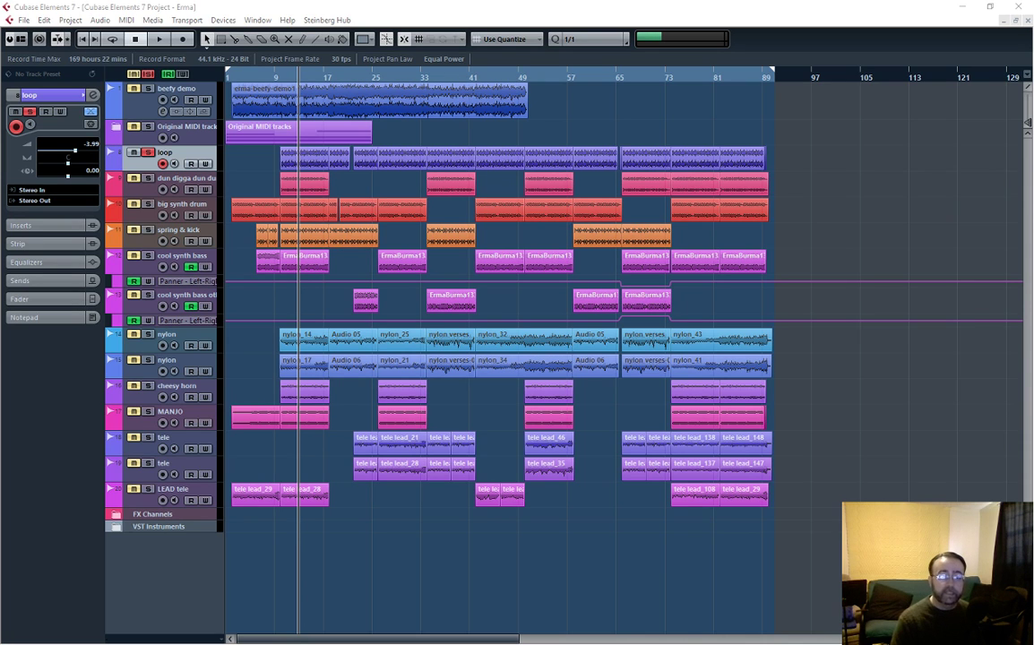
# View the channel settings of the loop track and close them
pyautogui.press('e')
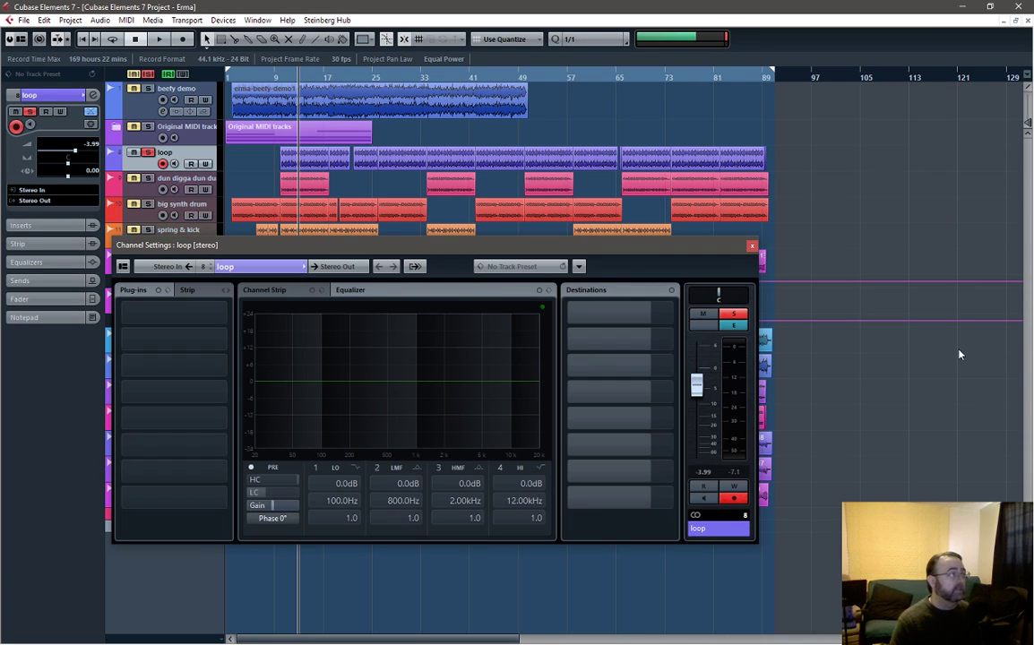
pyautogui.press('e')
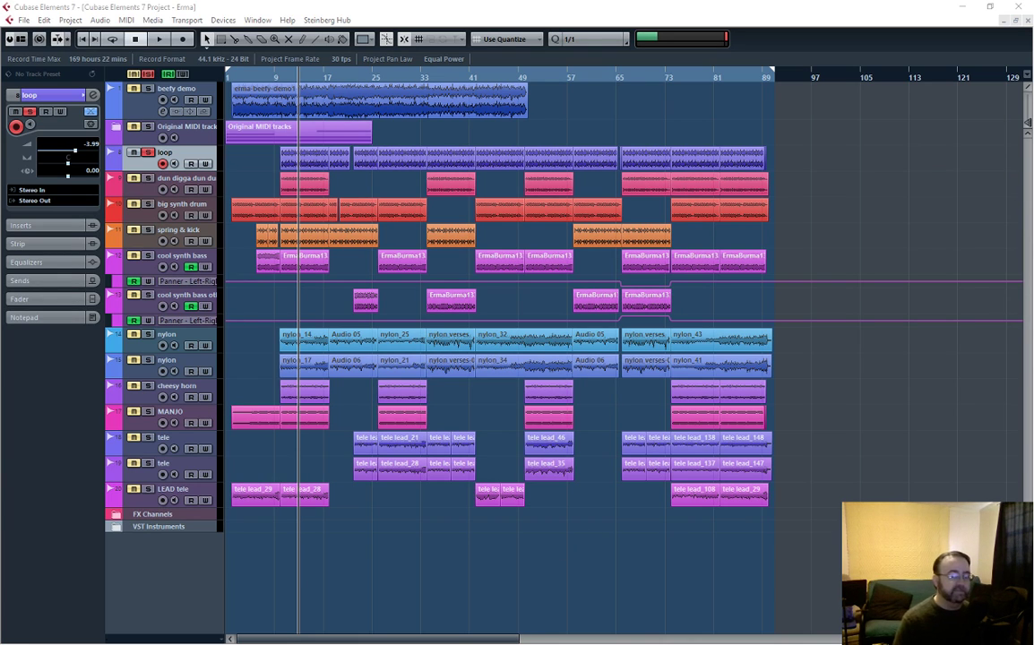
pyautogui.press('e')
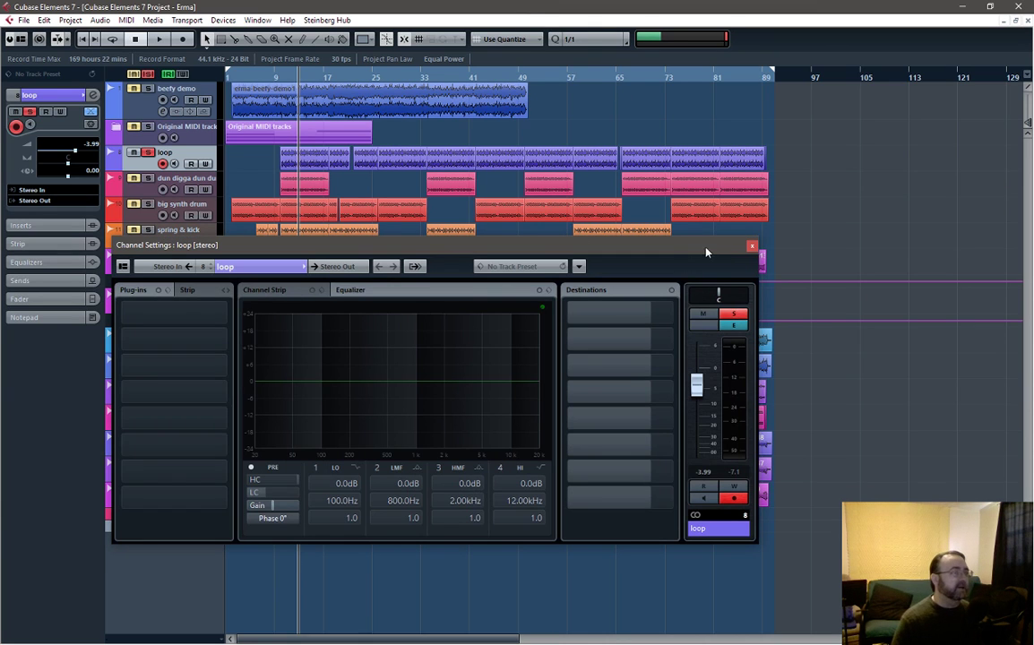
pyautogui.click(753, 247)
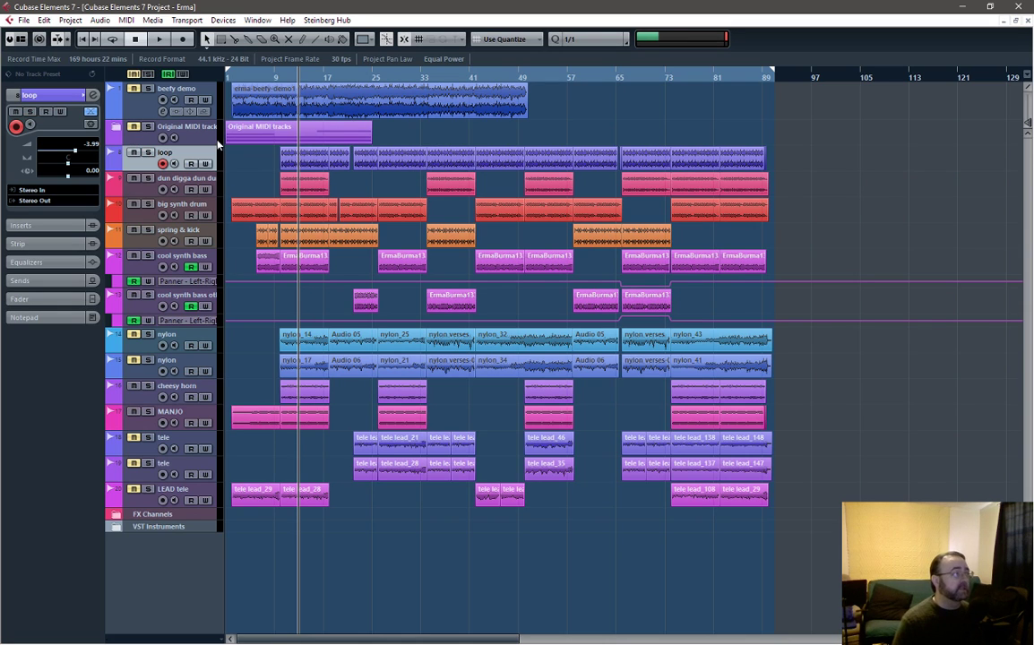
# Play the mix from bar 9 and stop playback
pyautogui.click(319, 152)
pyautogui.click(272, 76)
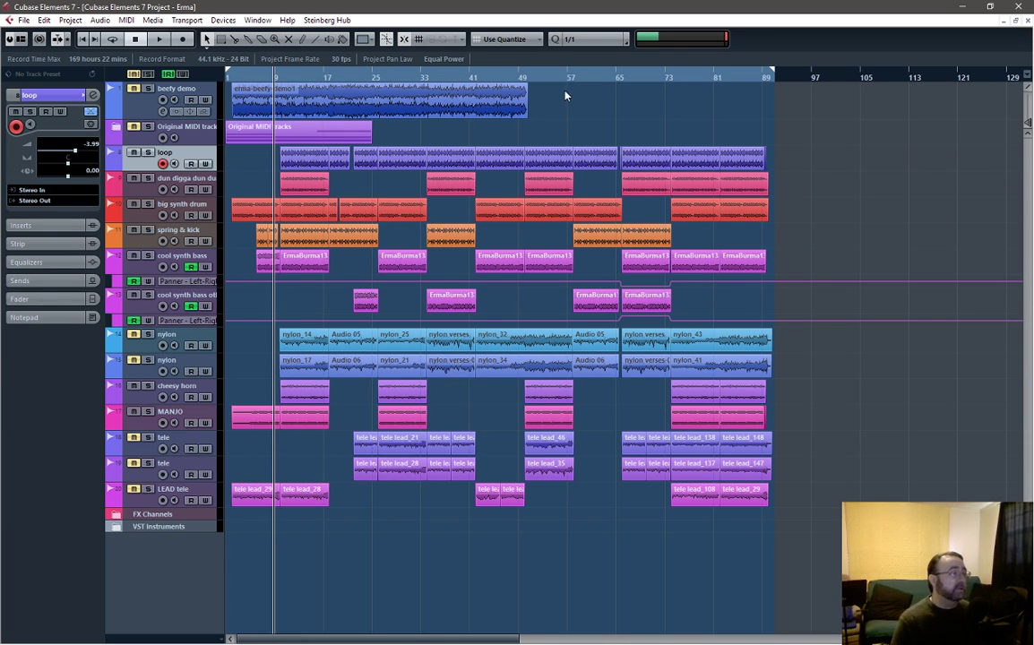
pyautogui.click(159, 39)
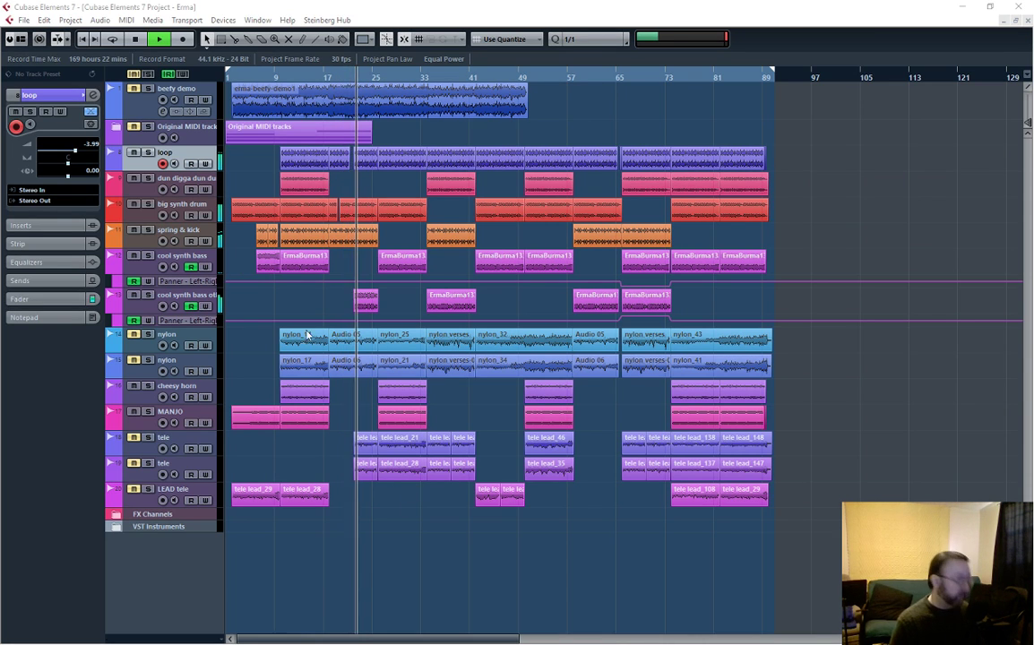
pyautogui.press('space')
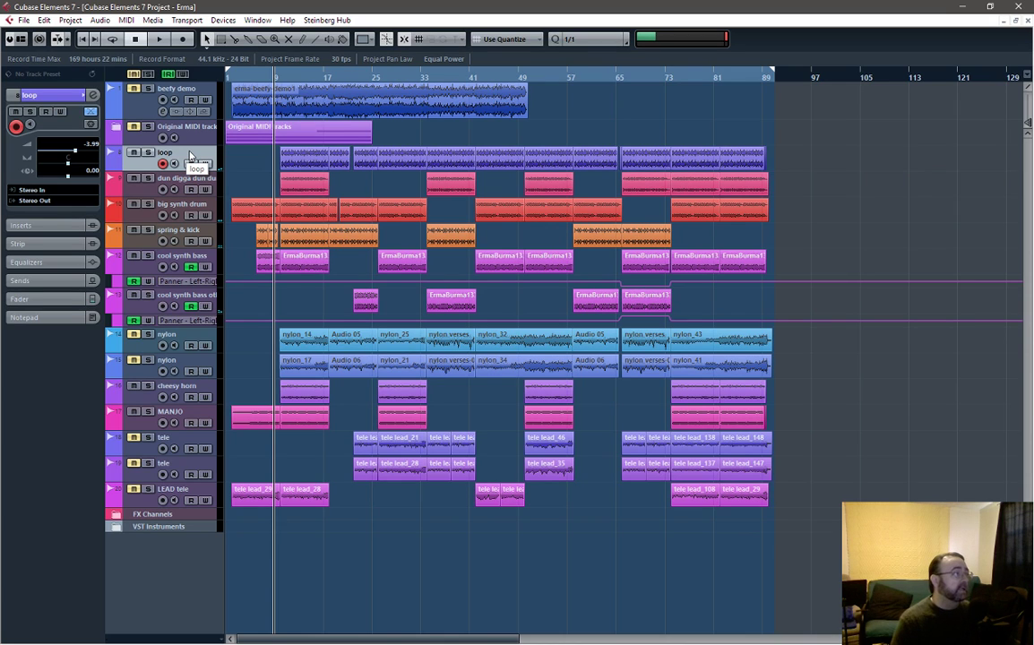
# Unmute the upper nylon track (track 14), select it and solo it
pyautogui.click(133, 336)
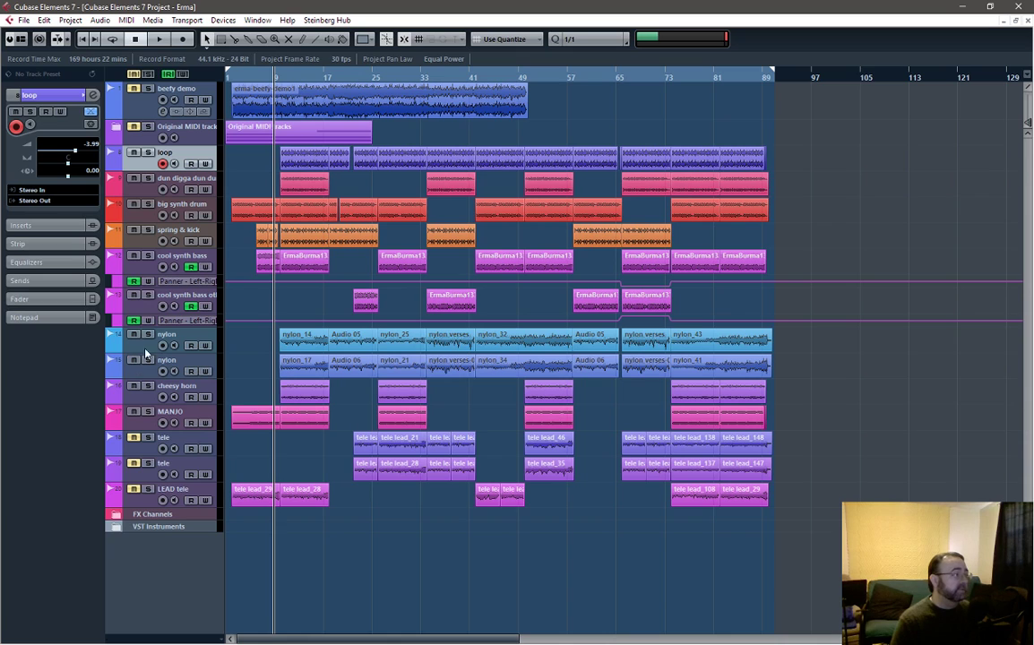
pyautogui.click(190, 349)
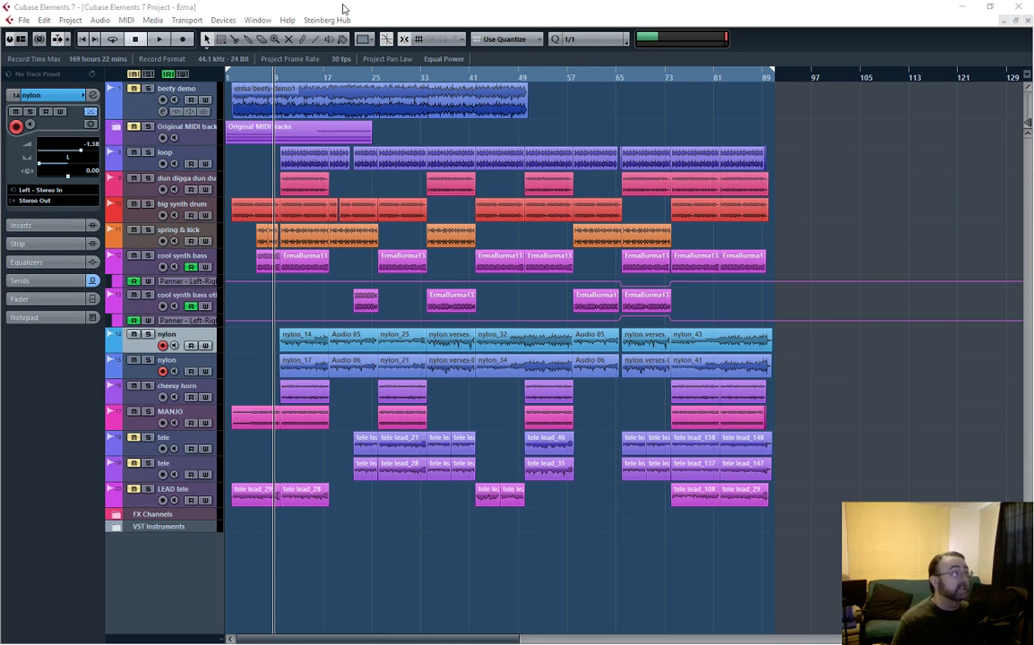
pyautogui.scroll(4, 361, 346)
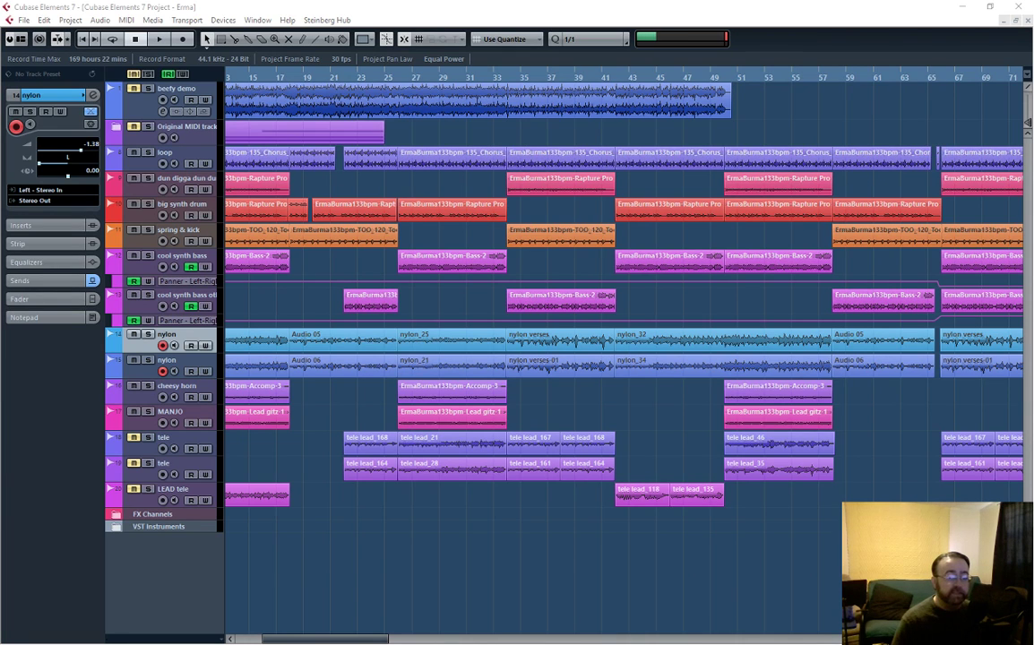
pyautogui.click(240, 76)
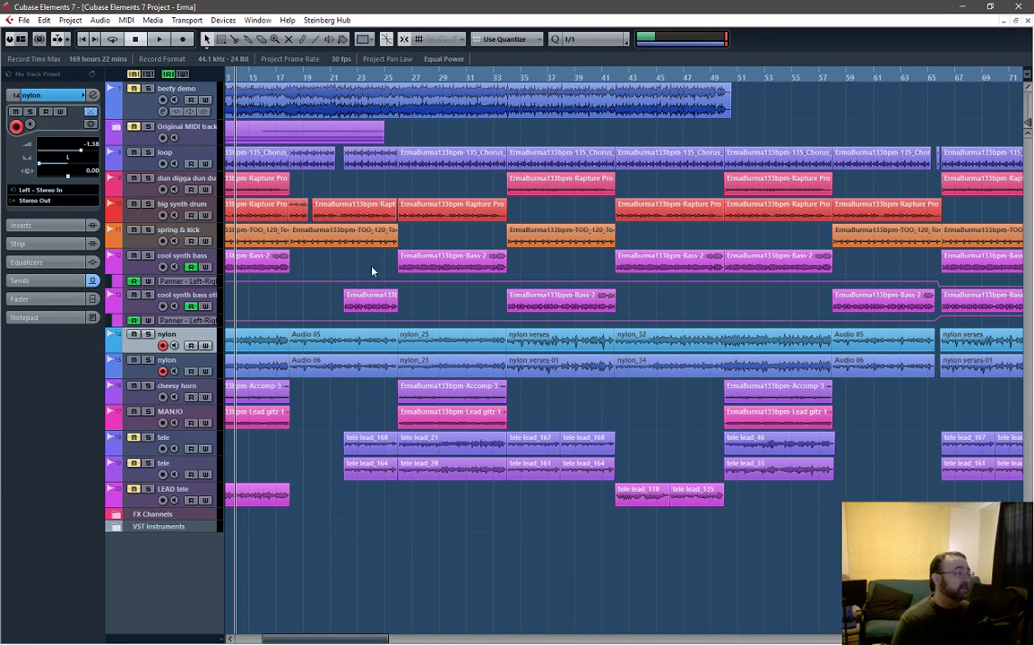
pyautogui.click(149, 335)
# Select the Audio 05 clip on the soloed nylon track and enlarge the track's height to enlarge its waveforms
pyautogui.moveTo(319, 638); pyautogui.dragTo(292, 638)
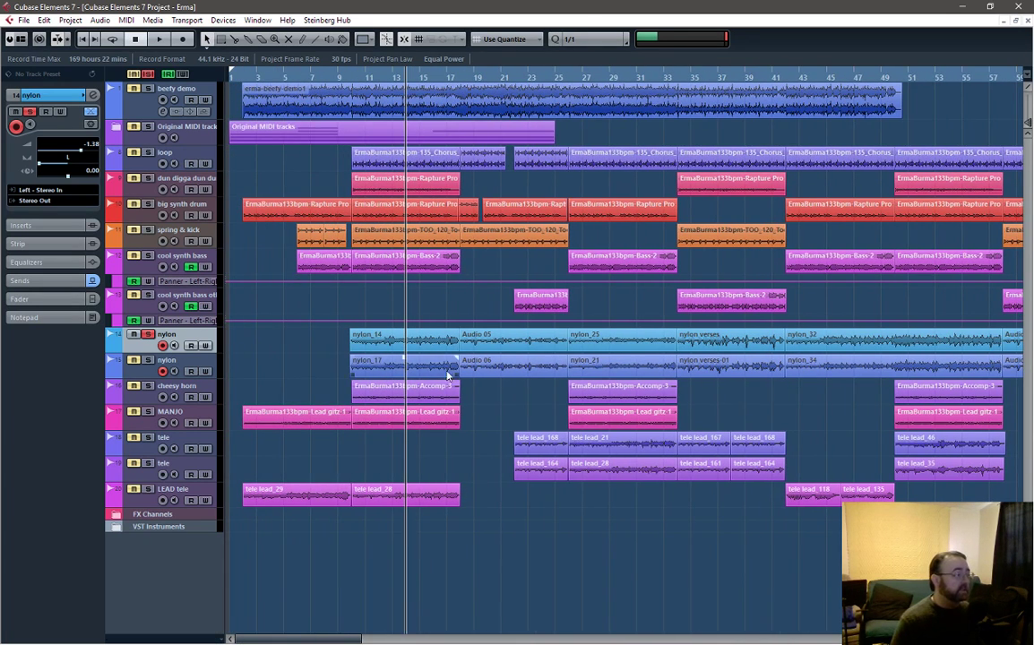
pyautogui.scroll(5, 477, 343)
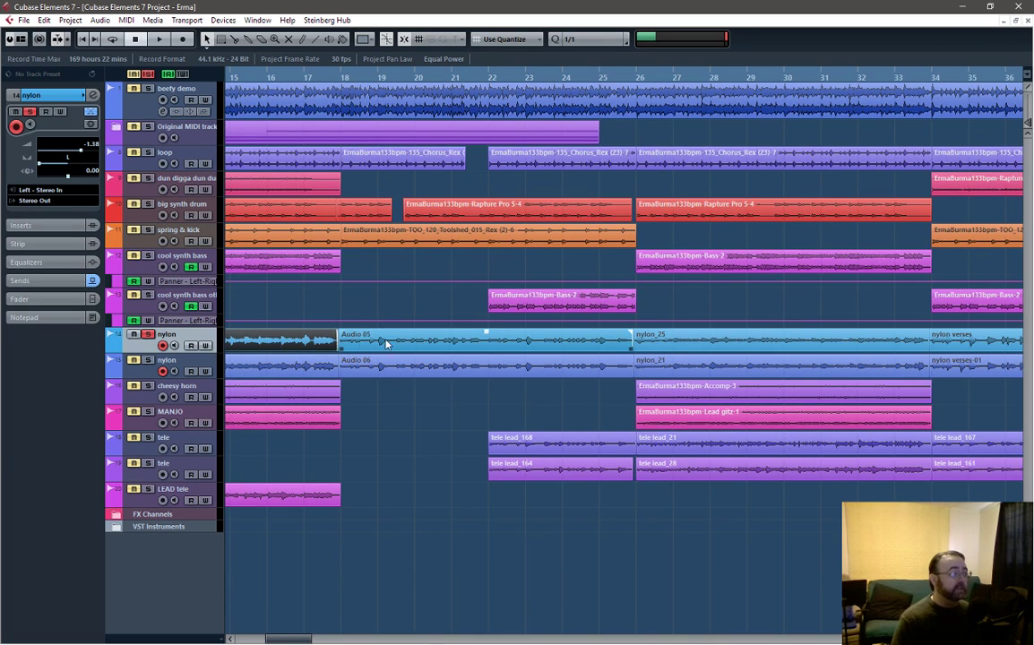
pyautogui.click(466, 342)
pyautogui.click(689, 341)
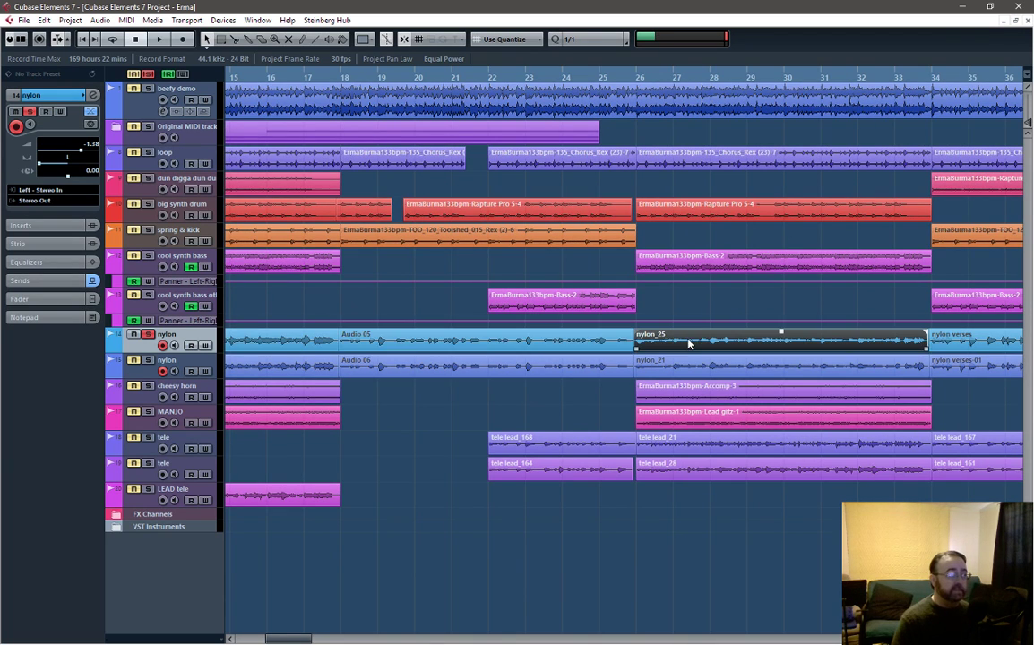
pyautogui.click(618, 340)
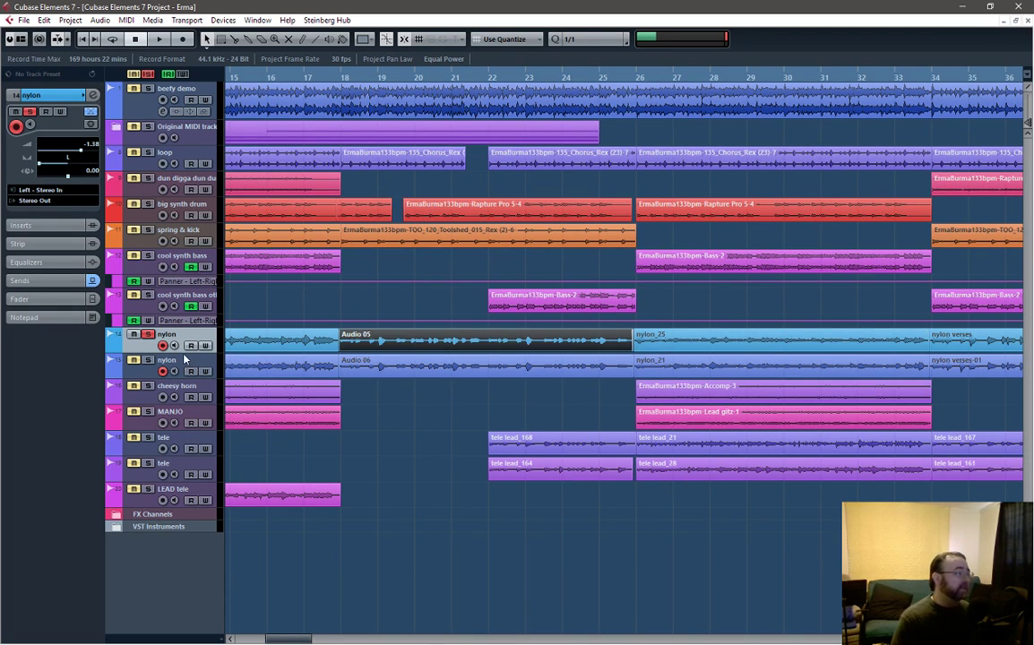
pyautogui.moveTo(170, 354); pyautogui.dragTo(177, 472)
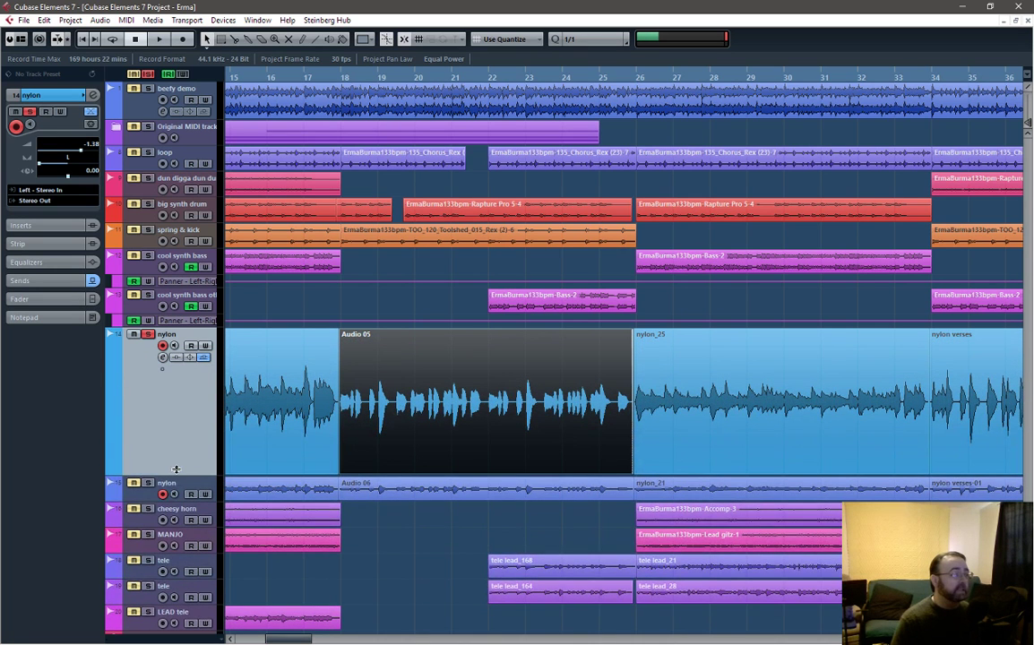
# Select the nylon_14 clip and listen to the soloed nylon track from bar 9 into the clip
pyautogui.moveTo(276, 640); pyautogui.dragTo(257, 640)
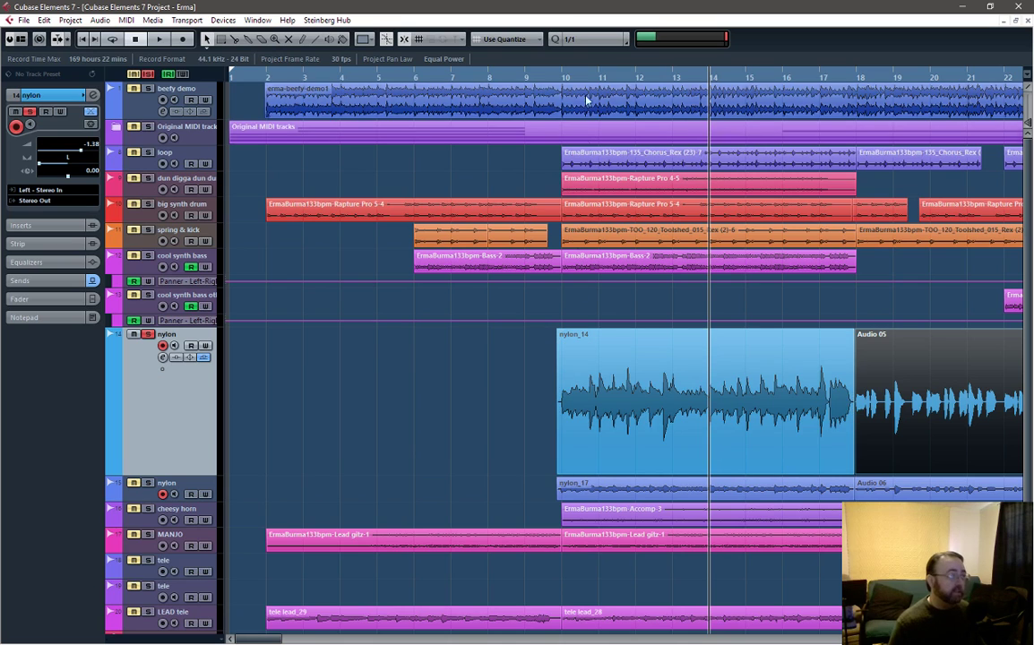
pyautogui.click(565, 77)
pyautogui.click(610, 403)
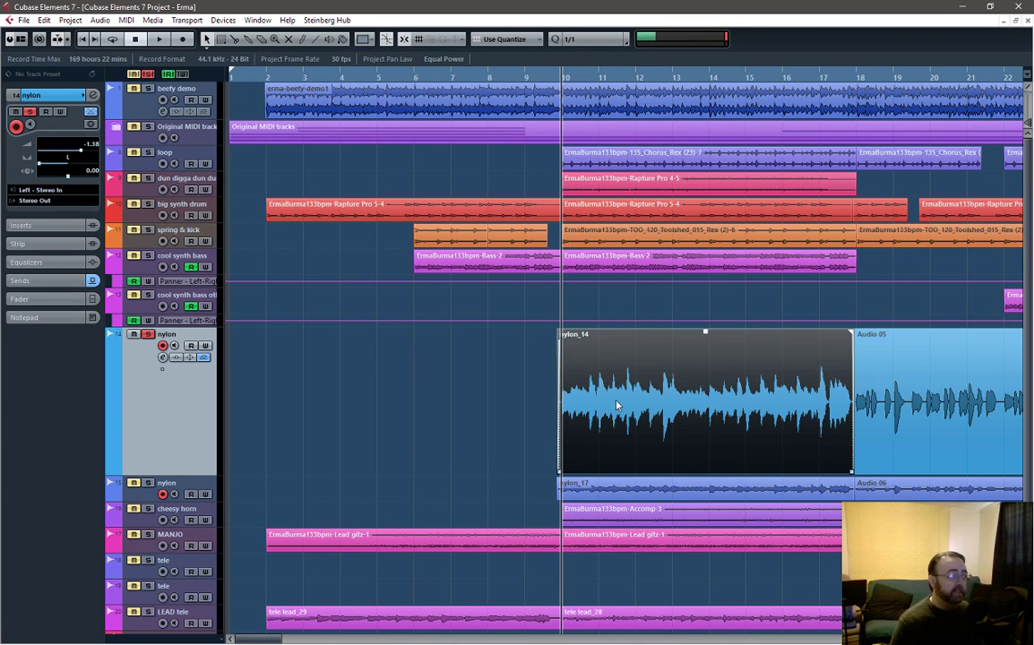
pyautogui.scroll(1, 613, 407)
pyautogui.scroll(2, 613, 407)
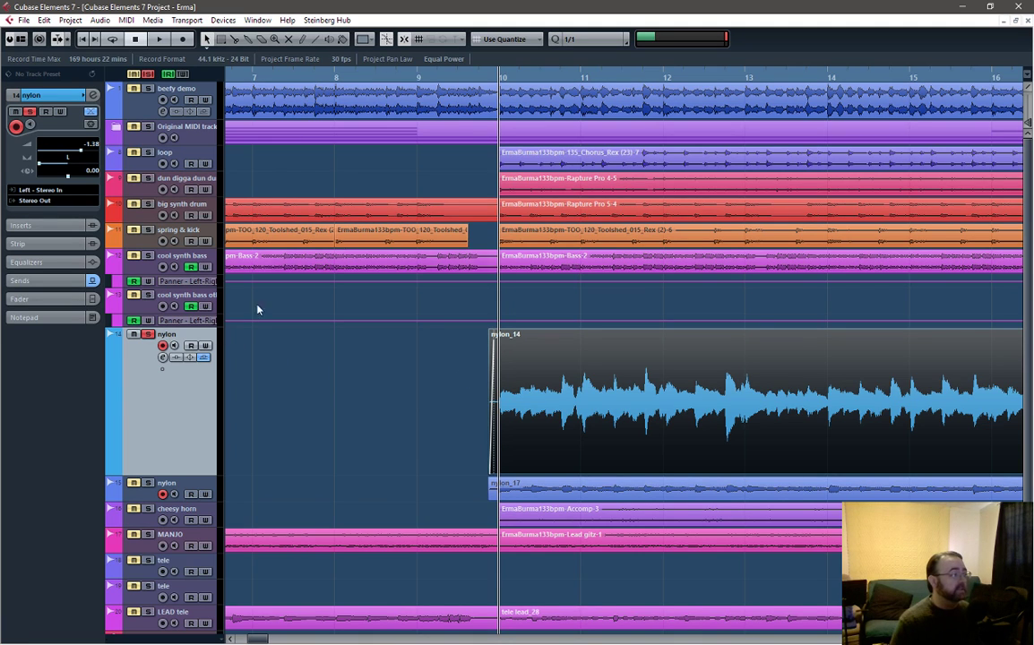
pyautogui.click(479, 79)
pyautogui.press('space')
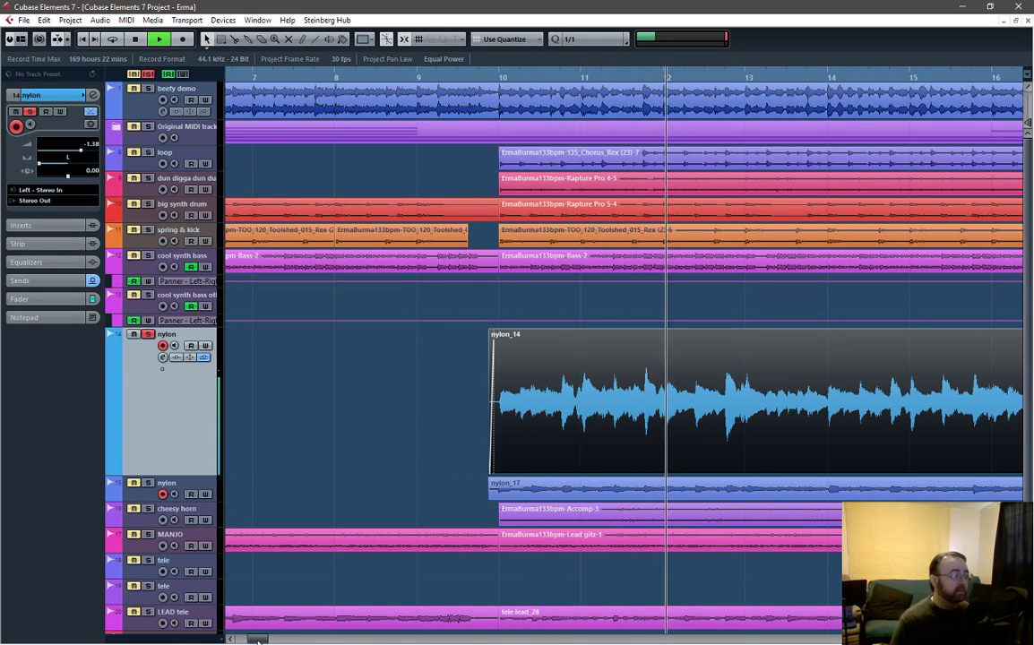
pyautogui.moveTo(250, 638); pyautogui.dragTo(268, 641)
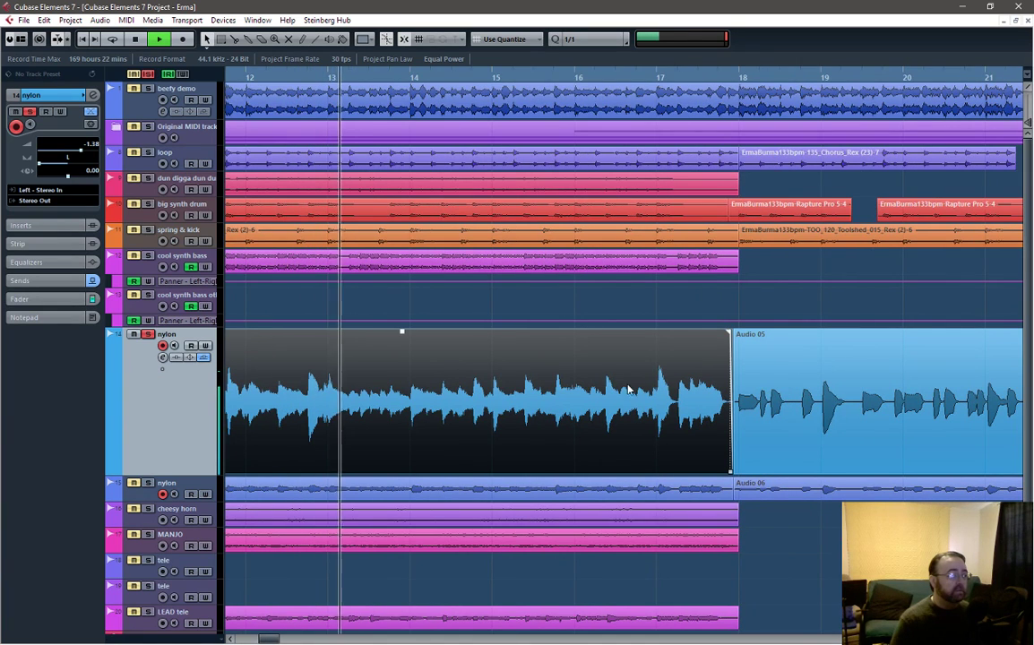
pyautogui.press('space')
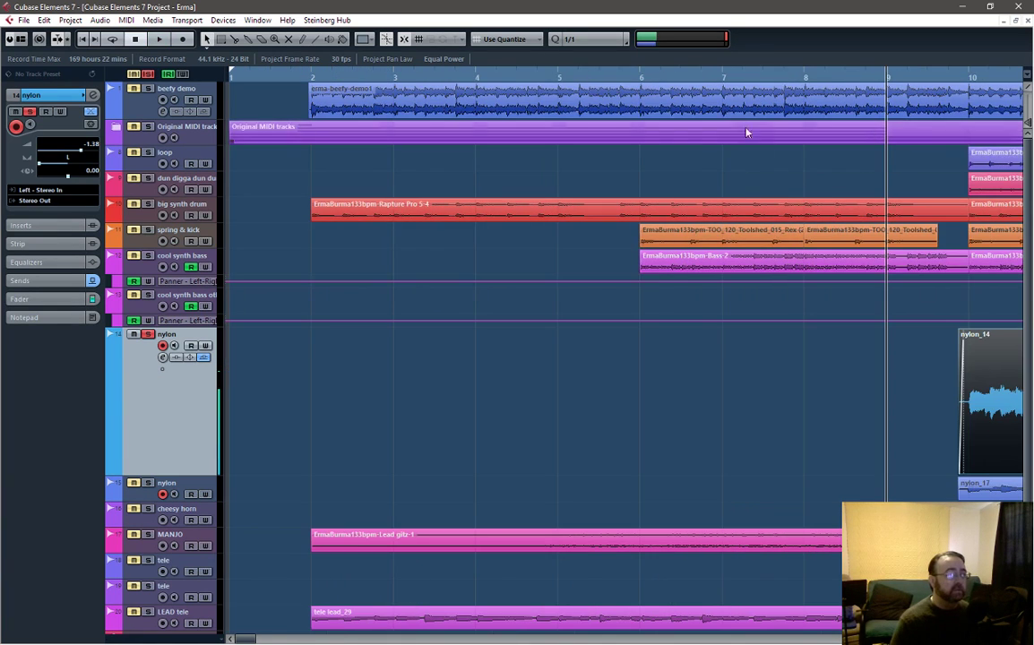
# Listen to the end of the nylon_14 clip from bar 17, just before it meets Audio 05
pyautogui.moveTo(259, 639); pyautogui.dragTo(284, 640)
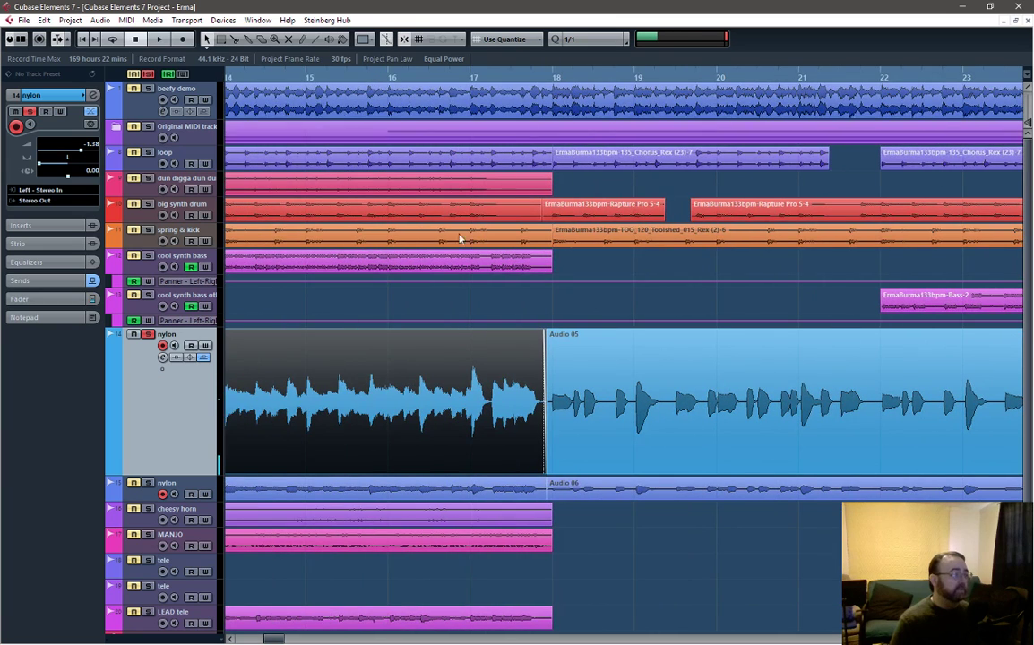
pyautogui.click(520, 79)
pyautogui.click(480, 77)
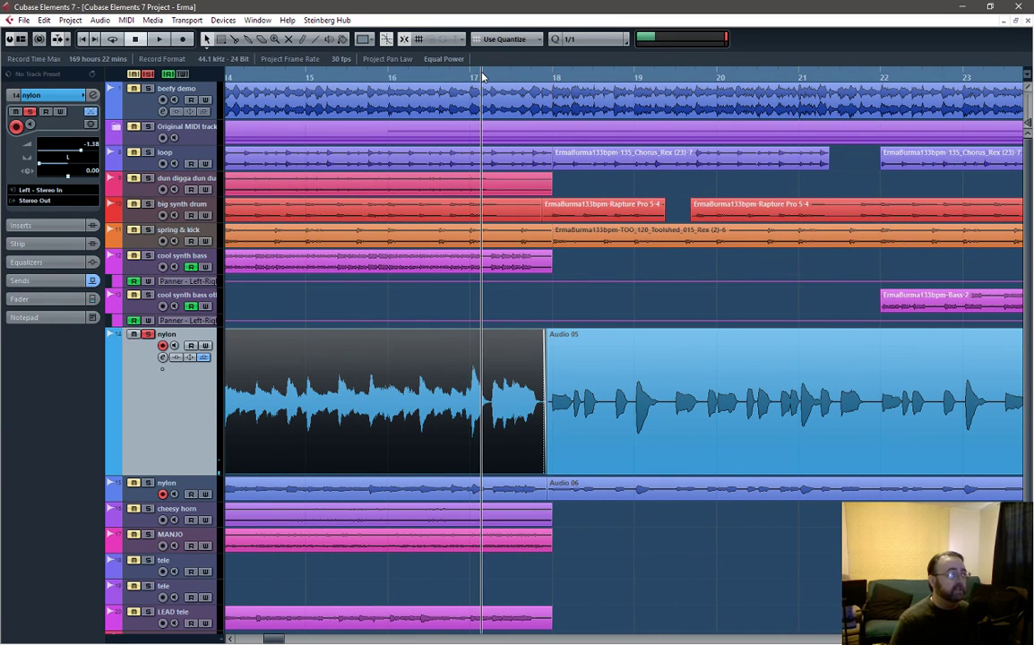
pyautogui.press('space')
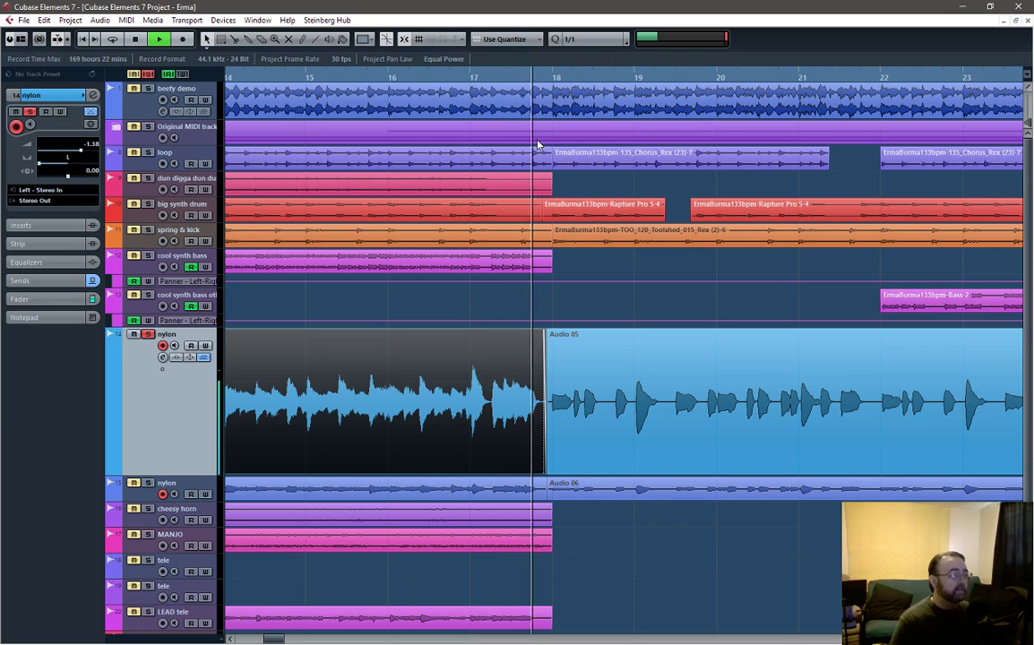
pyautogui.press('space')
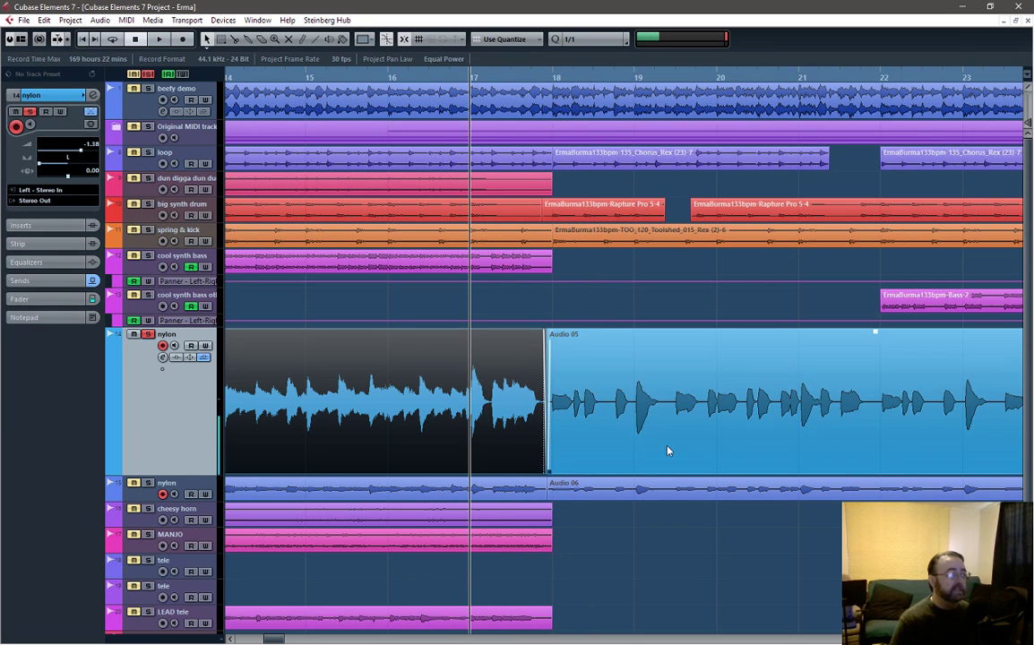
# Select the Audio 05 clip and listen to its ending from bar 25
pyautogui.click(528, 448)
pyautogui.moveTo(274, 640); pyautogui.dragTo(293, 640)
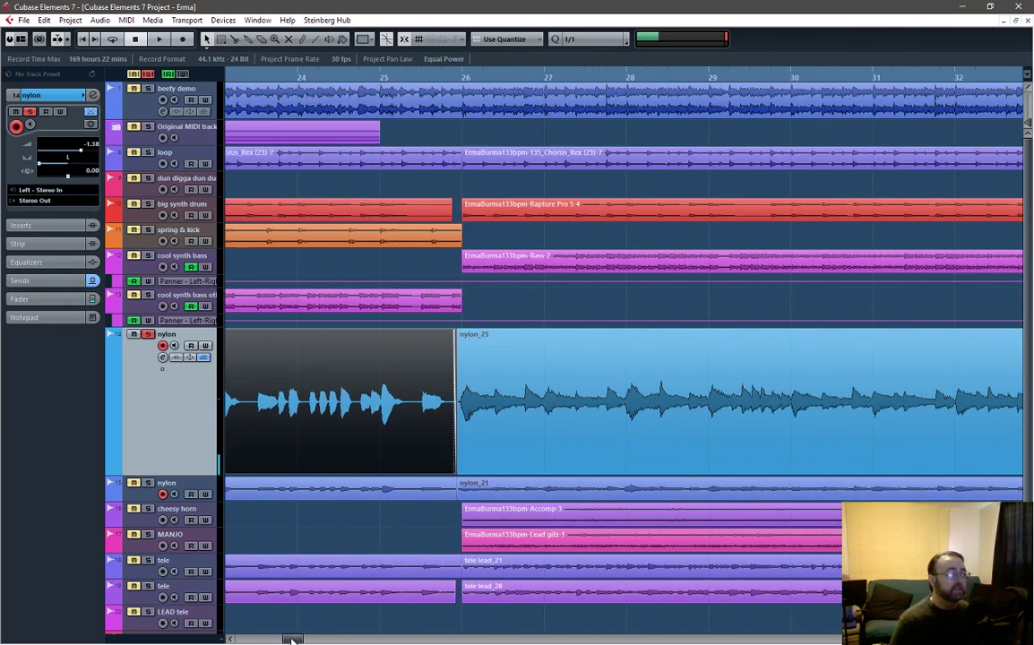
pyautogui.click(406, 82)
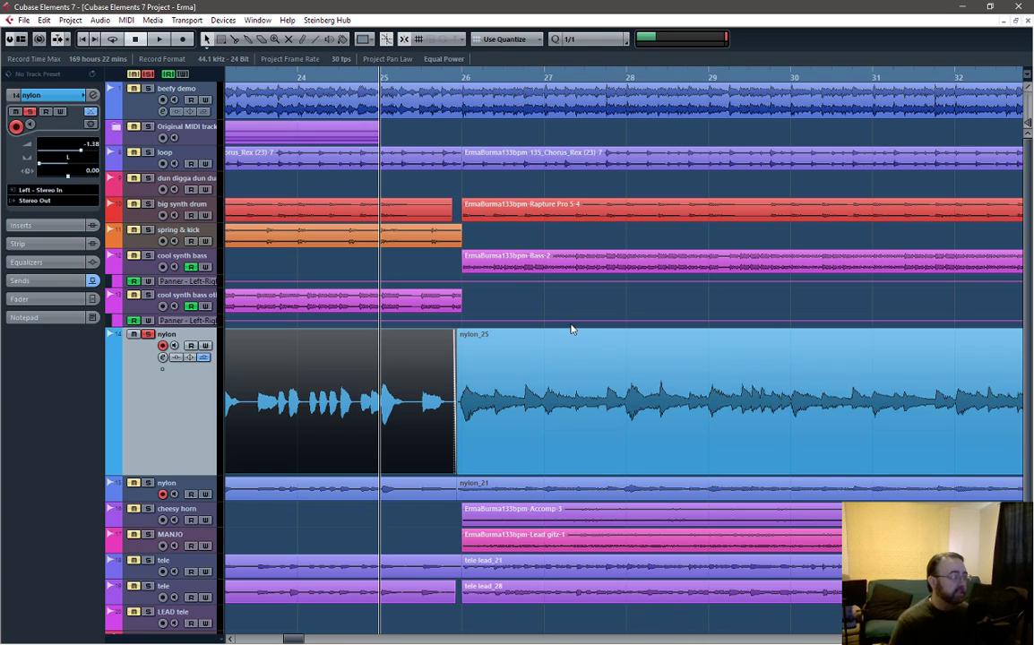
pyautogui.press('space')
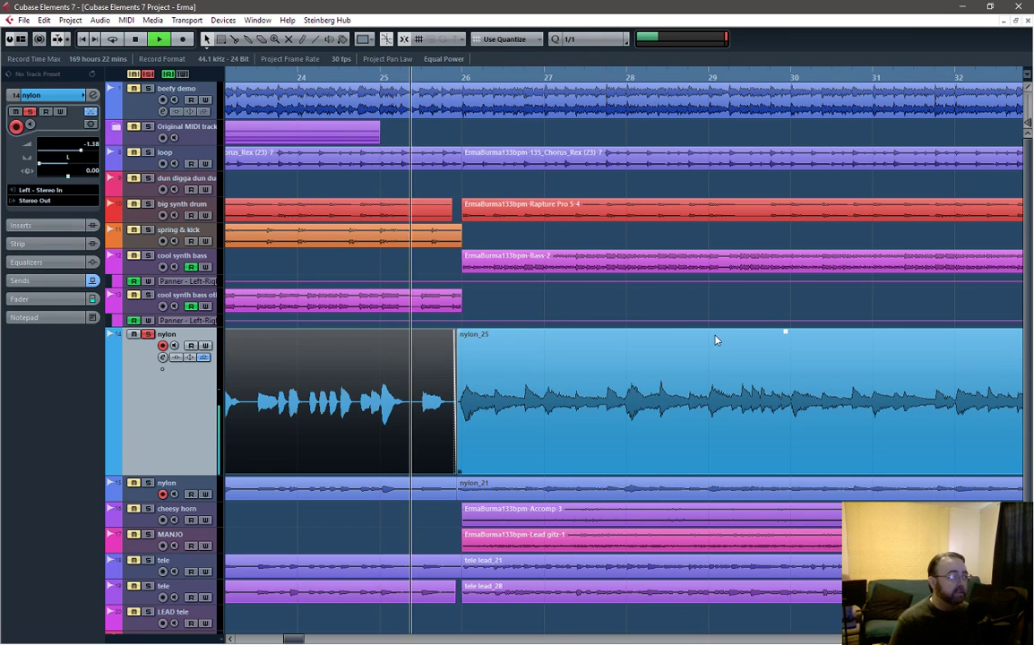
pyautogui.press('space')
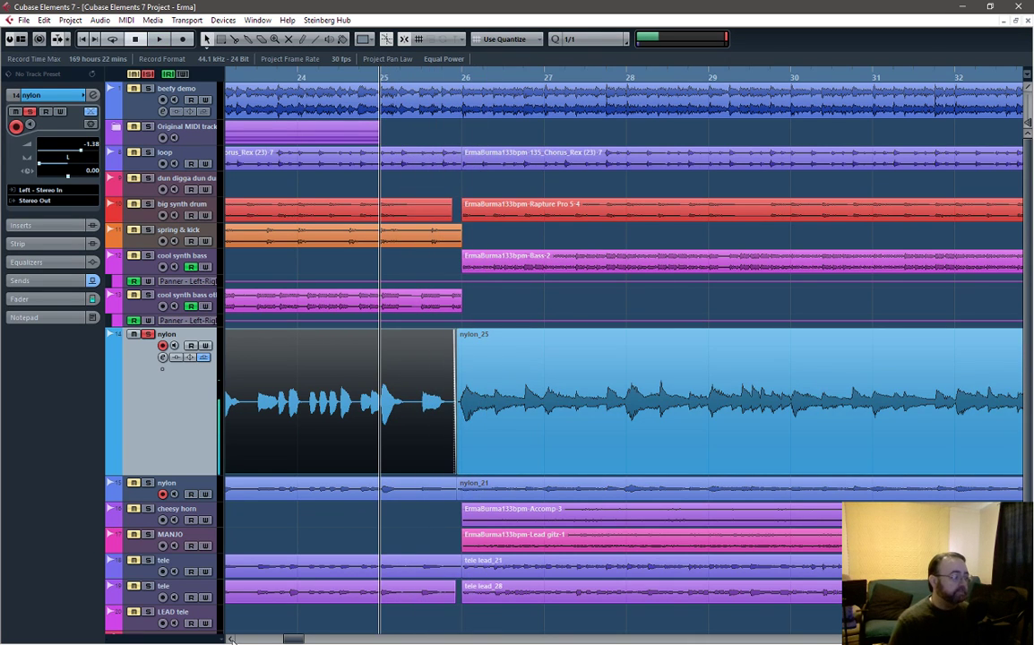
# Select the nylon_25 clip and listen to its ending from bar 32 up to the nylon verses clip
pyautogui.click(651, 464)
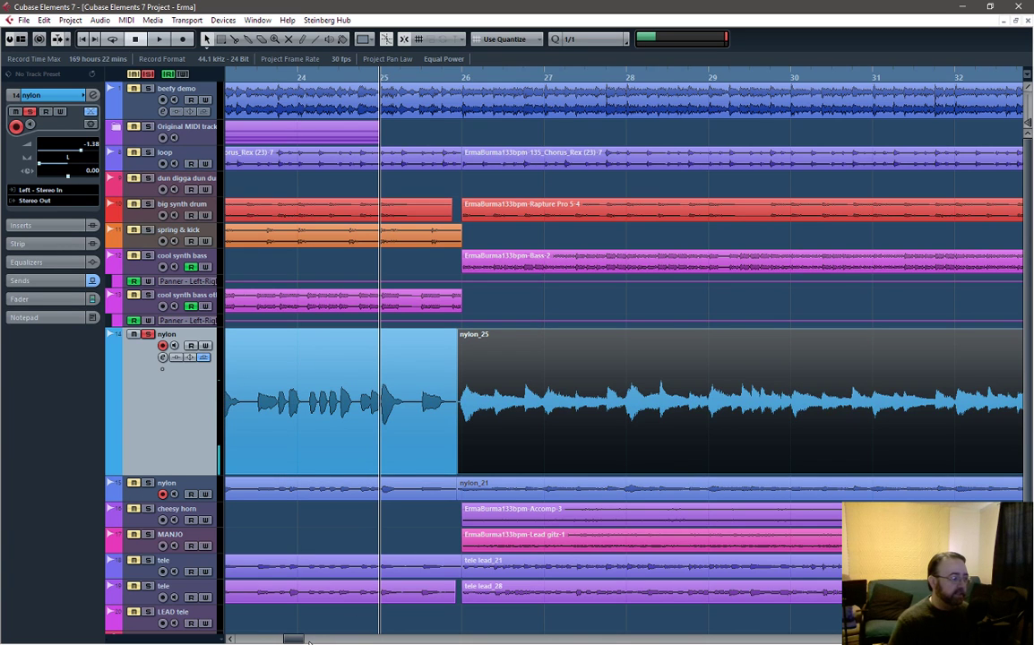
pyautogui.moveTo(296, 640); pyautogui.dragTo(312, 640)
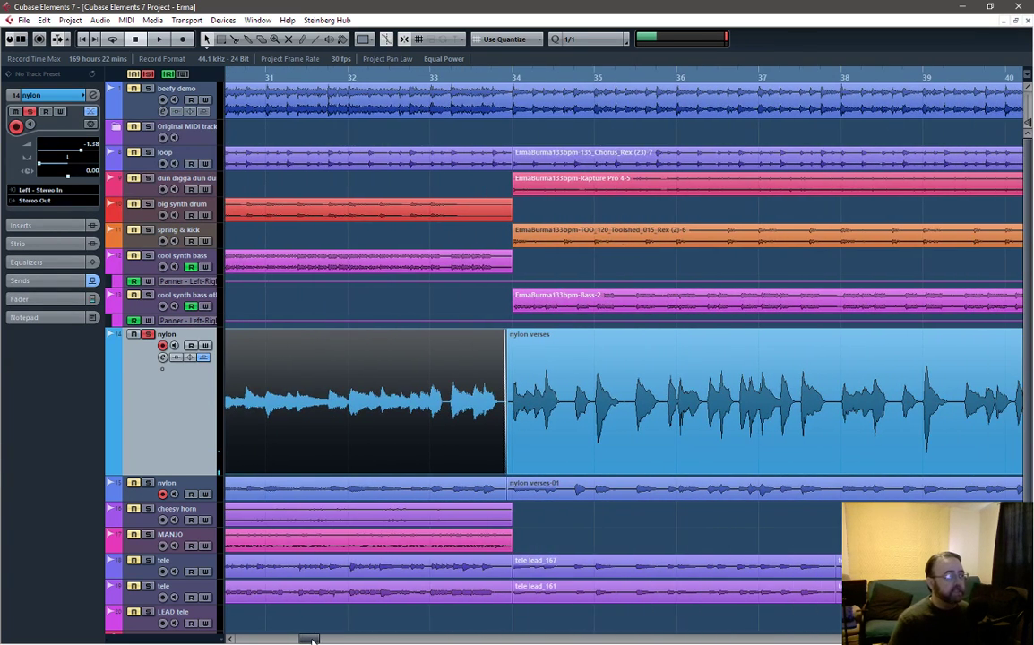
pyautogui.click(470, 78)
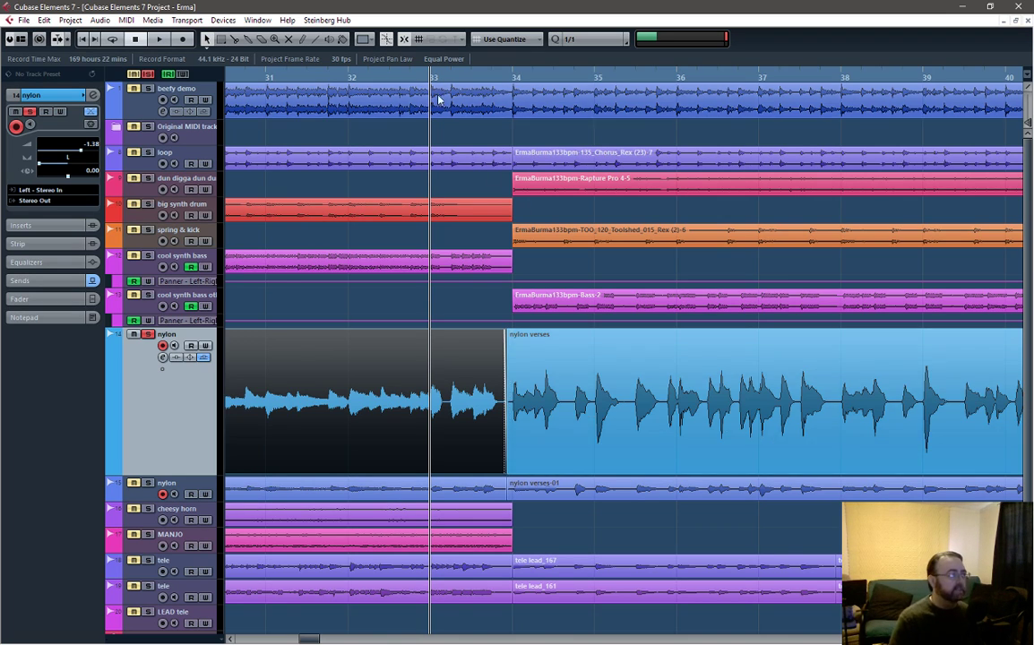
pyautogui.click(350, 80)
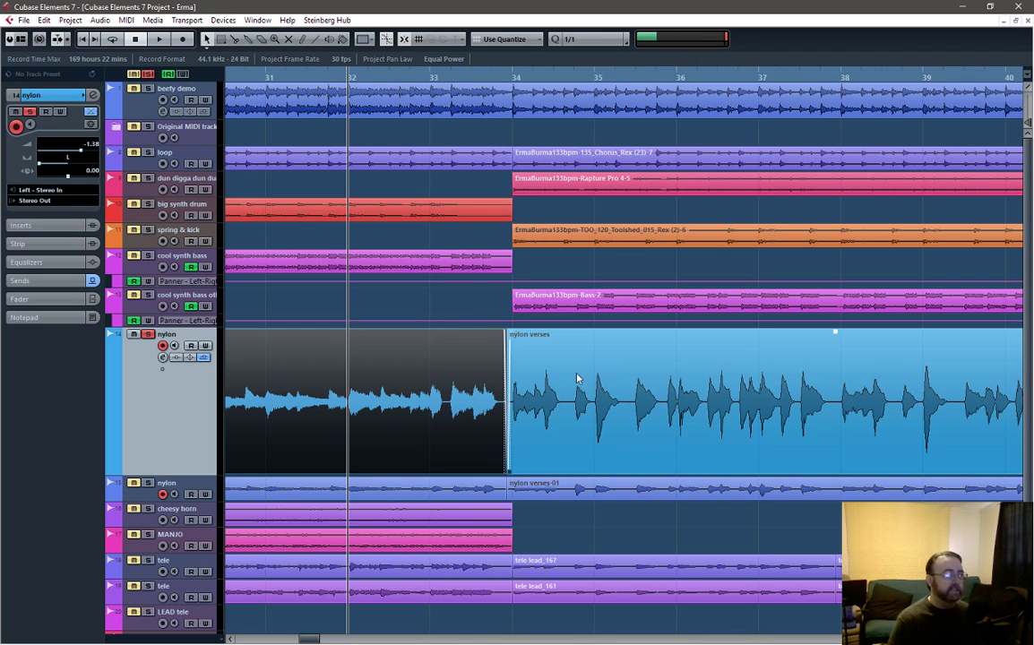
pyautogui.press('space')
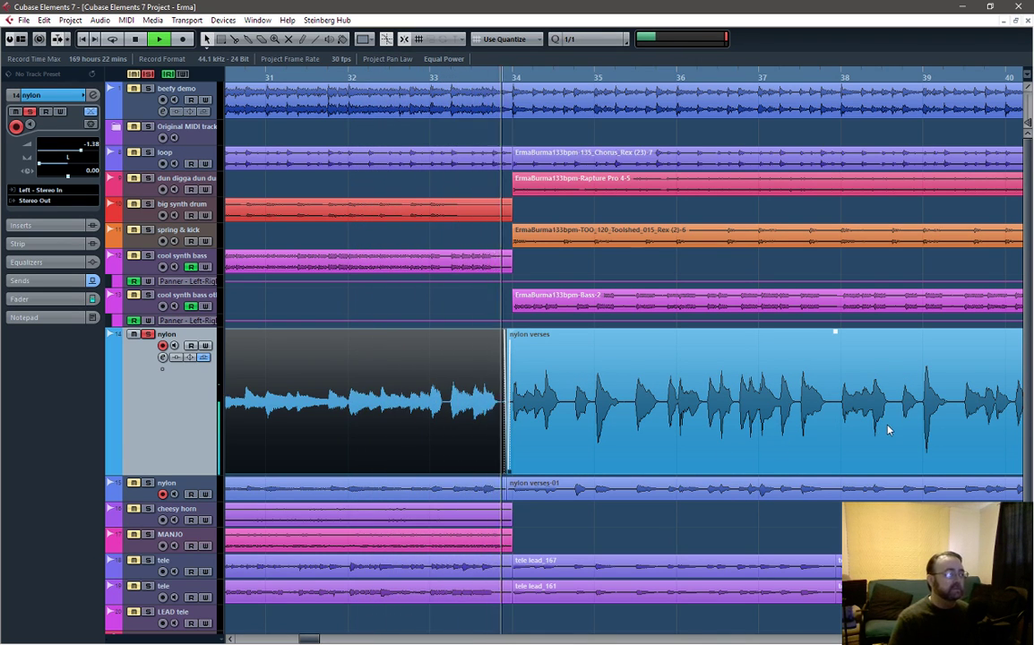
pyautogui.press('space')
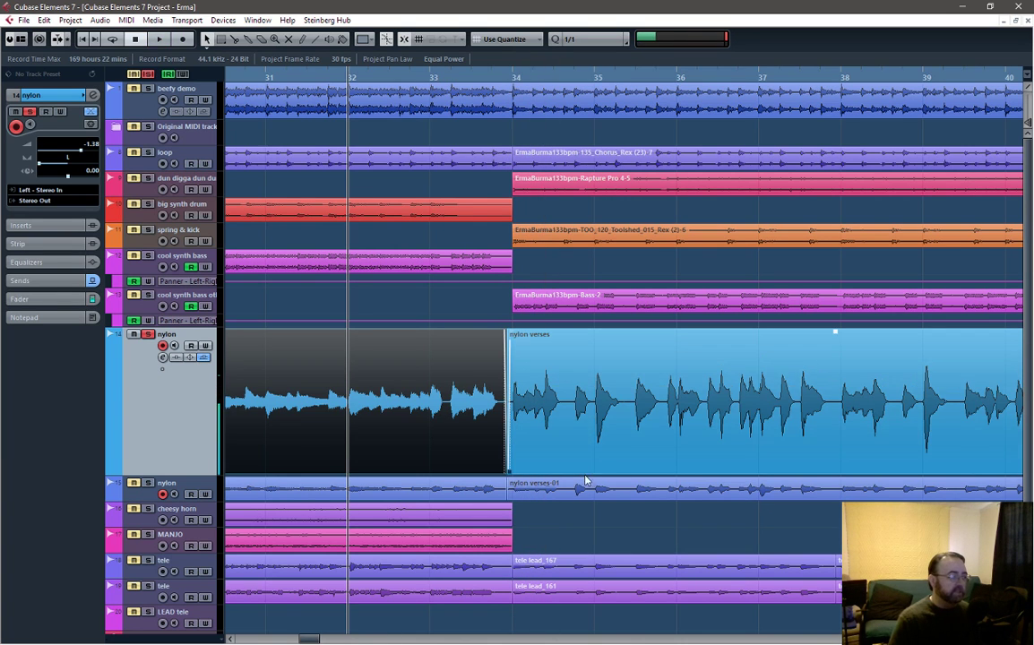
# Select the nylon verses clip and listen to its ending from bar 41, just before nylon_32
pyautogui.click(557, 439)
pyautogui.moveTo(310, 639); pyautogui.dragTo(327, 639)
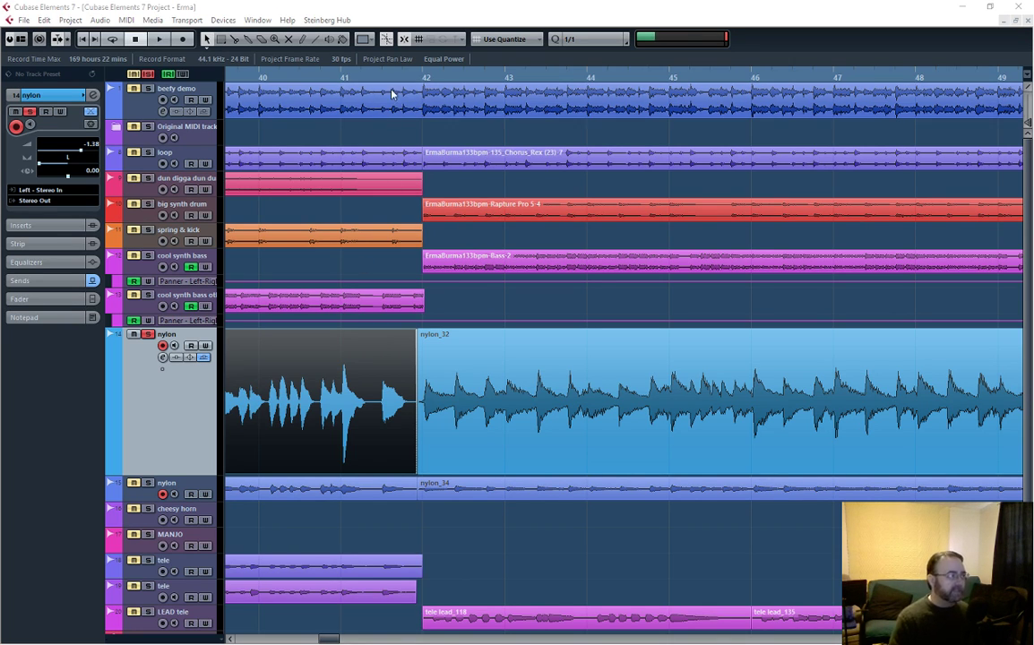
pyautogui.click(340, 78)
pyautogui.click(589, 209)
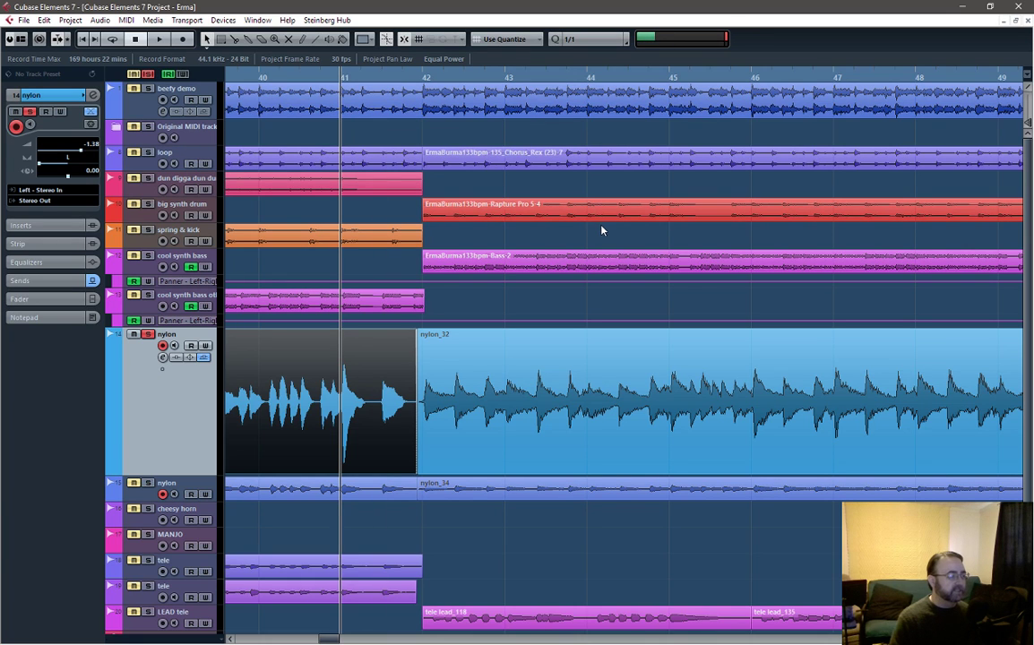
pyautogui.press('space')
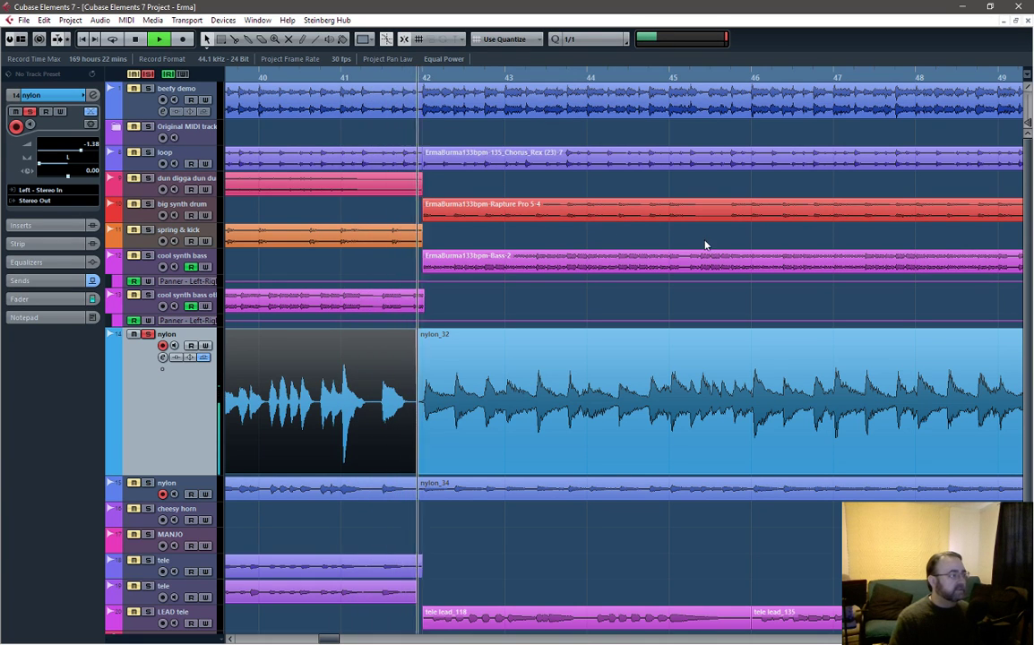
pyautogui.press('space')
# Select the nylon_32 clip, listen again from bar 41, and place the playhead at bar 57 near the clip's end
pyautogui.press('Left')
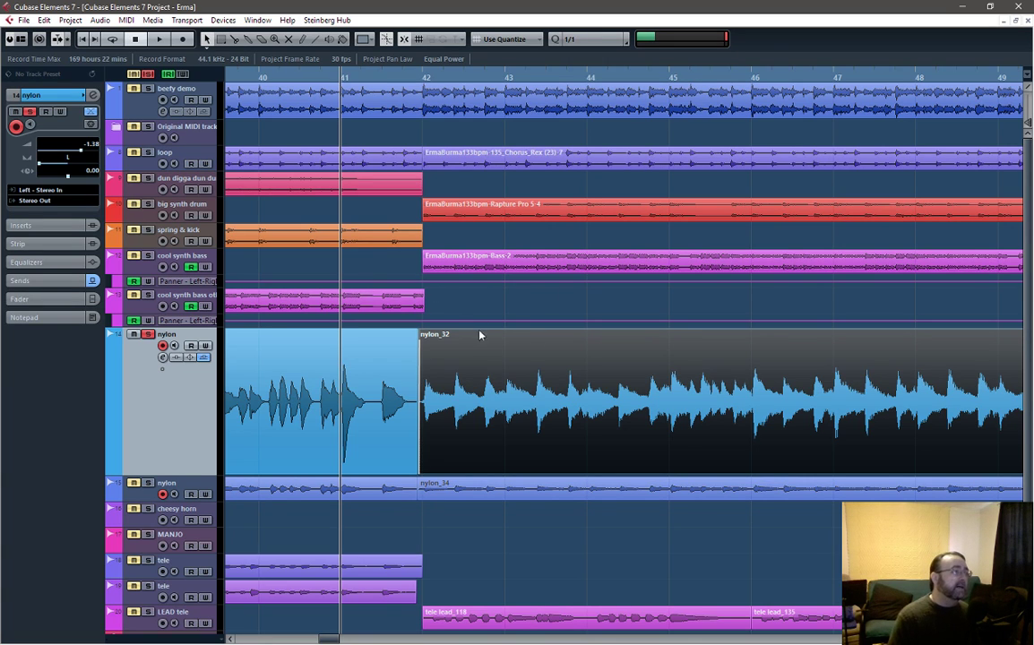
pyautogui.press('space')
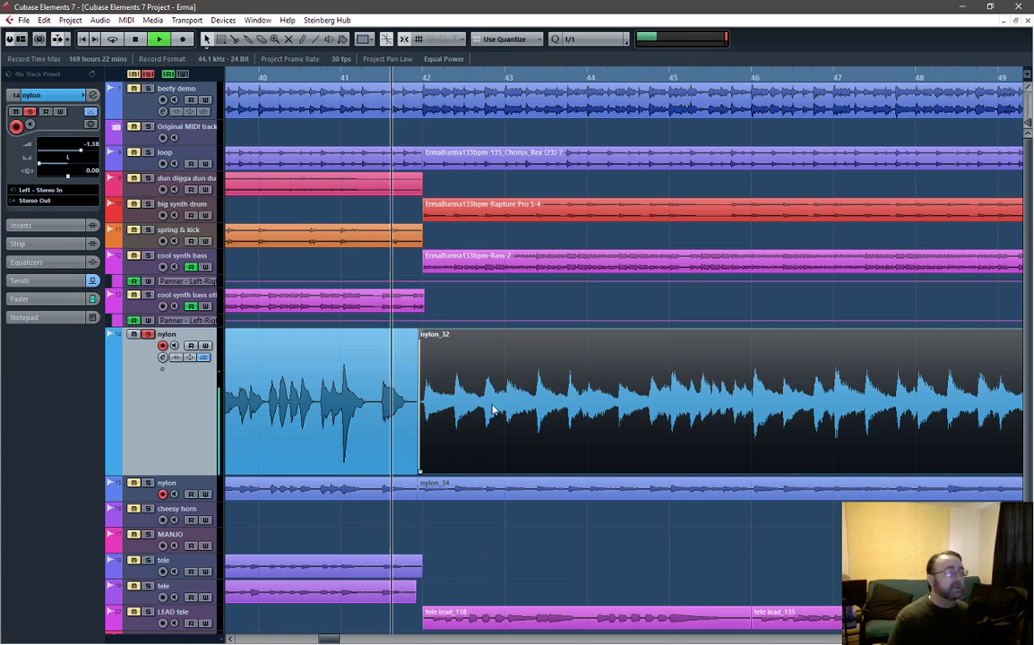
pyautogui.press('space')
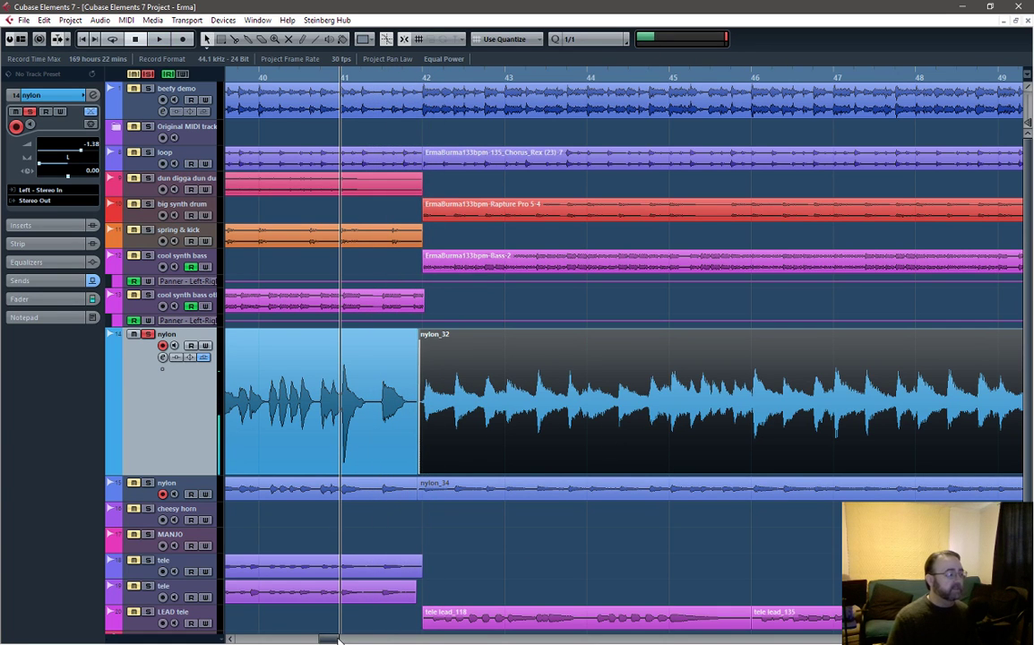
pyautogui.moveTo(338, 639); pyautogui.dragTo(369, 638)
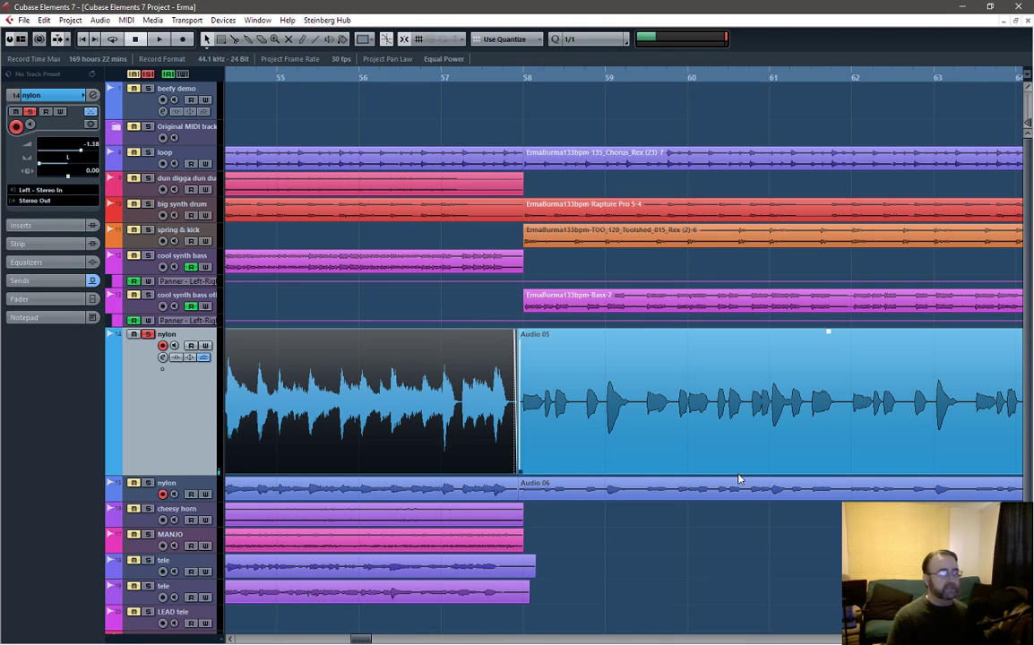
pyautogui.click(443, 79)
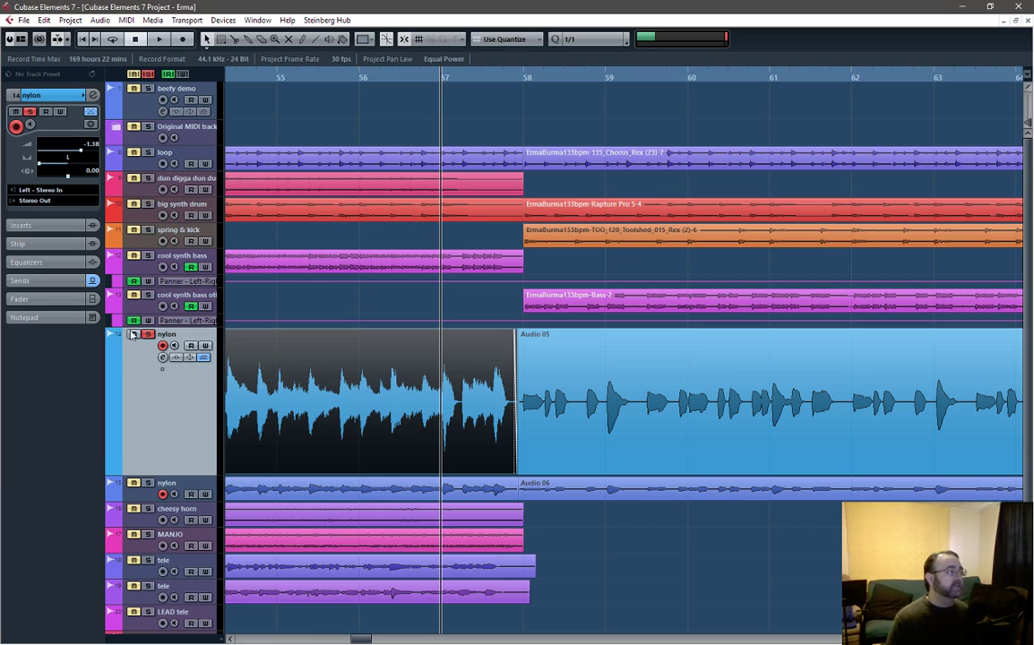
# Unsolo the nylon track, then solo and select the big synth drum track
pyautogui.click(149, 335)
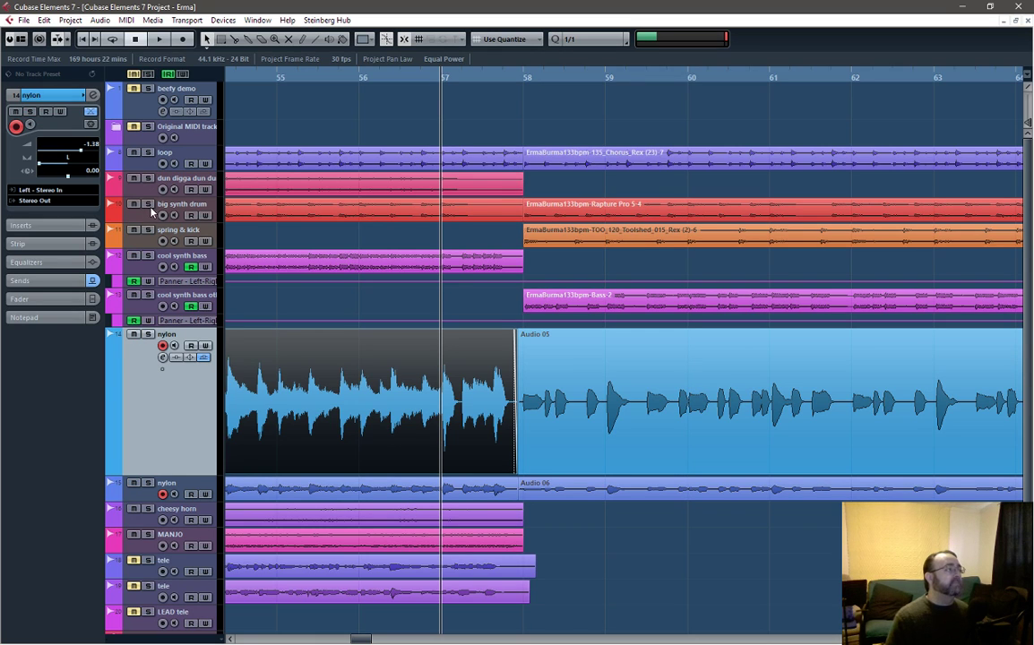
pyautogui.click(149, 205)
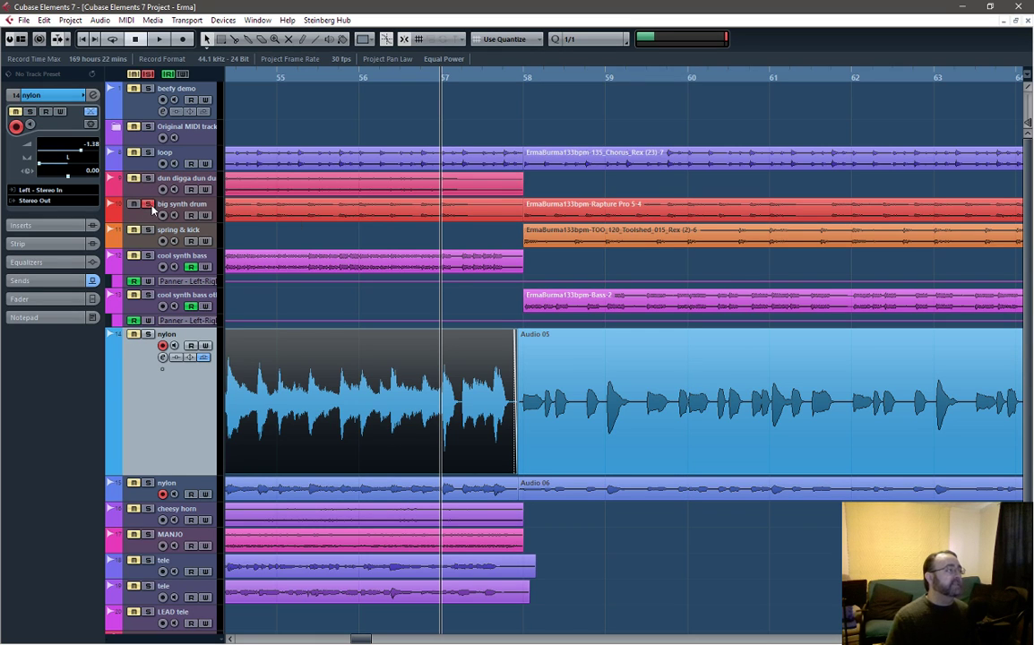
pyautogui.click(198, 210)
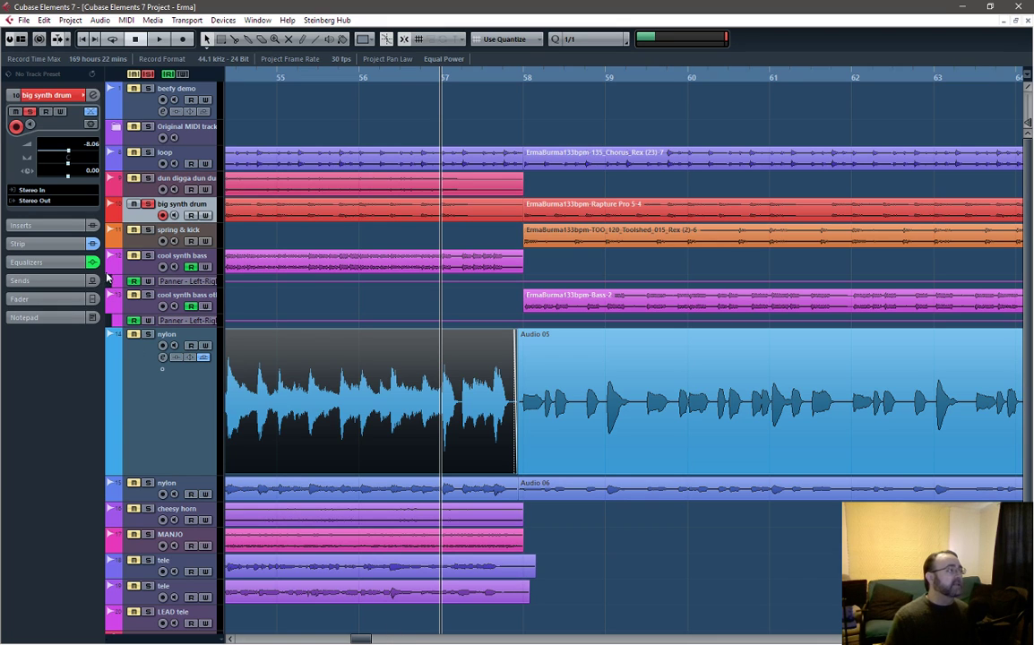
# Bypass the channel strip and equalizer on the big synth drum track and listen to it from bar 58
pyautogui.click(93, 243)
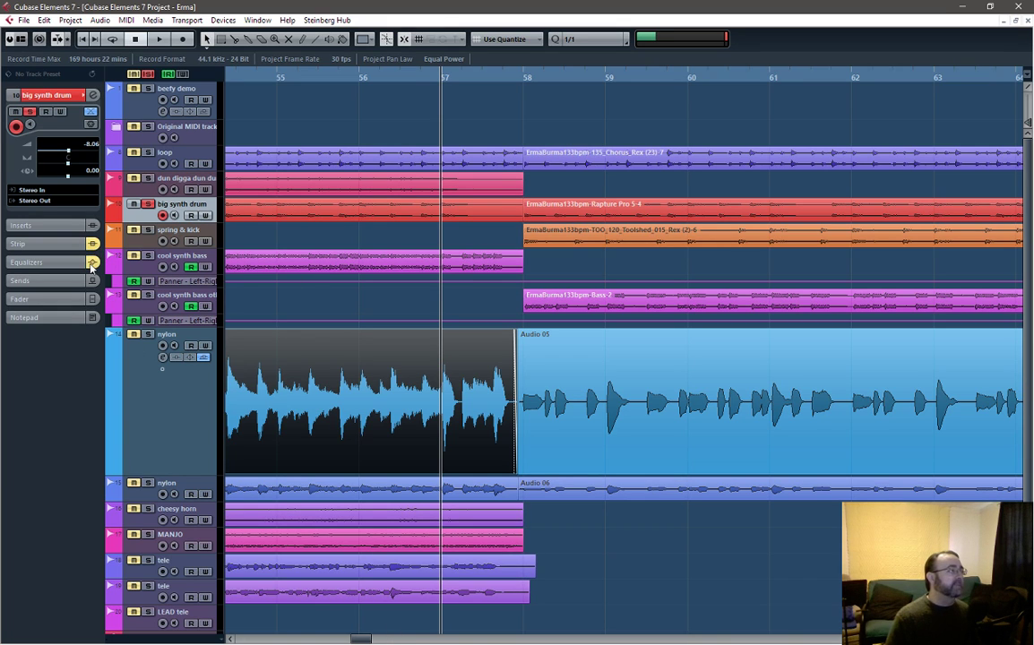
pyautogui.click(526, 79)
pyautogui.press('space')
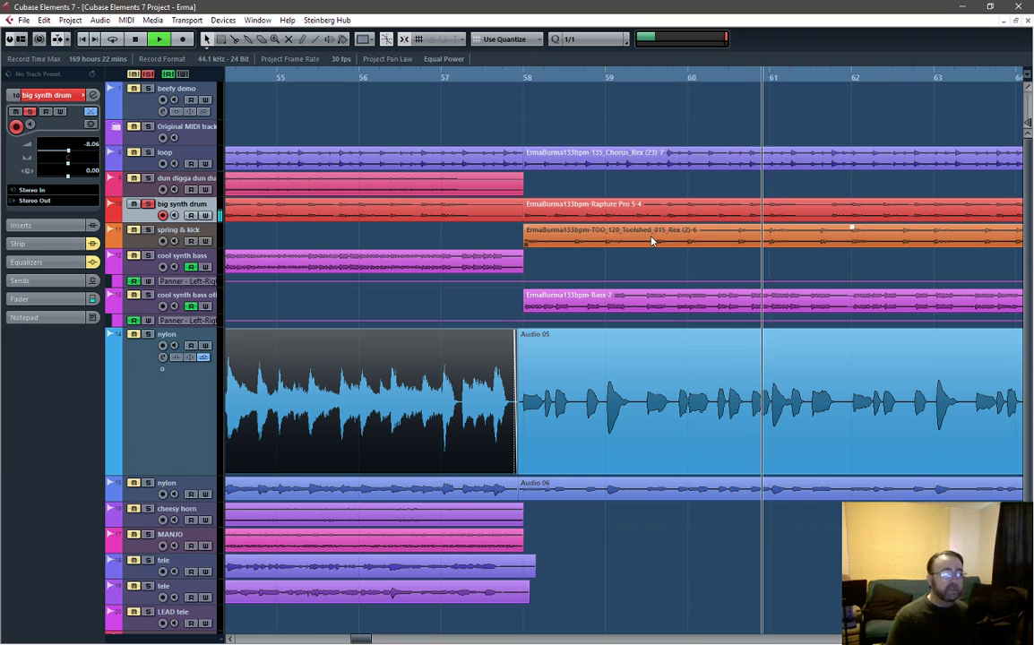
pyautogui.press('space')
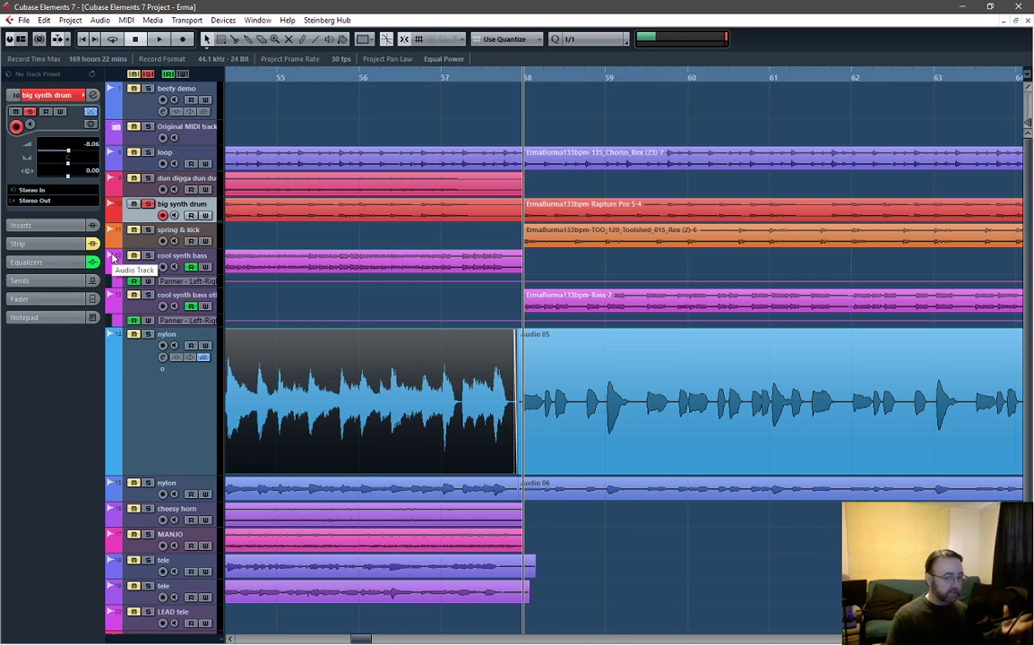
# Replay the big synth drum from bar 58 to compare it with the equalizer on and bypassed, then leave the equalizer active
pyautogui.click(281, 222)
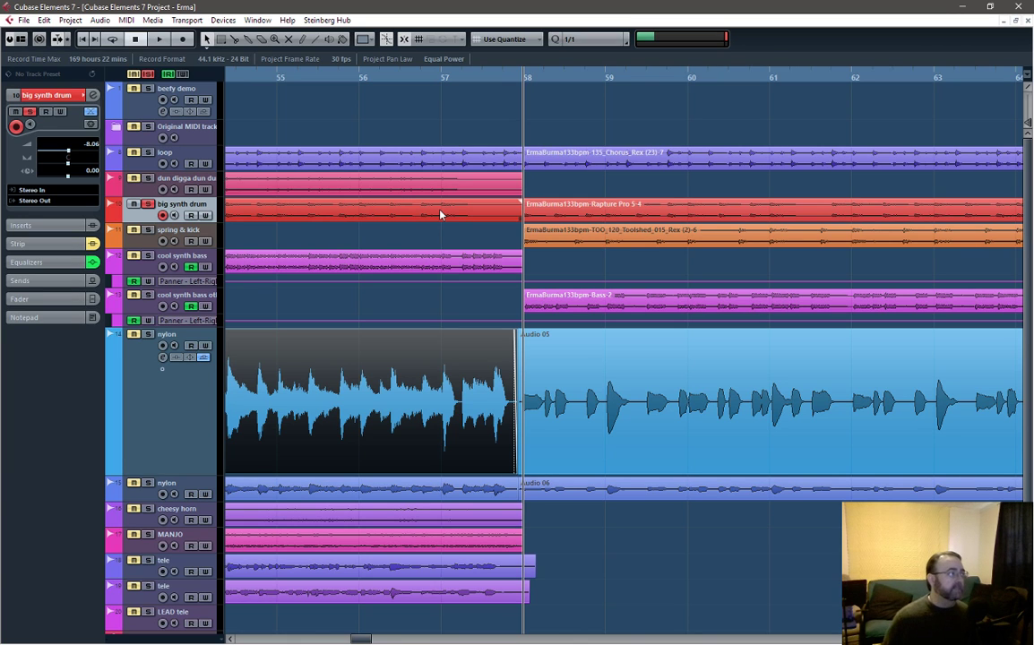
pyautogui.press('space')
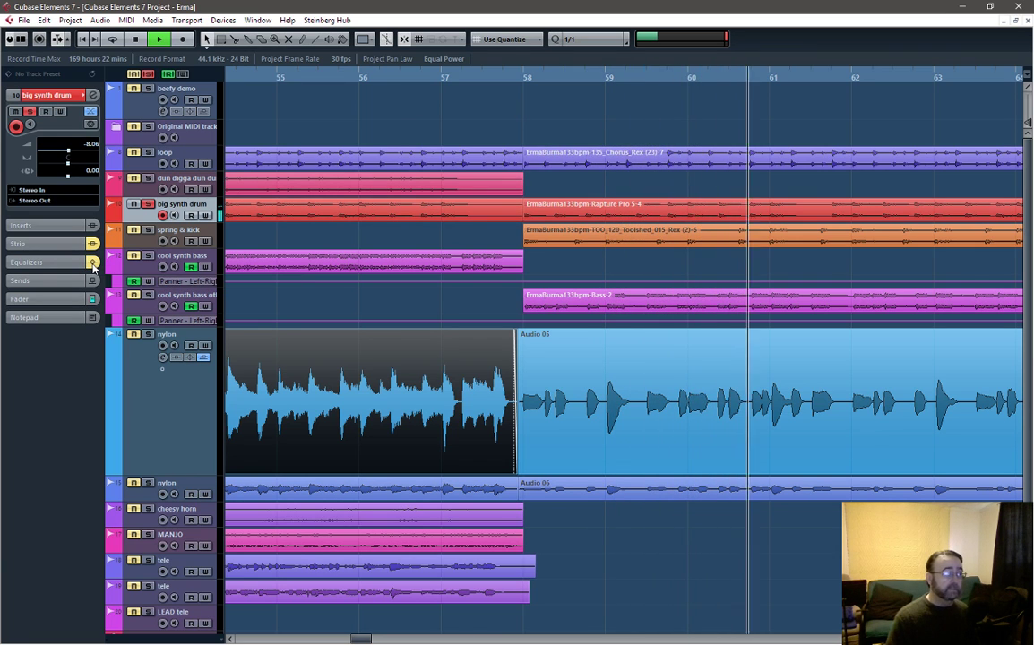
pyautogui.press('space')
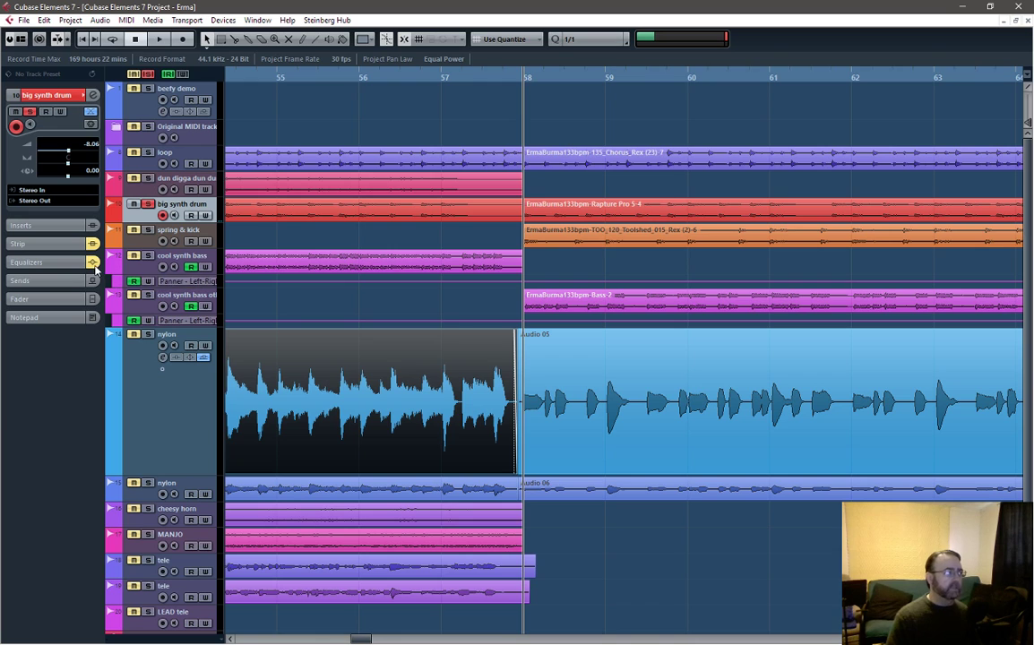
pyautogui.click(92, 261)
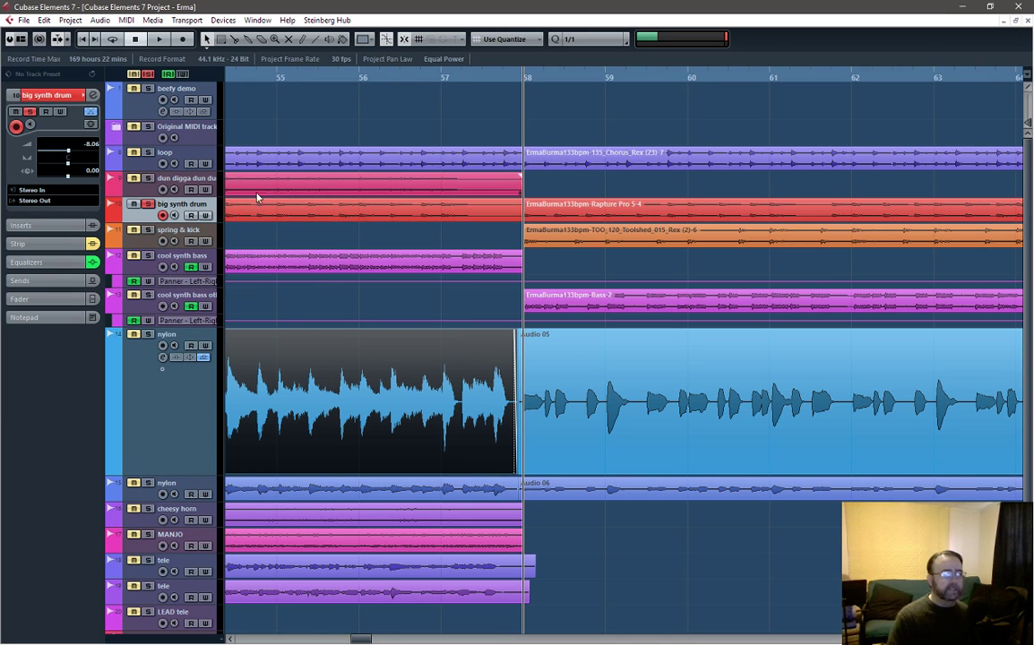
# Open the big synth drum's channel settings and play the track to examine its spectrum against the equalizer curve
pyautogui.click(91, 99)
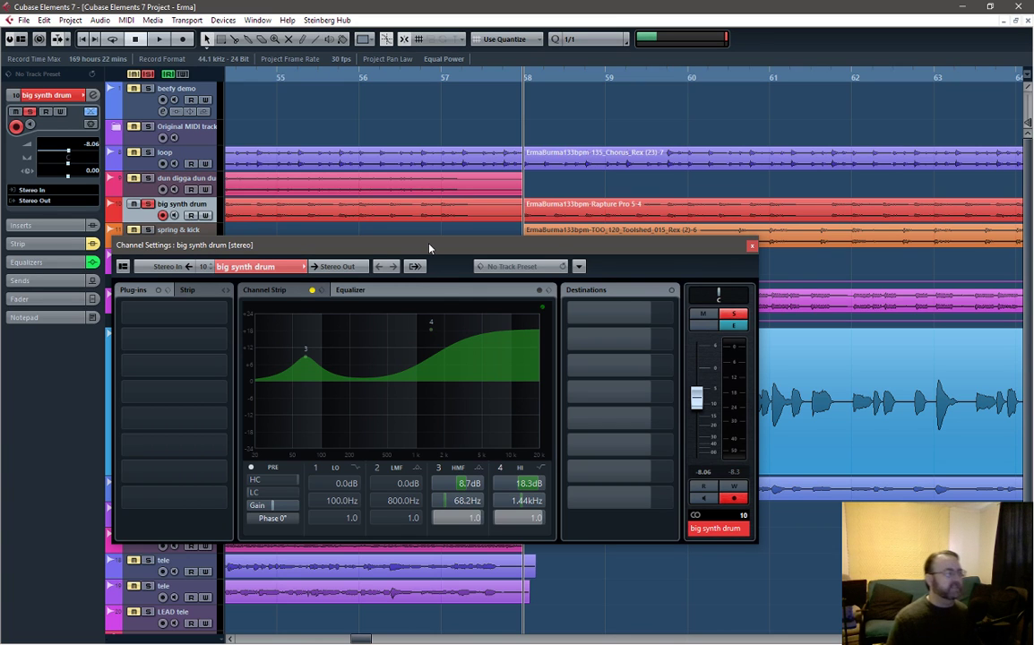
pyautogui.press('space')
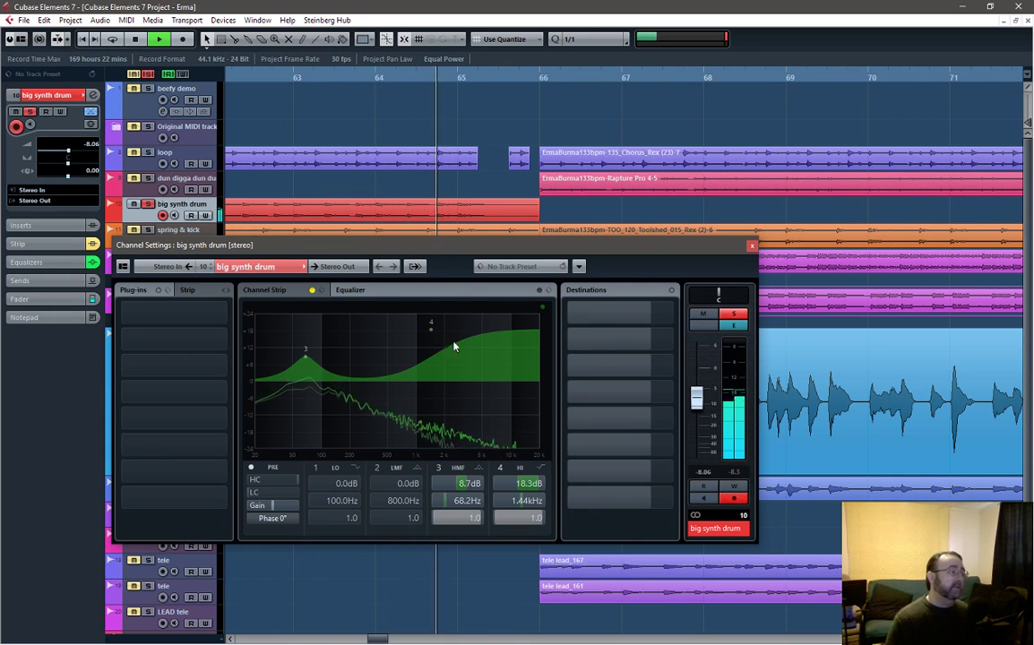
pyautogui.press('space')
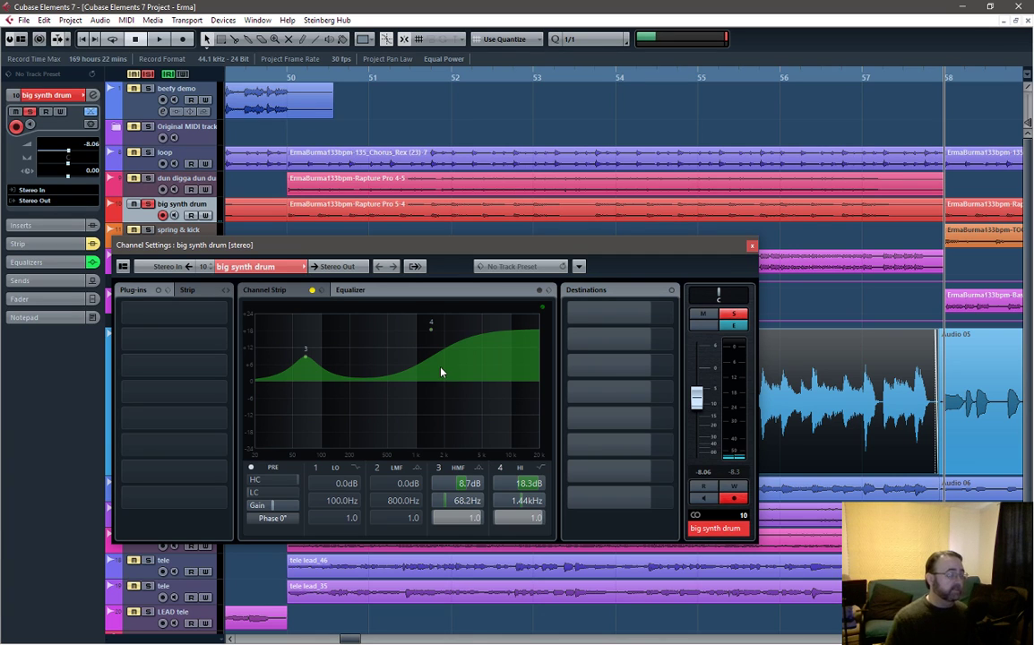
# Show the big synth drum's channel strip modules, reactivate the bypassed strip, and listen from bar 58
pyautogui.click(263, 292)
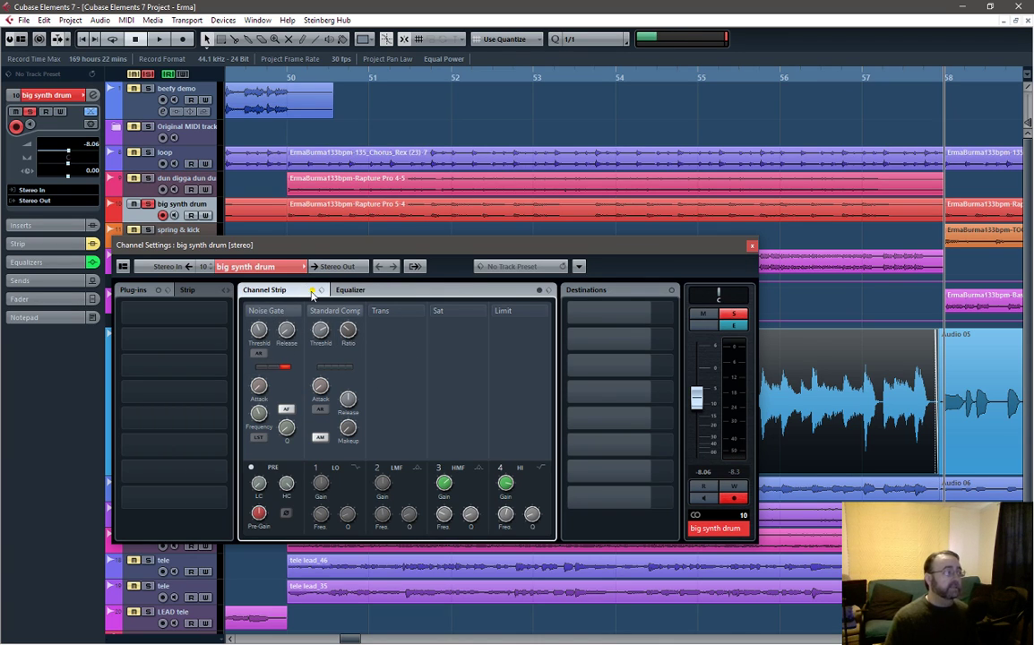
pyautogui.click(313, 291)
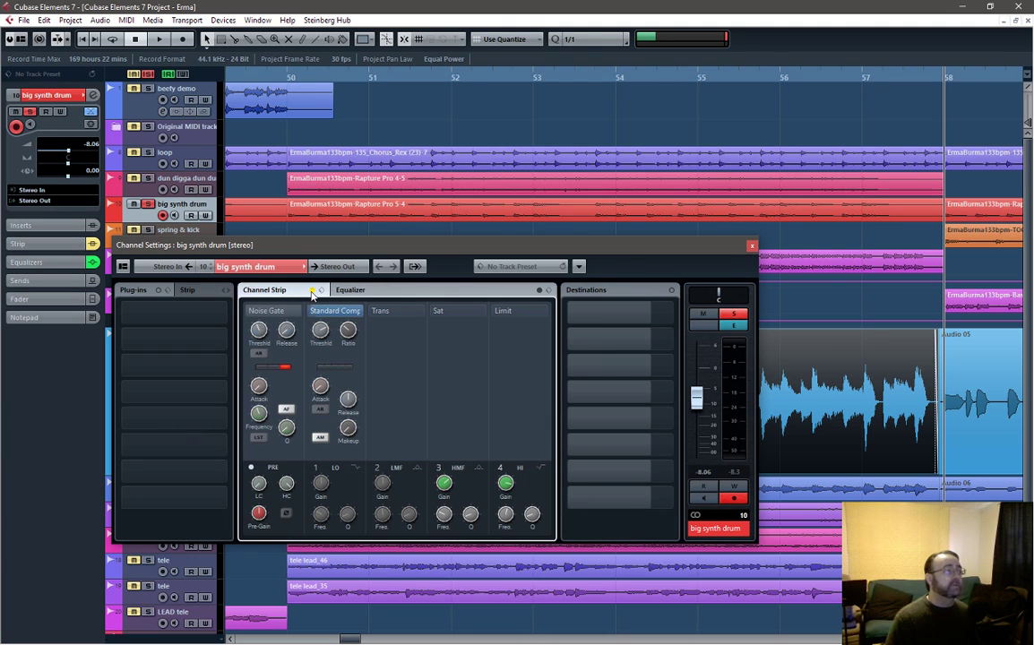
pyautogui.press('space')
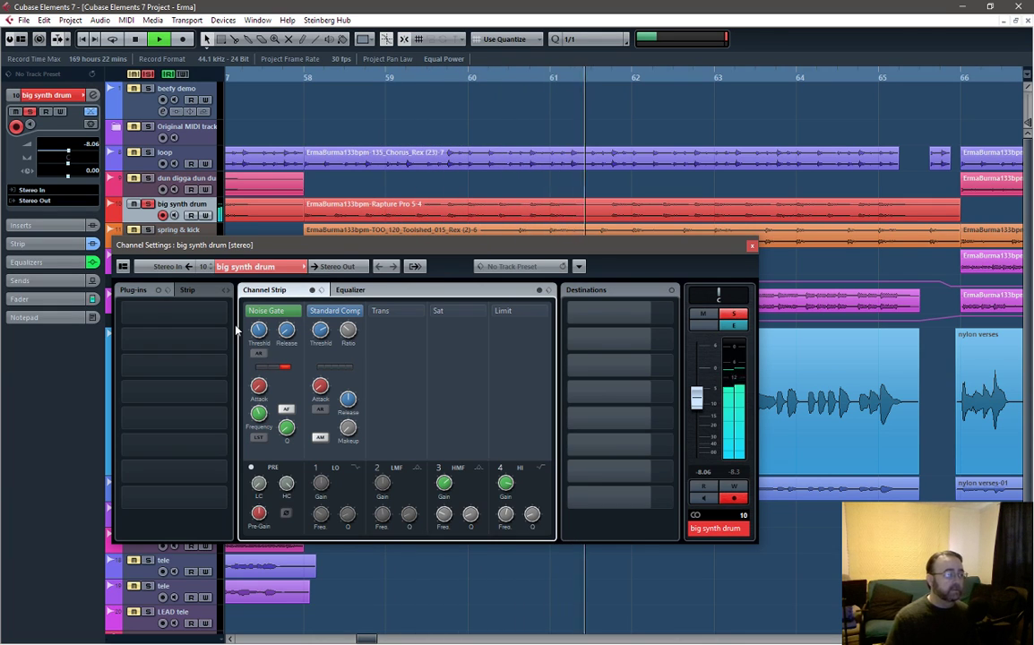
pyautogui.press('space')
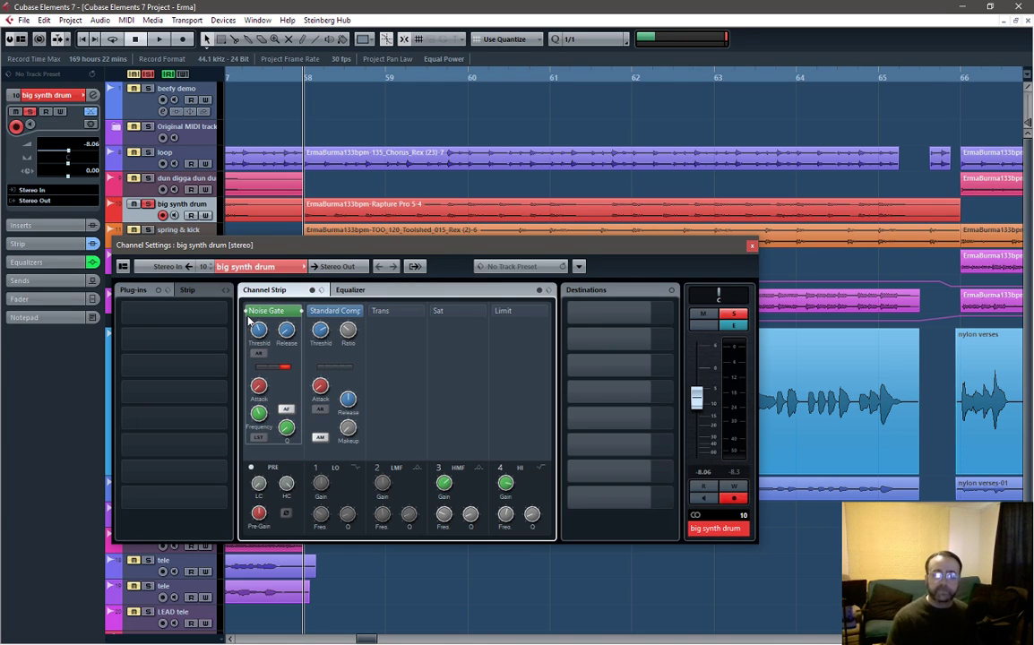
# Play the big synth drum with its channel strip open and watch the noise gate's state meter
pyautogui.click(246, 311)
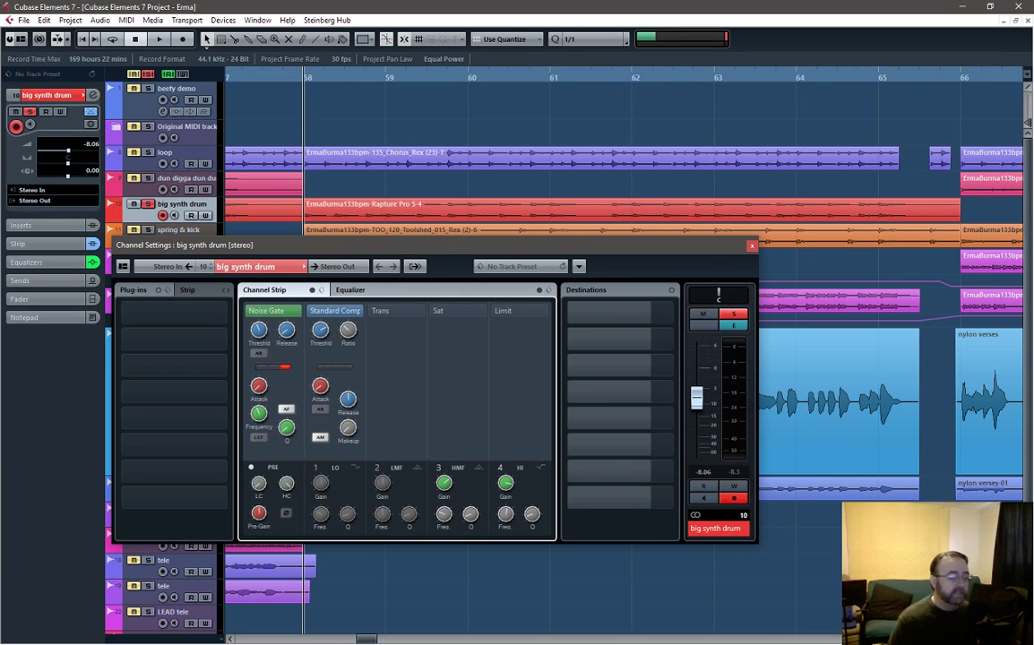
pyautogui.press('e')
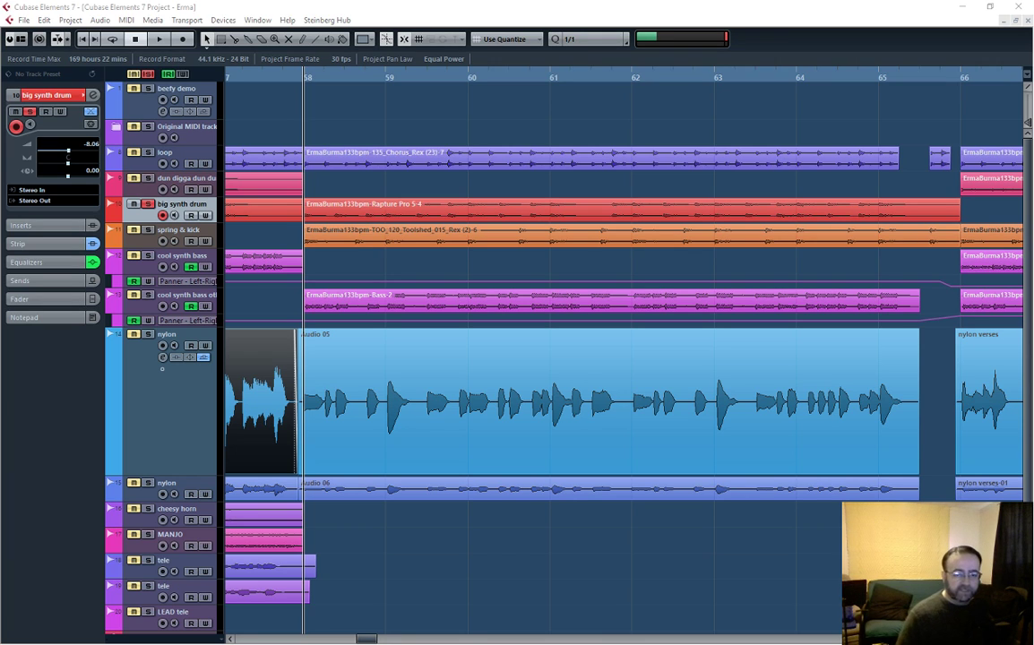
pyautogui.moveTo(668, 405)
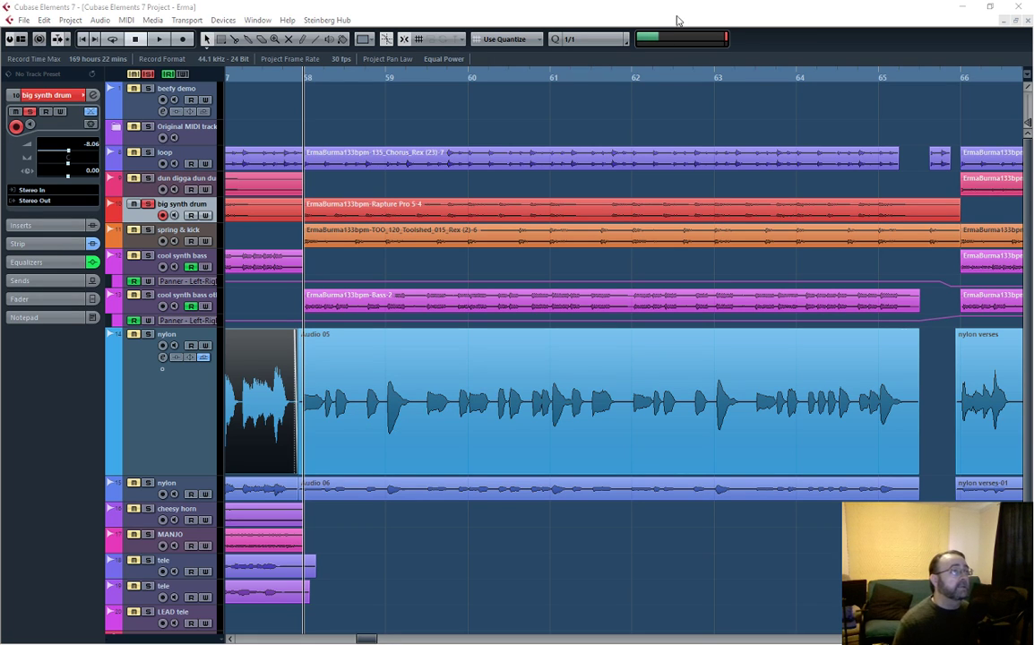
pyautogui.press('e')
pyautogui.press('space')
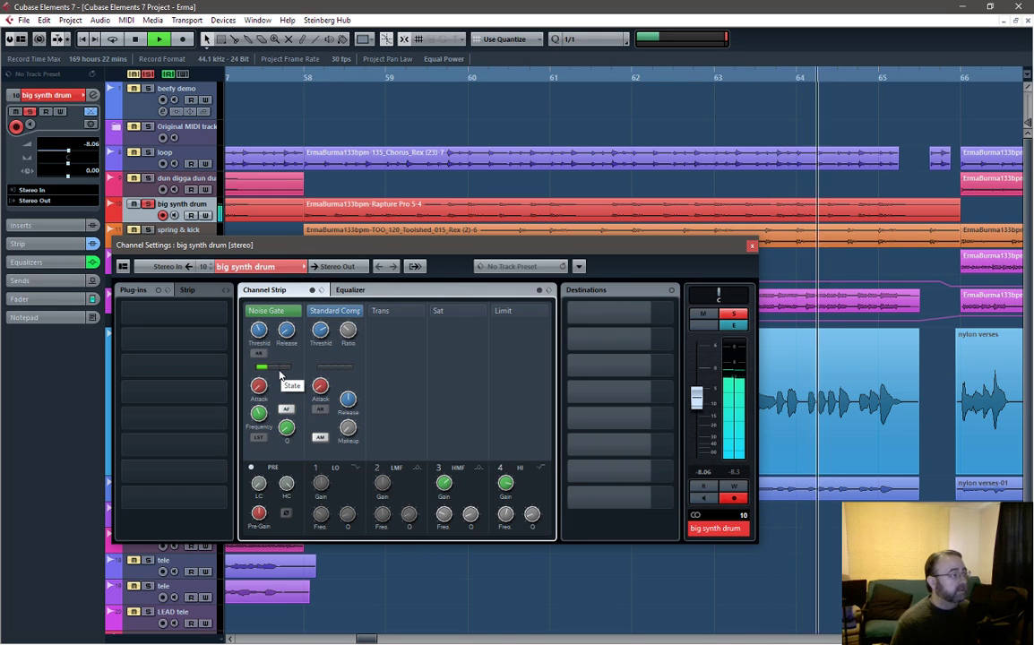
pyautogui.press('space')
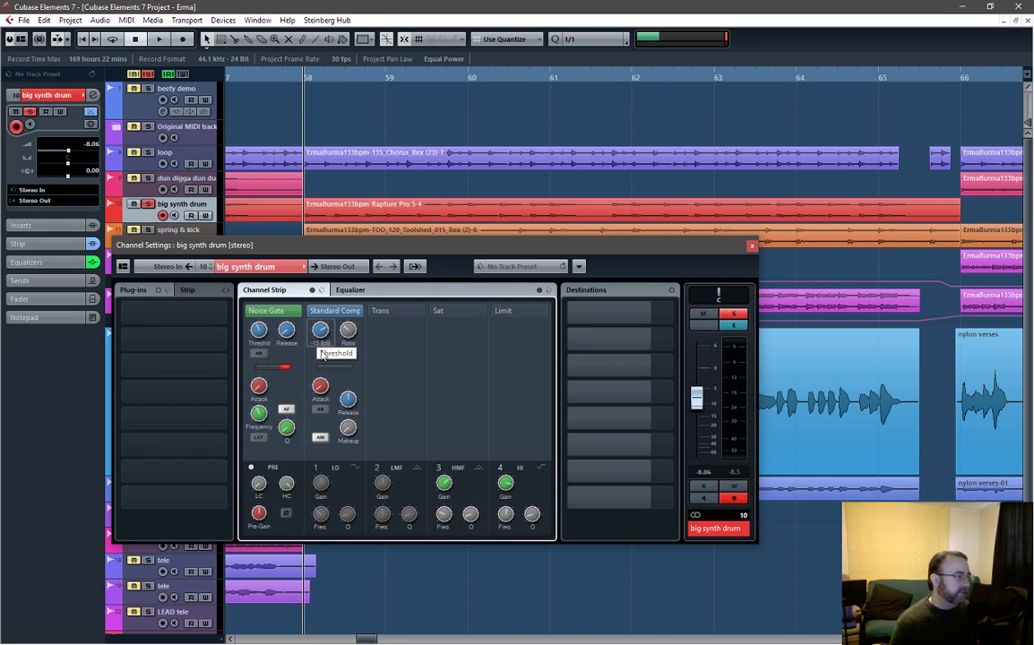
# Play the big synth drum to check the compressor's gain reduction, then close the channel settings and stop playback
pyautogui.press('space')
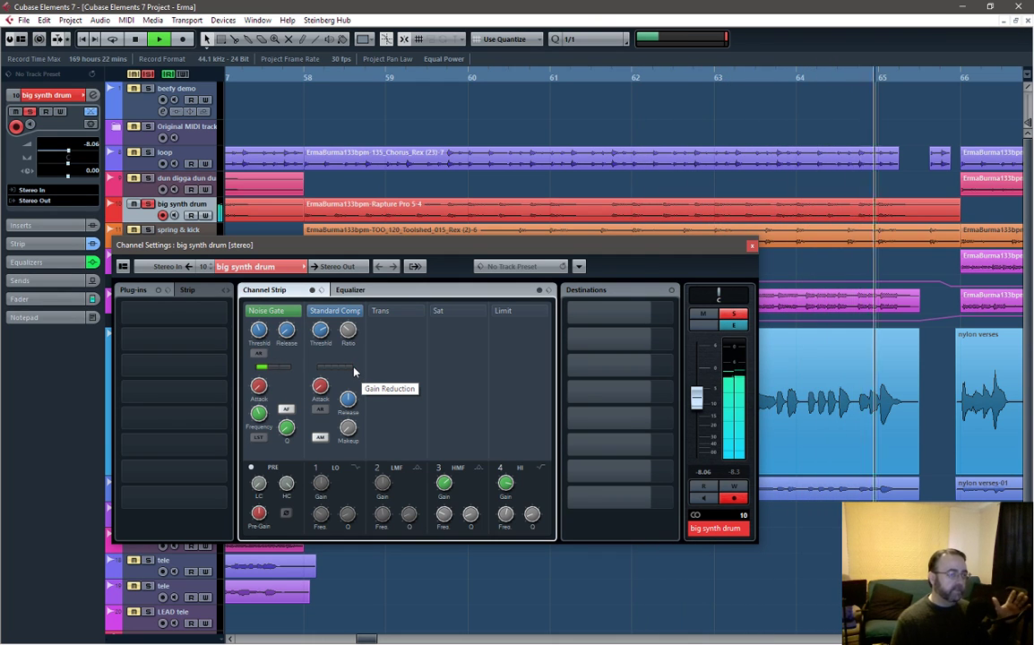
pyautogui.click(751, 246)
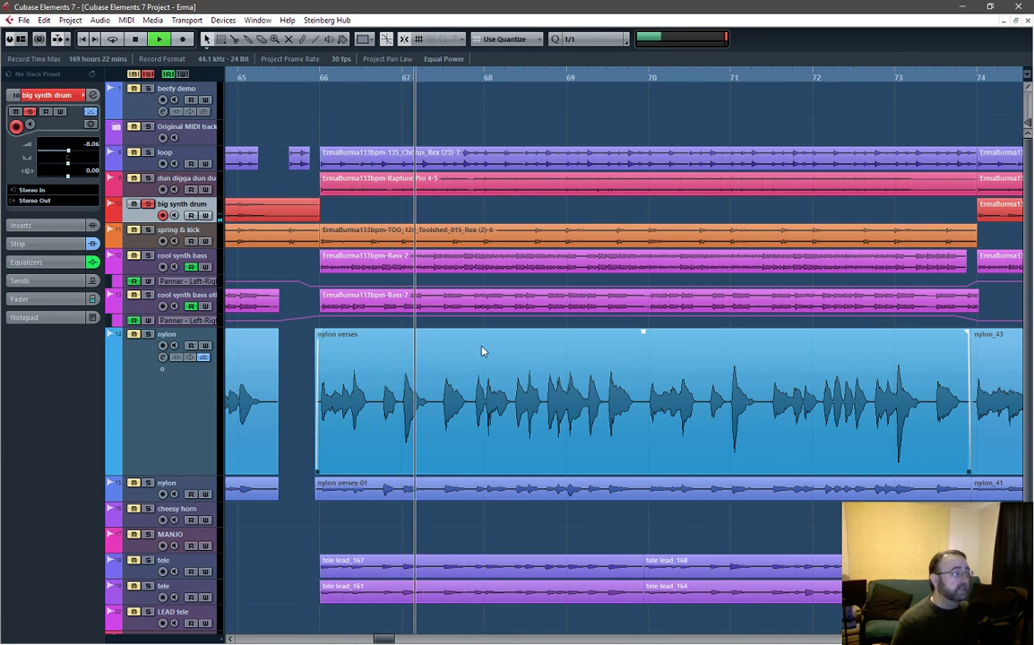
pyautogui.press('space')
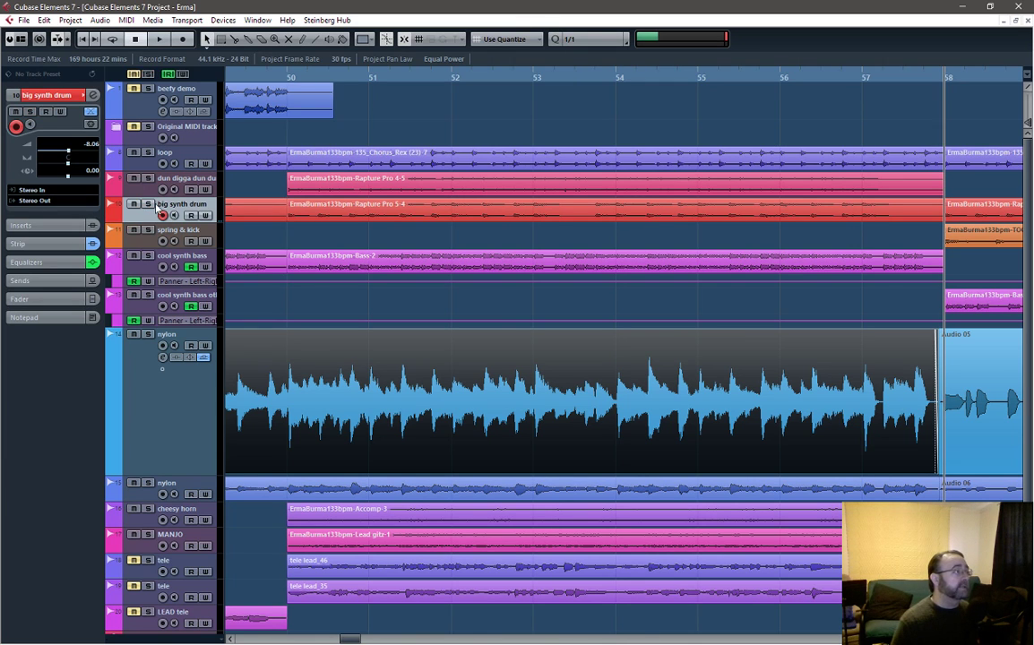
# Reduce the upper nylon track to standard height and enlarge the lower nylon track for a clearer waveform view
pyautogui.scroll(-2, 276, 517)
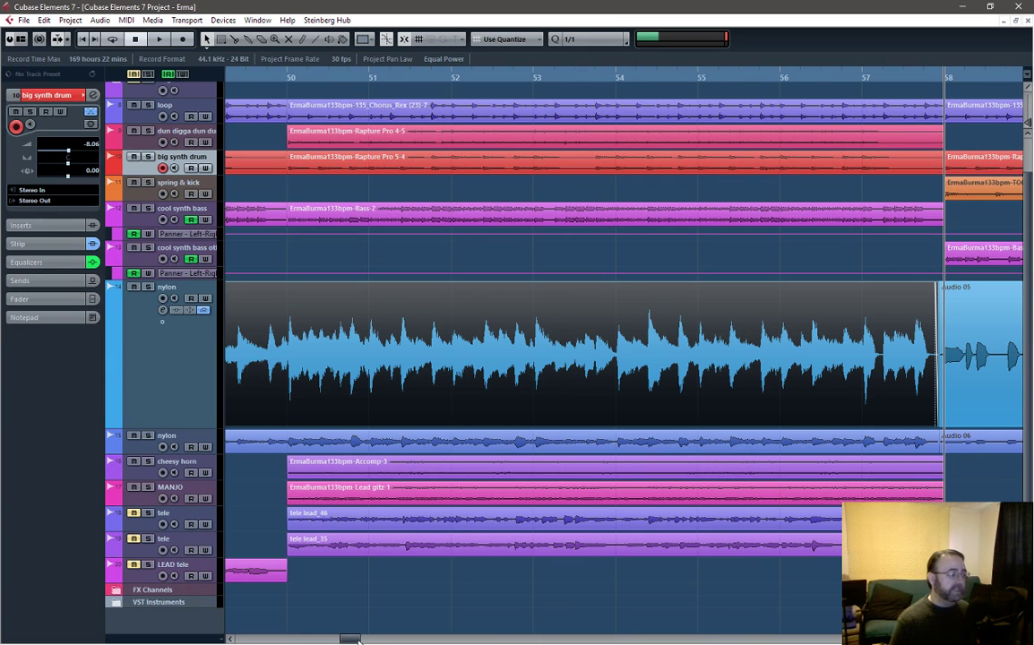
pyautogui.moveTo(352, 638); pyautogui.dragTo(371, 639)
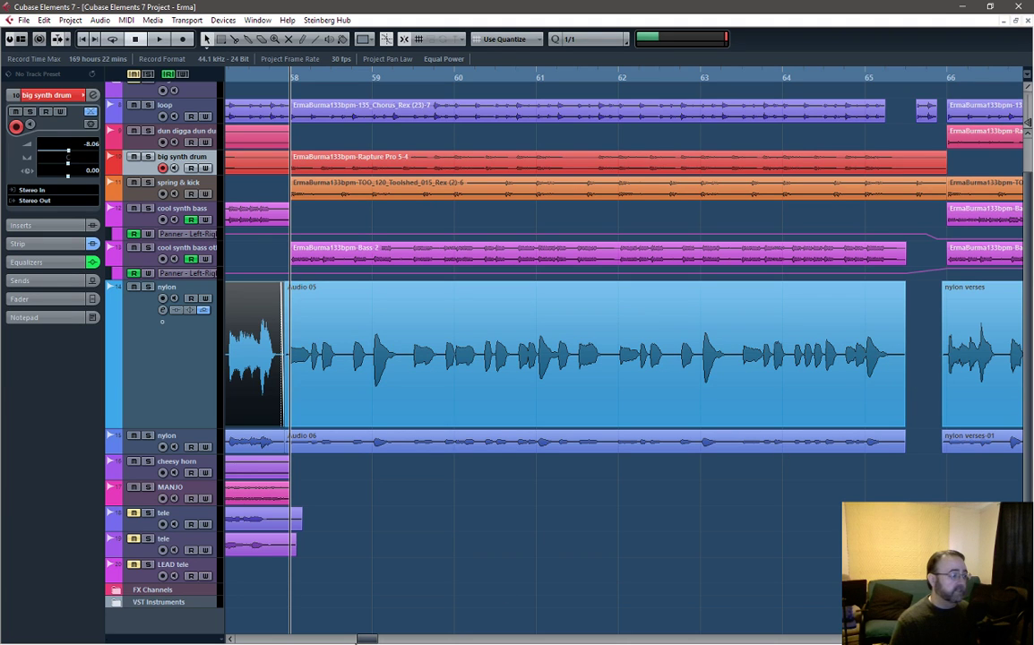
pyautogui.moveTo(358, 638); pyautogui.dragTo(375, 639)
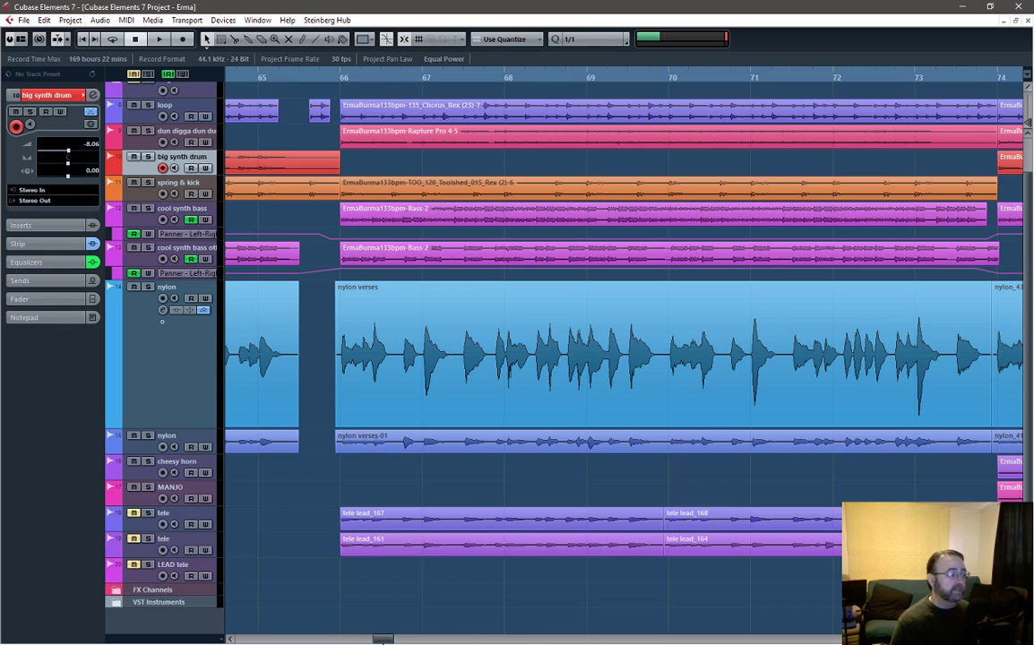
pyautogui.moveTo(383, 639); pyautogui.dragTo(244, 638)
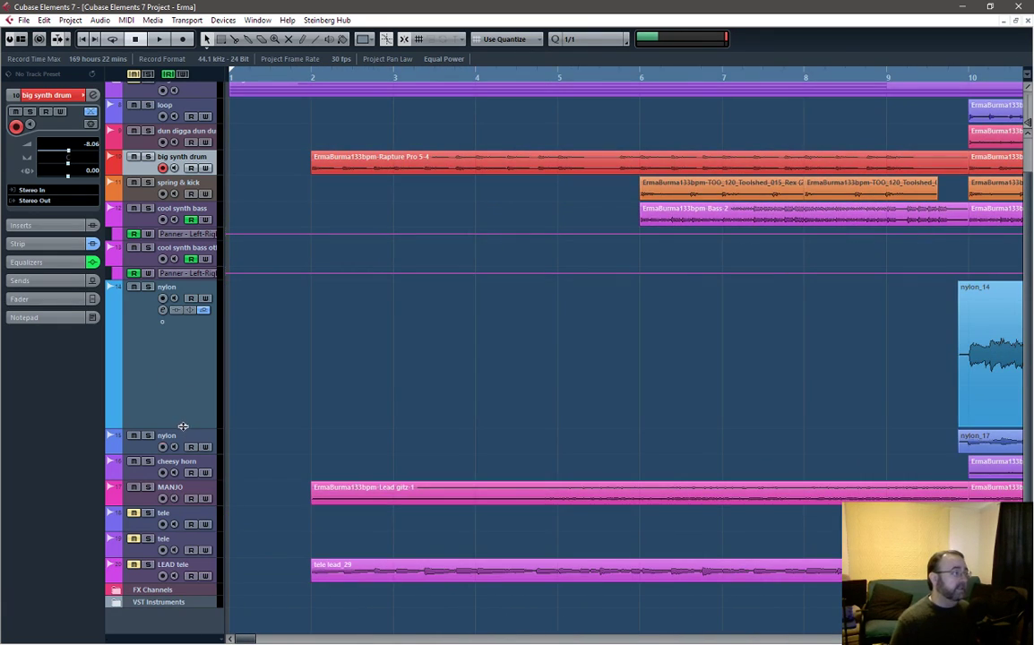
pyautogui.moveTo(183, 426); pyautogui.dragTo(175, 309)
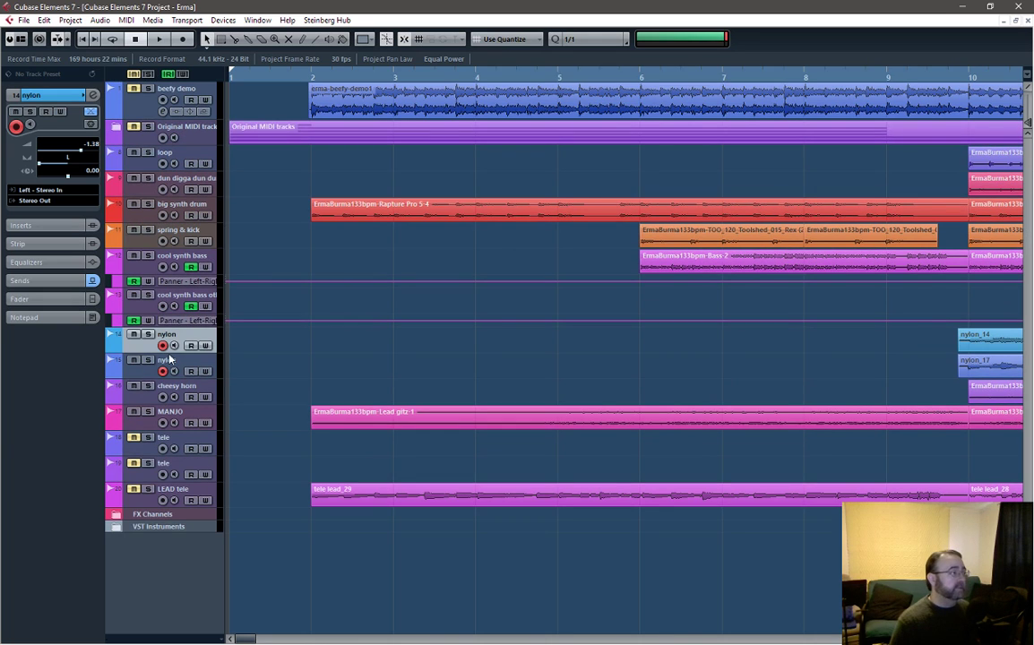
pyautogui.click(172, 360)
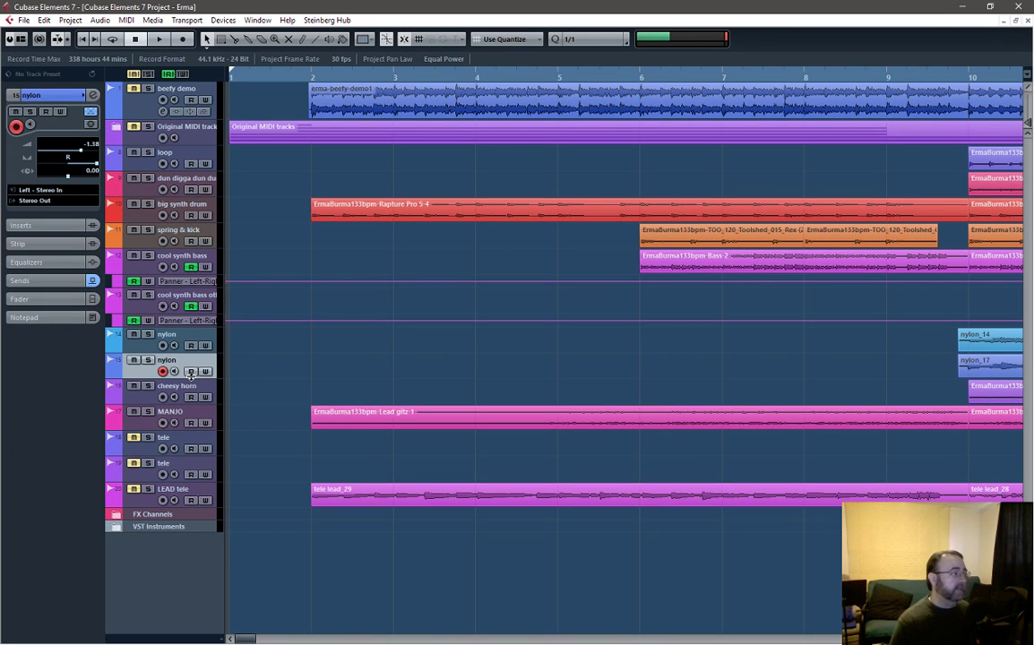
pyautogui.moveTo(172, 381); pyautogui.dragTo(181, 458)
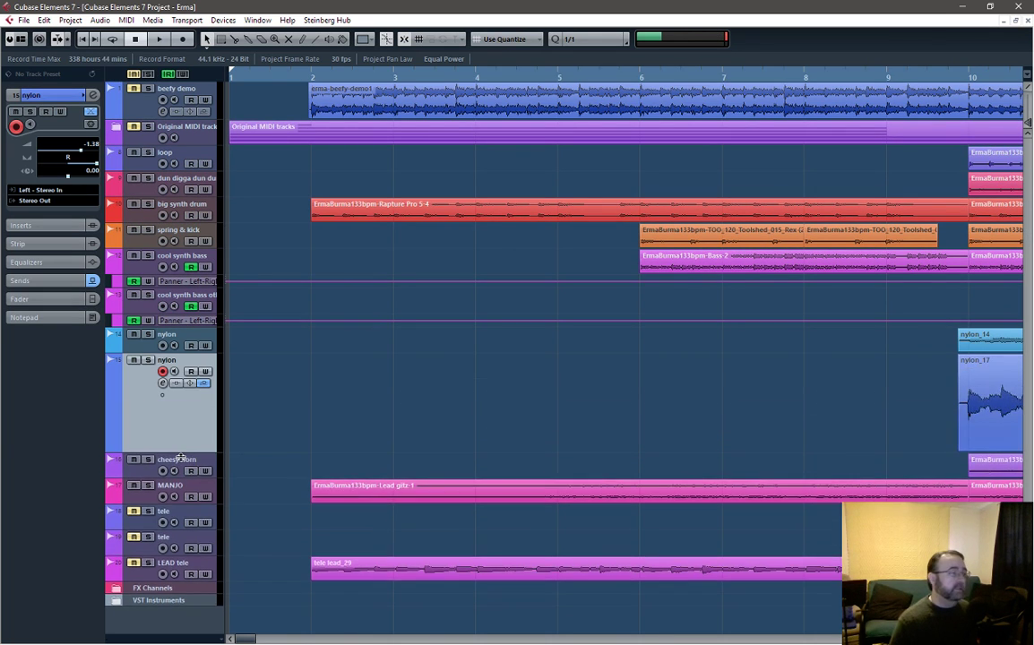
# Set a short fade-in at the start of the nylon_21 clip near bar 26 on the lower nylon track
pyautogui.moveTo(237, 639); pyautogui.dragTo(255, 638)
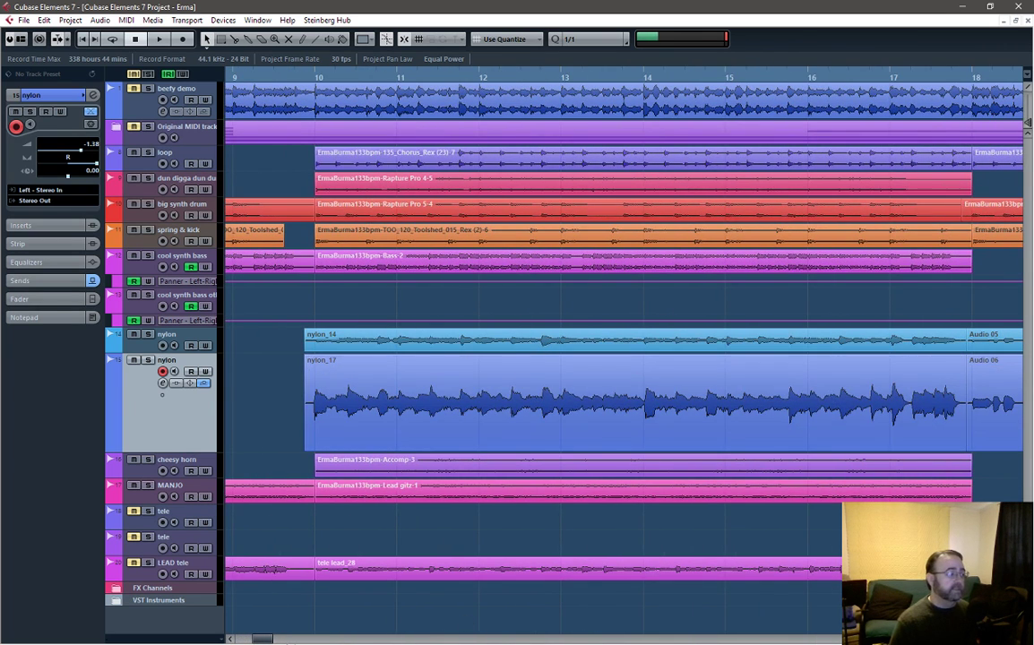
pyautogui.moveTo(258, 639); pyautogui.dragTo(294, 640)
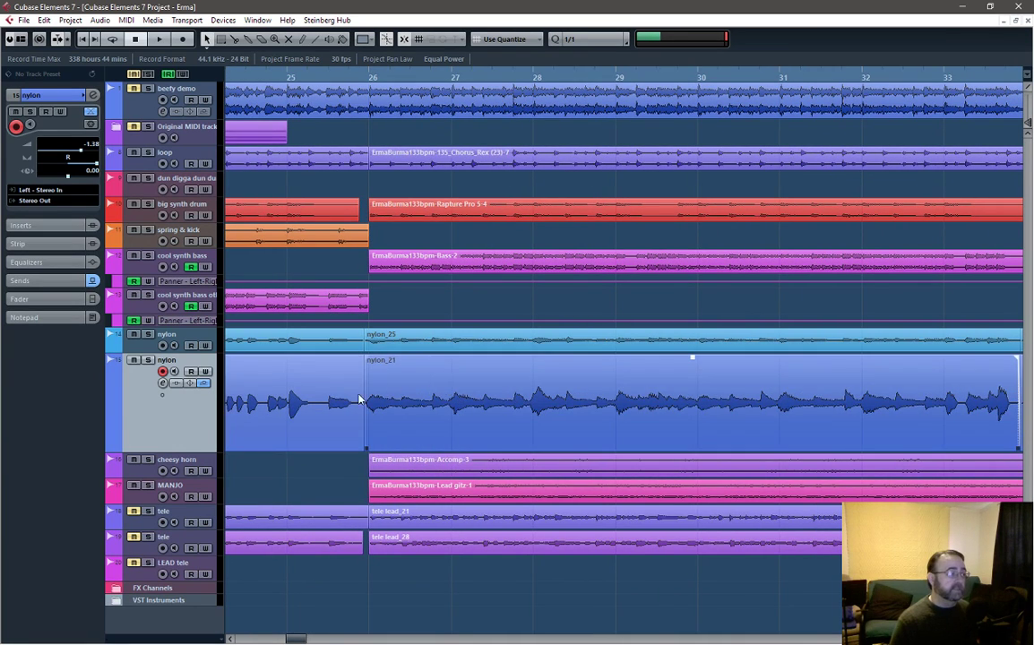
pyautogui.click(455, 388)
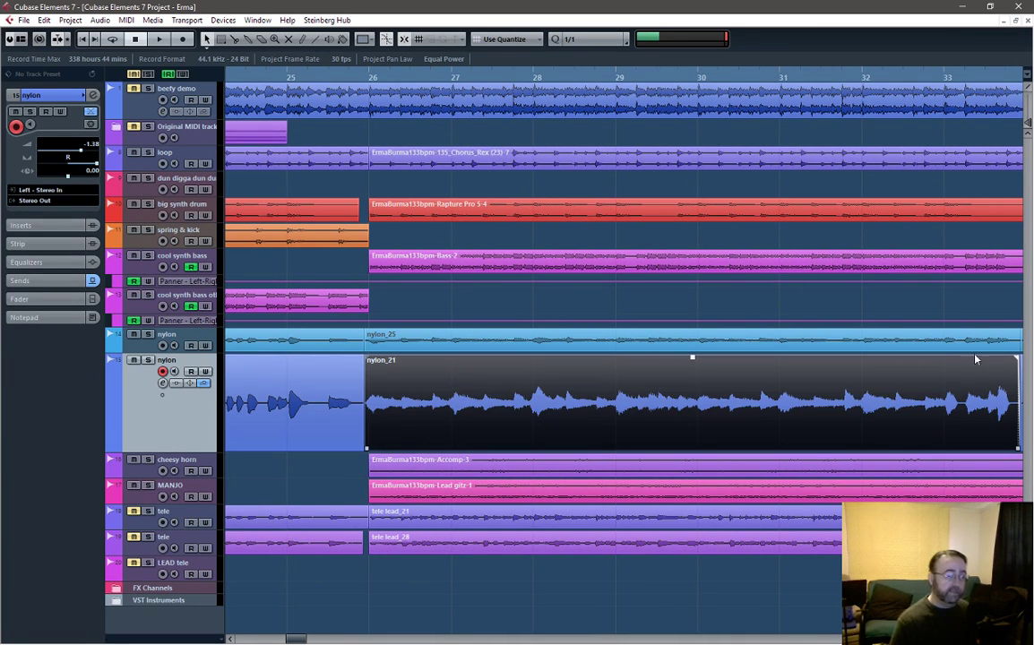
pyautogui.scroll(4, 383, 402)
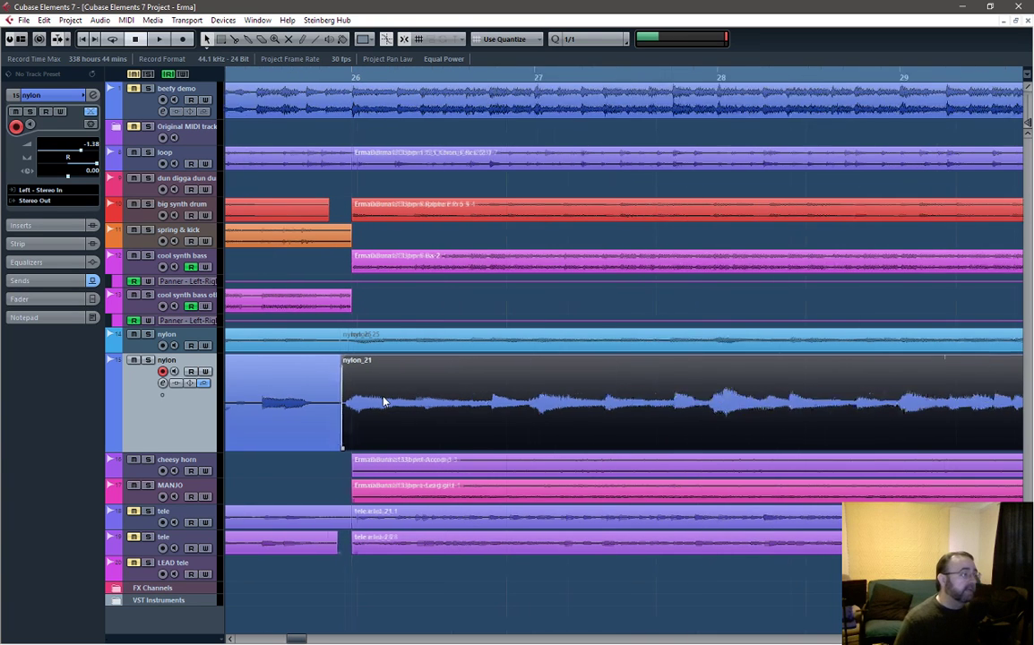
pyautogui.scroll(1, 384, 401)
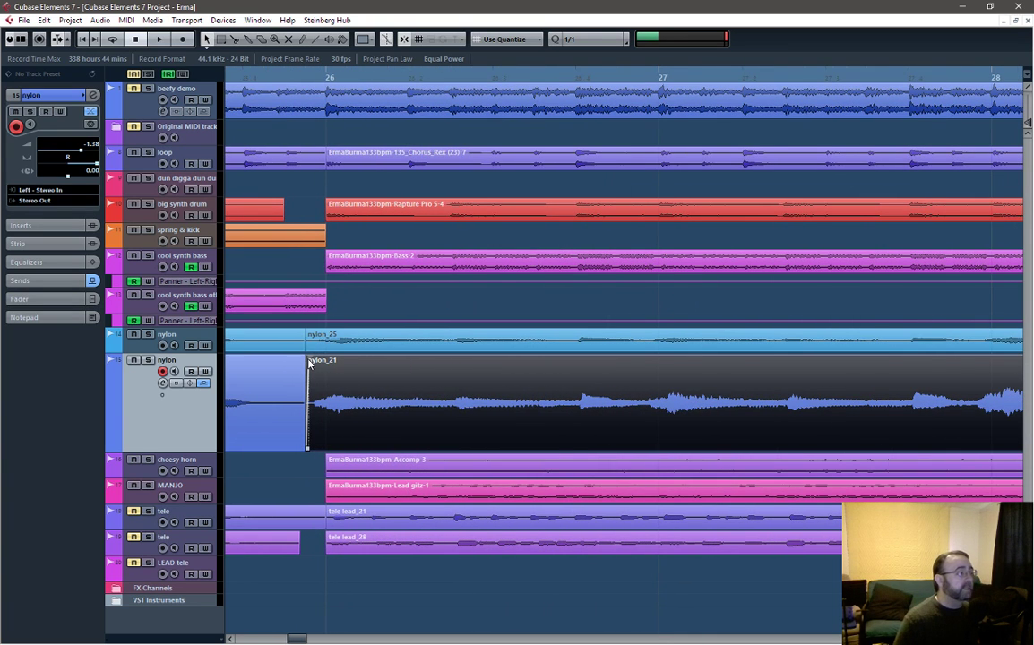
pyautogui.moveTo(309, 361)
pyautogui.mouseDown()
pyautogui.moveTo(722, 362)
pyautogui.moveTo(324, 369)
pyautogui.moveTo(314, 379)
pyautogui.mouseUp()
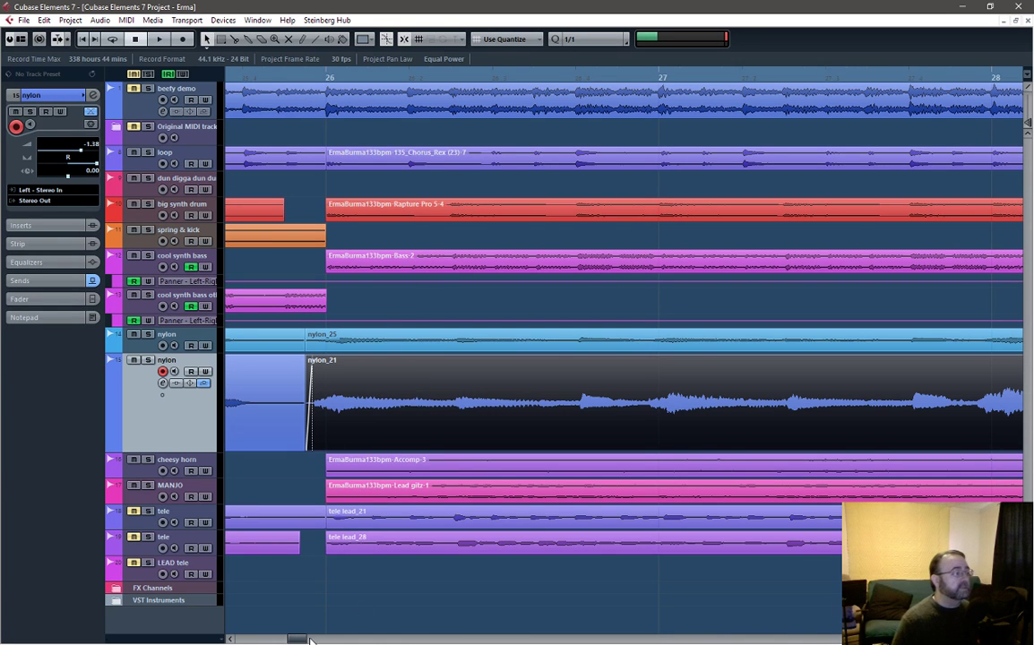
# Examine the fades at the lower nylon track's clip boundaries near bars 34, 42 and 66, then view the whole arrangement
pyautogui.moveTo(300, 640); pyautogui.dragTo(313, 639)
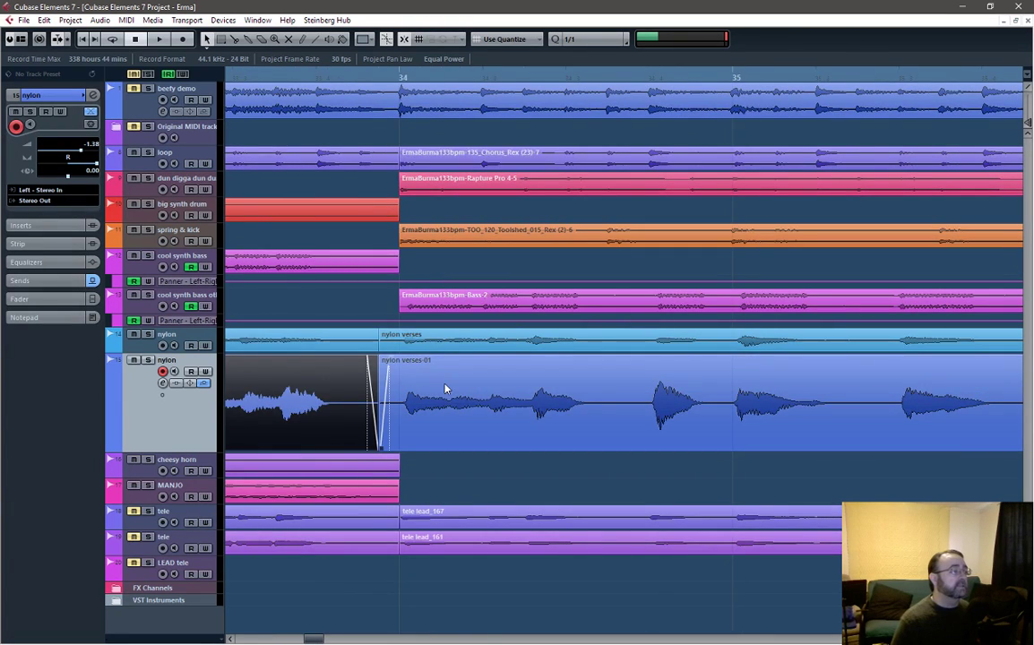
pyautogui.keyDown('ctrl'); pyautogui.scroll(-6, 476, 413); pyautogui.keyUp('ctrl')
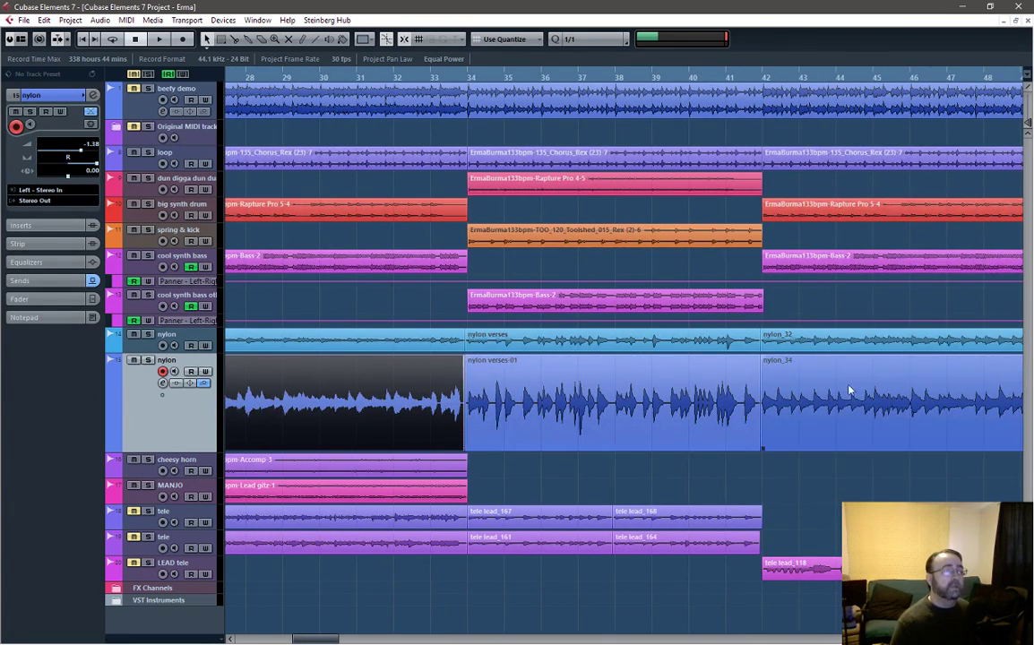
pyautogui.click(781, 401)
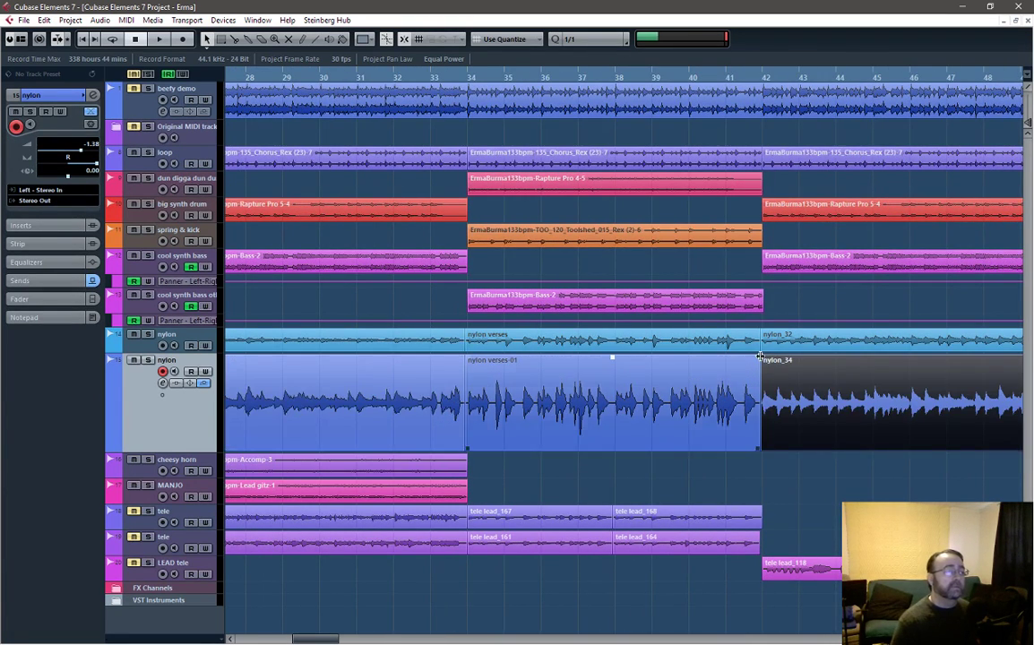
pyautogui.keyDown('ctrl'); pyautogui.scroll(5, 781, 401); pyautogui.keyUp('ctrl')
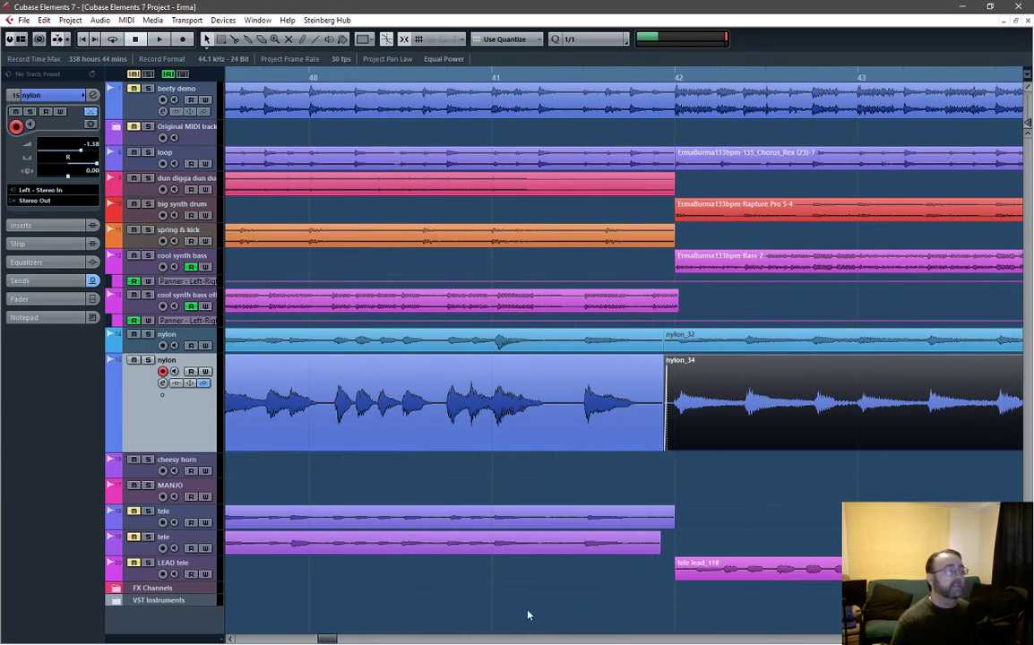
pyautogui.moveTo(327, 639); pyautogui.dragTo(383, 639)
pyautogui.click(726, 393)
pyautogui.click(438, 392)
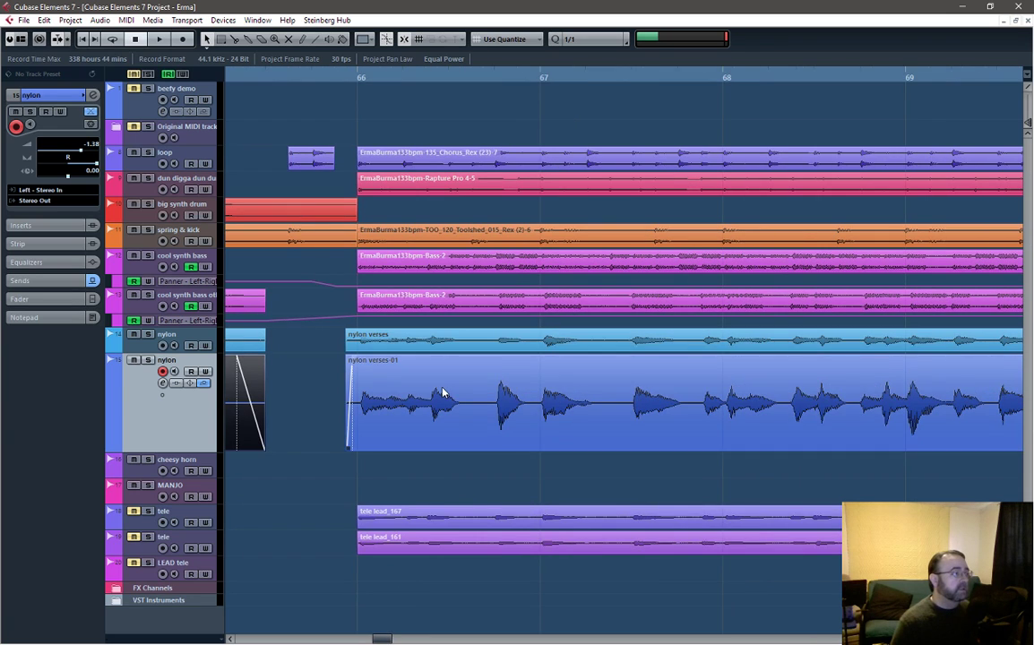
pyautogui.click(461, 572)
pyautogui.scroll(-10, 496, 466)
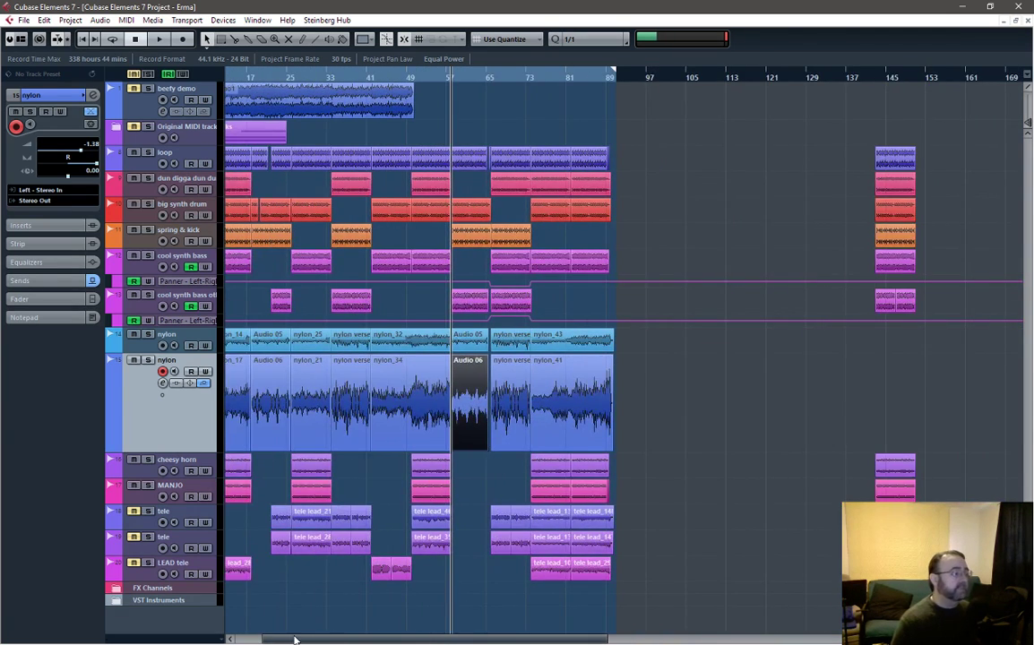
pyautogui.moveTo(269, 639); pyautogui.dragTo(173, 630)
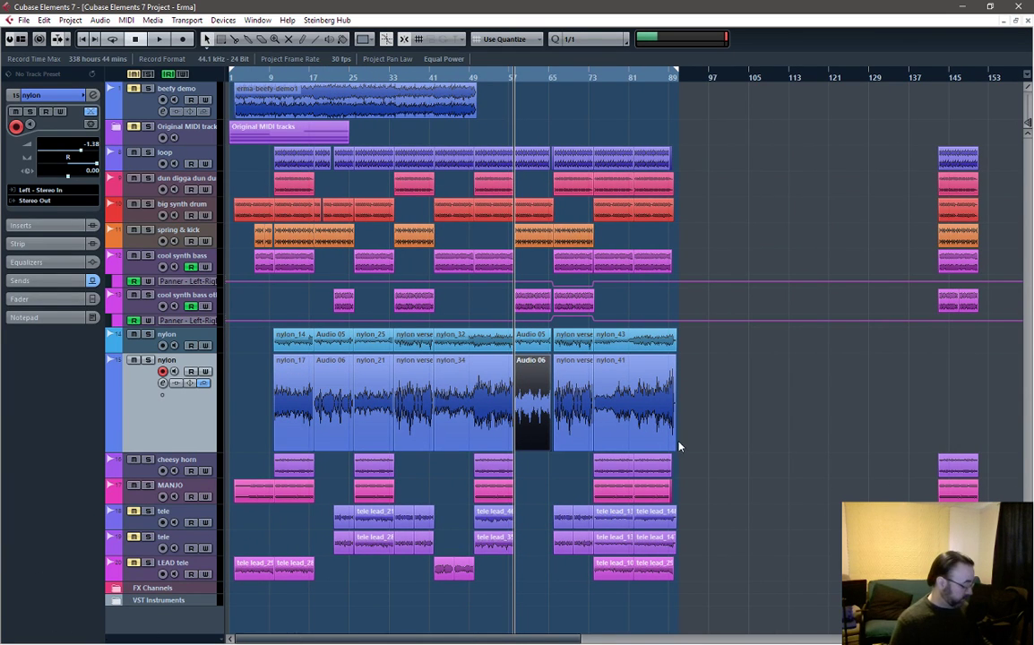
# Solo and select the LEAD tele track, and place the playhead at the start of the project
pyautogui.click(178, 524)
pyautogui.click(163, 548)
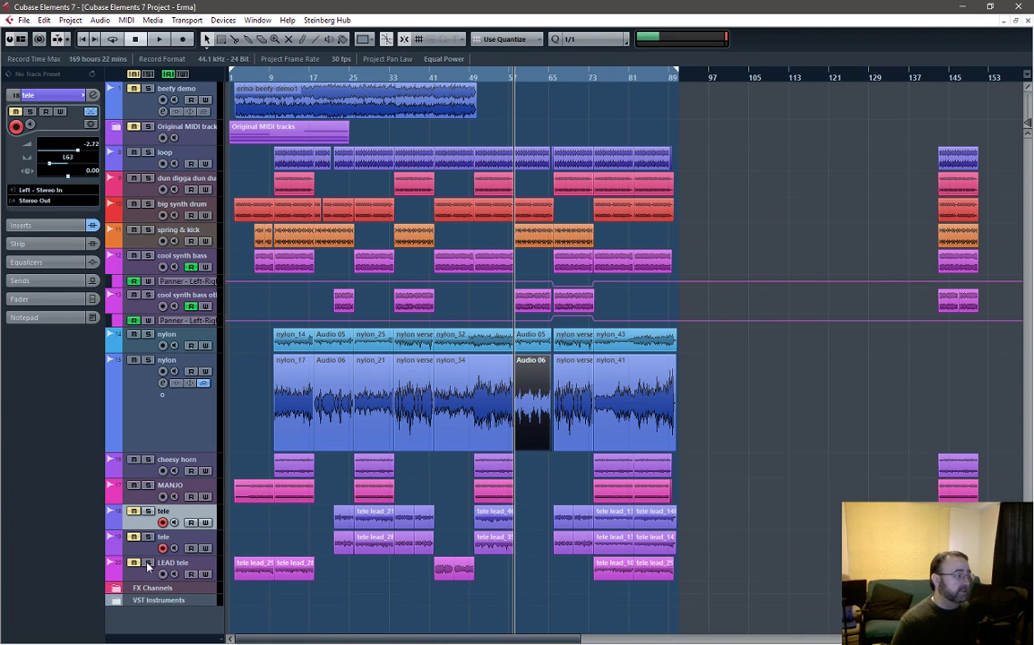
pyautogui.click(148, 565)
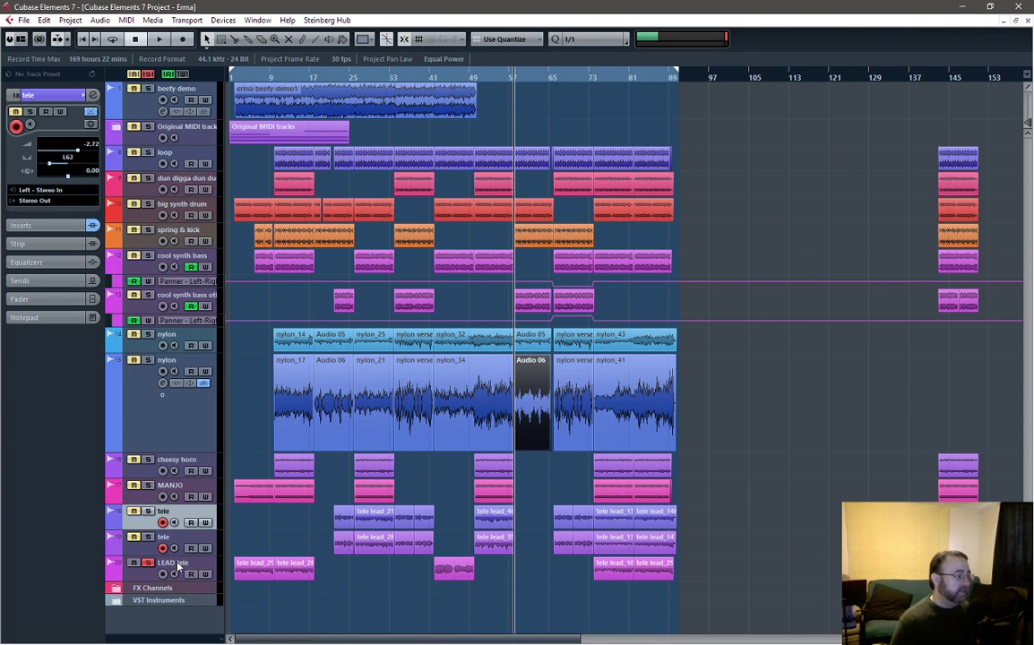
pyautogui.click(177, 565)
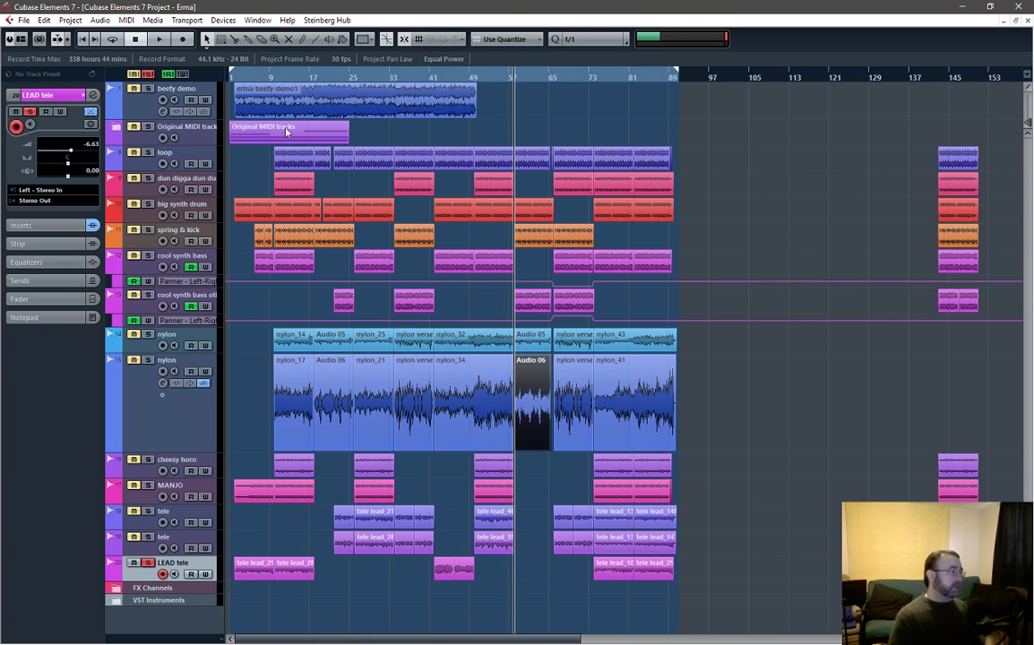
pyautogui.click(242, 72)
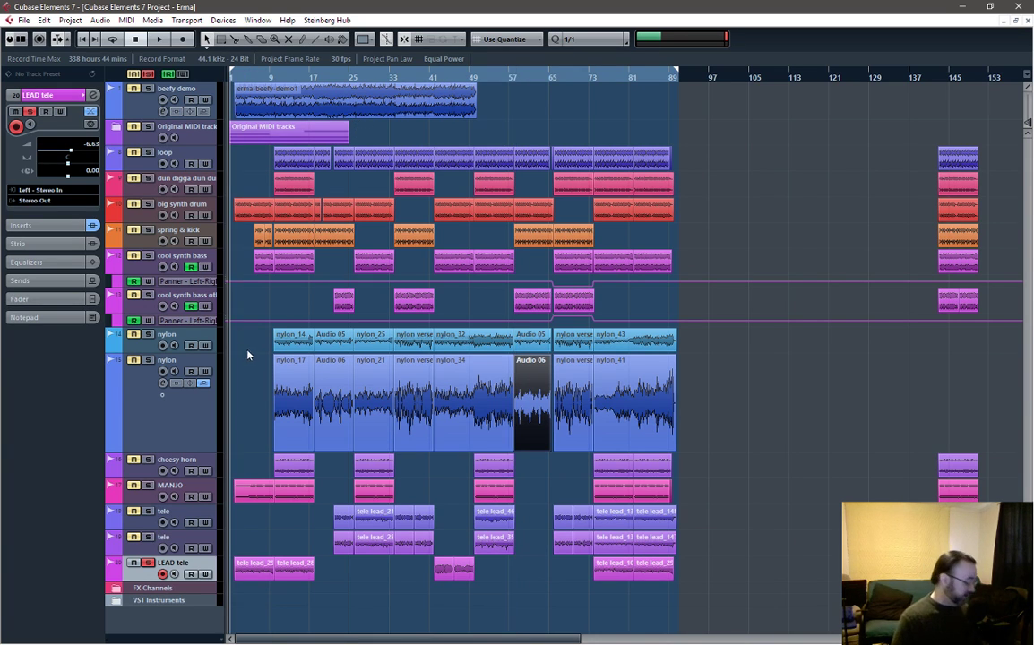
# Examine the LEAD tele clips along the timeline from the opening bars into the middle of the song
pyautogui.scroll(6, 250, 357)
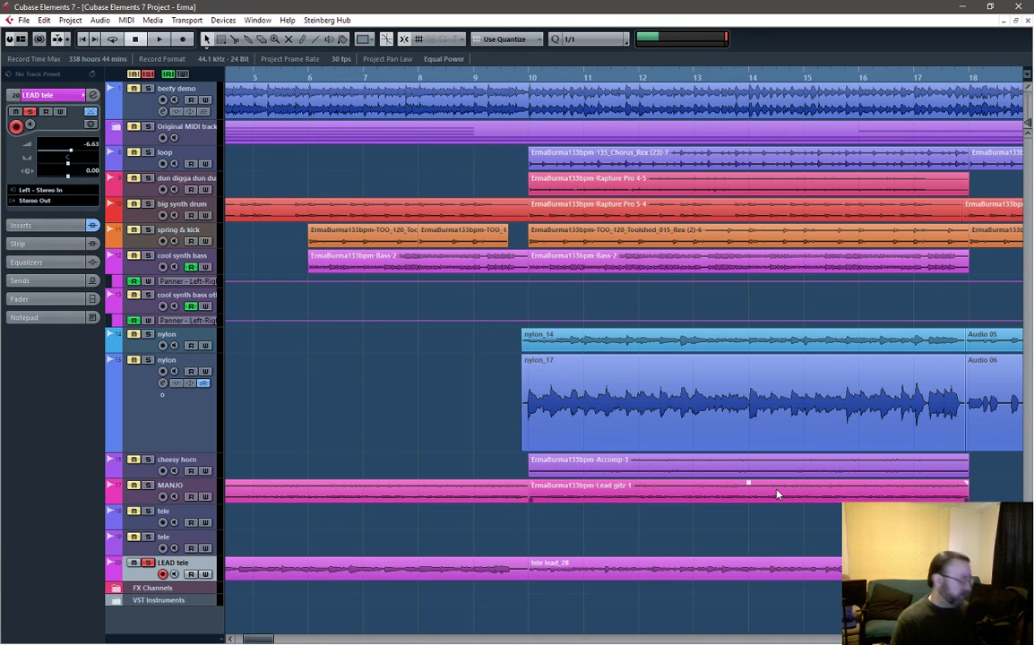
pyautogui.press('g')
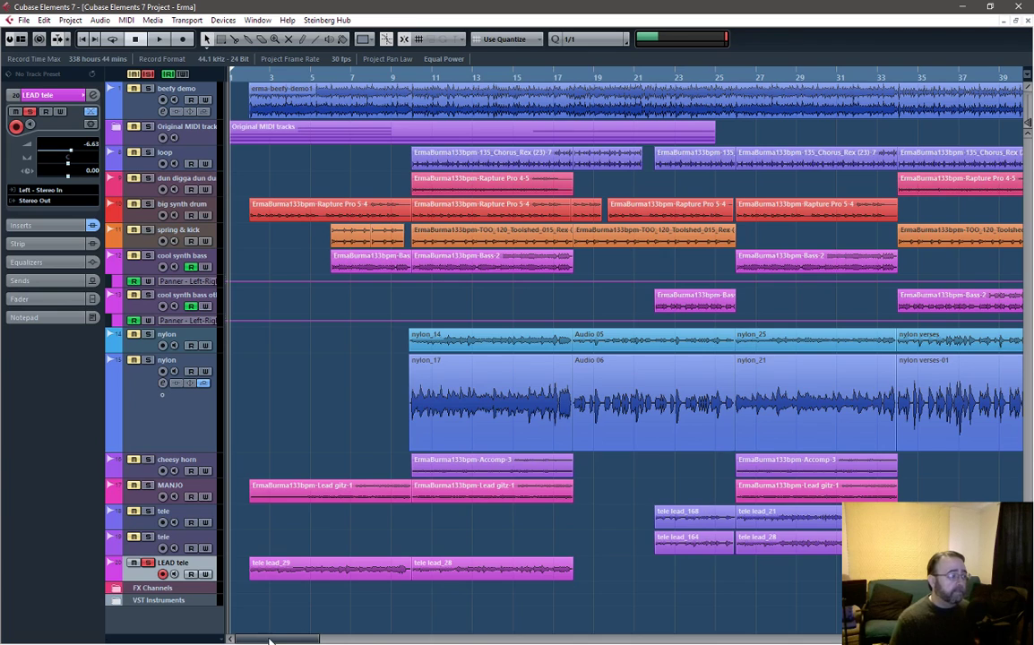
pyautogui.moveTo(269, 639); pyautogui.dragTo(309, 640)
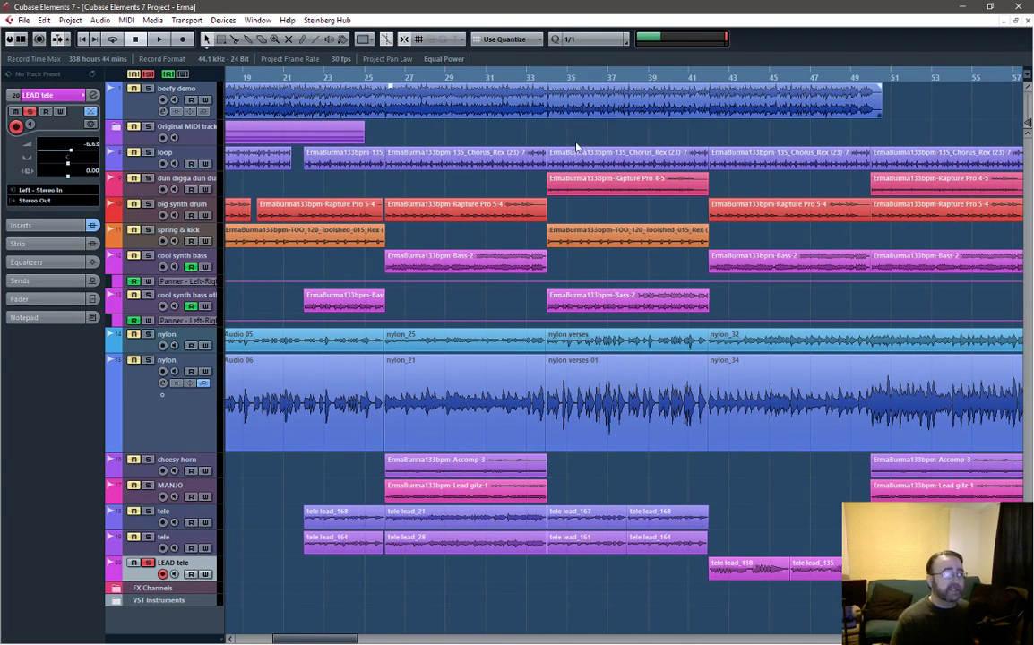
# Enlarge the LEAD tele track's height so the waveforms of its opening clips show in detail
pyautogui.moveTo(341, 640); pyautogui.dragTo(443, 640)
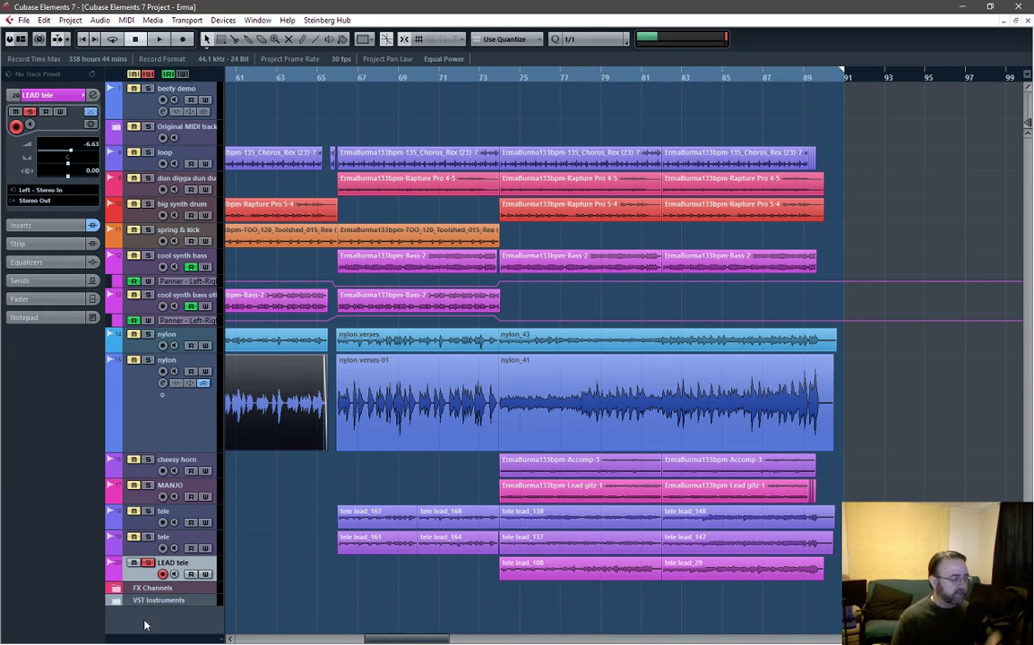
pyautogui.moveTo(405, 638); pyautogui.dragTo(278, 639)
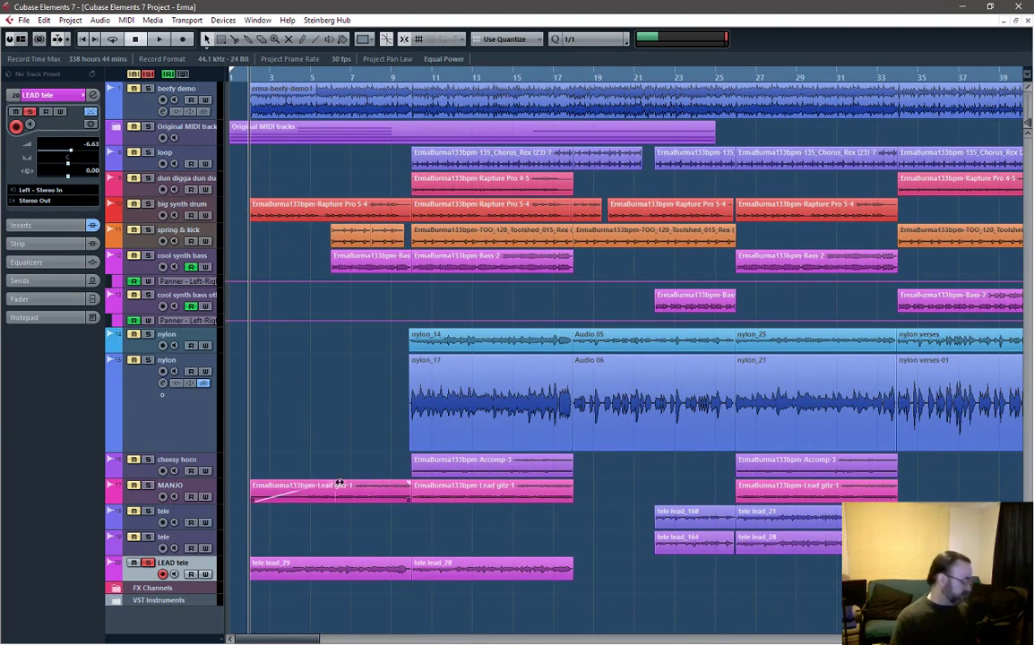
pyautogui.scroll(2, 371, 546)
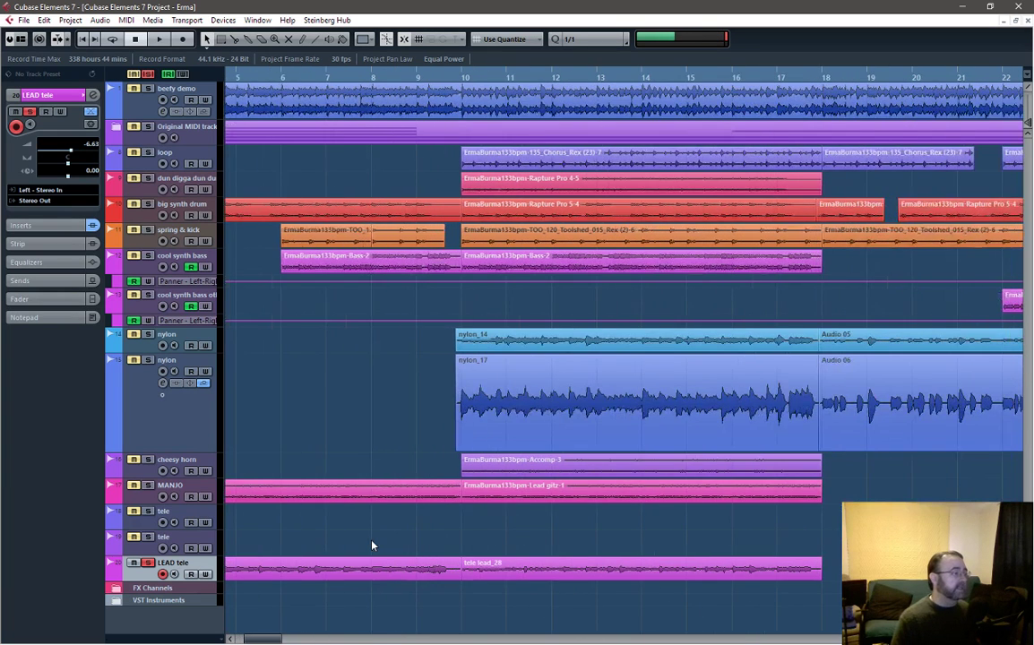
pyautogui.scroll(1, 372, 546)
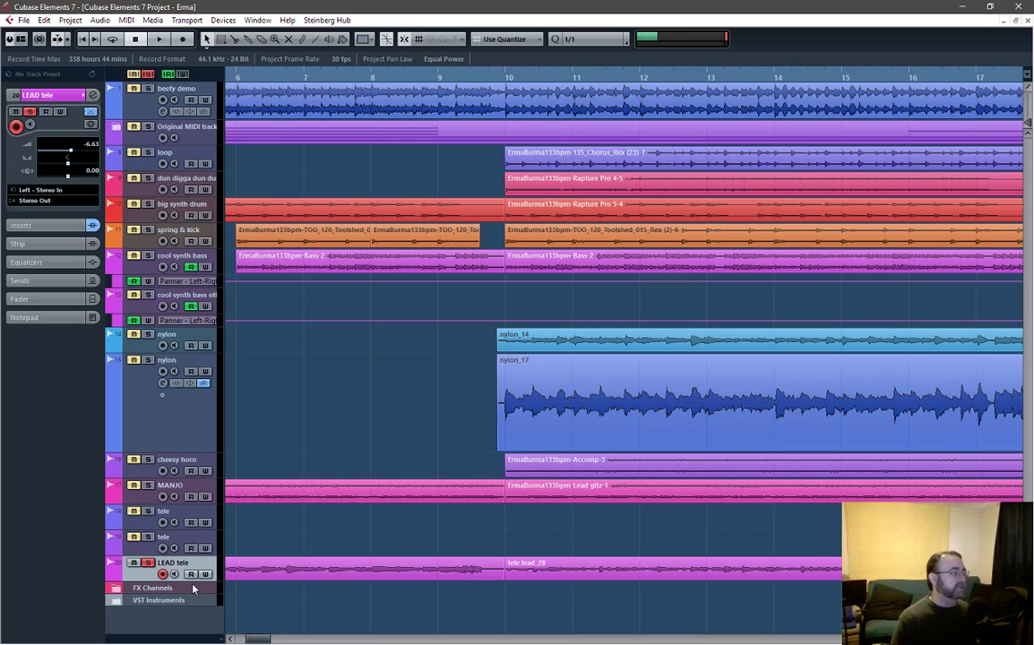
pyautogui.moveTo(192, 588); pyautogui.dragTo(192, 629)
pyautogui.scroll(-2, 355, 410)
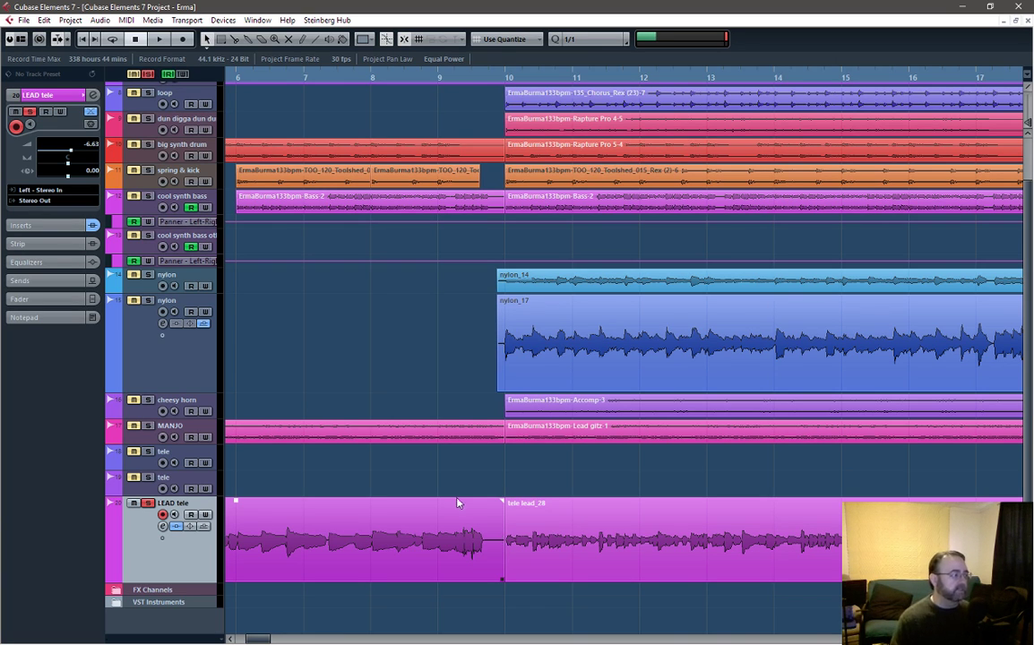
pyautogui.click(528, 574)
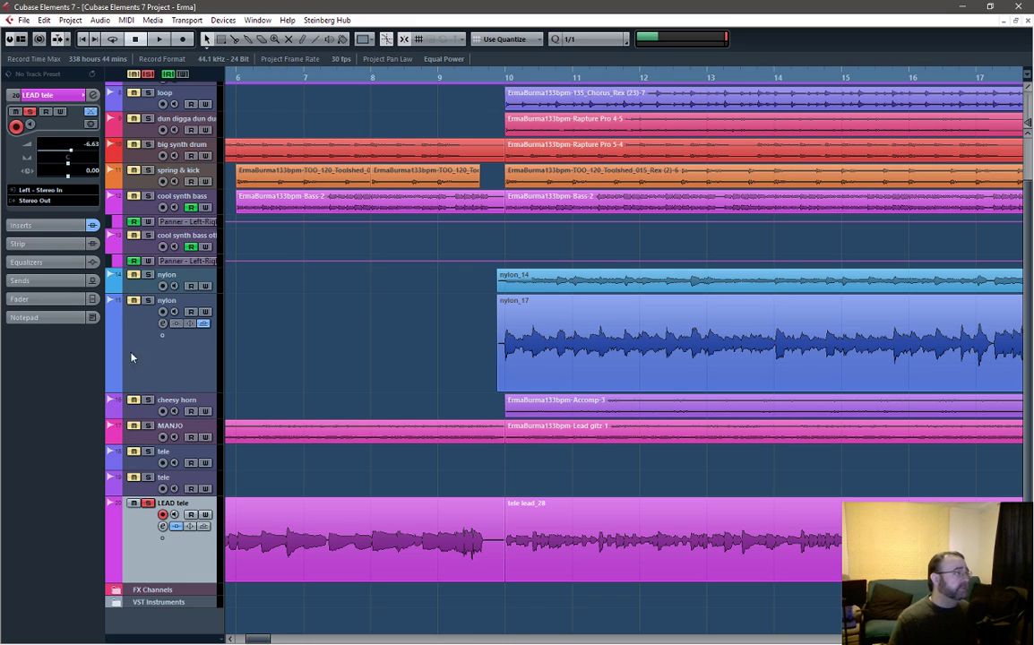
# Open the LEAD tele track's insert effects and switch the VST Amp Rack off and back on
pyautogui.click(52, 225)
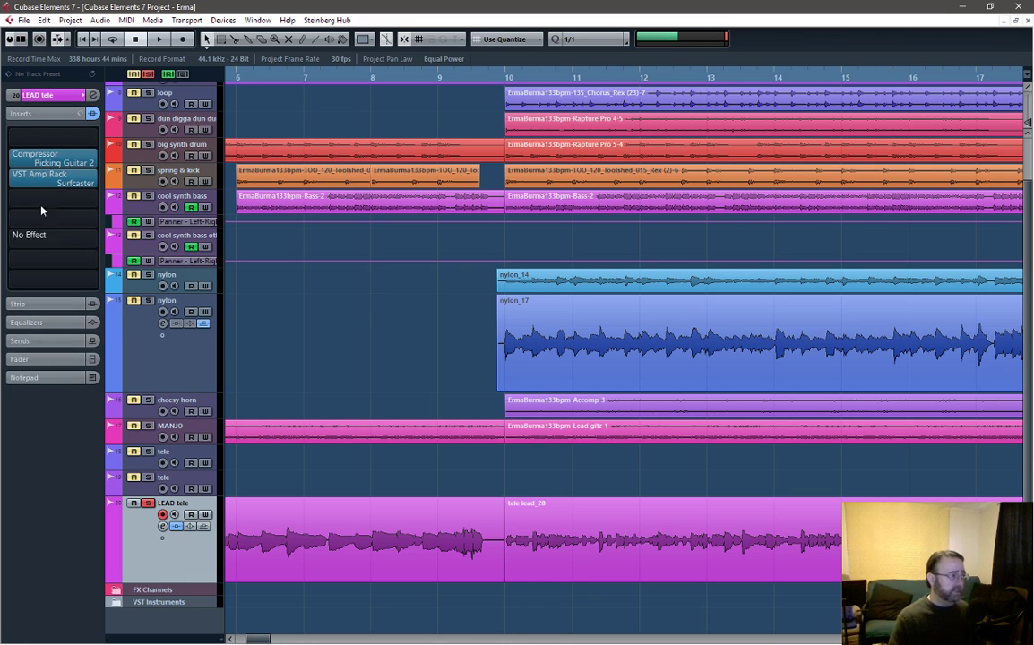
pyautogui.click(10, 160)
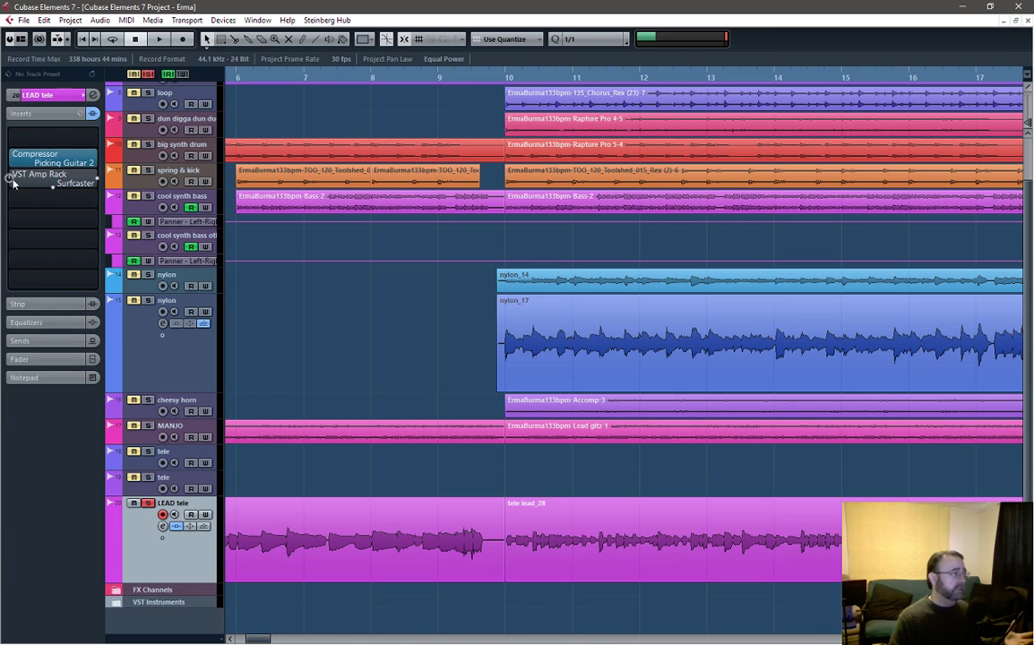
pyautogui.click(10, 161)
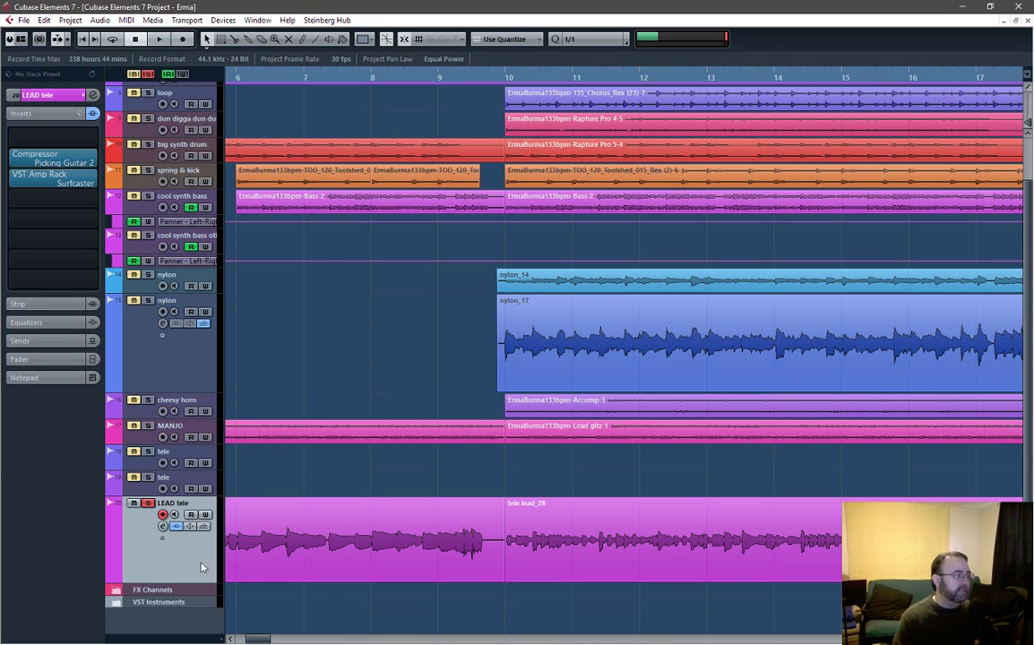
# Bypass all insert effects on the LEAD tele track
pyautogui.moveTo(263, 639); pyautogui.dragTo(251, 640)
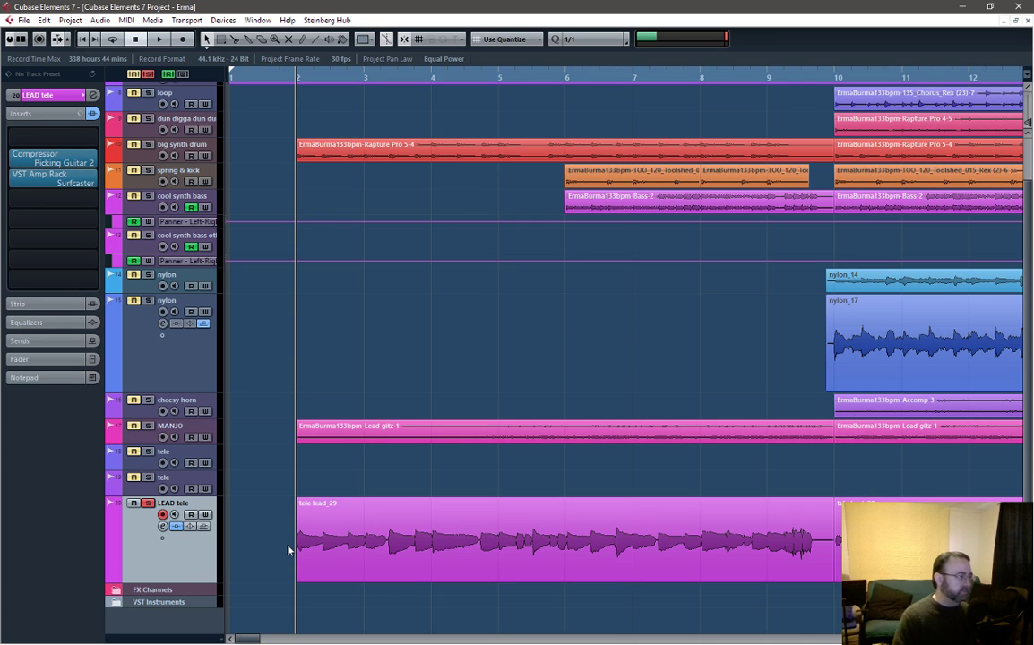
pyautogui.scroll(4, 289, 550)
pyautogui.keyDown('ctrl'); pyautogui.scroll(1, 287, 550); pyautogui.keyUp('ctrl')
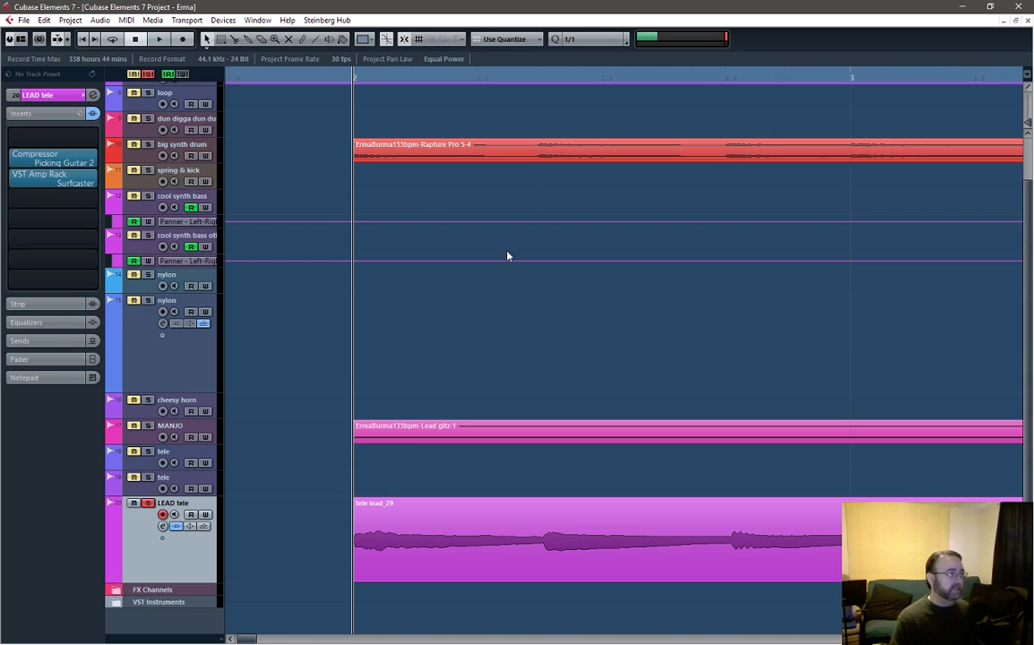
pyautogui.click(591, 38)
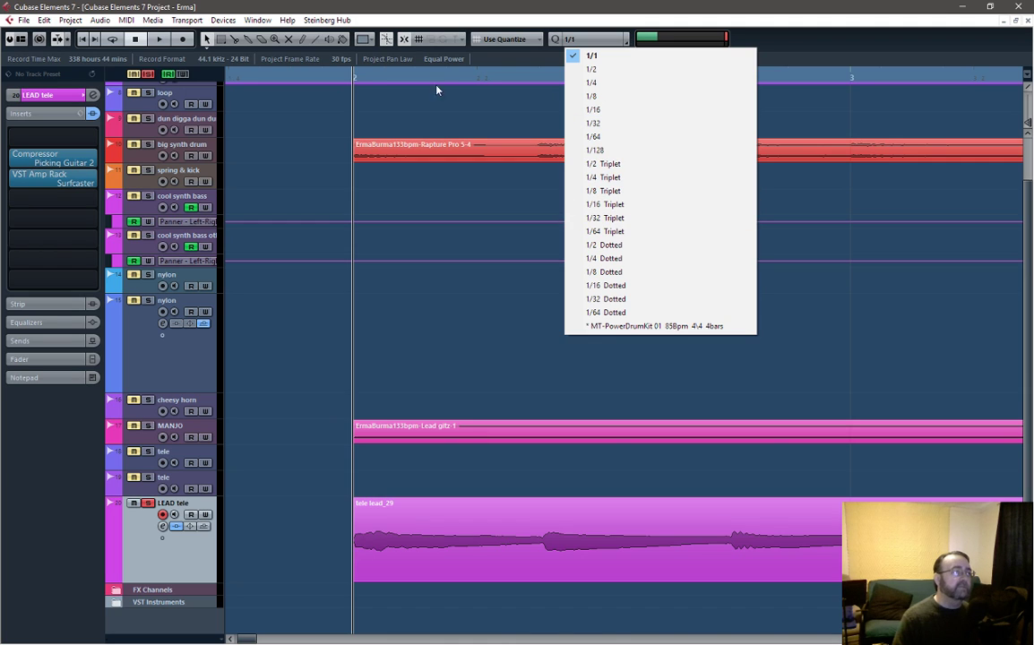
pyautogui.click(294, 83)
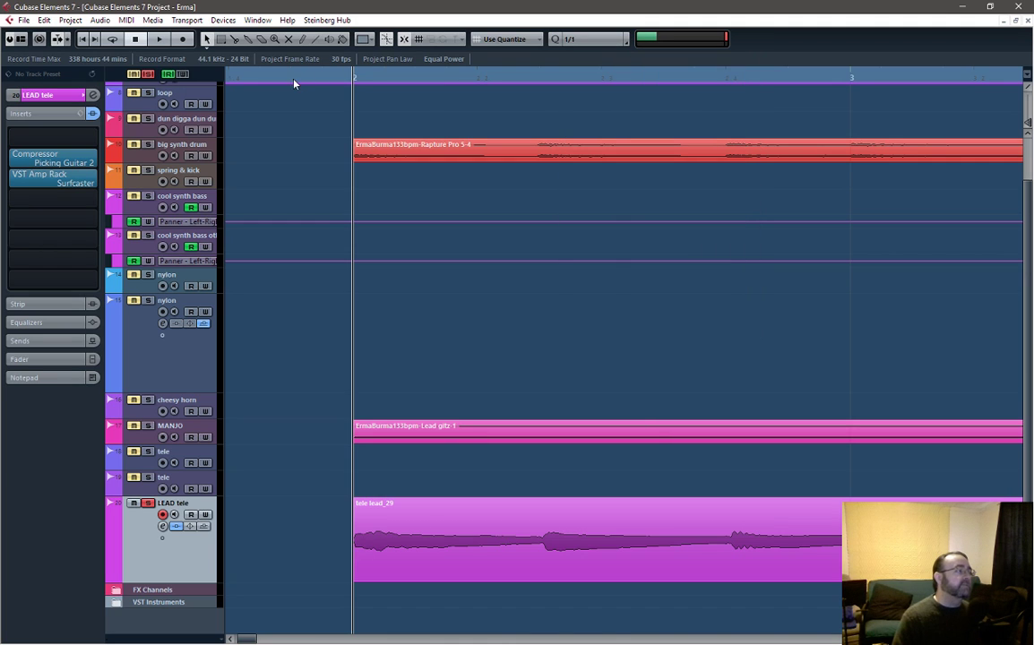
pyautogui.click(92, 115)
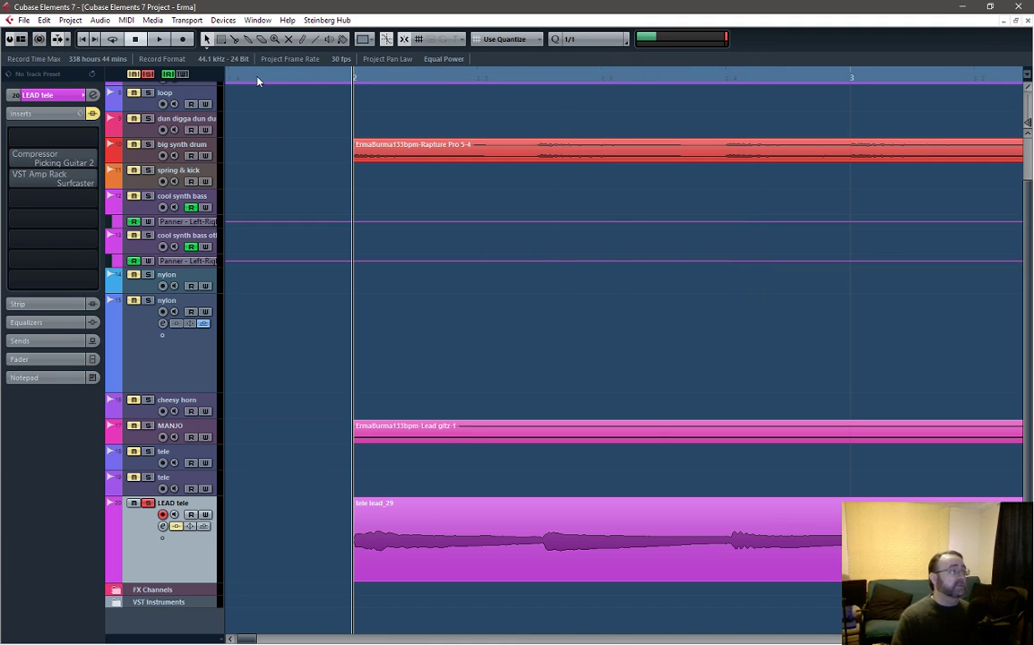
# Set the quantize value to 1/8 and place the playhead one beat before bar 2
pyautogui.click(587, 39)
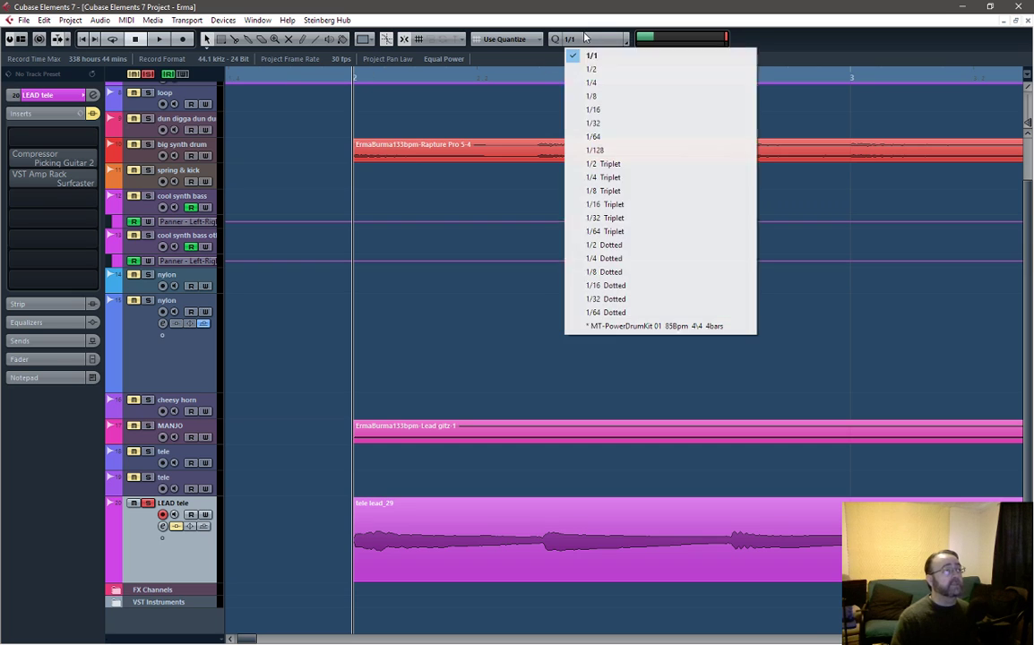
pyautogui.click(605, 97)
pyautogui.click(240, 82)
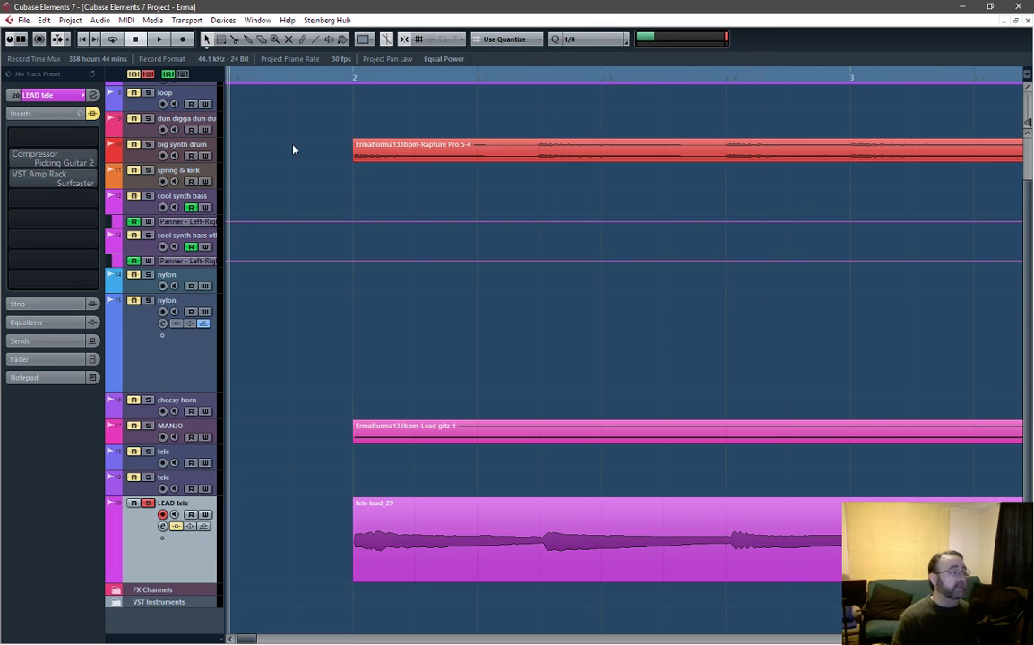
# Listen to the opening bars of the soloed LEAD tele track with its inserts bypassed
pyautogui.press('space')
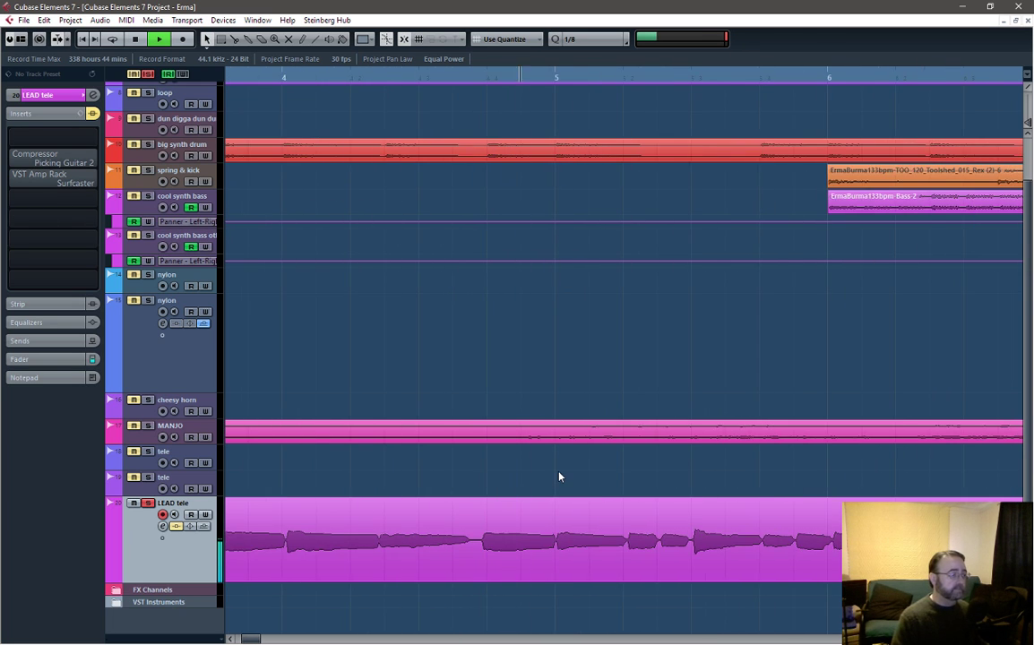
pyautogui.scroll(-4, 559, 477)
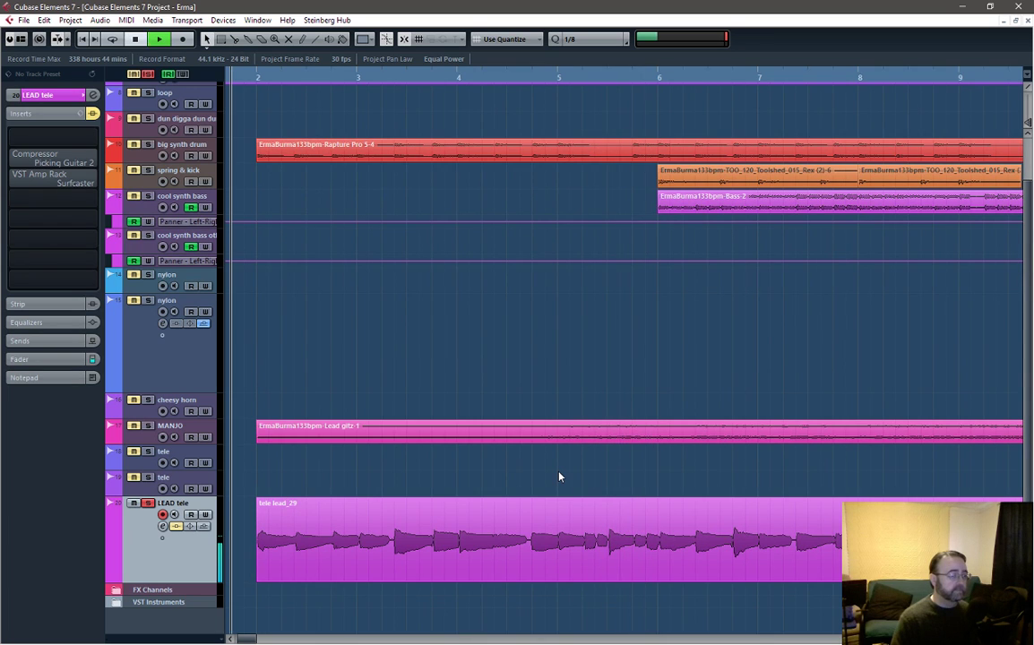
pyautogui.press('space')
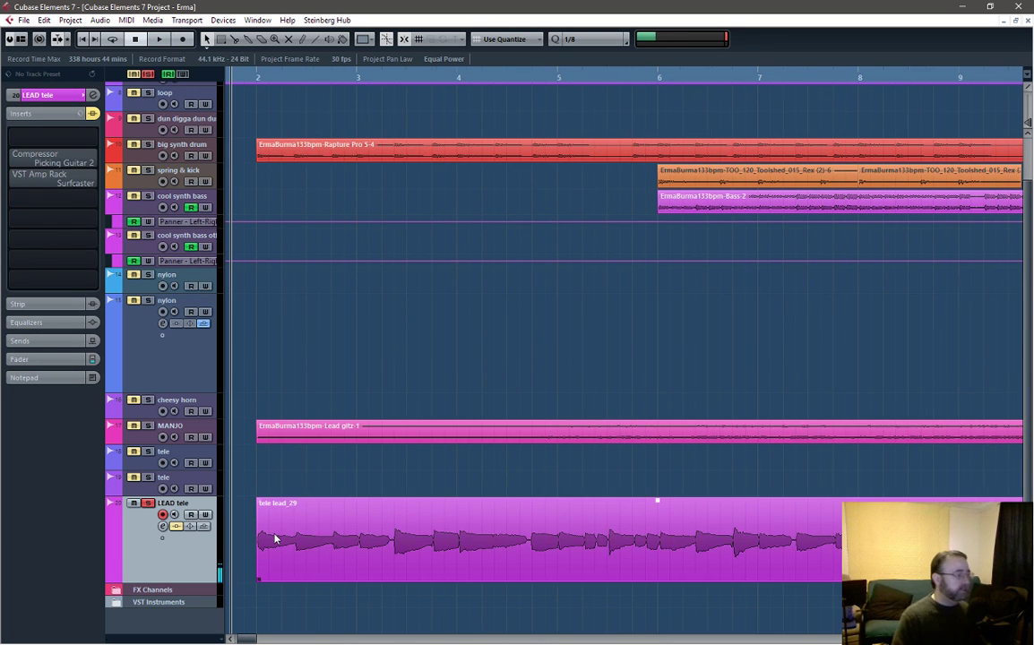
# Trim the start of the tele lead_29 clip to 2.1.3.1 and listen to the cut-off first note
pyautogui.scroll(4, 276, 539)
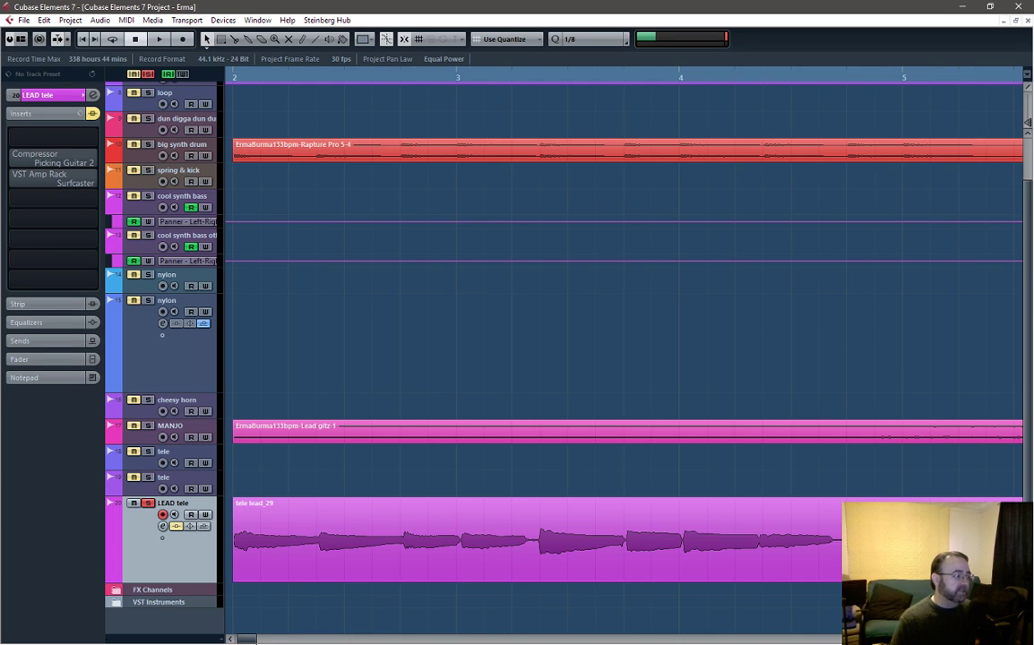
pyautogui.moveTo(251, 640); pyautogui.dragTo(241, 640)
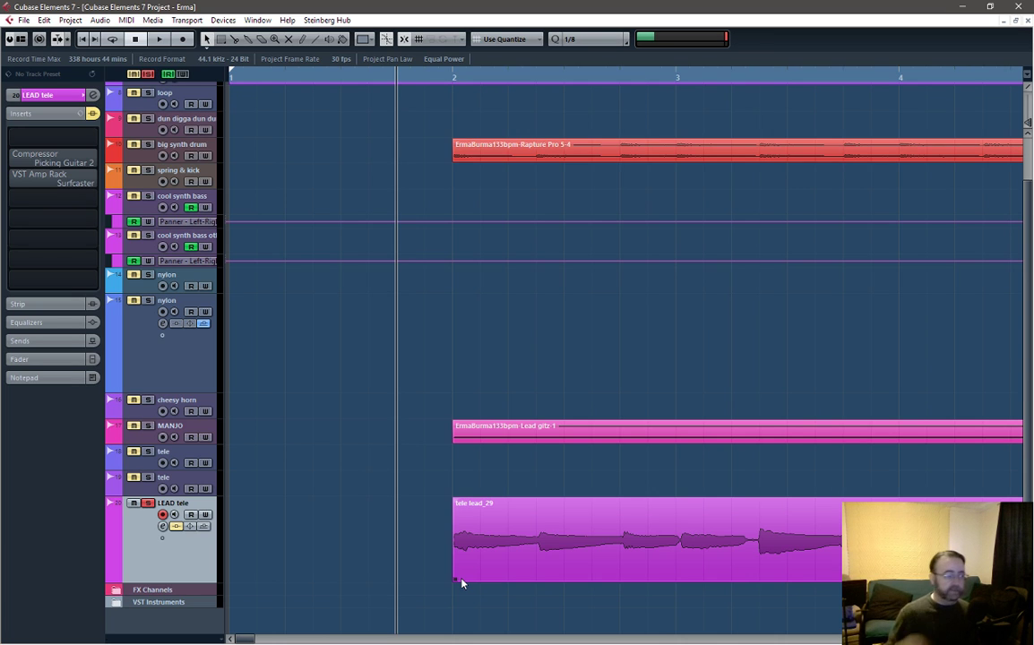
pyautogui.moveTo(462, 583); pyautogui.dragTo(481, 583)
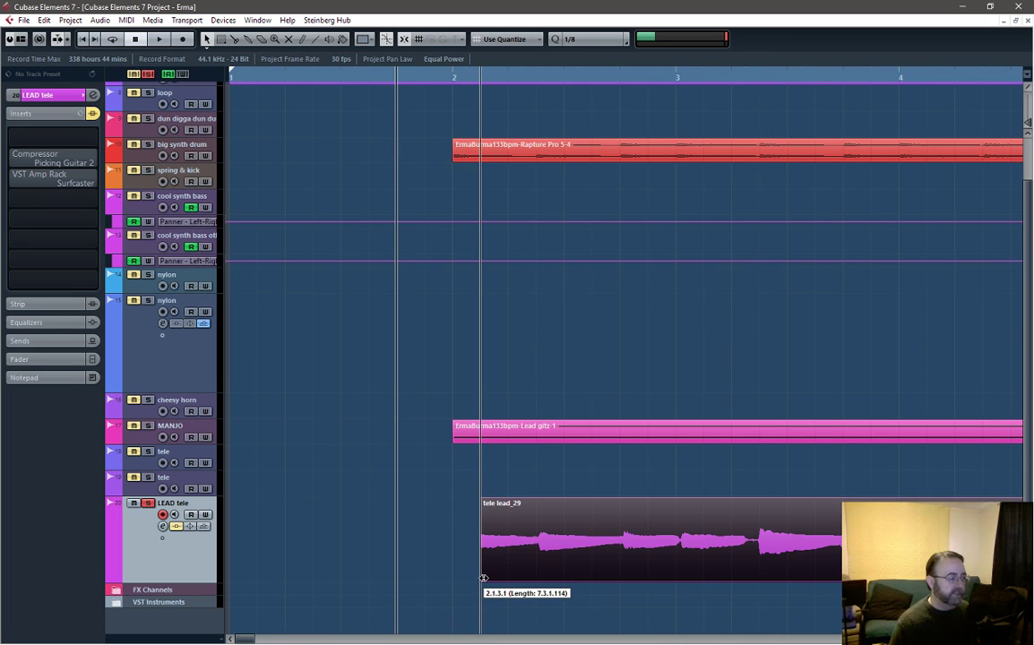
pyautogui.press('space')
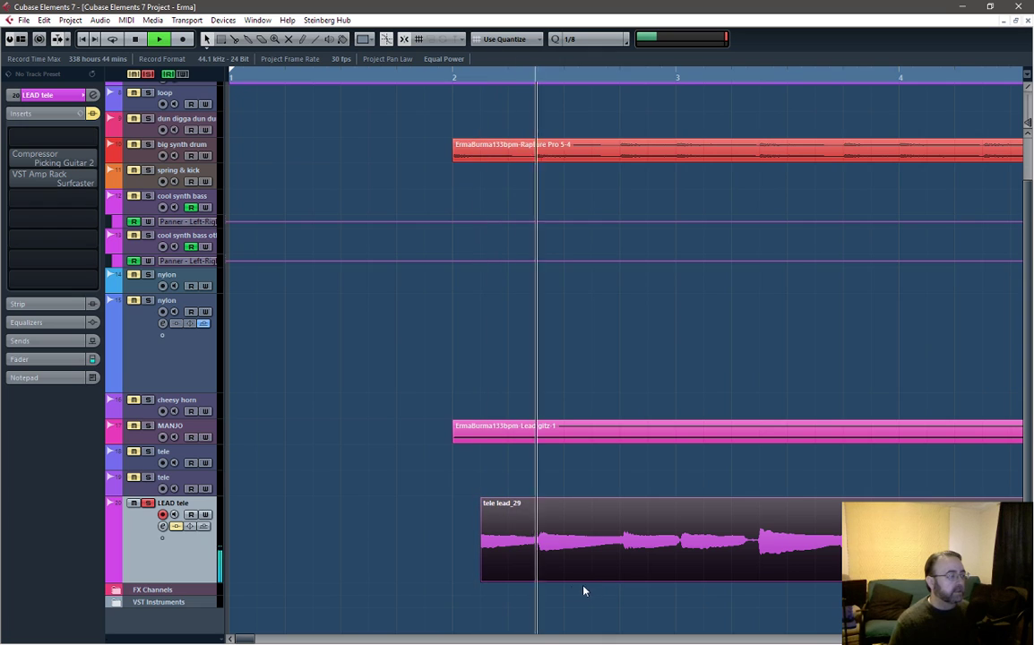
pyautogui.press('space')
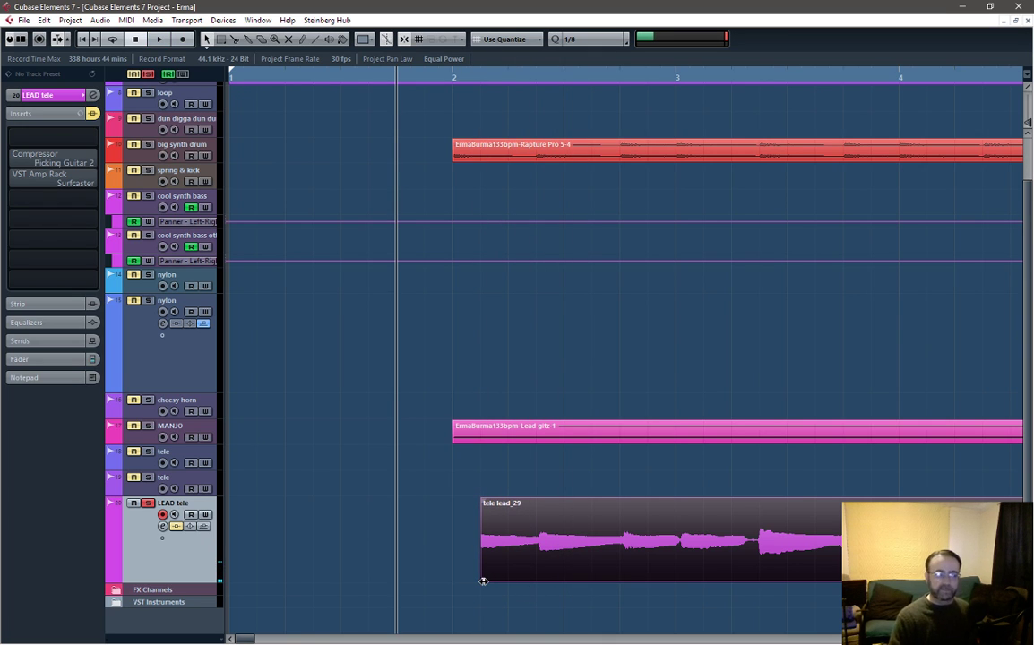
pyautogui.press('space')
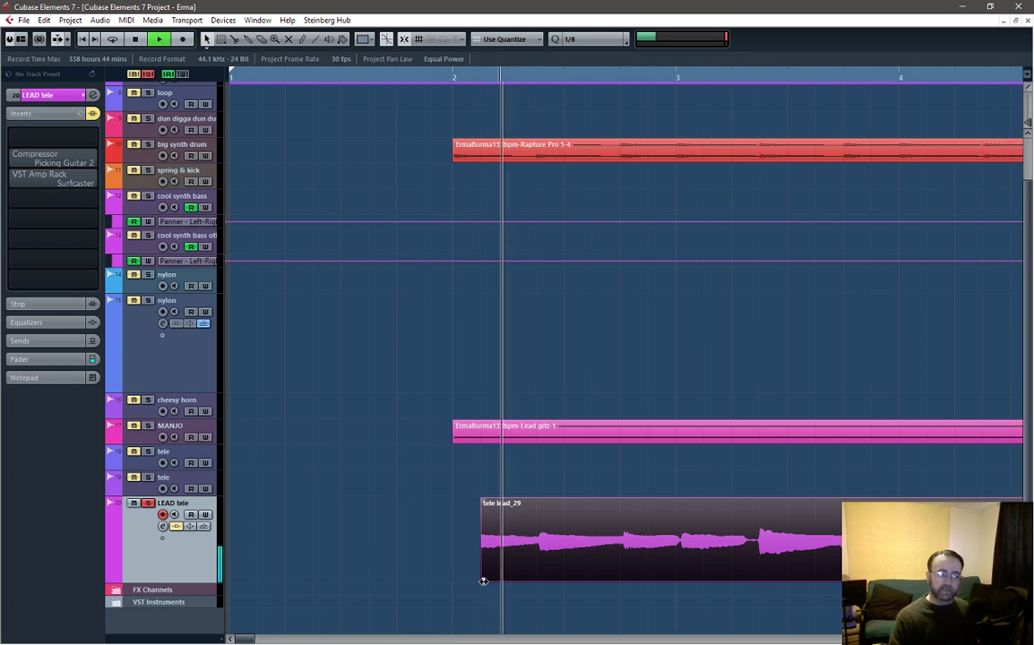
pyautogui.press('space')
# Extend the tele lead_29 clip's start to an eighth note before bar 2, add a short fade-in before the first note, and play it
pyautogui.moveTo(483, 581); pyautogui.dragTo(454, 581)
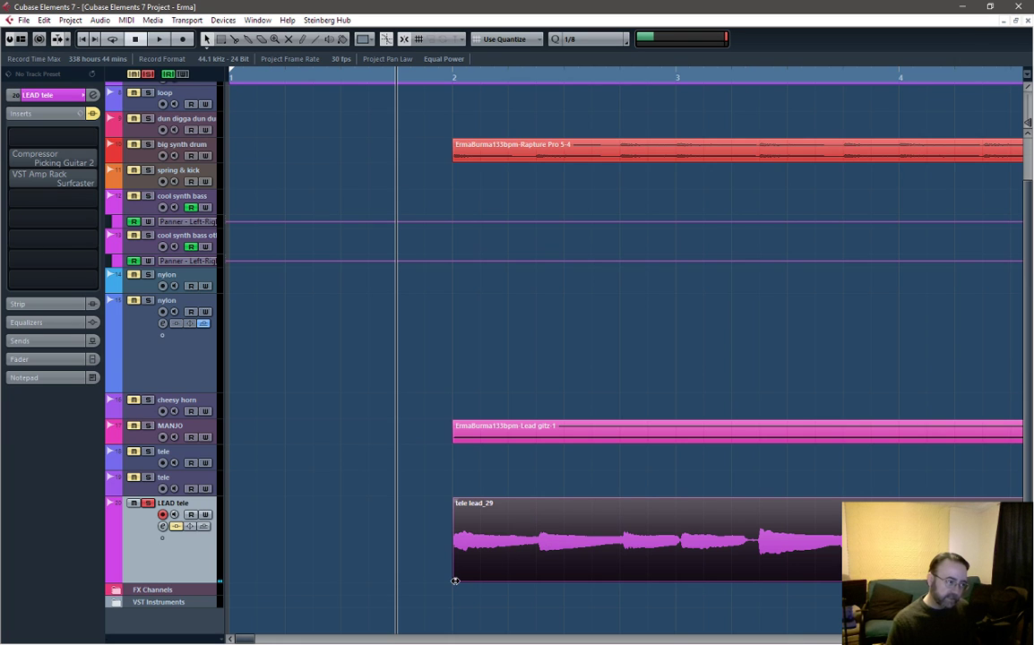
pyautogui.moveTo(453, 581); pyautogui.dragTo(430, 580)
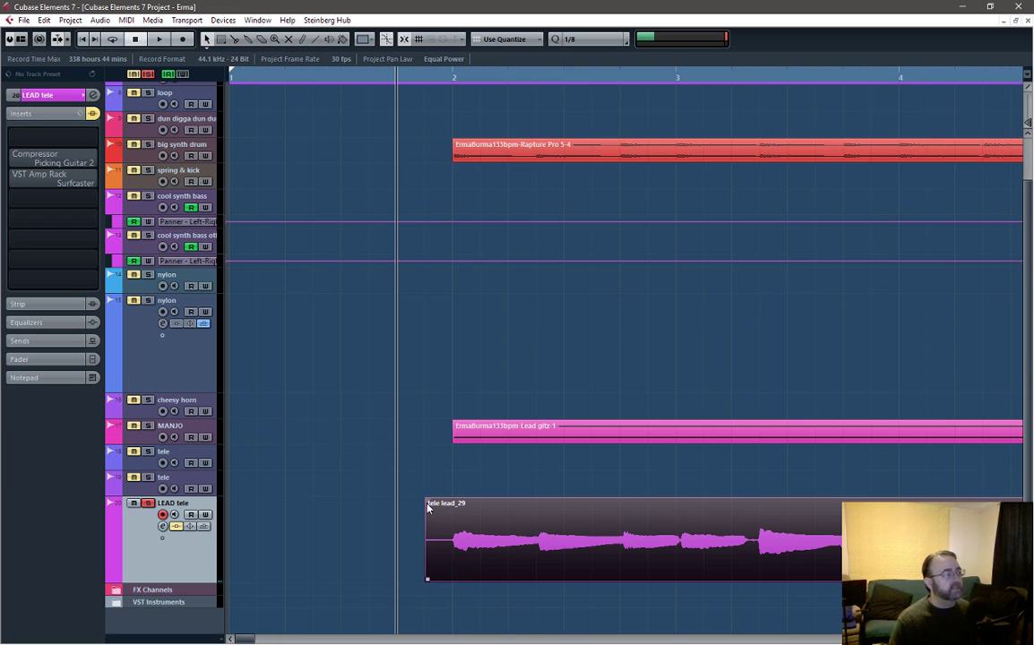
pyautogui.moveTo(427, 503); pyautogui.dragTo(449, 503)
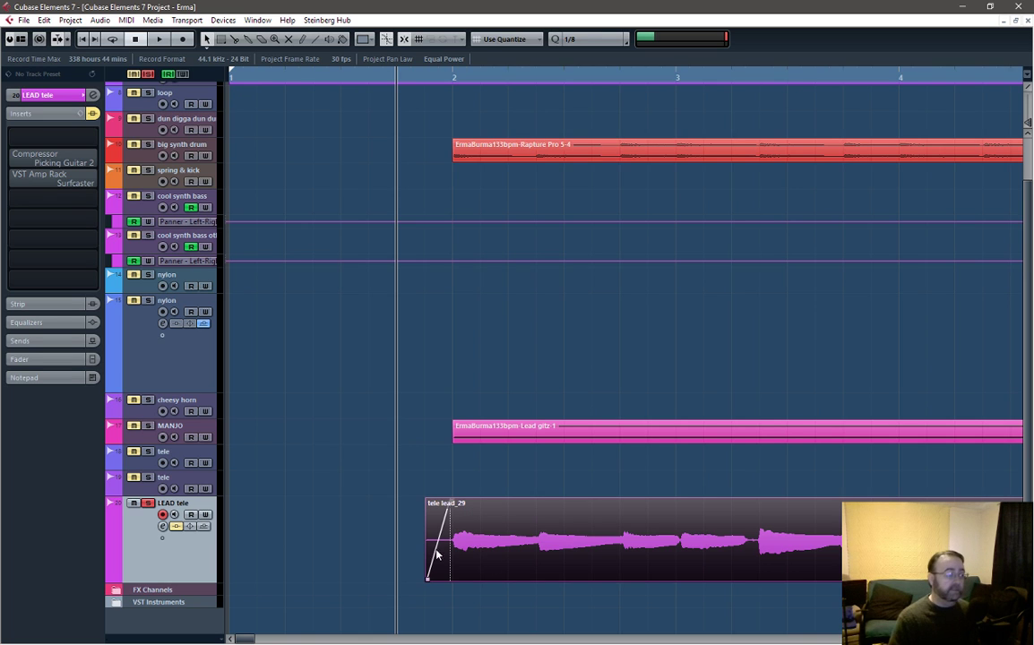
pyautogui.press('space')
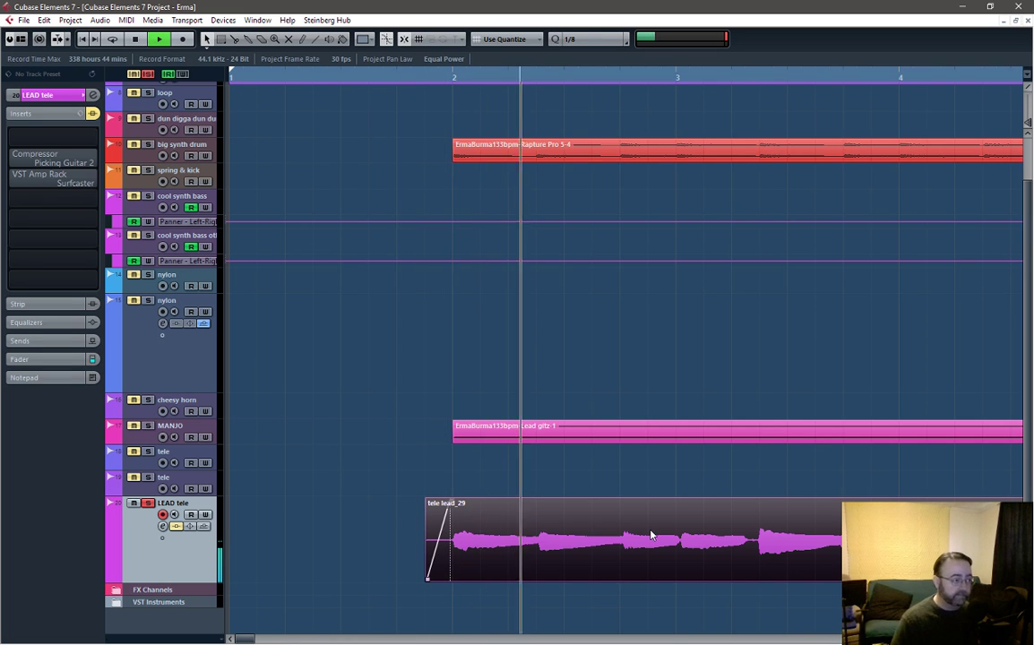
pyautogui.press('space')
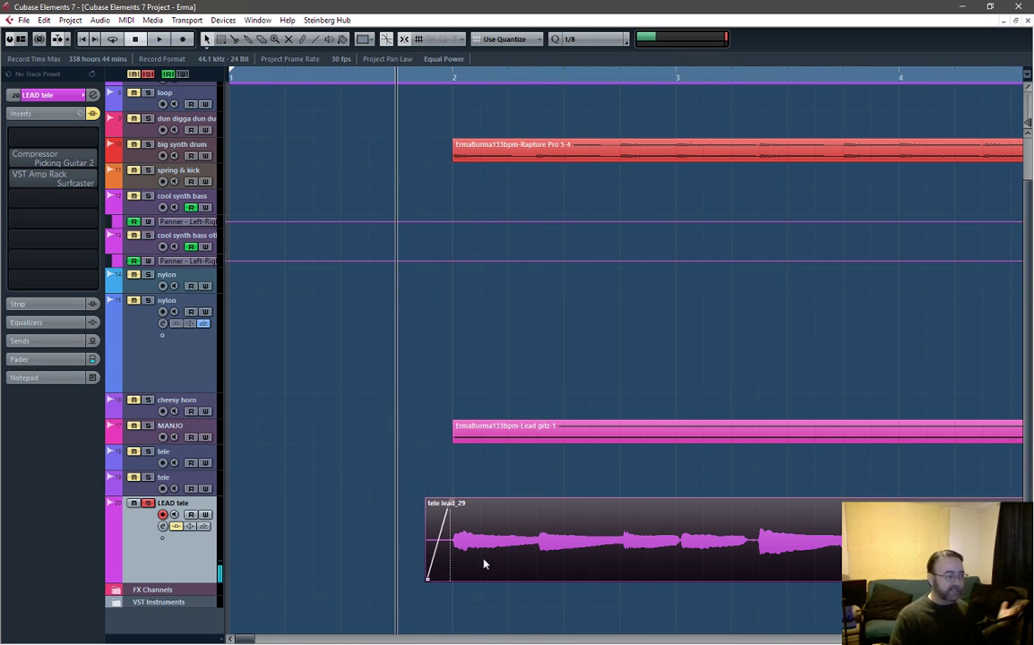
# Remove the fade-in from the tele lead_29 clip, trim its start to bar 2, and play the abrupt start
pyautogui.moveTo(449, 503); pyautogui.dragTo(427, 501)
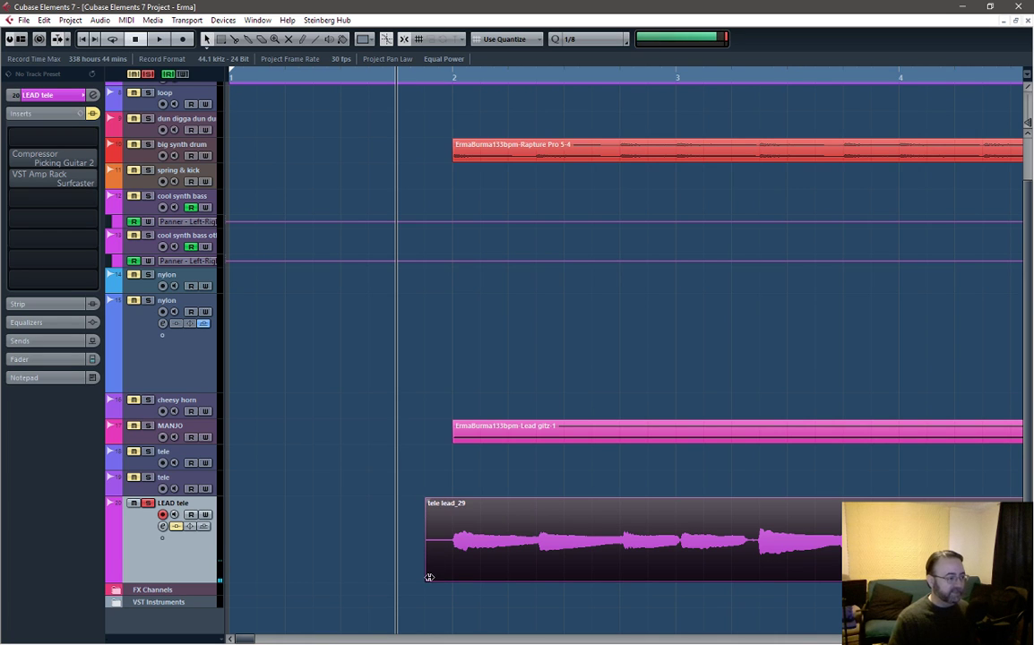
pyautogui.moveTo(429, 578); pyautogui.dragTo(454, 578)
pyautogui.press('space')
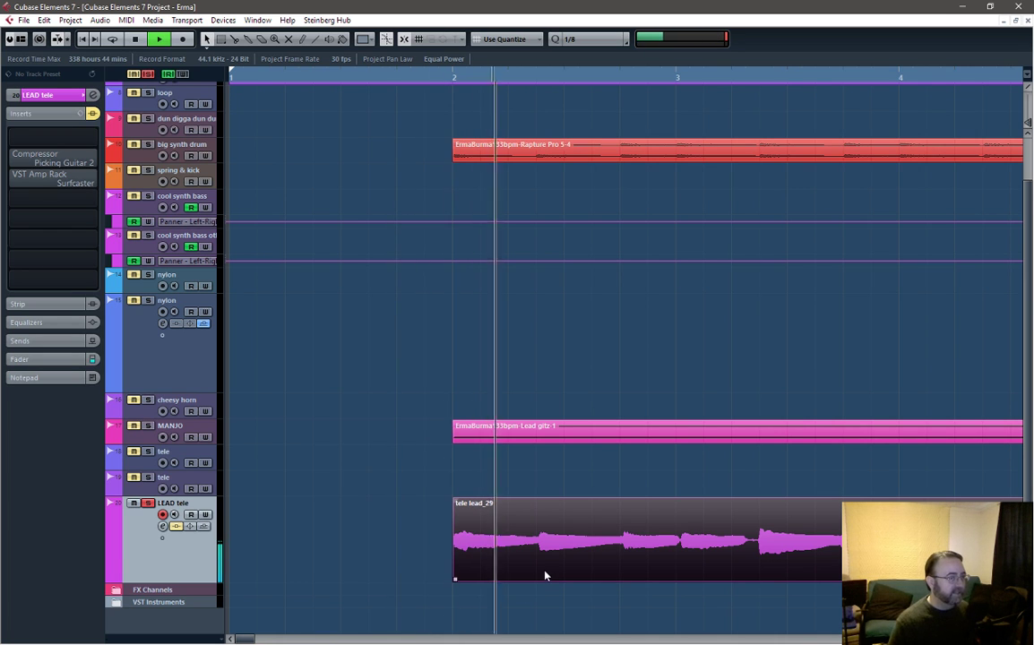
pyautogui.press('space')
# Start the tele lead_29 clip an eighth note before bar 2 with a short fade-in ending before the first note, and play it back
pyautogui.moveTo(454, 578); pyautogui.dragTo(427, 578)
pyautogui.moveTo(427, 501); pyautogui.dragTo(445, 504)
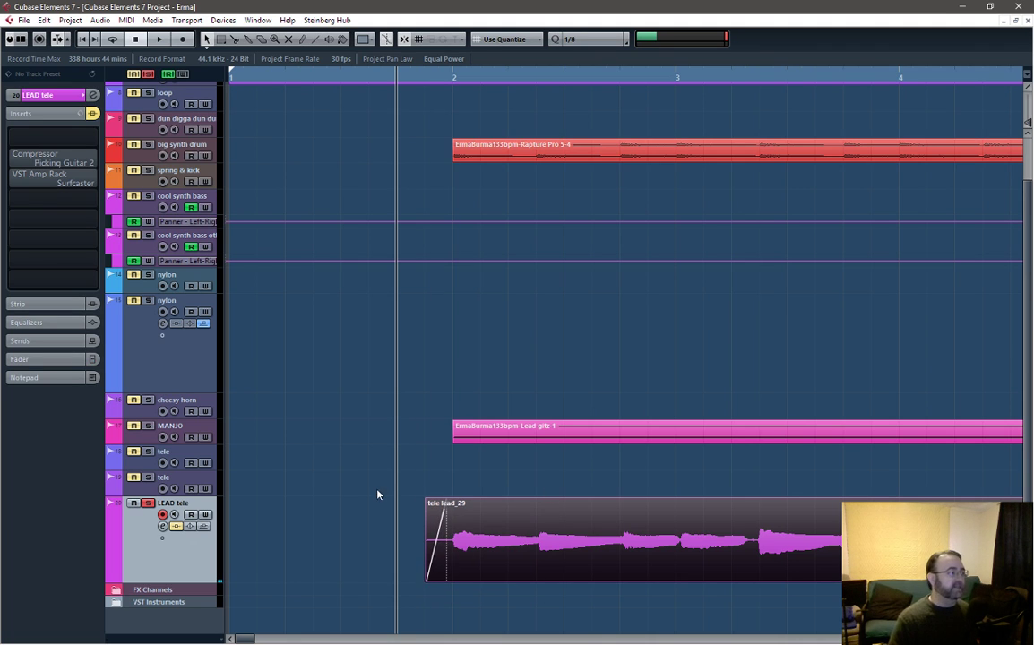
pyautogui.press('space')
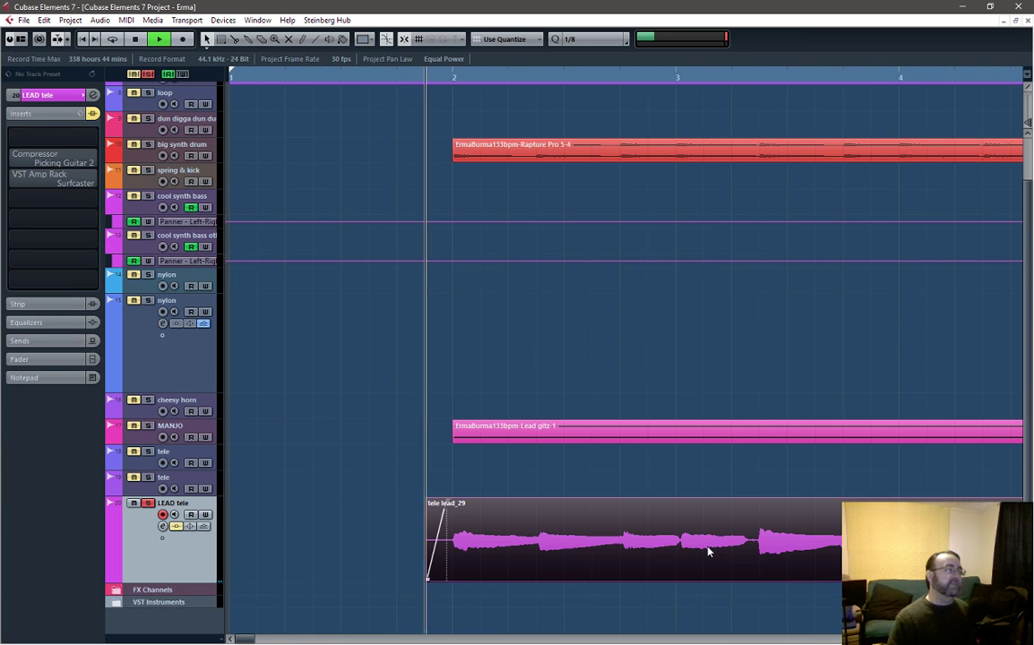
pyautogui.press('g')
pyautogui.press('g')
pyautogui.press('g')
pyautogui.press('g')
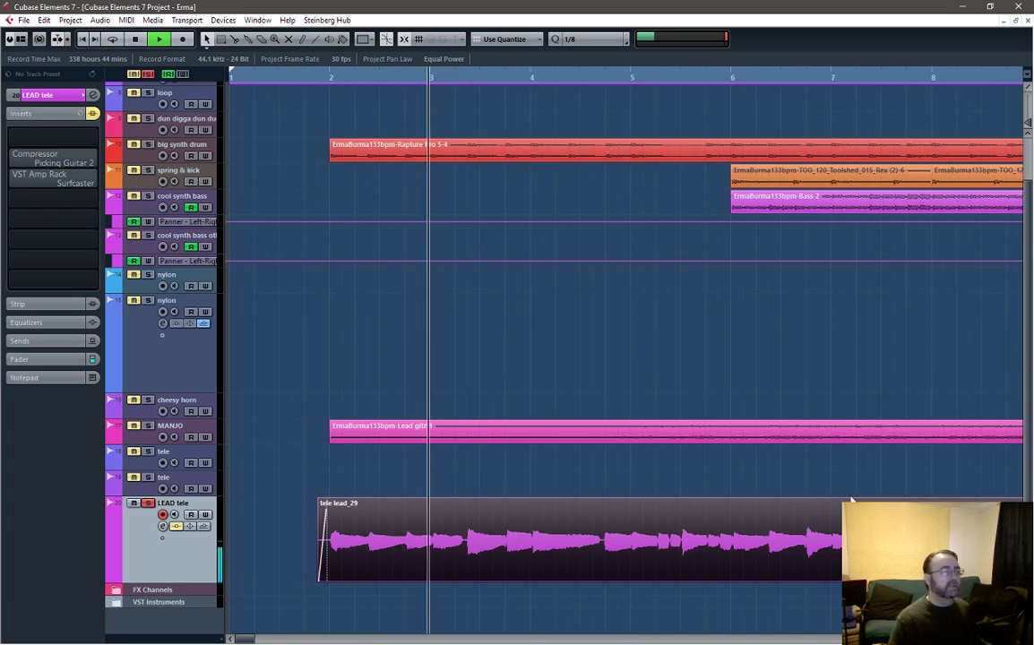
# Extend the tele lead_28 clip's start to an eighth note before bar 10, add a short fade-in, and play the transition
pyautogui.press('space')
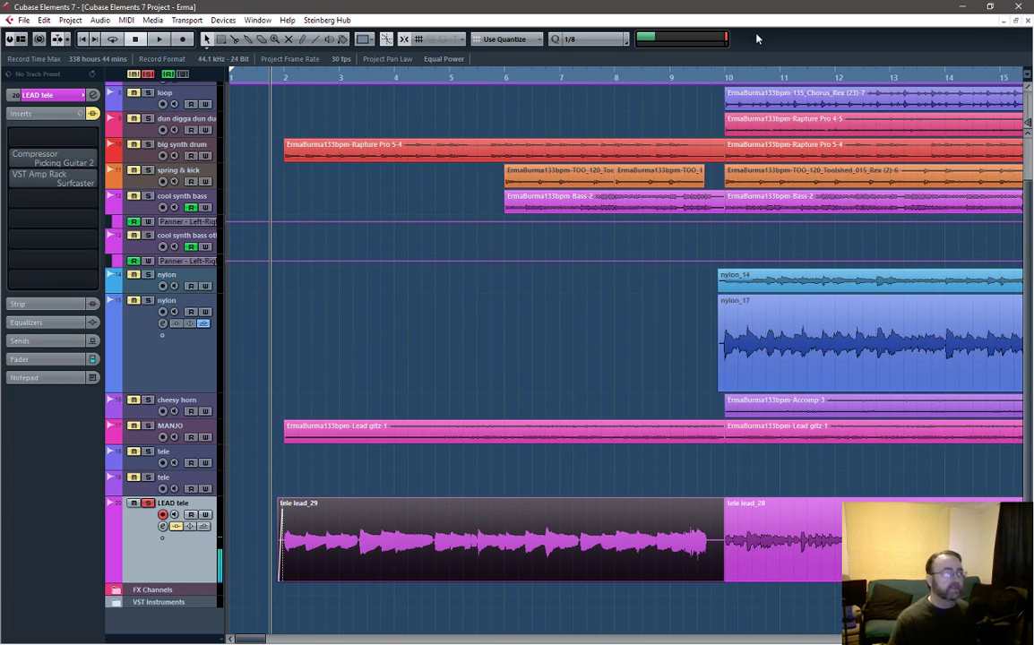
pyautogui.click(712, 75)
pyautogui.scroll(5, 755, 544)
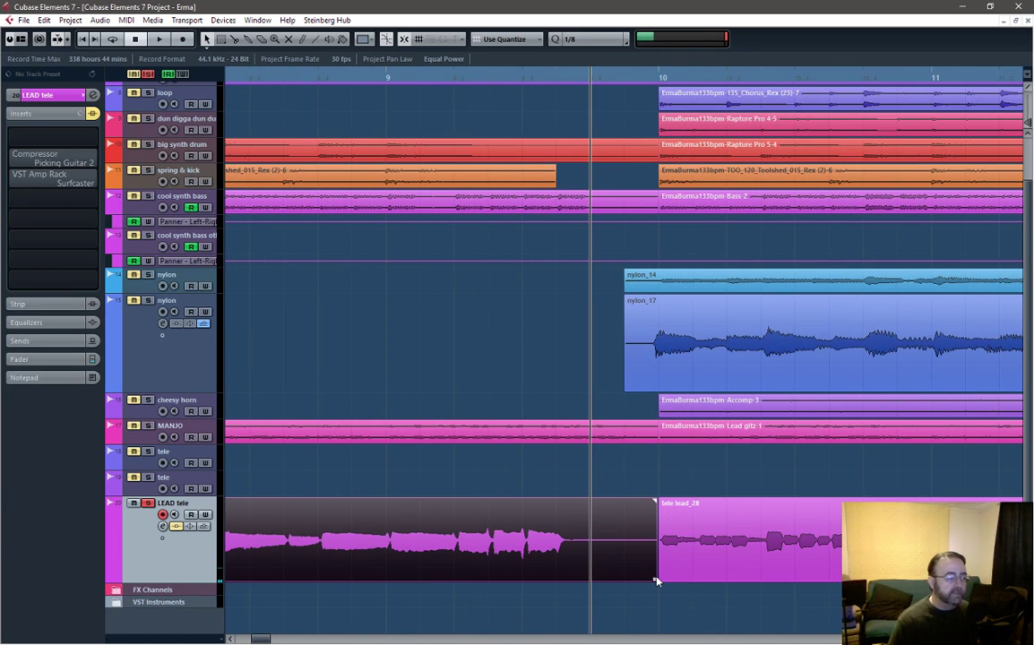
pyautogui.moveTo(658, 562); pyautogui.dragTo(627, 567)
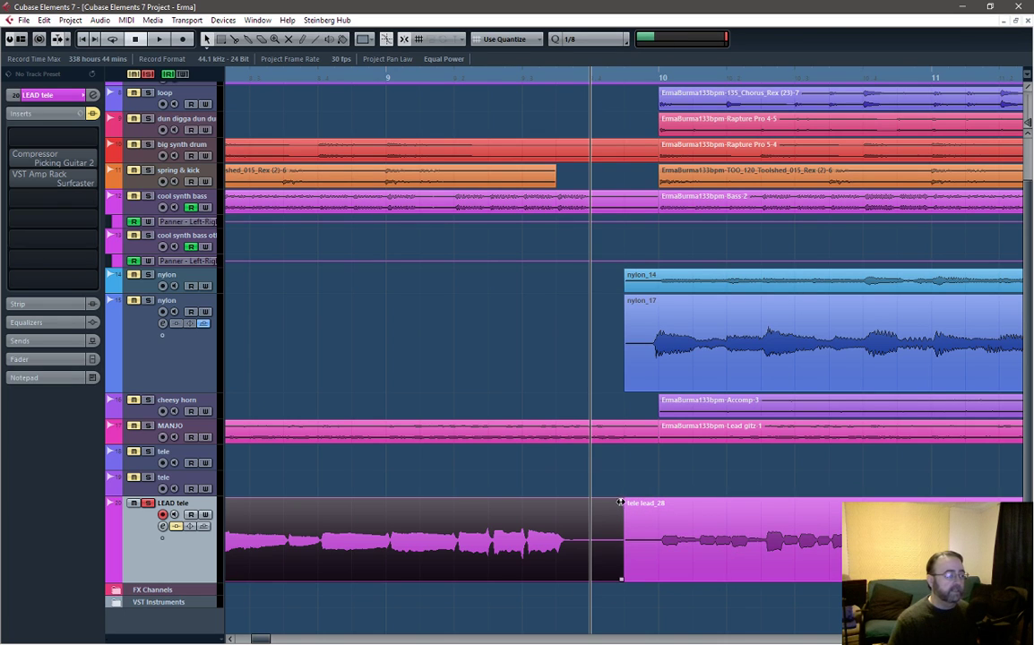
pyautogui.click(454, 78)
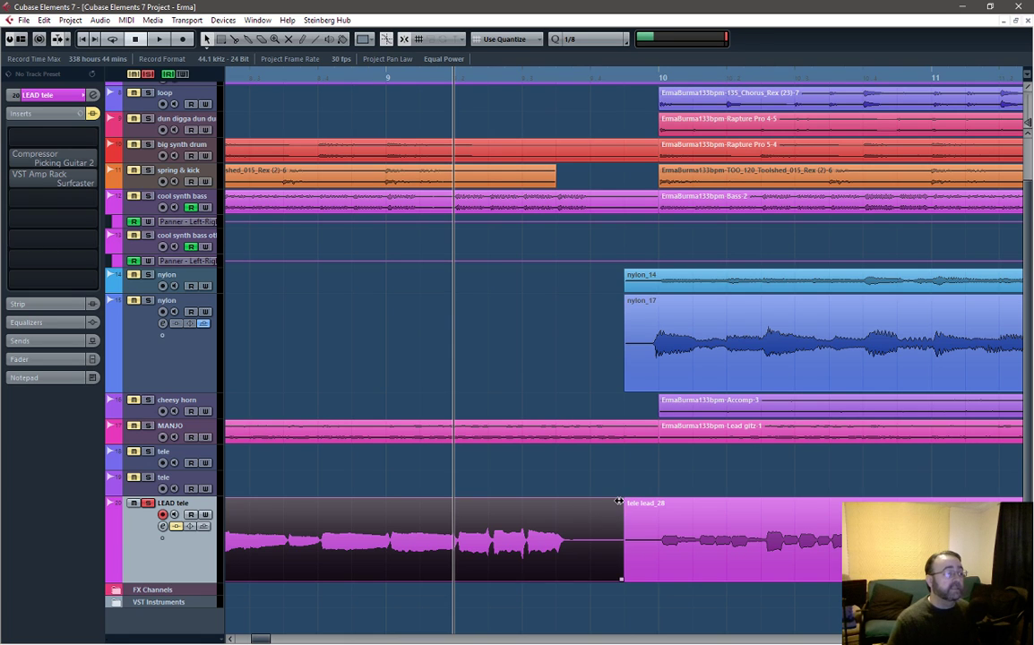
pyautogui.moveTo(624, 504)
pyautogui.mouseDown()
pyautogui.moveTo(604, 507)
pyautogui.moveTo(627, 509)
pyautogui.mouseUp()
pyautogui.press('space')
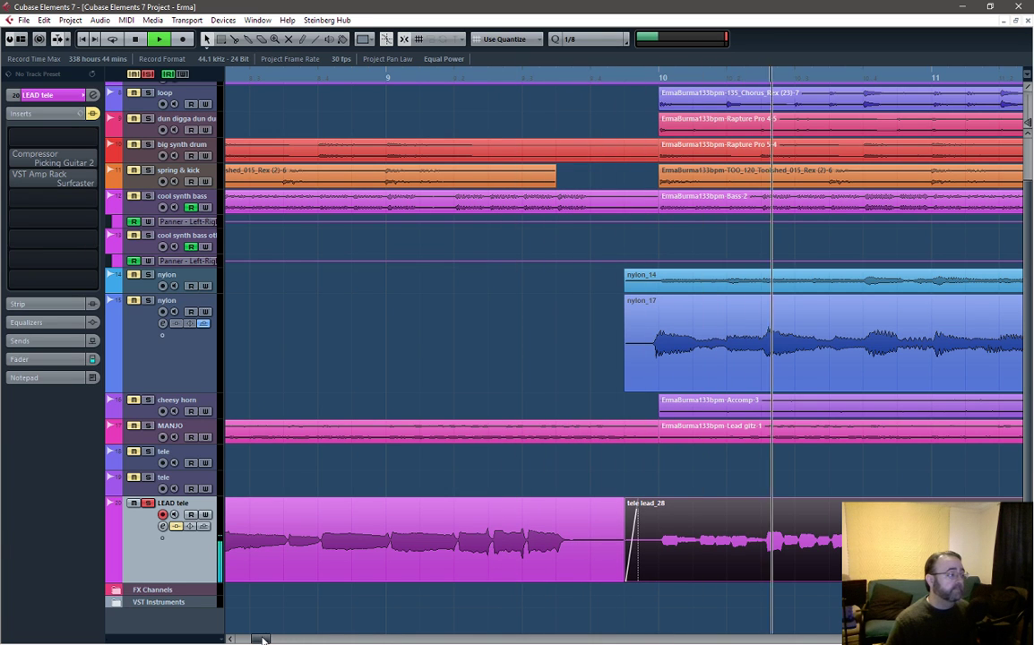
# Trim the end of the tele lead_28 clip to an eighth note before bar 18
pyautogui.moveTo(270, 638)
pyautogui.mouseDown()
pyautogui.moveTo(295, 642)
pyautogui.moveTo(275, 640)
pyautogui.mouseUp()
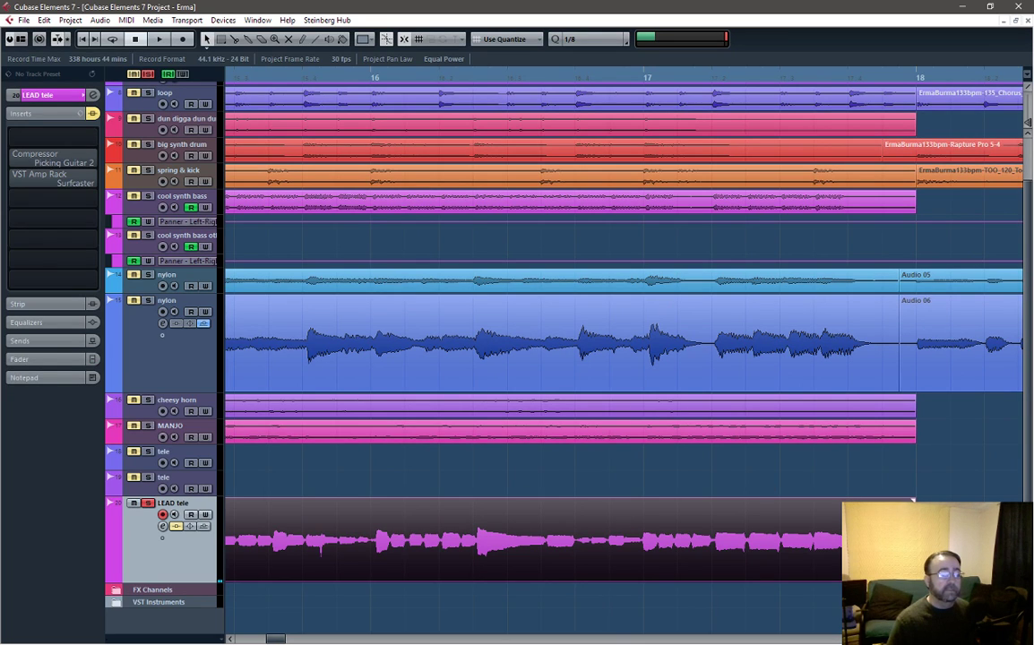
pyautogui.moveTo(912, 500); pyautogui.dragTo(883, 500)
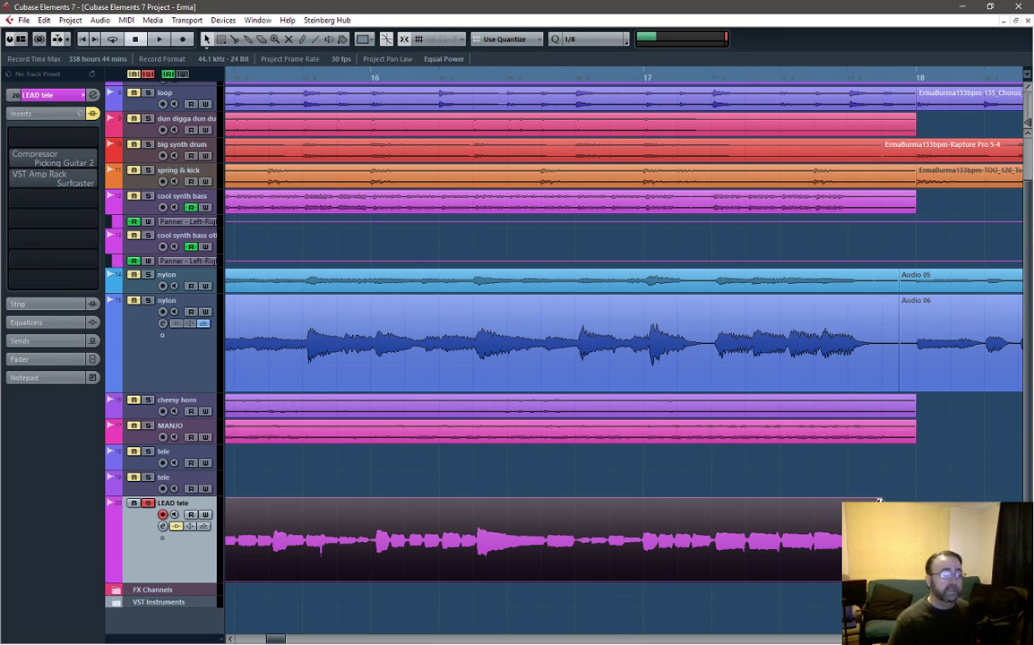
# Add a fade-in to the tele lead_118 clip at bar 42, ending just before its first note
pyautogui.moveTo(271, 640); pyautogui.dragTo(342, 625)
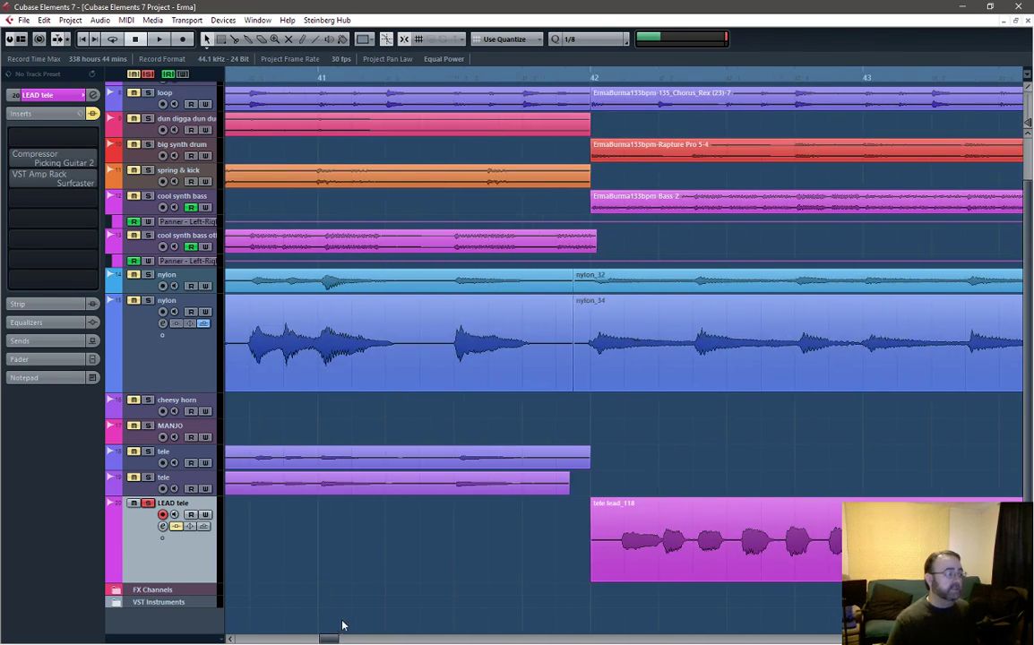
pyautogui.click(598, 503)
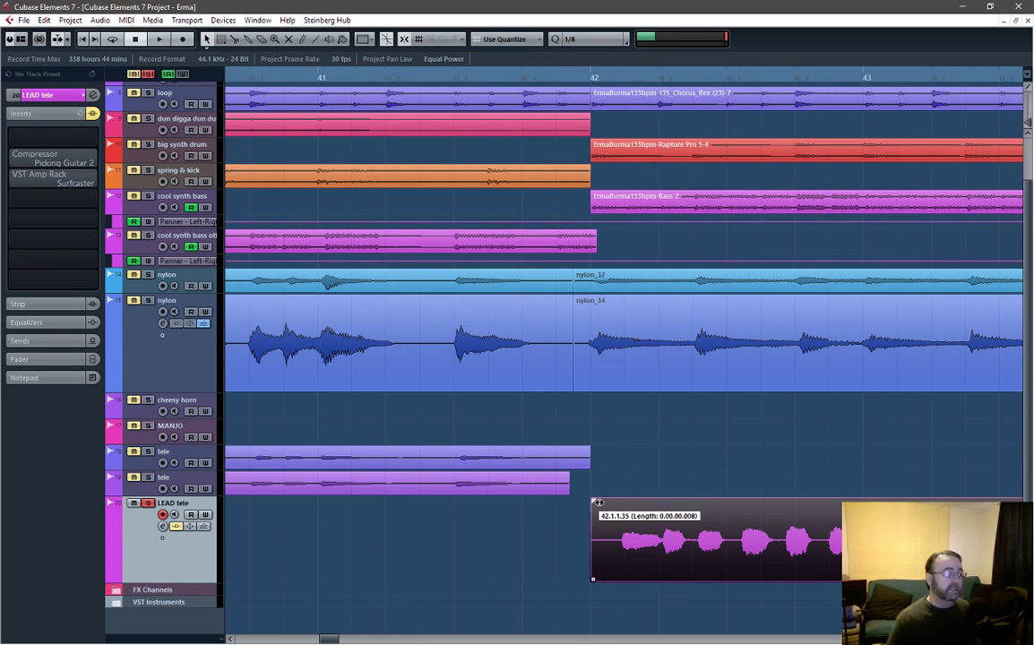
pyautogui.moveTo(598, 504); pyautogui.dragTo(616, 505)
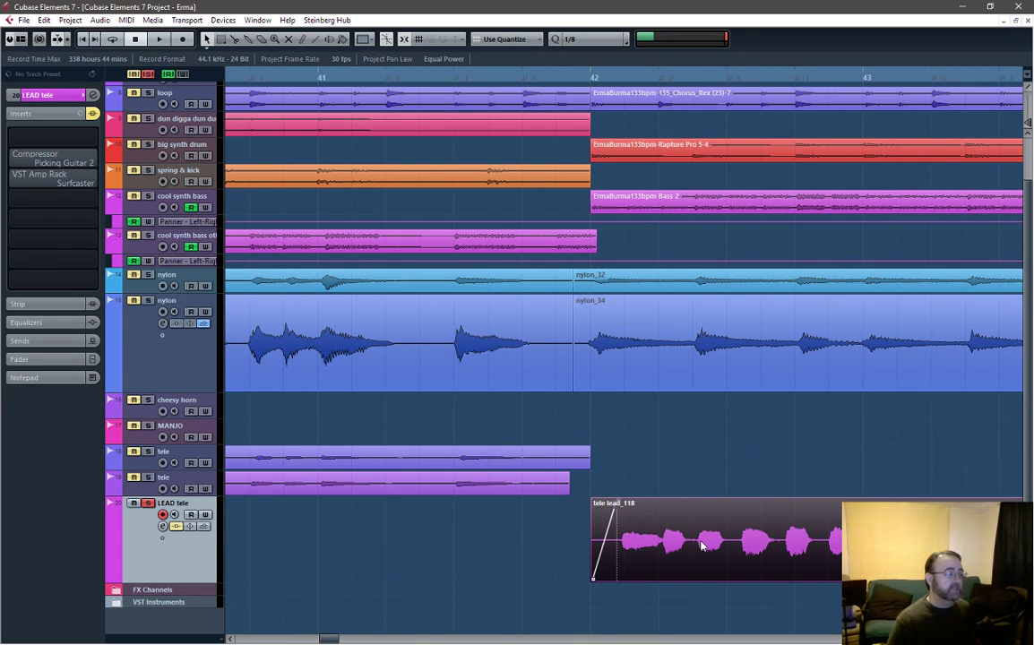
# Adjust the fade at the LEAD tele join at bar 46, and add an eighth-note fade-out to the clip ending at bar 50
pyautogui.moveTo(330, 640); pyautogui.dragTo(338, 640)
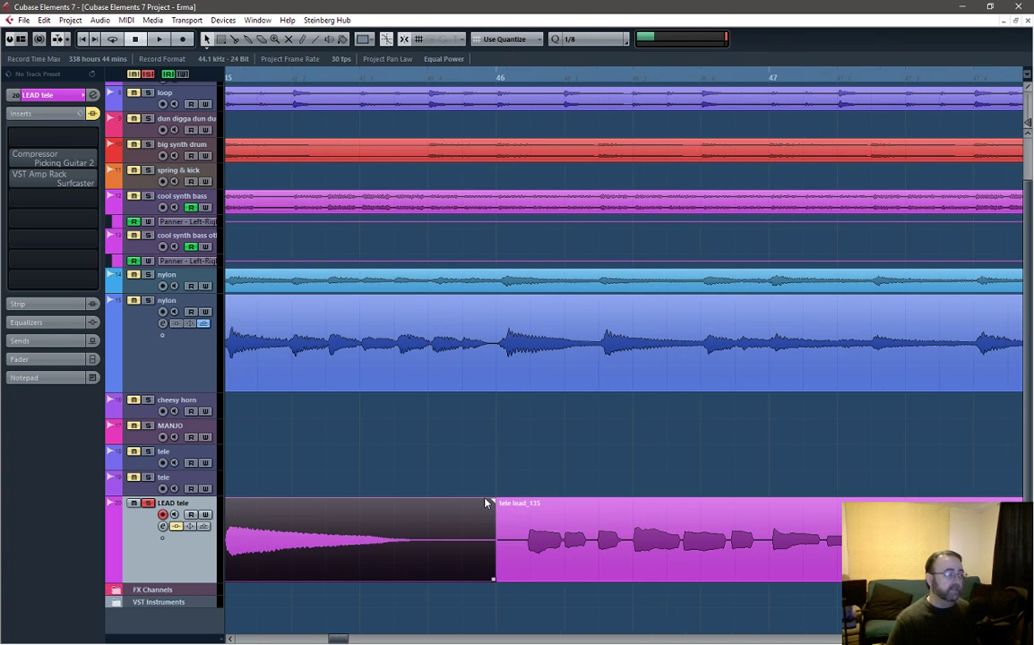
pyautogui.moveTo(491, 500)
pyautogui.mouseDown()
pyautogui.moveTo(406, 500)
pyautogui.moveTo(510, 499)
pyautogui.mouseUp()
pyautogui.hscroll(10, 343, 638)
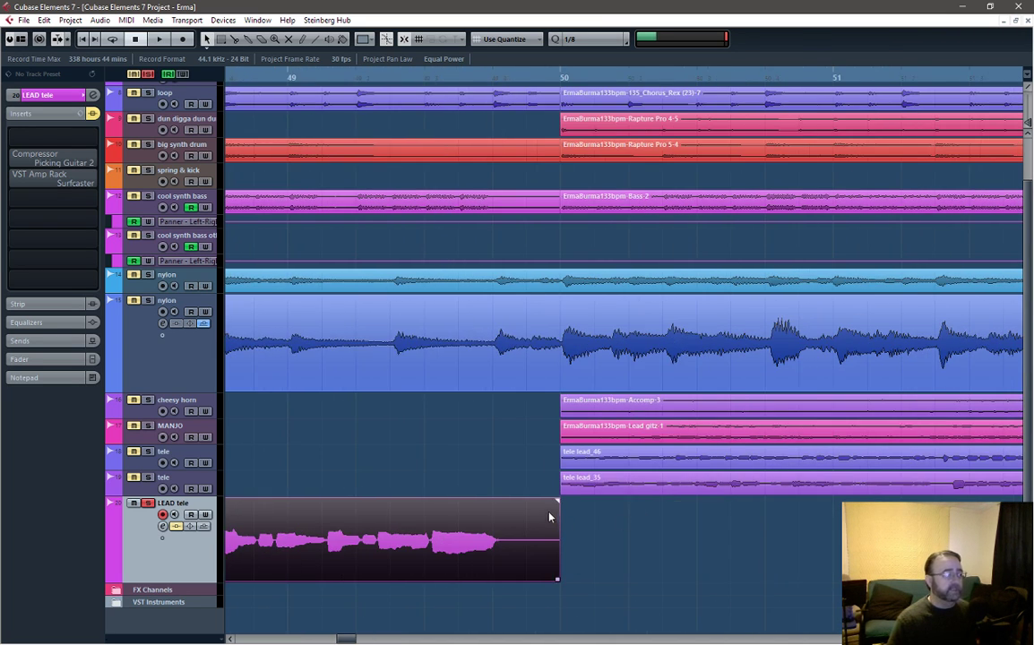
pyautogui.moveTo(555, 499); pyautogui.dragTo(527, 499)
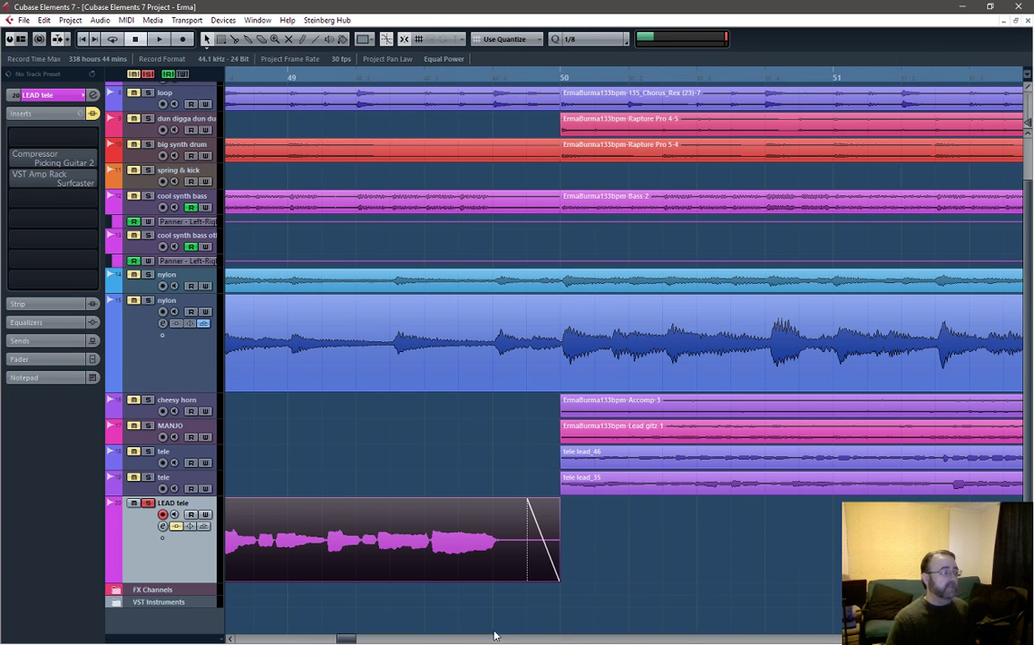
# Extend the tele lead_108 clip's start to an eighth note before bar 74, add a fade-in before the first note, and play it
pyautogui.moveTo(344, 639); pyautogui.dragTo(397, 634)
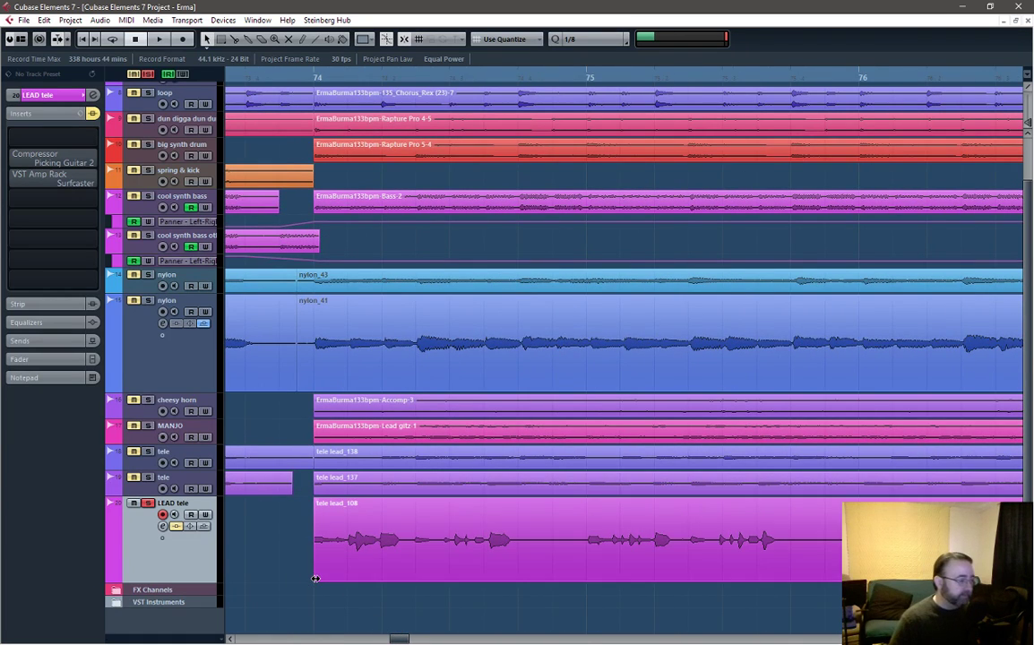
pyautogui.moveTo(315, 579); pyautogui.dragTo(282, 579)
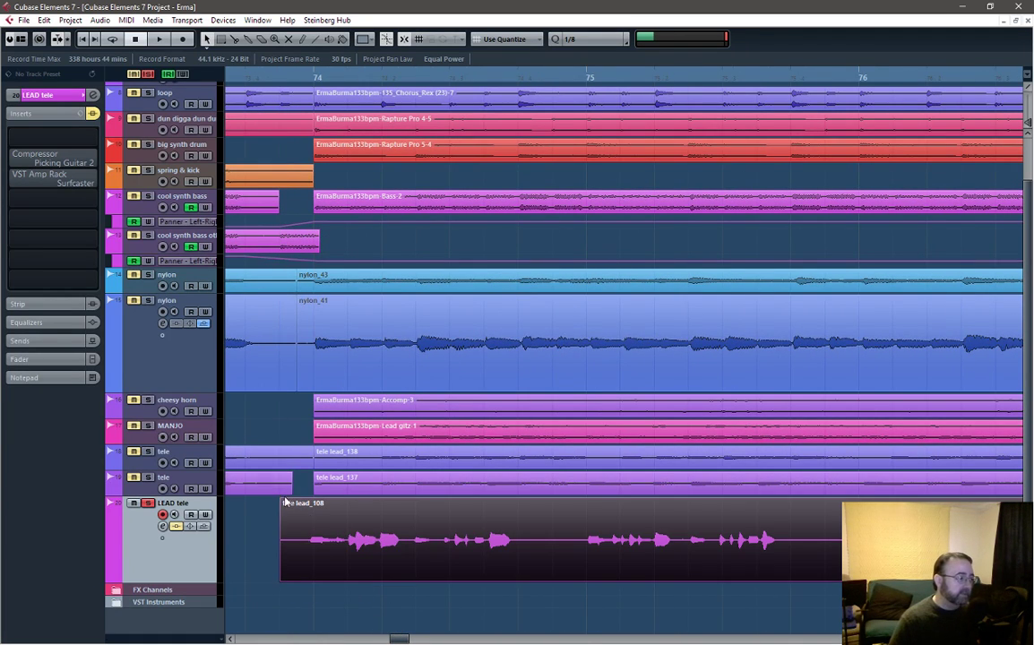
pyautogui.moveTo(282, 498); pyautogui.dragTo(310, 504)
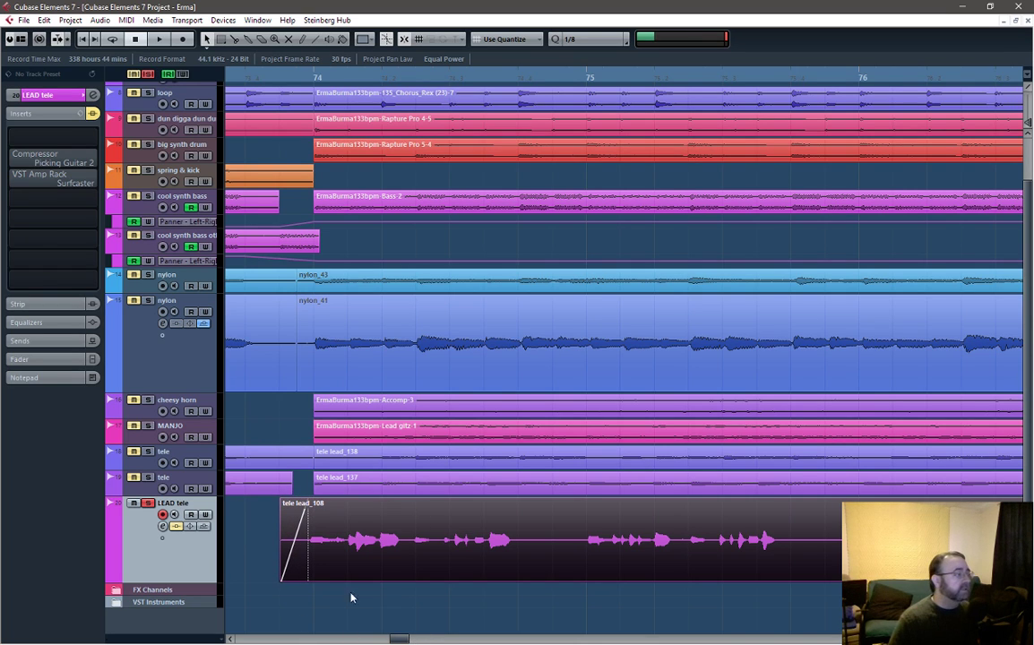
pyautogui.click(313, 79)
pyautogui.press('space')
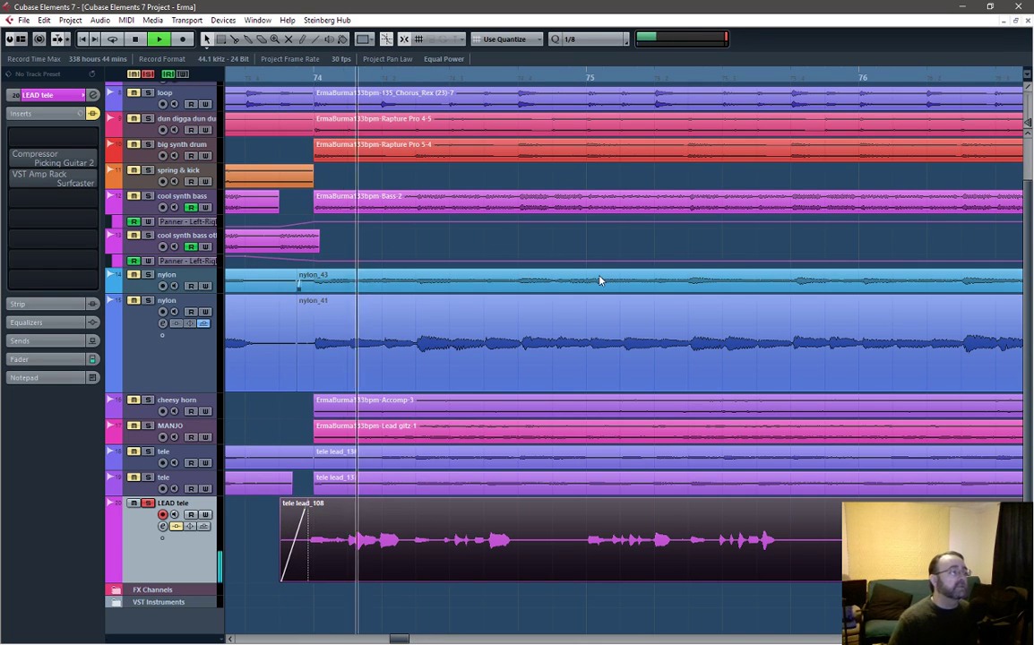
pyautogui.press('space')
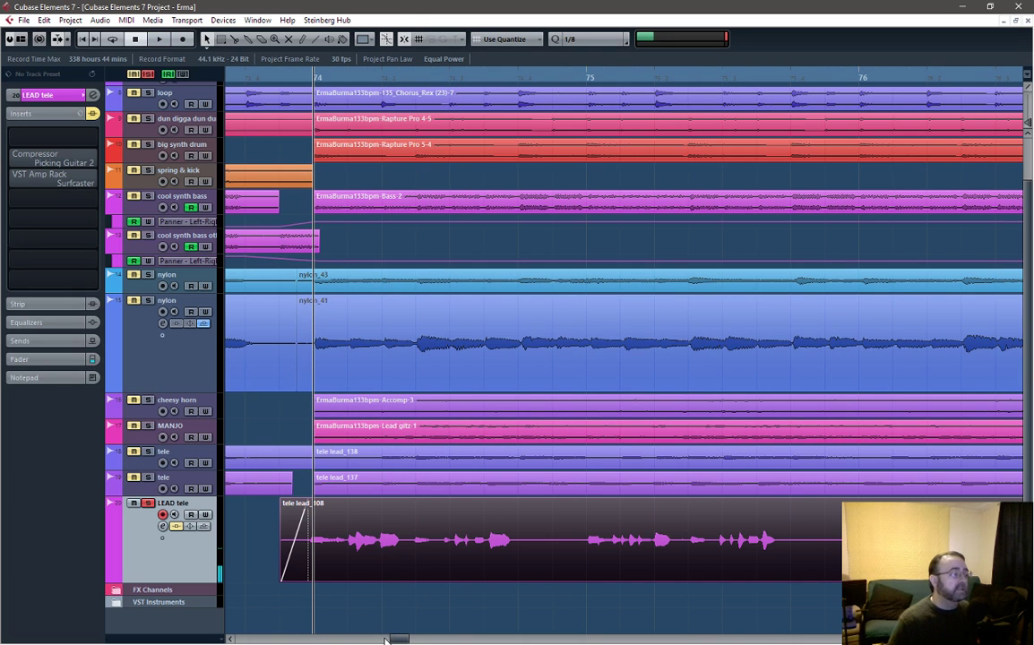
# Extend the start of the tele lead_29 clip at bar 82 an eighth note earlier and add a short fade-in before the first note
pyautogui.moveTo(403, 639); pyautogui.dragTo(419, 638)
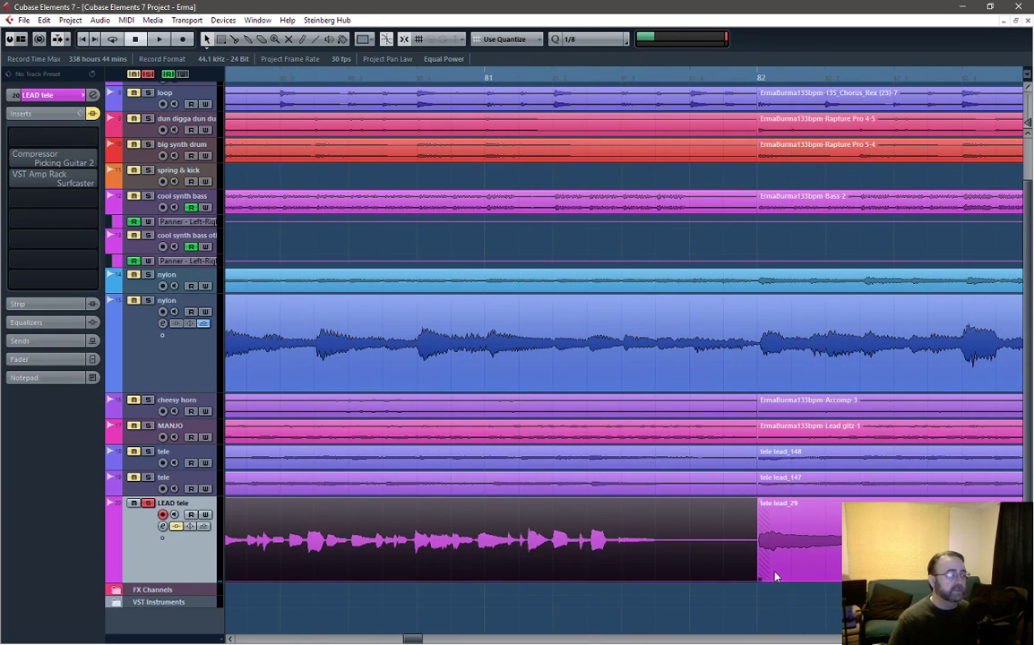
pyautogui.moveTo(760, 581); pyautogui.dragTo(723, 581)
pyautogui.moveTo(721, 502); pyautogui.dragTo(675, 502)
pyautogui.moveTo(794, 581); pyautogui.dragTo(726, 581)
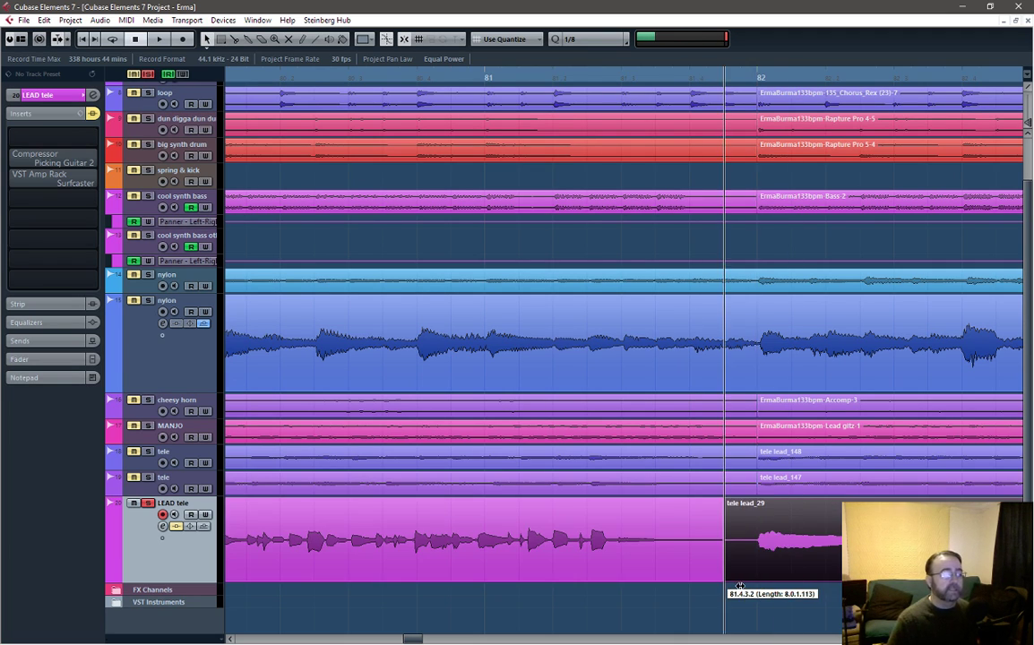
pyautogui.moveTo(724, 503); pyautogui.dragTo(746, 503)
# Trim the last tele lead_29 clip's end to one beat before bar 90 and add a short fade-out after the final note
pyautogui.moveTo(412, 640); pyautogui.dragTo(432, 640)
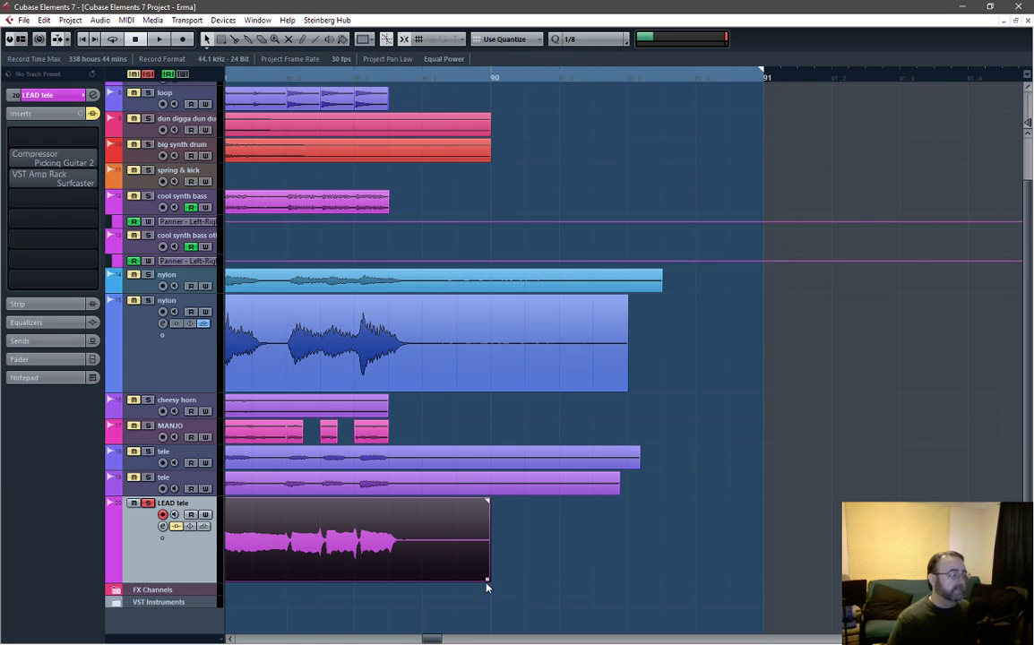
pyautogui.moveTo(486, 579); pyautogui.dragTo(405, 585)
pyautogui.moveTo(418, 499); pyautogui.dragTo(408, 500)
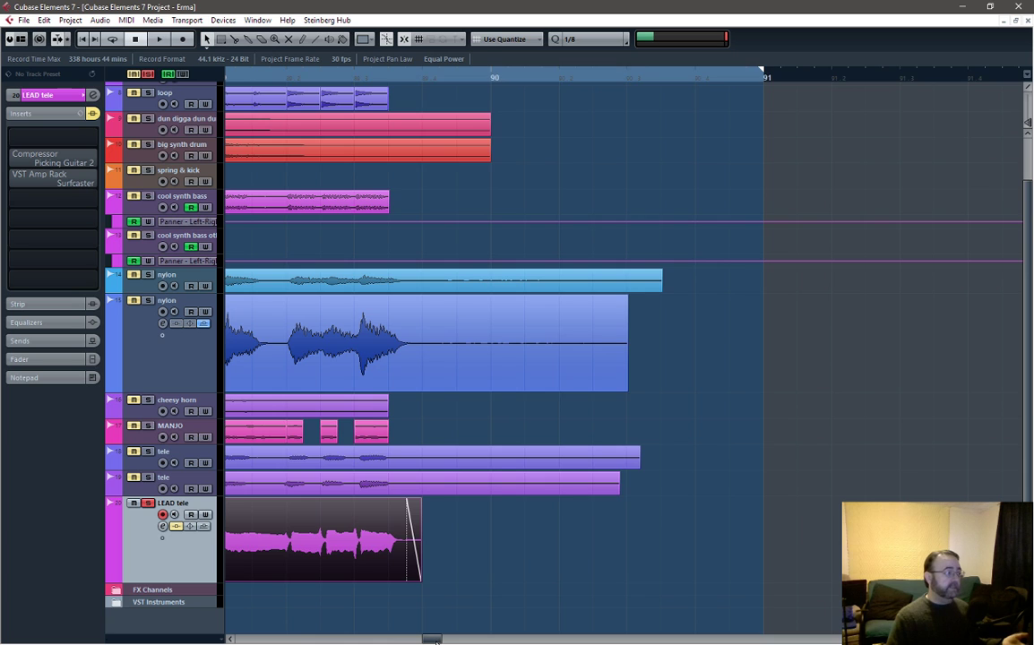
# Add an eighth-note fade-out to the end of the LEAD tele clip that meets tele lead_29 before bar 82
pyautogui.moveTo(433, 640); pyautogui.dragTo(415, 639)
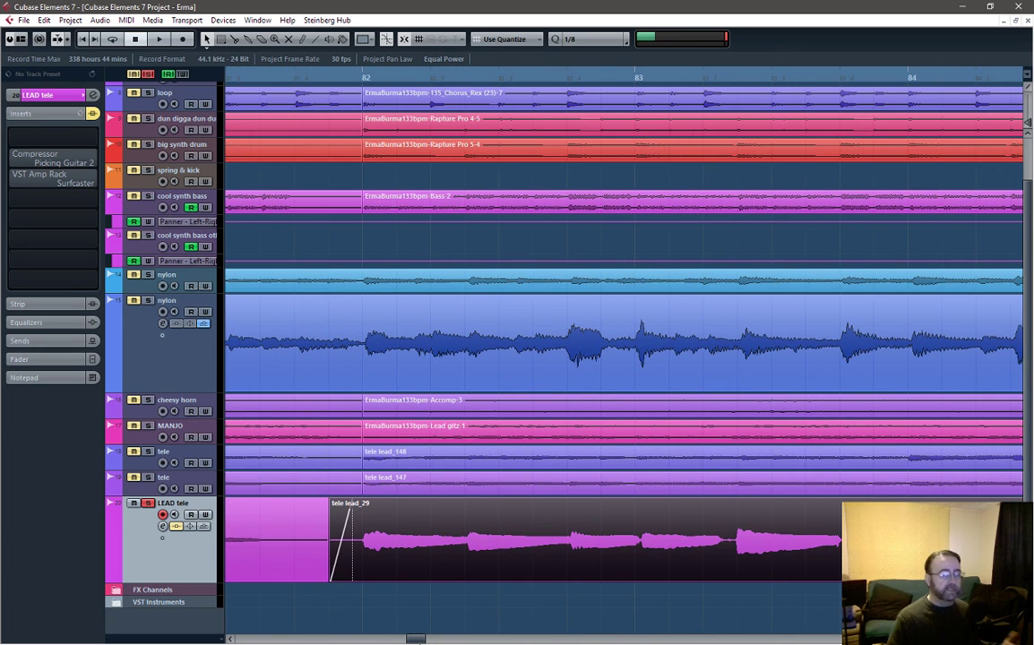
pyautogui.moveTo(326, 500); pyautogui.dragTo(294, 499)
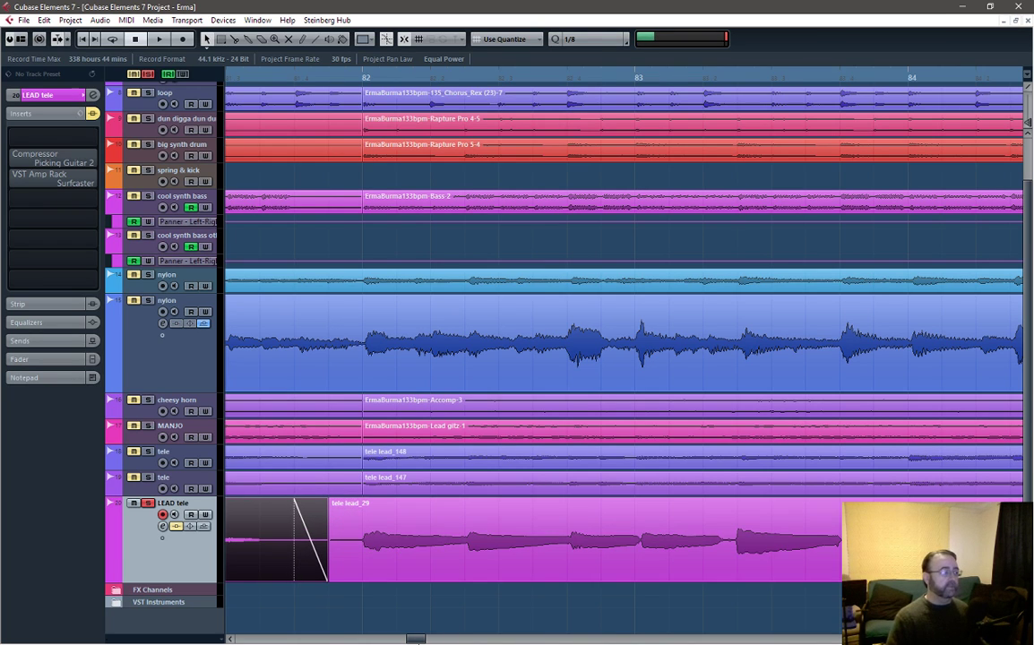
pyautogui.hotkey('ctrl', 'z')
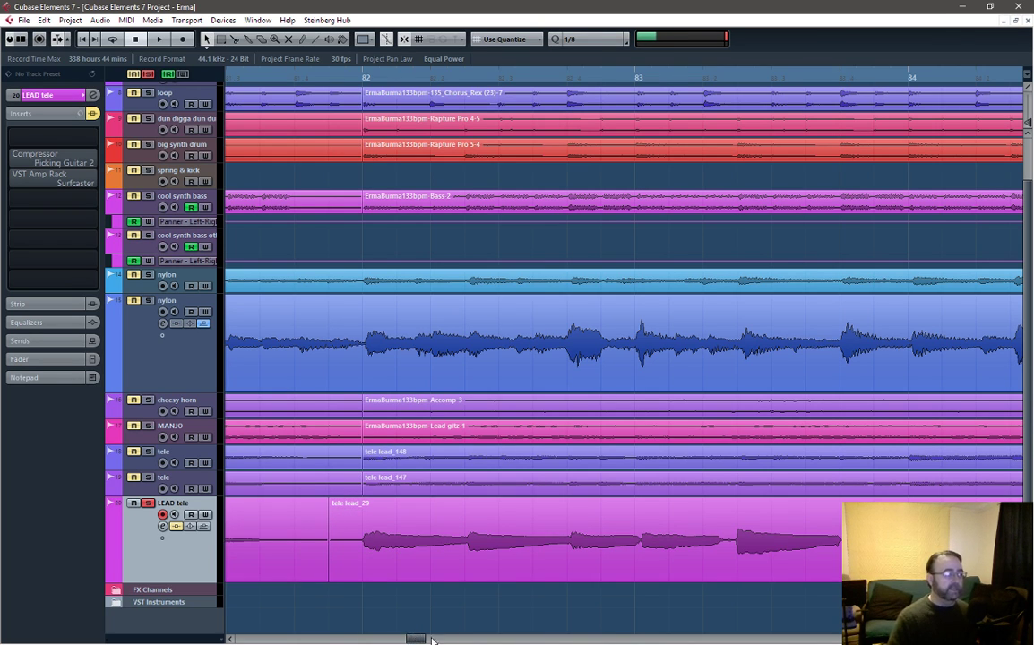
pyautogui.moveTo(330, 503); pyautogui.dragTo(351, 504)
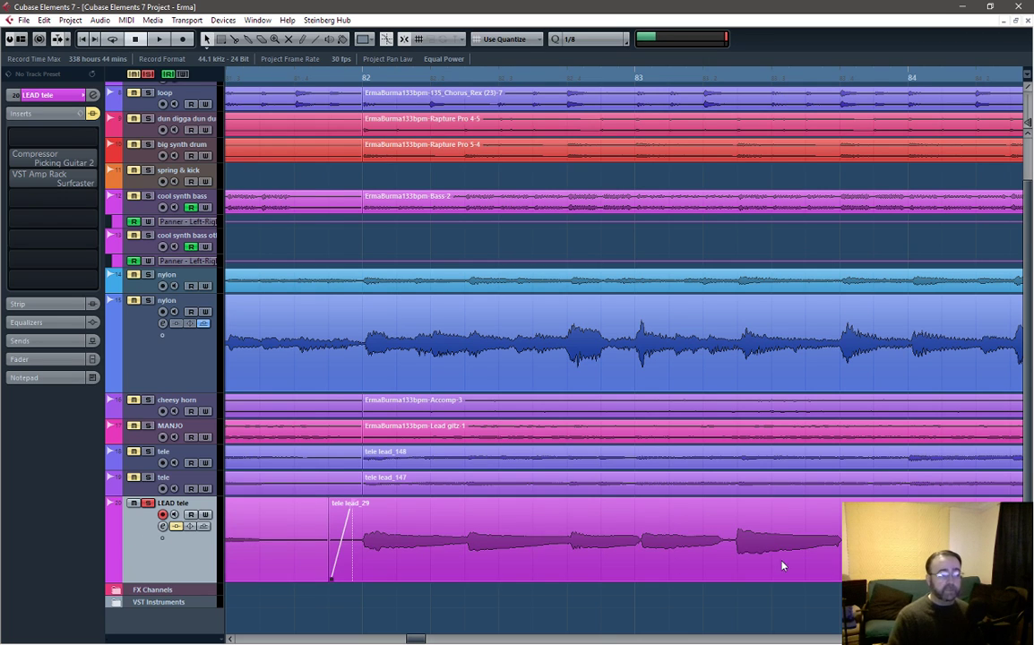
pyautogui.hotkey('ctrl', 'z')
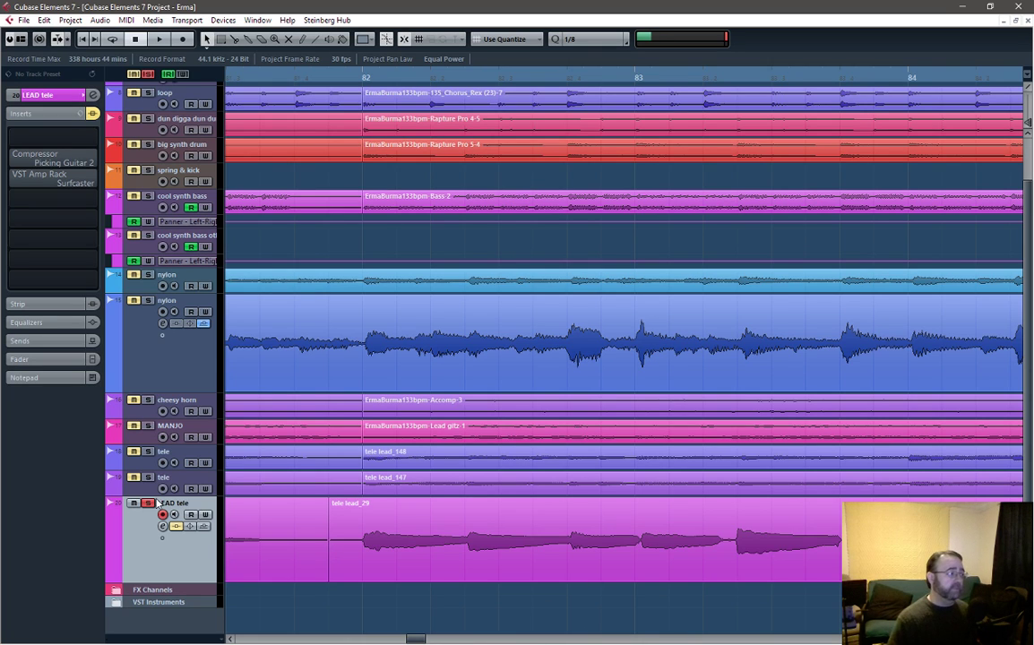
# Solo the upper tele track instead of LEAD tele and extend its tele lead_148 clip's start to an eighth note before bar 82
pyautogui.click(133, 477)
pyautogui.click(133, 451)
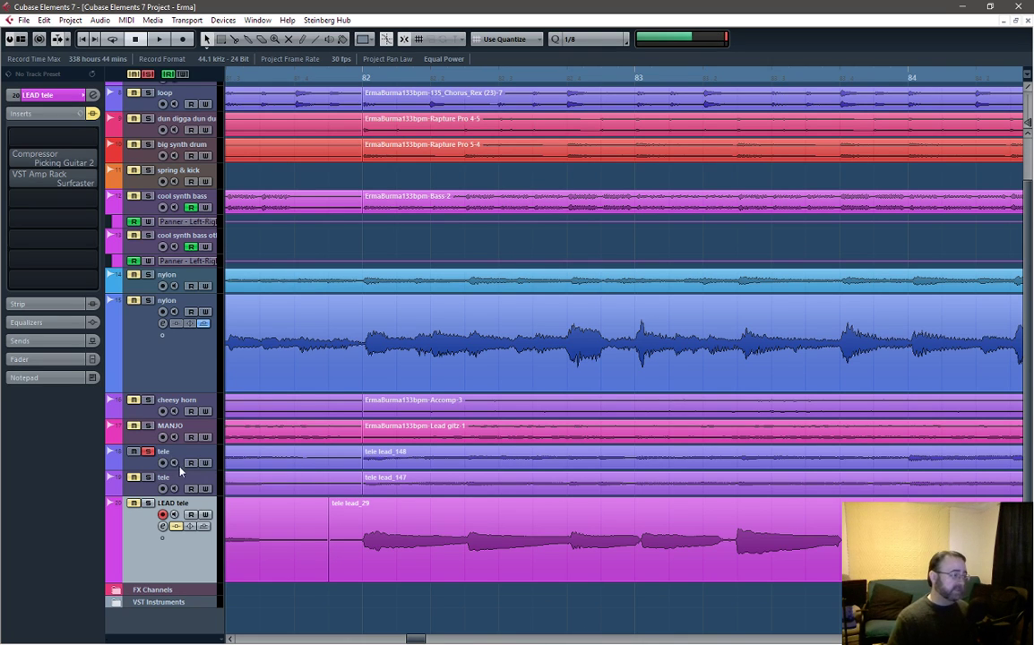
pyautogui.click(148, 452)
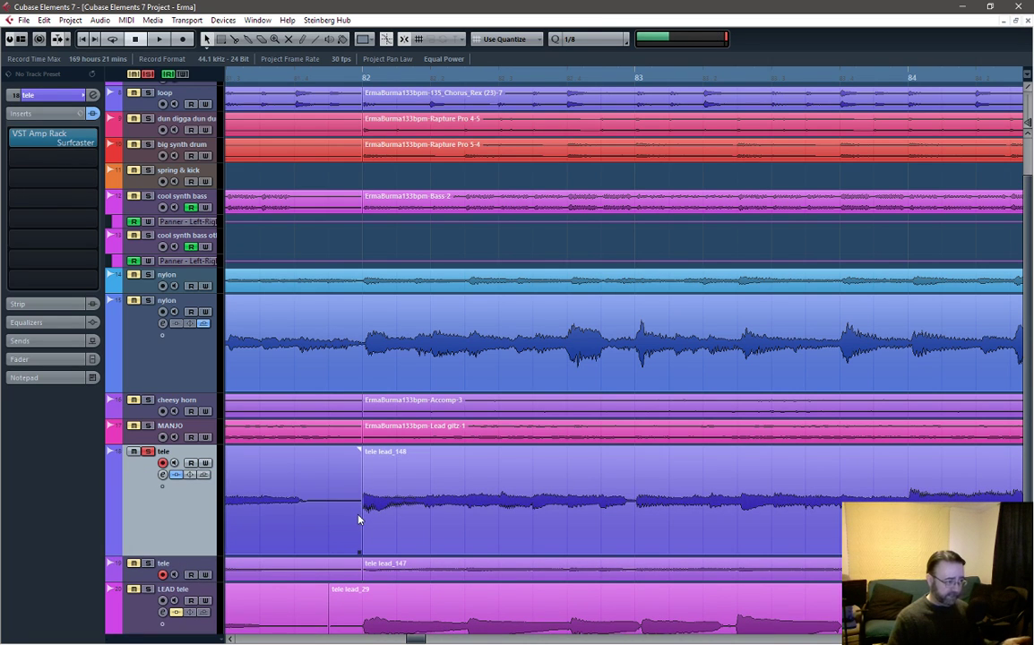
pyautogui.moveTo(361, 511); pyautogui.dragTo(330, 537)
pyautogui.moveTo(330, 457)
pyautogui.mouseDown()
pyautogui.moveTo(317, 452)
pyautogui.moveTo(330, 454)
pyautogui.mouseUp()
# Extend the tele lead_168 clip's start slightly before bar 22 with a very short fade-in
pyautogui.moveTo(404, 638); pyautogui.dragTo(288, 641)
pyautogui.scroll(-5, 568, 526)
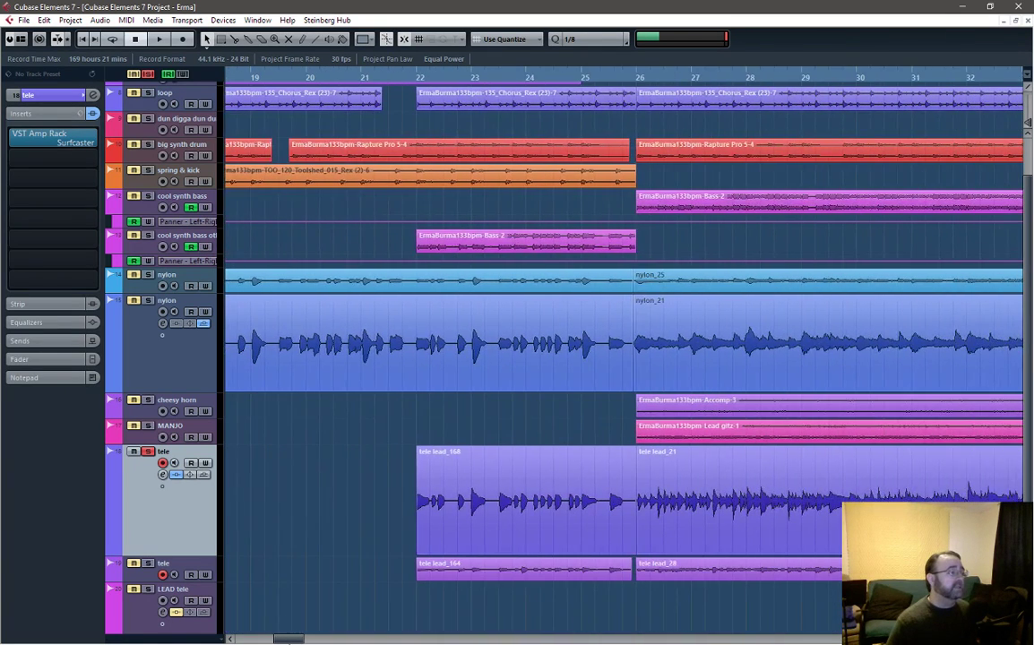
pyautogui.moveTo(418, 550); pyautogui.dragTo(411, 551)
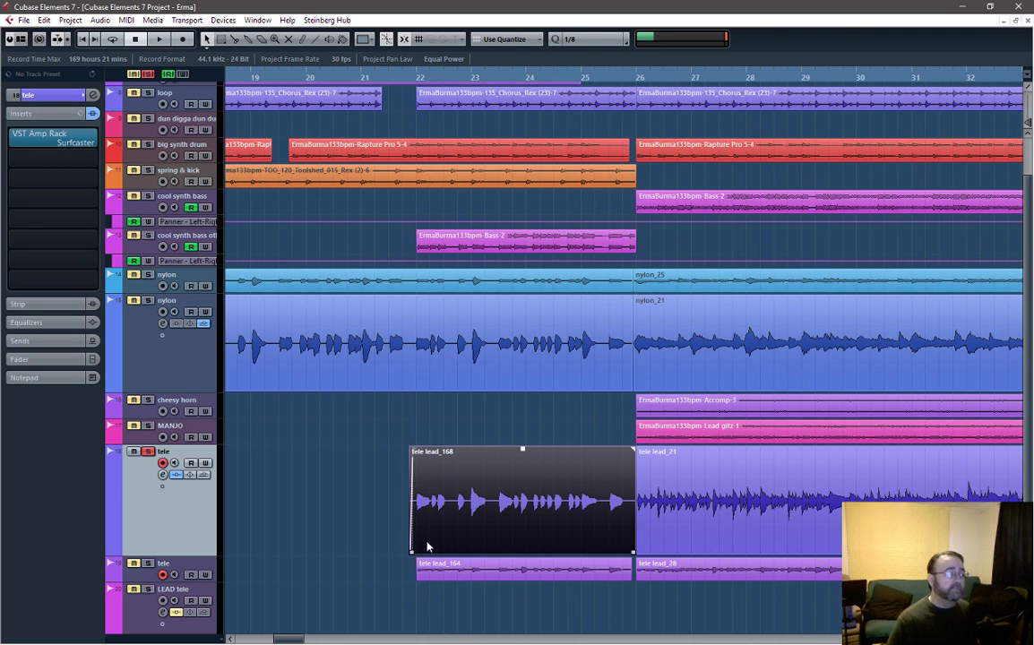
# Extend the tele lead_168 clip's start back to around beat 4 of bar 19, exposing the recording's silent lead-in
pyautogui.moveTo(411, 550); pyautogui.dragTo(254, 557)
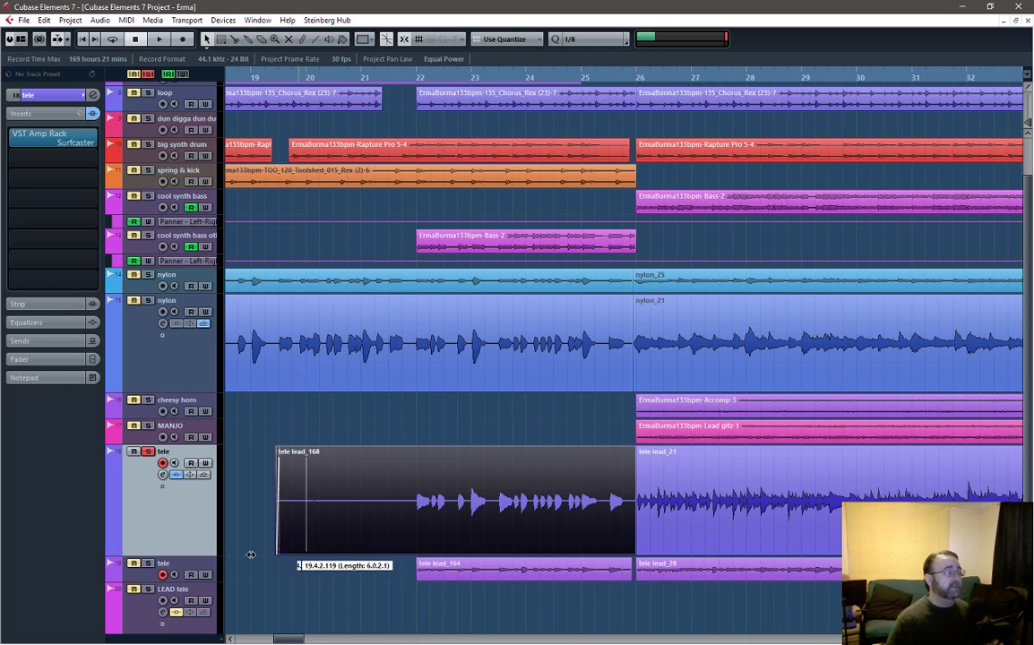
pyautogui.hscroll(-10, 253, 556)
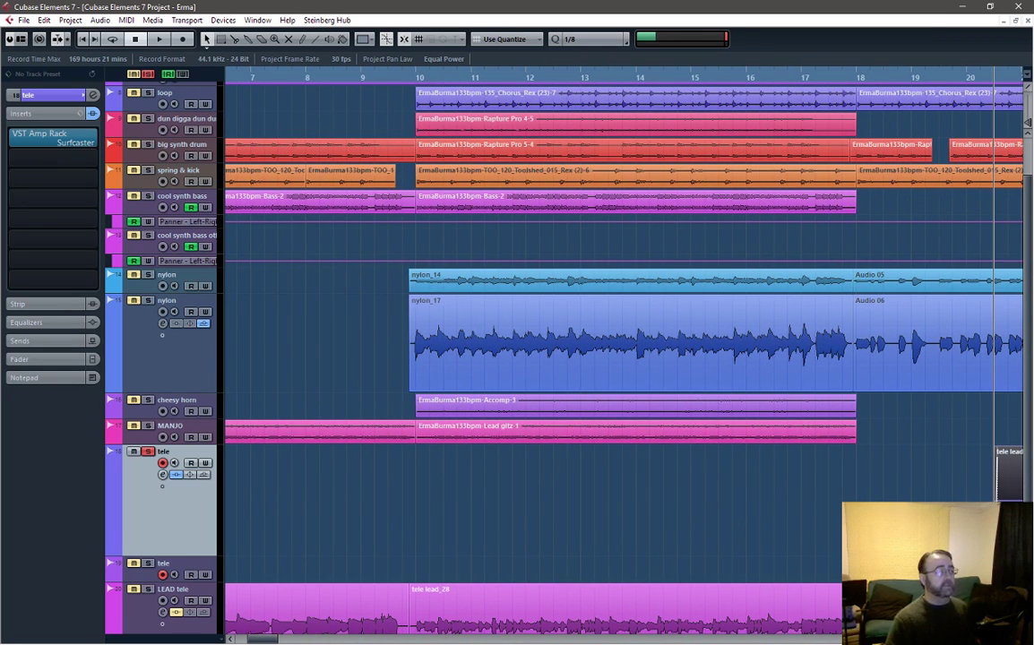
pyautogui.hscroll(1, 806, 556)
pyautogui.press('space')
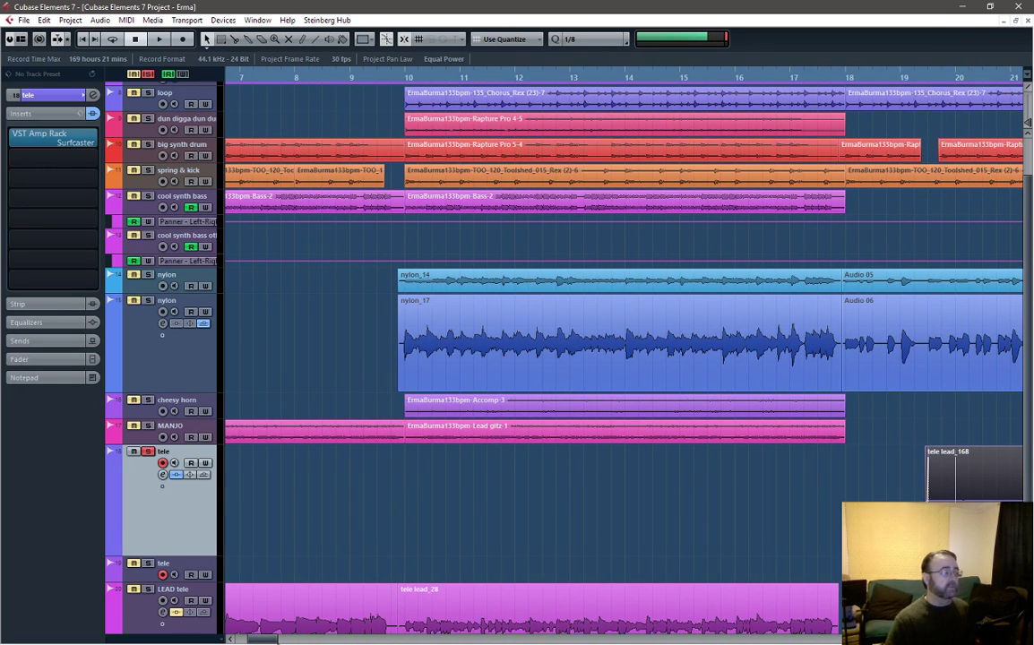
pyautogui.moveTo(273, 639); pyautogui.dragTo(289, 639)
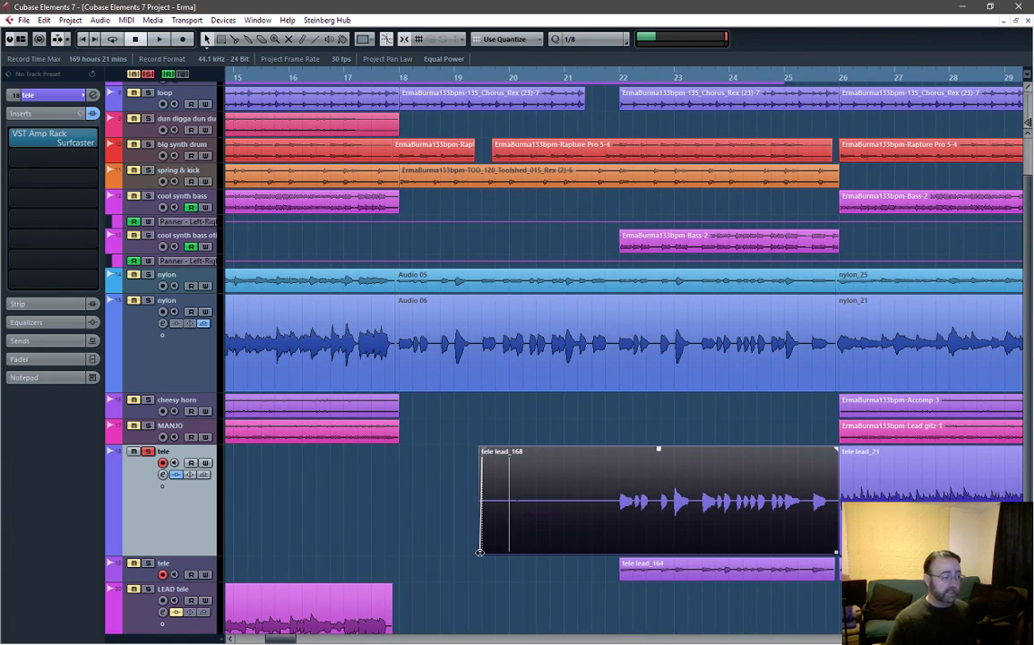
# Trim the tele lead_168 clip's start to an eighth note before bar 22, keeping its short fade-in
pyautogui.moveTo(479, 552); pyautogui.dragTo(613, 553)
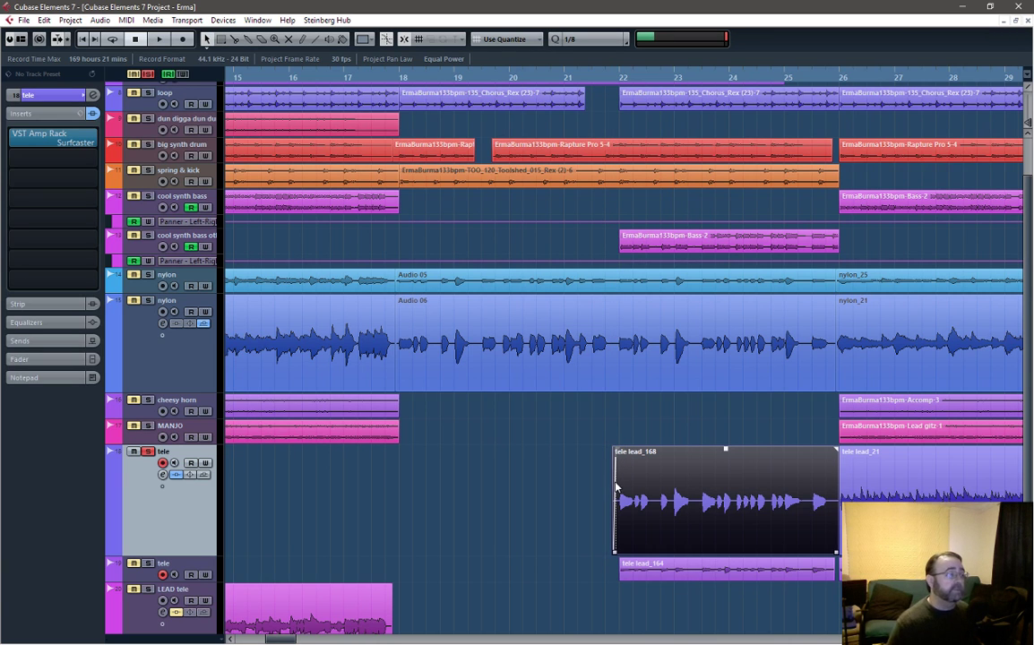
pyautogui.click(619, 79)
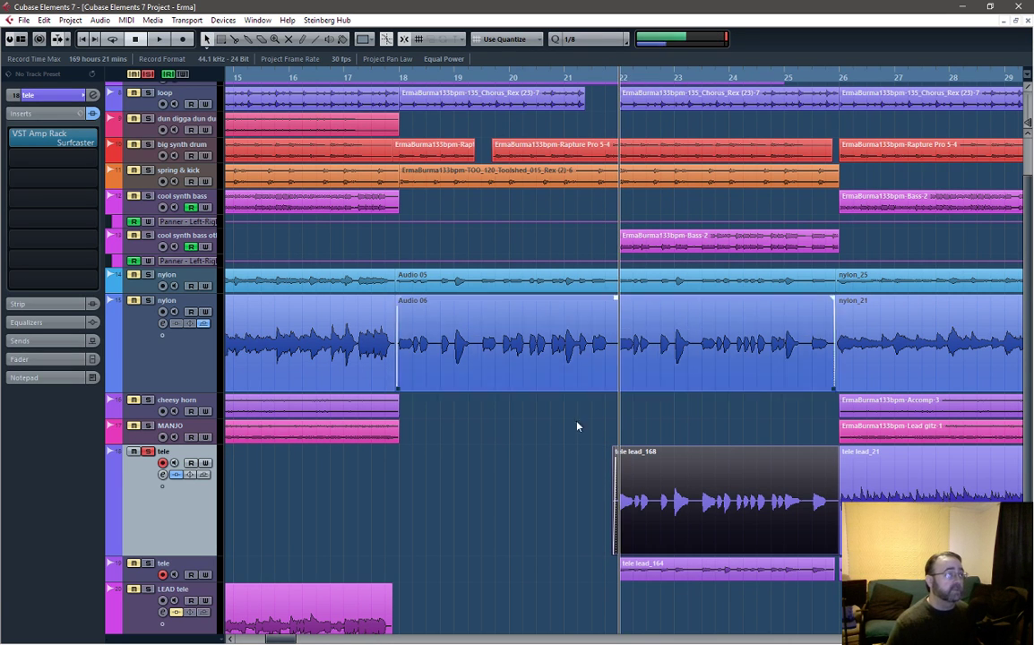
pyautogui.press('h')
pyautogui.press('h')
pyautogui.press('h')
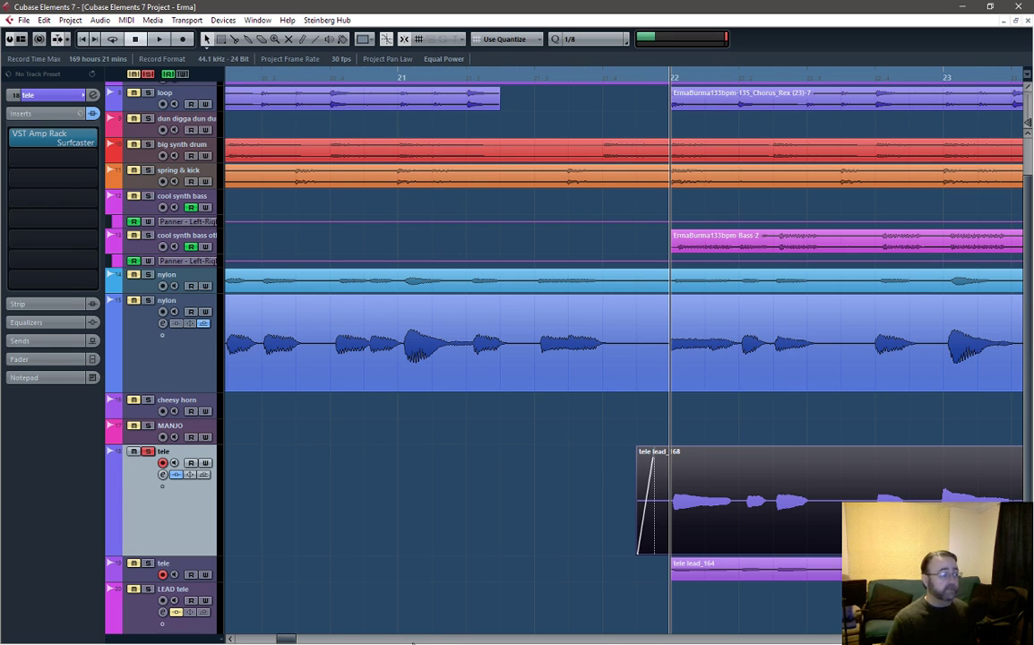
# Move the tele lead_168 and tele lead_21 boundary to an eighth note before bar 26 and add a very short fade-out to the earlier clip
pyautogui.moveTo(287, 640); pyautogui.dragTo(296, 640)
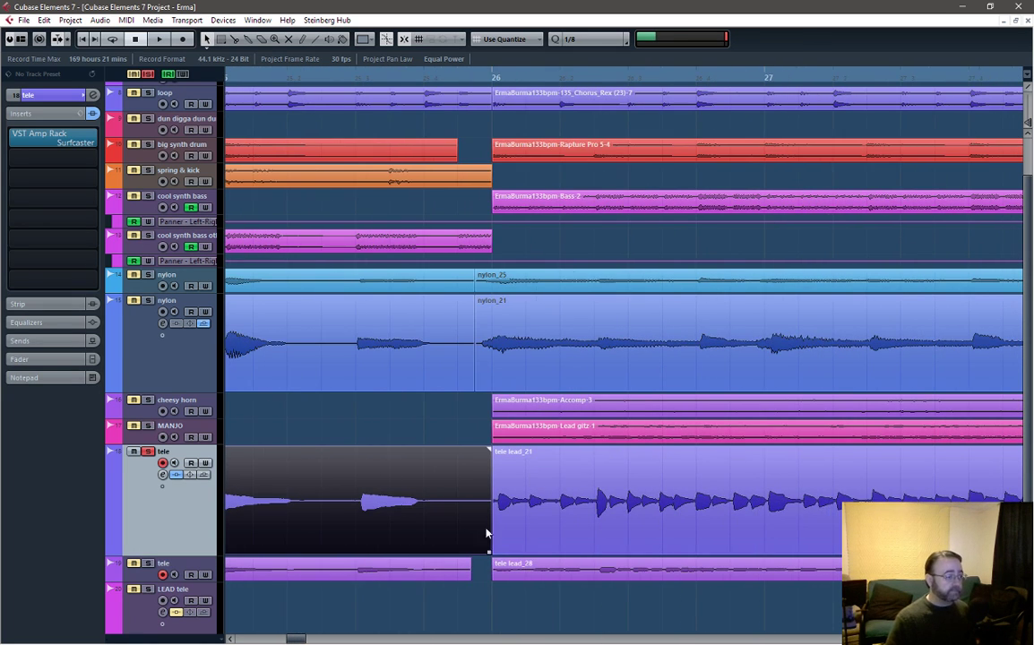
pyautogui.moveTo(492, 525); pyautogui.dragTo(460, 527)
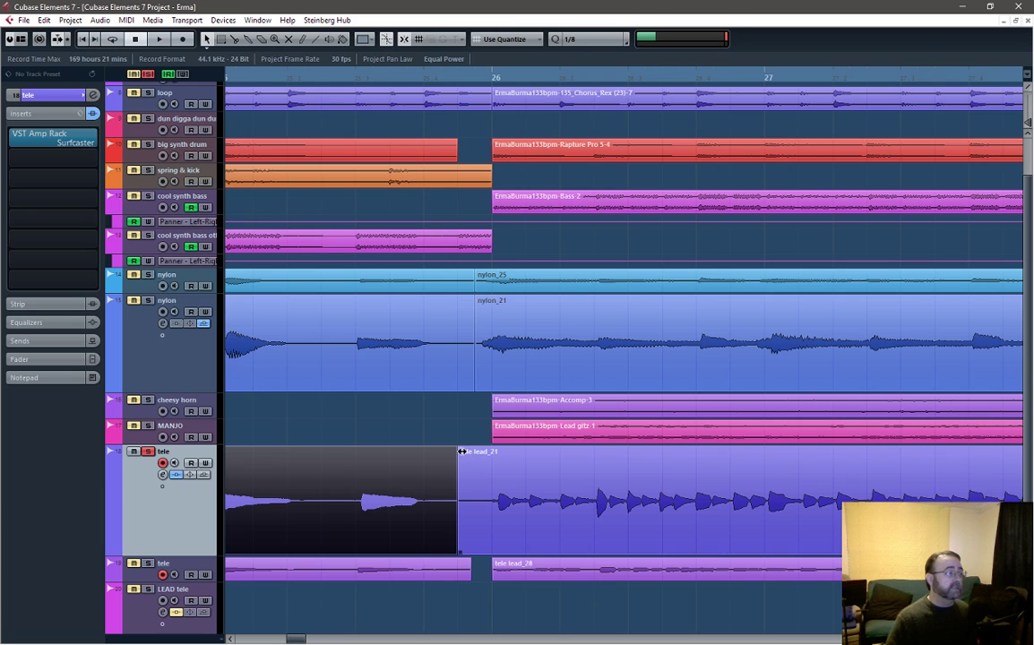
pyautogui.moveTo(473, 454); pyautogui.dragTo(451, 449)
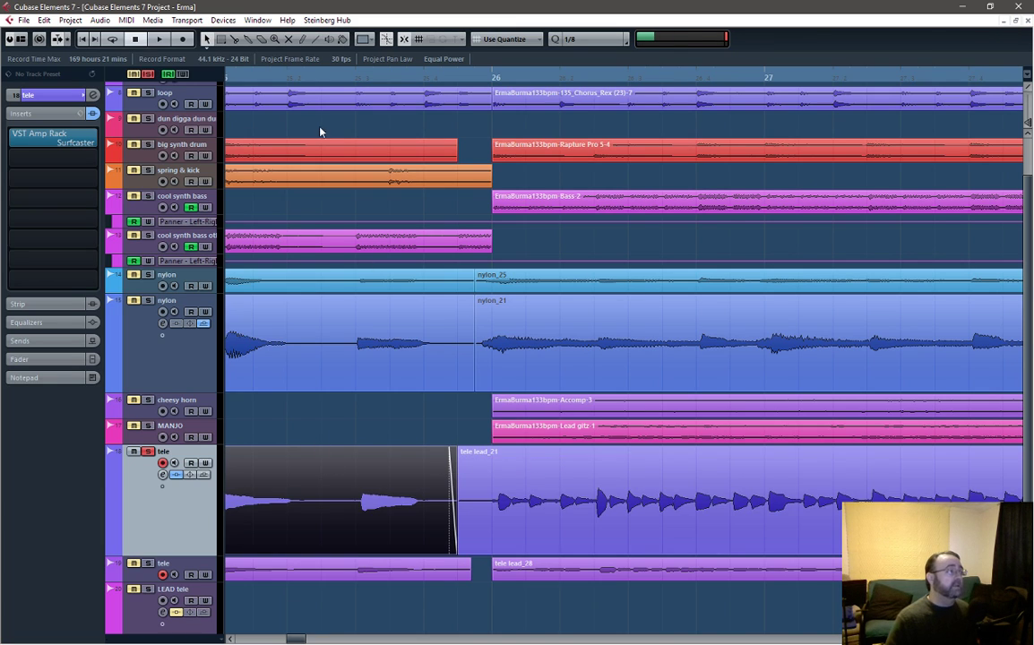
# Fade in the start of the tele lead_21 clip and play back the transition leading into bar 26
pyautogui.click(265, 82)
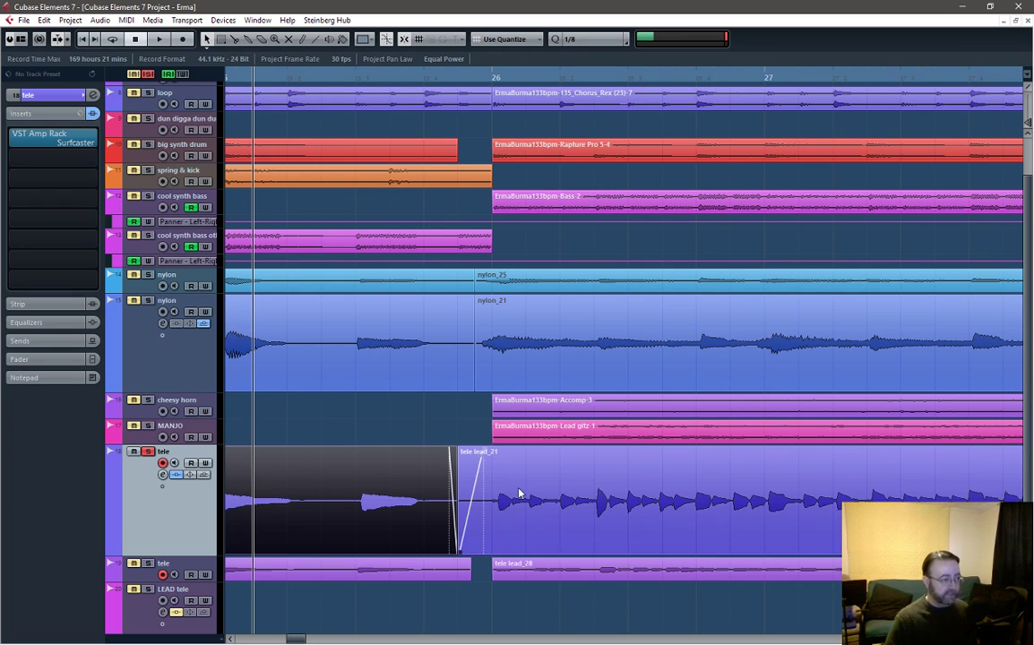
pyautogui.press('space')
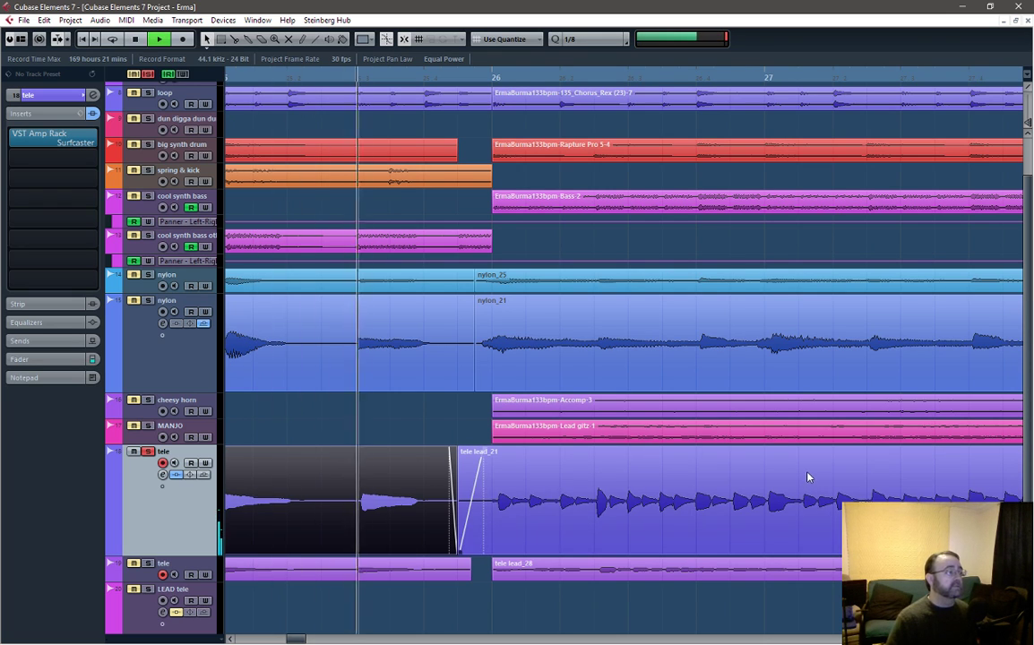
pyautogui.press('space')
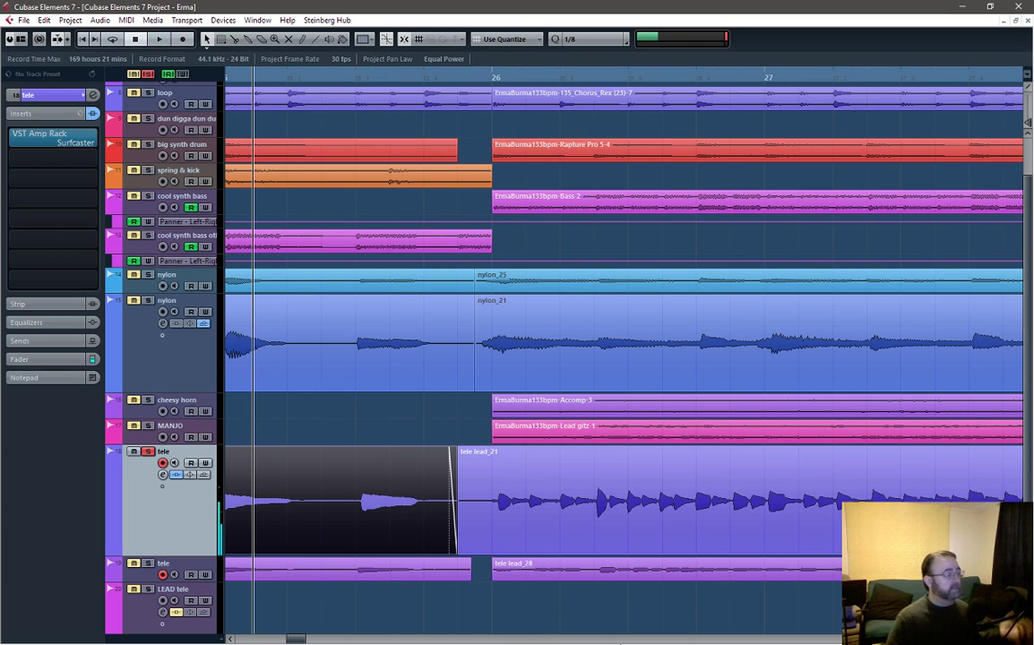
pyautogui.click(616, 512)
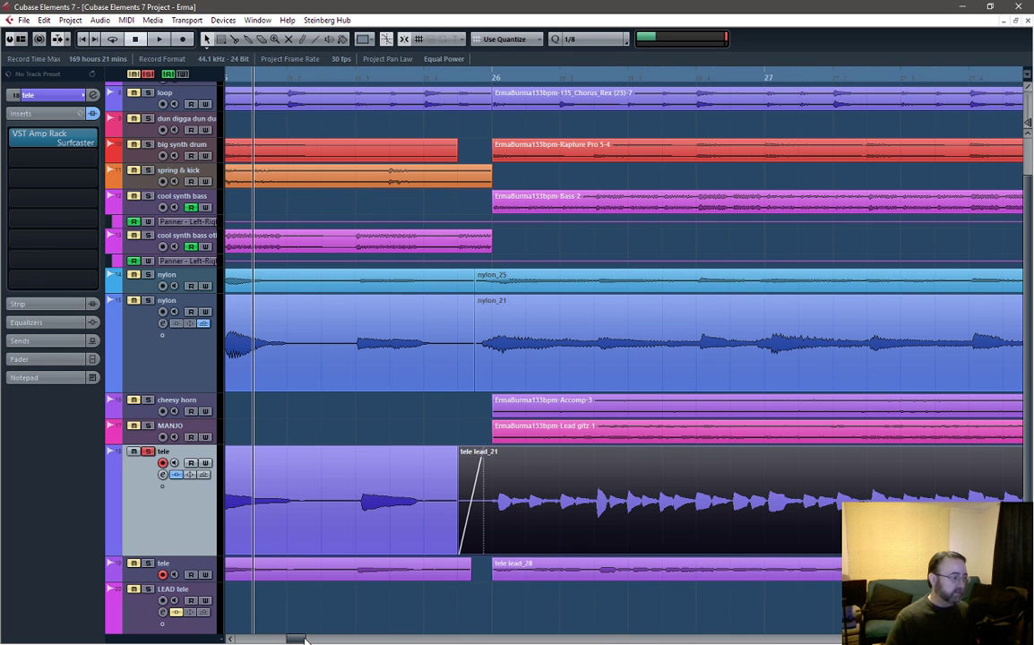
# Extend the tele lead_167 clip's start to an eighth note before bar 34 with a very short fade-in
pyautogui.moveTo(305, 640); pyautogui.dragTo(321, 640)
pyautogui.moveTo(618, 522); pyautogui.dragTo(586, 524)
pyautogui.moveTo(583, 450); pyautogui.dragTo(556, 479)
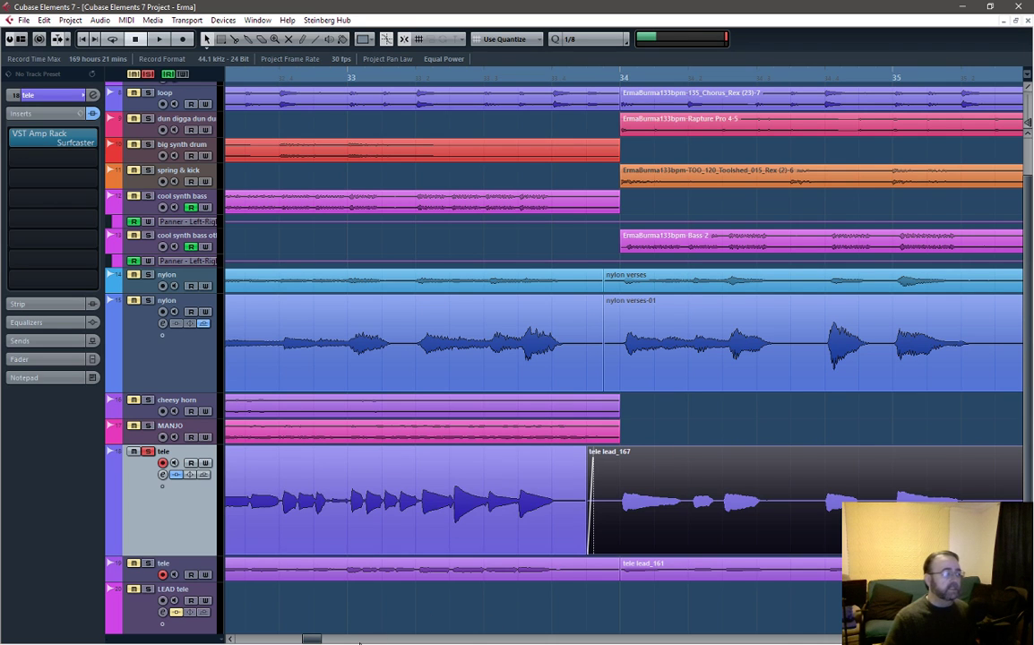
# Add a sixteenth-note fade-out to the end of the tele lead_167 clip that meets tele lead_168 before bar 38
pyautogui.moveTo(316, 641); pyautogui.dragTo(327, 641)
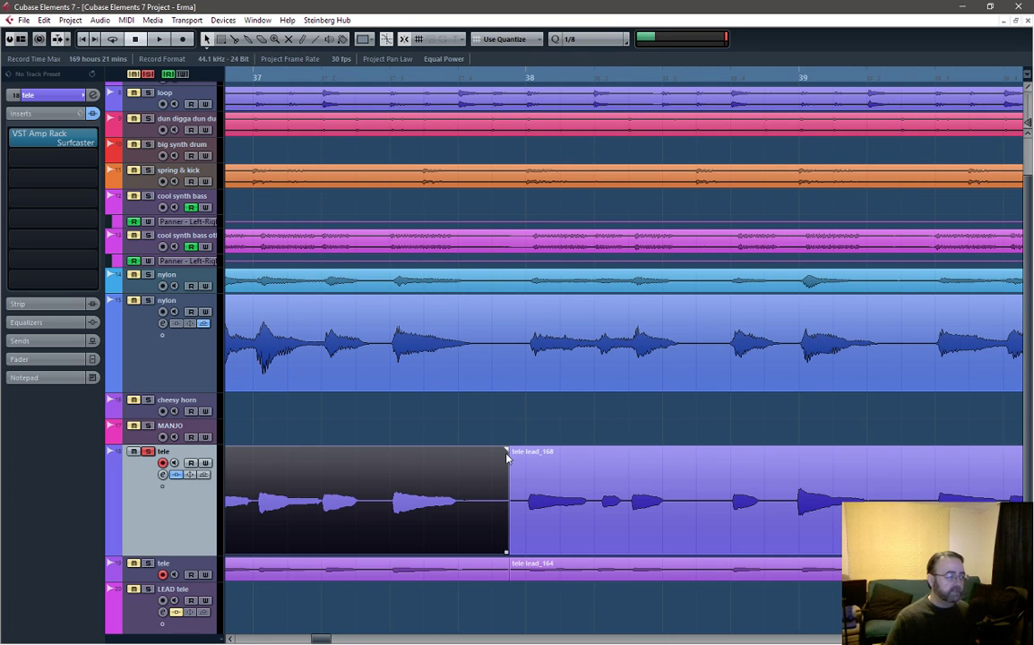
pyautogui.moveTo(508, 447); pyautogui.dragTo(490, 455)
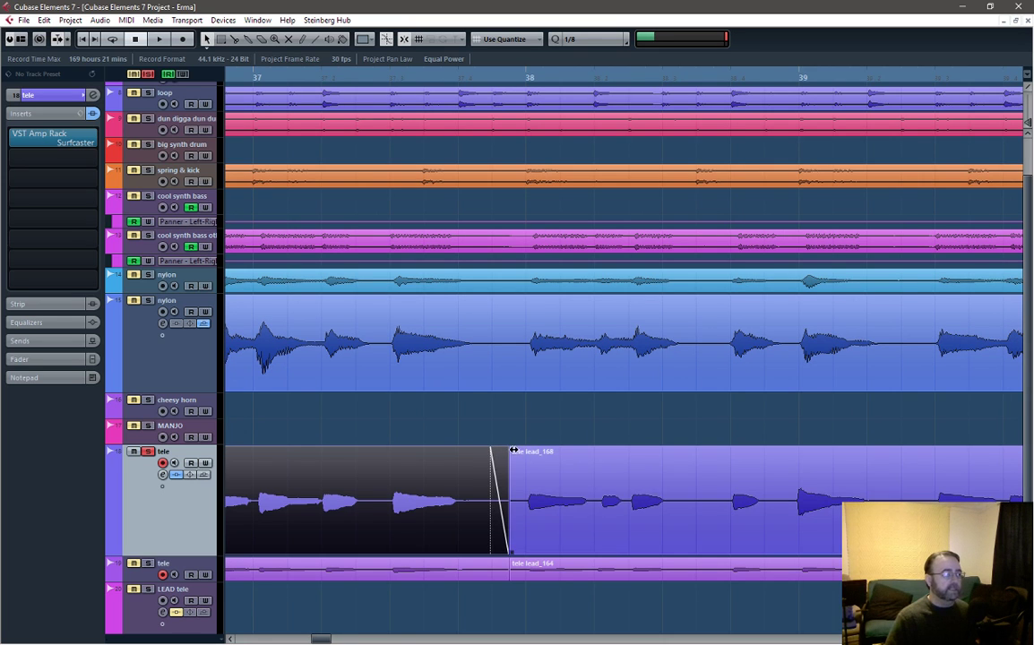
pyautogui.click(523, 455)
# Trim the tele lead_168 clip's end to an eighth note before bar 42 and give it a sixteenth-note fade-out
pyautogui.moveTo(324, 639); pyautogui.dragTo(342, 638)
pyautogui.press('g')
pyautogui.press('g')
pyautogui.press('g')
pyautogui.press('g')
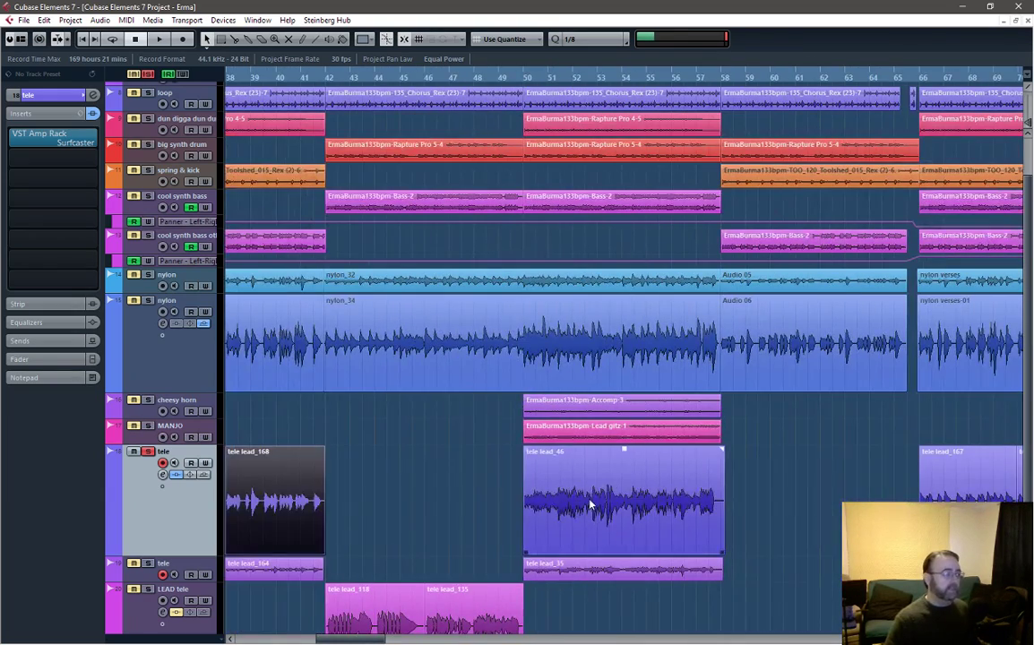
pyautogui.click(540, 542)
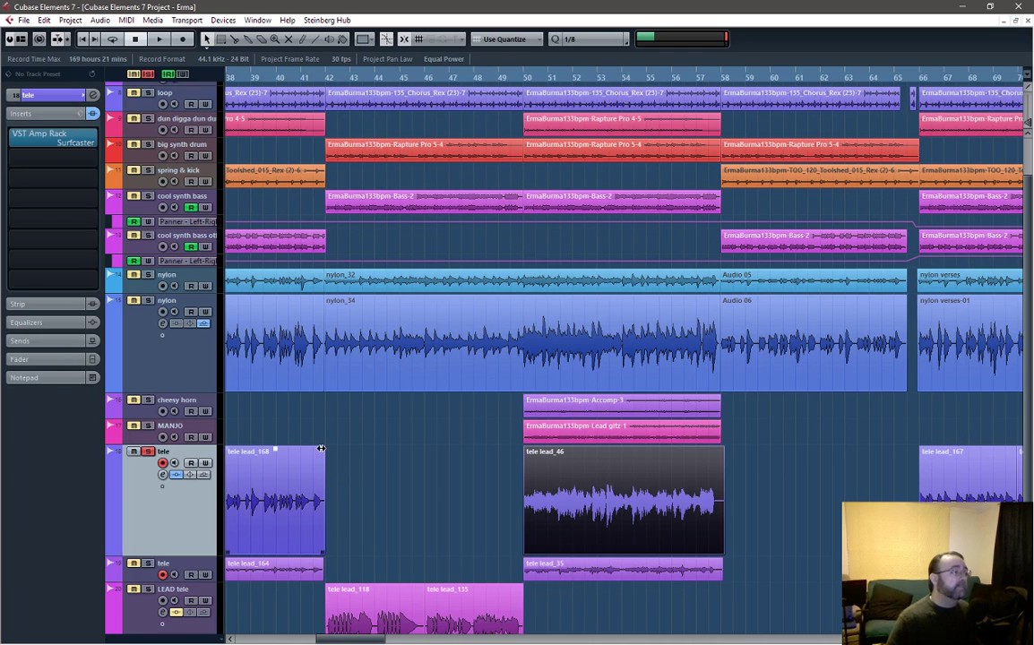
pyautogui.press('h')
pyautogui.press('h')
pyautogui.press('h')
pyautogui.press('h')
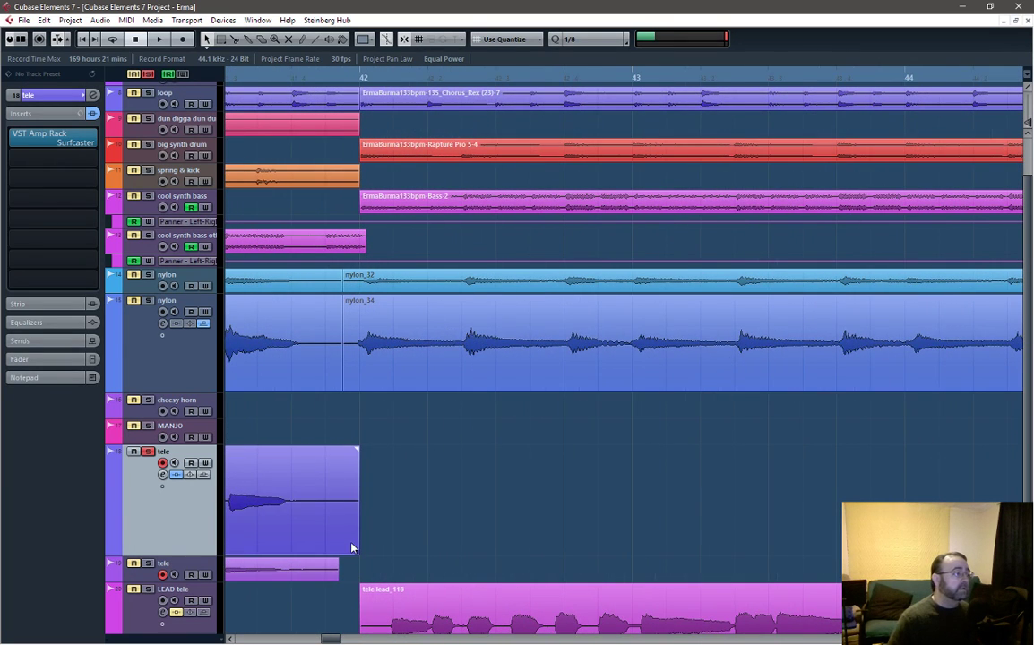
pyautogui.moveTo(355, 550); pyautogui.dragTo(325, 550)
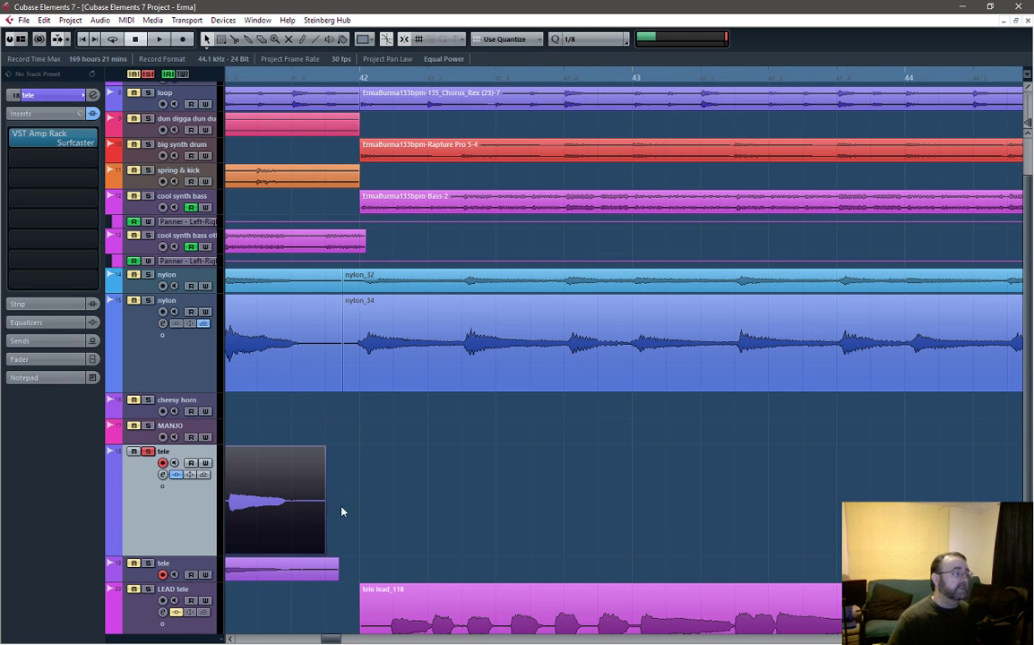
pyautogui.moveTo(319, 453); pyautogui.dragTo(309, 450)
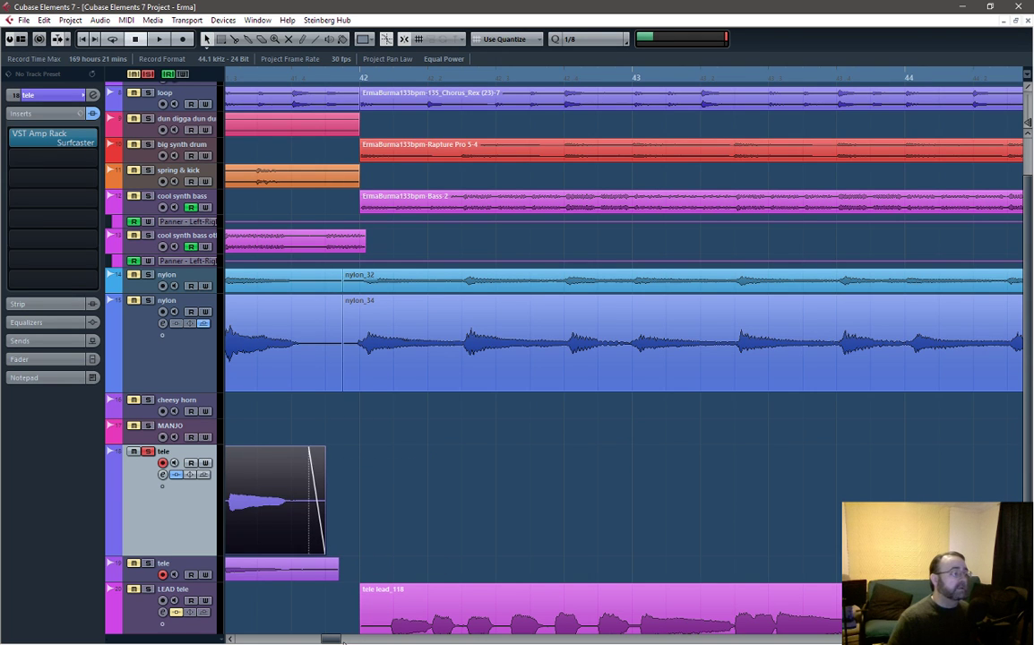
# Extend the starts of tele lead_46 and, on the lower tele track, tele lead_35 to an eighth note before bar 50 with short fade-ins
pyautogui.moveTo(331, 636); pyautogui.dragTo(348, 637)
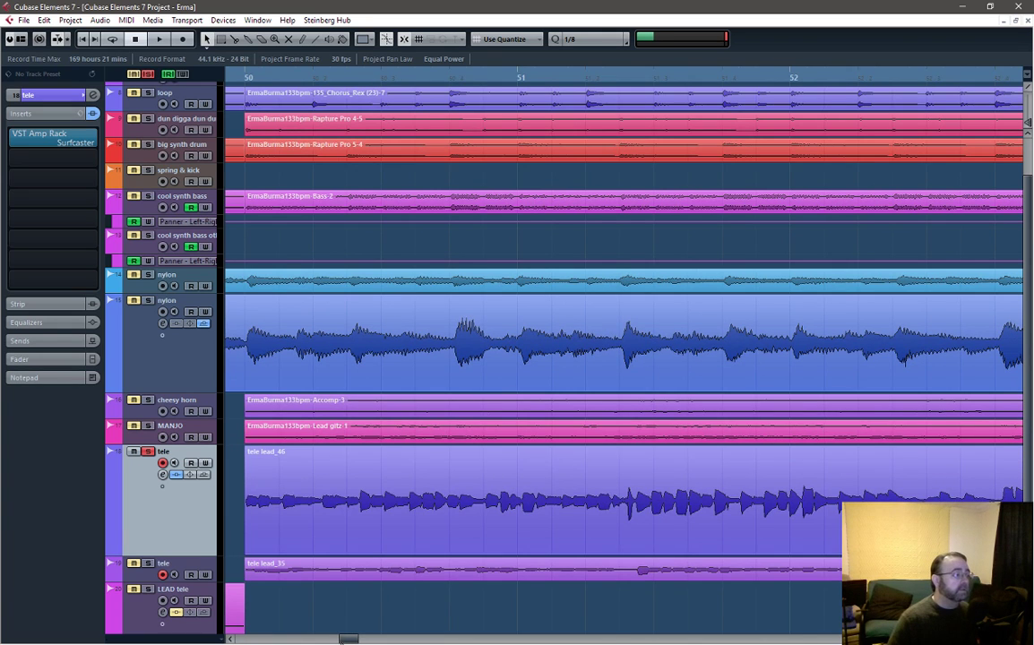
pyautogui.hscroll(-5, 412, 573)
pyautogui.hscroll(1, 473, 518)
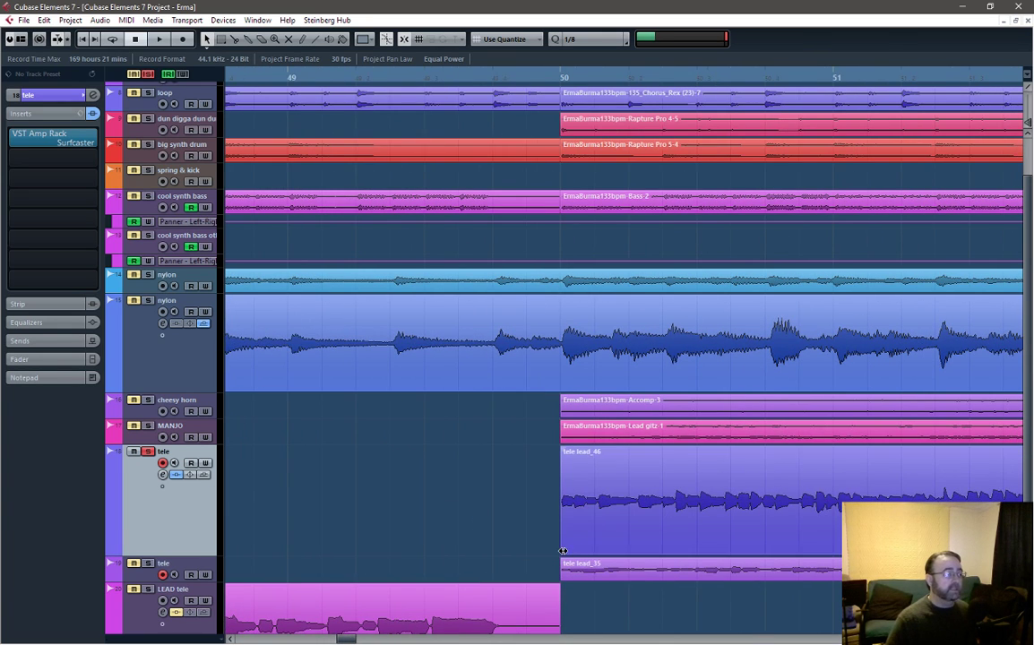
pyautogui.moveTo(563, 550); pyautogui.dragTo(527, 551)
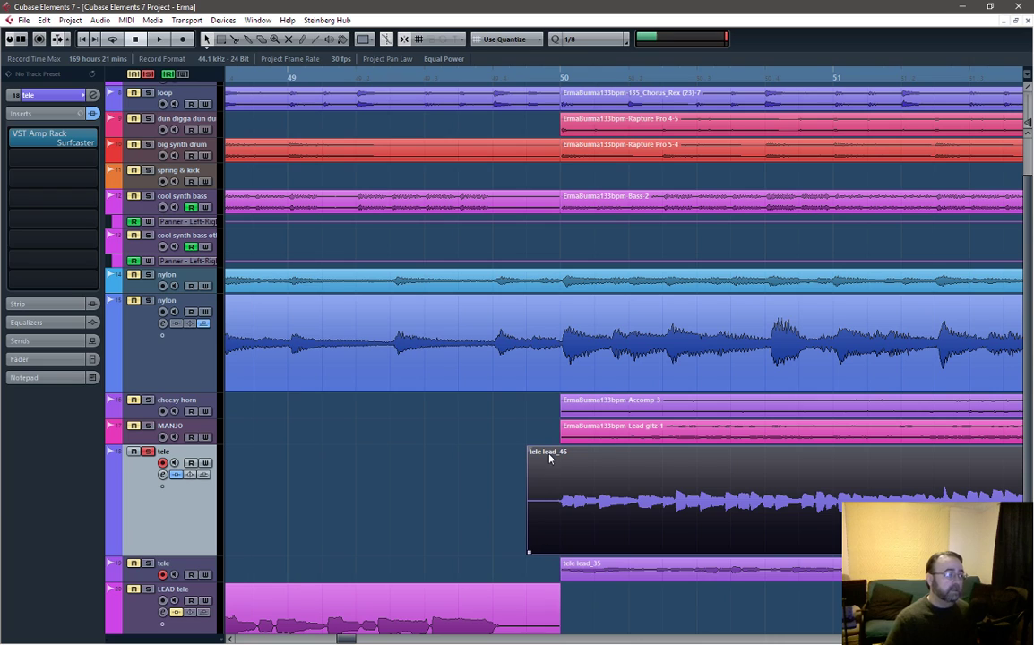
pyautogui.moveTo(529, 450); pyautogui.dragTo(551, 450)
pyautogui.moveTo(559, 585); pyautogui.dragTo(535, 572)
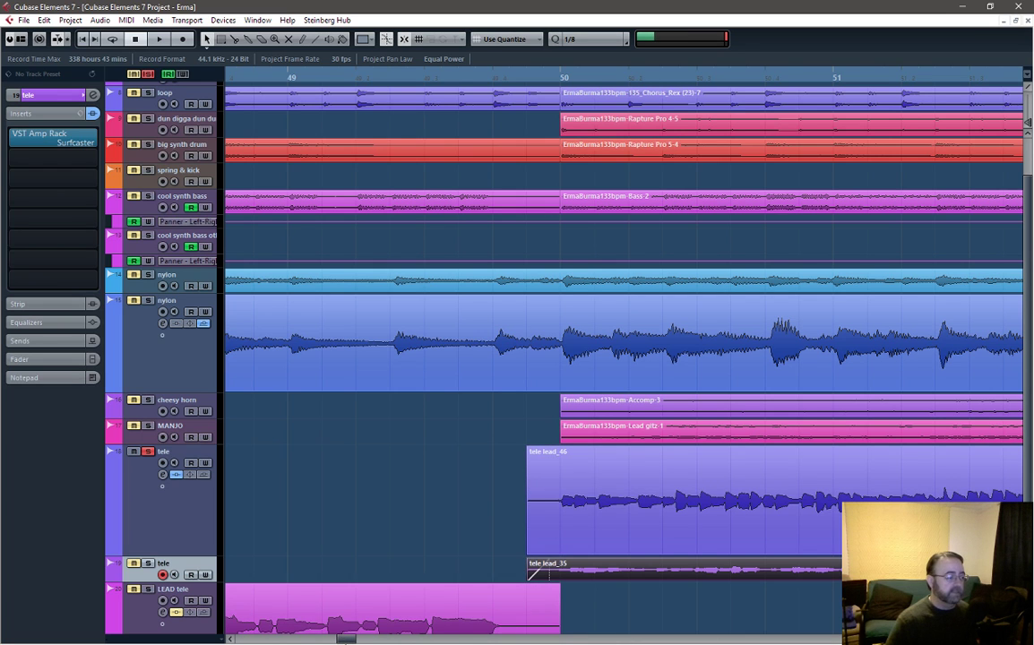
# Trim the tele lead_46 clip's end to a quarter note before bar 58 and add a short fade-out
pyautogui.click(636, 462)
pyautogui.moveTo(340, 639); pyautogui.dragTo(363, 638)
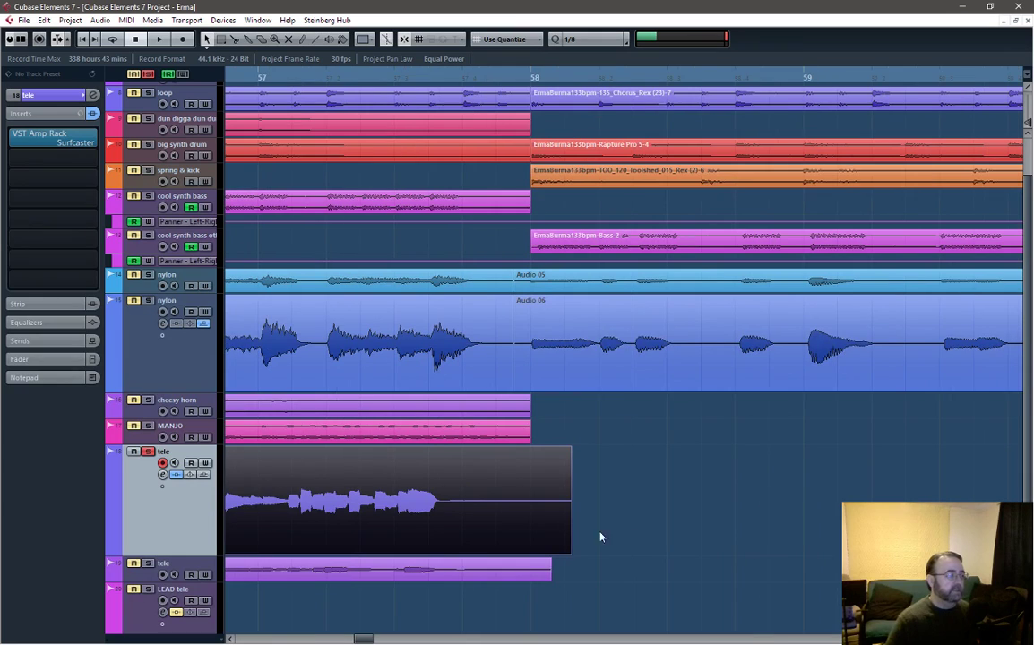
pyautogui.moveTo(569, 552); pyautogui.dragTo(461, 554)
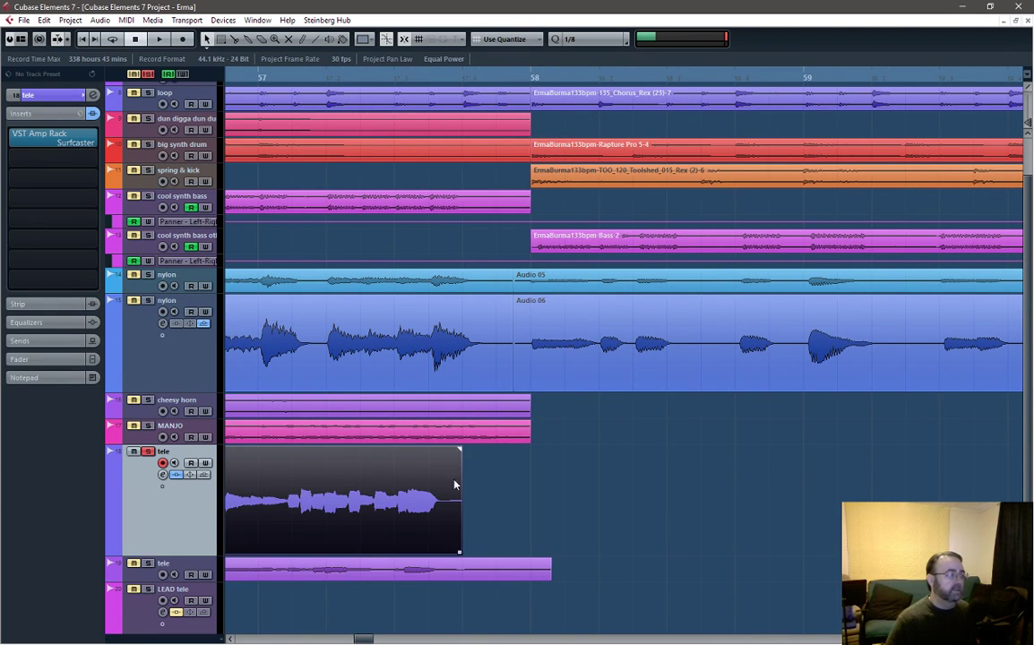
pyautogui.moveTo(459, 450); pyautogui.dragTo(445, 450)
# Extend the tele lead_167 clip's start to an eighth note before bar 66 with a short fade-in
pyautogui.moveTo(371, 639); pyautogui.dragTo(390, 639)
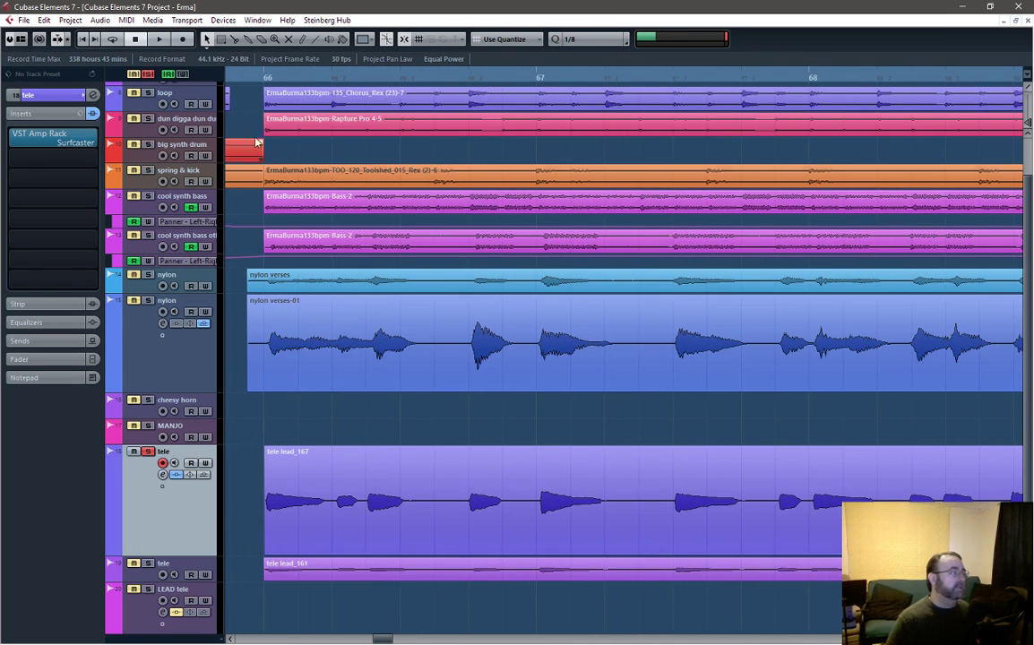
pyautogui.click(266, 78)
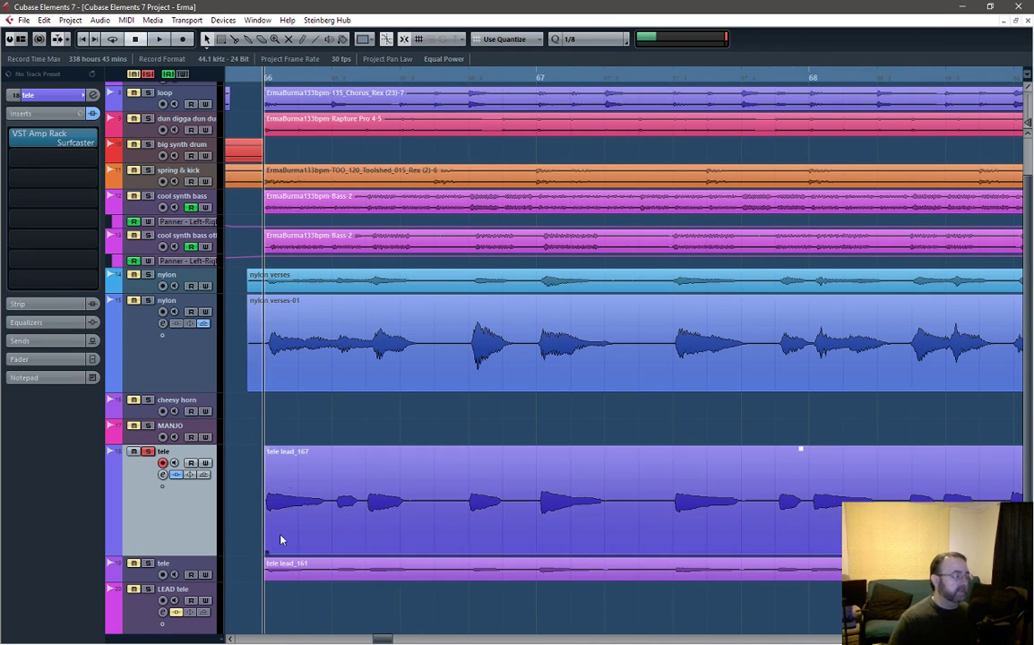
pyautogui.moveTo(266, 553)
pyautogui.mouseDown()
pyautogui.moveTo(228, 500)
pyautogui.moveTo(228, 520)
pyautogui.moveTo(281, 545)
pyautogui.mouseUp()
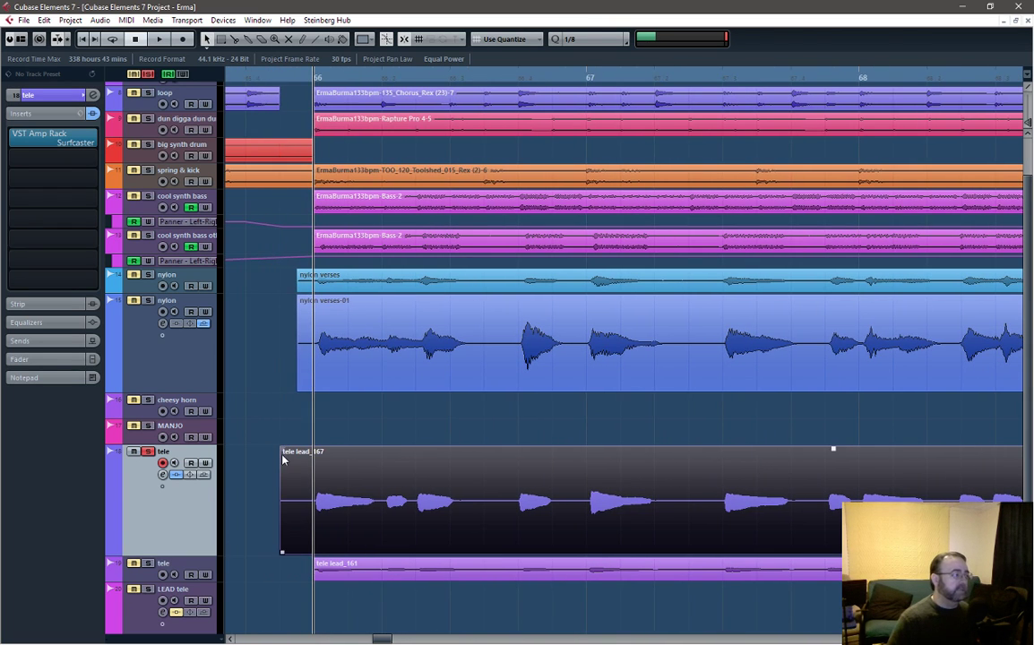
pyautogui.moveTo(283, 451); pyautogui.dragTo(306, 451)
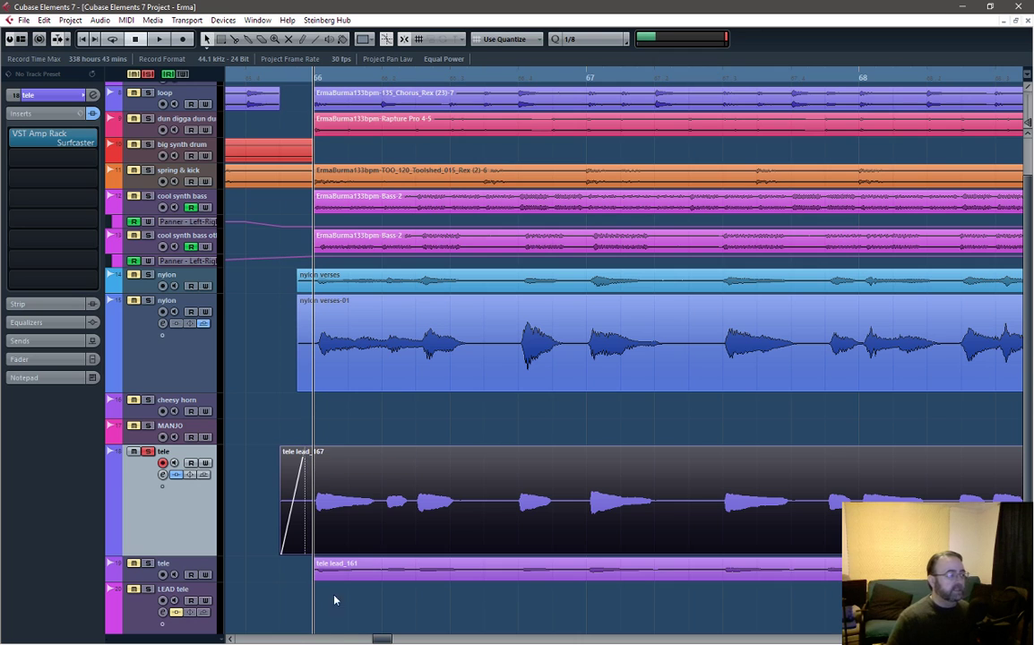
# Add very short fade-ins to the start of tele lead_168 before bar 70 and of tele lead_138 at bar 74
pyautogui.moveTo(376, 640); pyautogui.dragTo(381, 639)
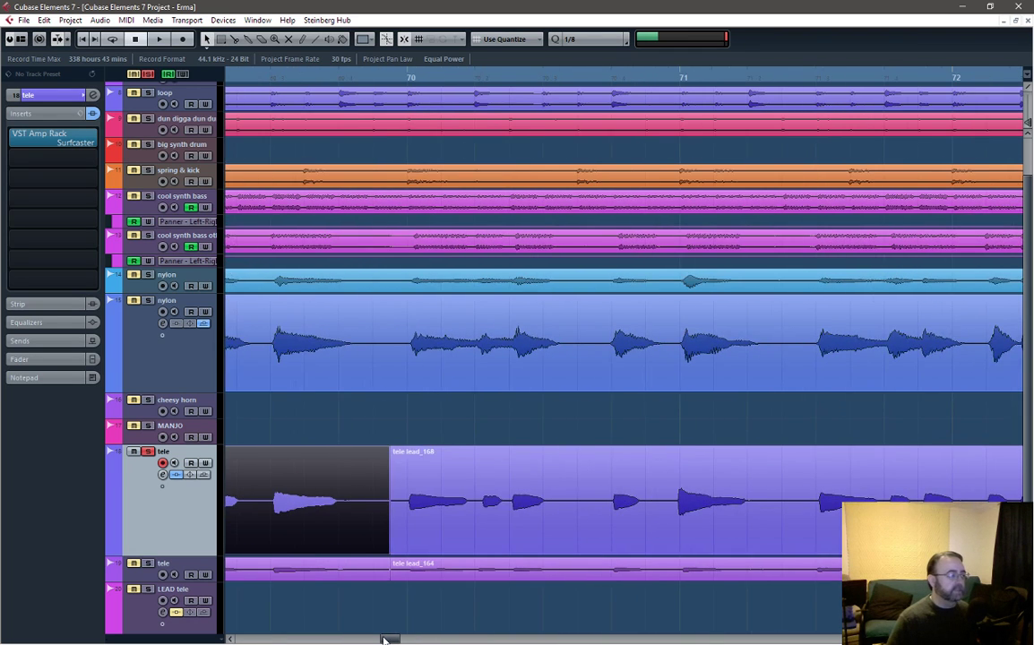
pyautogui.moveTo(388, 451)
pyautogui.mouseDown()
pyautogui.moveTo(363, 451)
pyautogui.moveTo(400, 451)
pyautogui.mouseUp()
pyautogui.moveTo(399, 640); pyautogui.dragTo(405, 640)
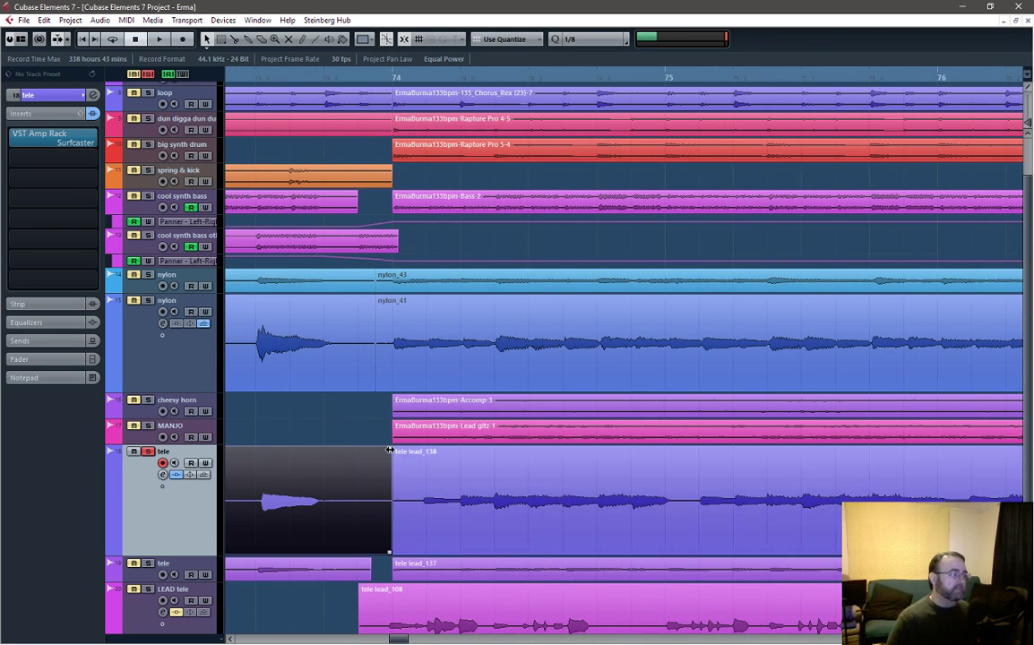
pyautogui.moveTo(388, 450)
pyautogui.mouseDown()
pyautogui.moveTo(375, 450)
pyautogui.moveTo(401, 451)
pyautogui.mouseUp()
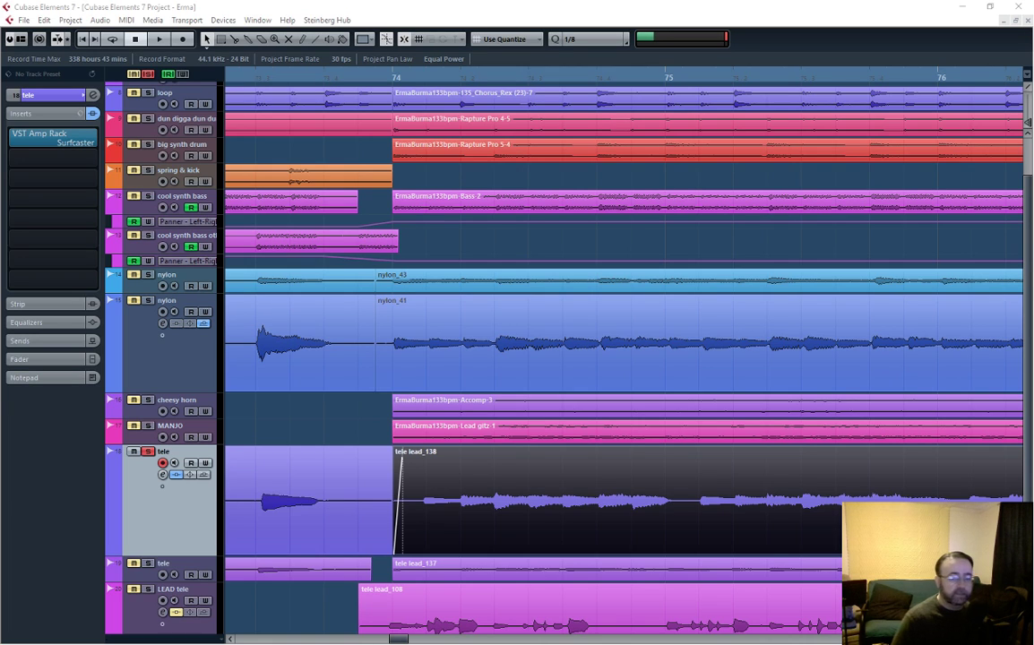
# Play the soloed tele track twice from bar 66 to check the start of tele lead_167, and select that clip
pyautogui.click(760, 17)
pyautogui.press('space')
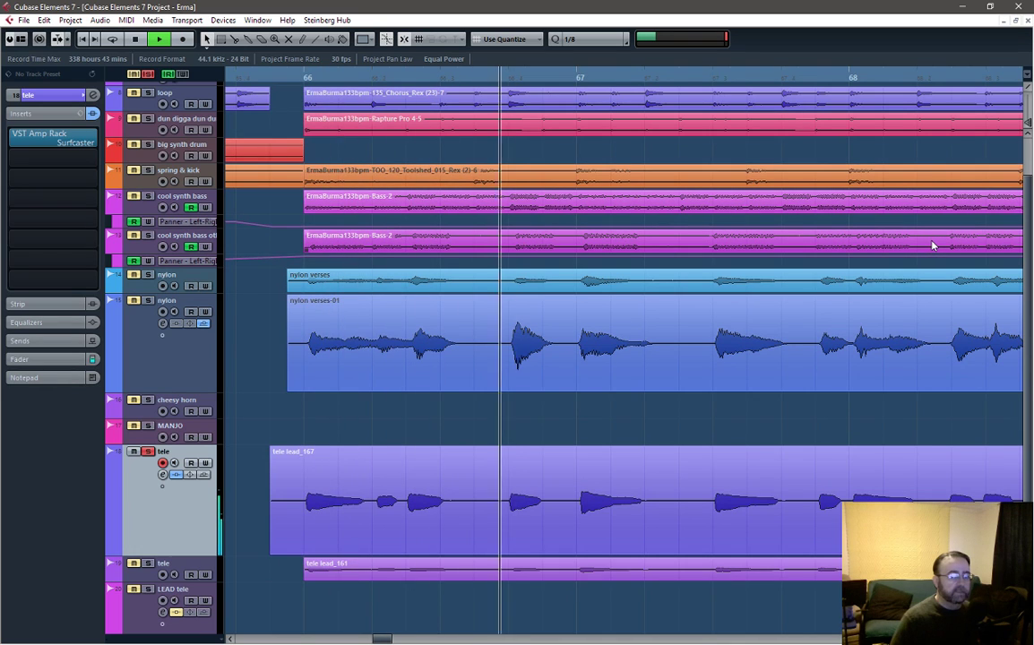
pyautogui.press('space')
pyautogui.press('space')
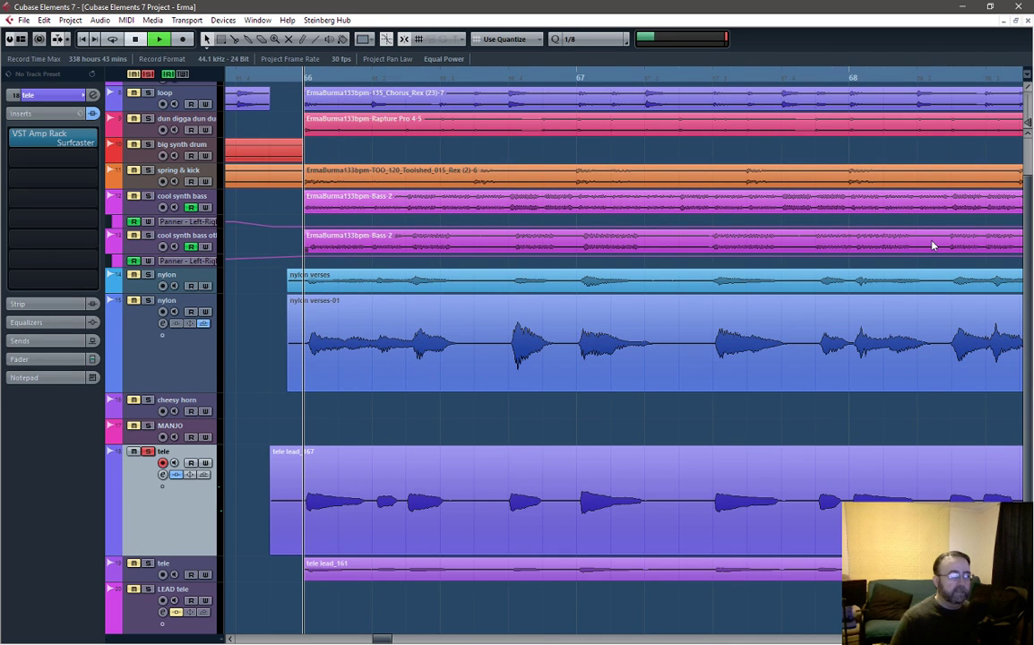
pyautogui.press('space')
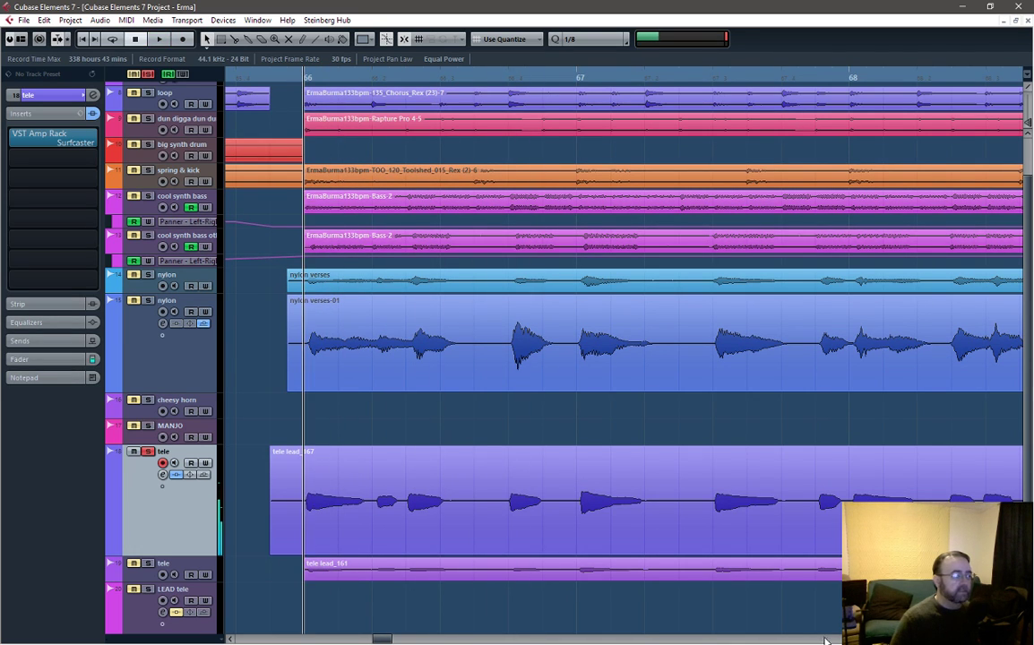
pyautogui.click(497, 515)
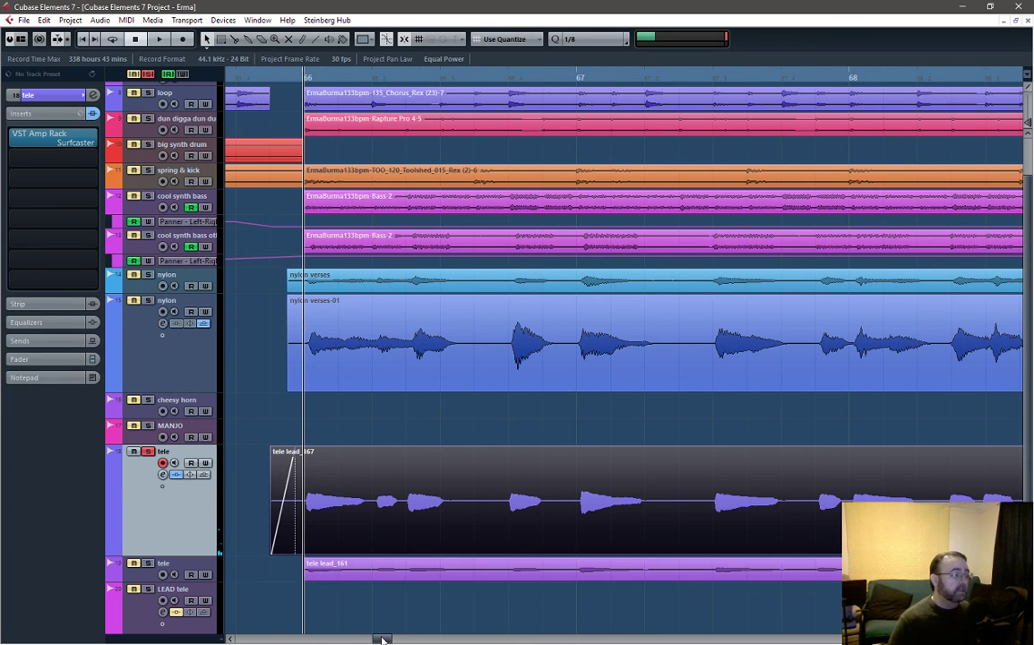
# Add a very short fade-in to the start of the tele lead_148 clip just before bar 82
pyautogui.moveTo(381, 639); pyautogui.dragTo(398, 639)
pyautogui.click(426, 476)
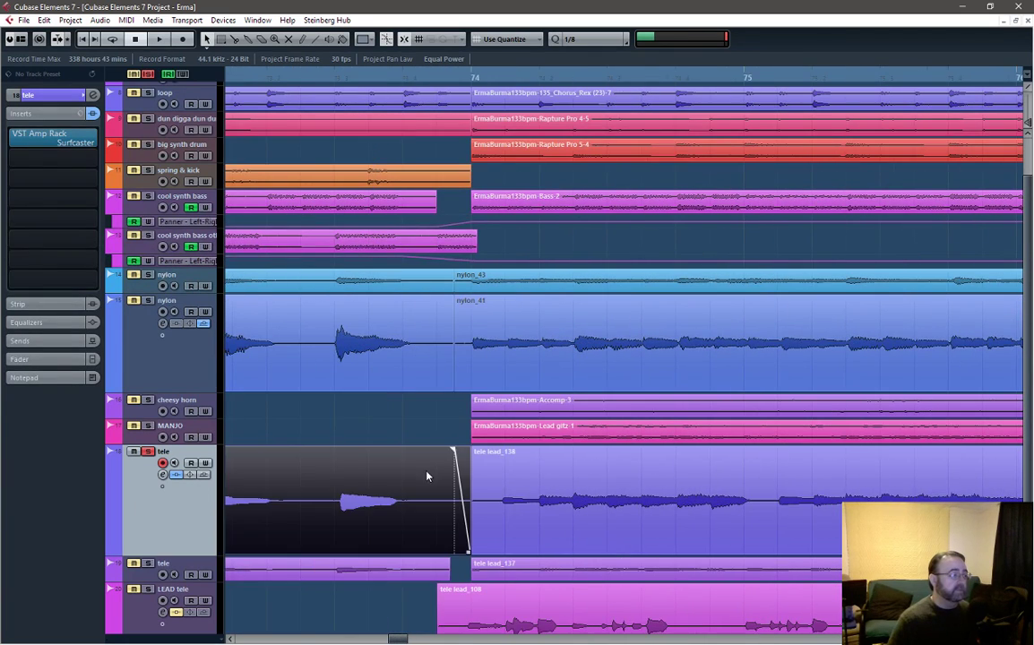
pyautogui.click(591, 487)
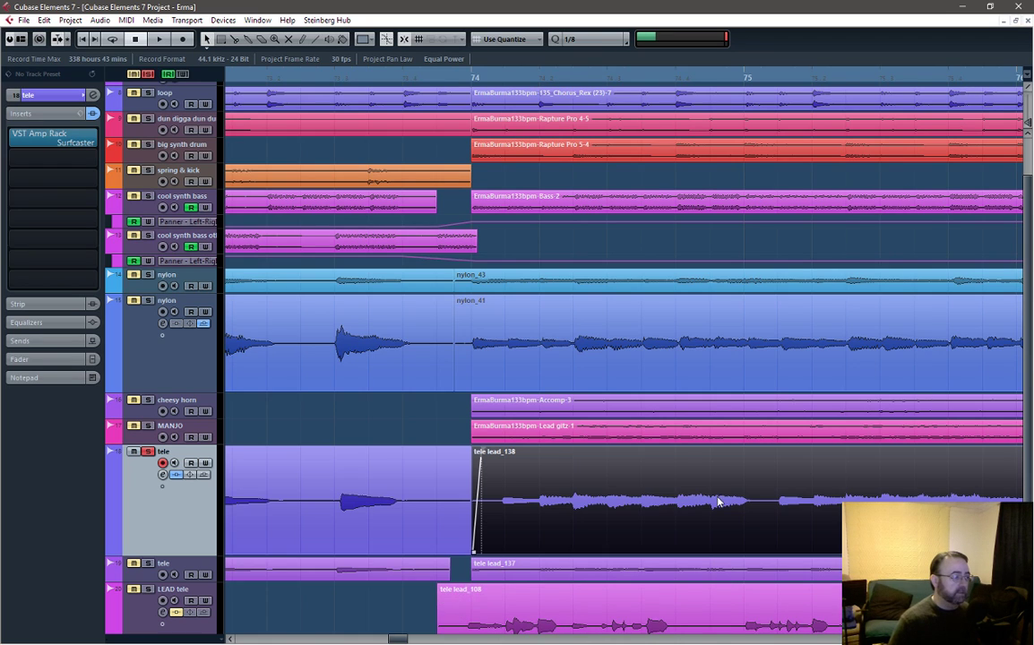
pyautogui.hscroll(-5, 650, 455)
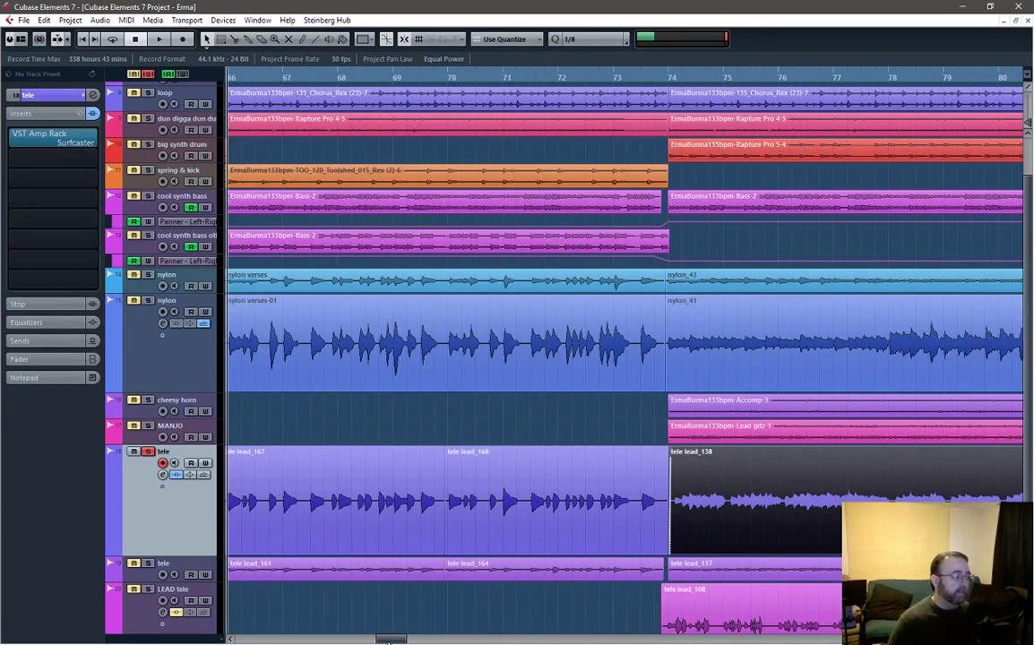
pyautogui.moveTo(388, 642); pyautogui.dragTo(411, 641)
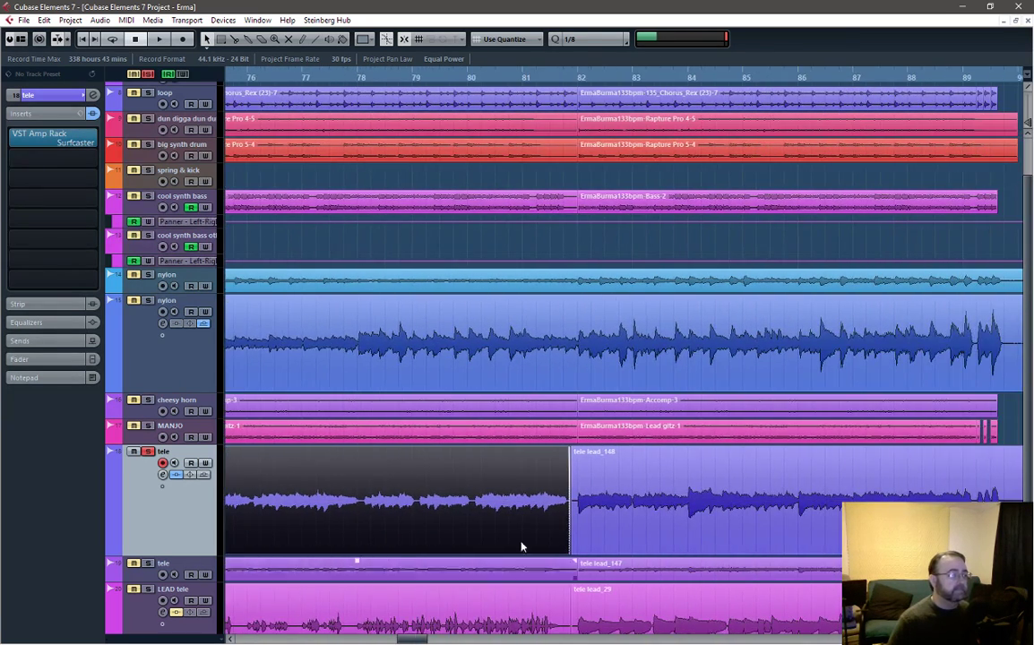
pyautogui.moveTo(574, 446); pyautogui.dragTo(578, 447)
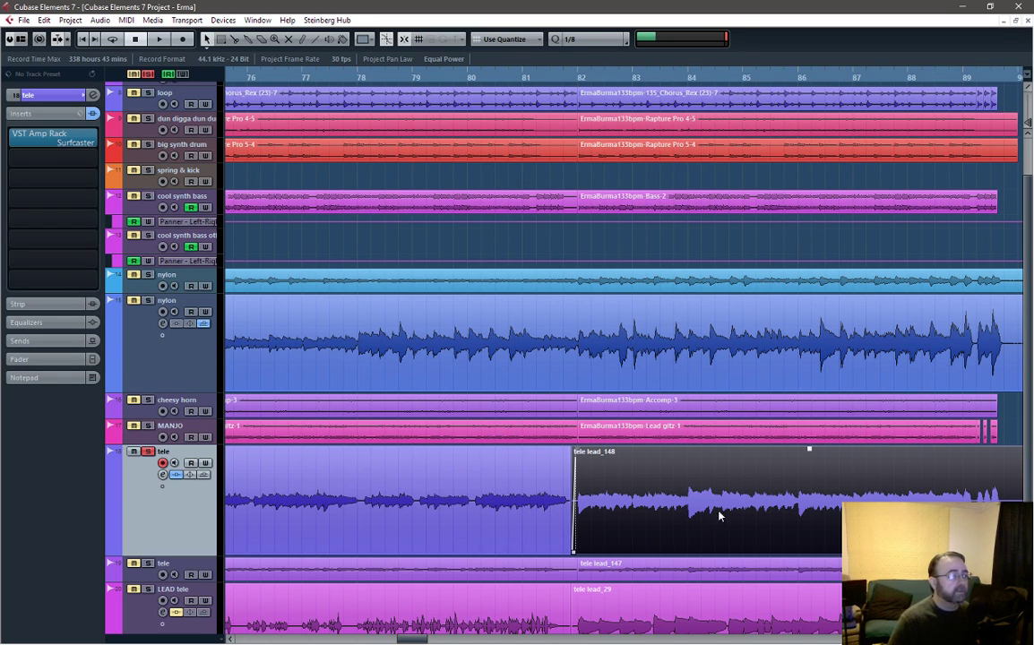
# Trim the end of tele lead_148 to a quarter note before bar 90 and add a short fade-out
pyautogui.moveTo(414, 639); pyautogui.dragTo(434, 641)
pyautogui.moveTo(557, 552); pyautogui.dragTo(527, 554)
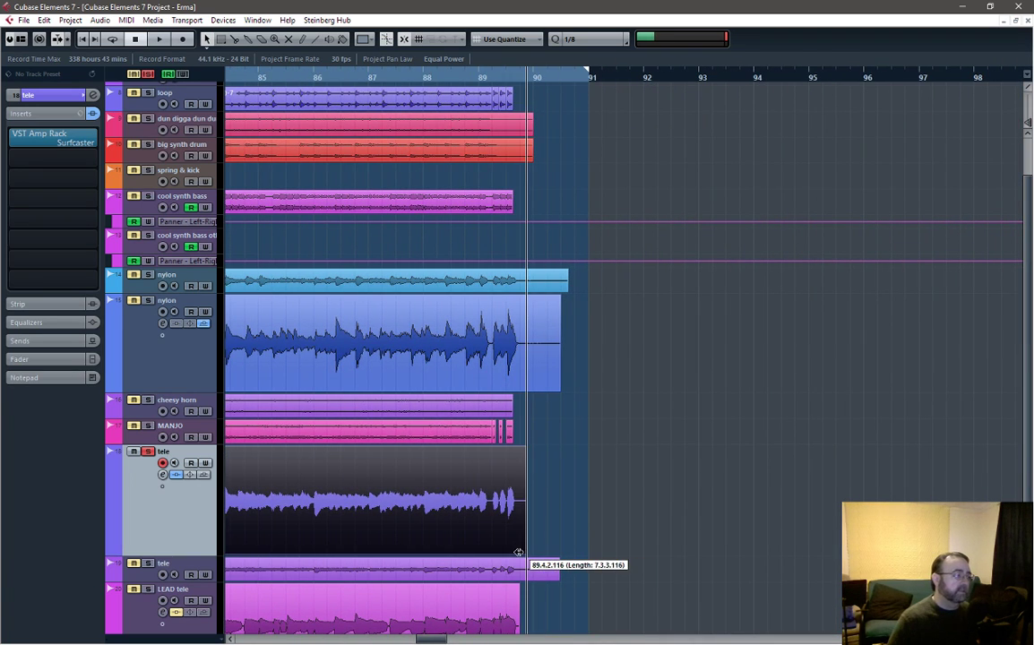
pyautogui.scroll(2, 481, 511)
pyautogui.scroll(2, 481, 510)
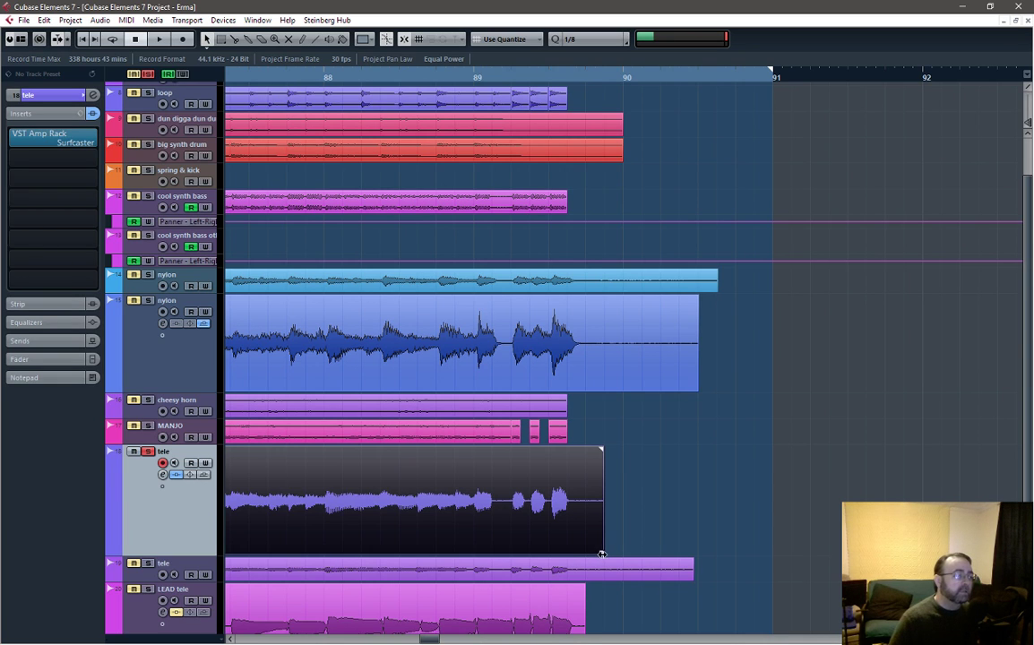
pyautogui.moveTo(603, 555); pyautogui.dragTo(584, 559)
pyautogui.moveTo(582, 452); pyautogui.dragTo(573, 454)
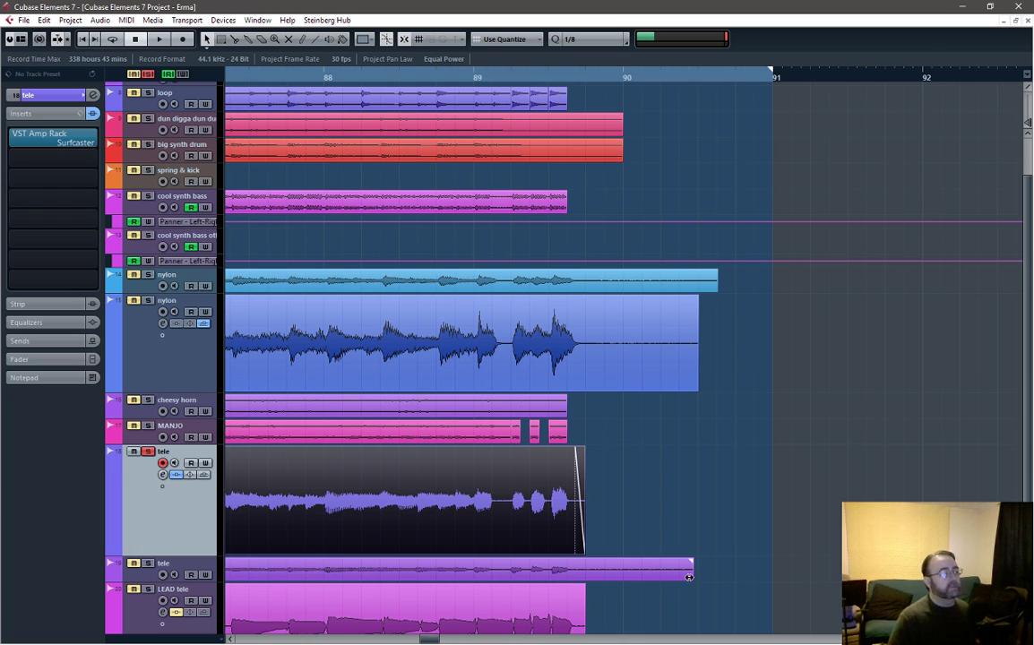
# Trim the end of tele lead_147 to a quarter note before bar 90 with a short fade-out, and make its track the enlarged tele track
pyautogui.moveTo(689, 577); pyautogui.dragTo(577, 563)
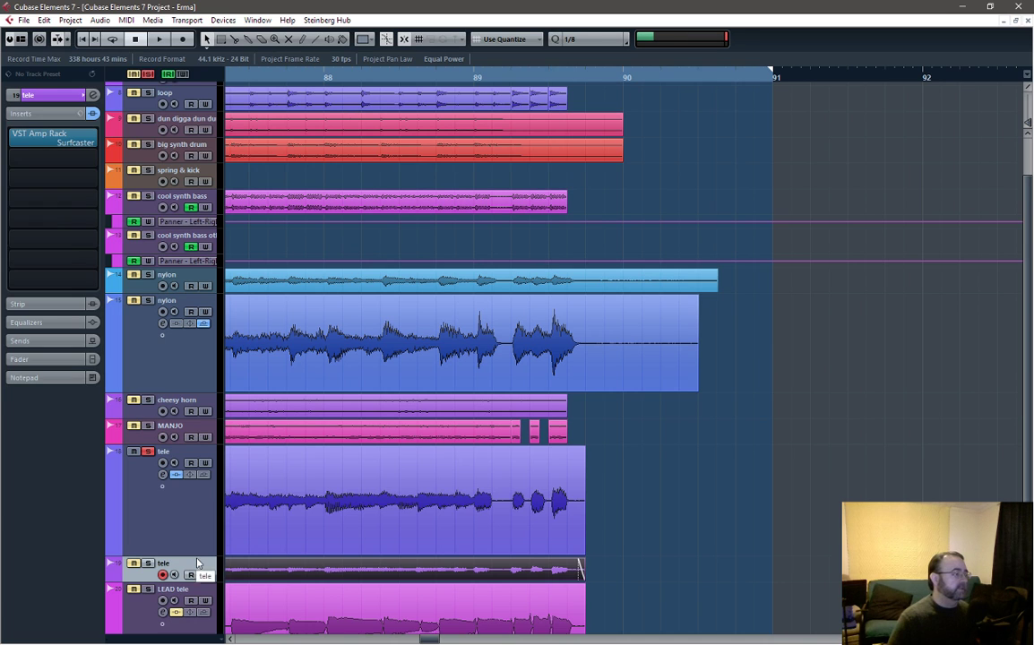
pyautogui.moveTo(197, 555); pyautogui.dragTo(203, 469)
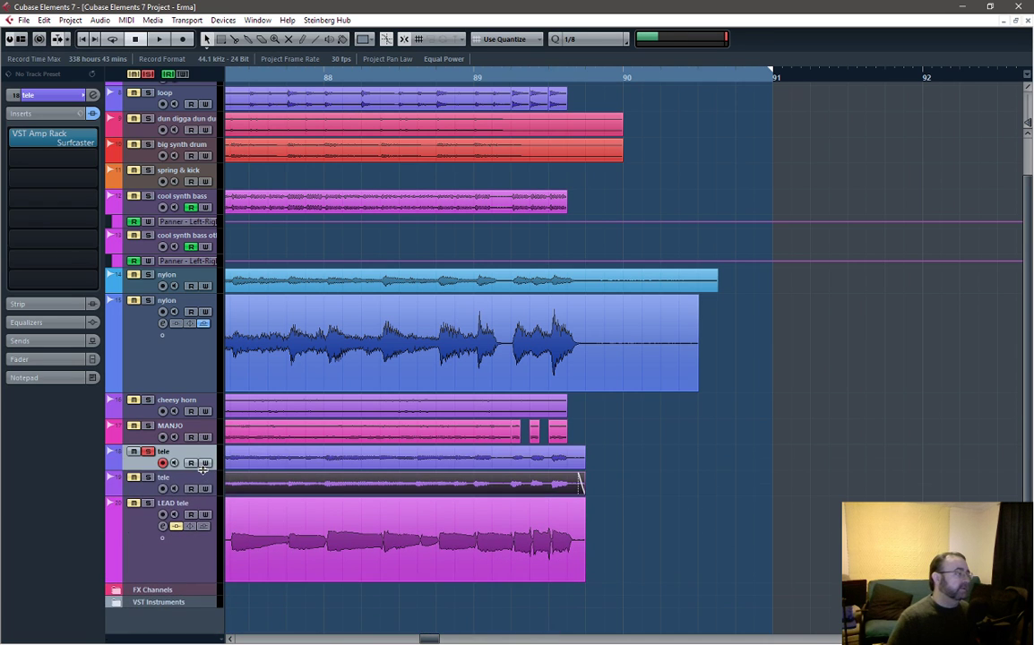
pyautogui.click(198, 489)
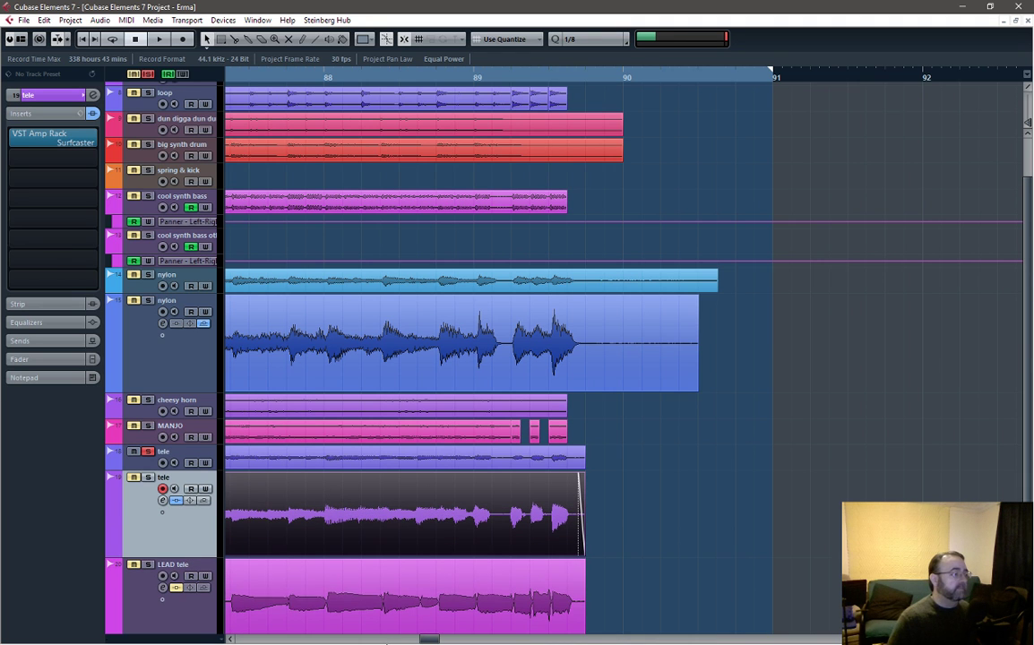
# Extend the start of tele lead_164 on the second tele track to an eighth note before bar 22 and add a fade-in
pyautogui.moveTo(431, 640); pyautogui.dragTo(291, 640)
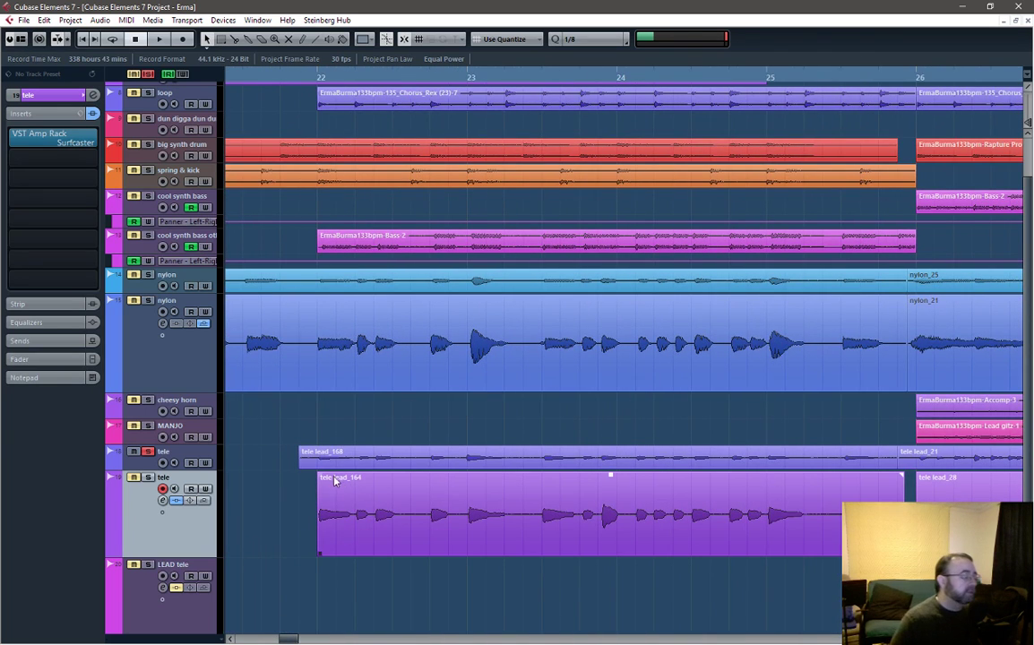
pyautogui.scroll(4, 334, 509)
pyautogui.scroll(2, 334, 509)
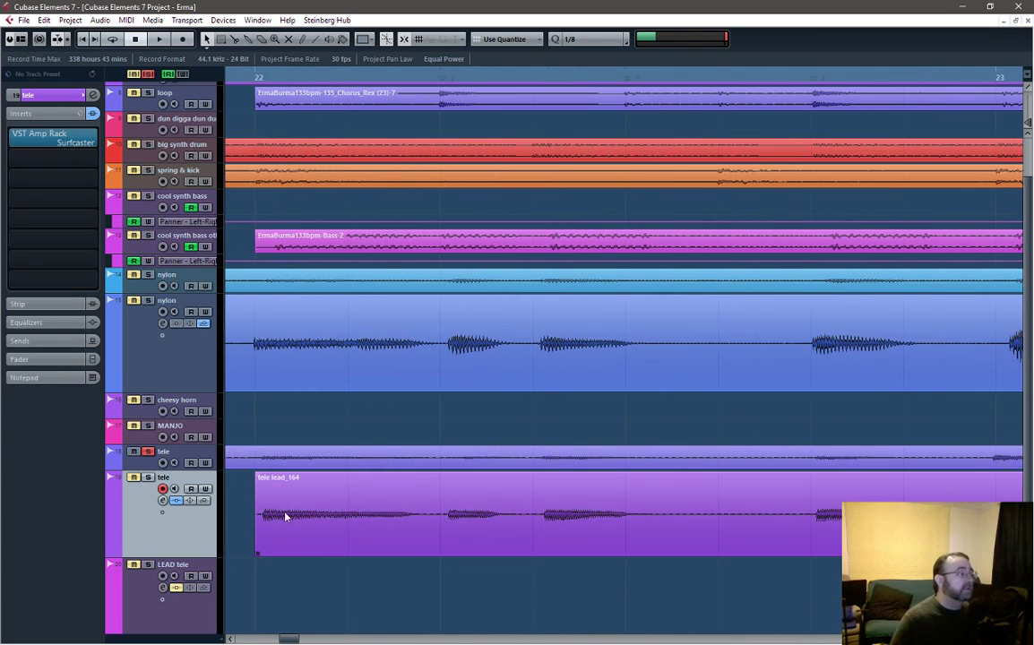
pyautogui.moveTo(258, 555); pyautogui.dragTo(245, 552)
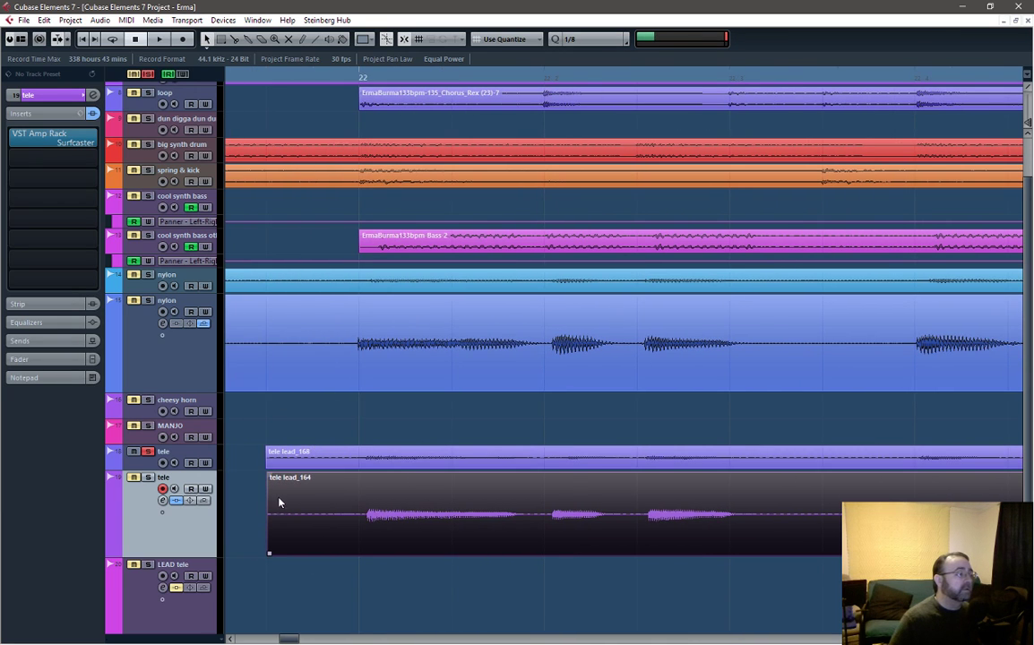
pyautogui.moveTo(270, 476); pyautogui.dragTo(342, 475)
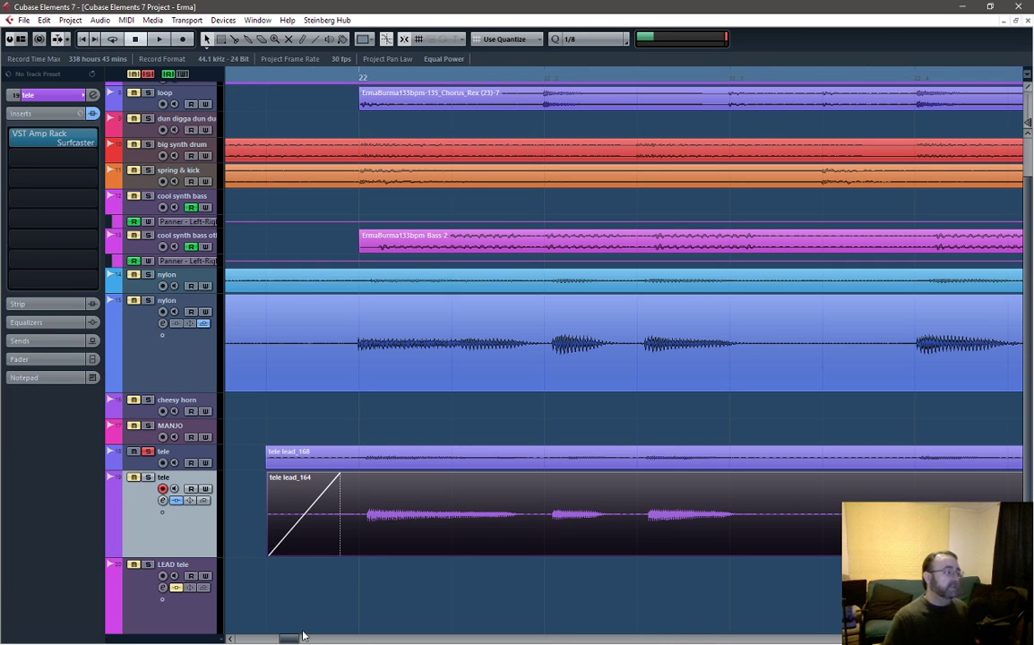
# Add a short fade-out to the end of the tele lead_164 clip before bar 26
pyautogui.hscroll(-4, 557, 522)
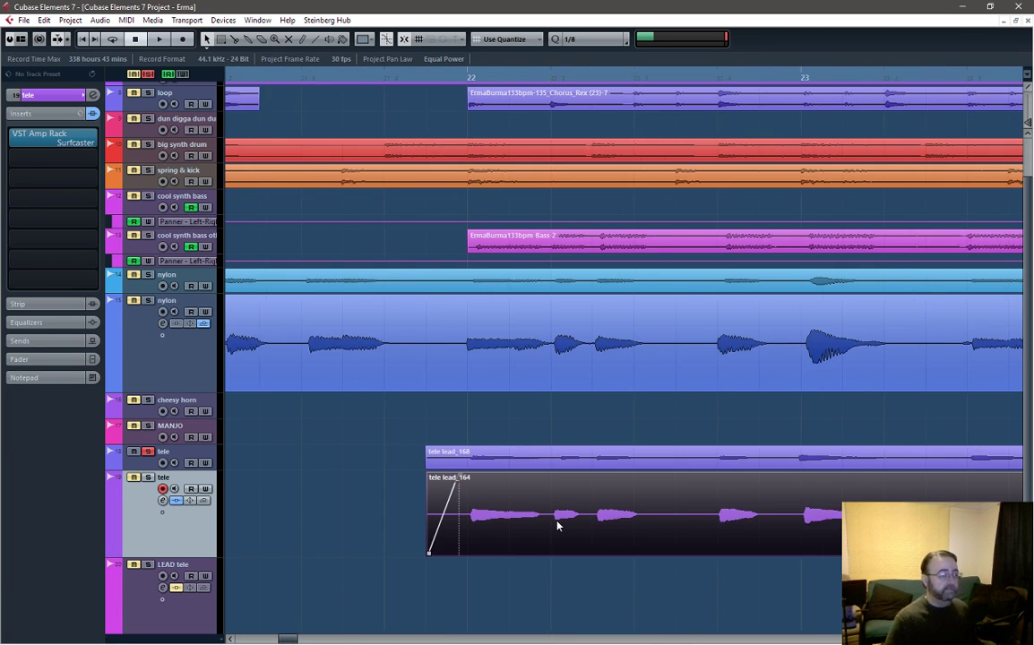
pyautogui.hscroll(8, 296, 640)
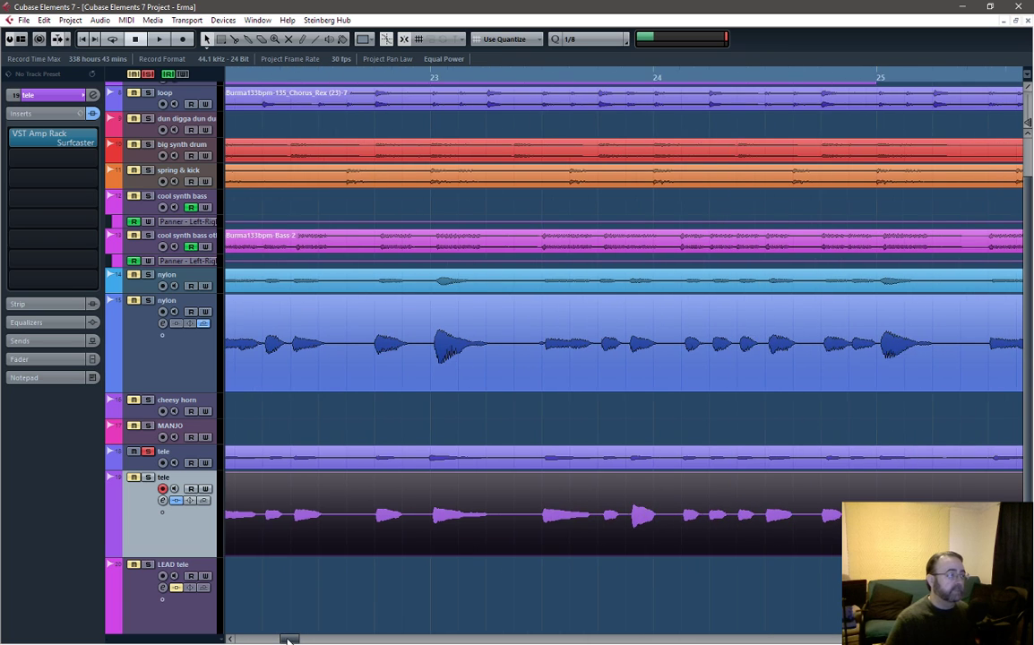
pyautogui.hscroll(12, 287, 640)
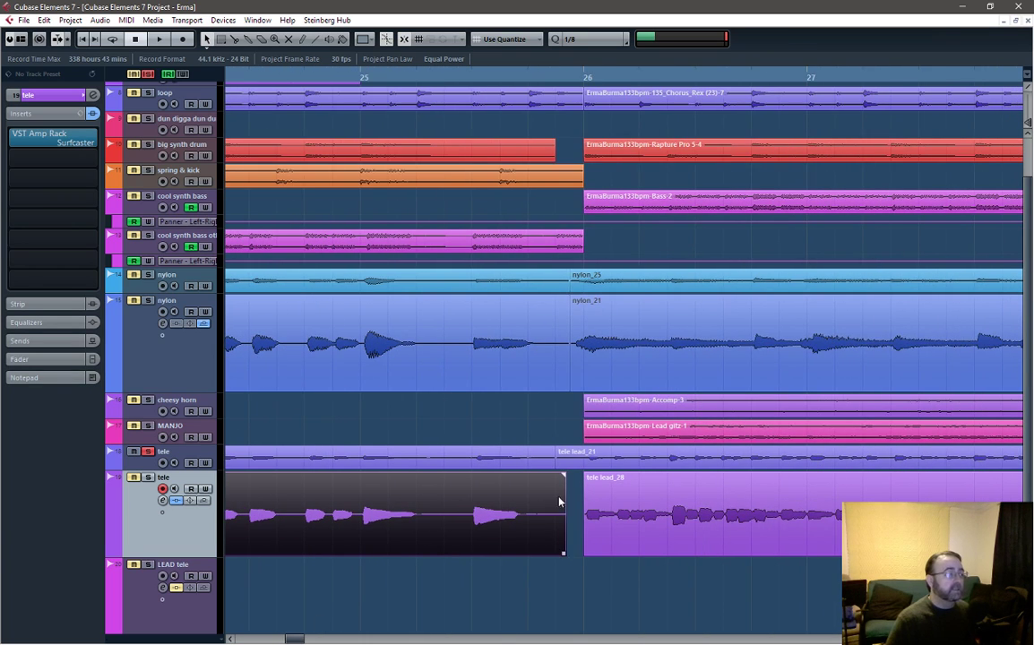
pyautogui.moveTo(565, 477); pyautogui.dragTo(538, 475)
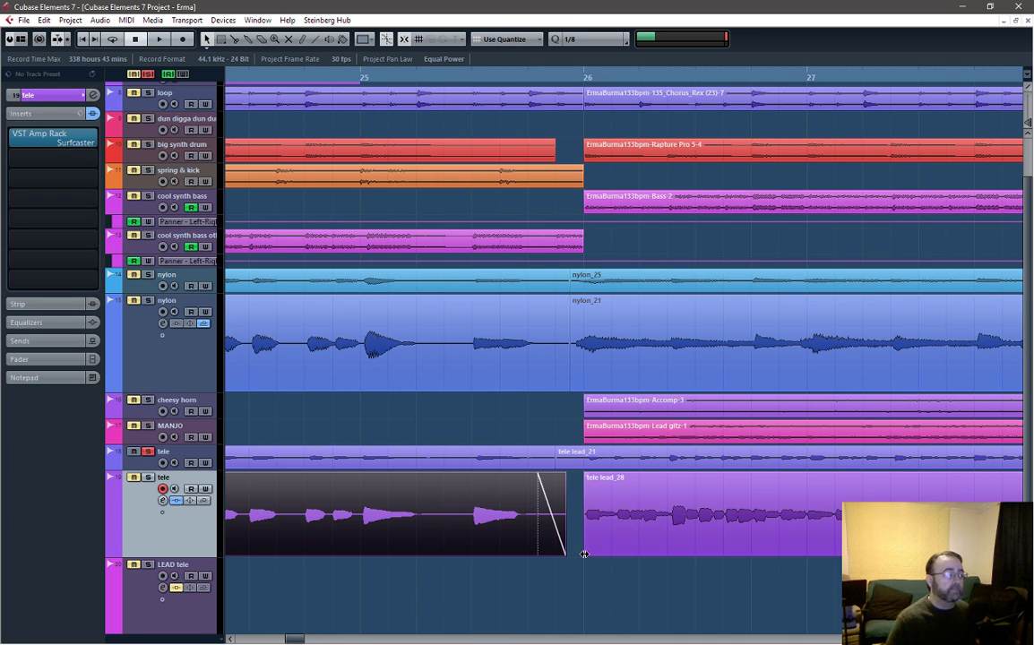
# Extend the start of tele lead_28 to an eighth note before bar 26 and add a short fade-in
pyautogui.moveTo(583, 554); pyautogui.dragTo(555, 556)
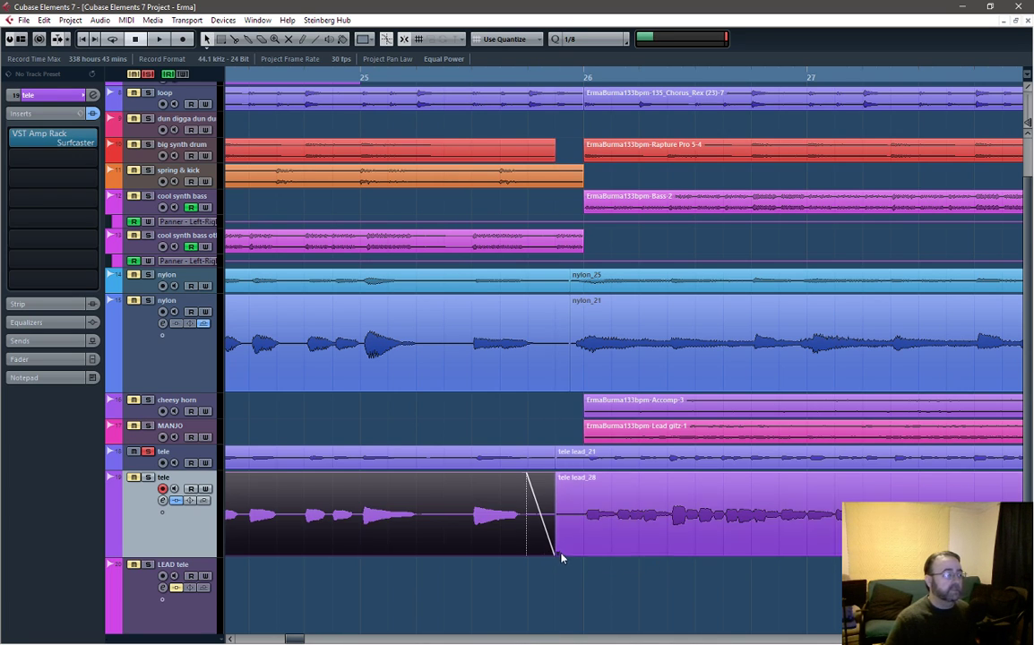
pyautogui.moveTo(556, 488); pyautogui.dragTo(571, 482)
pyautogui.click(562, 480)
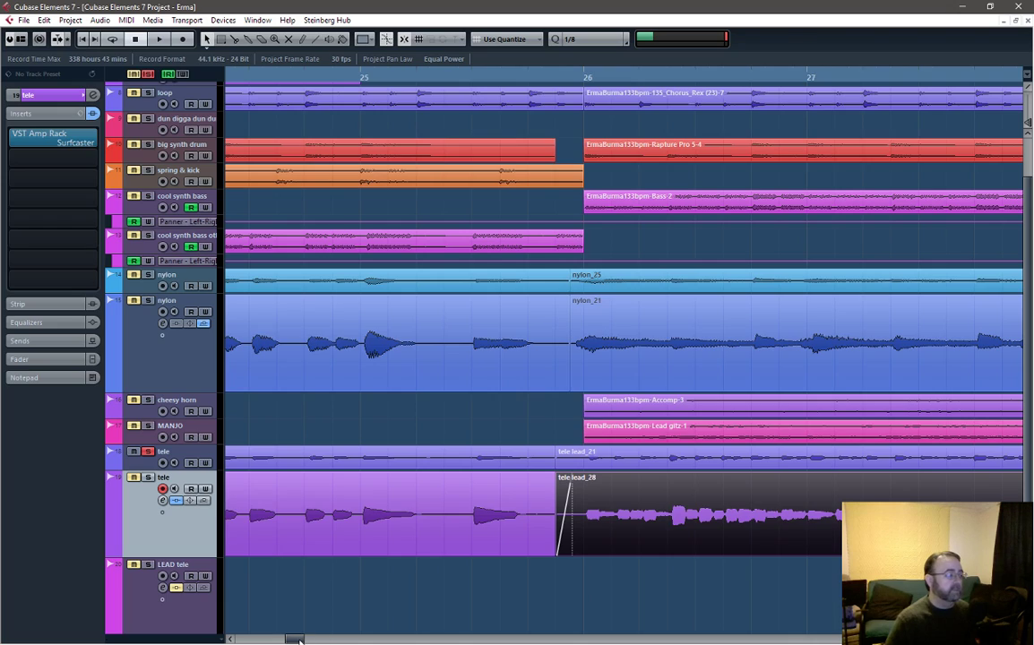
# Extend the starts of tele lead_161 and tele lead_164 to an eighth note before bars 34 and 38, each with a short fade-in
pyautogui.moveTo(298, 639)
pyautogui.mouseDown()
pyautogui.moveTo(341, 640)
pyautogui.moveTo(317, 639)
pyautogui.mouseUp()
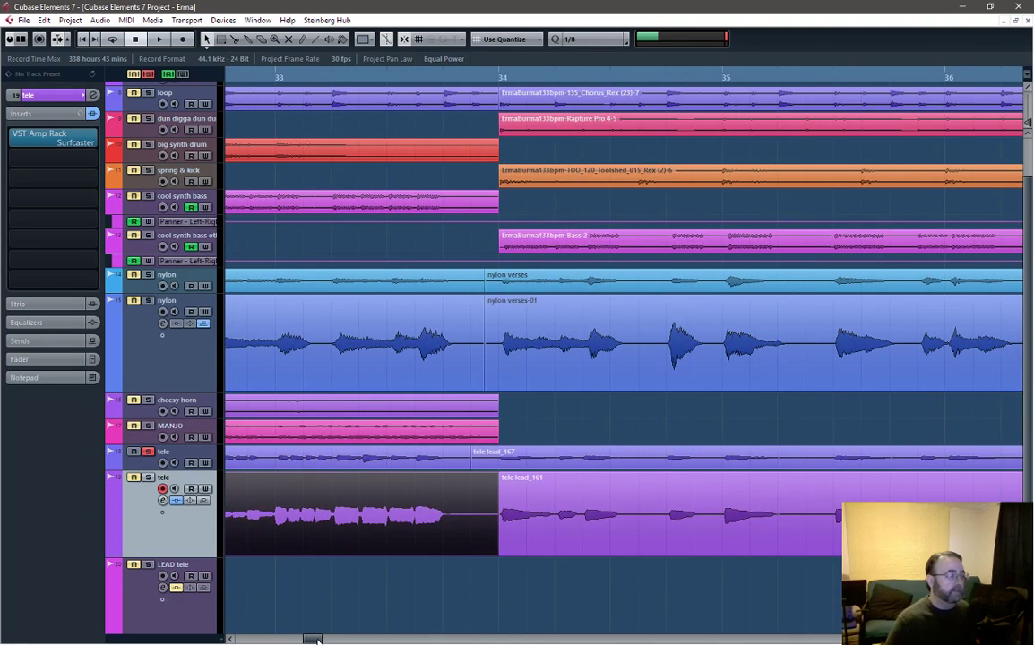
pyautogui.moveTo(498, 551); pyautogui.dragTo(488, 478)
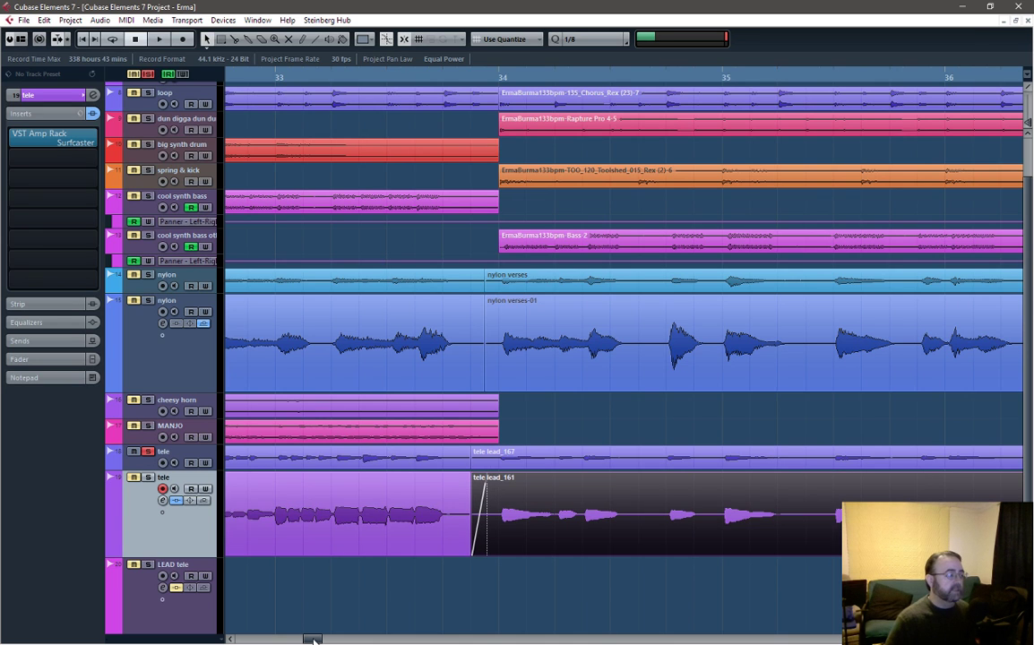
pyautogui.moveTo(313, 641); pyautogui.dragTo(325, 641)
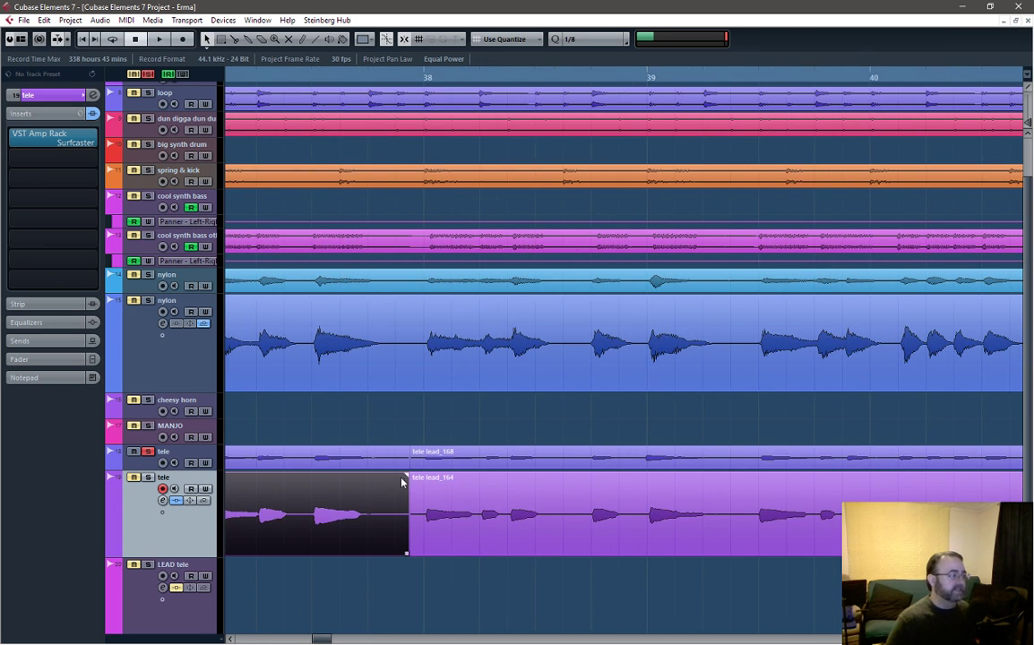
pyautogui.moveTo(401, 482)
pyautogui.mouseDown()
pyautogui.moveTo(380, 477)
pyautogui.moveTo(405, 479)
pyautogui.mouseUp()
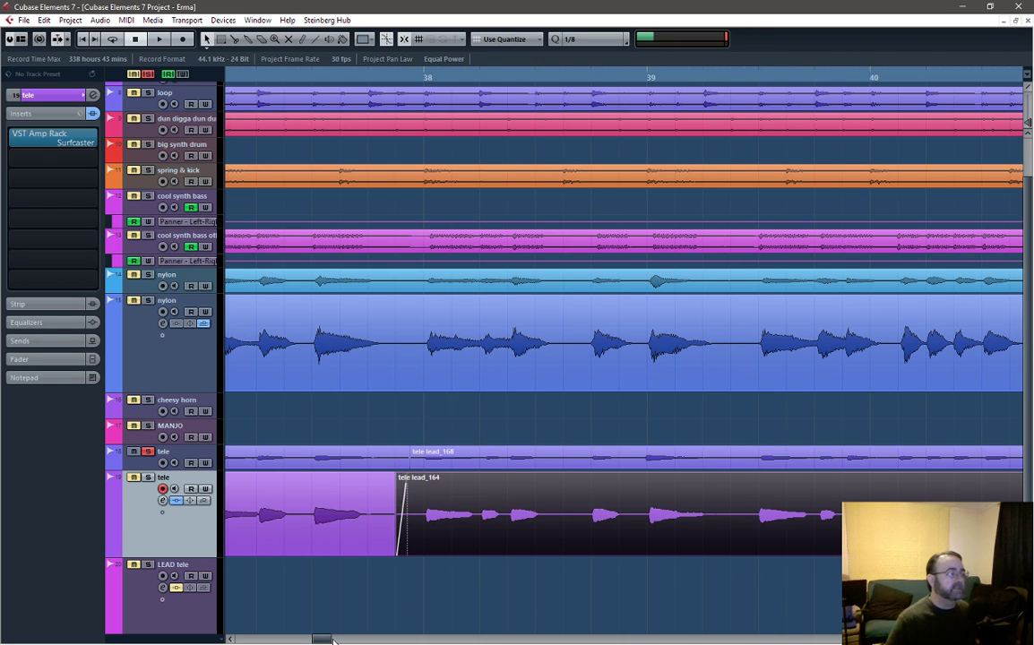
# Trim the end of tele lead_164 to an eighth note before bar 42, add a short fade-out, and place the playhead at that end
pyautogui.moveTo(332, 640)
pyautogui.mouseDown()
pyautogui.moveTo(343, 639)
pyautogui.moveTo(328, 639)
pyautogui.mouseUp()
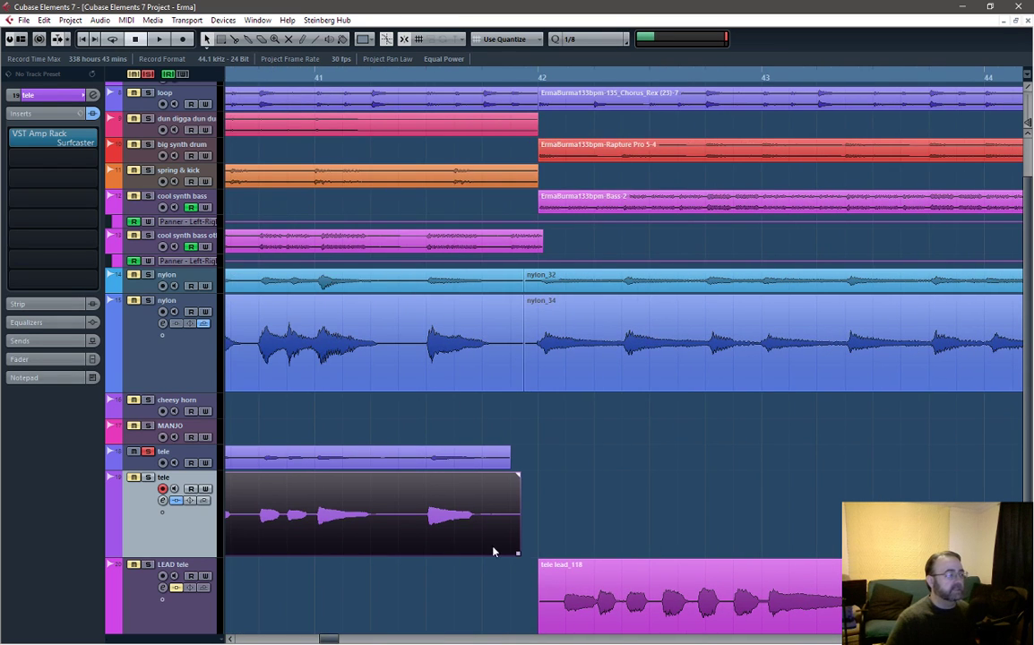
pyautogui.moveTo(519, 552); pyautogui.dragTo(510, 554)
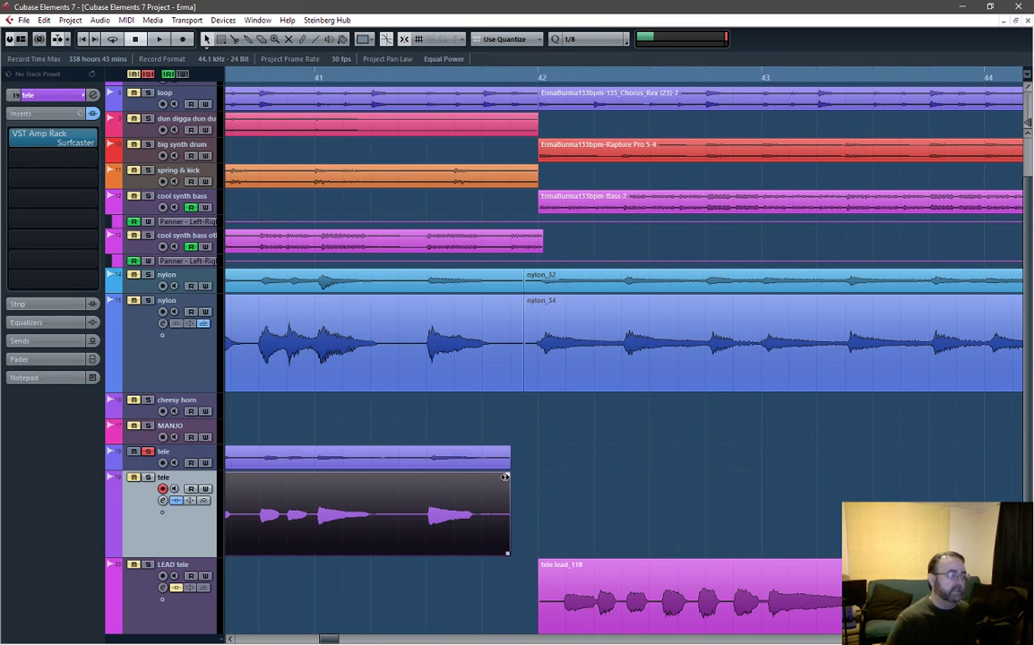
pyautogui.moveTo(506, 477); pyautogui.dragTo(485, 482)
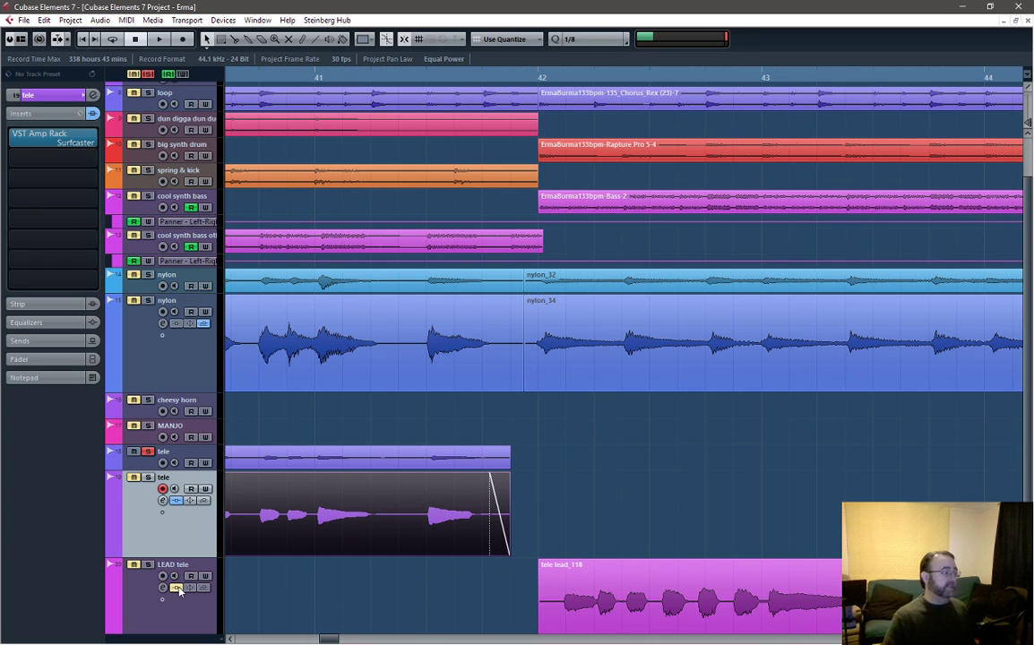
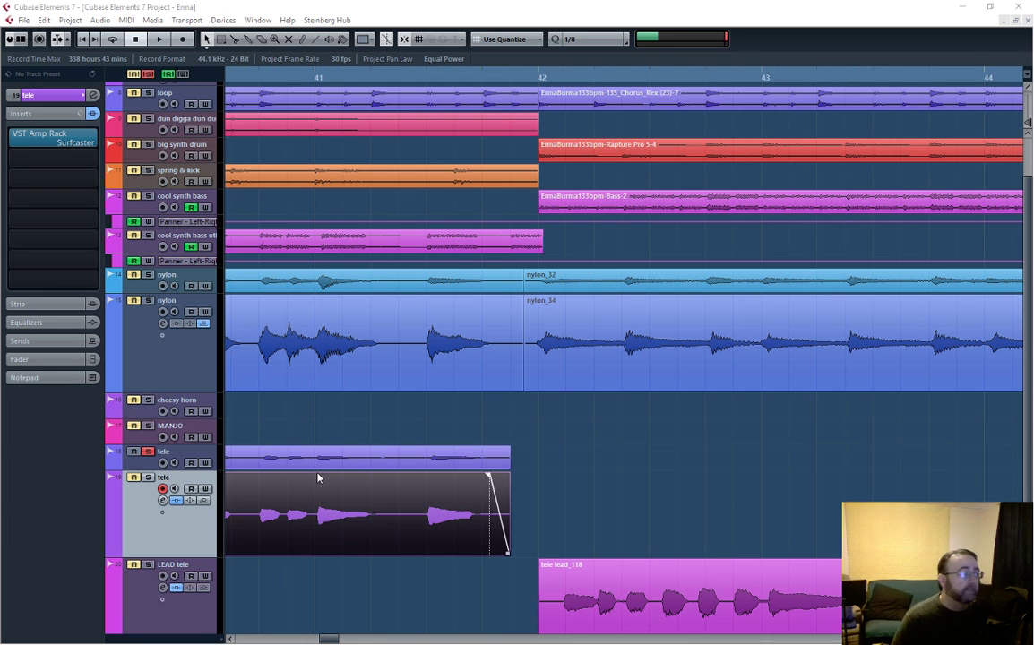
pyautogui.click(512, 79)
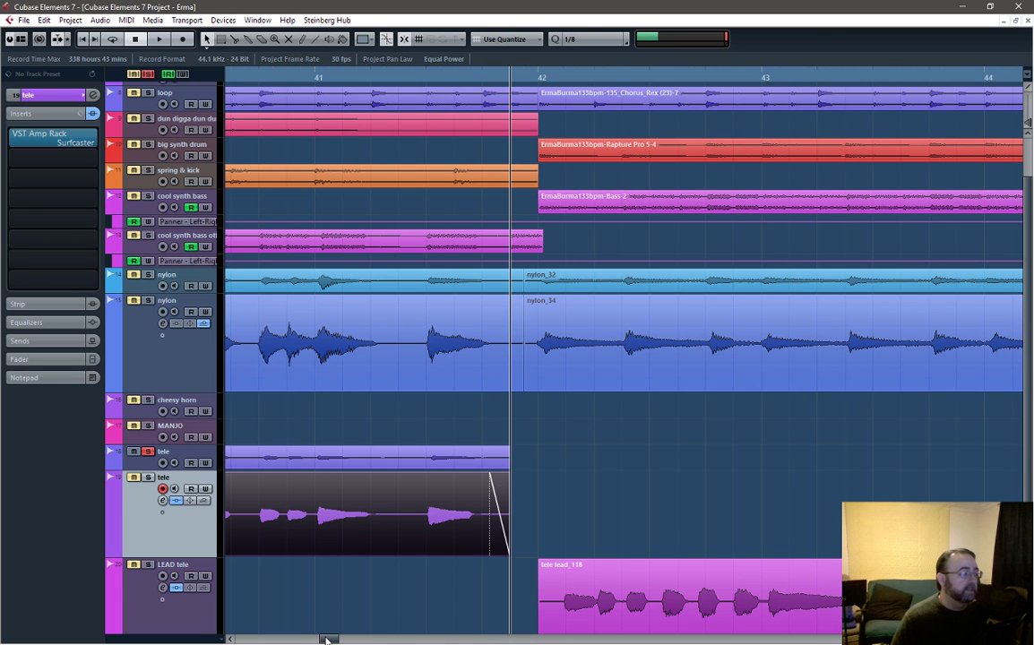
# Add a short fade-in to tele lead_35 before bar 50, and extend tele lead_161's start to an eighth note before bar 66 with a very short fade-in
pyautogui.moveTo(328, 640); pyautogui.dragTo(343, 636)
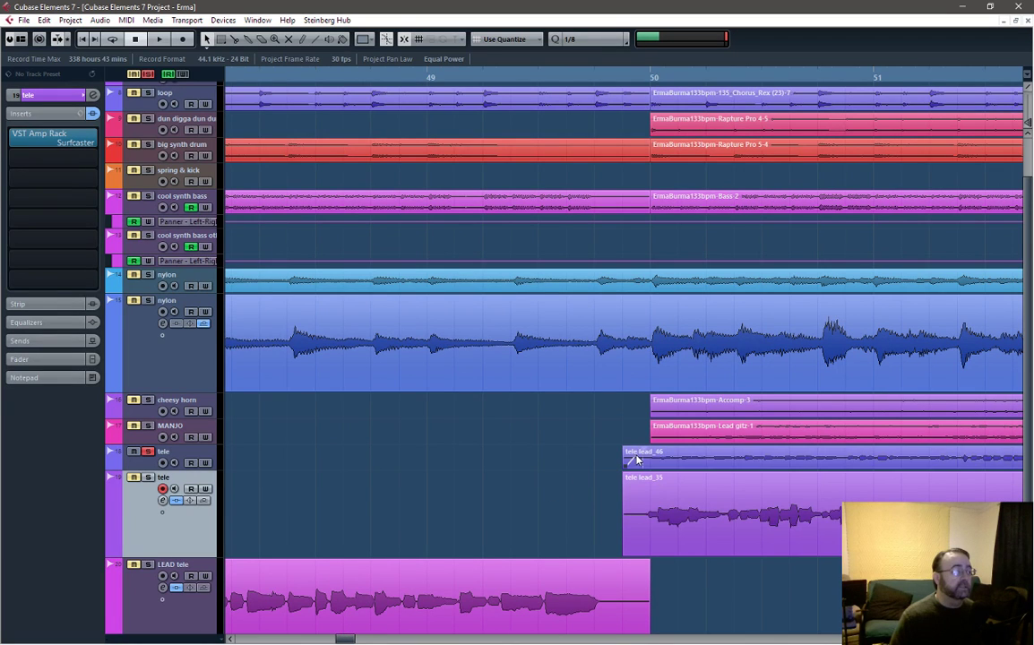
pyautogui.click(657, 548)
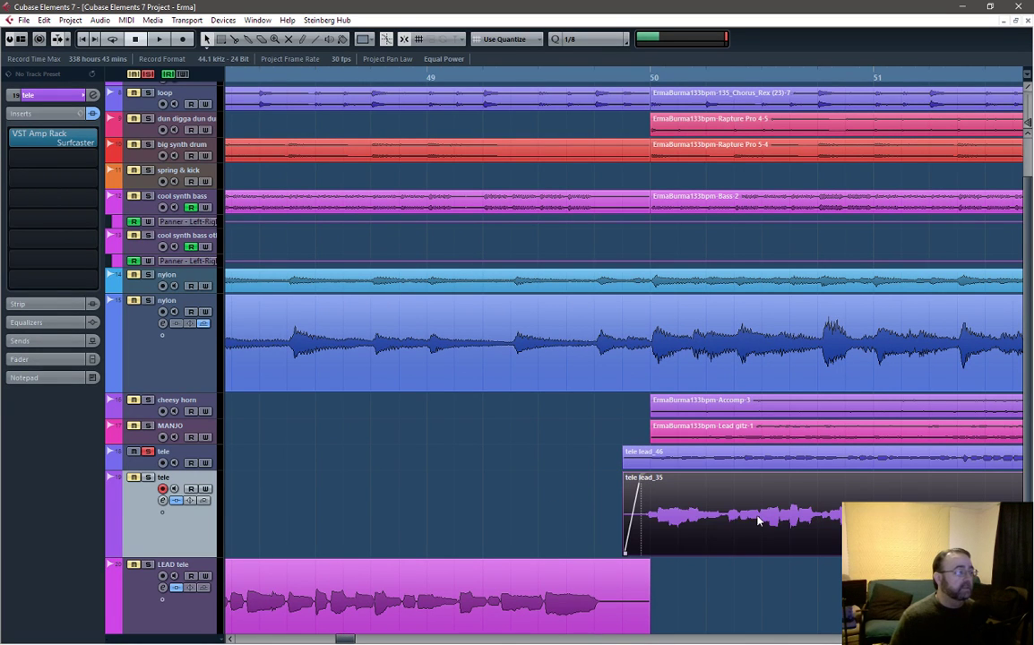
pyautogui.moveTo(348, 639); pyautogui.dragTo(383, 640)
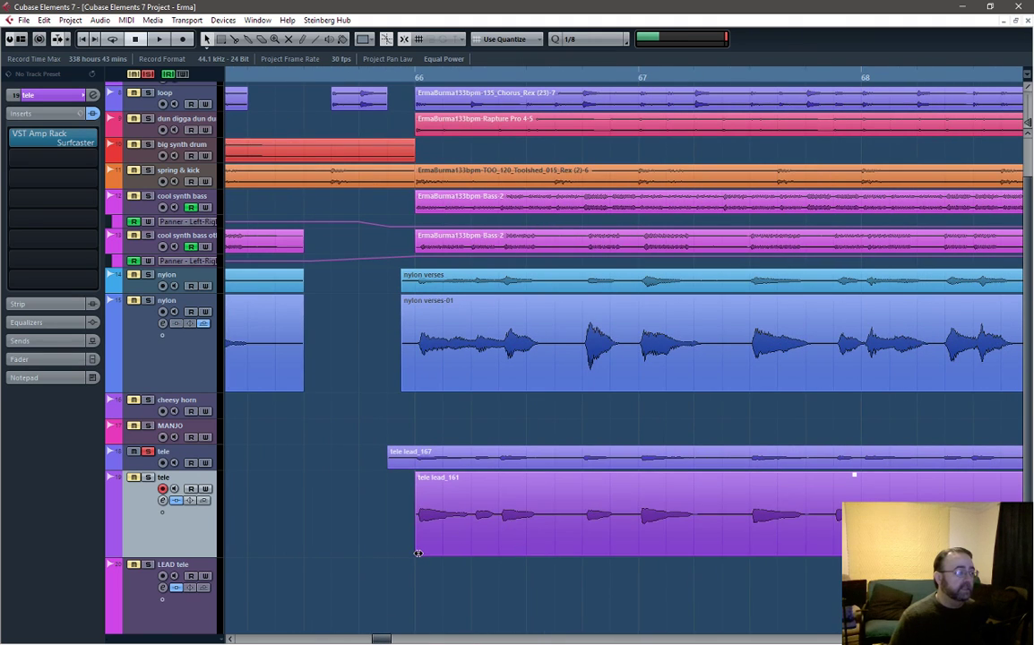
pyautogui.moveTo(417, 553); pyautogui.dragTo(388, 553)
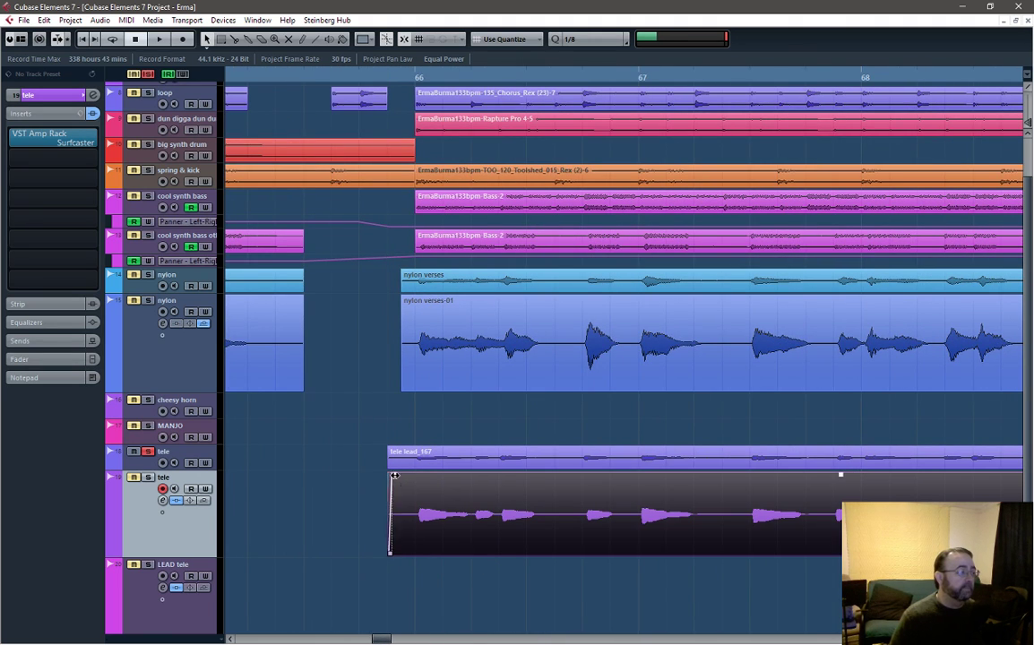
# Set the boundary between tele lead_161 and tele lead_164 just before bar 70 and add a short fade-in to tele lead_164
pyautogui.moveTo(382, 639); pyautogui.dragTo(387, 640)
pyautogui.moveTo(715, 517); pyautogui.dragTo(583, 517)
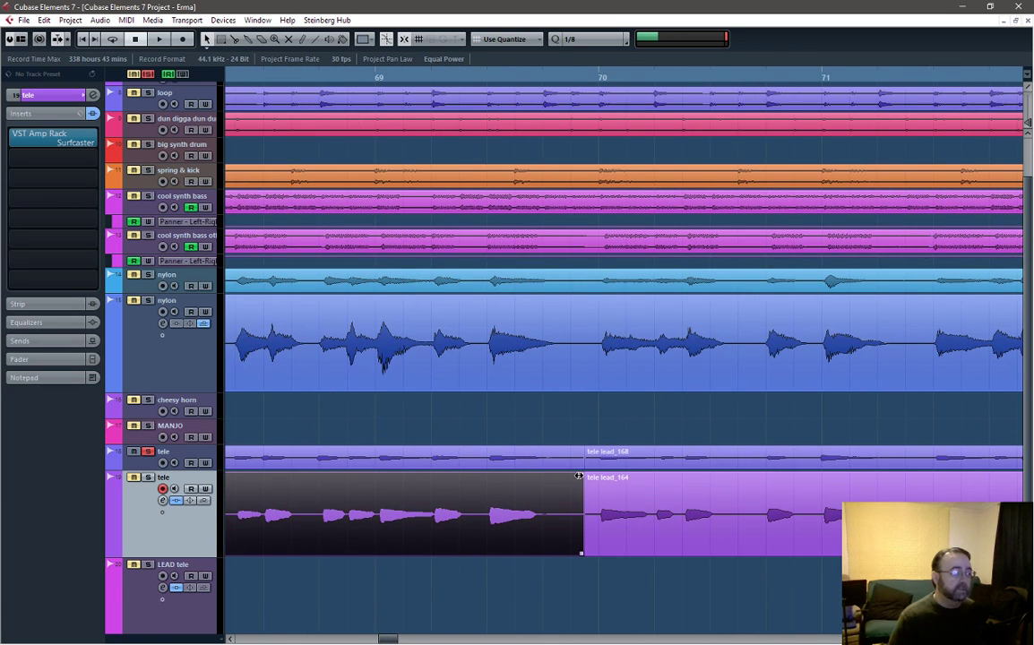
pyautogui.moveTo(579, 476)
pyautogui.mouseDown()
pyautogui.moveTo(560, 477)
pyautogui.moveTo(591, 474)
pyautogui.mouseUp()
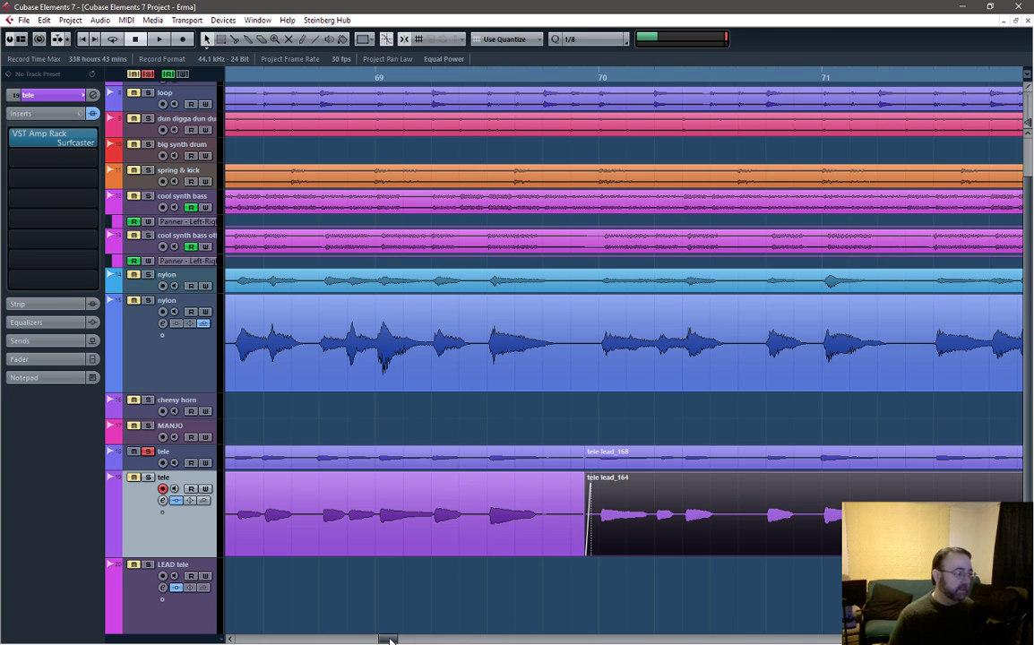
# Extend tele lead_137's start to an eighth note before bar 74 and add a short fade-out to the end of tele lead_164
pyautogui.moveTo(389, 639); pyautogui.dragTo(400, 640)
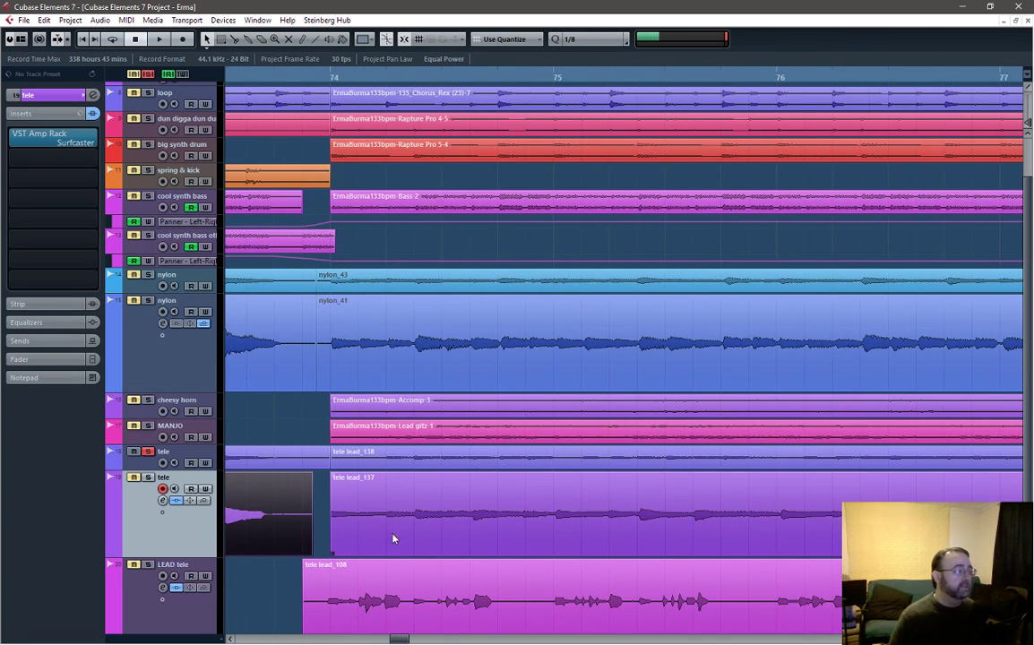
pyautogui.moveTo(333, 551); pyautogui.dragTo(303, 555)
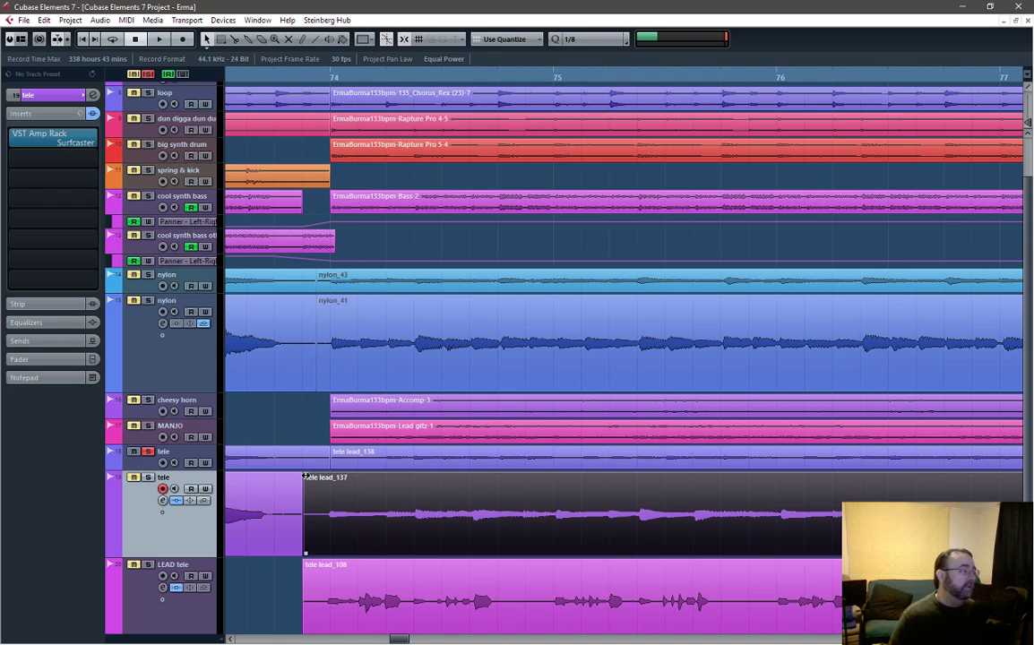
pyautogui.moveTo(304, 475)
pyautogui.mouseDown()
pyautogui.moveTo(318, 478)
pyautogui.moveTo(286, 477)
pyautogui.mouseUp()
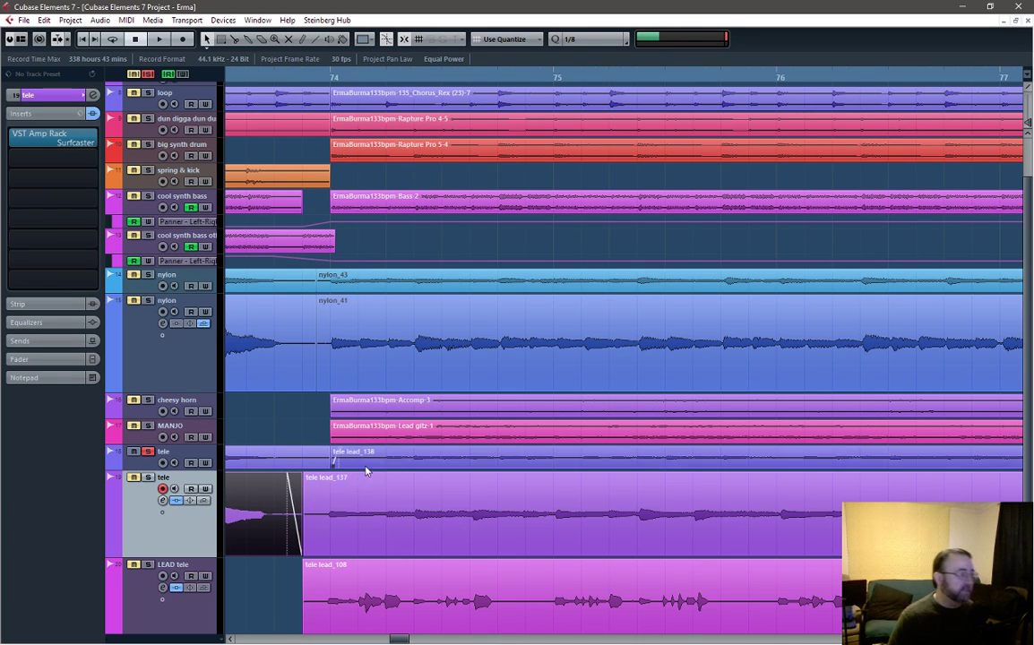
# Solo the second tele track in place of the first tele track
pyautogui.moveTo(403, 639); pyautogui.dragTo(417, 639)
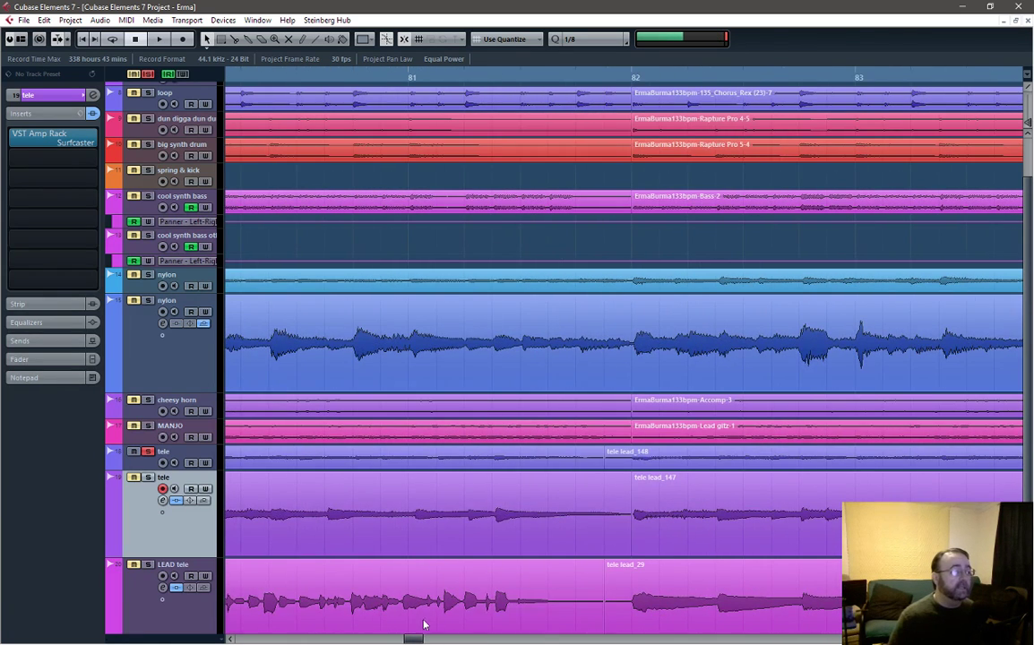
pyautogui.click(568, 520)
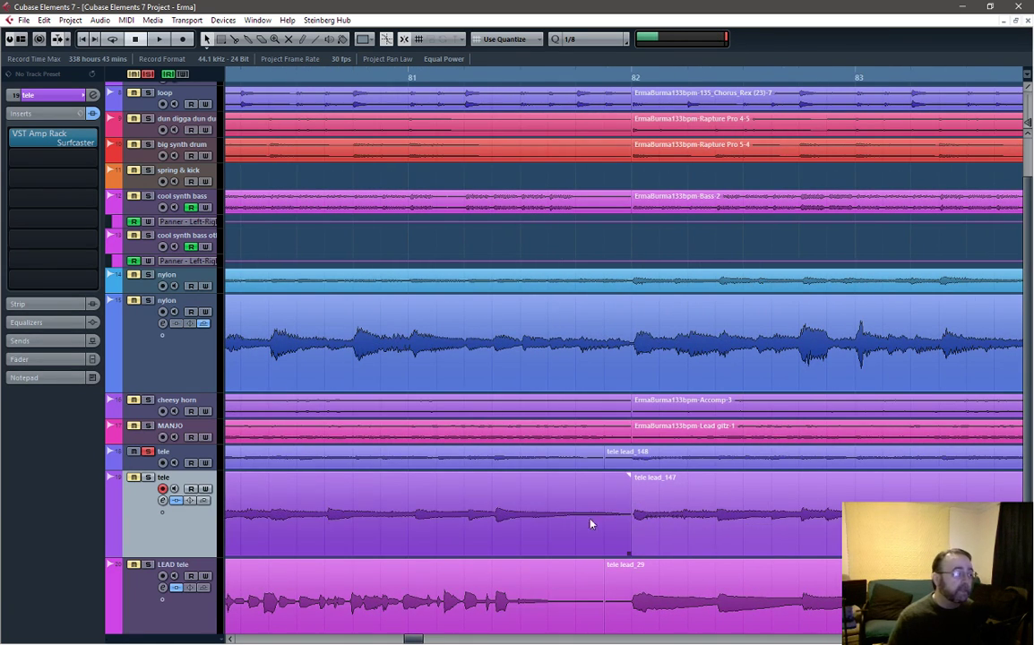
pyautogui.click(148, 476)
pyautogui.click(149, 453)
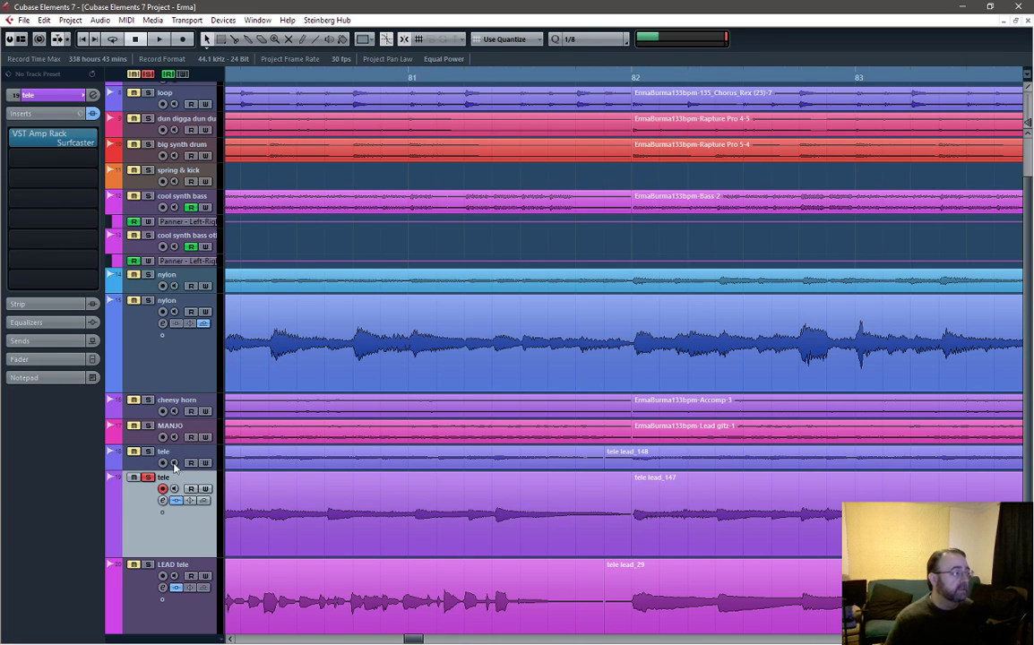
# Play the soloed tele track from beat 2 of bar 81 twice to check the clip transition at bar 82
pyautogui.click(463, 79)
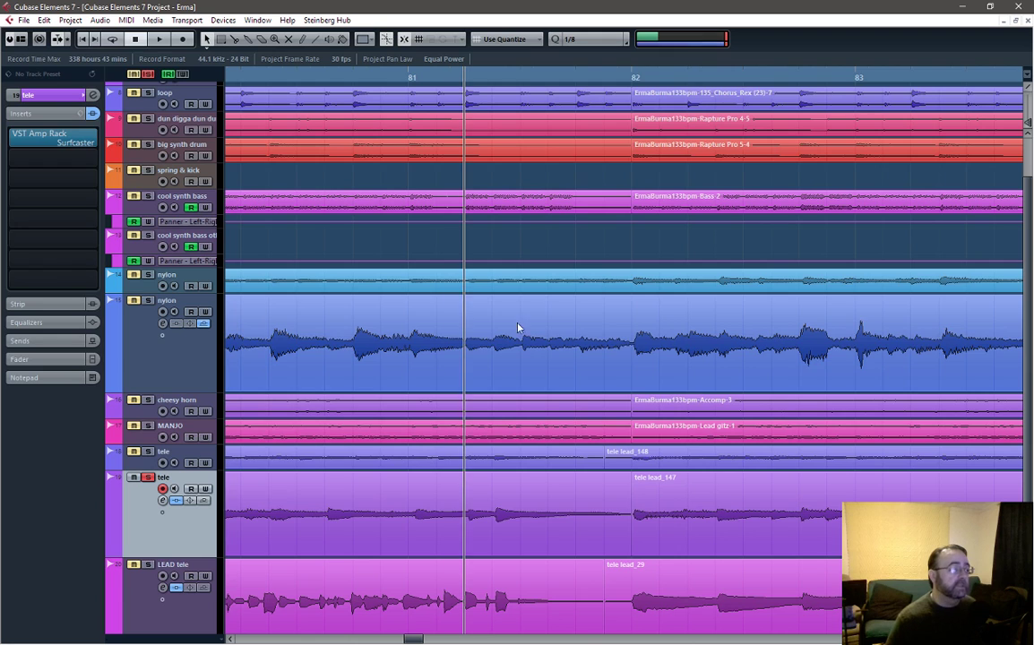
pyautogui.press('space')
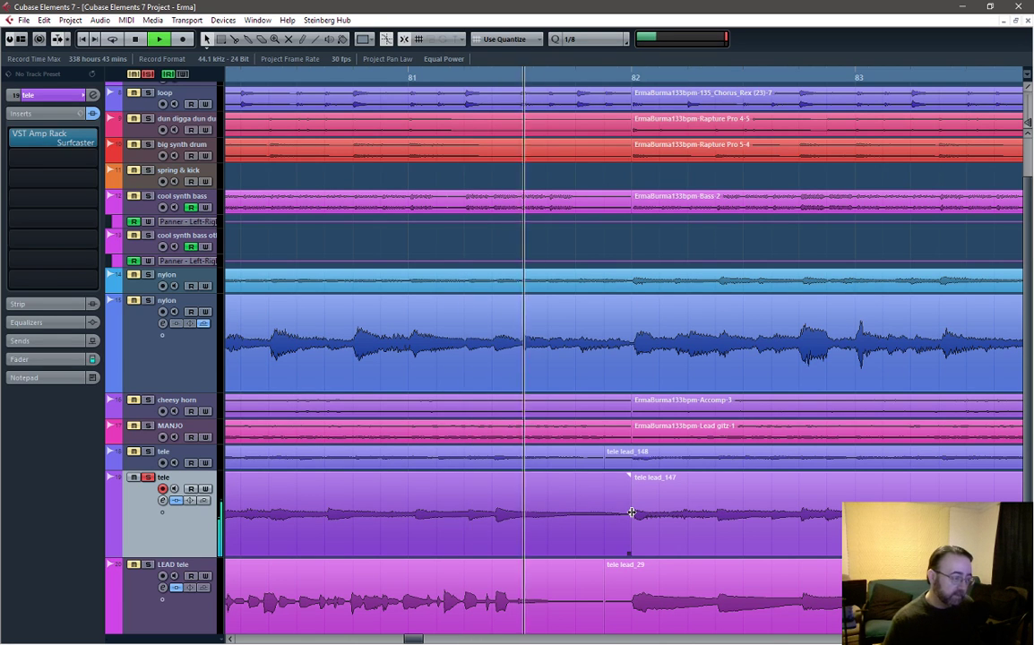
pyautogui.press('space')
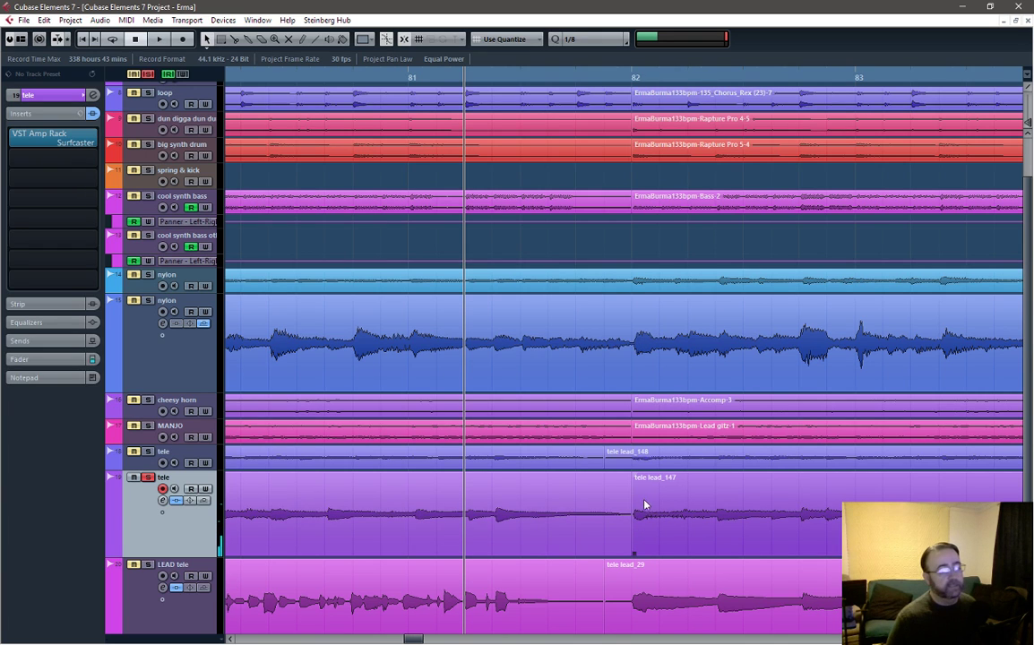
pyautogui.press('space')
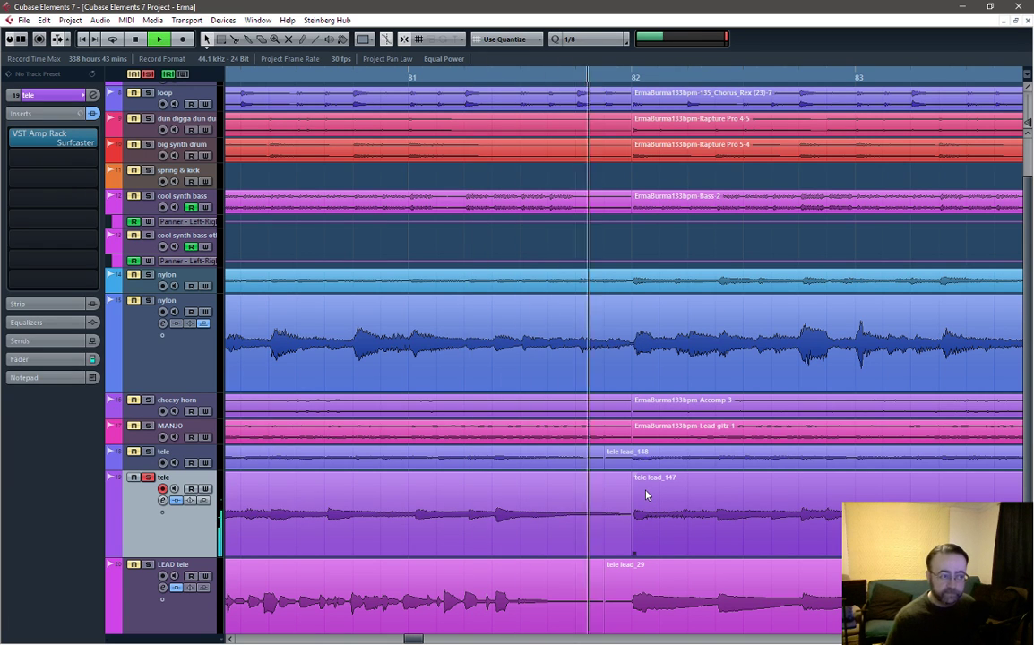
pyautogui.press('space')
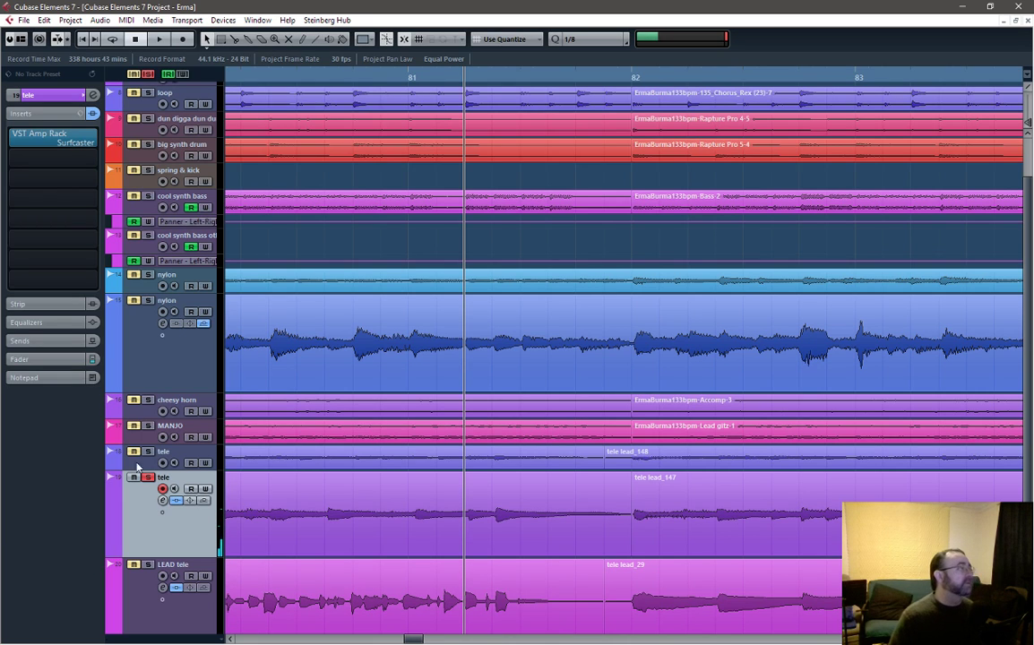
# Bypass the second tele track's inserts, play from bar 81, and re-enable them during playback to compare the sound without the amp effect
pyautogui.click(92, 113)
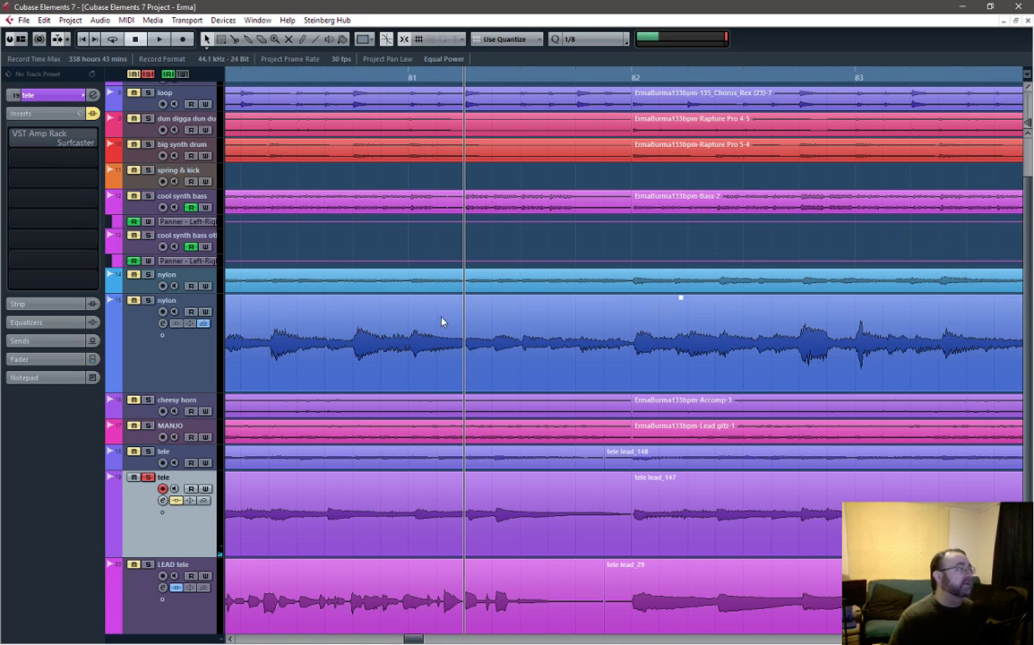
pyautogui.press('KP_Subtract')
pyautogui.press('space')
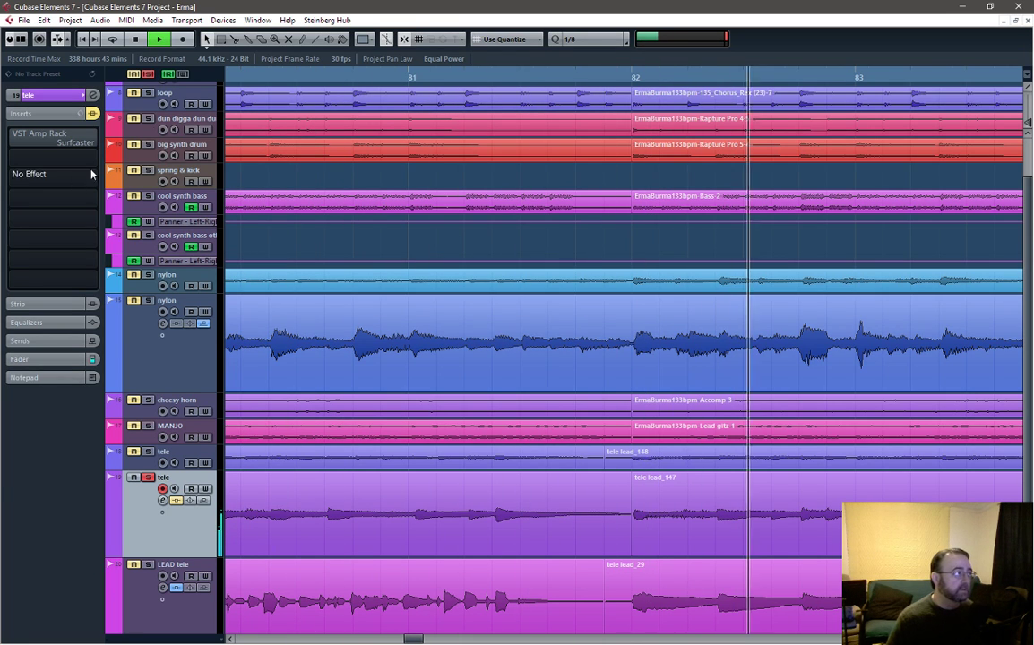
pyautogui.click(92, 112)
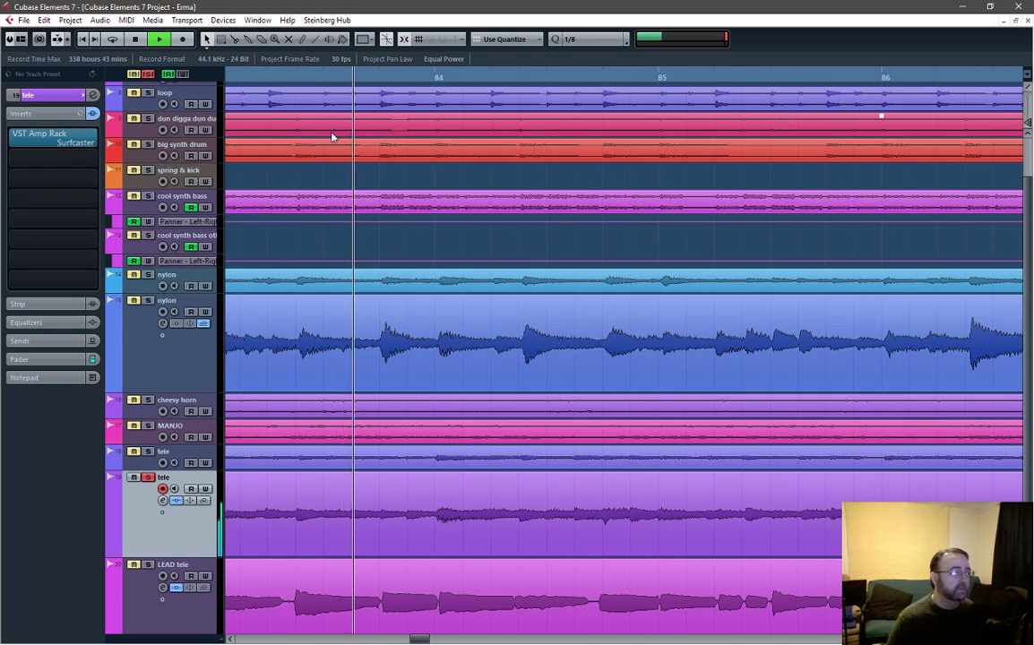
pyautogui.scroll(-6, 608, 448)
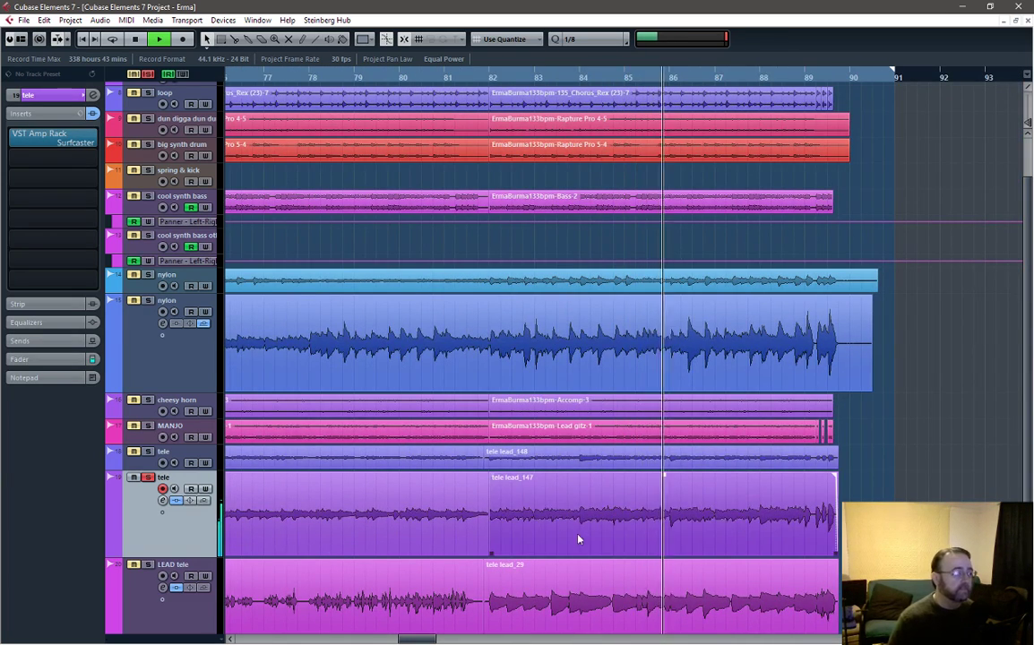
pyautogui.click(670, 566)
pyautogui.press('space')
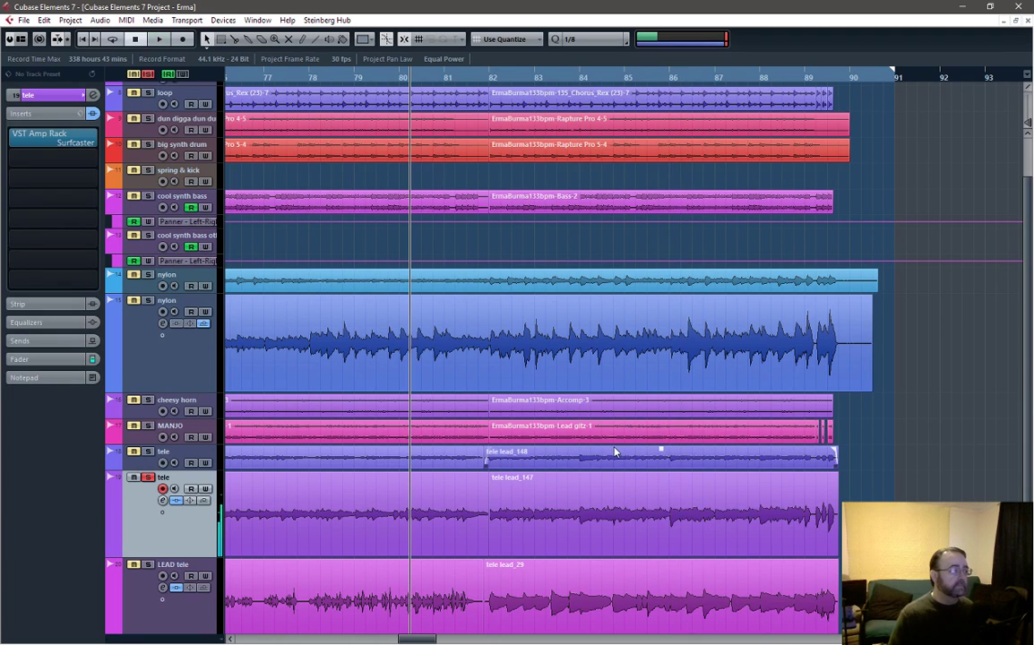
# Turn off solo on the second tele track and step the playhead back to bar 66
pyautogui.click(684, 481)
pyautogui.scroll(-3, 685, 481)
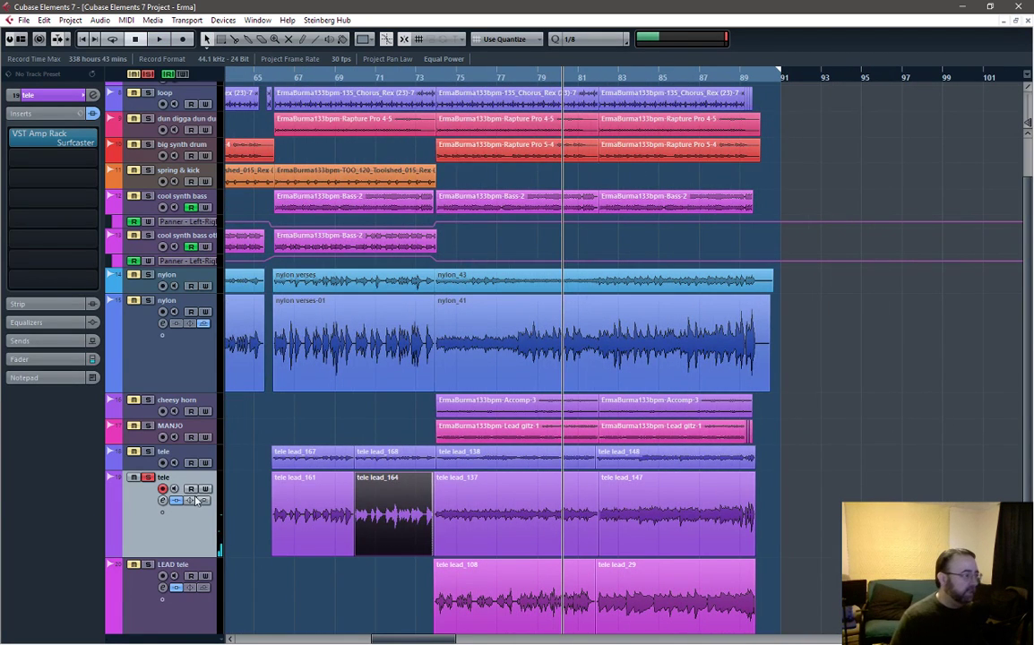
pyautogui.click(147, 478)
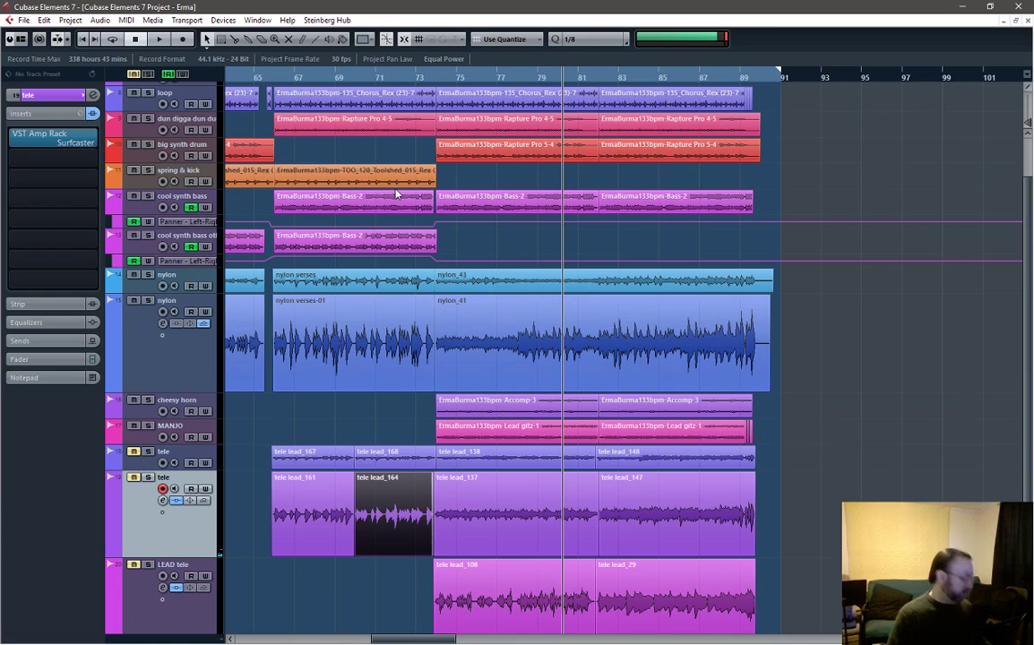
pyautogui.press('b')
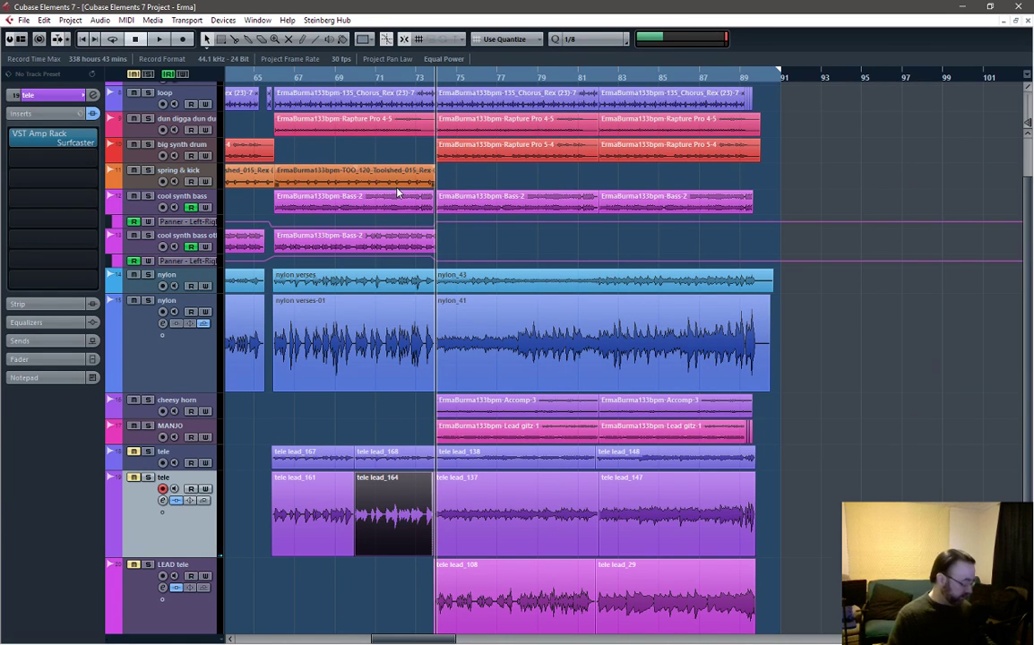
pyautogui.press('b')
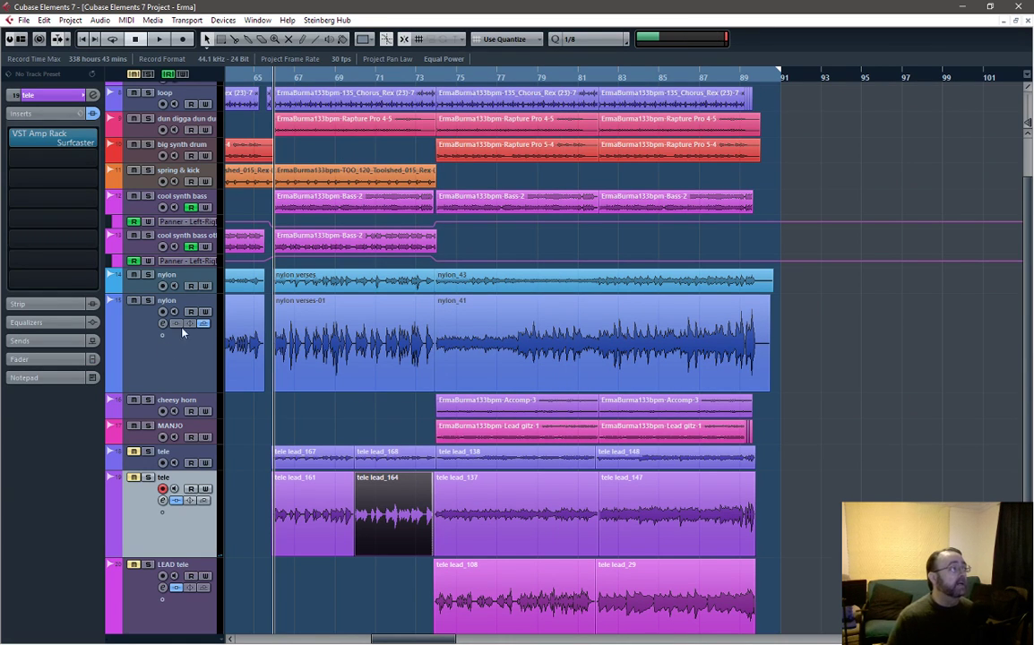
# Solo both cool synth bass tracks and reduce the height of the second nylon track
pyautogui.click(148, 196)
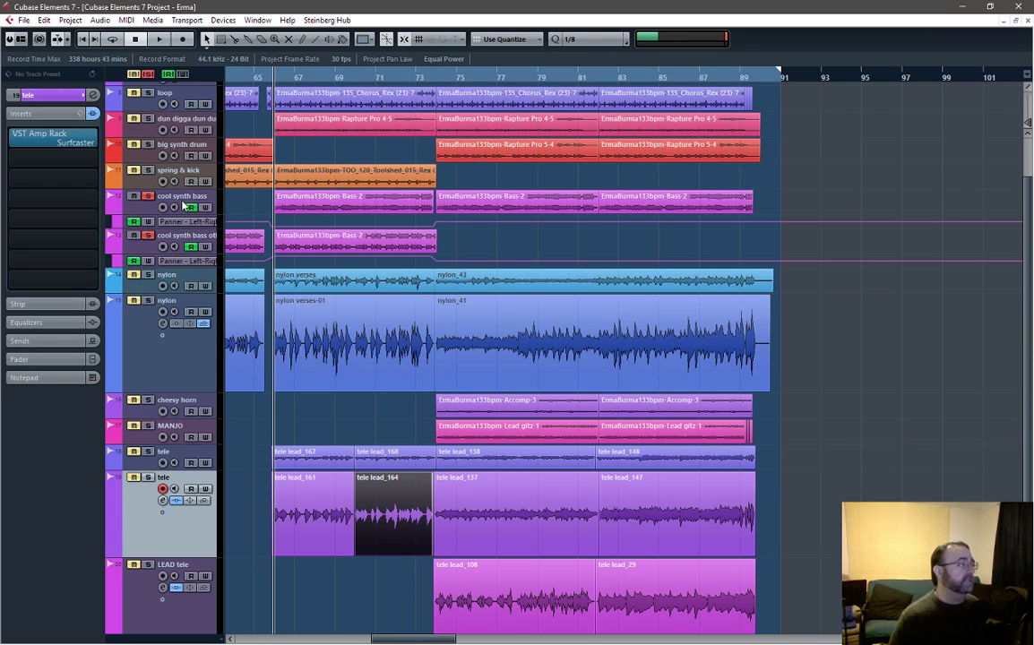
pyautogui.click(183, 206)
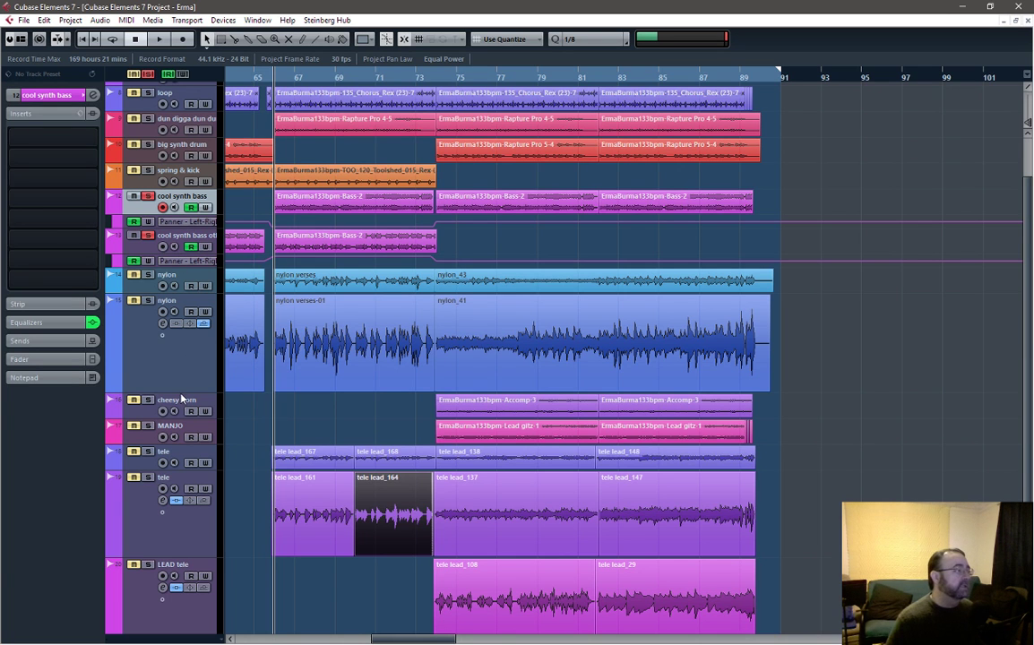
pyautogui.moveTo(180, 391); pyautogui.dragTo(180, 329)
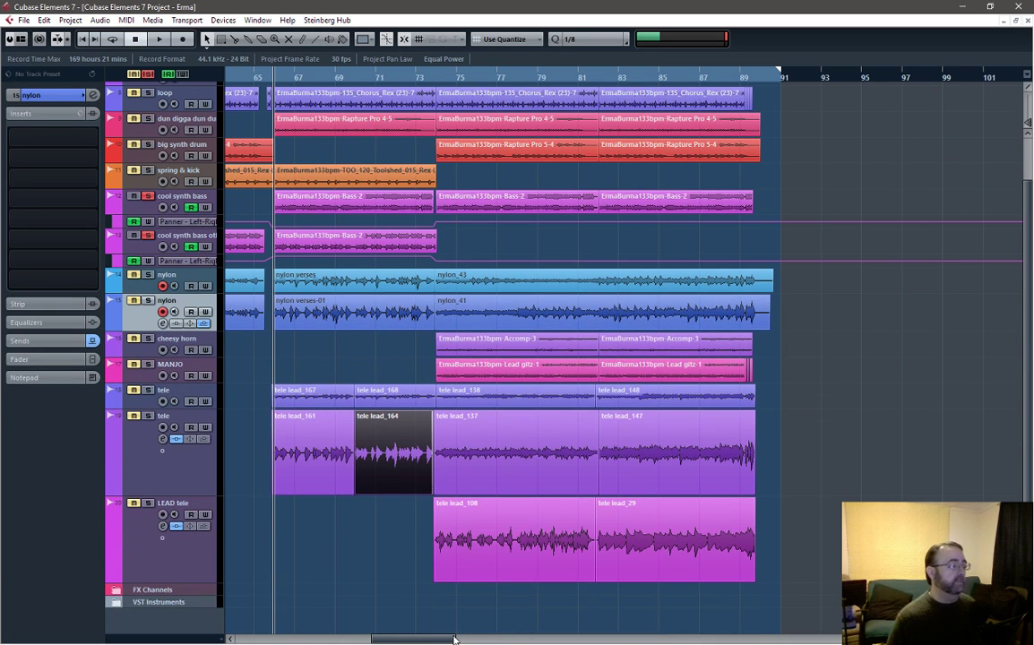
# Play the soloed bass tracks from just before bar 6
pyautogui.moveTo(453, 639); pyautogui.dragTo(309, 640)
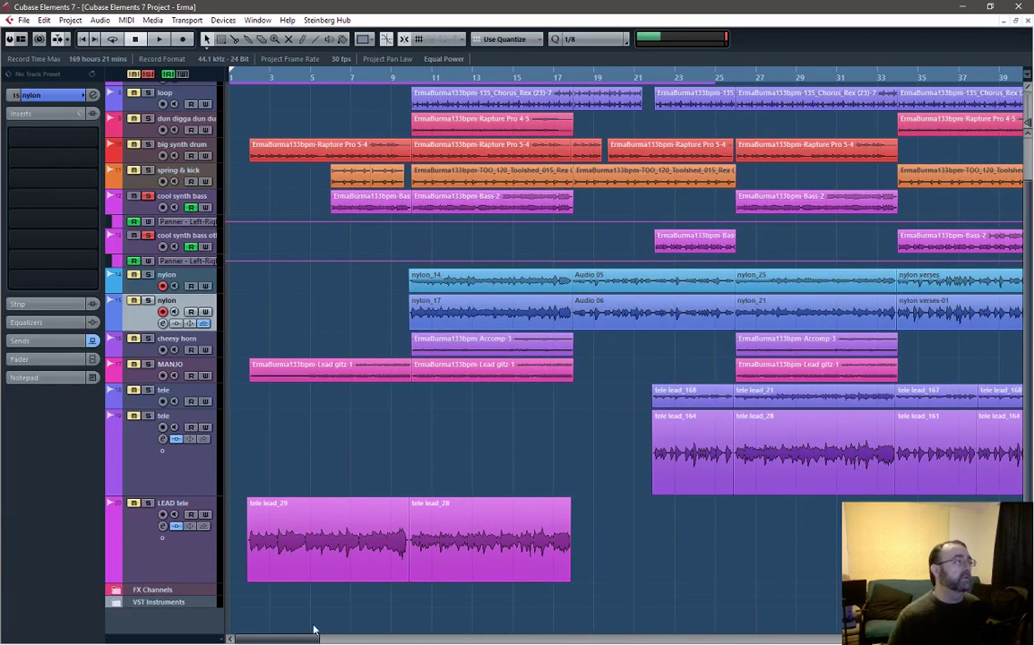
pyautogui.click(327, 79)
pyautogui.press('space')
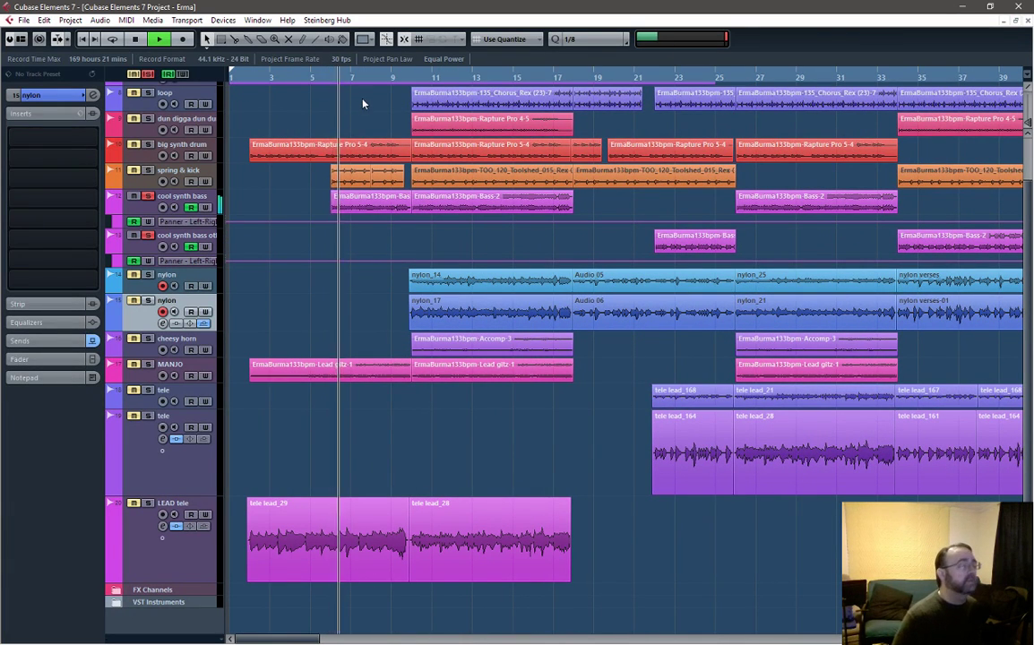
# Bypass the first cool synth bass track's equalizers and show the EQ curve in its channel settings while the bass plays
pyautogui.click(178, 197)
pyautogui.press('space')
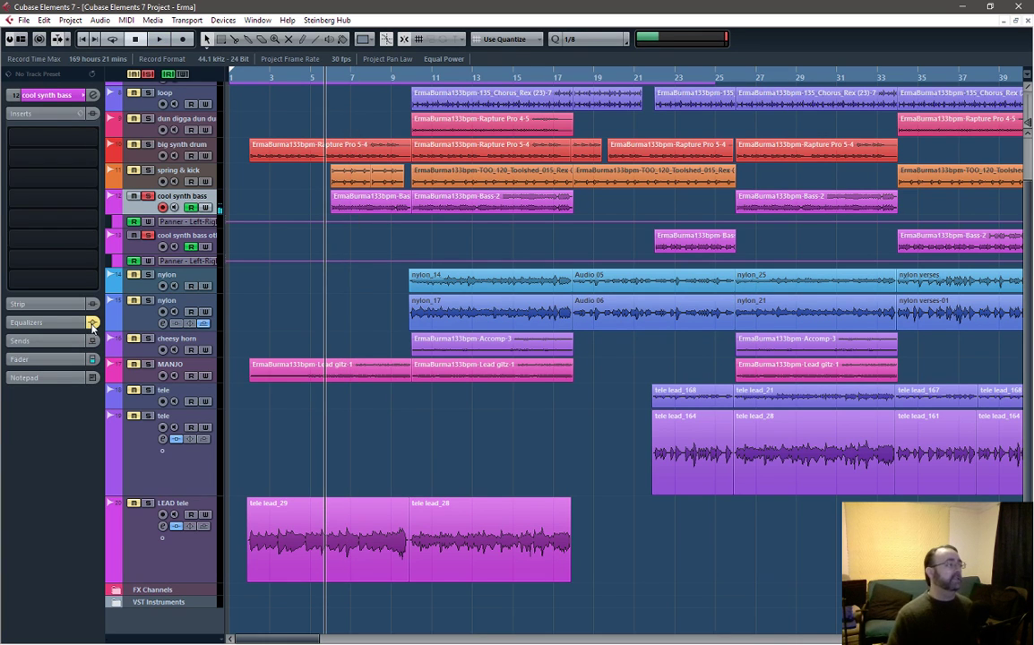
pyautogui.press('space')
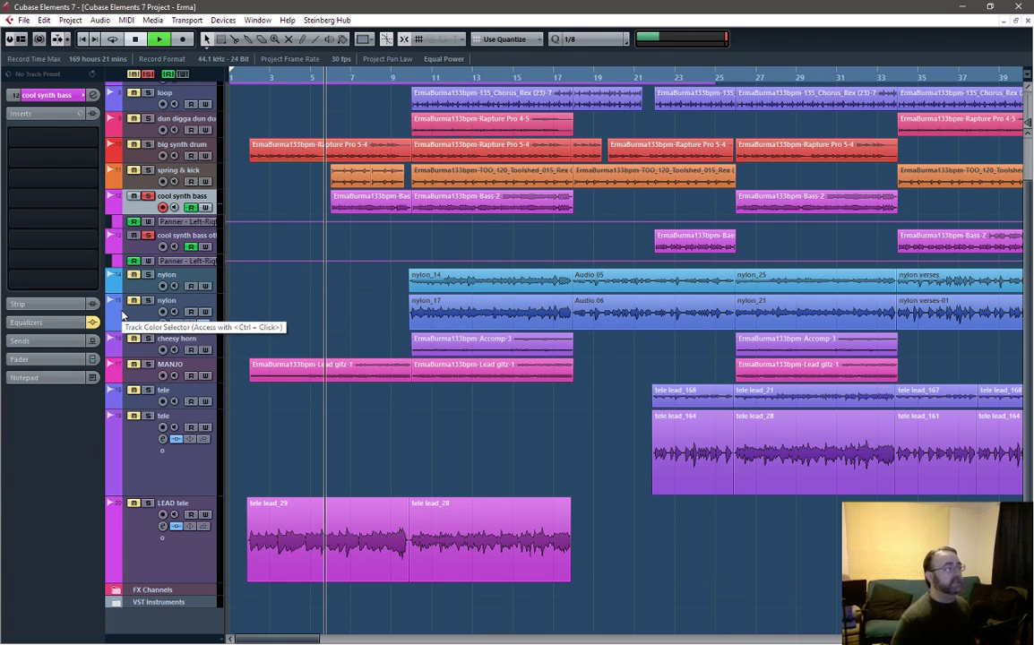
pyautogui.click(93, 96)
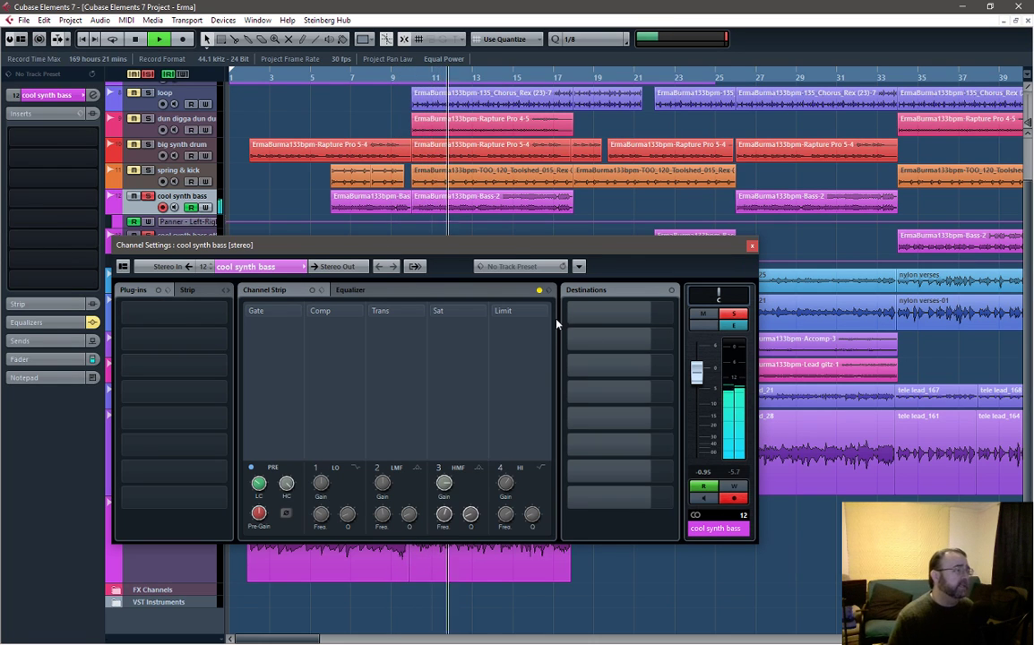
pyautogui.click(455, 295)
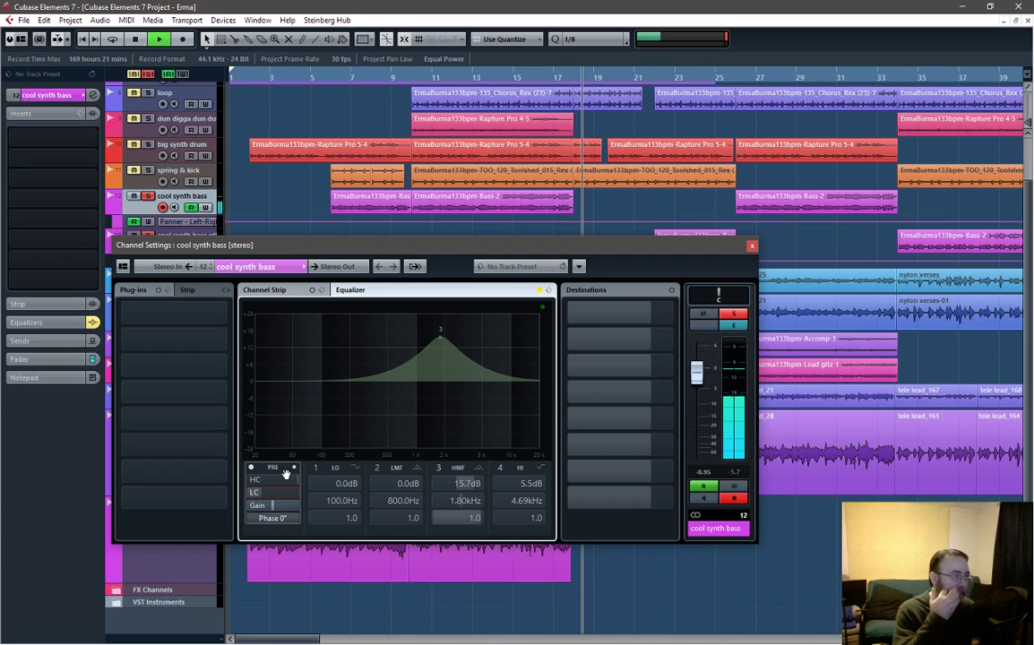
# Turn off solo on the bass tracks and play the full mix from just before bar 6 with the bass EQ bypassed
pyautogui.press('space')
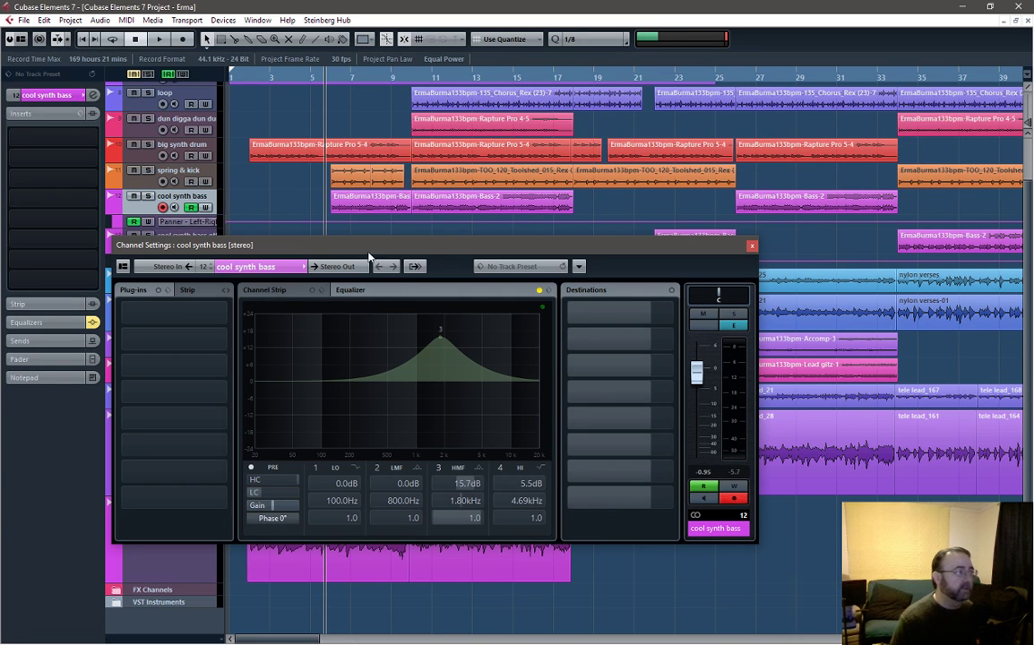
pyautogui.press('space')
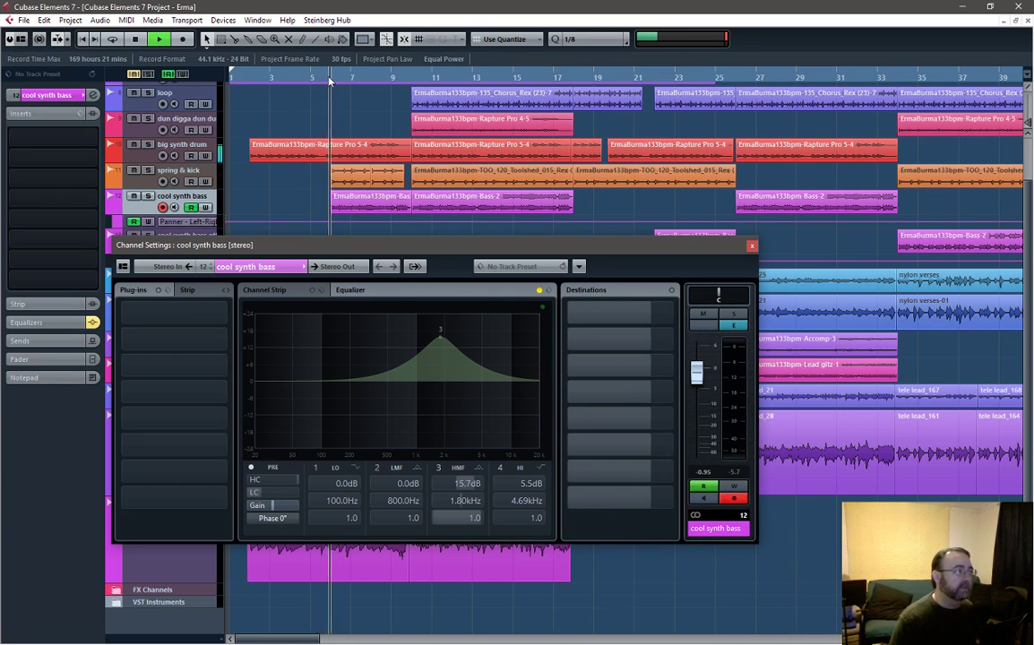
pyautogui.press('space')
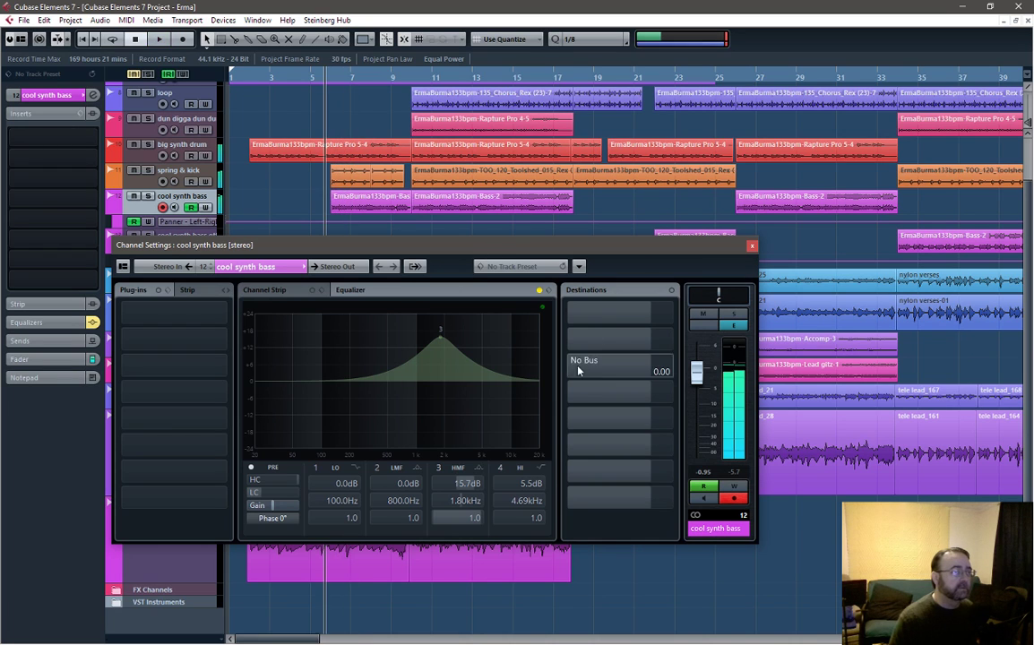
pyautogui.press('space')
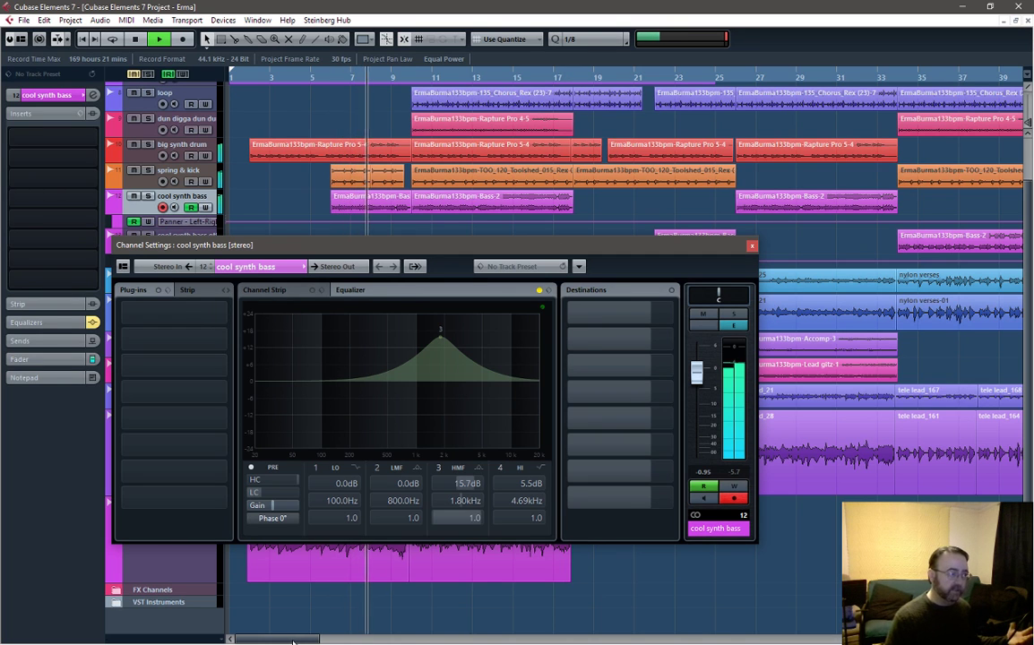
# Move the channel settings window aside, unmute the lower tele and LEAD tele tracks, and play the mix from just before bar 6
pyautogui.moveTo(454, 254); pyautogui.dragTo(736, 288)
pyautogui.press('space')
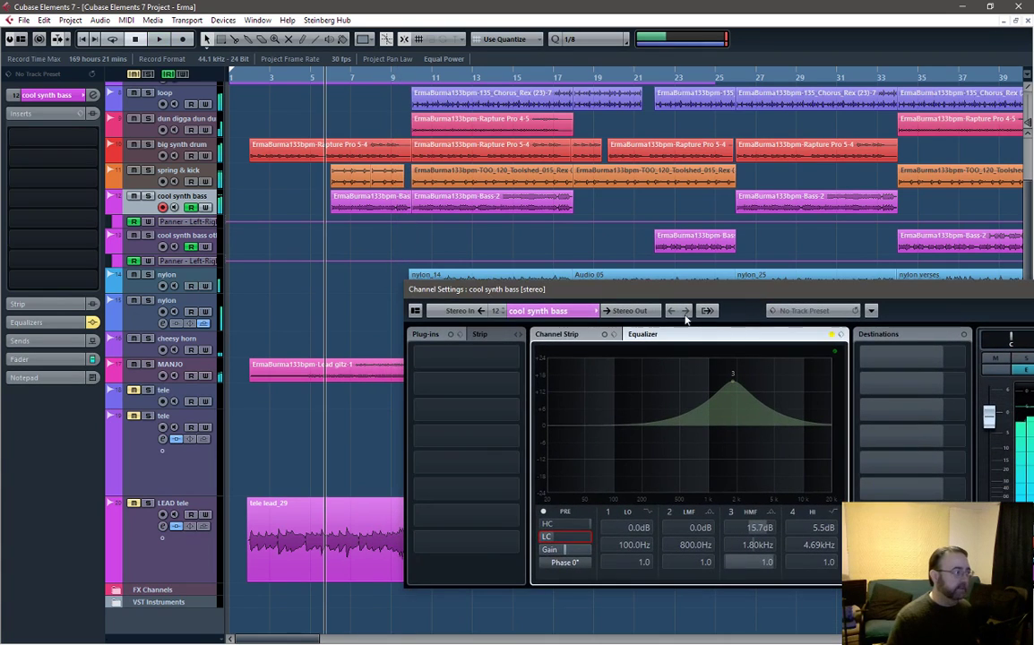
pyautogui.click(133, 417)
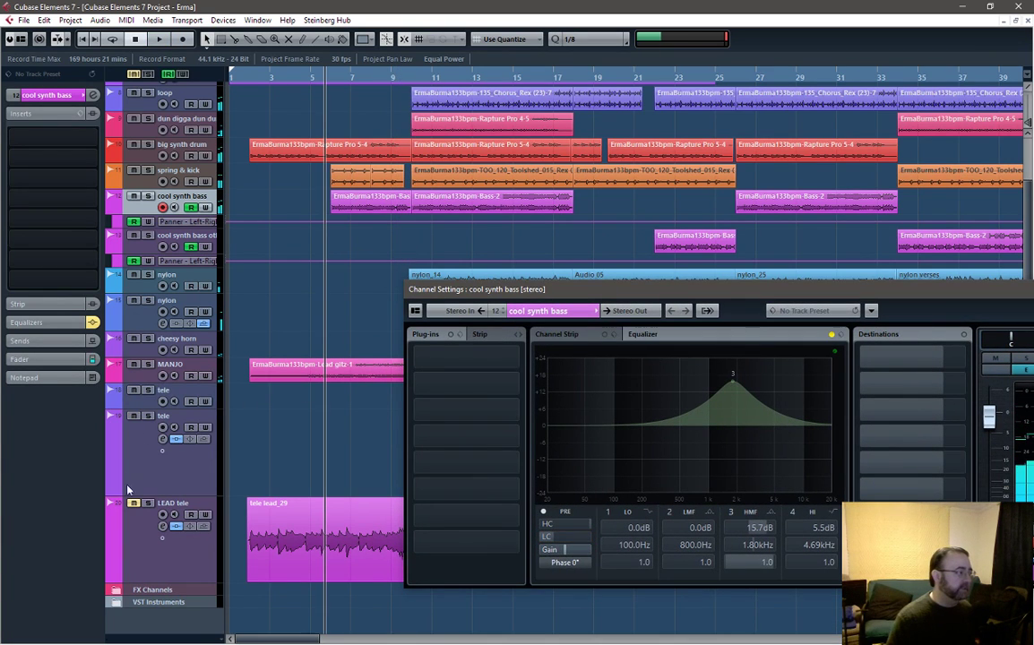
pyautogui.press('space')
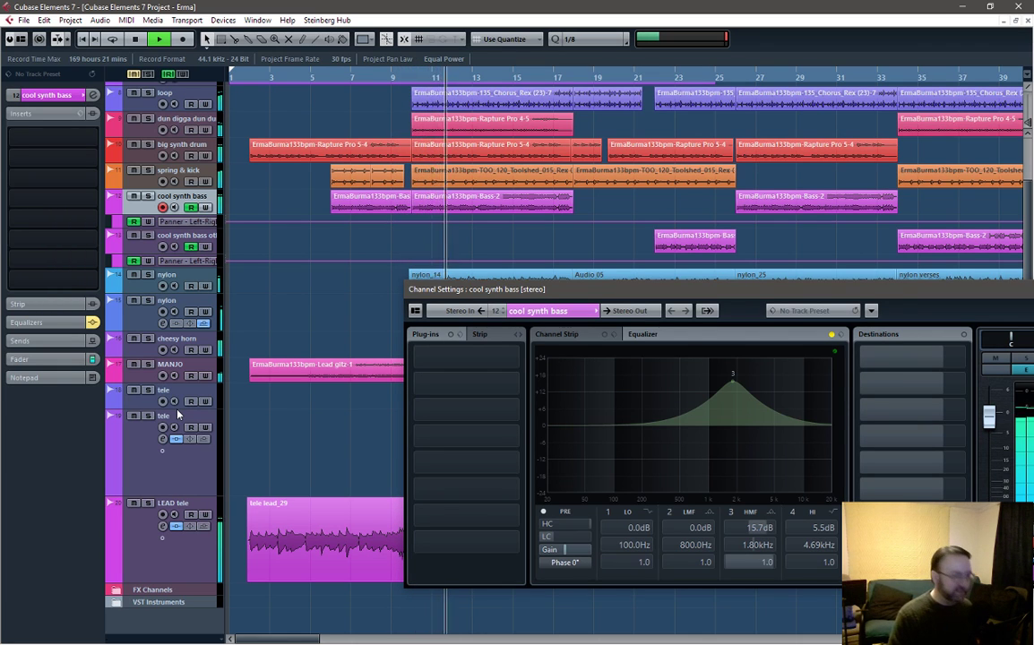
pyautogui.press('space')
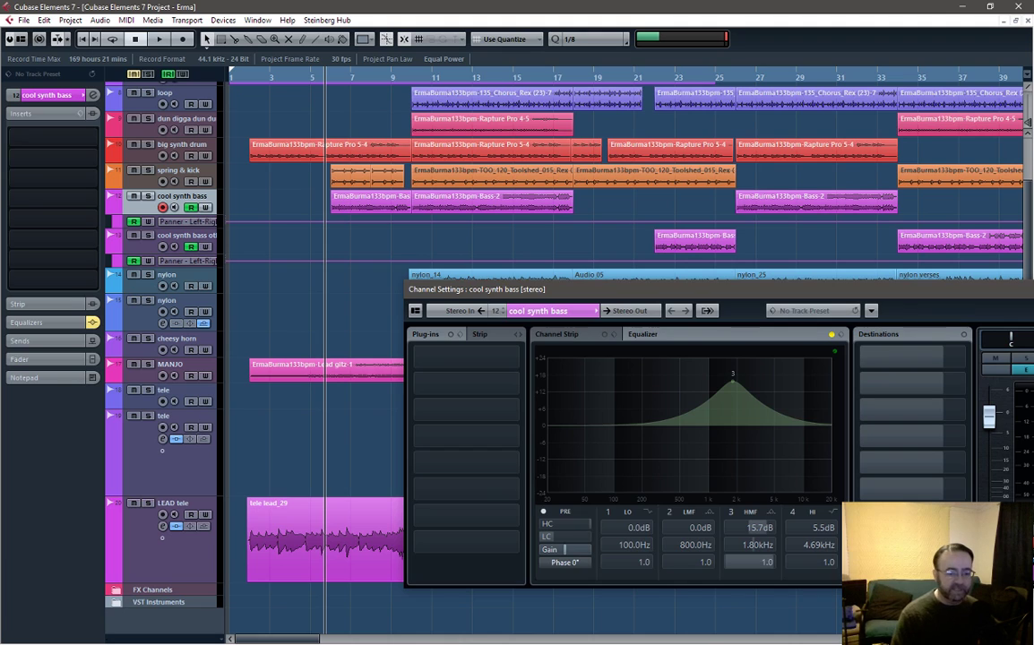
pyautogui.press('Escape')
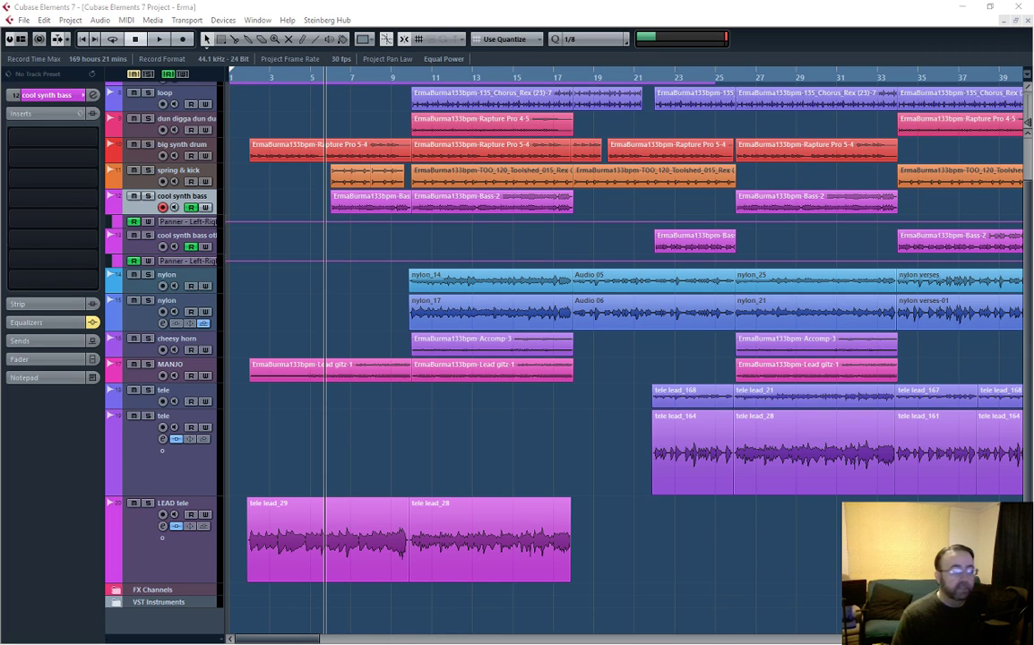
pyautogui.click(770, 430)
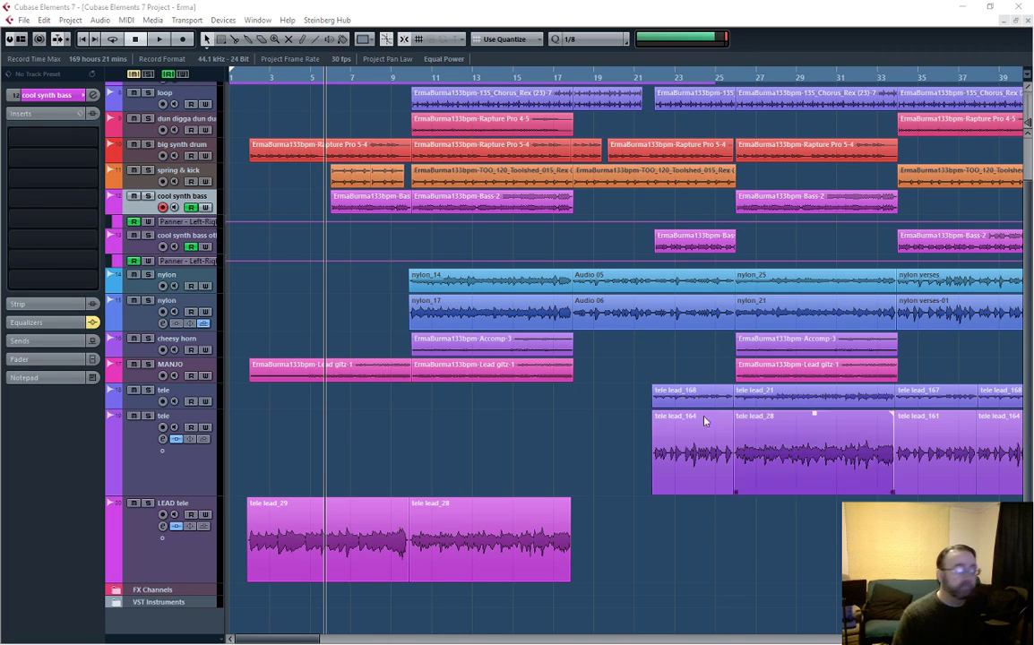
pyautogui.press('e')
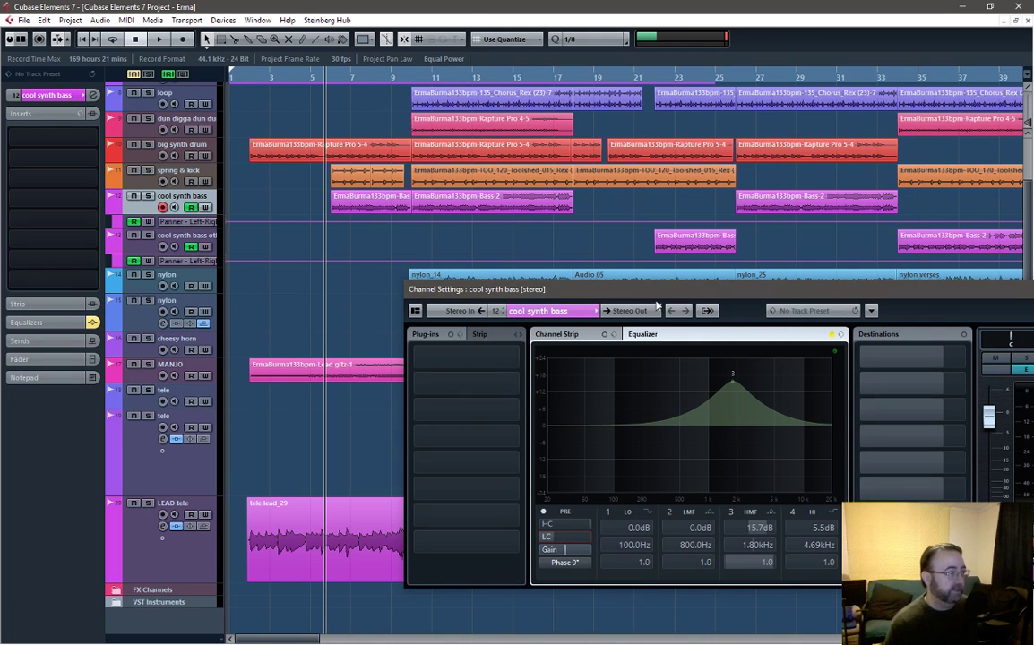
# Play the full mix from bar 6 and from about bar 10 with the bass EQ still bypassed
pyautogui.click(335, 81)
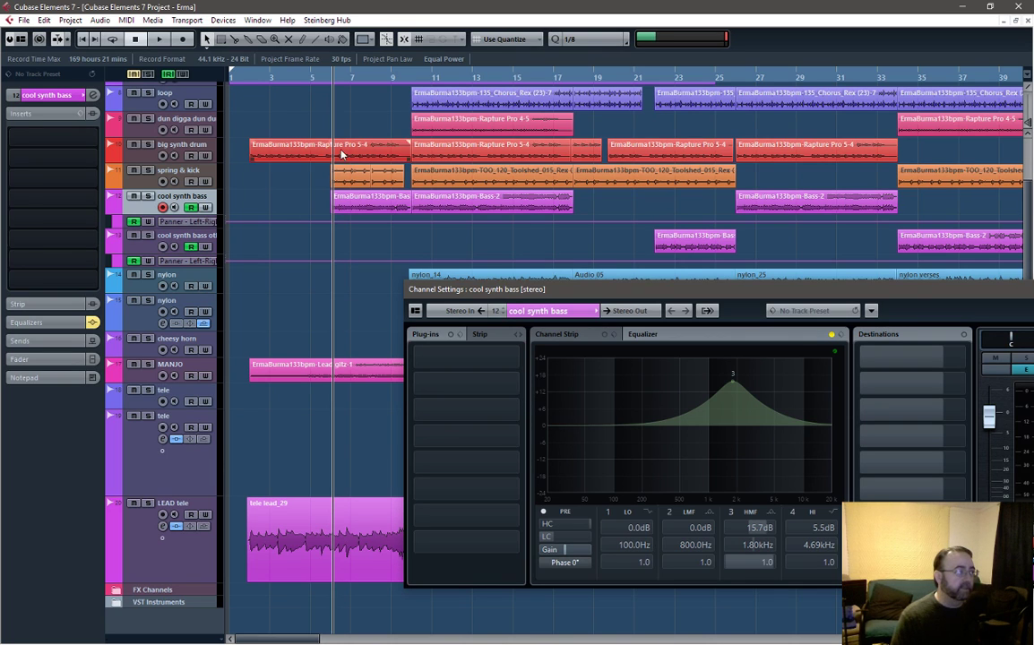
pyautogui.press('space')
pyautogui.press('space')
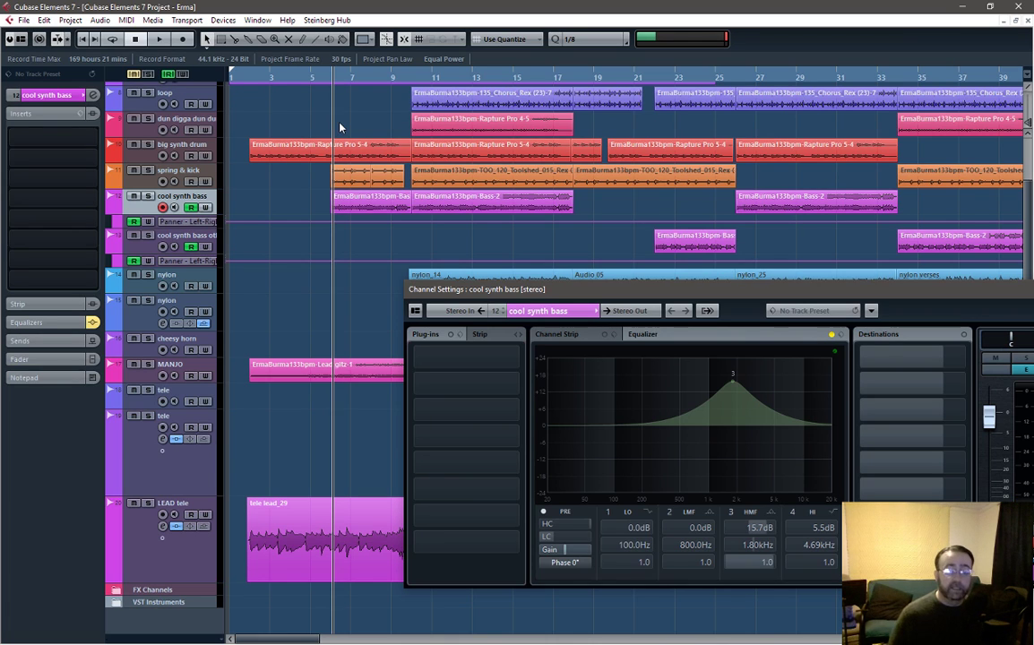
pyautogui.press('space')
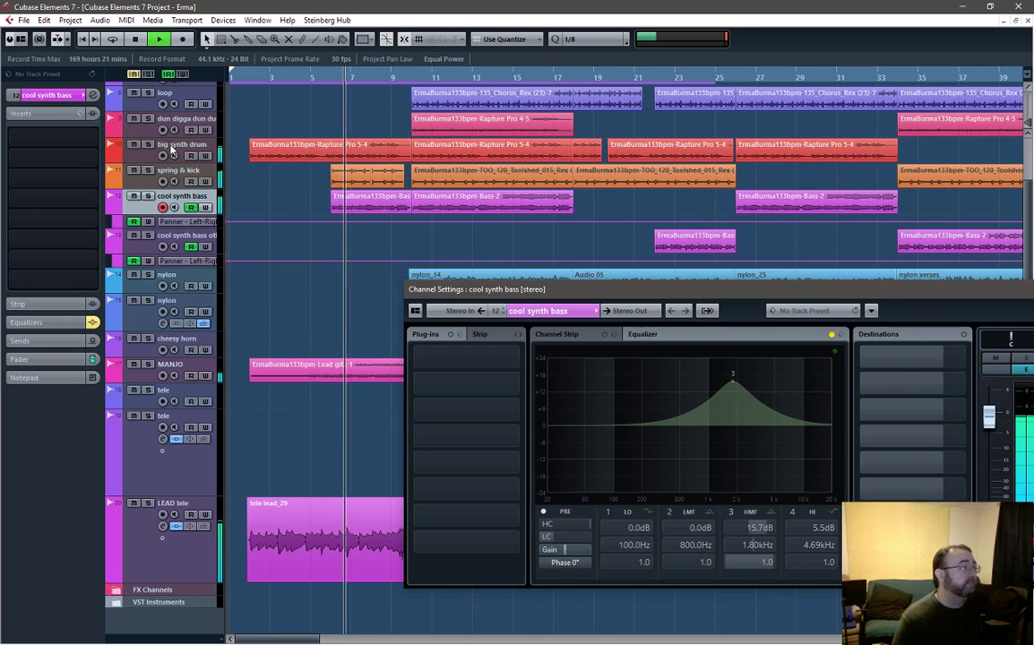
pyautogui.click(426, 79)
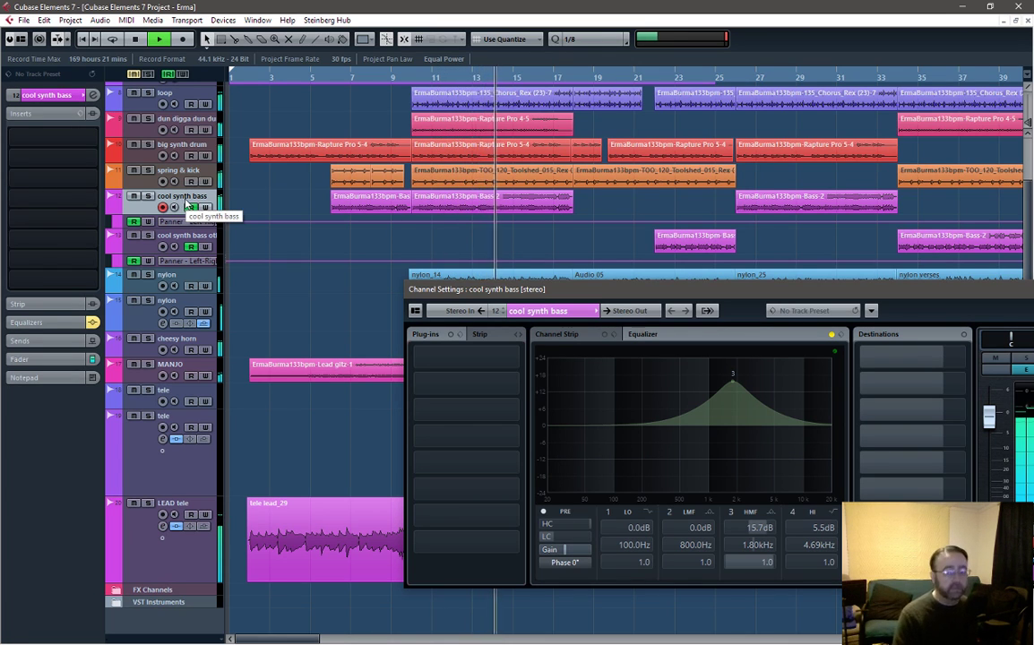
# Solo the first cool synth bass track and play it from about bar 10
pyautogui.press('space')
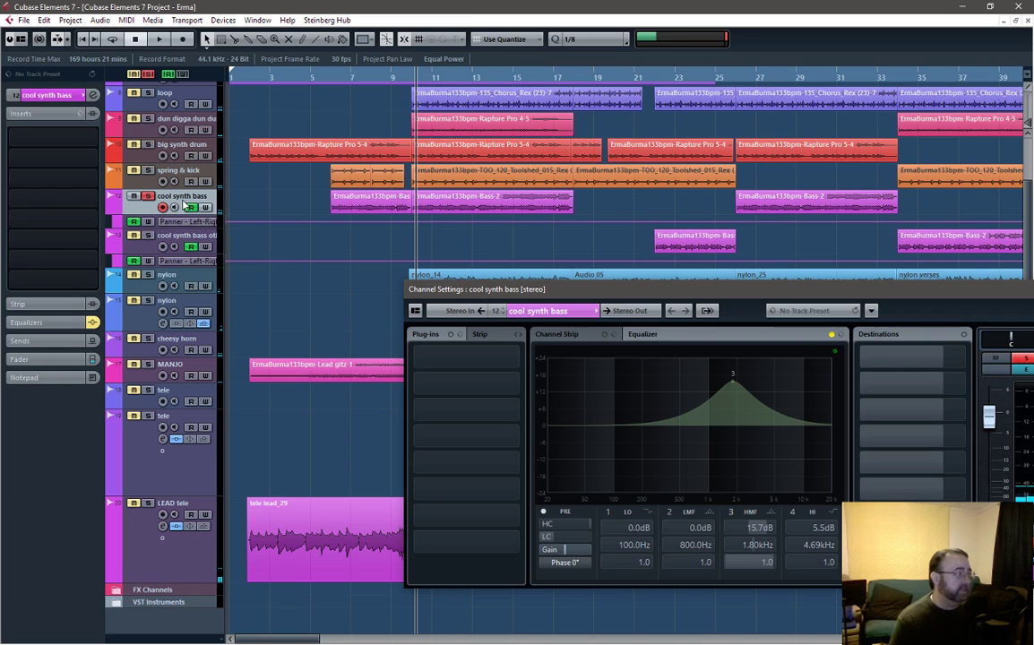
pyautogui.press('space')
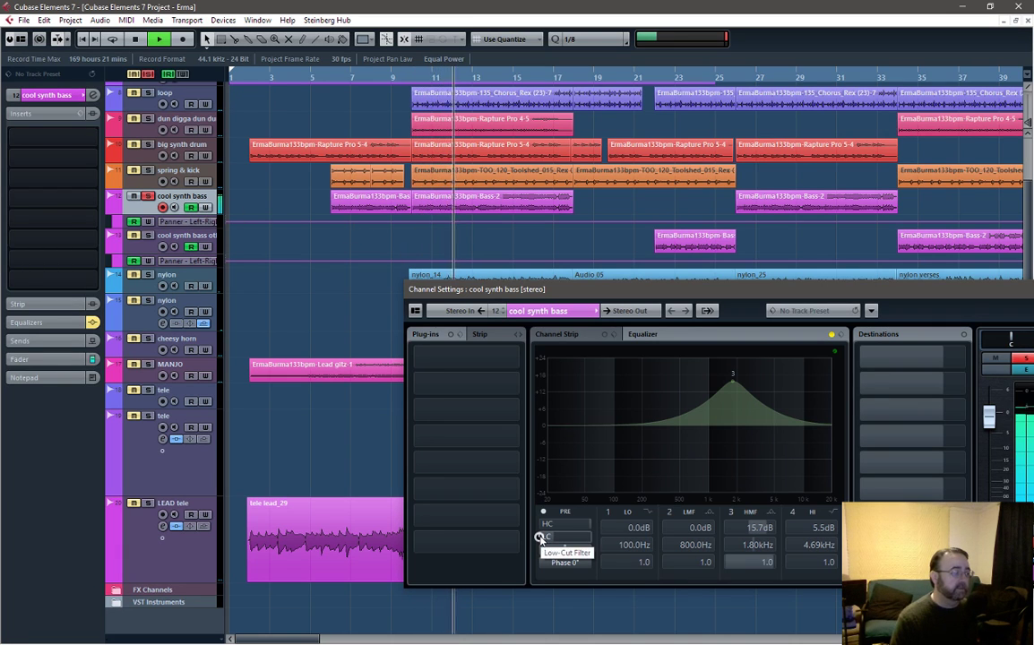
pyautogui.press('space')
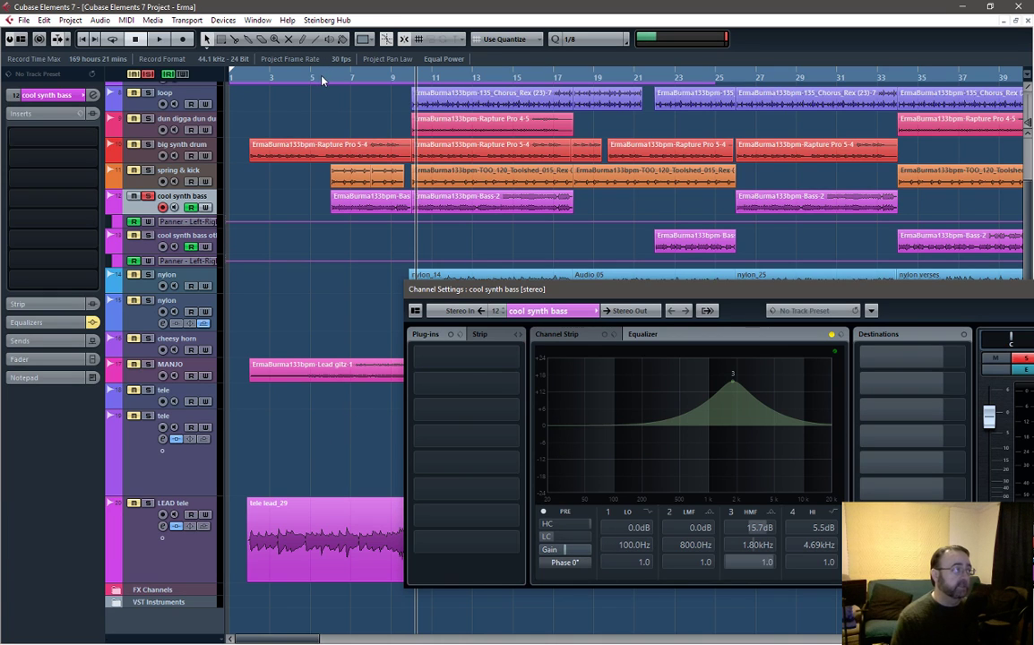
# Turn on the first cool synth bass track's low-cut filter at 76 Hz while playing the soloed bass from bar 10
pyautogui.moveTo(322, 79); pyautogui.dragTo(328, 79)
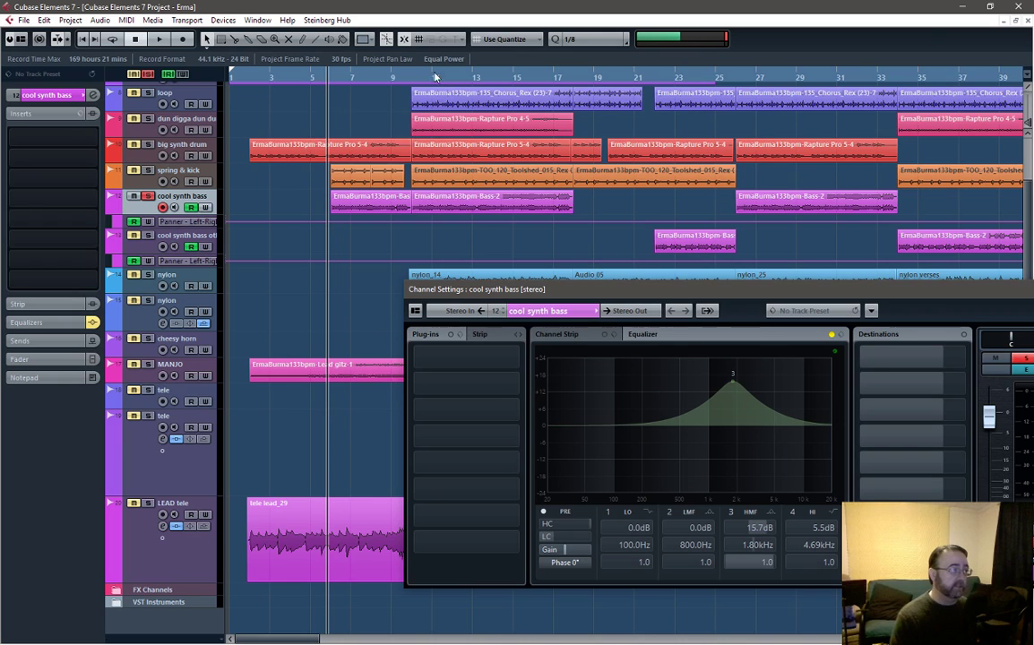
pyautogui.click(410, 77)
pyautogui.press('space')
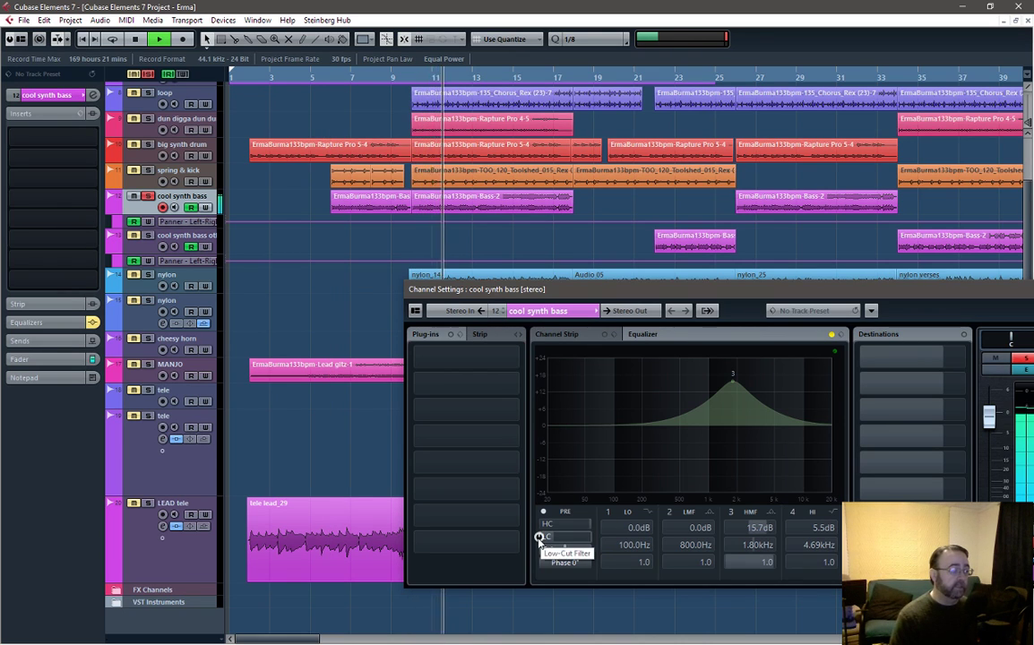
pyautogui.click(538, 538)
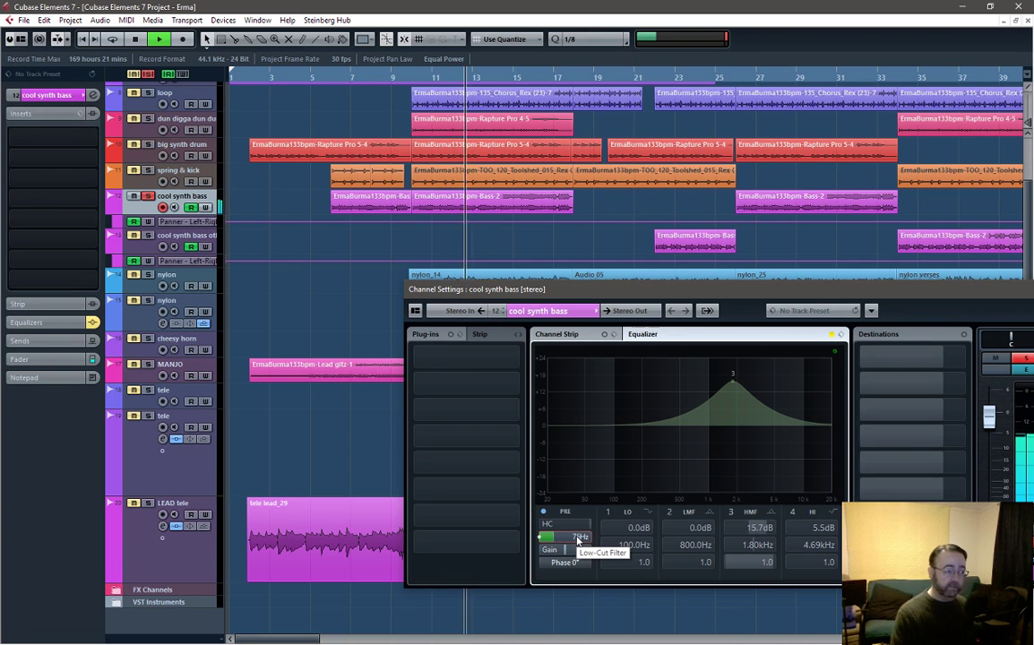
pyautogui.press('space')
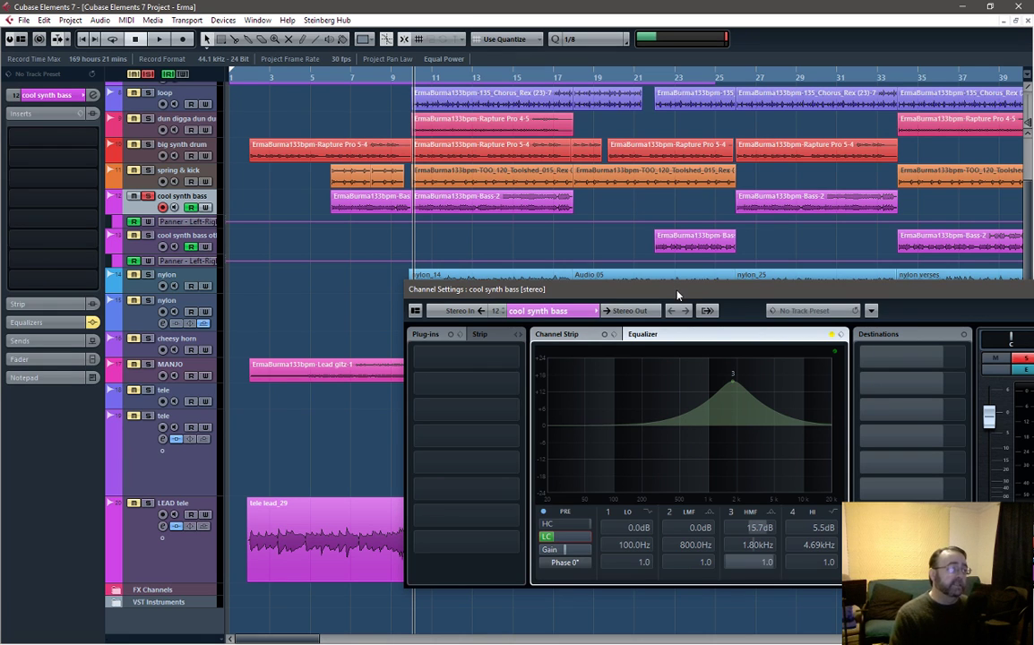
# Bring the whole channel settings window into view and play the soloed bass with the low-cut filter on and the EQ bypassed
pyautogui.moveTo(678, 295); pyautogui.dragTo(586, 289)
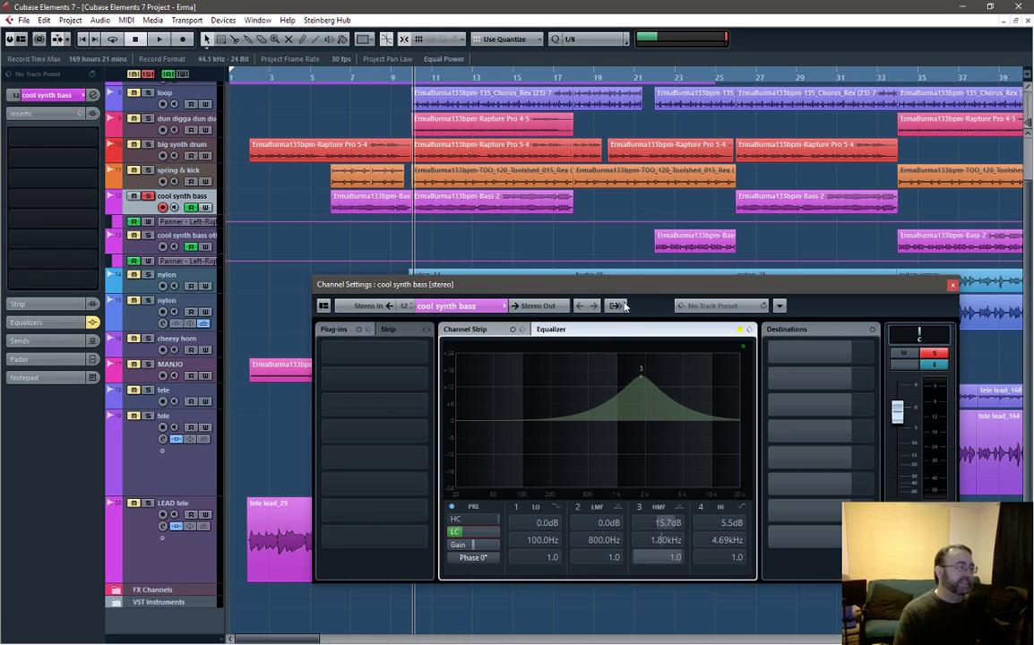
pyautogui.moveTo(627, 291); pyautogui.dragTo(603, 272)
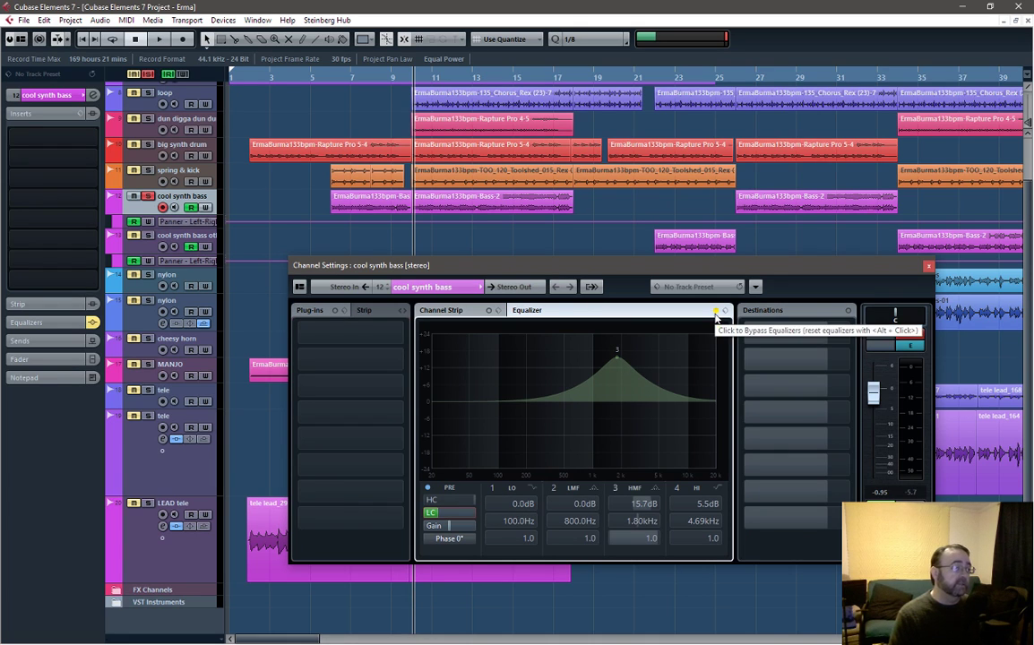
pyautogui.click(431, 514)
pyautogui.press('space')
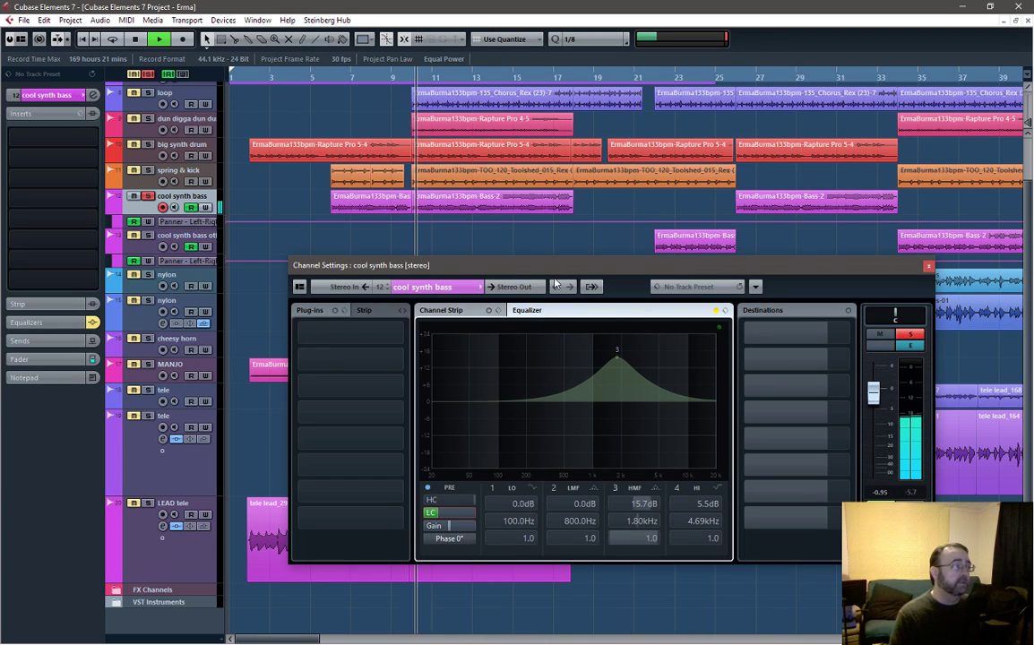
pyautogui.press('space')
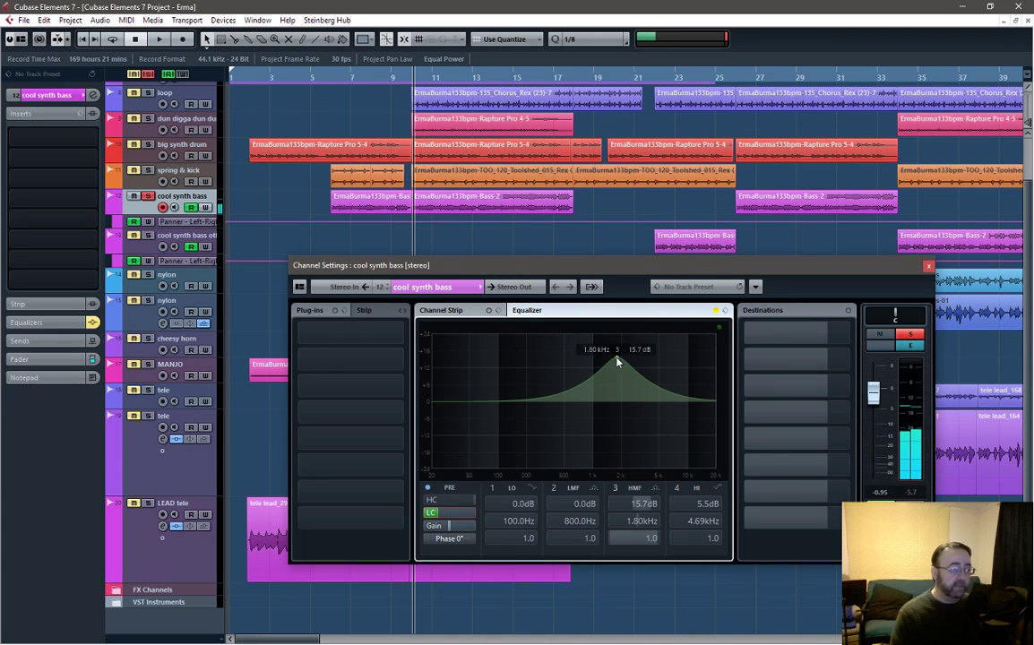
# Take the bass equalizers out of bypass and play the soloed track with the HMF boost and low cut both active
pyautogui.moveTo(442, 519)
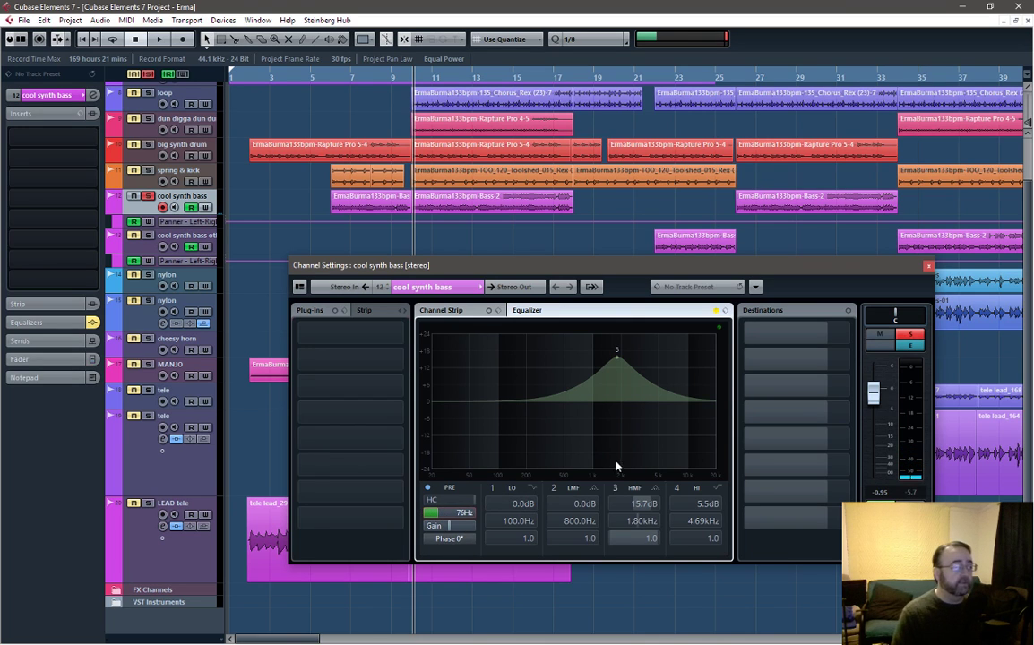
pyautogui.moveTo(618, 365)
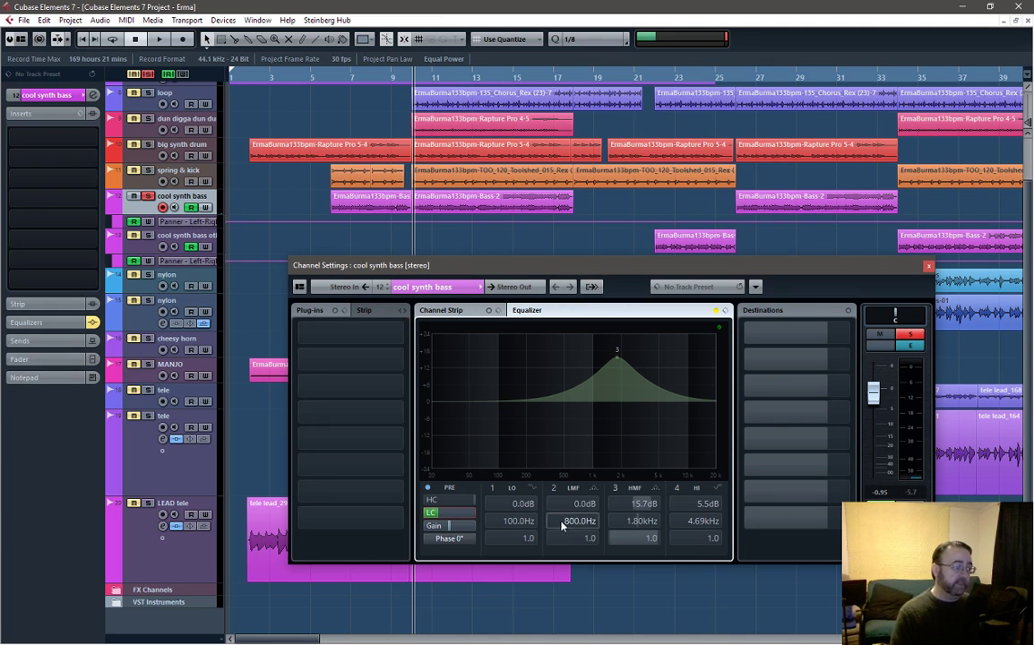
pyautogui.click(609, 488)
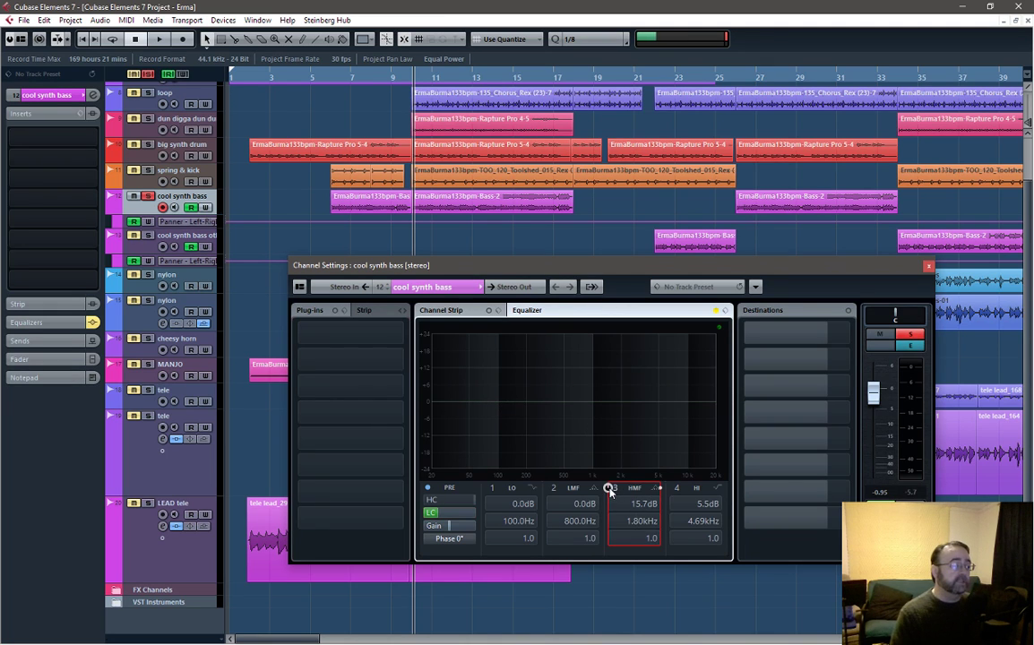
pyautogui.click(608, 488)
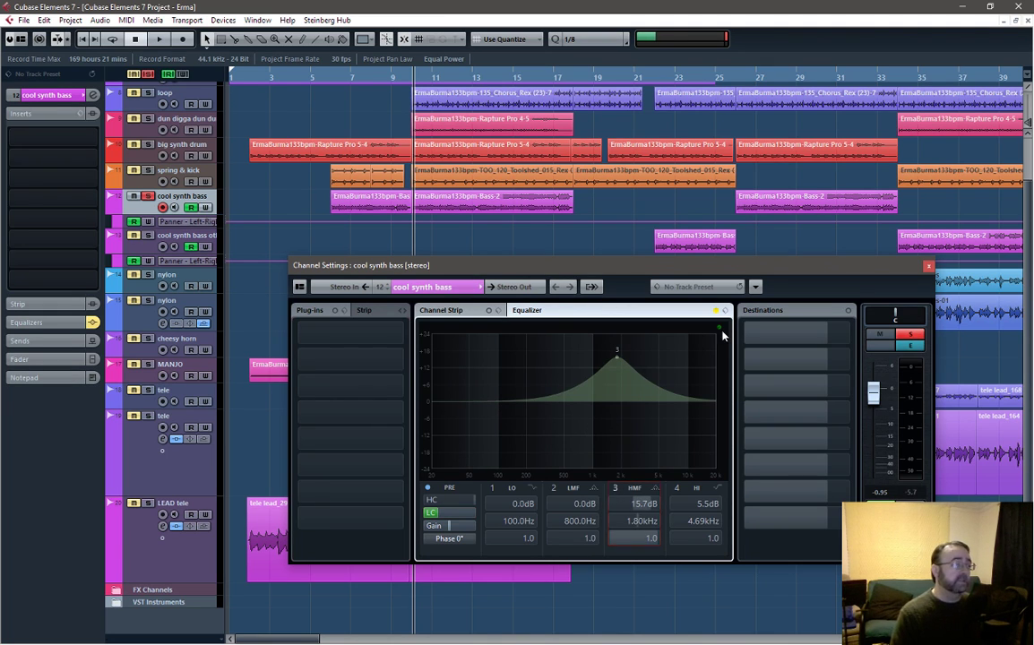
pyautogui.press('space')
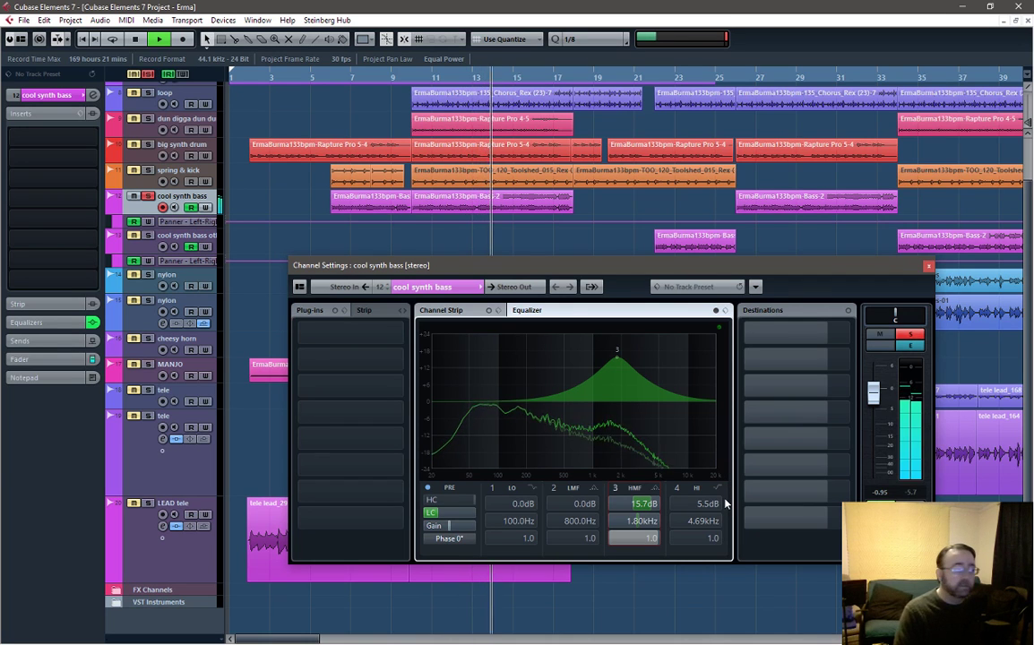
pyautogui.press('space')
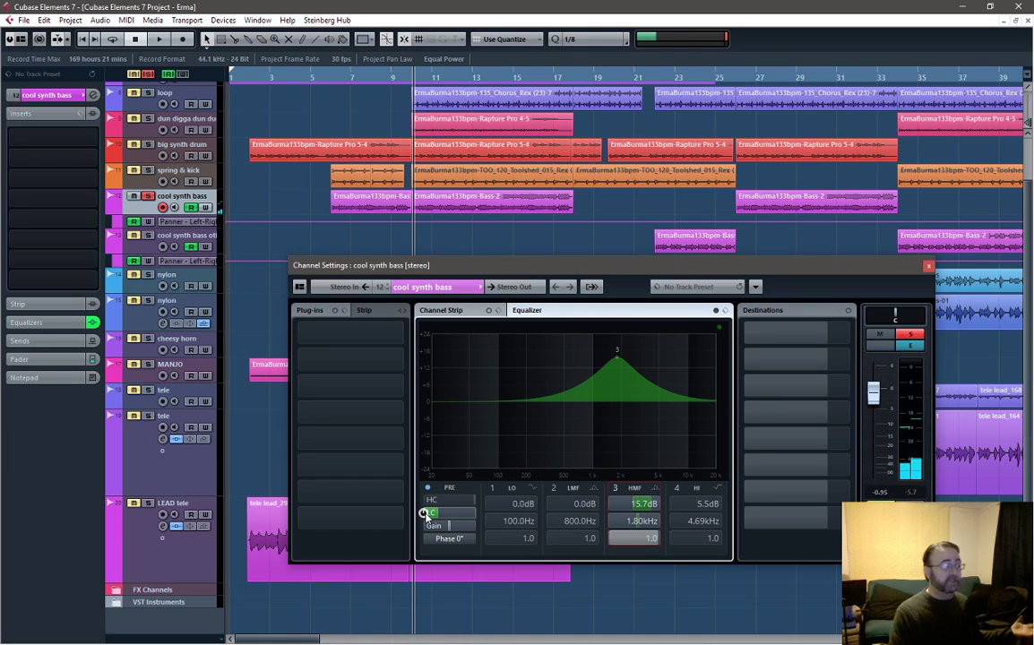
# Compare the soloed bass with the HMF band and low cut off, with only the 76 Hz low cut on, and with both on
pyautogui.click(609, 489)
pyautogui.press('space')
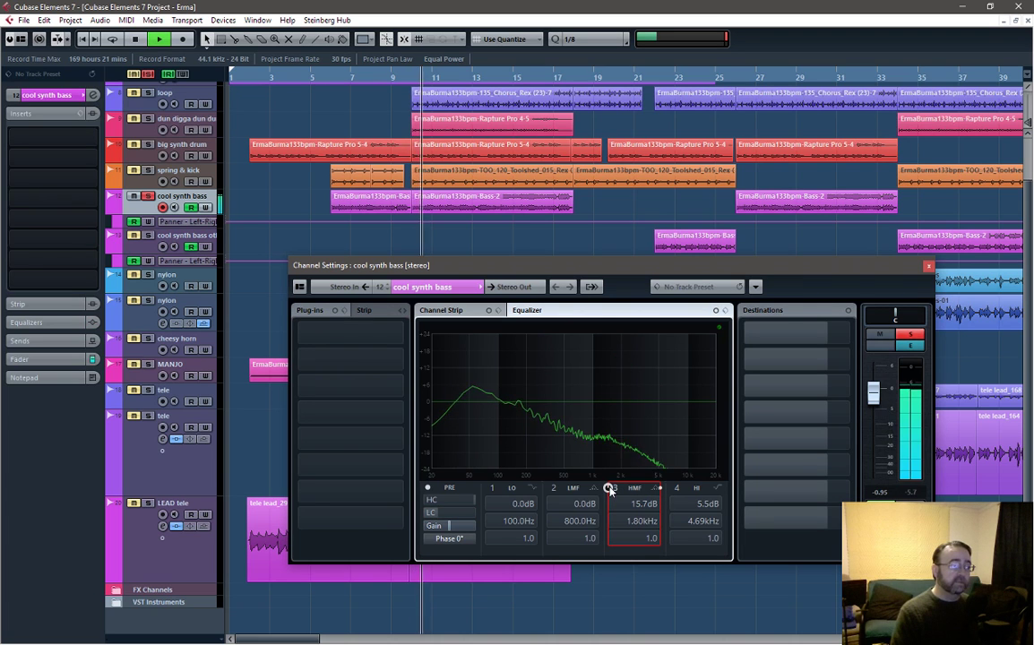
pyautogui.click(424, 512)
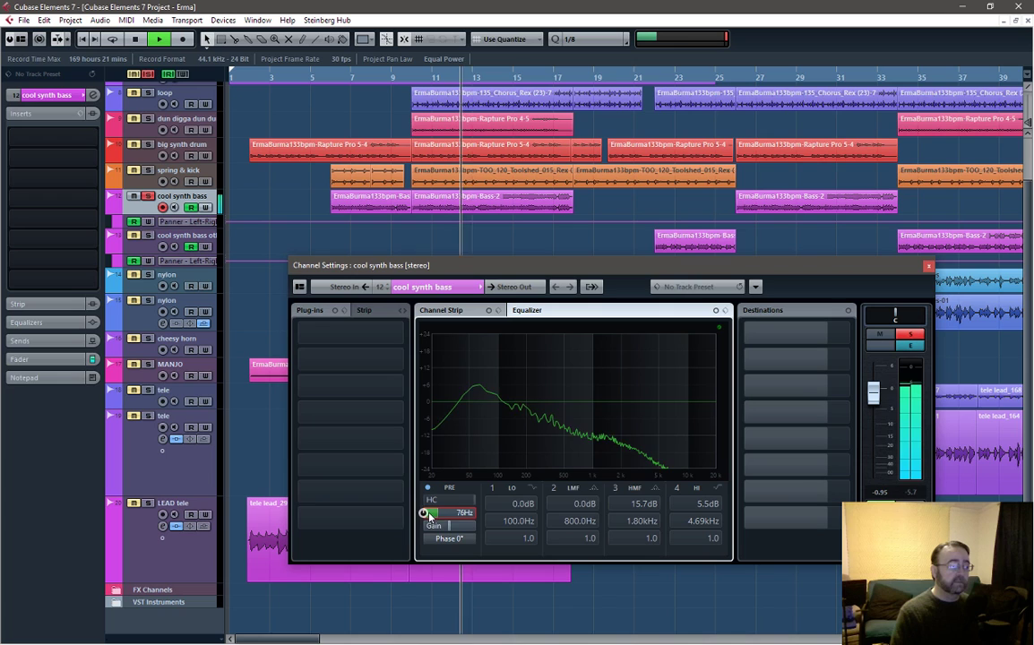
pyautogui.click(608, 488)
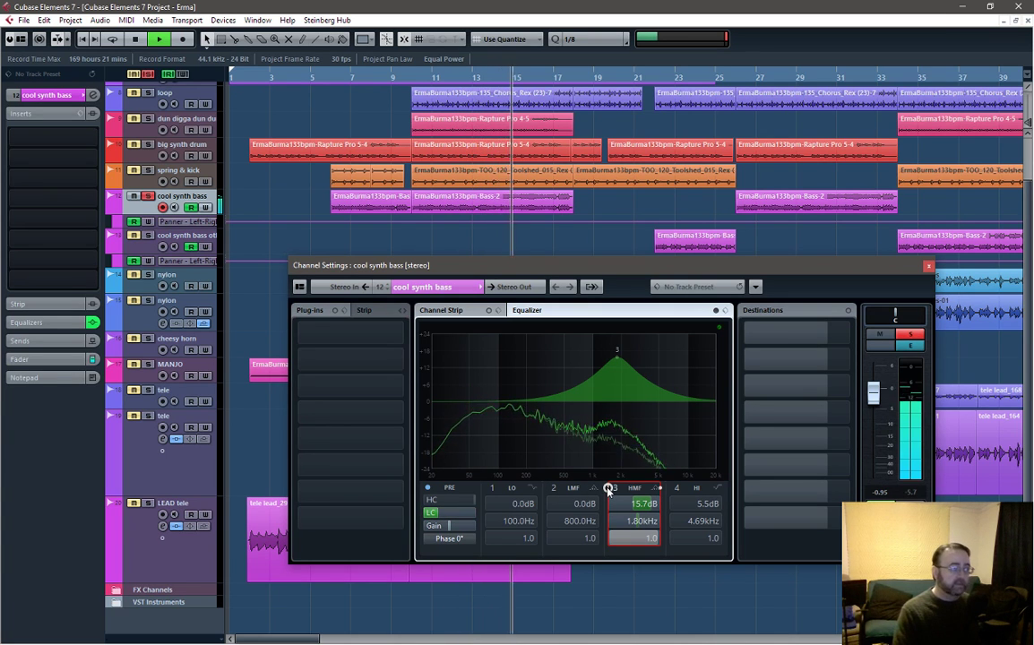
pyautogui.press('space')
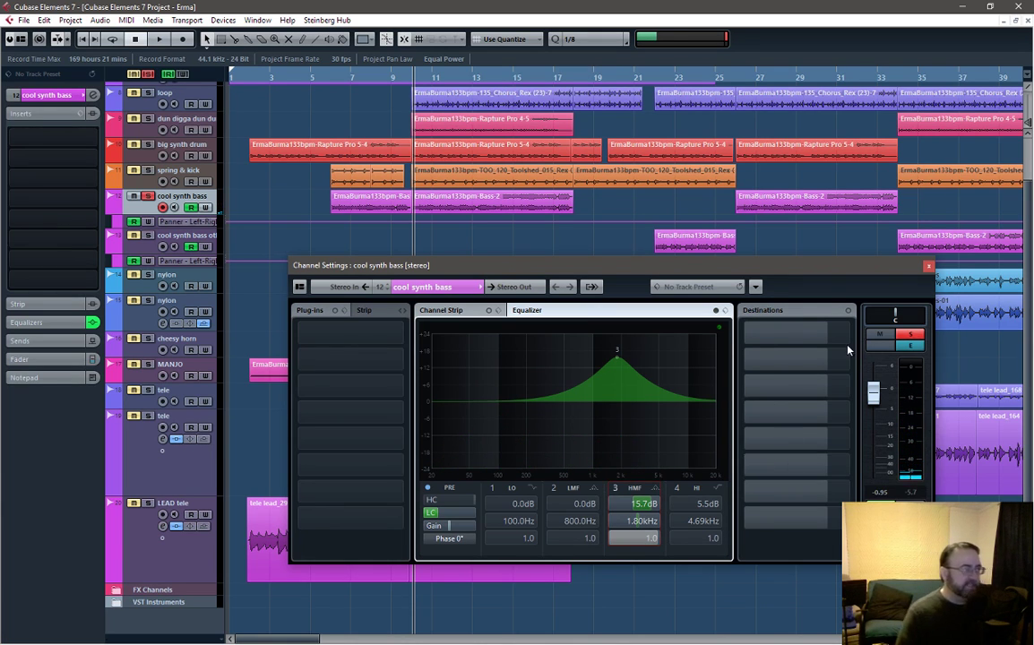
# Turn off solo and play the full mix from bar 10 with the bass EQ and low cut active
pyautogui.click(151, 75)
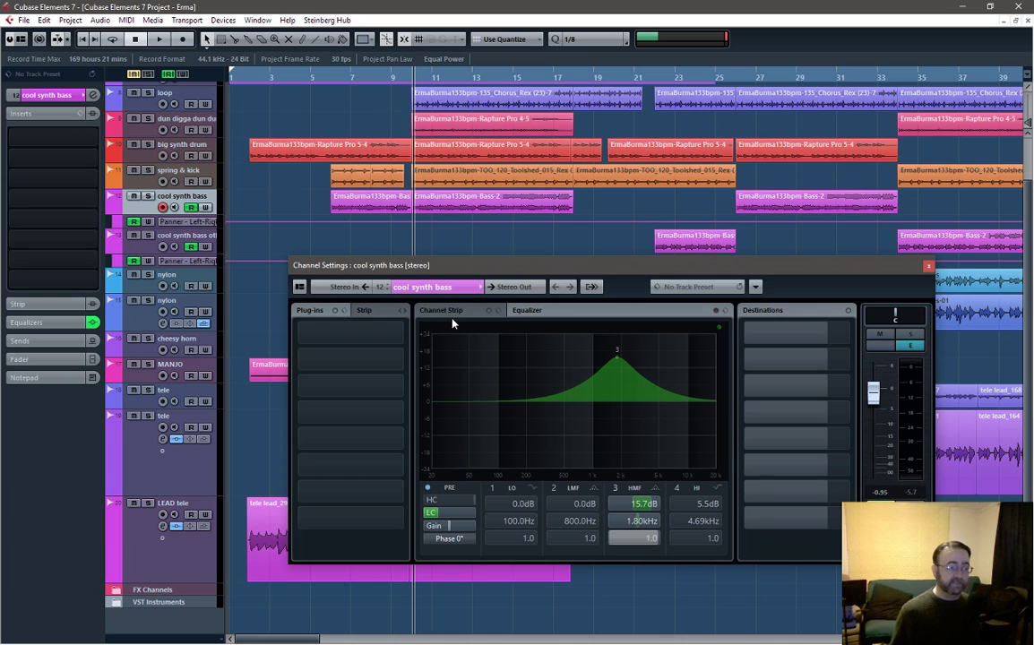
pyautogui.press('space')
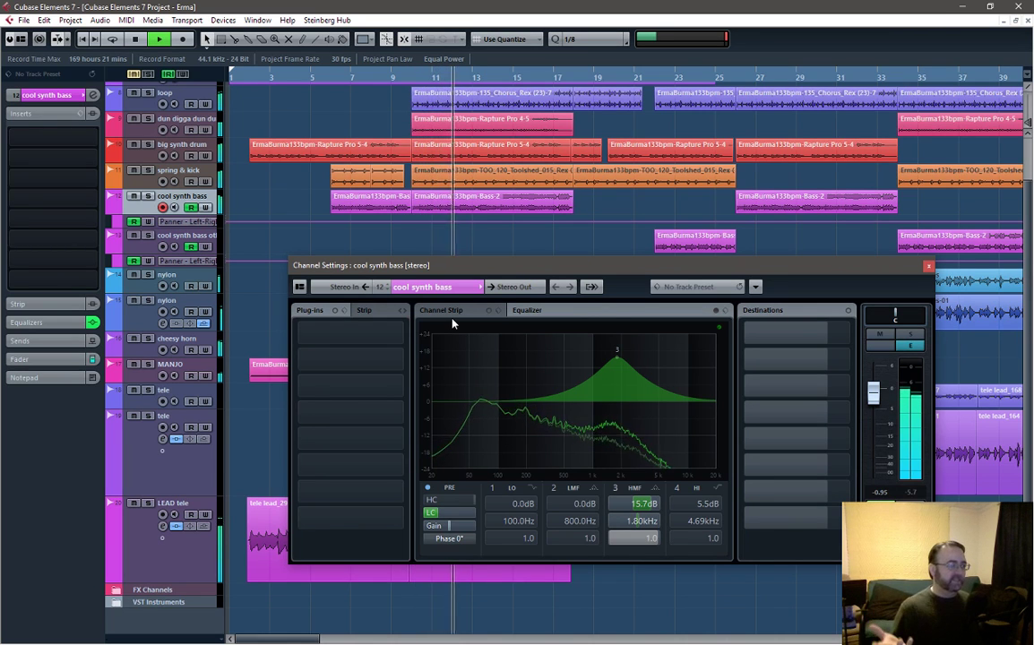
pyautogui.press('space')
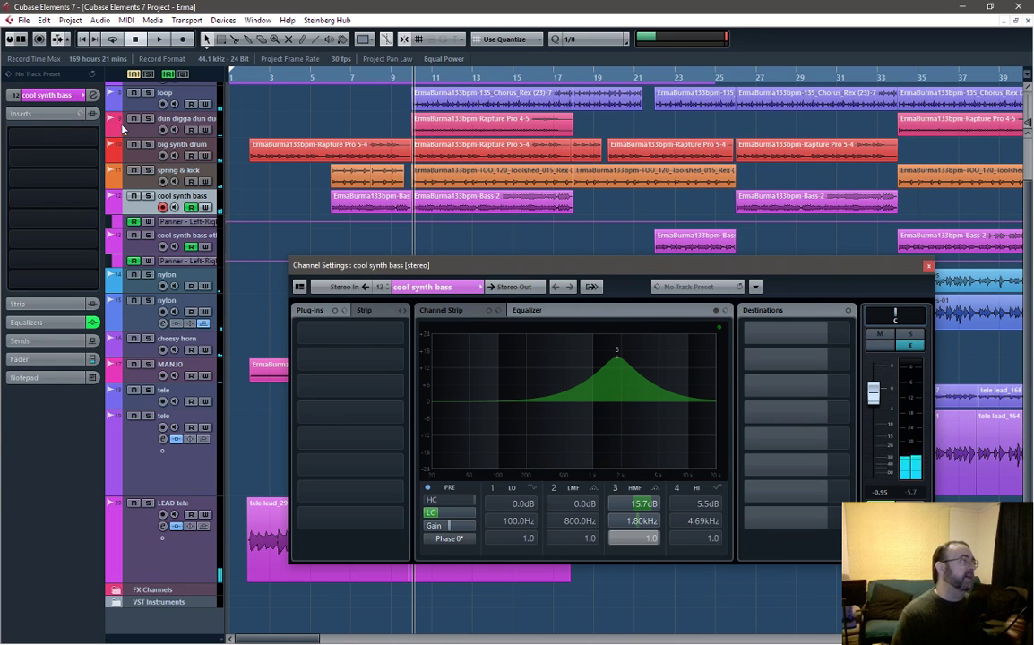
# Enlarge and expand the Original MIDI tracks folder to show its tracks, and close the cool synth bass channel settings
pyautogui.scroll(2, 187, 213)
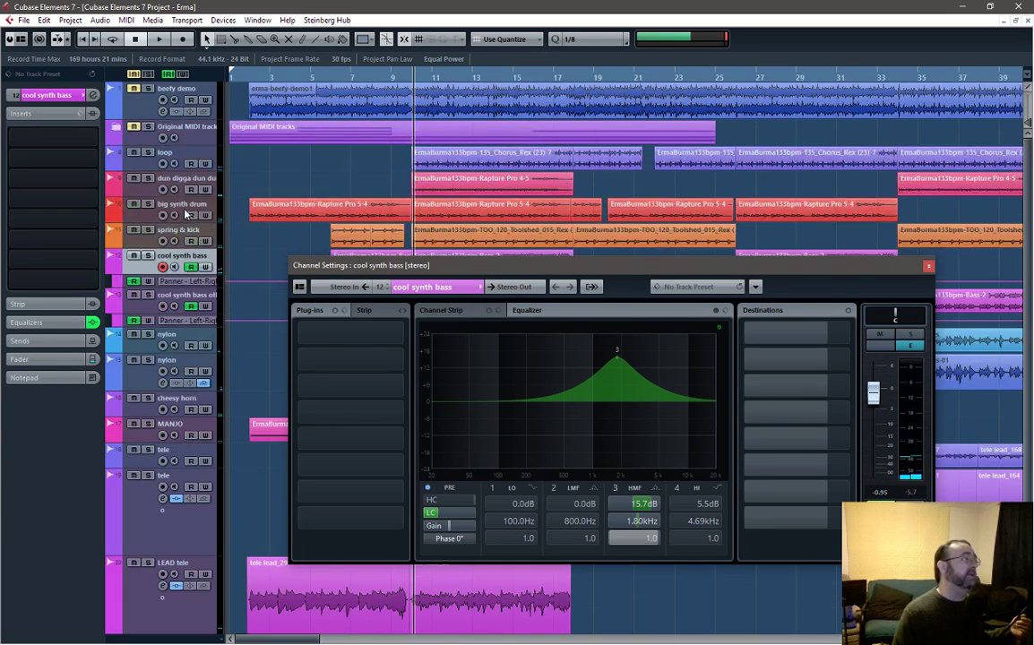
pyautogui.click(177, 139)
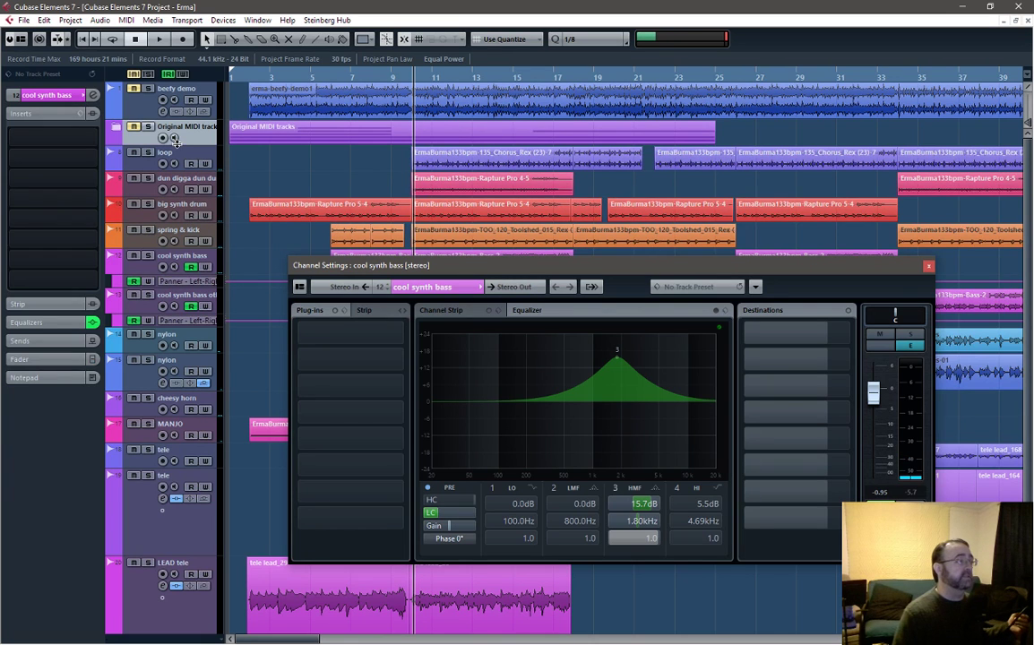
pyautogui.moveTo(177, 139); pyautogui.dragTo(161, 197)
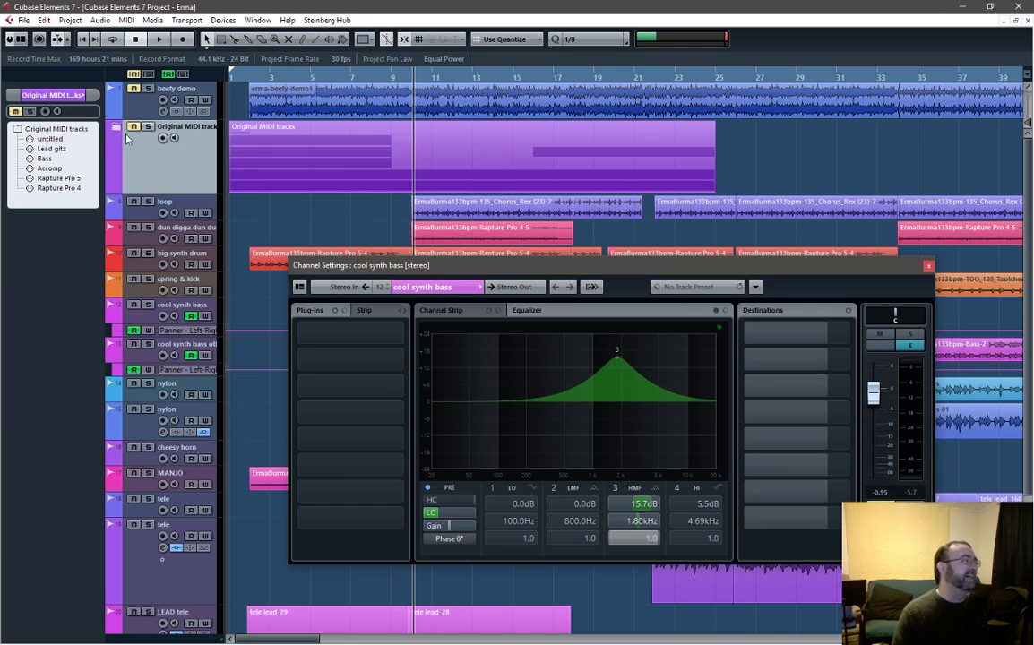
pyautogui.click(120, 131)
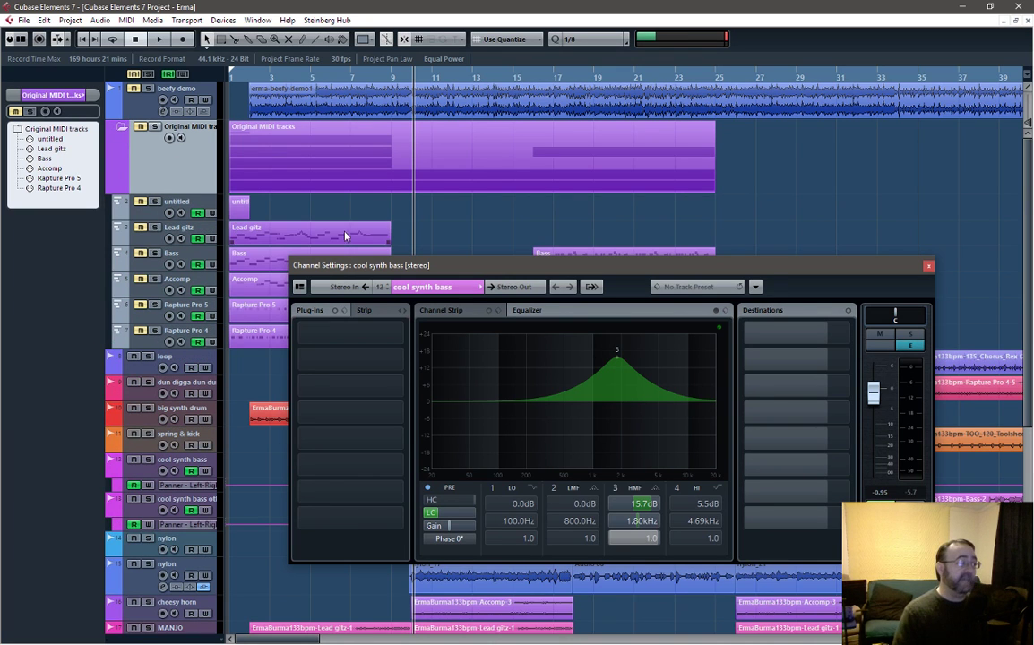
pyautogui.click(929, 266)
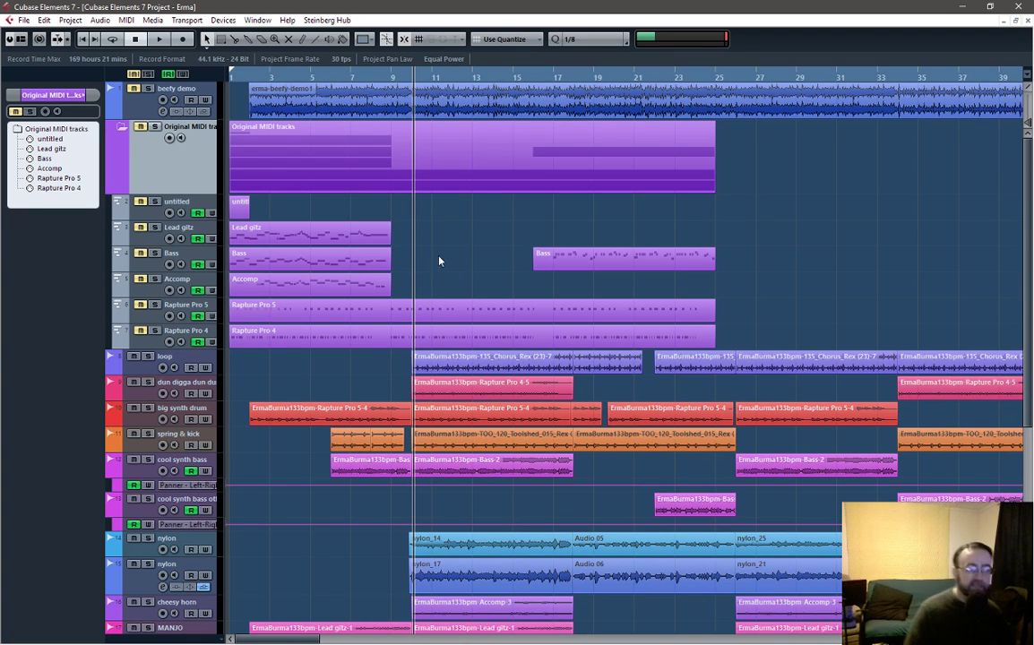
# Add one instrument track below the loop track using the MinimogueLUXUS synth from the SYNTHS group
pyautogui.rightClick(184, 356)
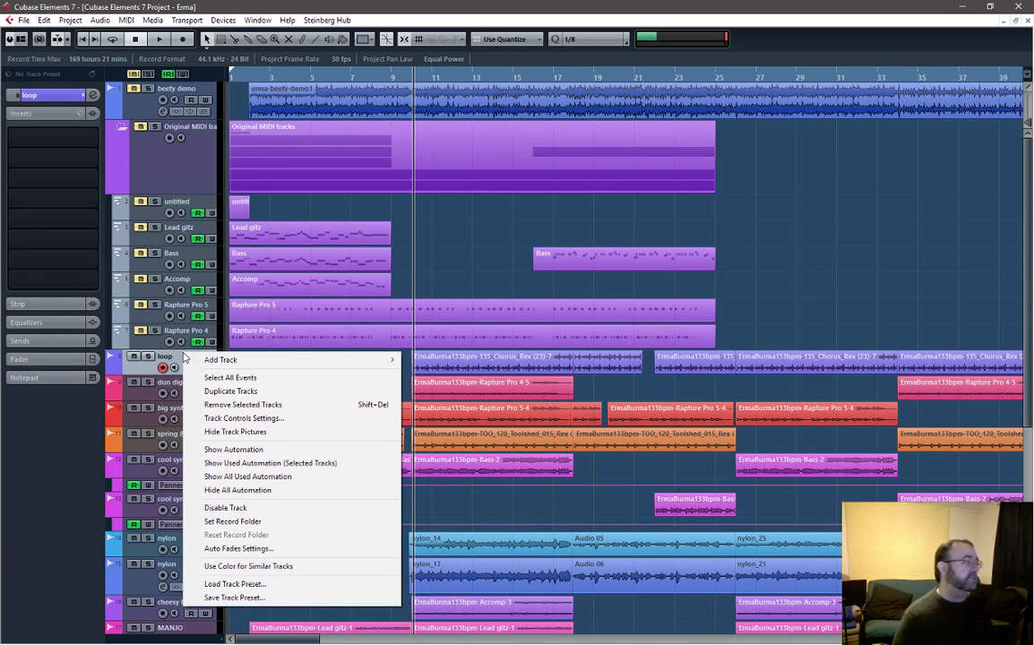
pyautogui.moveTo(377, 359)
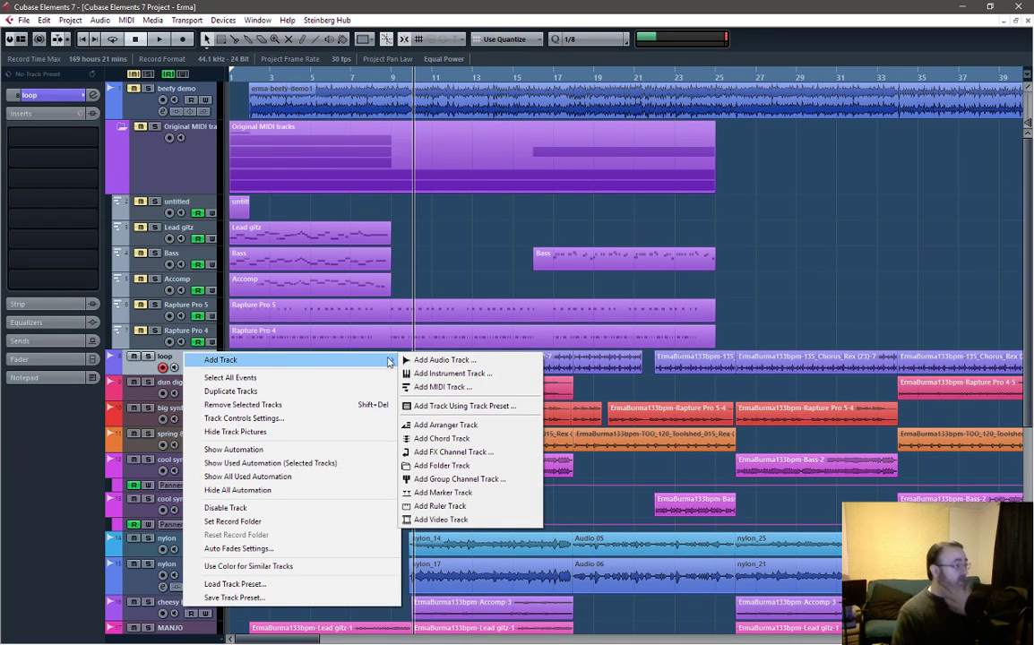
pyautogui.click(448, 372)
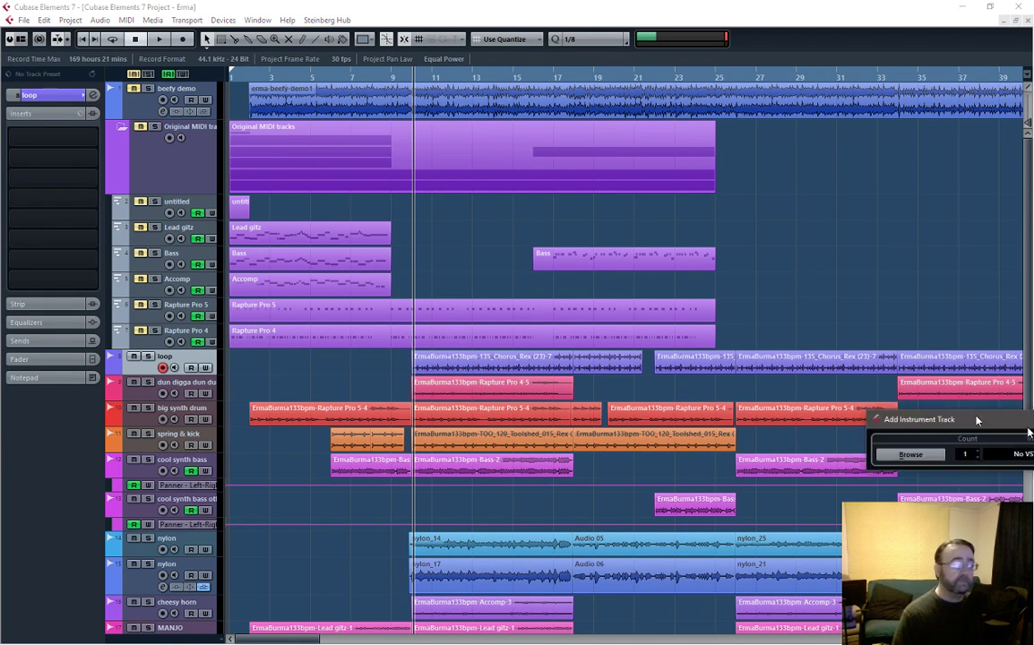
pyautogui.click(478, 279)
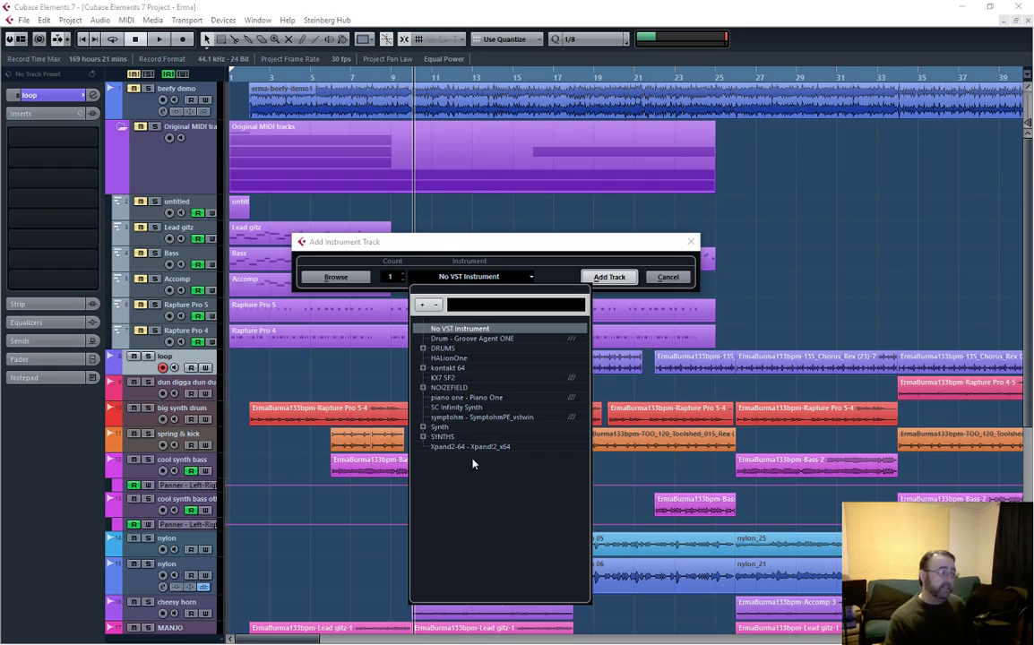
pyautogui.click(423, 436)
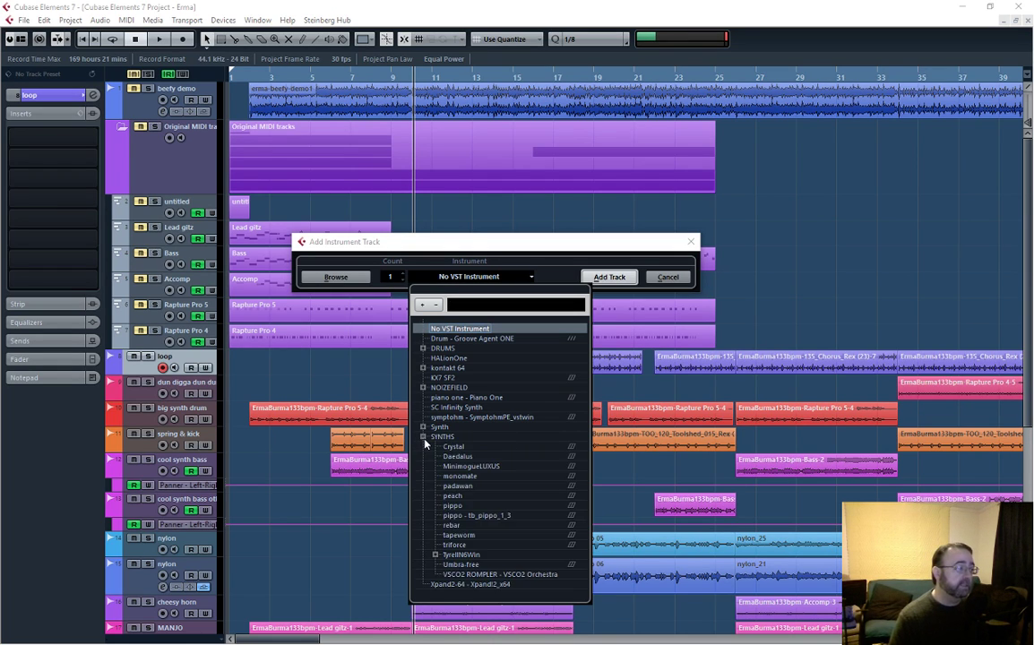
pyautogui.click(468, 468)
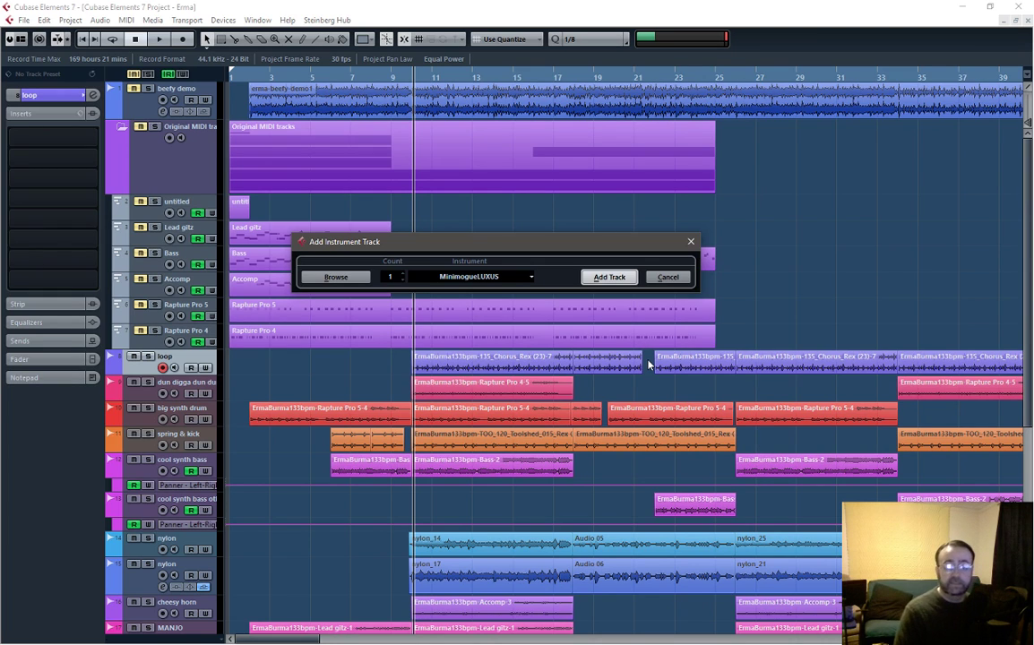
pyautogui.click(609, 277)
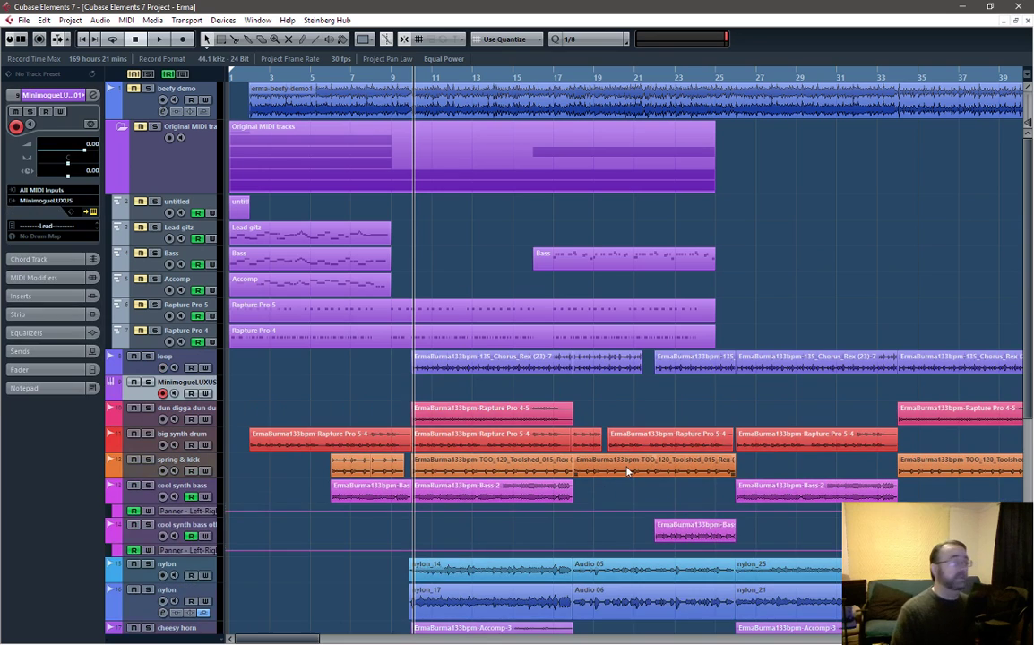
# Return the playhead to the start of the project, play the arrangement through to its end and stop playback
pyautogui.click(464, 415)
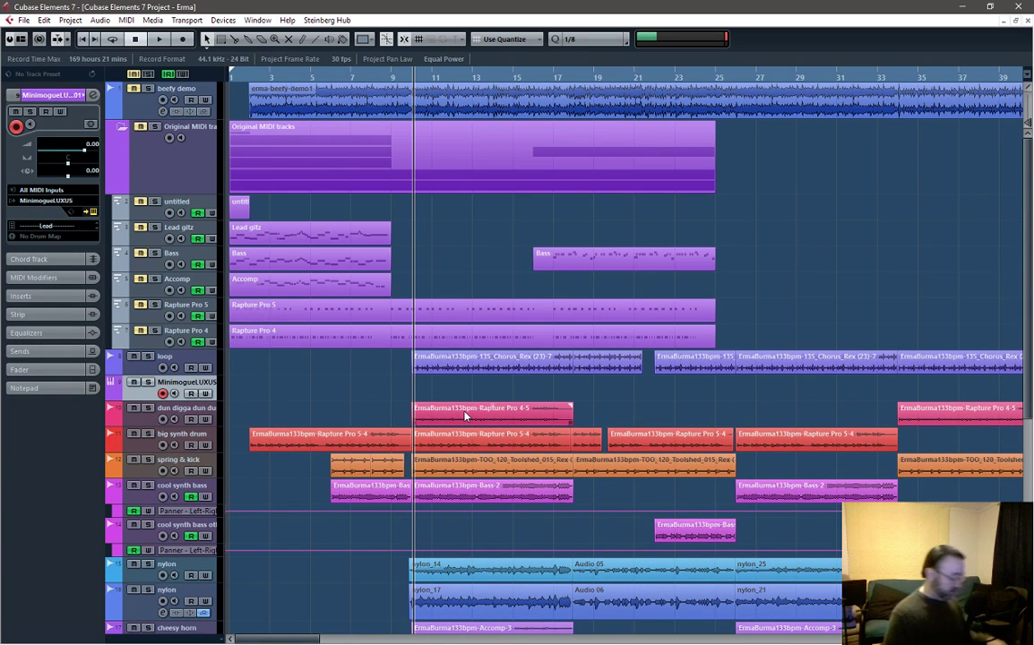
pyautogui.click(390, 78)
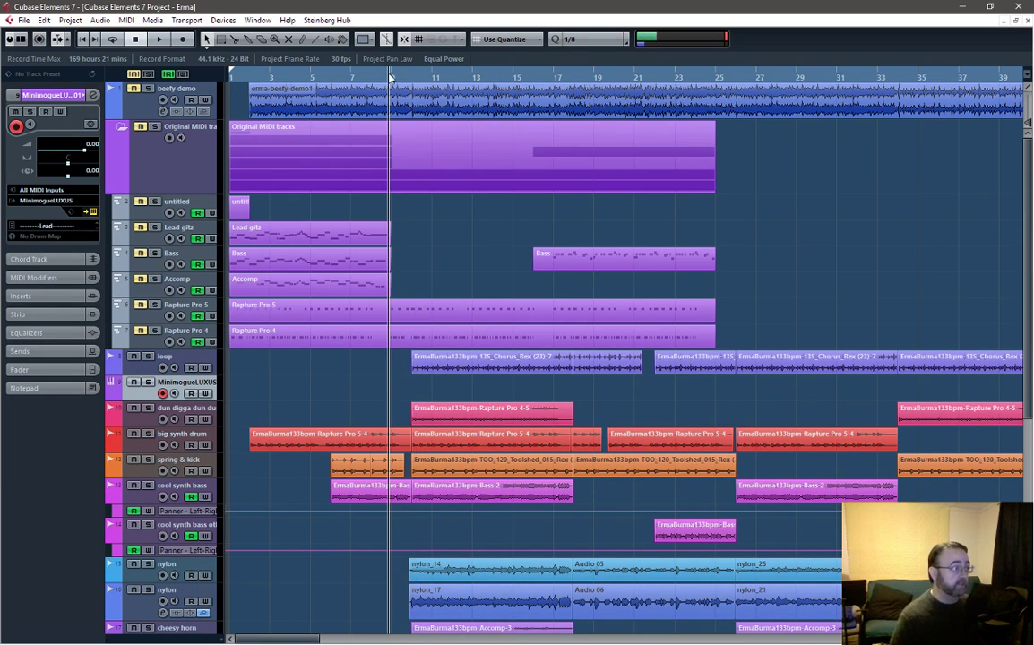
pyautogui.click(241, 78)
pyautogui.click(307, 155)
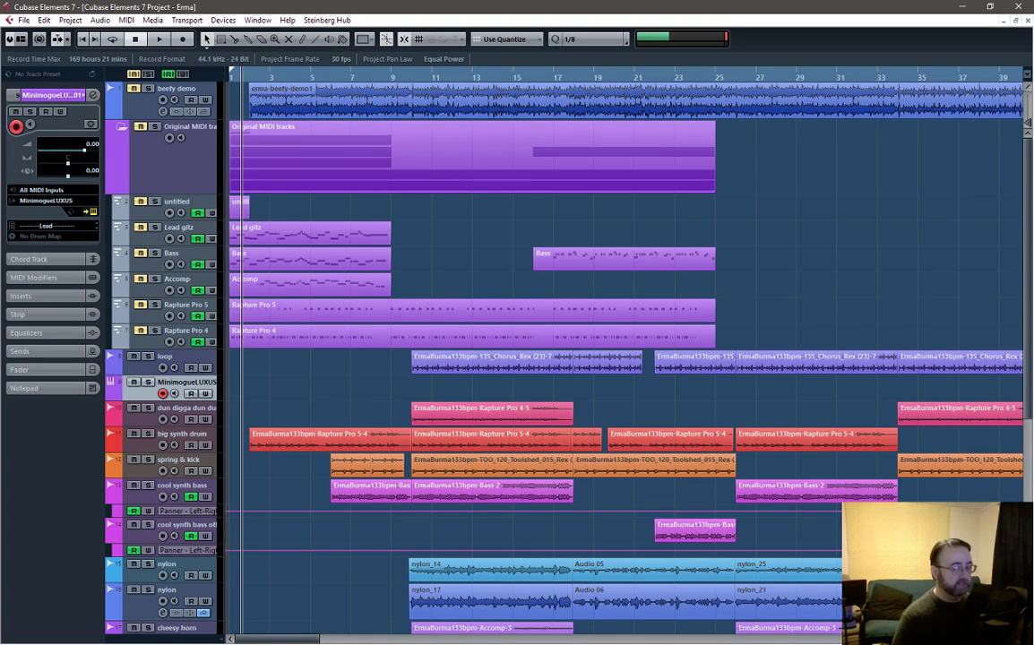
pyautogui.moveTo(720, 301); pyautogui.dragTo(1033, 314)
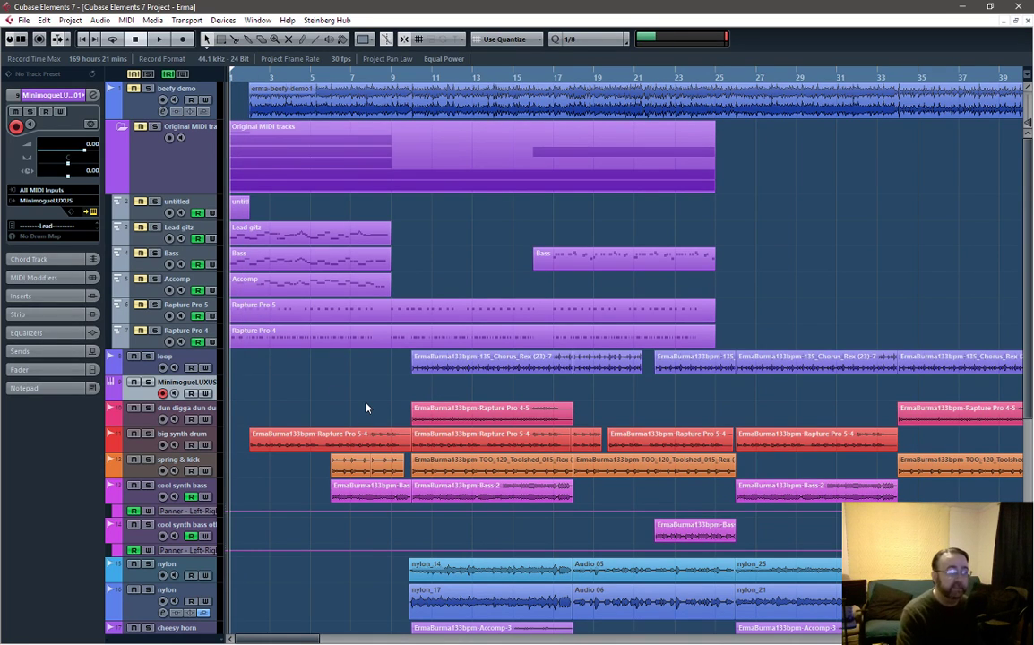
pyautogui.press('space')
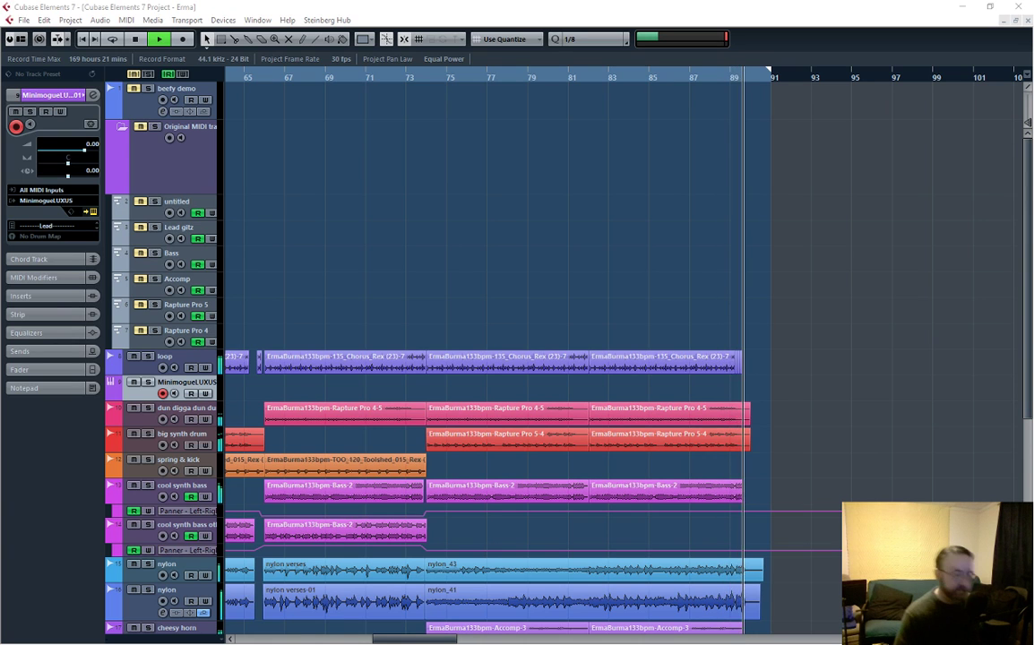
pyautogui.click(135, 40)
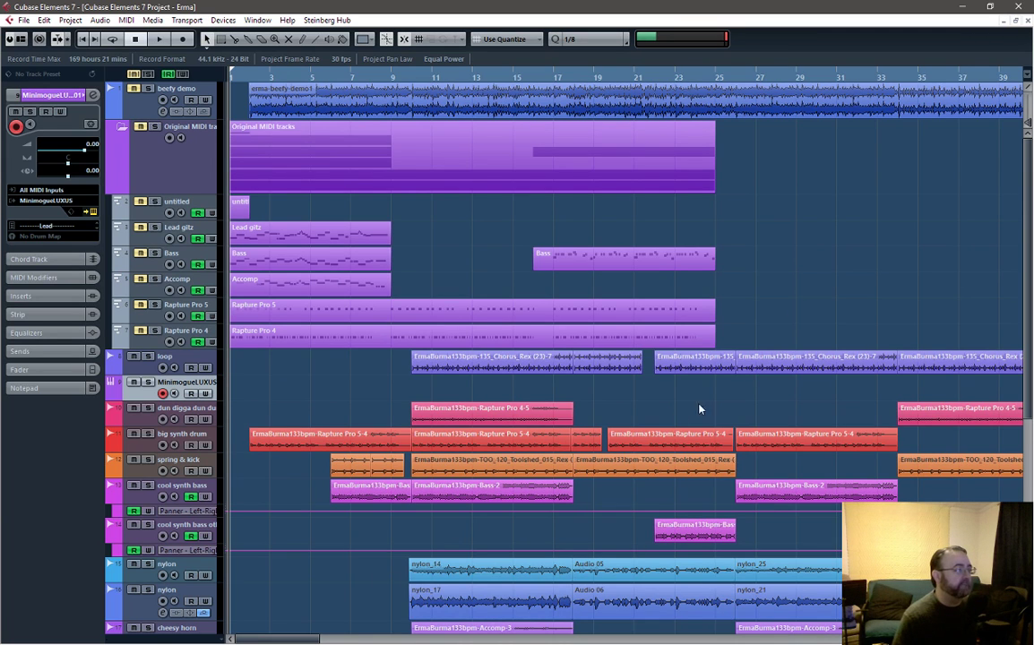
# Open the MinimogueLUXUS synth's interface from its track and position it so that all its controls are in view
pyautogui.scroll(-3, 817, 319)
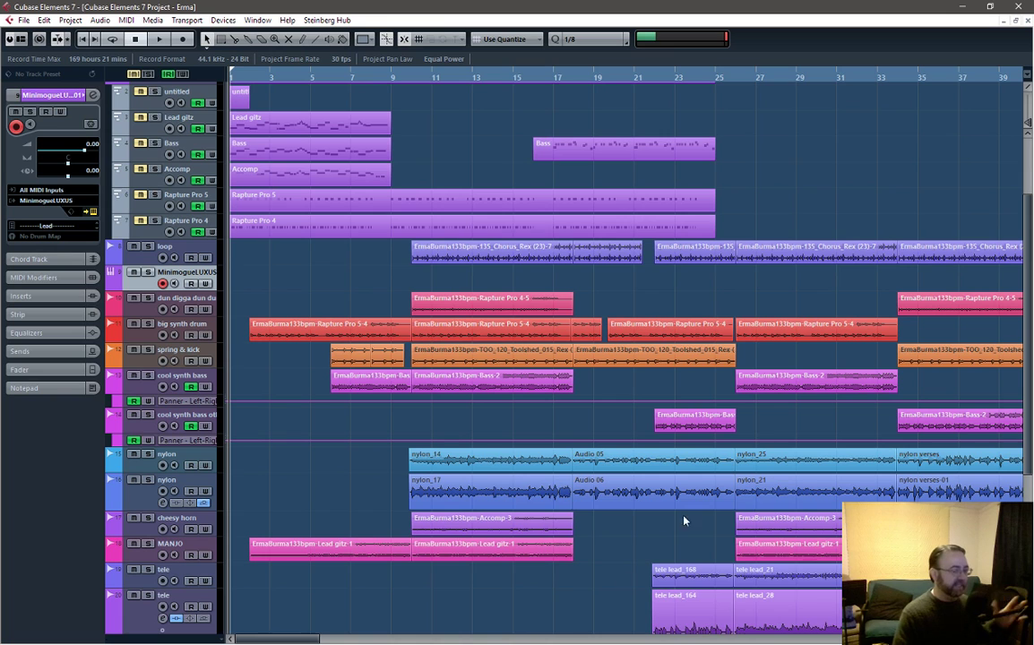
pyautogui.click(479, 496)
pyautogui.scroll(-3, 386, 502)
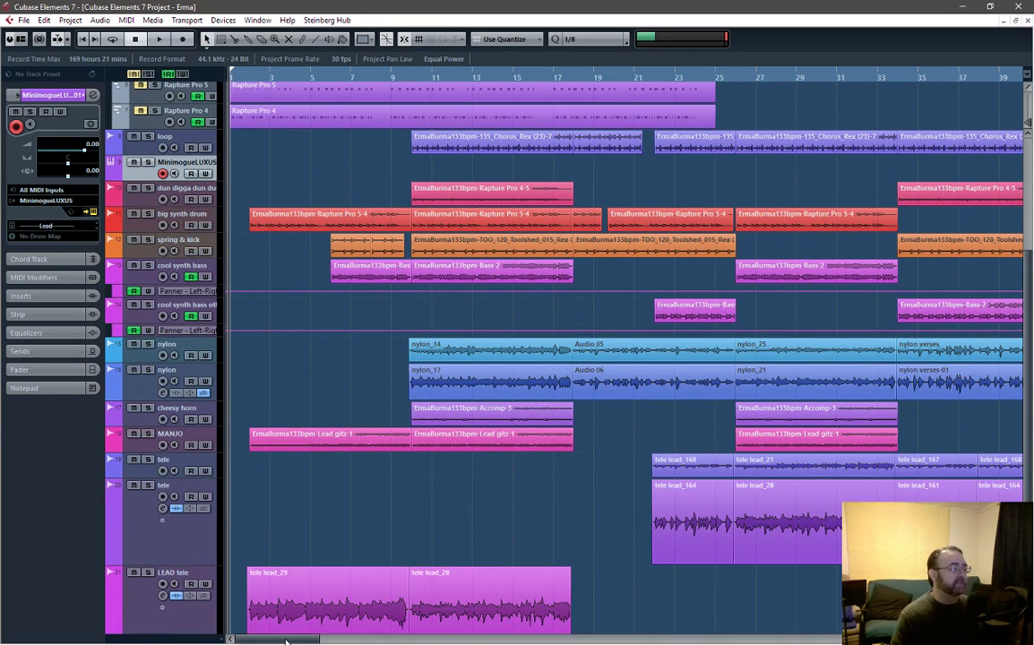
pyautogui.moveTo(285, 638)
pyautogui.mouseDown()
pyautogui.moveTo(446, 637)
pyautogui.moveTo(277, 638)
pyautogui.mouseUp()
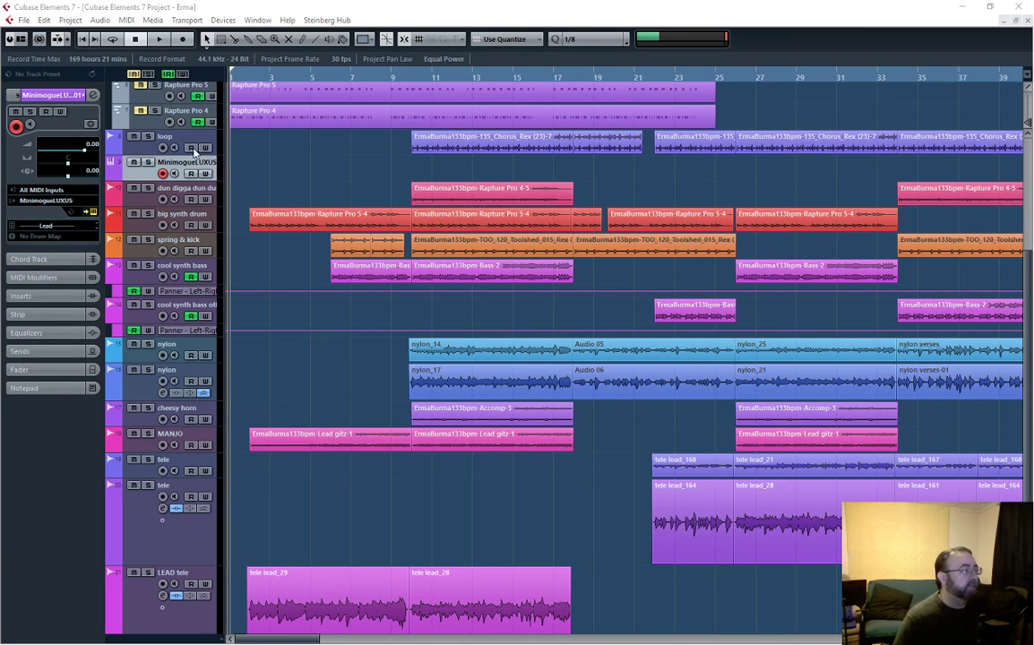
pyautogui.click(172, 175)
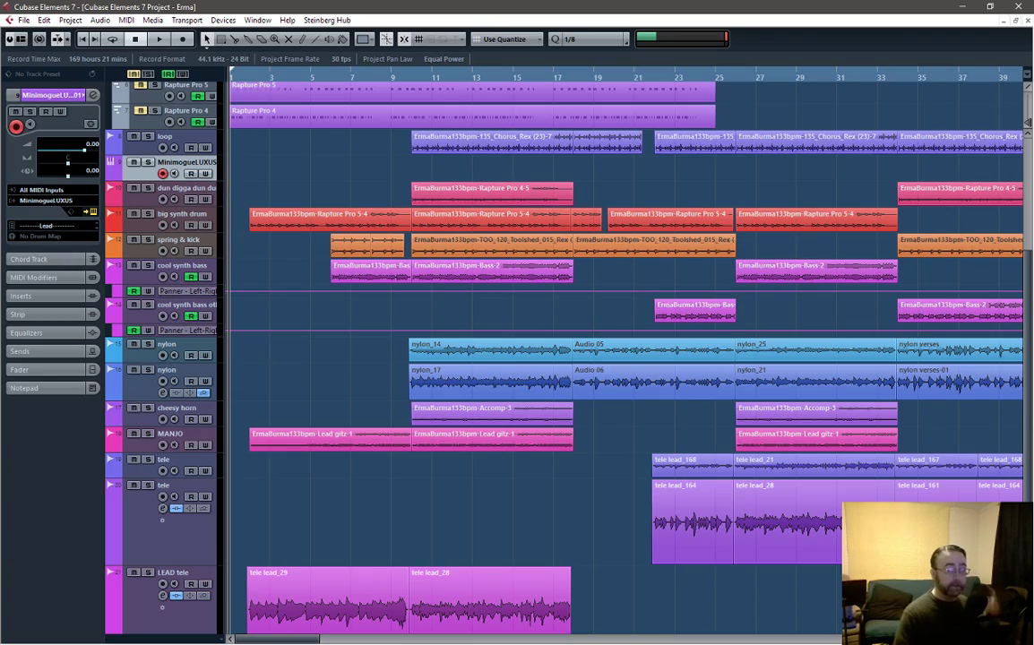
pyautogui.moveTo(718, 336); pyautogui.dragTo(106, 174)
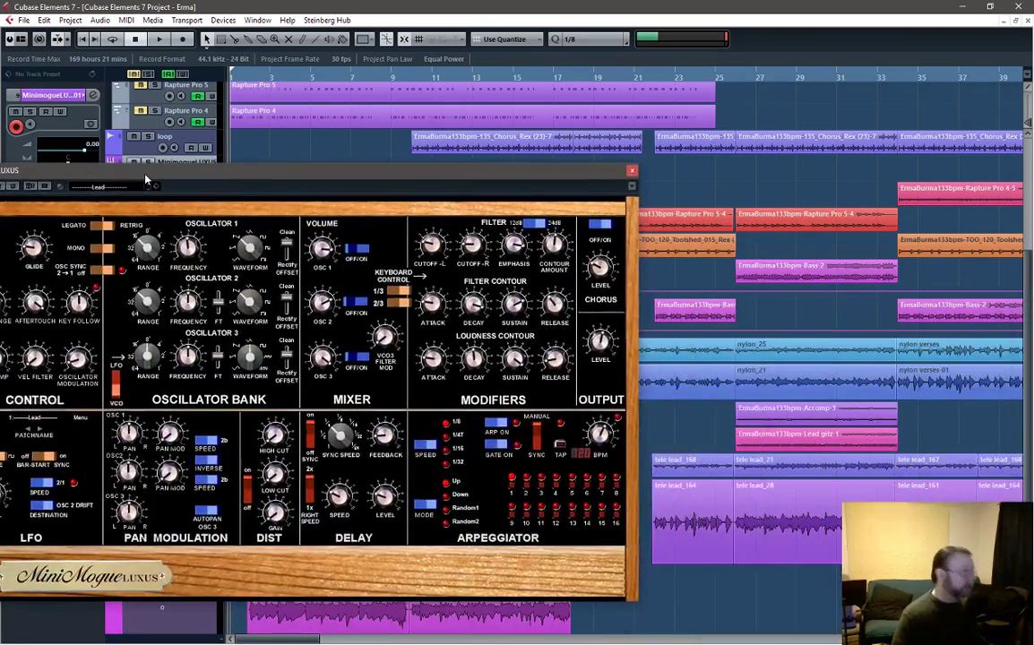
pyautogui.moveTo(173, 179); pyautogui.dragTo(380, 182)
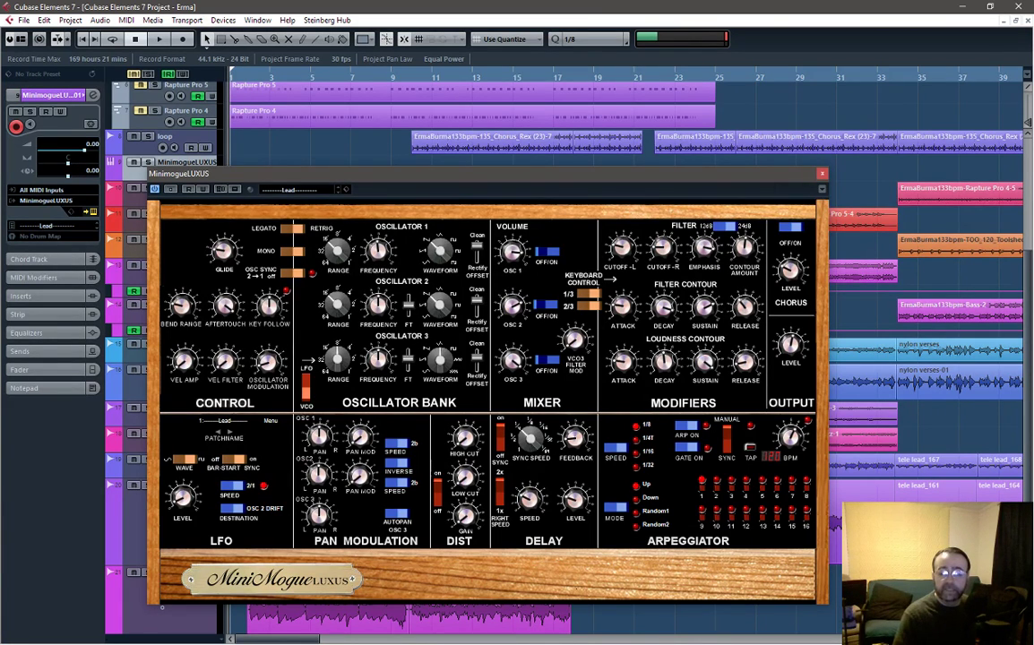
# In the UMC Audio Control Panel, set the ASIO buffer size to 1024 samples and the USB streaming mode to Standard
pyautogui.hotkey('ctrl', 'w')
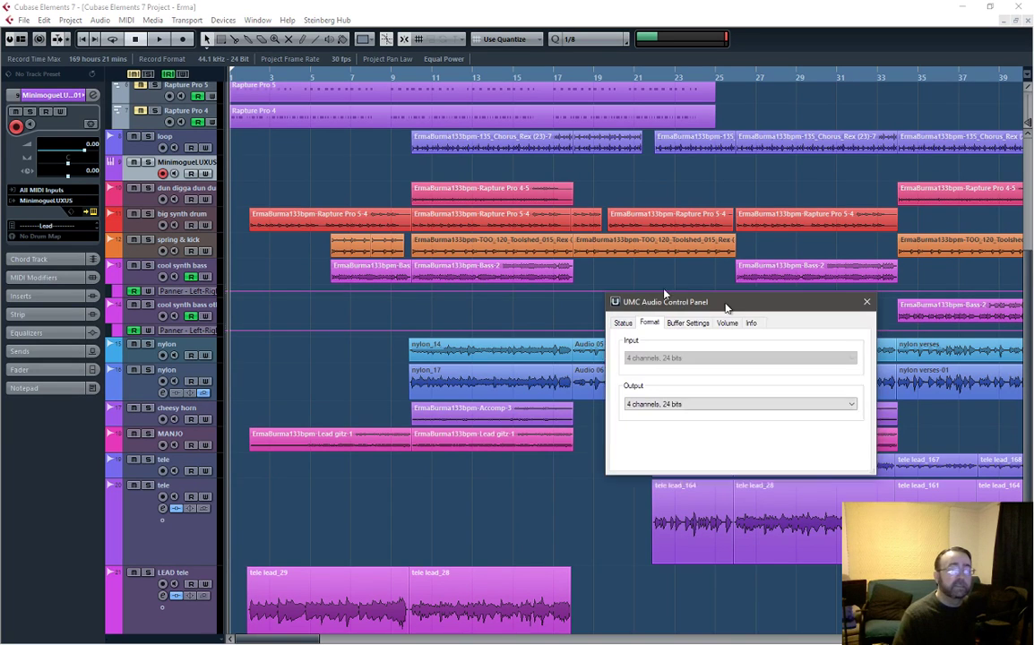
pyautogui.moveTo(551, 265); pyautogui.dragTo(443, 253)
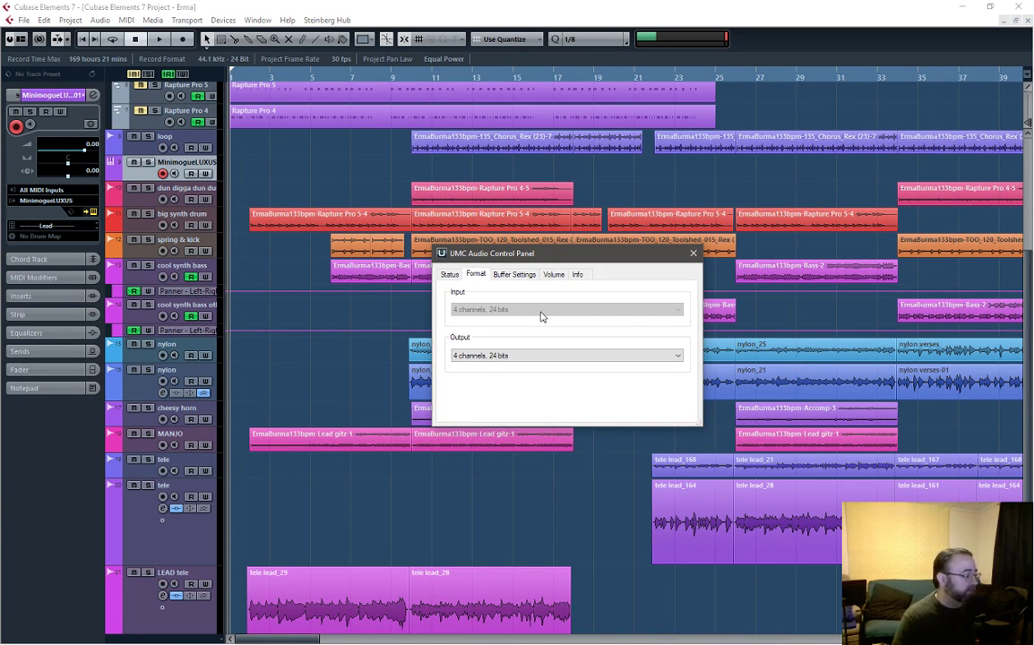
pyautogui.click(516, 276)
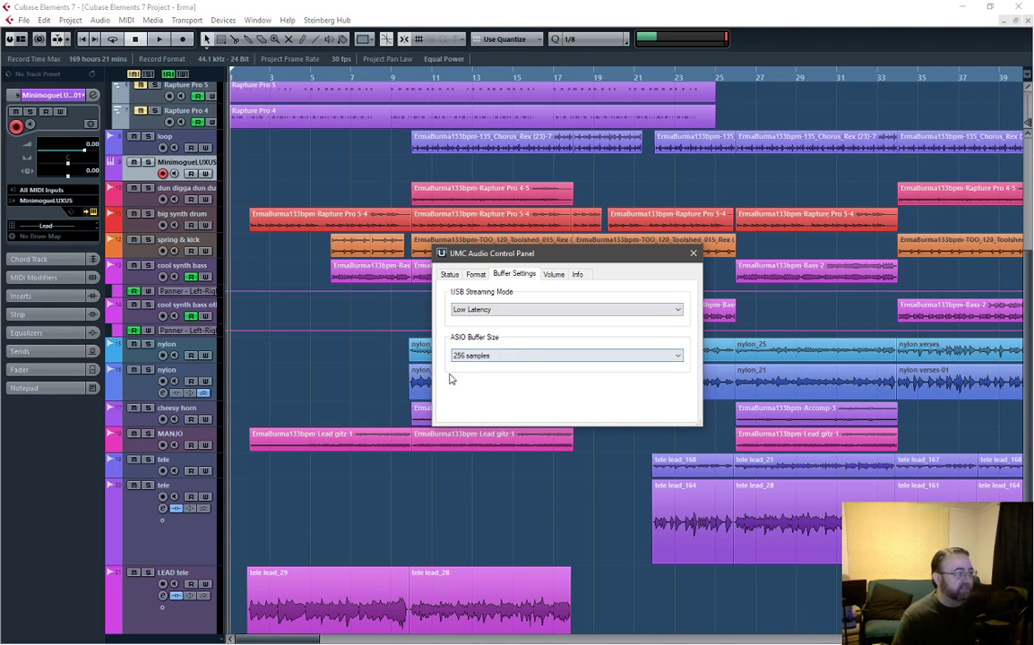
pyautogui.click(617, 357)
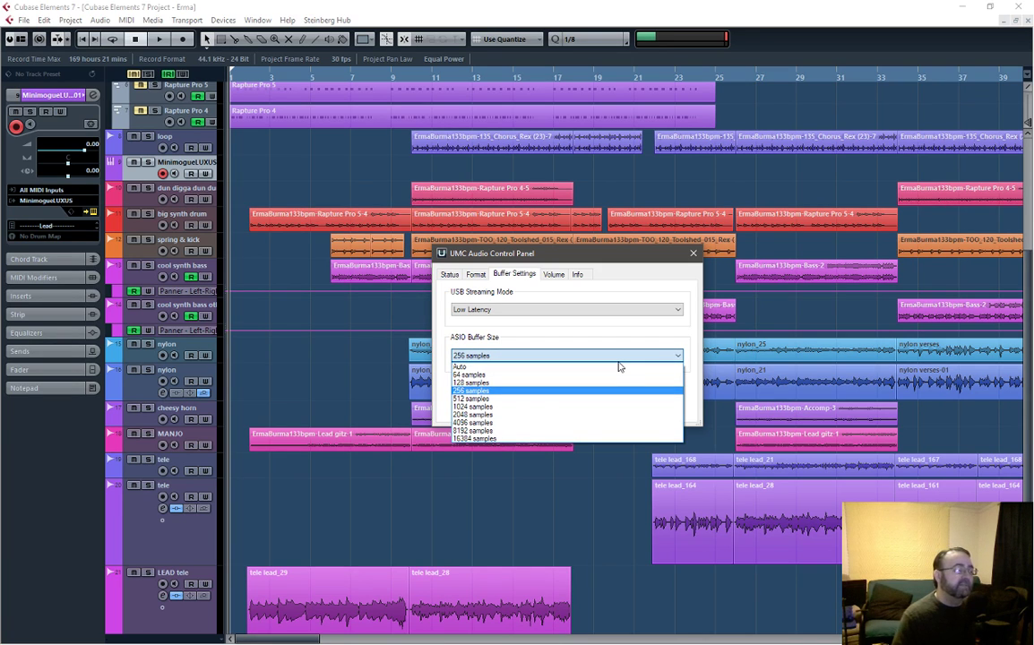
pyautogui.click(513, 409)
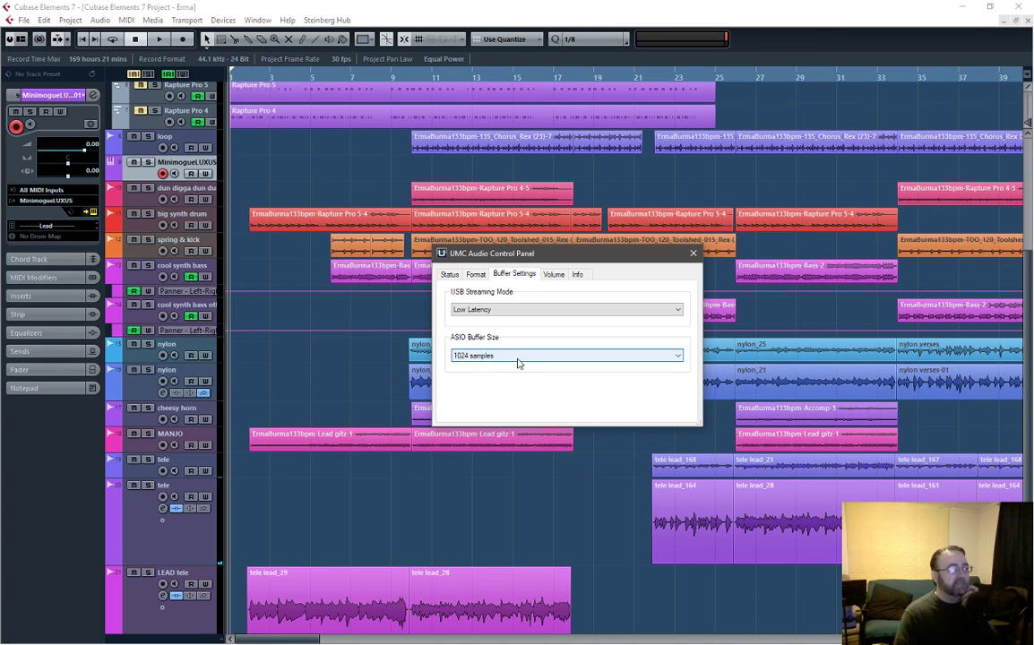
pyautogui.click(500, 312)
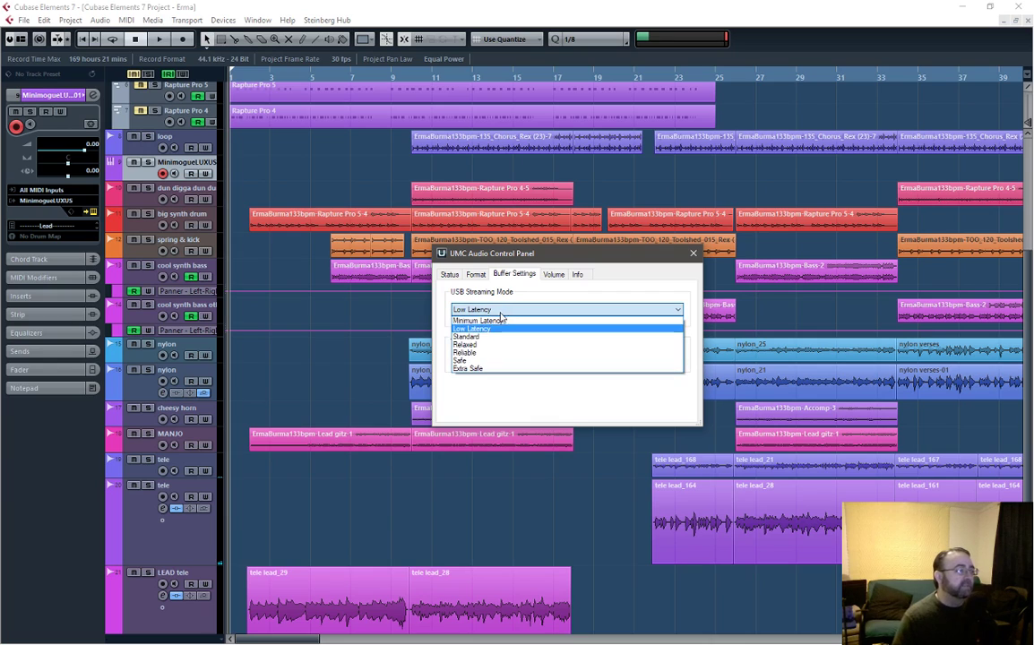
pyautogui.click(492, 337)
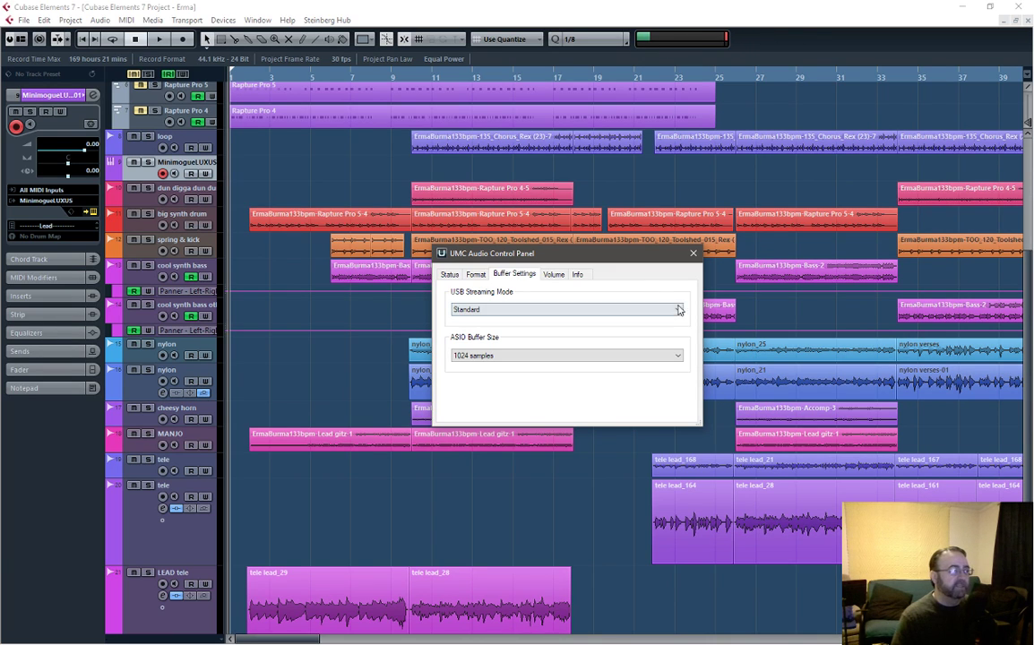
pyautogui.click(693, 256)
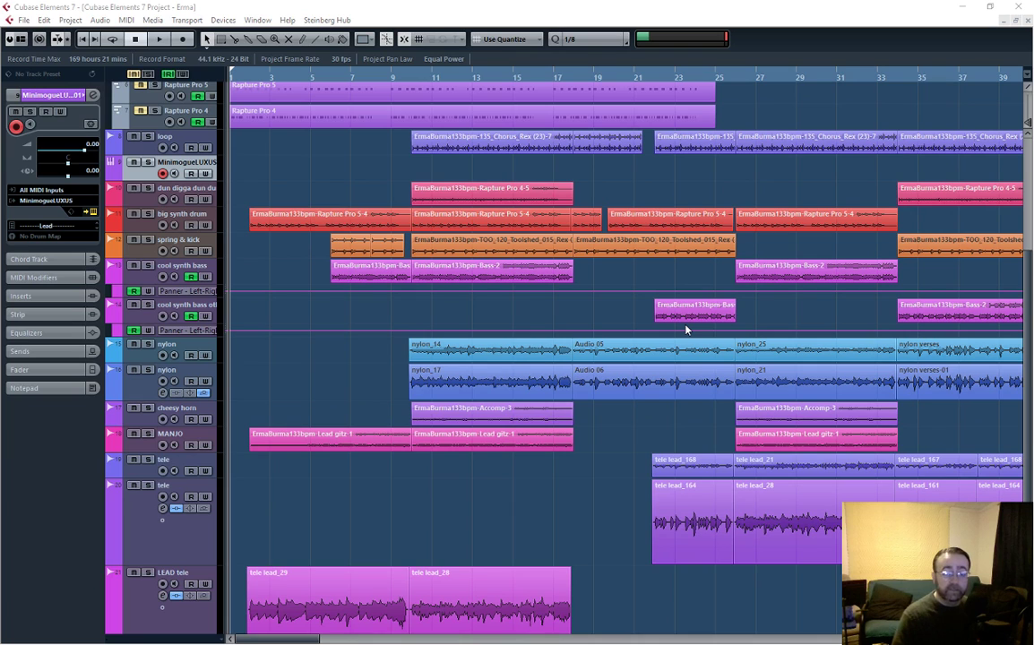
# Place the playhead near bar 2 and close the MinimogueLUXUS window
pyautogui.click(213, 76)
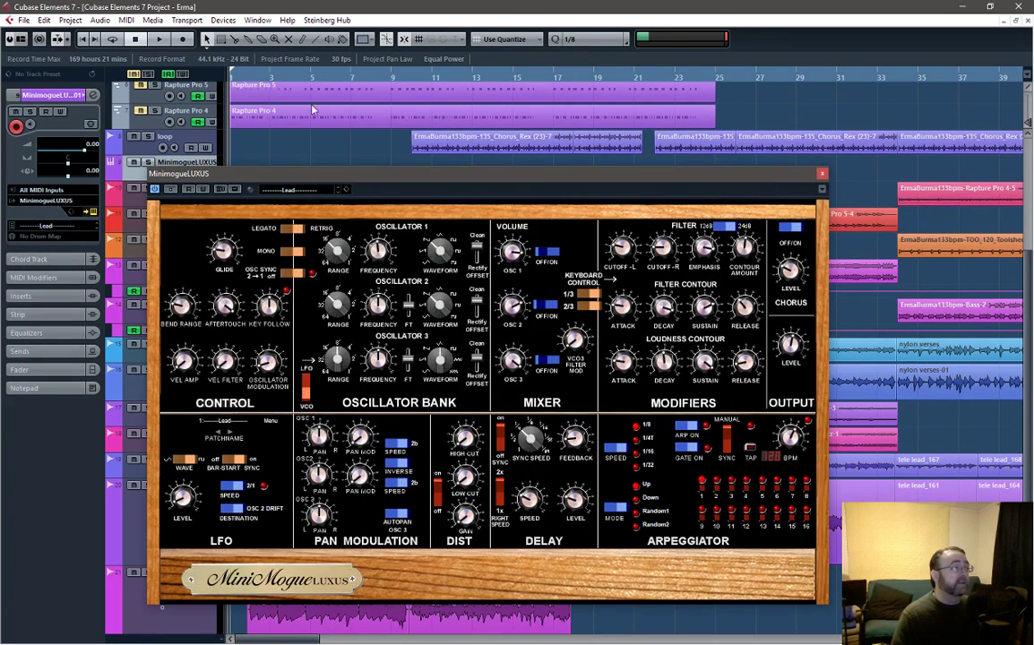
pyautogui.moveTo(341, 171); pyautogui.dragTo(420, 164)
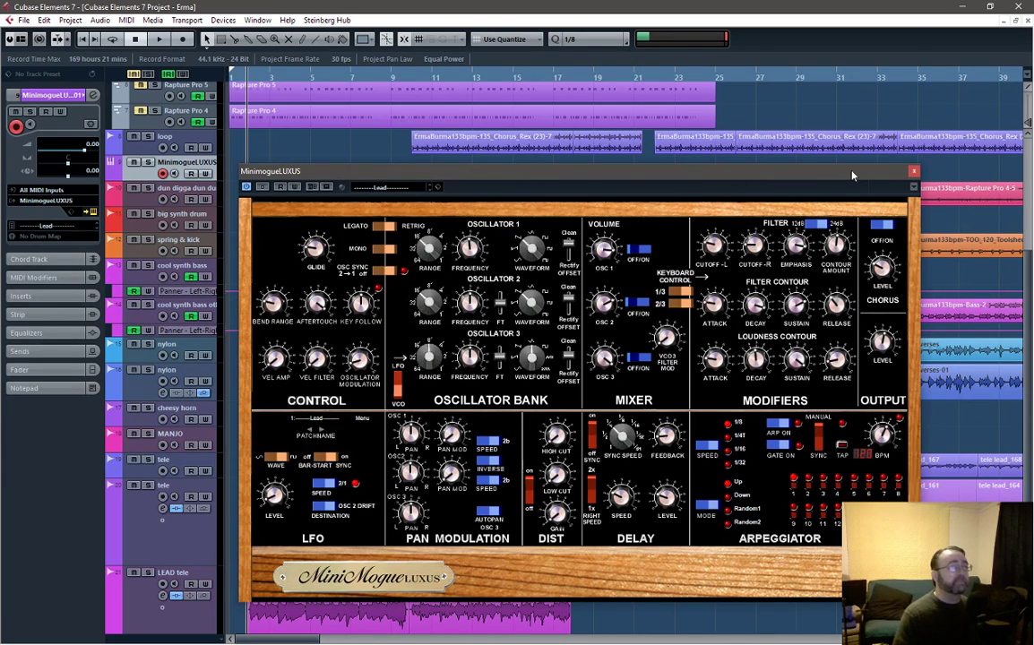
pyautogui.click(914, 172)
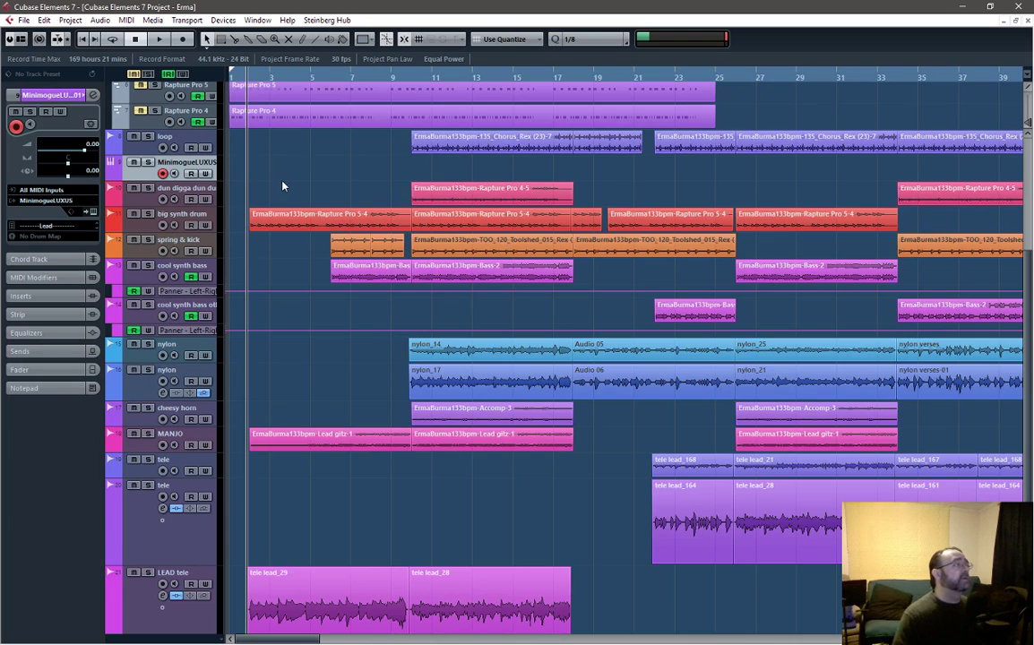
# Open the Original MIDI tracks folder part in the Key Editor to inspect its notes, and return to the project
pyautogui.scroll(5, 282, 188)
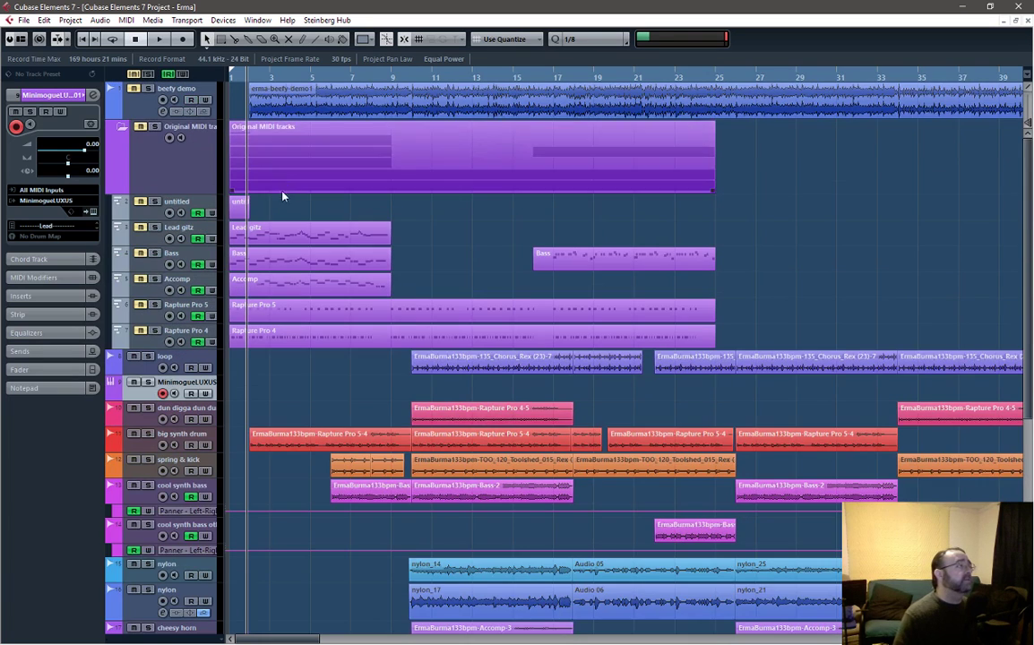
pyautogui.doubleClick(320, 164)
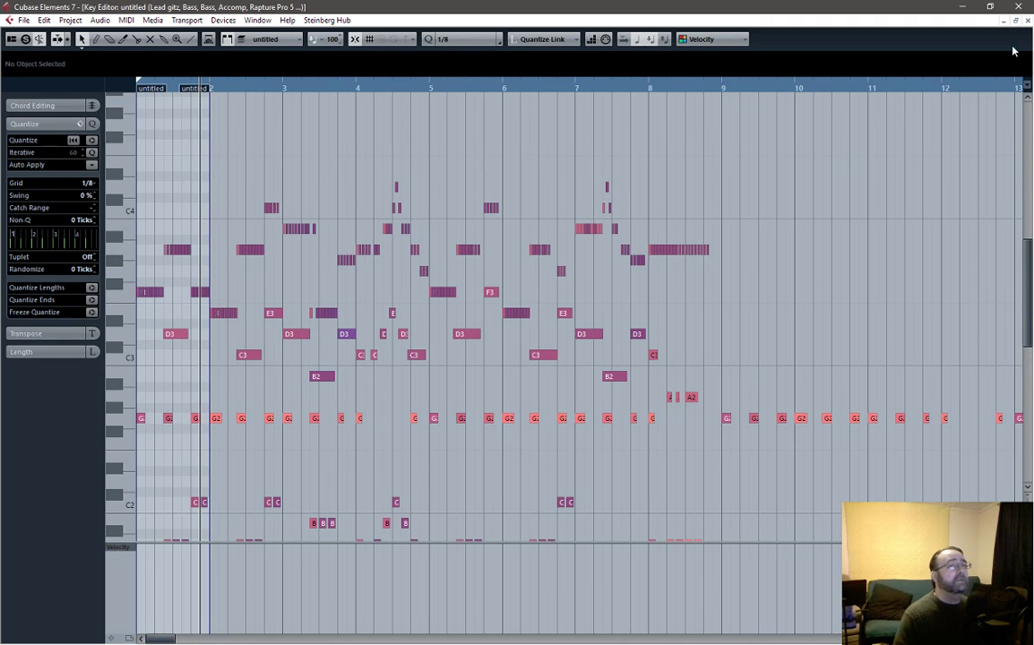
pyautogui.press('Escape')
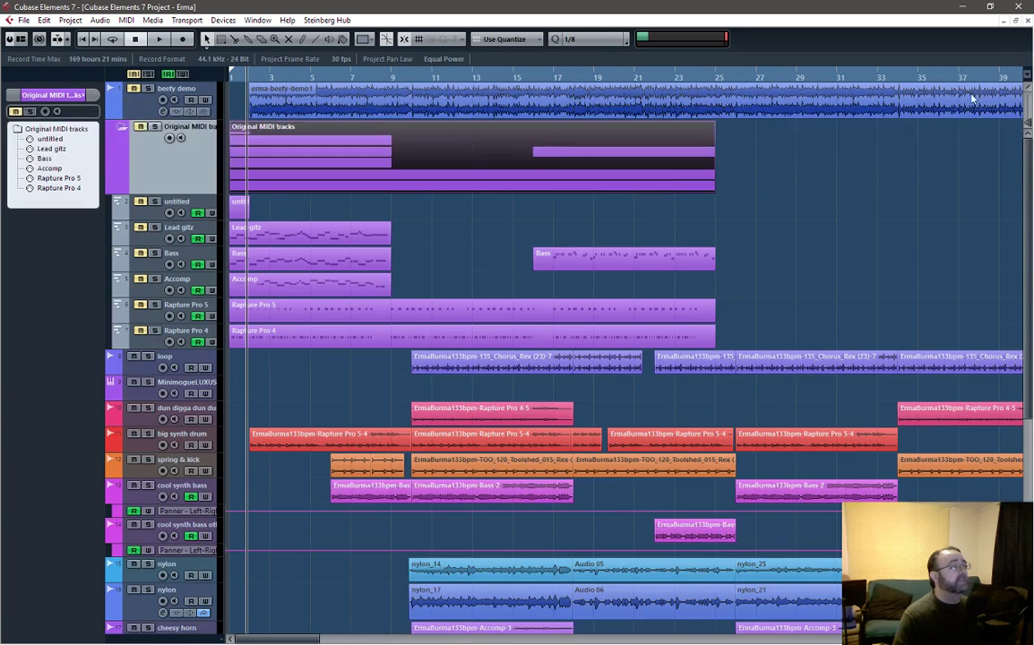
# Select the opening Bass MIDI part and move the MinimogueLUXUS track between the spring & kick and cool synth bass tracks
pyautogui.click(179, 259)
pyautogui.click(306, 261)
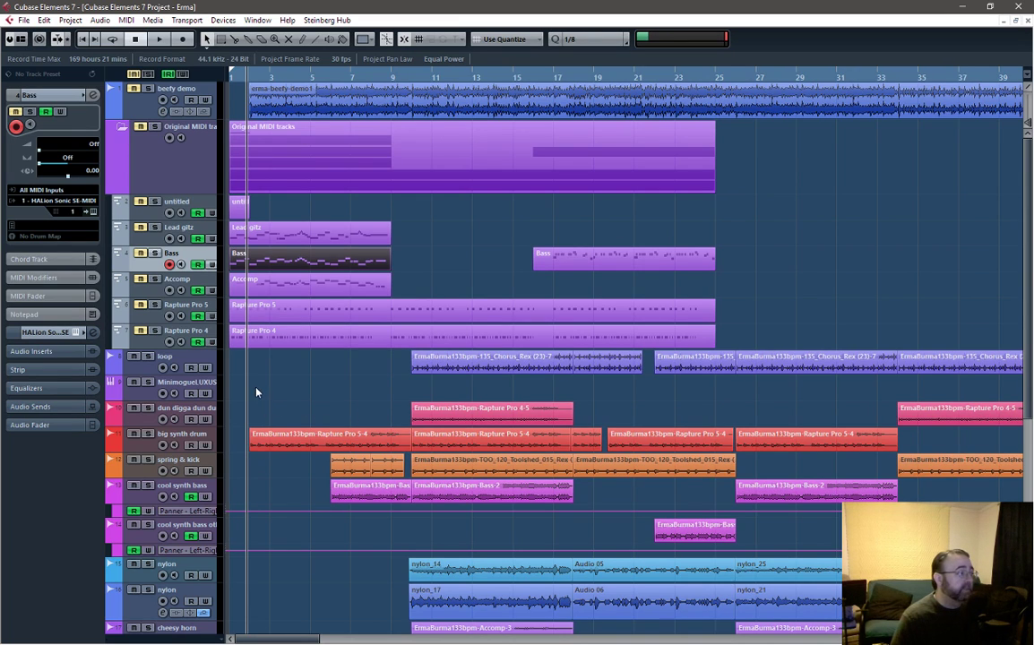
pyautogui.click(201, 388)
pyautogui.moveTo(183, 417); pyautogui.dragTo(183, 475)
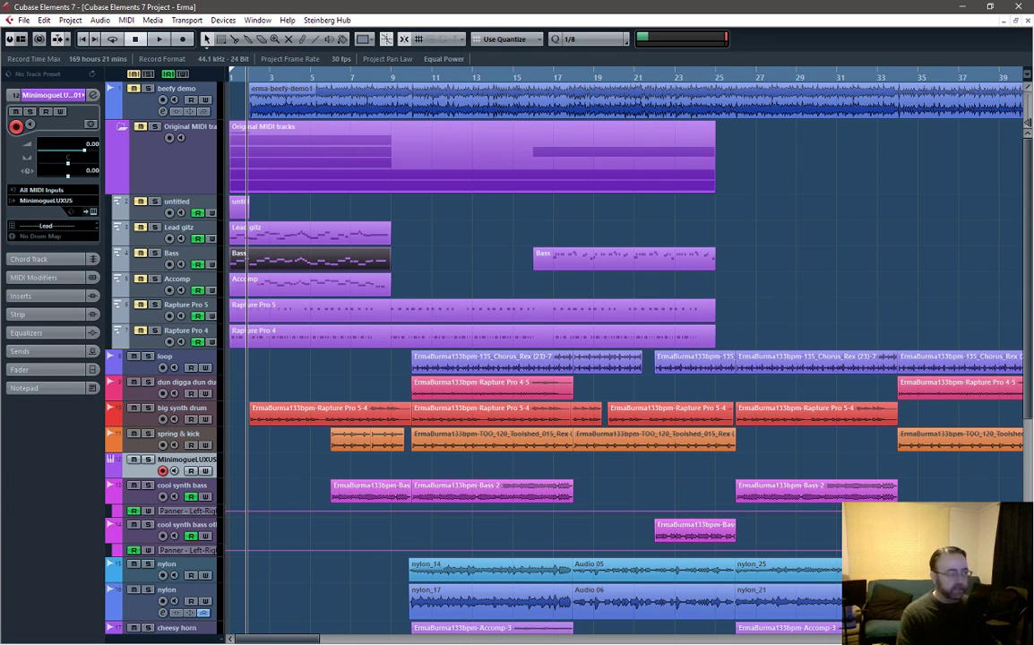
# Review the channels in the MixConsole, toggle the insert bypass on the stereo output channel and close the mixer
pyautogui.press('F3')
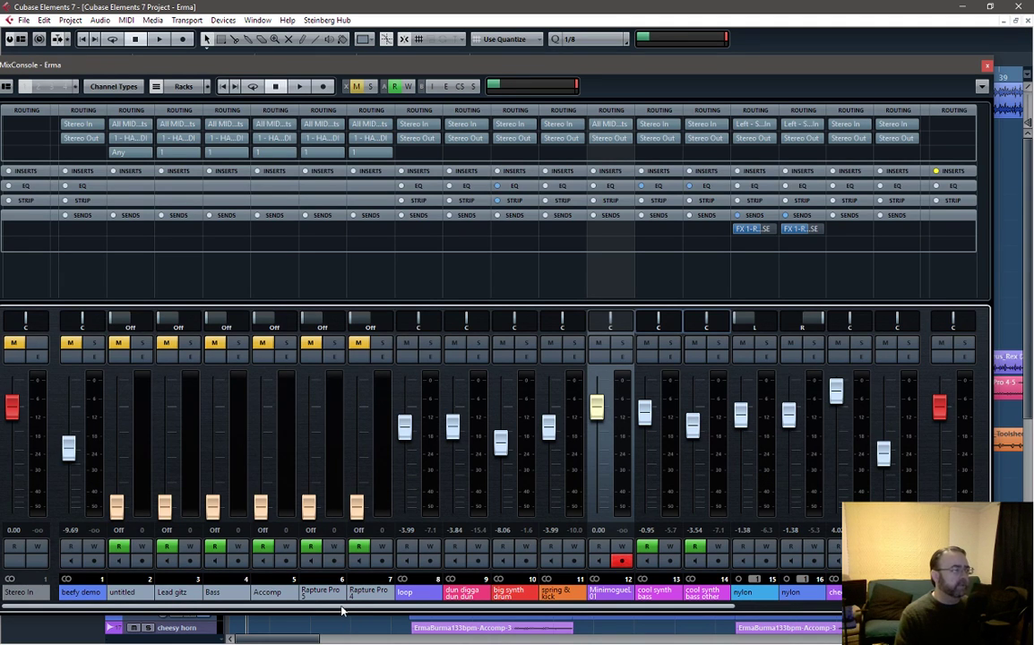
pyautogui.moveTo(353, 612); pyautogui.dragTo(628, 589)
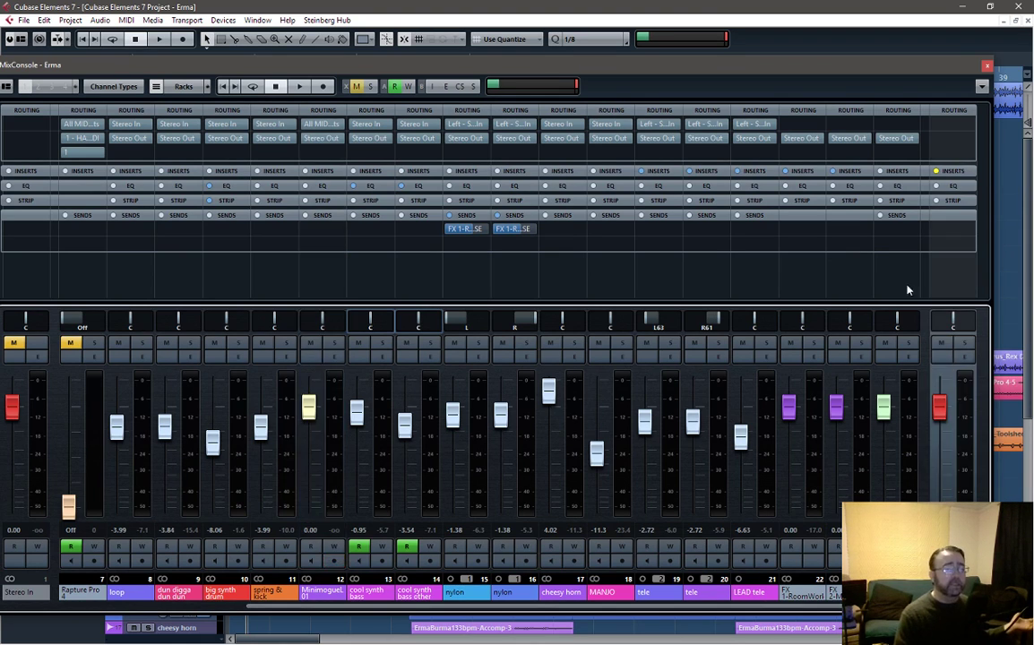
pyautogui.click(935, 171)
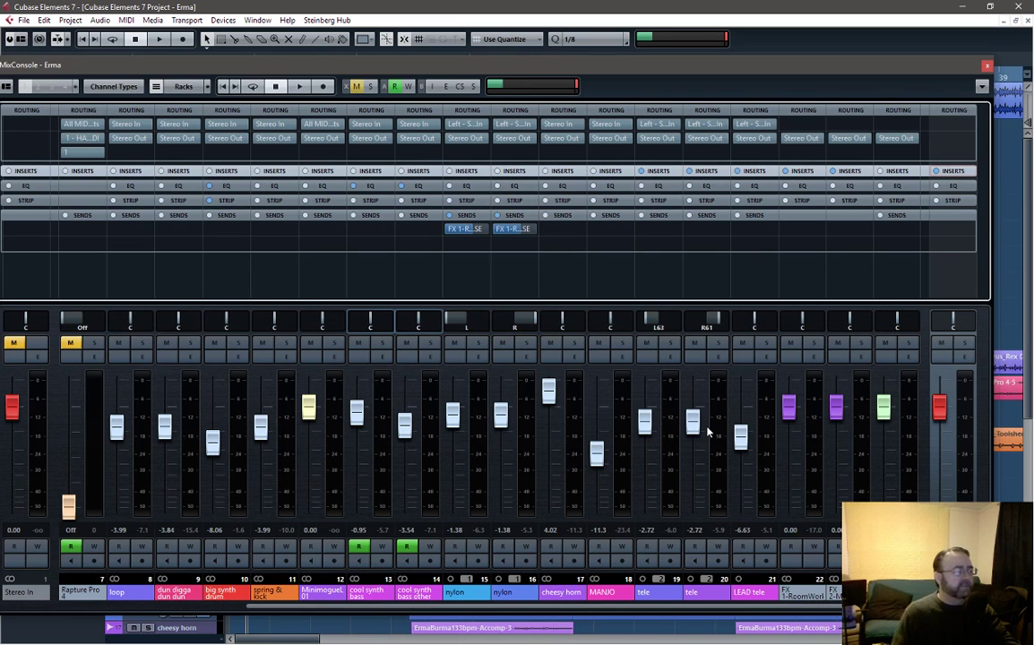
pyautogui.click(987, 67)
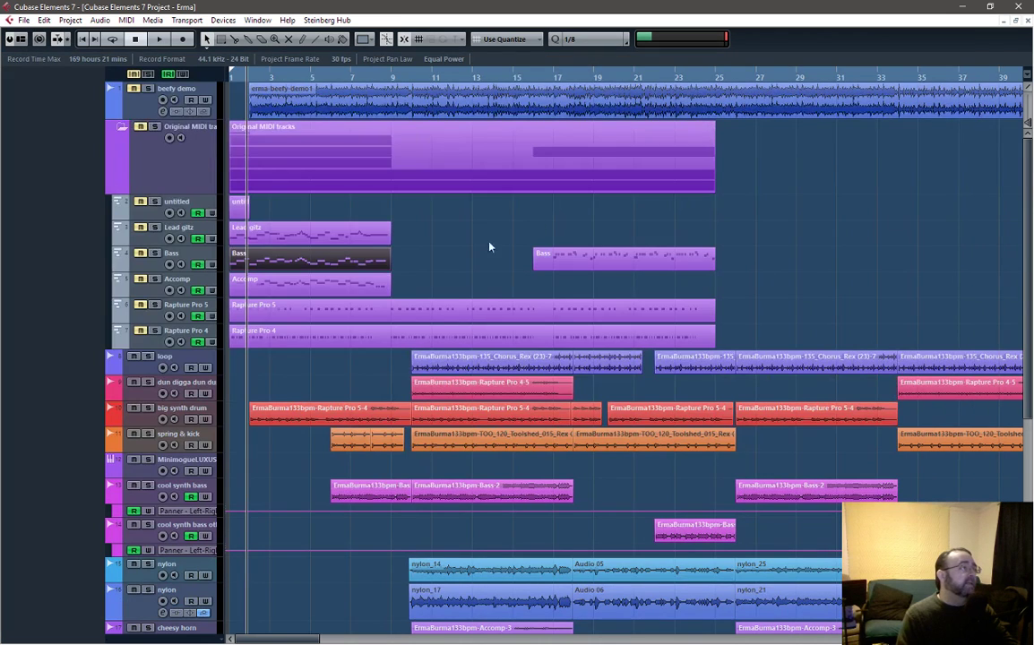
# Copy the opening Bass MIDI part, set the quantize grid to 1/1 and place the playhead at bar 10
pyautogui.click(253, 263)
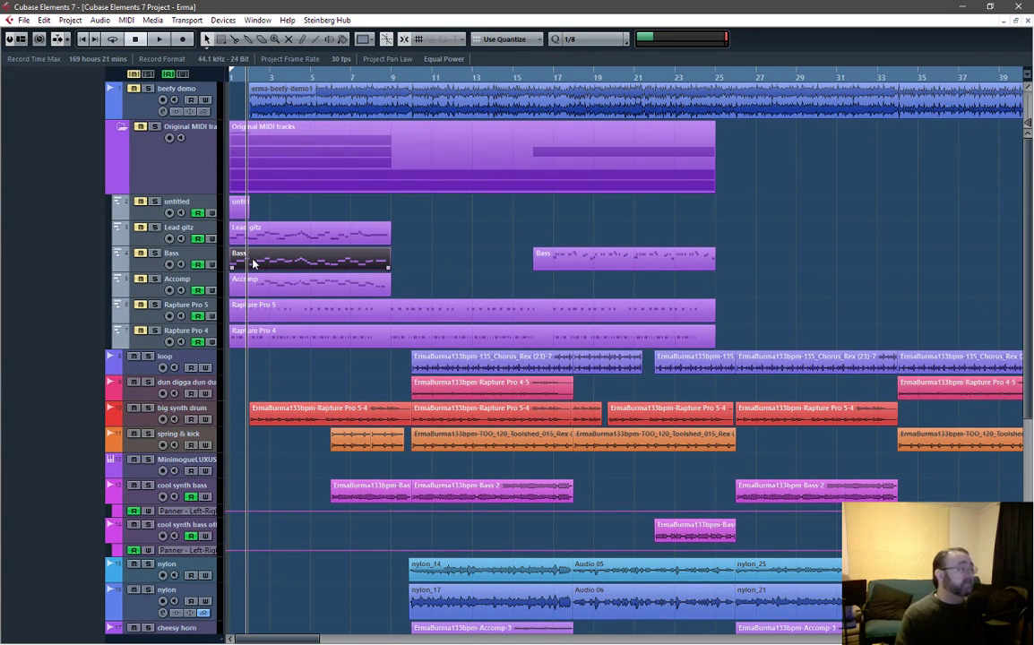
pyautogui.click(179, 488)
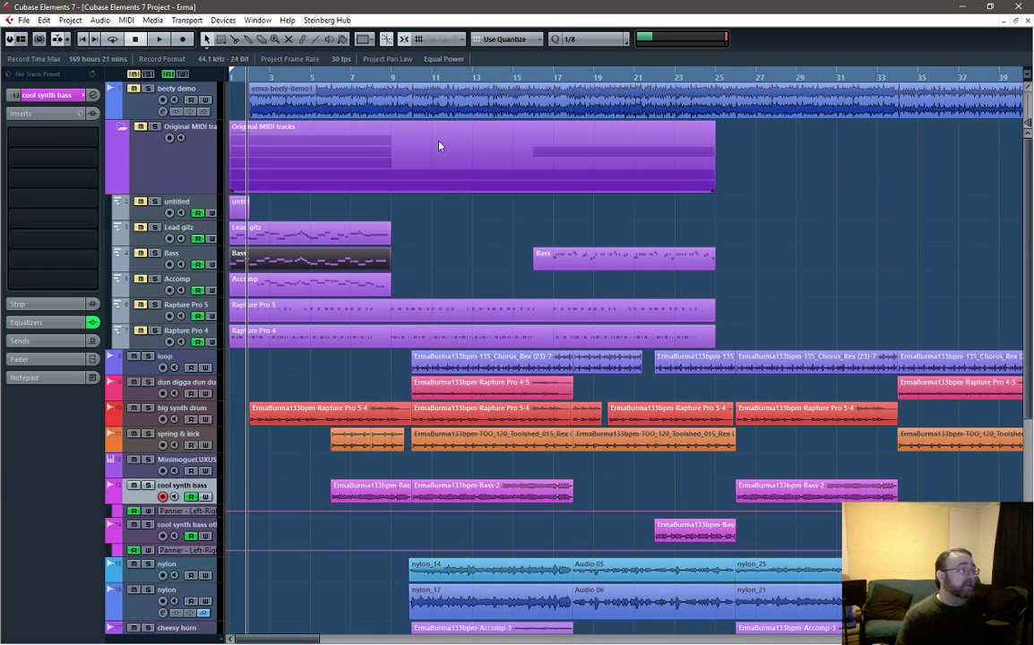
pyautogui.click(420, 79)
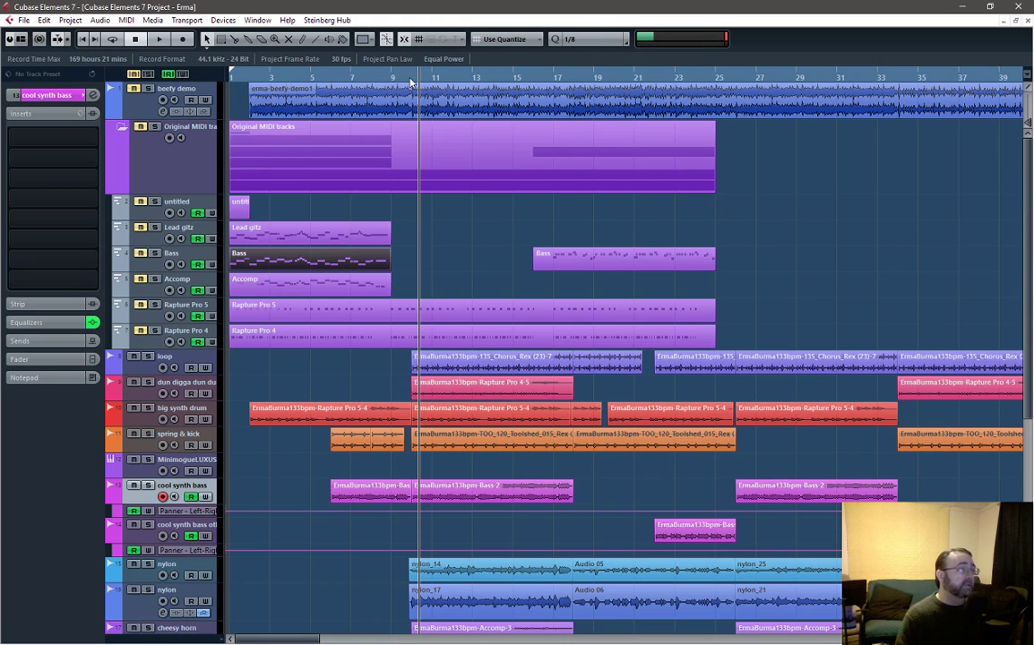
pyautogui.click(578, 41)
pyautogui.click(588, 55)
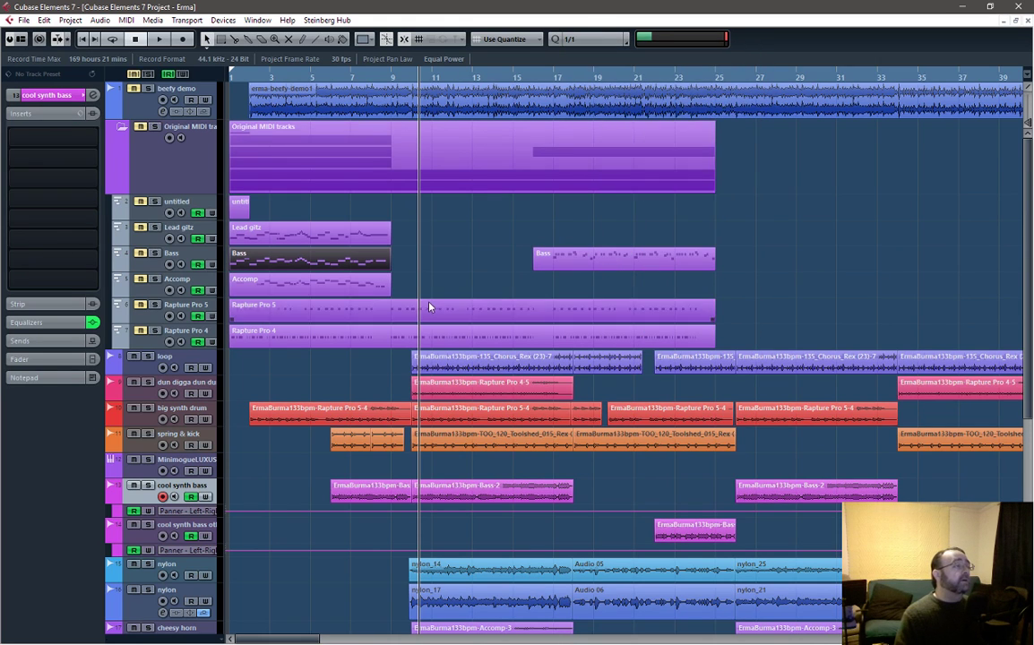
pyautogui.click(412, 79)
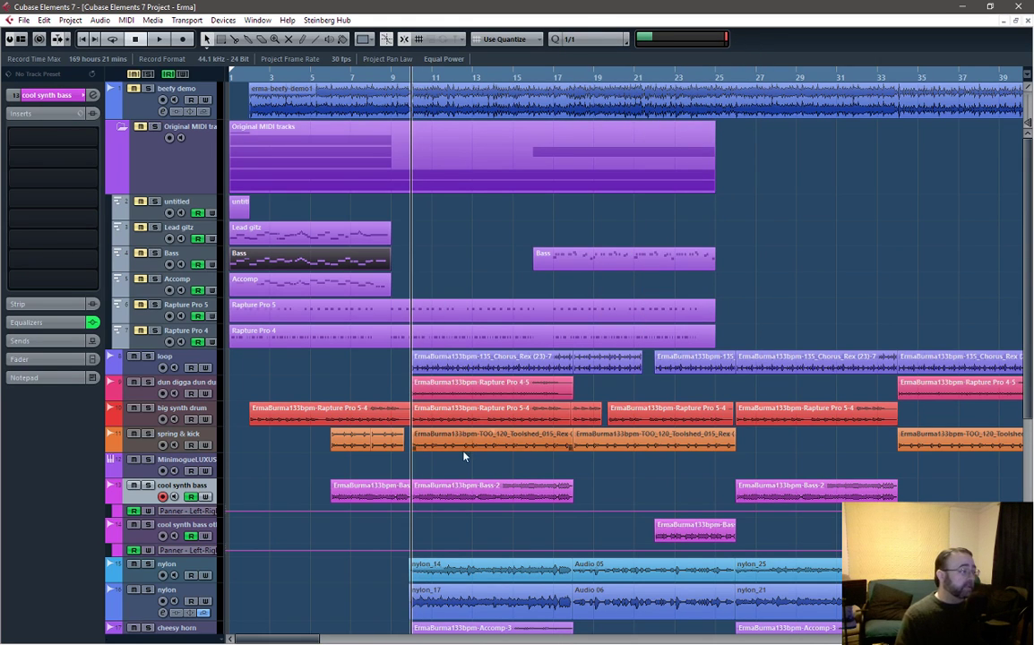
# Paste the copied Bass part onto the MinimogueLUXUS track at bar 10
pyautogui.scroll(2, 438, 470)
pyautogui.scroll(1, 438, 470)
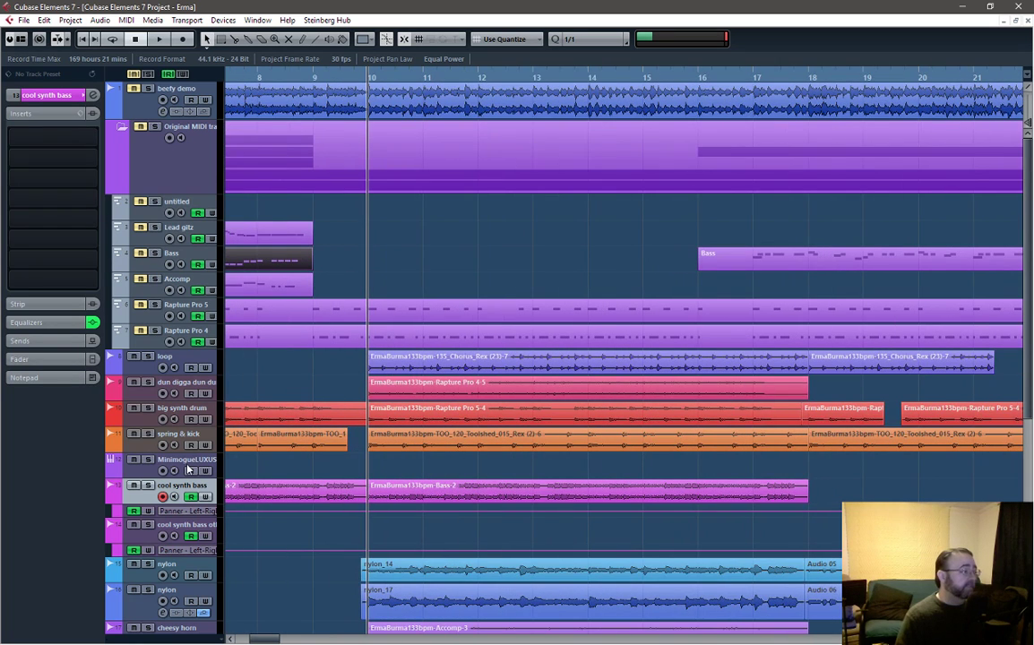
pyautogui.click(215, 462)
pyautogui.hotkey('ctrl', 'v')
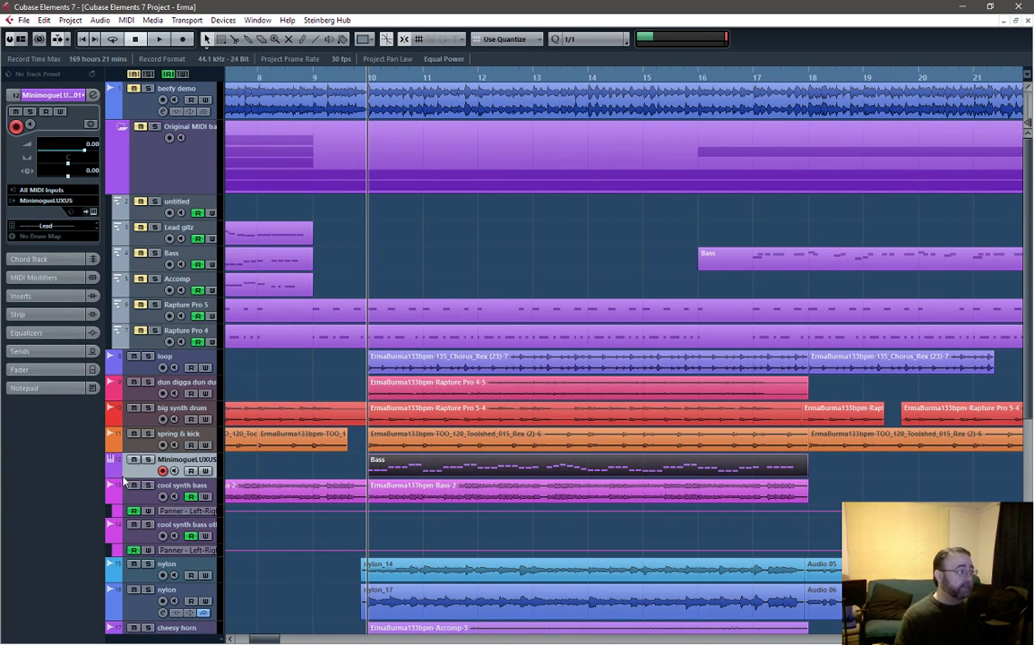
# Solo the MinimogueLUXUS track and increase its height to enlarge the pasted Bass notes
pyautogui.click(149, 460)
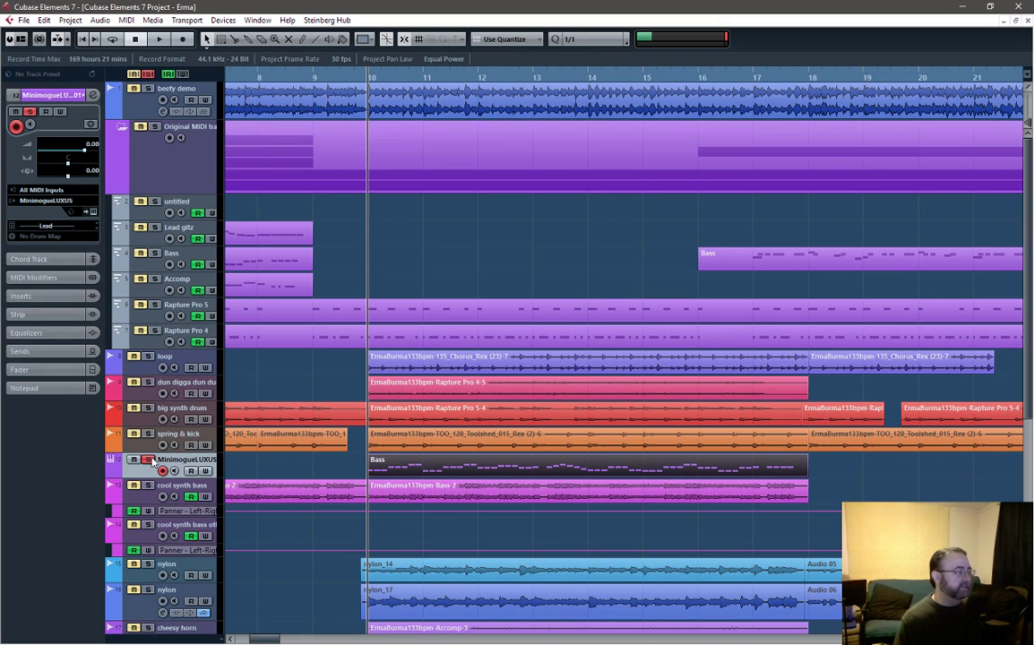
pyautogui.moveTo(180, 480); pyautogui.dragTo(179, 539)
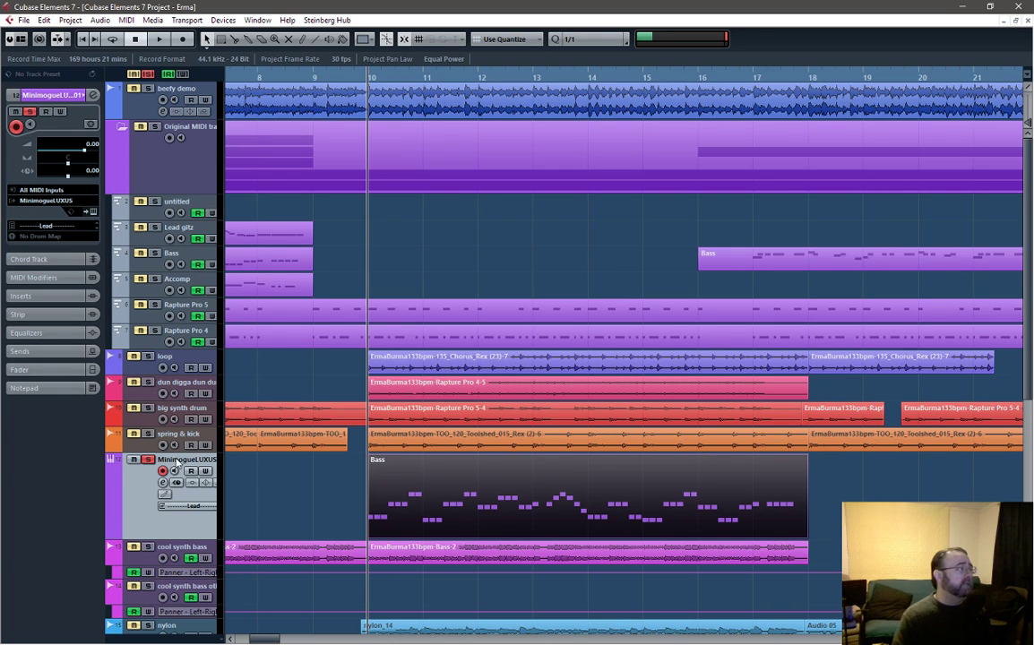
# Open the MinimogueLUXUS interface, reposition its window over the arrangement and close it
pyautogui.click(91, 213)
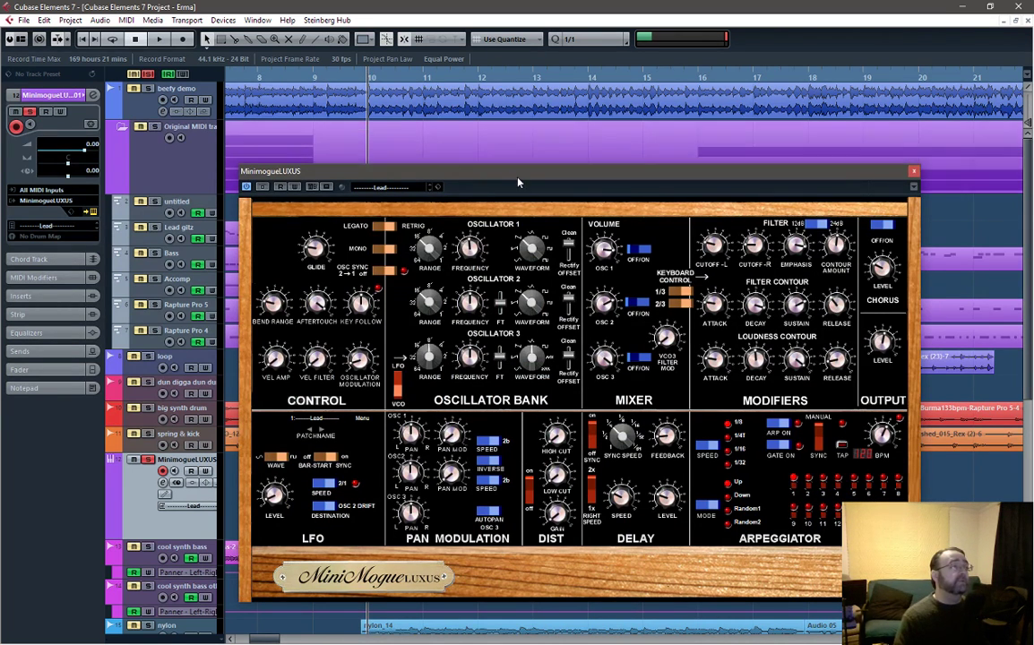
pyautogui.moveTo(518, 177); pyautogui.dragTo(367, 61)
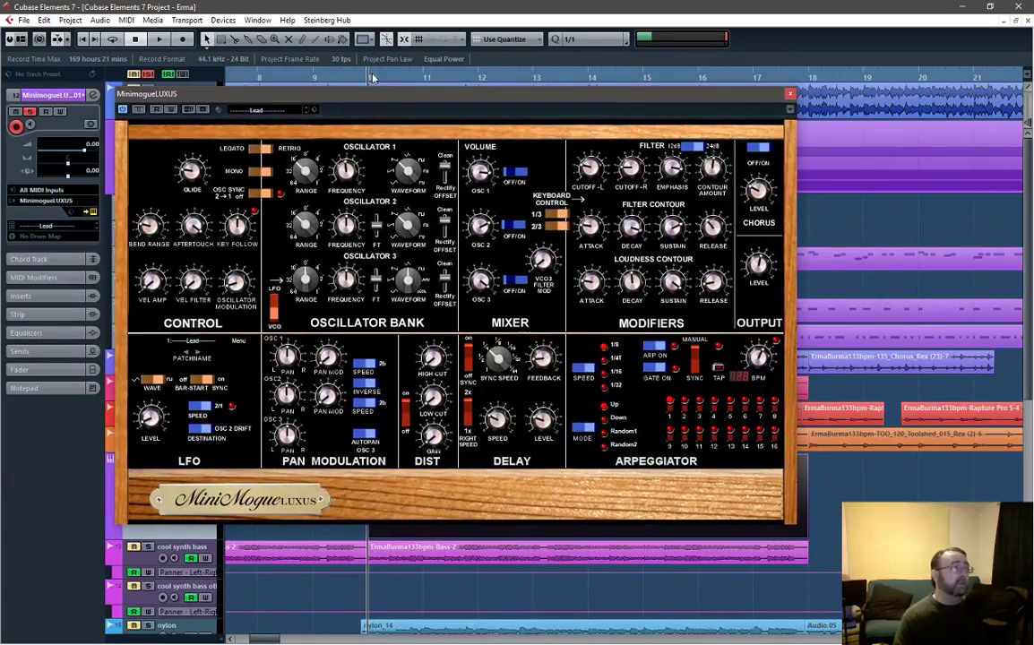
pyautogui.click(790, 93)
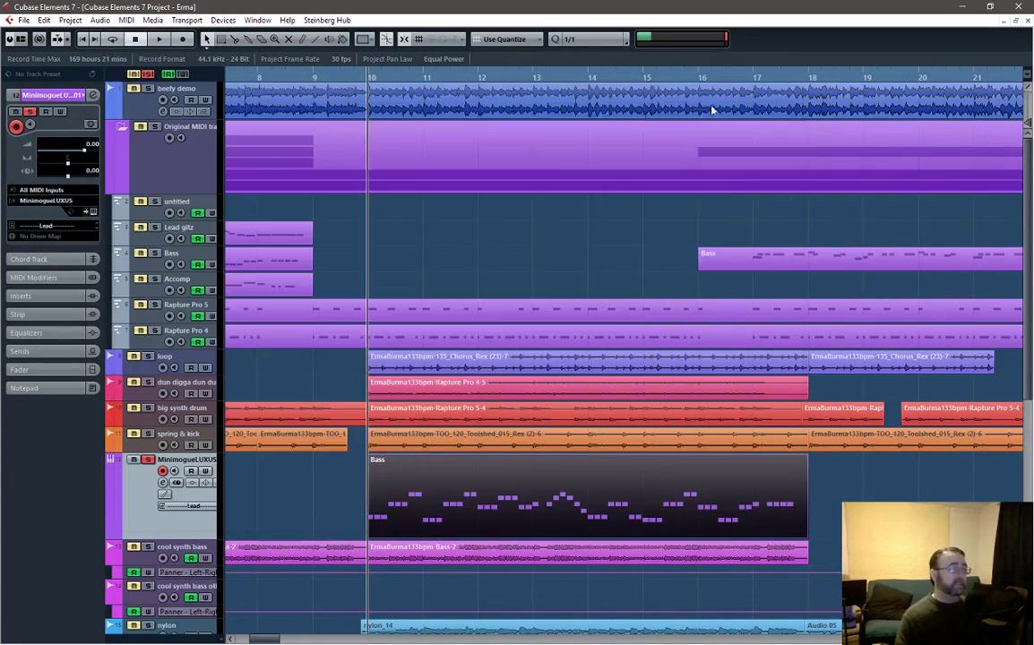
# Shorten the locator range to bars 9 to 16 and place the playhead at bar 9
pyautogui.press('g')
pyautogui.press('g')
pyautogui.press('g')
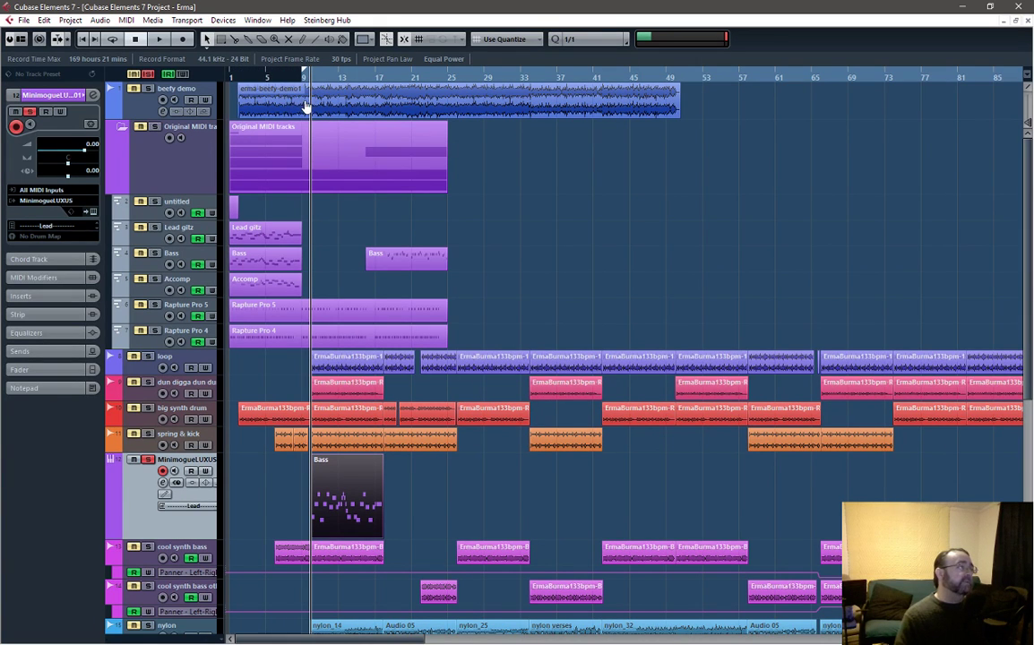
pyautogui.press('g')
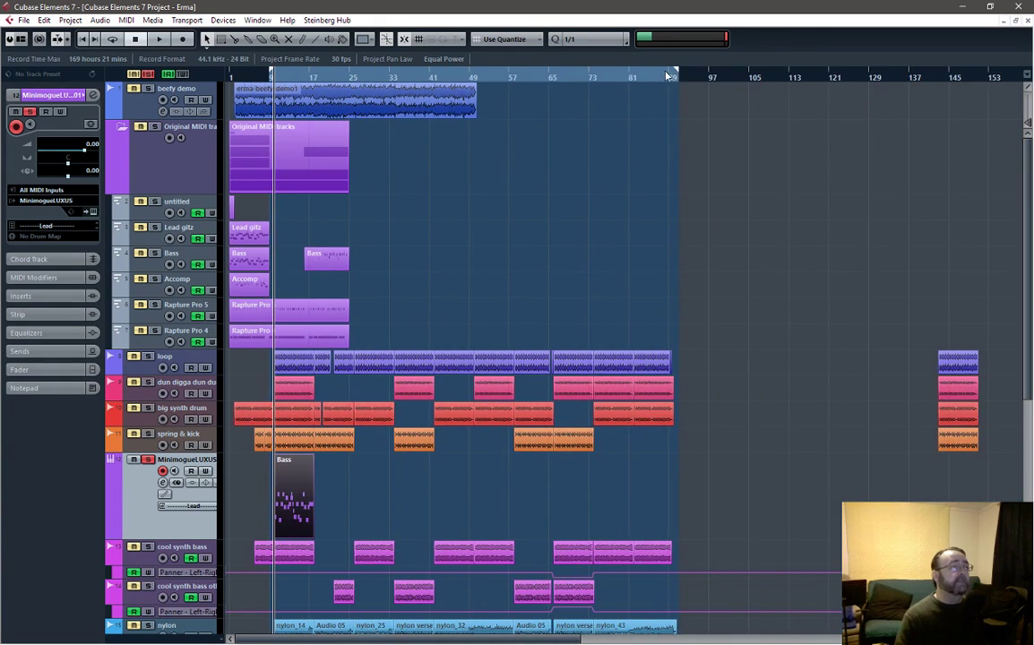
pyautogui.moveTo(670, 76); pyautogui.dragTo(300, 129)
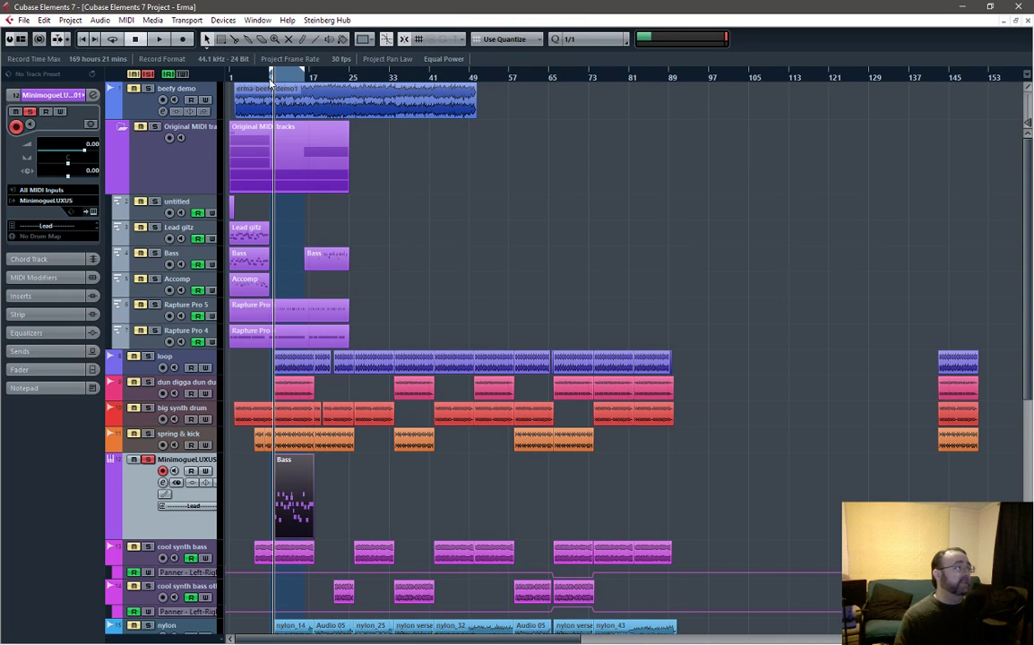
pyautogui.click(270, 79)
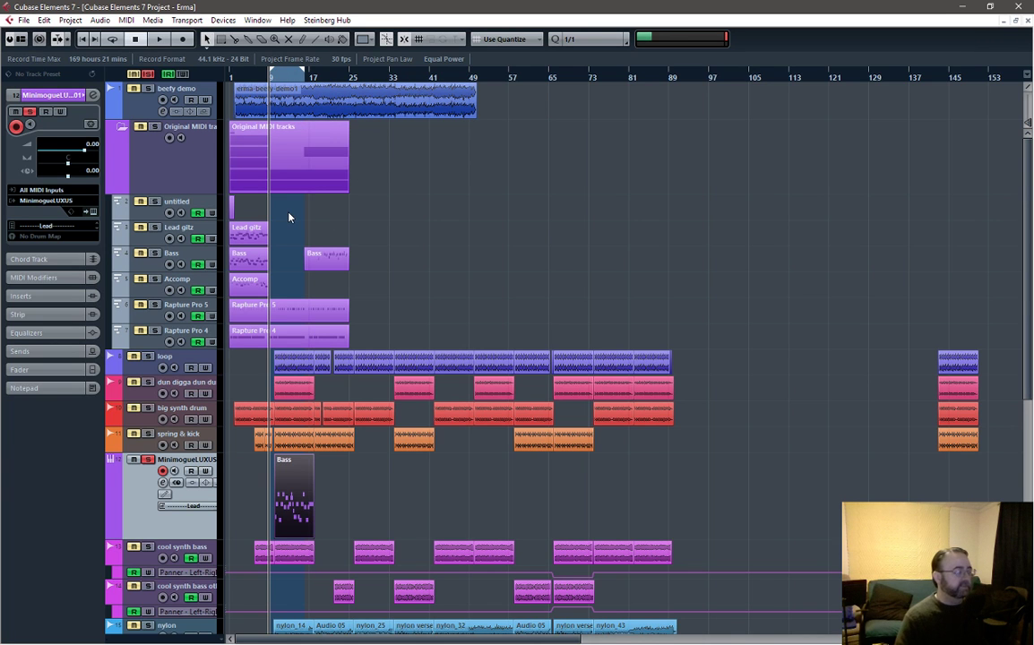
# Draw a new locator range over bars 17 to 20 and extend it to span bars 16 to 21
pyautogui.scroll(5, 289, 217)
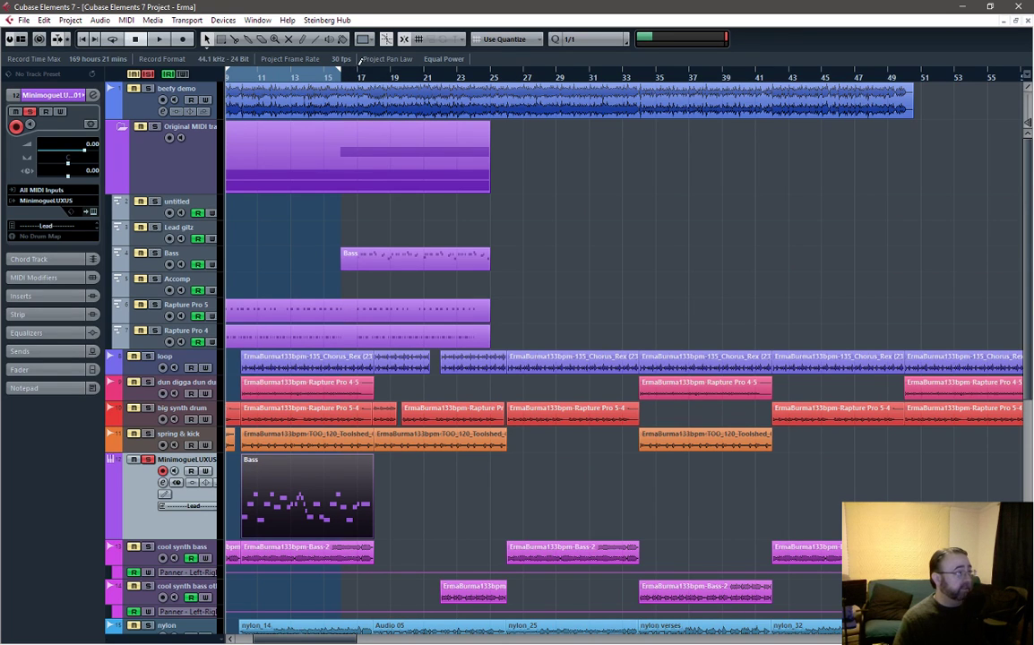
pyautogui.click(358, 64)
pyautogui.moveTo(358, 72); pyautogui.dragTo(406, 74)
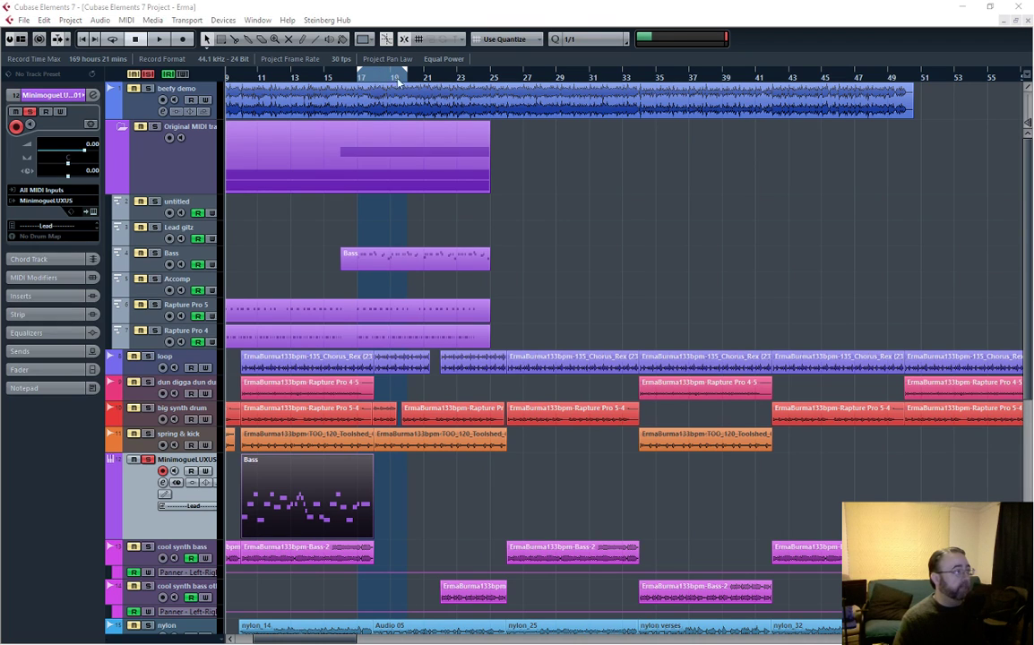
pyautogui.click(726, 231)
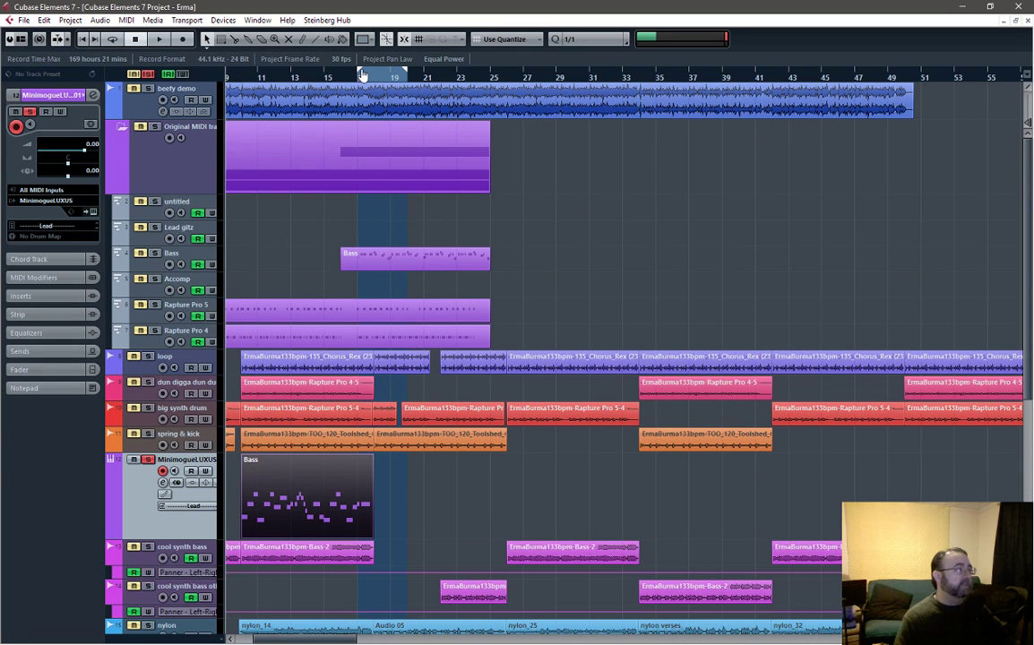
pyautogui.moveTo(359, 74)
pyautogui.mouseDown()
pyautogui.moveTo(322, 72)
pyautogui.moveTo(342, 72)
pyautogui.mouseUp()
pyautogui.moveTo(406, 75); pyautogui.dragTo(420, 85)
# Set the locators to bars 10 and 18 around the pasted Bass part and place the playhead at bar 10
pyautogui.moveTo(322, 641); pyautogui.dragTo(300, 642)
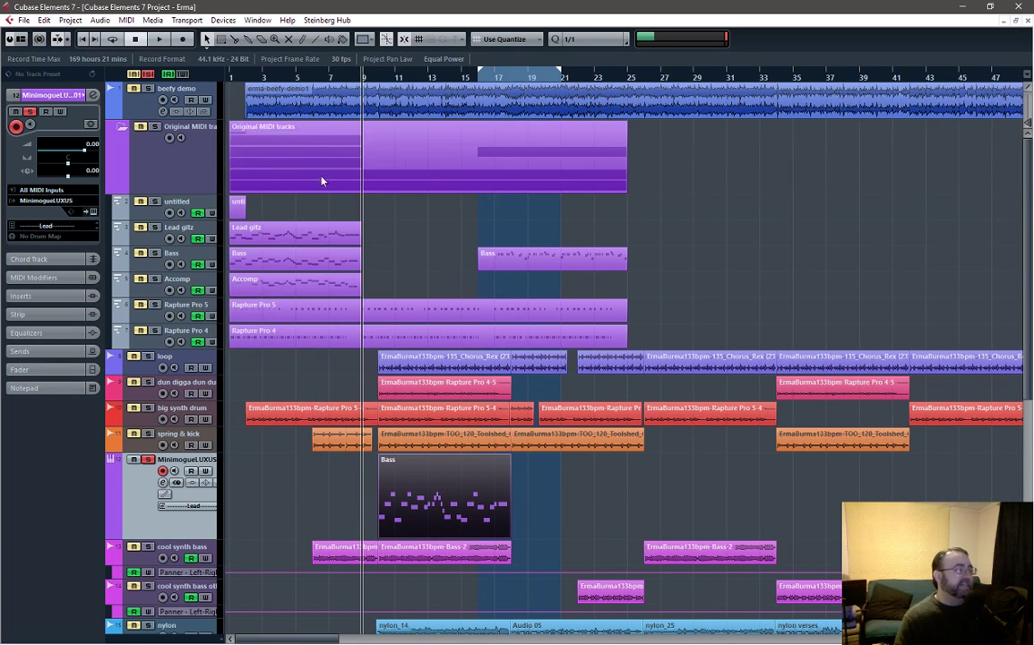
pyautogui.moveTo(479, 71); pyautogui.dragTo(377, 125)
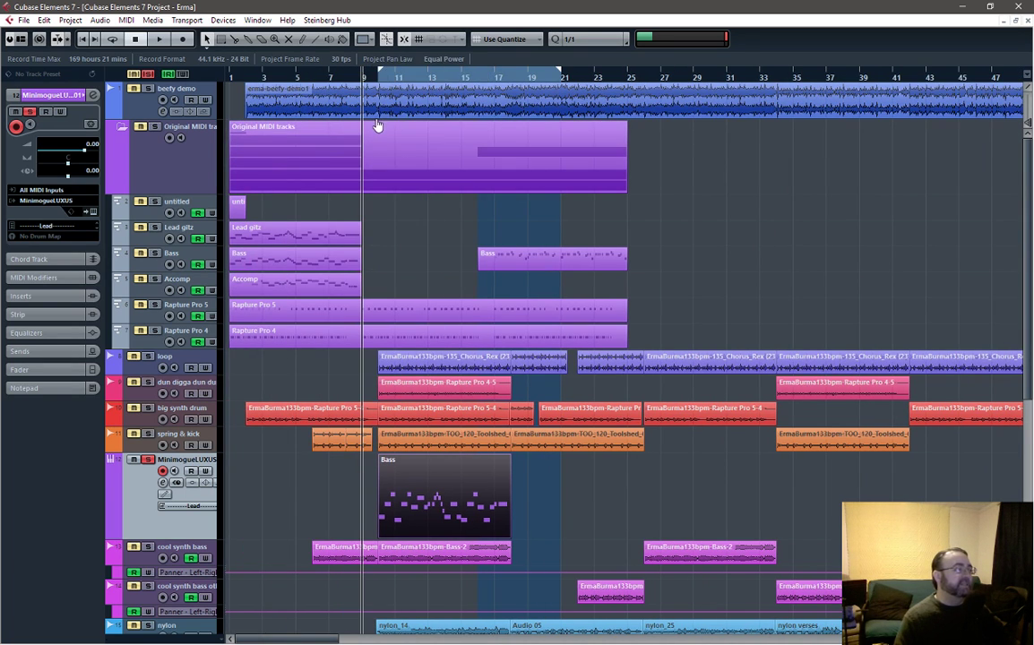
pyautogui.moveTo(555, 79); pyautogui.dragTo(508, 79)
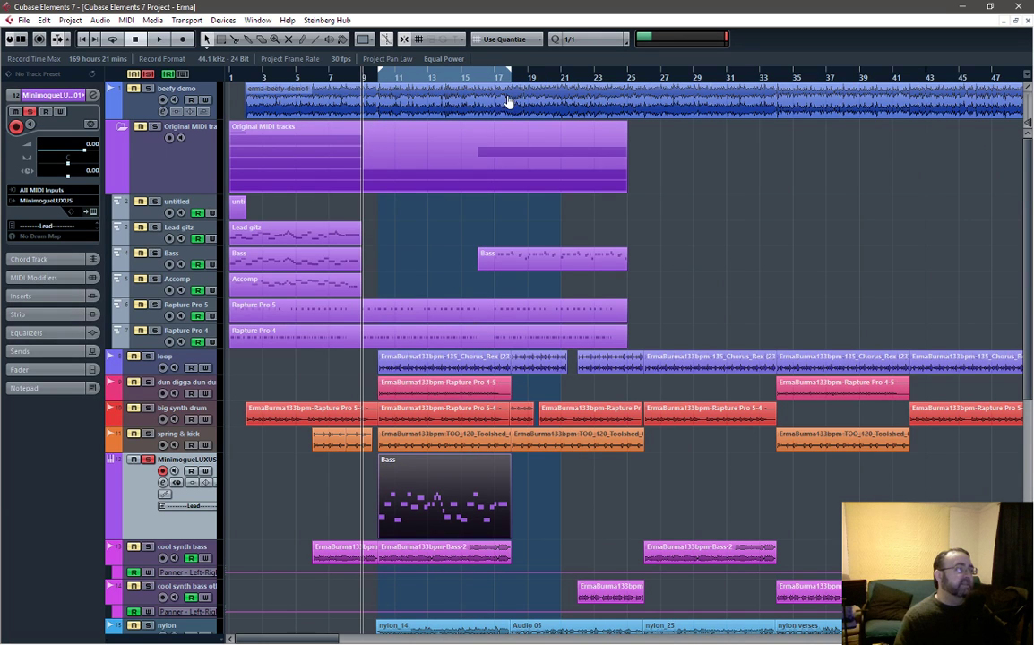
pyautogui.click(377, 79)
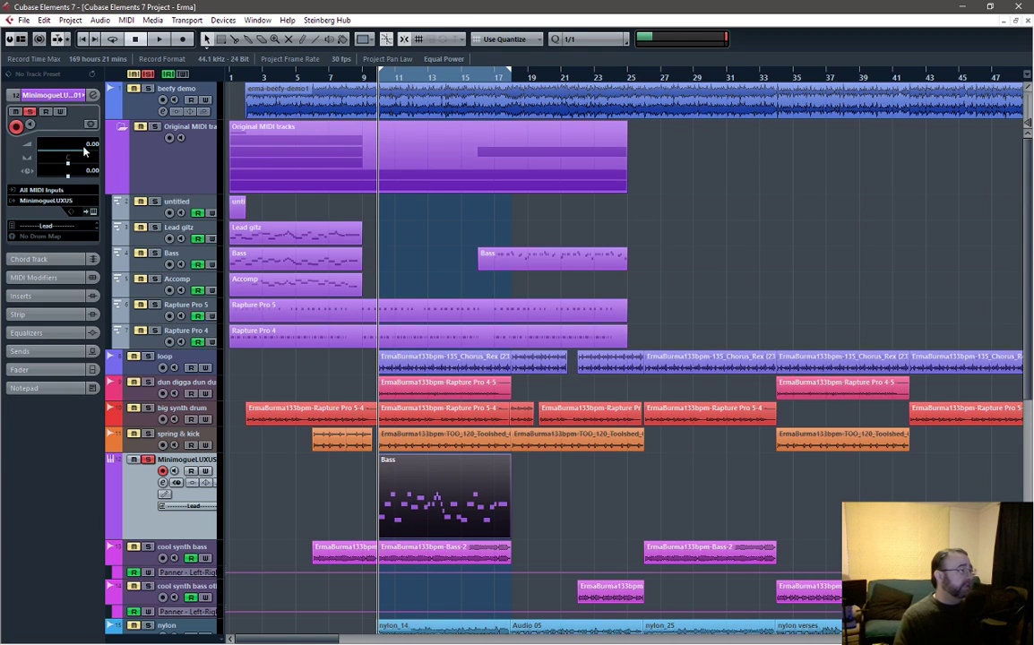
# Set the MinimogueLUXUS track volume to -7.58 and briefly audition the soloed Bass part from bar 10, opening the synth's interface during playback
pyautogui.moveTo(77, 140)
pyautogui.mouseDown()
pyautogui.moveTo(59, 160)
pyautogui.moveTo(69, 152)
pyautogui.mouseUp()
pyautogui.press('space')
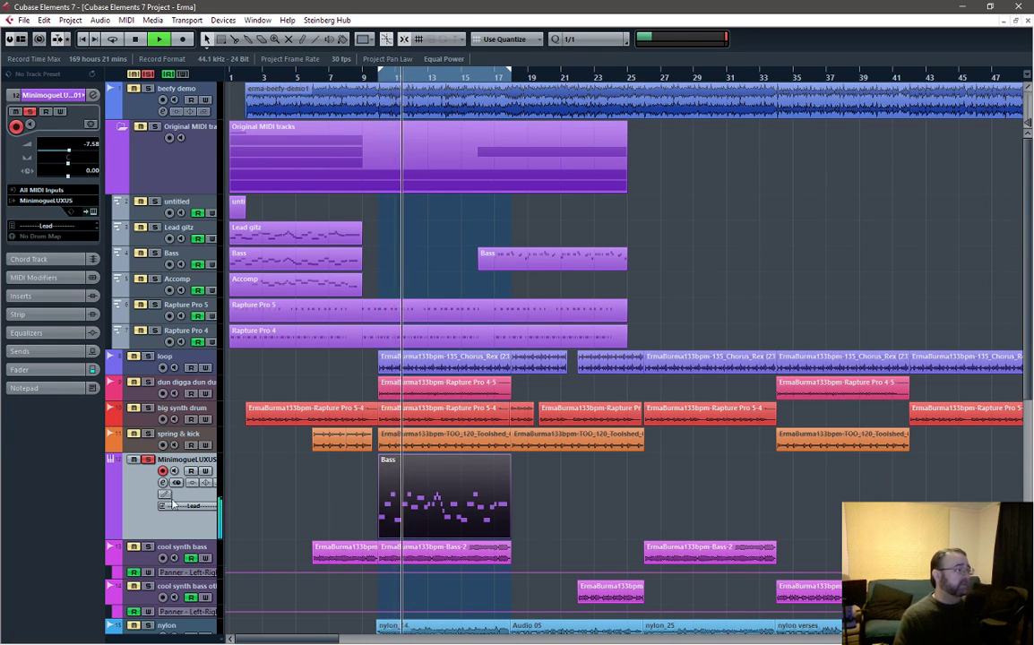
pyautogui.click(80, 189)
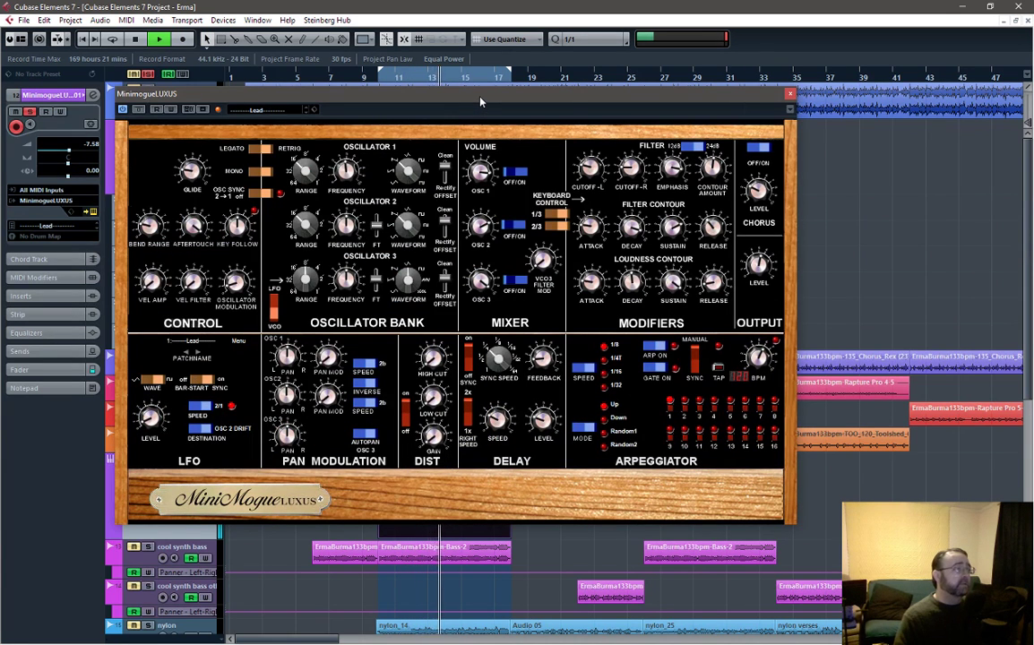
pyautogui.press('space')
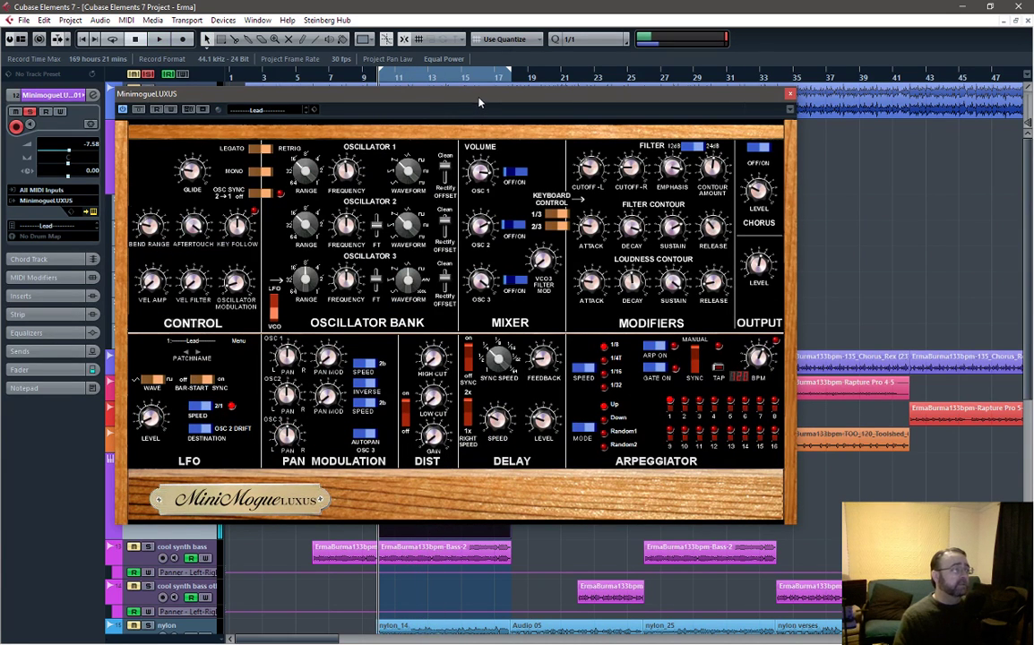
# Browse the MinimogueLUXUS preset list and load the "sub bass" preset from its BASS section
pyautogui.click(277, 109)
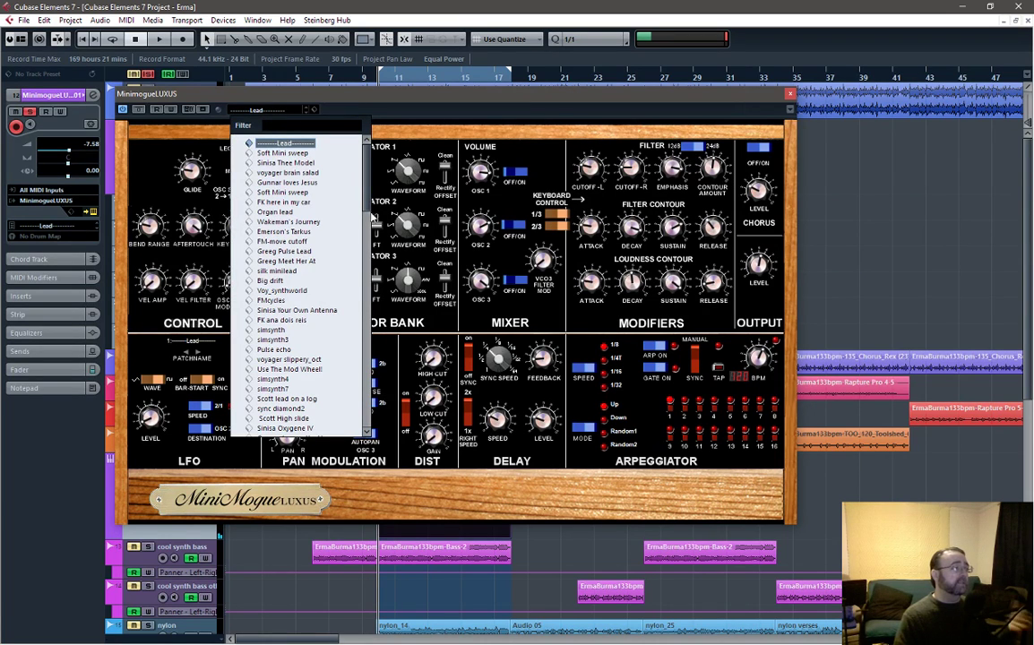
pyautogui.scroll(-1, 367, 198)
pyautogui.scroll(-10, 358, 268)
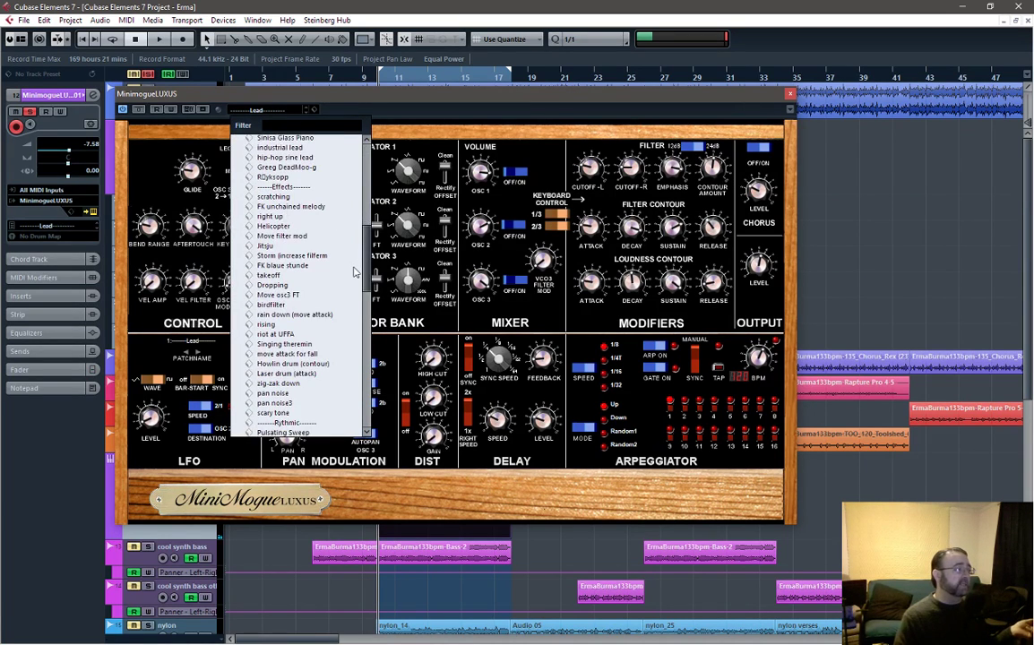
pyautogui.scroll(-8, 350, 304)
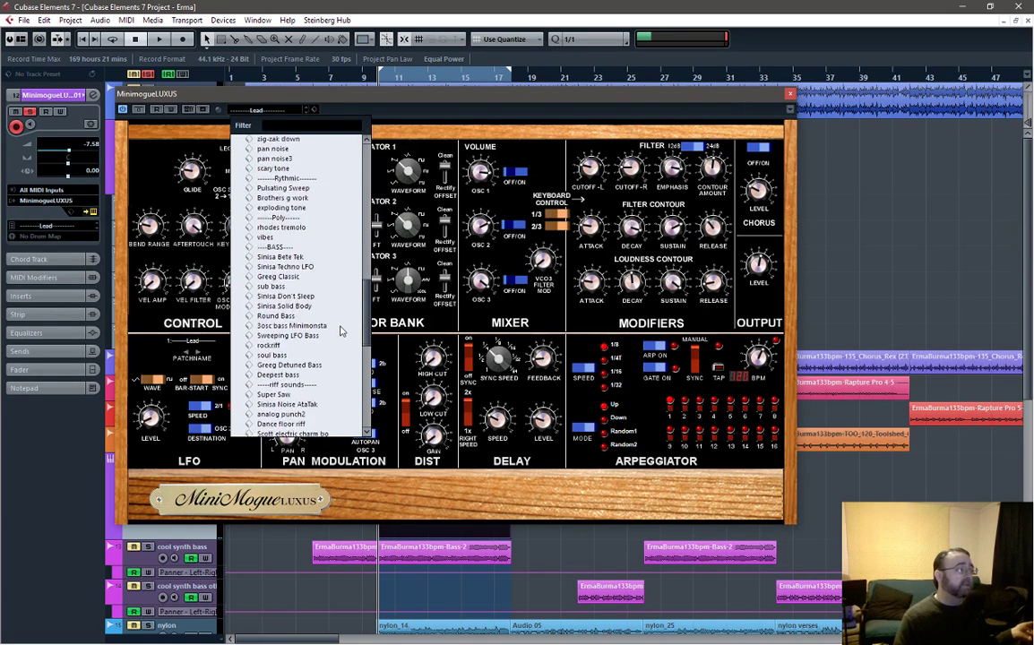
pyautogui.scroll(-10, 335, 344)
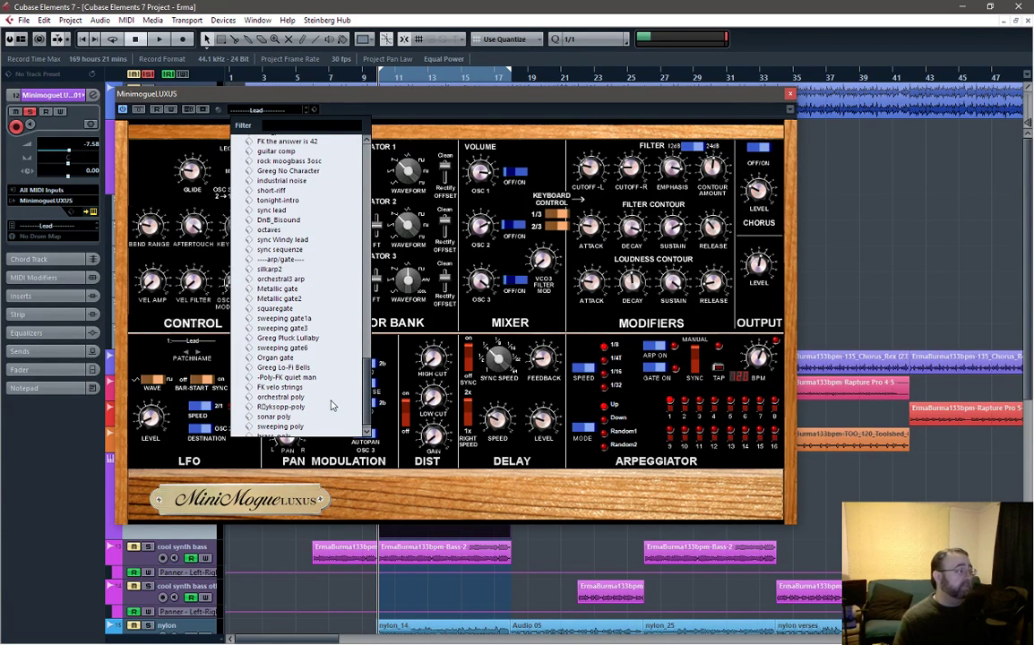
pyautogui.scroll(-1, 331, 409)
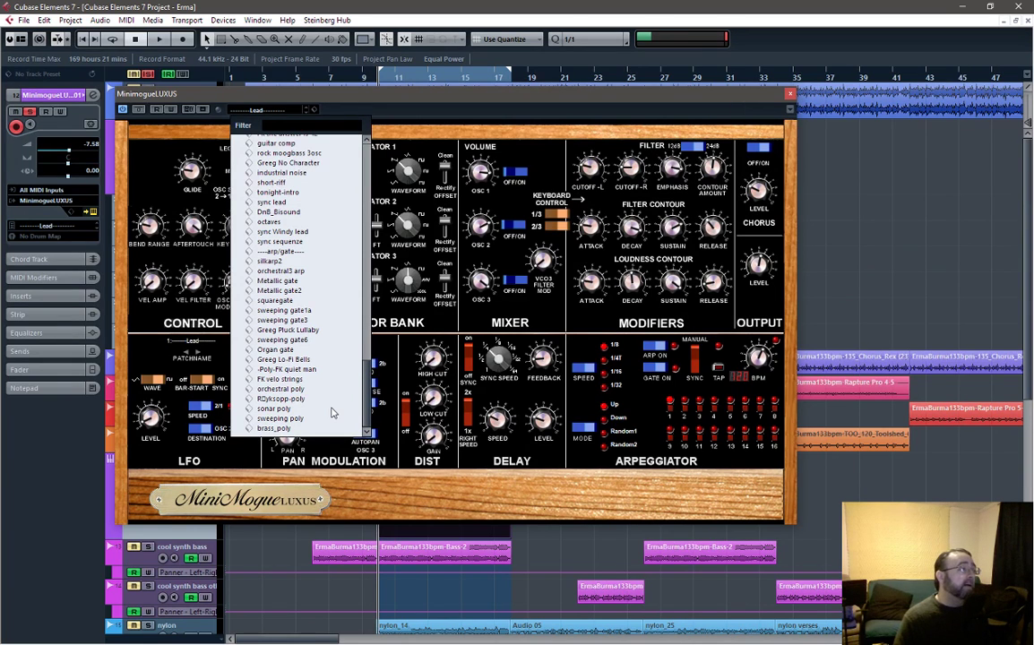
pyautogui.scroll(6, 334, 398)
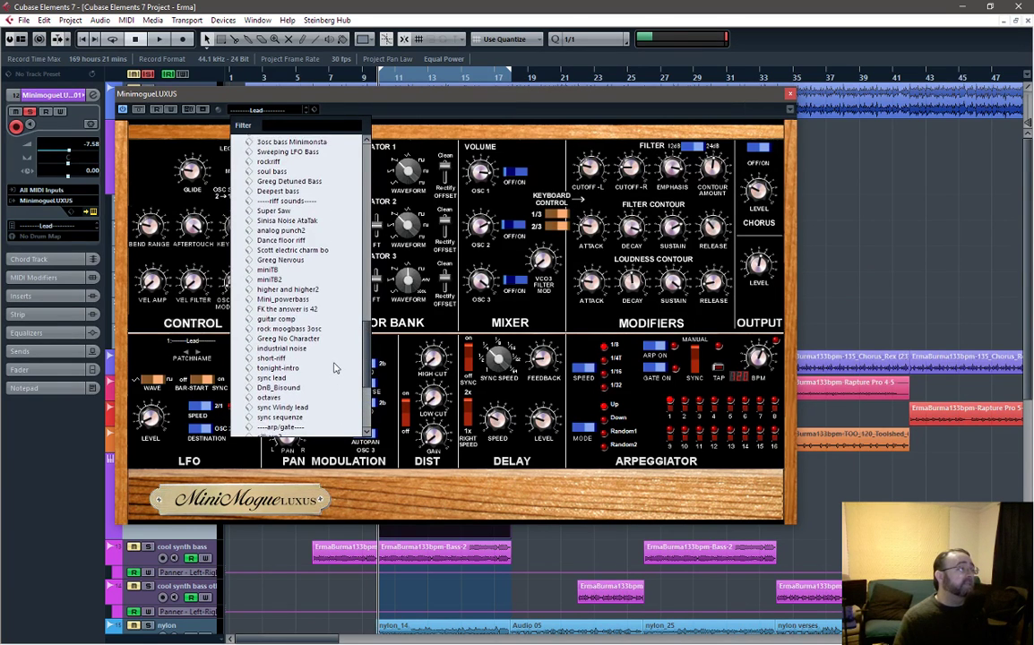
pyautogui.scroll(6, 333, 363)
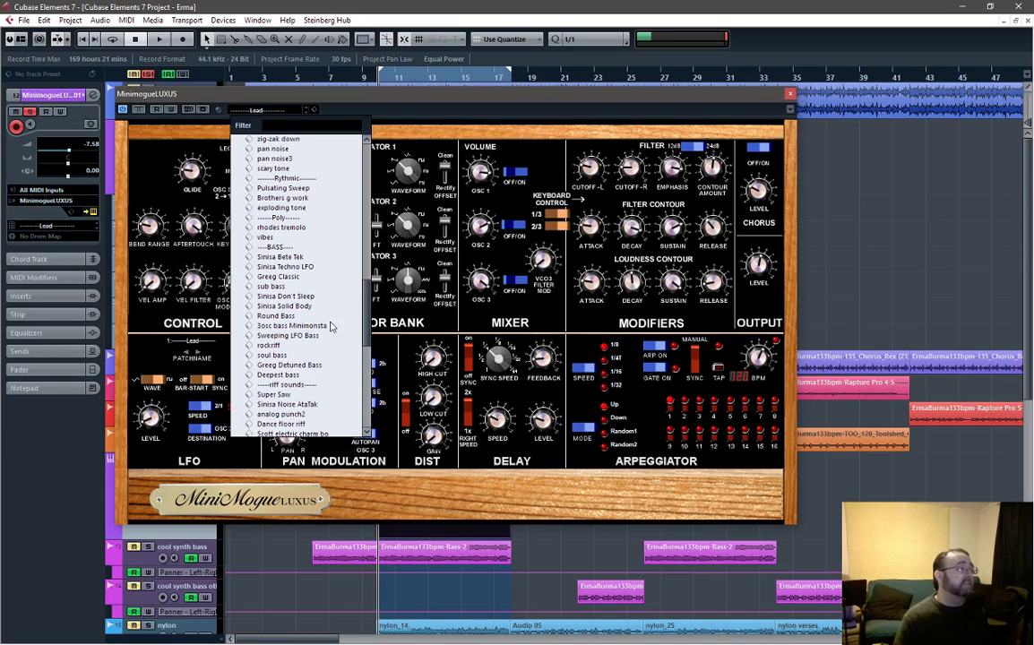
pyautogui.click(285, 286)
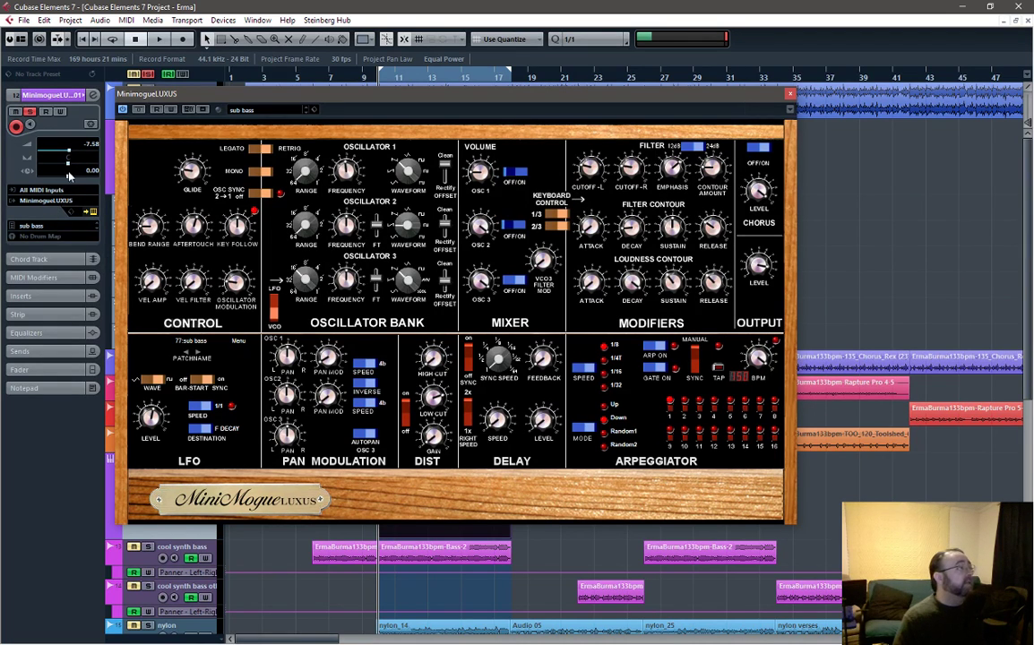
# Set the MinimogueLUXUS track's MIDI Modifiers transpose to 12 and audition the Bass part
pyautogui.click(49, 277)
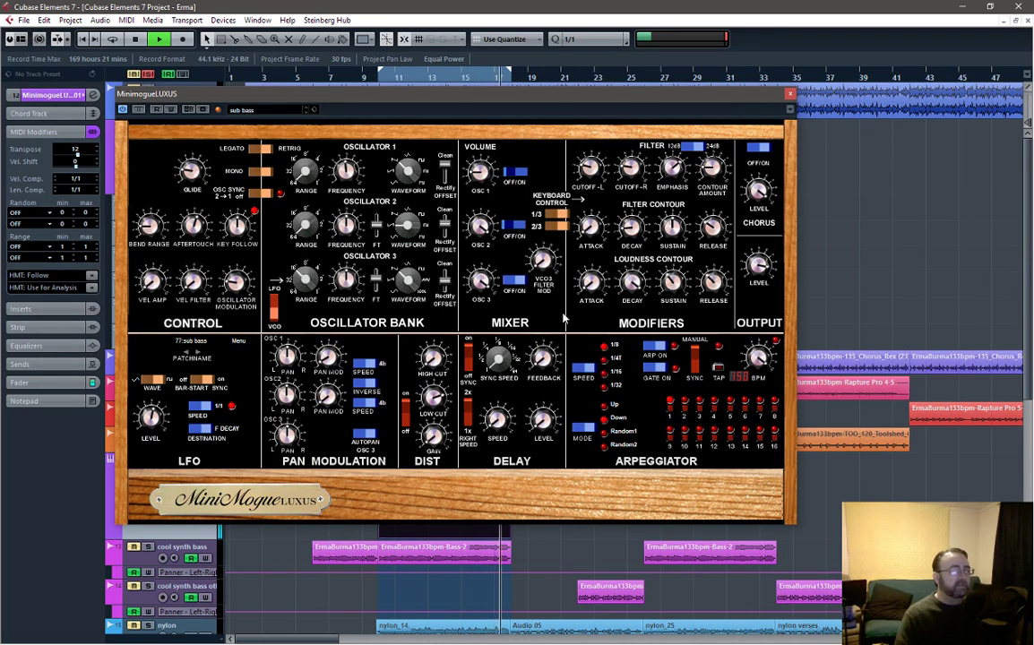
pyautogui.press('space')
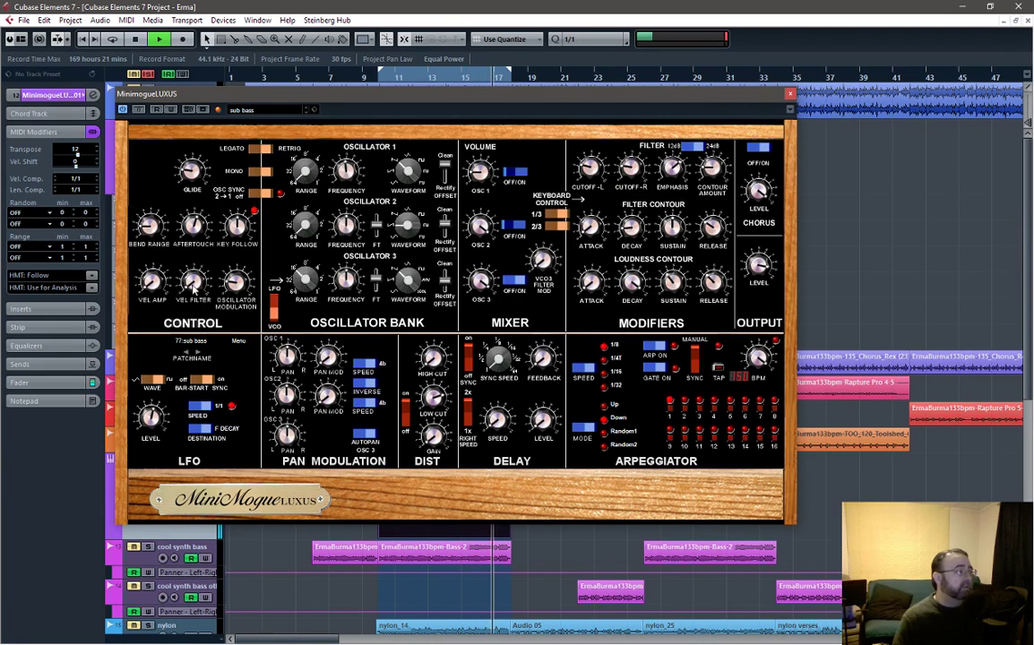
pyautogui.press('space')
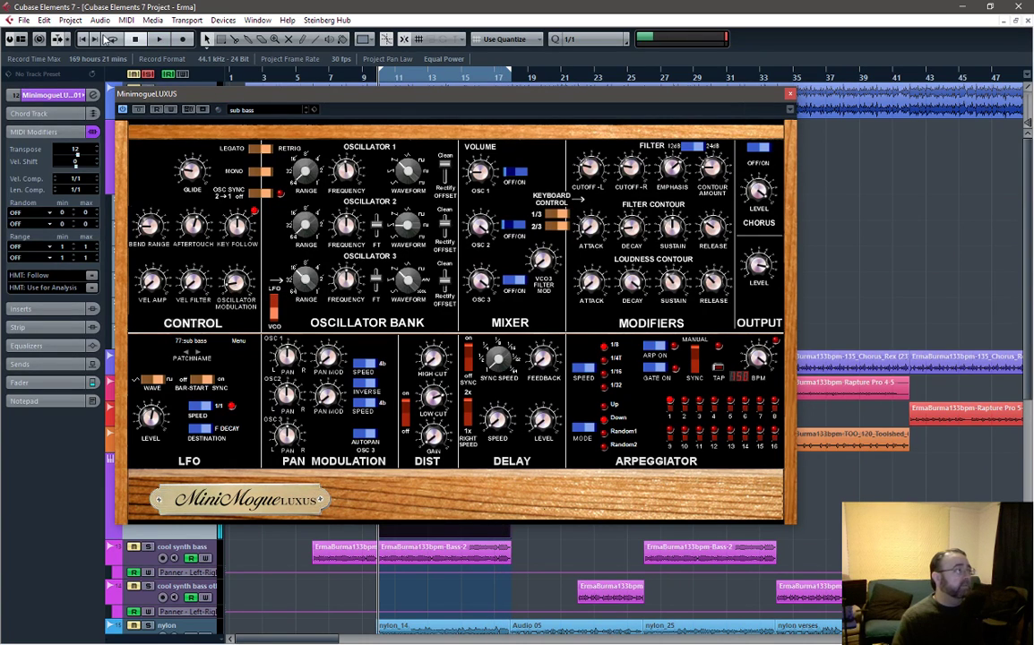
# Turn on cycle playback, adjust the synth's Mono switch and oscillator settings while the Bass part loops, and close its interface
pyautogui.click(112, 38)
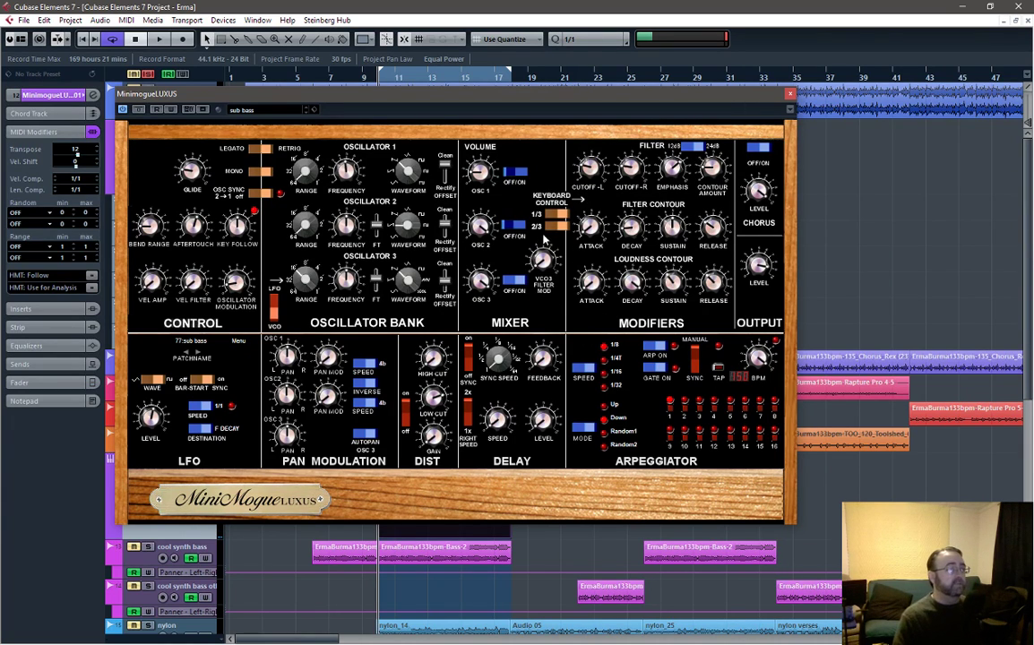
pyautogui.press('space')
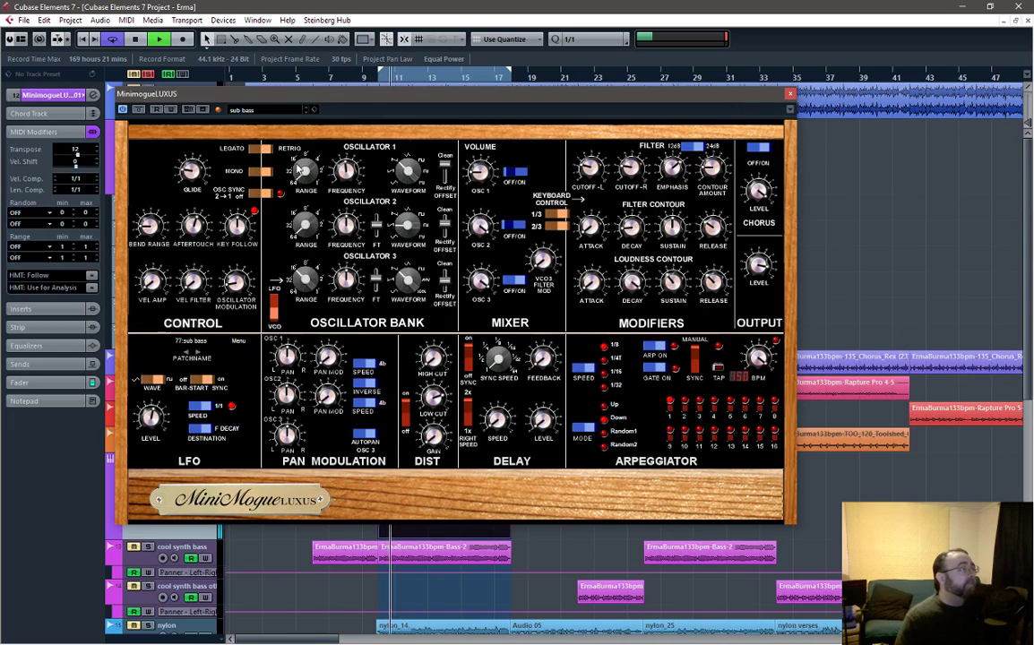
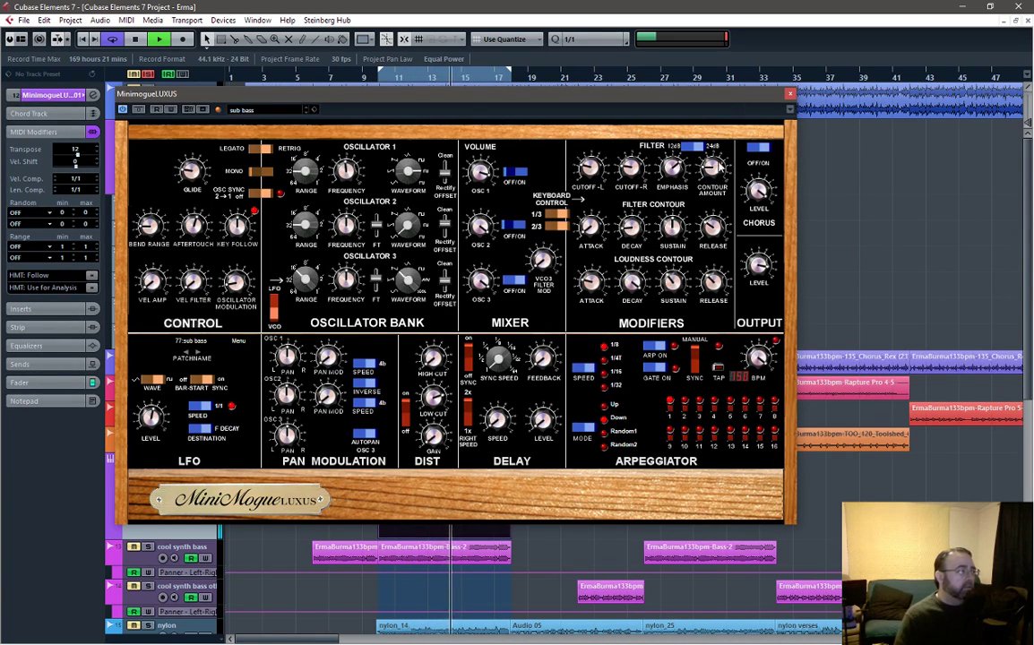
pyautogui.click(789, 94)
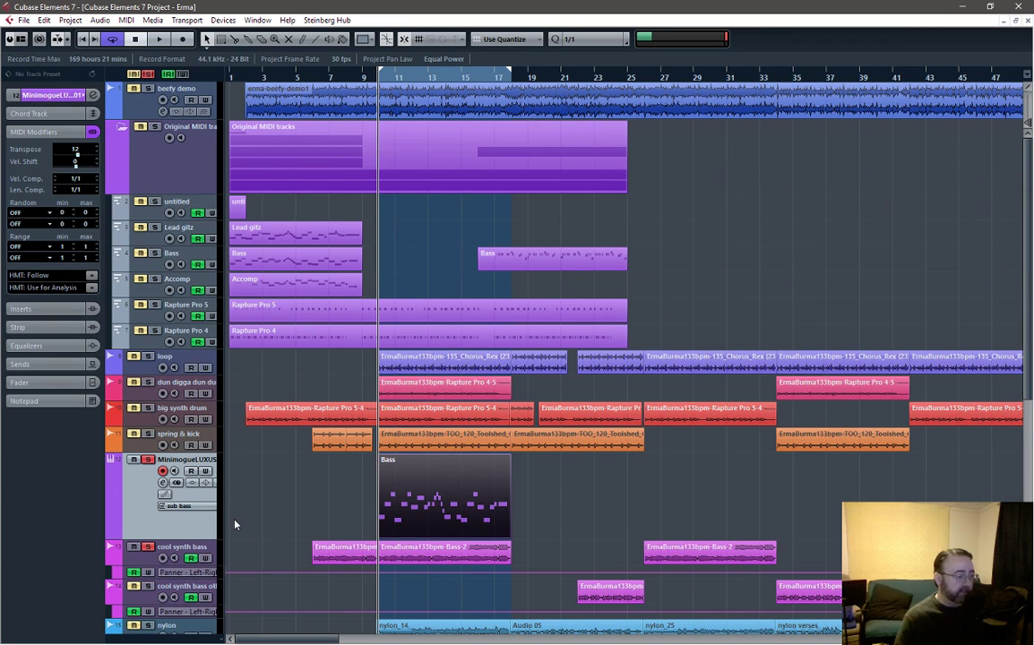
# During playback, lower MinimogueLUXUS to -12.1, cool synth bass to -7.25 and cool synth bass other to -6.48 in the MixConsole
pyautogui.press('space')
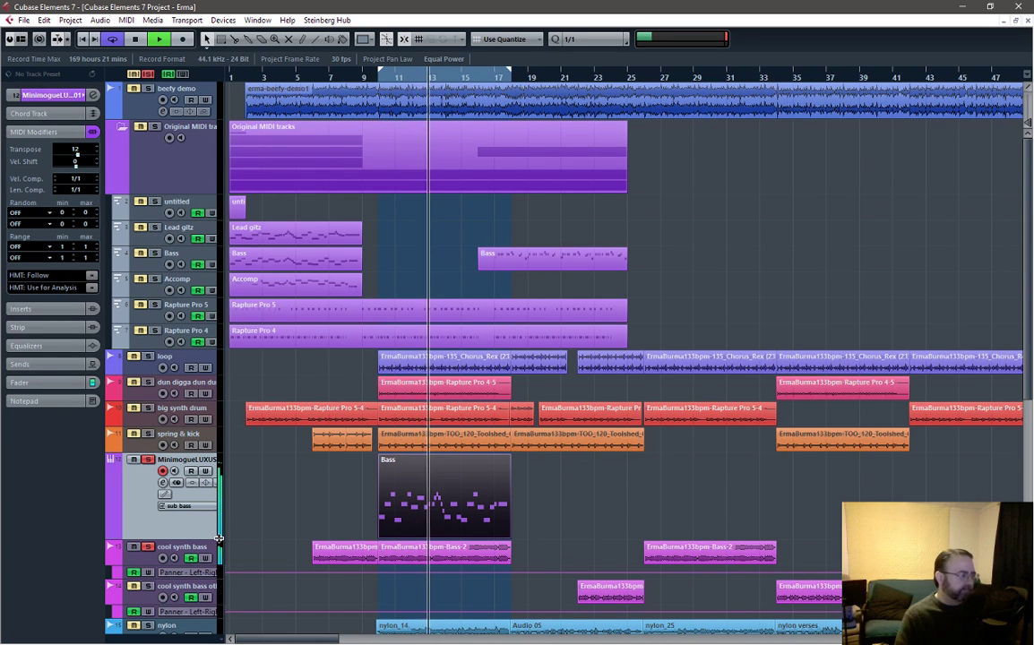
pyautogui.press('F3')
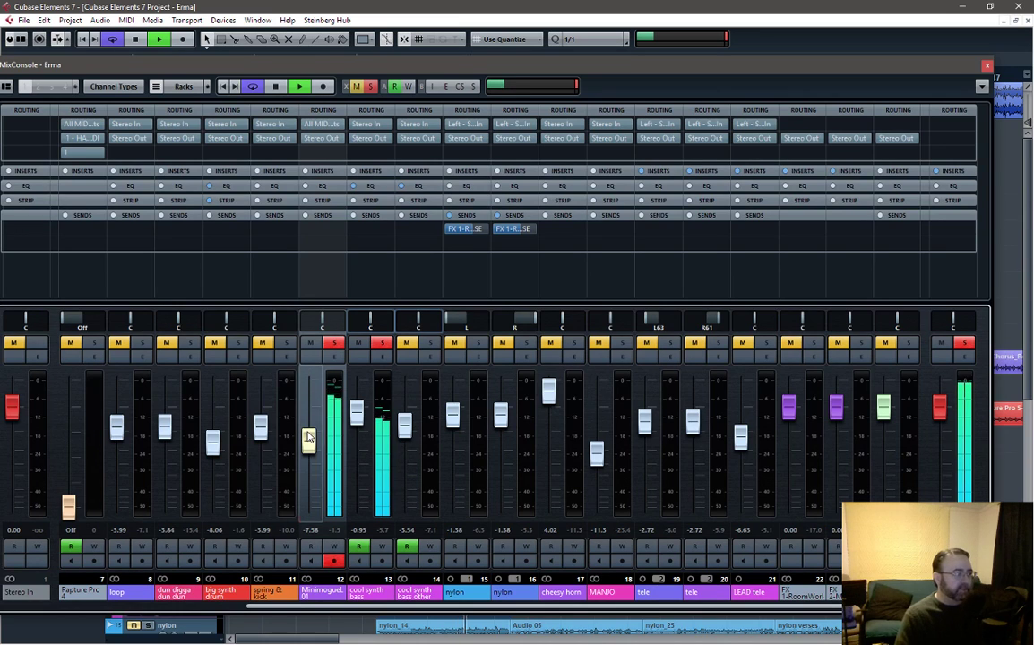
pyautogui.moveTo(308, 436); pyautogui.dragTo(308, 456)
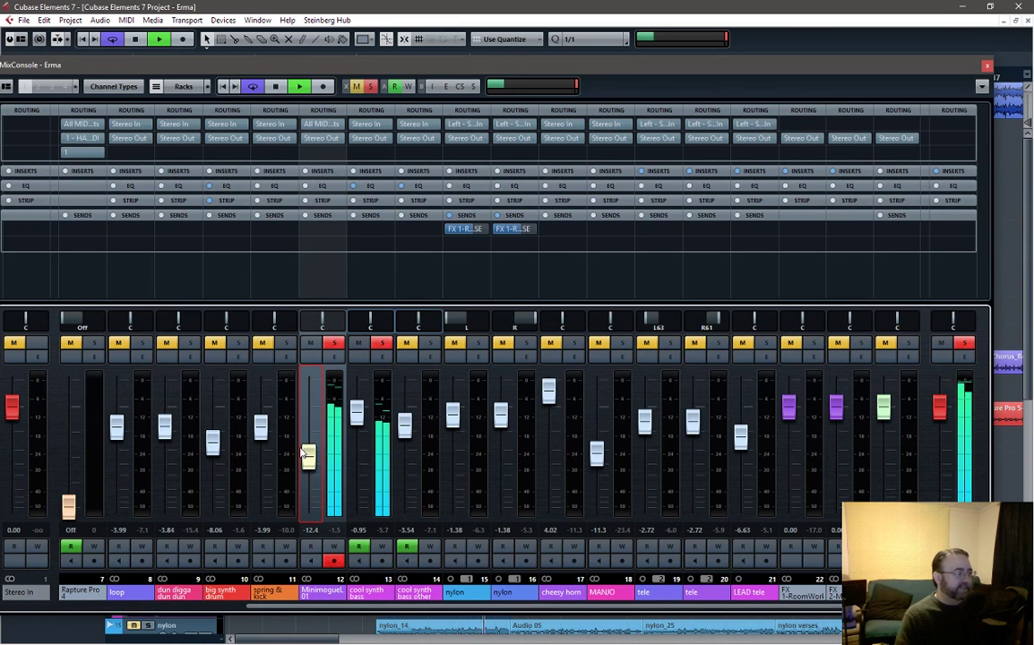
pyautogui.moveTo(357, 414); pyautogui.dragTo(355, 436)
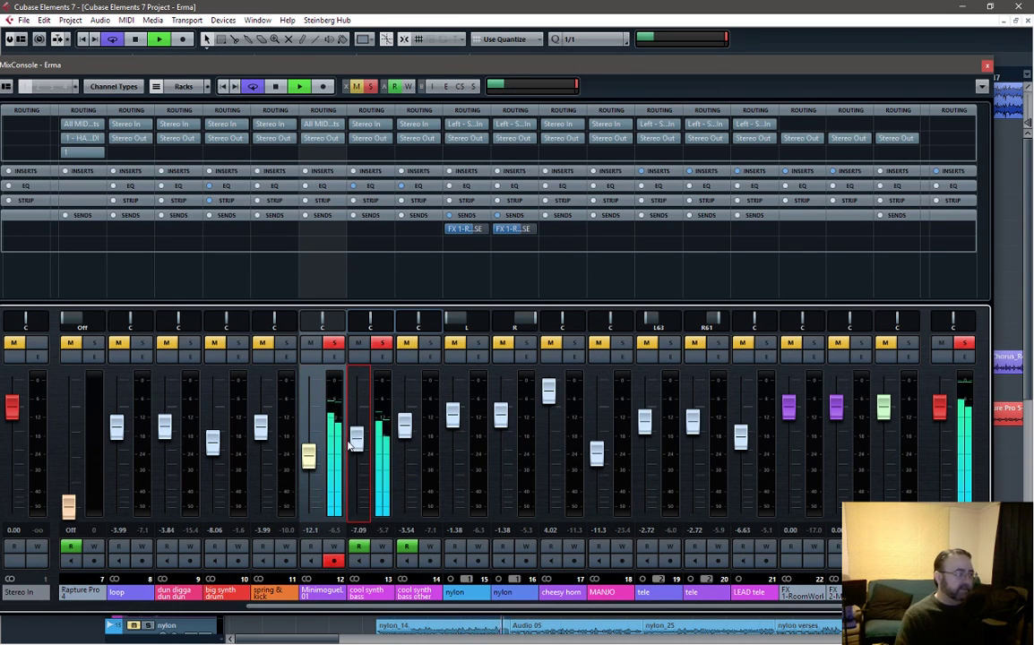
pyautogui.moveTo(405, 424); pyautogui.dragTo(405, 445)
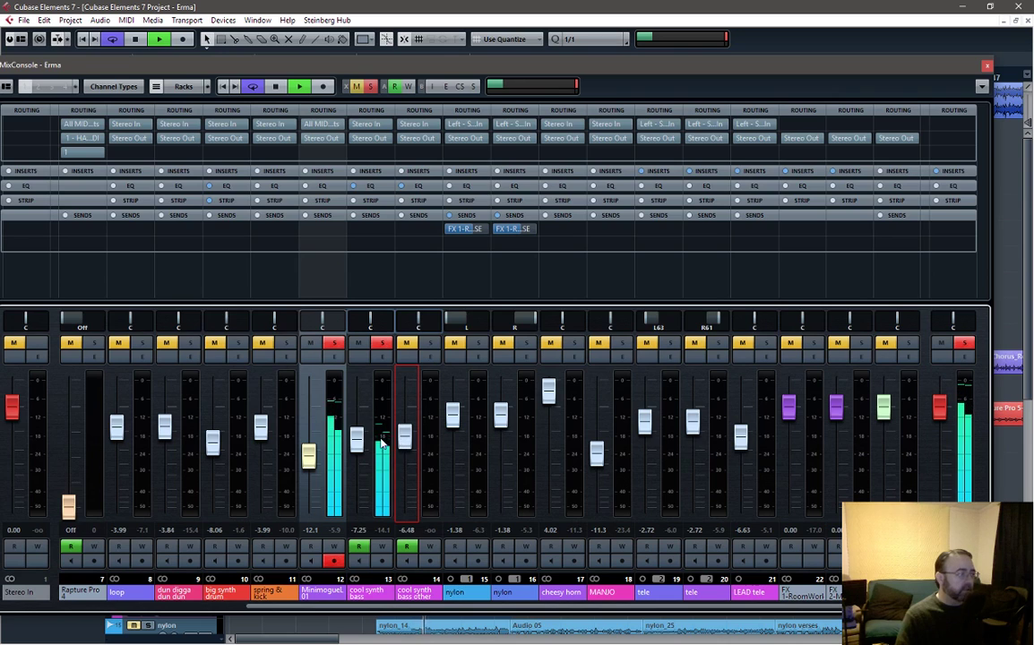
# Pull both cool synth bass channels fully down, link them, raise them together to -7.57, and stop playback
pyautogui.moveTo(357, 439); pyautogui.dragTo(356, 506)
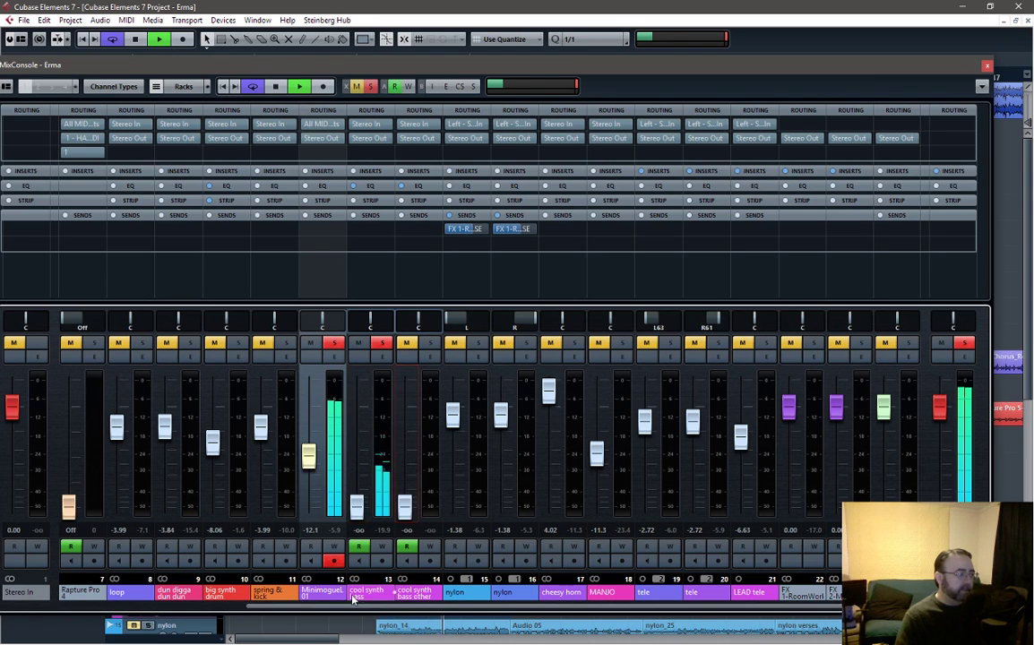
pyautogui.moveTo(405, 436); pyautogui.dragTo(405, 510)
pyautogui.keyDown('ctrl'); pyautogui.click(427, 601); pyautogui.keyUp('ctrl')
pyautogui.rightClick(425, 364)
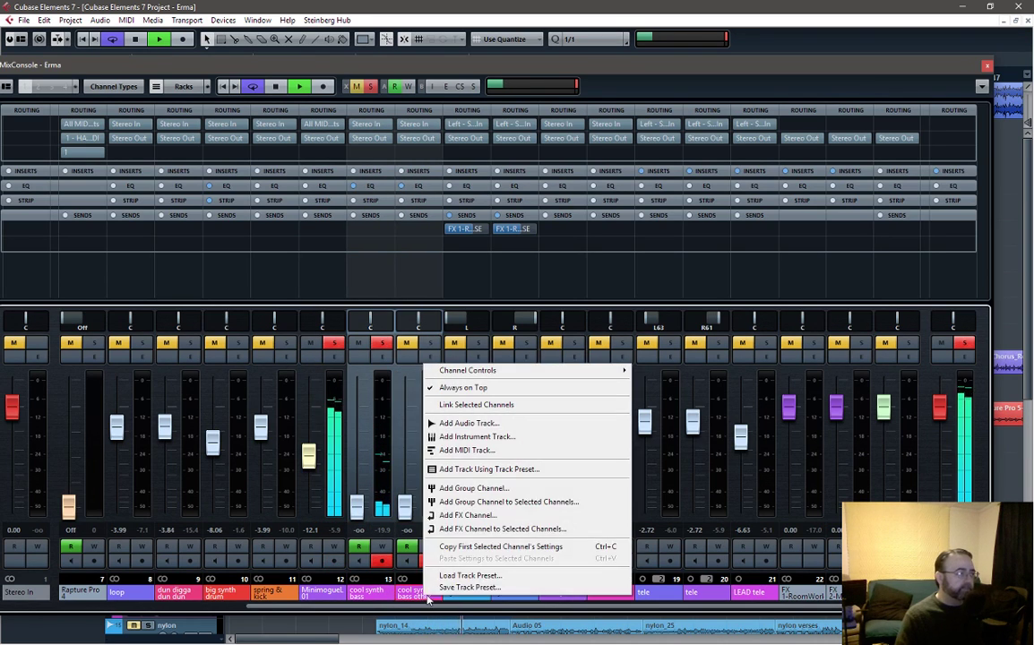
pyautogui.click(506, 408)
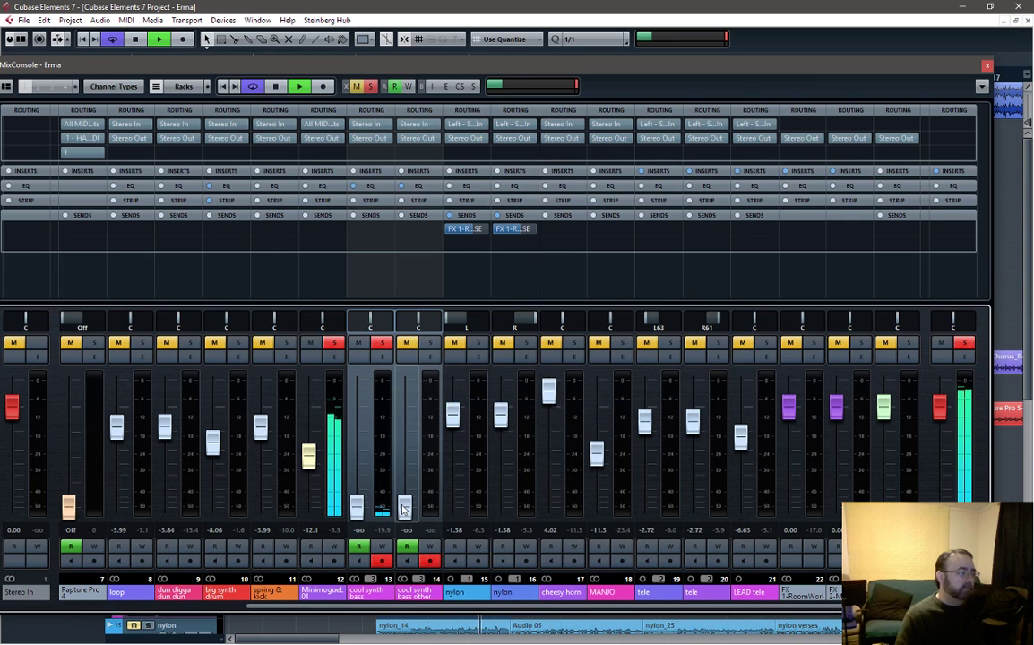
pyautogui.moveTo(405, 509); pyautogui.dragTo(405, 440)
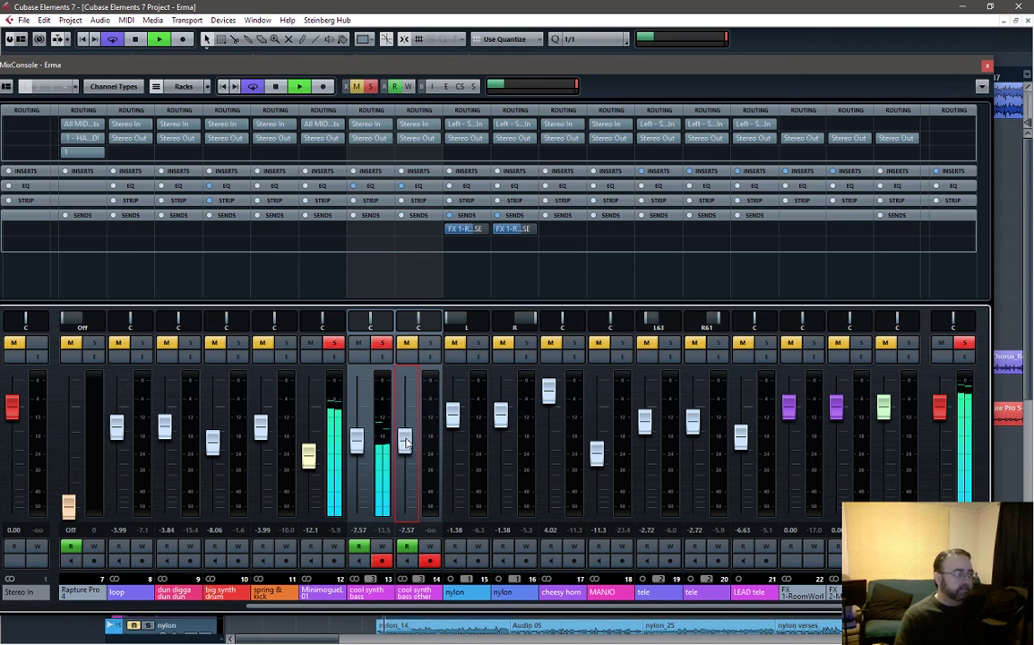
pyautogui.click(306, 458)
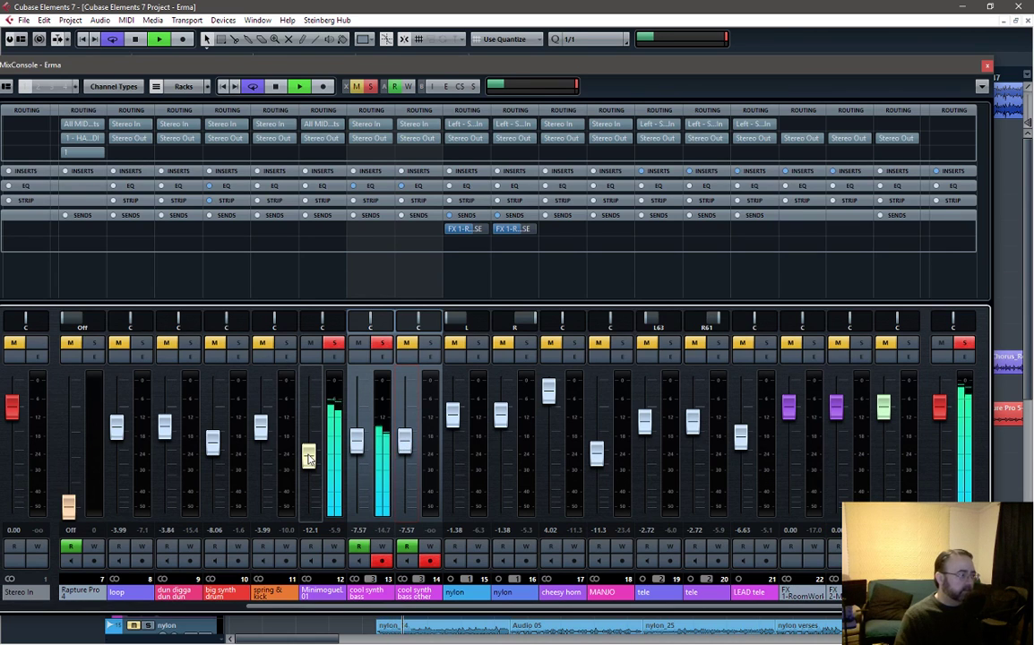
pyautogui.press('space')
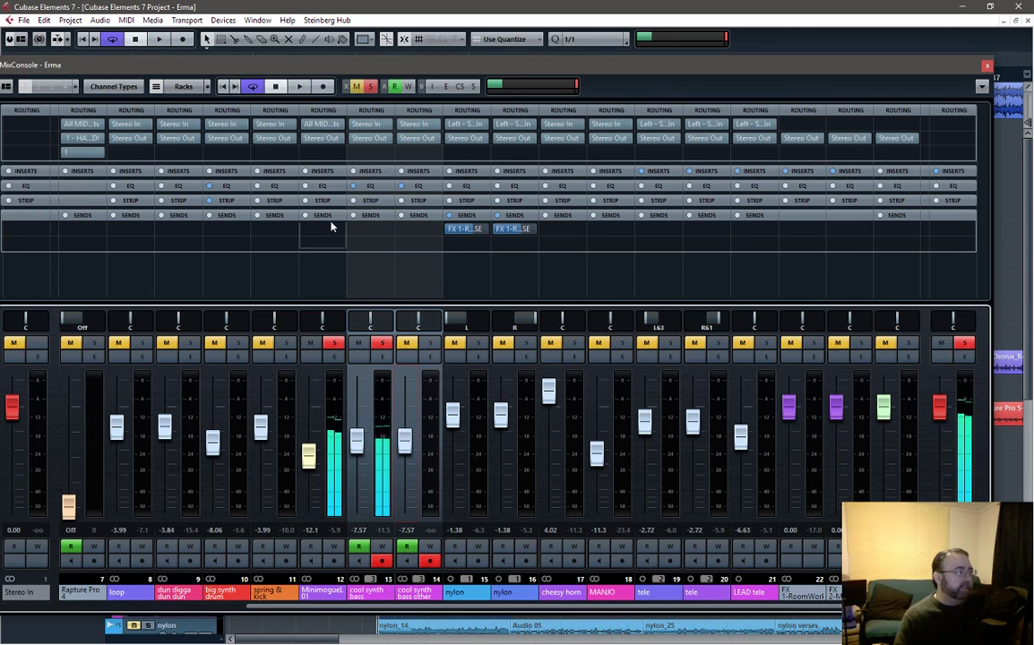
# Load the Standard Compressor into the MinimogueLUXUS channel strip while the looped part plays
pyautogui.click(334, 357)
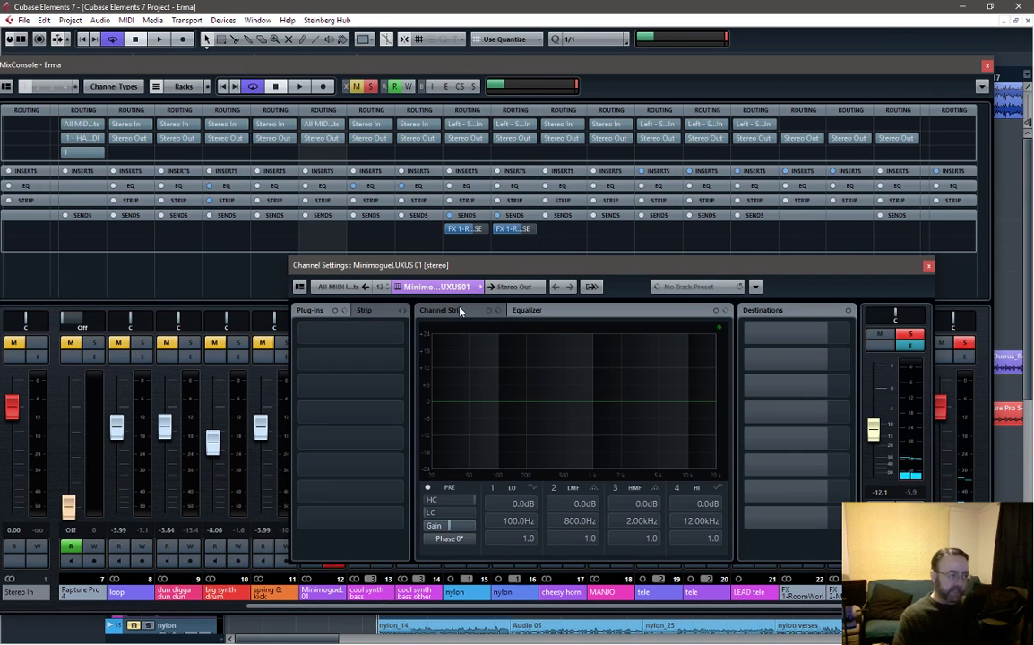
pyautogui.press('space')
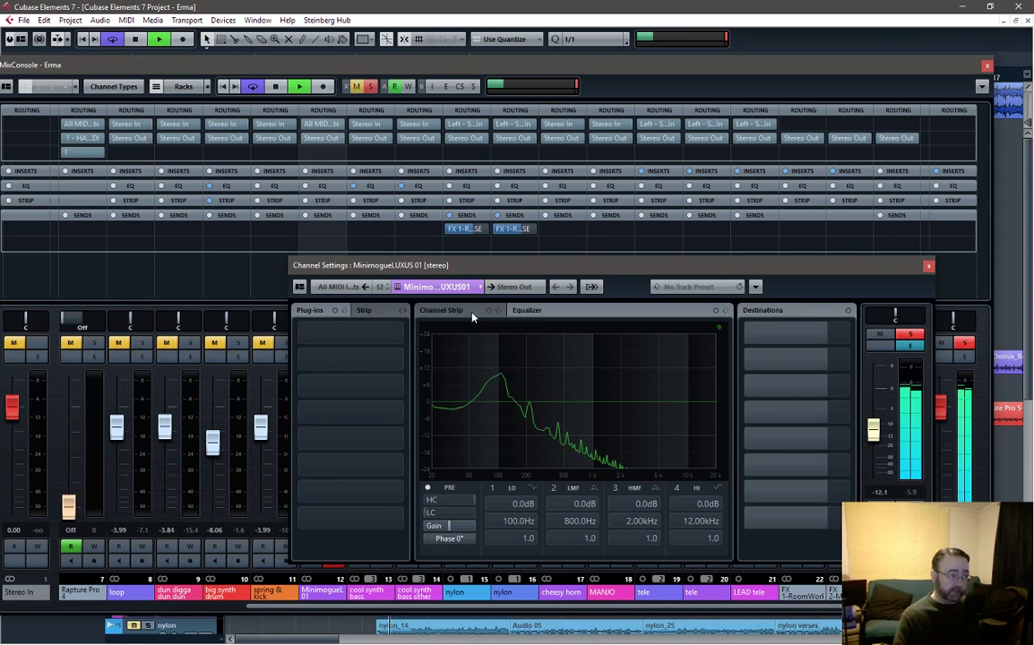
pyautogui.click(461, 311)
pyautogui.click(538, 332)
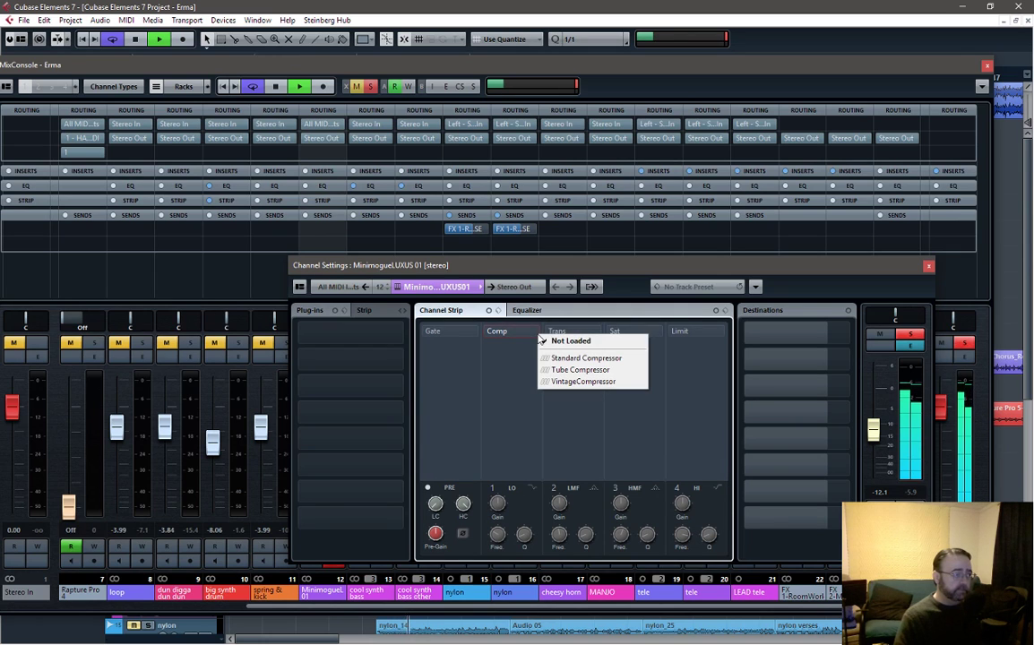
pyautogui.click(551, 357)
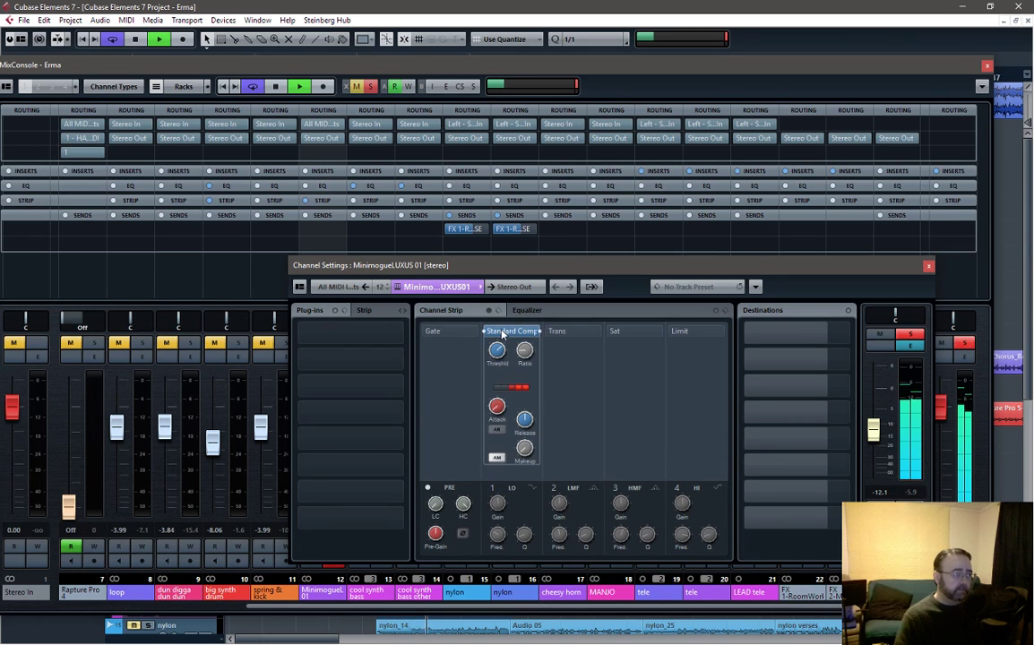
# Set the compressor's threshold to about -8.3 dB, adjust its ratio, audition the result and close the channel settings
pyautogui.moveTo(493, 355); pyautogui.dragTo(497, 350)
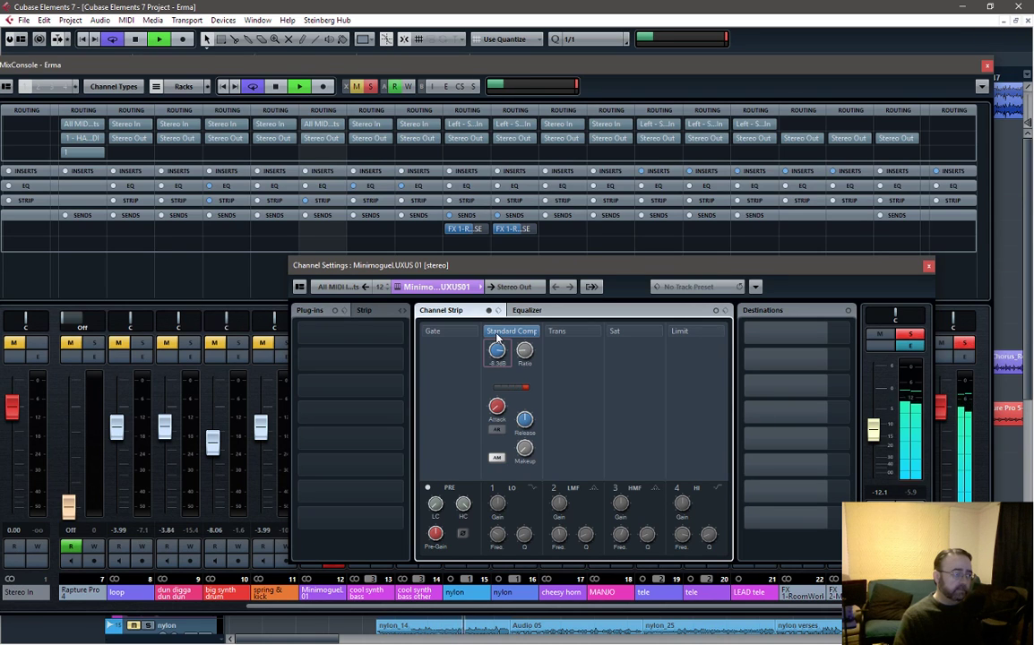
pyautogui.press('space')
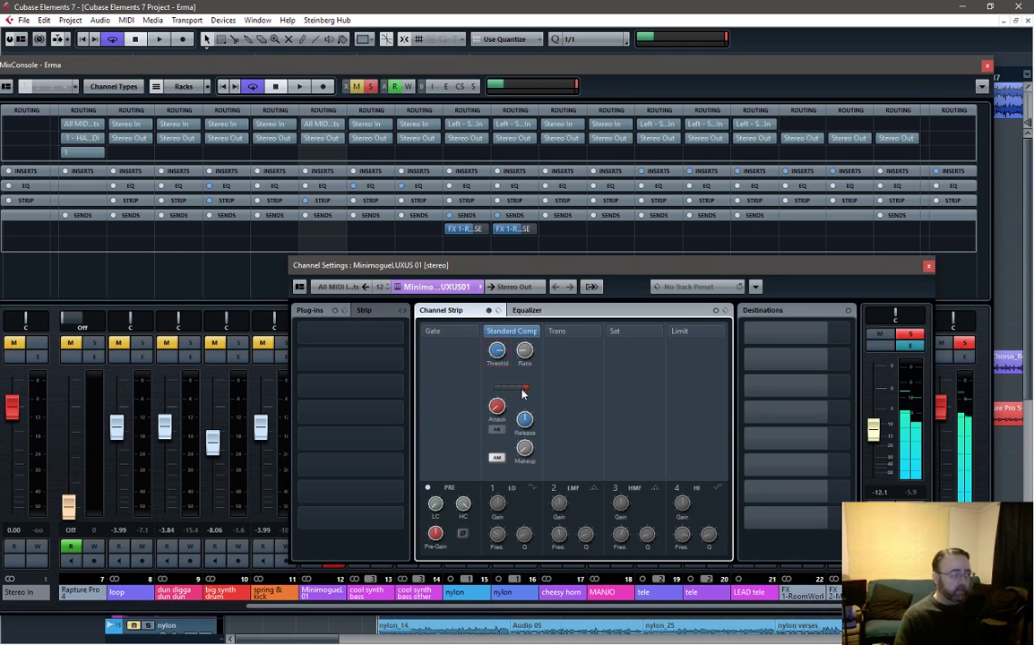
pyautogui.moveTo(526, 354)
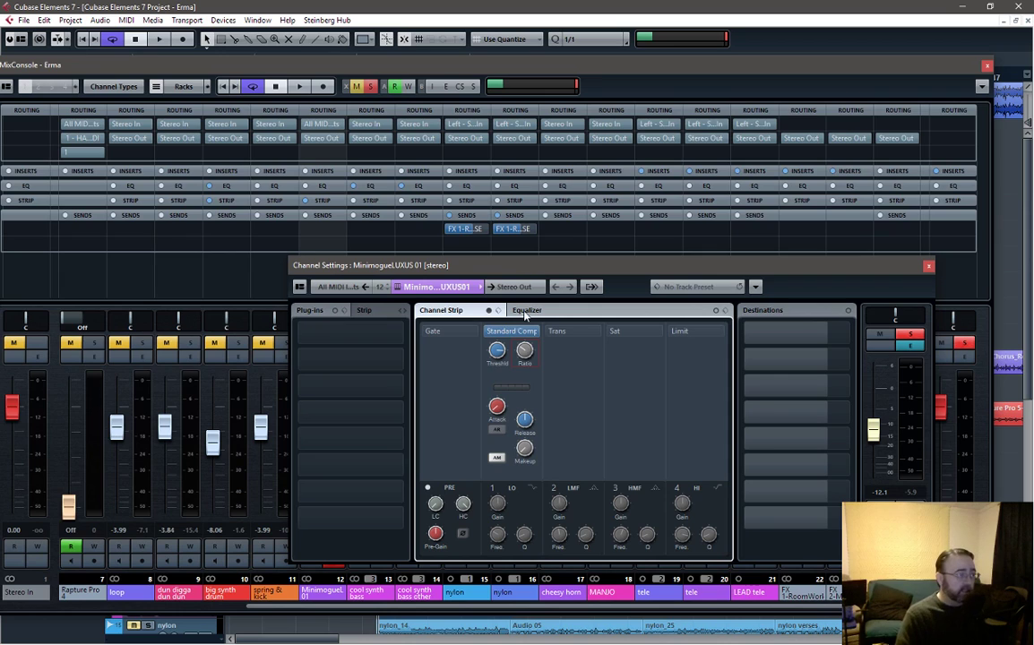
pyautogui.moveTo(504, 359)
pyautogui.press('space')
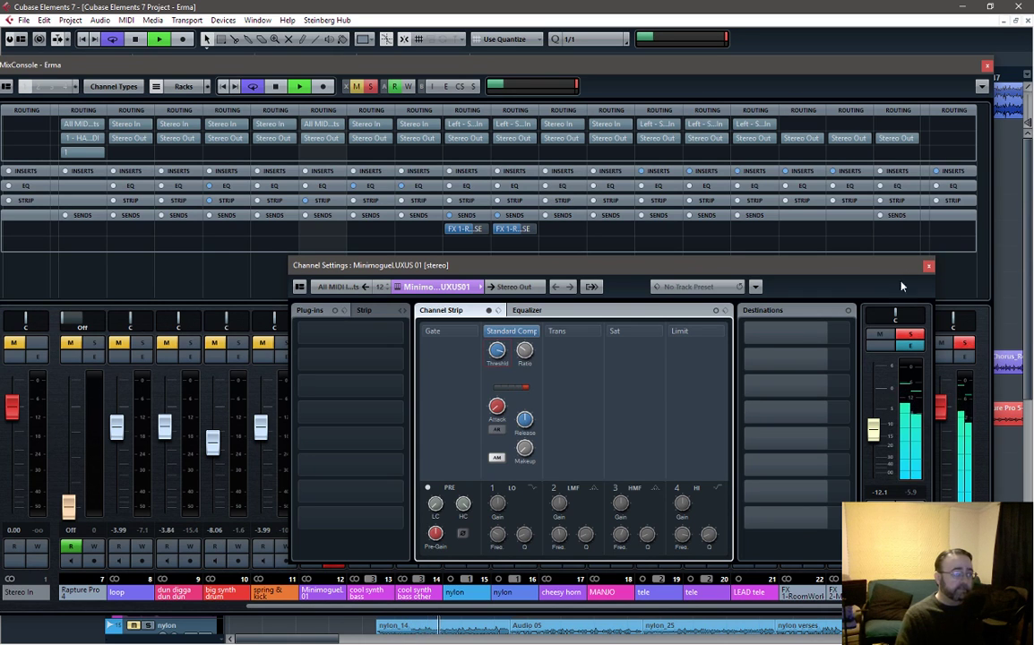
pyautogui.click(929, 268)
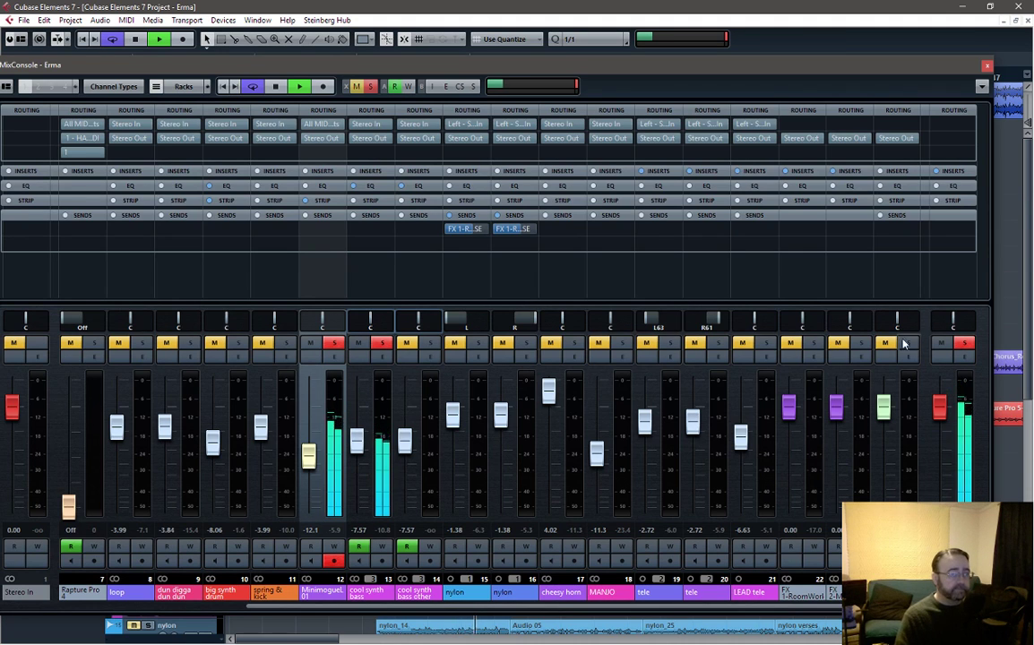
# Open the Stereo Out channel settings and bypass George Yohng's W1 Limiter, MLoudnessAnalyzer and VoxengoRecorder
pyautogui.click(964, 358)
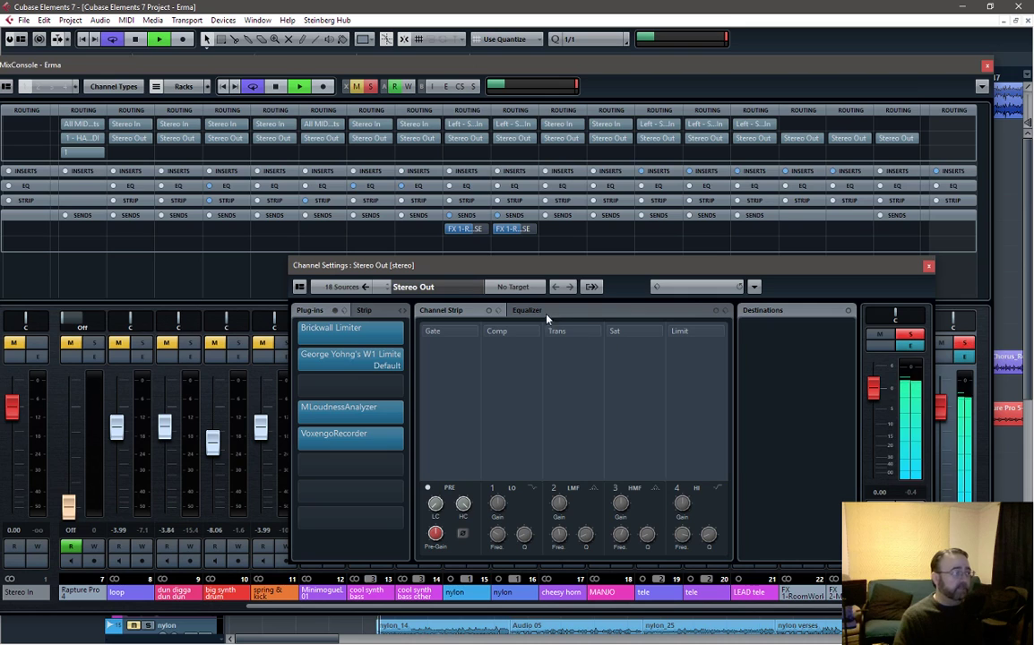
pyautogui.click(300, 362)
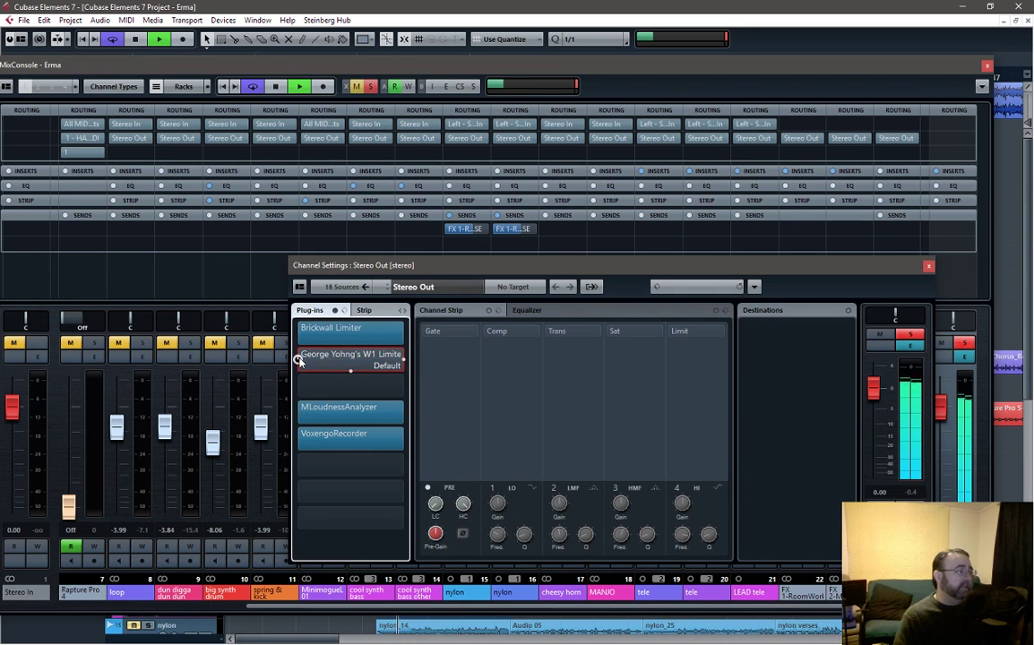
pyautogui.click(301, 410)
pyautogui.click(301, 438)
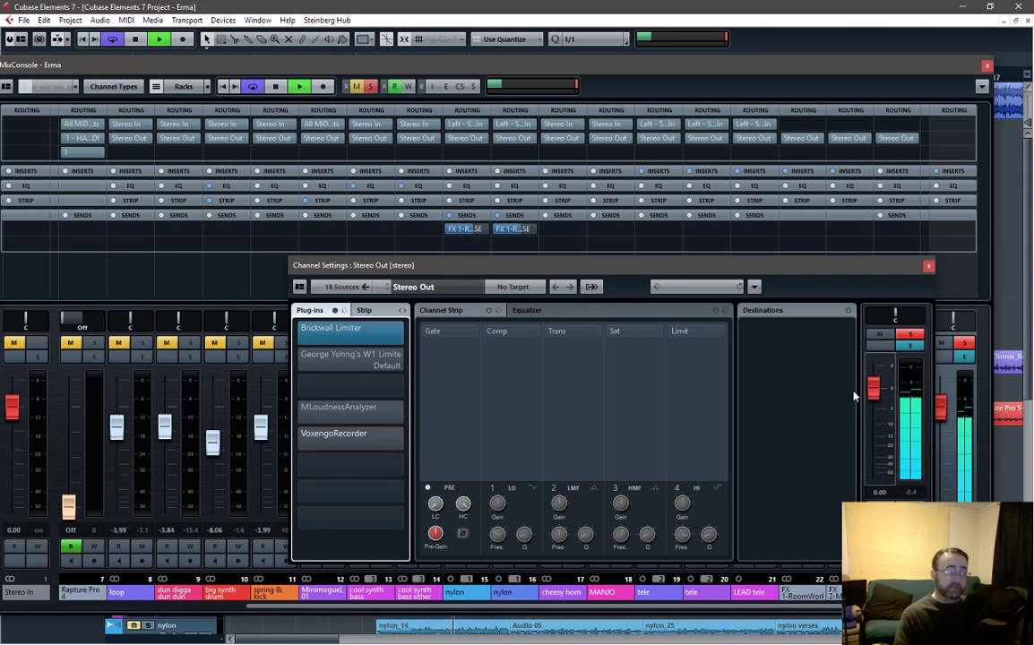
pyautogui.moveTo(601, 271); pyautogui.dragTo(520, 256)
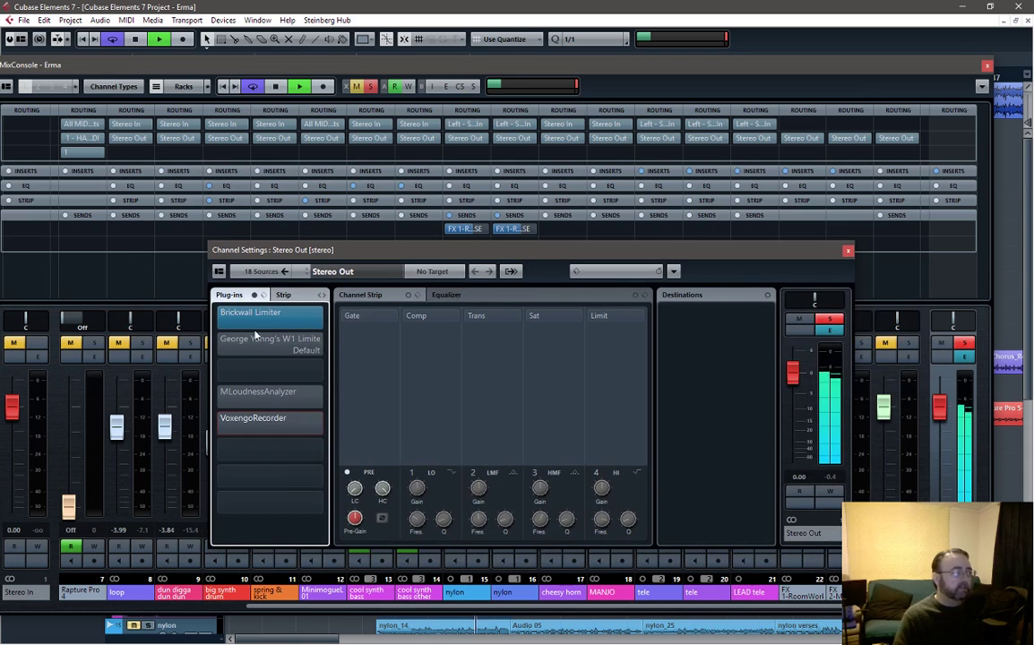
# Examine the Stereo Out equalizer's frequency spectrum during playback, then close the channel settings and stop playback
pyautogui.click(513, 298)
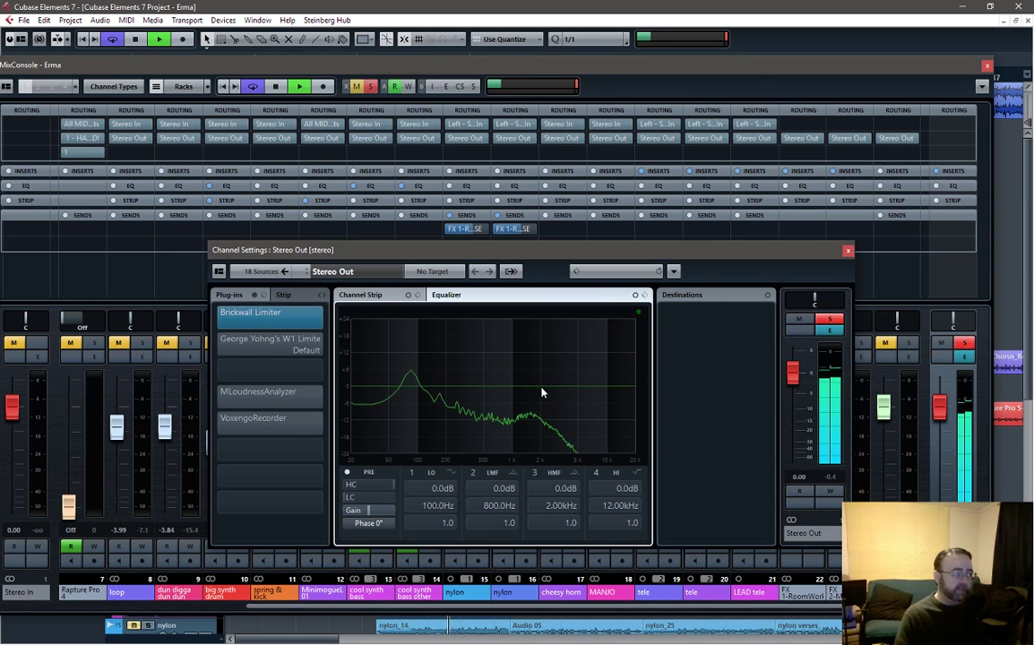
pyautogui.click(848, 250)
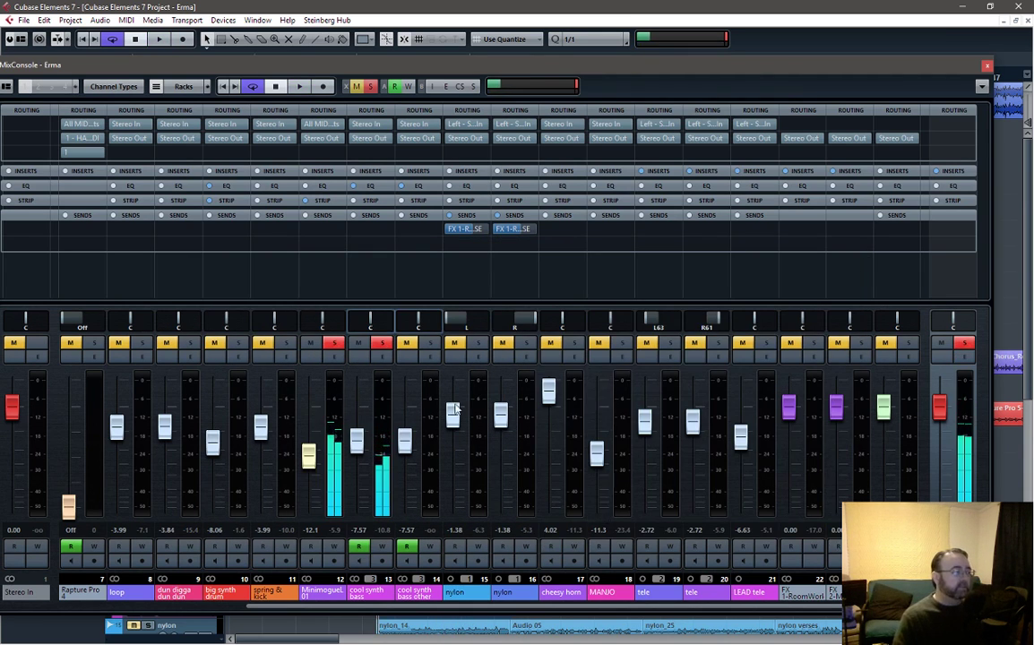
pyautogui.press('space')
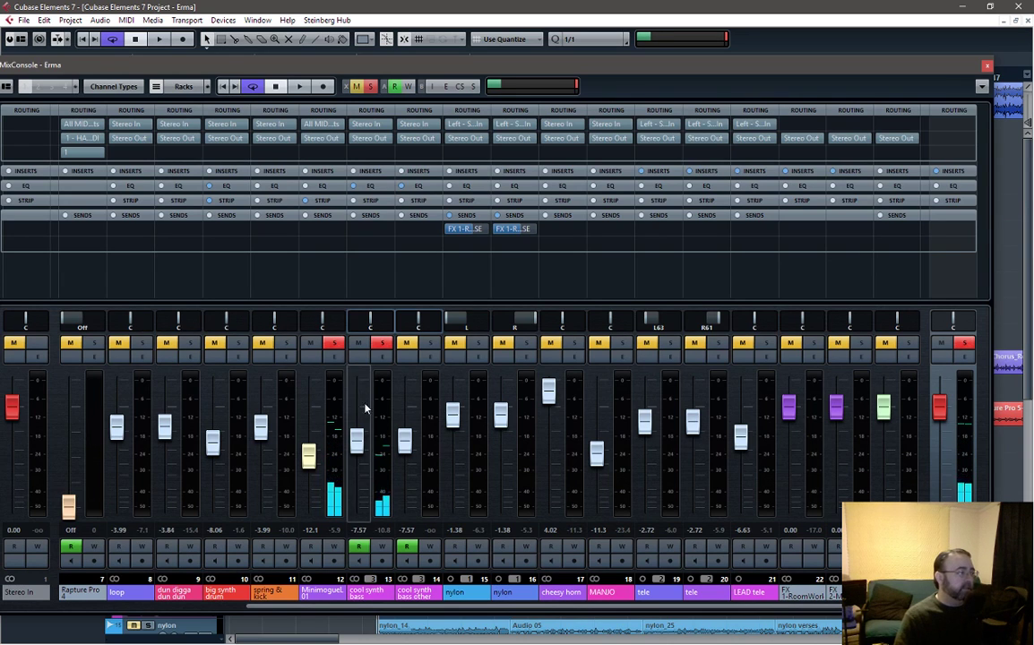
# Clear the solos on MinimogueLUXUS and cool synth bass, solo only the loop channel and start playback
pyautogui.click(333, 342)
pyautogui.click(382, 342)
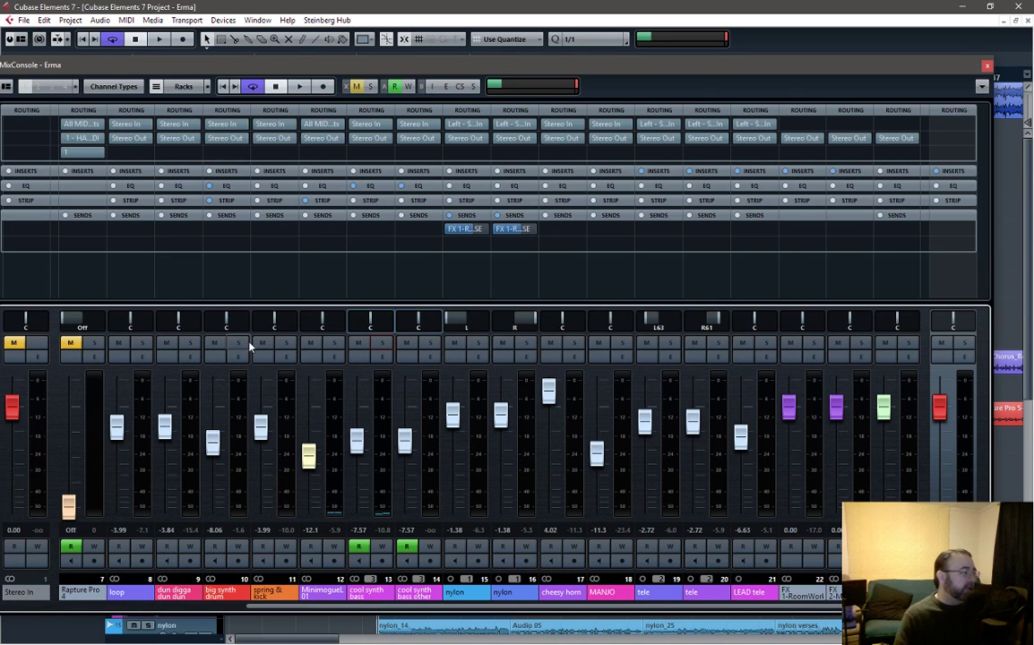
pyautogui.click(142, 343)
pyautogui.click(190, 343)
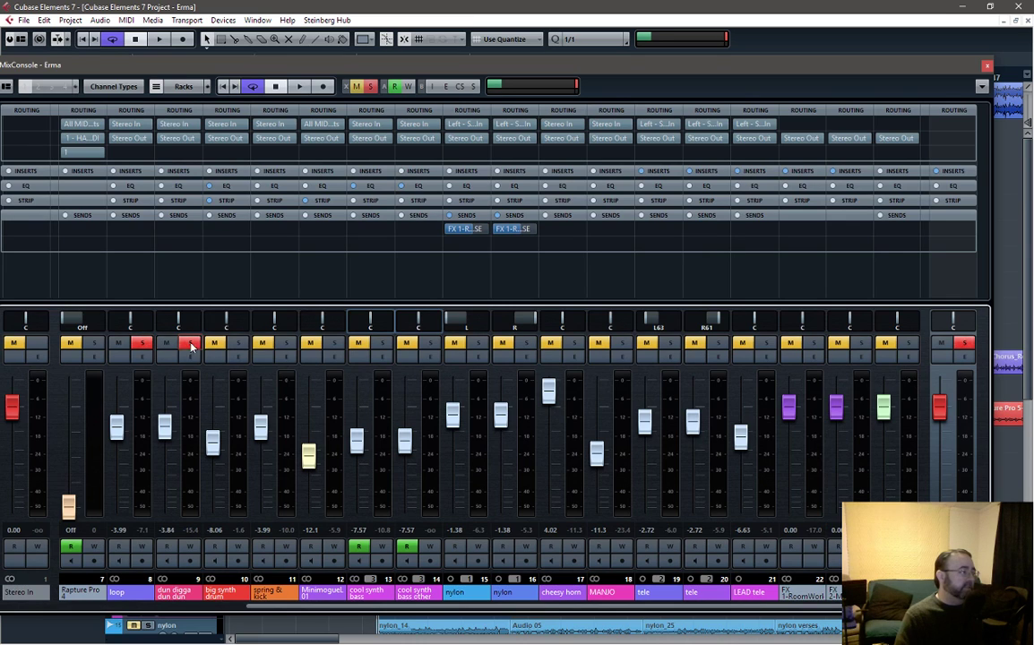
pyautogui.click(190, 343)
pyautogui.click(142, 343)
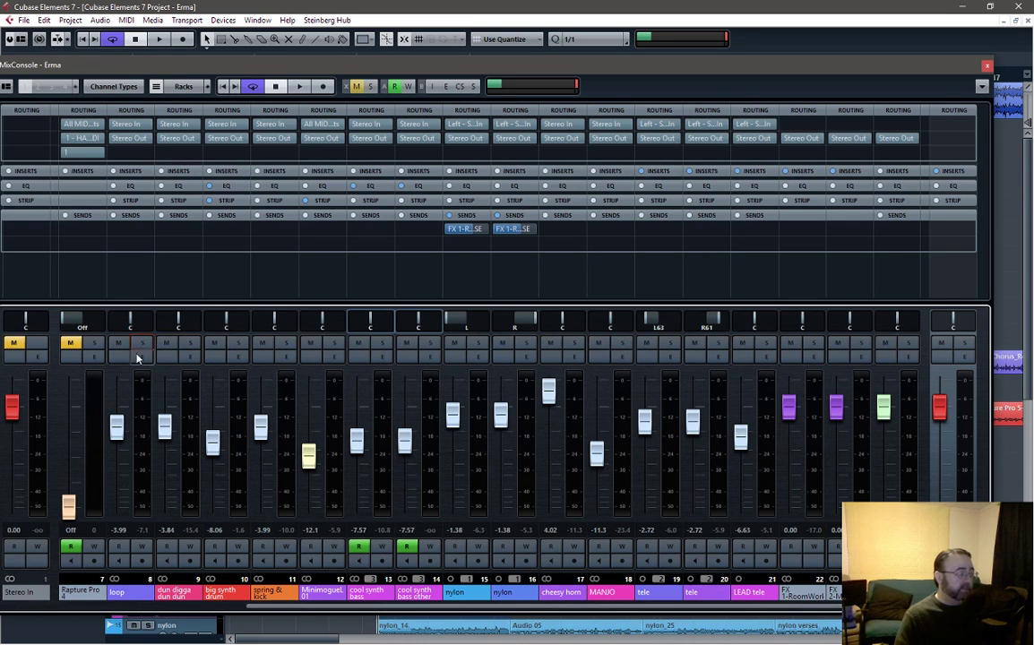
pyautogui.click(142, 344)
pyautogui.press('space')
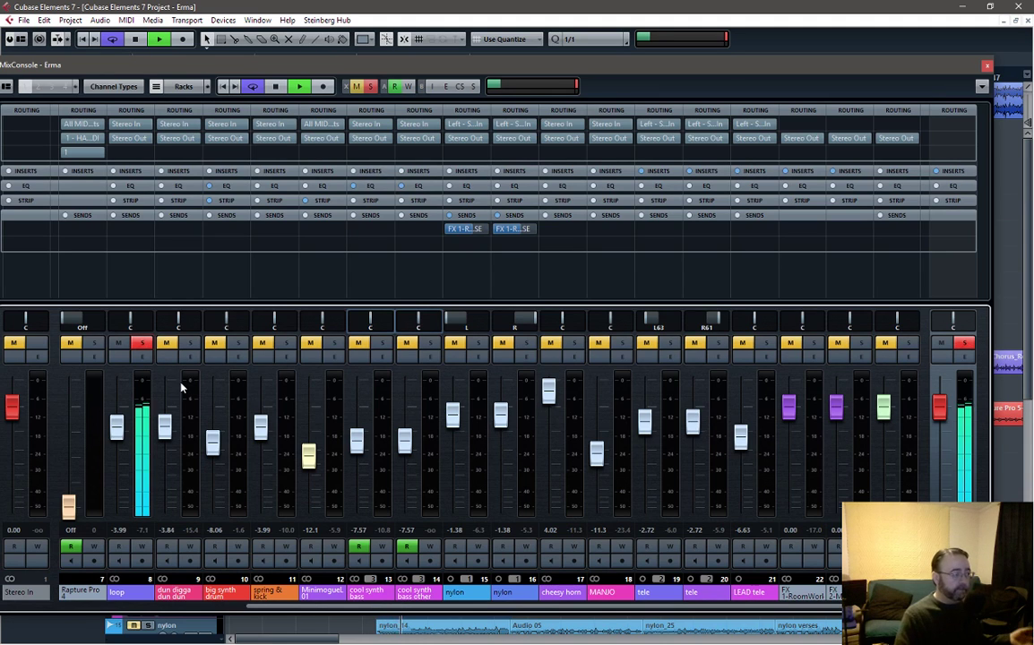
# Examine the loop channel's frequency spectrum in its equalizer, close the channel settings and resume playback
pyautogui.click(141, 357)
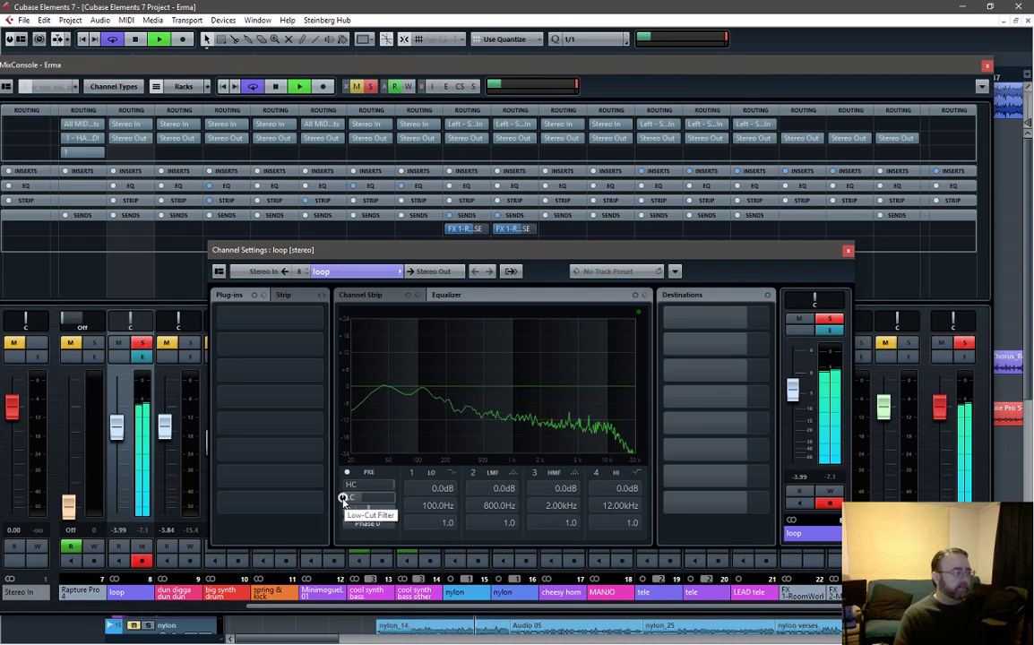
pyautogui.press('space')
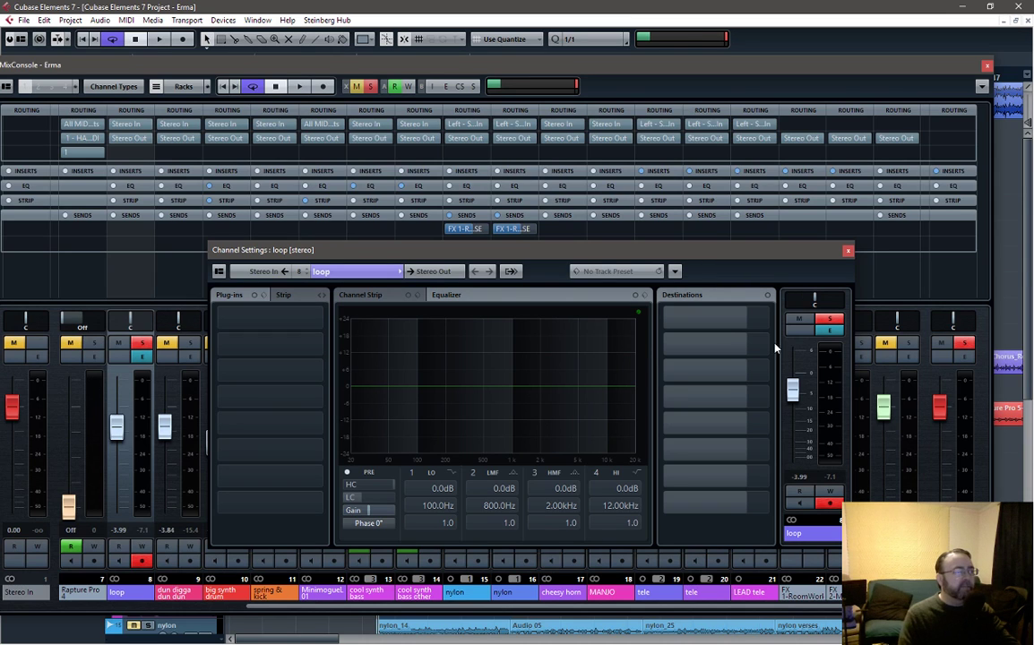
pyautogui.click(848, 253)
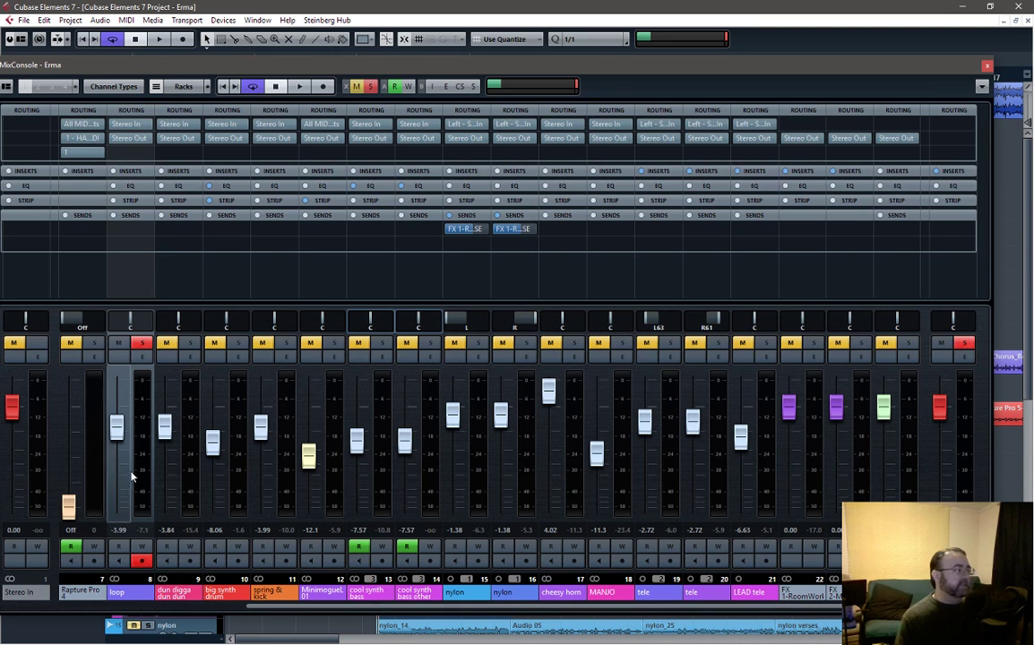
pyautogui.press('space')
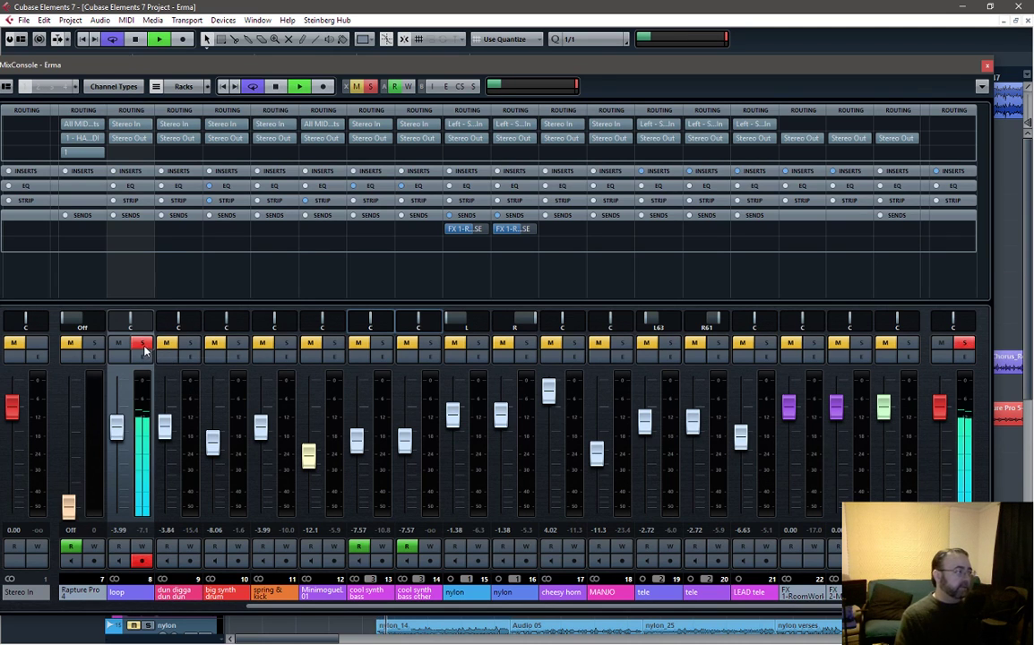
# Stop playback, clear the loop channel's solo and mute every channel from loop through LEAD tele
pyautogui.click(141, 343)
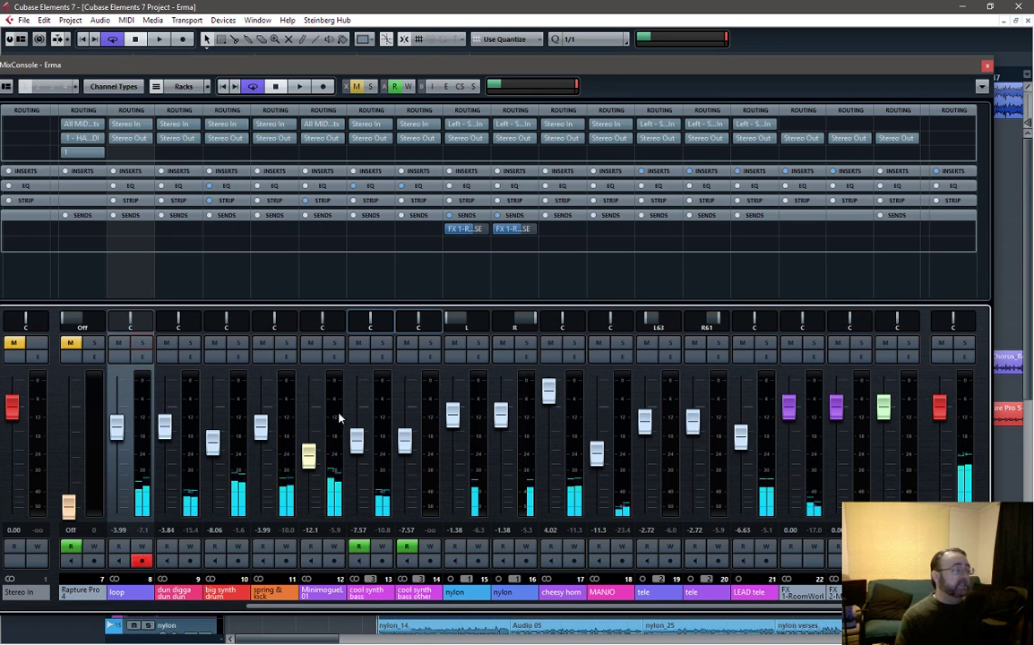
pyautogui.click(117, 343)
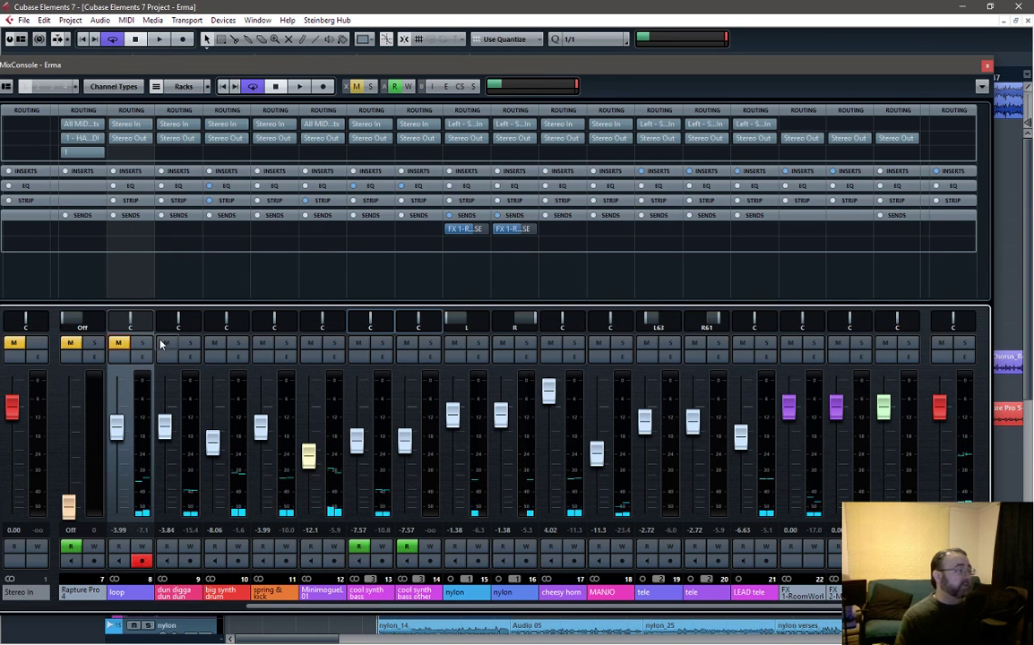
pyautogui.click(166, 343)
pyautogui.click(214, 343)
pyautogui.click(261, 343)
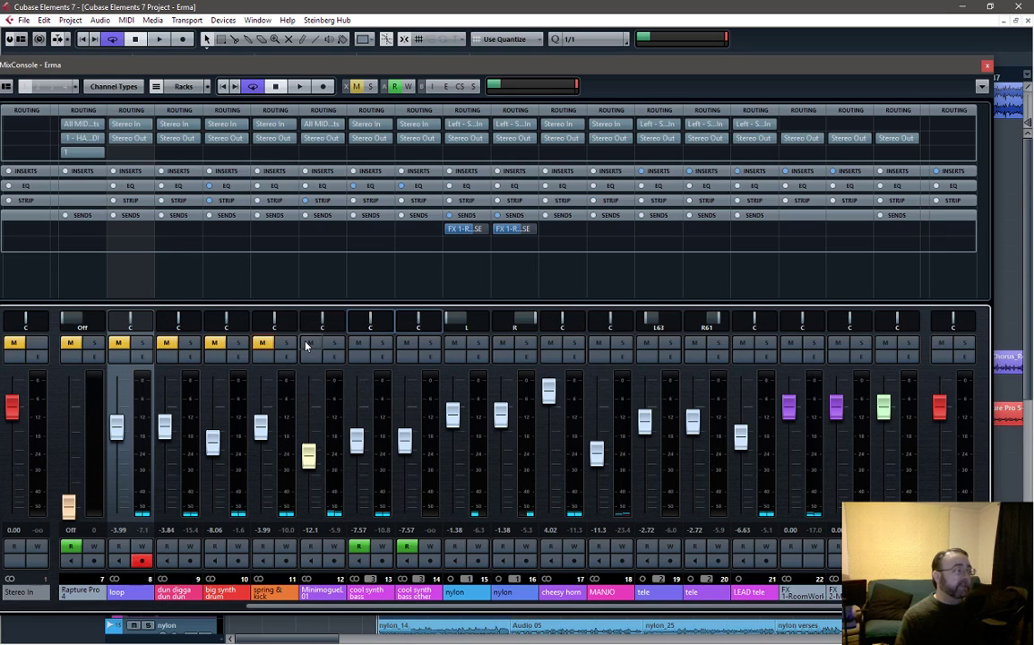
pyautogui.click(310, 343)
pyautogui.click(357, 344)
pyautogui.click(406, 343)
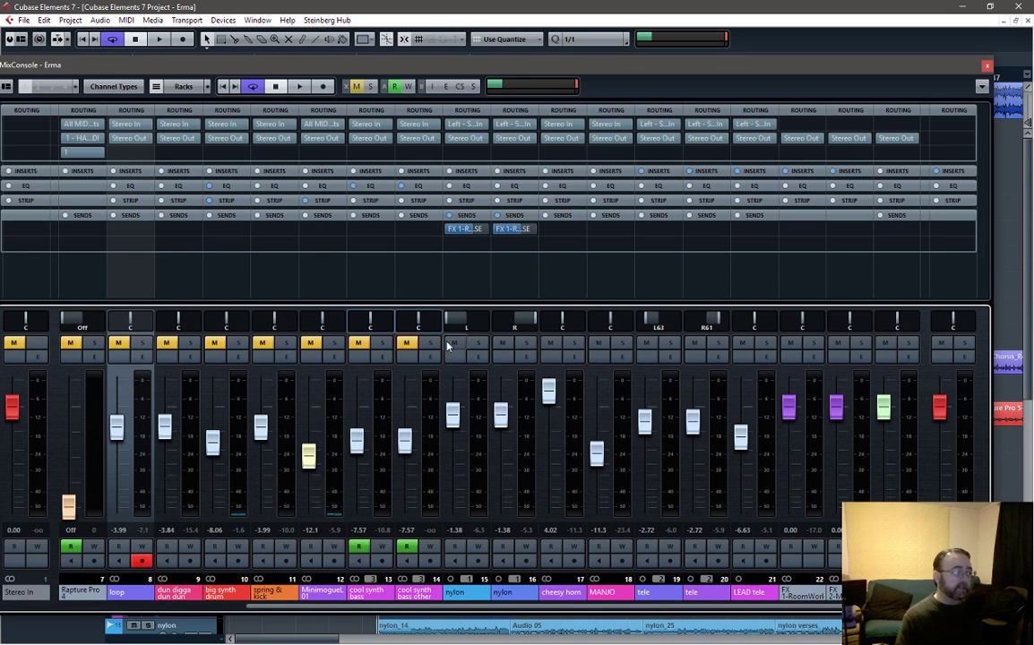
pyautogui.click(455, 343)
pyautogui.click(502, 343)
pyautogui.click(597, 343)
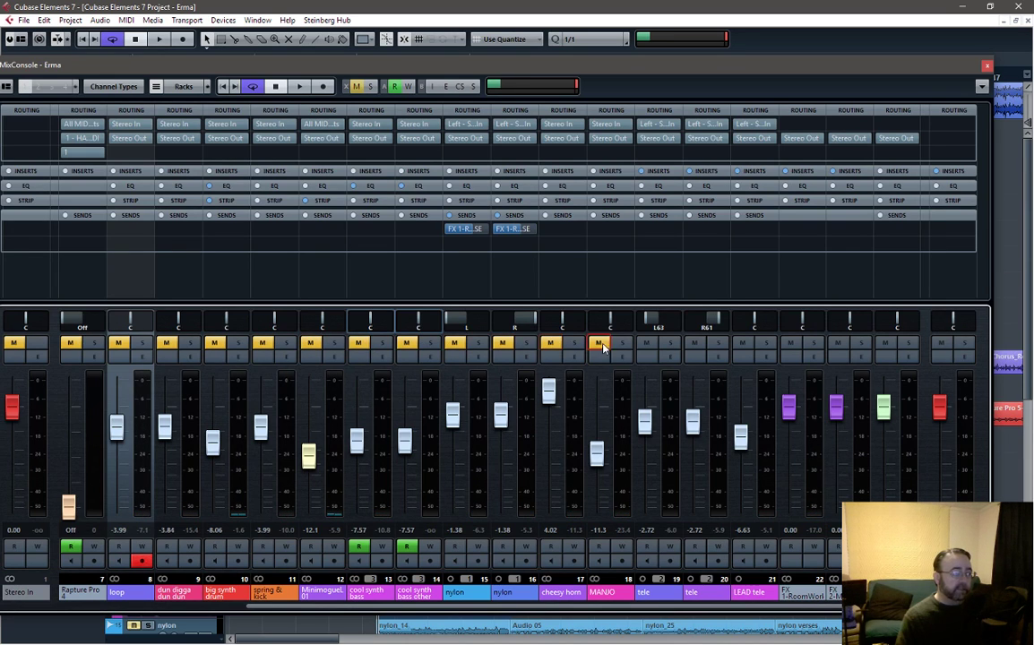
pyautogui.click(743, 344)
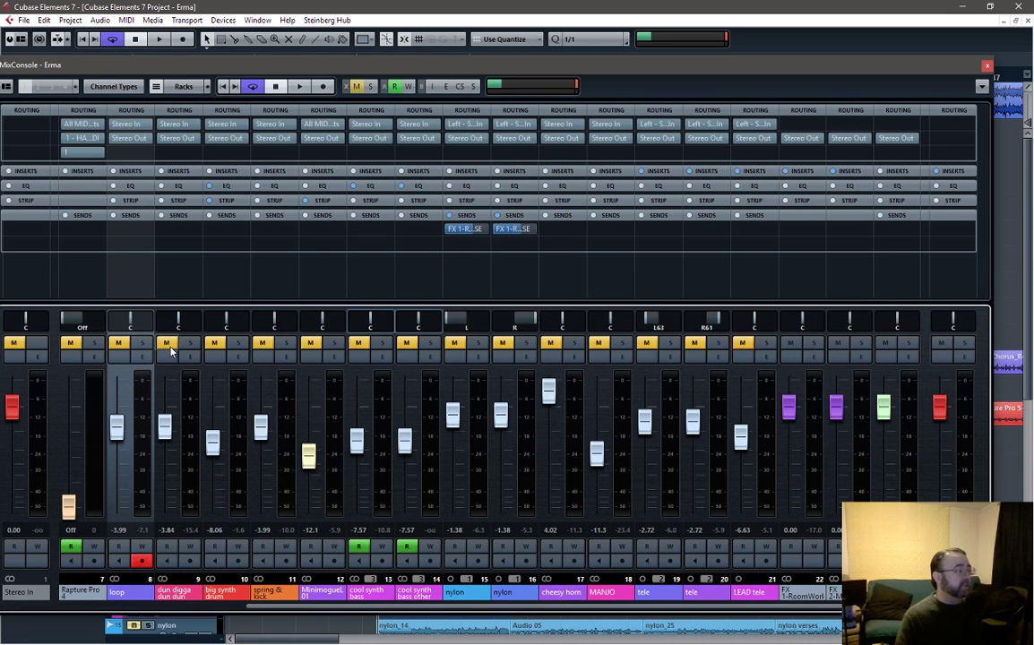
# Unmute the loop channel and dun digga dun dun one after the other while auditioning playback
pyautogui.press('space')
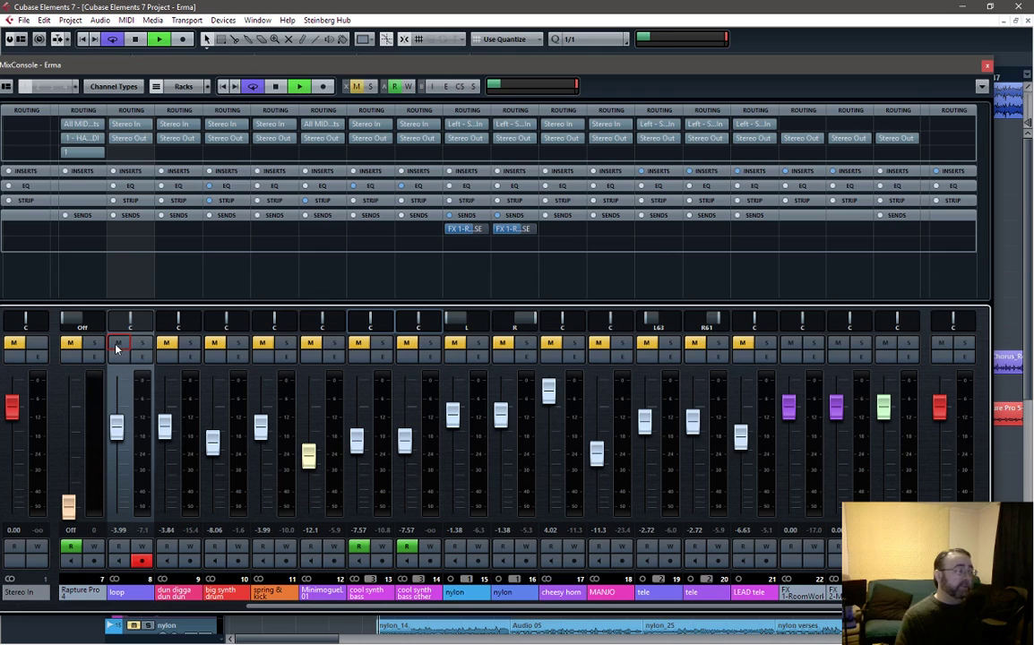
pyautogui.press('space')
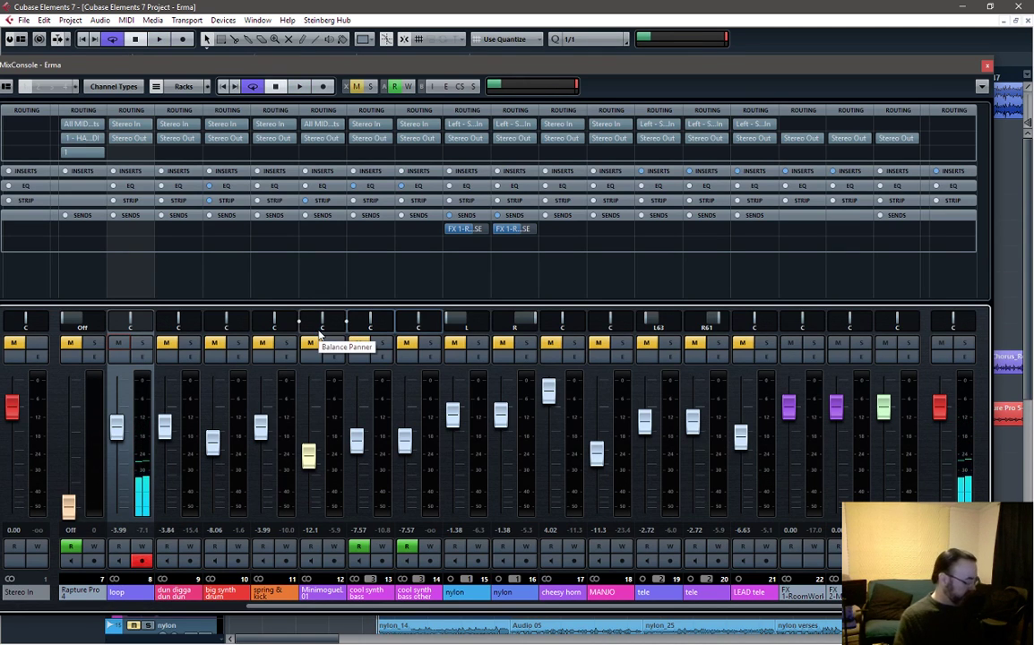
pyautogui.press('space')
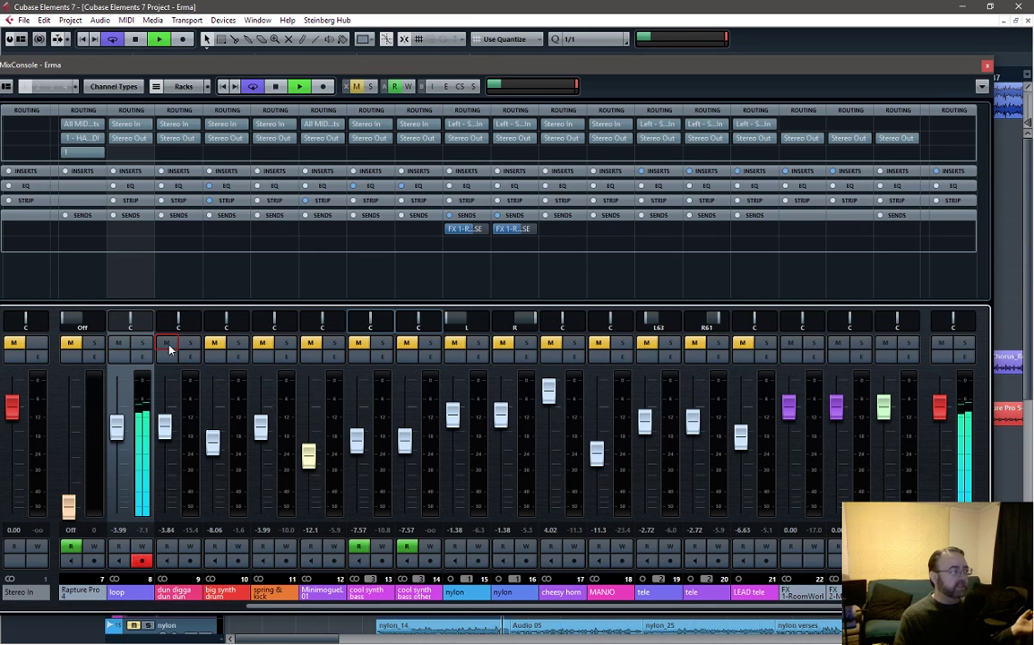
pyautogui.click(167, 345)
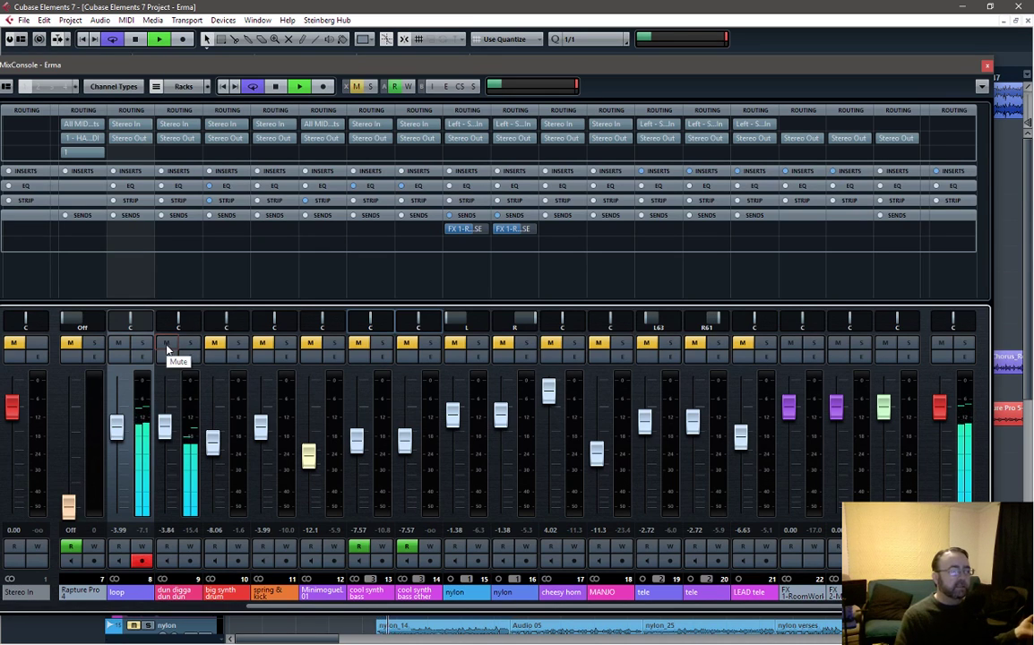
# Unmute big synth drum, mute loop and dun digga dun dun again, and play the drum part by itself
pyautogui.click(214, 344)
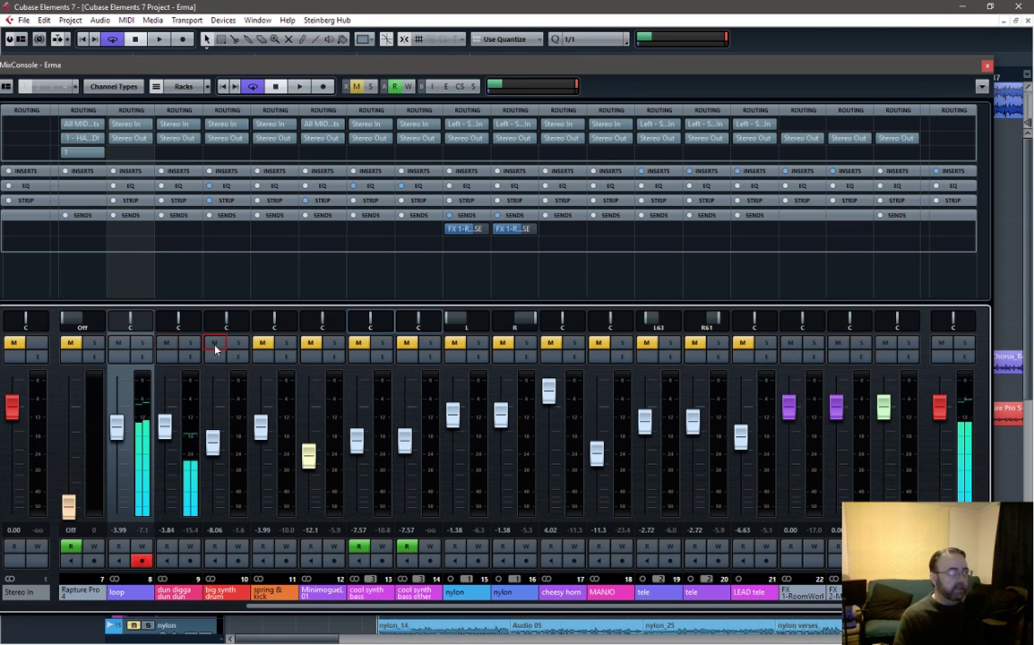
pyautogui.click(166, 344)
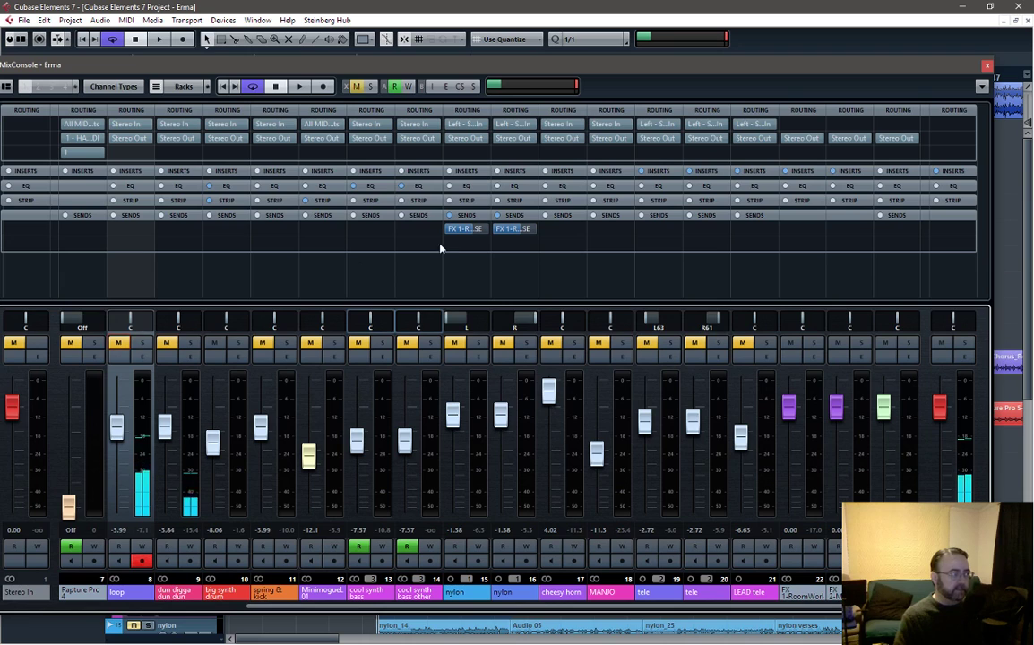
pyautogui.moveTo(709, 68); pyautogui.dragTo(717, 98)
pyautogui.press('space')
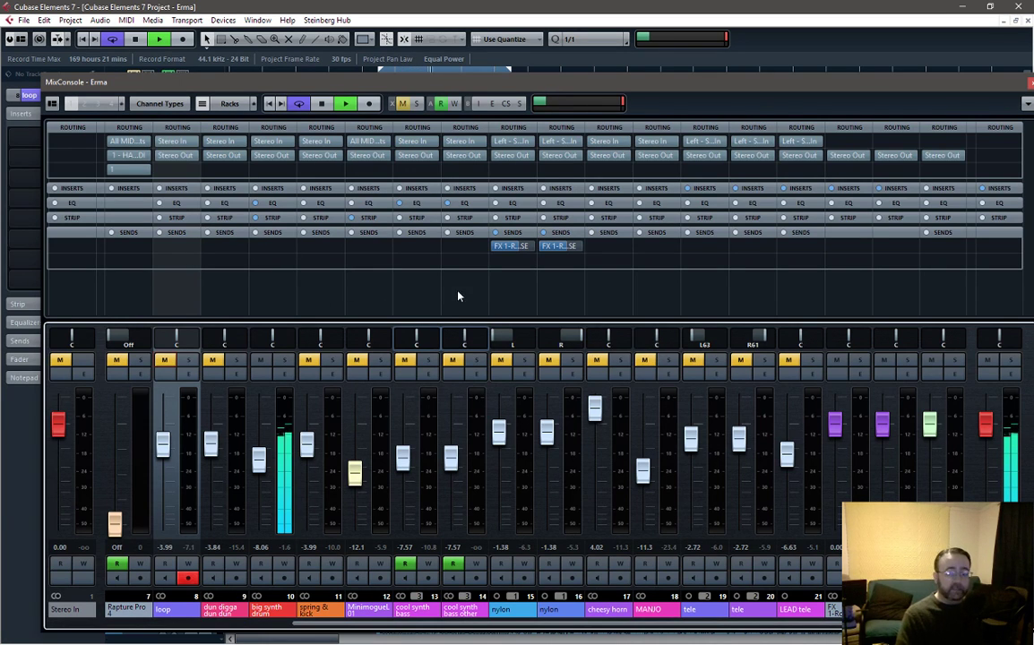
# Solo the loop channel and enable its equalizer's low-cut filter at about 206 Hz
pyautogui.click(166, 360)
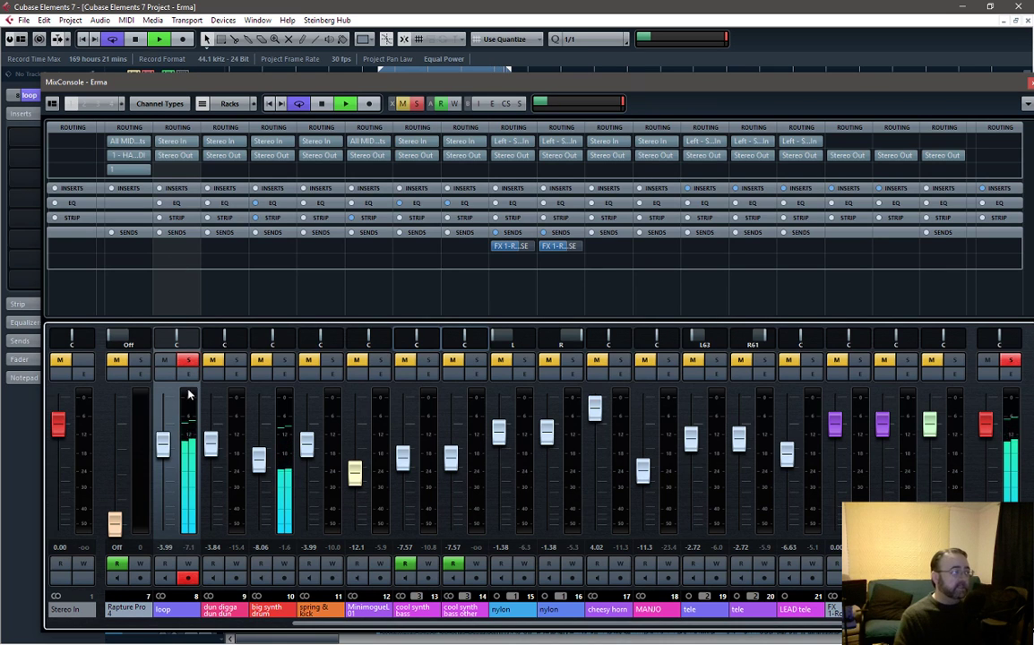
pyautogui.click(188, 360)
pyautogui.click(188, 373)
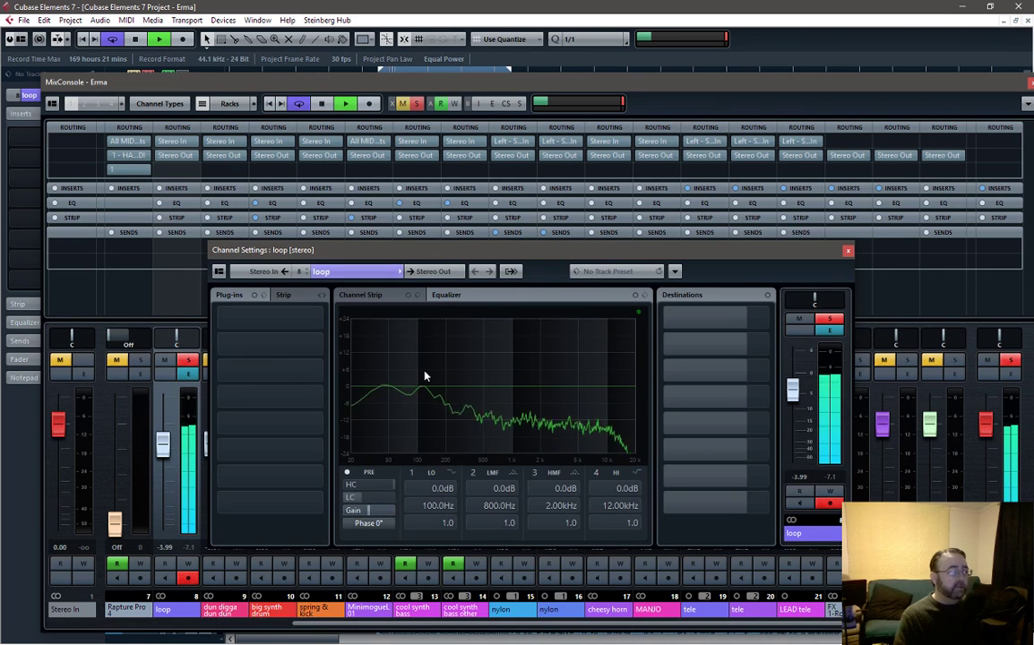
pyautogui.click(352, 499)
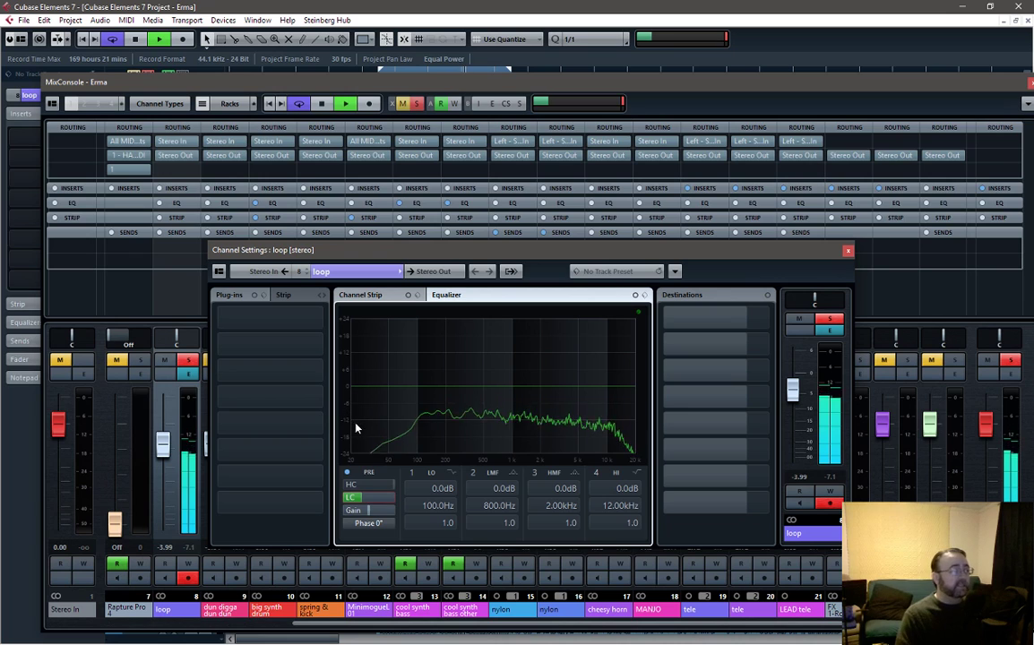
pyautogui.moveTo(375, 497); pyautogui.dragTo(386, 497)
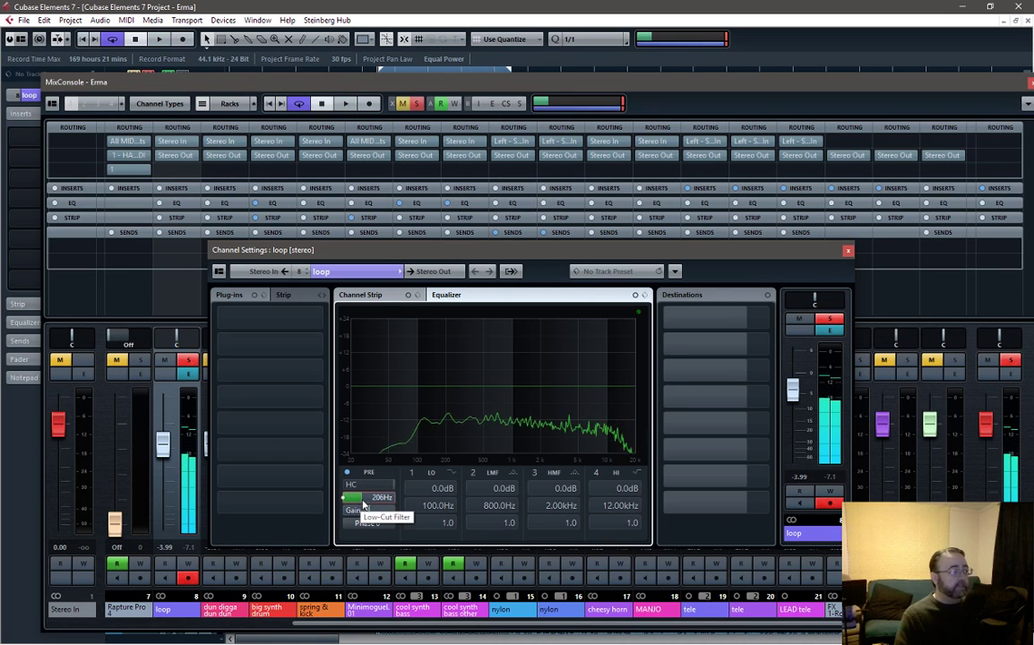
# Audition the soloed loop with its low-cut filter enabled, then stop playback
pyautogui.press('space')
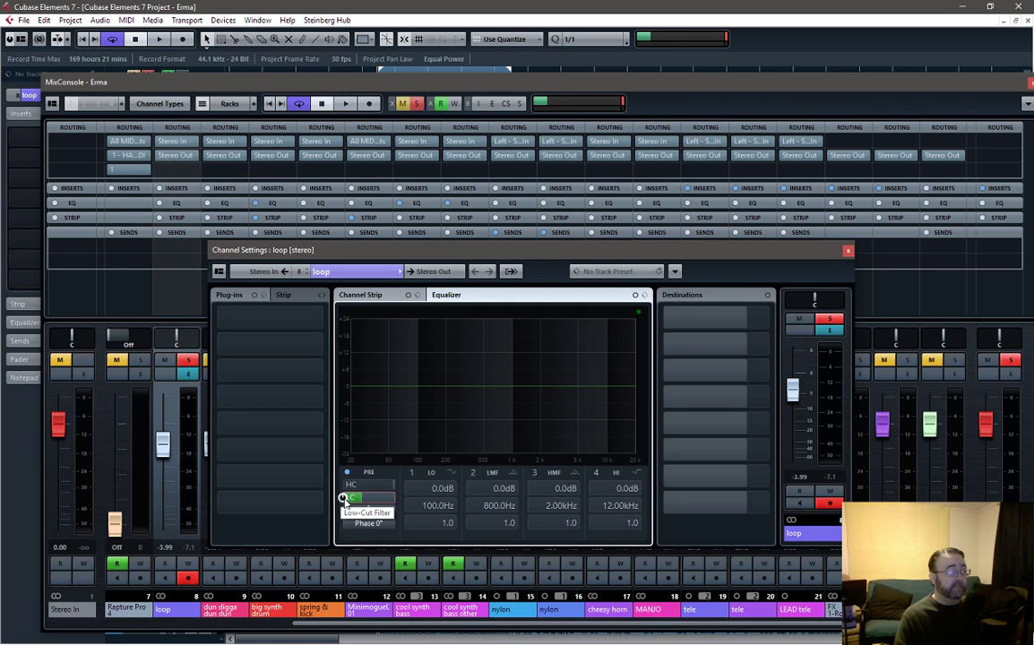
pyautogui.press('space')
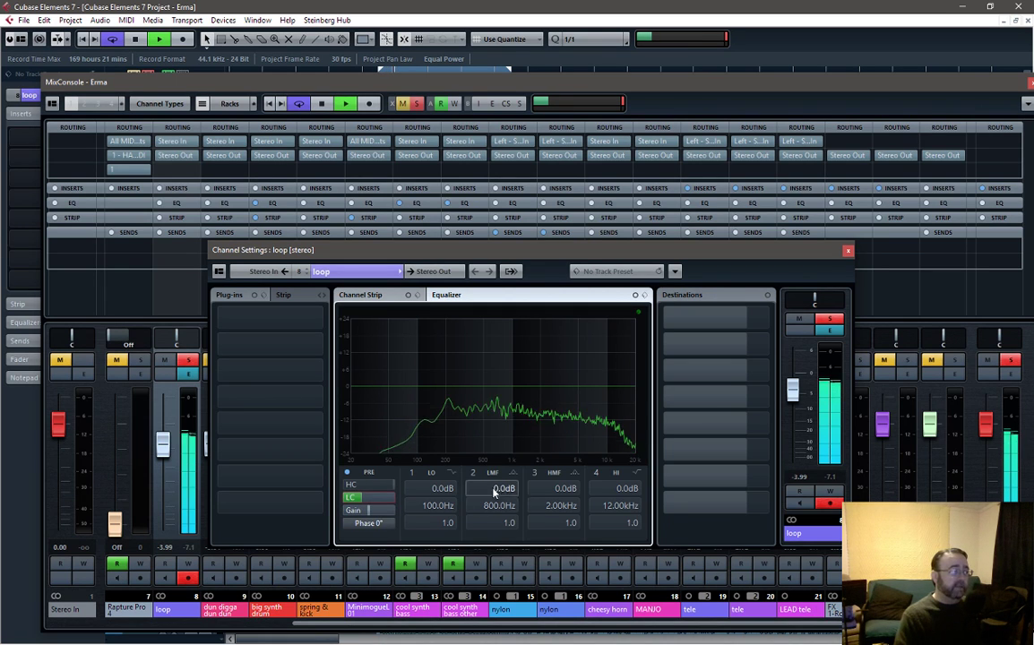
pyautogui.press('space')
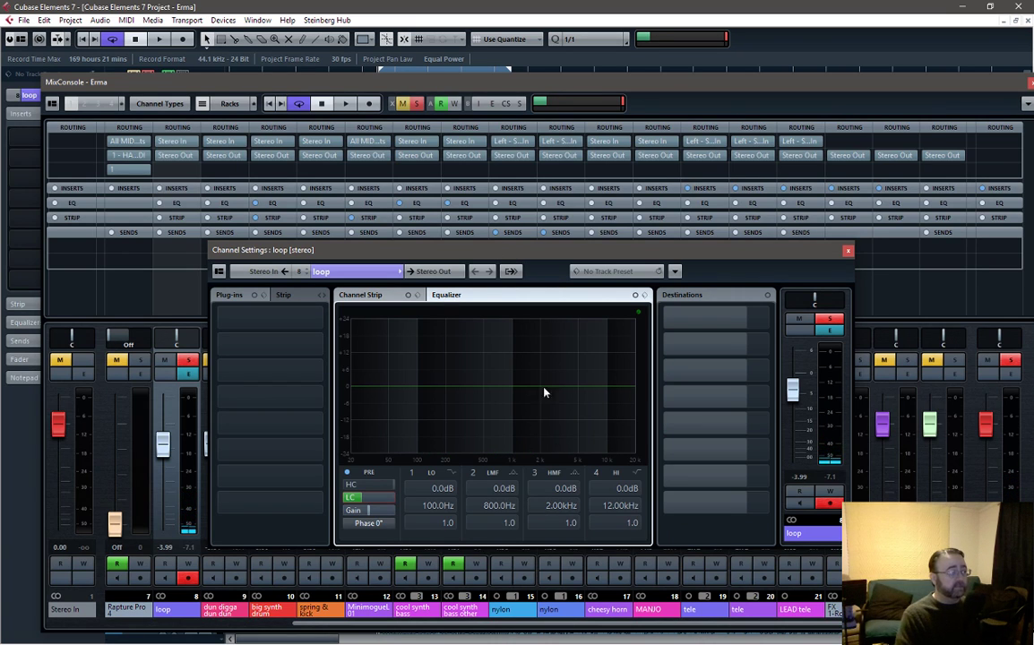
# Close the loop's channel settings and solo spring & kick, big synth drum and dun digga dun dun alongside the loop during playback
pyautogui.click(847, 254)
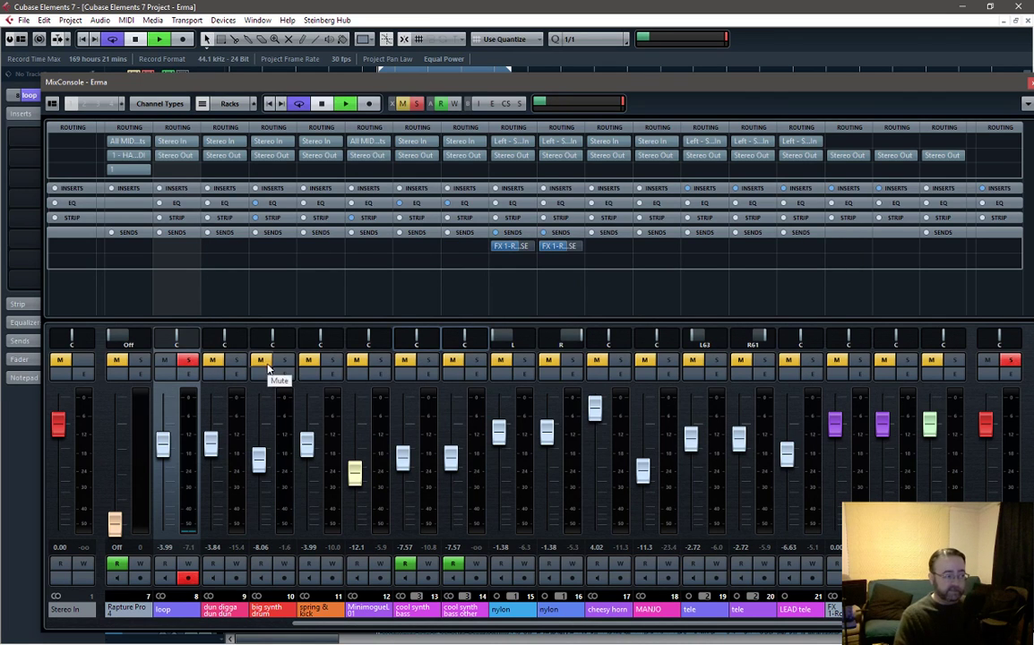
pyautogui.press('space')
pyautogui.click(331, 360)
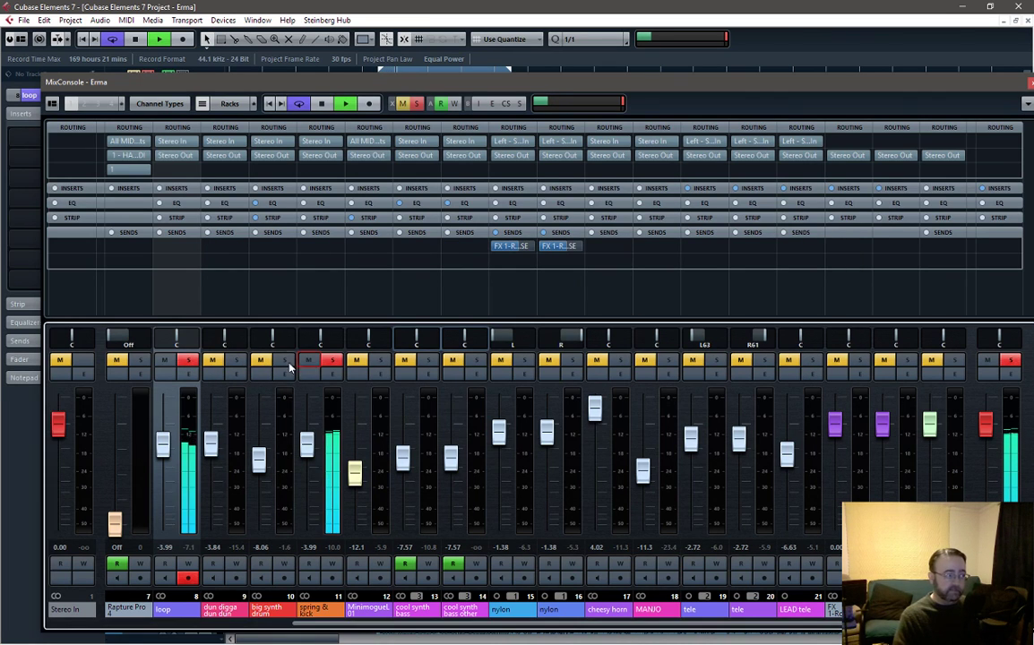
pyautogui.click(284, 360)
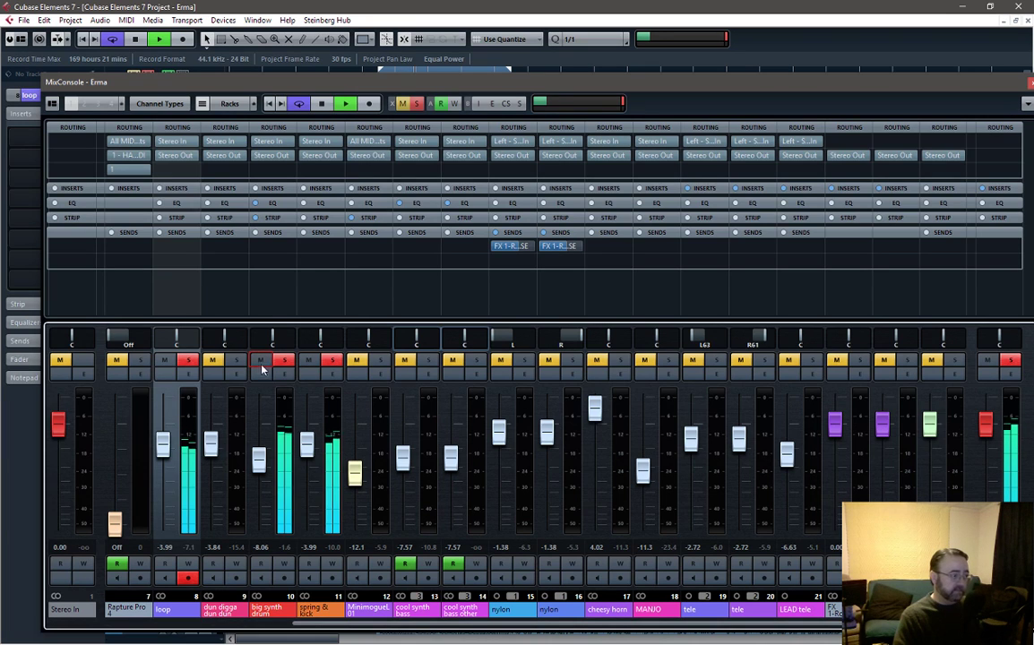
pyautogui.click(236, 360)
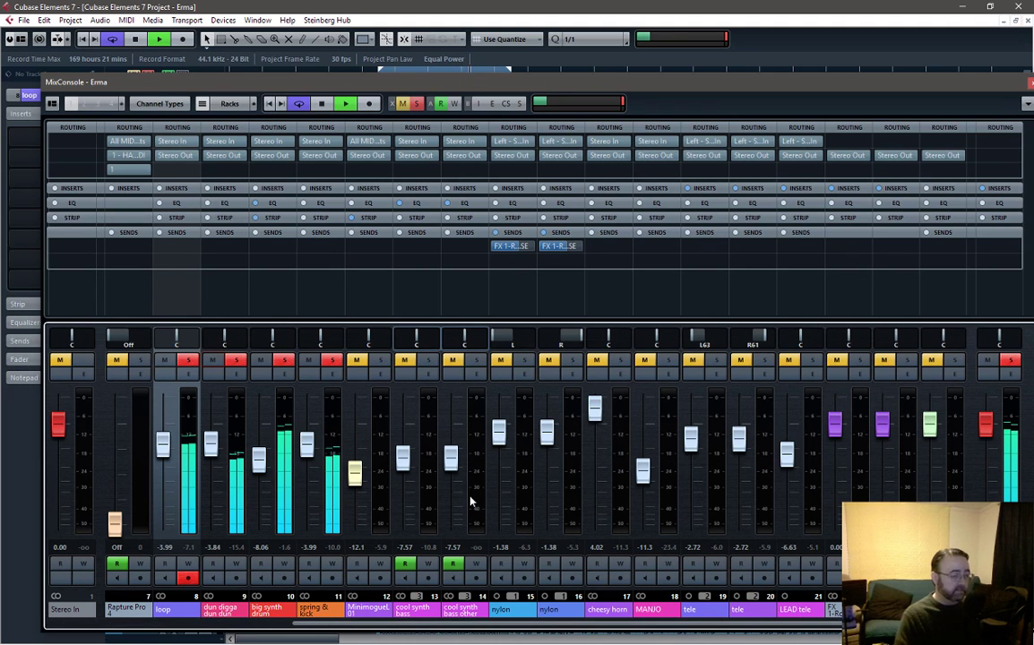
# Take spring & kick out of the soloed group and audition the loop with dun digga dun dun and big synth drum
pyautogui.click(333, 360)
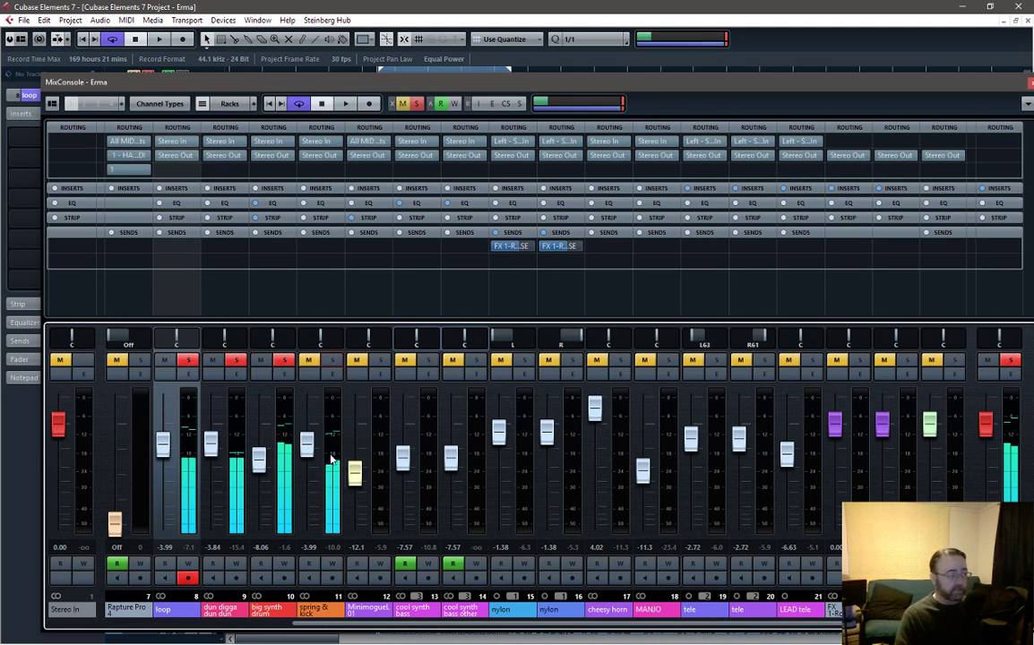
pyautogui.press('space')
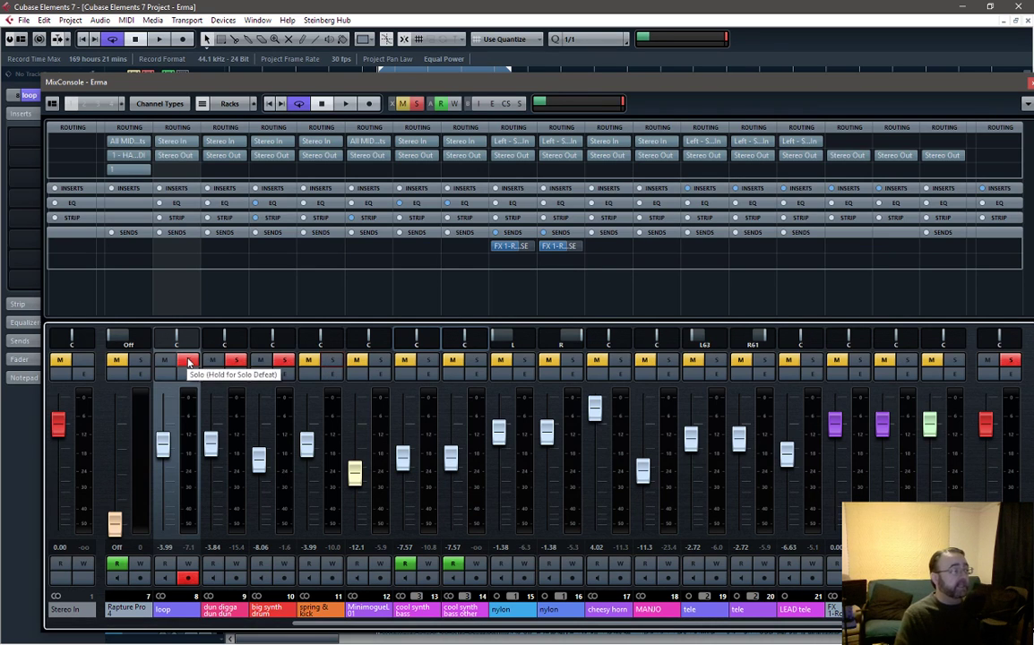
pyautogui.press('space')
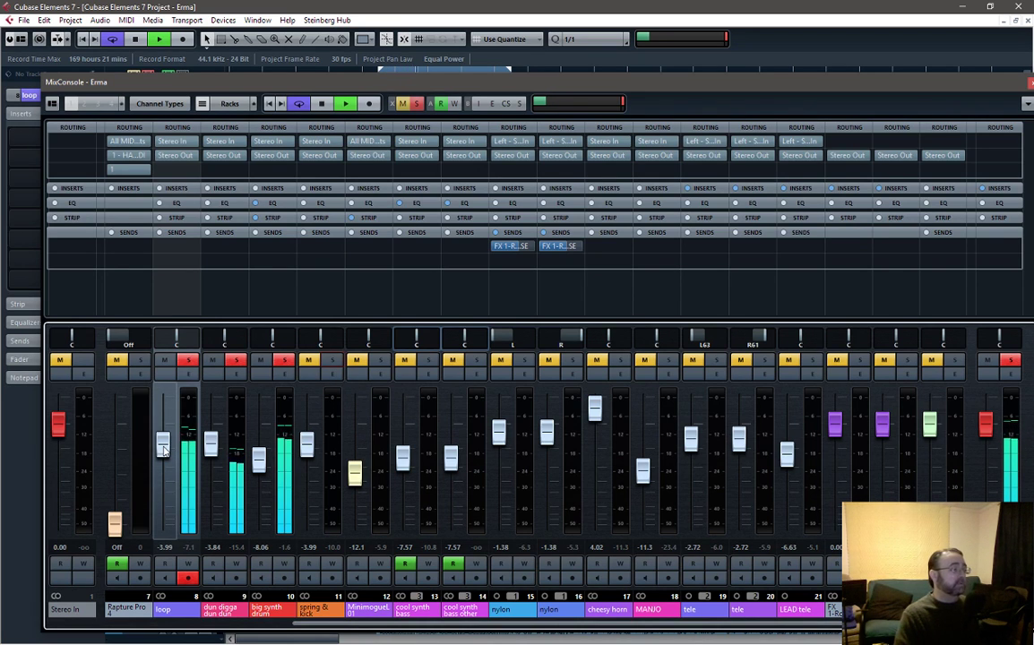
pyautogui.press('space')
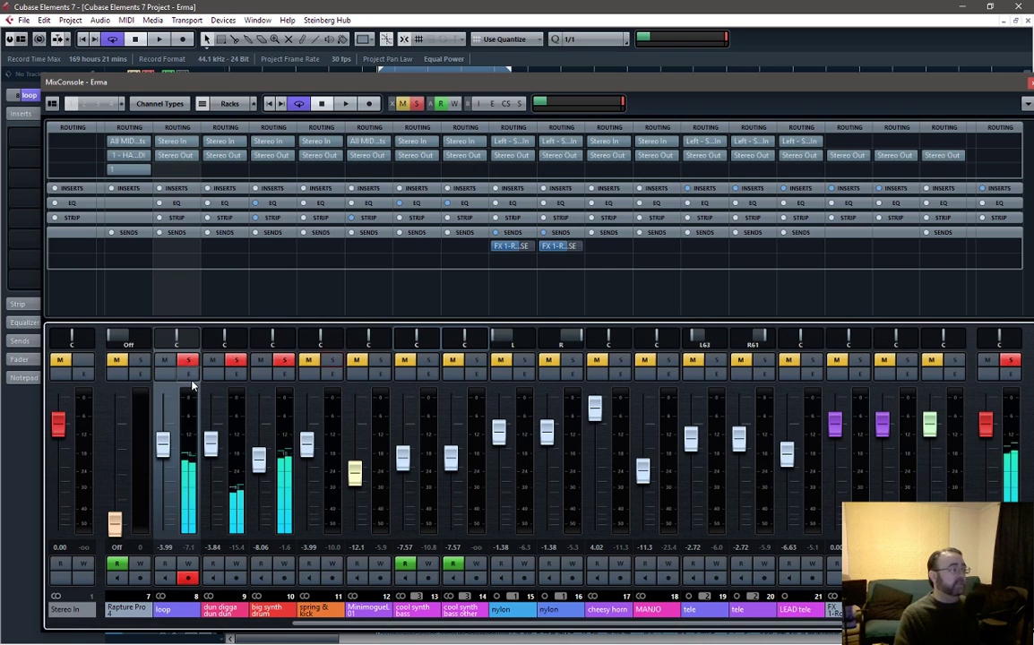
# Set the loop equalizer's low-cut filter to about 174 Hz and start playback with the settings window moved clear of the percussion channels
pyautogui.click(188, 373)
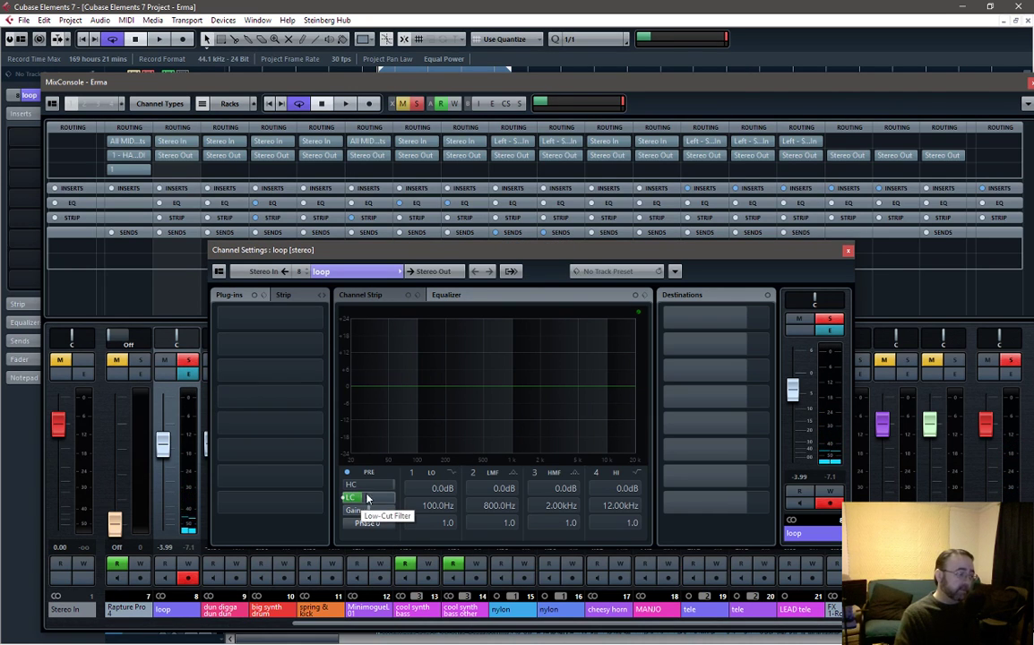
pyautogui.click(367, 498)
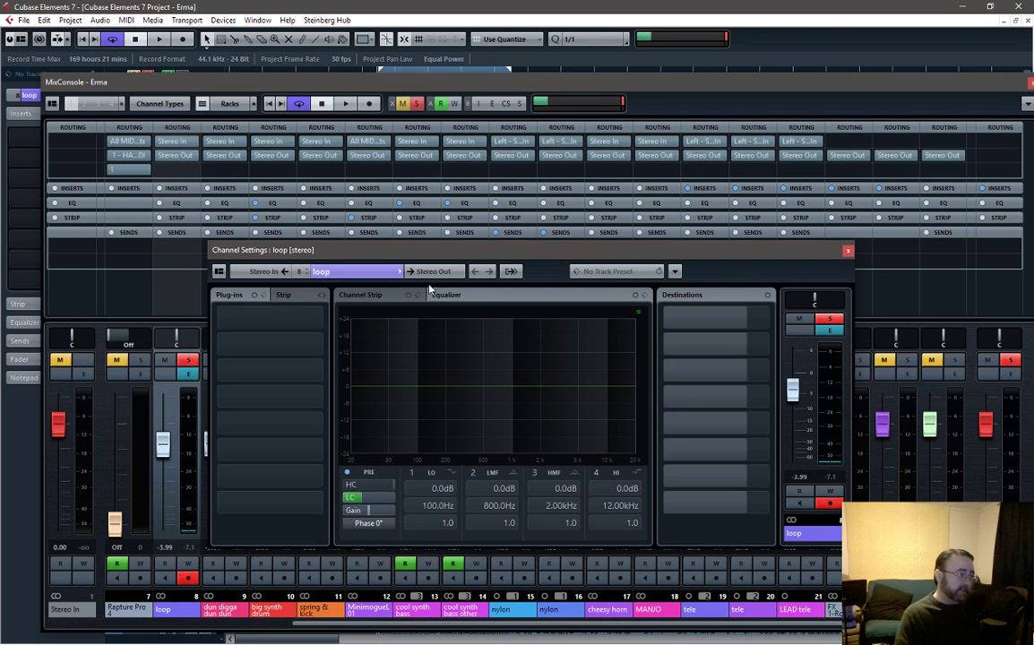
pyautogui.moveTo(358, 499); pyautogui.dragTo(363, 507)
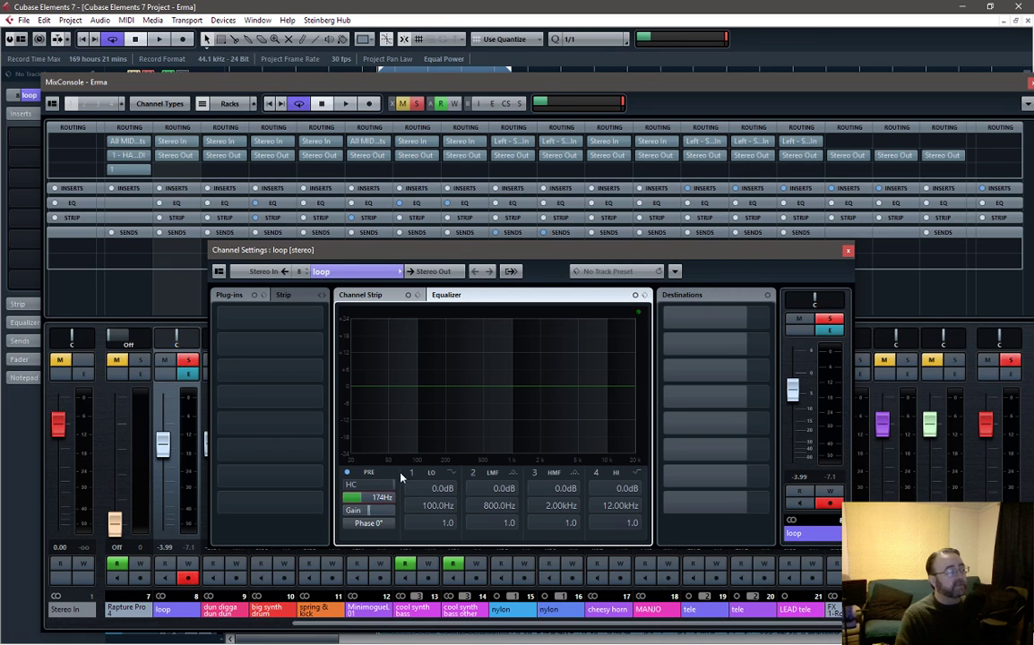
pyautogui.press('space')
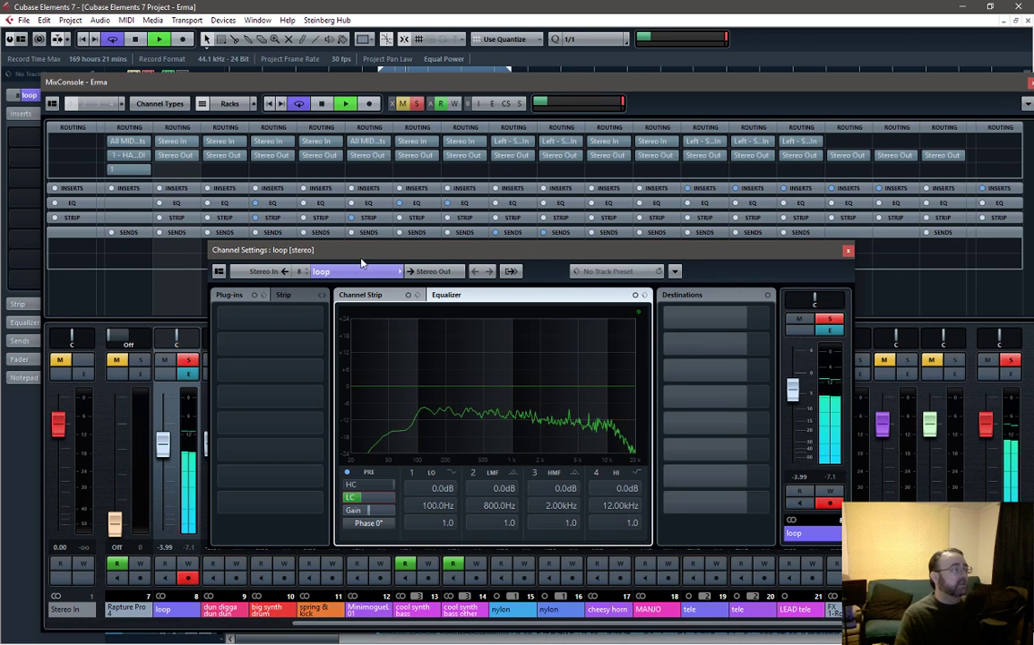
pyautogui.moveTo(383, 253); pyautogui.dragTo(559, 209)
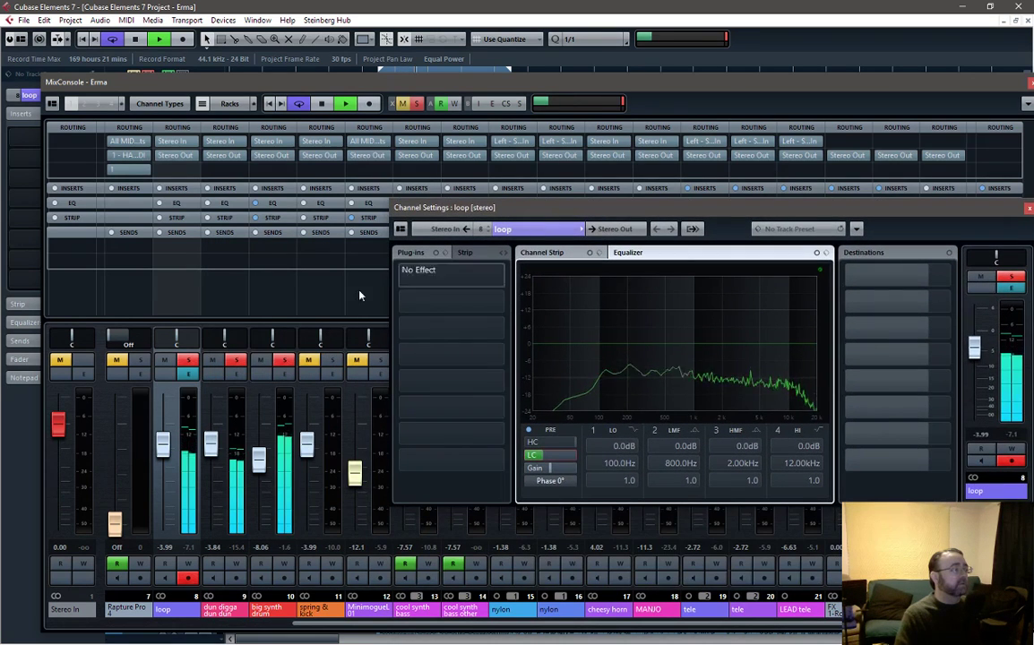
# Audition the loop against only the soloed big synth drum, and lower the big synth drum fader to -9.08 dB
pyautogui.click(285, 362)
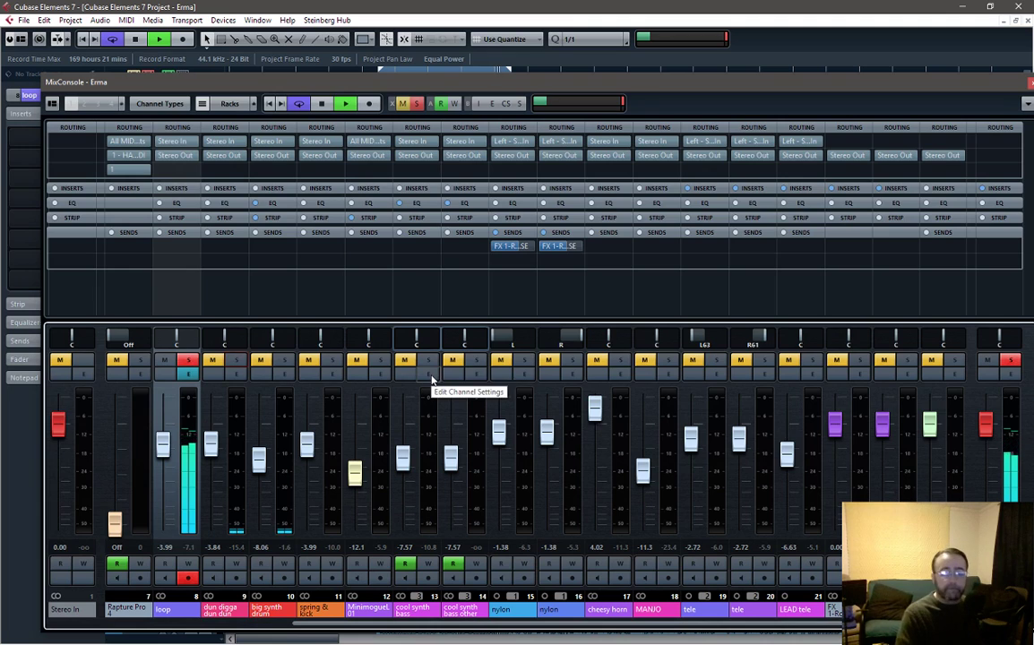
pyautogui.click(284, 361)
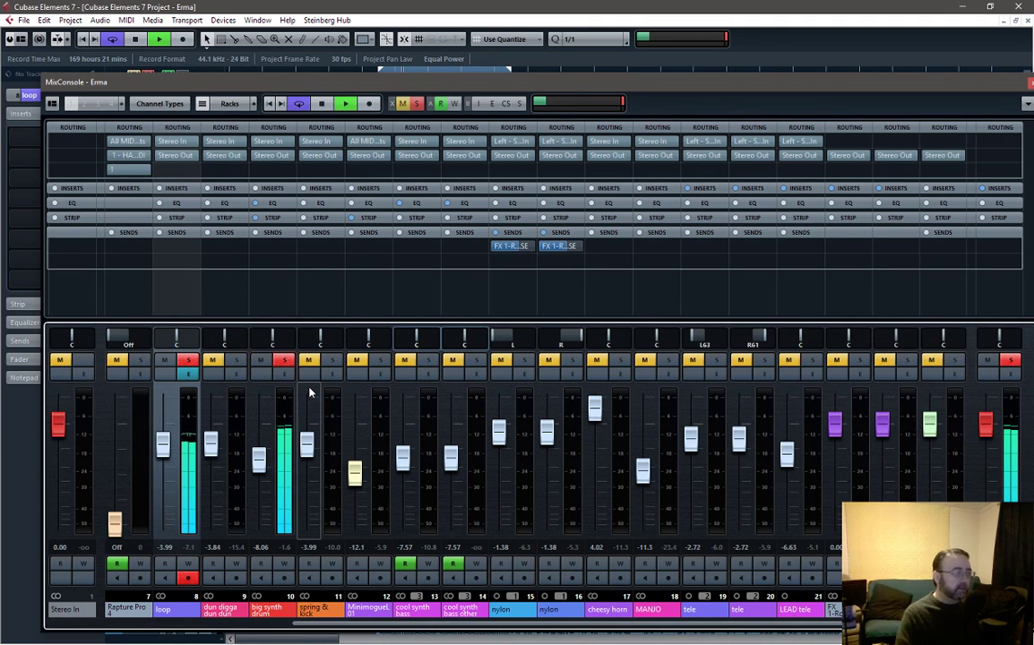
pyautogui.press('space')
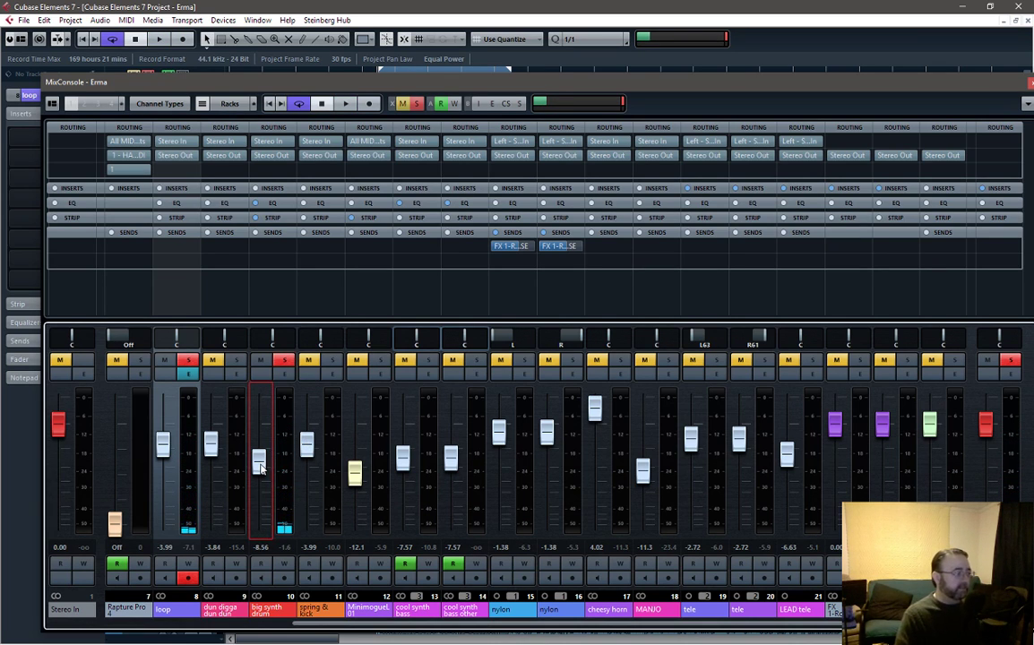
pyautogui.moveTo(260, 463); pyautogui.dragTo(260, 466)
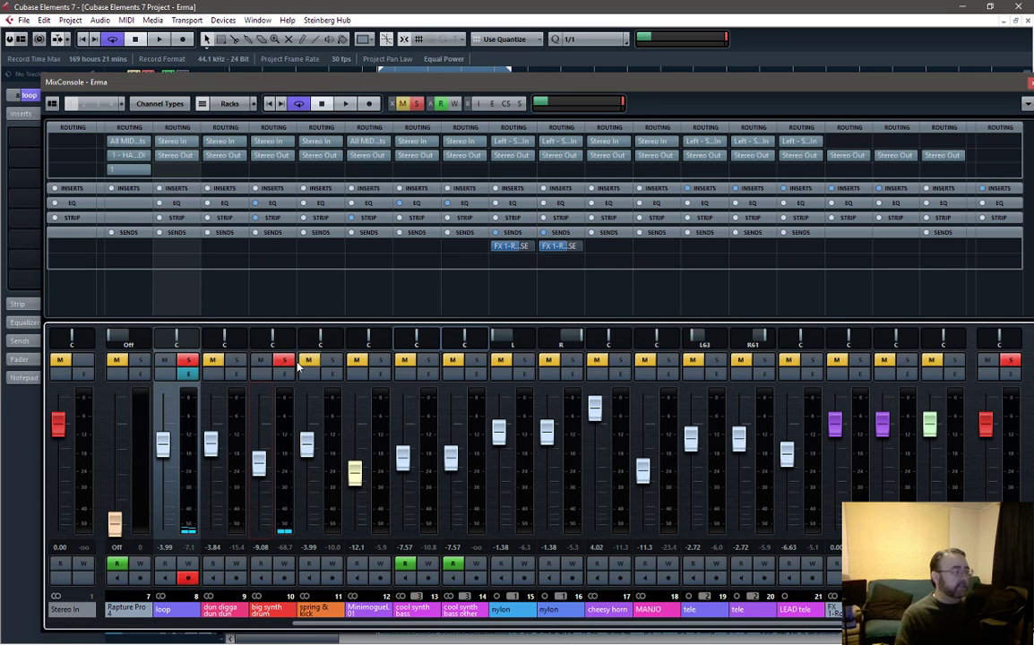
# Clear the solos, unmute dun digga dun dun and spring & kick, and play all the percussion channels together
pyautogui.click(194, 356)
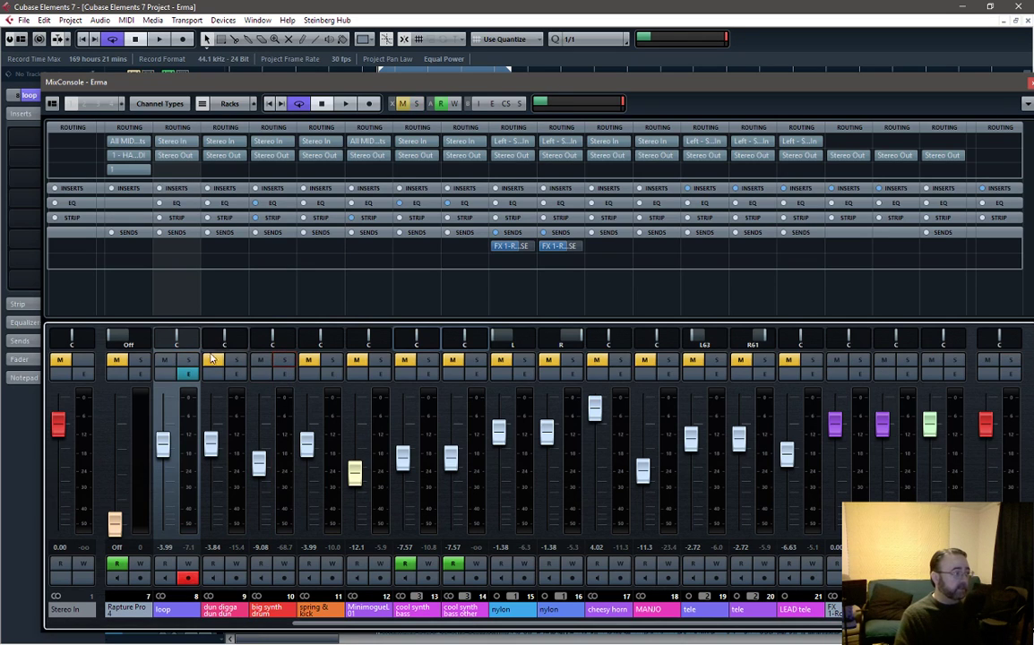
pyautogui.click(211, 359)
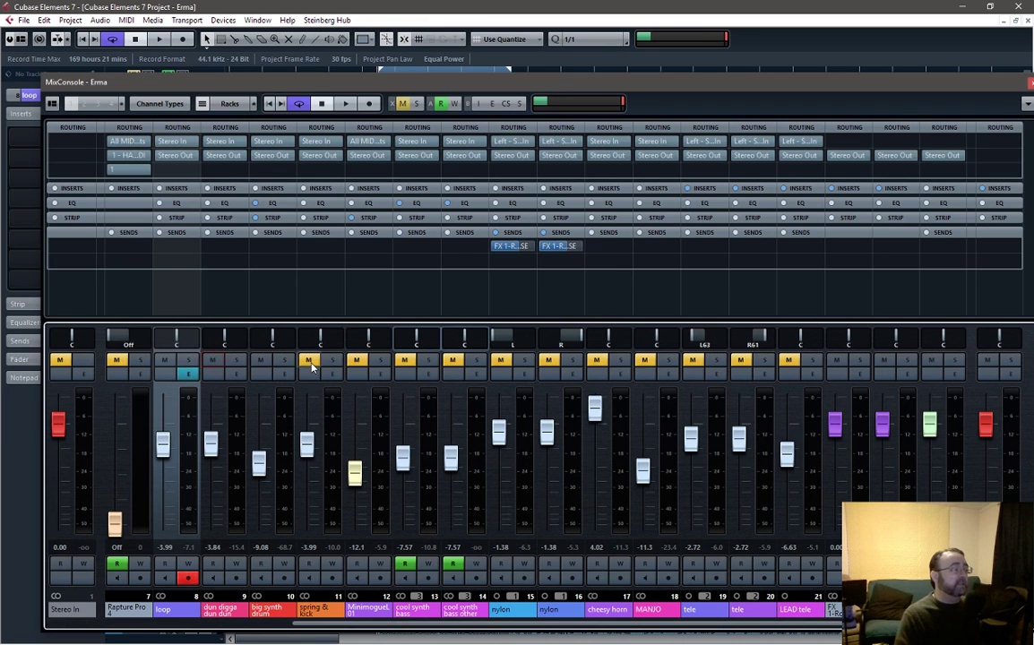
pyautogui.press('space')
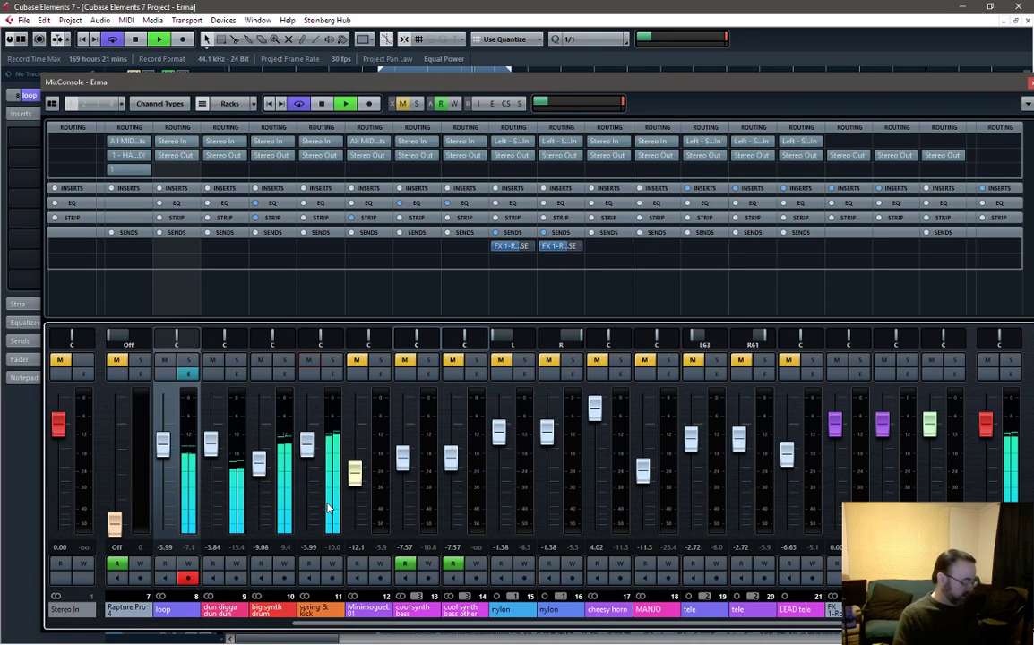
pyautogui.press('space')
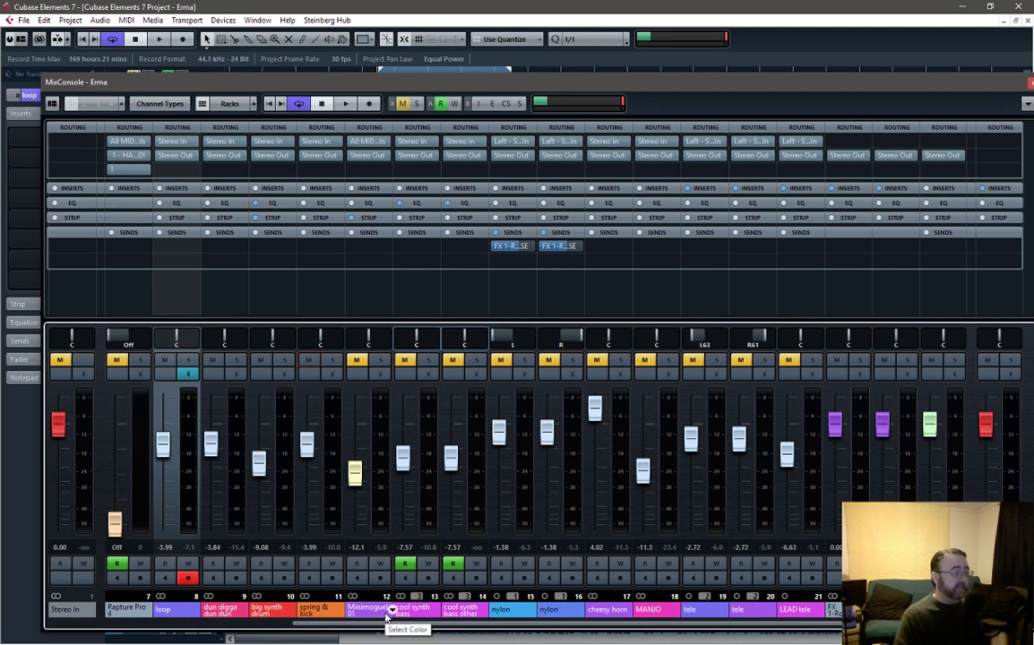
pyautogui.press('space')
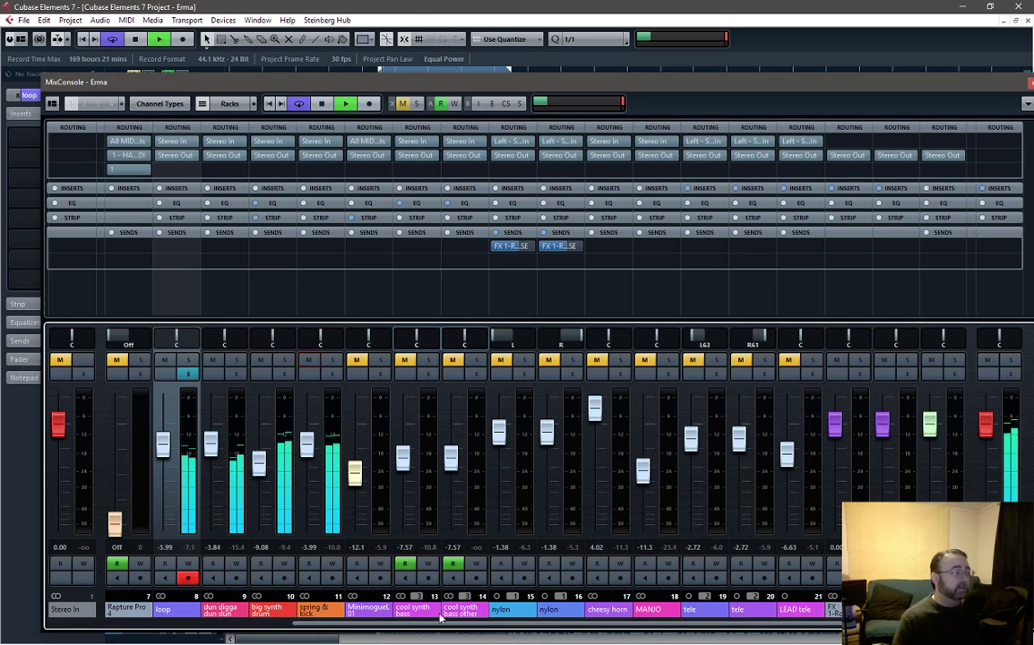
# Unmute MinimogueLUXUS 01 and open its channel settings to watch its equalizer spectrum during playback
pyautogui.click(417, 614)
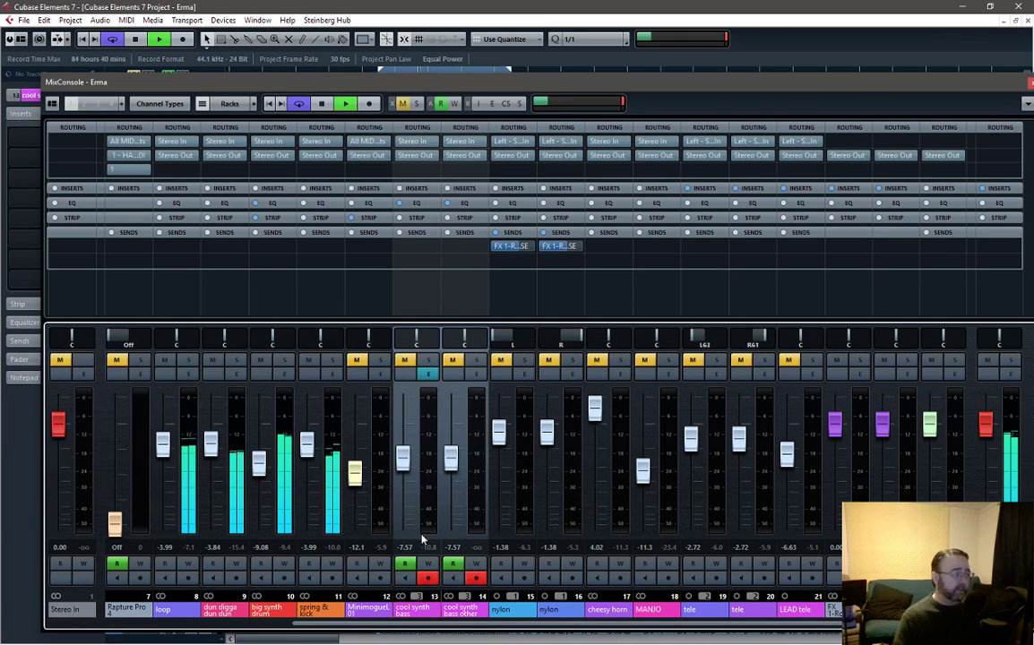
pyautogui.click(358, 361)
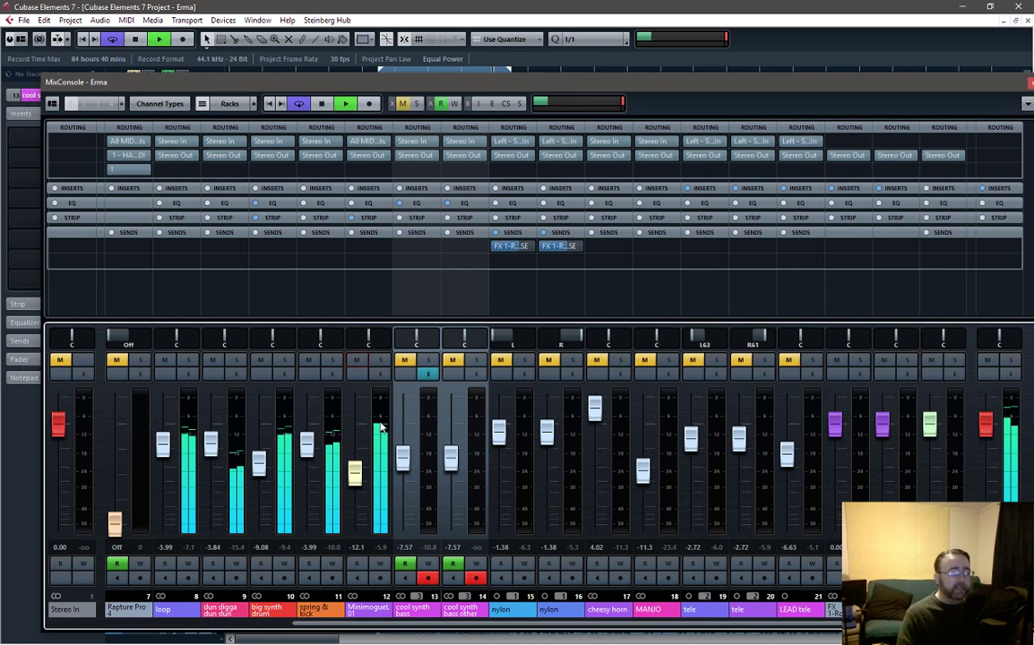
pyautogui.press('space')
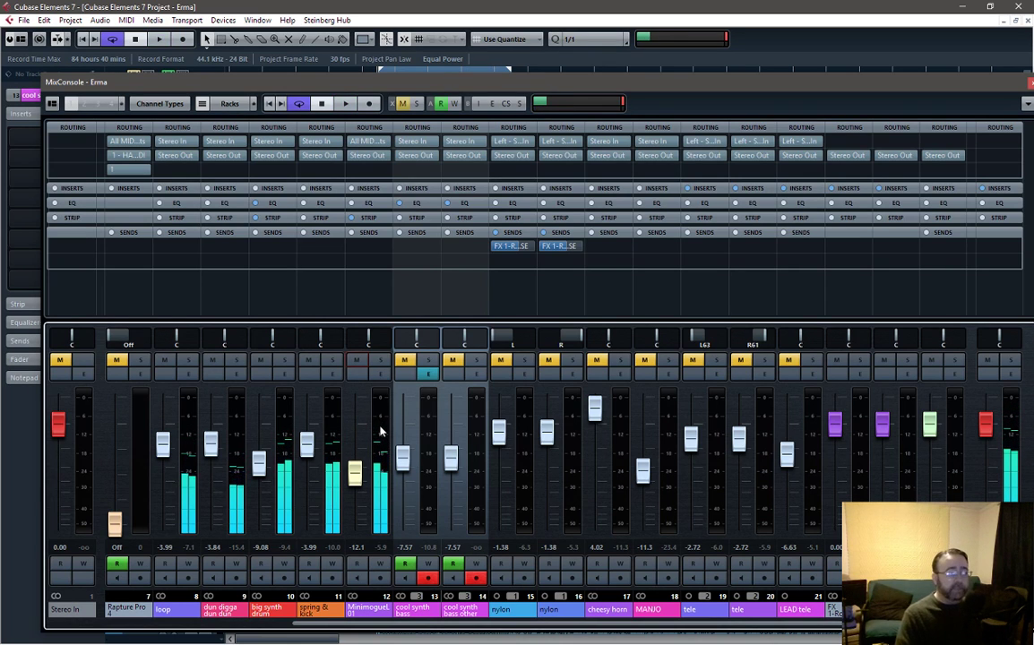
pyautogui.click(380, 374)
pyautogui.press('space')
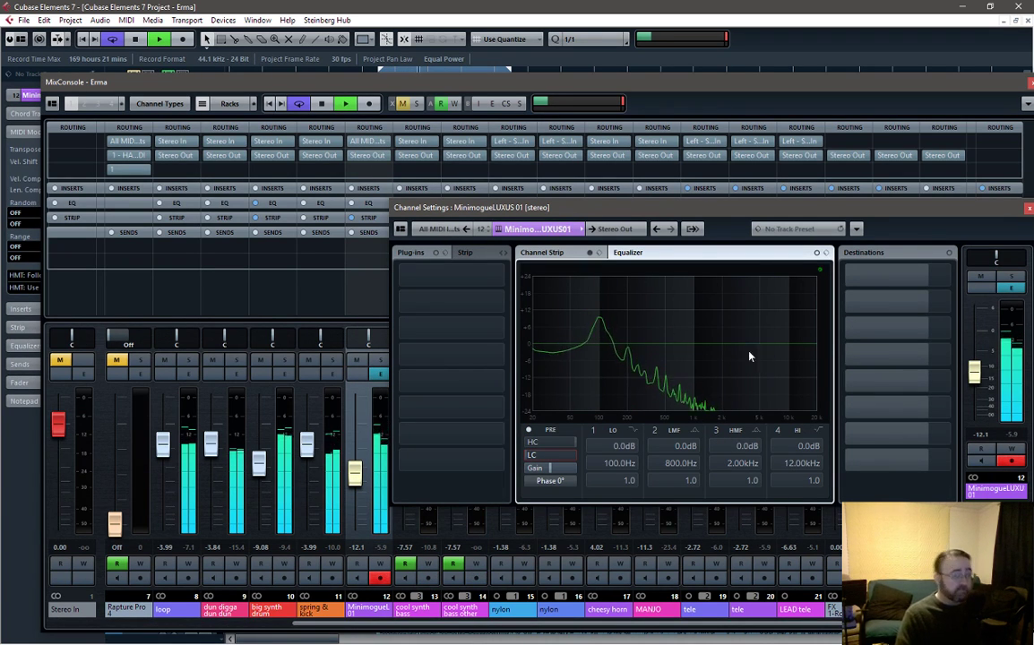
# Move the MinimogueLUXUS 01 settings window aside, examine the bass frequencies in another playback pass, and close the window
pyautogui.press('space')
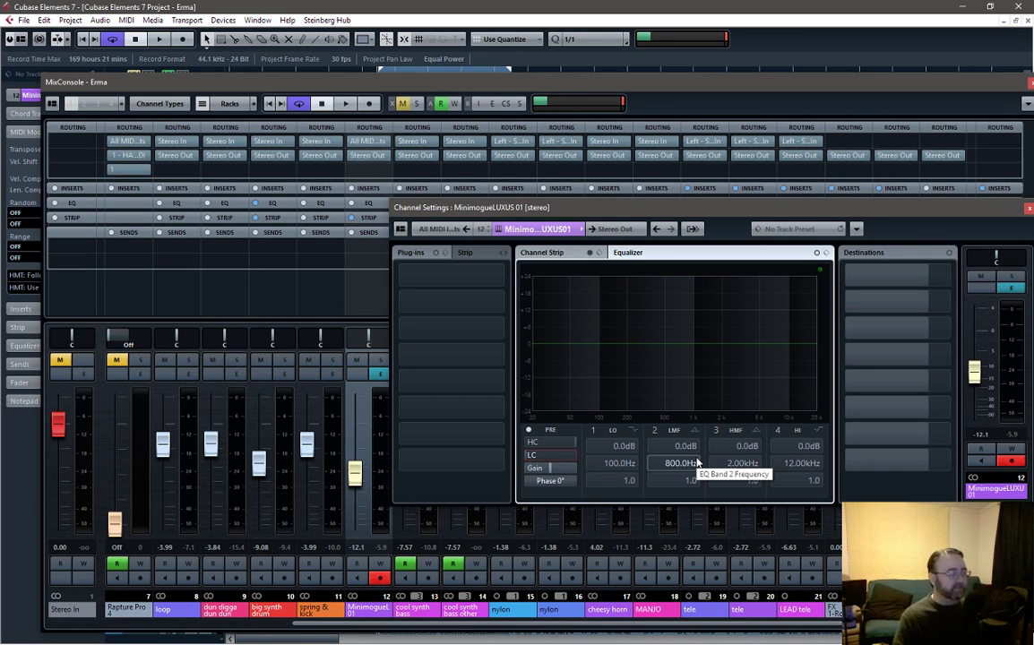
pyautogui.moveTo(804, 213); pyautogui.dragTo(618, 169)
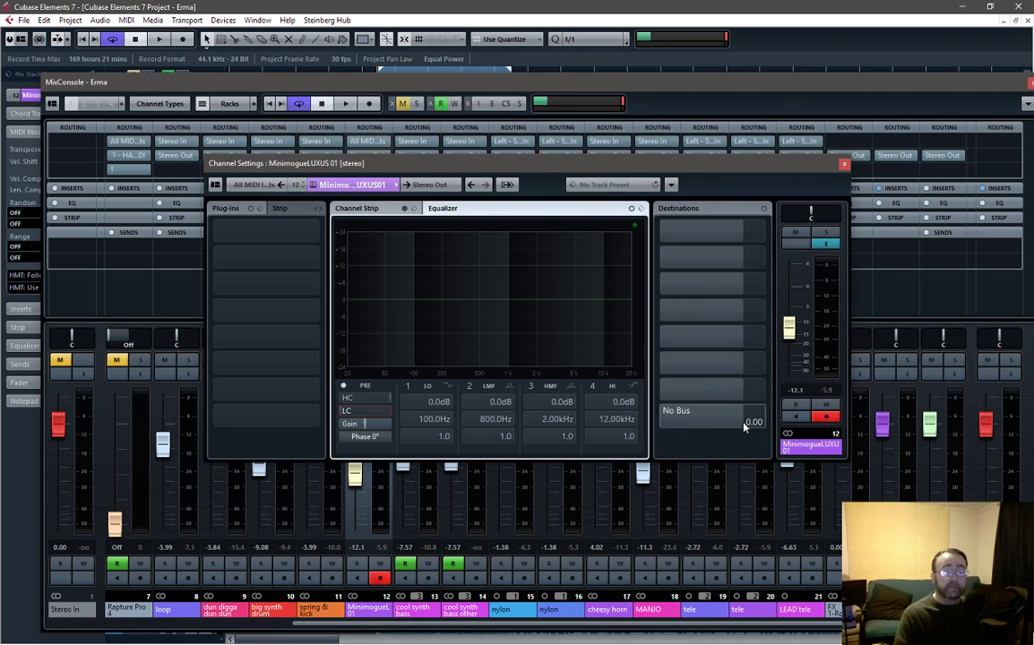
pyautogui.press('space')
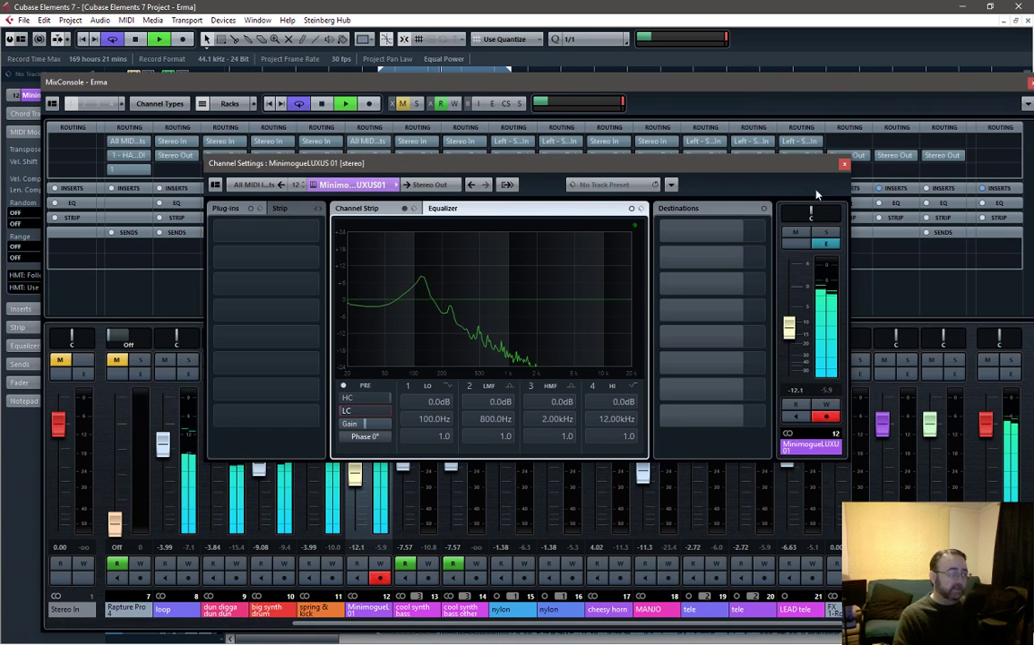
pyautogui.click(845, 167)
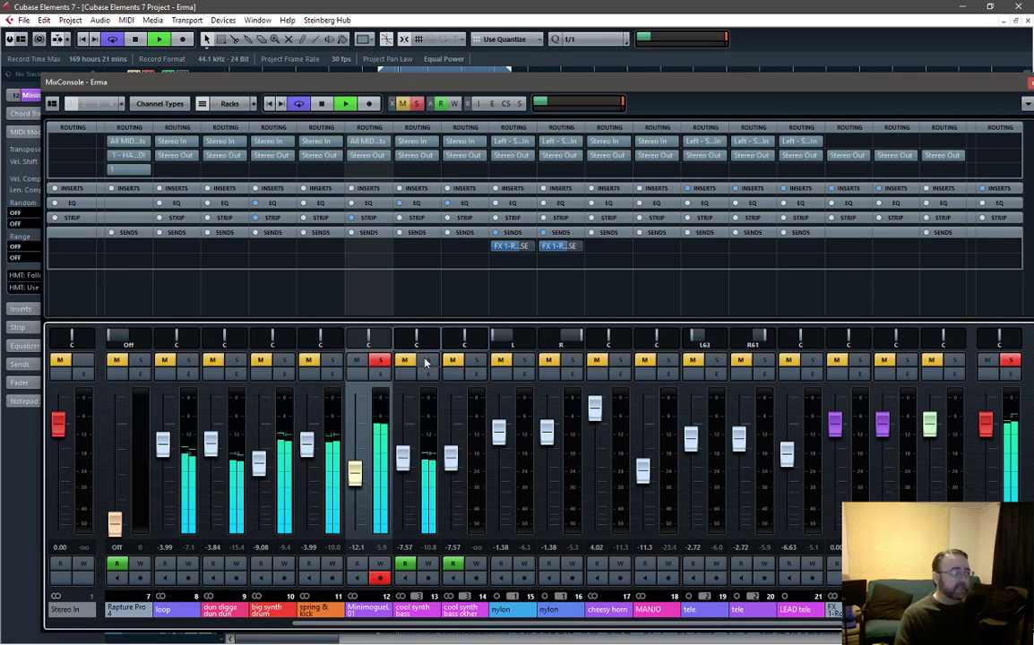
# Solo MinimogueLUXUS 01 with cool synth bass, raise the linked cool synth bass faders to -4.95 dB, and audition the two basses
pyautogui.click(380, 360)
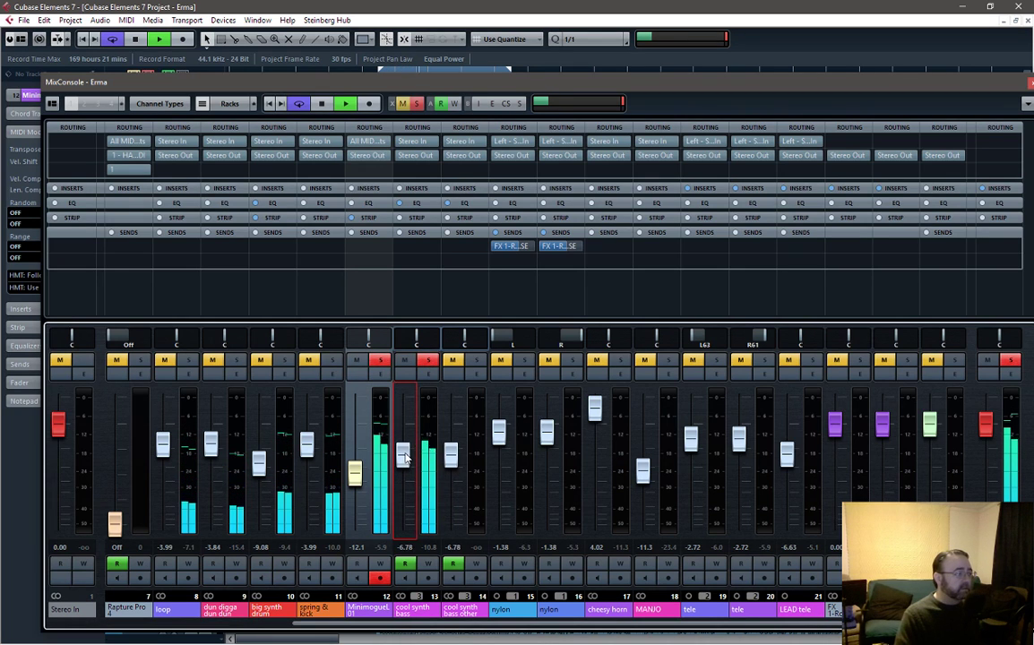
pyautogui.moveTo(405, 460); pyautogui.dragTo(407, 451)
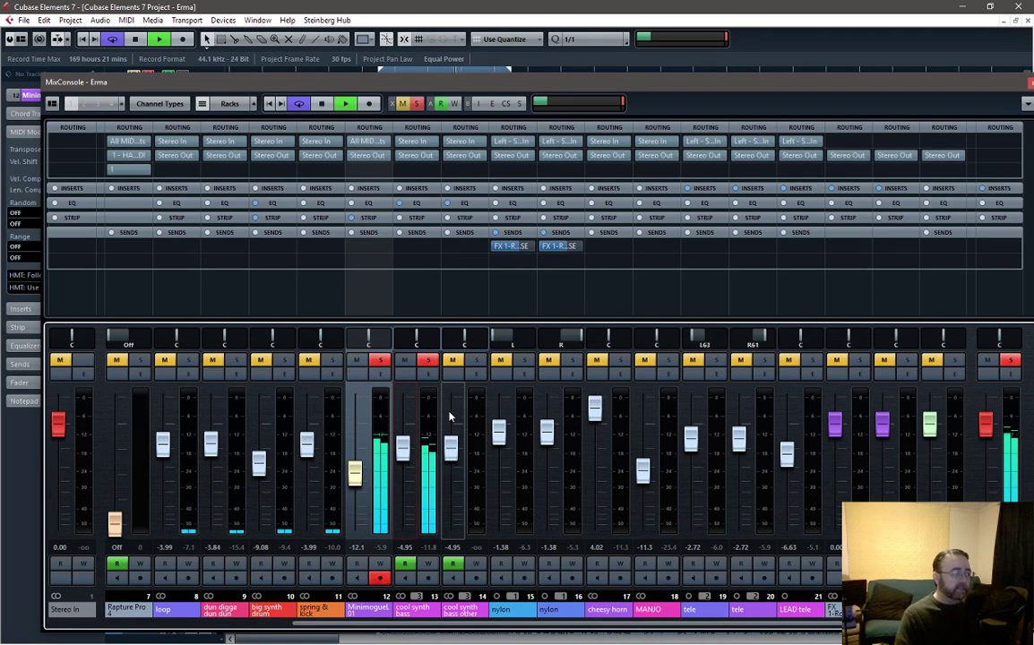
pyautogui.press('space')
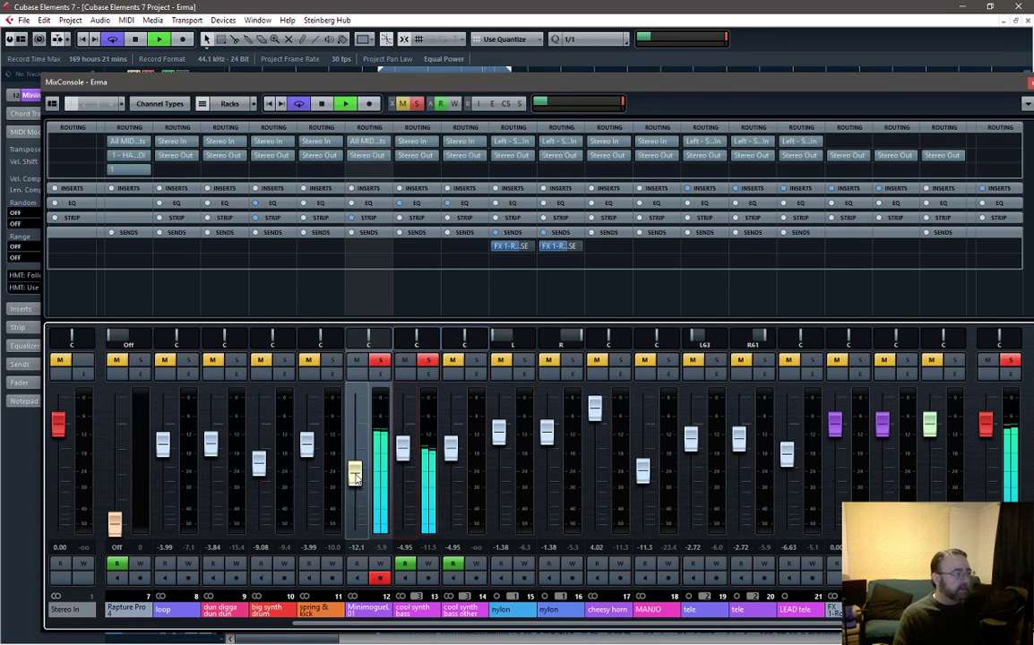
pyautogui.press('space')
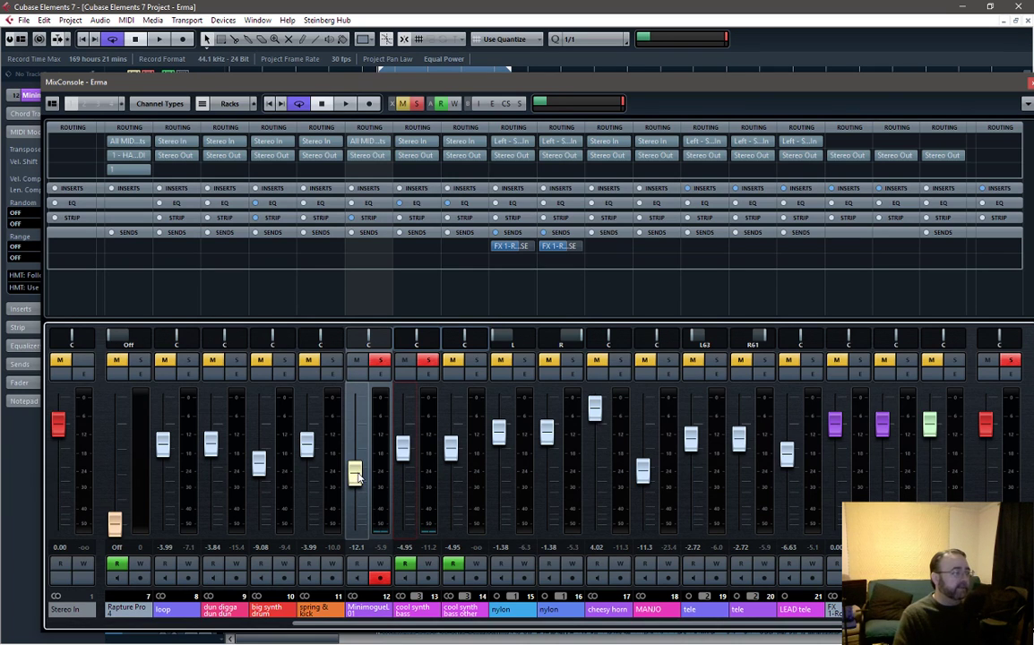
pyautogui.press('space')
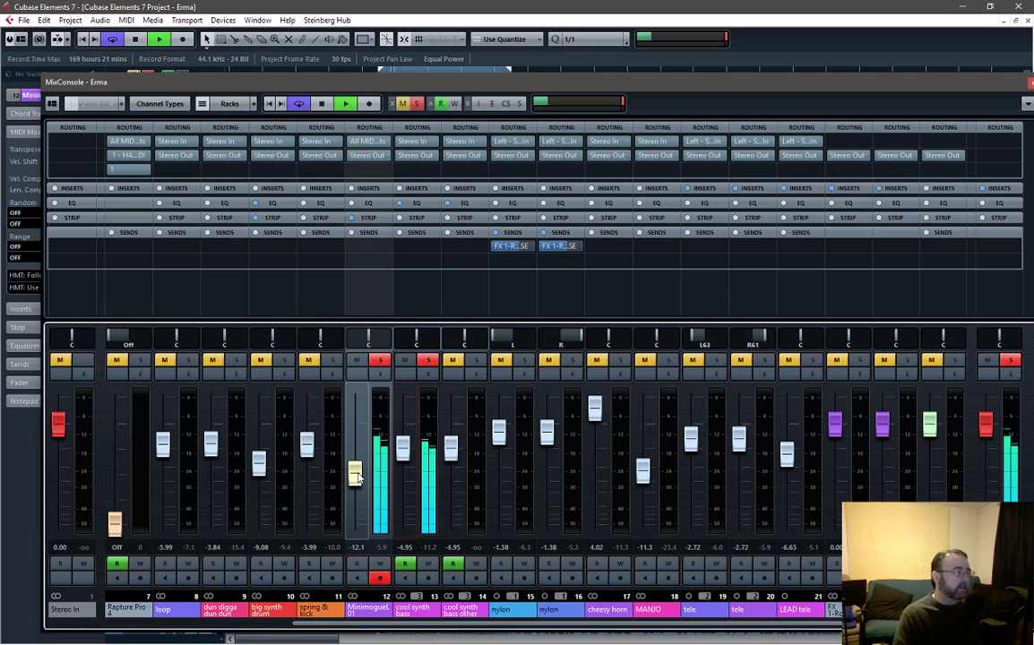
# Clear the solos on MinimogueLUXUS 01 and cool synth bass, and lower the linked cool synth bass faders to -6.33 dB against the percussion
pyautogui.click(356, 478)
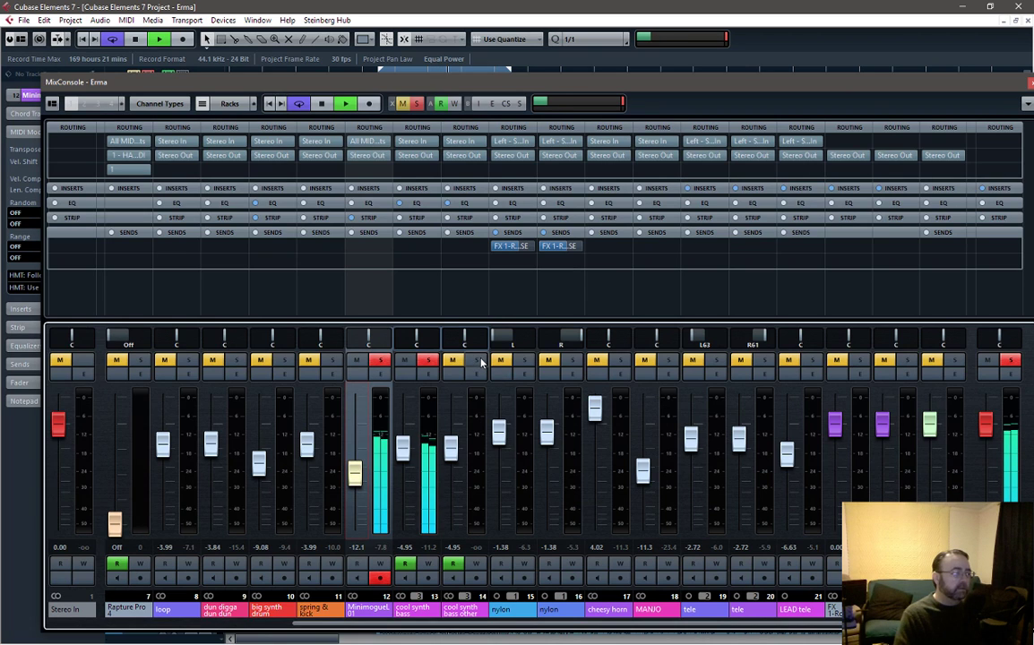
pyautogui.click(381, 360)
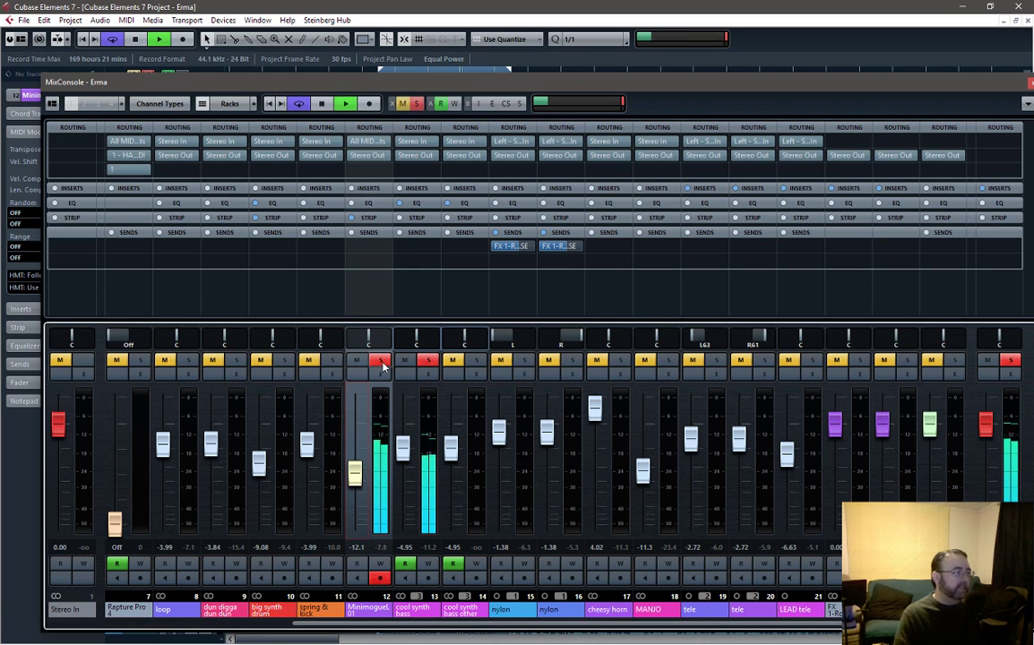
pyautogui.click(429, 361)
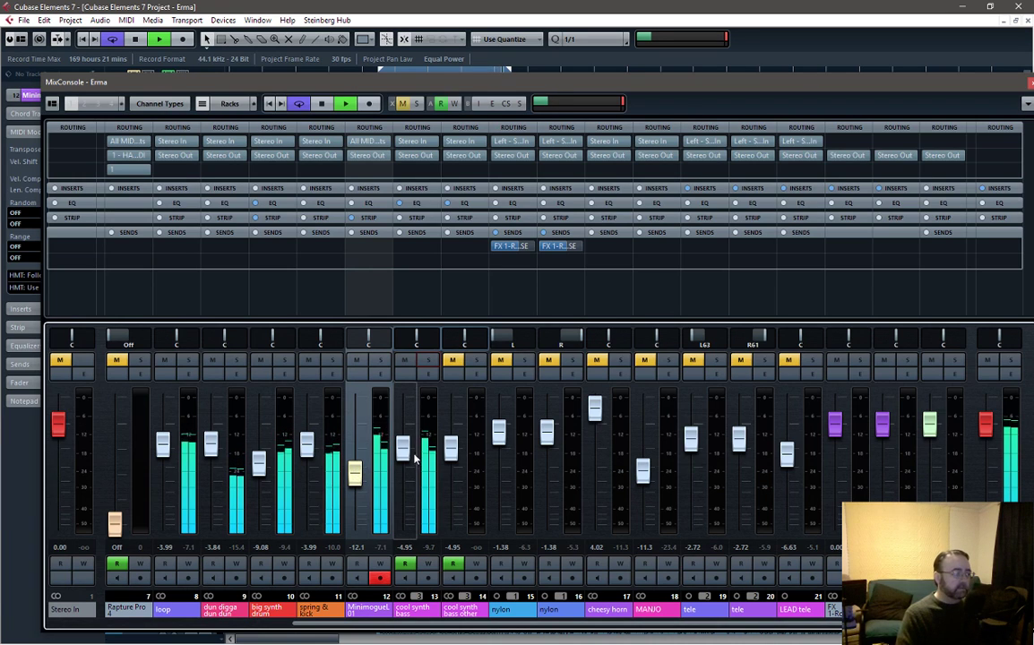
pyautogui.moveTo(407, 453); pyautogui.dragTo(403, 454)
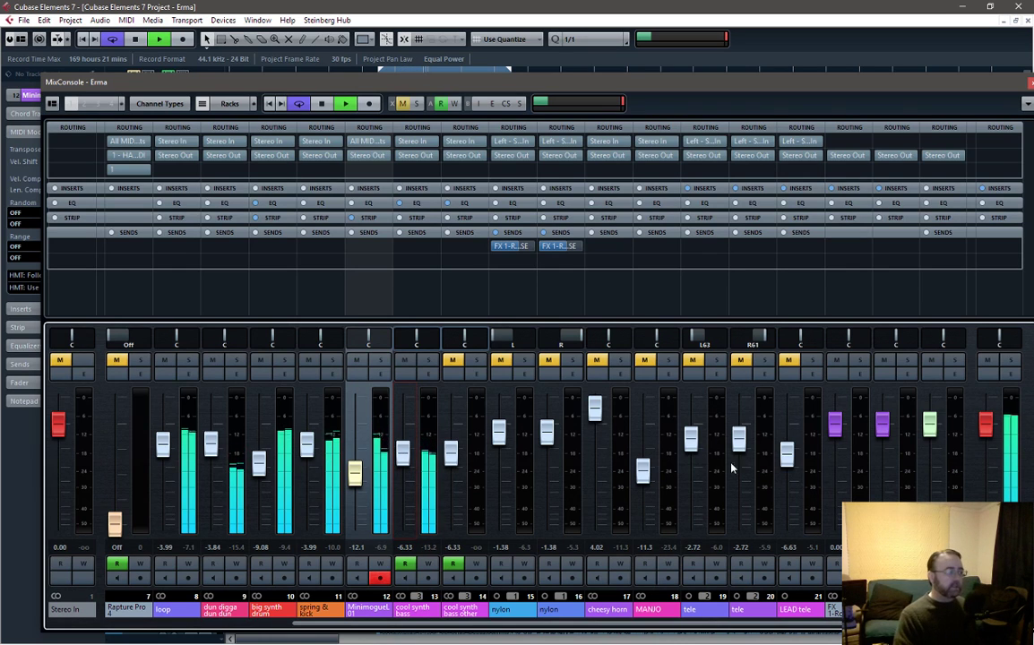
pyautogui.press('space')
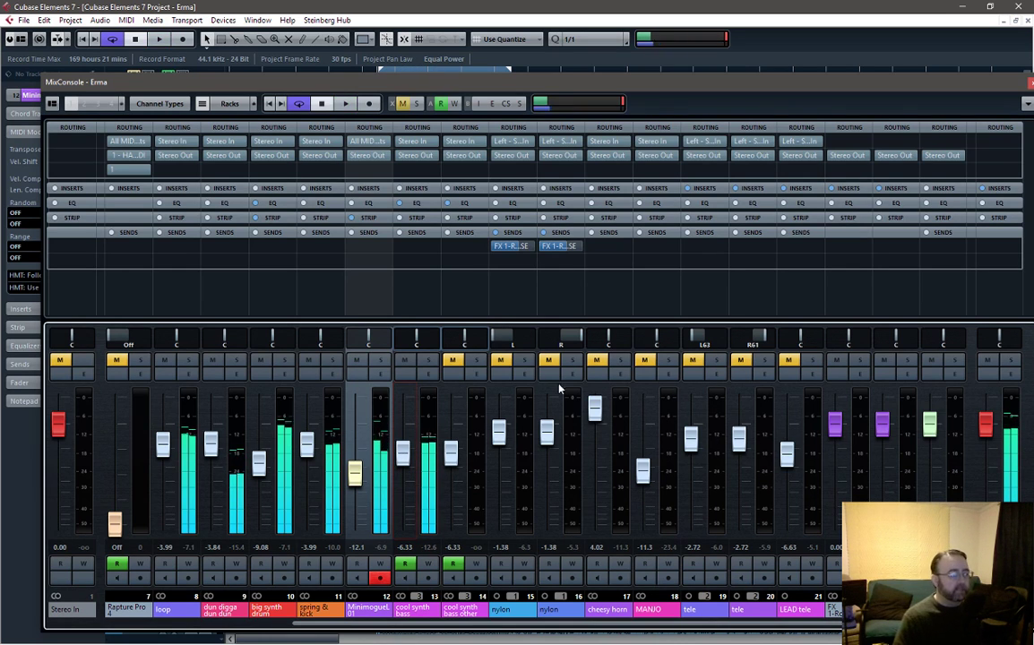
# Unmute LEAD tele and MANJO, resume playback, and solo MANJO to raise its fader to -8.22 dB
pyautogui.click(789, 360)
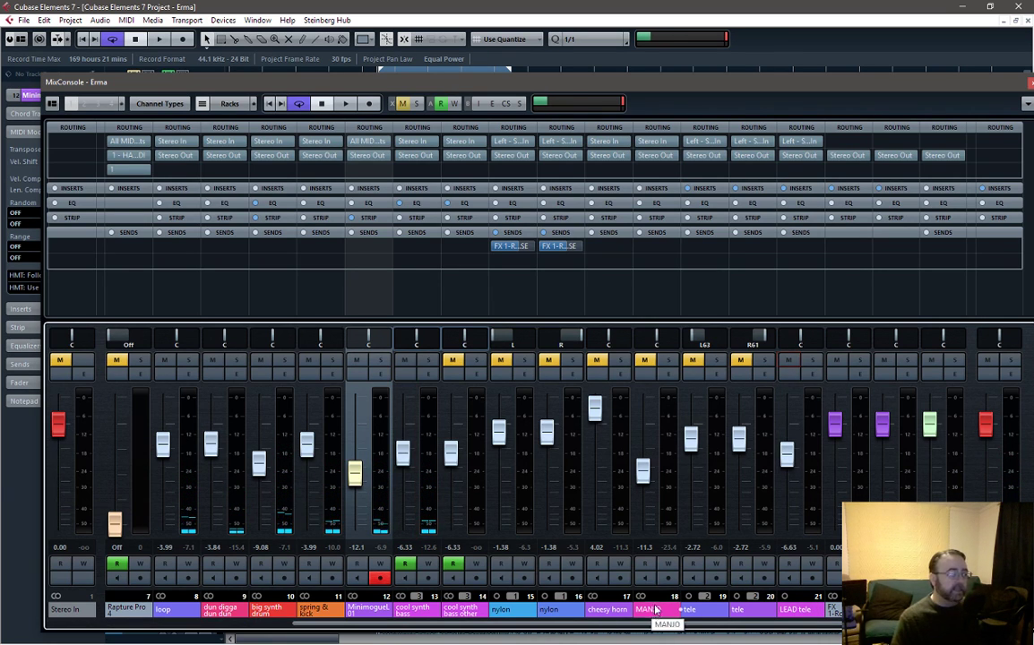
pyautogui.click(646, 360)
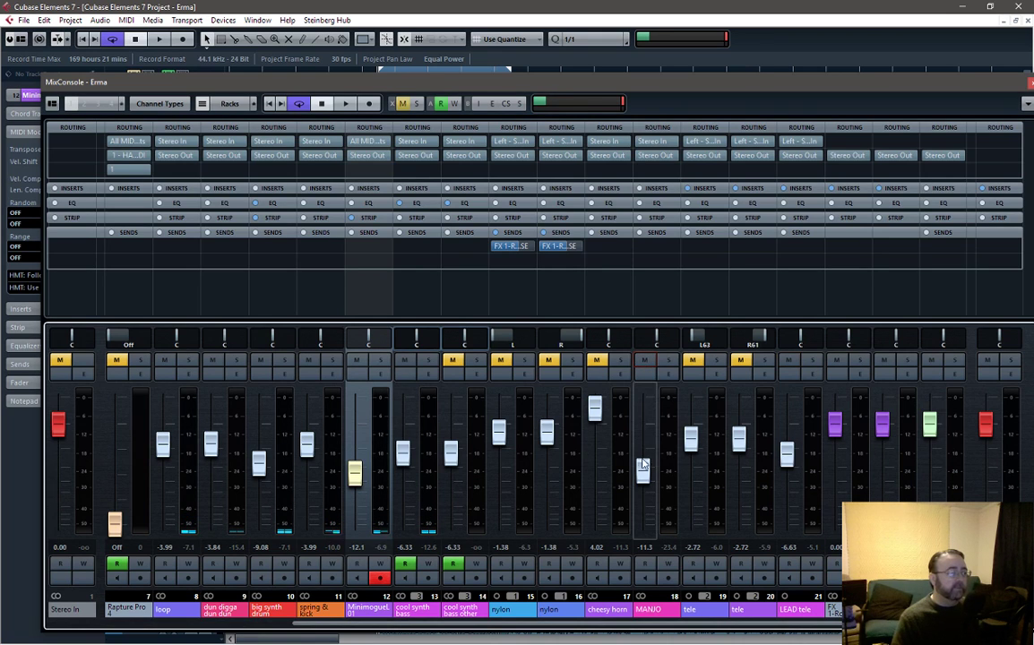
pyautogui.press('space')
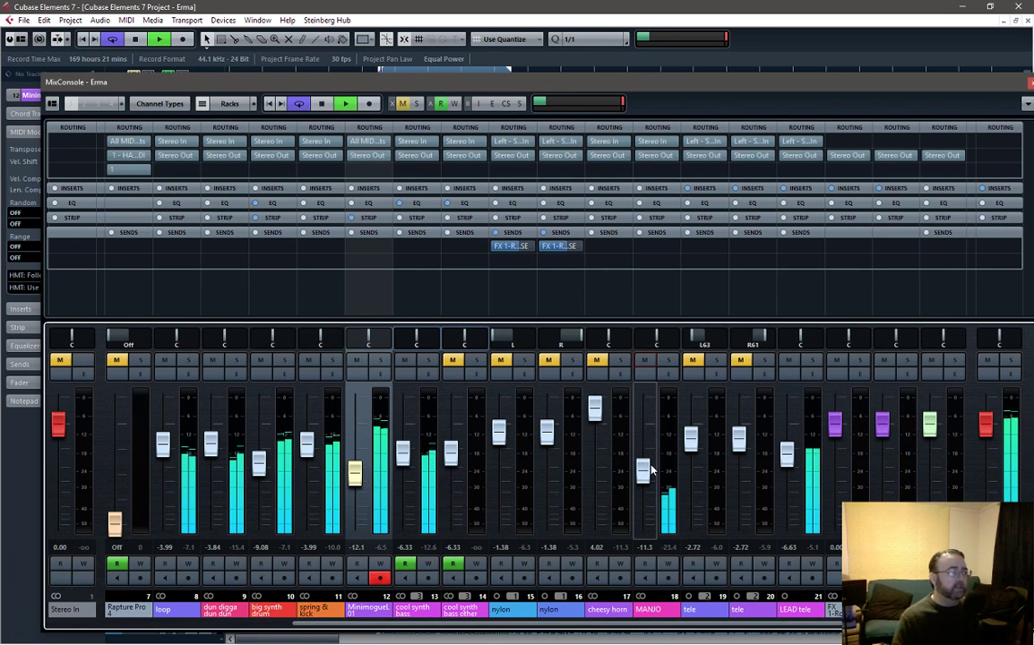
pyautogui.click(667, 360)
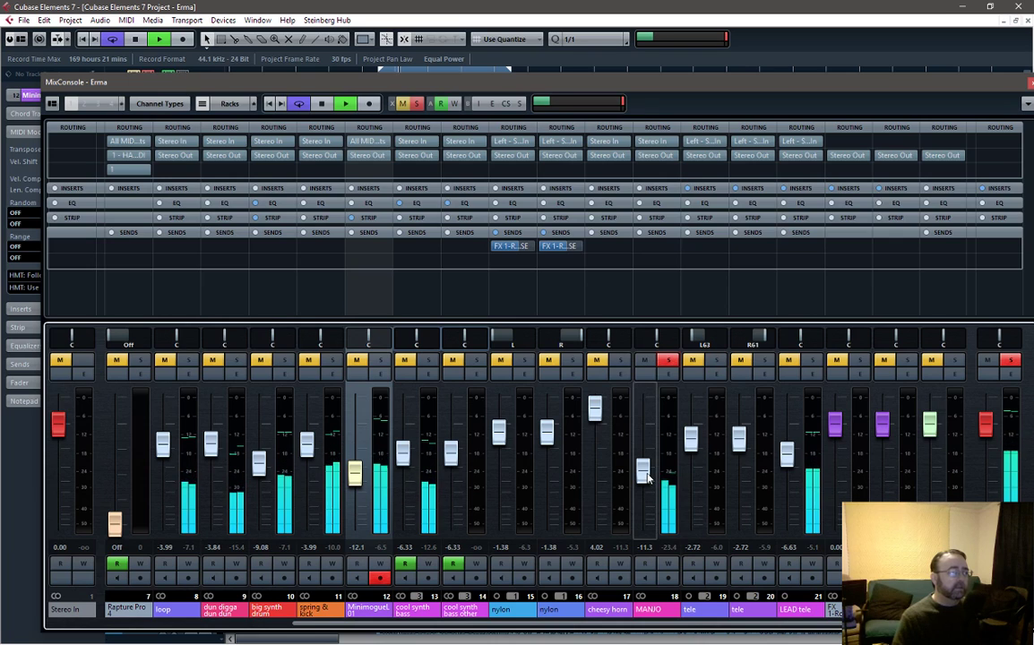
pyautogui.moveTo(647, 477); pyautogui.dragTo(651, 468)
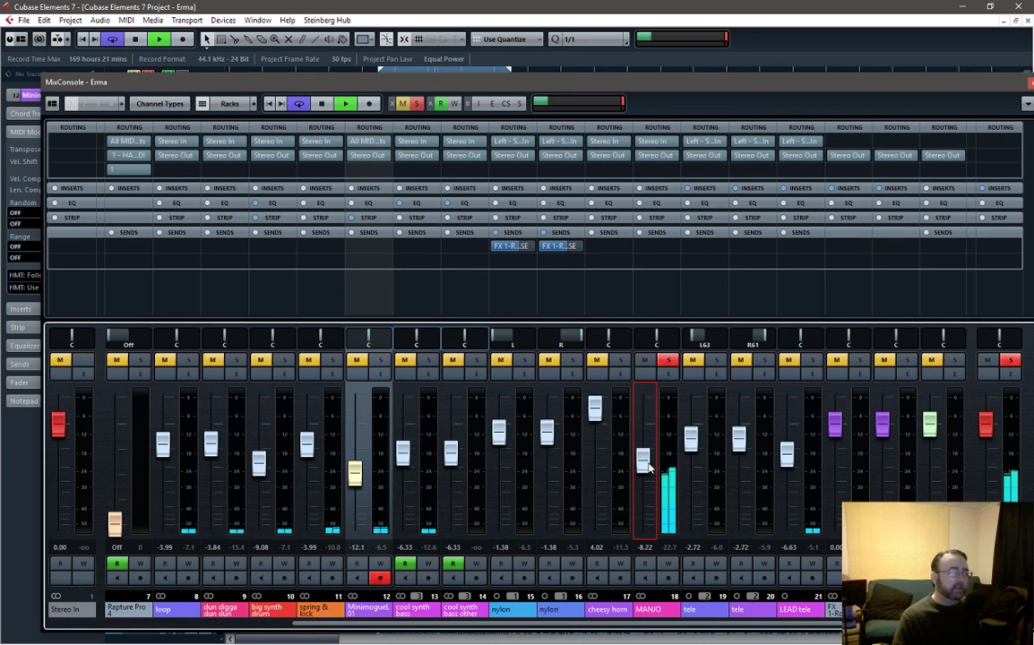
# Solo LEAD tele alongside MANJO, lower its fader to -7.09 dB, and stop playback
pyautogui.click(812, 361)
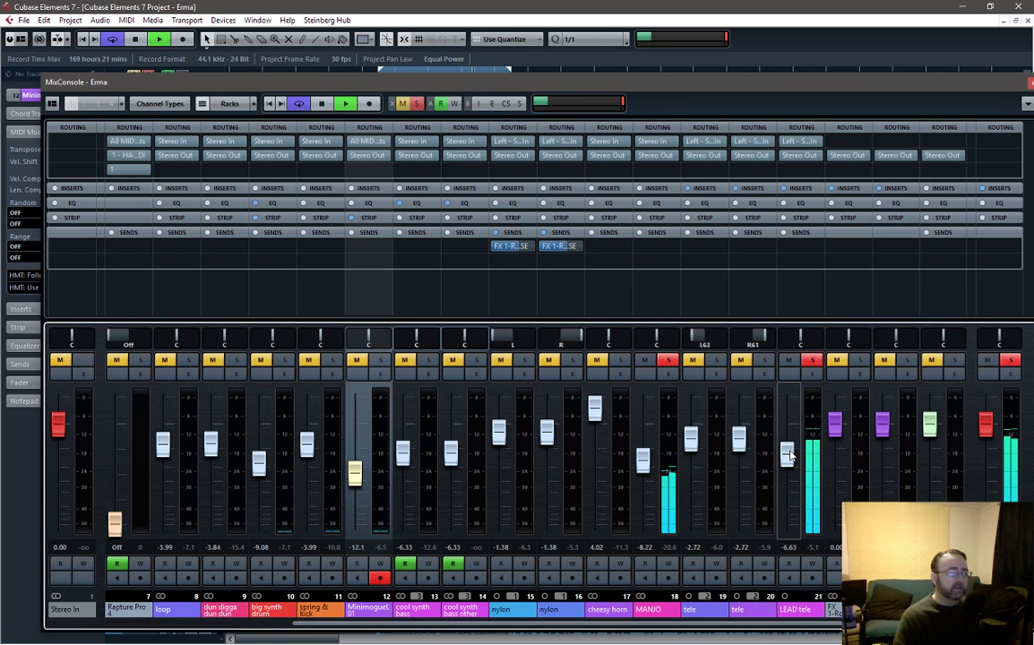
pyautogui.moveTo(790, 455); pyautogui.dragTo(790, 458)
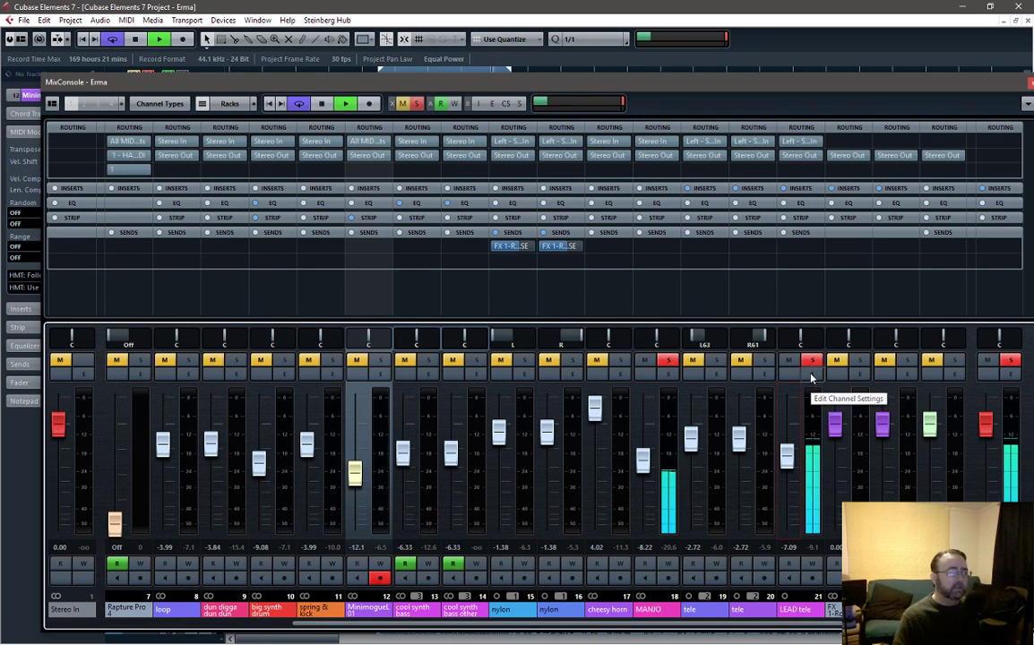
pyautogui.press('space')
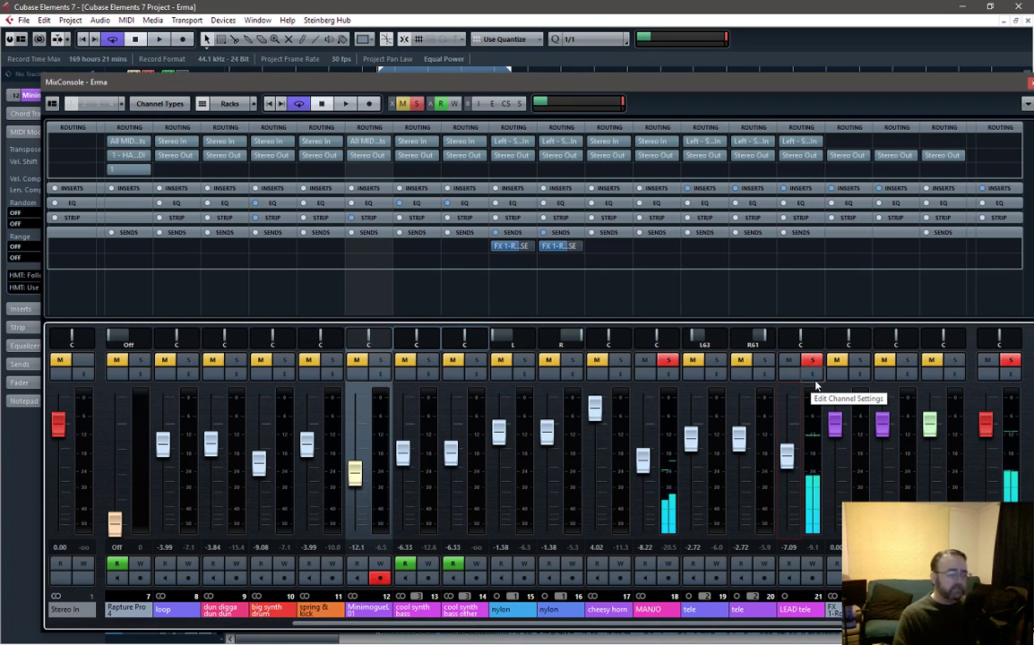
# Open the LEAD tele channel settings and examine its equalizer spectrum during a playback pass
pyautogui.click(815, 384)
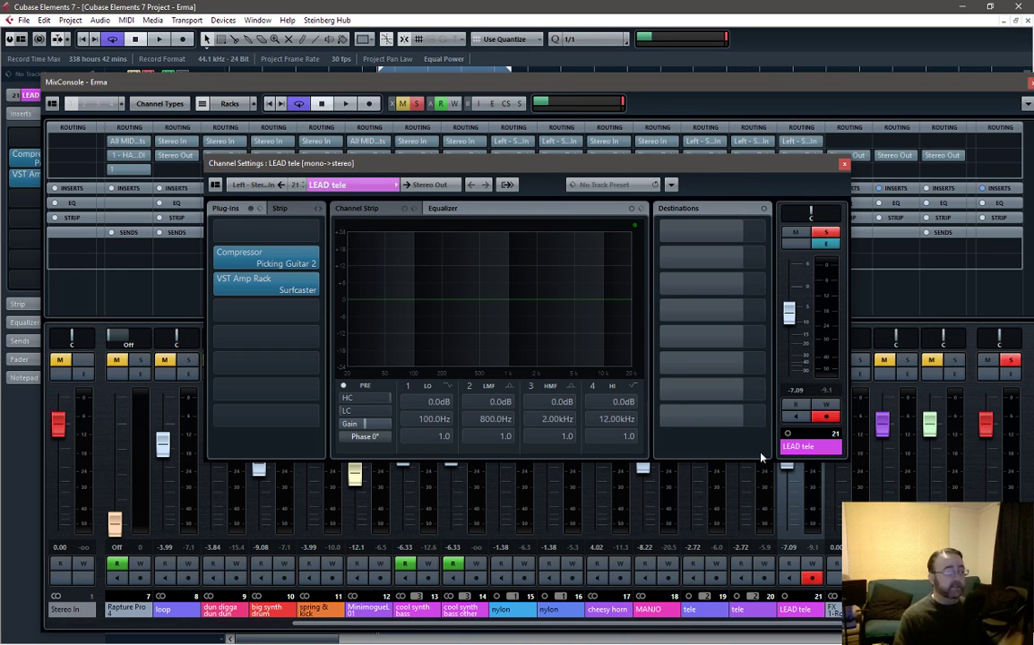
pyautogui.press('space')
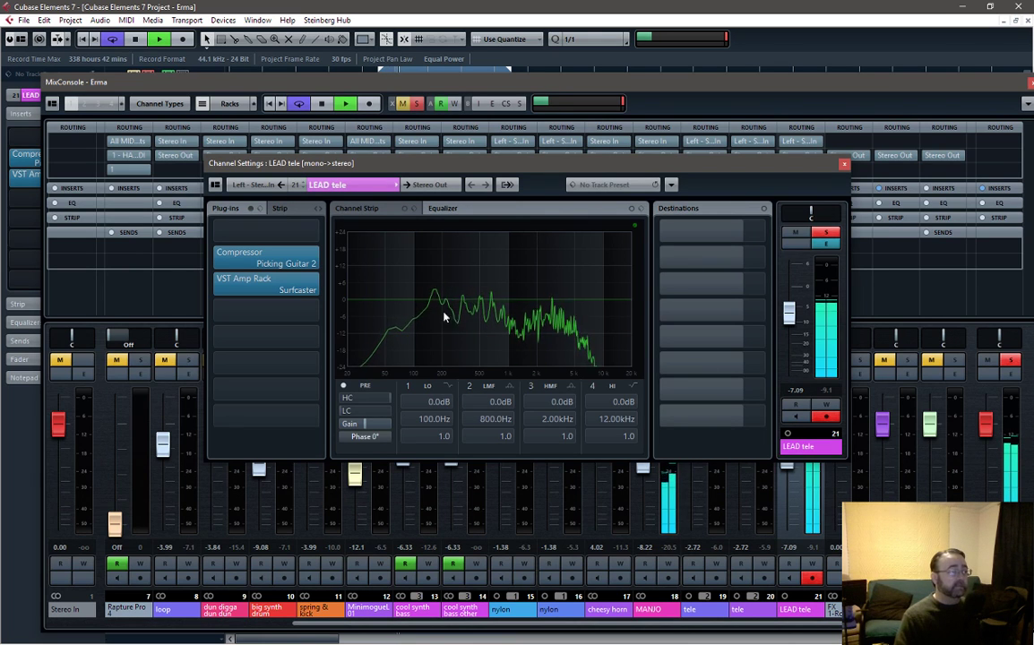
pyautogui.press('space')
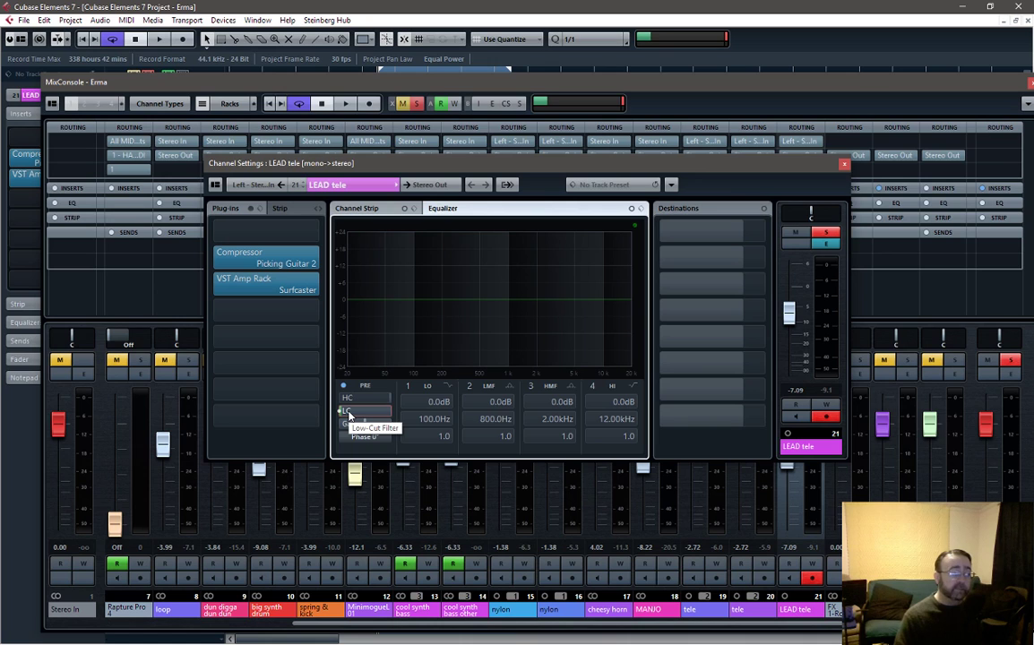
# Sweep the LEAD tele low-cut filter to 235 Hz and back to about 117 Hz during playback, and bypass it for comparison
pyautogui.press('space')
pyautogui.click(351, 412)
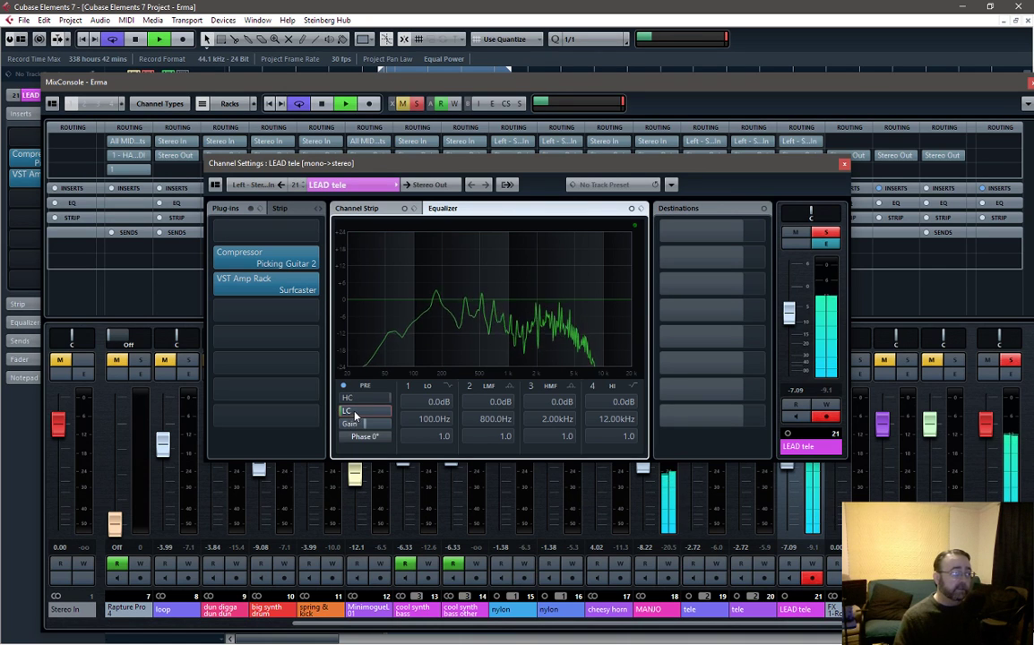
pyautogui.moveTo(367, 415); pyautogui.dragTo(369, 415)
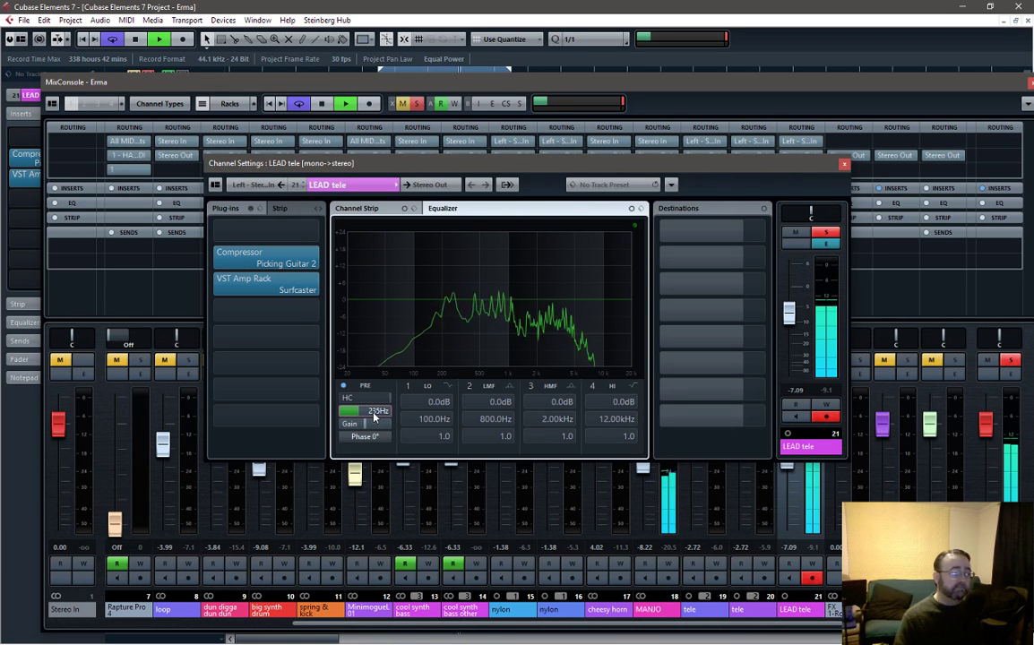
pyautogui.moveTo(379, 412); pyautogui.dragTo(370, 414)
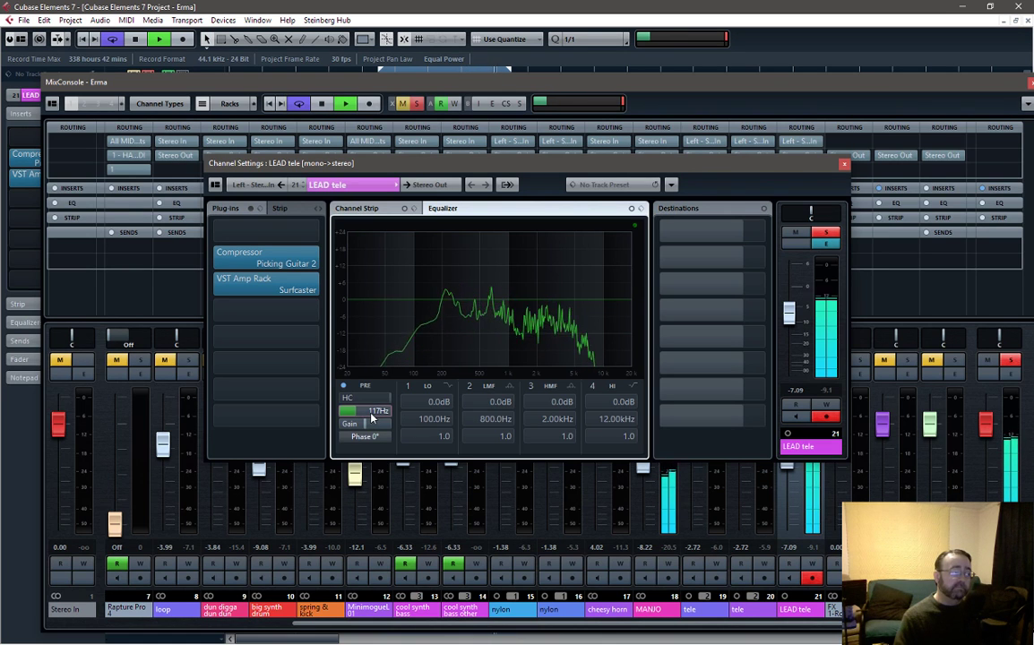
pyautogui.moveTo(372, 418); pyautogui.dragTo(341, 412)
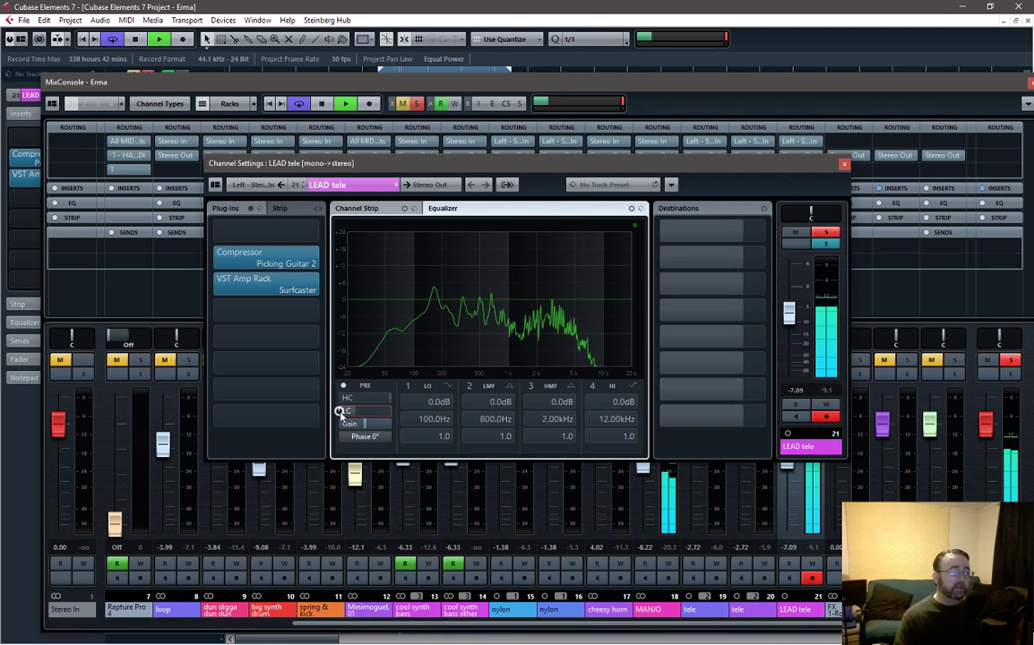
pyautogui.press('space')
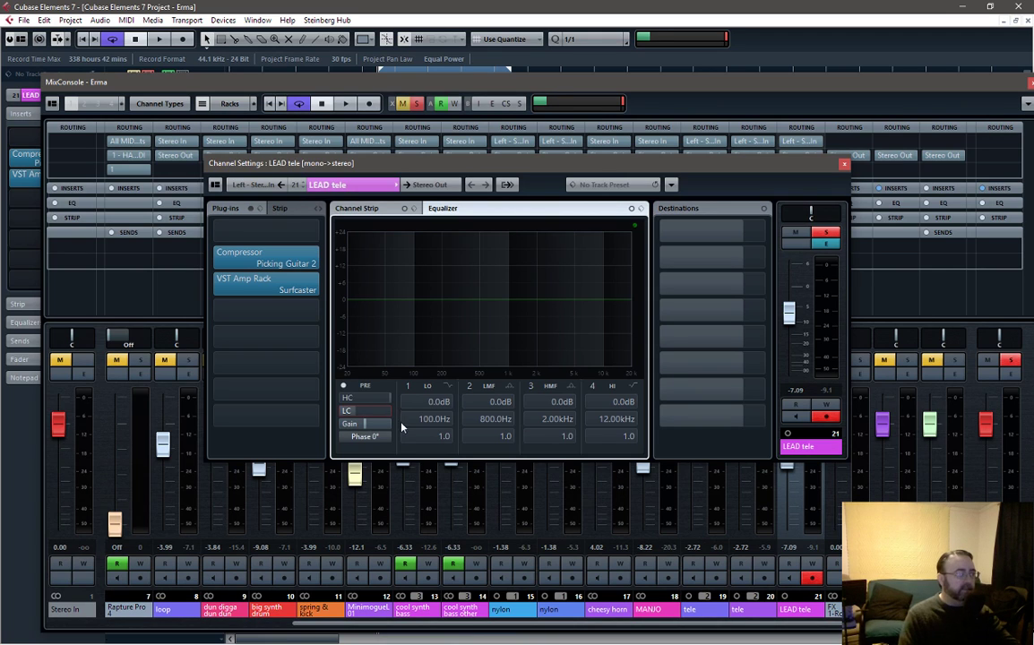
# Re-enable the LEAD tele low-cut filter, compare the sound with it on and off during playback, and leave it enabled
pyautogui.click(340, 412)
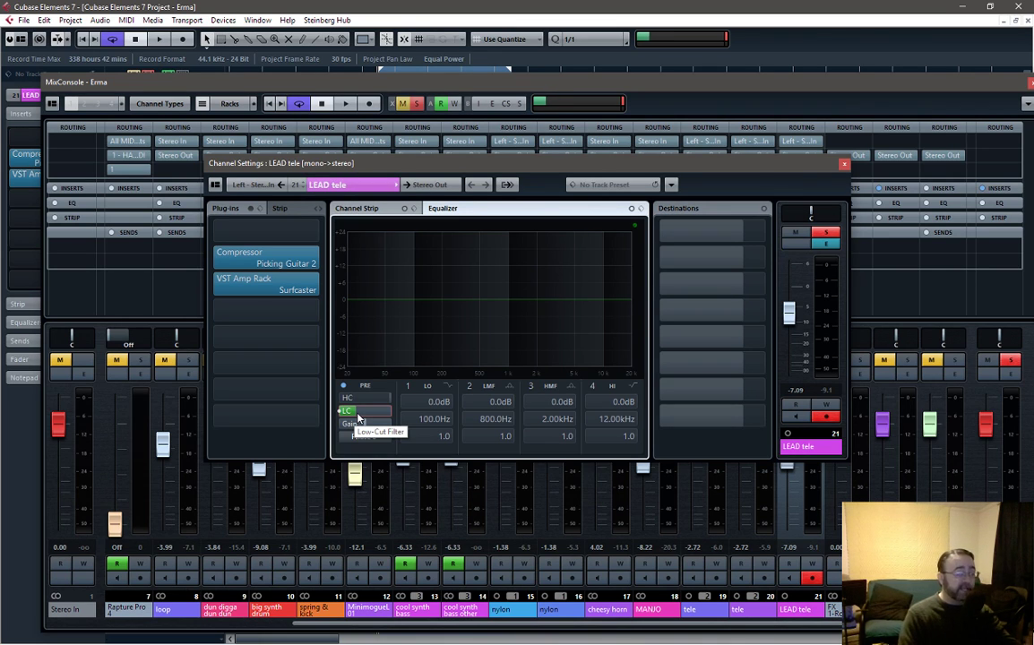
pyautogui.click(358, 418)
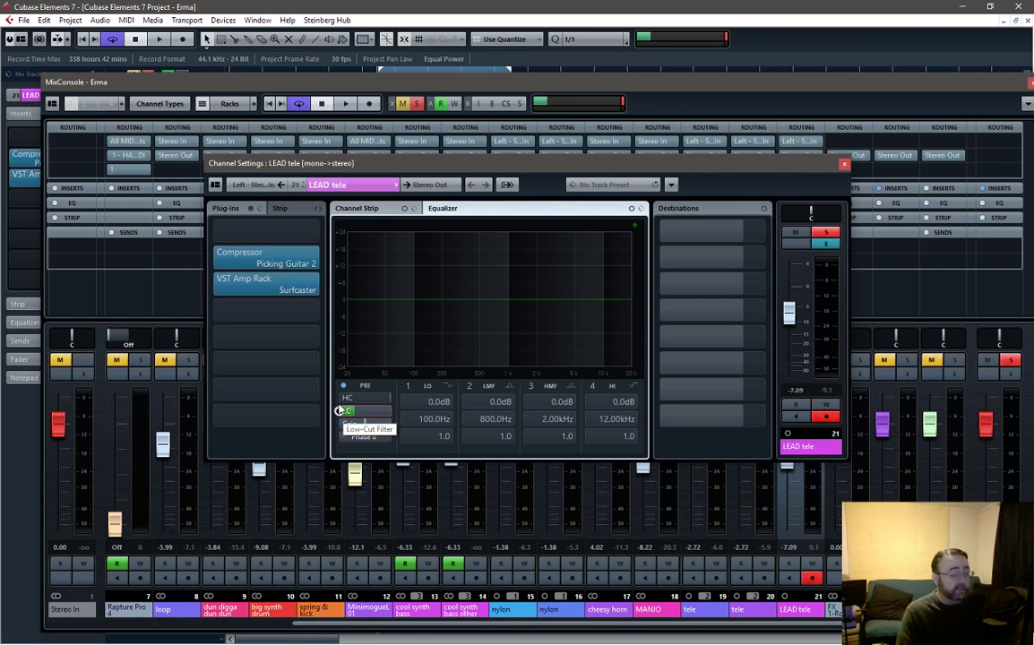
pyautogui.press('space')
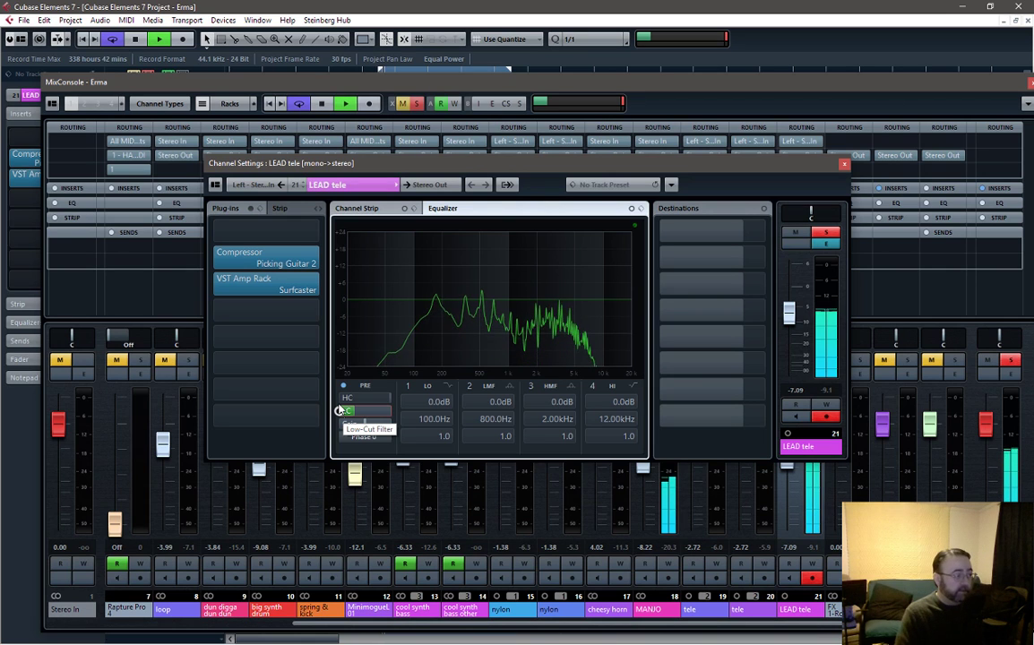
pyautogui.click(341, 410)
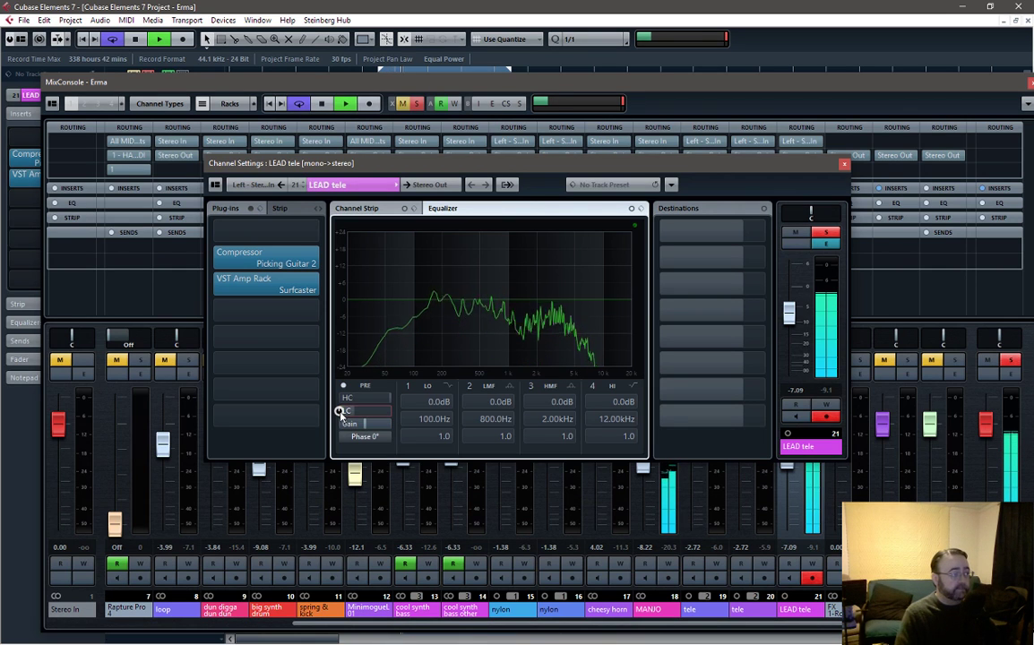
pyautogui.click(341, 411)
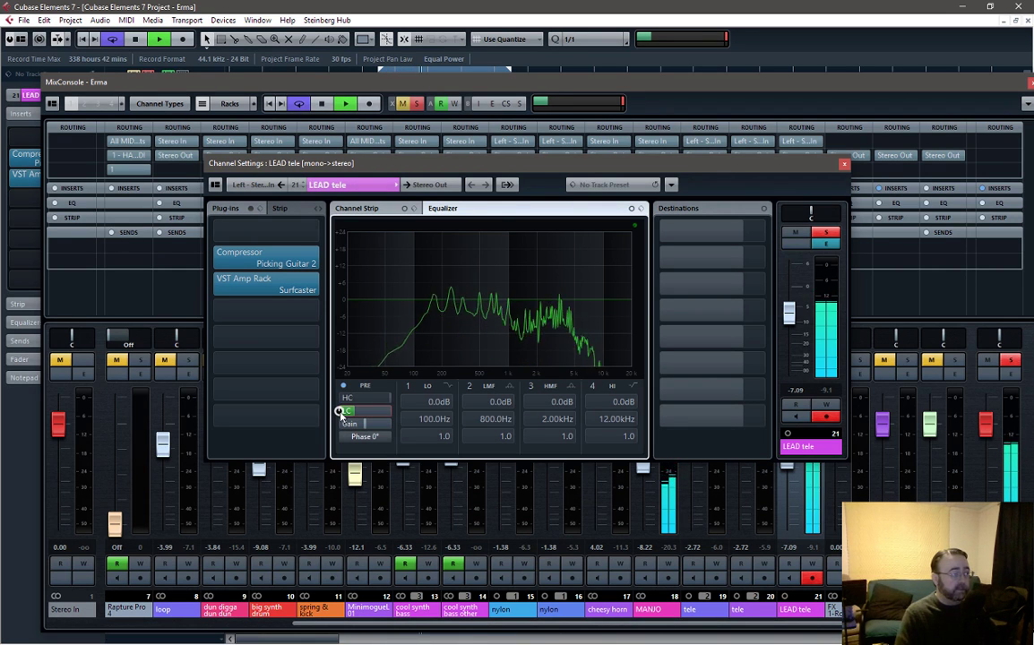
pyautogui.click(341, 411)
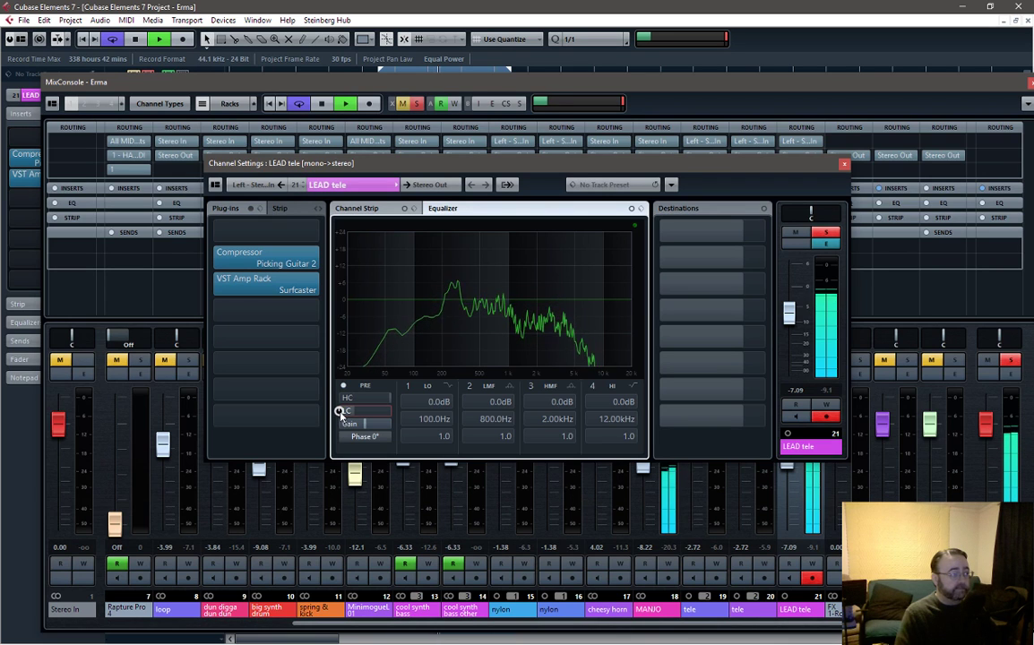
pyautogui.click(341, 411)
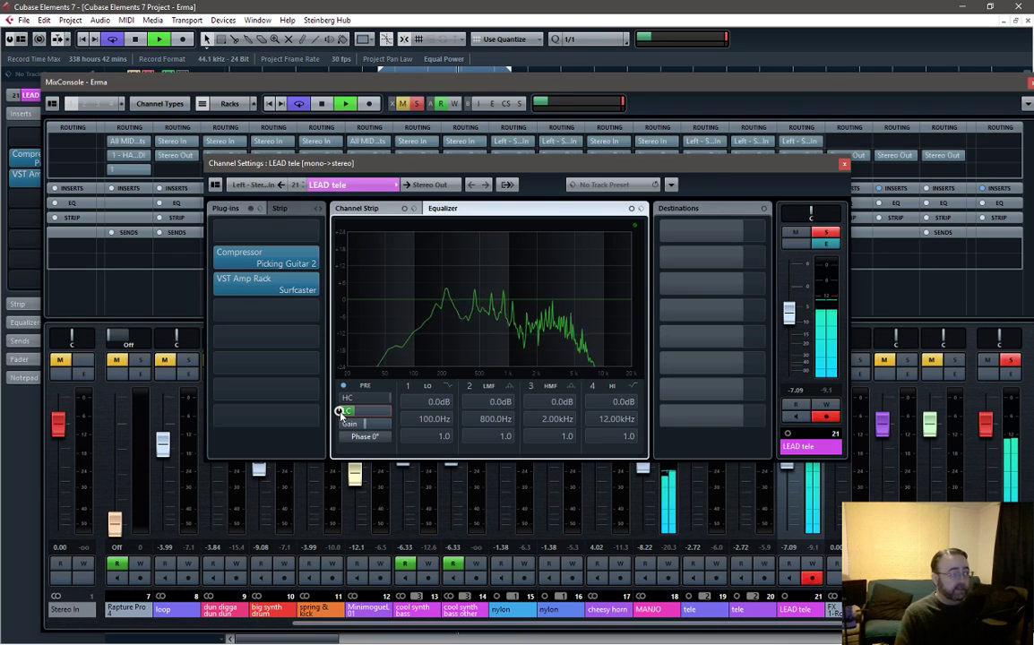
pyautogui.press('space')
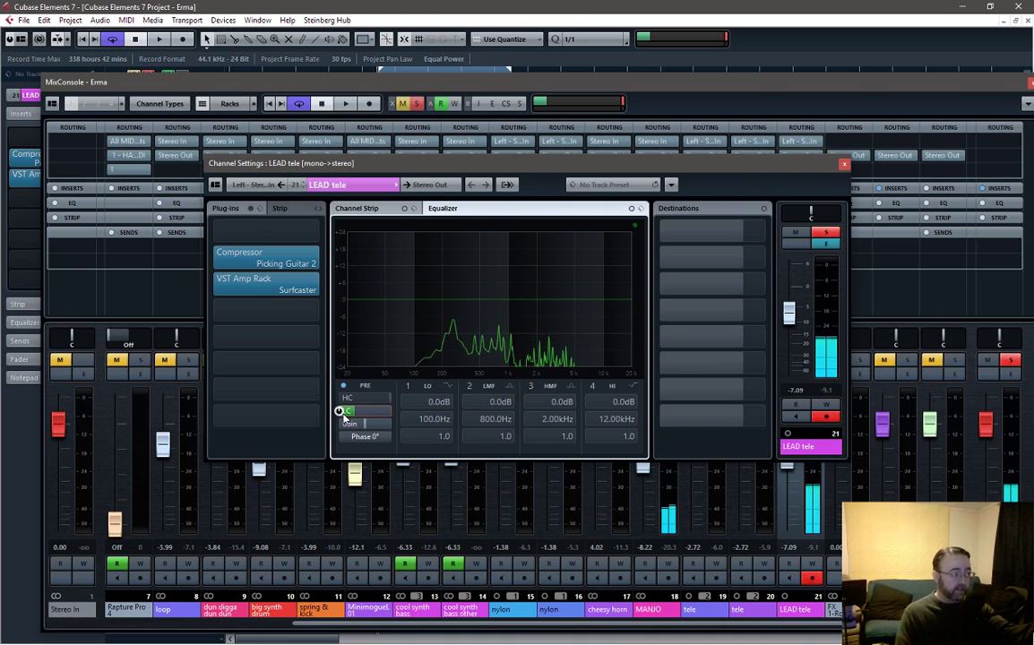
pyautogui.click(343, 412)
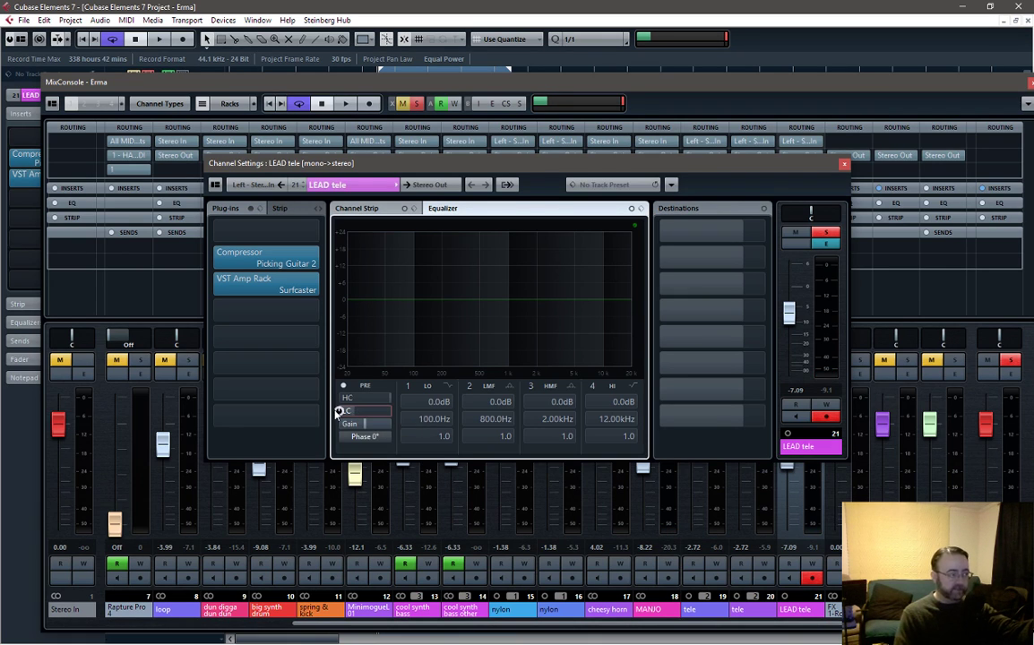
pyautogui.click(345, 412)
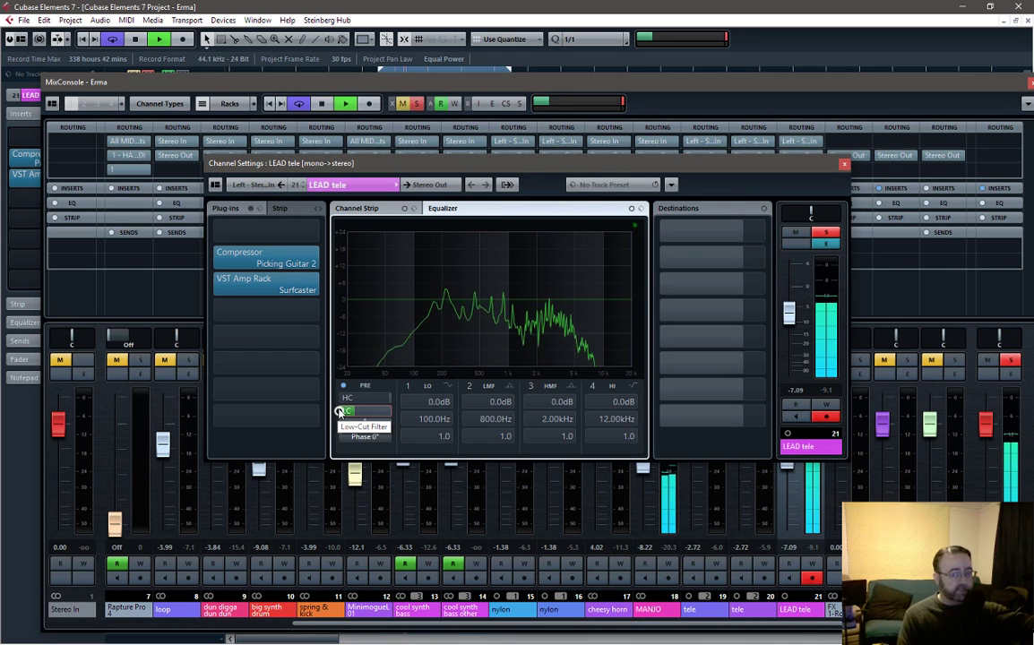
pyautogui.click(340, 412)
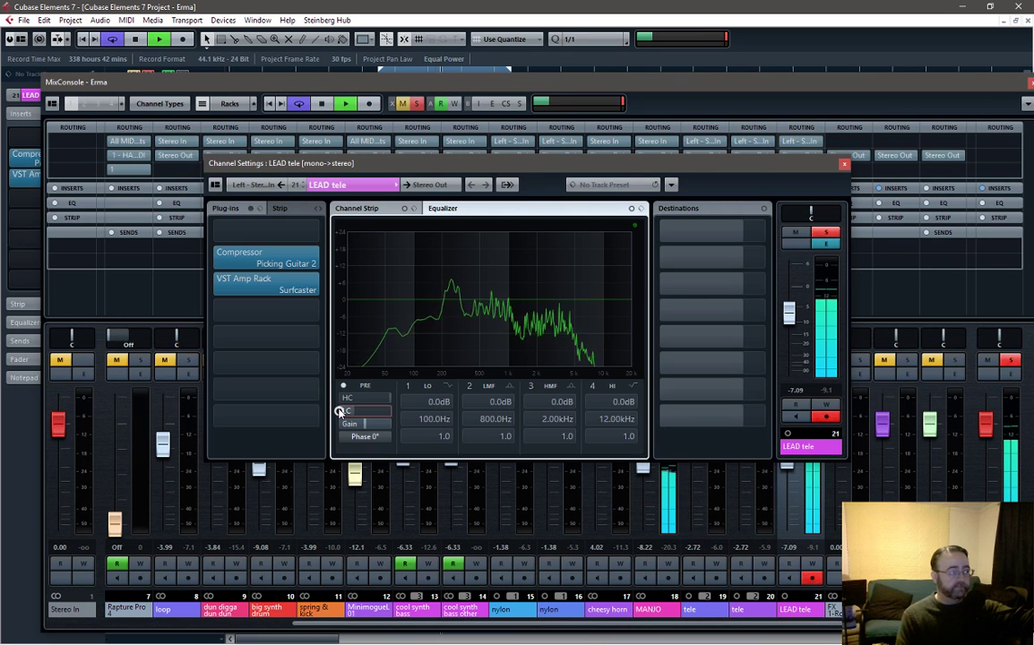
pyautogui.click(341, 412)
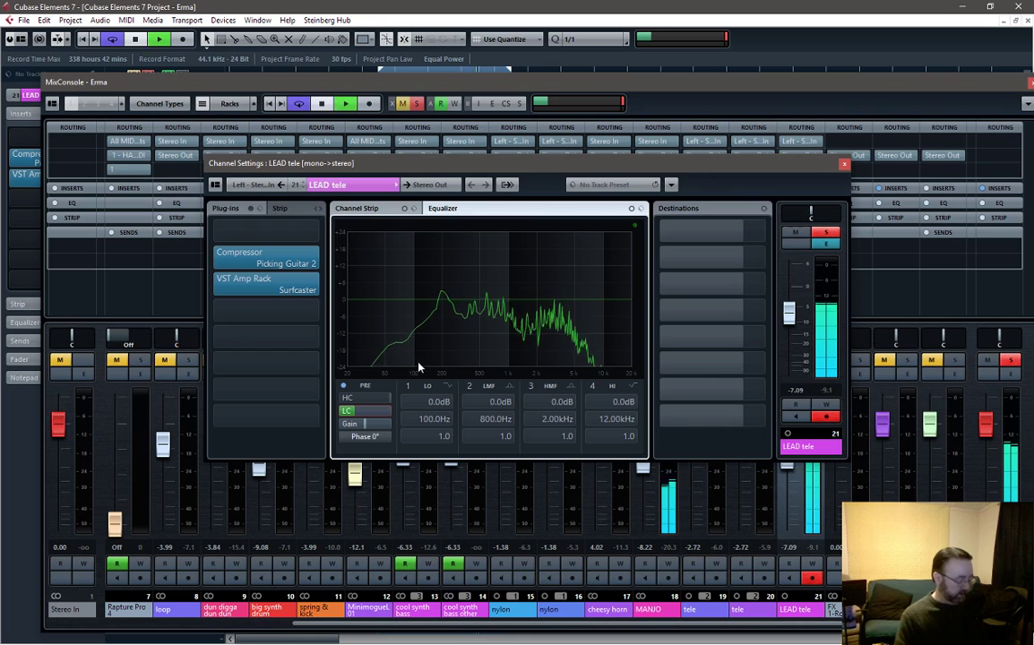
# Stop playback, close the LEAD tele channel settings, and remove MANJO's solo so only LEAD tele stays soloed
pyautogui.press('space')
pyautogui.click(843, 164)
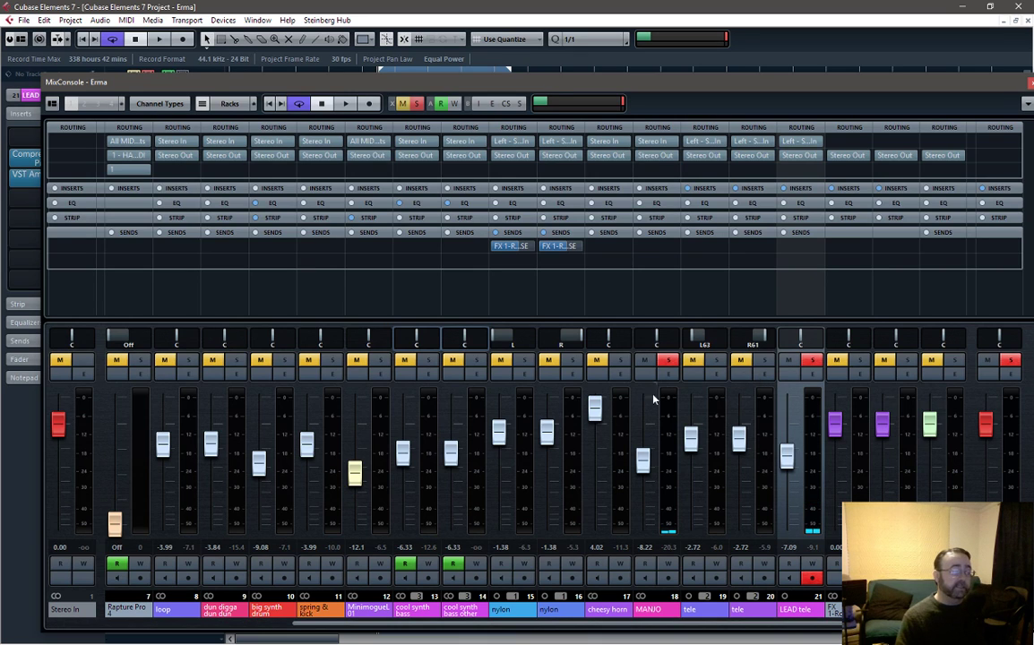
pyautogui.click(667, 362)
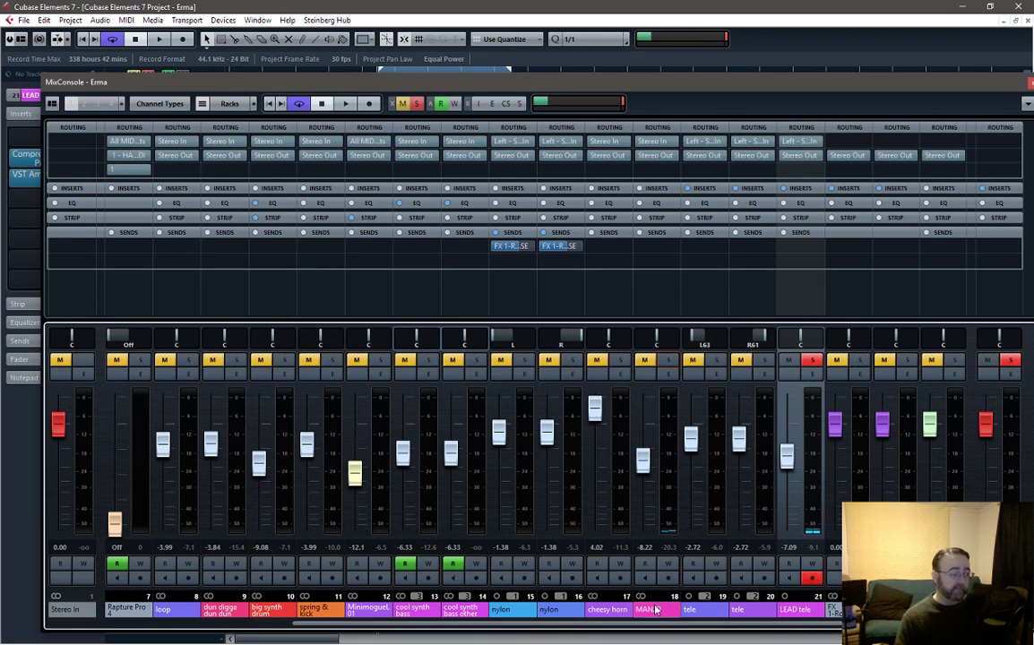
# Remove LEAD tele's solo and lower its fader to -9.08 dB while checking its balance during full-mix playback
pyautogui.click(812, 360)
pyautogui.press('space')
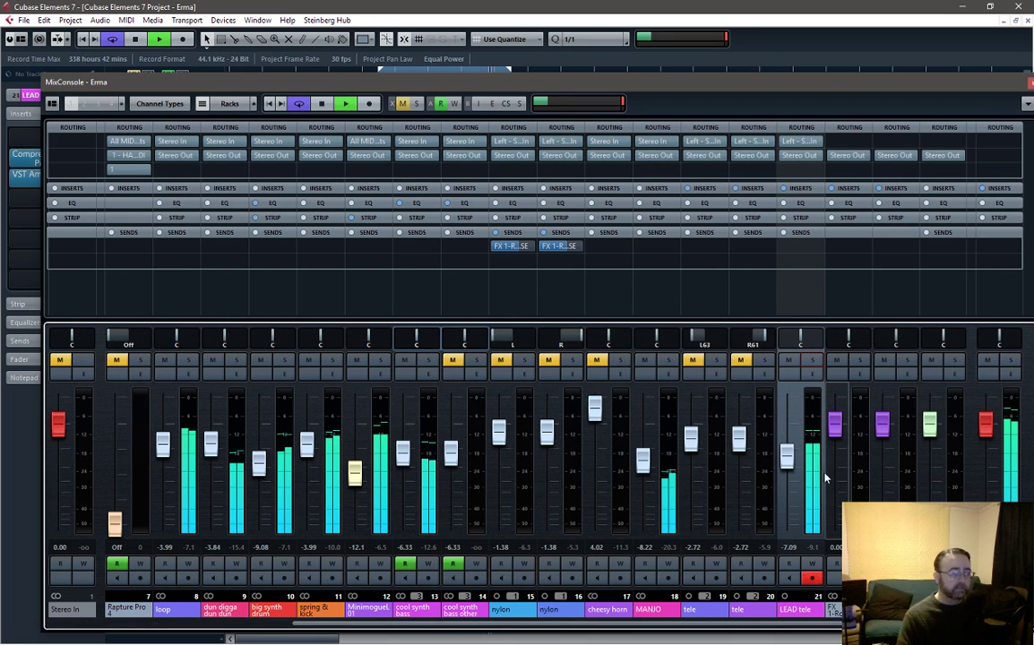
pyautogui.press('space')
pyautogui.scroll(-2, 788, 459)
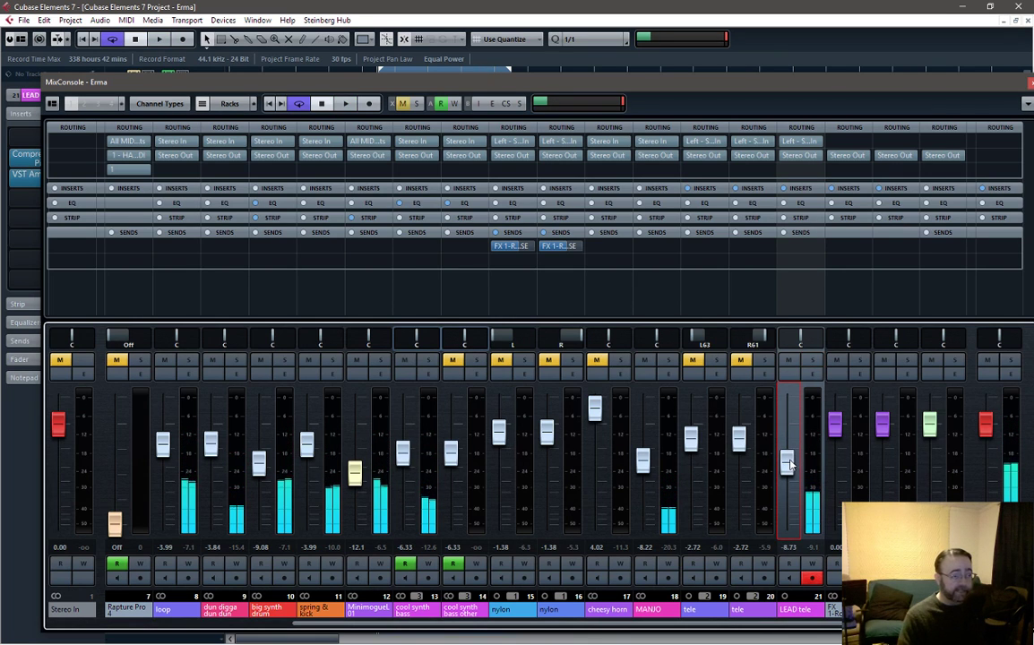
pyautogui.press('space')
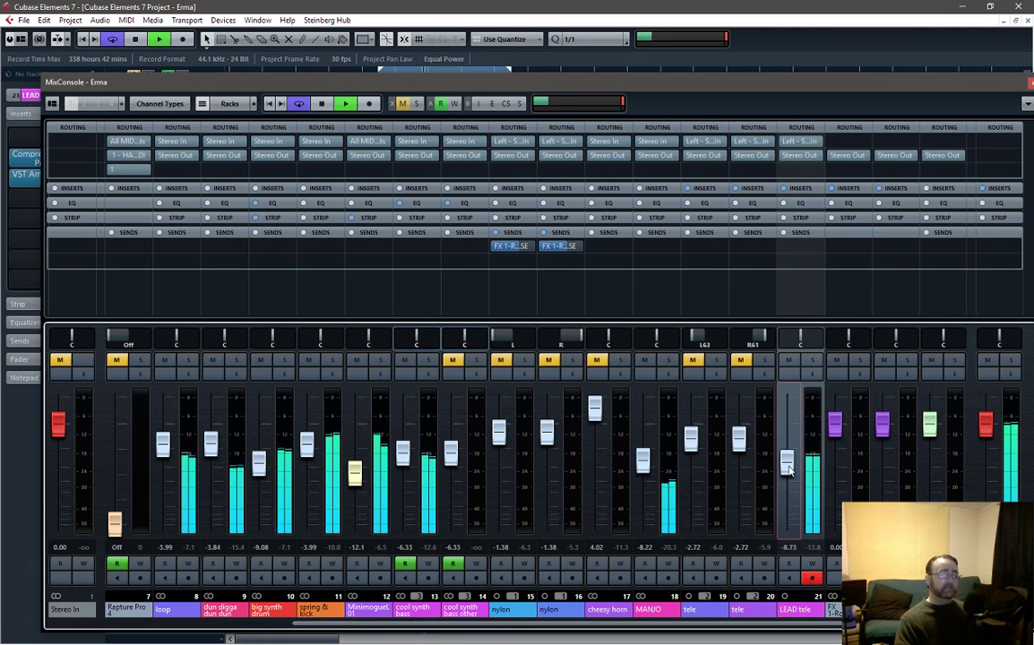
pyautogui.moveTo(789, 471); pyautogui.dragTo(789, 472)
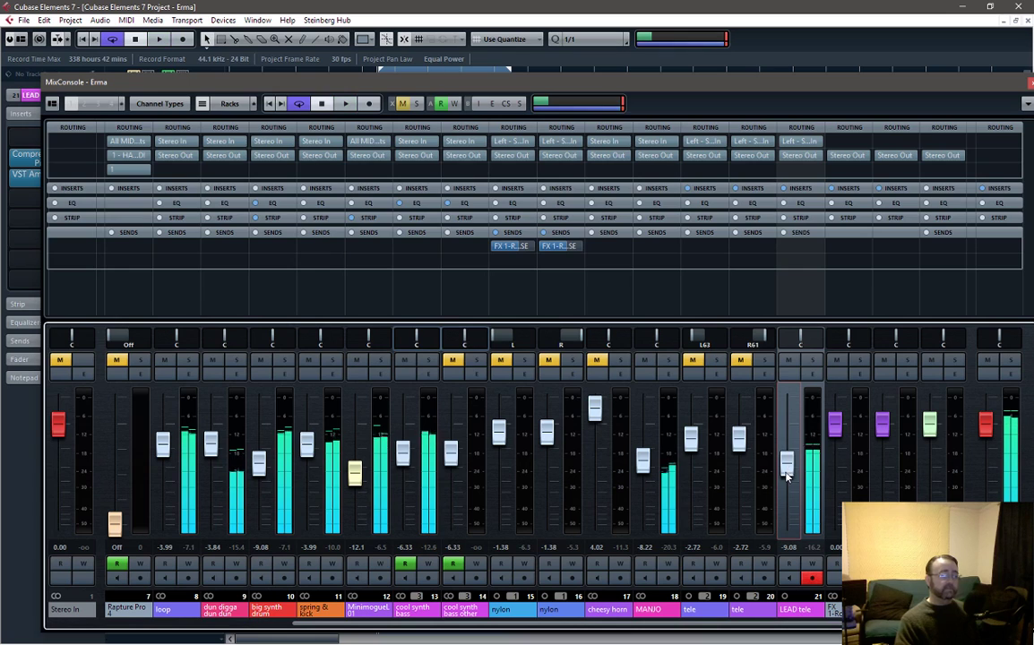
pyautogui.press('space')
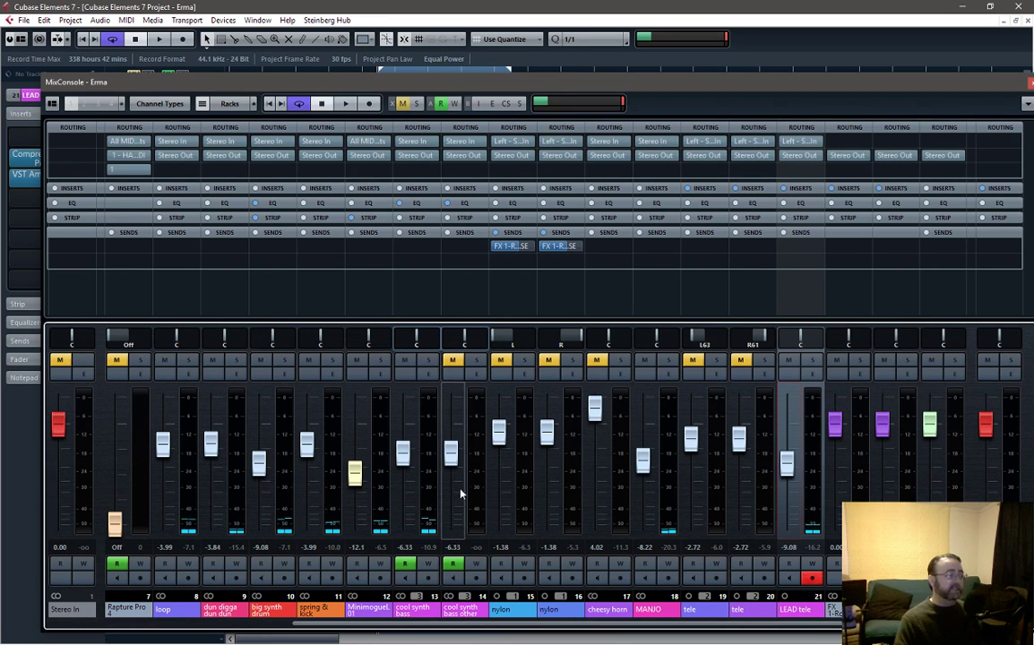
# Unmute cool synth bass other and both nylon channels, and solo the nylon pair for playback
pyautogui.click(455, 361)
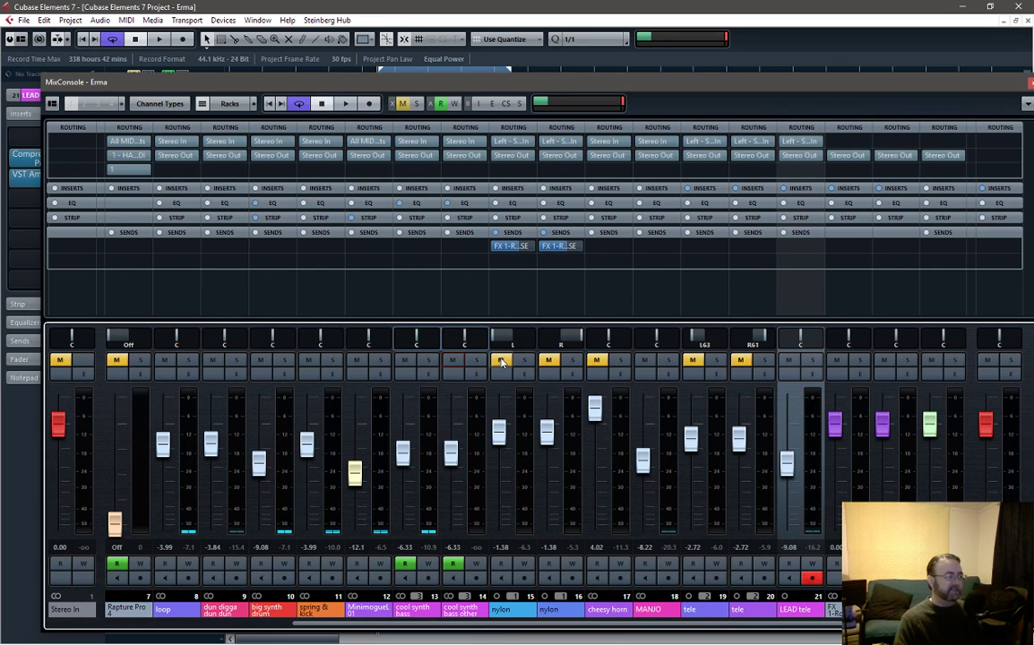
pyautogui.click(549, 361)
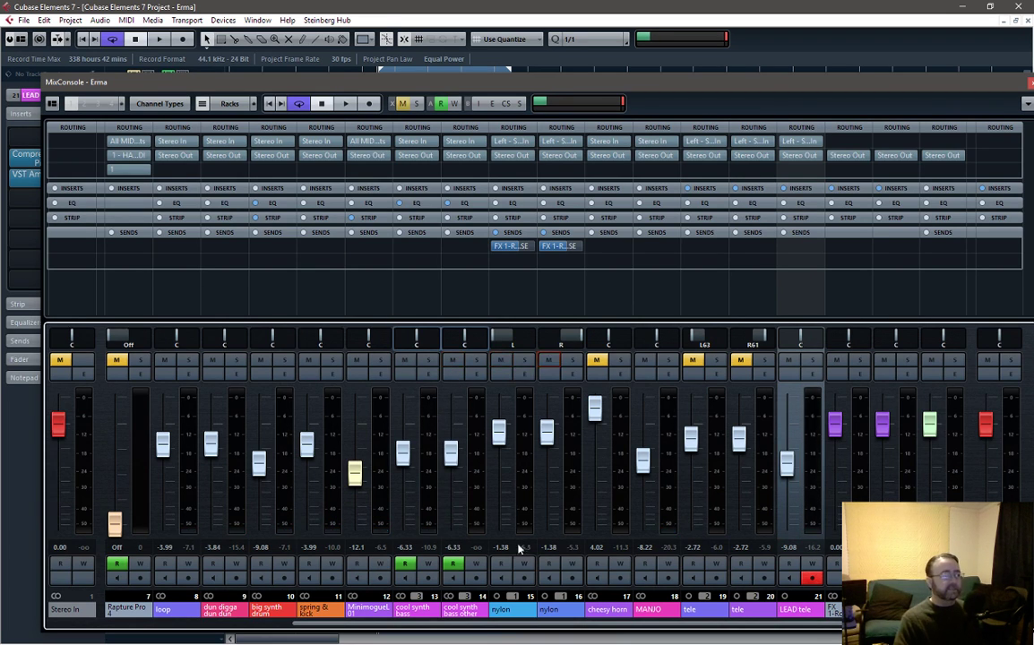
pyautogui.click(548, 612)
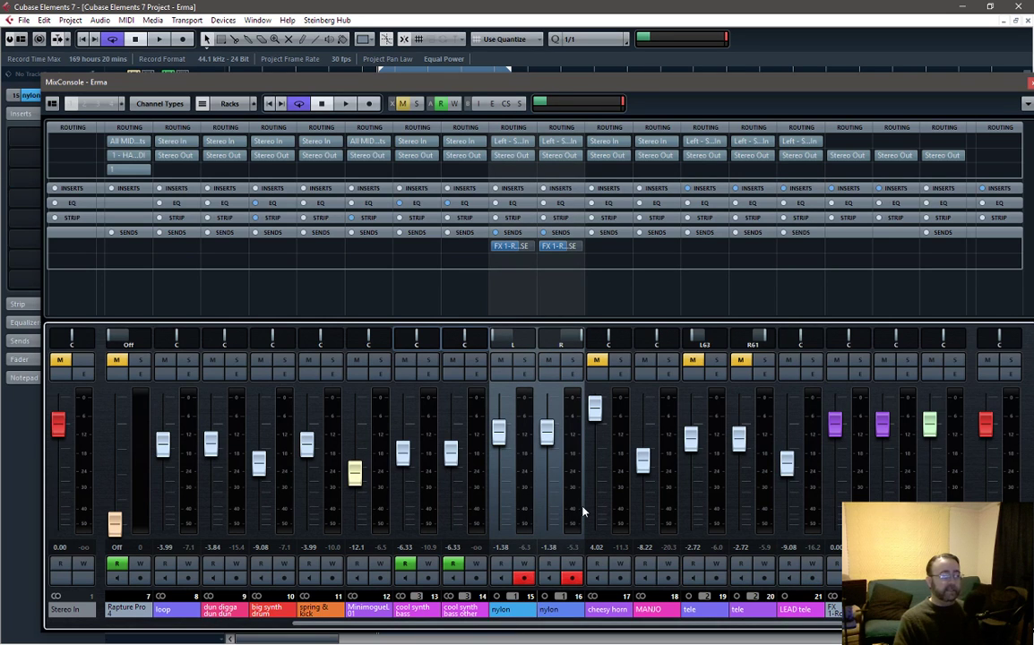
pyautogui.click(524, 360)
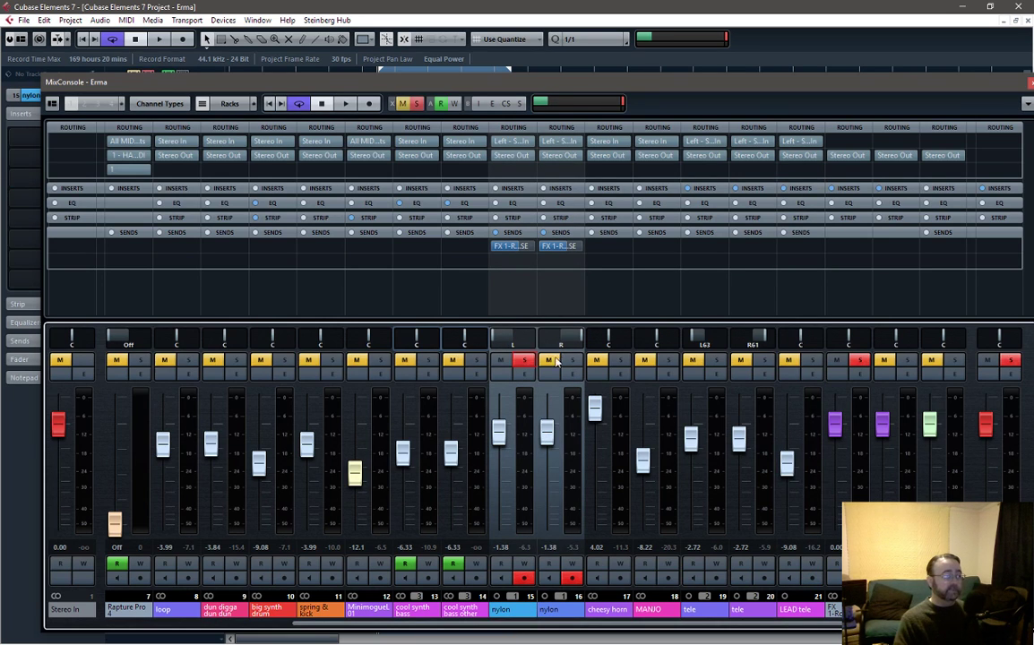
pyautogui.click(571, 360)
pyautogui.press('space')
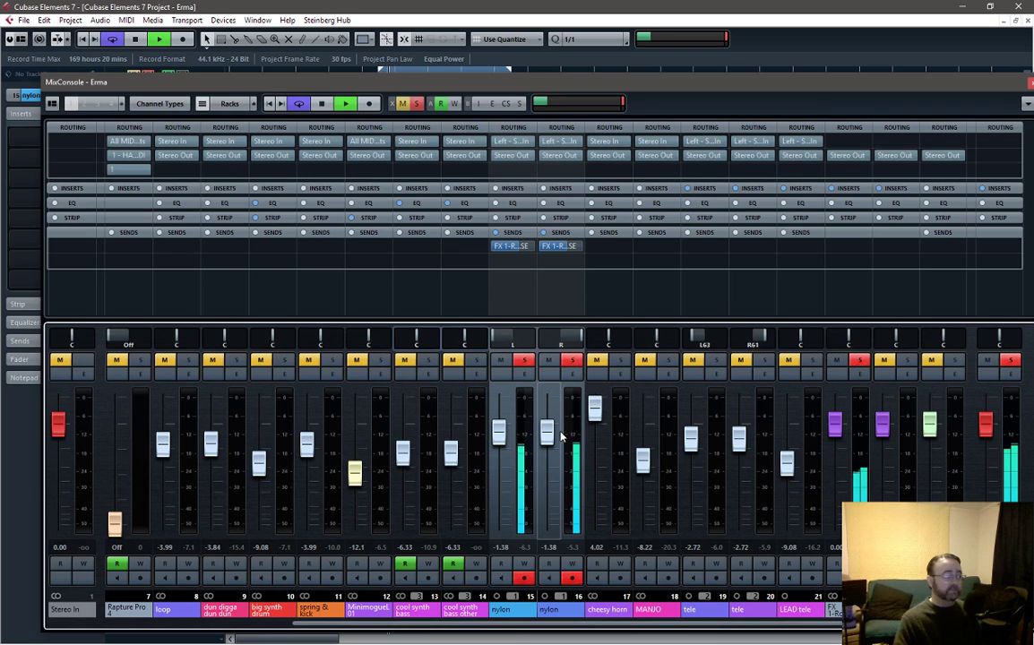
# Set the low-cut filter on nylon channel 16 to 102 Hz, and remove the solo from both nylon channels
pyautogui.click(571, 373)
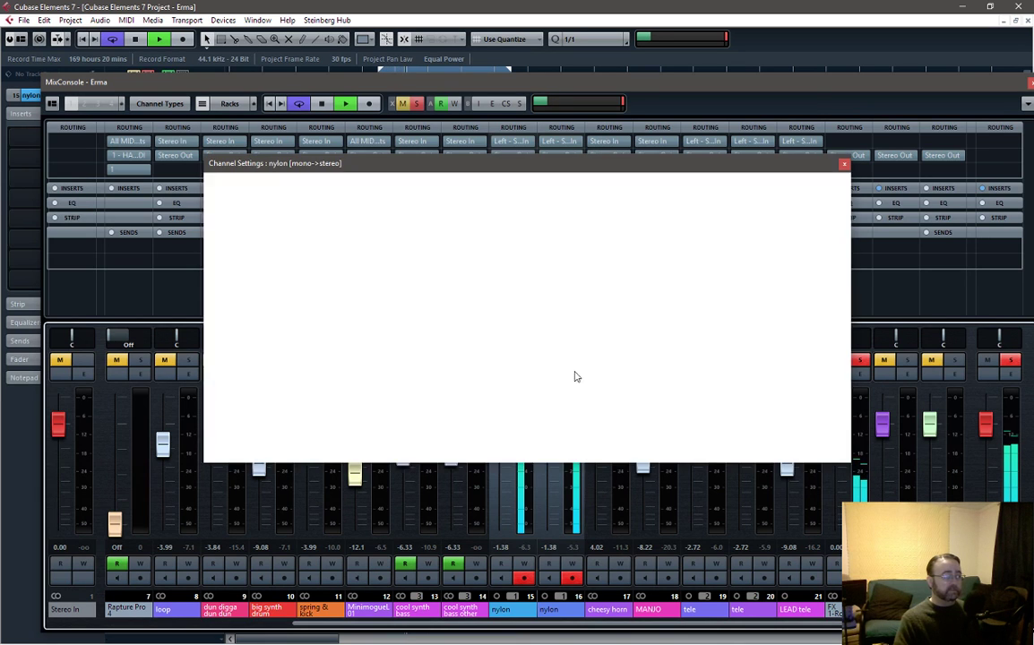
pyautogui.moveTo(348, 411); pyautogui.dragTo(357, 421)
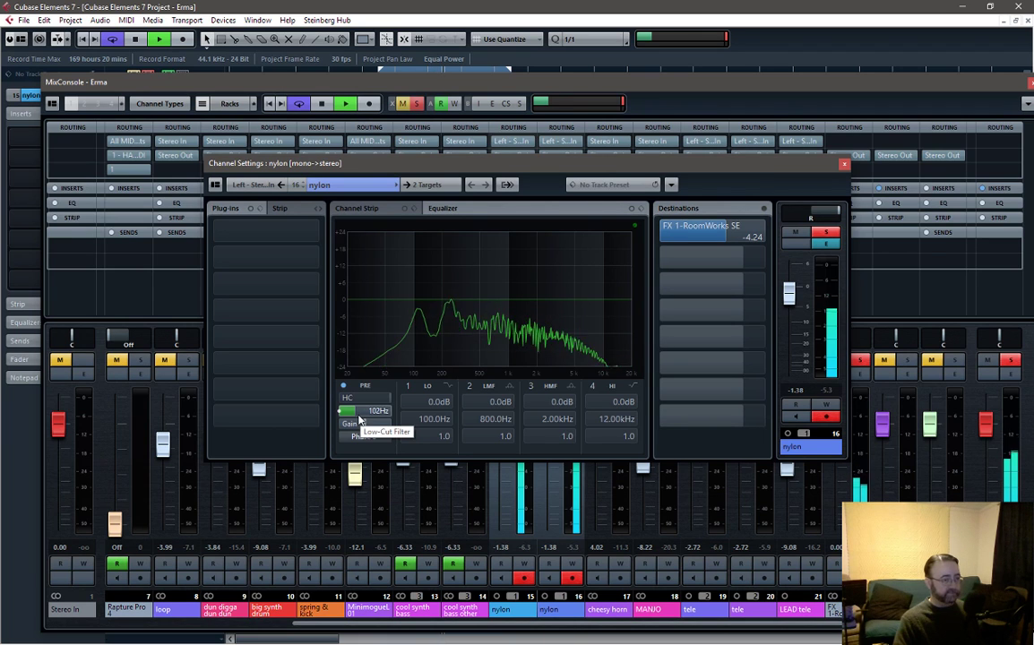
pyautogui.click(843, 165)
pyautogui.press('space')
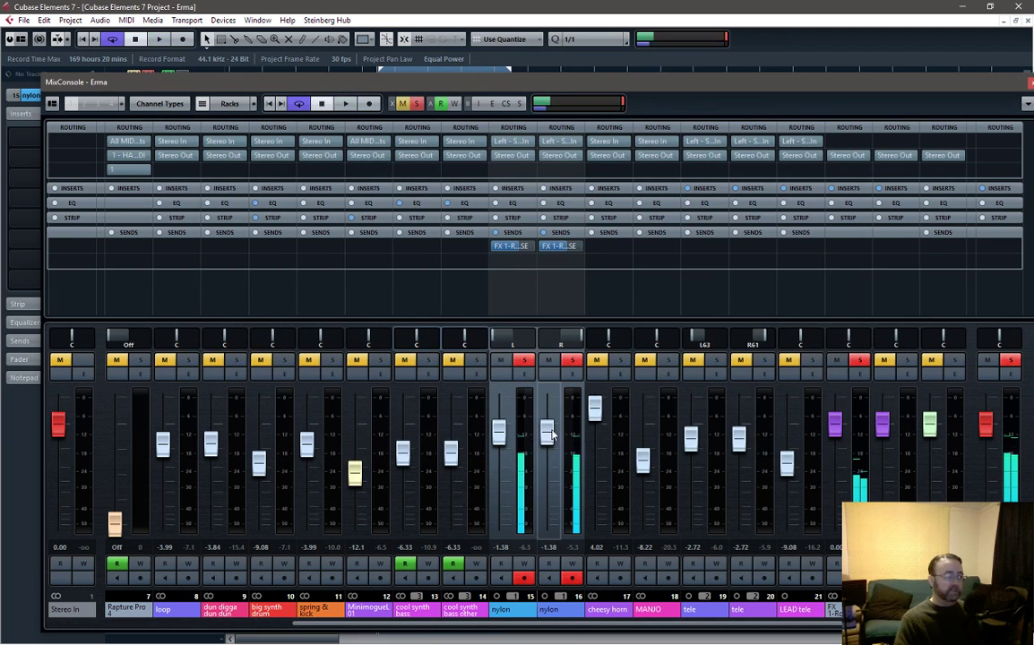
pyautogui.click(525, 359)
pyautogui.click(572, 360)
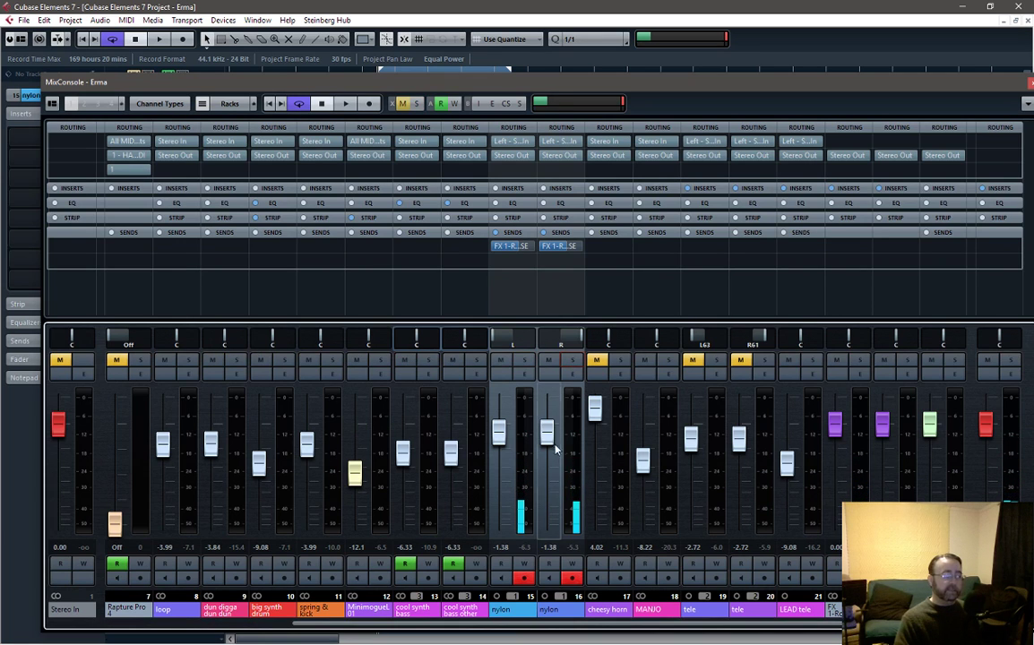
# Unmute both tele channels during playback and lower the two nylon faders to -1.73 dB
pyautogui.press('space')
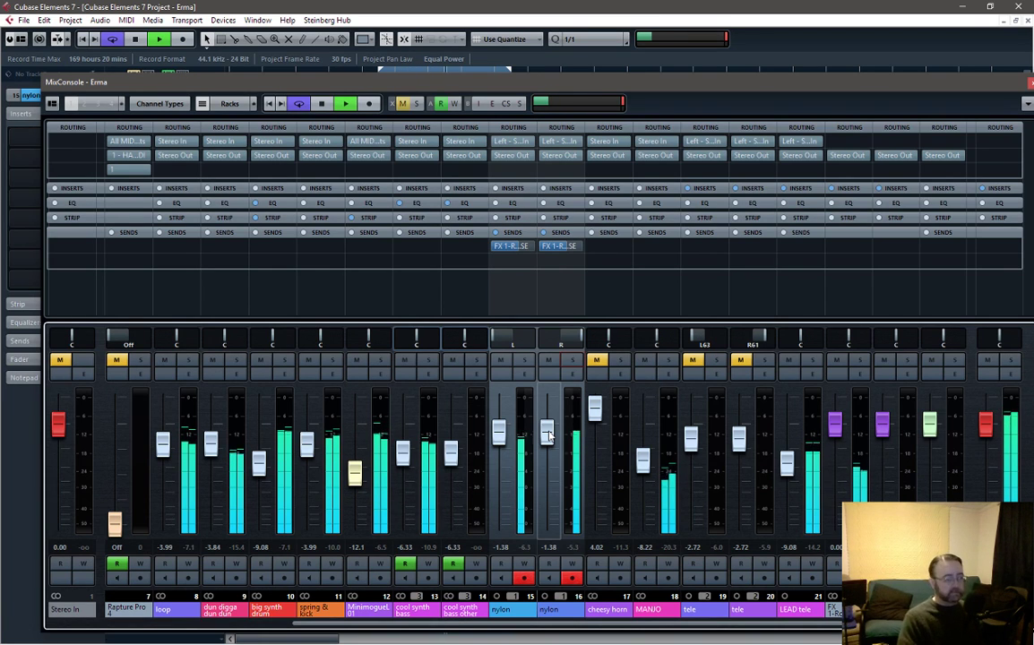
pyautogui.click(694, 360)
pyautogui.click(740, 360)
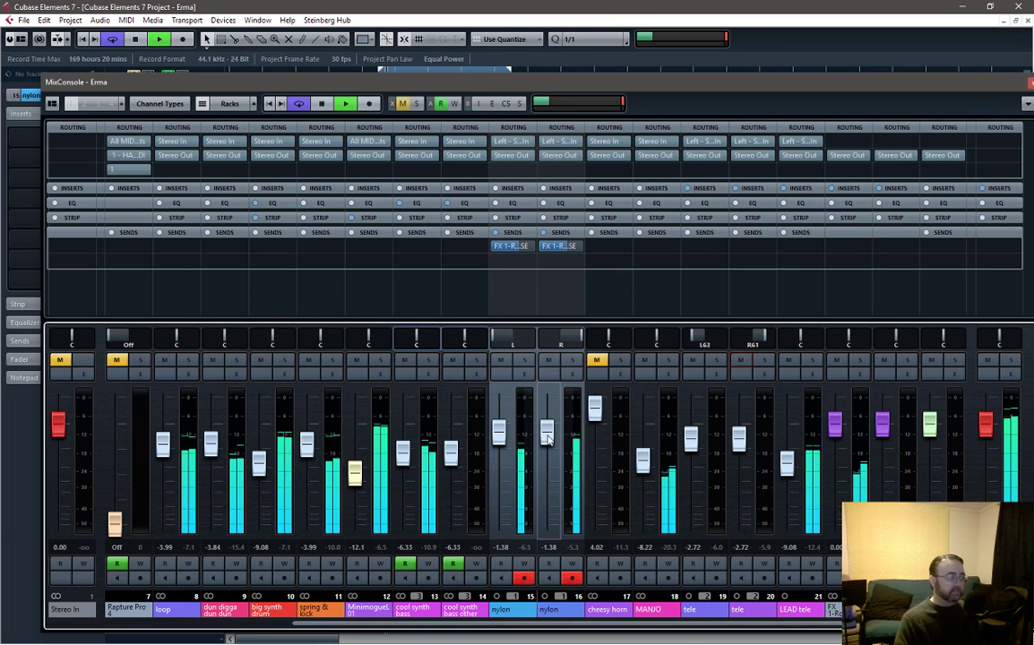
pyautogui.moveTo(548, 437); pyautogui.dragTo(550, 439)
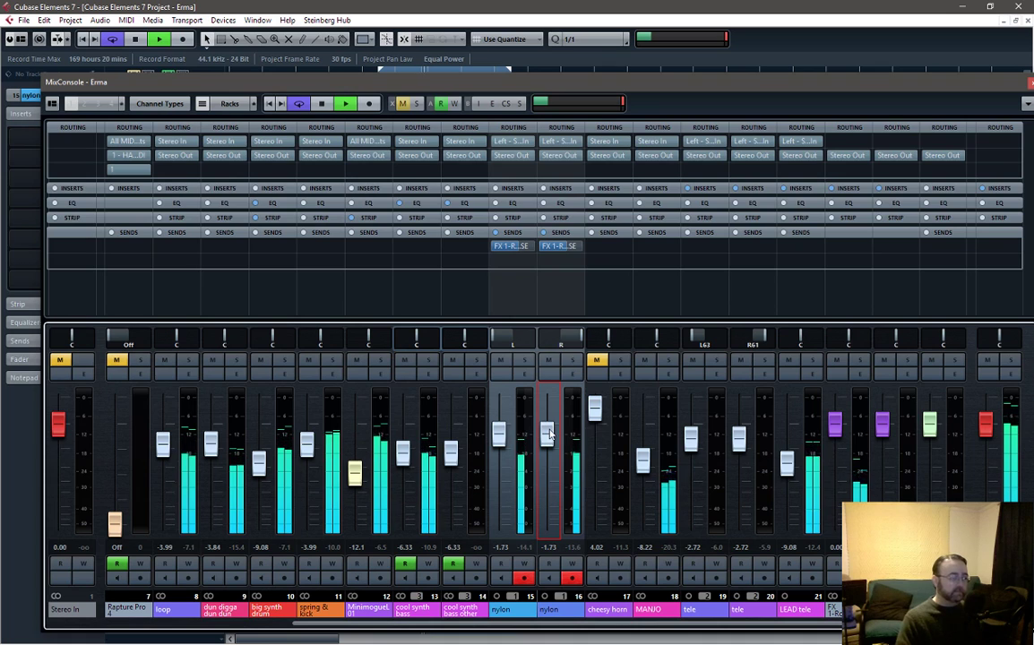
# Unmute cheesy horn and set its fader to -0.53 dB by ear during full-mix playback
pyautogui.click(598, 362)
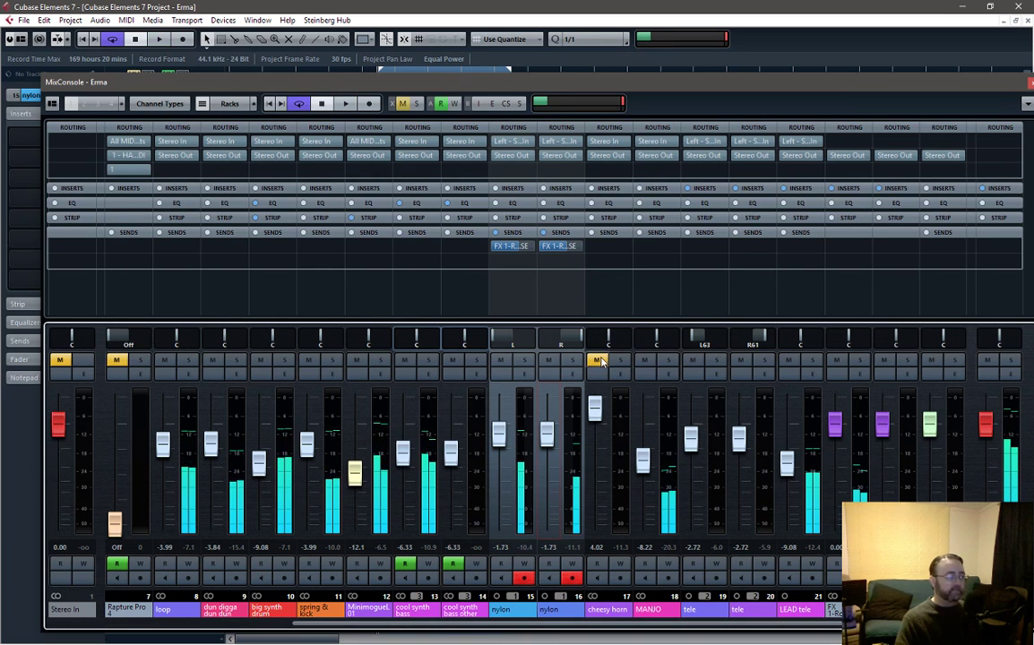
pyautogui.press('space')
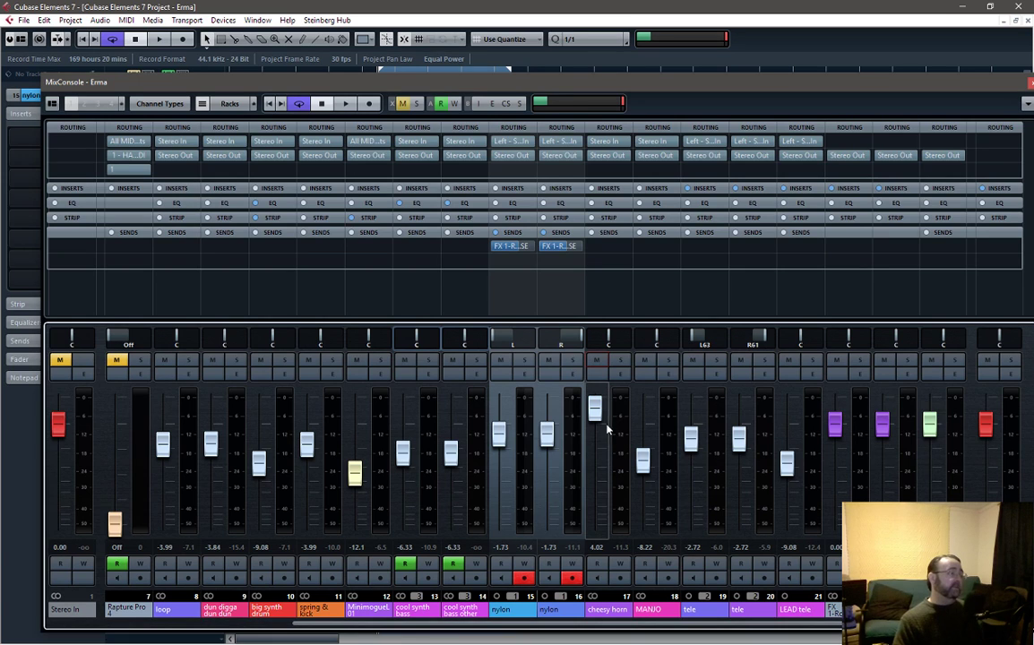
pyautogui.moveTo(594, 410); pyautogui.dragTo(594, 437)
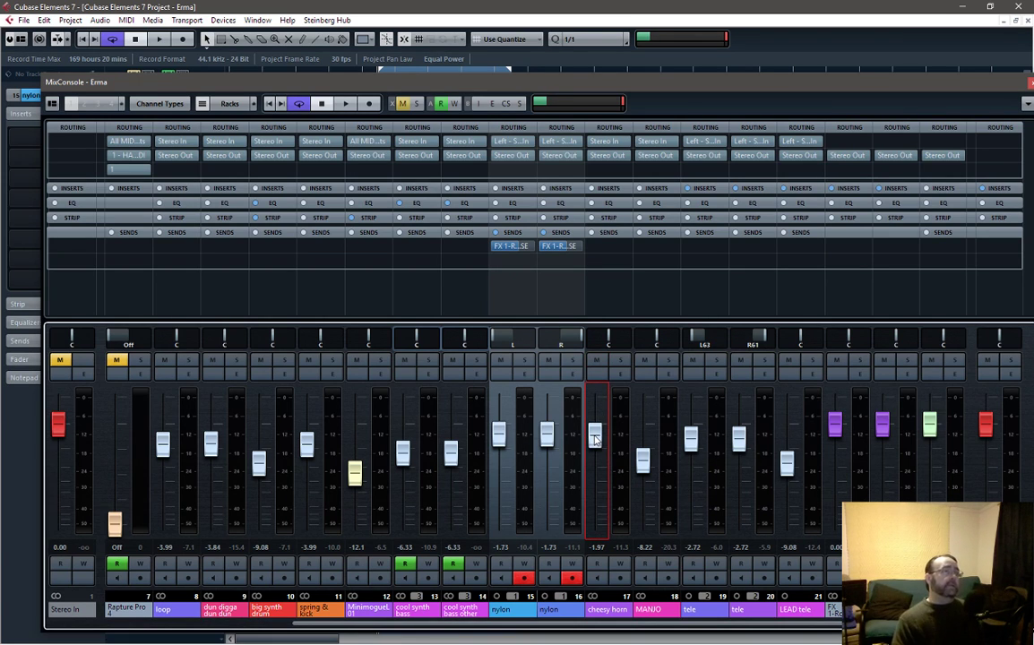
pyautogui.moveTo(595, 439); pyautogui.dragTo(593, 447)
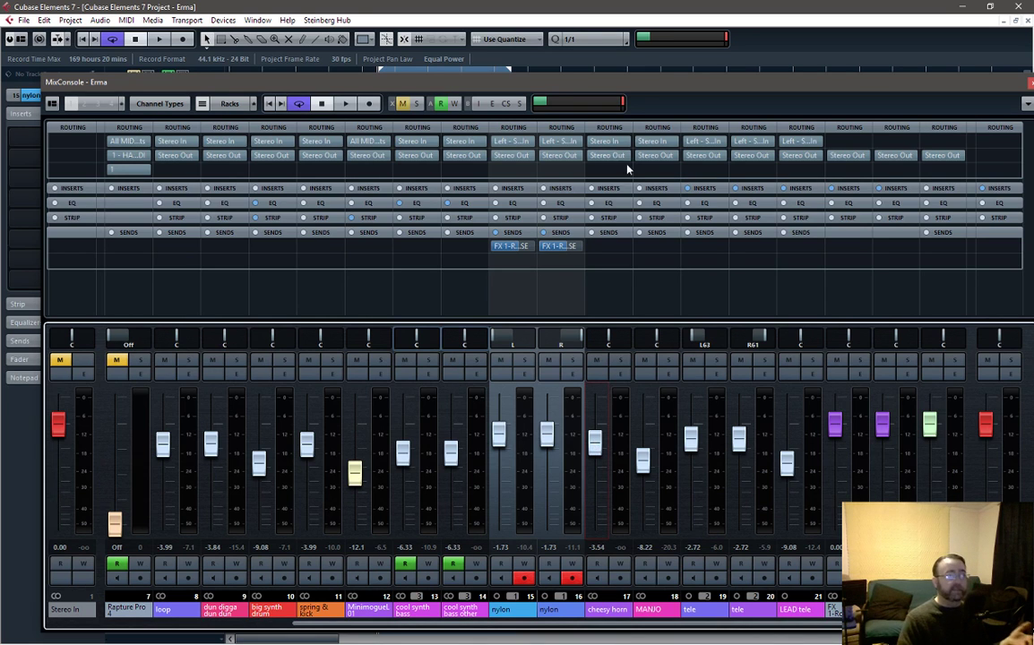
pyautogui.moveTo(655, 83); pyautogui.dragTo(627, 79)
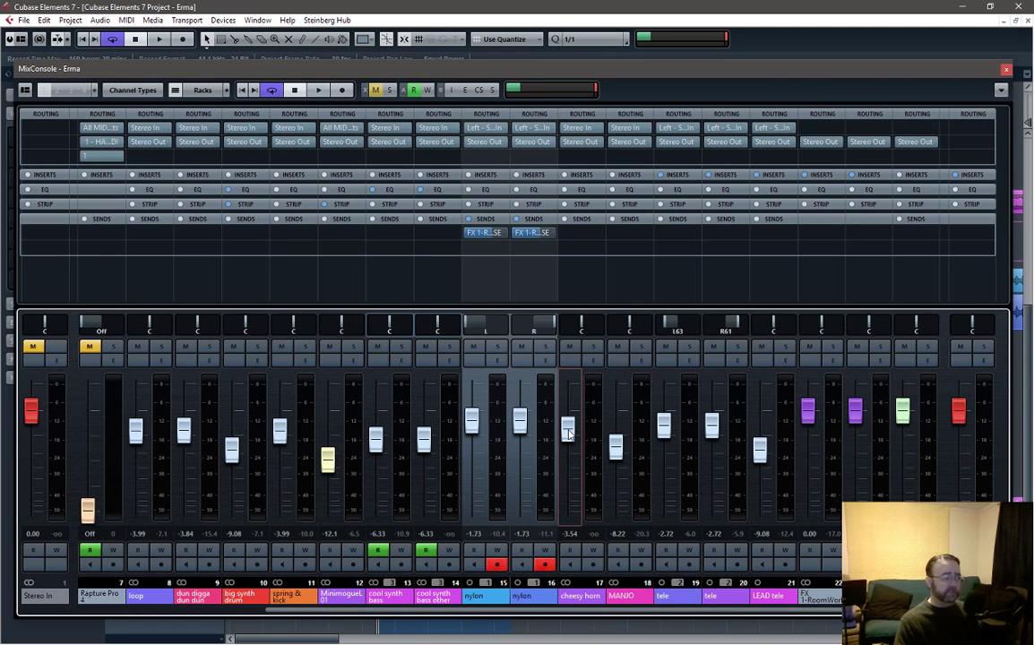
pyautogui.press('space')
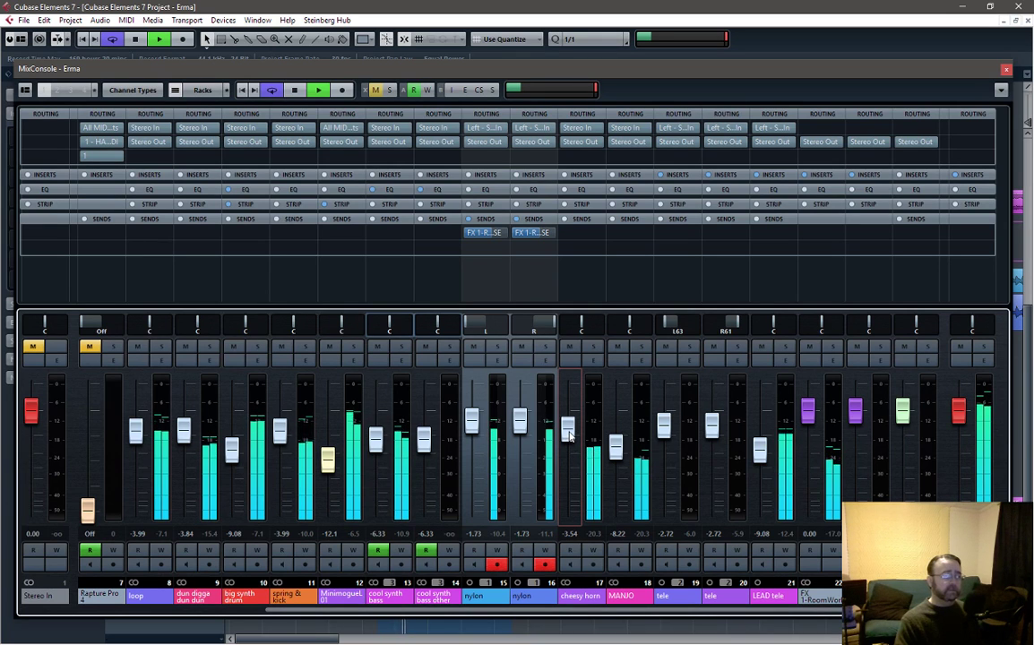
pyautogui.moveTo(568, 430); pyautogui.dragTo(571, 419)
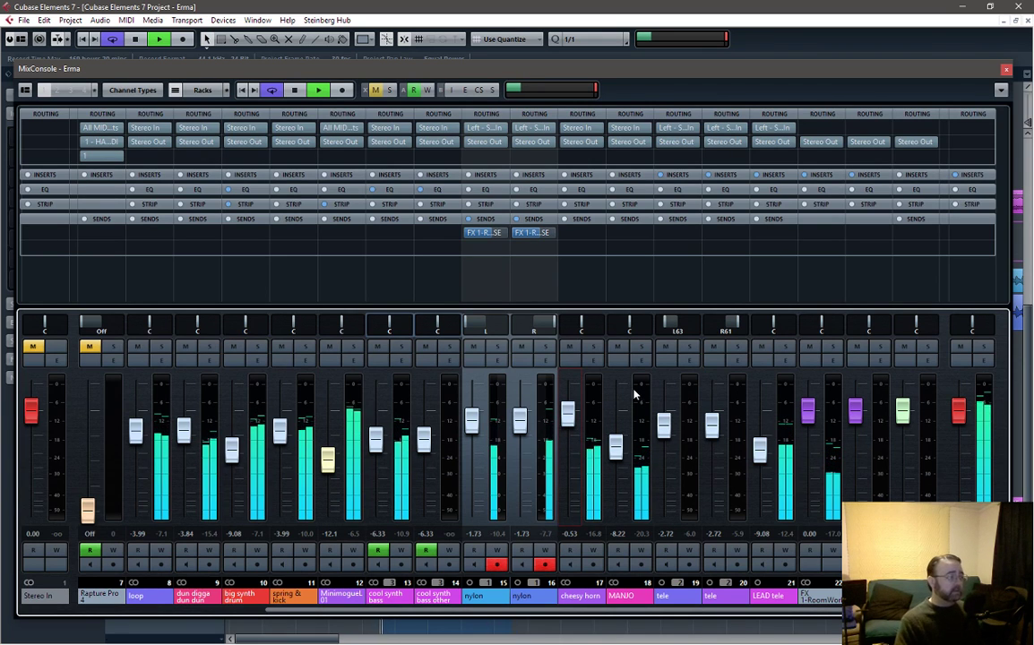
pyautogui.press('space')
# Turn off cycle playback and position the playhead in the project window at bar 22, where the tele clips start
pyautogui.press('KP_Divide')
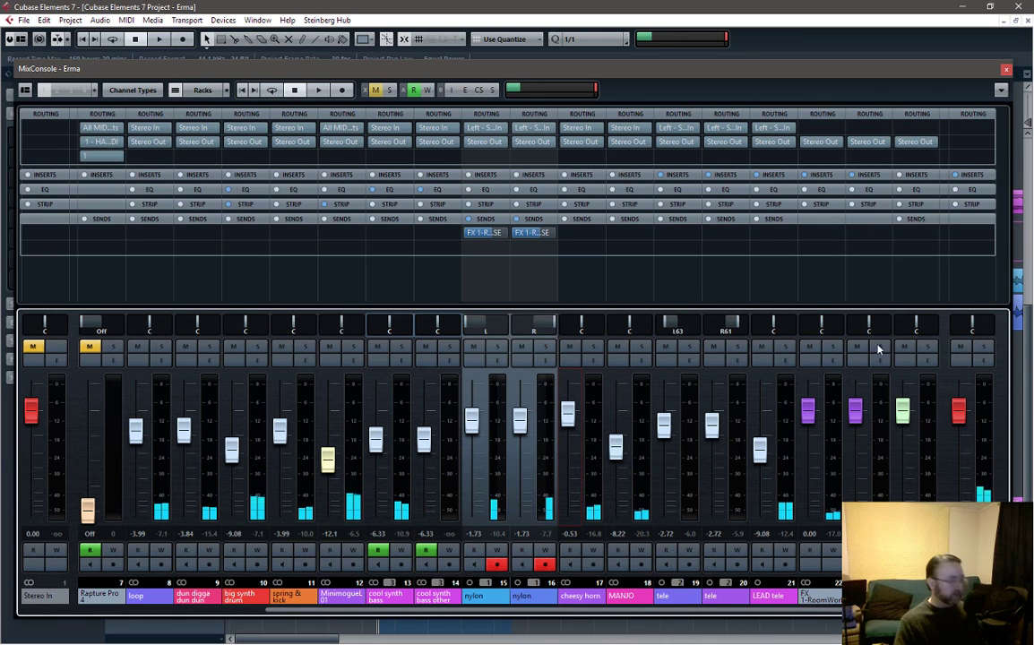
pyautogui.click(903, 59)
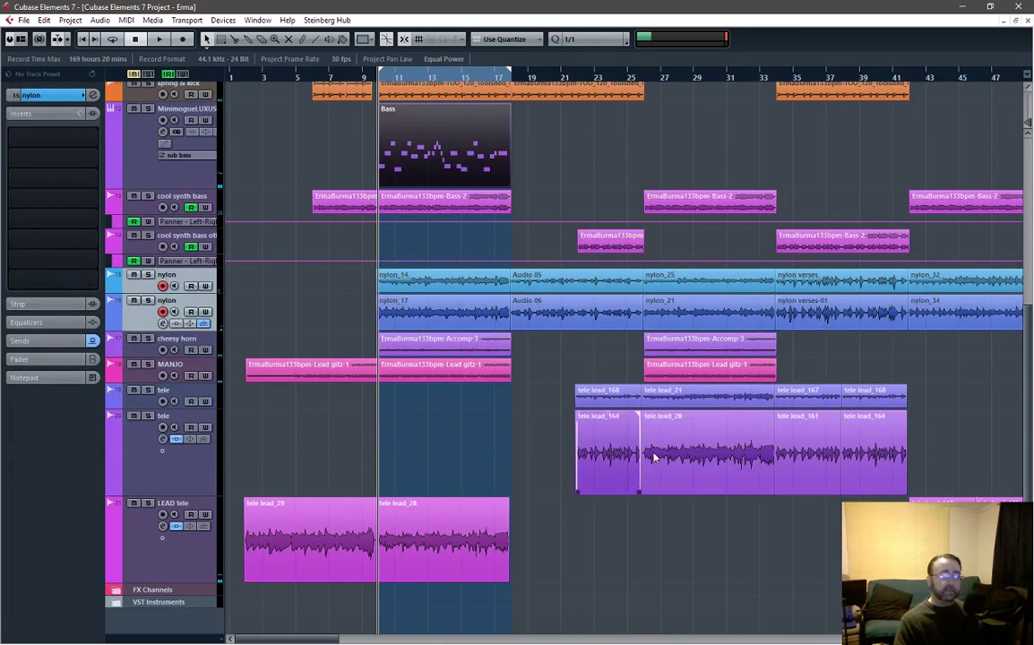
pyautogui.click(547, 426)
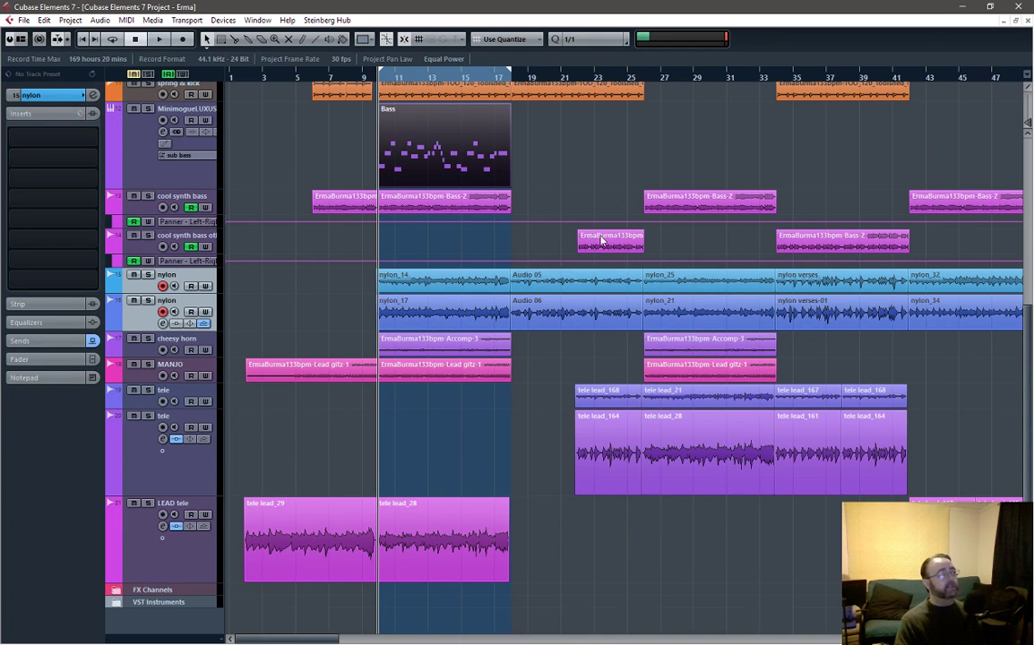
pyautogui.click(561, 77)
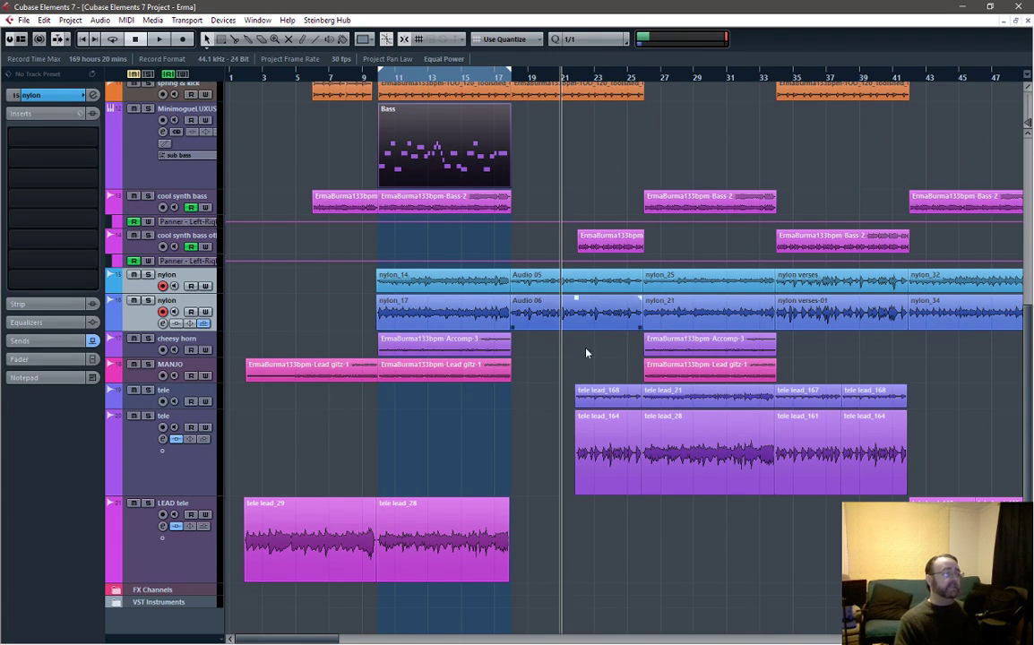
pyautogui.click(165, 396)
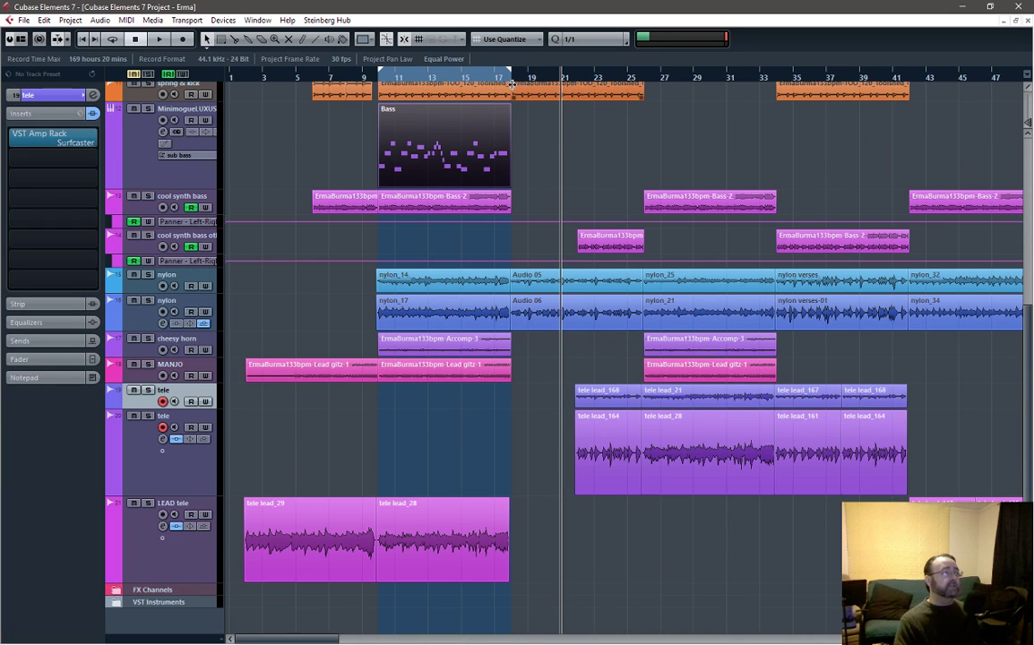
pyautogui.click(578, 77)
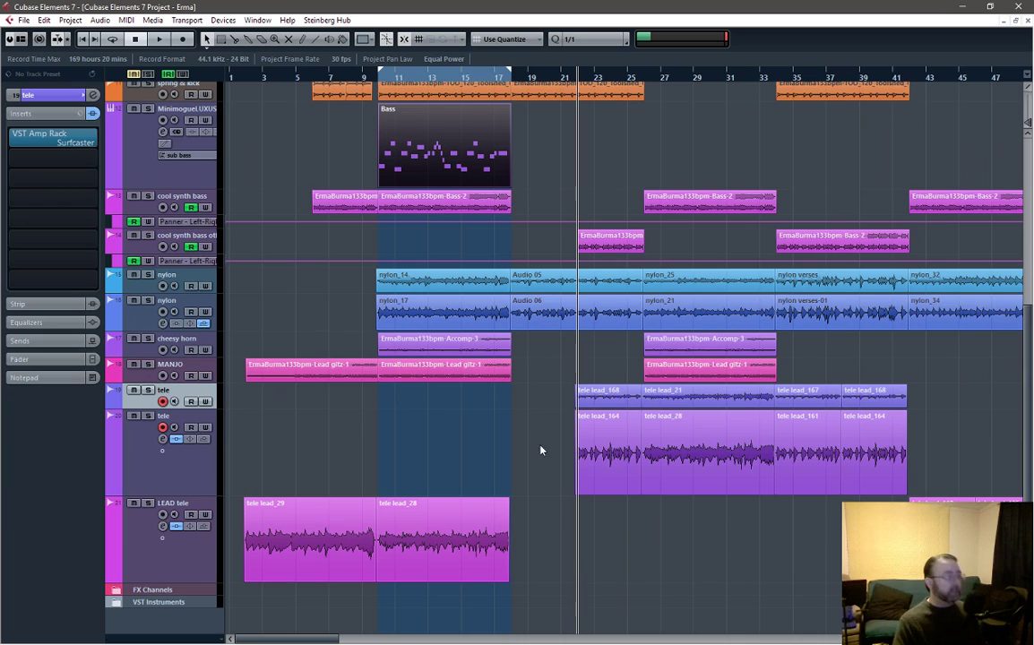
# Solo tele track 20 and open its VST Amp Rack insert with the Surfcaster preset
pyautogui.press('Down')
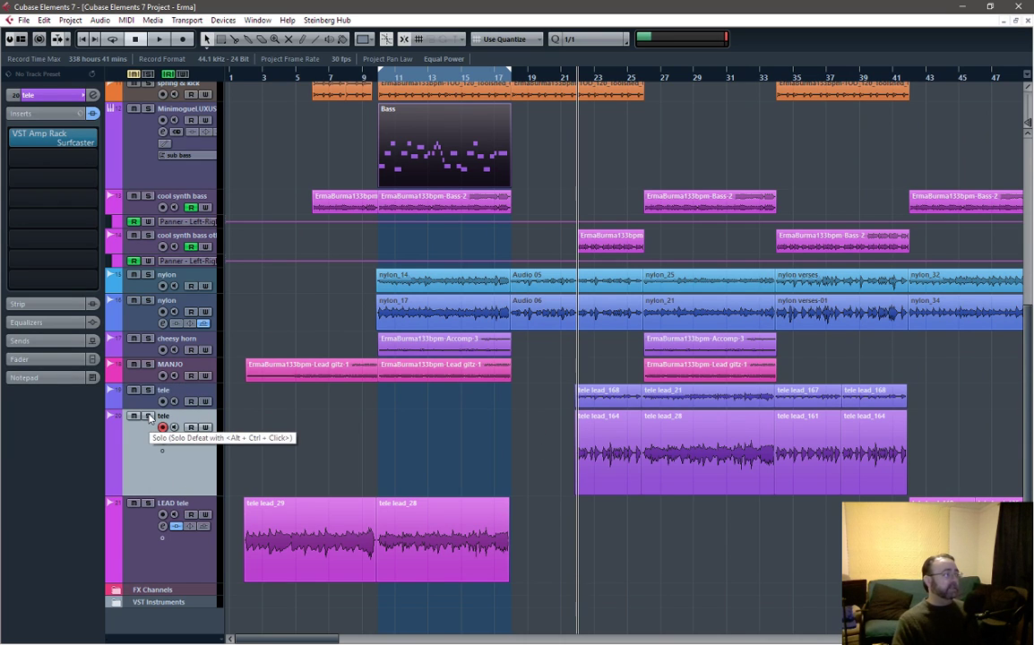
pyautogui.click(149, 418)
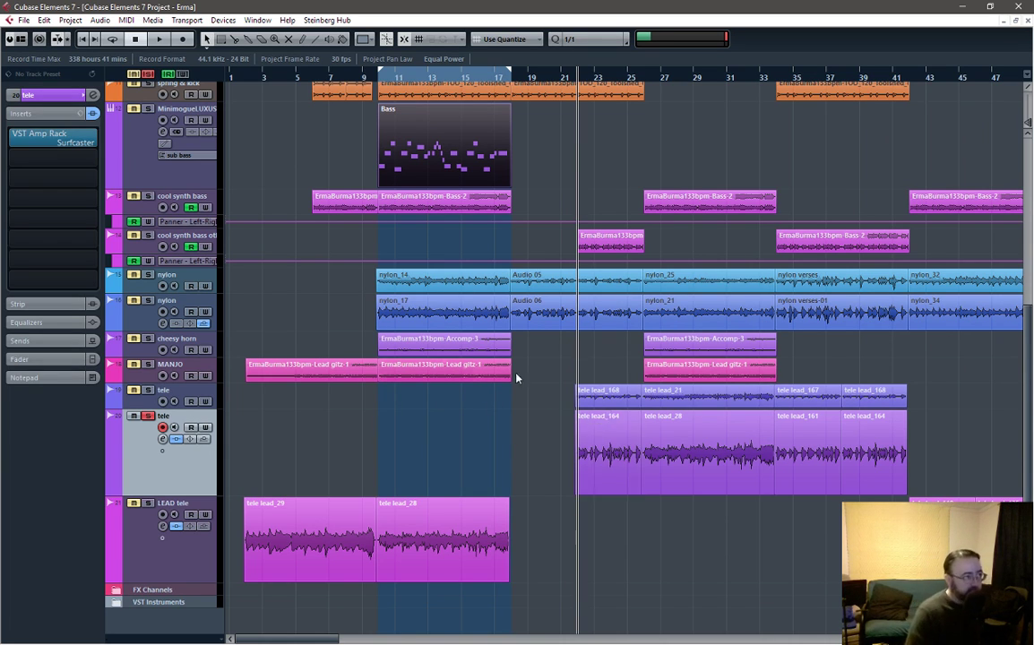
pyautogui.click(66, 135)
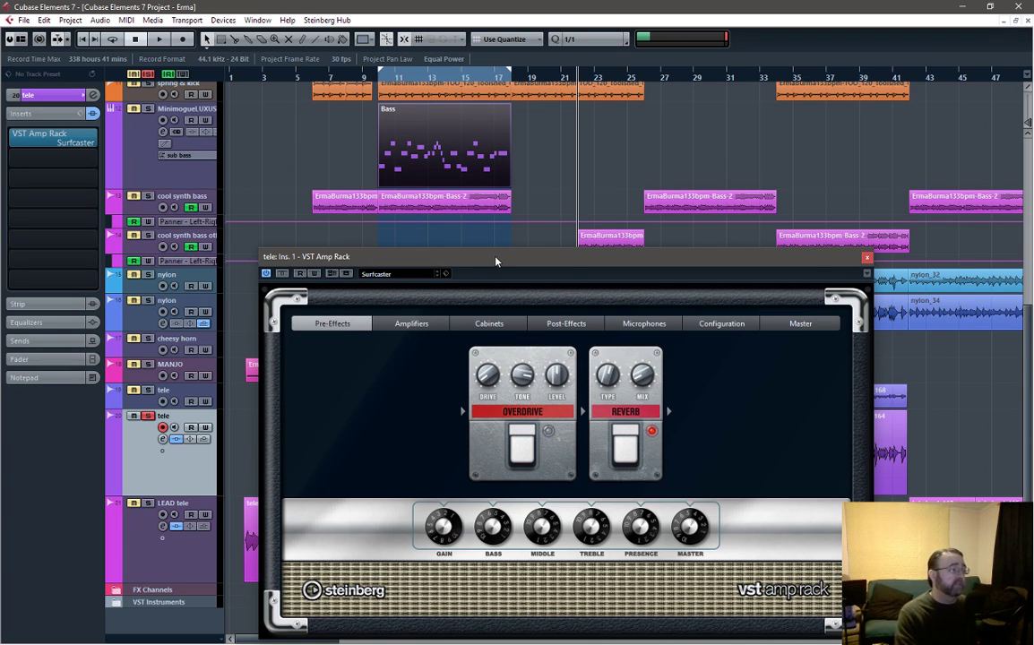
pyautogui.moveTo(496, 261); pyautogui.dragTo(450, 205)
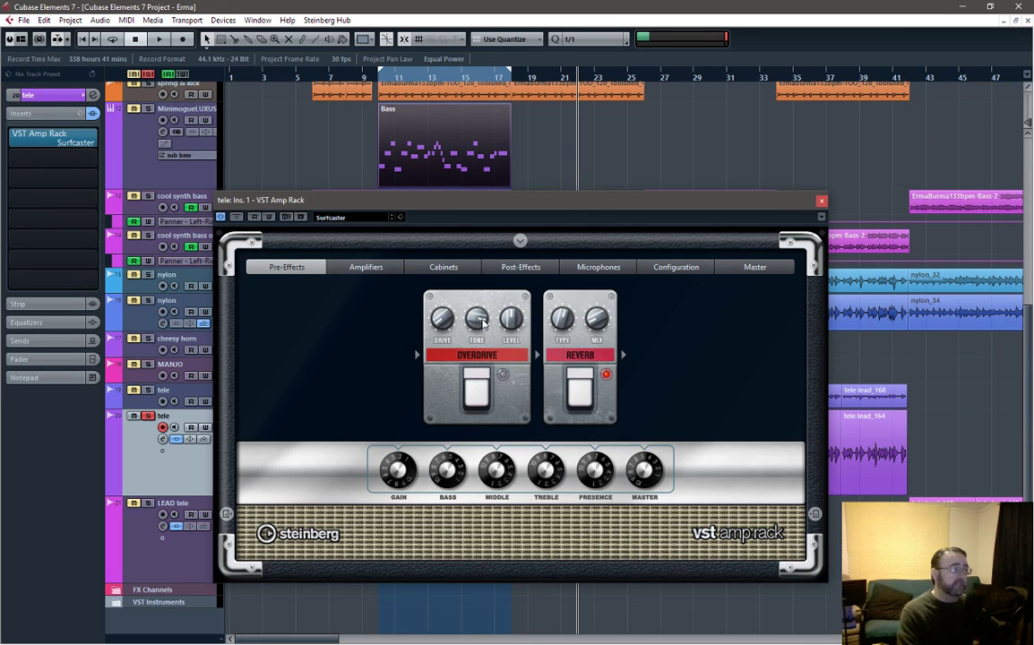
pyautogui.moveTo(613, 208); pyautogui.dragTo(674, 222)
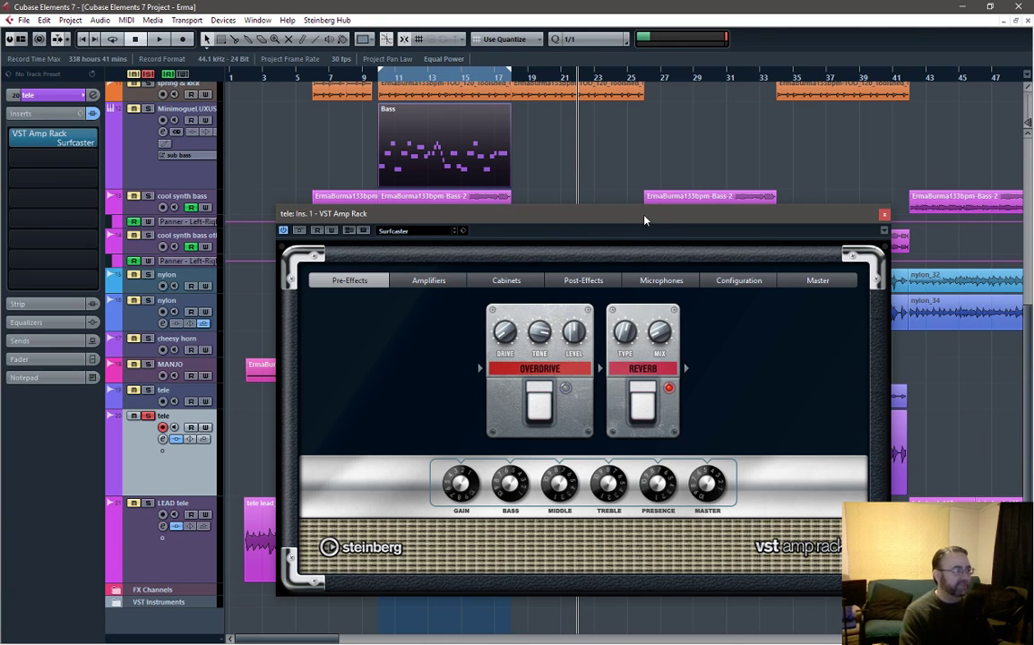
# Reposition the VST Amp Rack window, check its amplifier models and return to the pre-effects pedals
pyautogui.moveTo(643, 220); pyautogui.dragTo(612, 154)
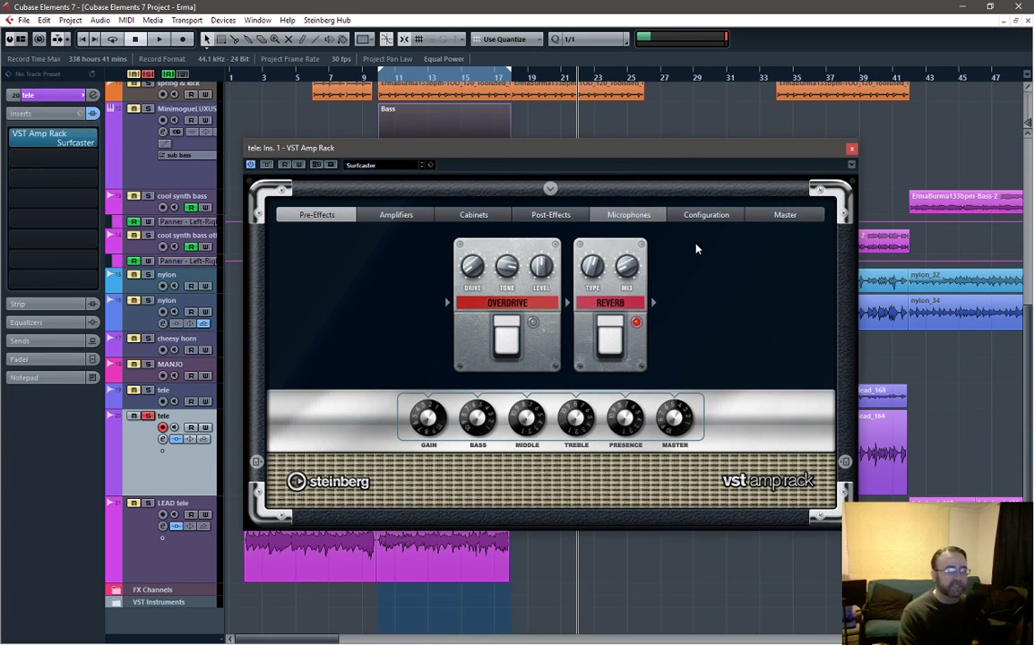
pyautogui.moveTo(637, 154); pyautogui.dragTo(689, 171)
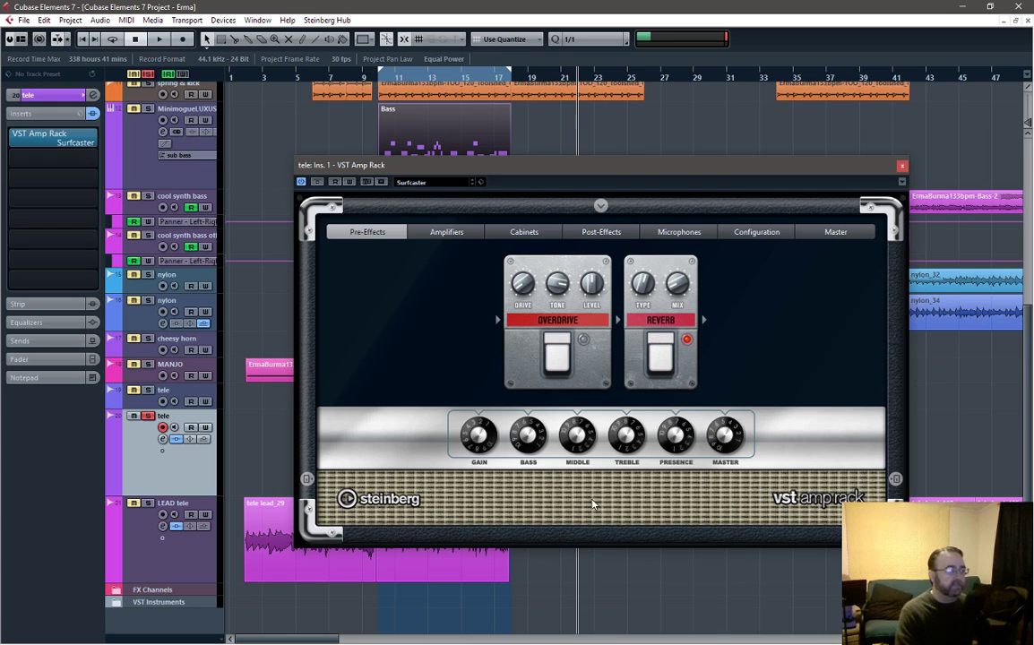
pyautogui.click(447, 231)
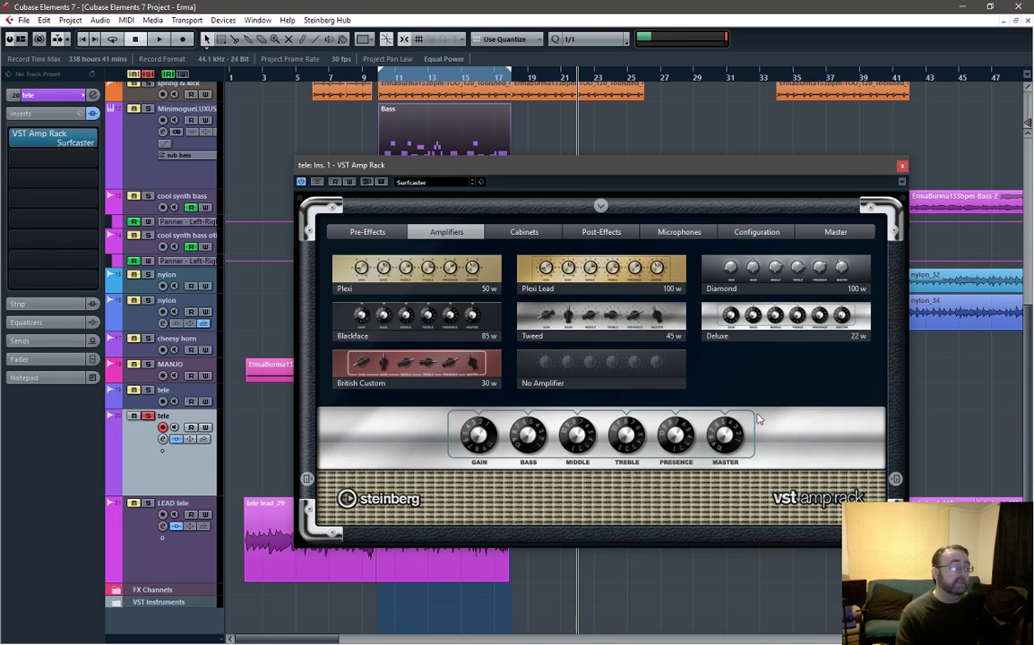
pyautogui.click(368, 232)
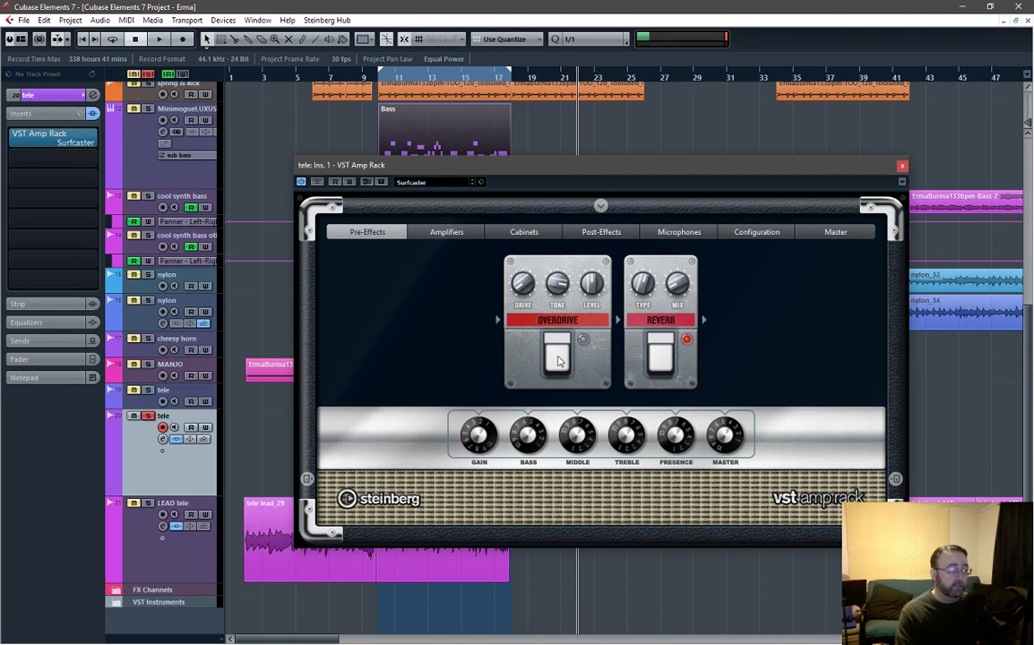
# Play the soloed tele from bar 26 and compare its tone with the Overdrive pre-effect on and off
pyautogui.press('space')
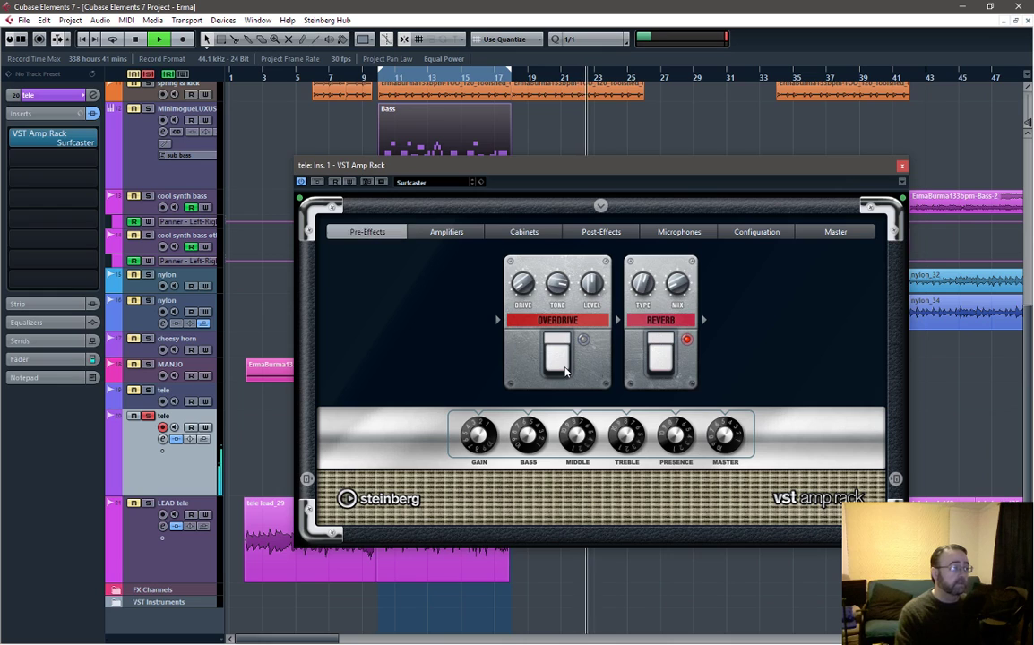
pyautogui.click(566, 372)
pyautogui.click(565, 372)
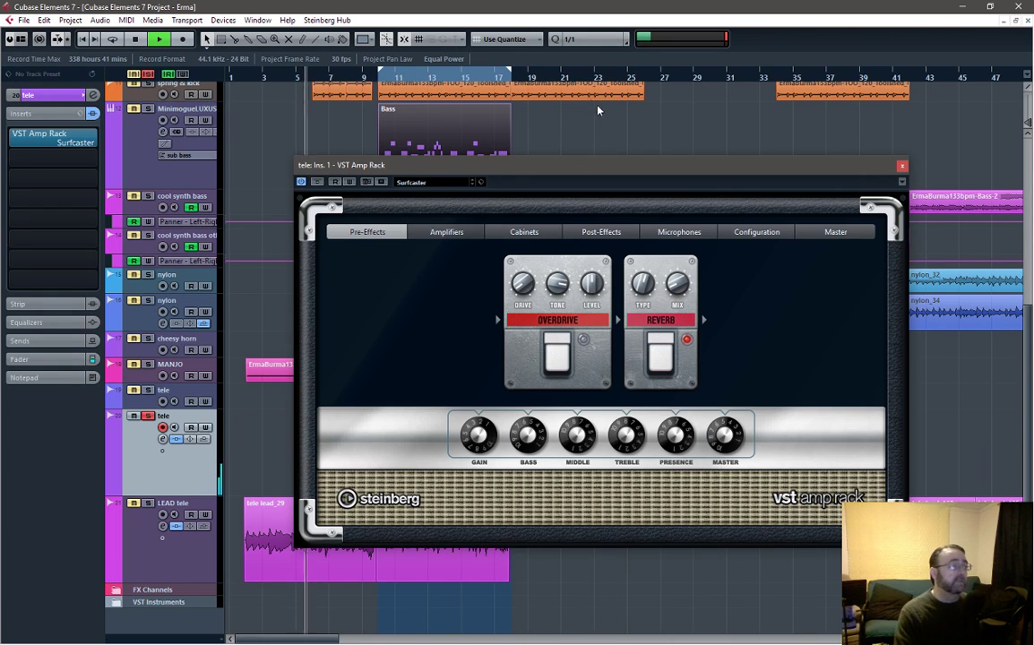
pyautogui.click(380, 75)
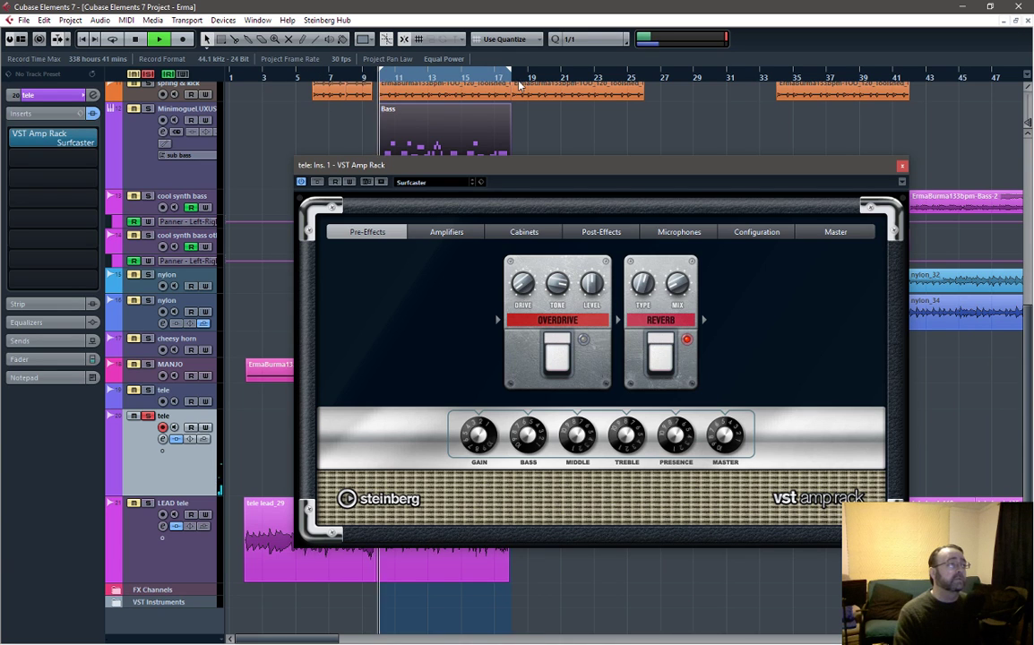
pyautogui.click(513, 77)
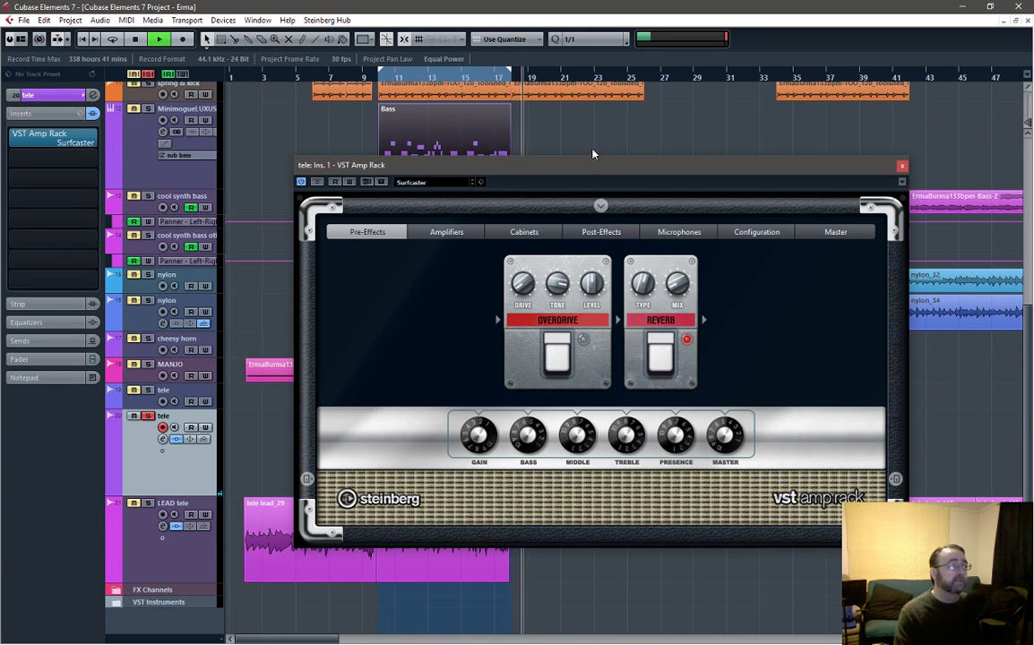
pyautogui.moveTo(597, 182); pyautogui.dragTo(619, 149)
pyautogui.click(643, 77)
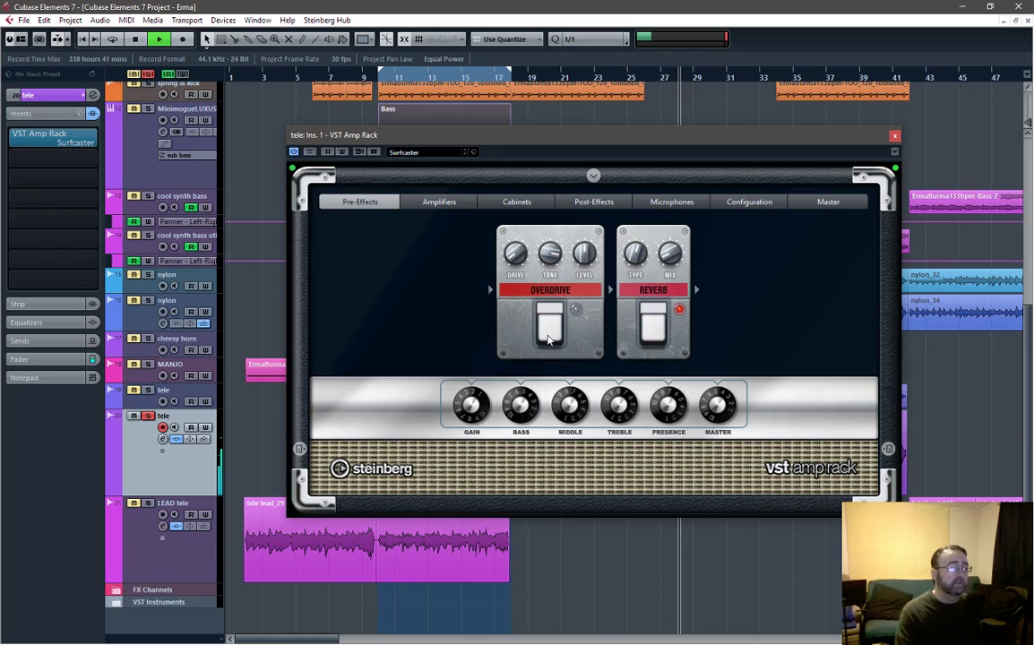
pyautogui.click(550, 331)
pyautogui.click(549, 332)
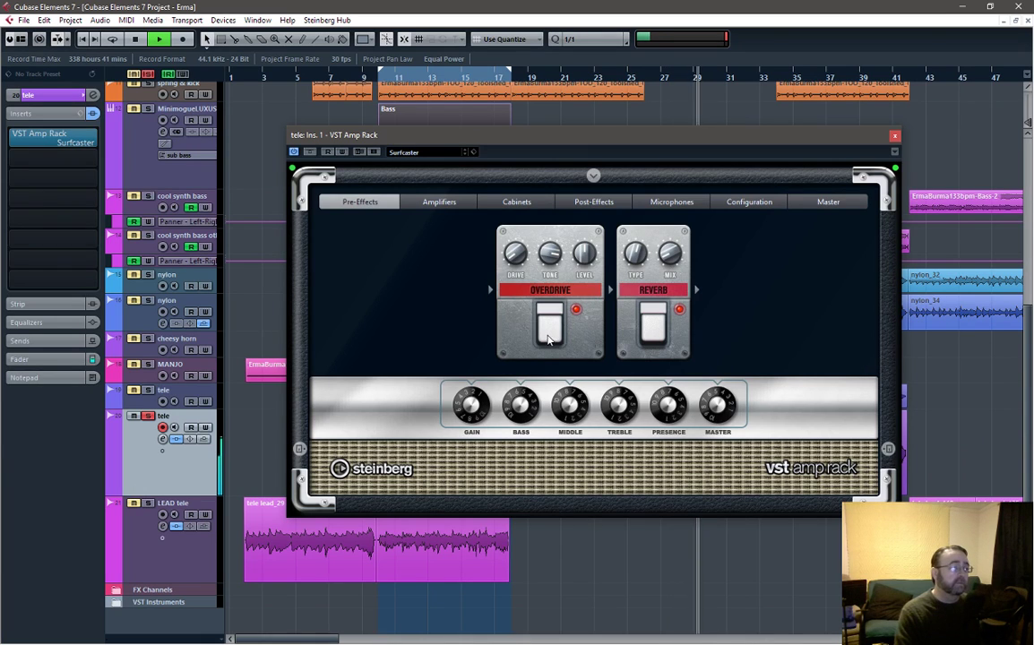
pyautogui.press('space')
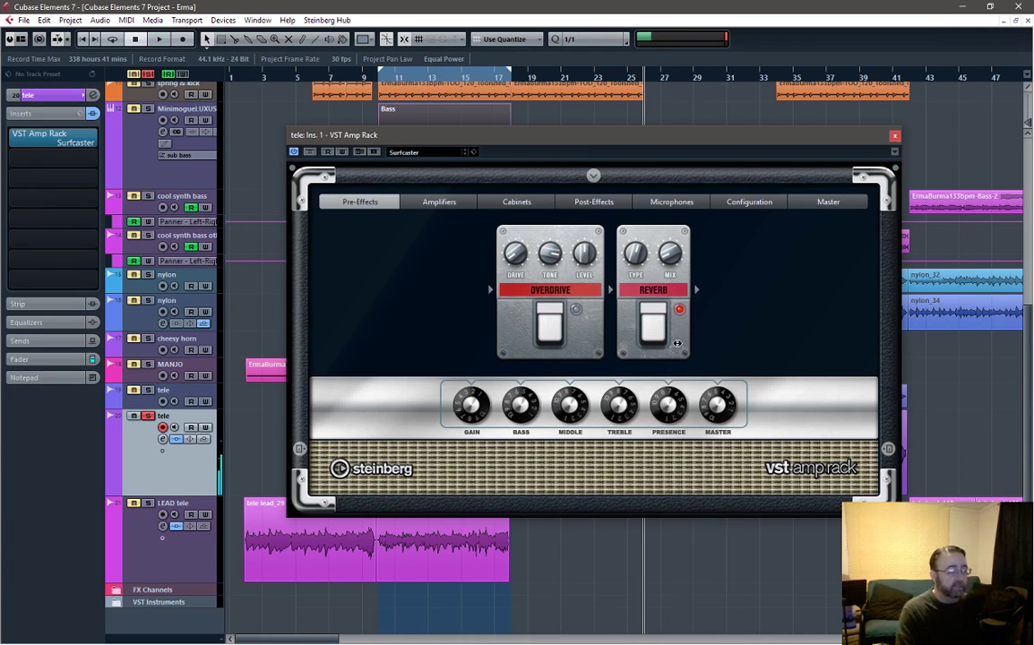
# Examine the Amp Rack's amplifier and cabinet choices and the amp's tone knob settings
pyautogui.click(436, 203)
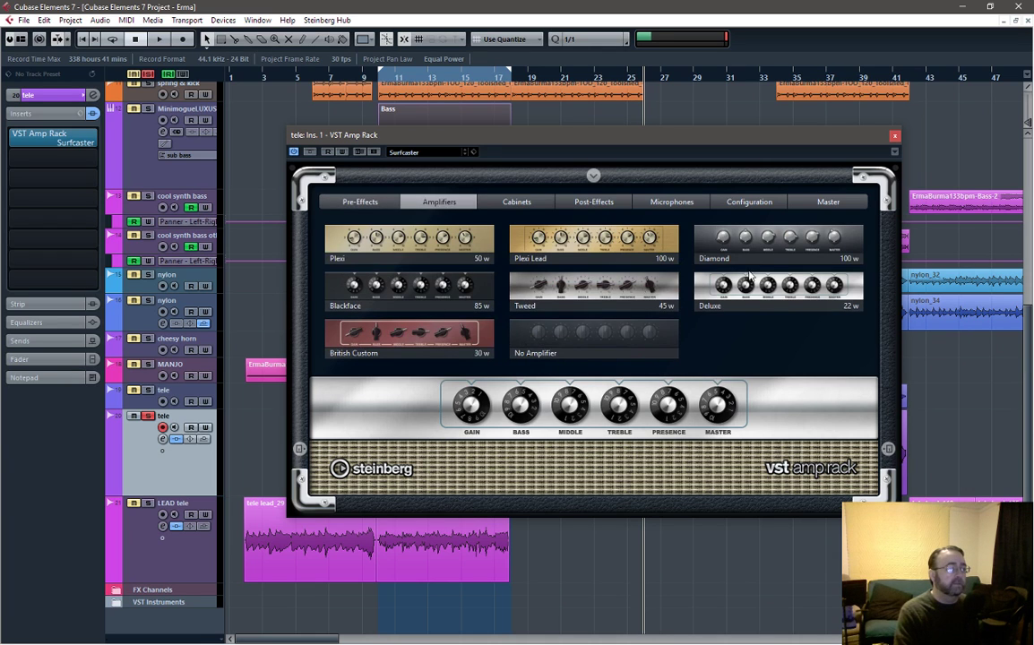
pyautogui.click(506, 203)
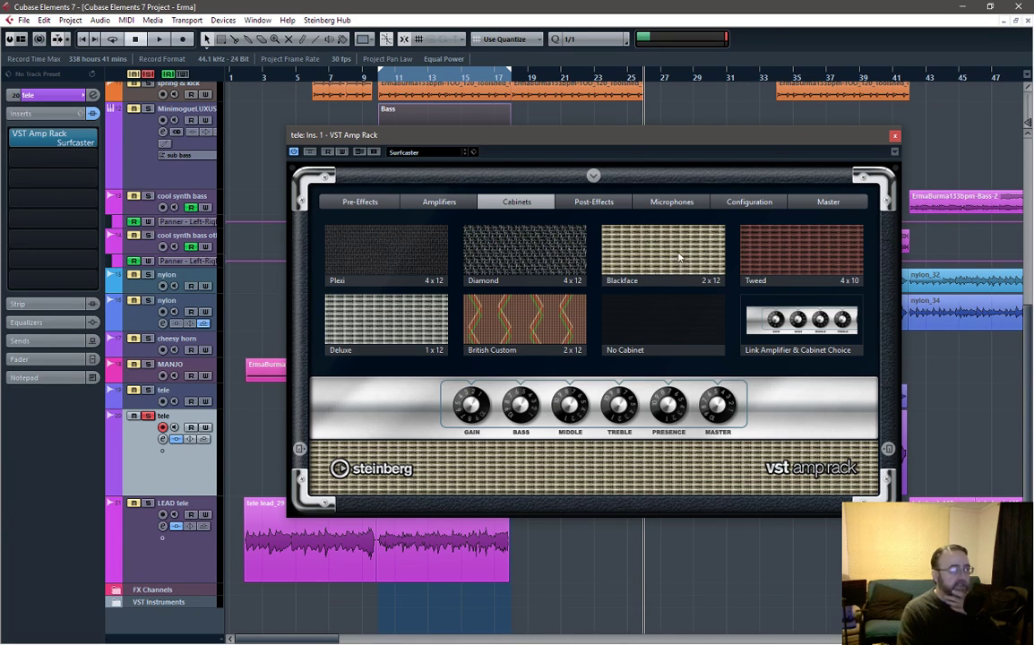
pyautogui.click(421, 203)
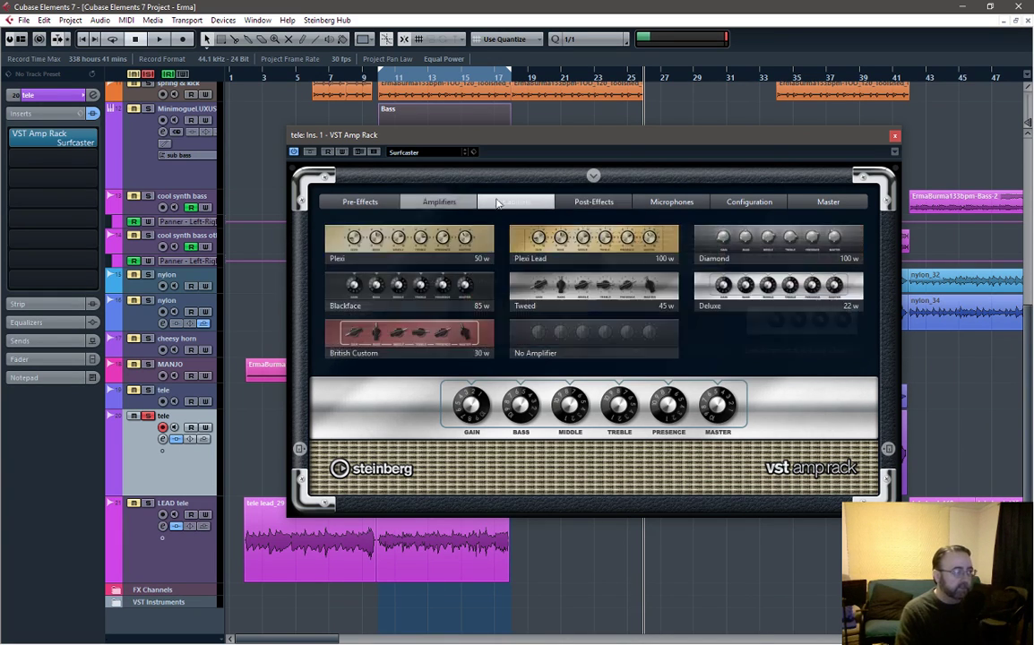
pyautogui.click(524, 203)
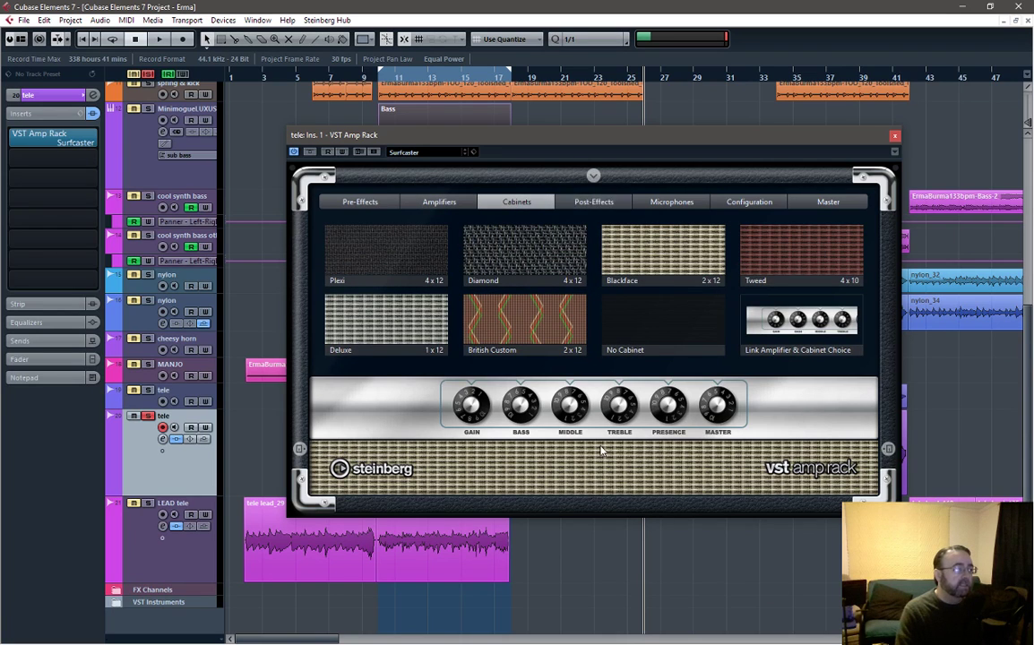
pyautogui.moveTo(591, 405)
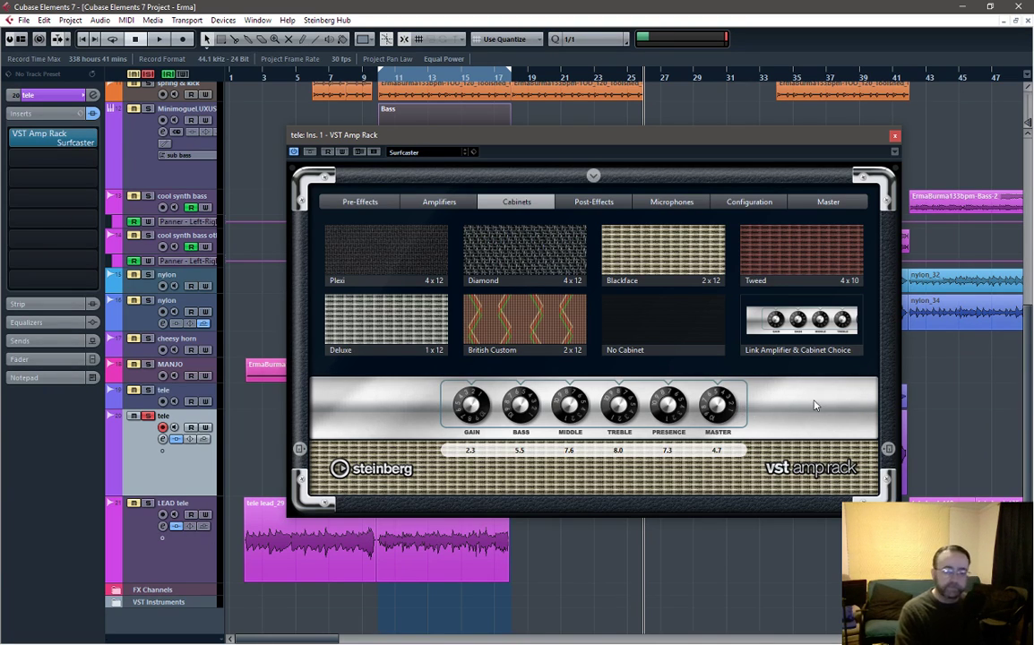
# Compare the post-effect pedals with the pre-effect pedals, checking the pre-effect Reverb's type and mix and the amp knob settings
pyautogui.click(586, 202)
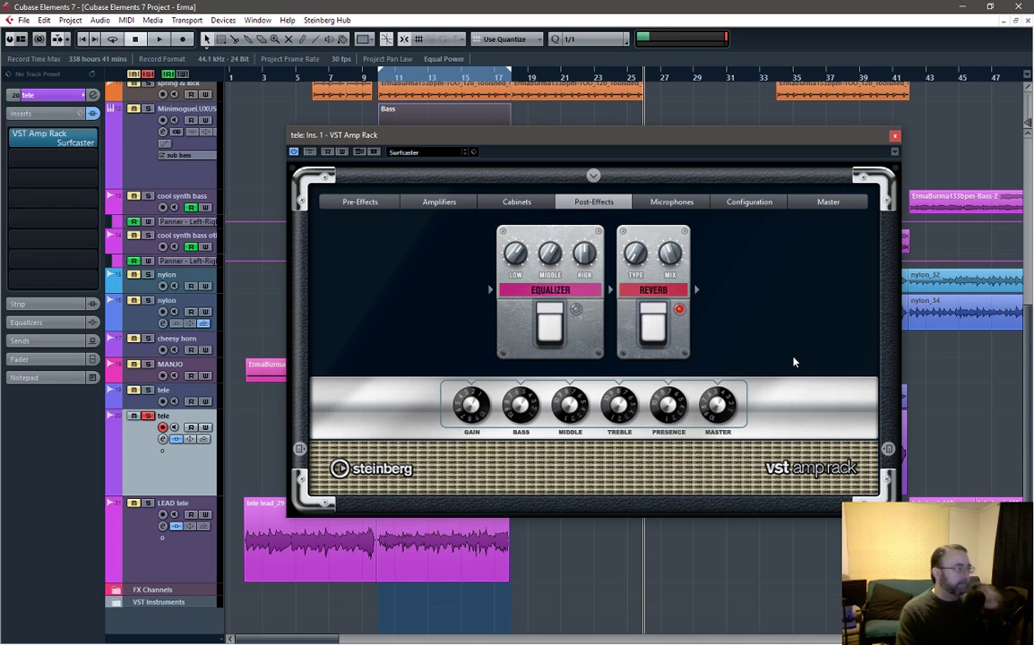
pyautogui.moveTo(787, 392)
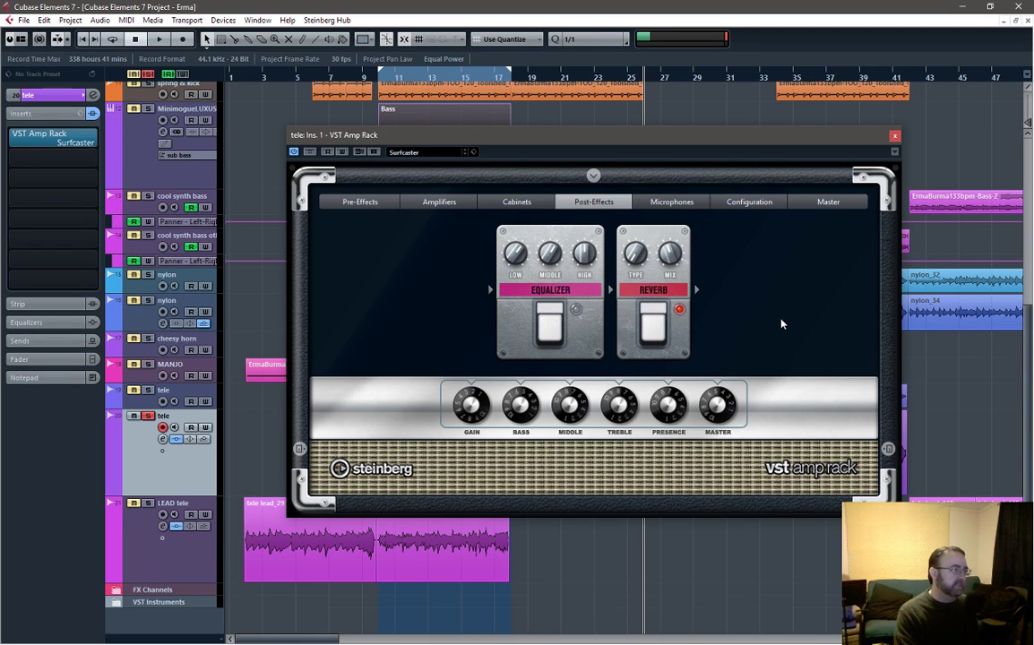
pyautogui.moveTo(692, 288)
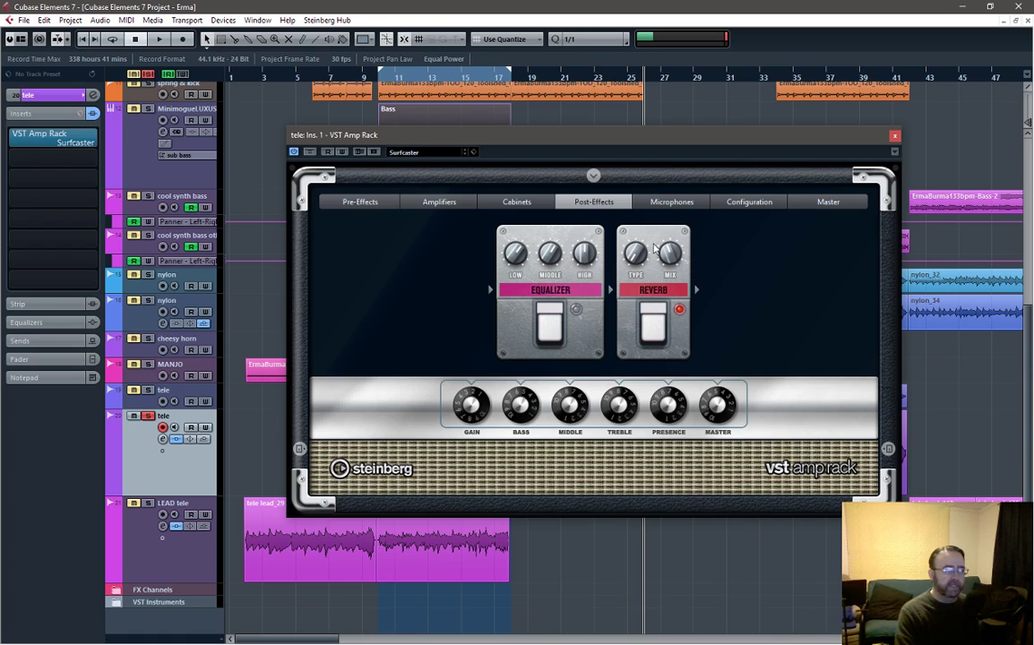
pyautogui.click(359, 202)
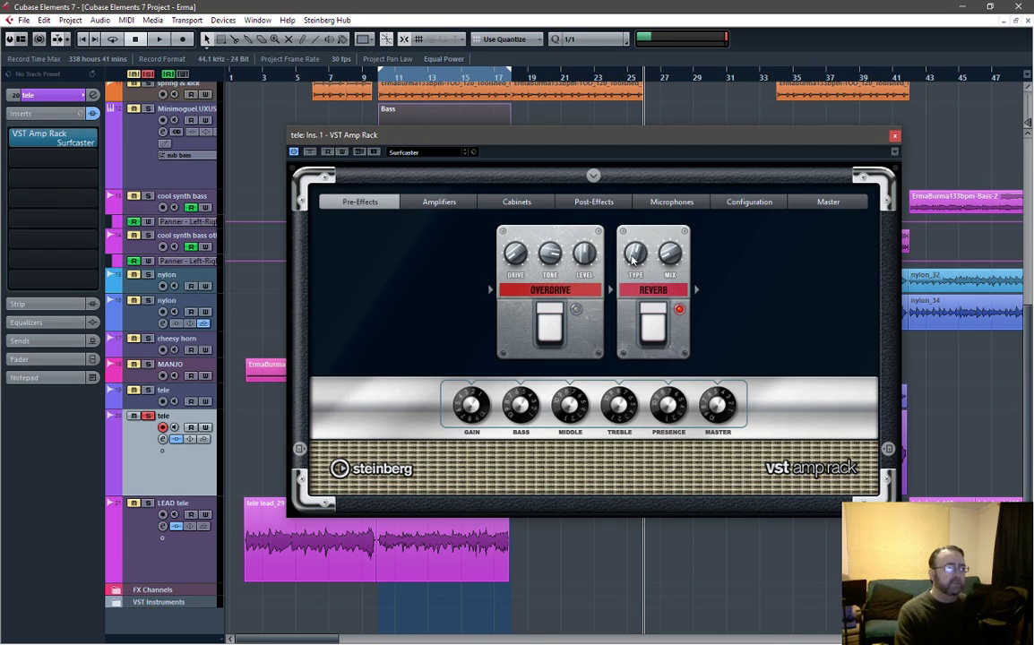
pyautogui.moveTo(635, 259)
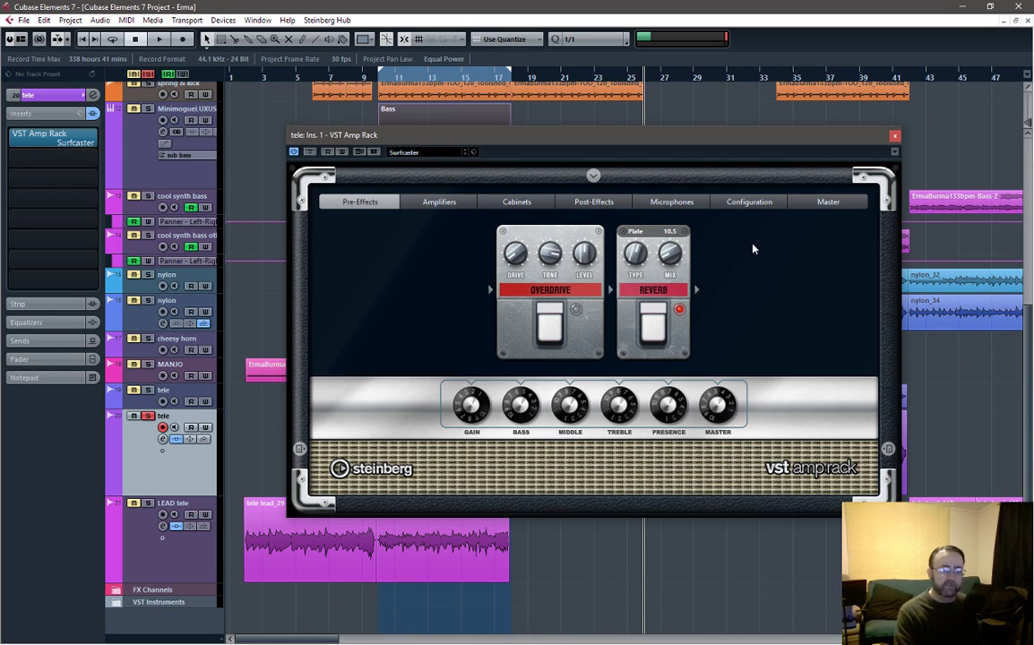
pyautogui.moveTo(491, 386)
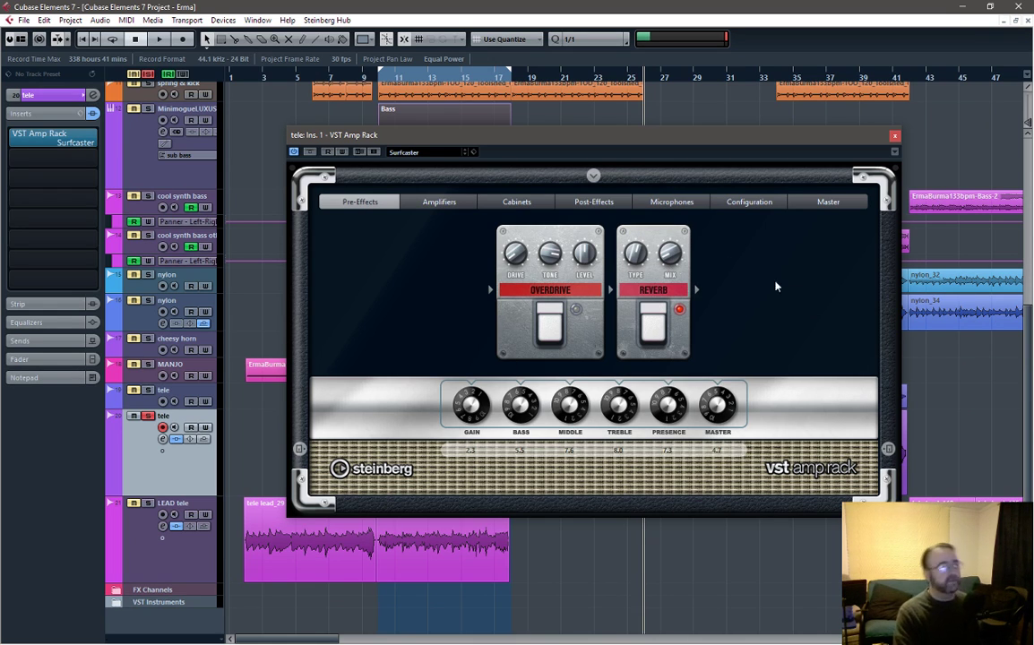
# Examine the Amp Rack's microphone placement, configuration and master sections, including the optimal input level range
pyautogui.click(740, 203)
pyautogui.click(672, 202)
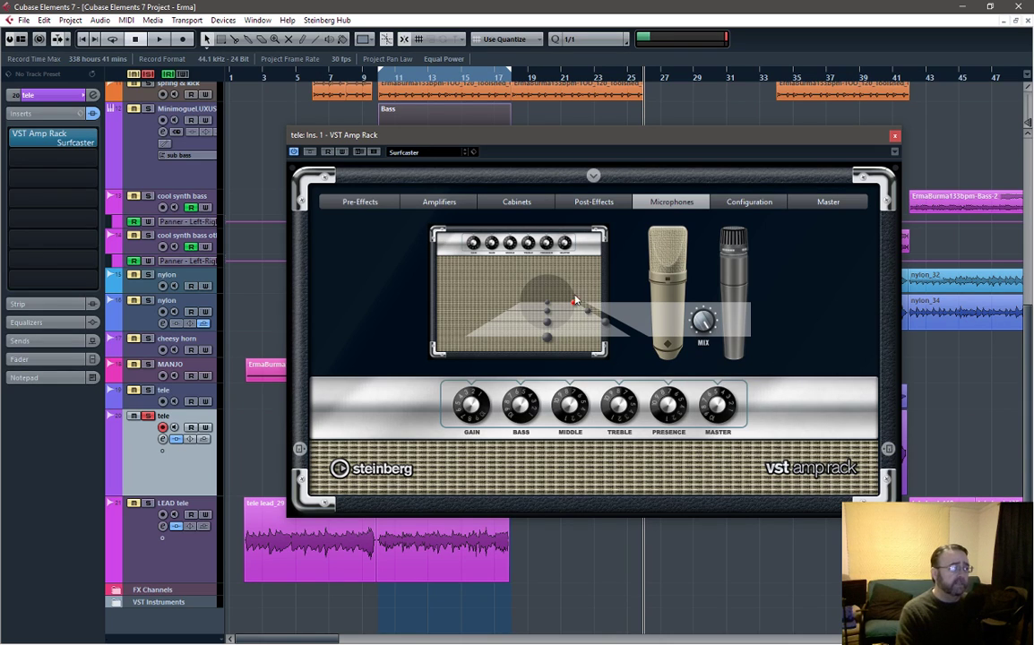
pyautogui.click(757, 204)
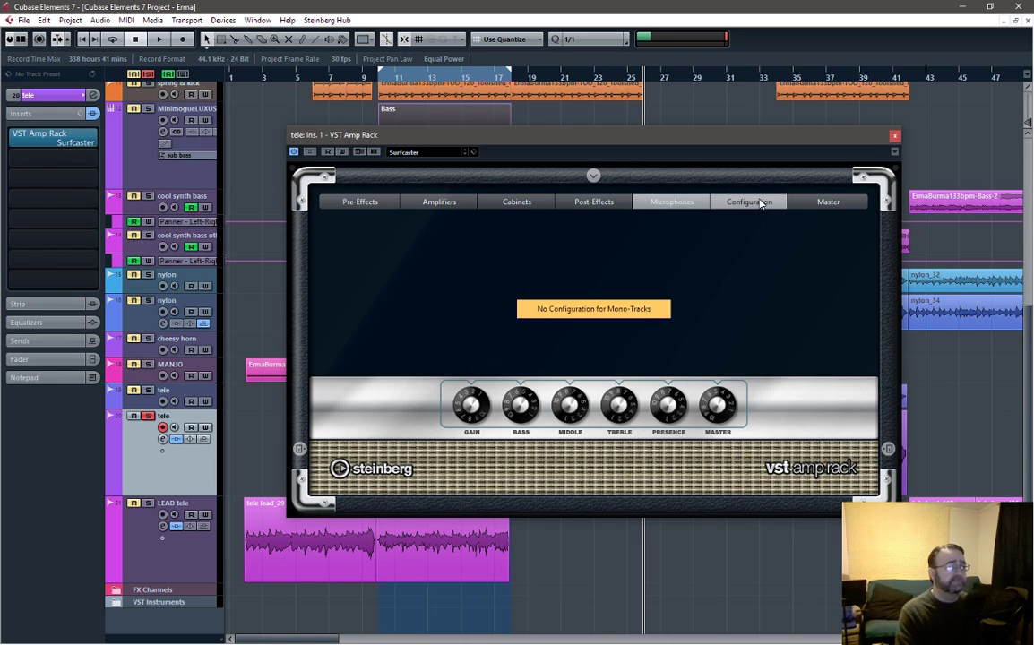
pyautogui.click(820, 205)
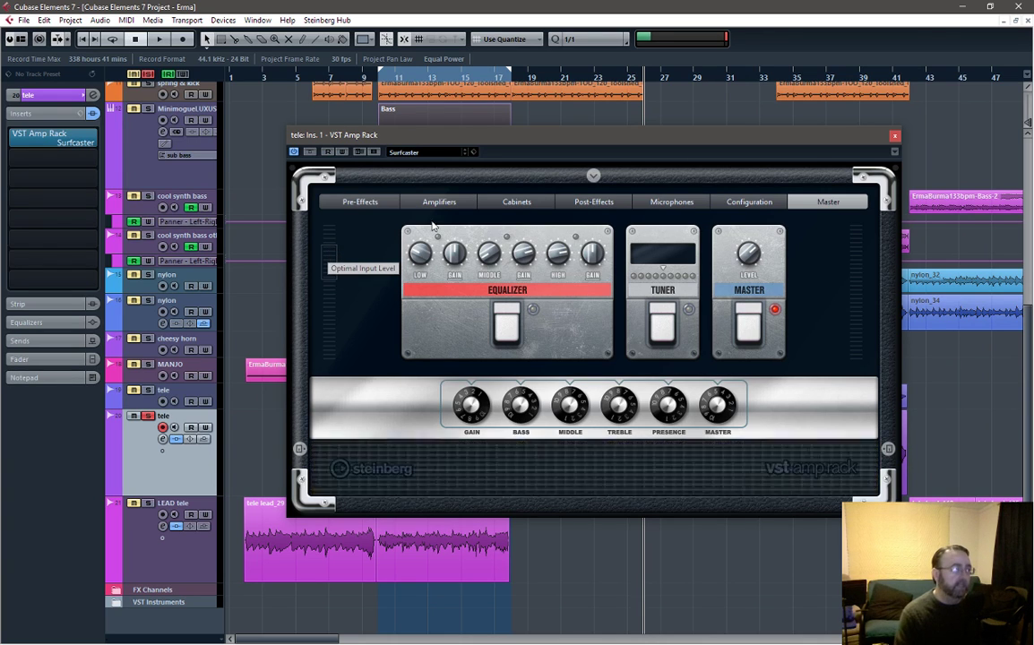
# Play the soloed tele while checking the Amp Rack's input and output levels, amplifiers, cabinets and pre-effects
pyautogui.press('space')
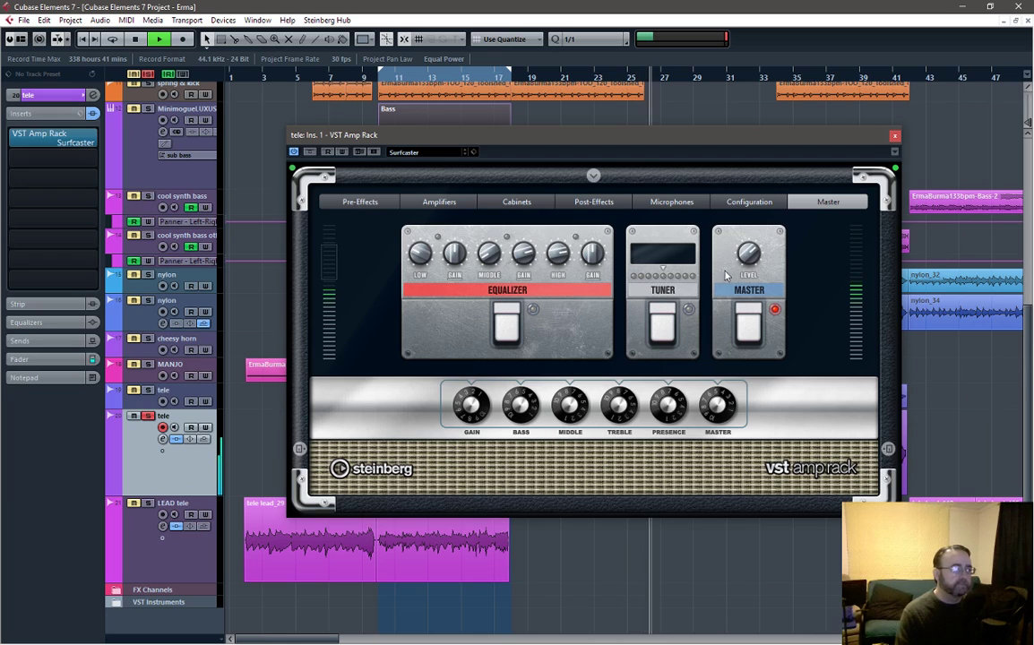
pyautogui.click(448, 204)
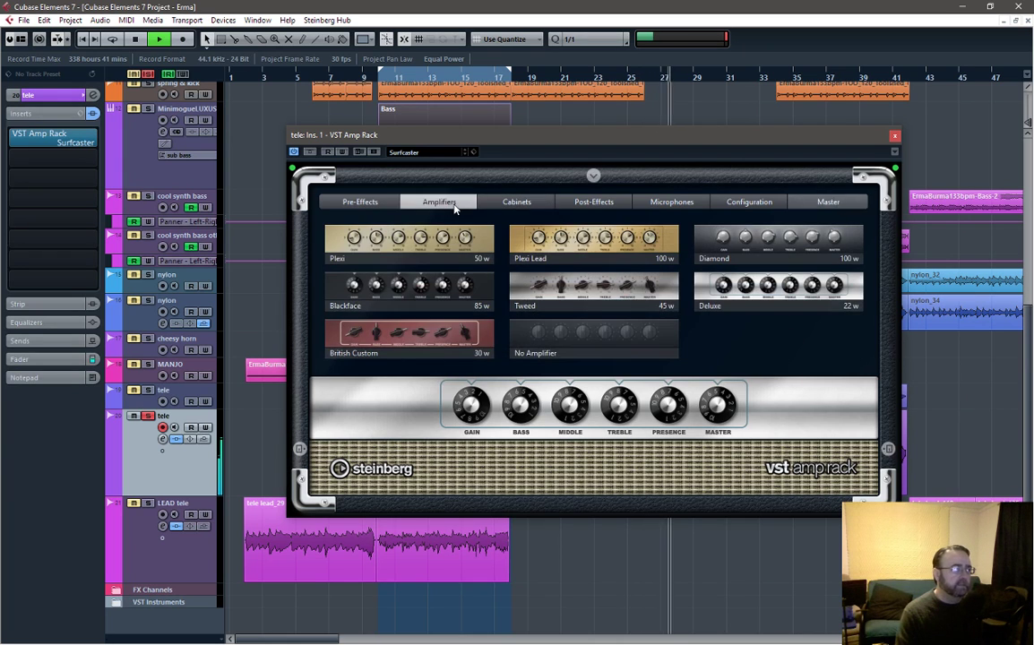
pyautogui.click(513, 204)
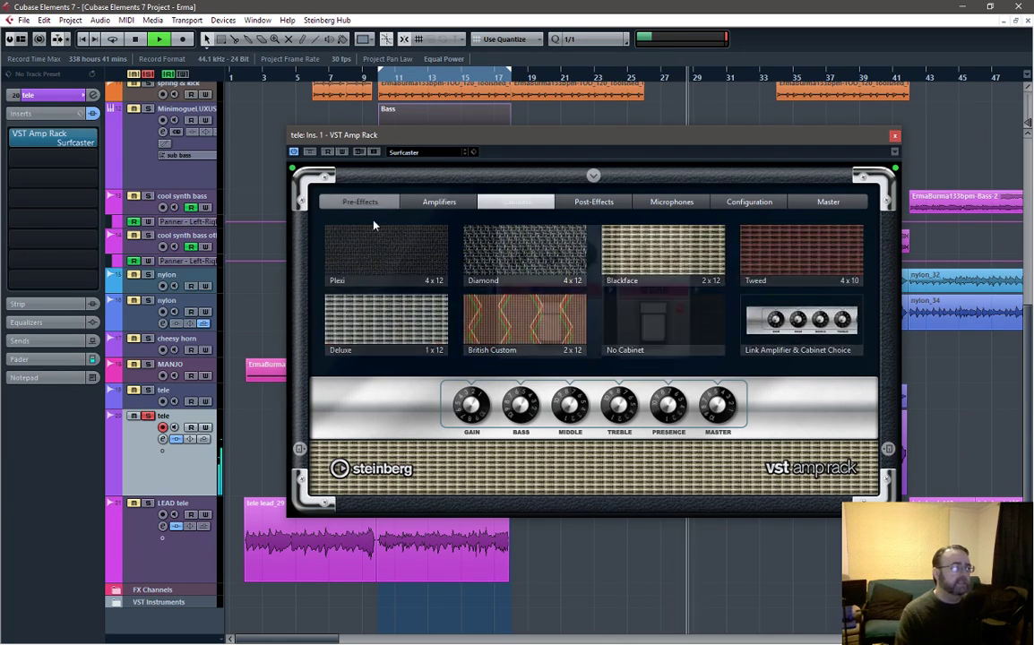
pyautogui.click(351, 202)
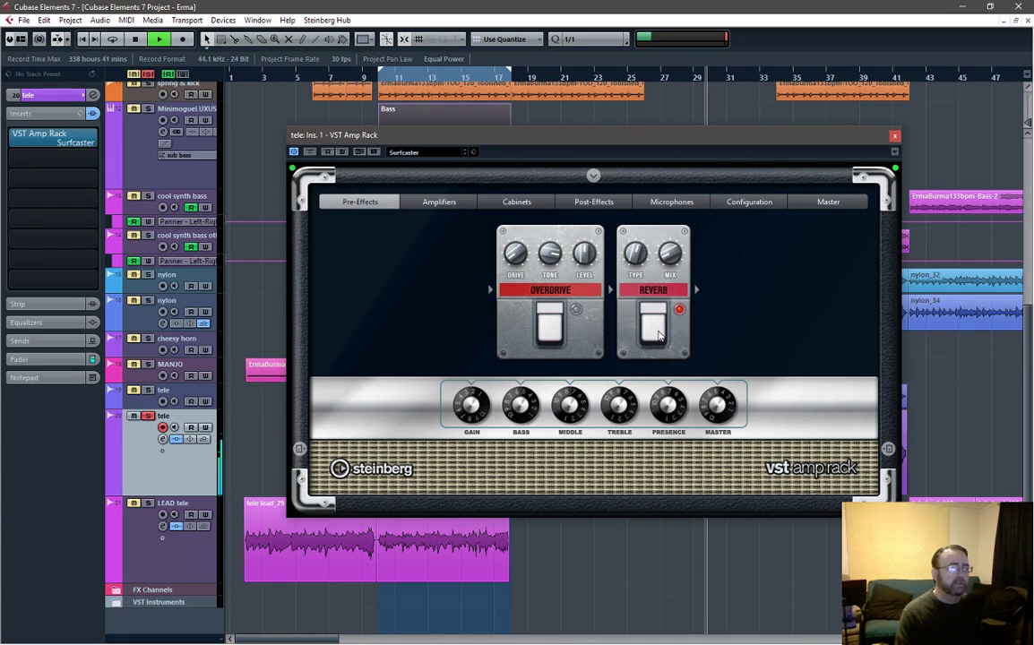
# Replay the tele from bar 26 and compare its sound with the Reverb pre-effect off and on
pyautogui.press('space')
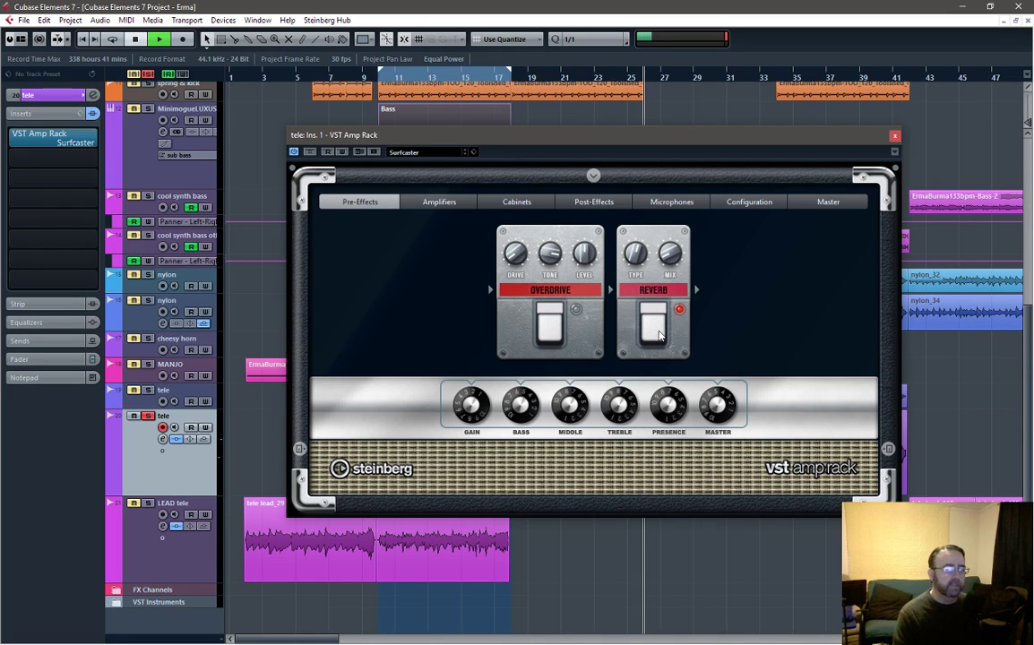
pyautogui.press('space')
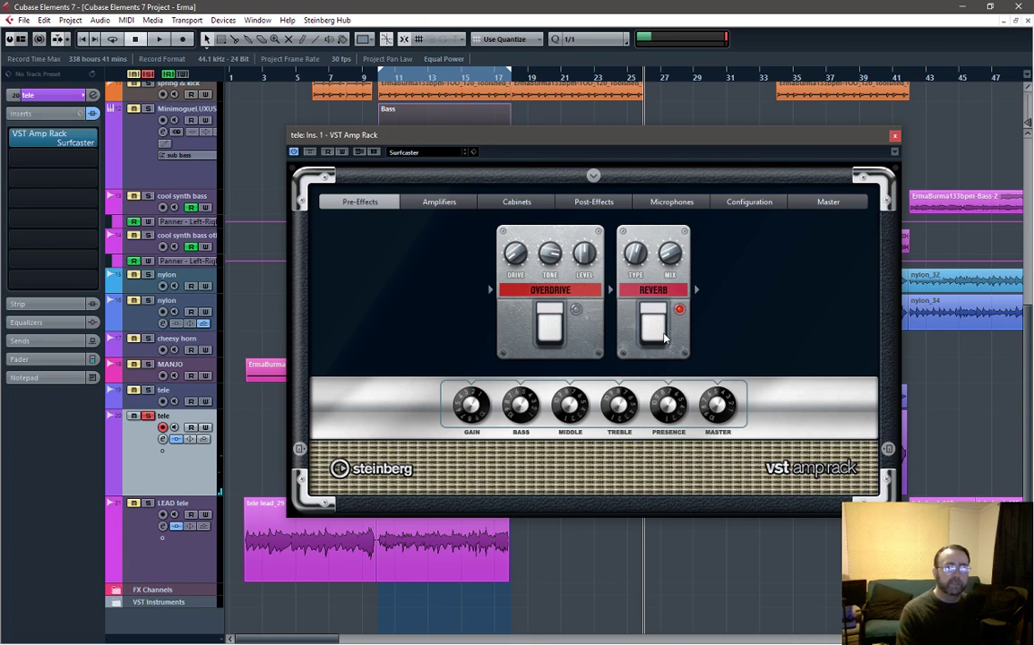
pyautogui.click(659, 331)
pyautogui.press('space')
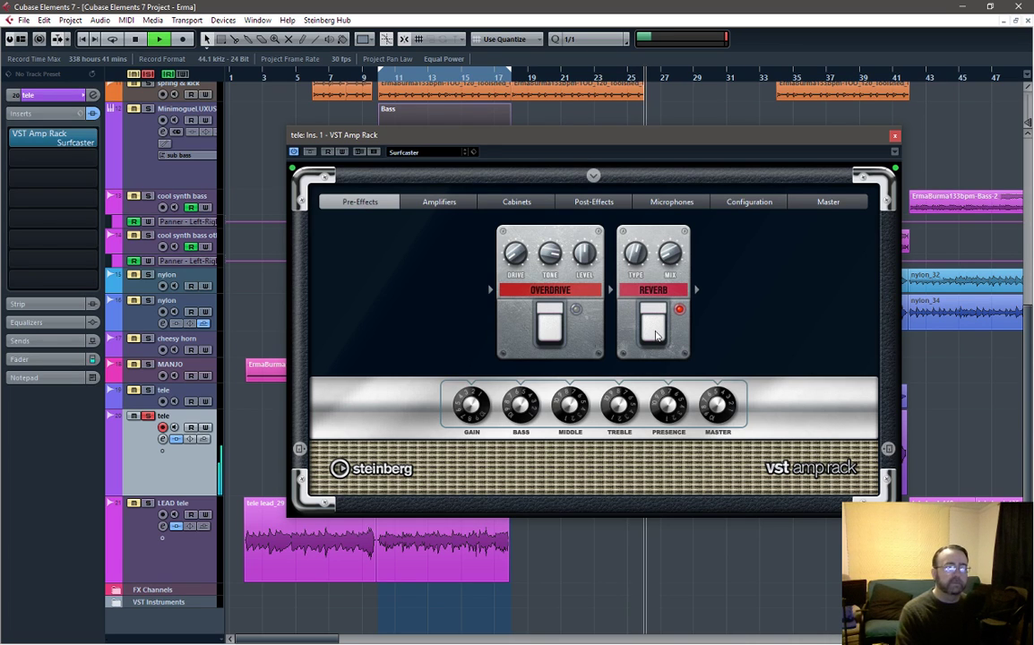
pyautogui.click(655, 331)
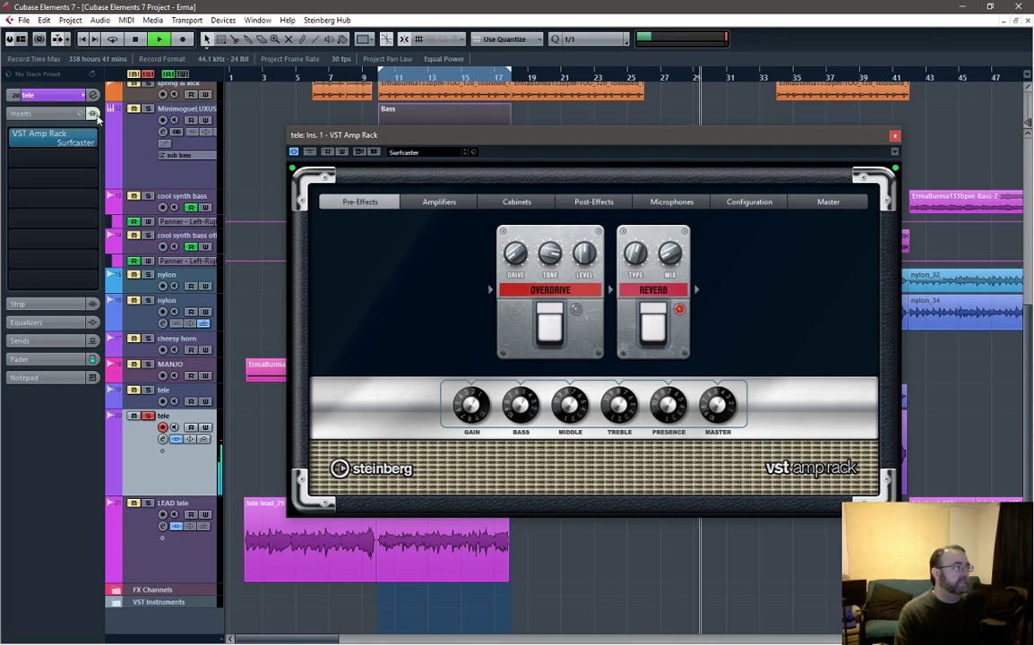
# Bypass the tele track's inserts and replay the part from bar 26 to hear it without the Amp Rack
pyautogui.click(93, 113)
pyautogui.press('space')
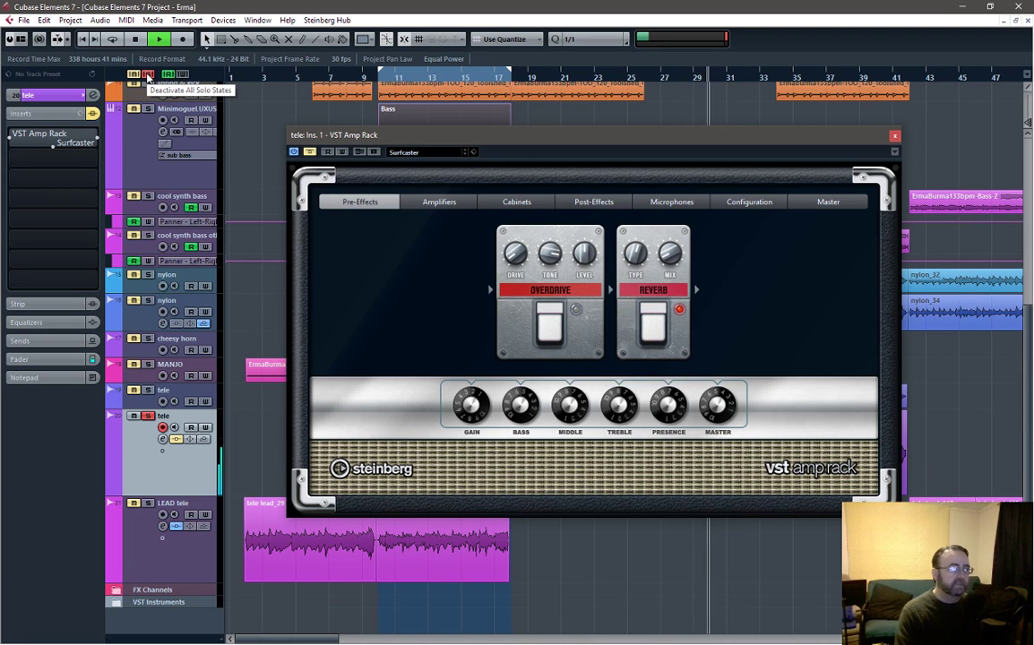
pyautogui.press('space')
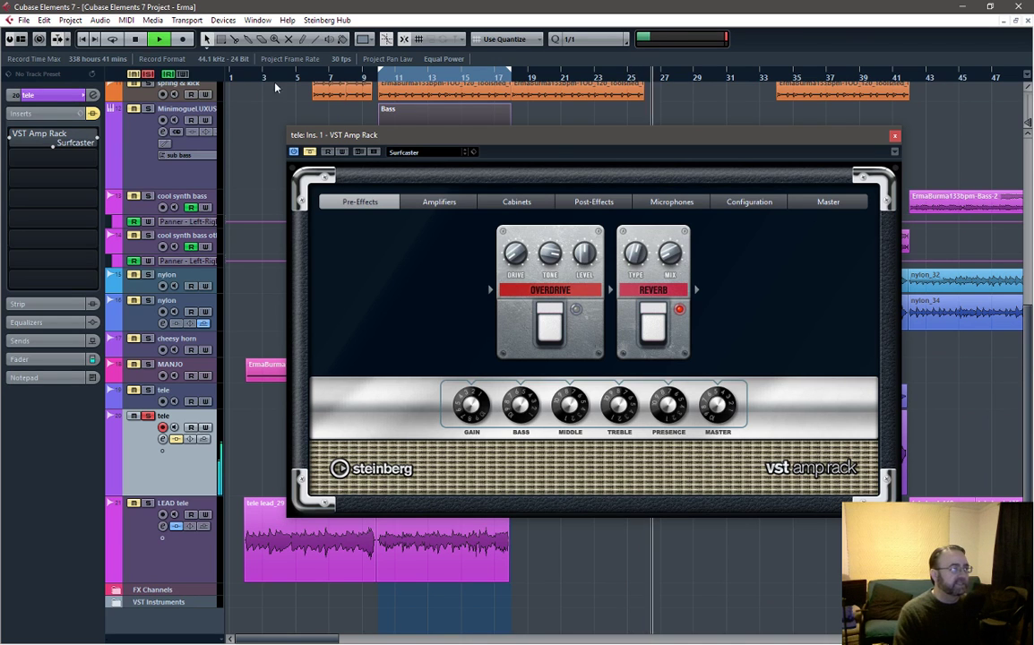
# Close the VST Amp Rack editor and play the soloed tele from bar 74 without its inserts
pyautogui.moveTo(604, 139); pyautogui.dragTo(489, 143)
pyautogui.click(734, 138)
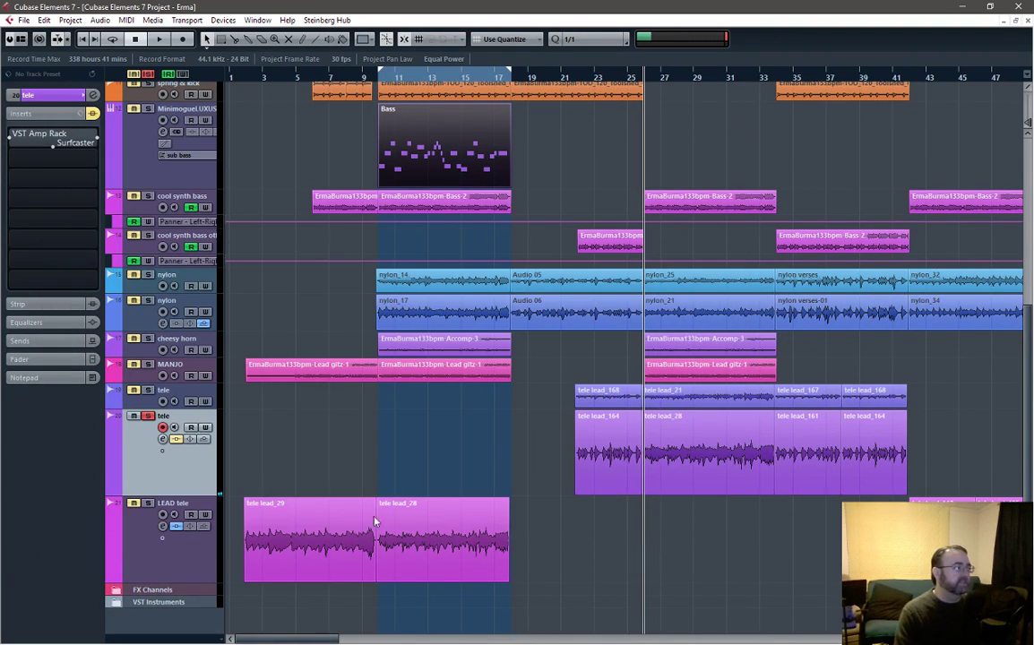
pyautogui.moveTo(287, 642); pyautogui.dragTo(388, 641)
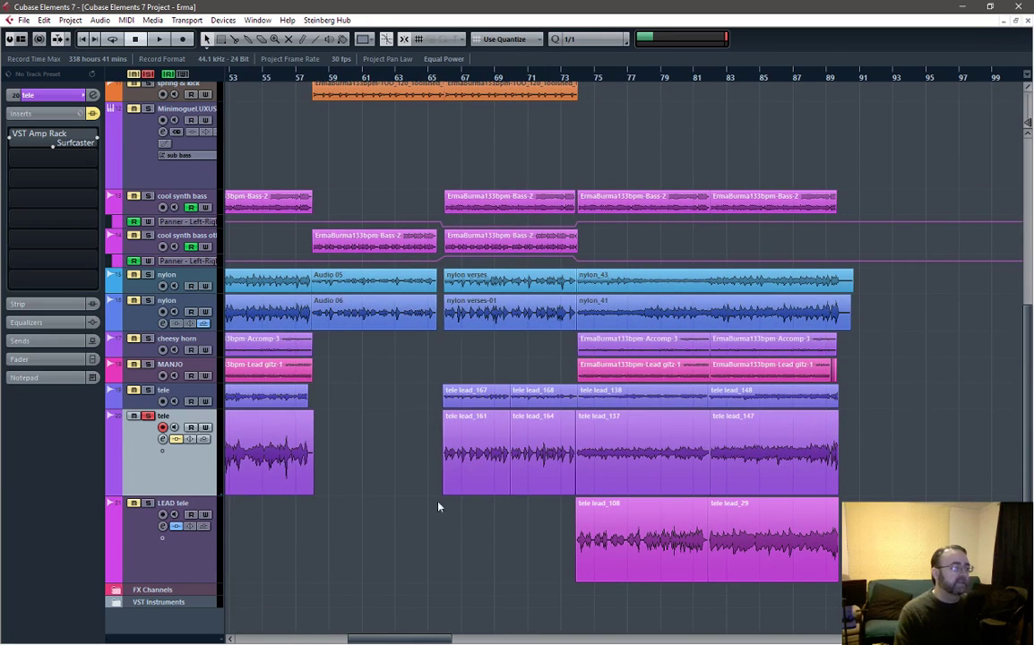
pyautogui.click(582, 77)
pyautogui.press('space')
pyautogui.click(246, 453)
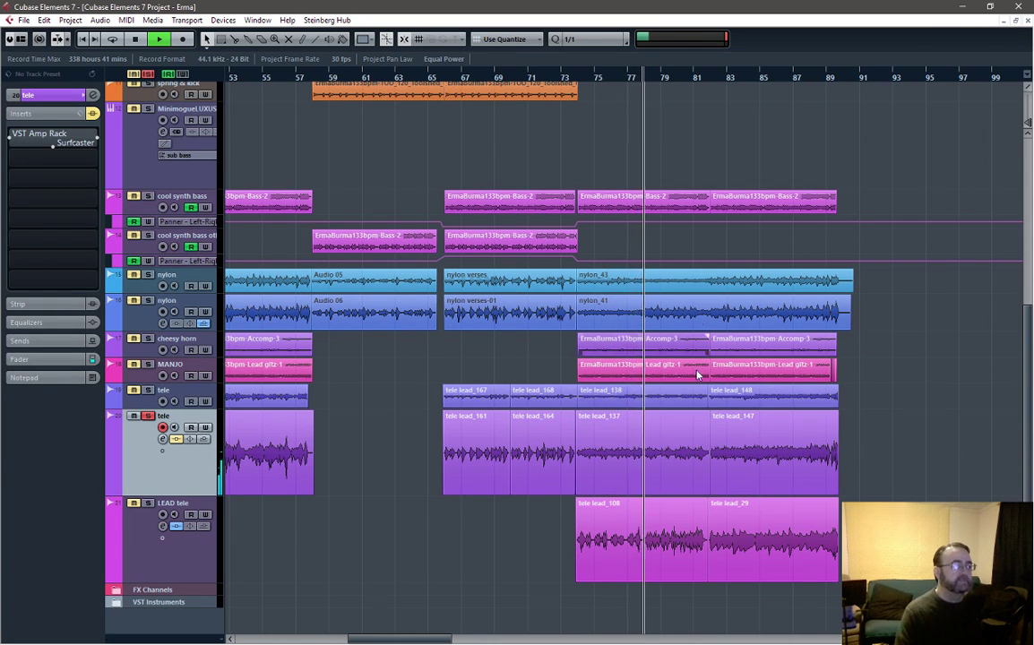
pyautogui.scroll(8, 706, 463)
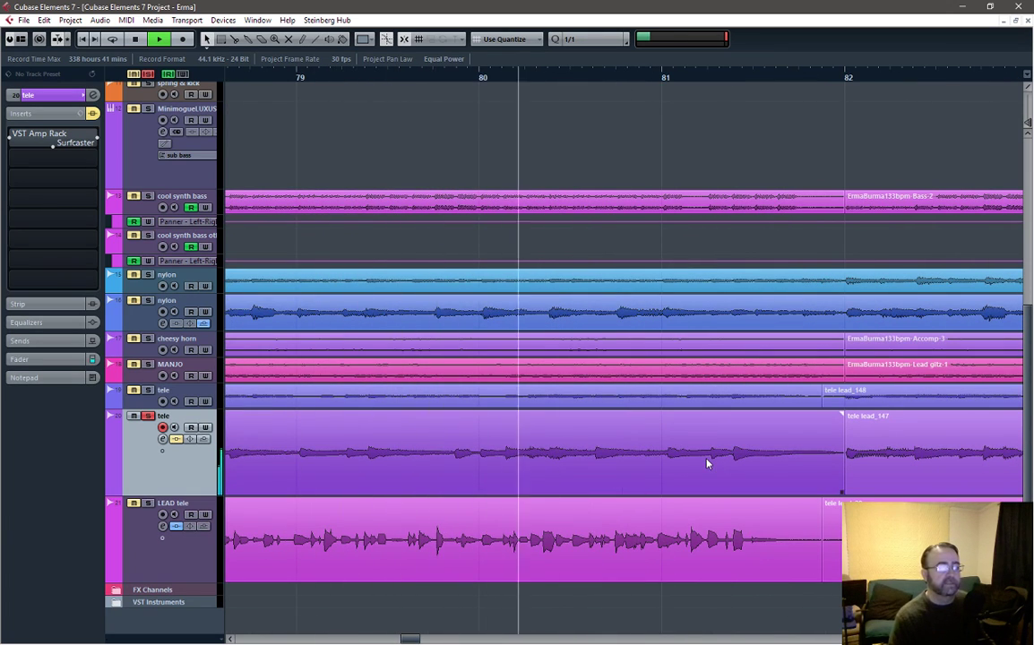
pyautogui.scroll(-6, 706, 464)
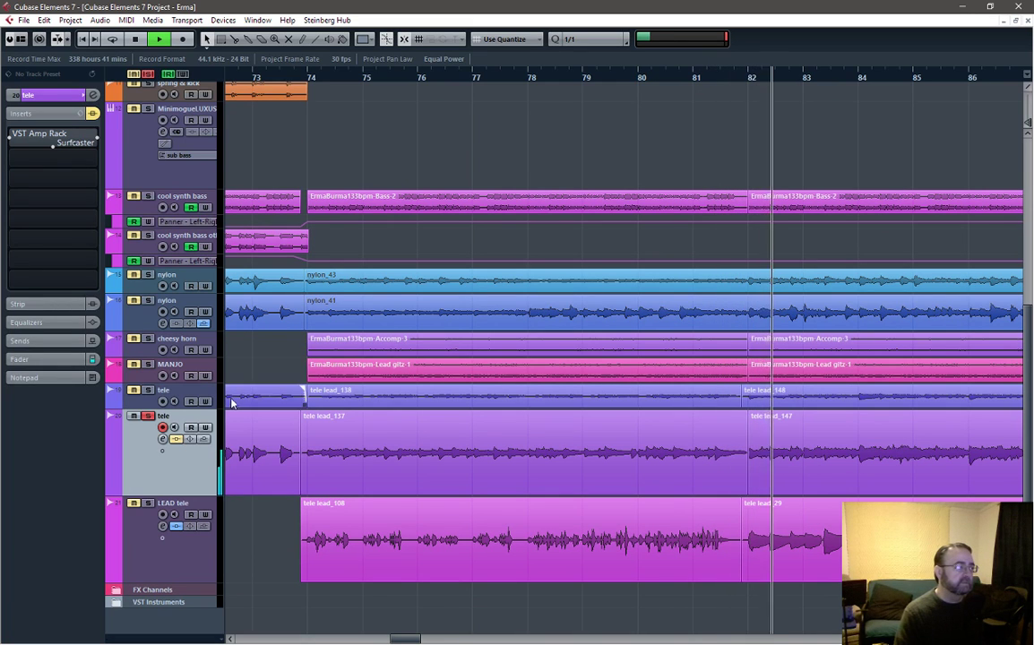
pyautogui.press('space')
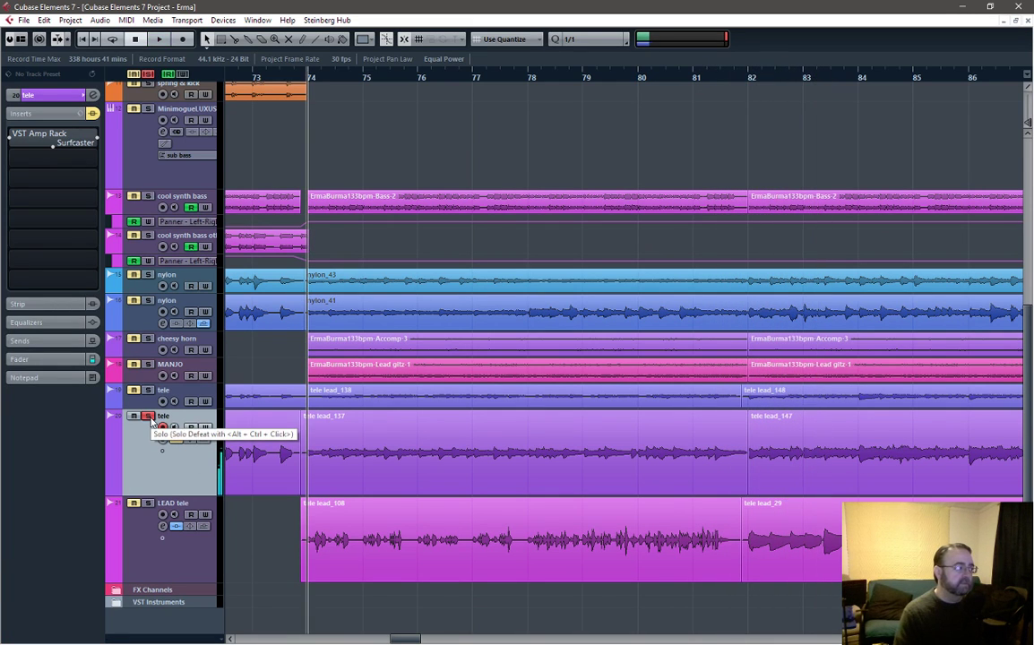
# Replay from bar 74 with the tele unsoloed, solo it again, and reactivate its inserts for comparison
pyautogui.press('space')
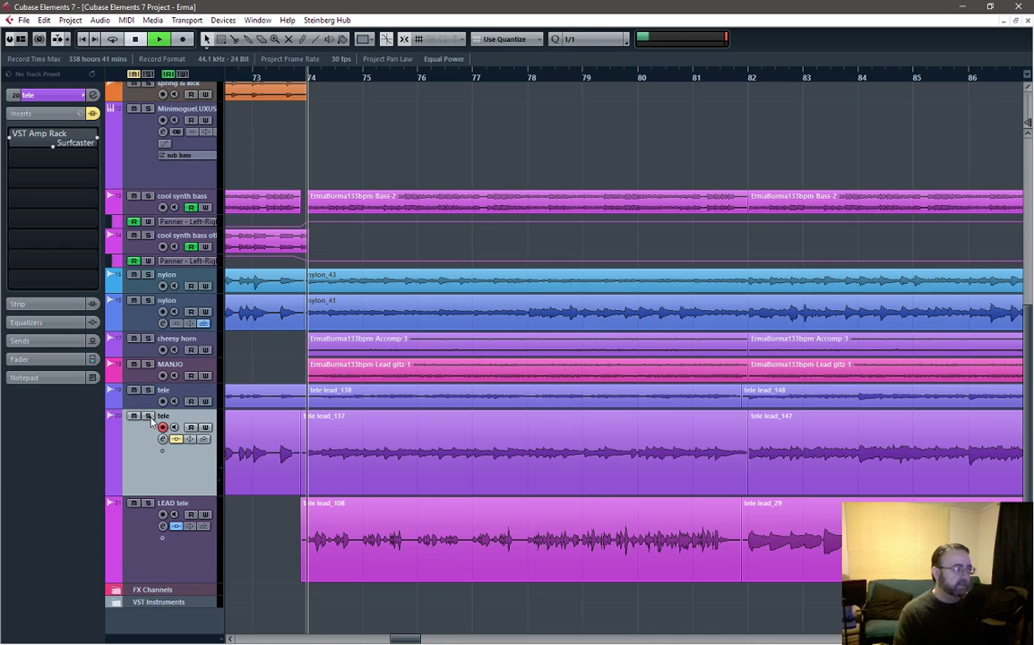
pyautogui.press('space')
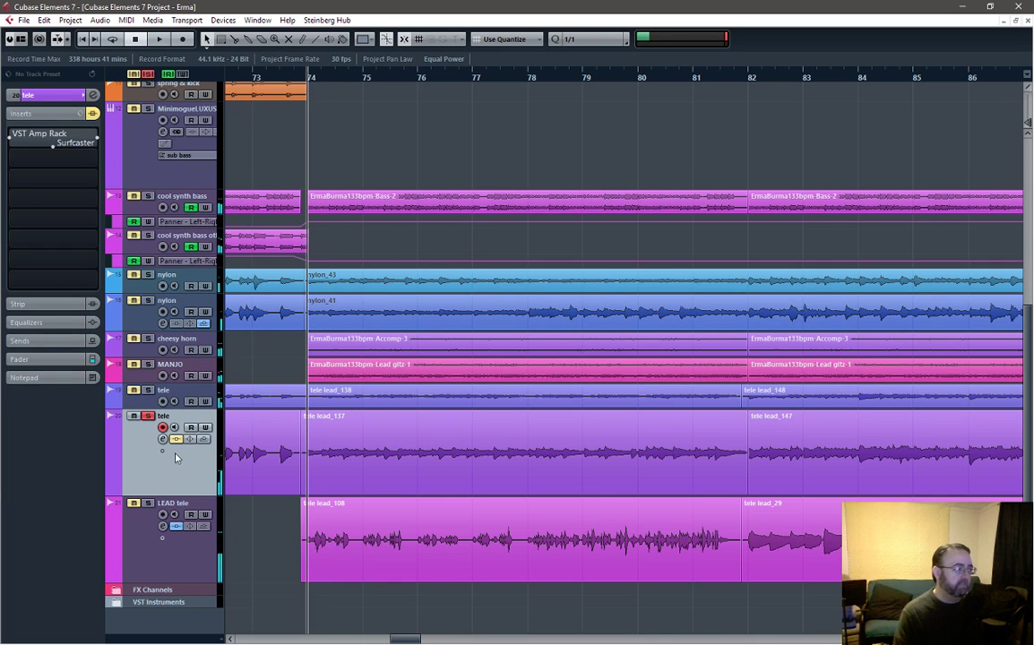
pyautogui.press('space')
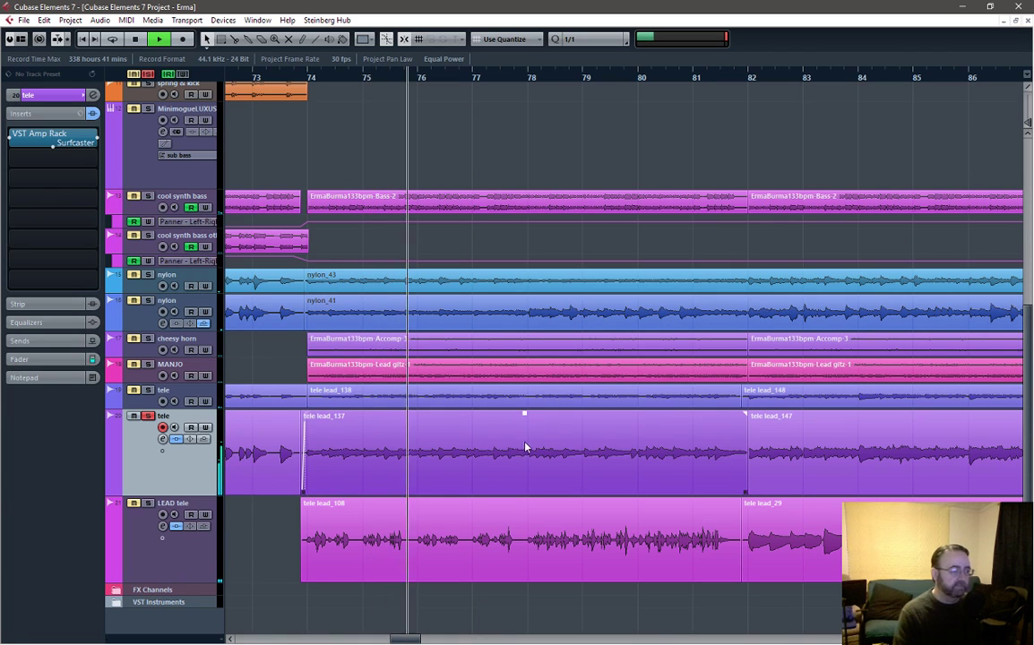
pyautogui.press('space')
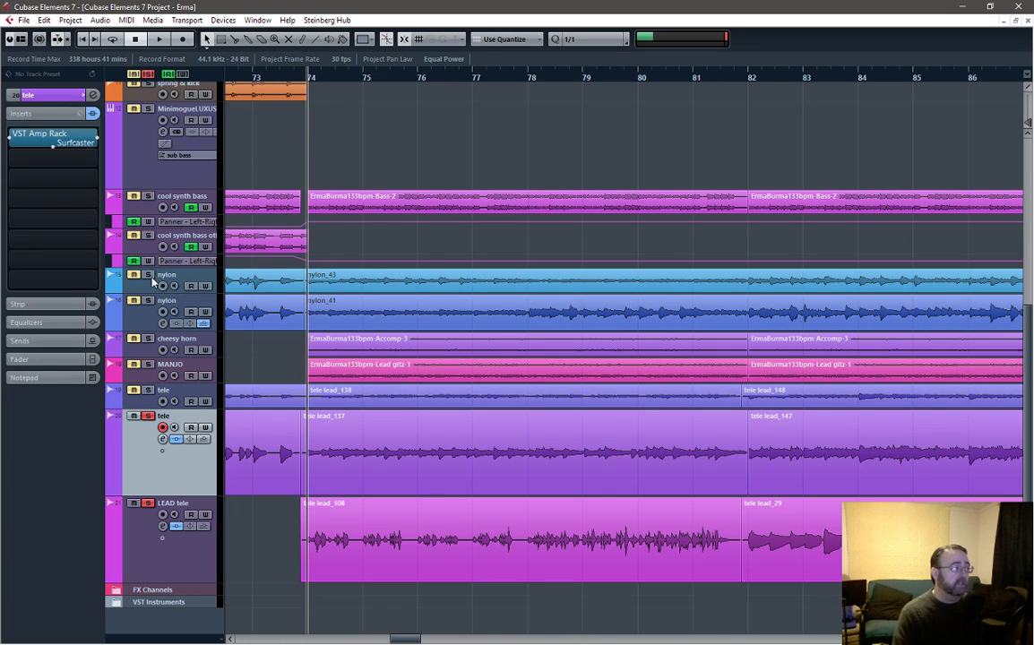
# Play the nylon, tele and LEAD tele tracks soloed together from bar 74, and clear all solo states
pyautogui.press('space')
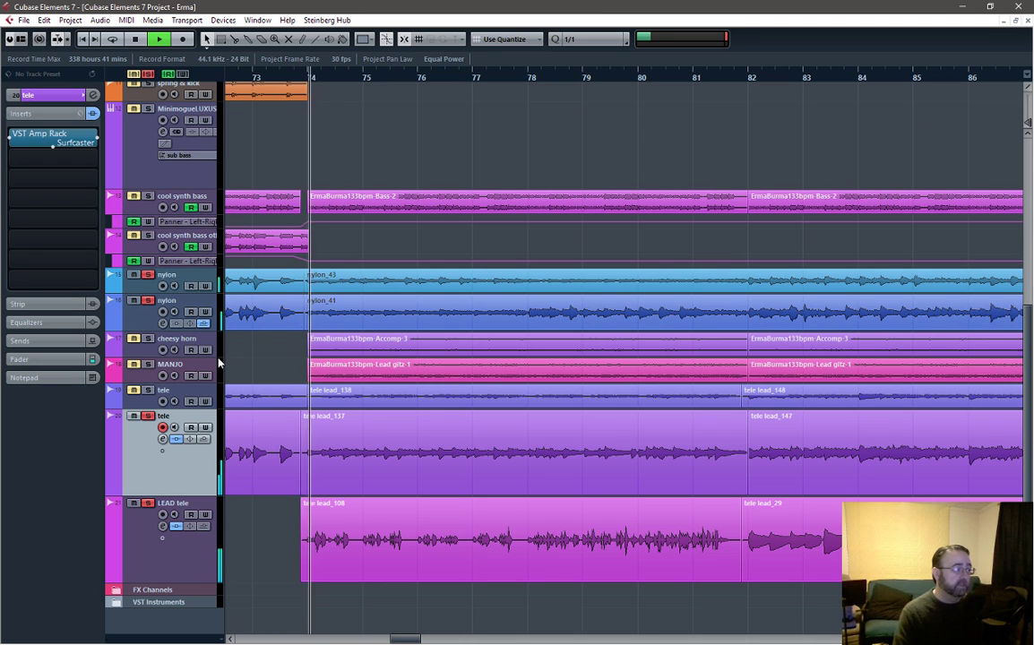
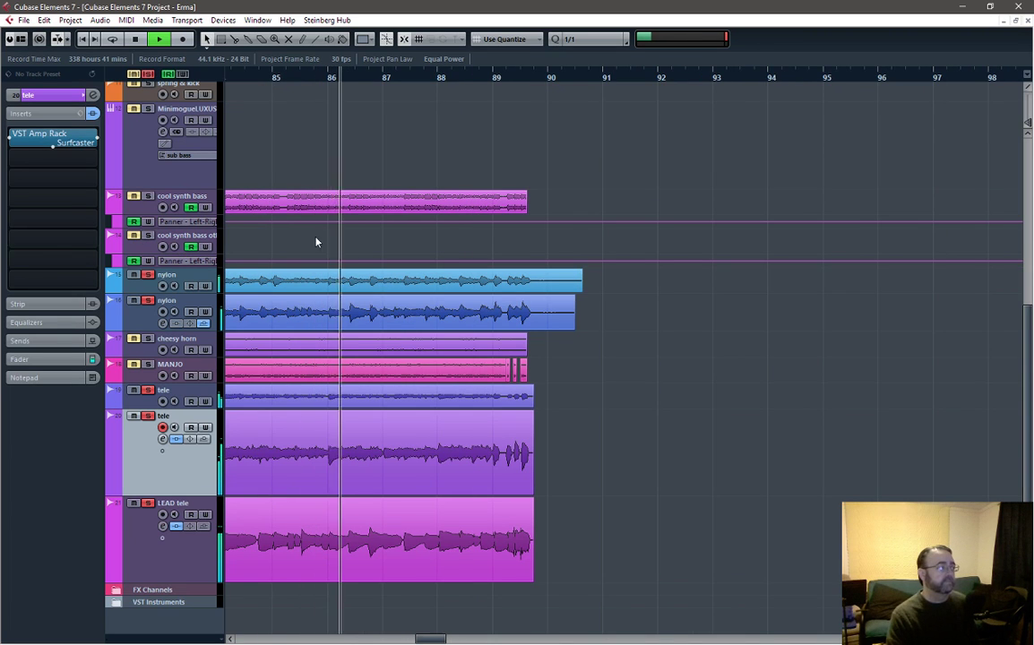
pyautogui.press('space')
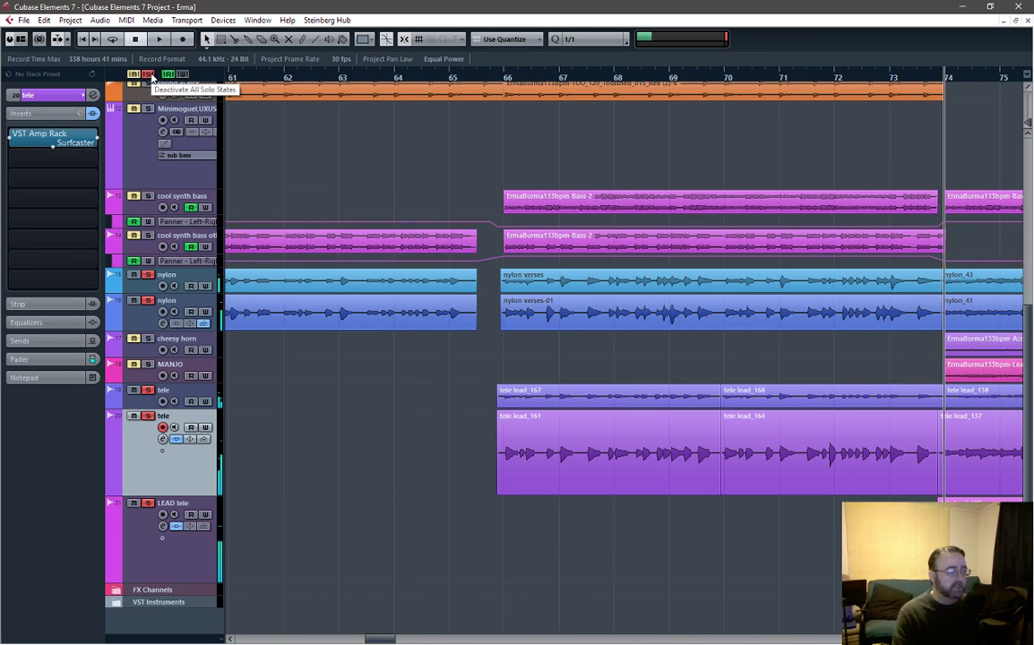
pyautogui.click(149, 74)
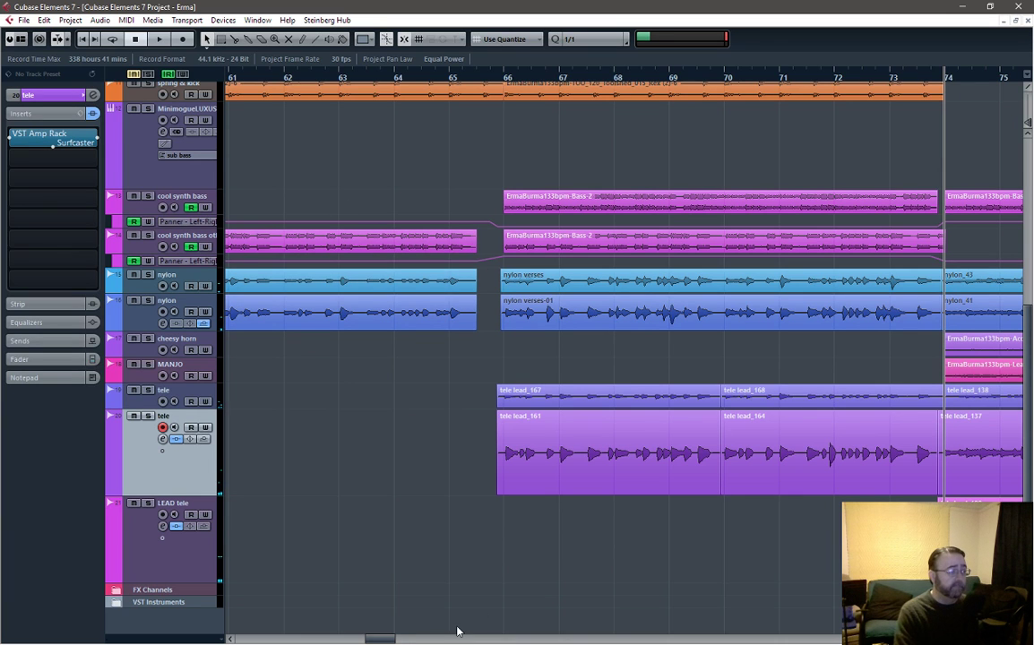
# Solo the upper cool synth bass track and play it from bar 6
pyautogui.moveTo(395, 640); pyautogui.dragTo(381, 640)
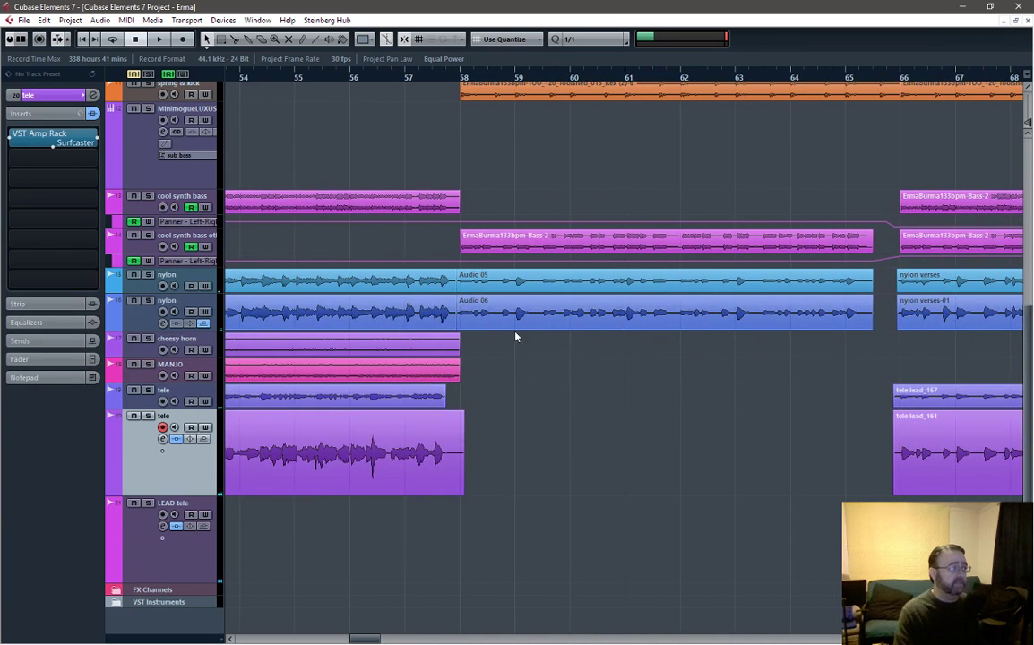
pyautogui.scroll(-6, 647, 307)
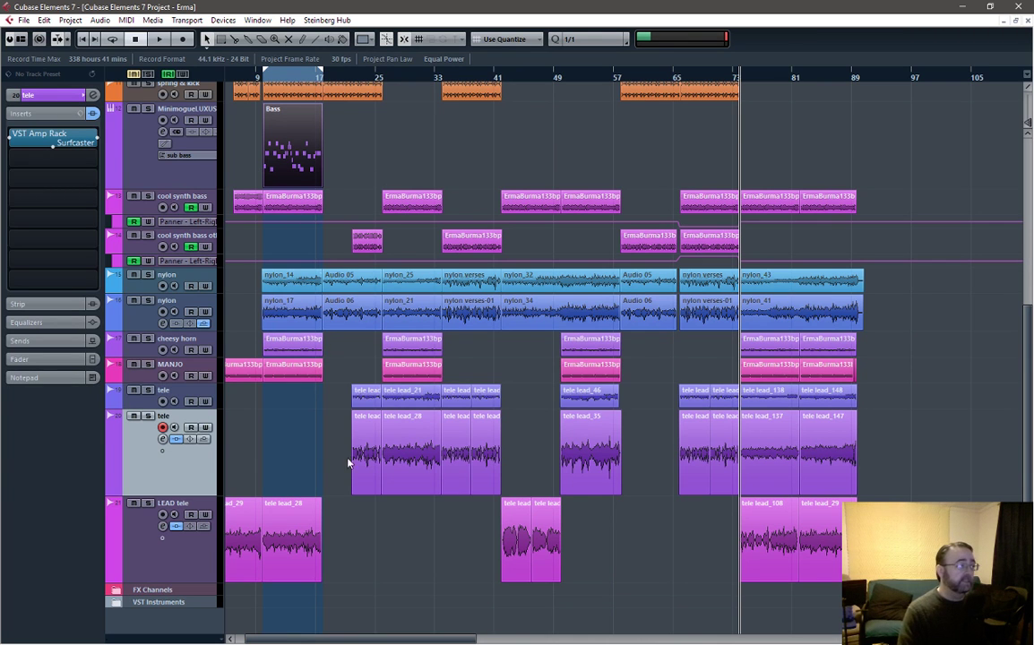
pyautogui.moveTo(291, 640); pyautogui.dragTo(259, 640)
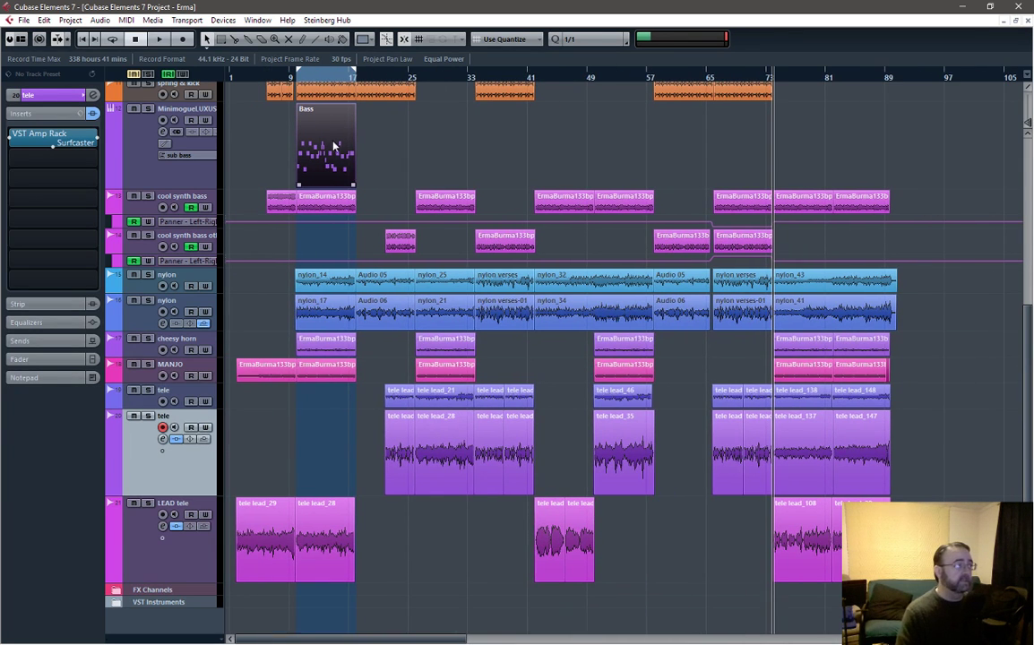
pyautogui.scroll(4, 425, 163)
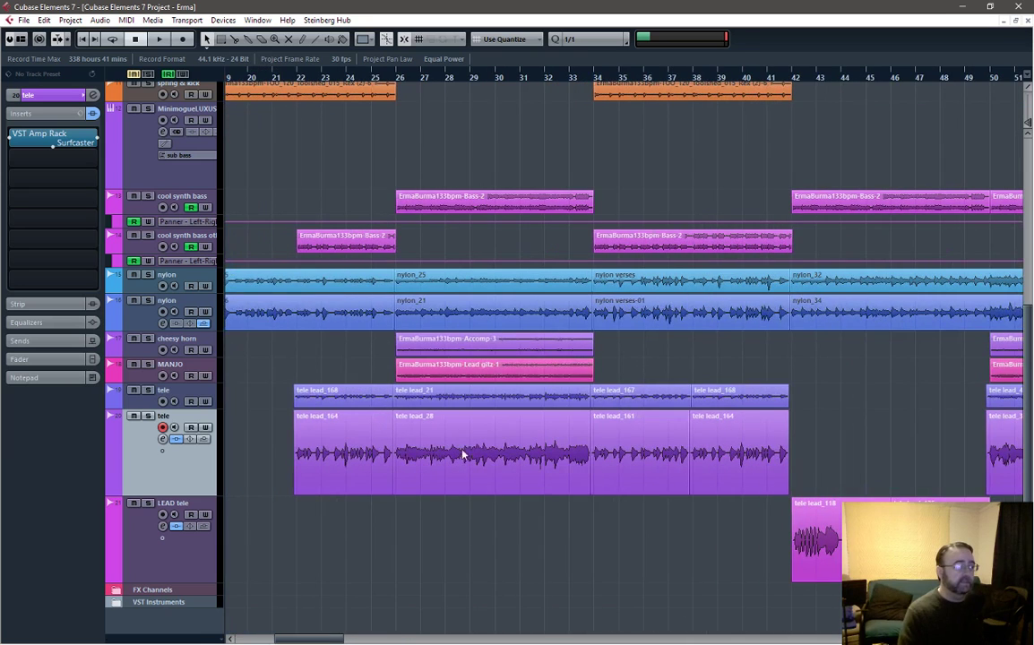
pyautogui.moveTo(331, 639); pyautogui.dragTo(175, 606)
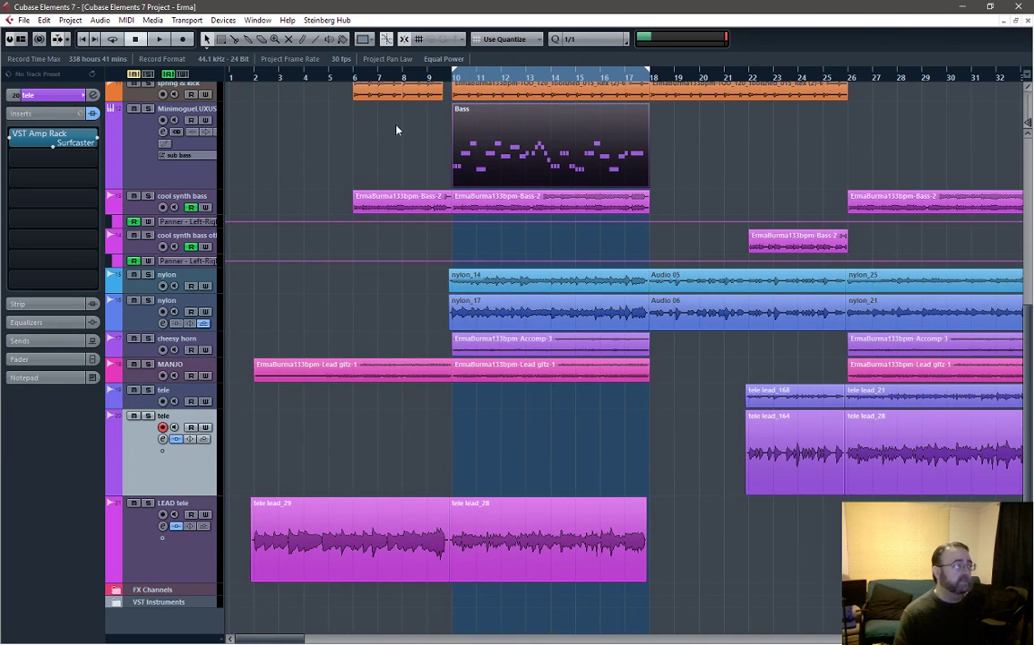
pyautogui.rightClick(692, 156)
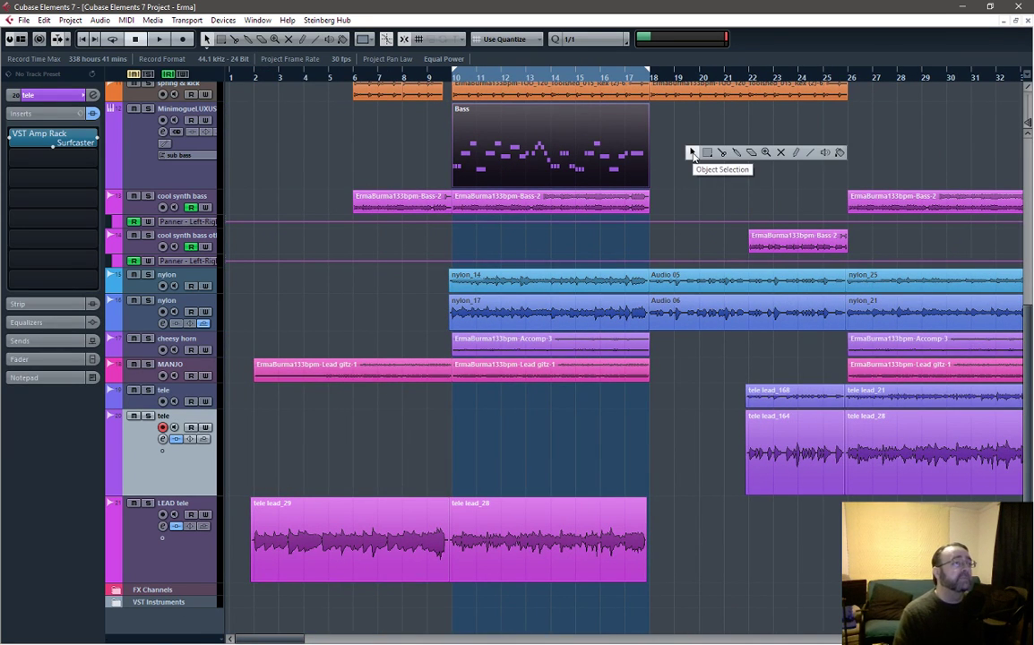
pyautogui.click(678, 155)
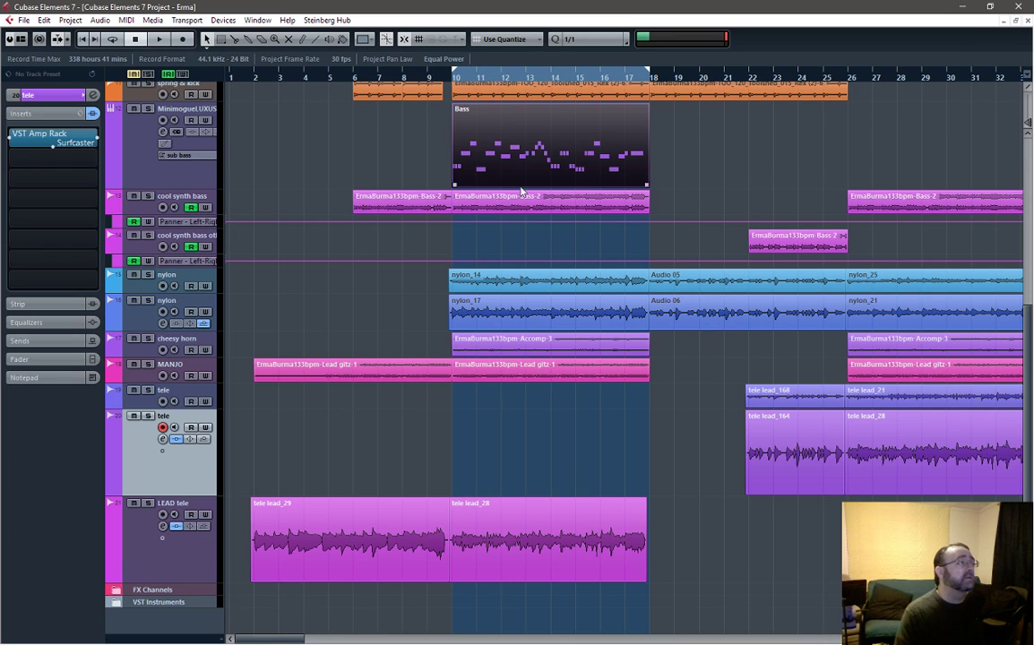
pyautogui.click(148, 197)
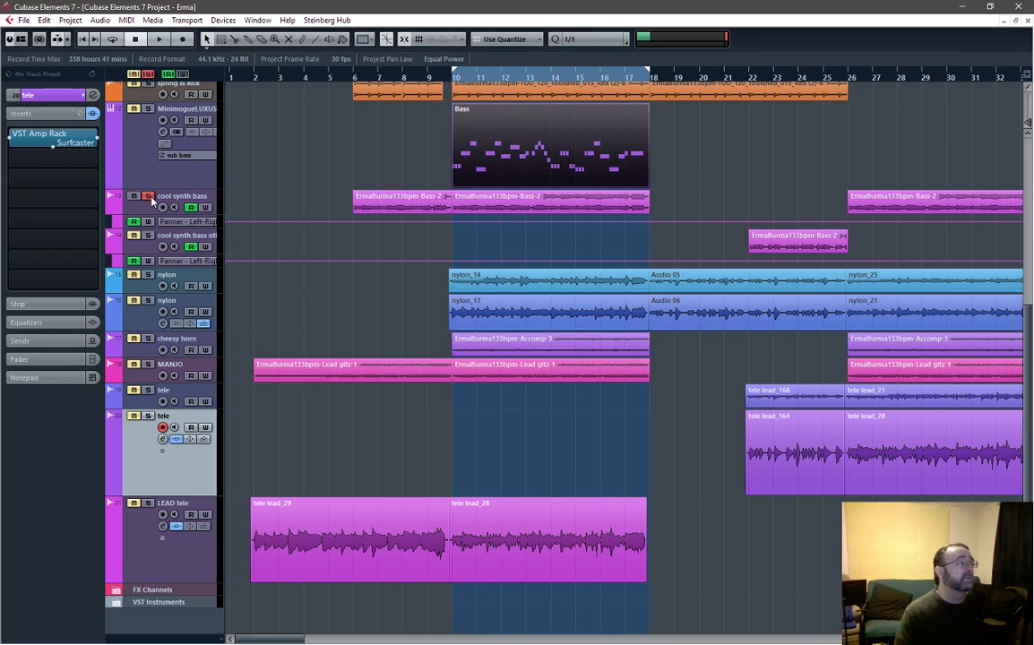
pyautogui.click(352, 78)
pyautogui.press('space')
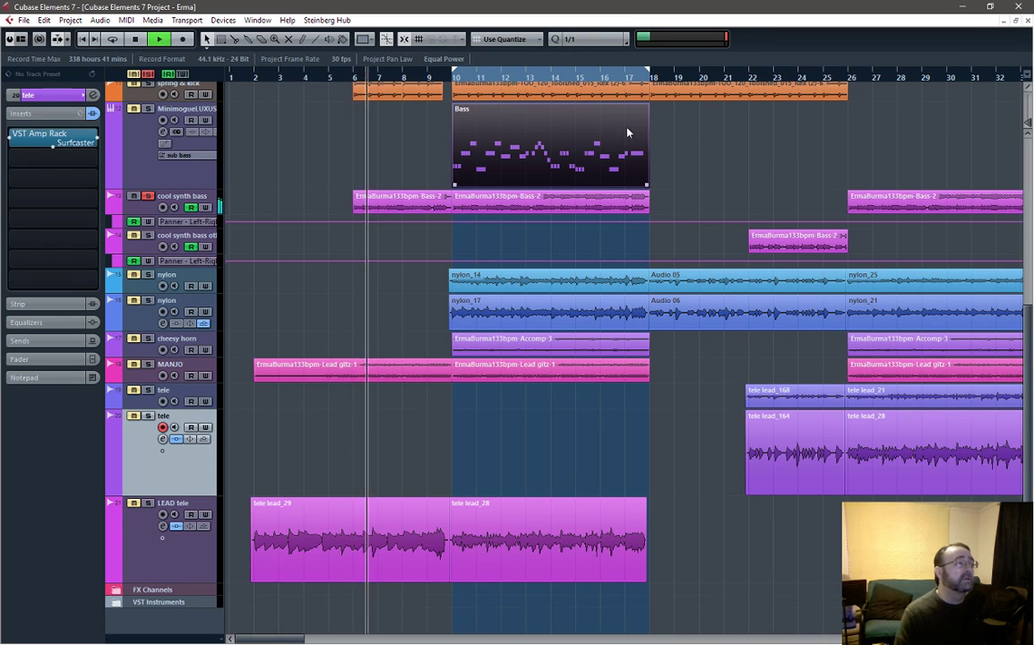
pyautogui.press('space')
# Use Range Selection to select the second half of the Minimoguel Bass part, from bar 14 to its end
pyautogui.rightClick(701, 154)
pyautogui.click(715, 154)
pyautogui.click(557, 158)
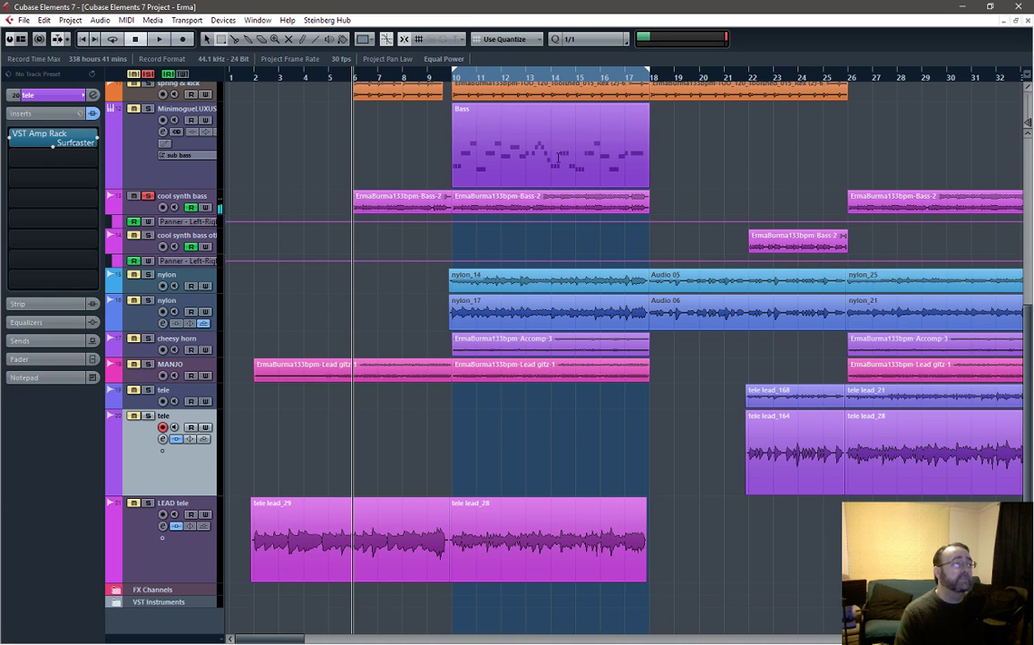
pyautogui.moveTo(553, 157); pyautogui.dragTo(695, 174)
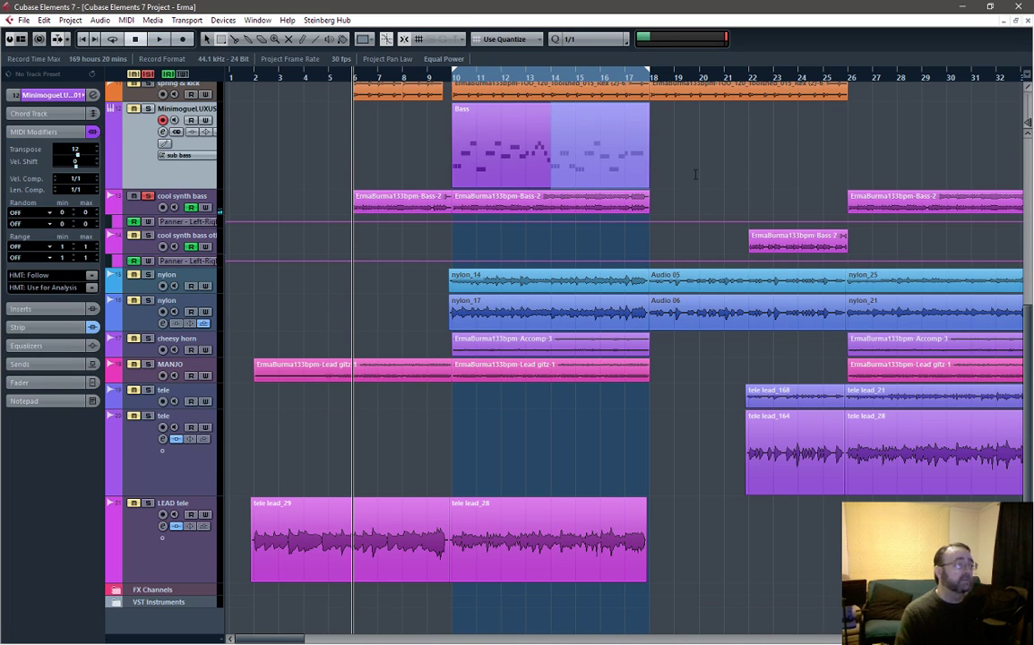
# Paste the copied four-bar Bass section at bar 6 on the Minimogue track and play it back with the track soloed
pyautogui.click(352, 150)
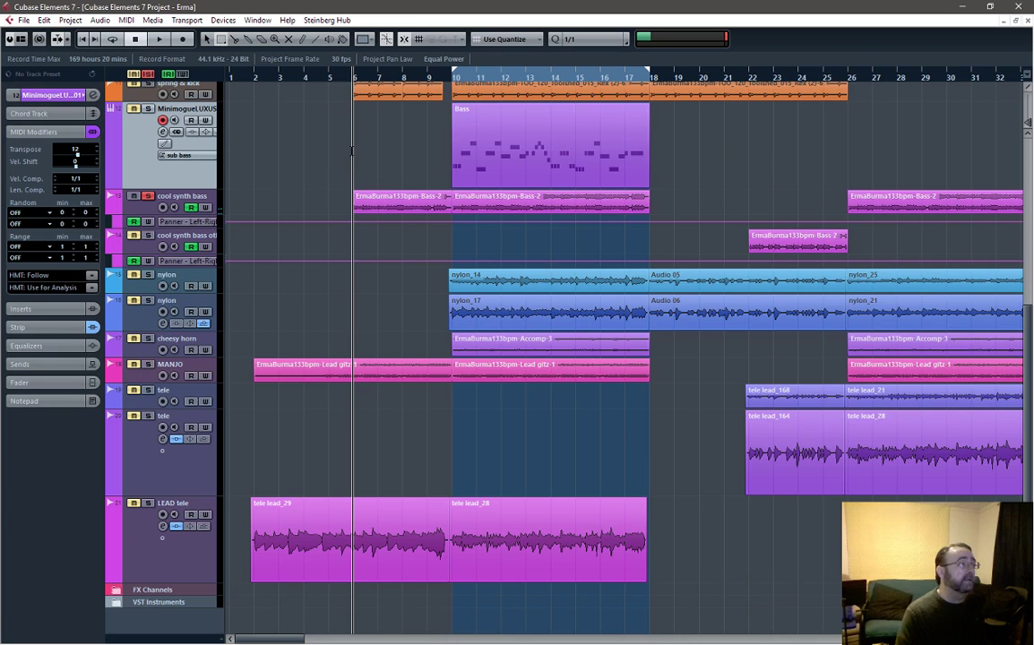
pyautogui.hotkey('ctrl', 'v')
pyautogui.press('space')
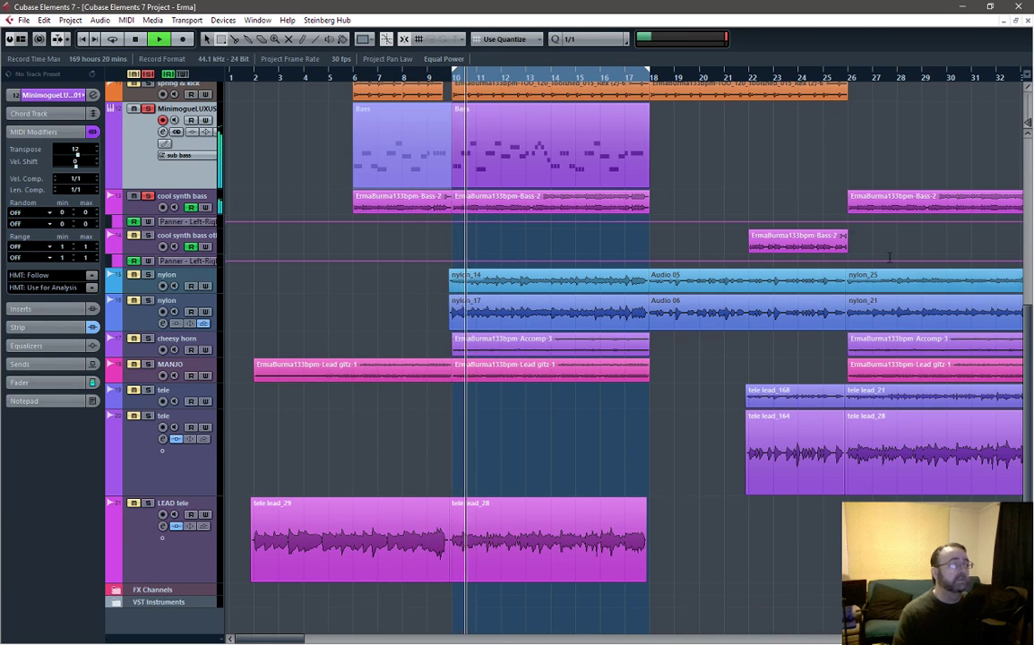
pyautogui.press('space')
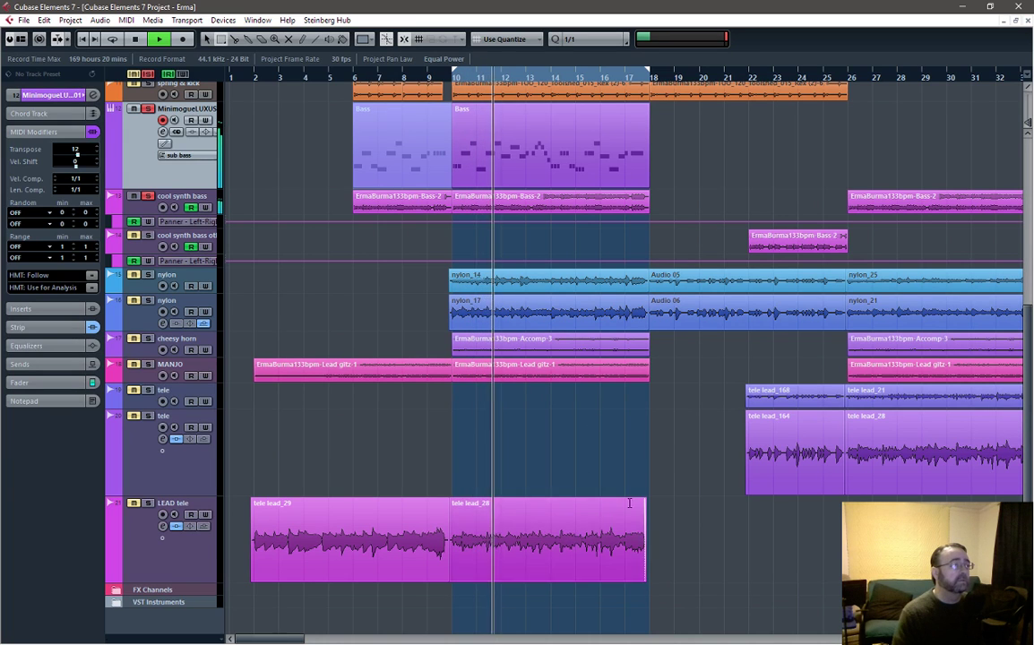
# Copy the whole eight-bar Bass part starting at bar 10 and paste it at bar 26 on the same track
pyautogui.rightClick(609, 150)
pyautogui.click(611, 149)
pyautogui.click(553, 165)
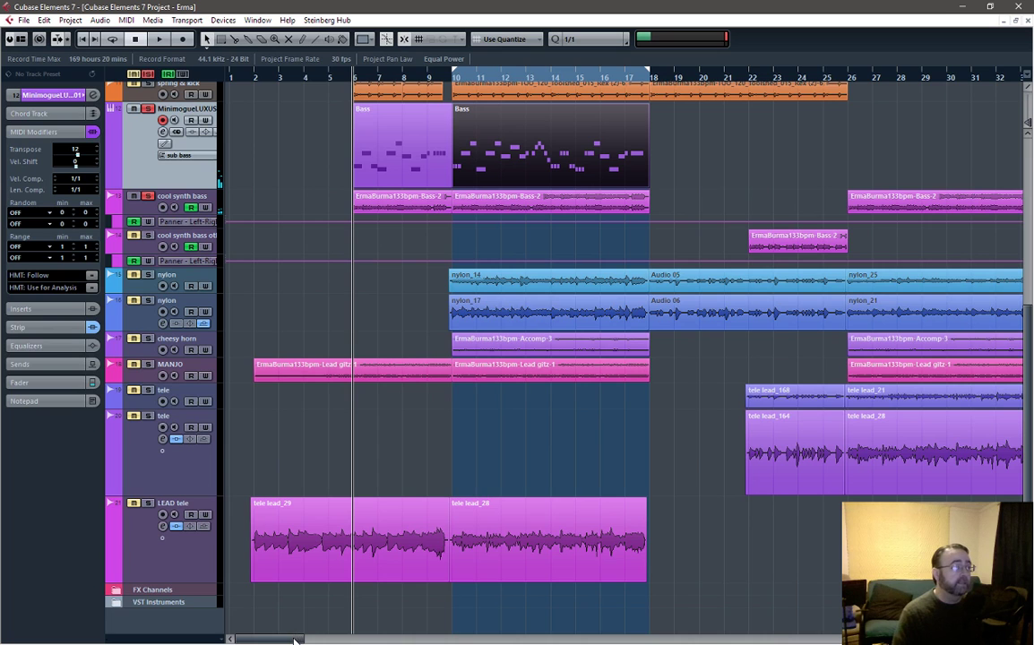
pyautogui.moveTo(294, 639); pyautogui.dragTo(334, 639)
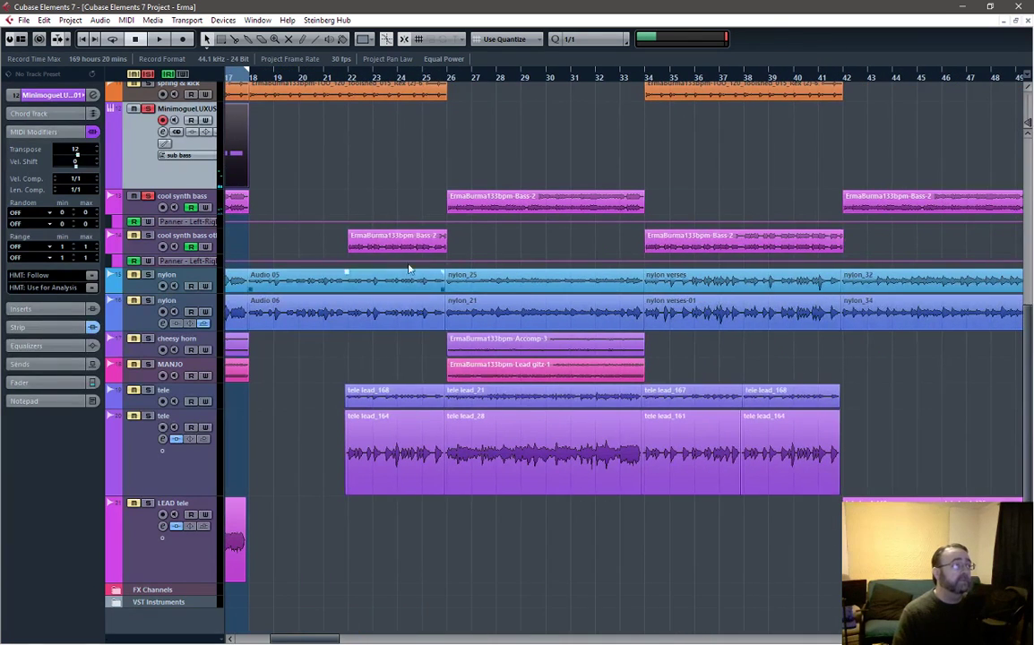
pyautogui.click(448, 78)
pyautogui.hotkey('ctrl', 'v')
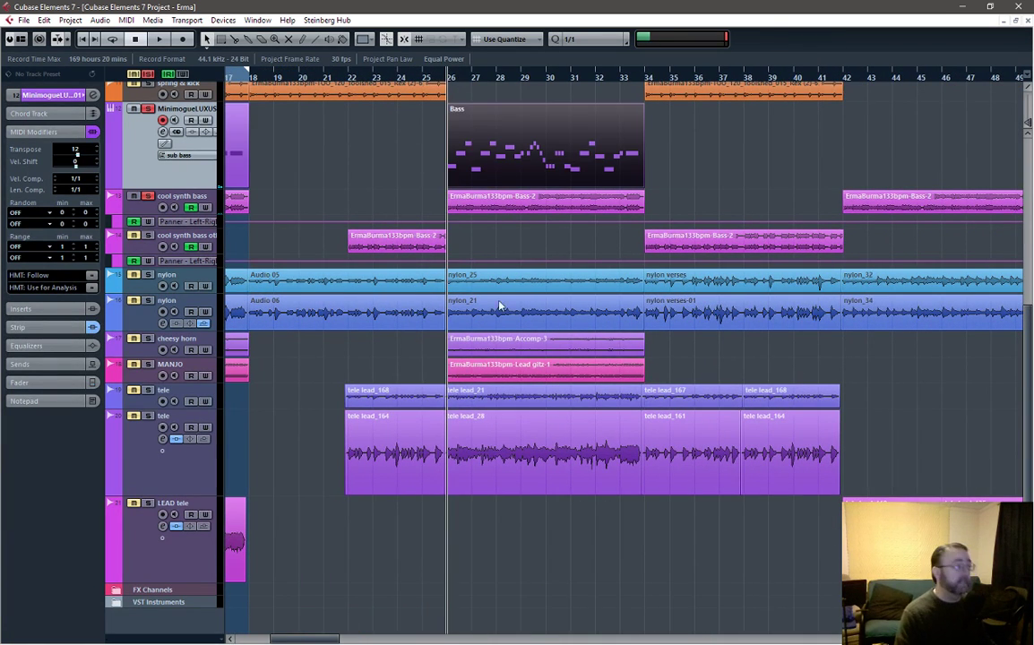
# Paste the eight-bar Bass part at bars 42 and 50 on the Minimogue track
pyautogui.moveTo(291, 641); pyautogui.dragTo(331, 641)
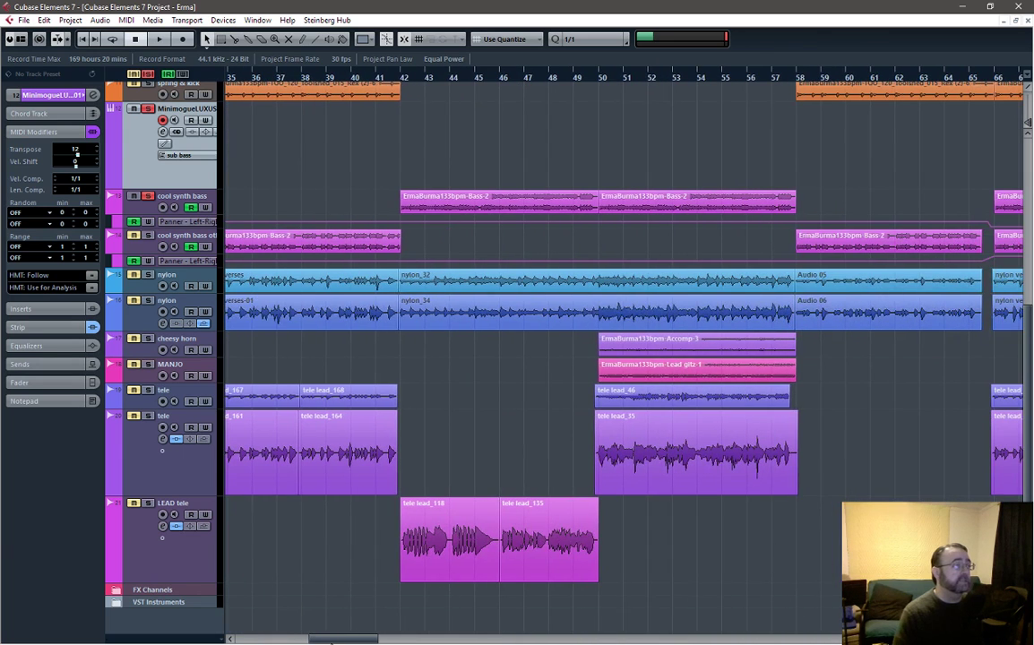
pyautogui.click(399, 78)
pyautogui.hotkey('ctrl', 'v')
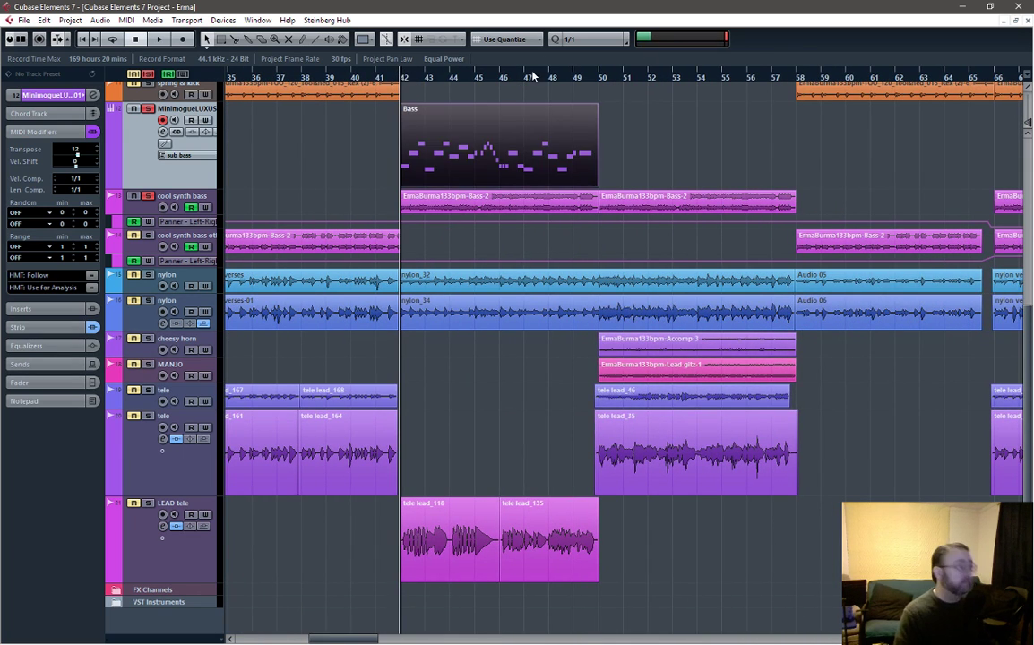
pyautogui.click(600, 78)
pyautogui.hotkey('ctrl', 'v')
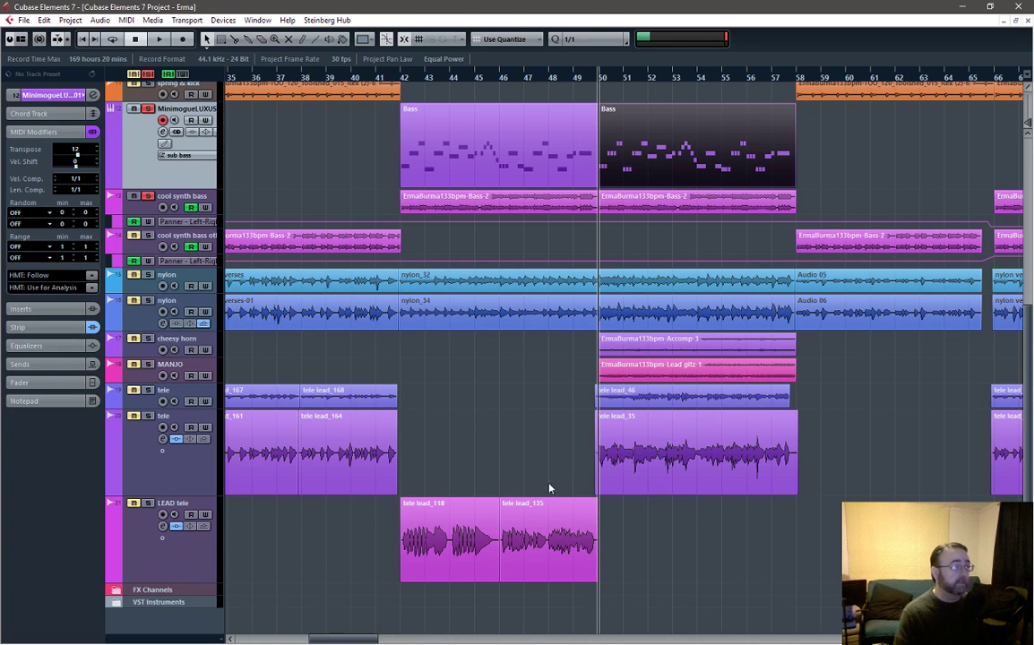
# Paste the eight-bar Bass part at bars 74 and 82 on the Minimogue track
pyautogui.moveTo(376, 640); pyautogui.dragTo(414, 640)
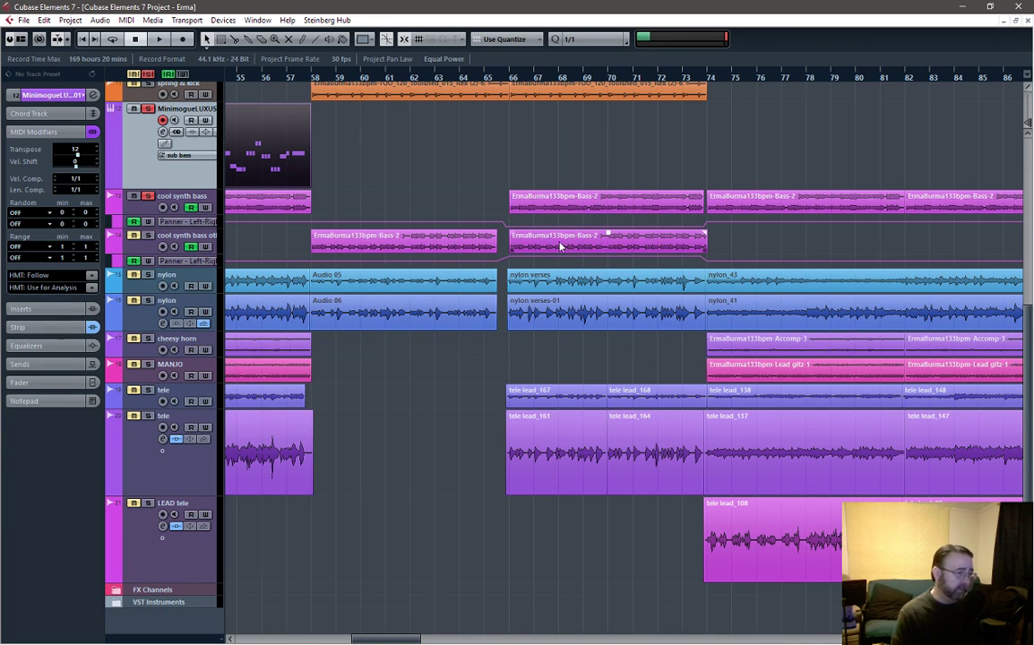
pyautogui.click(710, 78)
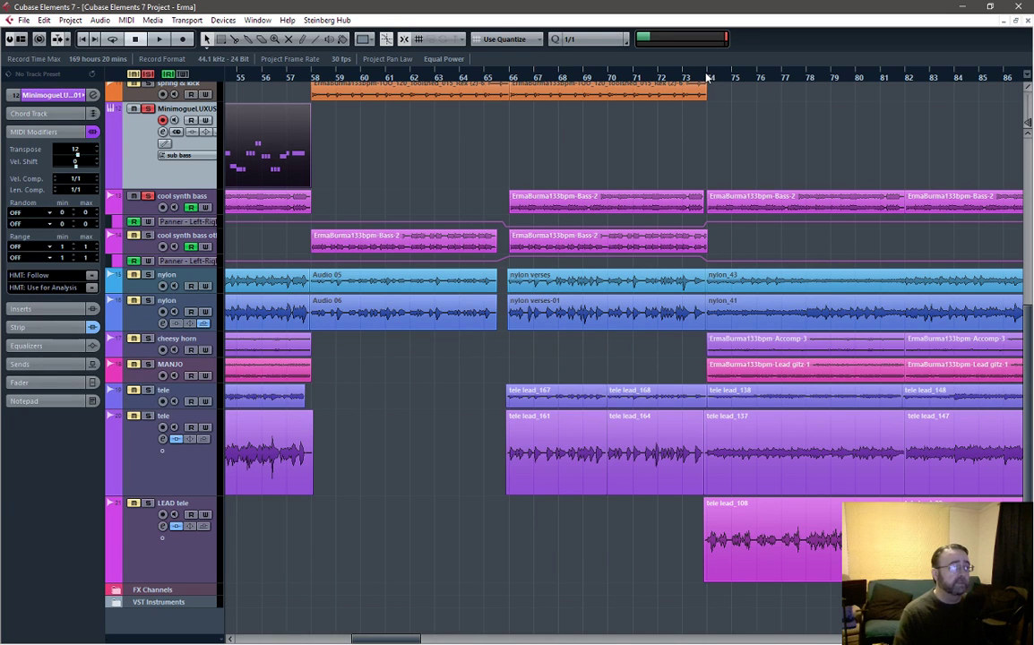
pyautogui.hotkey('ctrl', 'v')
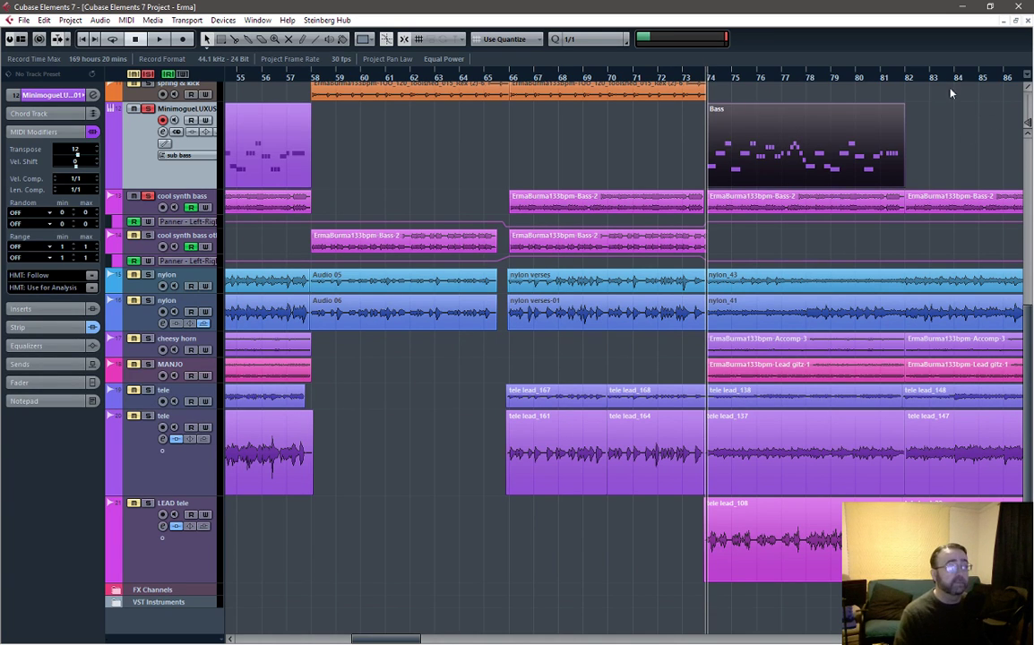
pyautogui.click(906, 78)
pyautogui.hotkey('ctrl', 'v')
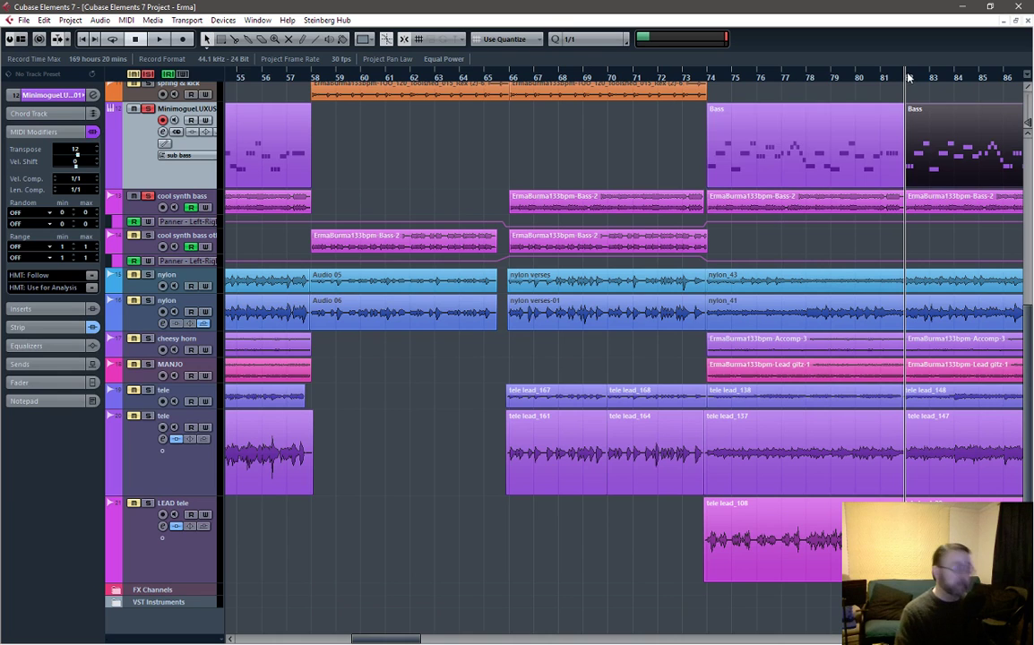
# Set the left and right locators to span bars 34 to 42
pyautogui.moveTo(401, 642); pyautogui.dragTo(280, 642)
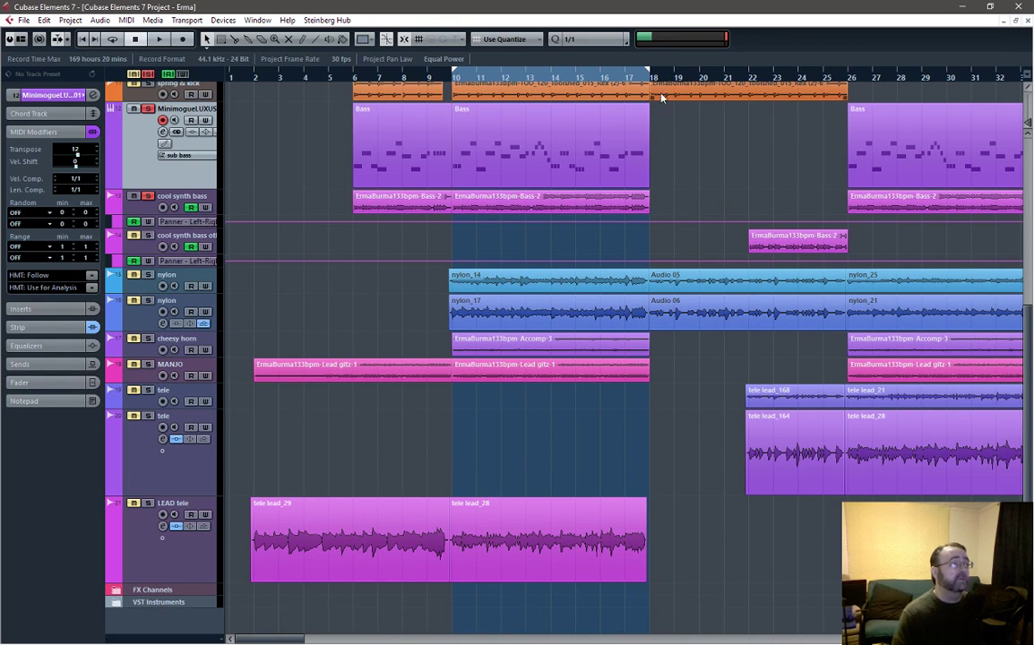
pyautogui.moveTo(267, 641); pyautogui.dragTo(306, 640)
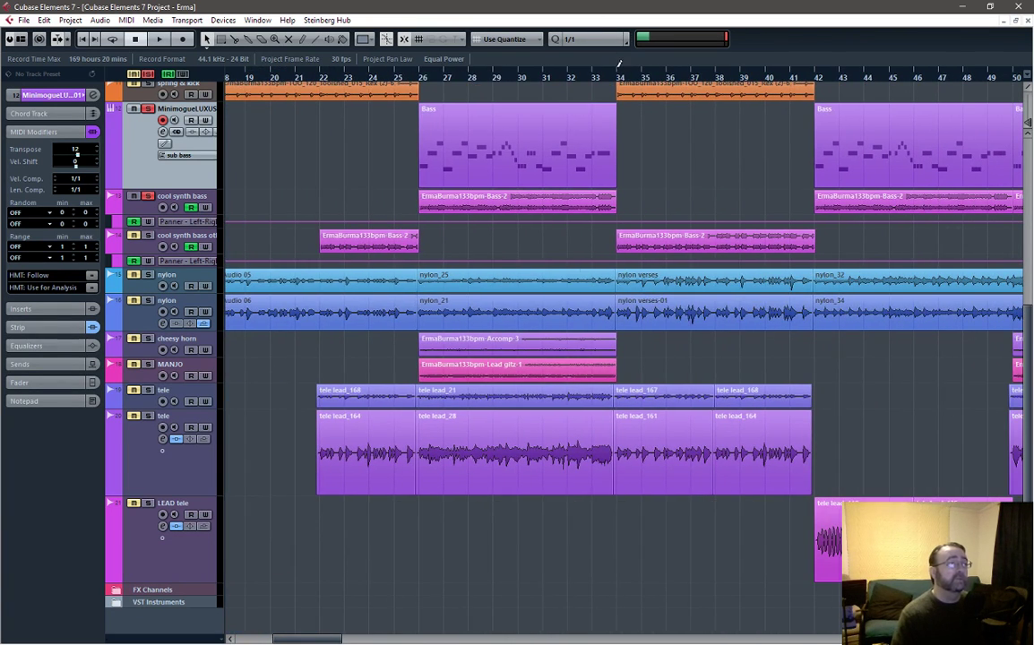
pyautogui.moveTo(618, 71); pyautogui.dragTo(812, 71)
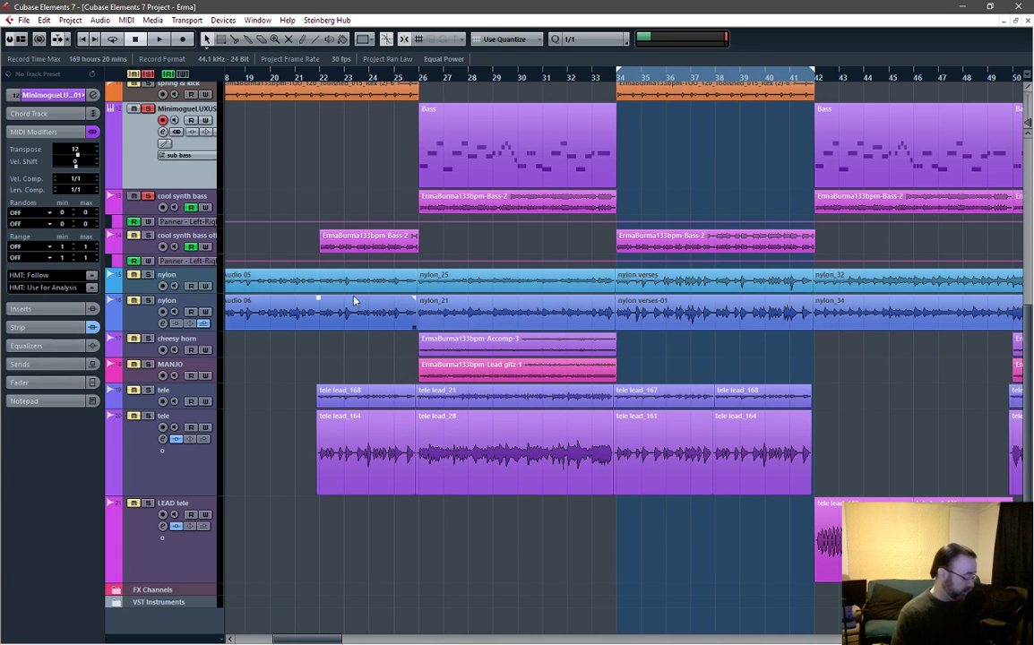
# Copy the Bass part starting at bar 16 in the original MIDI tracks folder and enlarge its track height
pyautogui.scroll(5, 266, 411)
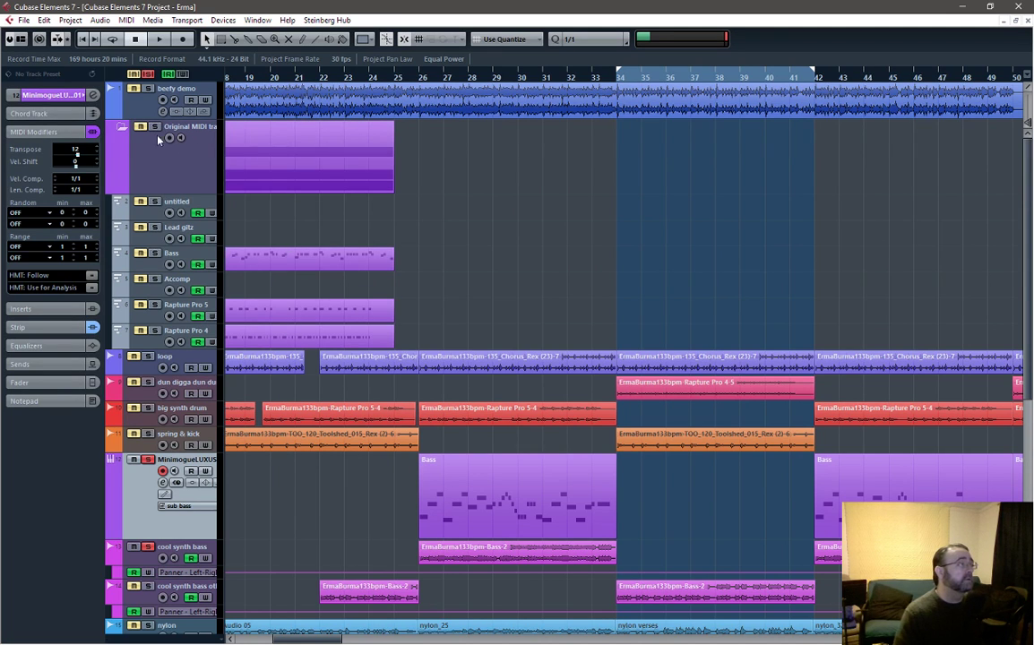
pyautogui.click(176, 266)
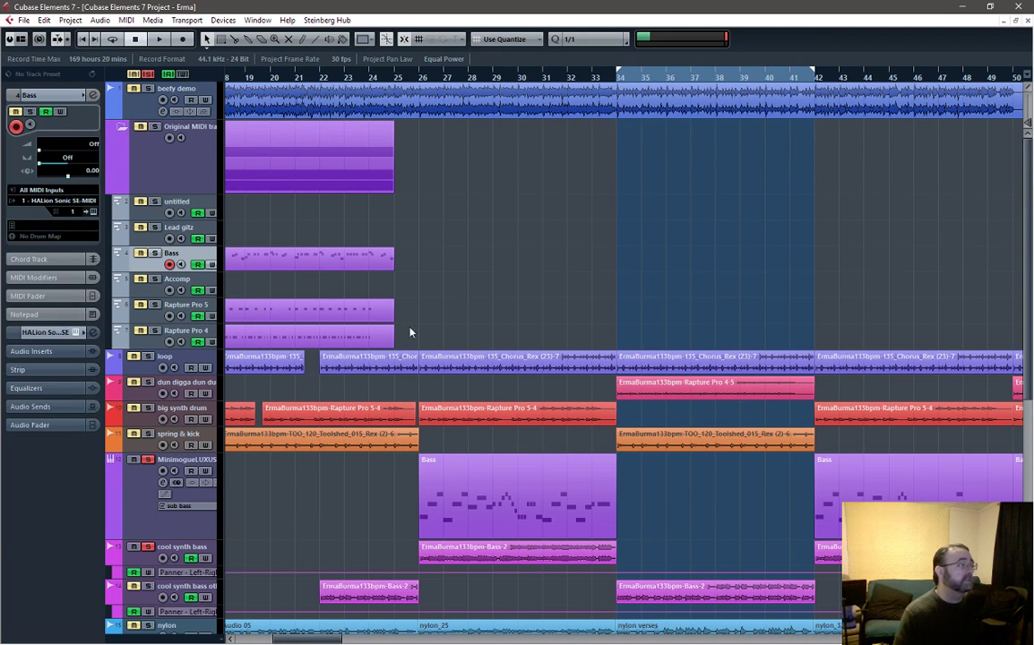
pyautogui.hscroll(-5, 514, 269)
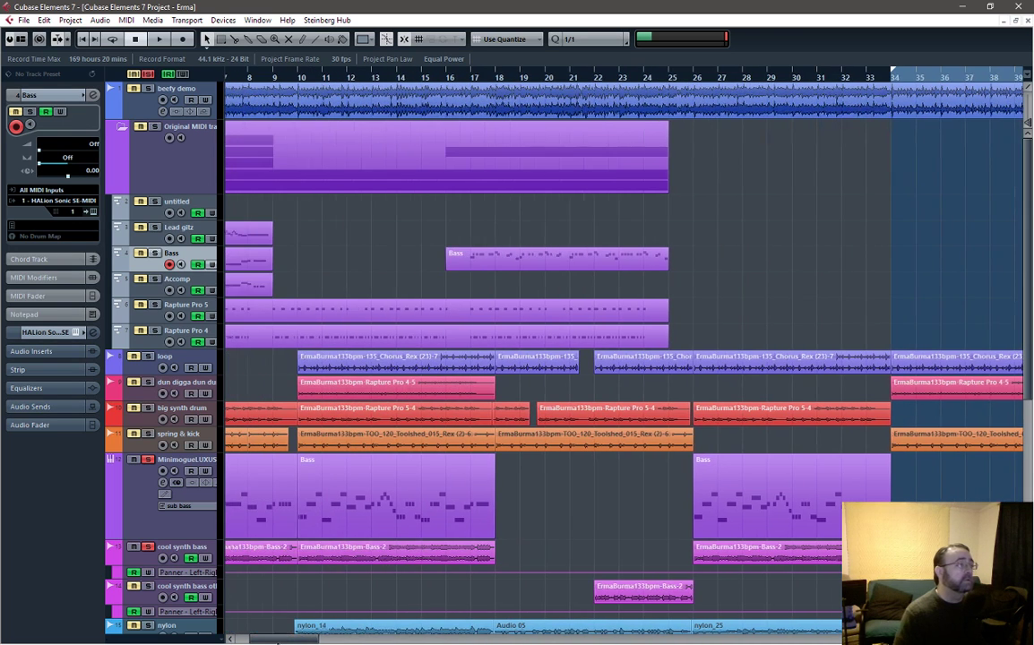
pyautogui.click(513, 268)
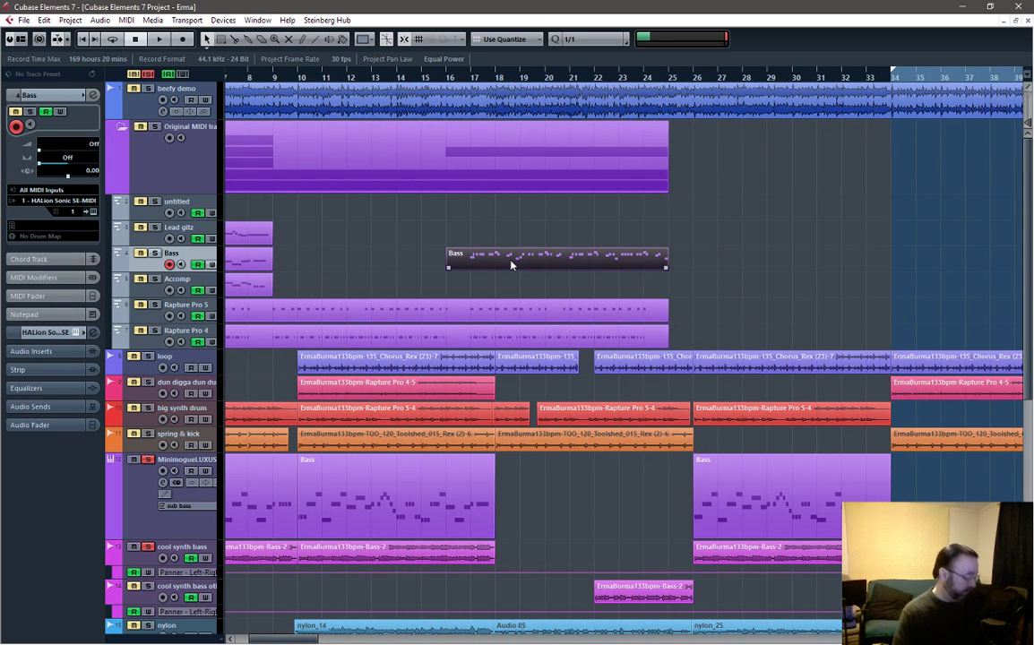
pyautogui.moveTo(189, 271)
pyautogui.mouseDown()
pyautogui.moveTo(188, 357)
pyautogui.moveTo(183, 290)
pyautogui.mouseUp()
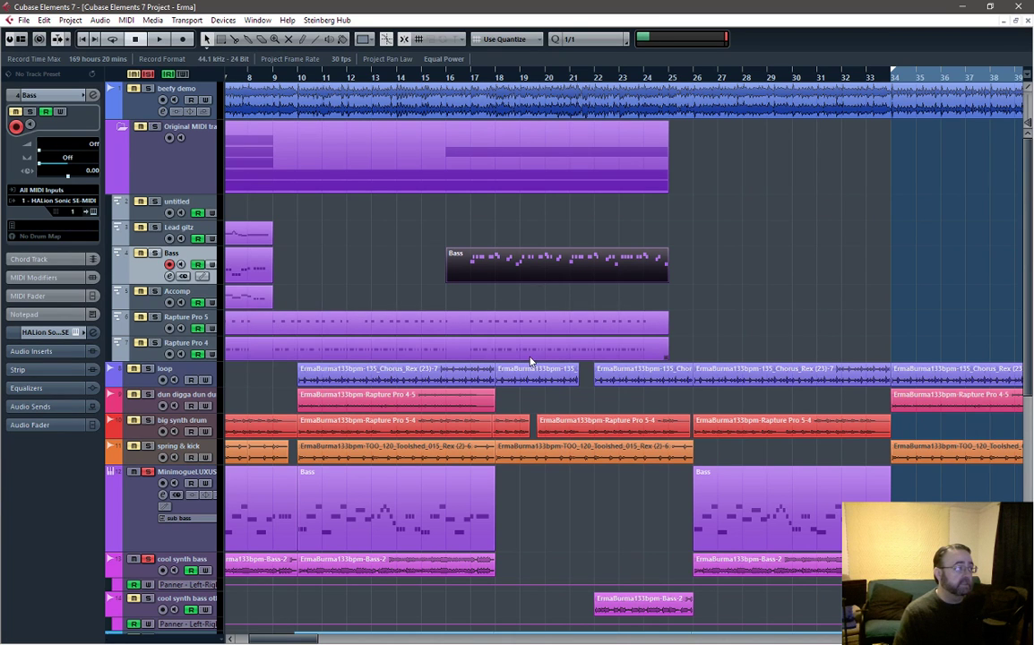
# Undo the paste onto the original Bass track and paste the copied part at bar 34 on the Minimogue track instead
pyautogui.scroll(-3, 871, 312)
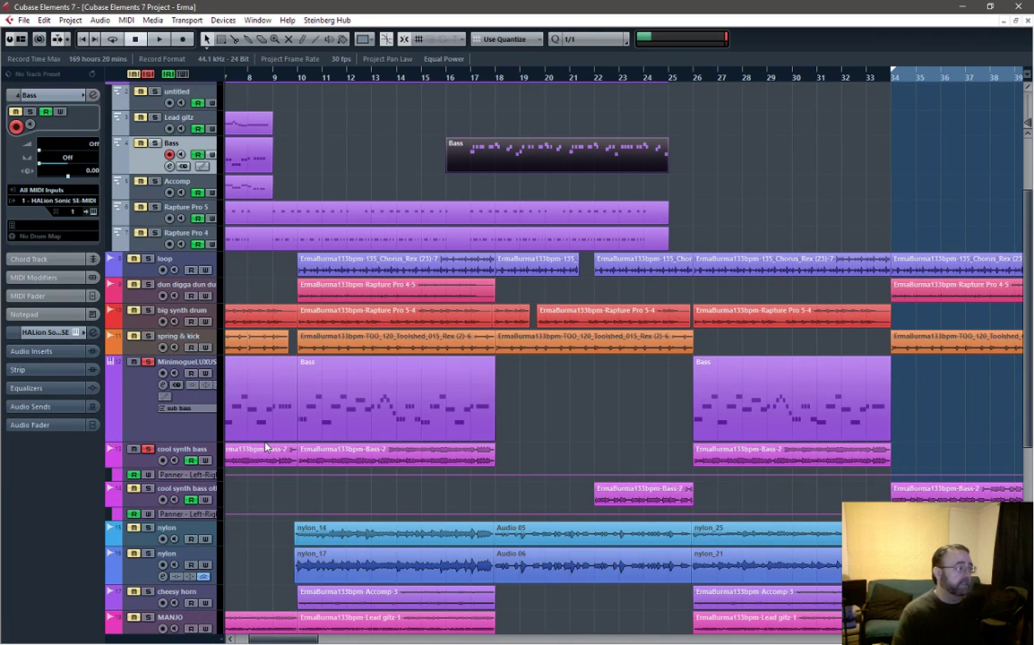
pyautogui.scroll(-3, 265, 447)
pyautogui.moveTo(258, 639); pyautogui.dragTo(308, 639)
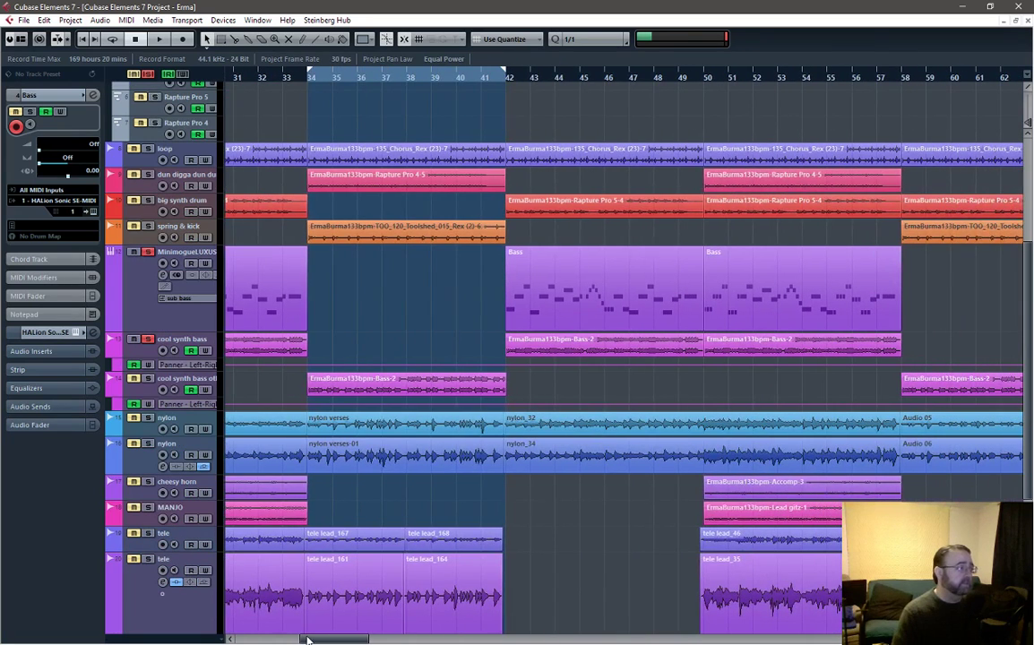
pyautogui.click(309, 79)
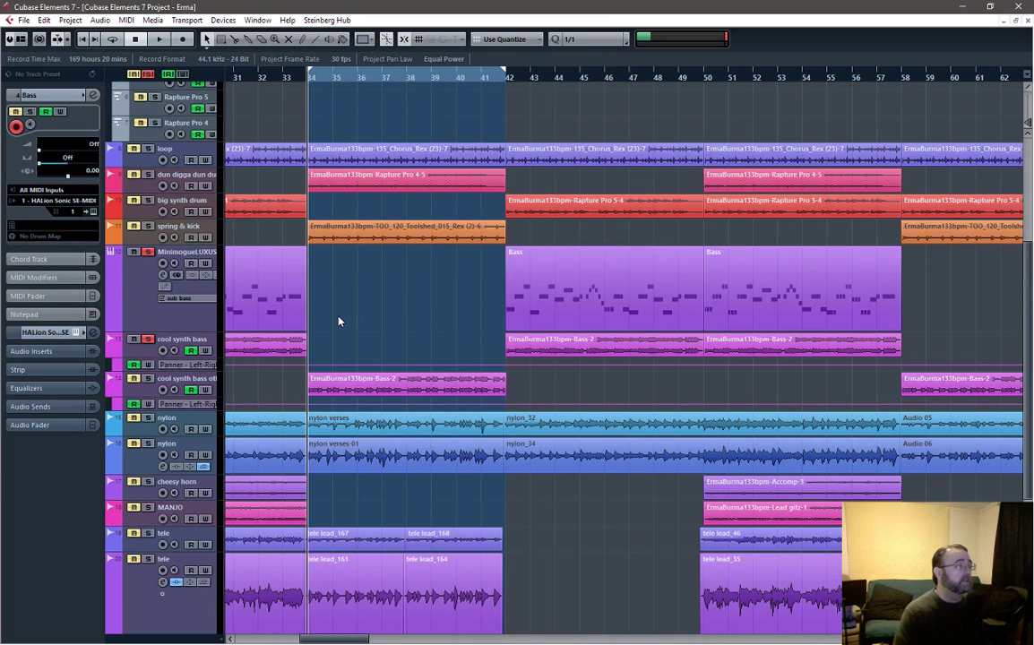
pyautogui.click(43, 20)
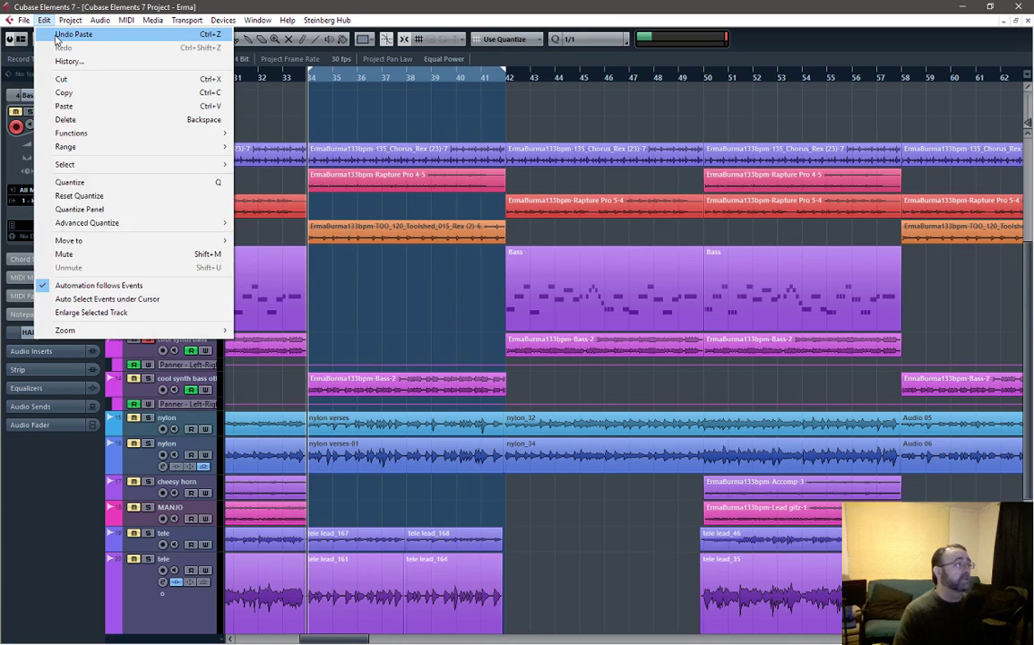
pyautogui.click(56, 36)
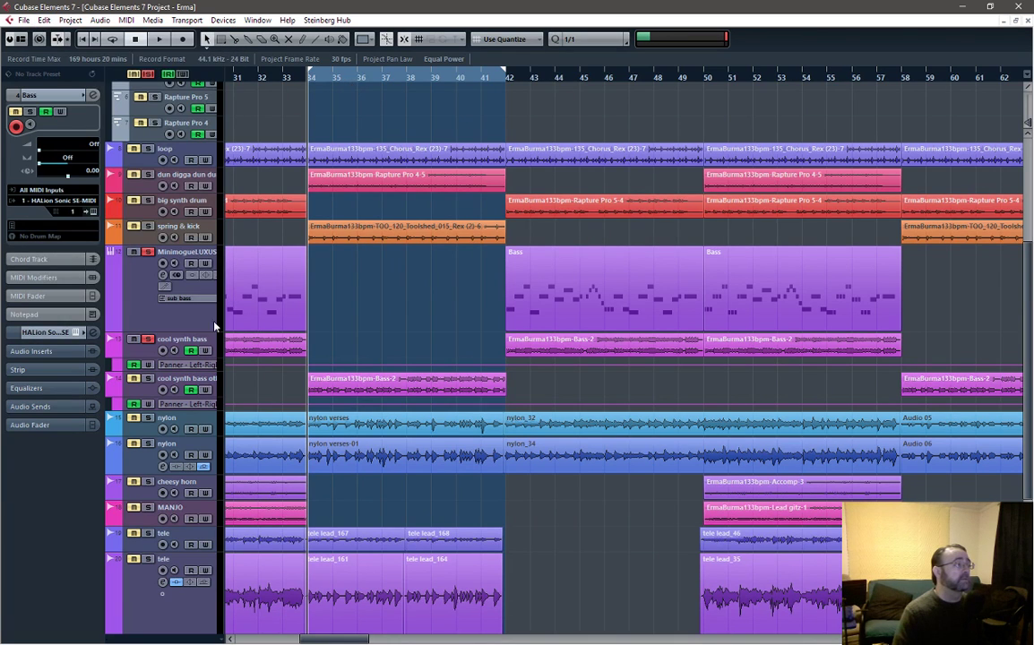
pyautogui.click(175, 262)
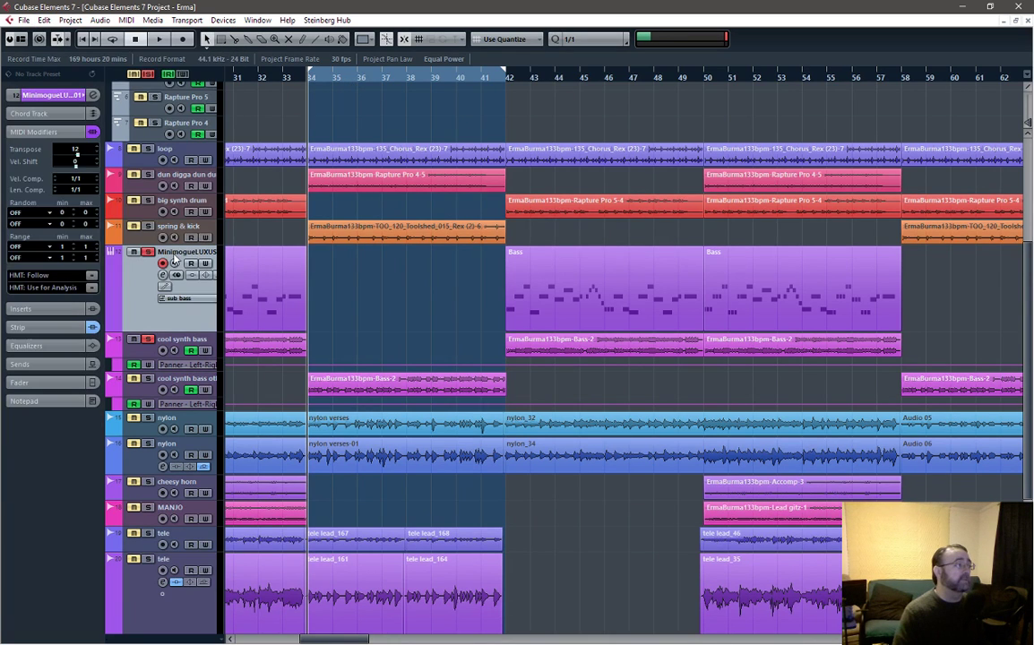
pyautogui.hotkey('ctrl', 'v')
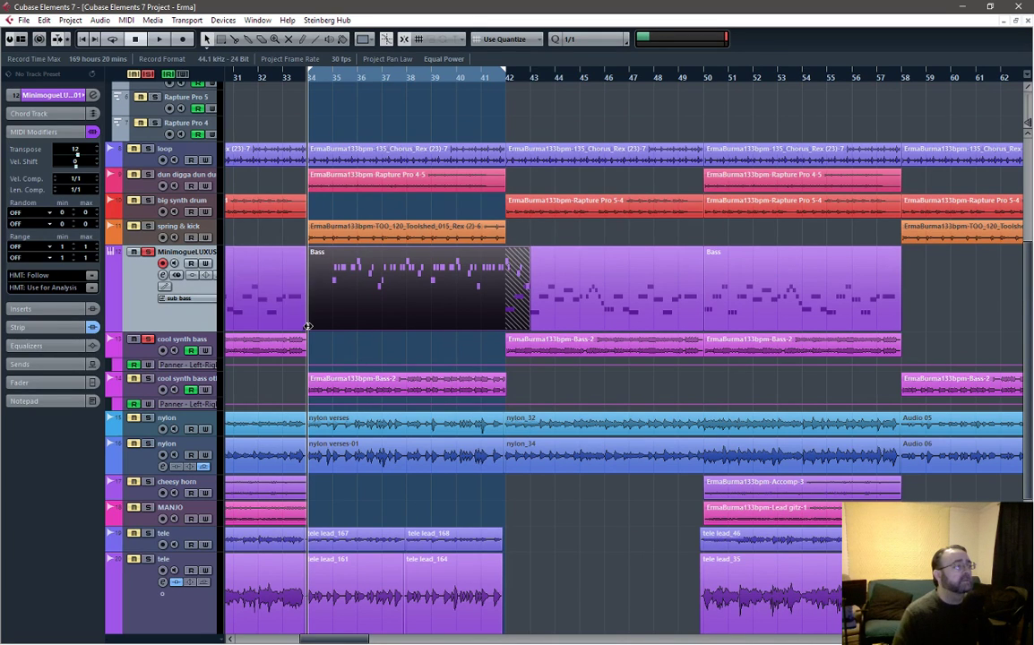
pyautogui.moveTo(309, 326); pyautogui.dragTo(309, 326)
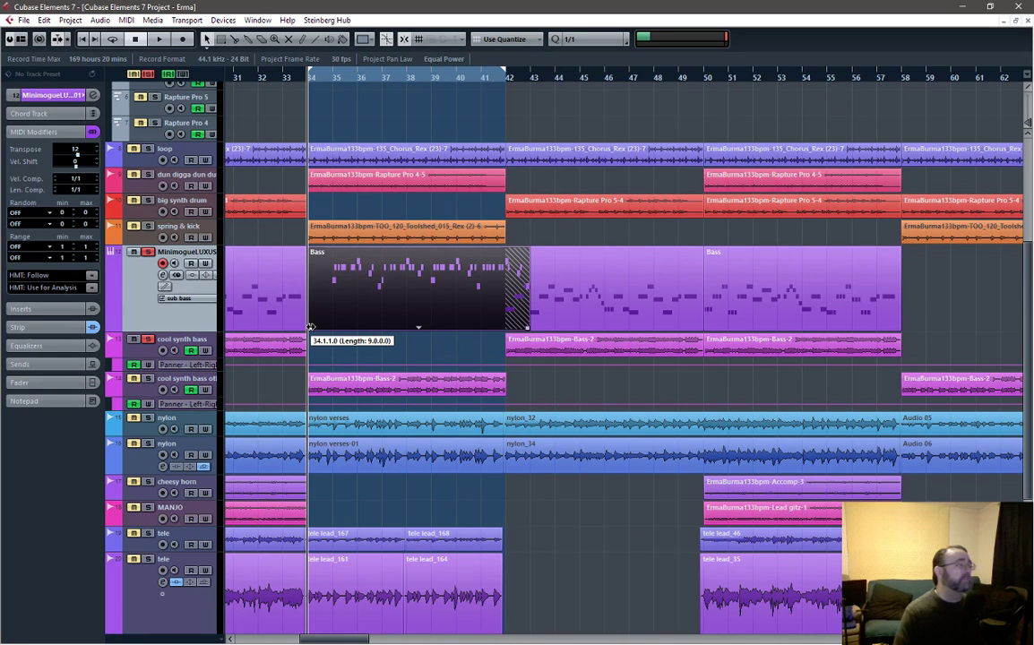
# Quantize the first G1 note of the pasted Bass part to the 1/1 grid in the Key Editor, then close the editor
pyautogui.doubleClick(309, 326)
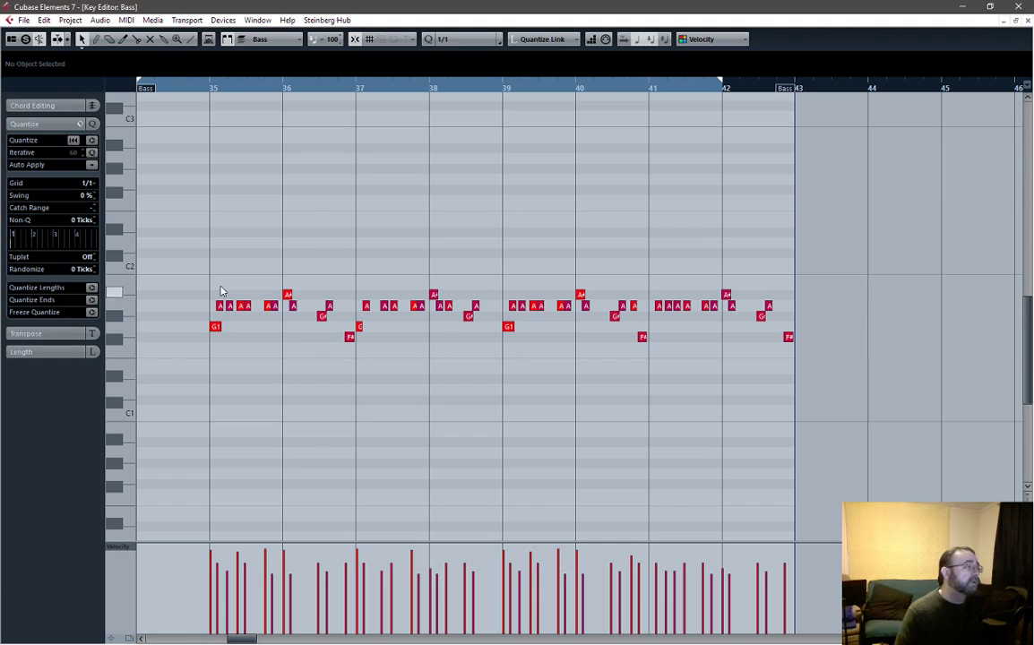
pyautogui.click(212, 326)
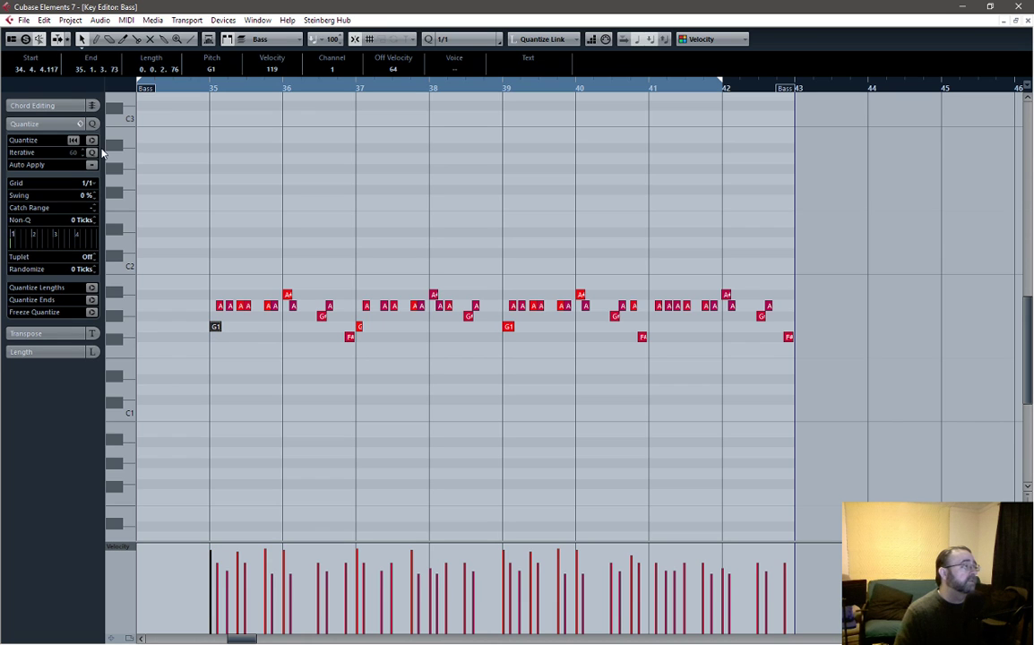
pyautogui.click(91, 140)
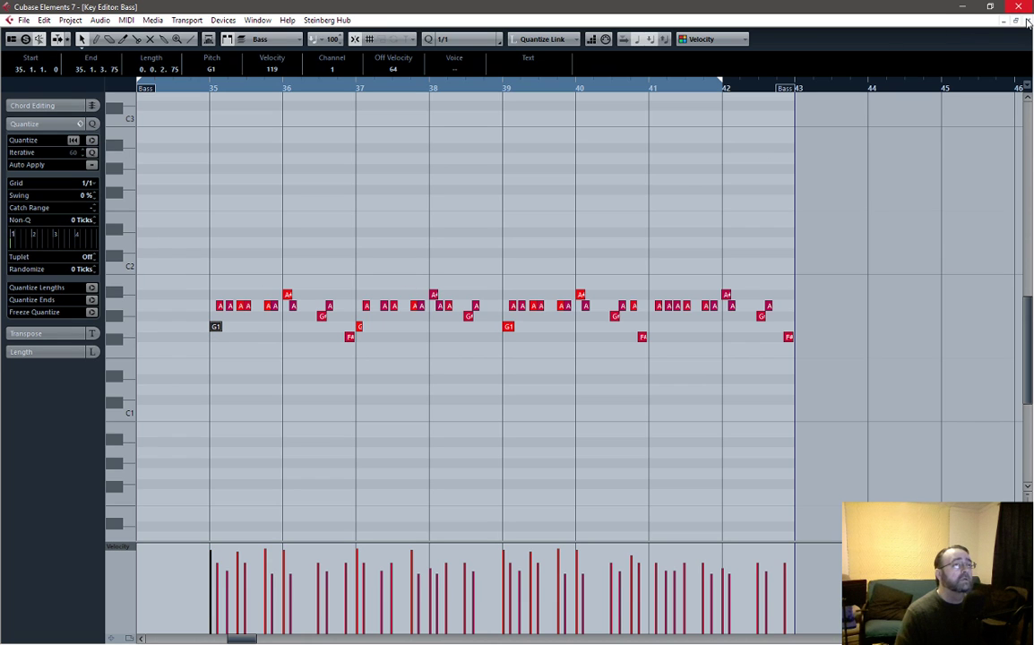
pyautogui.click(1028, 21)
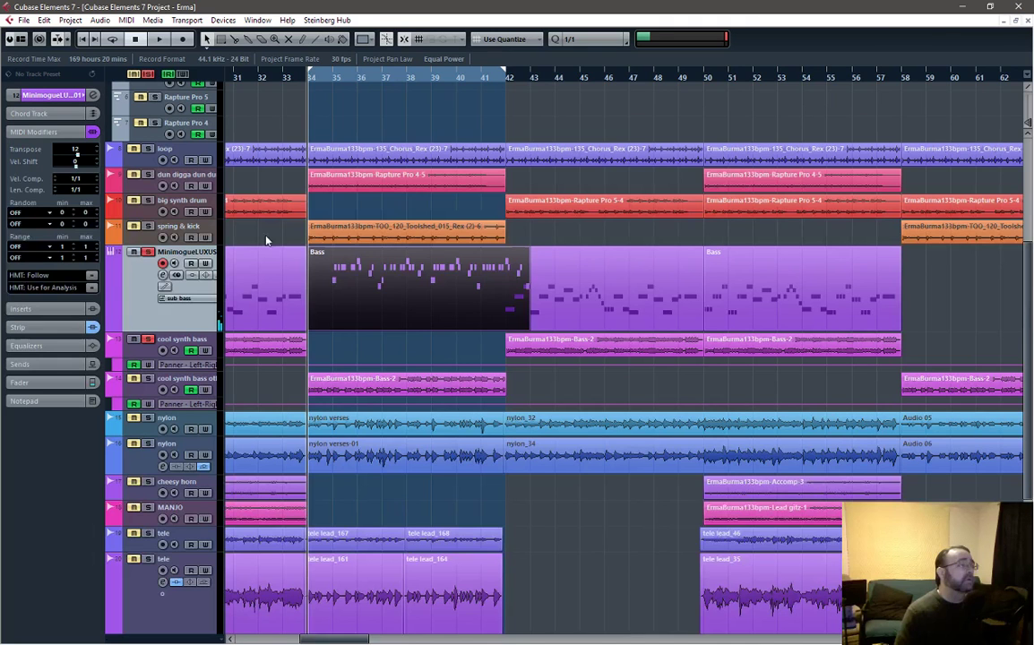
# Trim the empty first bar off the pasted Bass part, fit it between bars 34 and 42, and play it back
pyautogui.moveTo(384, 264); pyautogui.dragTo(394, 305)
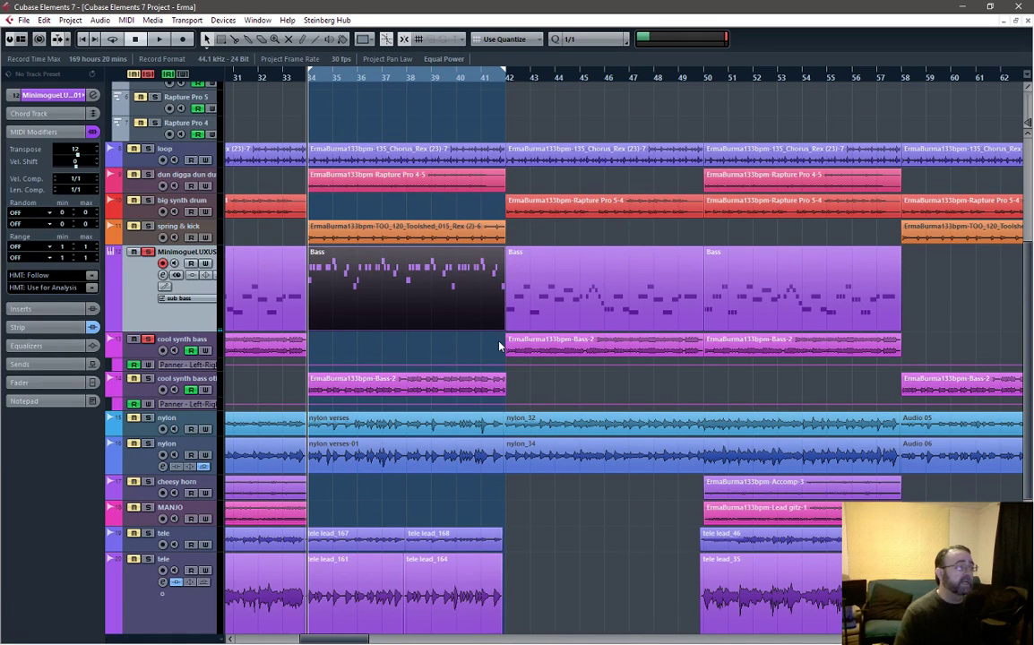
pyautogui.press('space')
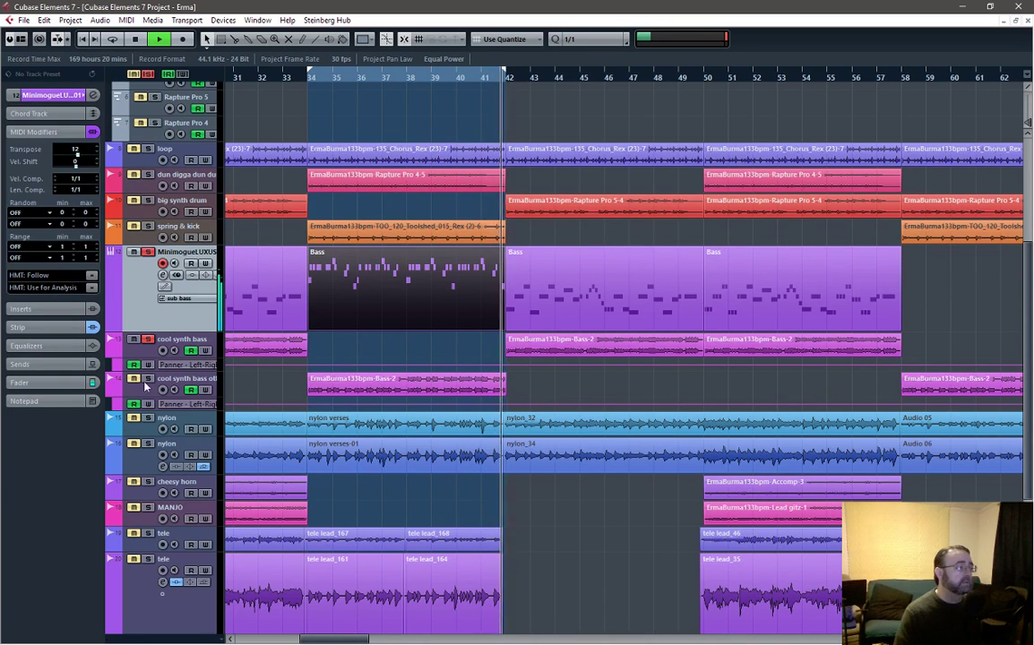
# Play the Bass part at bar 34 with the cool synth bass other track soloed alongside, and play the lead-in from bar 32
pyautogui.press('space')
pyautogui.press('space')
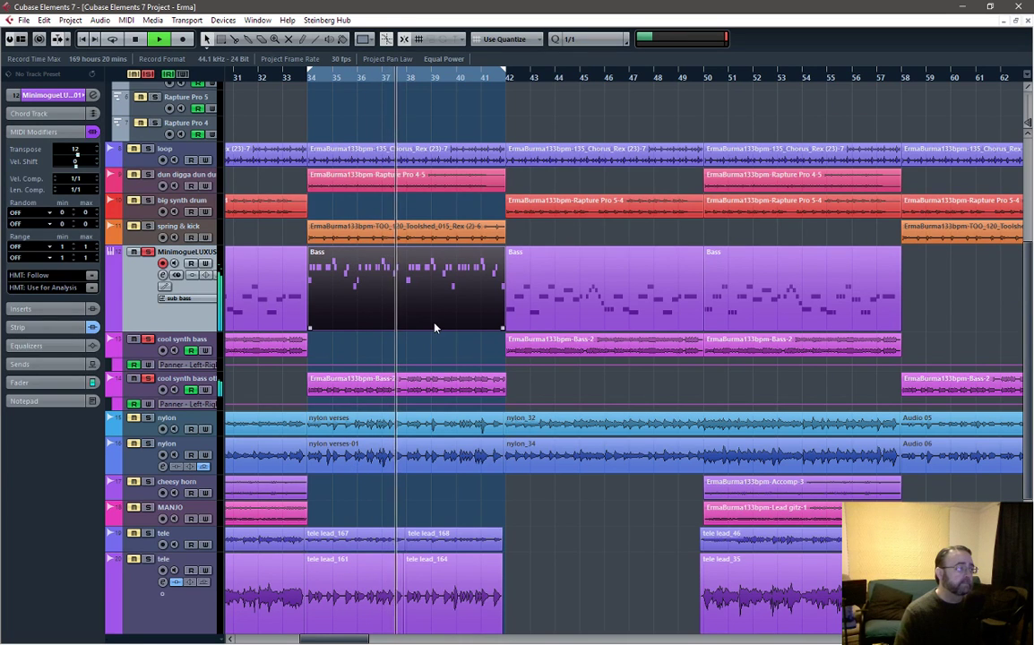
pyautogui.press('space')
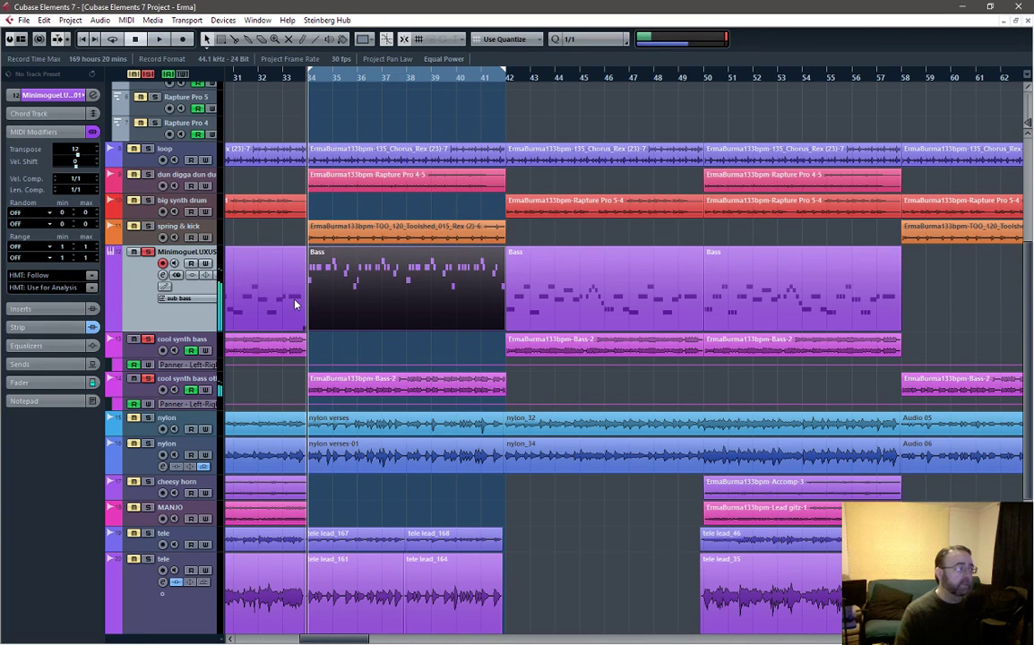
pyautogui.moveTo(346, 639)
pyautogui.mouseDown()
pyautogui.moveTo(308, 640)
pyautogui.moveTo(335, 640)
pyautogui.mouseUp()
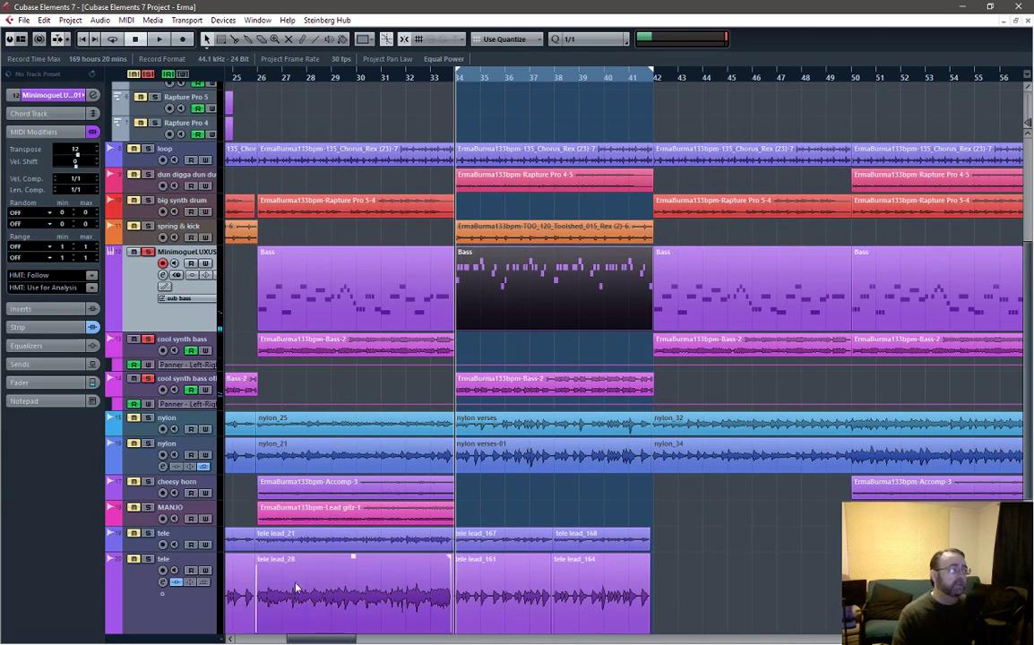
pyautogui.click(411, 79)
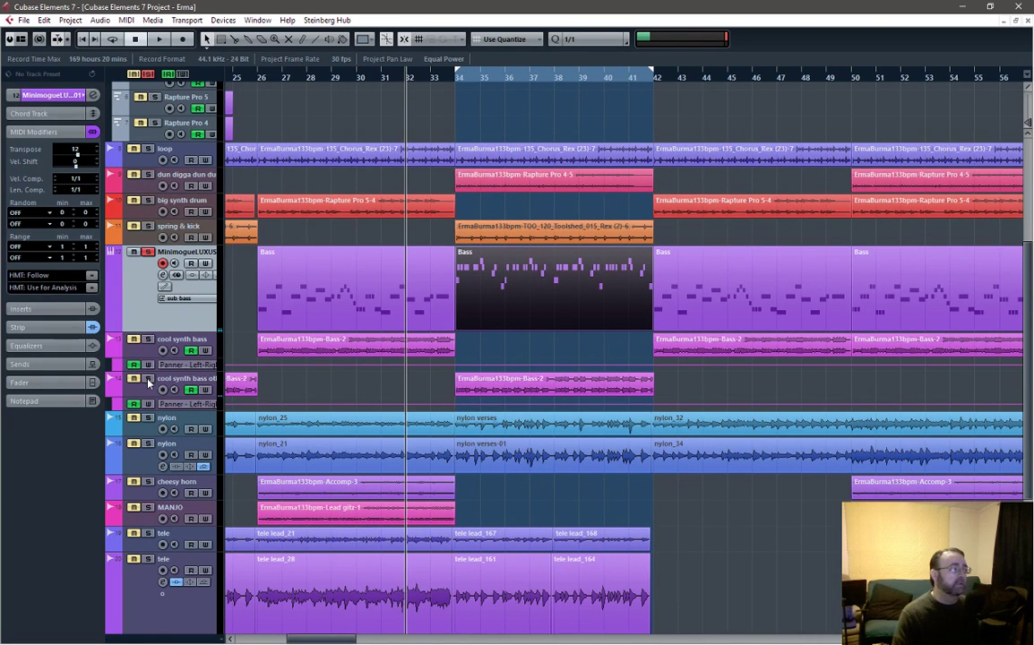
pyautogui.press('space')
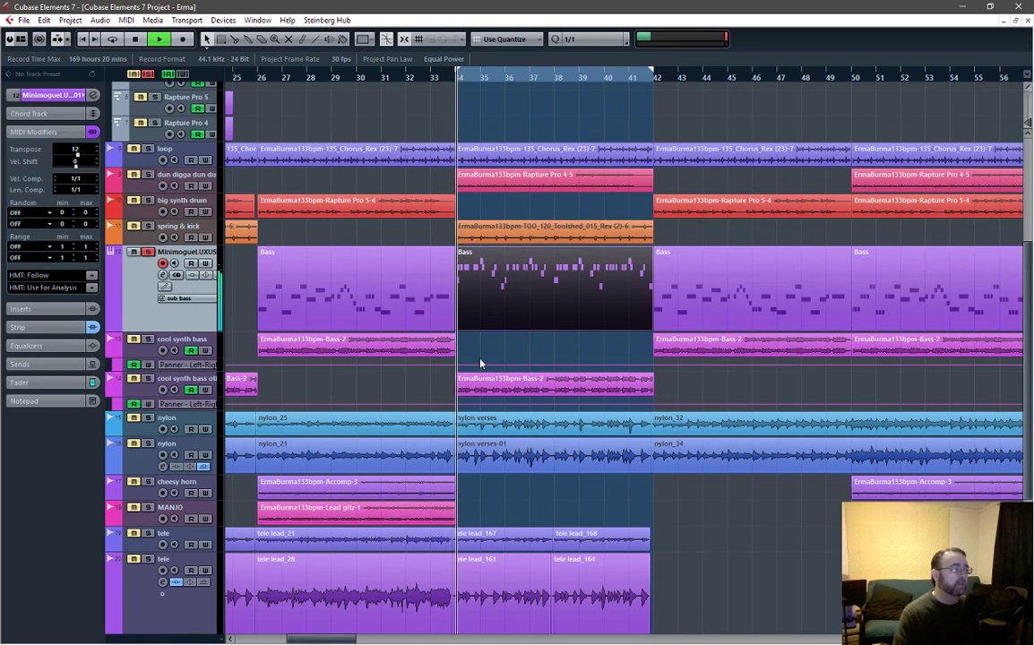
# Open the Minimogue Bass part at bar 34 in the Key Editor and set the quantize grid to 1/16
pyautogui.doubleClick(590, 310)
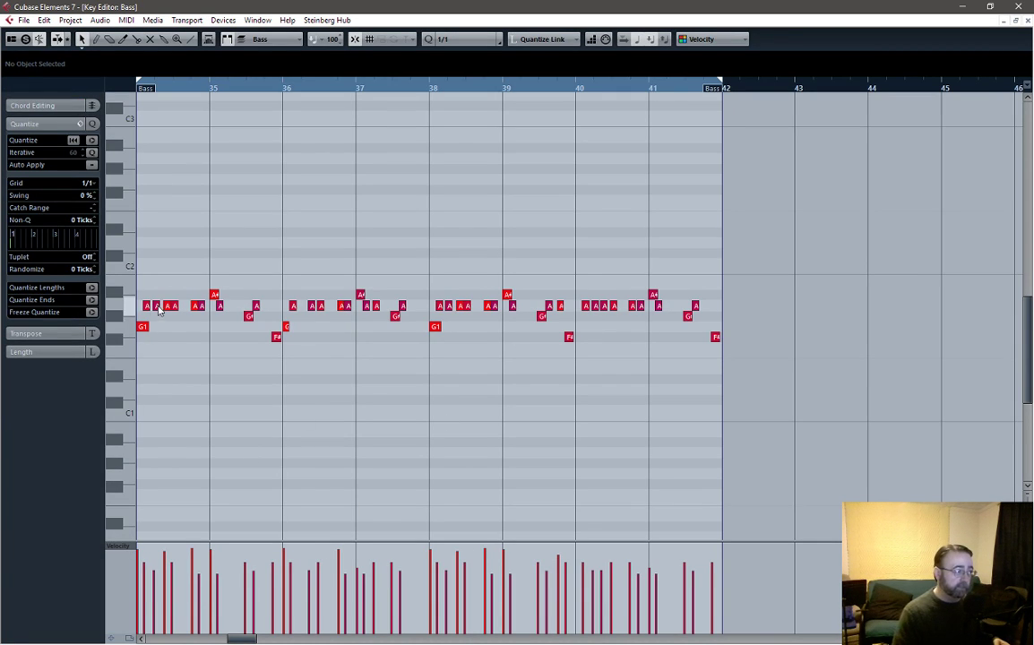
pyautogui.click(463, 40)
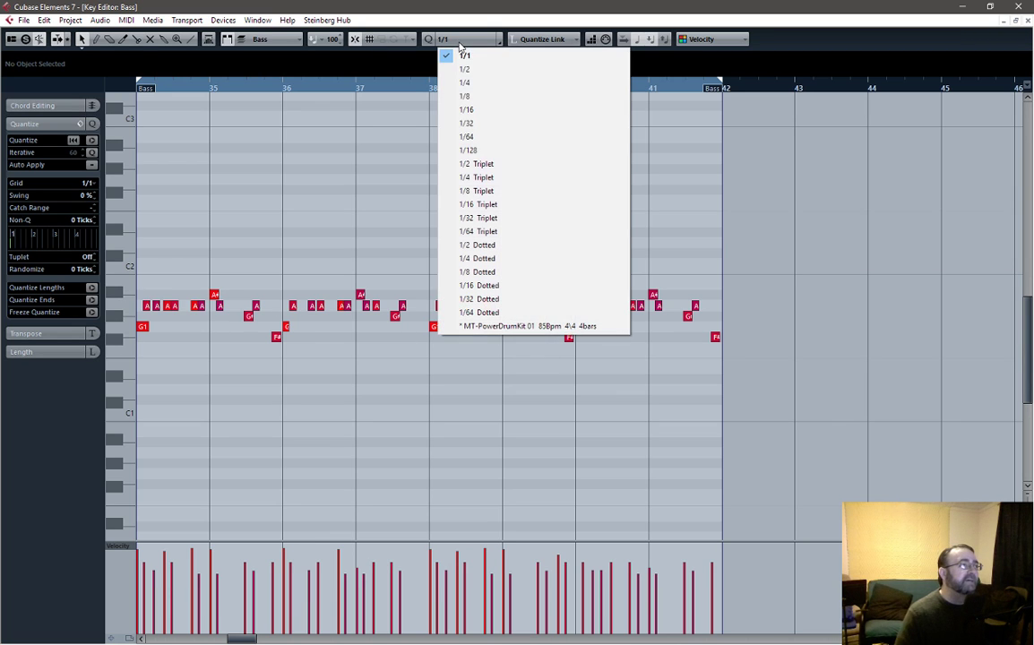
pyautogui.click(491, 112)
pyautogui.press('h')
pyautogui.press('g')
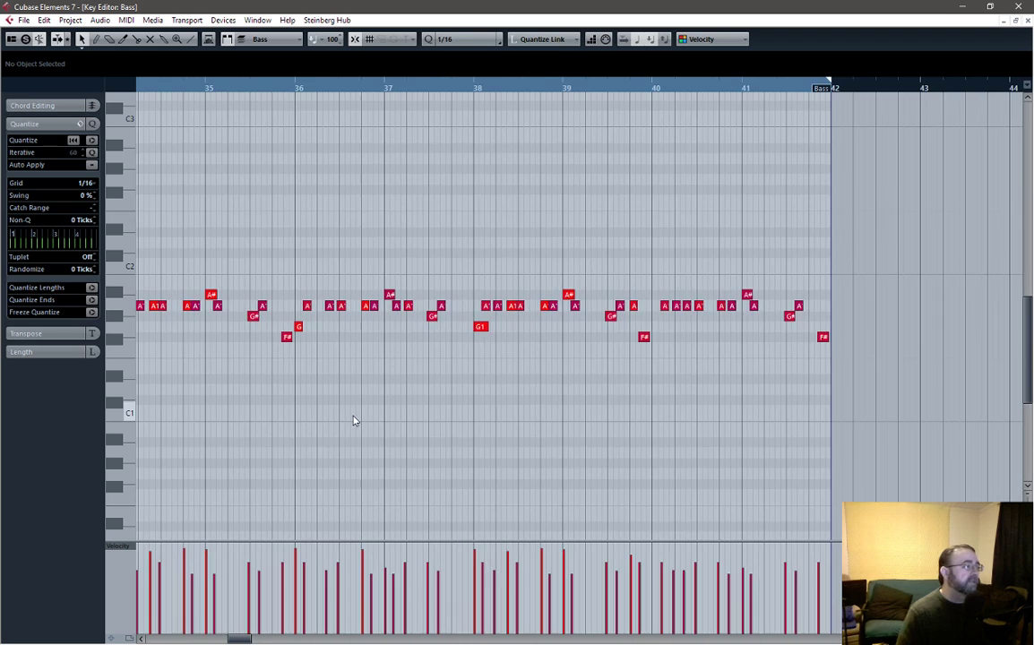
pyautogui.press('g')
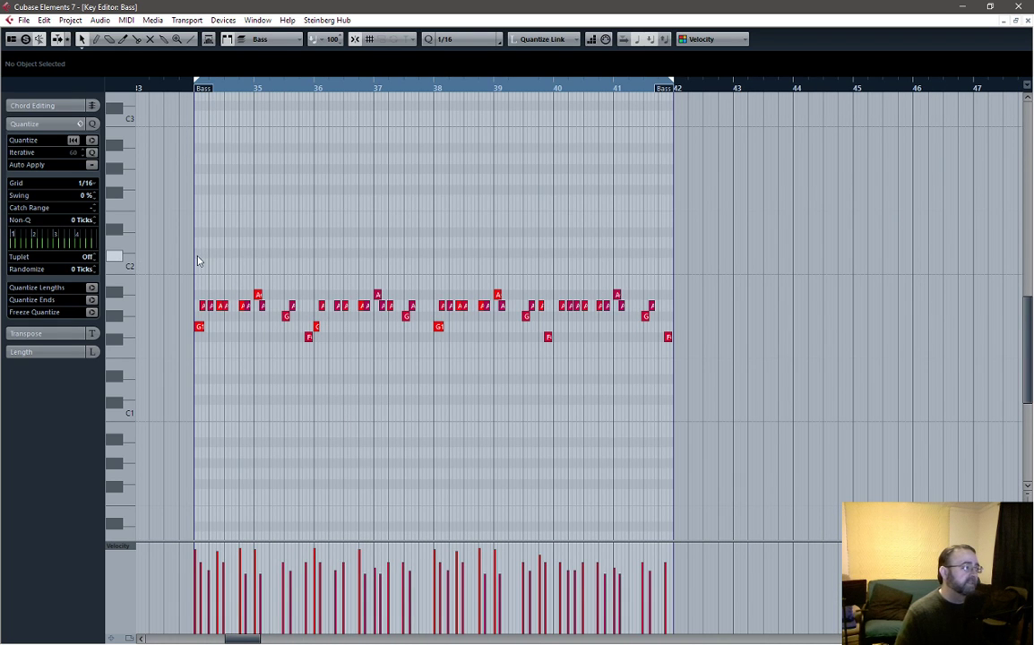
# Quantize all notes of the Bass part to the 1/16 grid and try moving the first A1 note to 34.1.3
pyautogui.moveTo(195, 263); pyautogui.dragTo(677, 358)
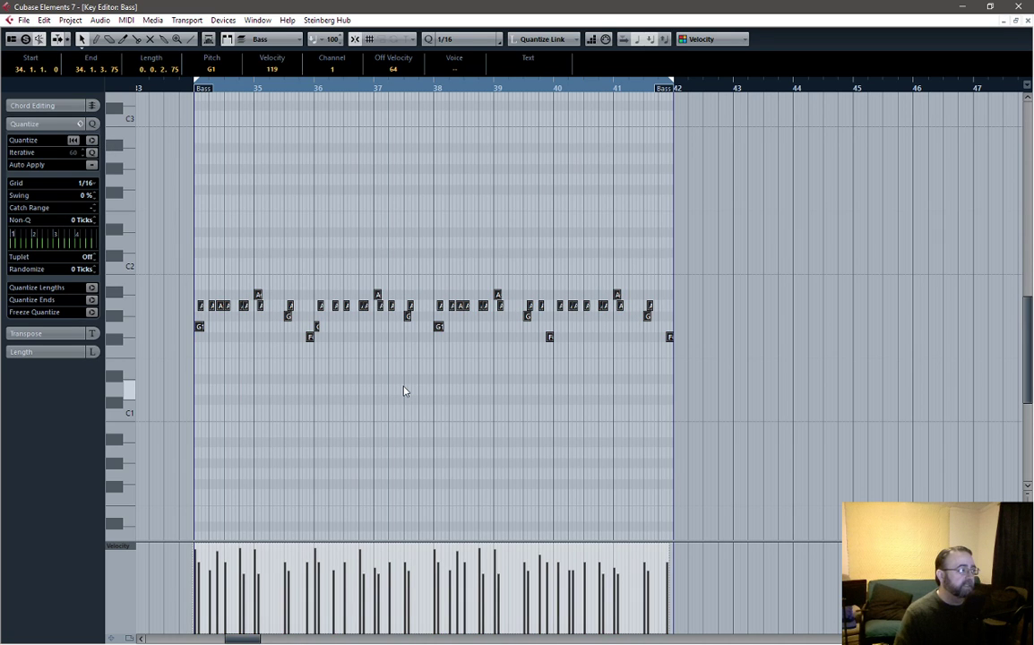
pyautogui.click(209, 305)
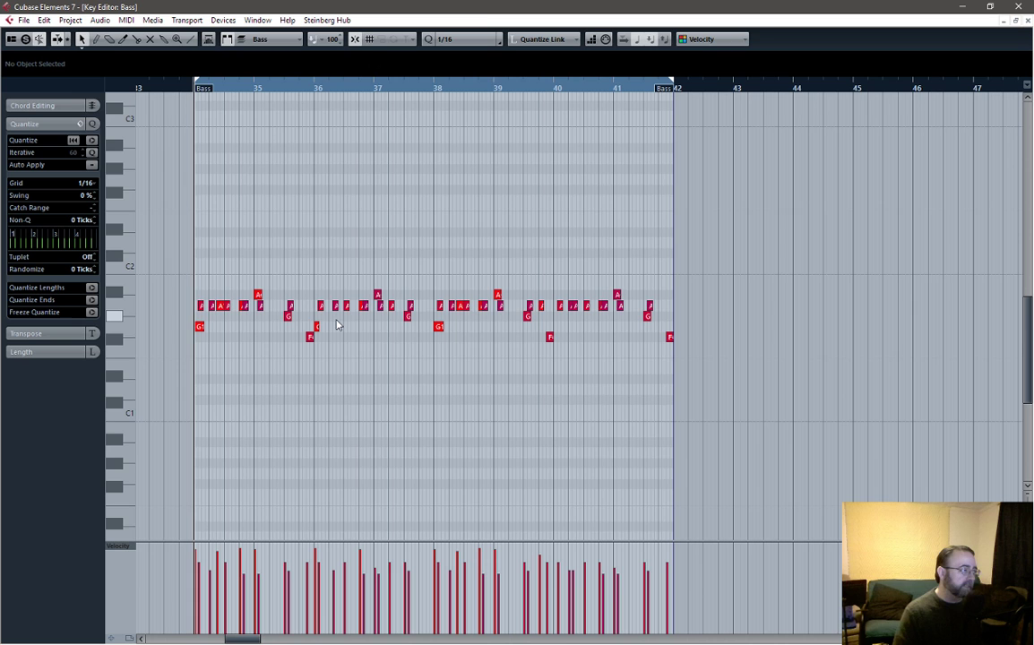
pyautogui.scroll(2, 224, 362)
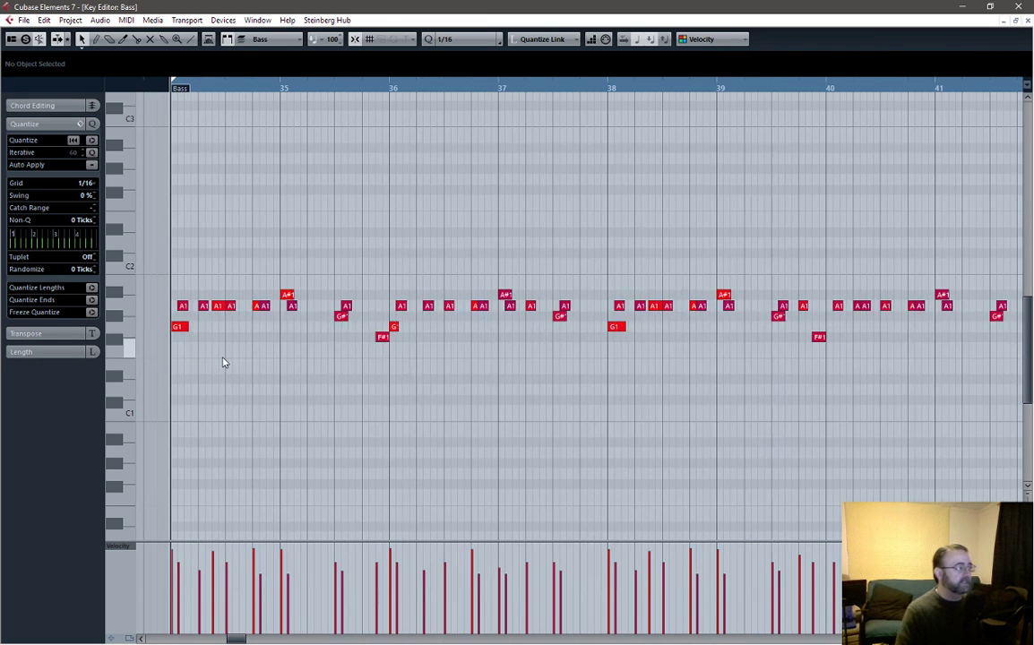
pyautogui.moveTo(183, 305); pyautogui.dragTo(189, 306)
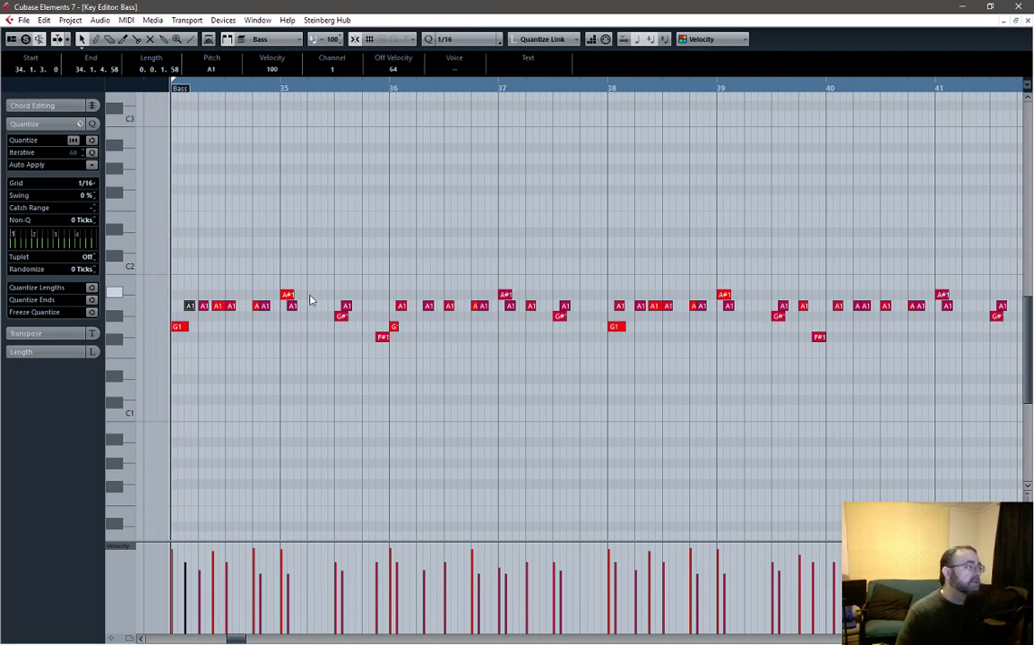
pyautogui.press('space')
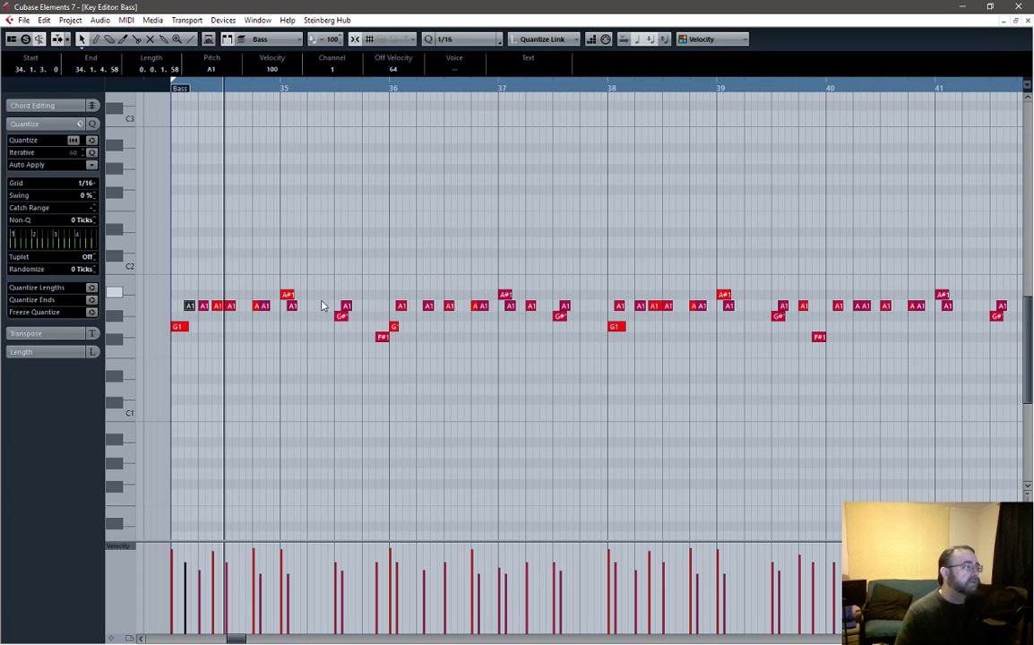
pyautogui.press('space')
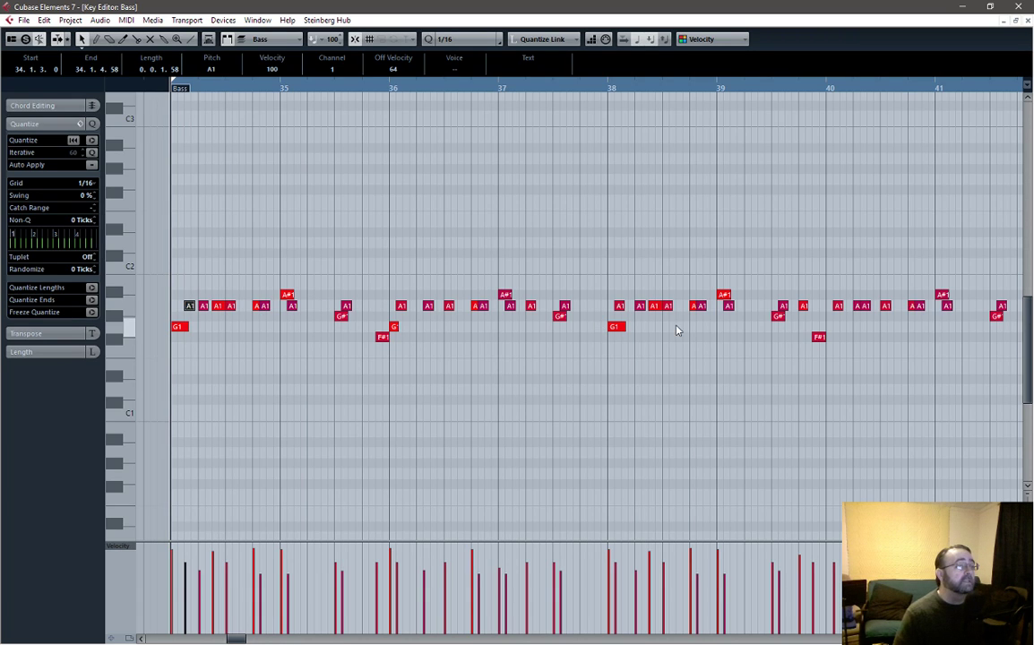
# Undo the note move and the 1/16 quantize, and quantize all notes of the Bass part to the 1/8 grid instead
pyautogui.hotkey('ctrl', 'z')
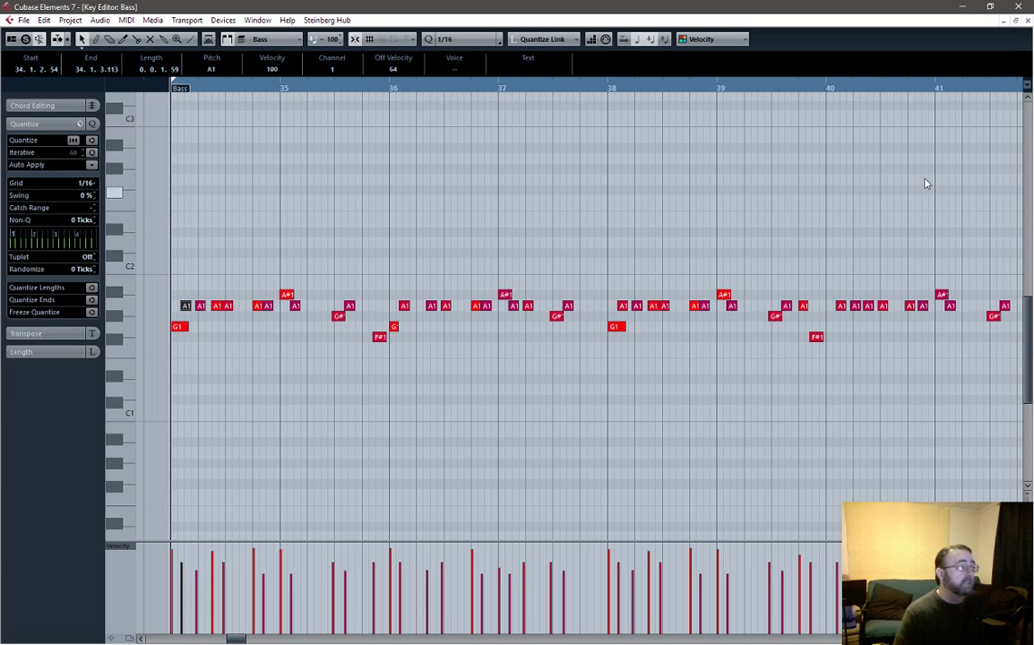
pyautogui.click(540, 39)
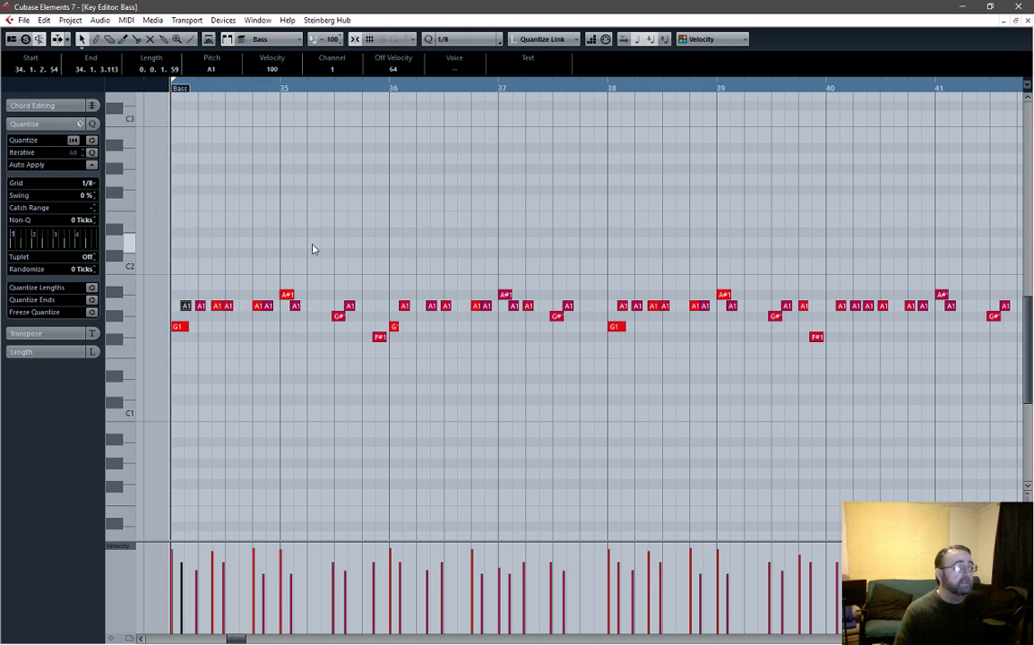
pyautogui.scroll(-2, 487, 274)
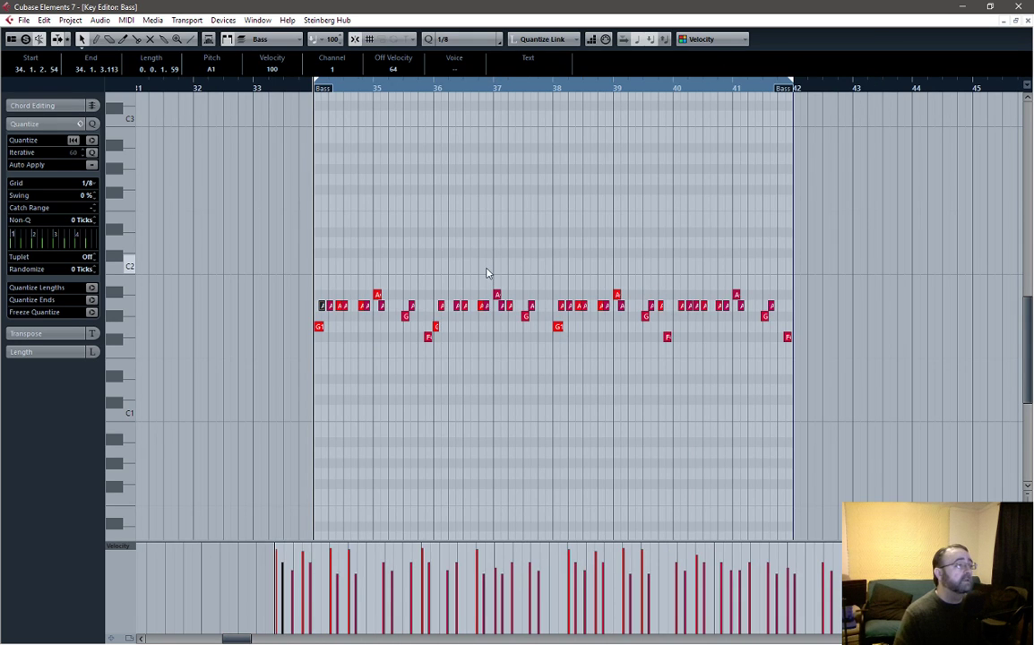
pyautogui.moveTo(313, 279); pyautogui.dragTo(792, 381)
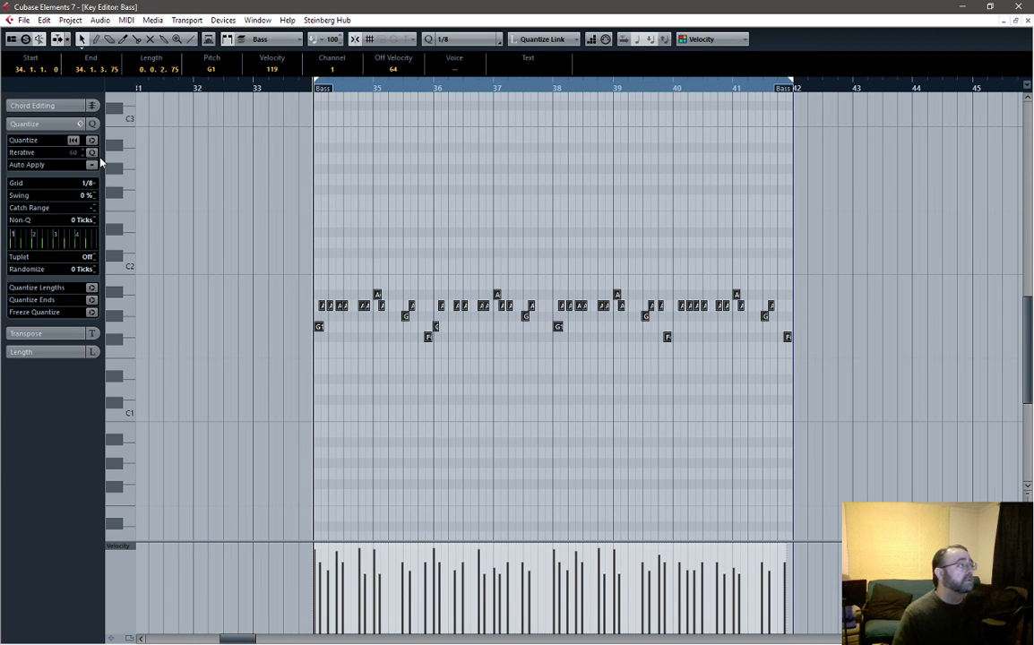
pyautogui.scroll(2, 395, 359)
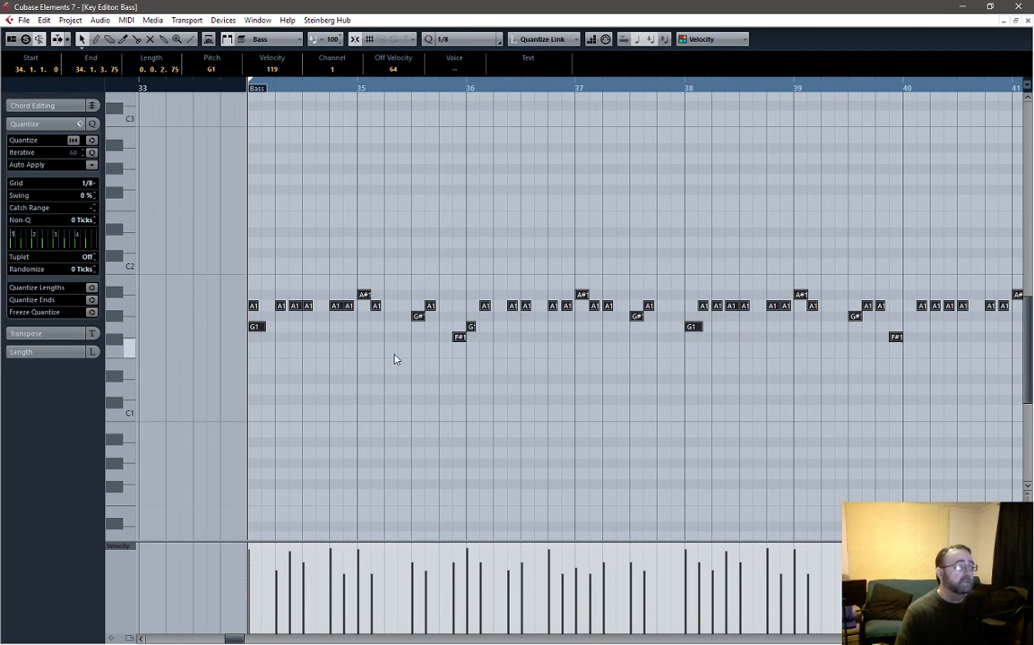
pyautogui.click(300, 344)
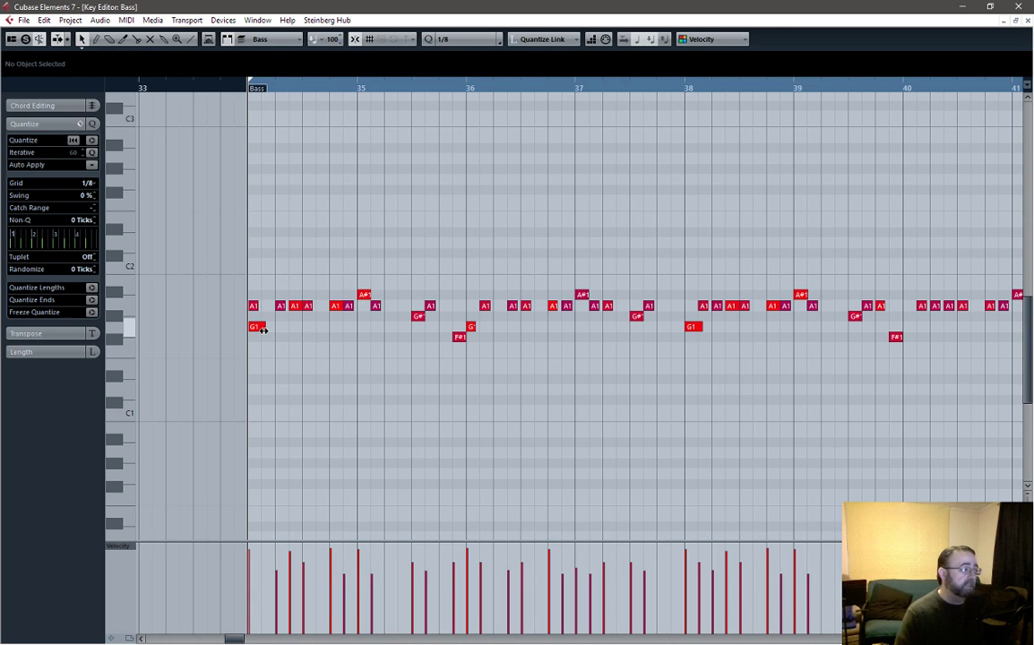
# Shorten the first G1 note to end at 34.1.3 and move the first A1 note to start there, then close the Key Editor
pyautogui.click(260, 328)
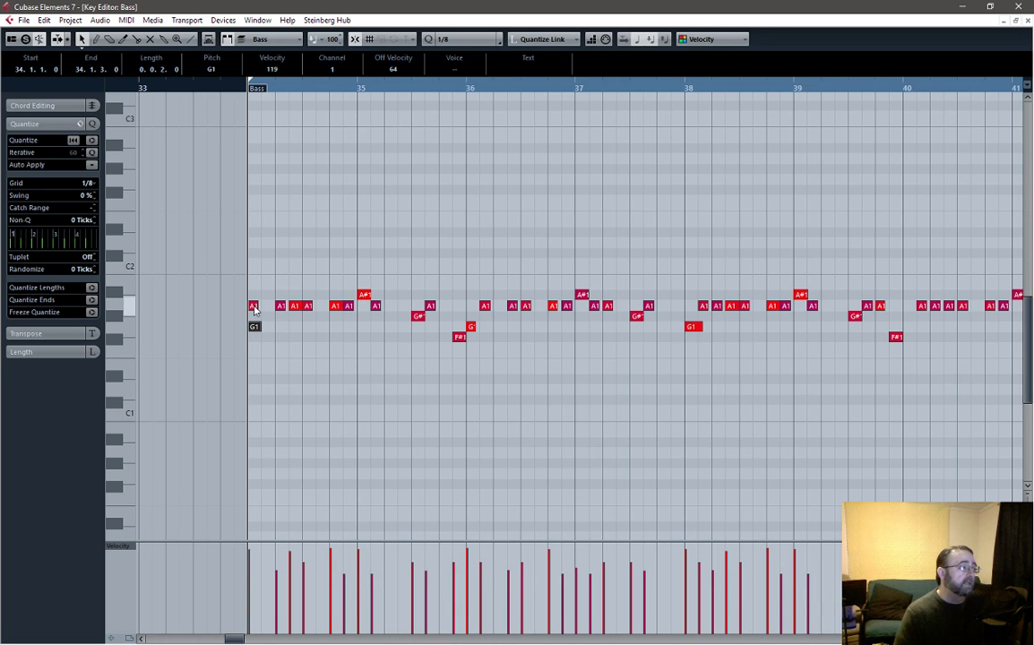
pyautogui.moveTo(254, 309); pyautogui.dragTo(267, 307)
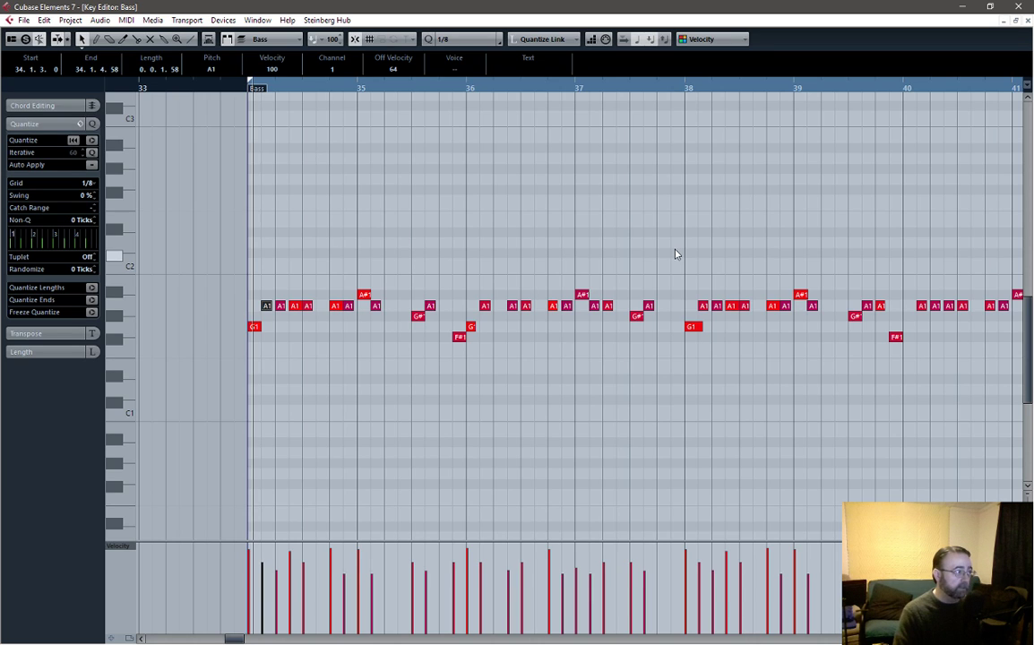
pyautogui.press('space')
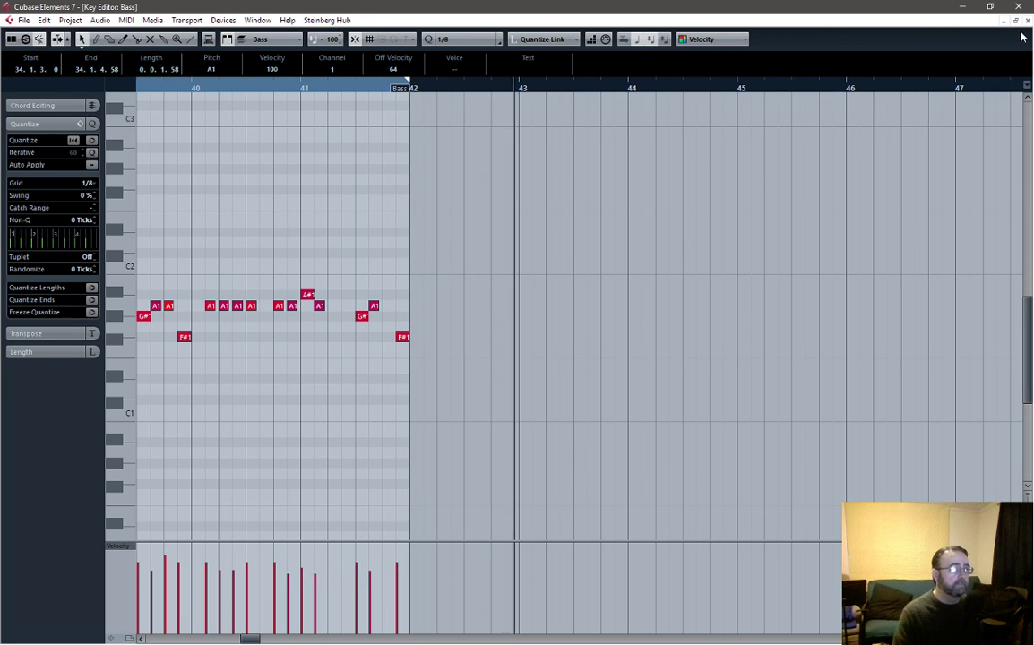
pyautogui.press('space')
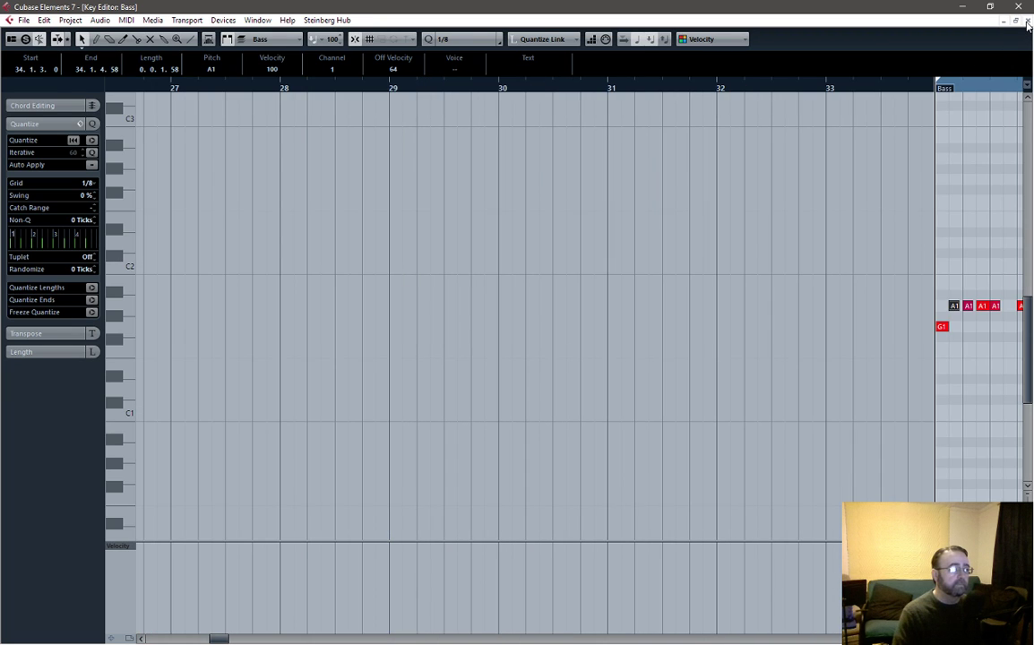
pyautogui.click(1027, 21)
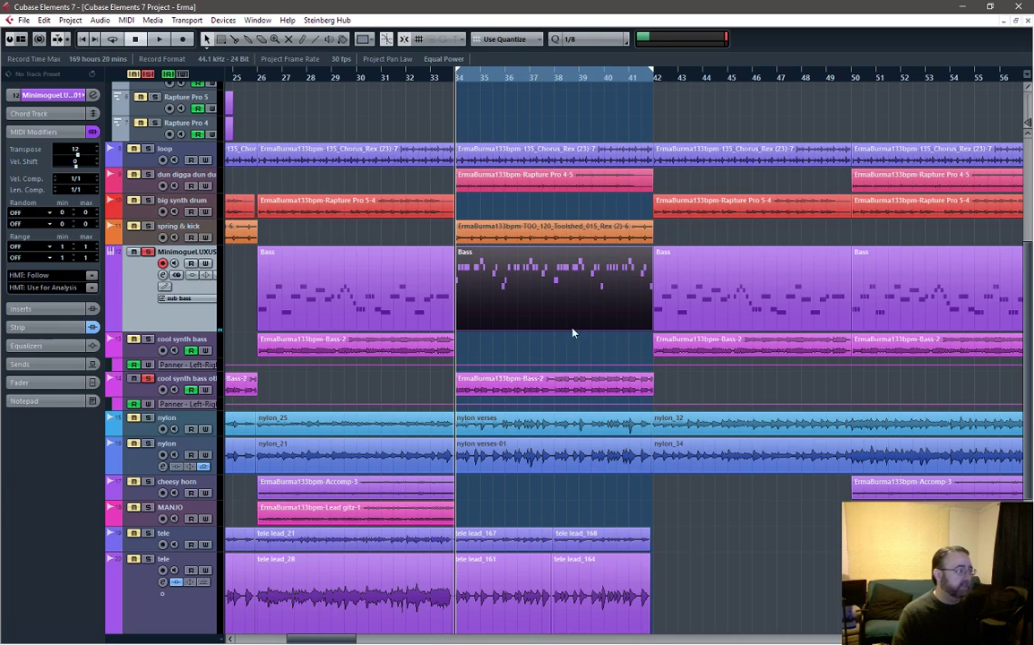
# Play the corrected Bass part from bar 34 with the cool synth bass other track soloed, then in the full mix with all solos off
pyautogui.press('space')
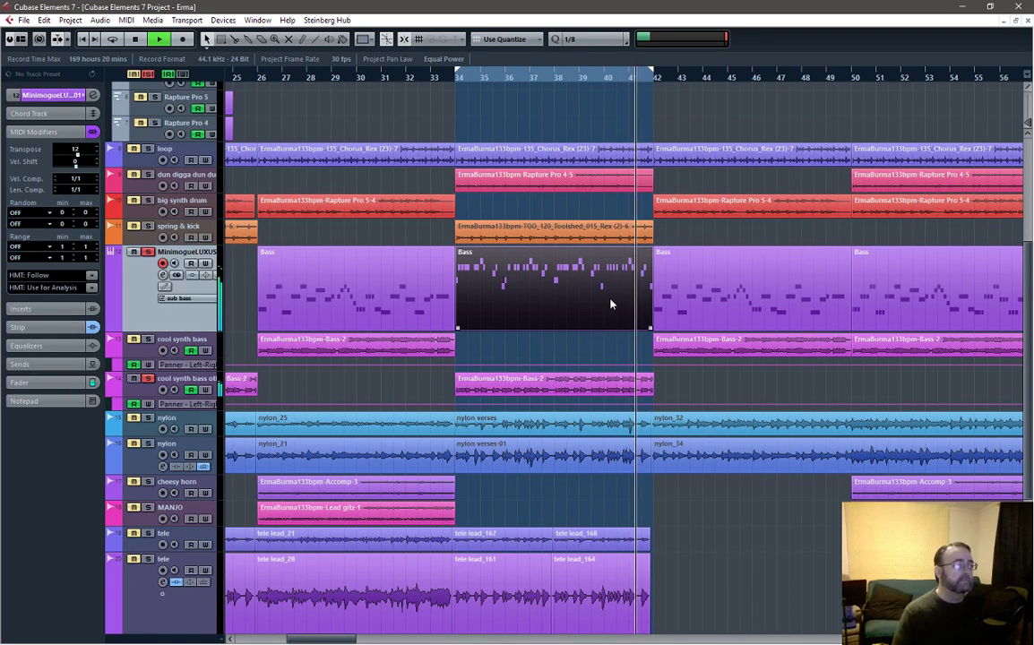
pyautogui.press('space')
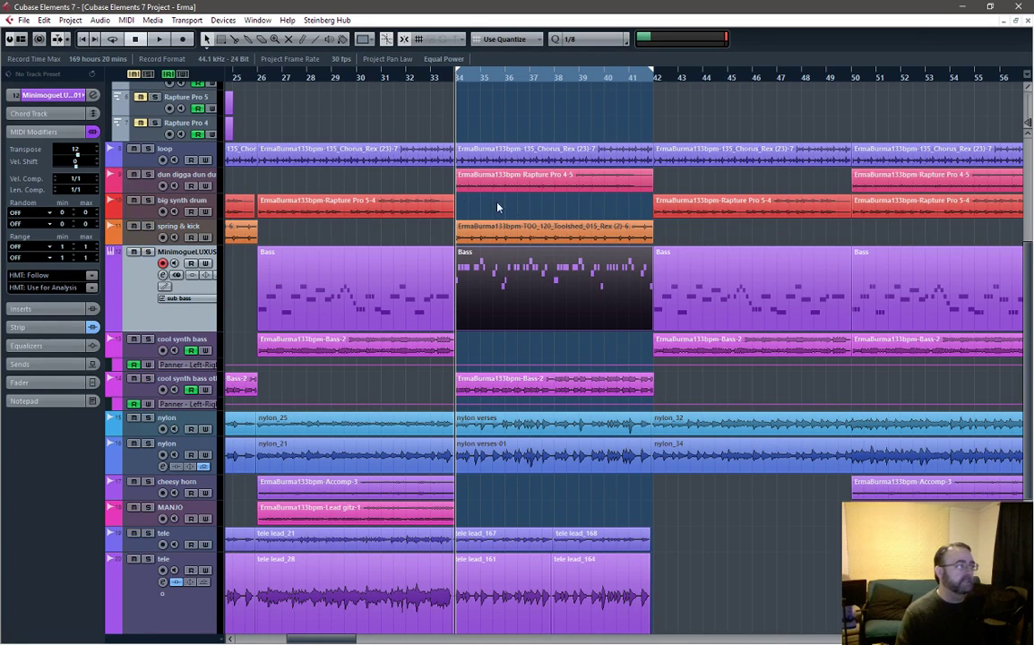
pyautogui.press('space')
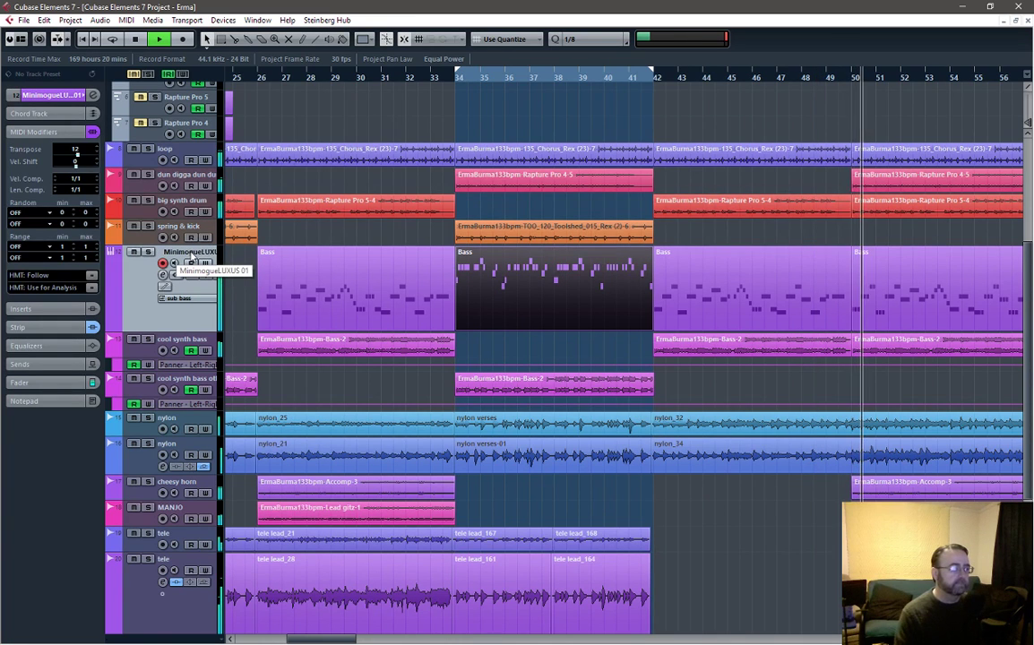
pyautogui.press('space')
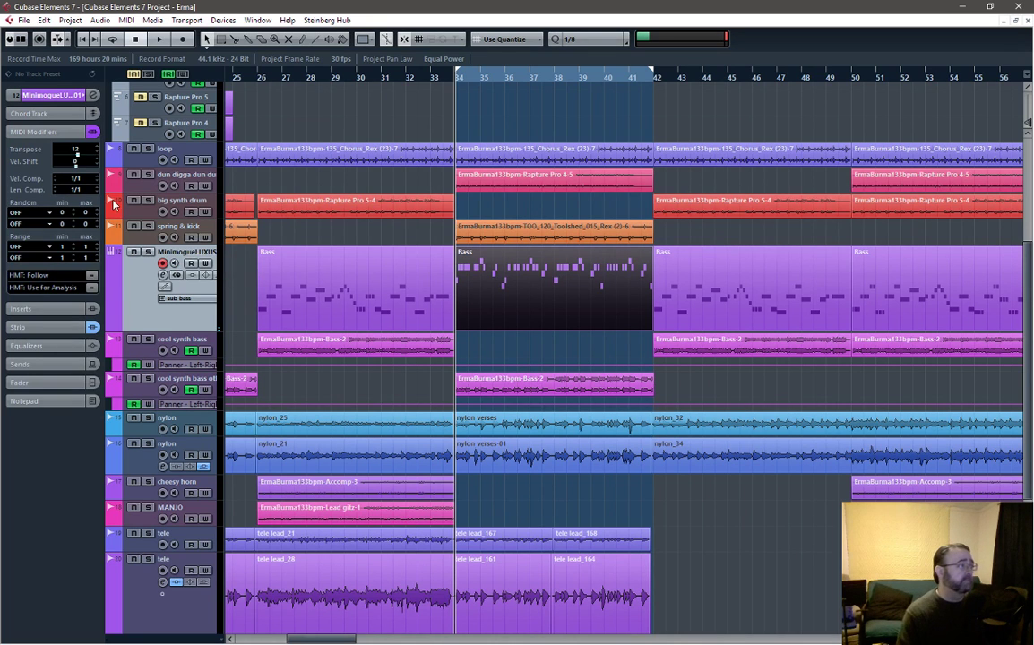
# Collapse the Original MIDI tracks folder at the start of the track list
pyautogui.scroll(5, 246, 239)
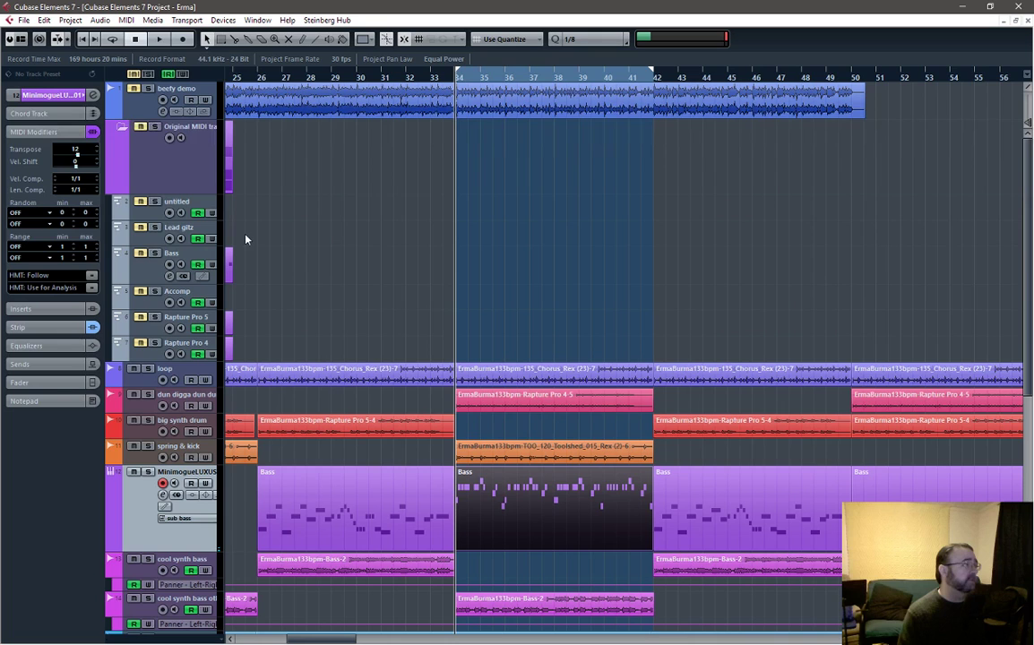
pyautogui.press('f')
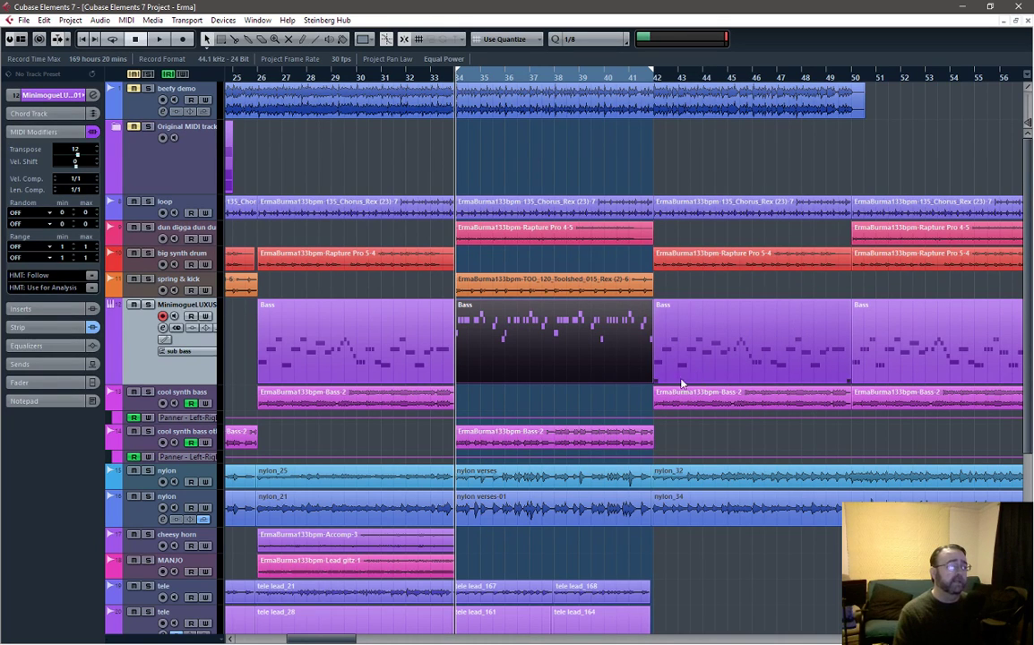
# Play the full mix from bar 34 and open the MixConsole to check the Minimogue track's level against the other channels
pyautogui.press('space')
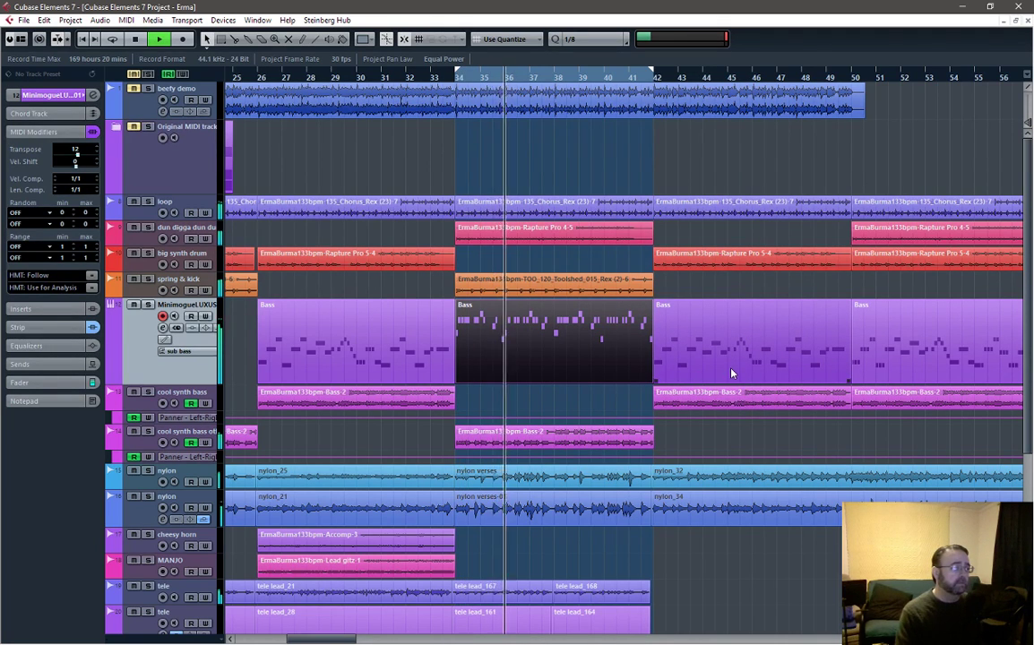
pyautogui.press('F3')
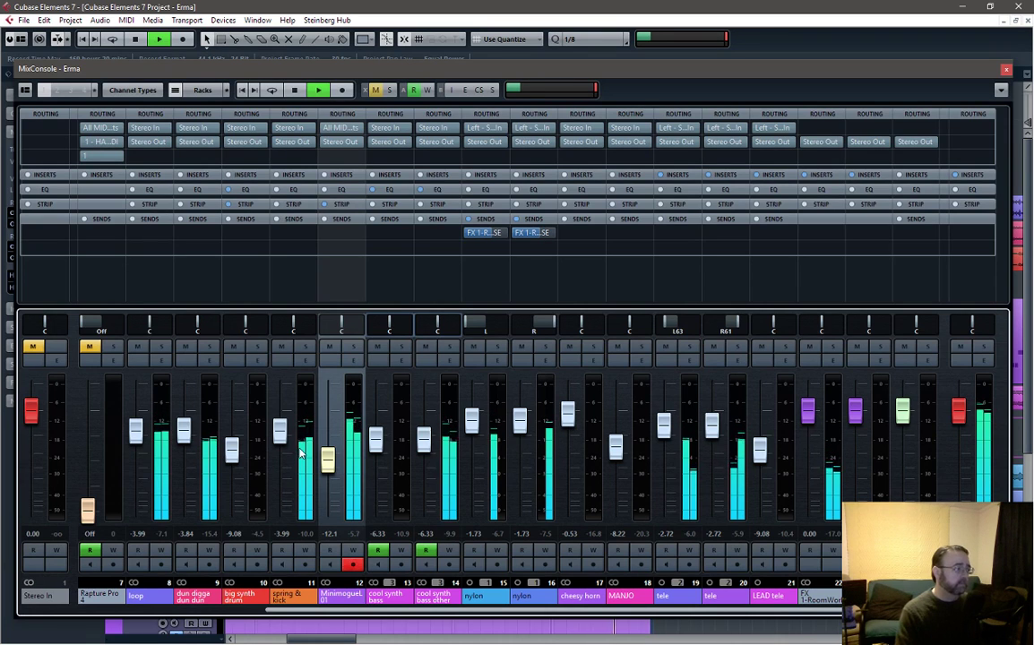
pyautogui.press('space')
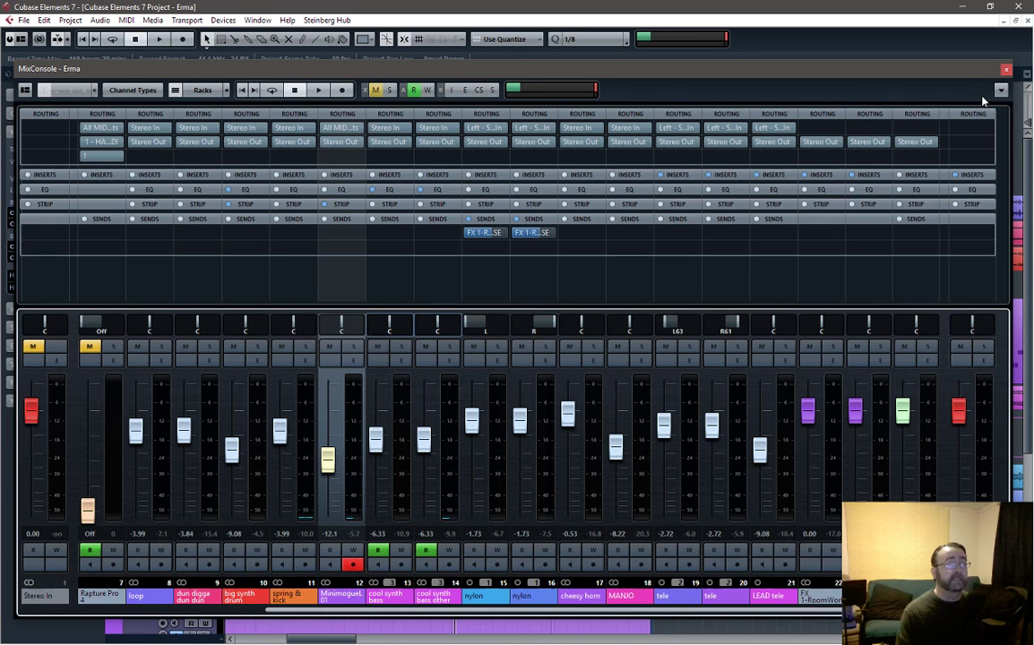
# Close the MixConsole and play the full mix from bar 26, where the Minimogue Bass part begins
pyautogui.press('F3')
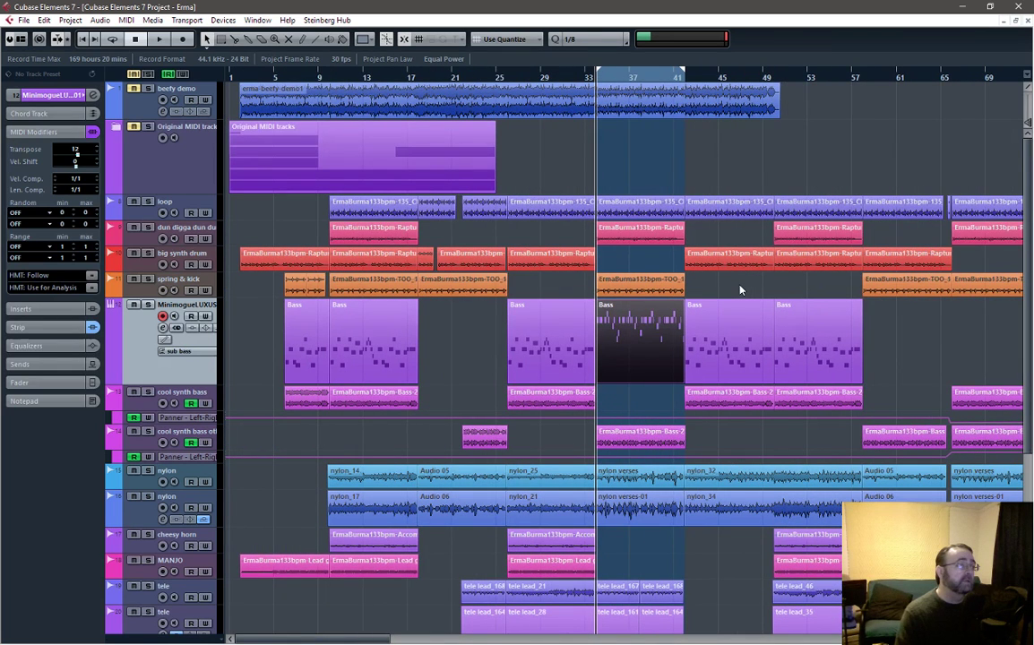
pyautogui.moveTo(389, 85); pyautogui.dragTo(389, 77)
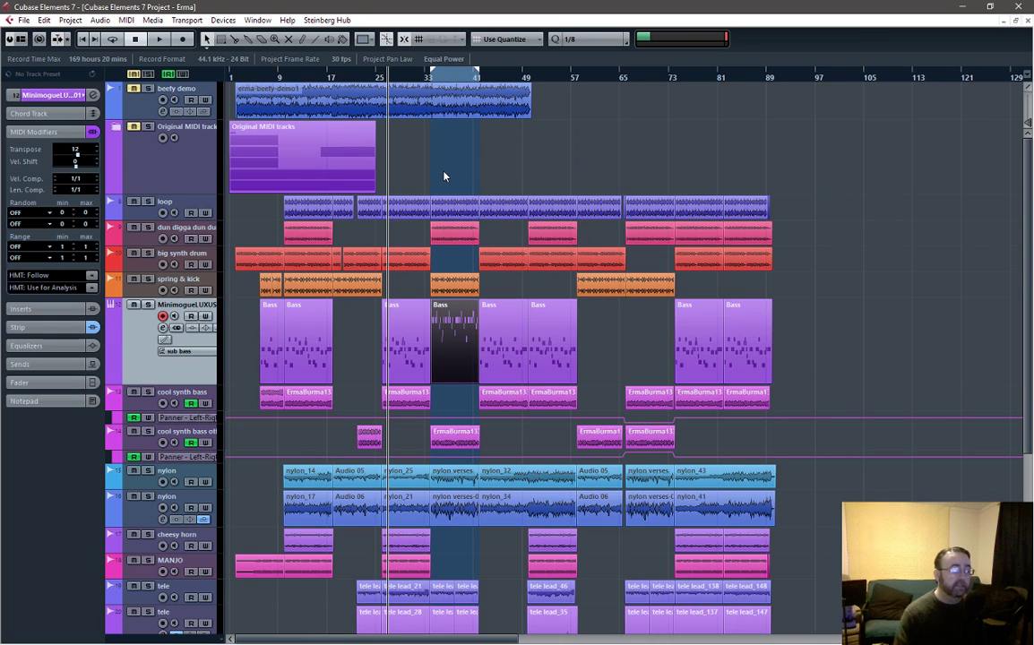
pyautogui.press('KP_Subtract')
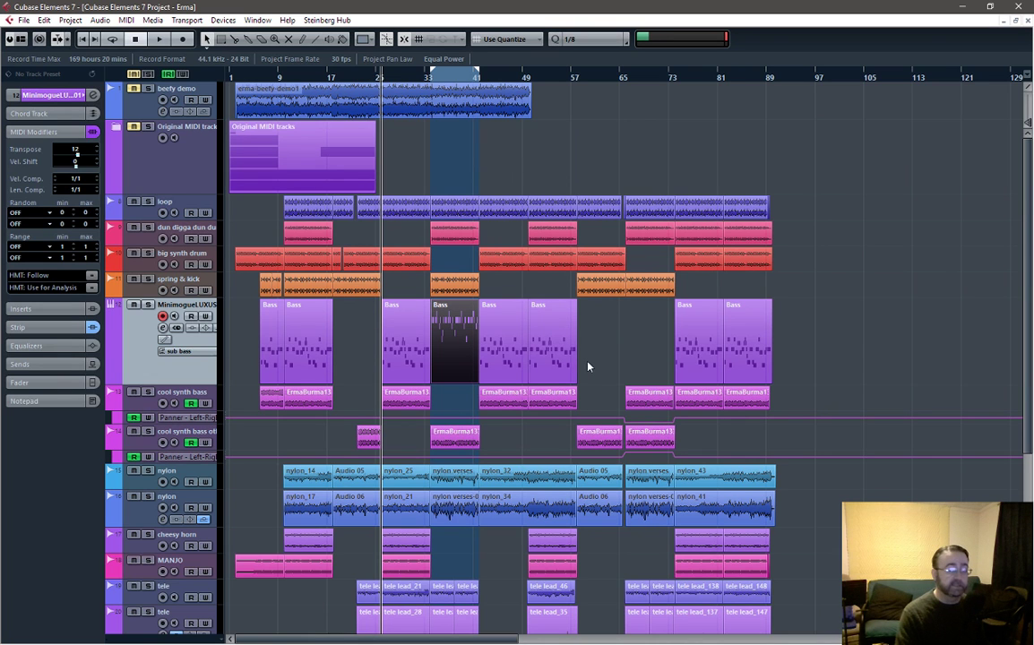
pyautogui.press('h')
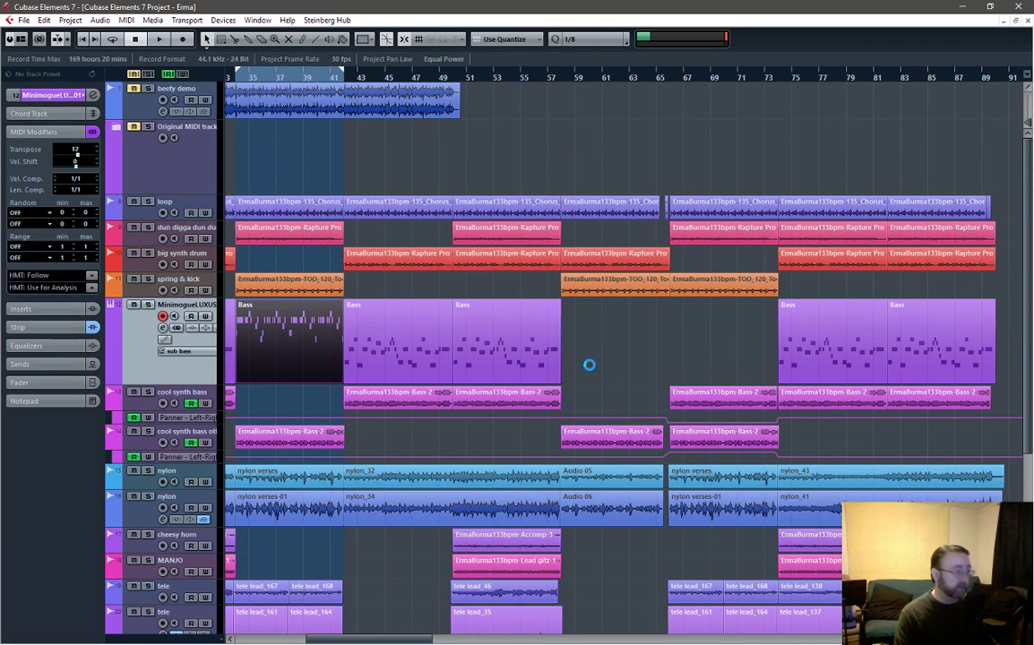
pyautogui.press('space')
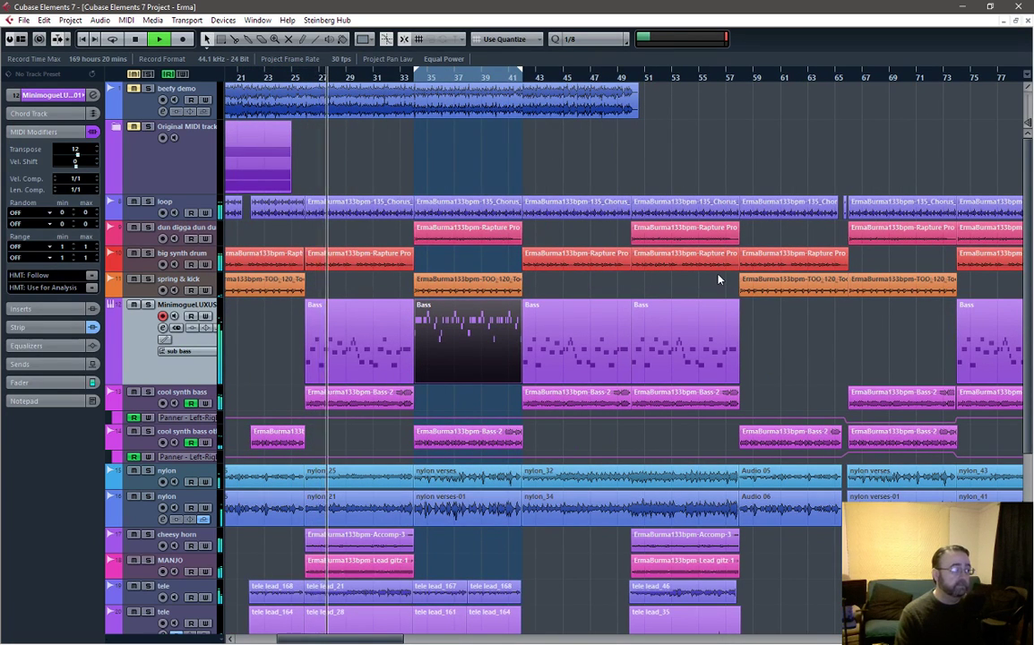
pyautogui.press('space')
pyautogui.press('space')
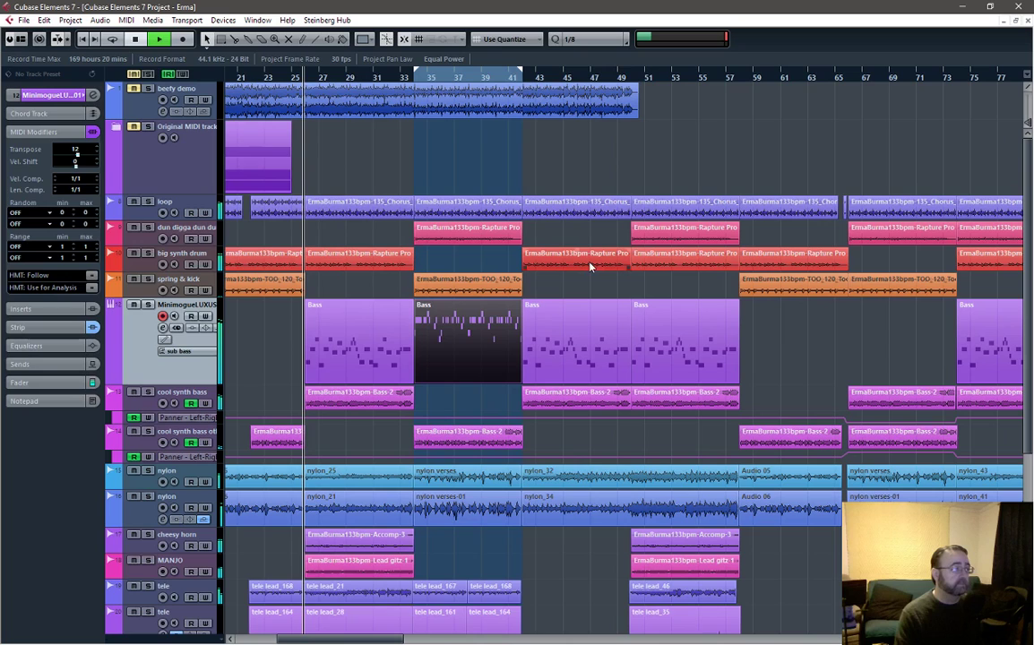
pyautogui.press('space')
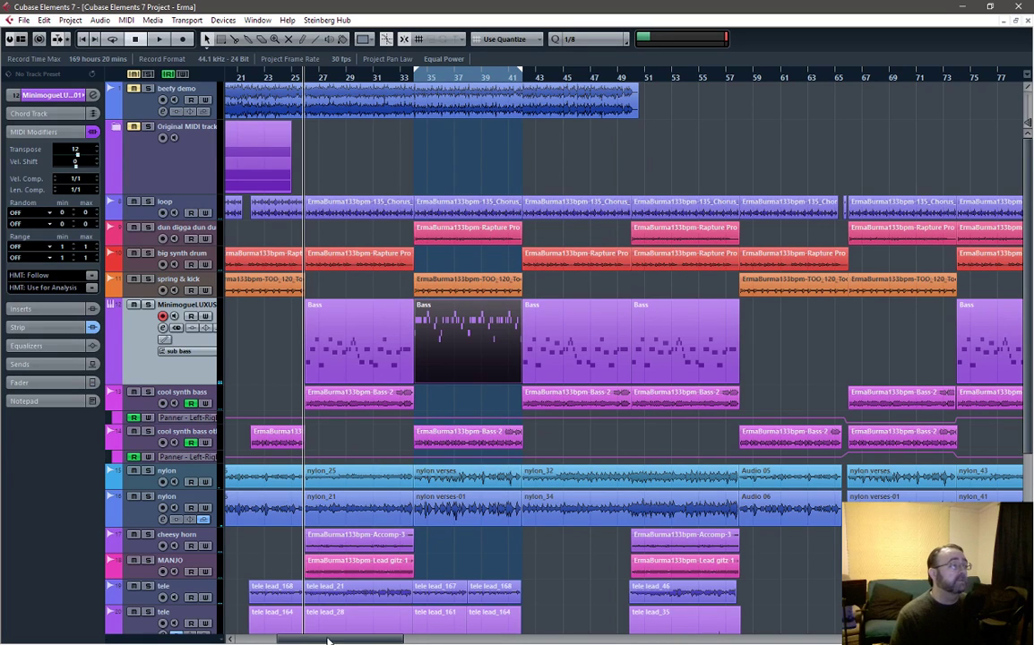
# Paste copies of the bar 34 Bass part onto the Minimogue track at bars 58 and 66
pyautogui.click(597, 340)
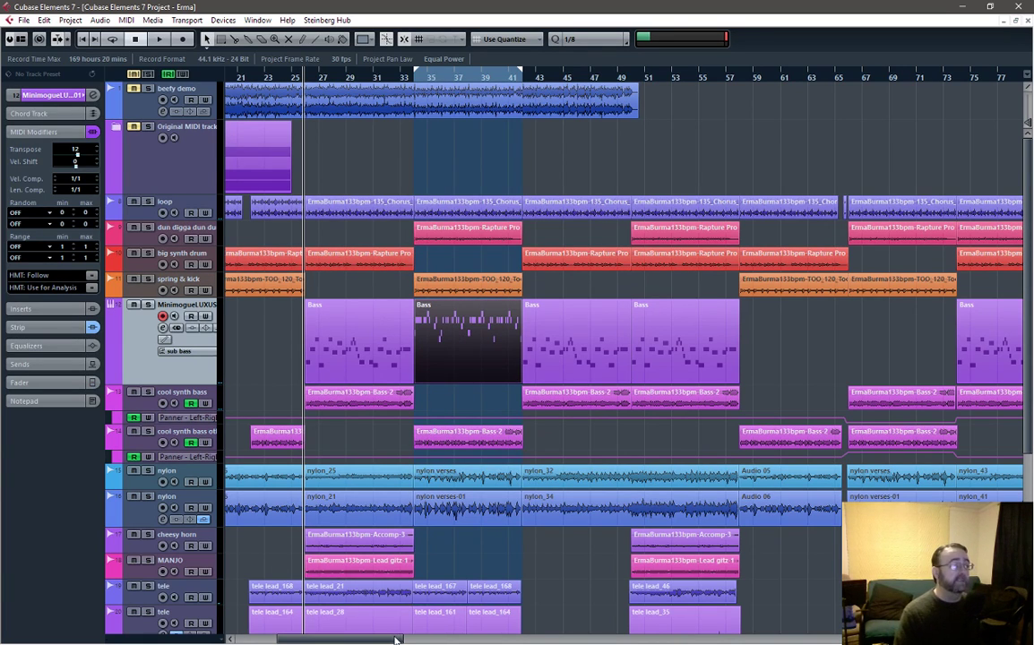
pyautogui.click(735, 79)
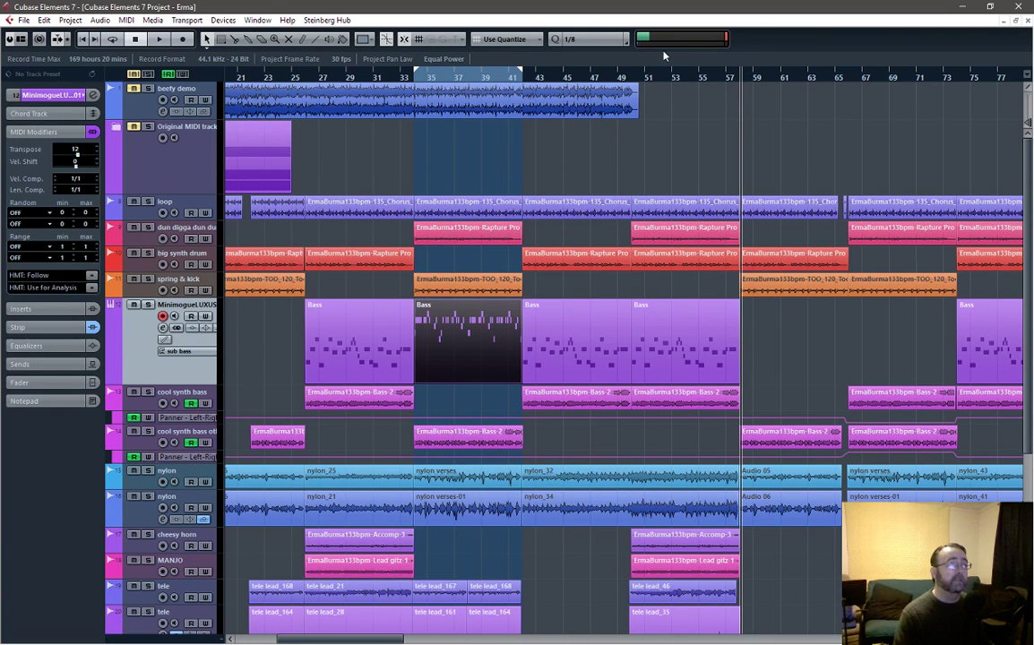
pyautogui.click(750, 76)
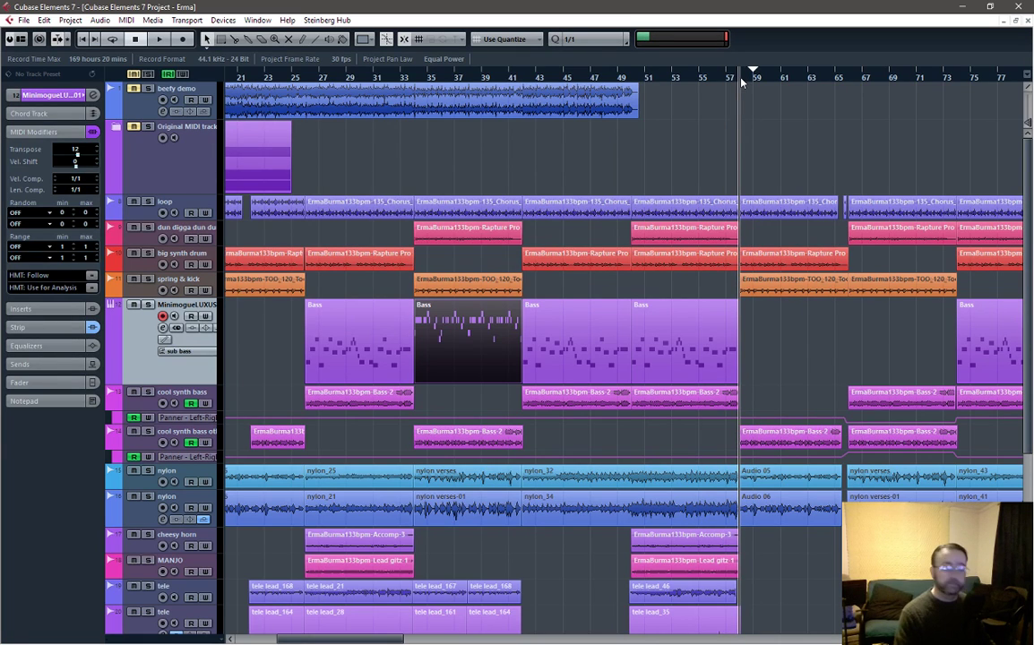
pyautogui.hotkey('ctrl', 'v')
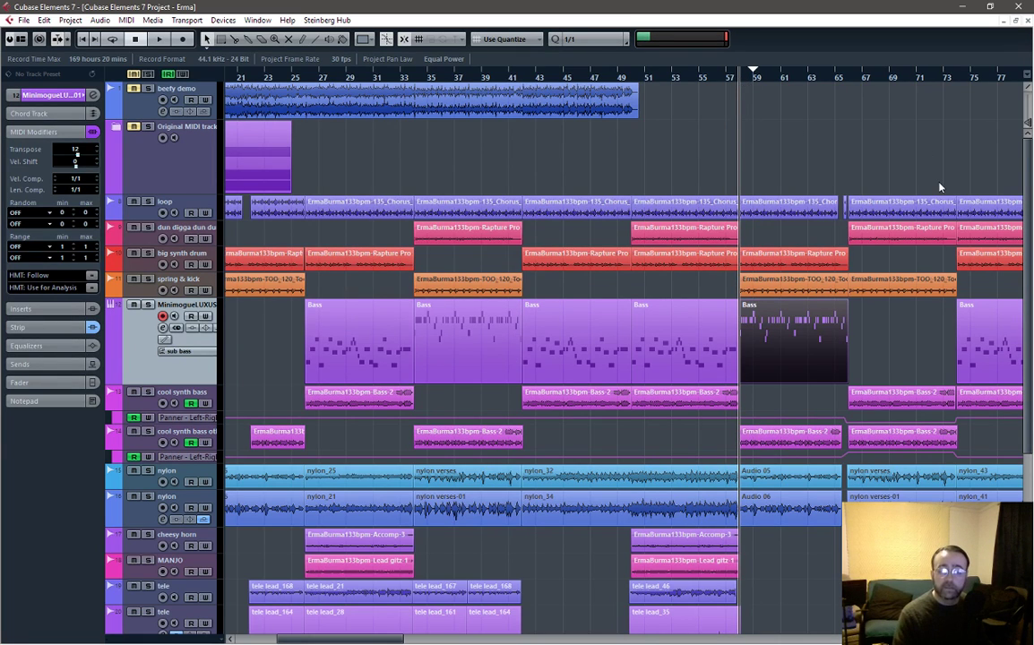
pyautogui.click(850, 79)
pyautogui.hotkey('ctrl', 'v')
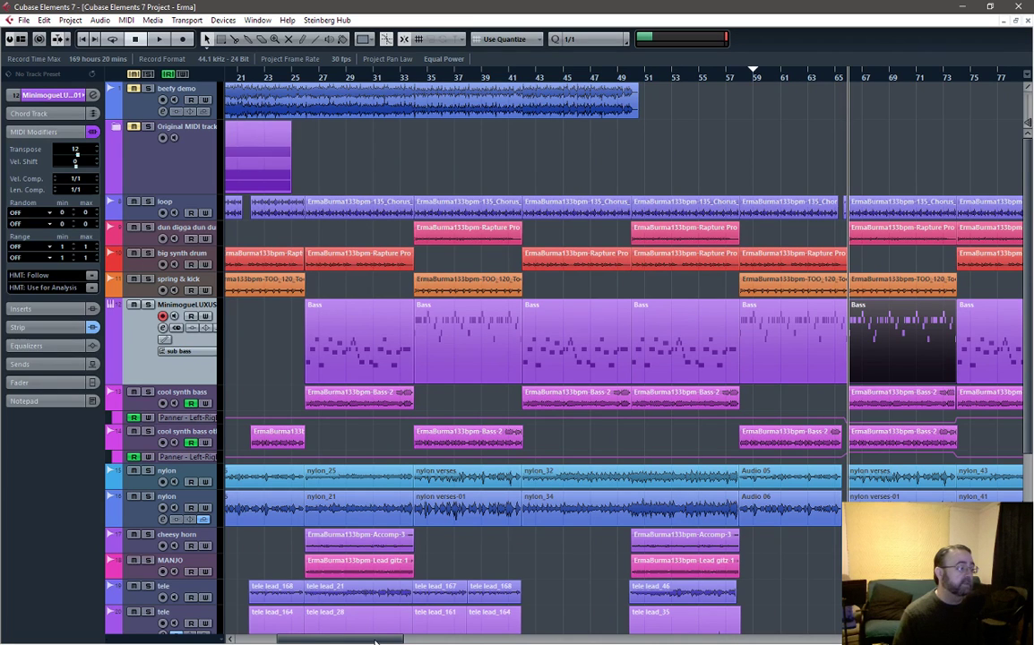
# Paste the same Bass part at bar 18 and trim its start to bar 22, matching the cool synth bass other clip
pyautogui.moveTo(376, 641); pyautogui.dragTo(348, 641)
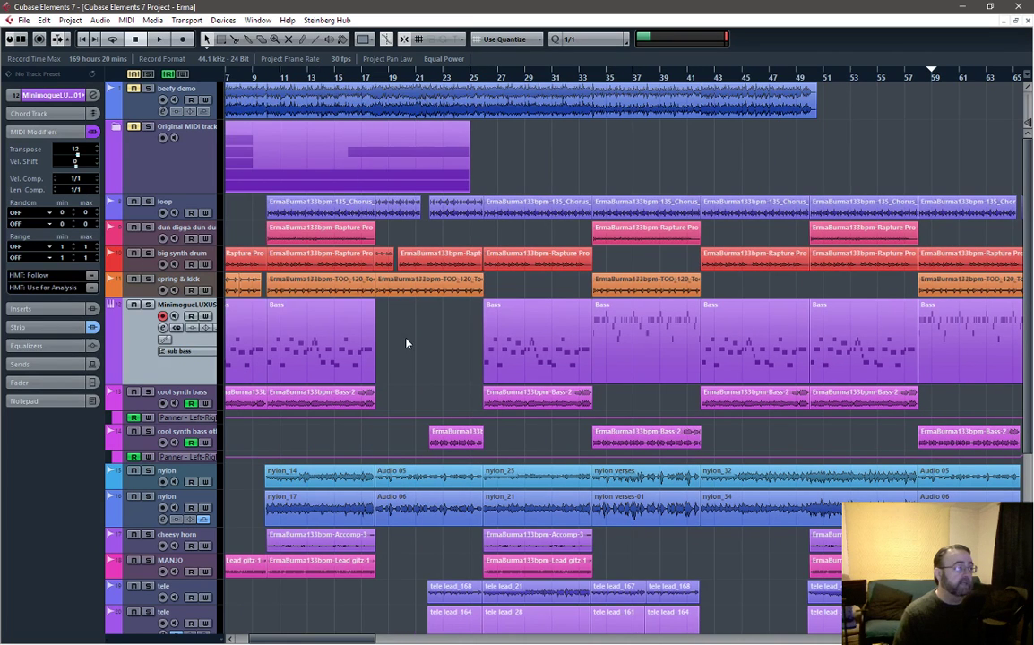
pyautogui.click(377, 80)
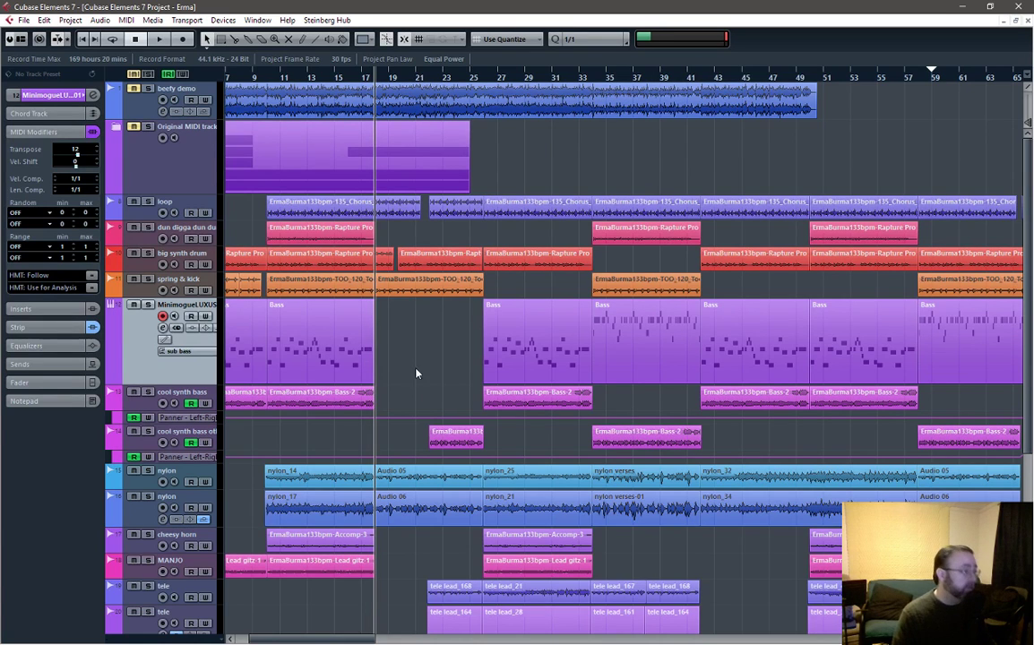
pyautogui.hotkey('ctrl', 'v')
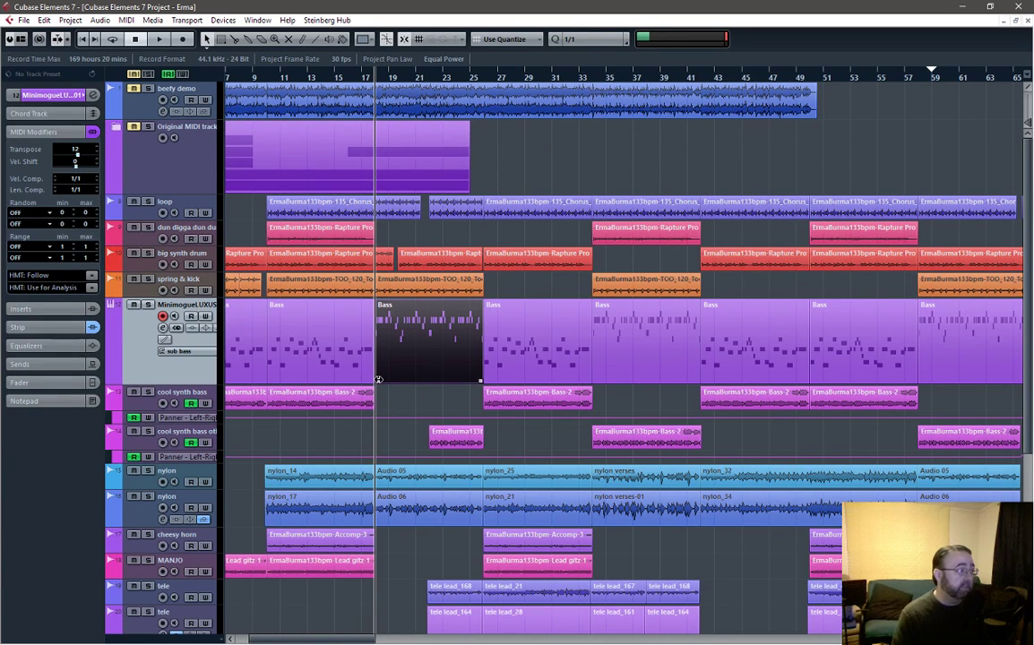
pyautogui.moveTo(382, 379); pyautogui.dragTo(427, 380)
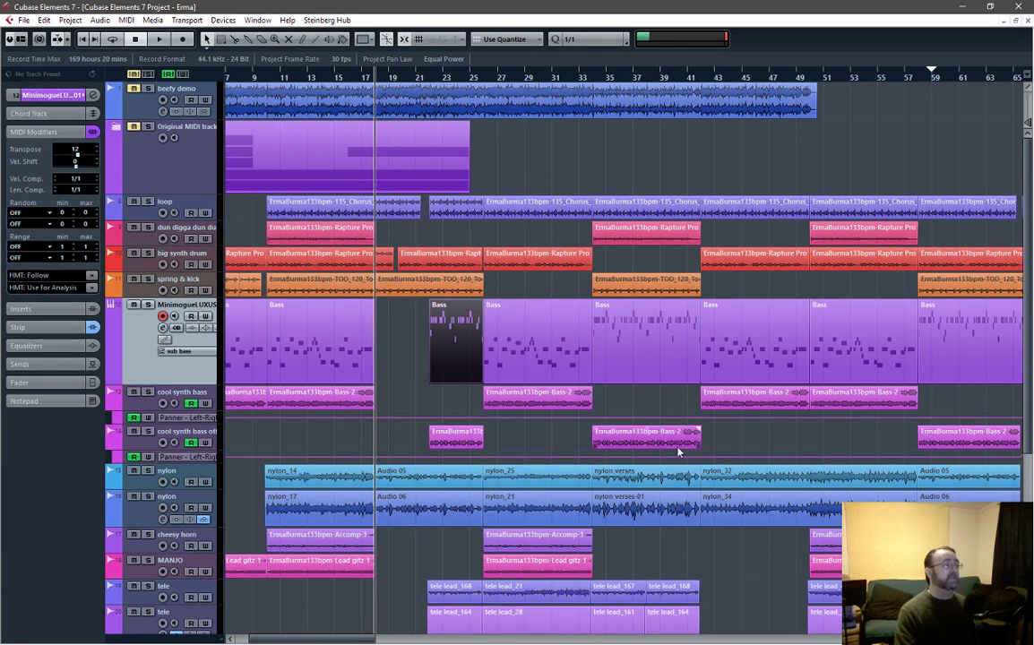
# Reduce the height of the Original MIDI tracks folder and play the mix to check the extended sub bass
pyautogui.click(178, 190)
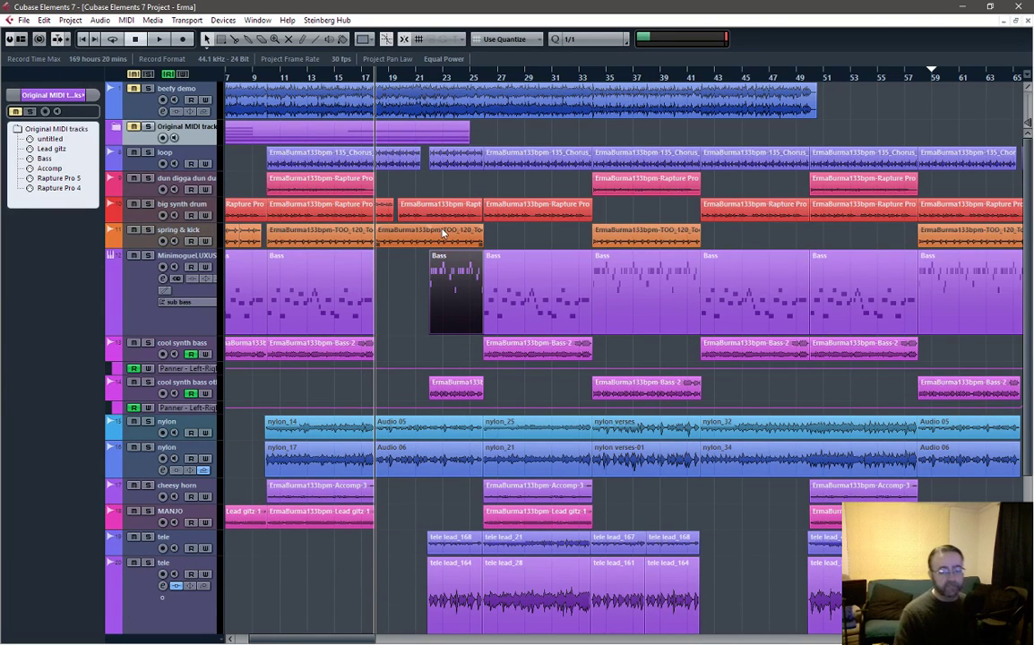
pyautogui.click(486, 309)
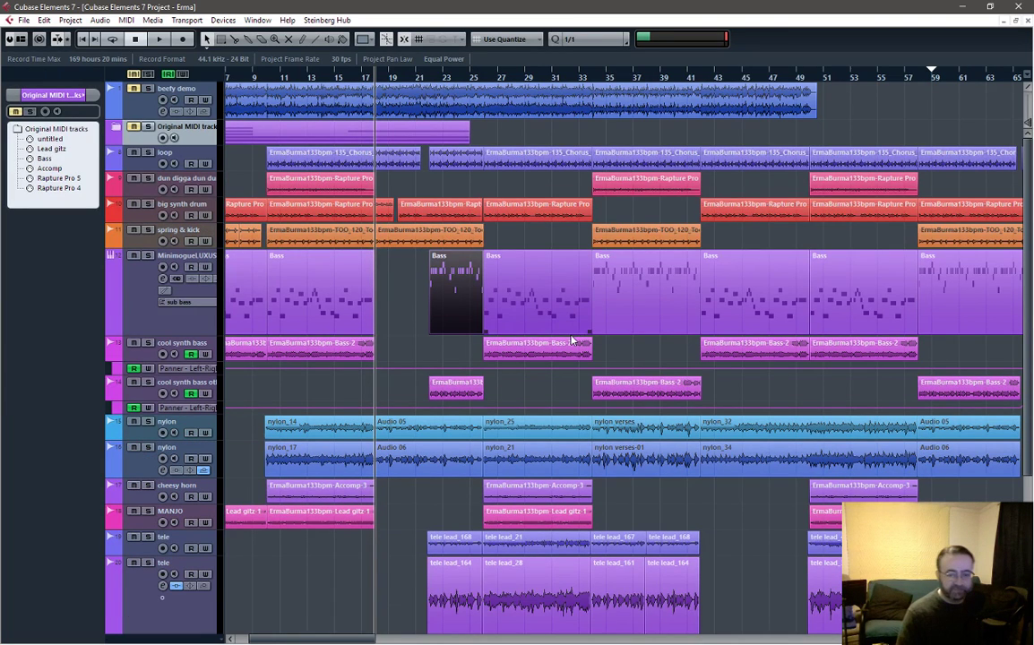
pyautogui.press('Right')
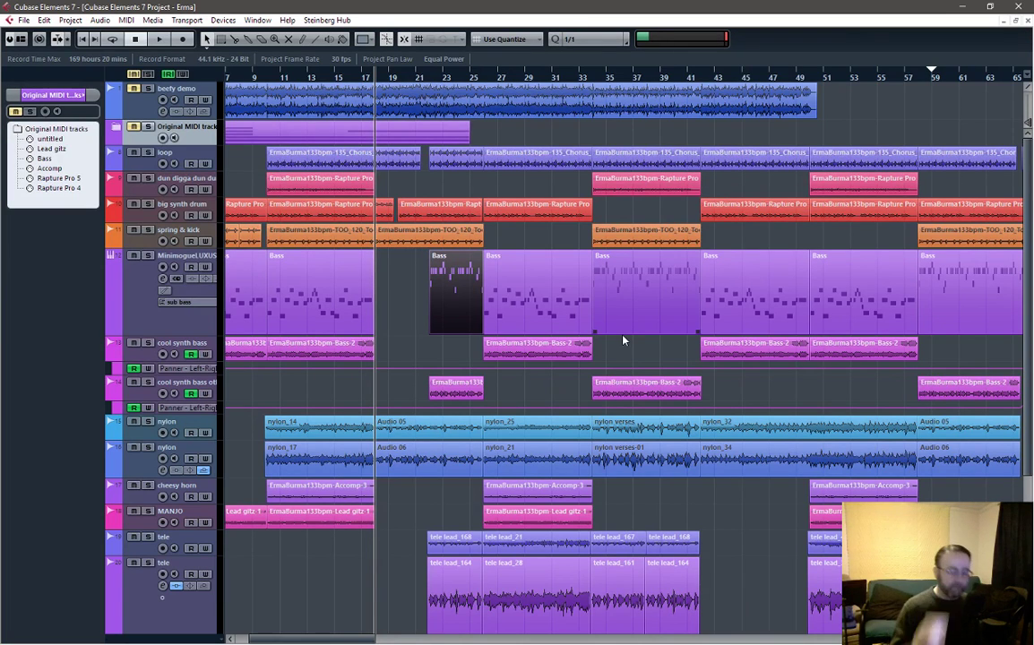
pyautogui.press('space')
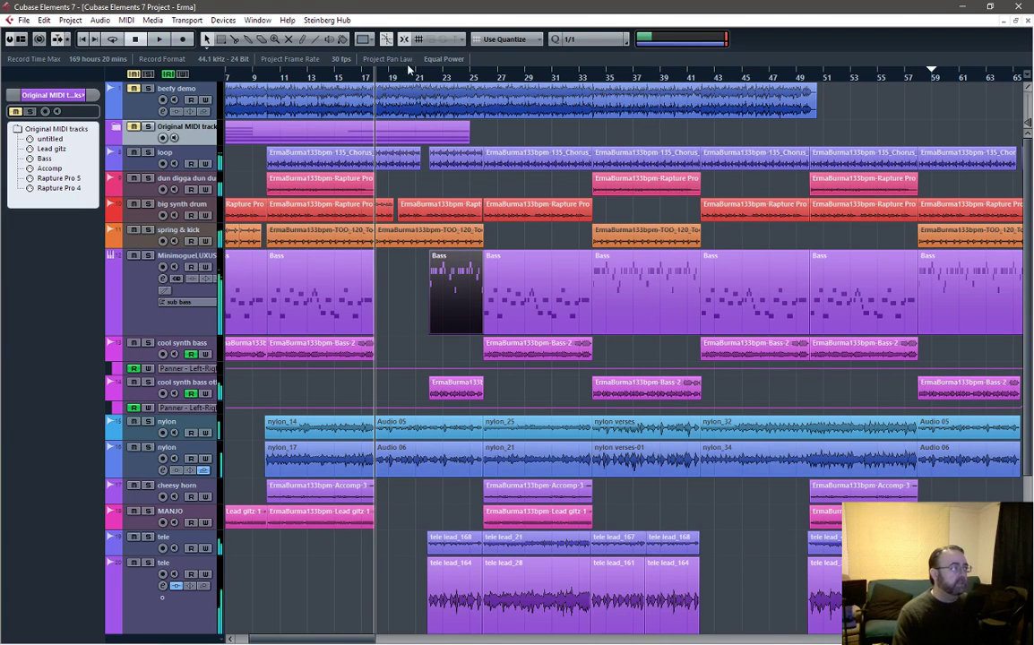
pyautogui.press('space')
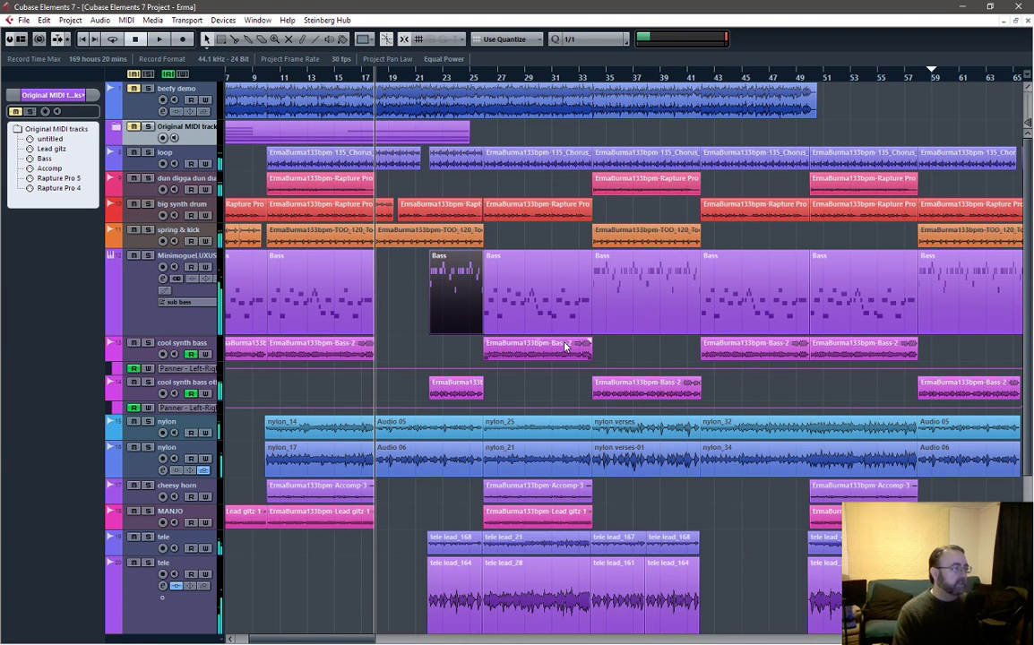
# Select the Bass part at bar 34 and the first nylon track, and examine the bass notes against the nylon waveforms up close
pyautogui.click(642, 312)
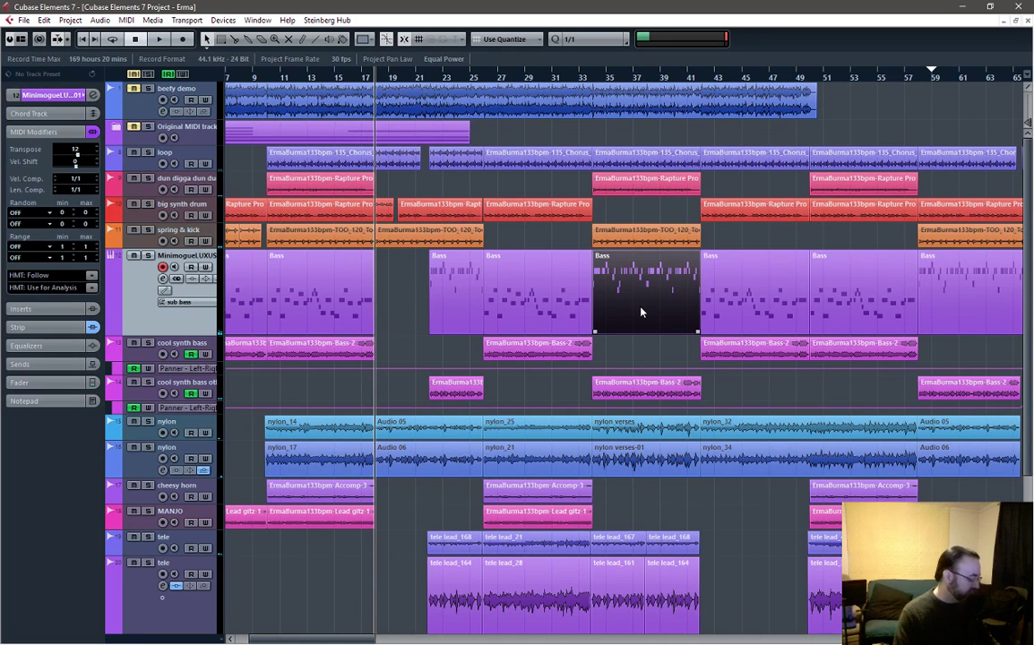
pyautogui.doubleClick(640, 307)
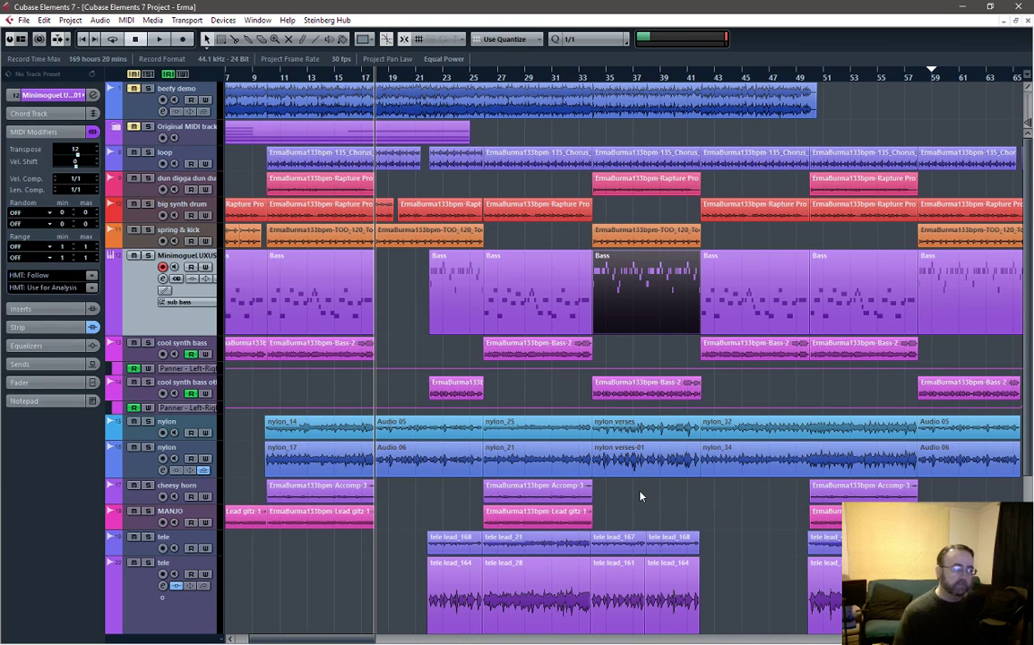
pyautogui.click(180, 428)
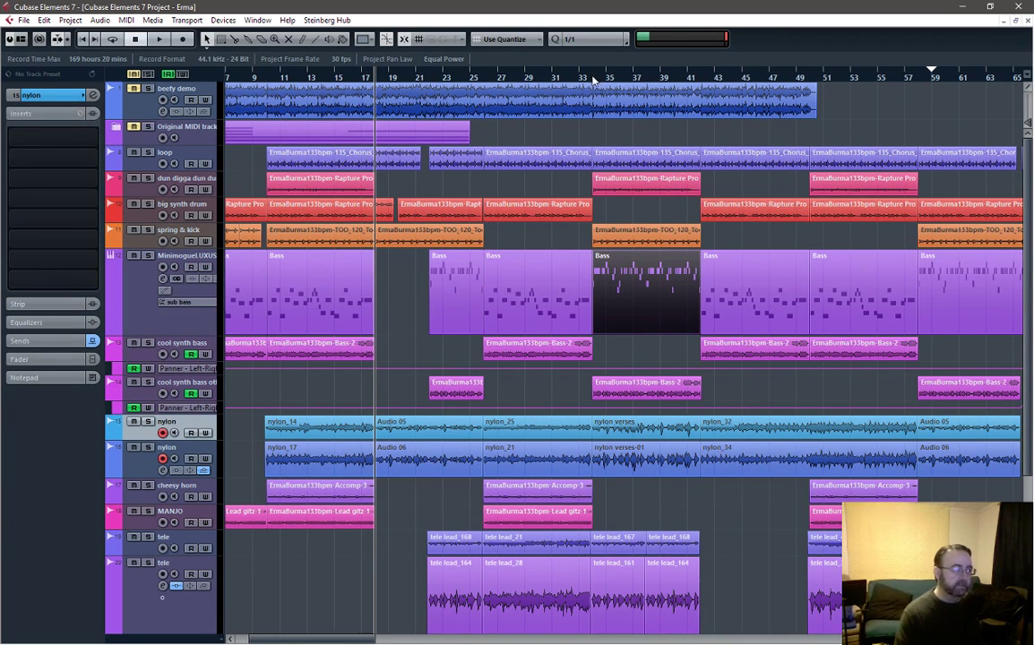
pyautogui.press('l')
pyautogui.scroll(5, 630, 462)
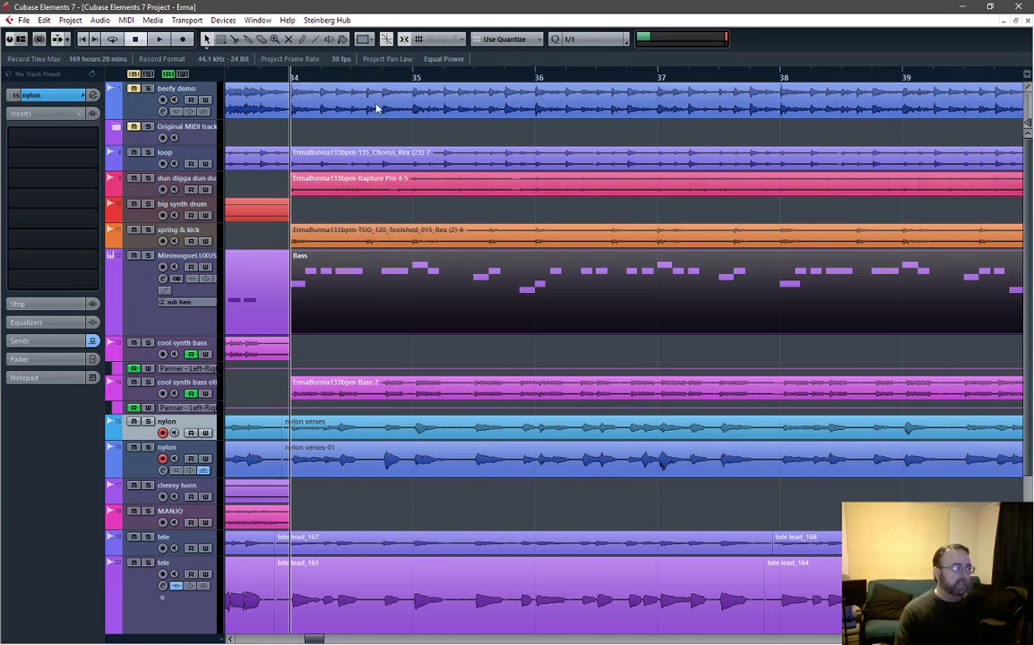
pyautogui.scroll(-6, 465, 412)
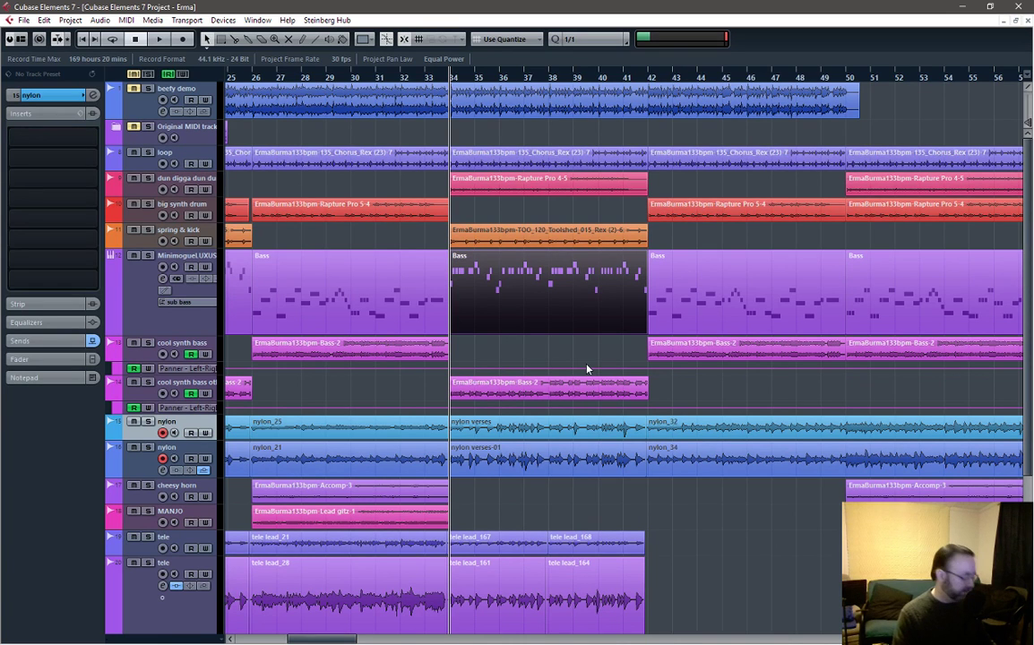
# Examine how the tele and LEAD tele clips are arranged below the bass tracks from bar 25 onward
pyautogui.scroll(-3, 717, 519)
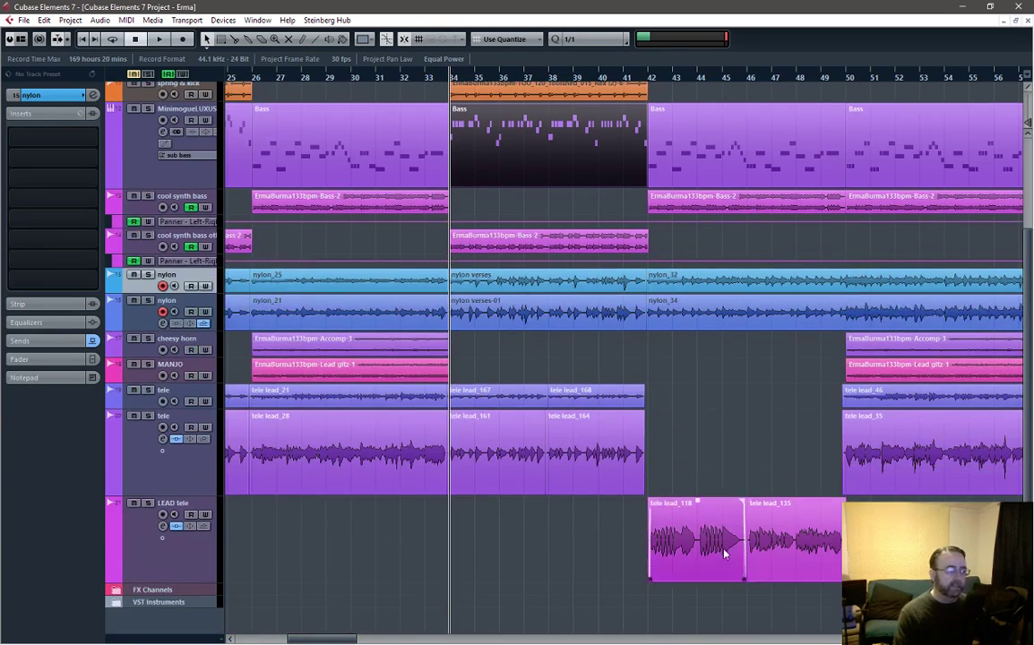
pyautogui.click(361, 466)
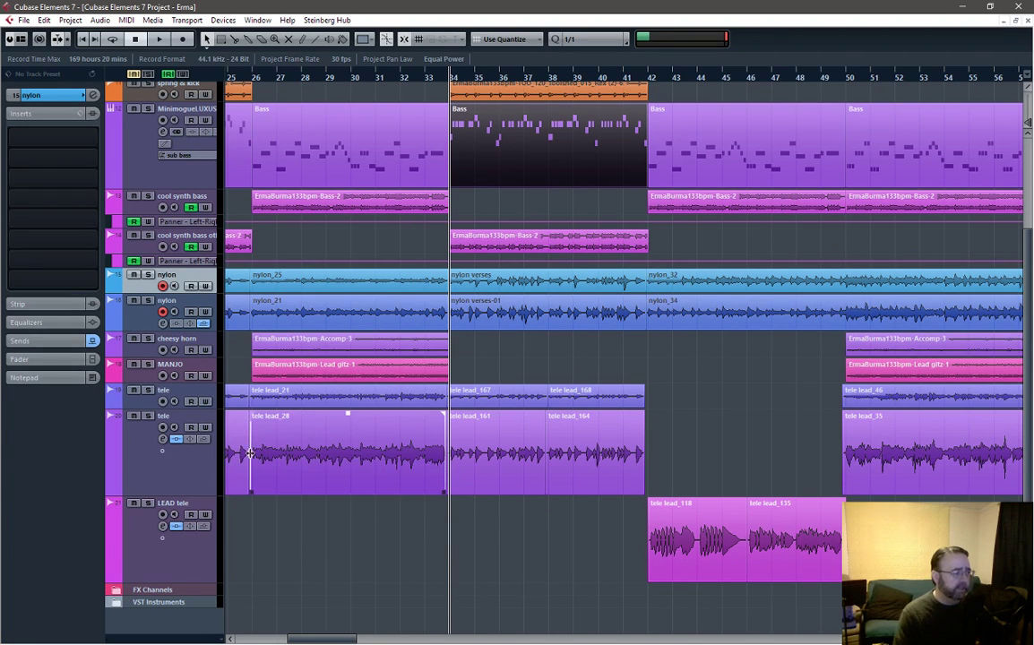
pyautogui.click(757, 455)
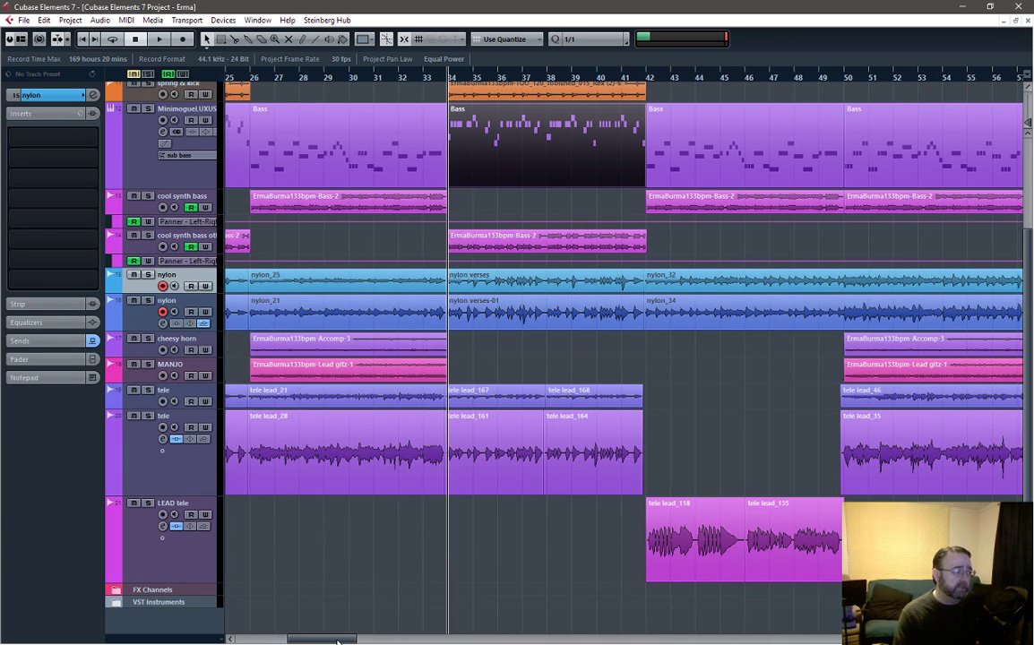
pyautogui.moveTo(340, 639); pyautogui.dragTo(383, 638)
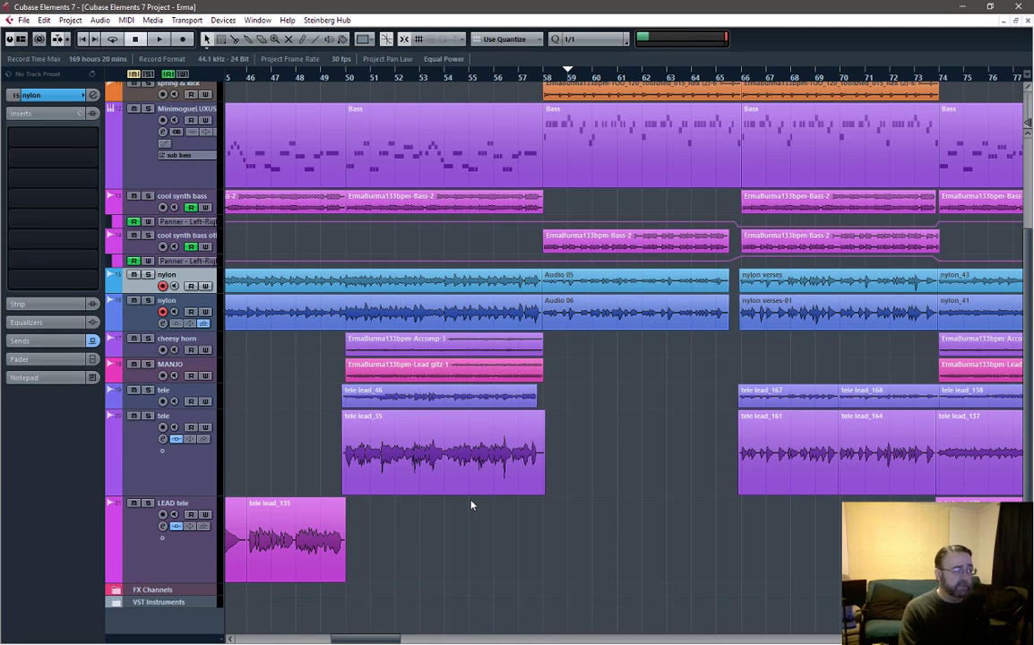
# Place the project cursor at bars 58 and 66 to examine the section where the tele tracks have no clips
pyautogui.click(551, 109)
pyautogui.click(556, 90)
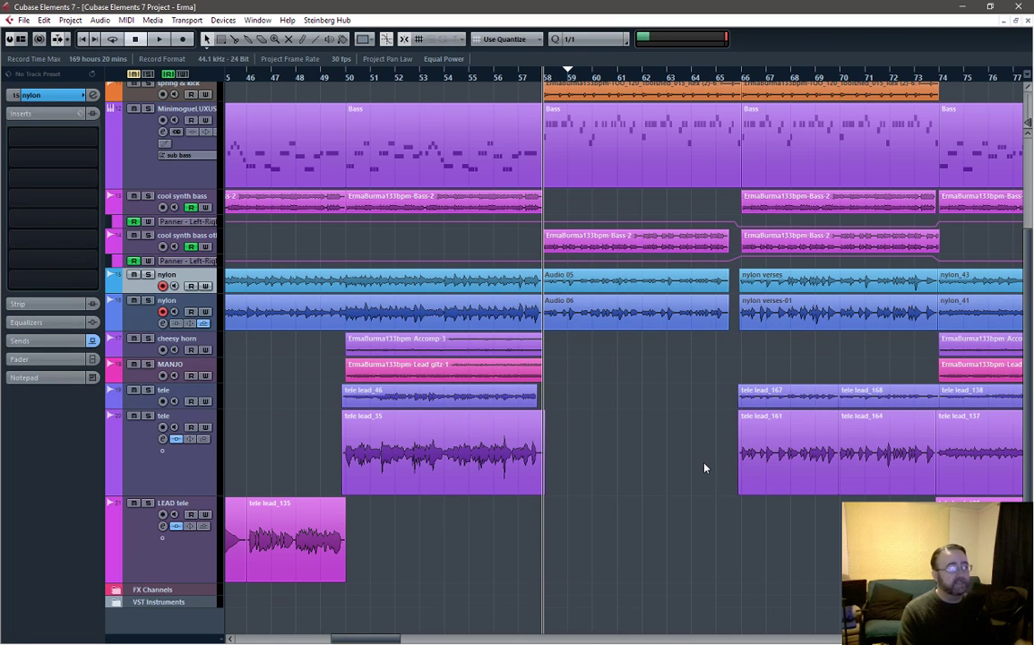
pyautogui.click(758, 396)
pyautogui.click(760, 429)
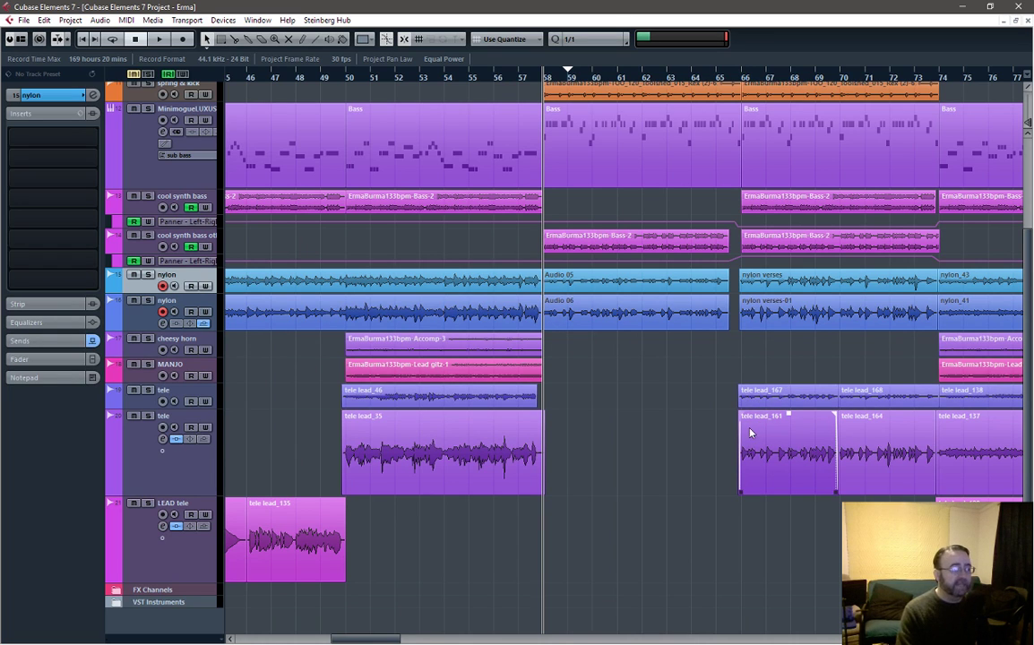
pyautogui.click(613, 169)
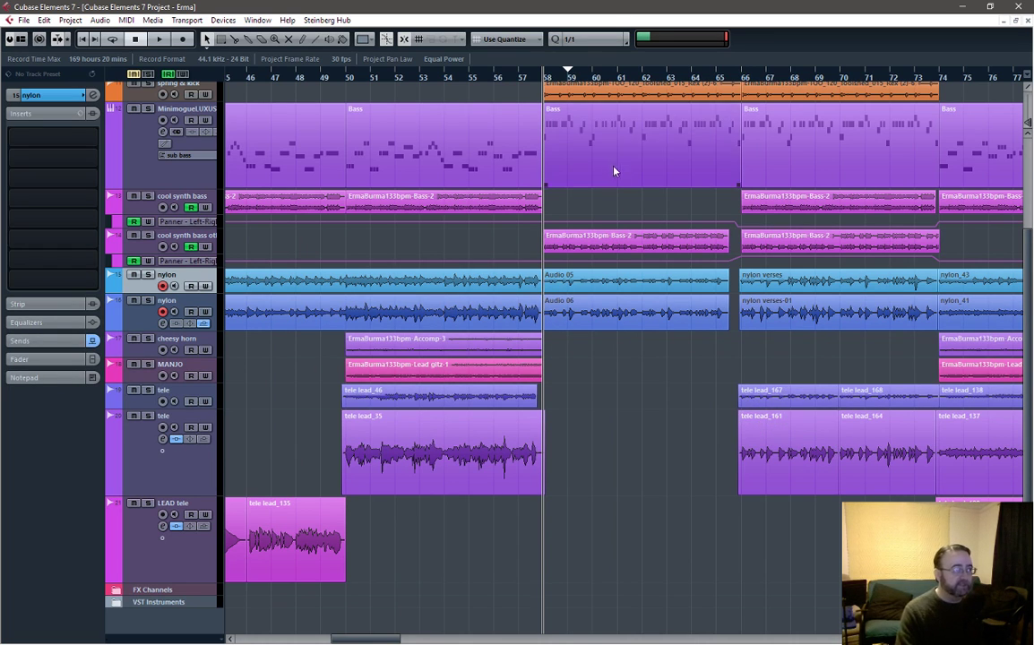
pyautogui.click(578, 240)
pyautogui.click(610, 415)
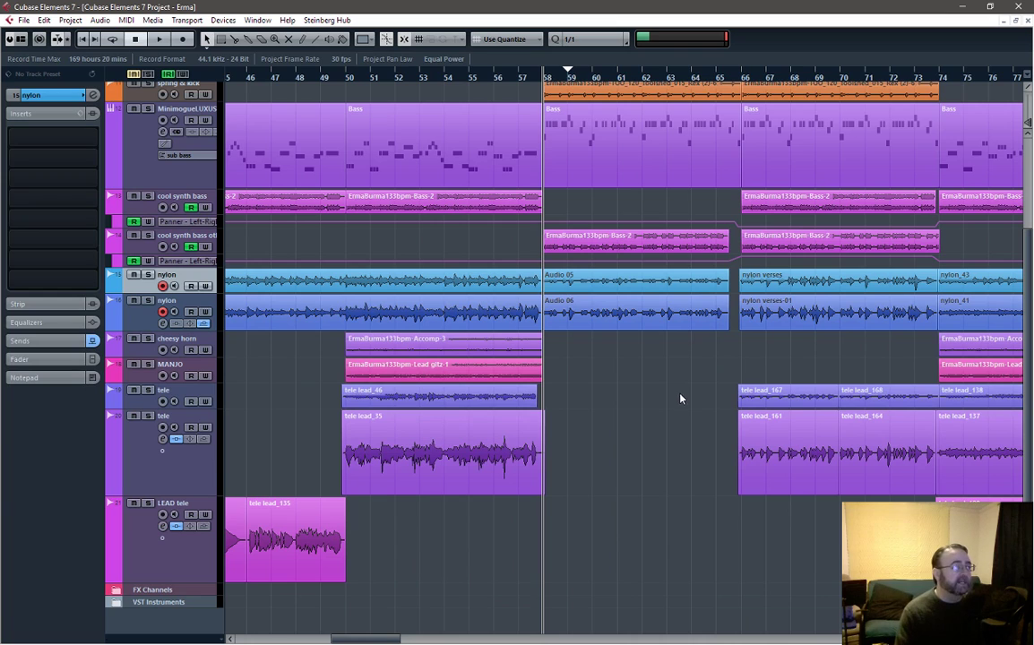
pyautogui.click(742, 77)
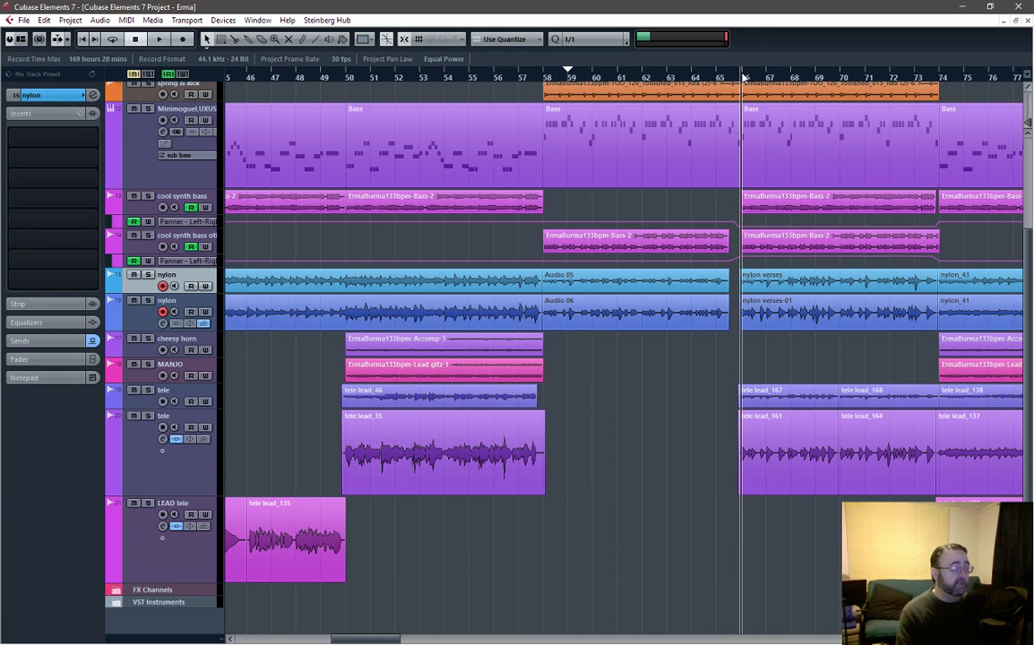
# Solo both cool synth bass tracks and play the section from bar 58
pyautogui.click(813, 134)
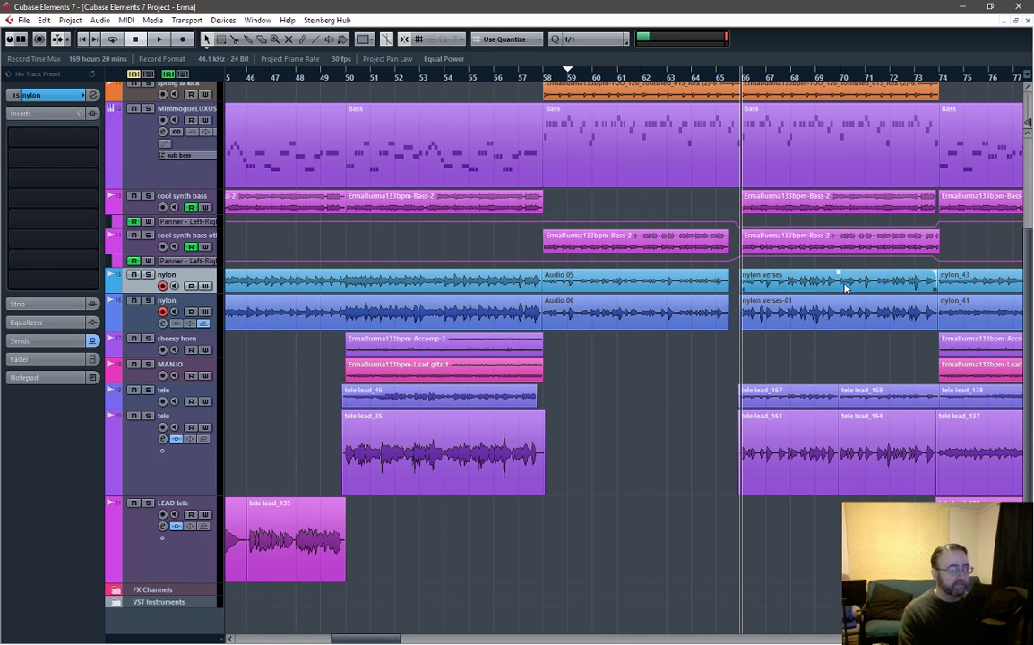
pyautogui.click(503, 164)
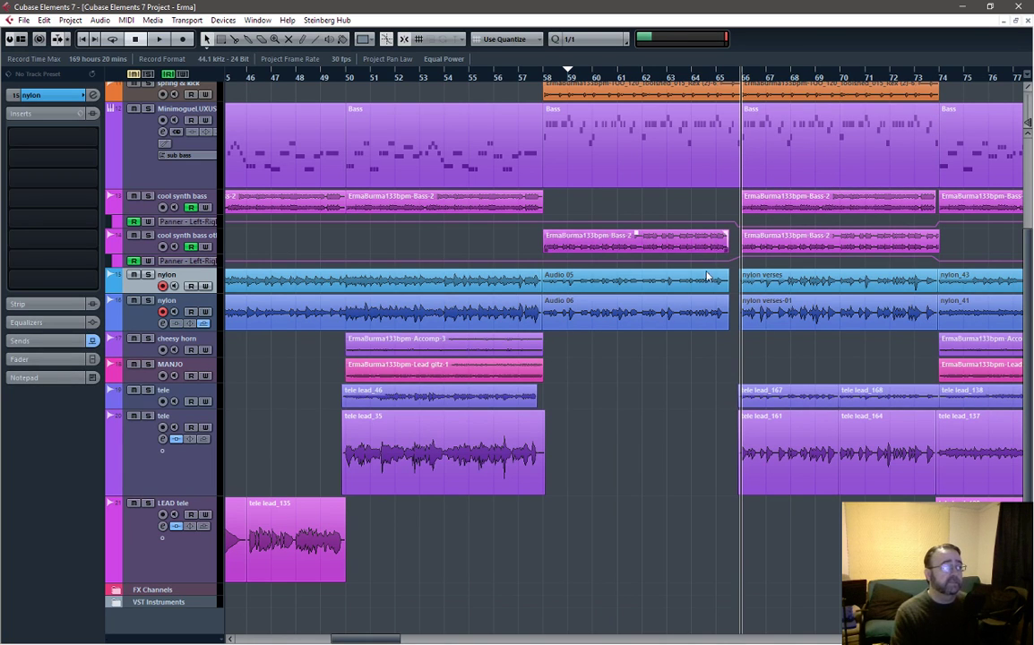
pyautogui.click(148, 195)
pyautogui.click(148, 235)
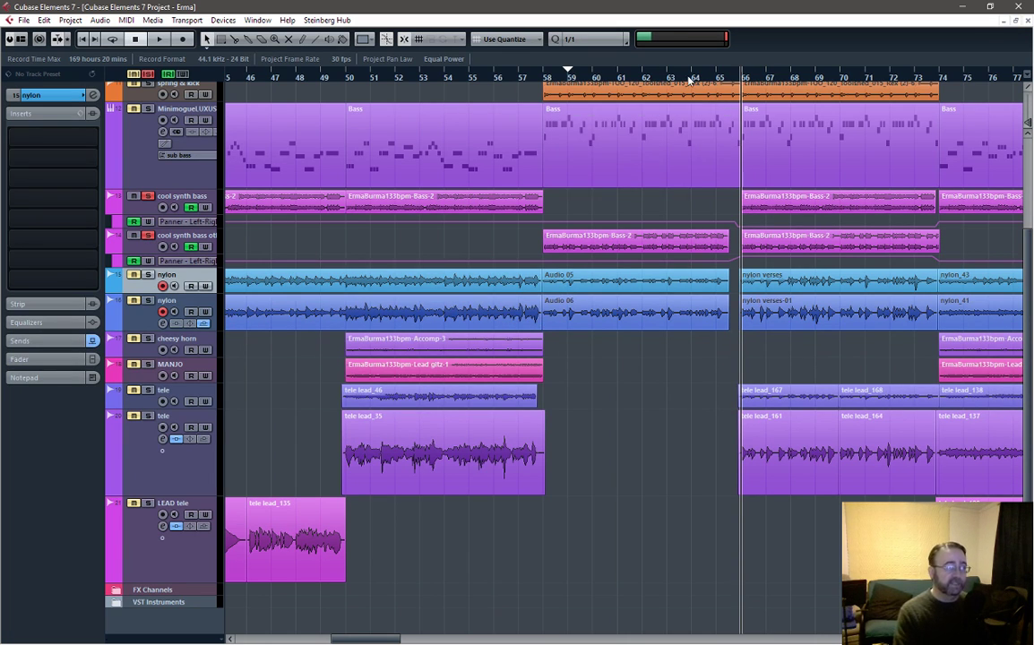
pyautogui.click(544, 78)
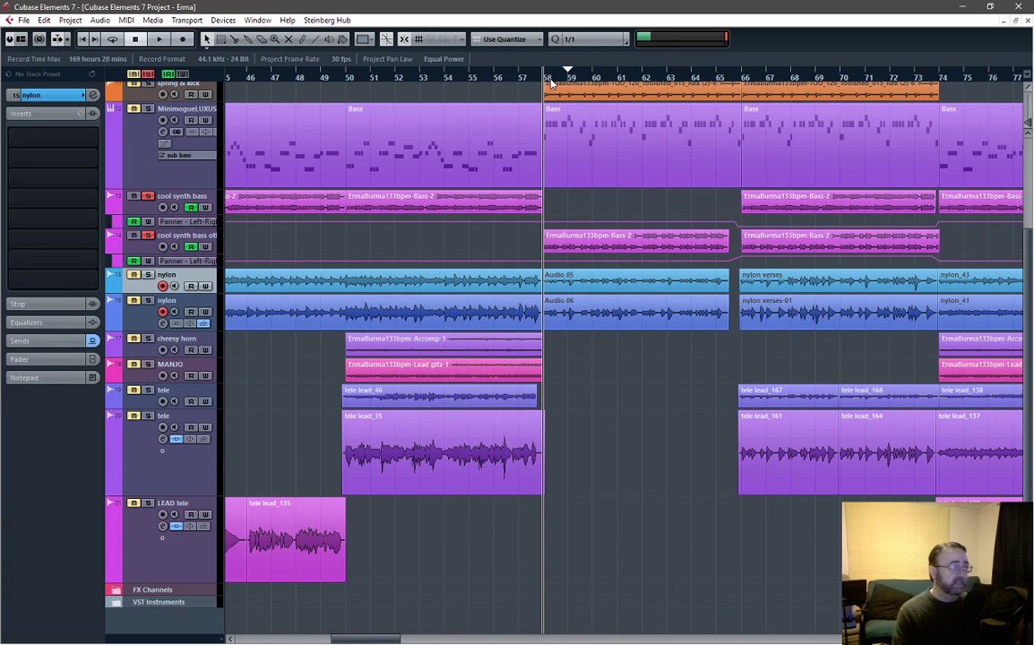
pyautogui.press('space')
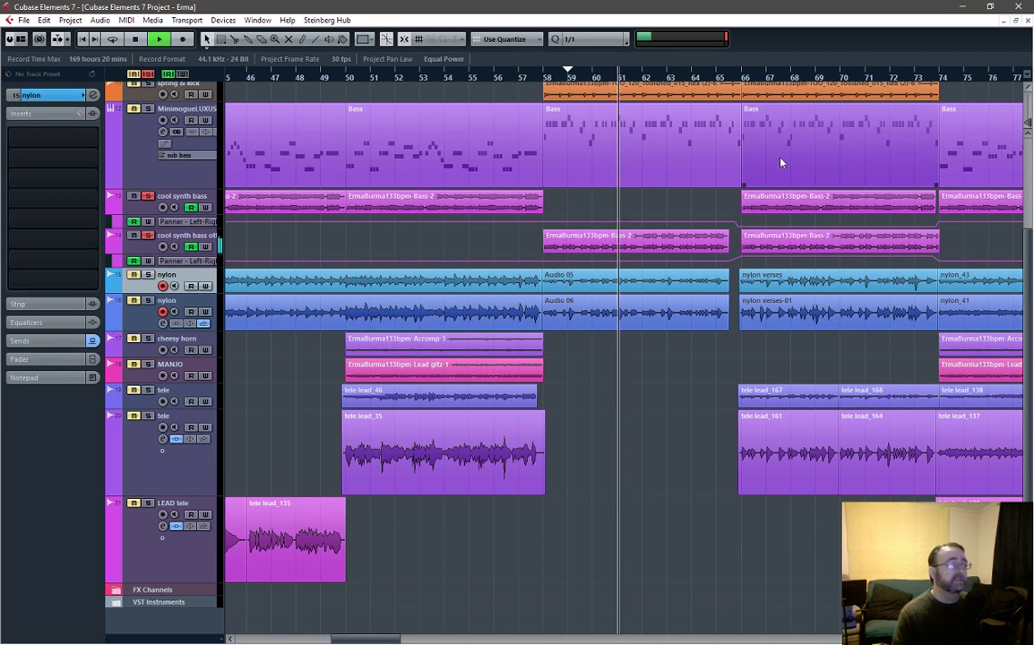
pyautogui.press('space')
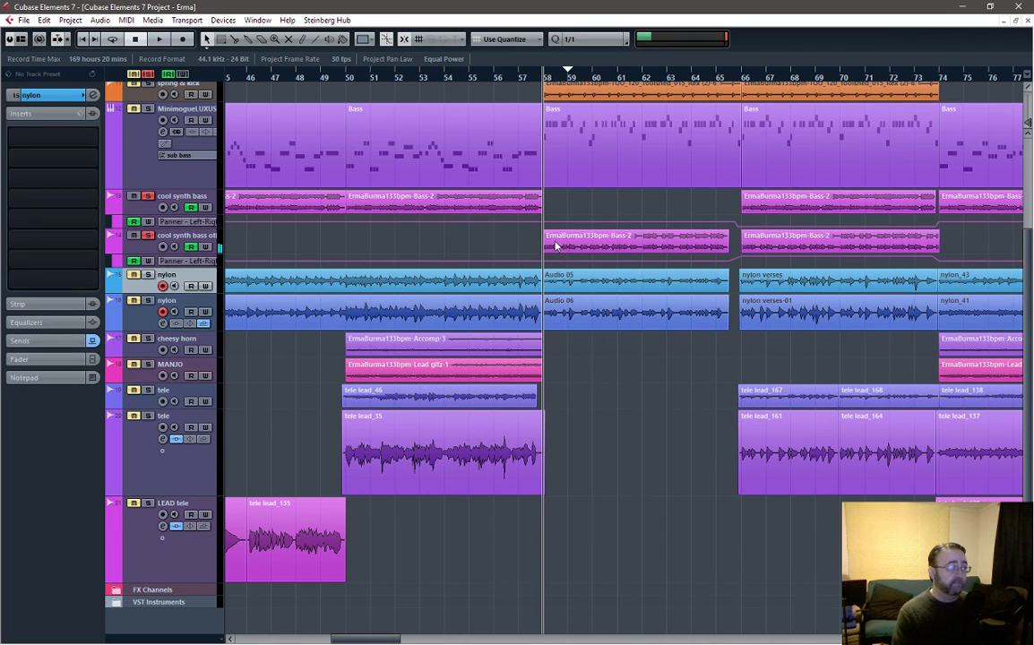
# Play the soloed synth bass from bar 54 for comparison, and return the project cursor to bar 58
pyautogui.click(402, 72)
pyautogui.press('space')
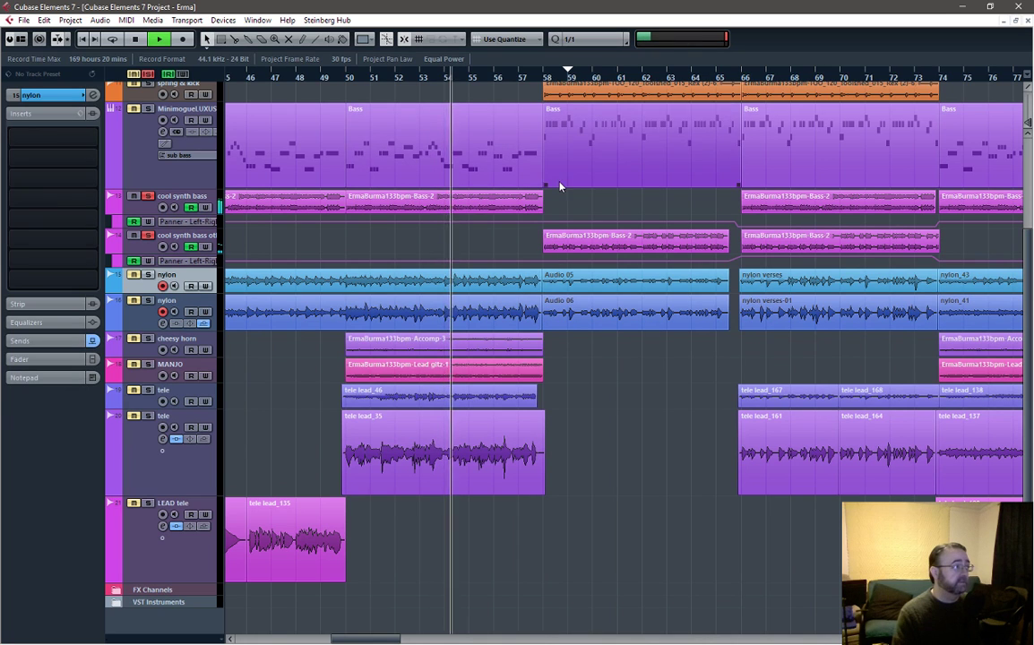
pyautogui.click(546, 73)
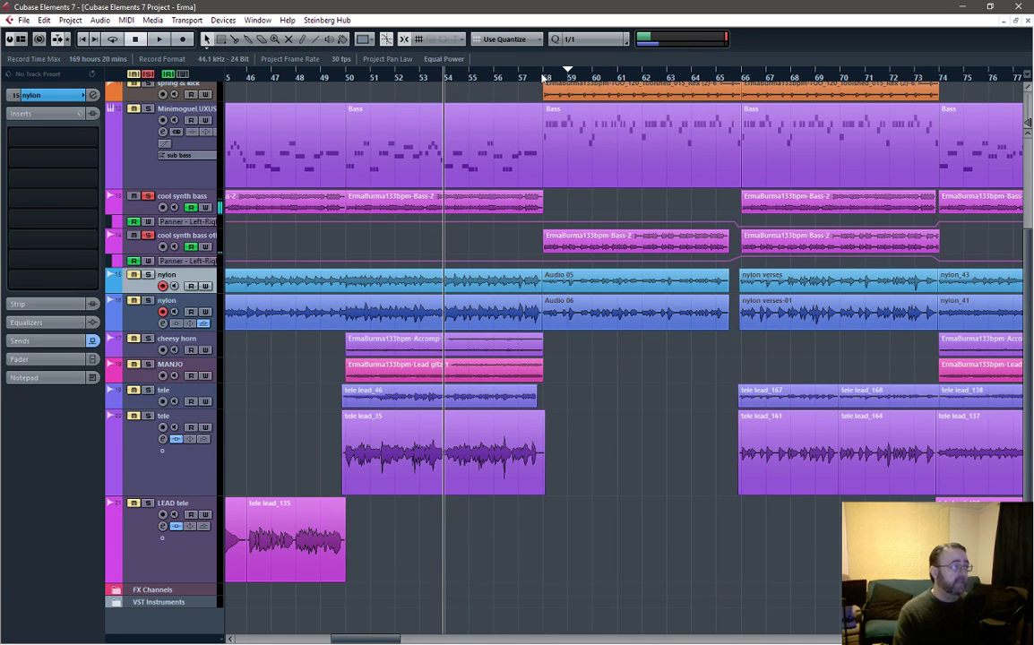
pyautogui.press('space')
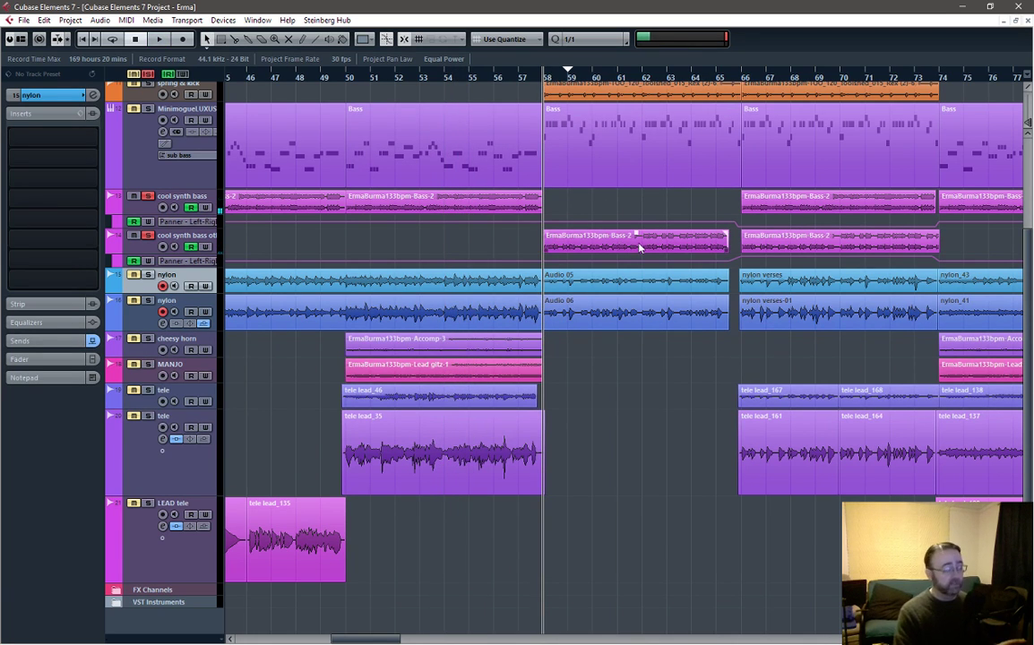
pyautogui.click(658, 299)
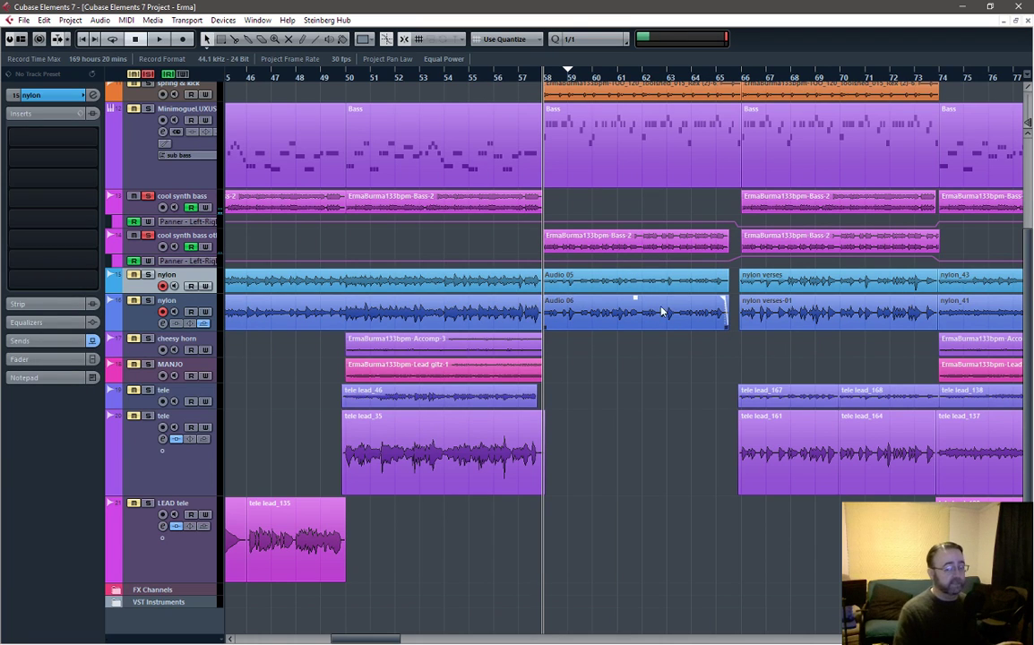
pyautogui.click(488, 252)
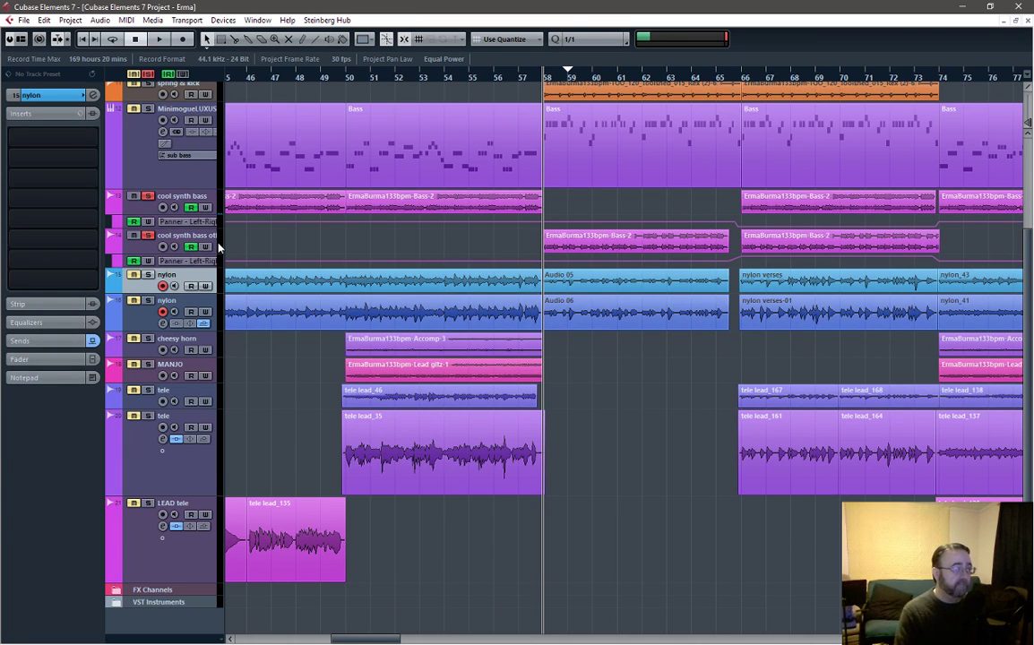
# Bypass the Pre section and switch off the HMF equalizer band on cool synth bass and cool synth bass other part
pyautogui.click(174, 200)
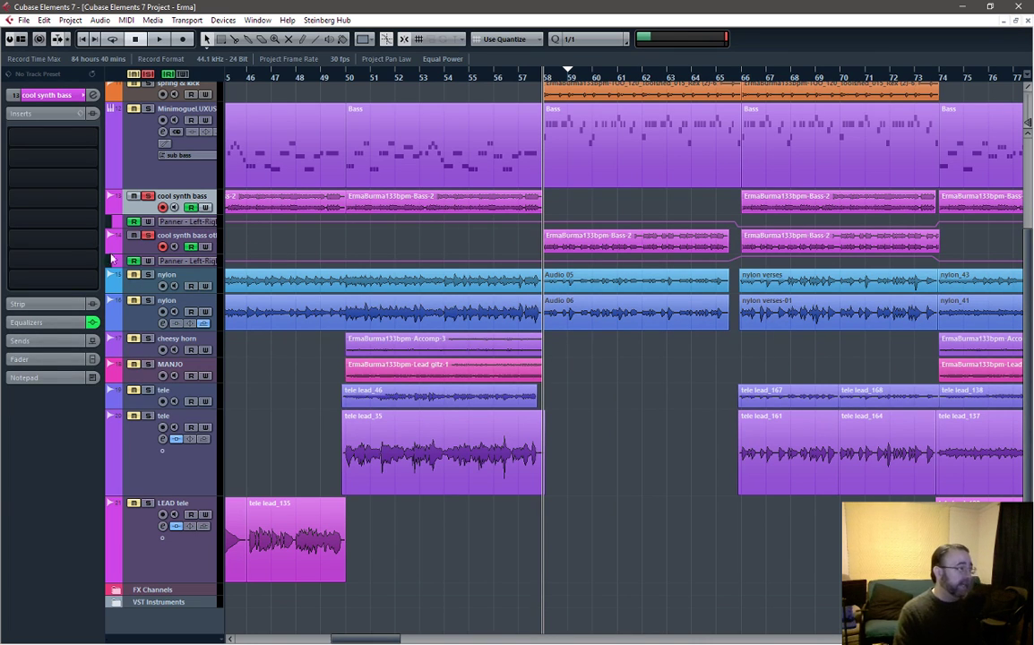
pyautogui.click(89, 93)
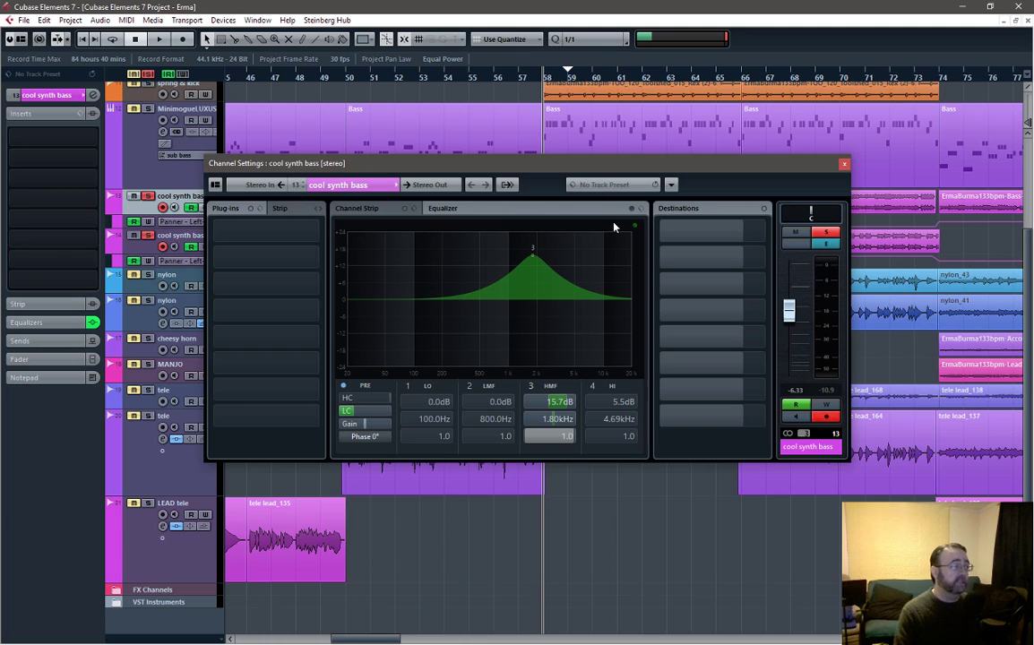
pyautogui.click(524, 386)
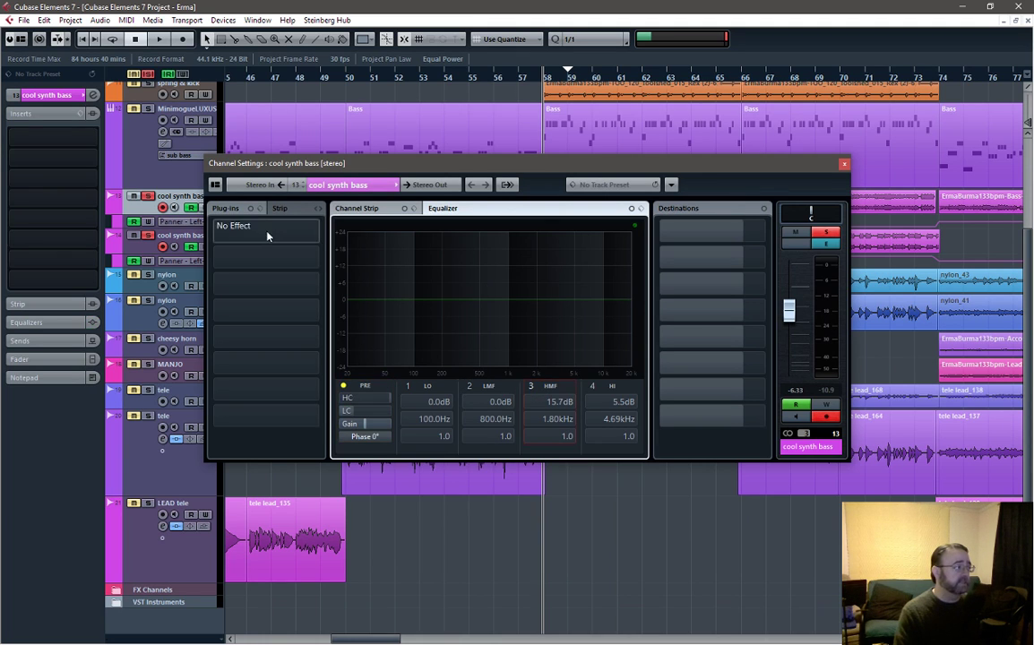
pyautogui.click(163, 231)
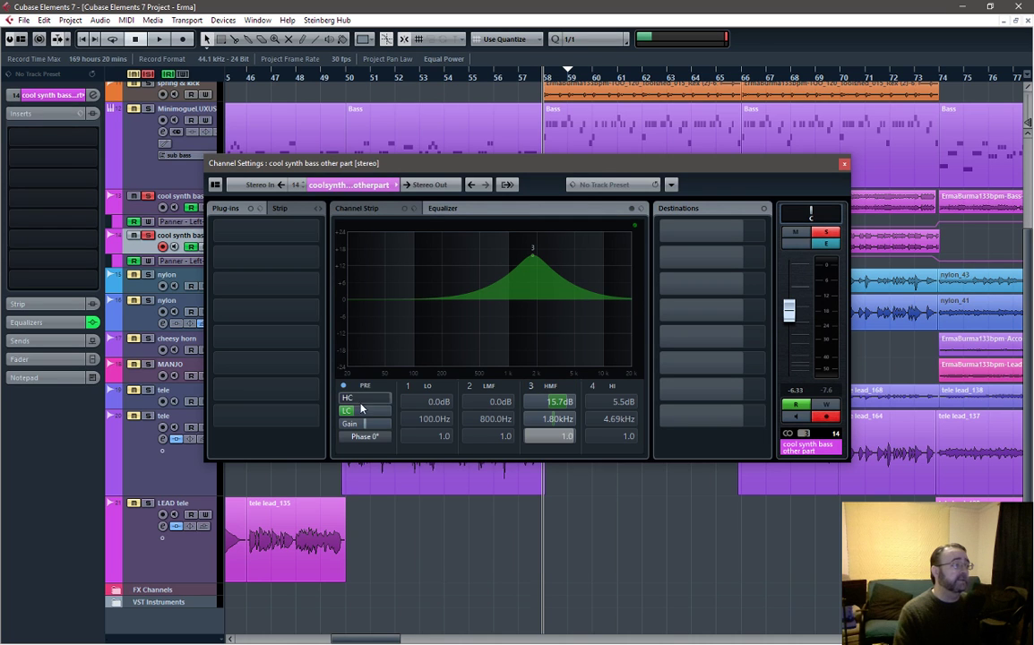
pyautogui.click(525, 386)
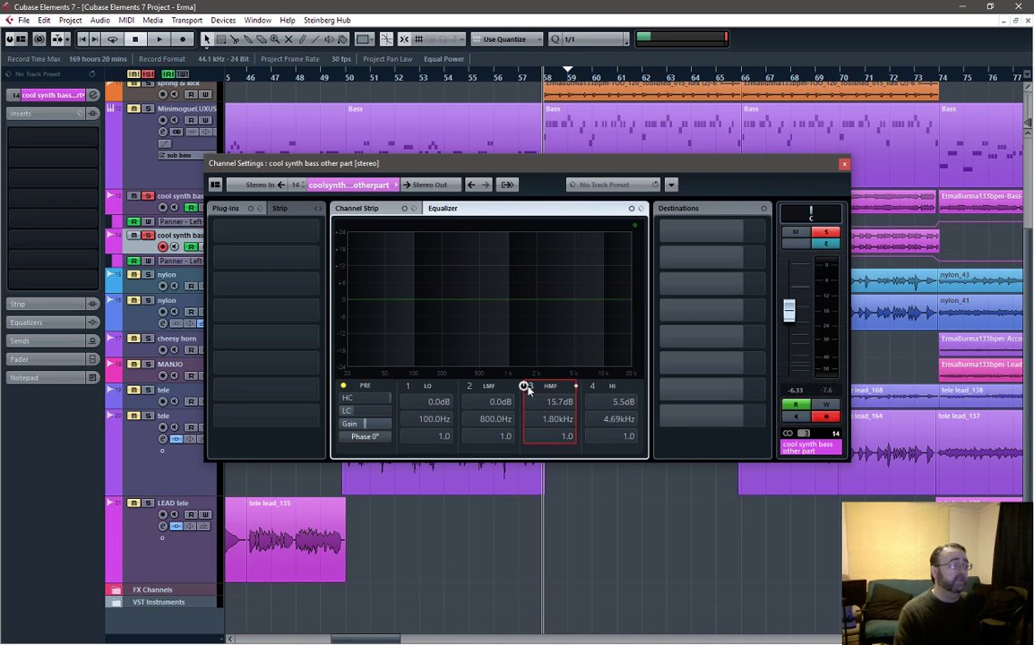
# Play the synth bass from bar 58 without equalization, moving the Channel Settings window clear of the bass tracks
pyautogui.press('space')
pyautogui.moveTo(716, 174); pyautogui.dragTo(731, 389)
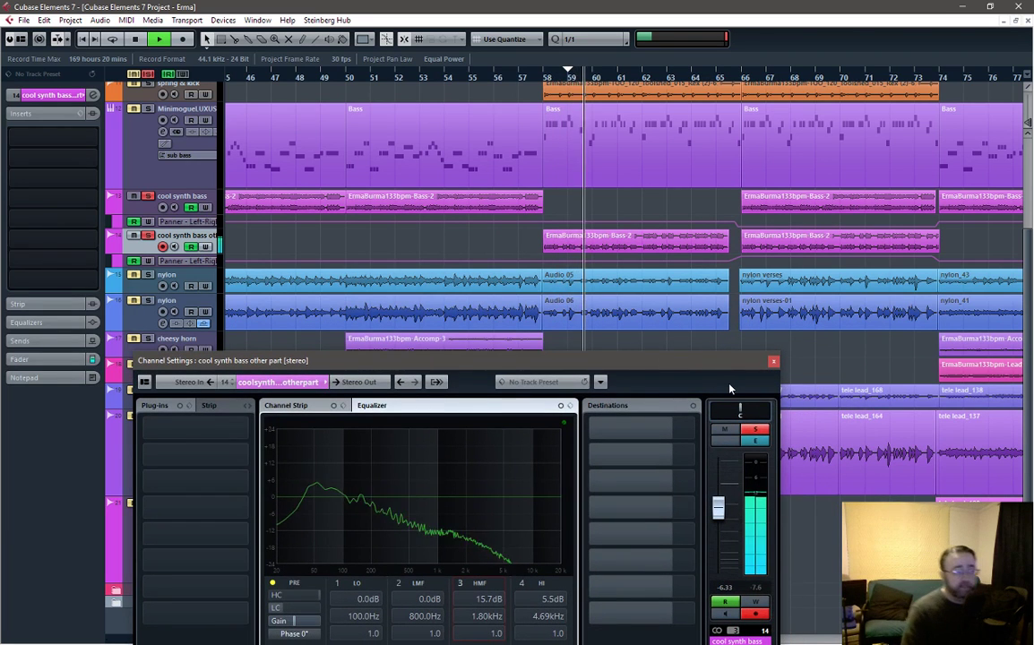
pyautogui.click(539, 120)
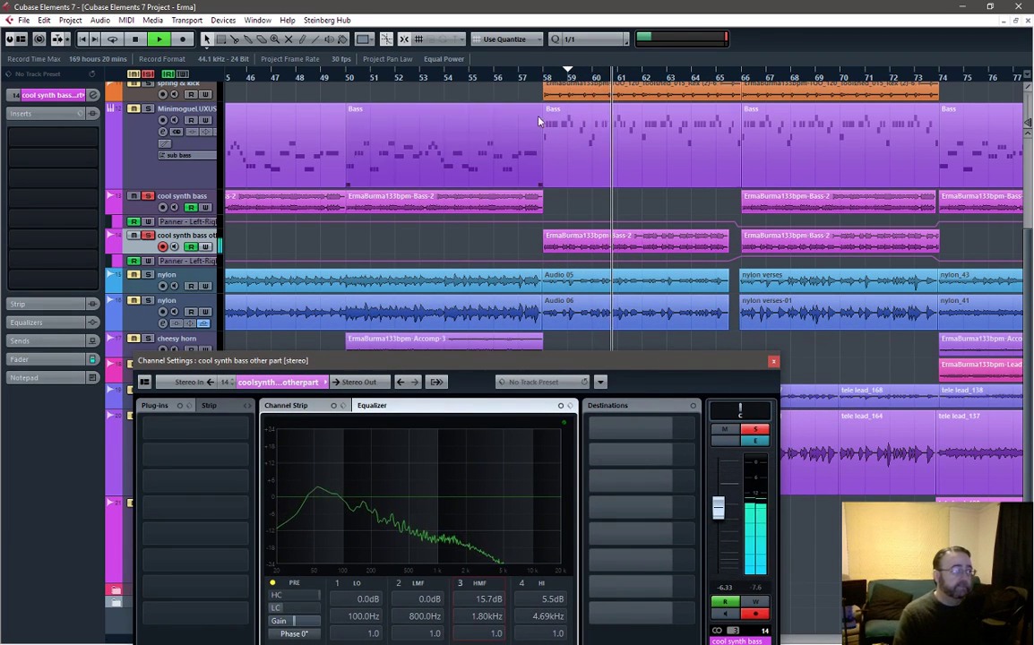
pyautogui.click(546, 120)
# Play both soloed synth bass tracks from bar 66 with their equalization off
pyautogui.click(743, 78)
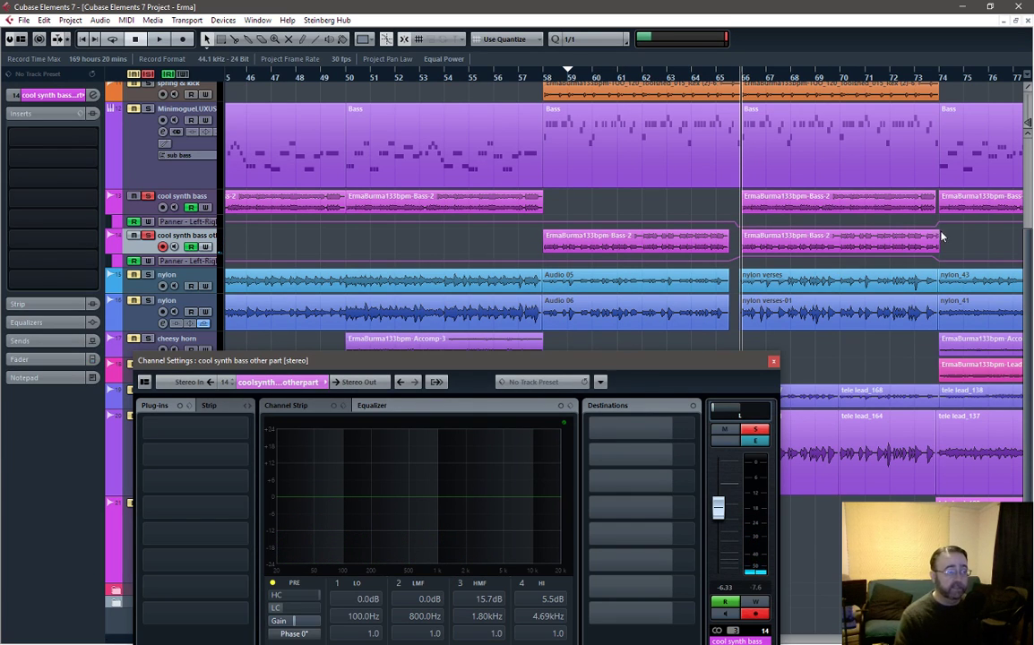
pyautogui.click(776, 161)
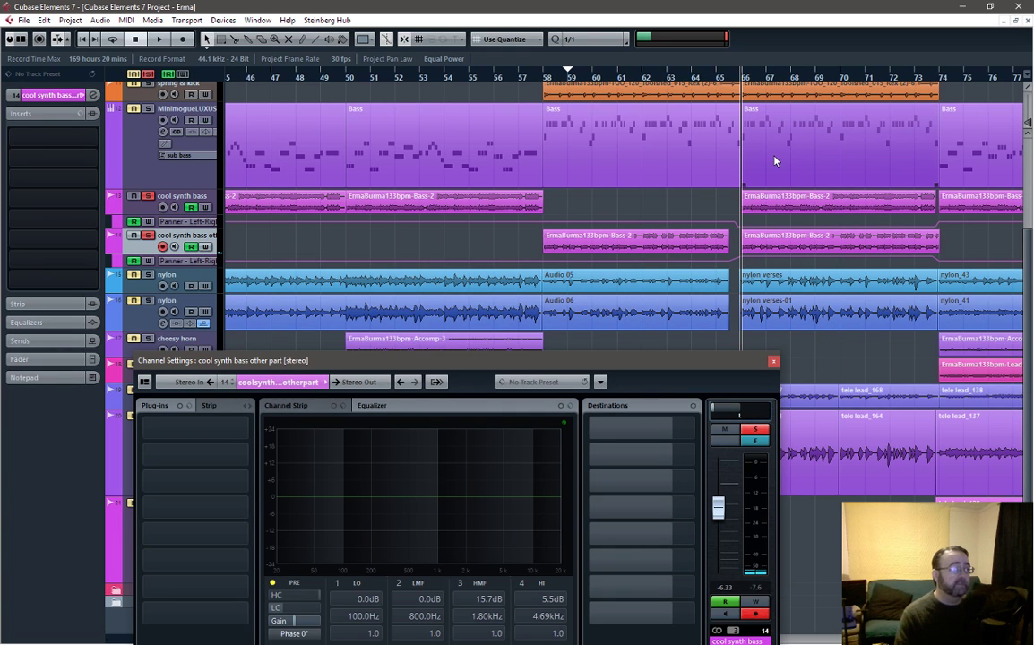
pyautogui.press('space')
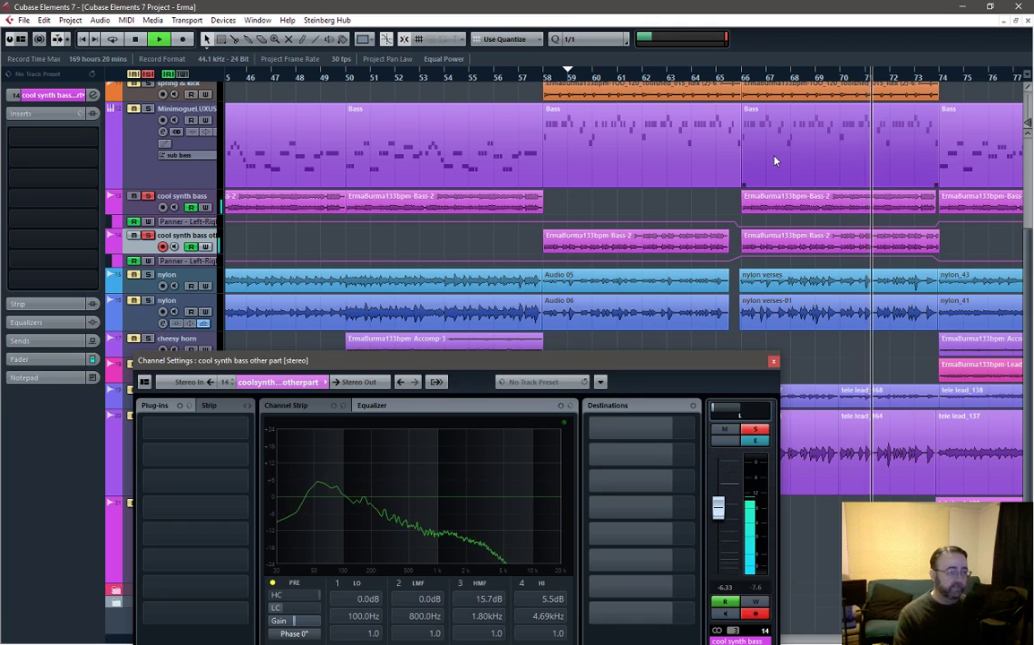
pyautogui.press('space')
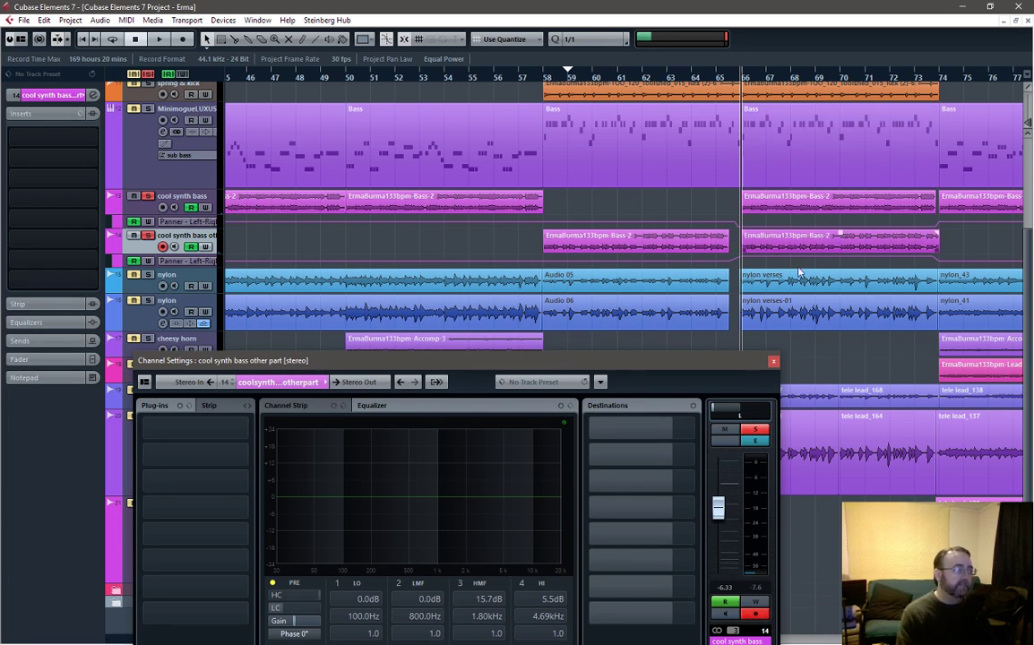
pyautogui.click(828, 426)
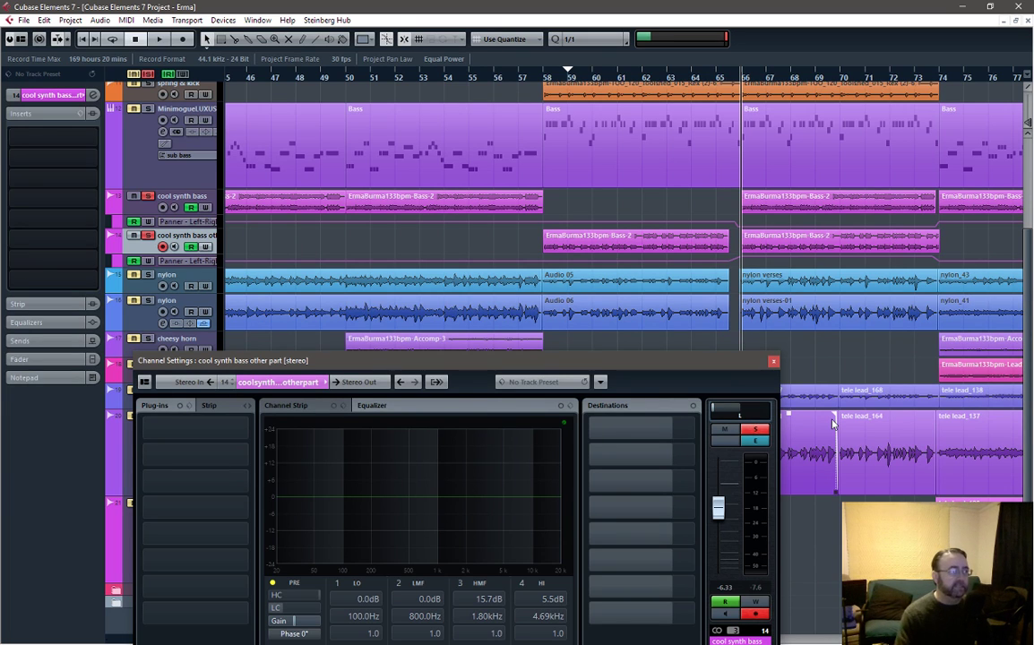
# Re-enable the Pre section's low cut and the HMF equalizer band on both cool synth bass tracks, and close the channel settings
pyautogui.moveTo(517, 362); pyautogui.dragTo(523, 221)
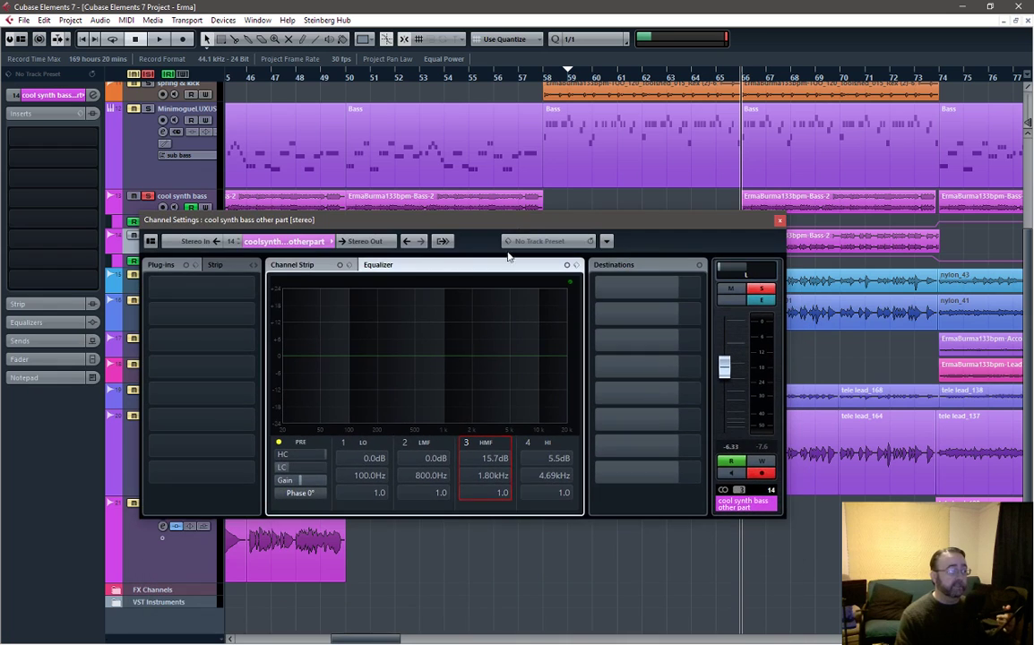
pyautogui.click(280, 443)
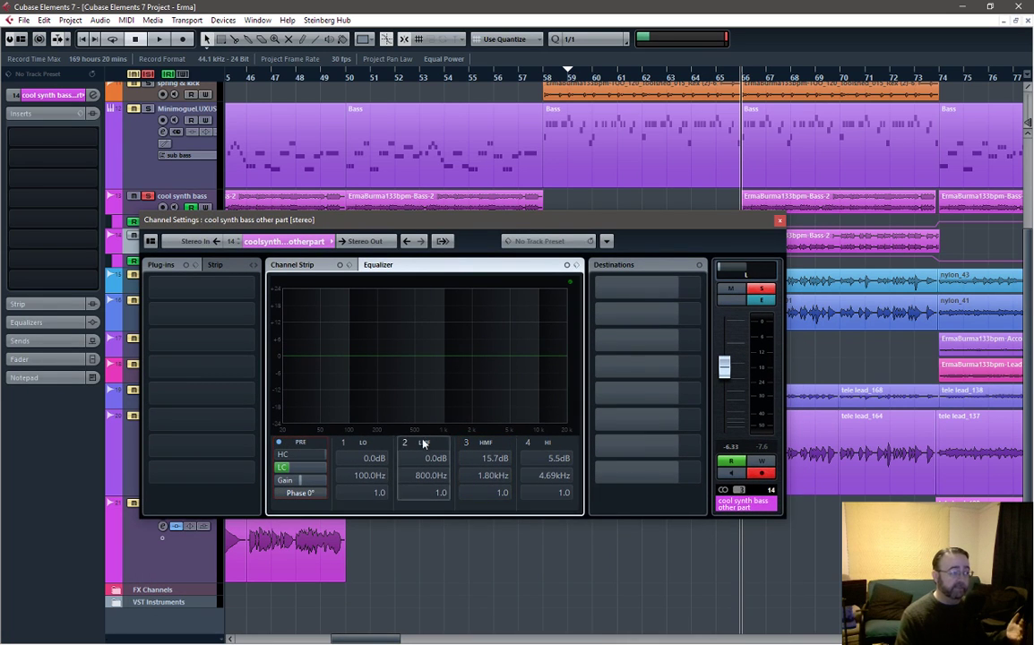
pyautogui.click(460, 443)
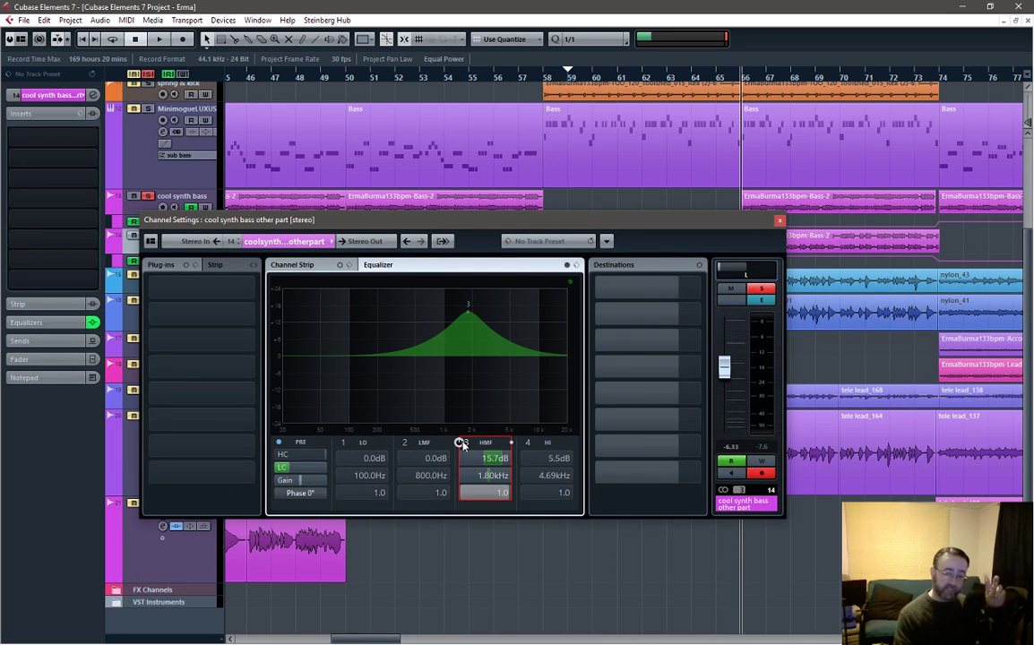
pyautogui.click(238, 245)
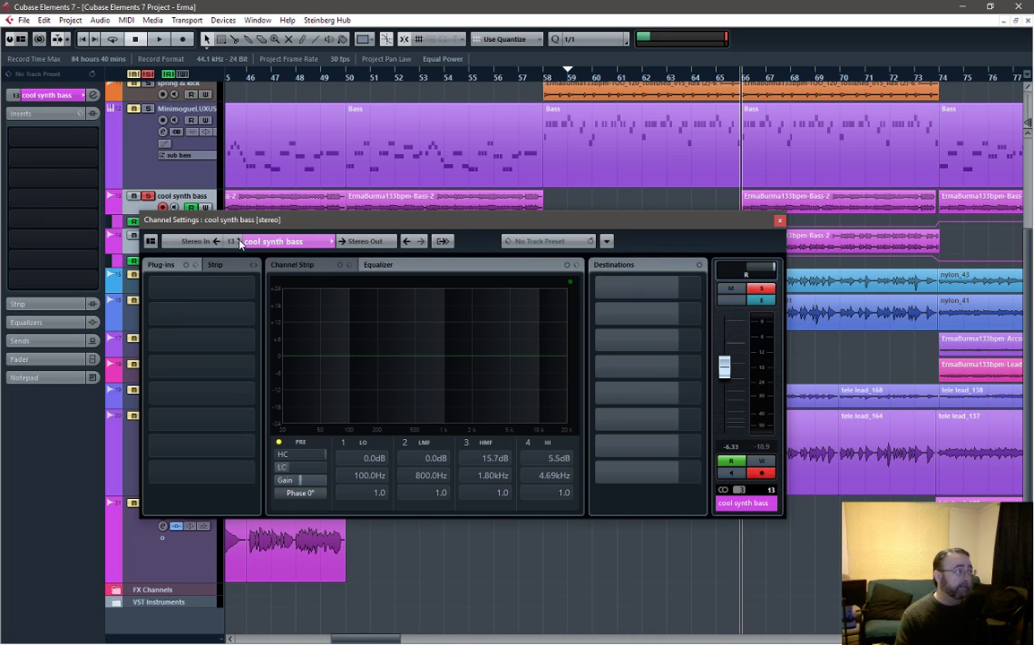
pyautogui.click(278, 441)
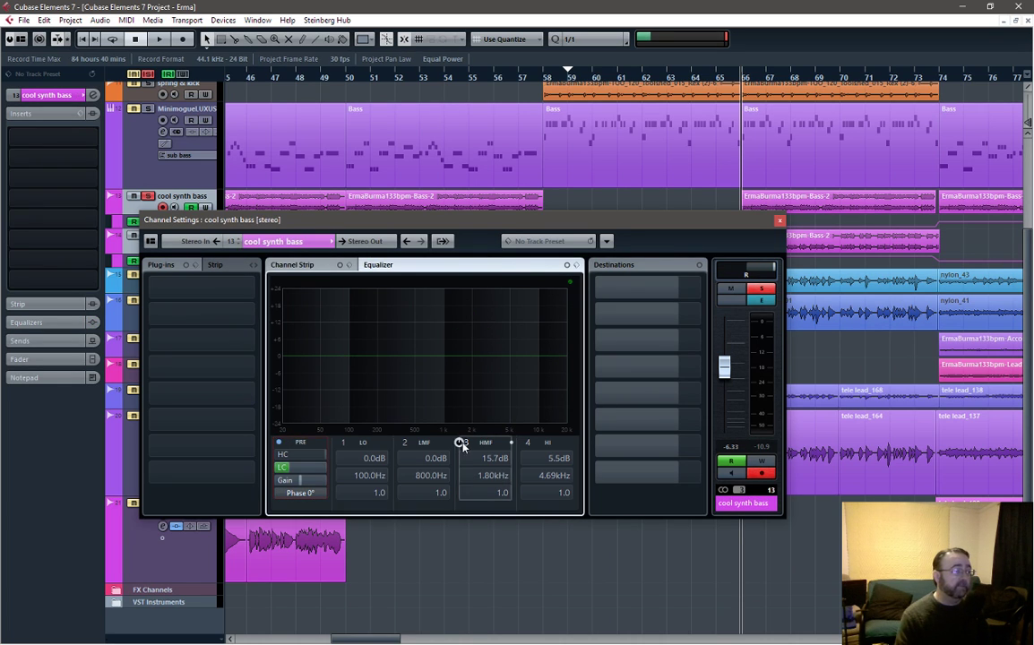
pyautogui.click(460, 443)
pyautogui.click(781, 221)
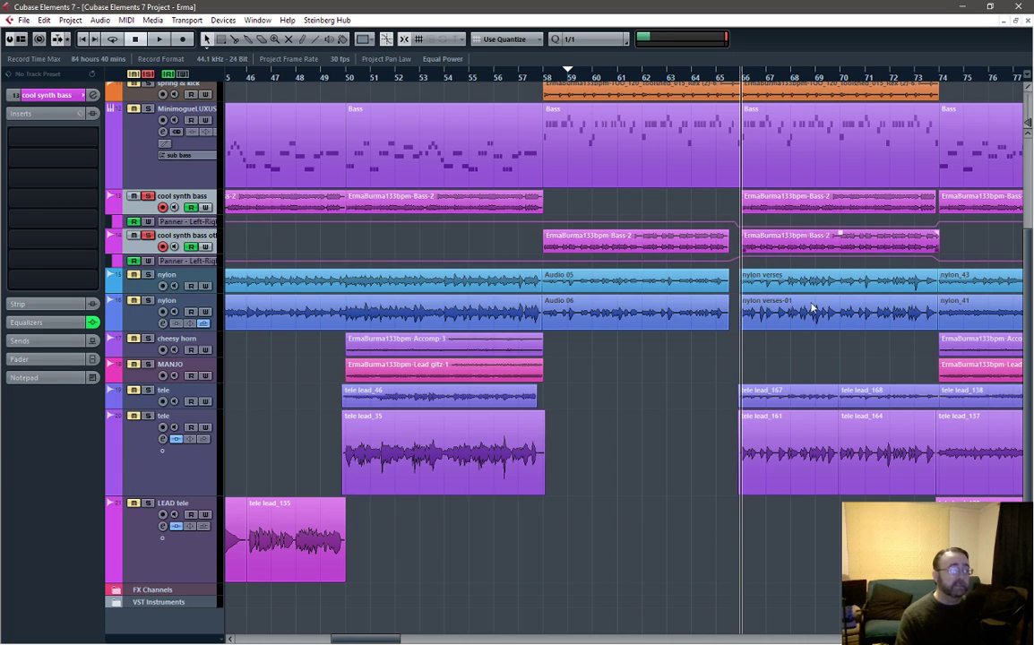
# Play both soloed synth bass tracks from bar 66 with their equalization on
pyautogui.press('space')
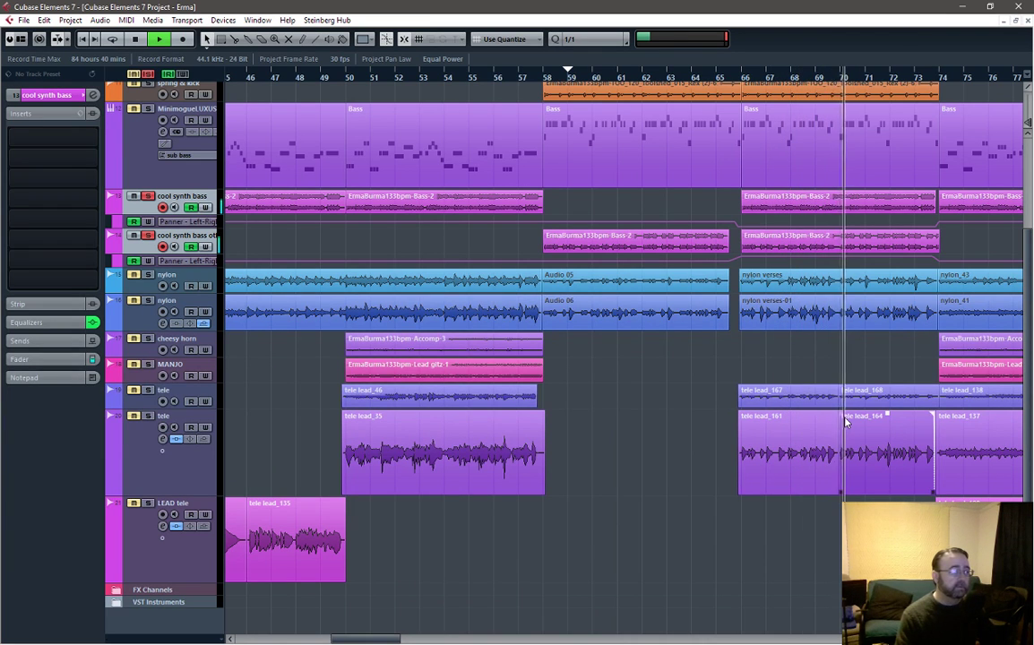
pyautogui.press('space')
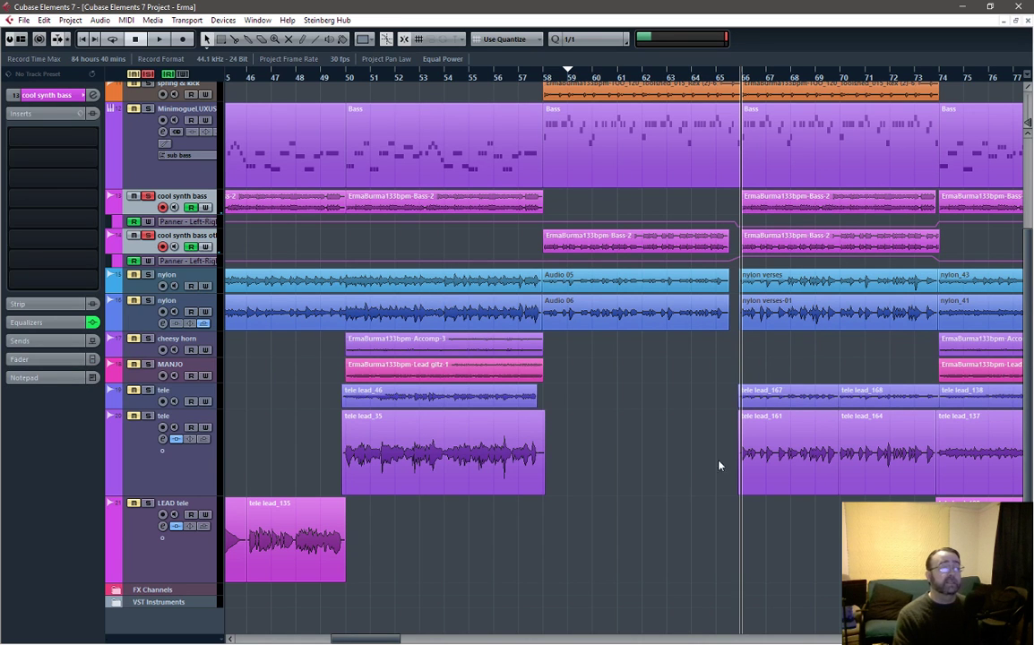
# Select the Bass part at bar 66, play it with the Minimoog and nylon tracks soloed, and unsolo cool synth bass other part
pyautogui.moveTo(369, 639)
pyautogui.mouseDown()
pyautogui.moveTo(421, 639)
pyautogui.moveTo(384, 642)
pyautogui.mouseUp()
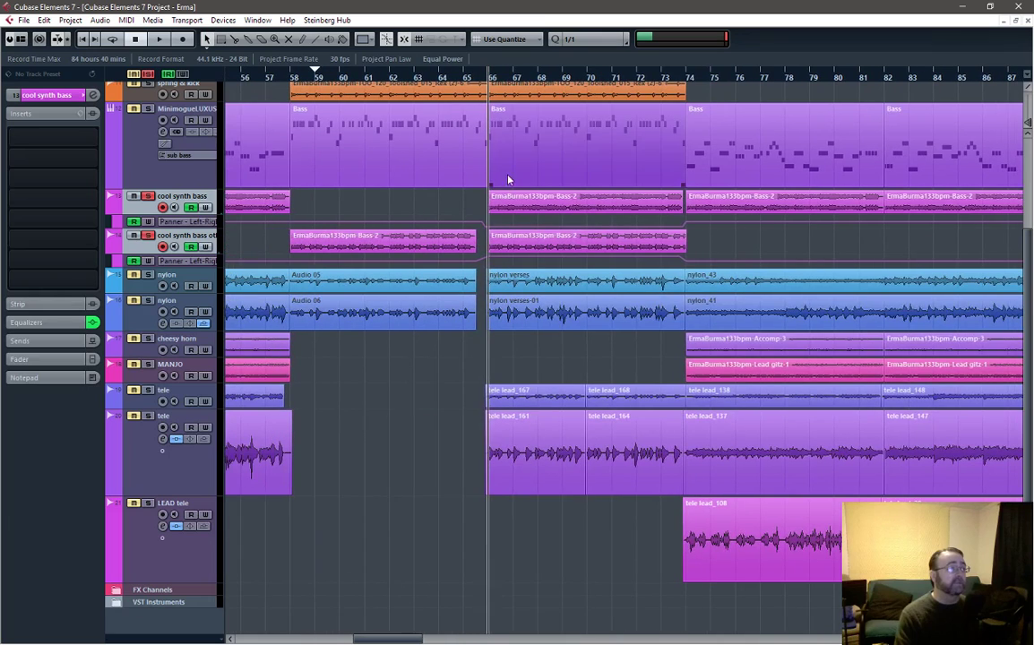
pyautogui.click(491, 135)
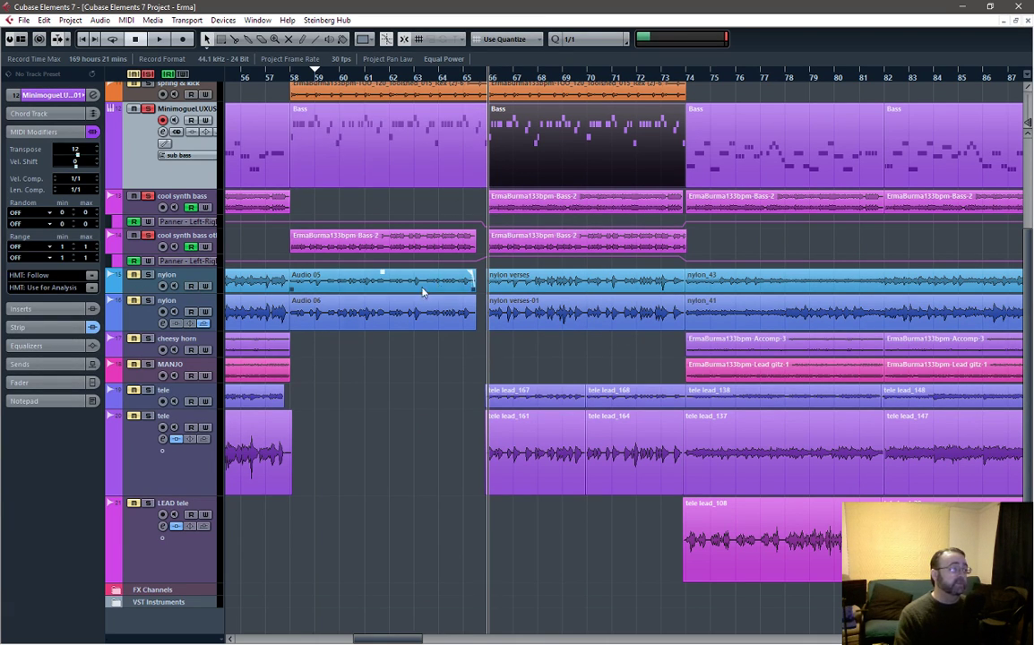
pyautogui.press('space')
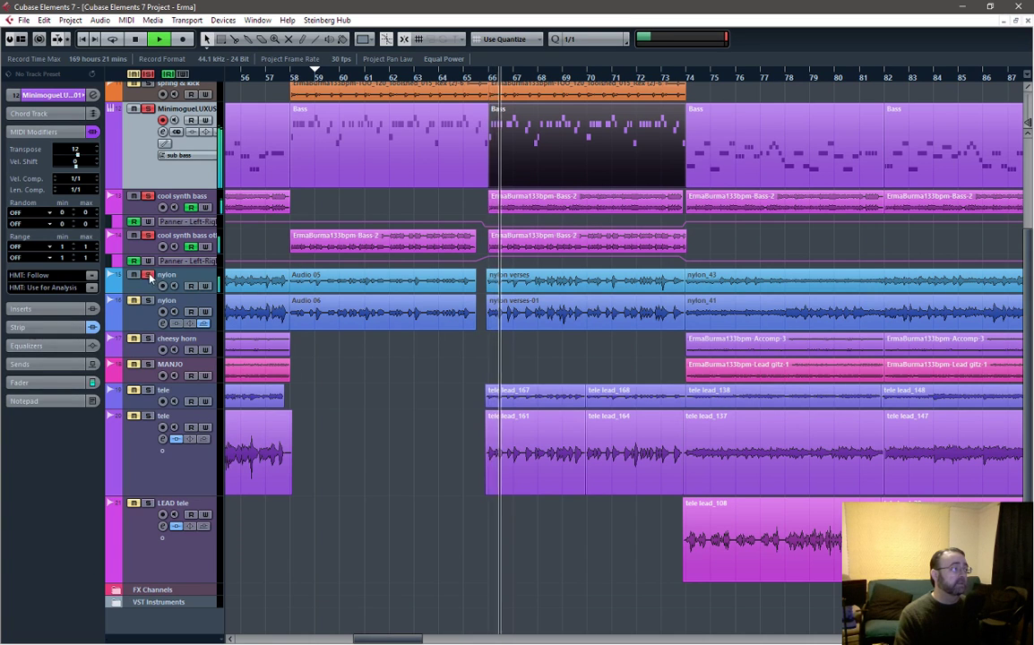
pyautogui.press('space')
pyautogui.click(130, 270)
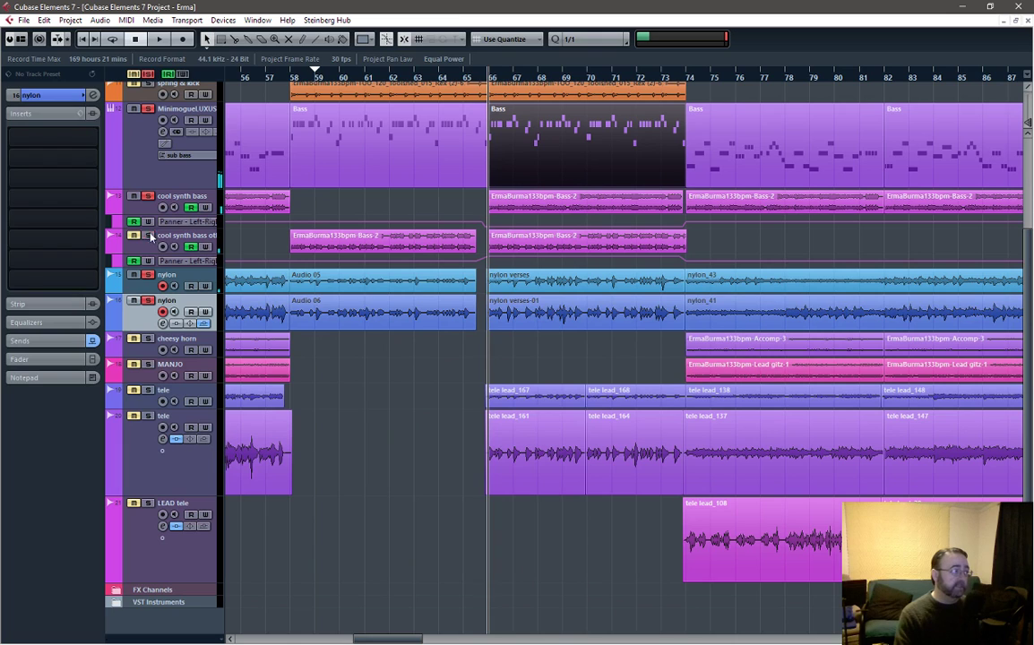
# Play the soloed Minimogue and nylon tracks from bar 66
pyautogui.press('space')
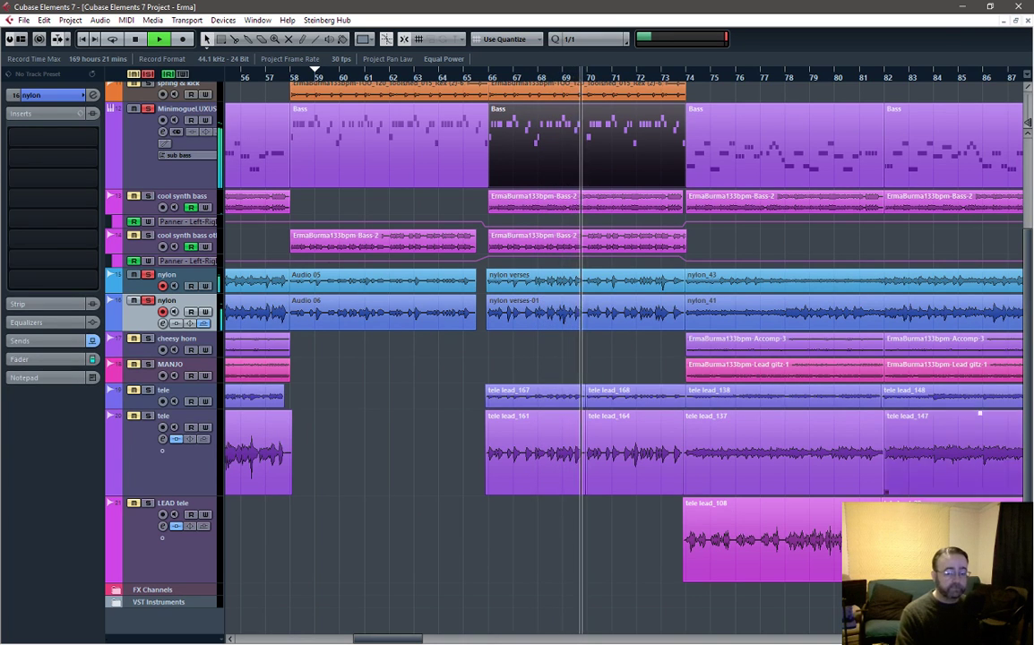
pyautogui.press('space')
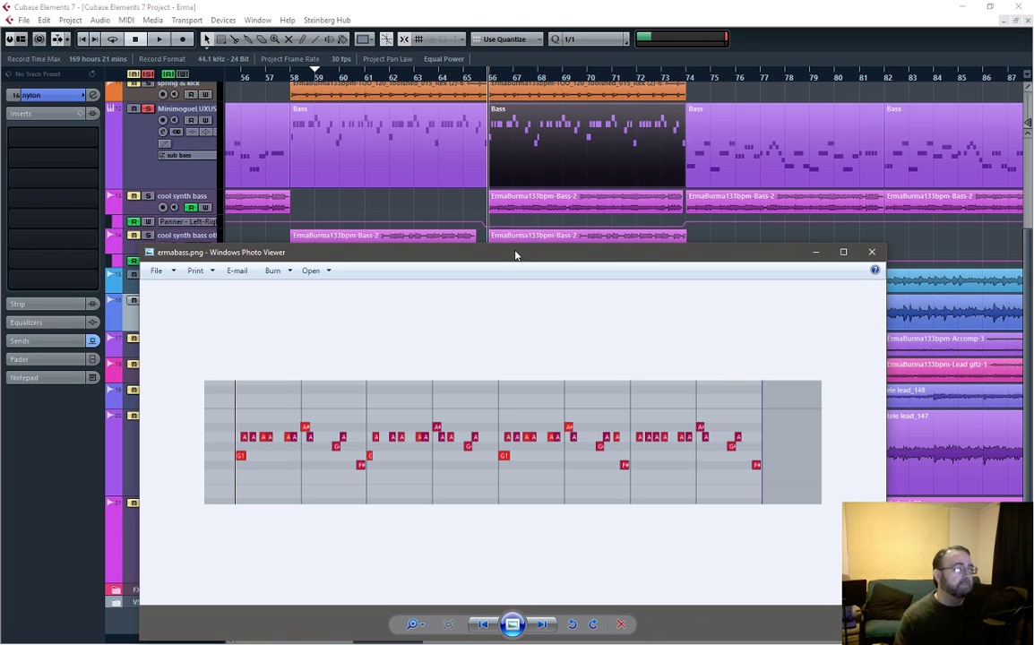
# Play the soloed Minimogue and nylon tracks from bar 58, compare them with the notes in ermabass.png, and close the image
pyautogui.click(285, 78)
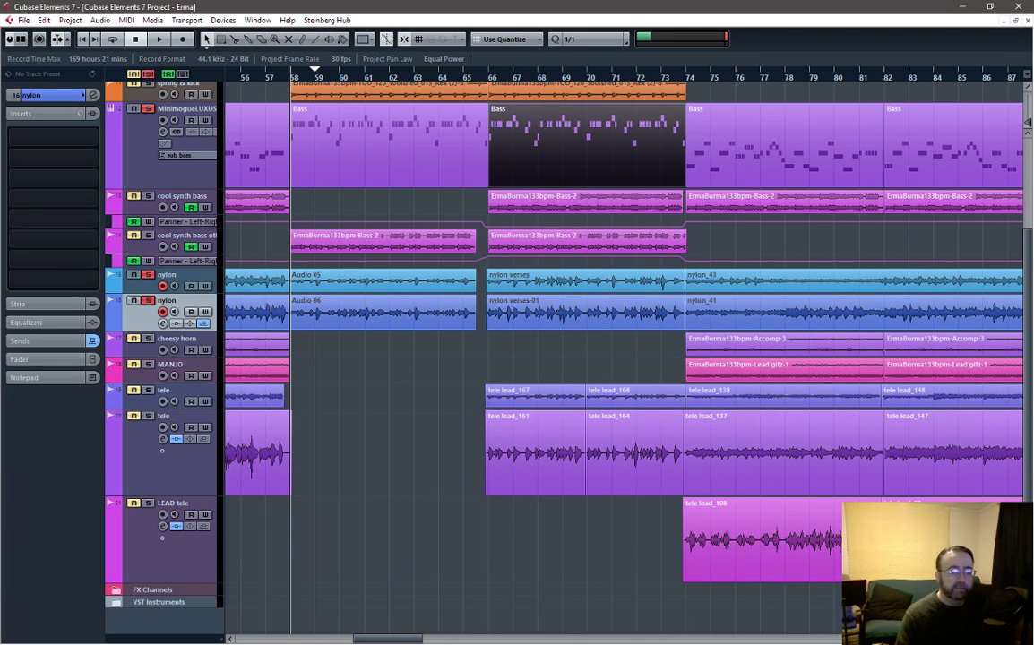
pyautogui.hotkey('alt', 'Tab')
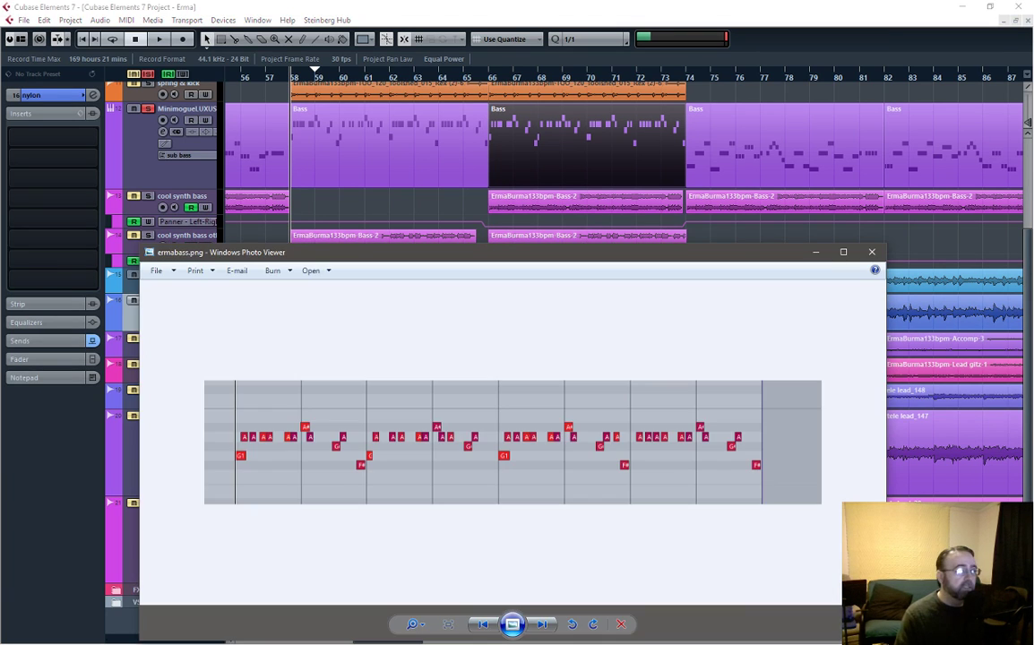
pyautogui.hotkey('alt', 'Tab')
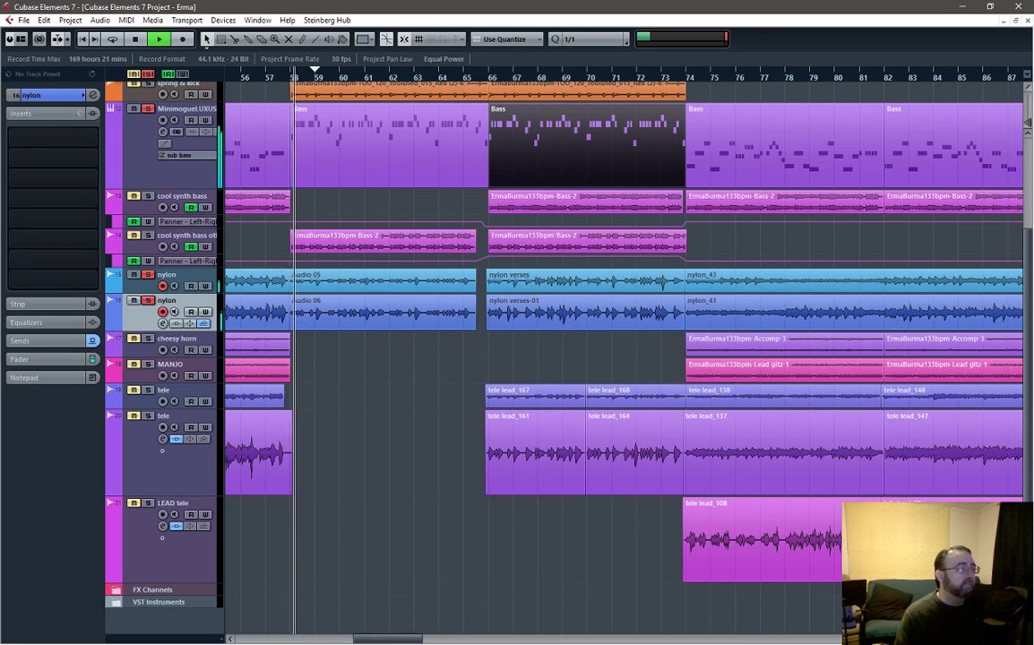
pyautogui.hotkey('alt', 'Tab')
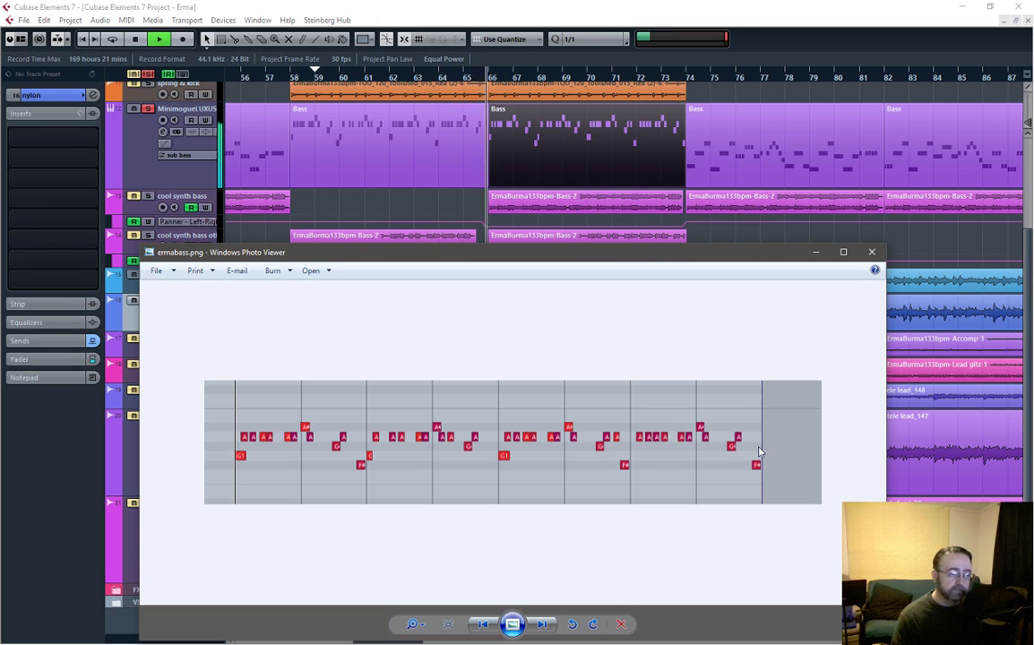
pyautogui.click(871, 252)
pyautogui.click(136, 38)
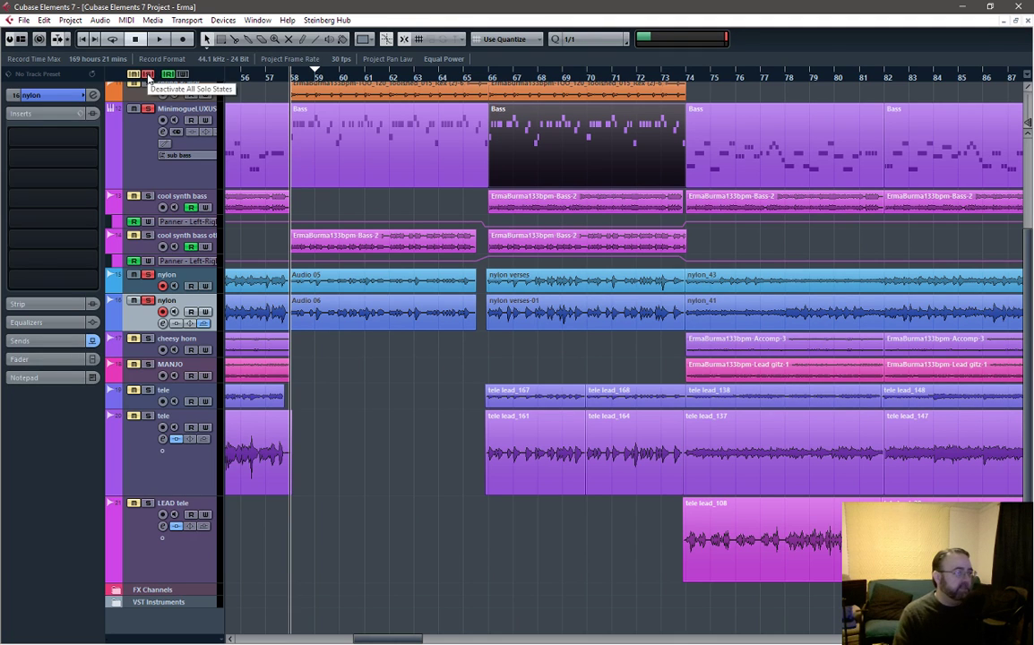
# Deactivate all solo states and play the full mix from bar 58 to the song's end near bar 90
pyautogui.press('space')
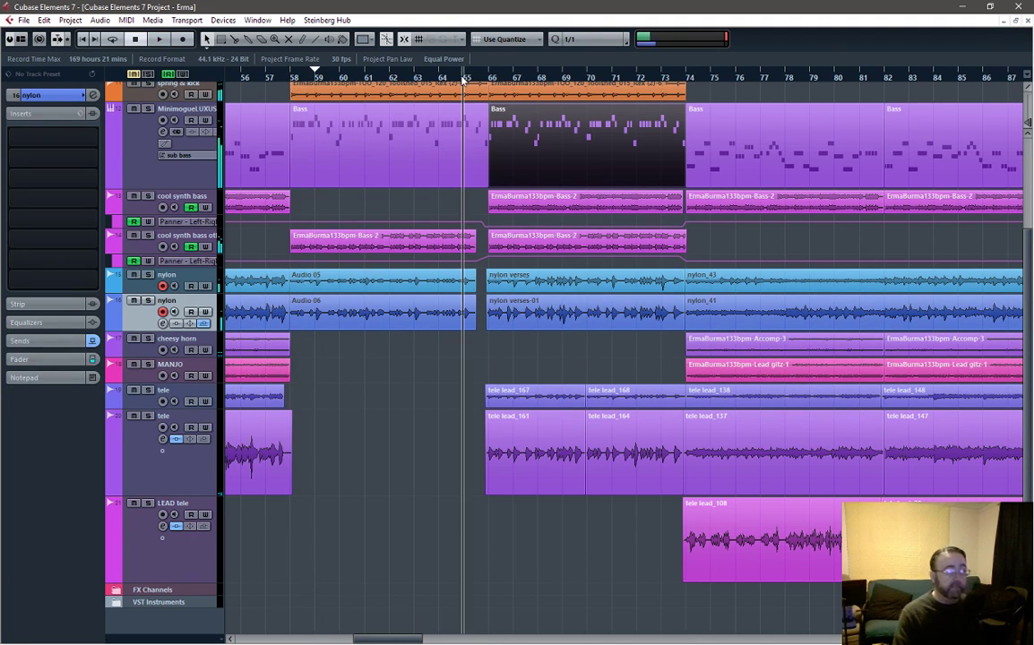
pyautogui.press('space')
pyautogui.click(463, 118)
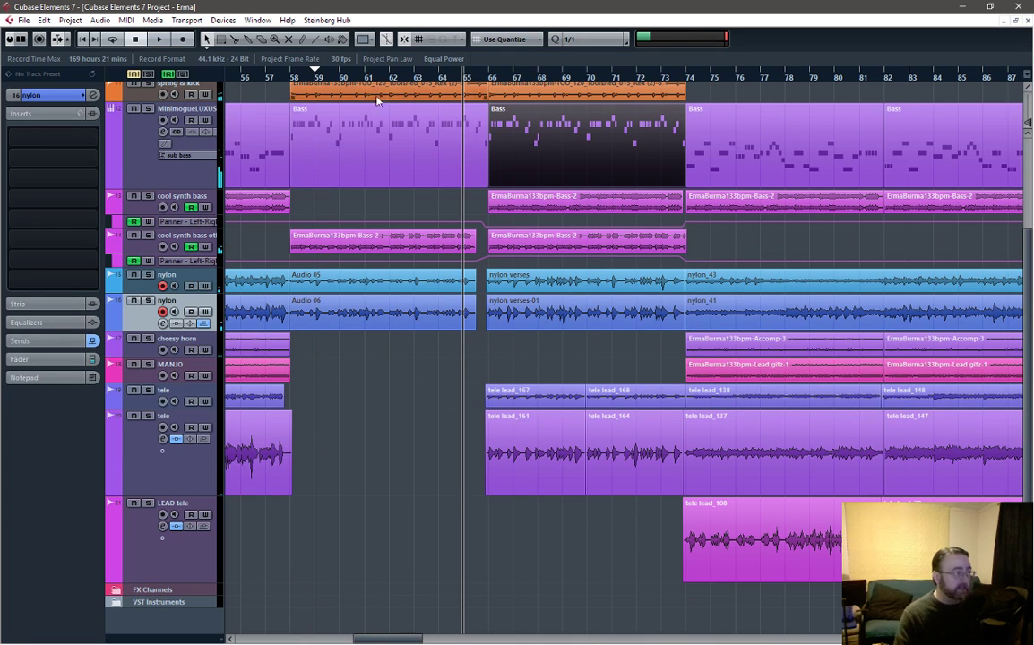
pyautogui.click(292, 78)
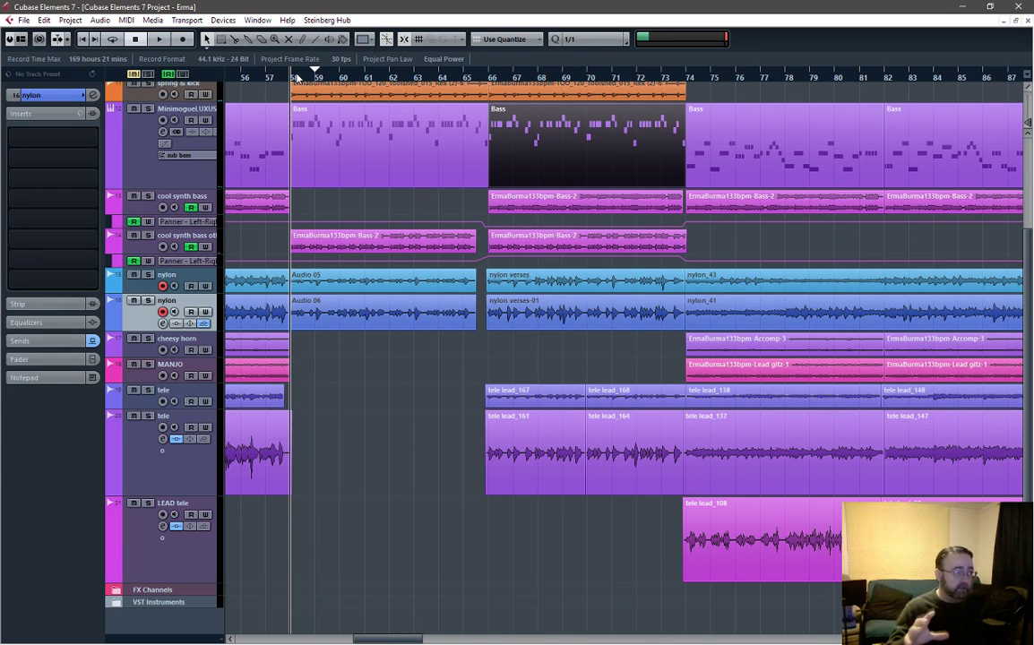
pyautogui.press('space')
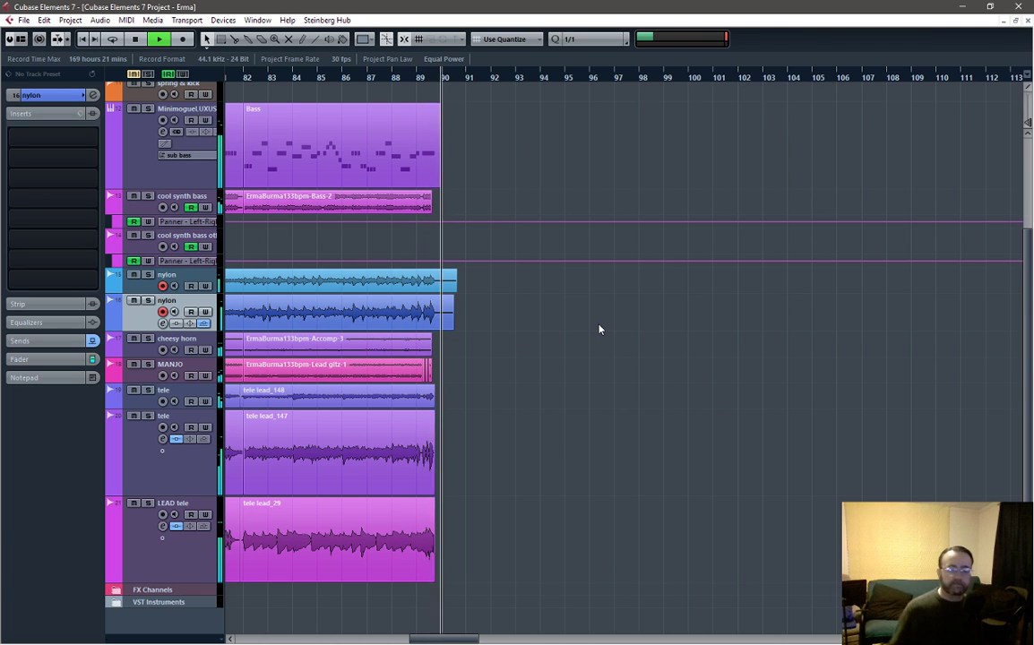
pyautogui.click(135, 39)
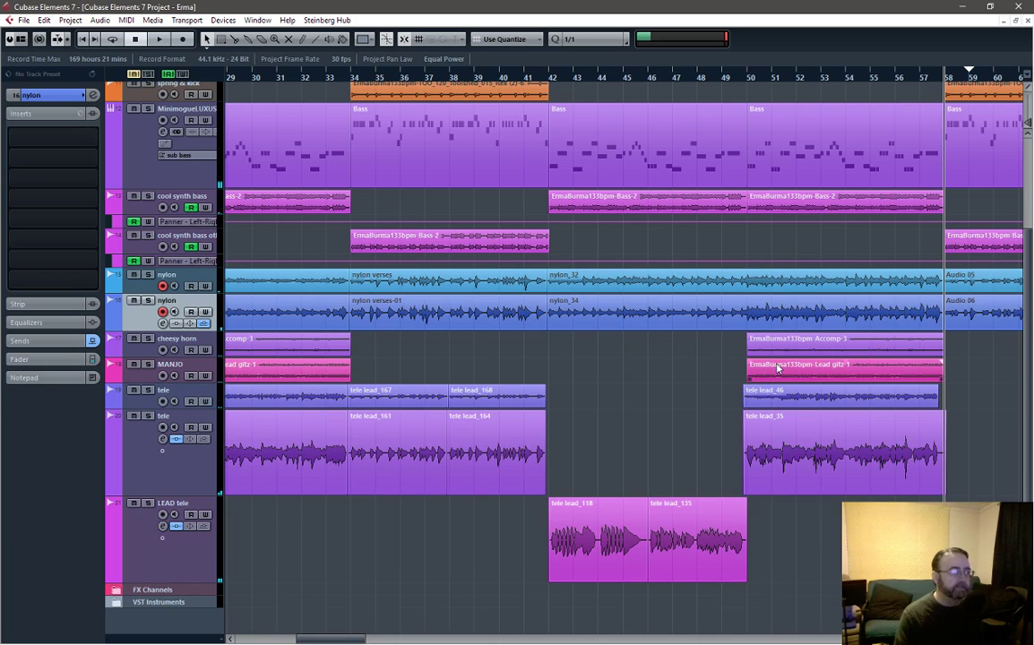
# Solo and unsolo the larger tele track, and solo both nylon tracks
pyautogui.click(147, 415)
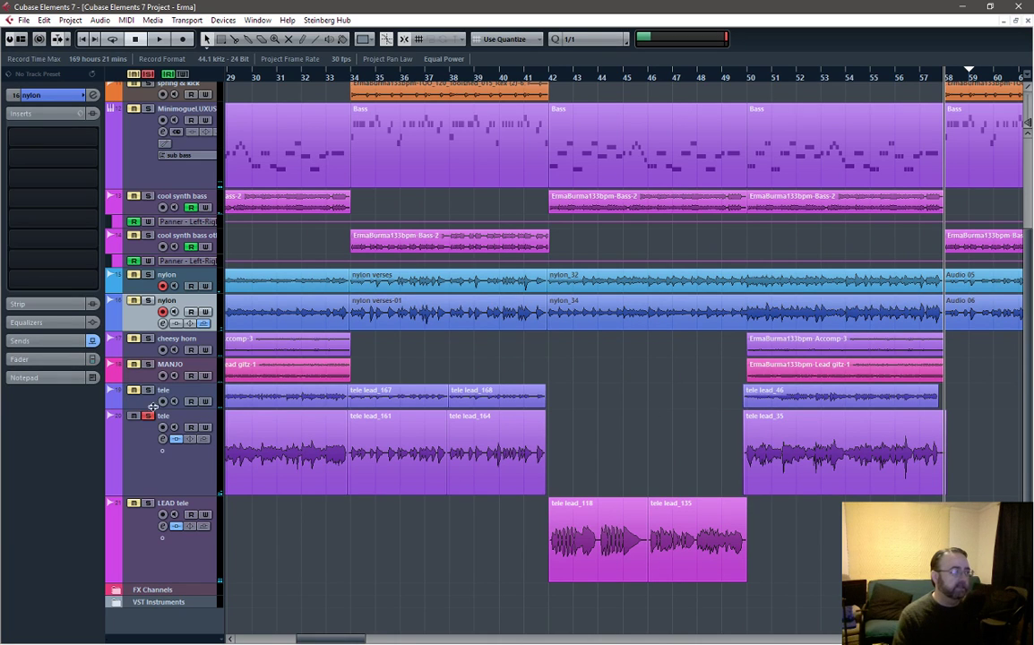
pyautogui.click(148, 416)
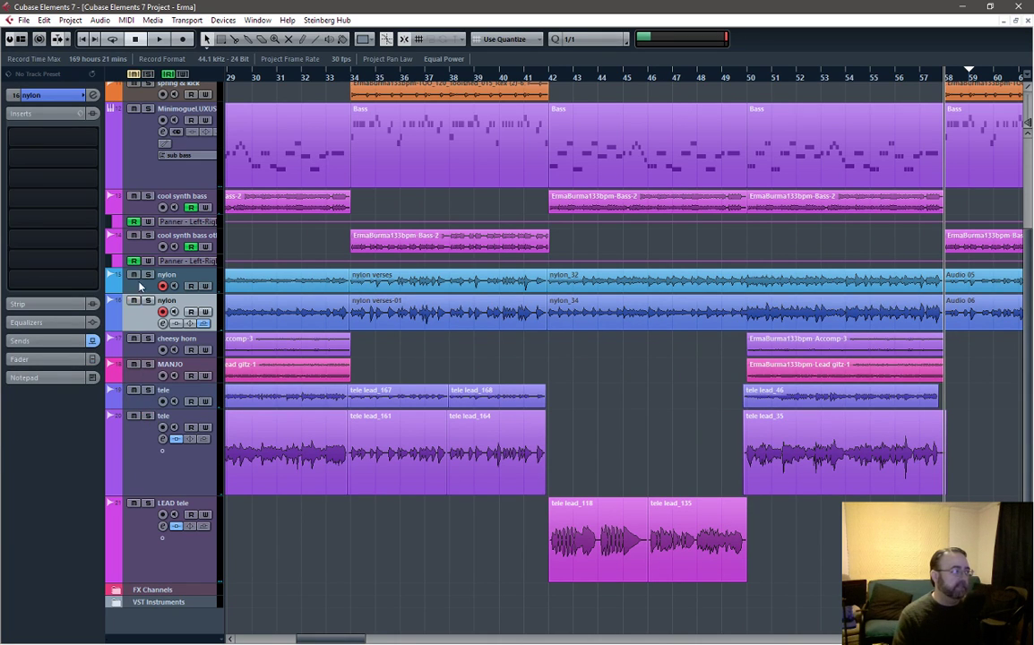
pyautogui.click(148, 311)
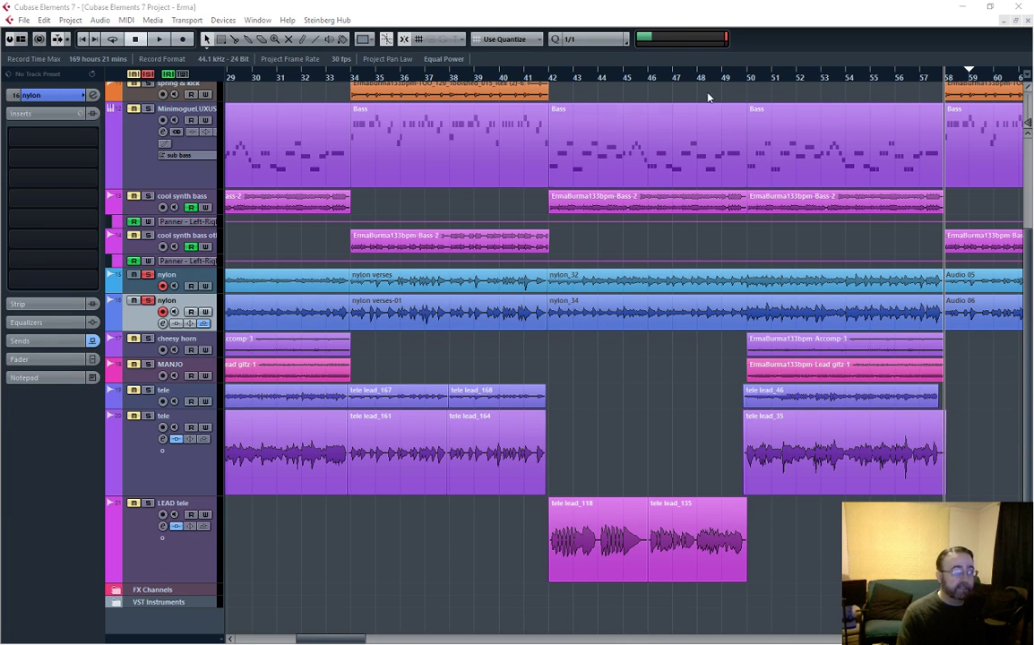
# Clear all solos and play the full mix from bar 50
pyautogui.click(750, 79)
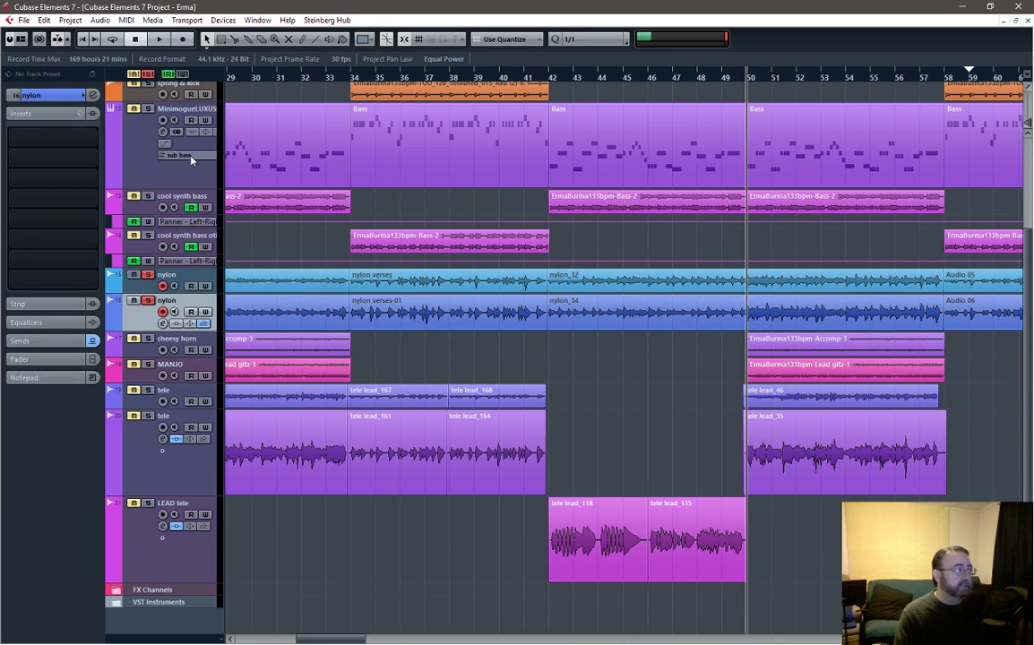
pyautogui.click(154, 74)
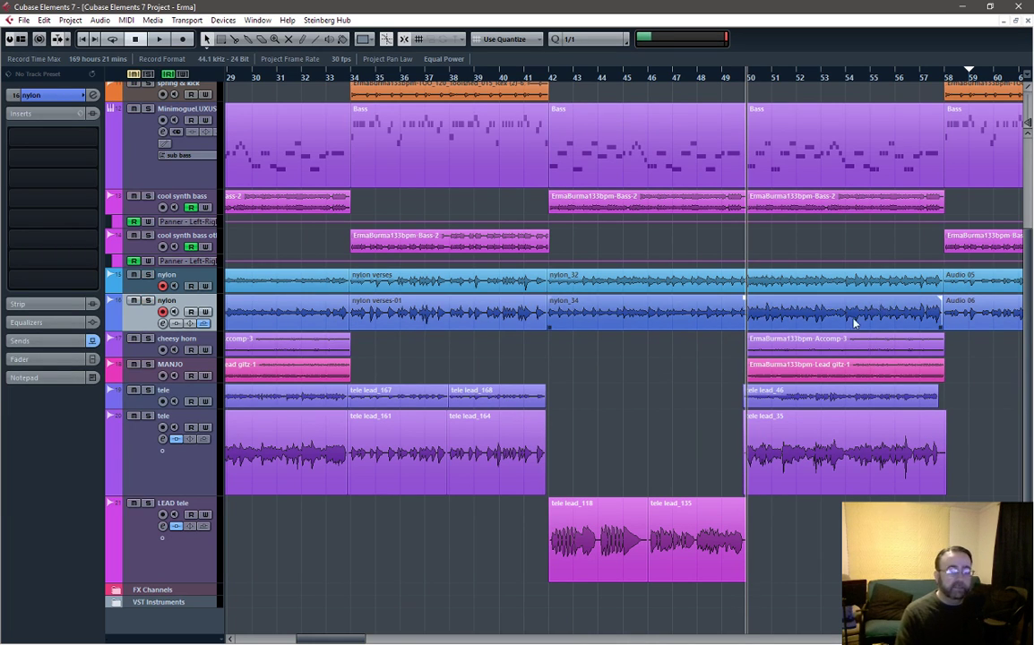
pyautogui.press('space')
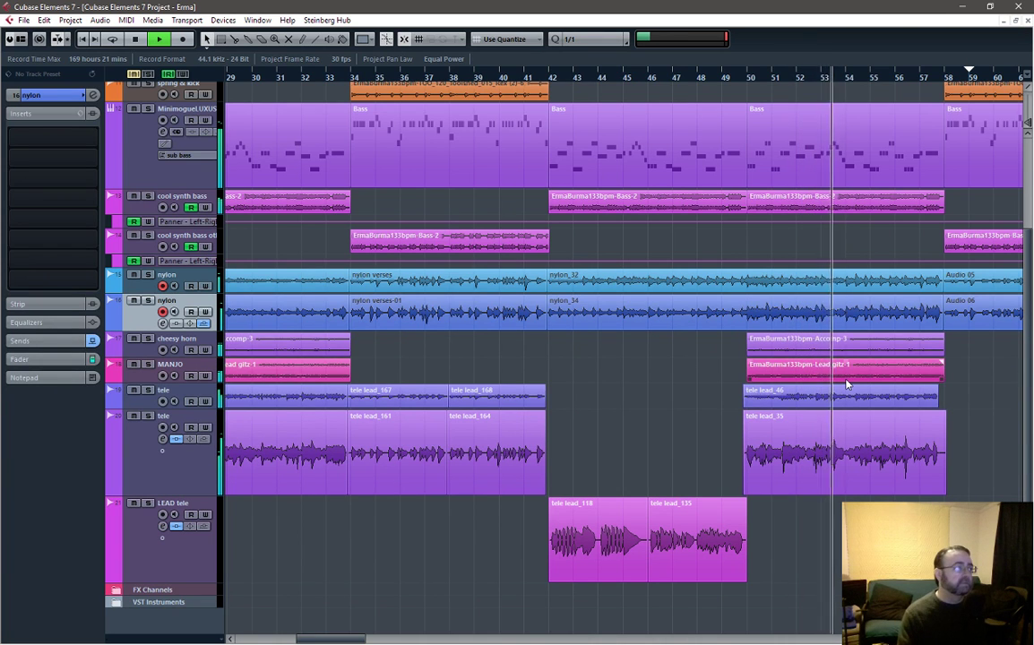
pyautogui.press('space')
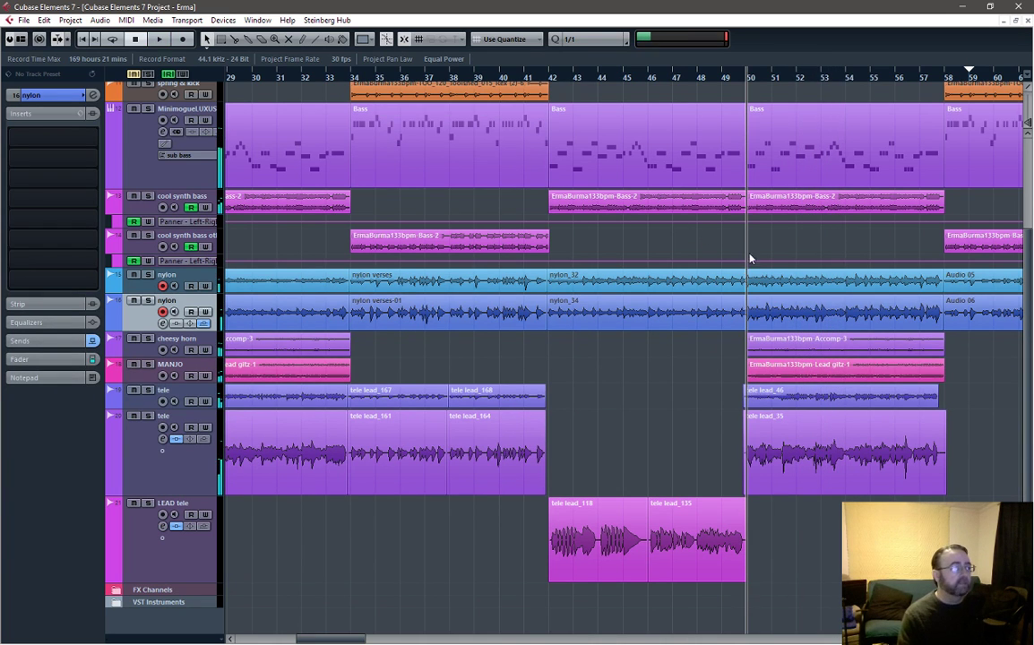
# Show more of the arrangement and play the full mix from bar 66 into the section at bar 74
pyautogui.press('g')
pyautogui.press('g')
pyautogui.click(924, 79)
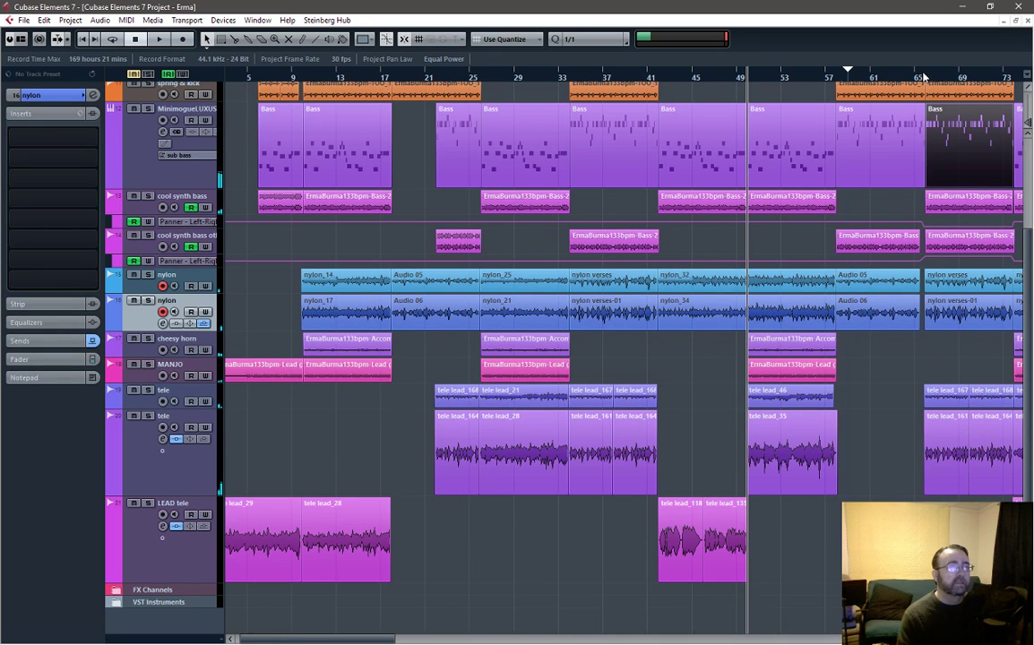
pyautogui.press('space')
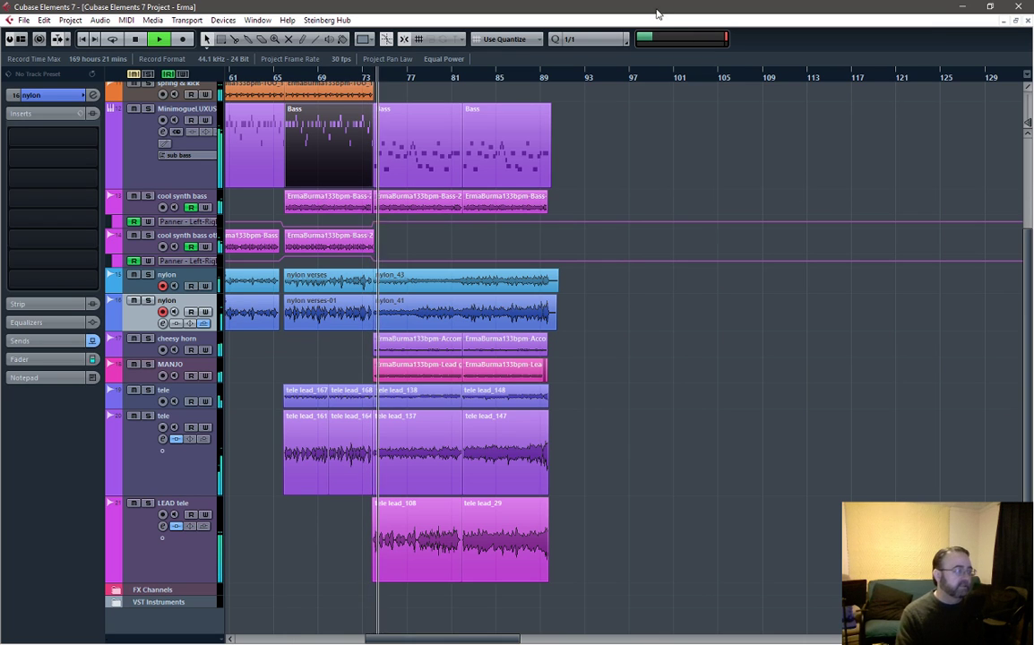
pyautogui.press('space')
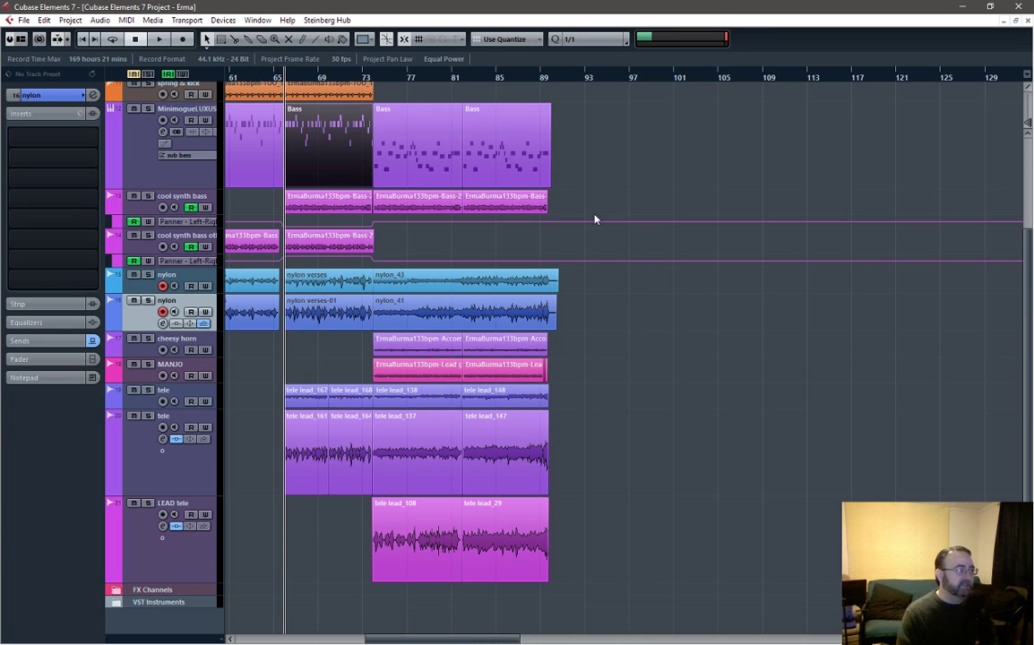
# Solo and select the first nylon track, and play it on its own from bar 74
pyautogui.click(376, 78)
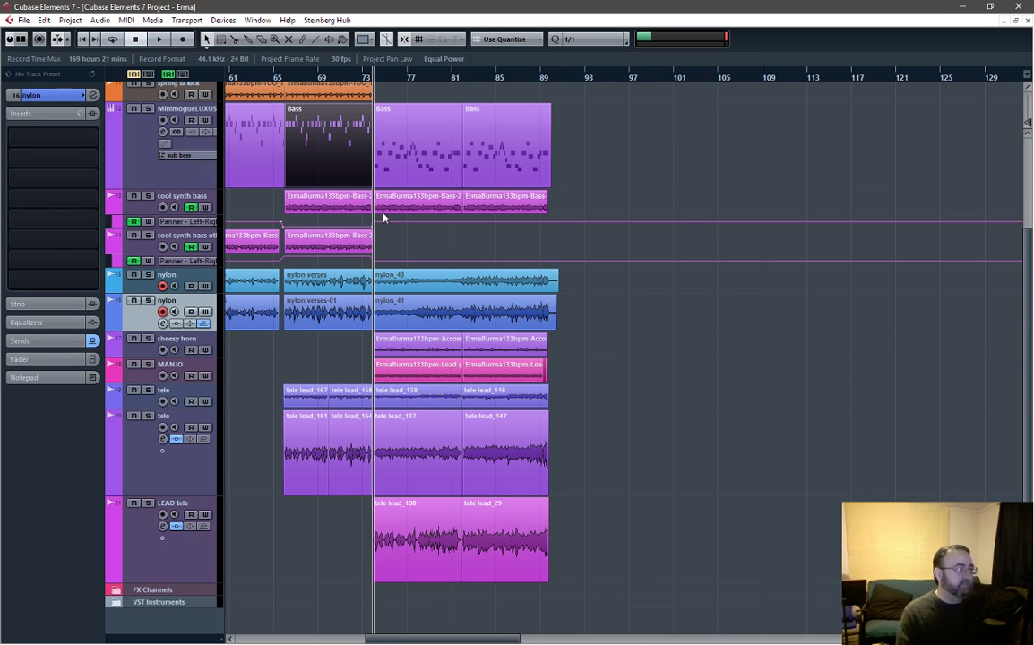
pyautogui.click(148, 275)
pyautogui.click(183, 282)
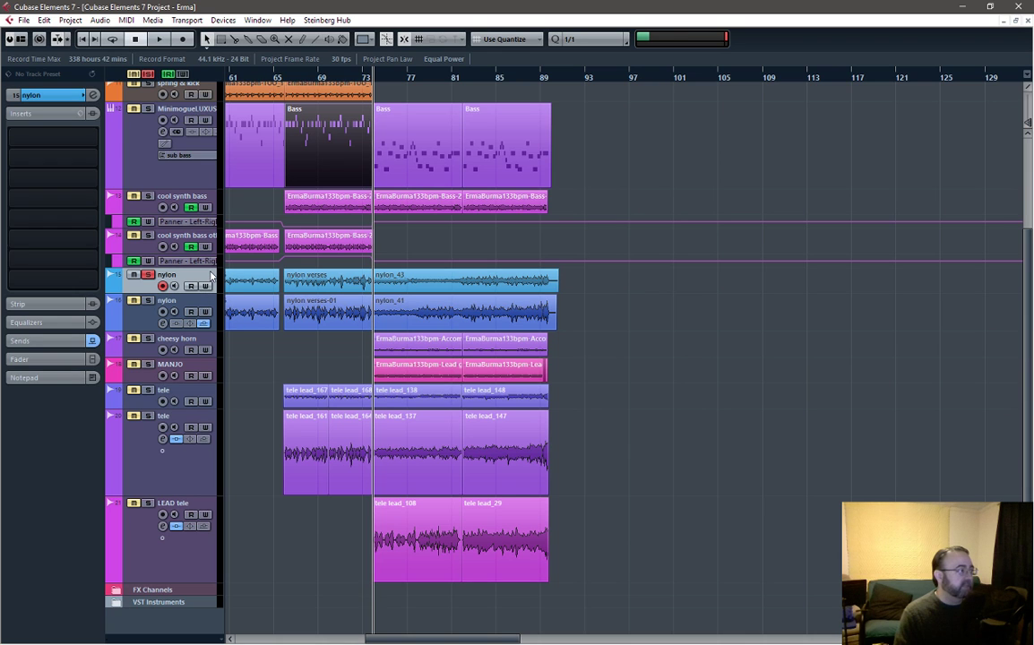
pyautogui.press('space')
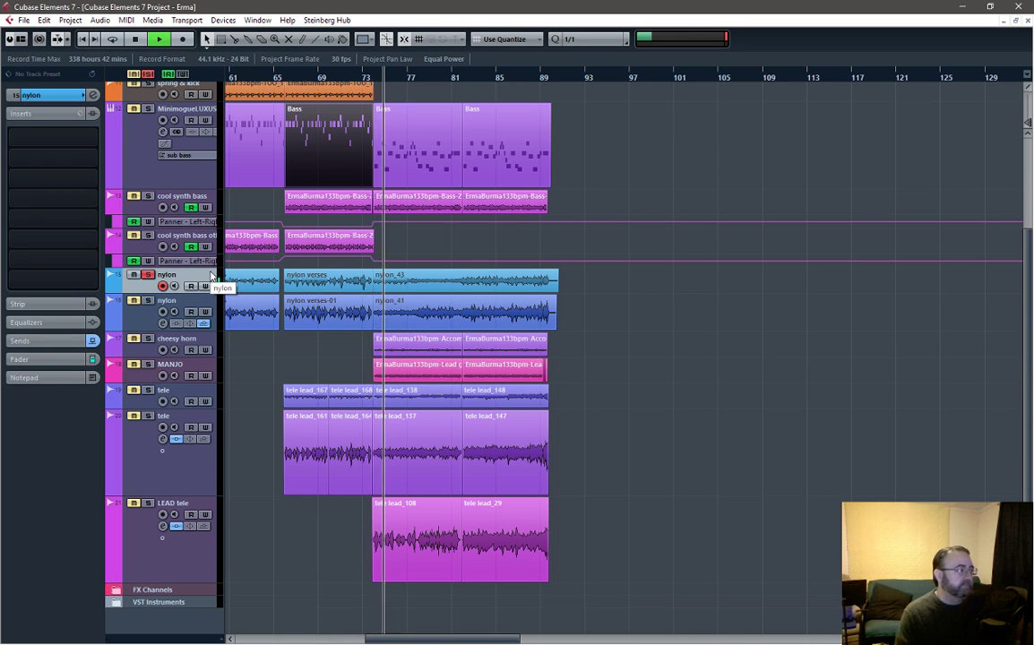
pyautogui.press('space')
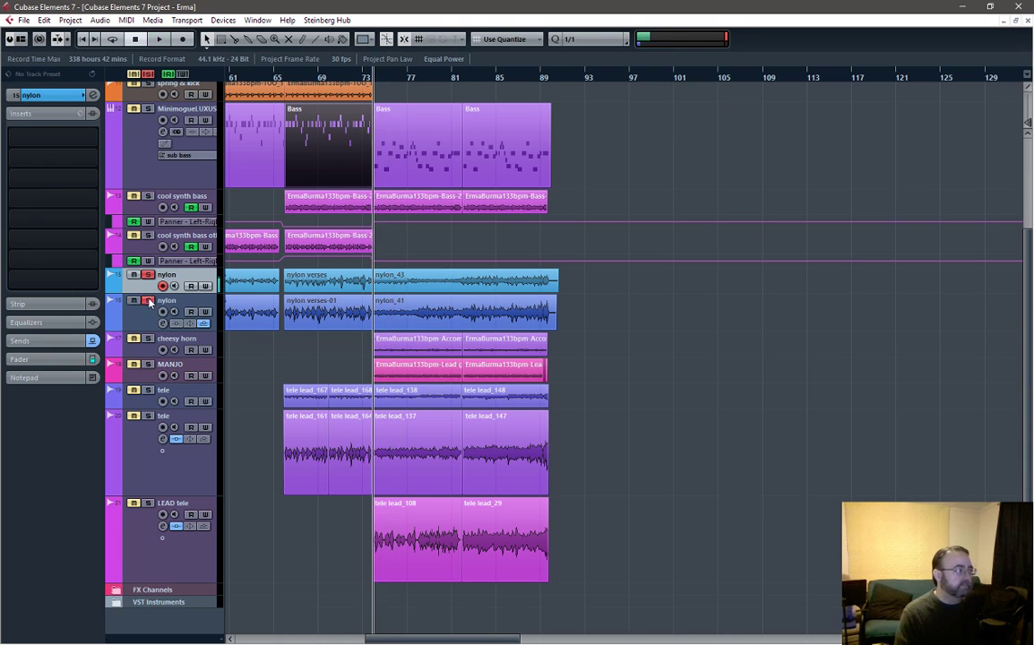
# Solo only the second nylon track and play it from bar 74
pyautogui.press('space')
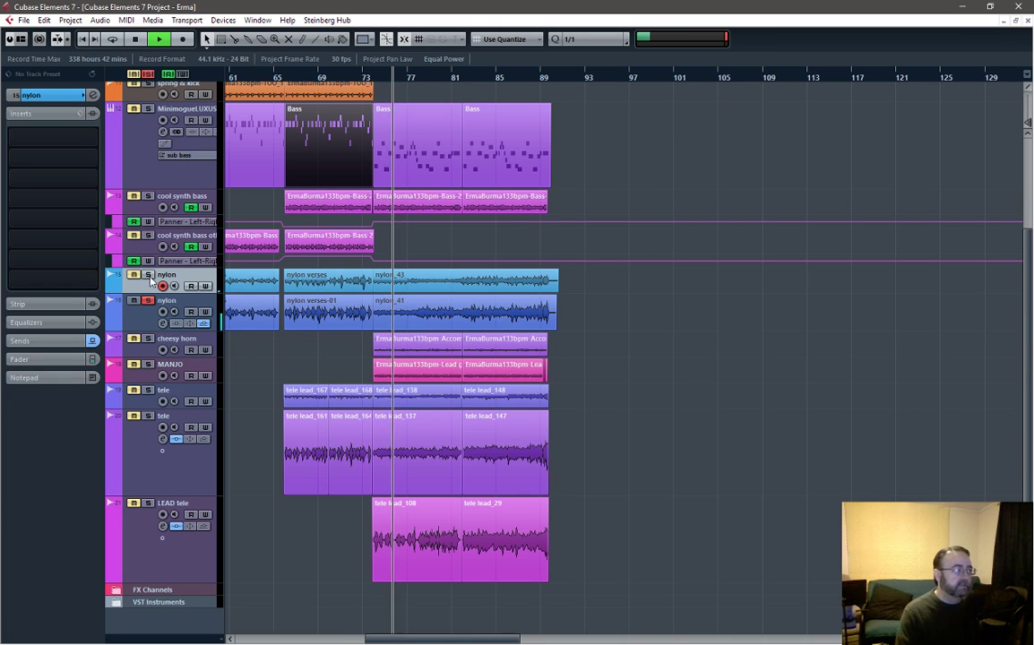
pyautogui.press('space')
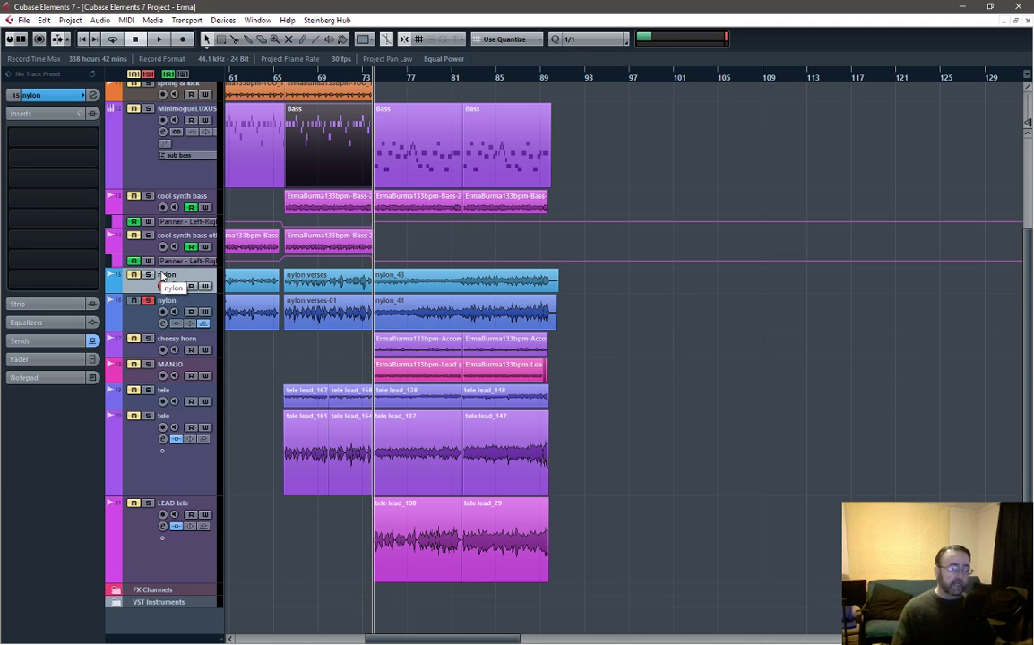
pyautogui.click(162, 285)
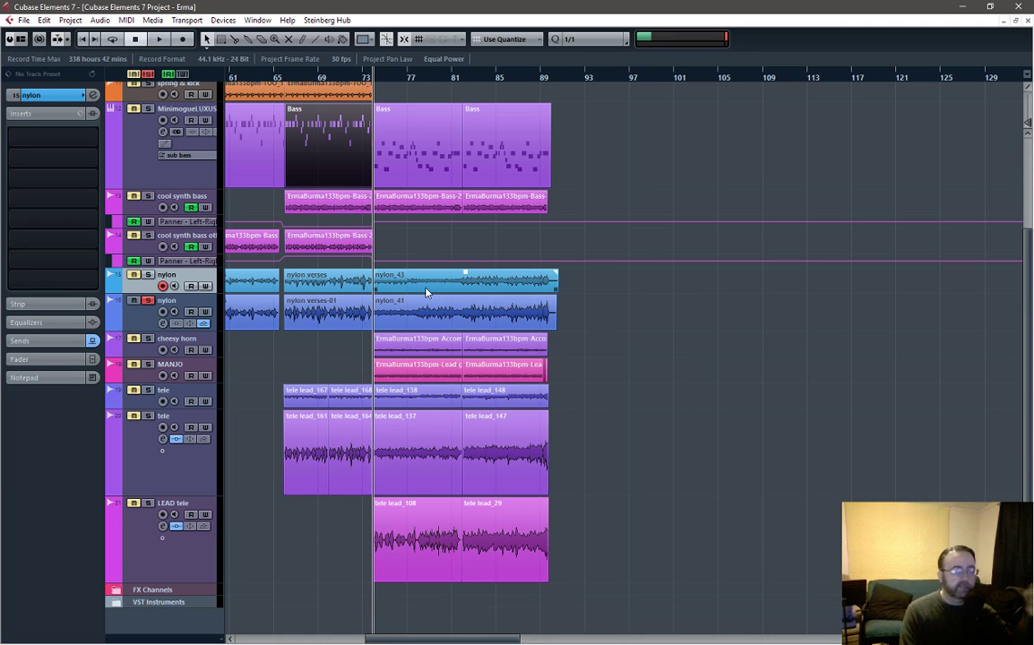
pyautogui.click(391, 289)
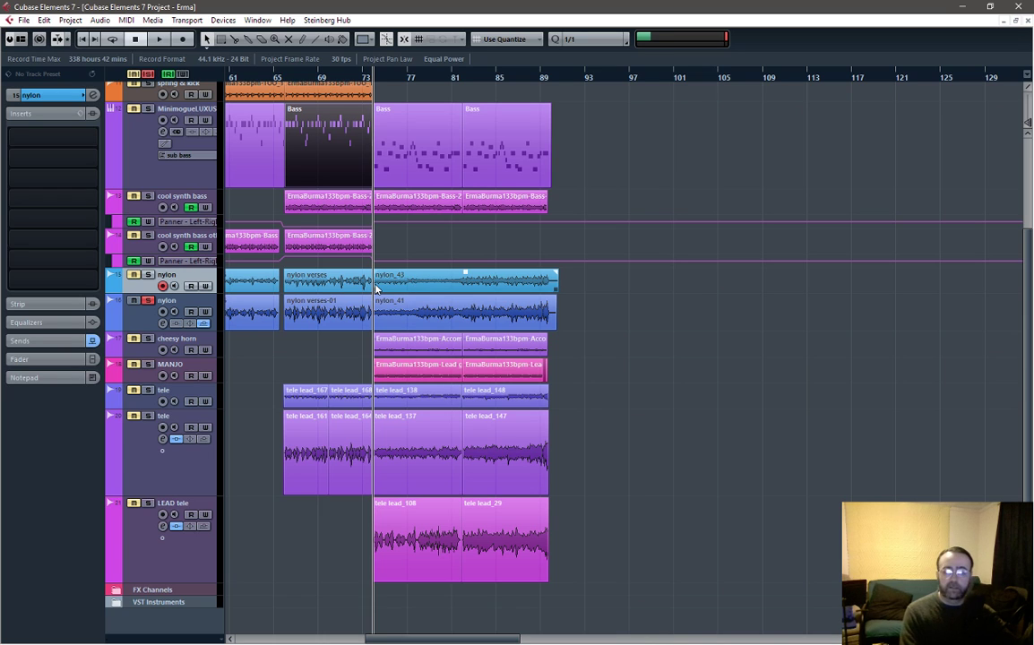
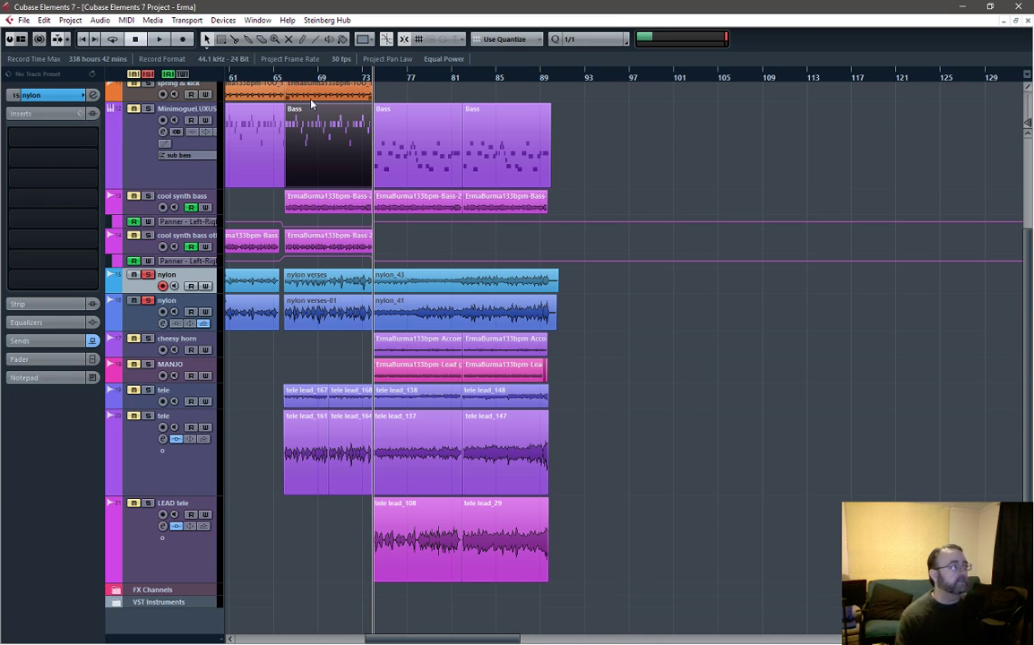
# Play both soloed nylon tracks from bar 66, and play them again from bar 74
pyautogui.click(286, 78)
pyautogui.press('space')
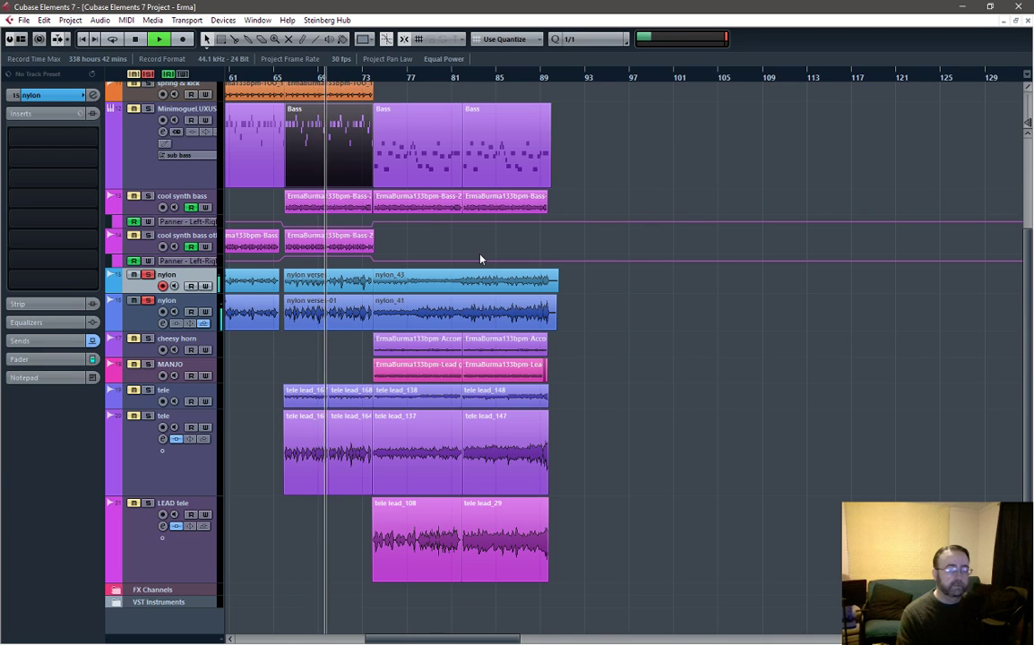
pyautogui.press('space')
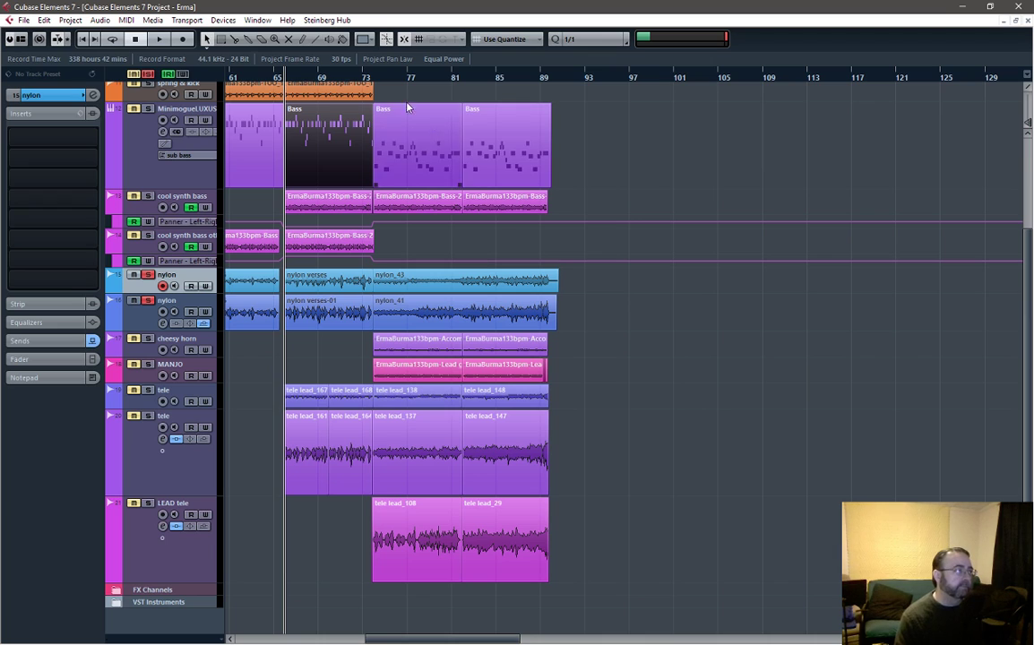
pyautogui.click(368, 77)
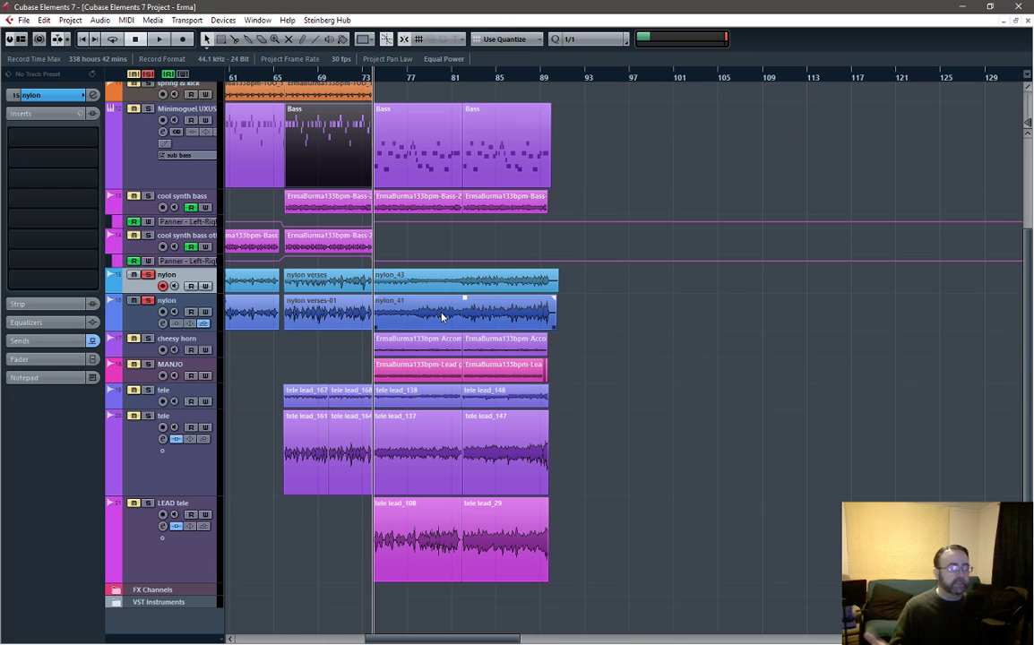
pyautogui.press('space')
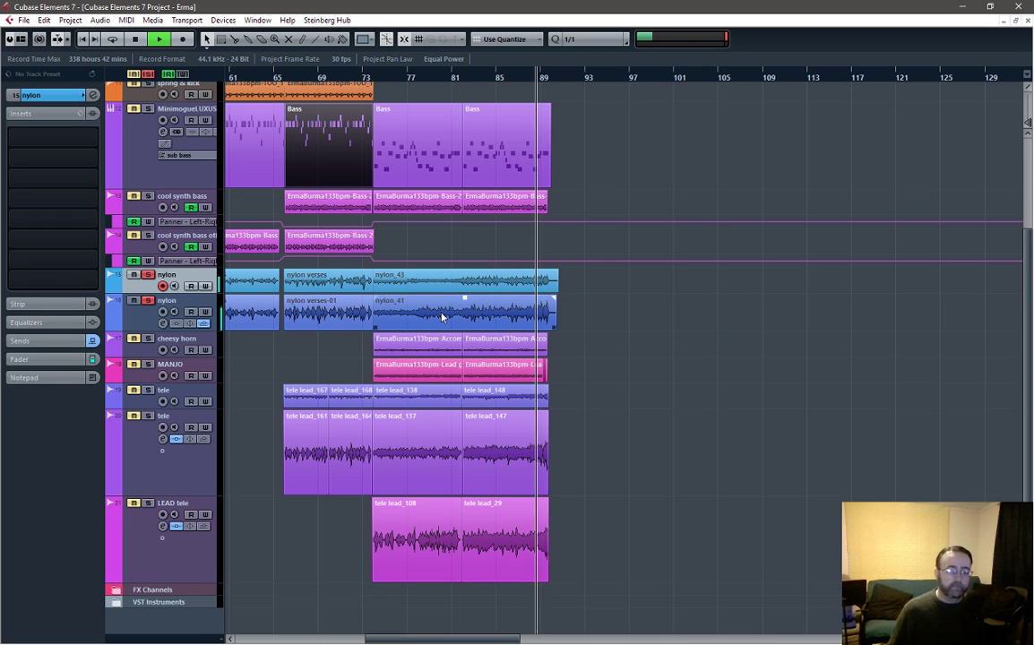
# Stop playback and select the nylon clips between bars 58 and 74 on both nylon tracks in turn, ending with nylon verses-01
pyautogui.press('space')
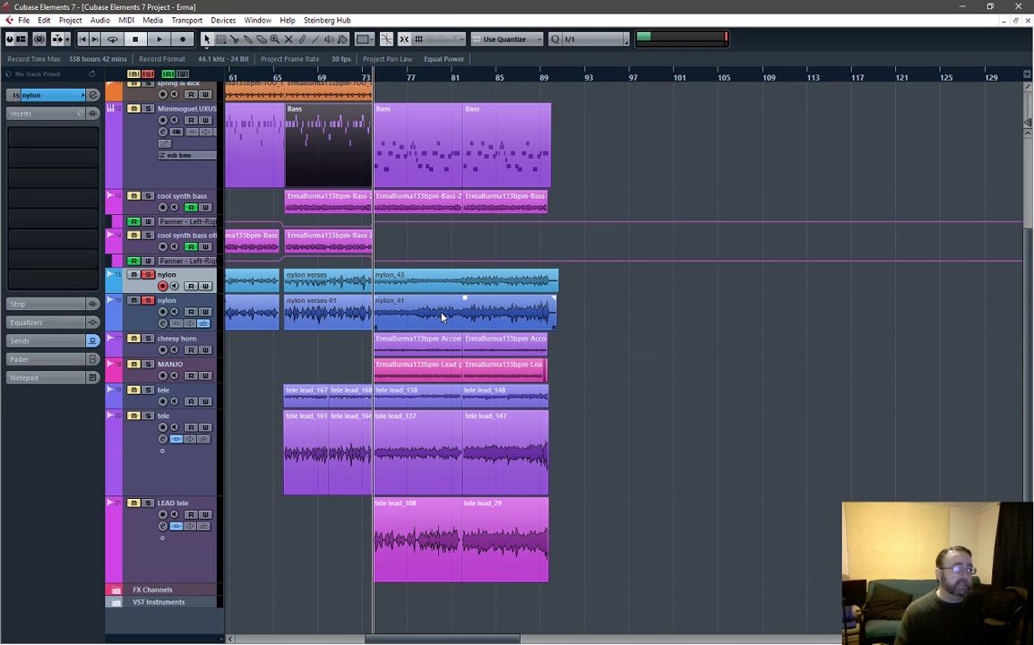
pyautogui.click(391, 275)
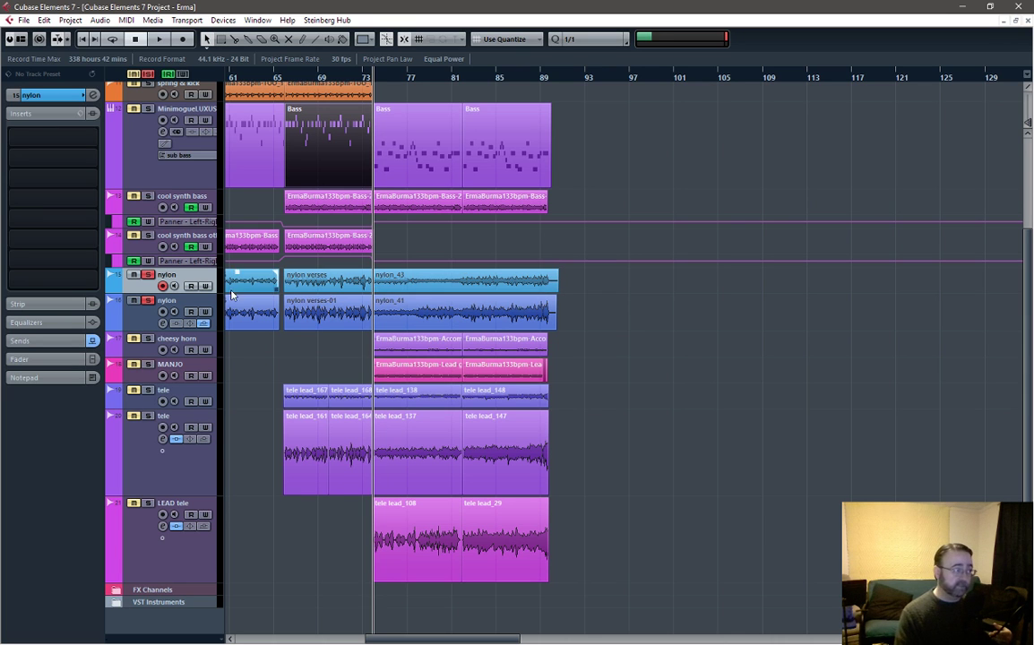
pyautogui.click(333, 612)
pyautogui.moveTo(442, 642); pyautogui.dragTo(414, 641)
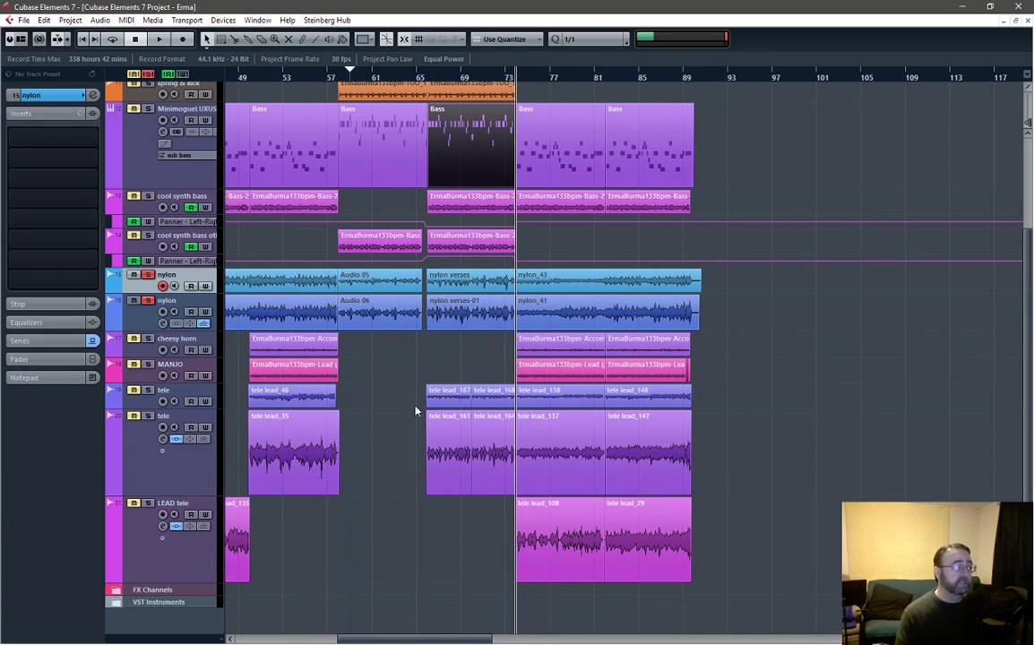
pyautogui.click(412, 280)
pyautogui.keyDown('shift'); pyautogui.click(455, 280); pyautogui.keyUp('shift')
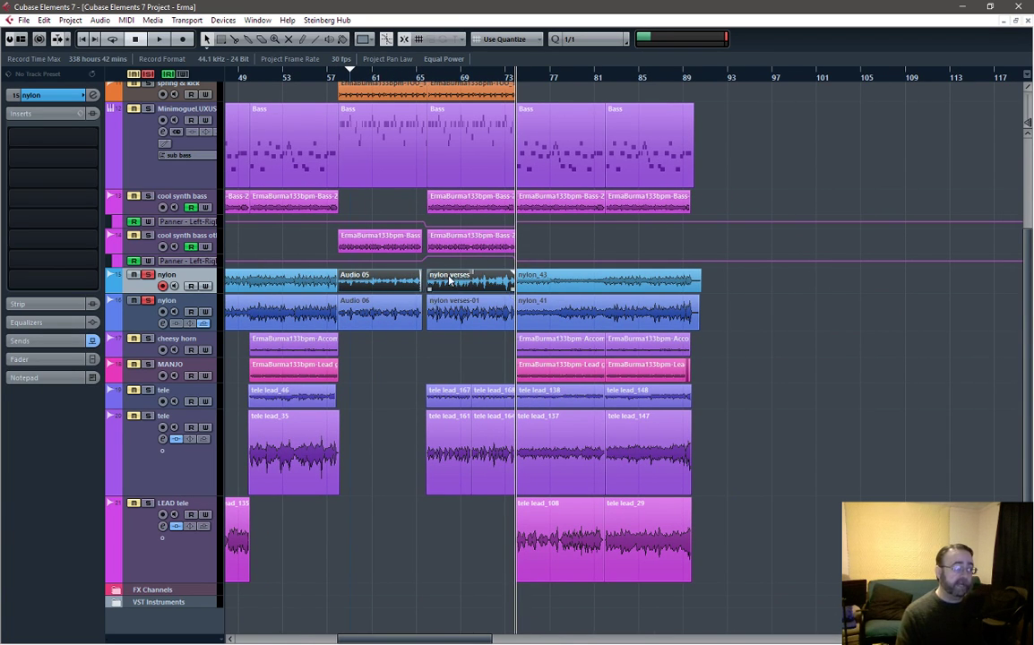
pyautogui.click(357, 321)
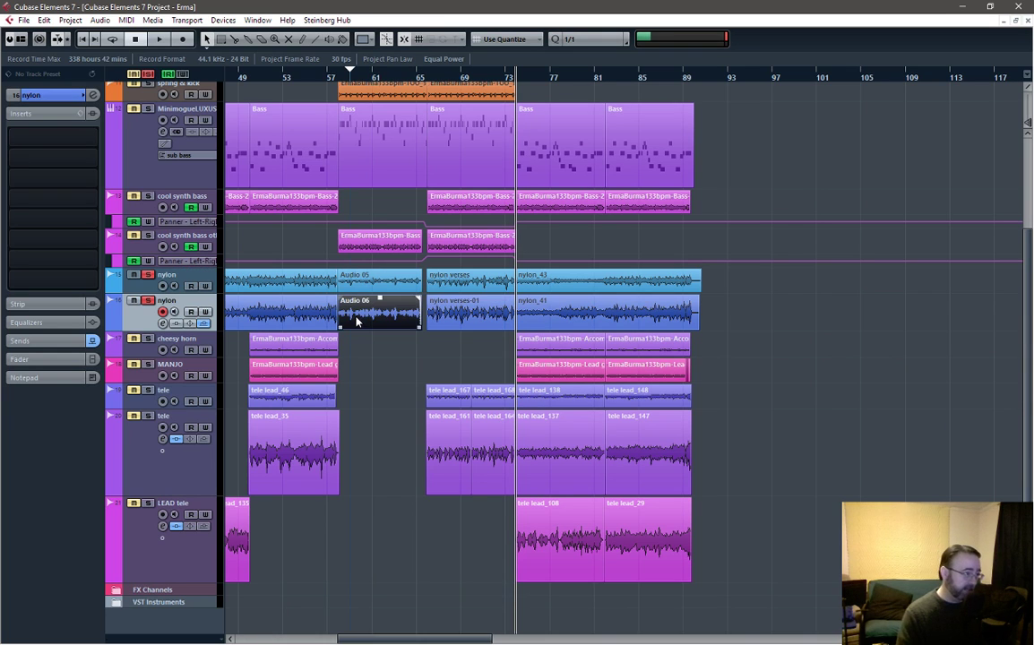
pyautogui.click(373, 286)
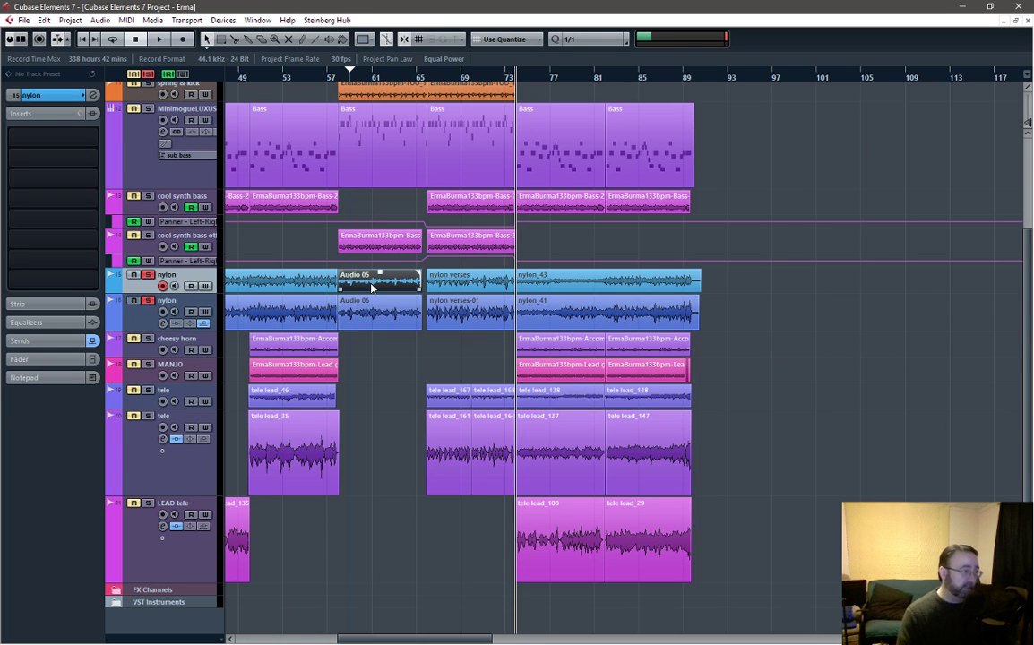
pyautogui.click(468, 325)
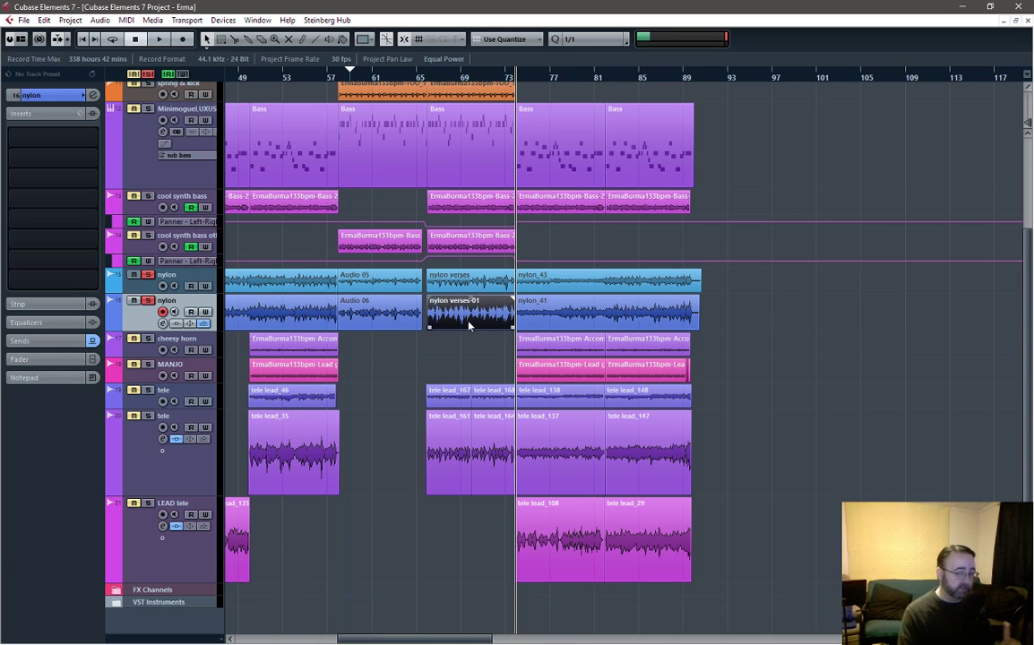
# Play both soloed nylon tracks from bar 82
pyautogui.click(606, 77)
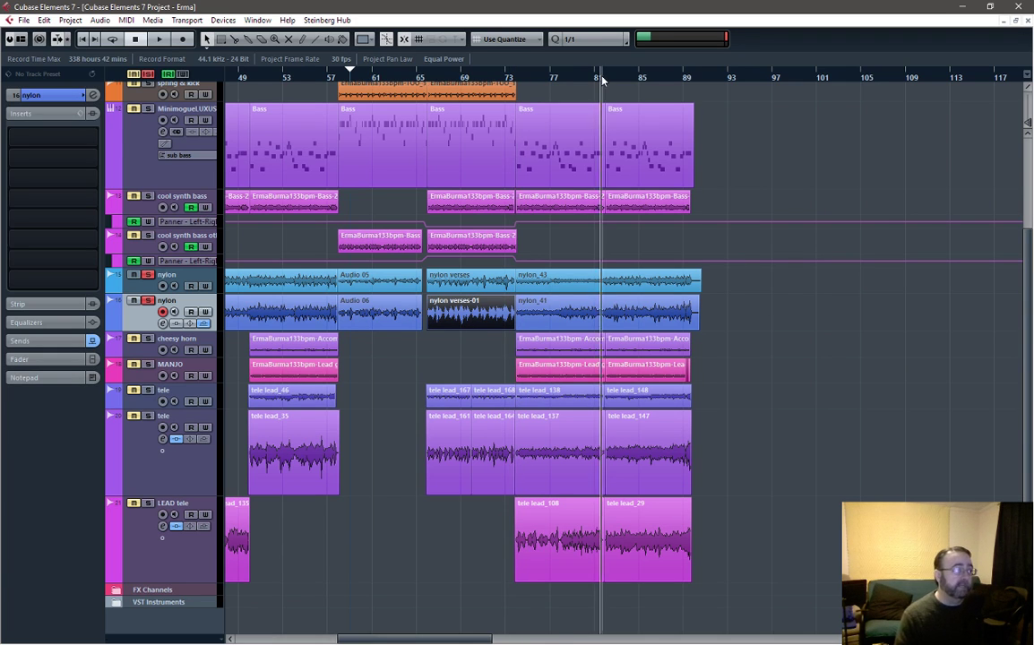
pyautogui.press('space')
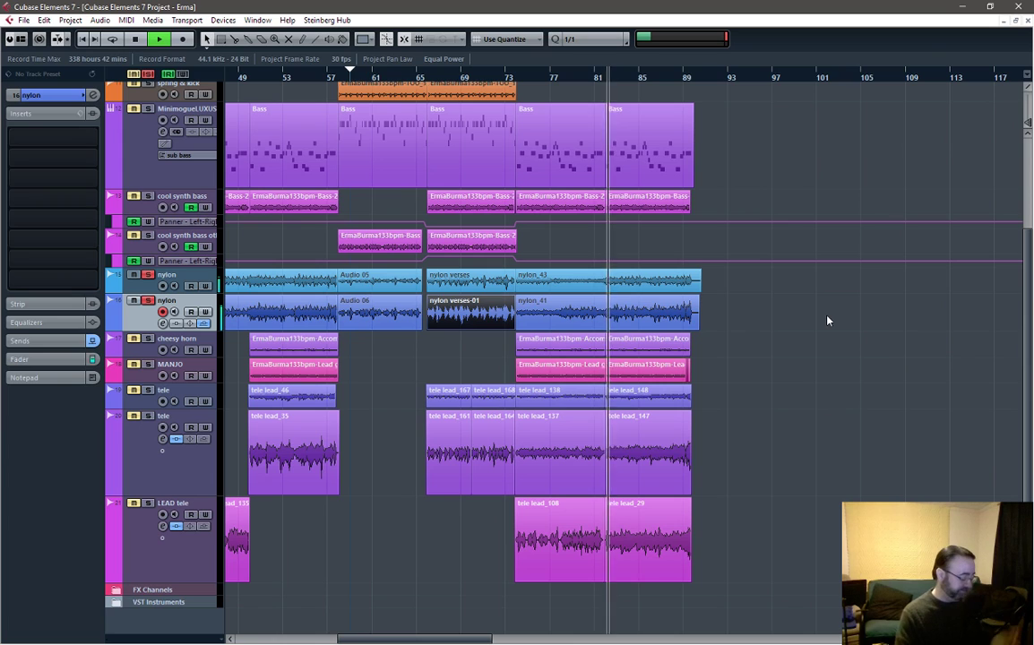
pyautogui.press('space')
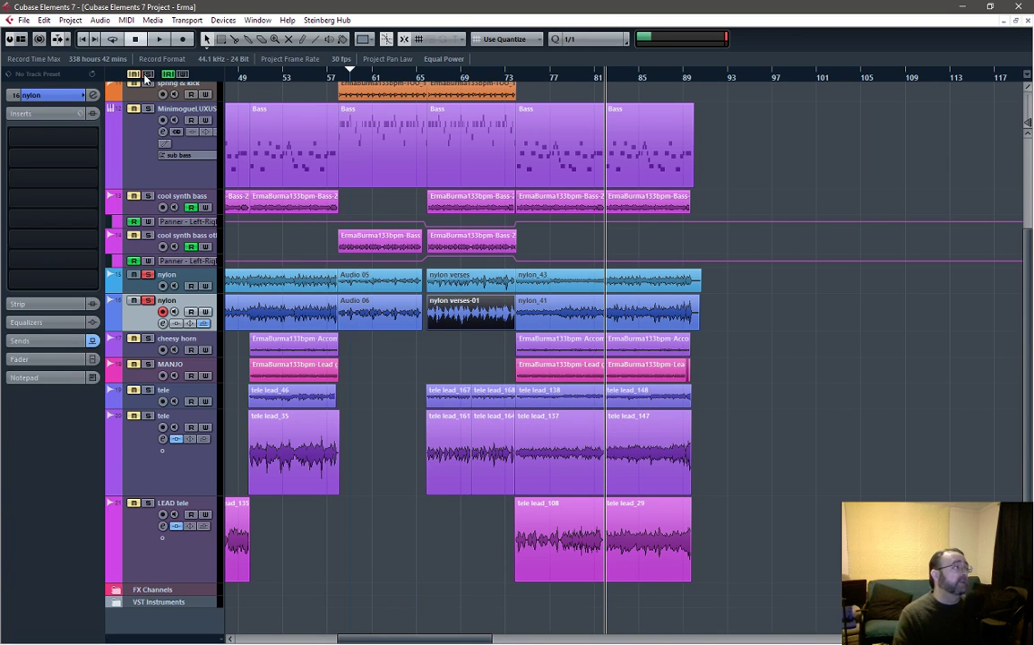
# Solo the two tele tracks instead of the nylon tracks and play them from bar 74
pyautogui.click(148, 392)
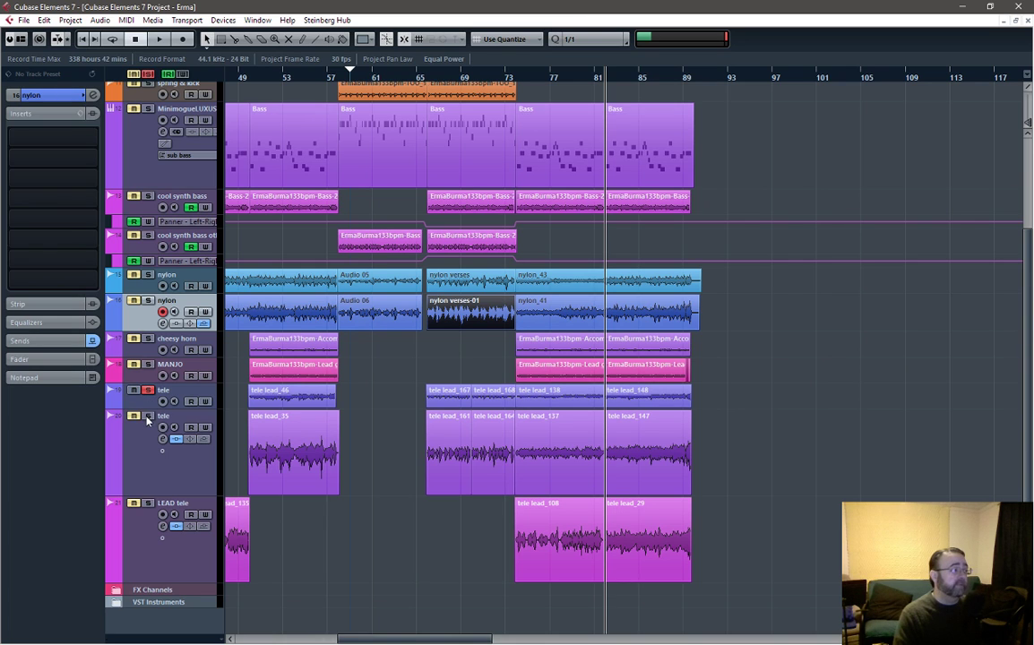
pyautogui.click(520, 81)
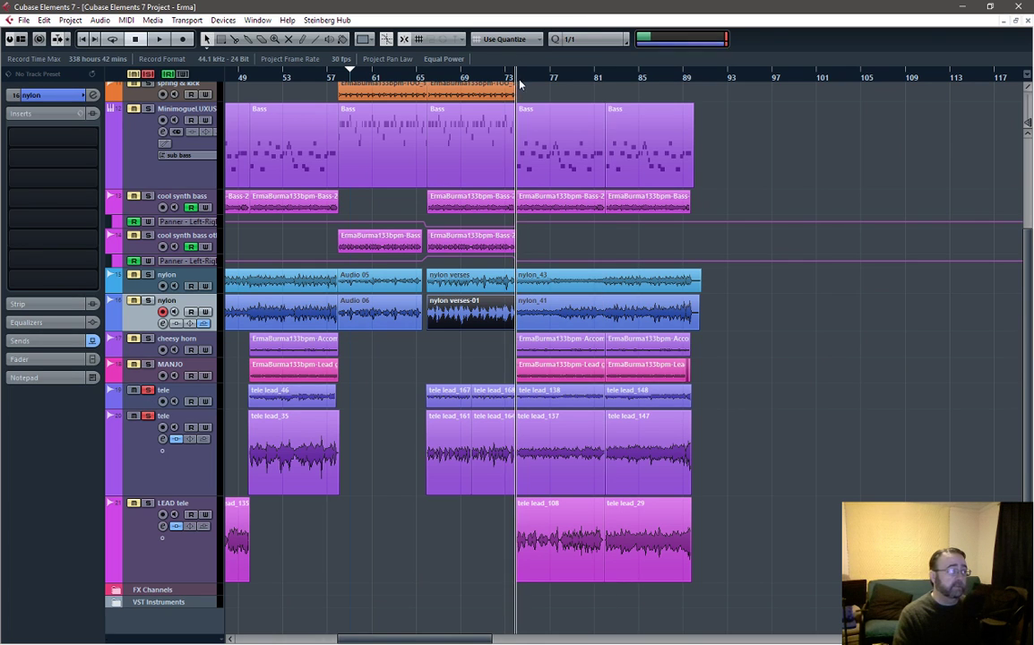
pyautogui.press('space')
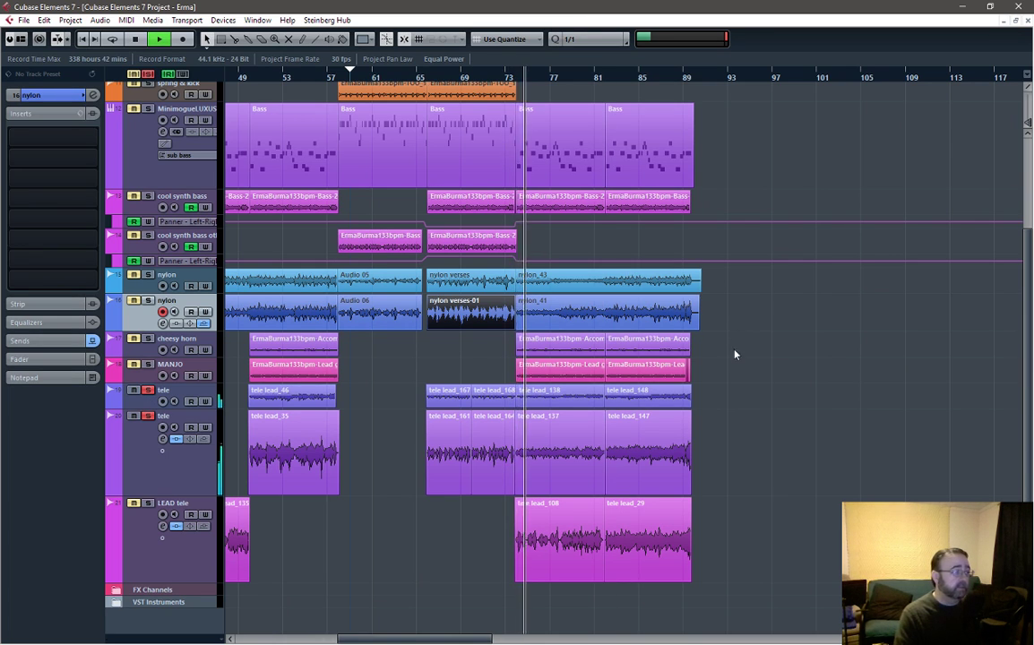
pyautogui.press('space')
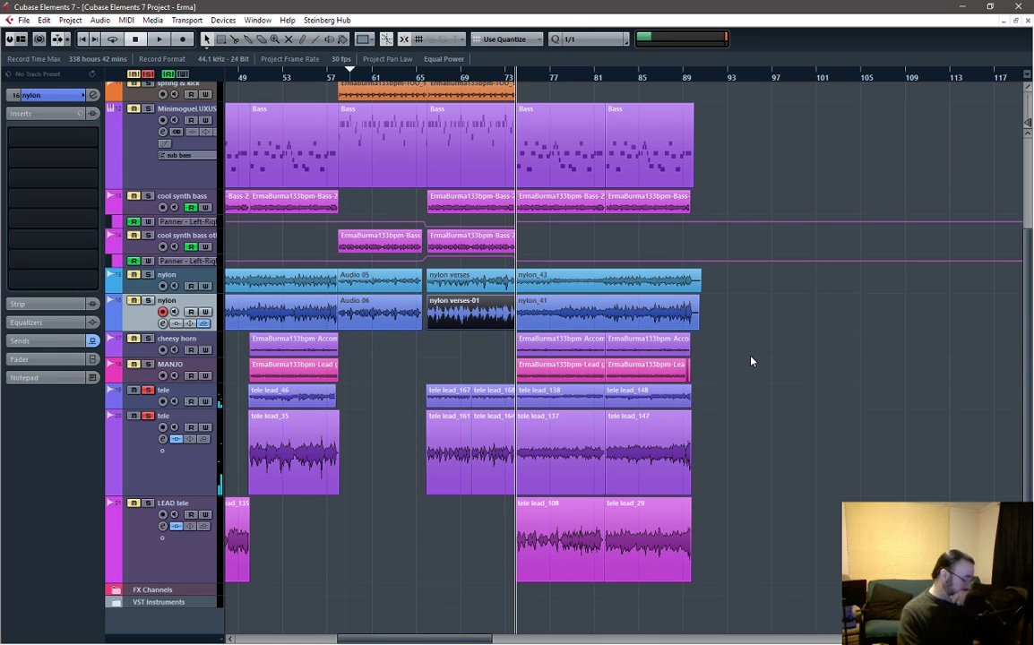
# Play the two soloed tele tracks from about bar 51, through the tele lead_46 and tele lead_35 clips
pyautogui.click(430, 467)
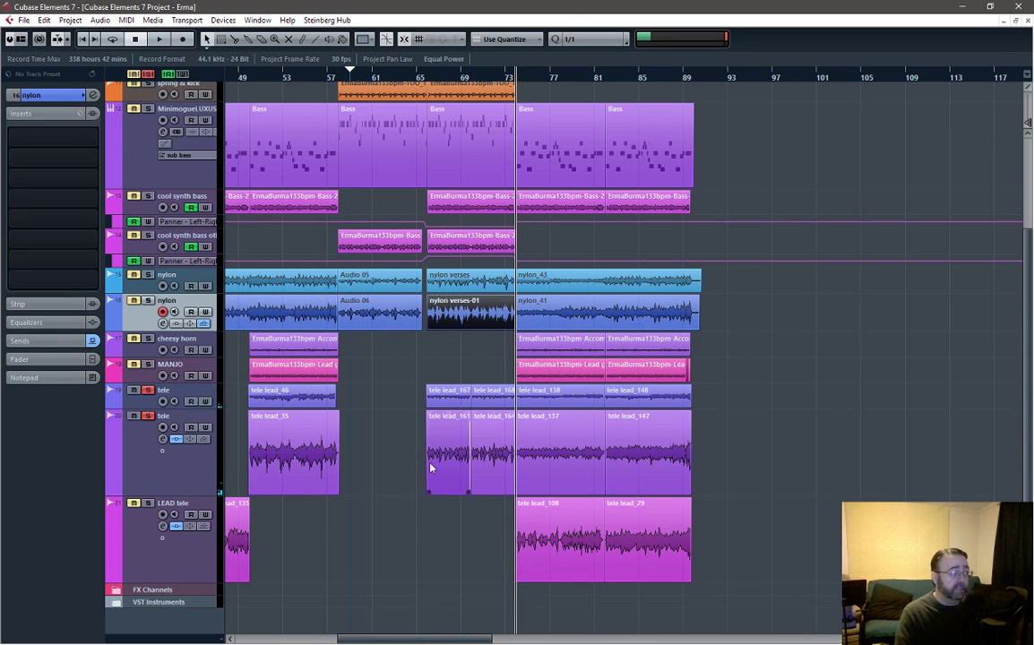
pyautogui.click(289, 257)
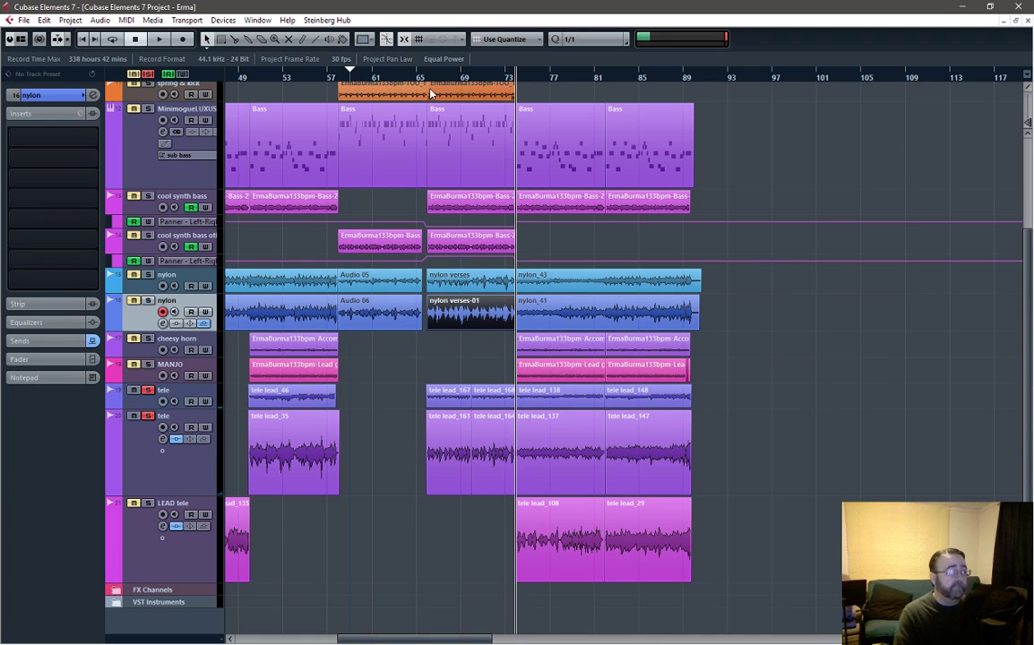
pyautogui.click(265, 78)
pyautogui.press('space')
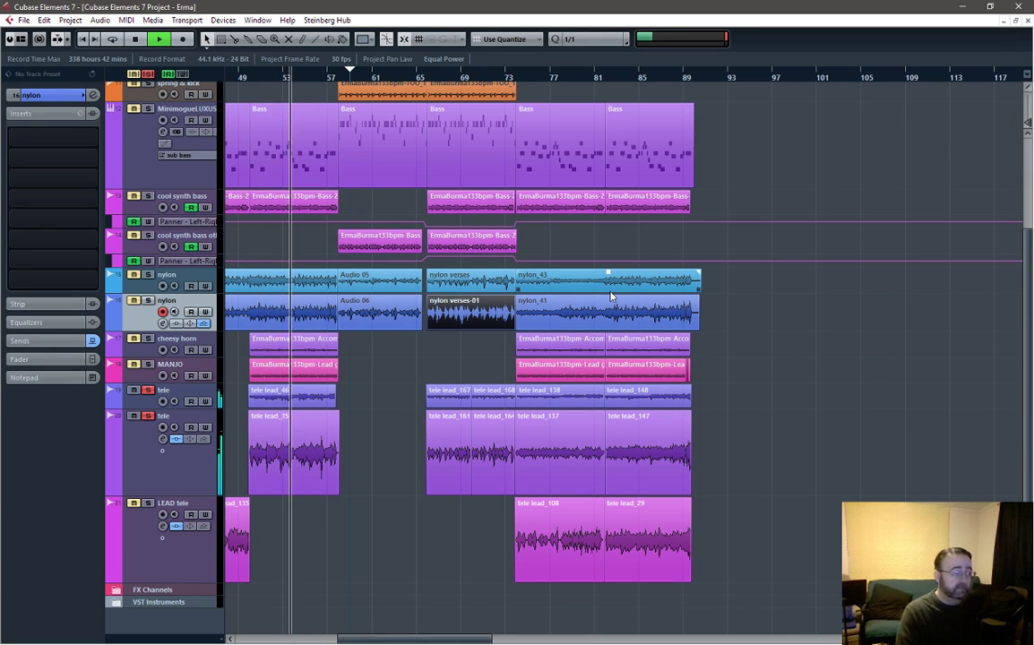
pyautogui.press('space')
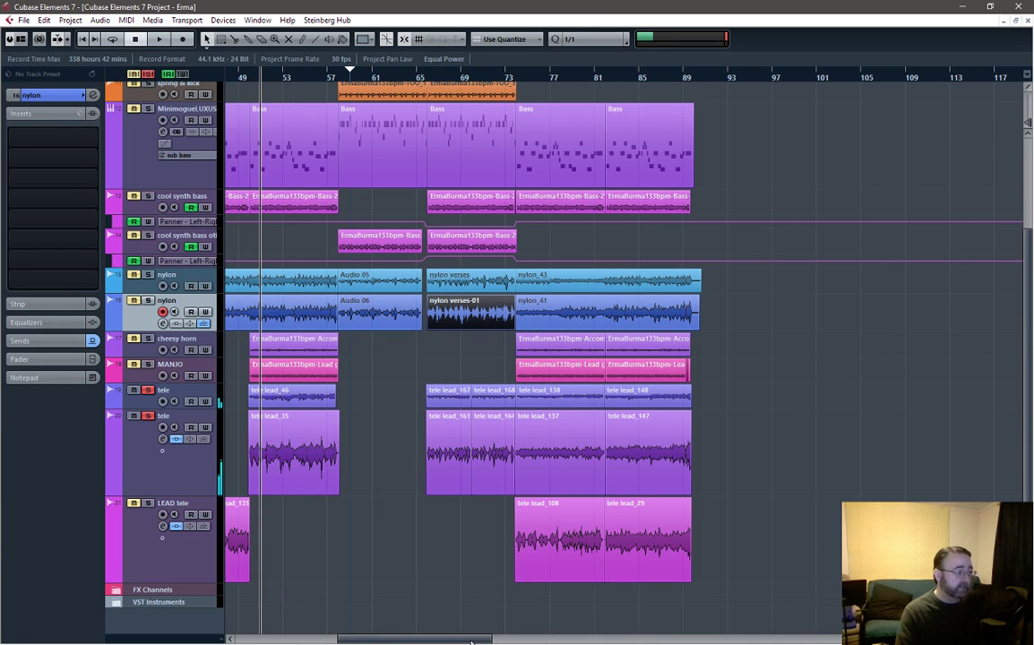
# Play the two soloed tele tracks in the earlier section of the arrangement that starts at bar 22
pyautogui.moveTo(471, 641); pyautogui.dragTo(399, 641)
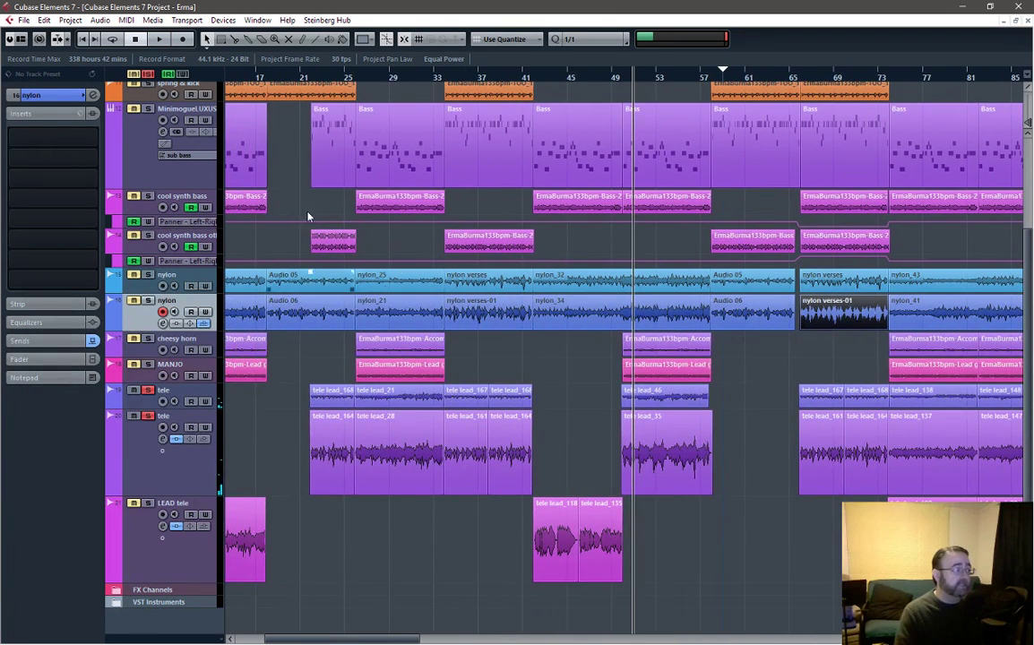
pyautogui.click(315, 81)
pyautogui.press('space')
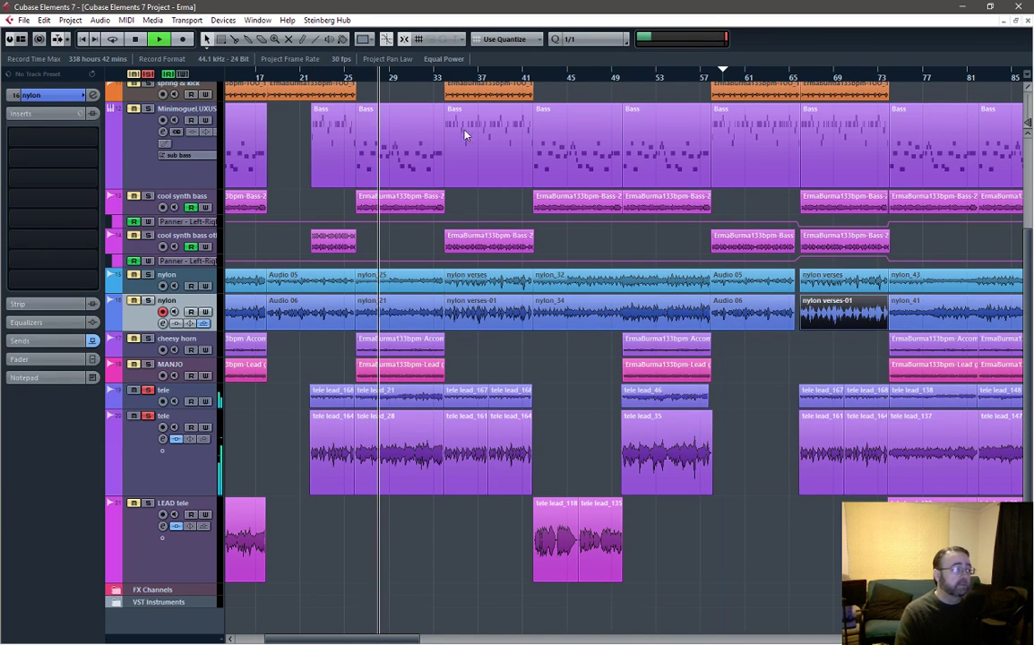
pyautogui.press('space')
# Solo only the LEAD tele track and play it from bar 74
pyautogui.moveTo(391, 640); pyautogui.dragTo(461, 640)
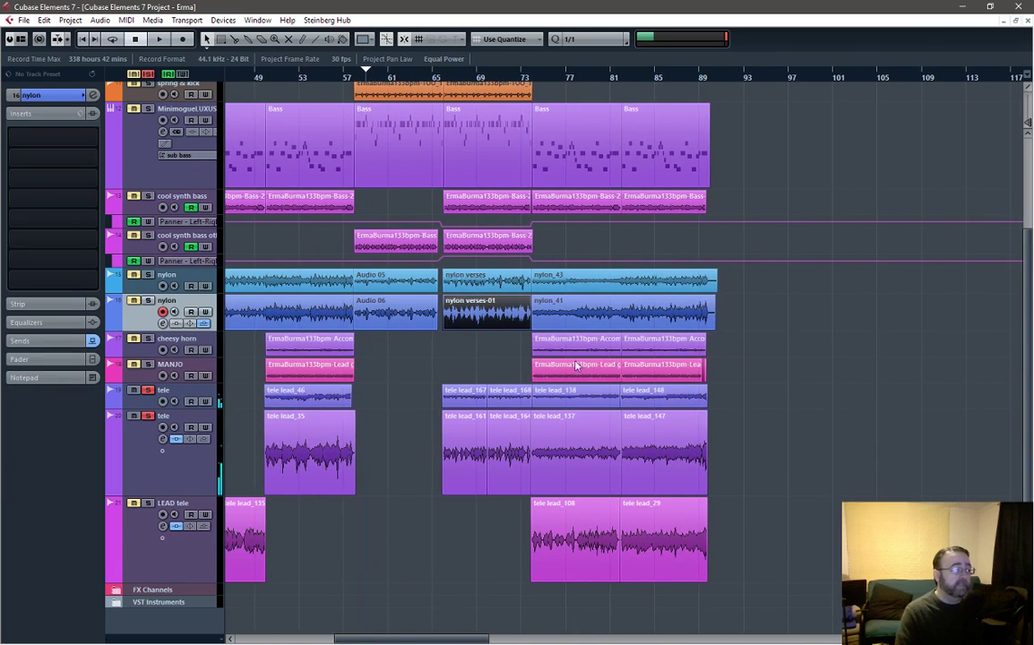
pyautogui.click(148, 502)
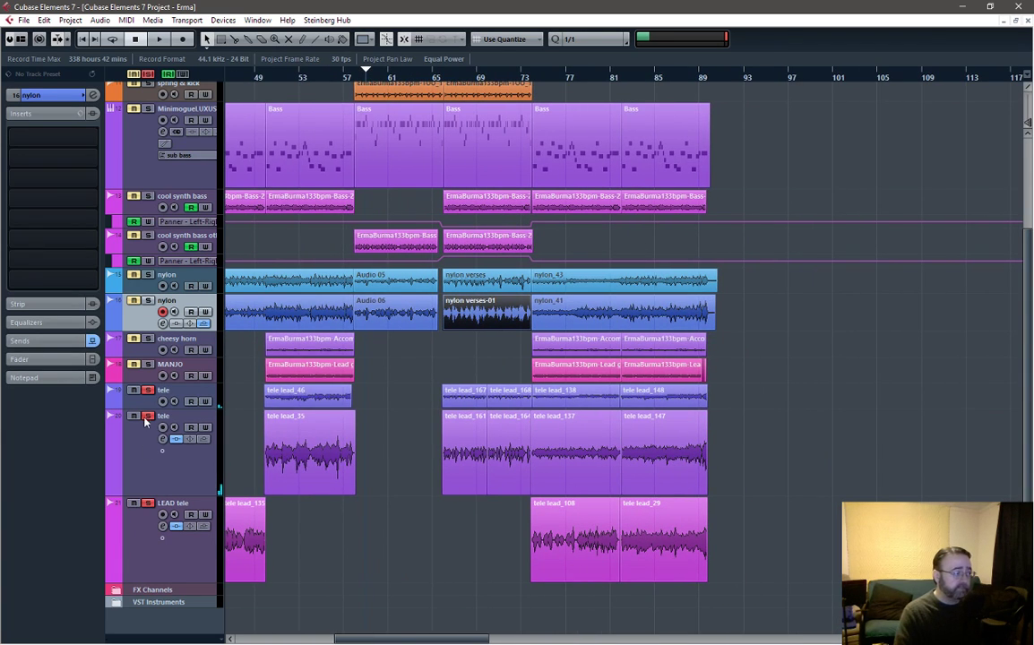
pyautogui.click(531, 79)
pyautogui.press('space')
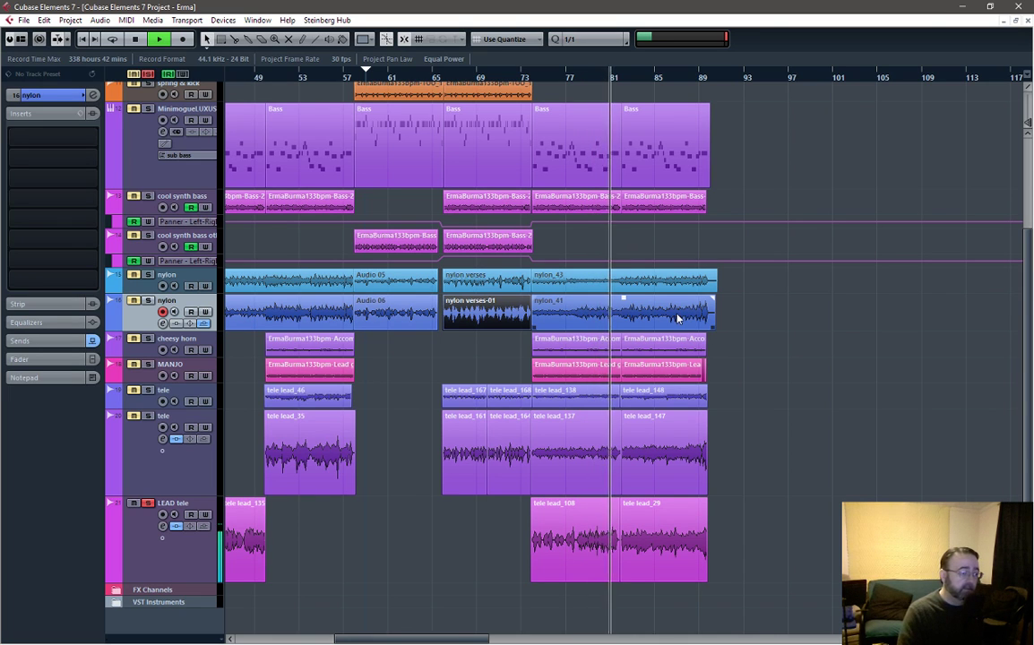
pyautogui.press('space')
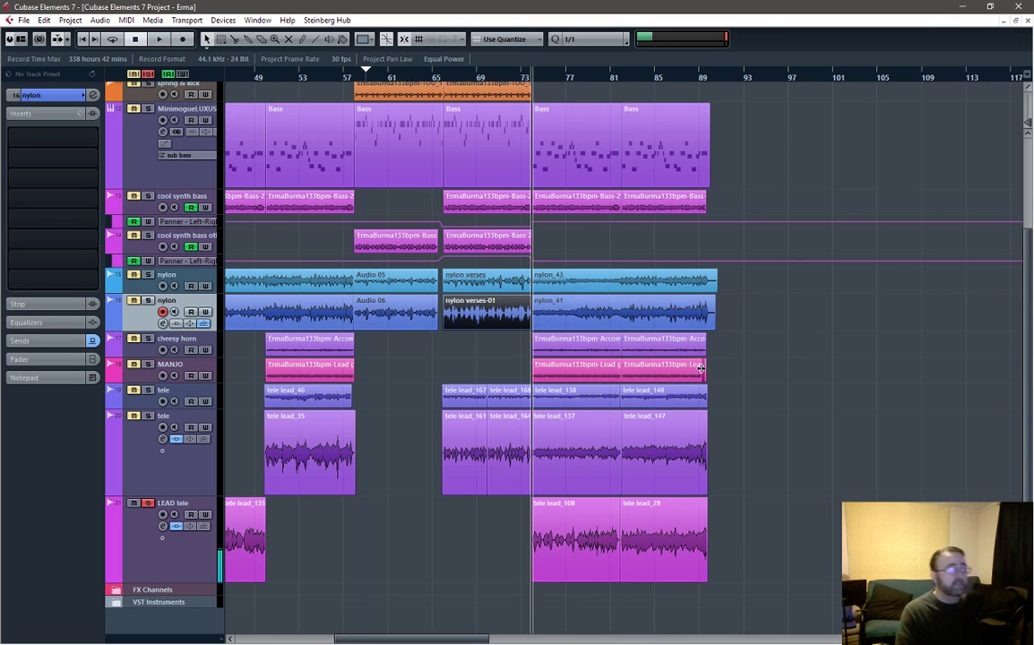
# Solo both tele tracks along with LEAD tele, play all three from bar 74, and clear every solo
pyautogui.click(147, 417)
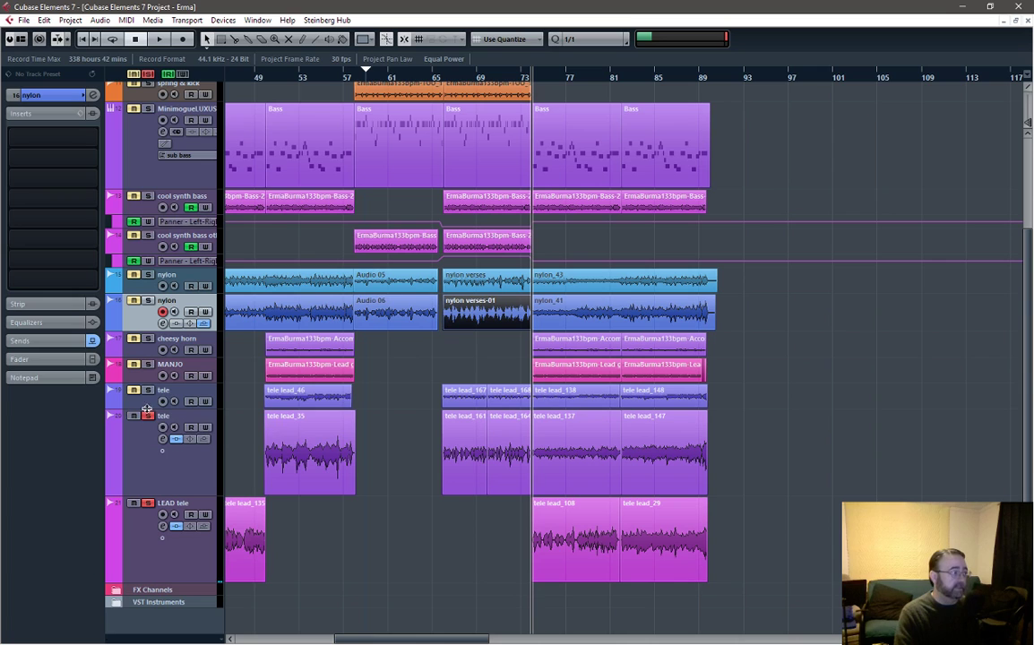
pyautogui.click(148, 392)
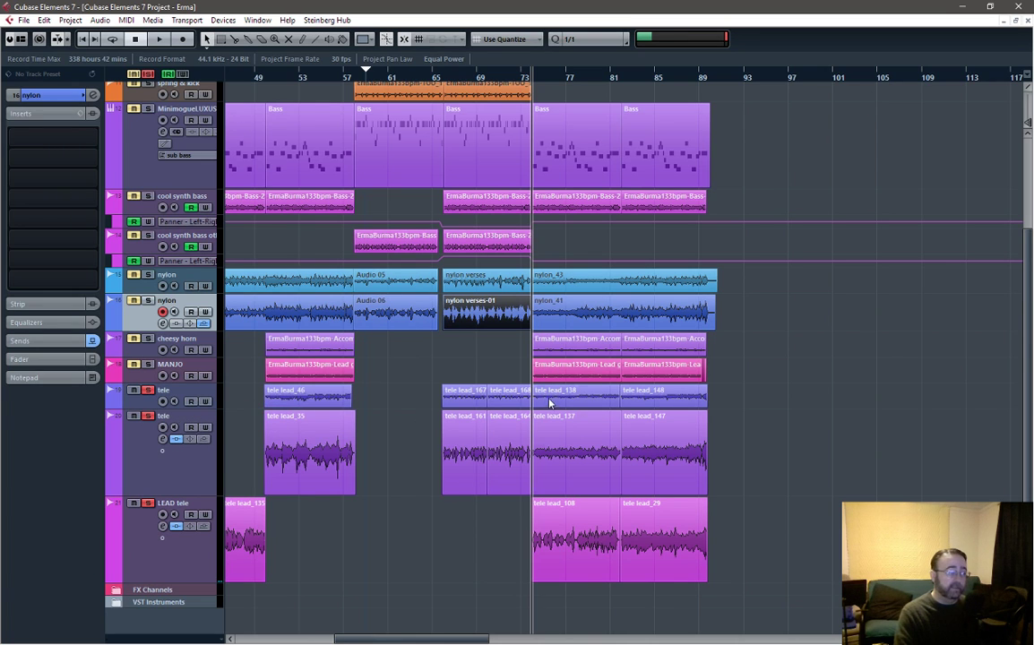
pyautogui.click(569, 415)
pyautogui.press('space')
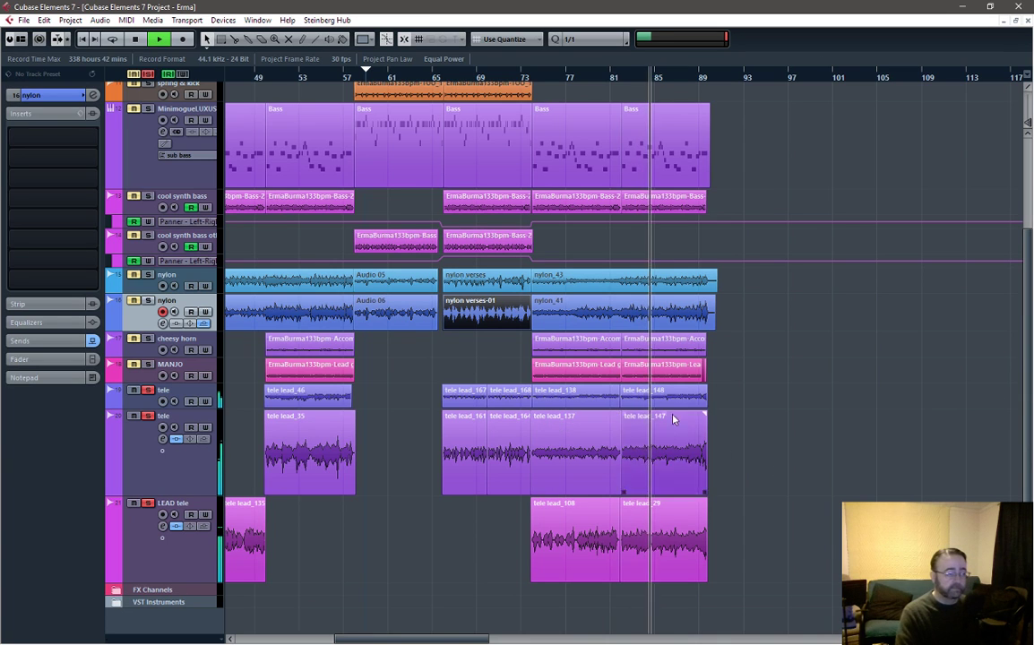
pyautogui.press('space')
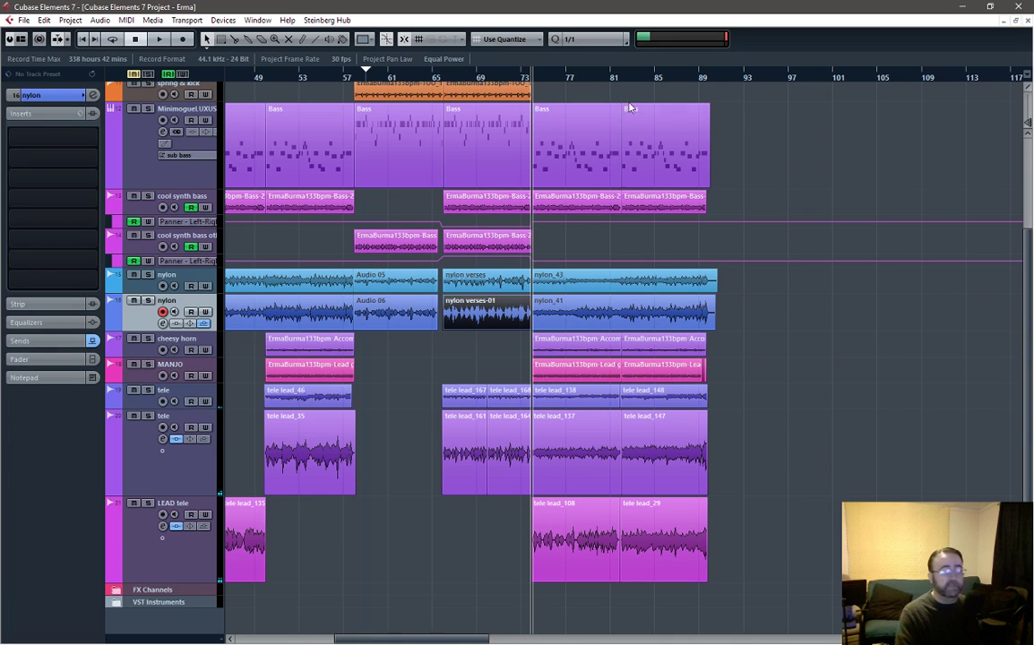
# Play the full mix from bar 74, and move the stopped playback position to bar 78
pyautogui.click(630, 129)
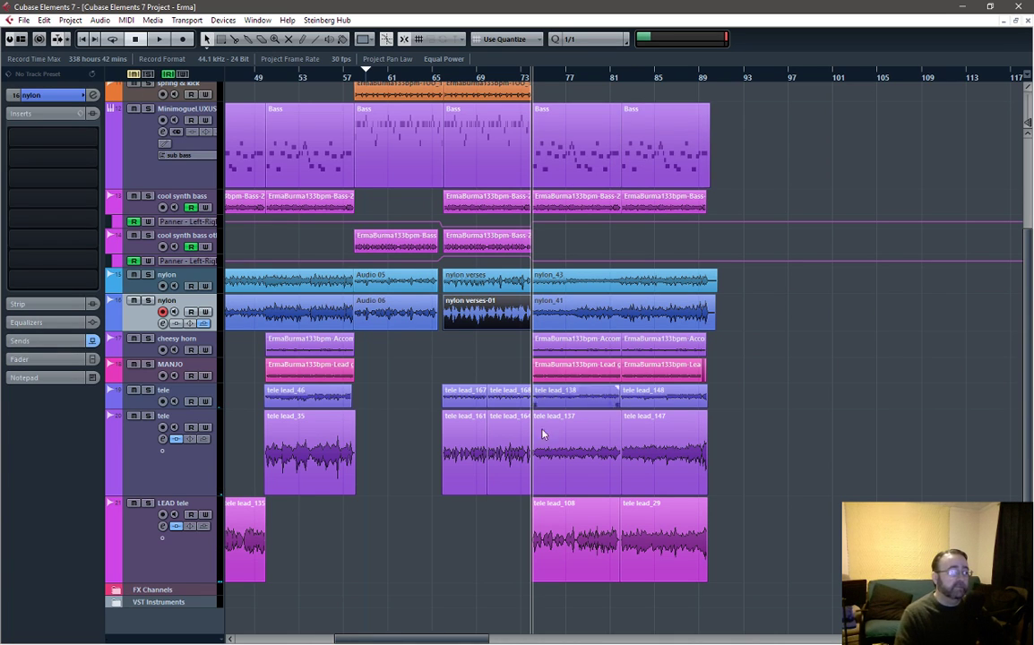
pyautogui.click(592, 542)
pyautogui.click(647, 536)
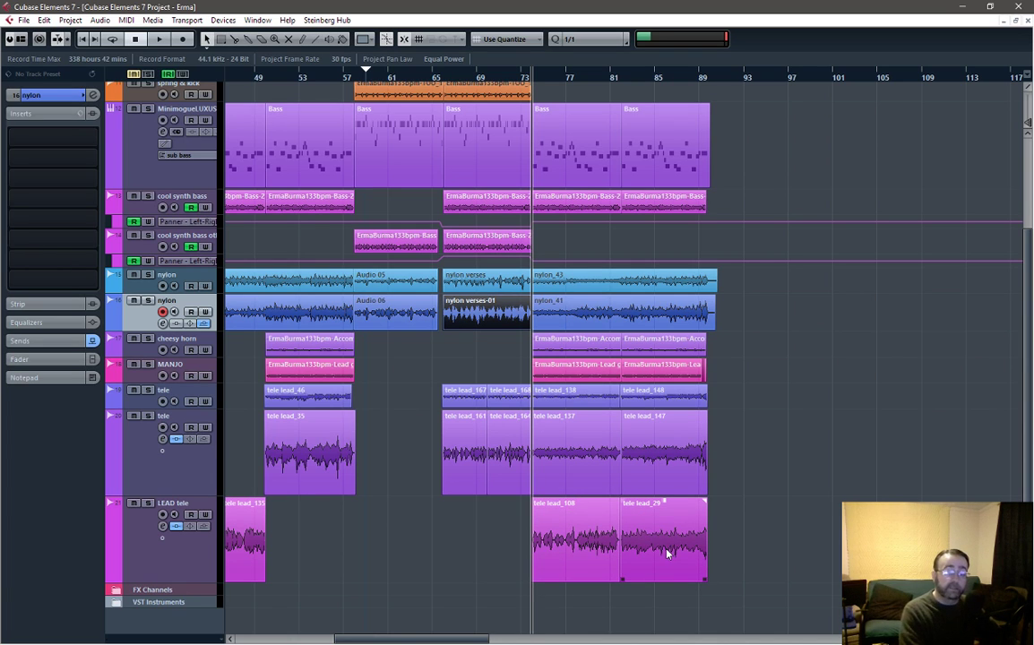
pyautogui.click(581, 560)
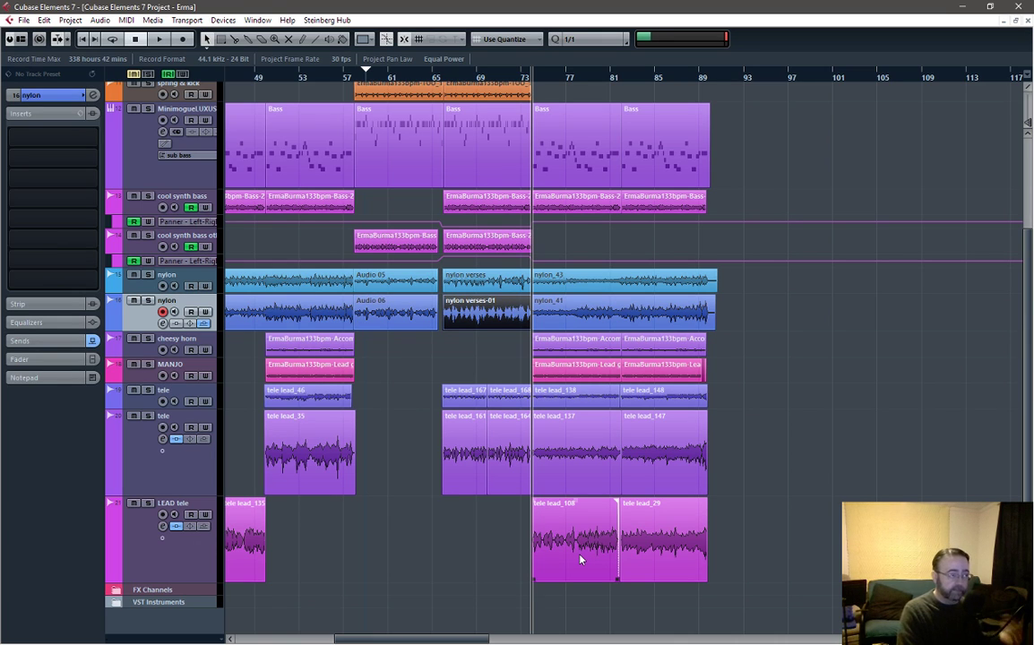
pyautogui.click(825, 475)
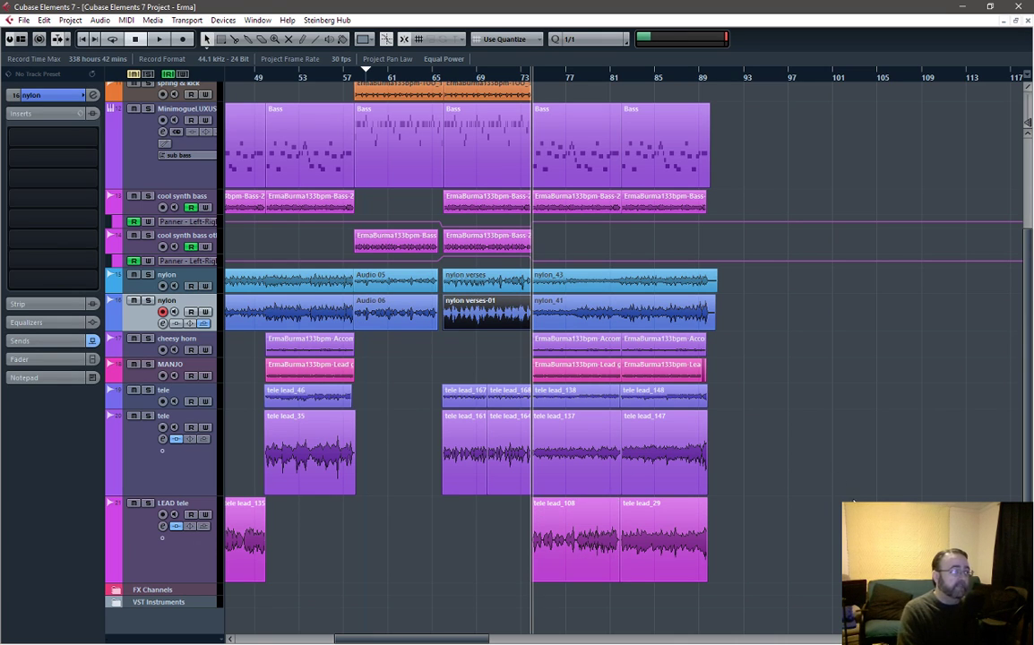
pyautogui.press('space')
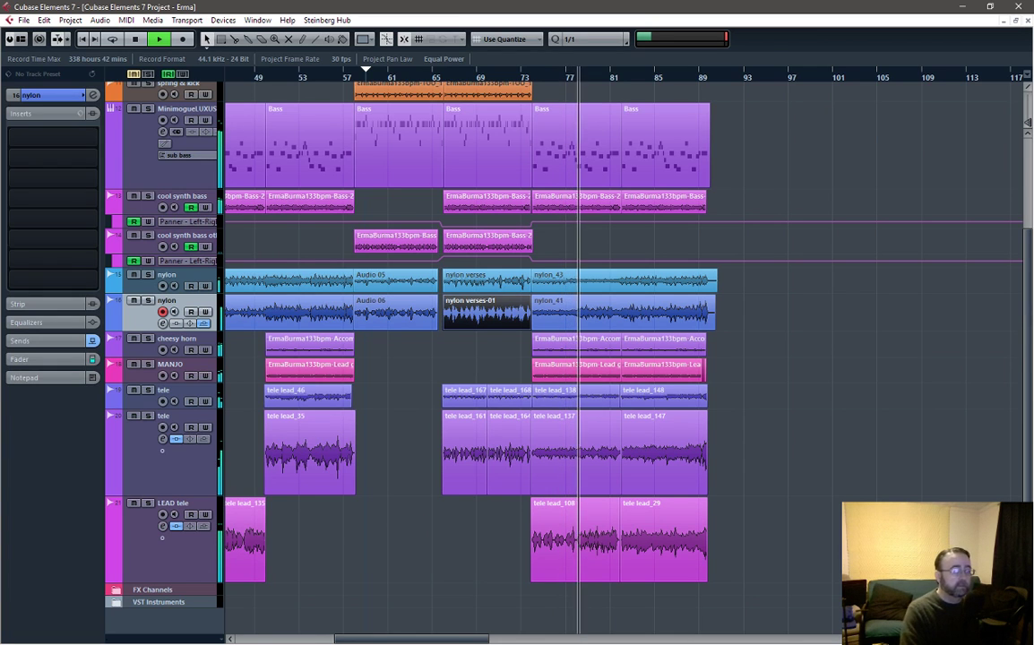
pyautogui.press('space')
pyautogui.click(625, 425)
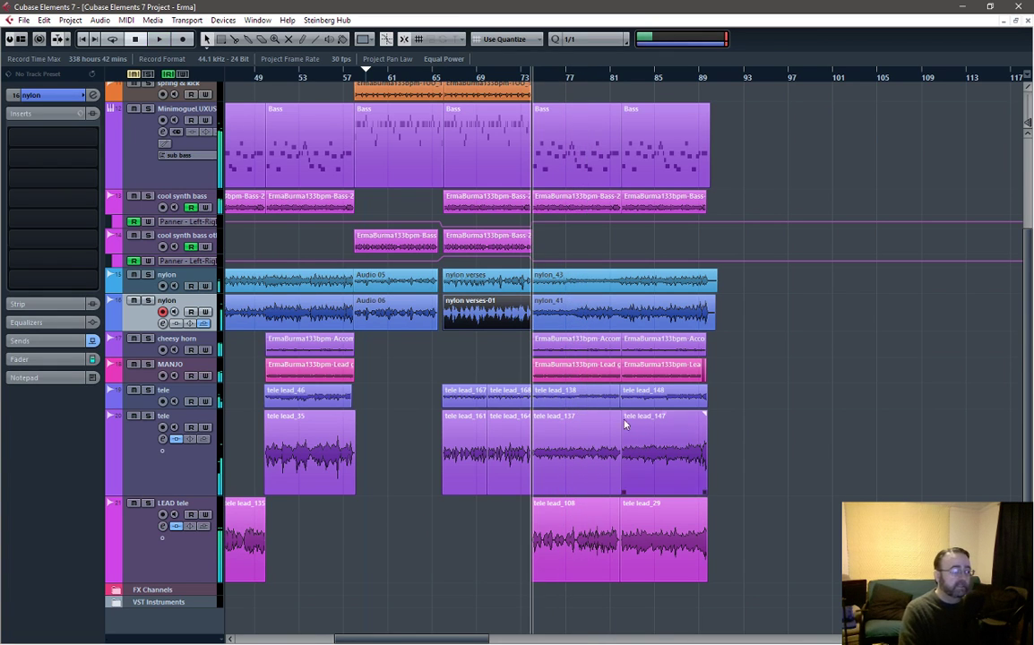
pyautogui.click(579, 81)
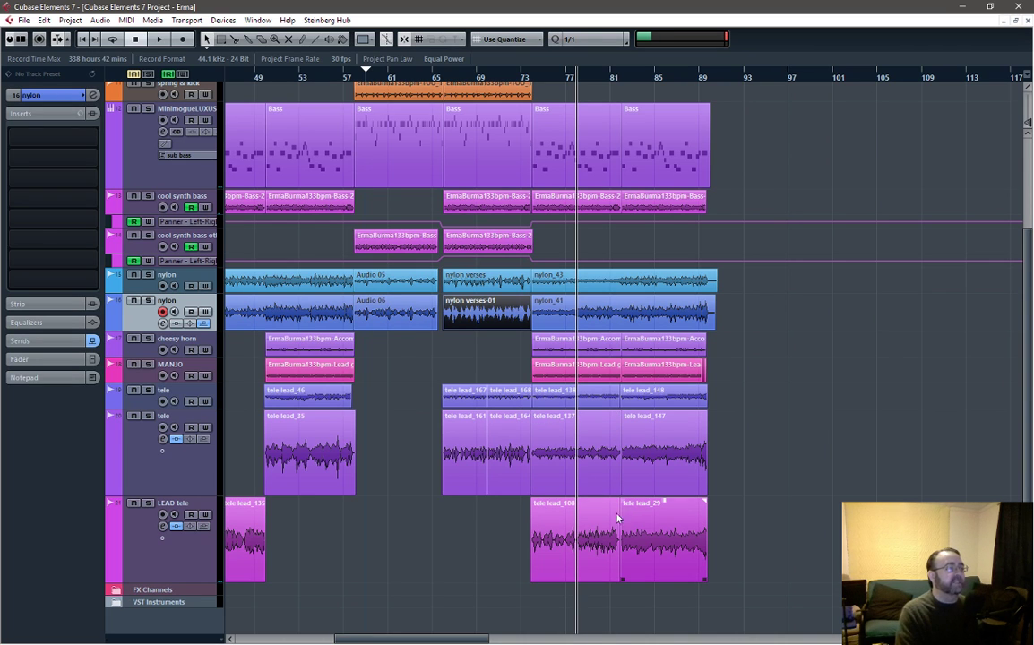
# Play the full mix from bar 78 two times
pyautogui.press('space')
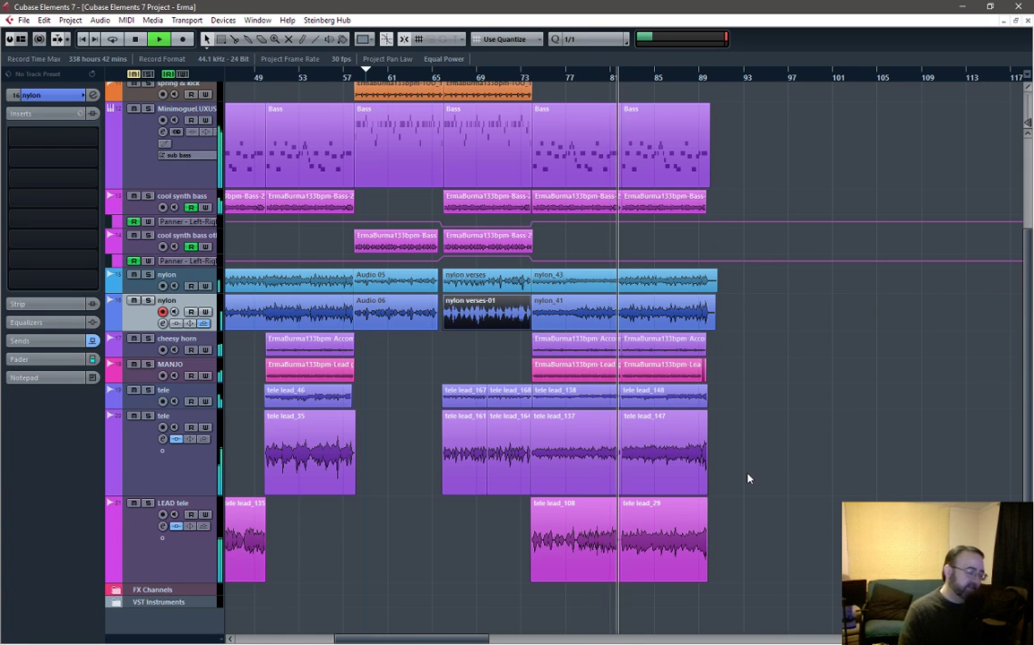
pyautogui.press('space')
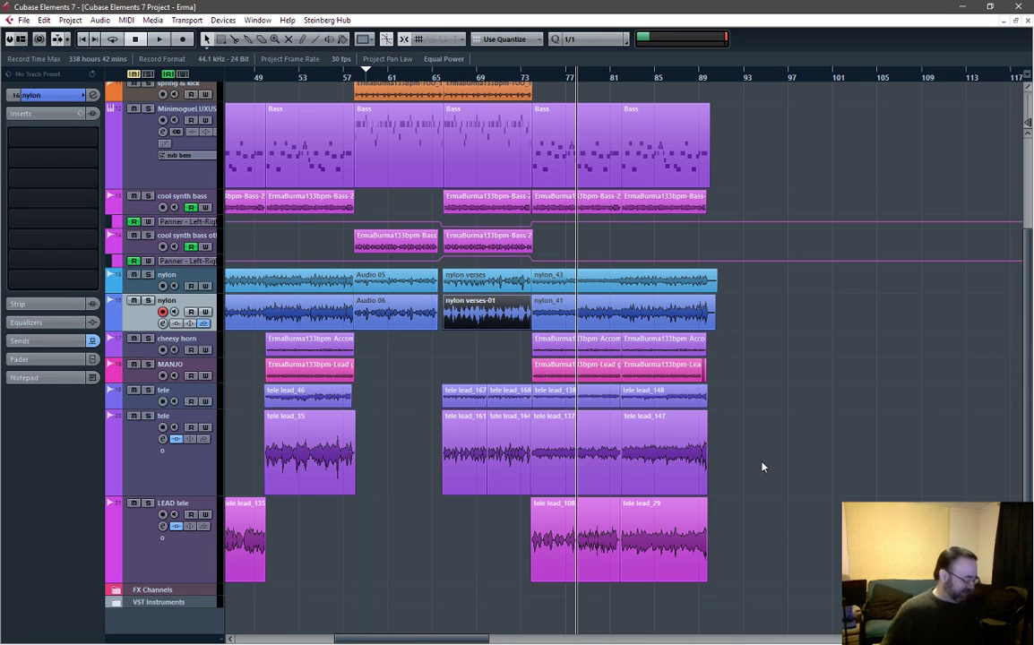
pyautogui.press('space')
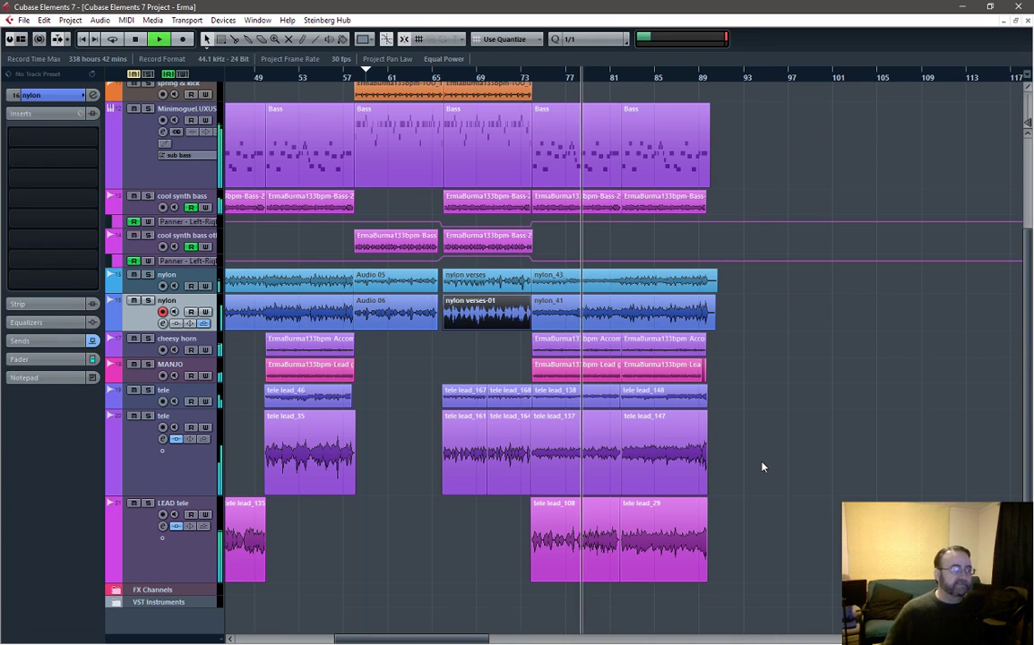
pyautogui.press('space')
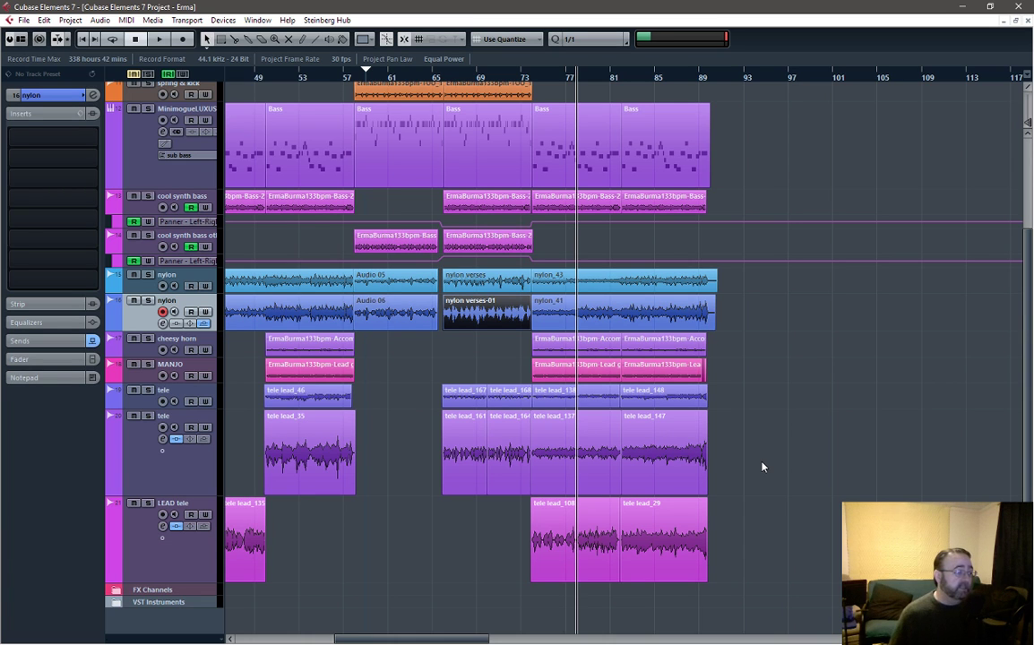
# Solo the LEAD tele track and play it from bar 78
pyautogui.scroll(5, 596, 551)
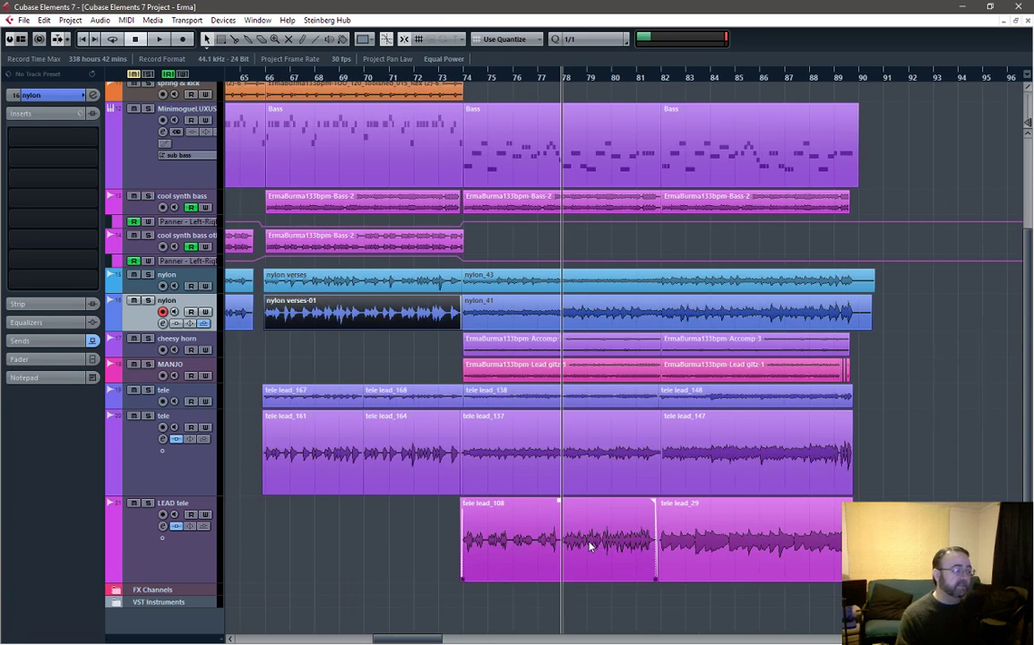
pyautogui.click(237, 508)
pyautogui.click(148, 503)
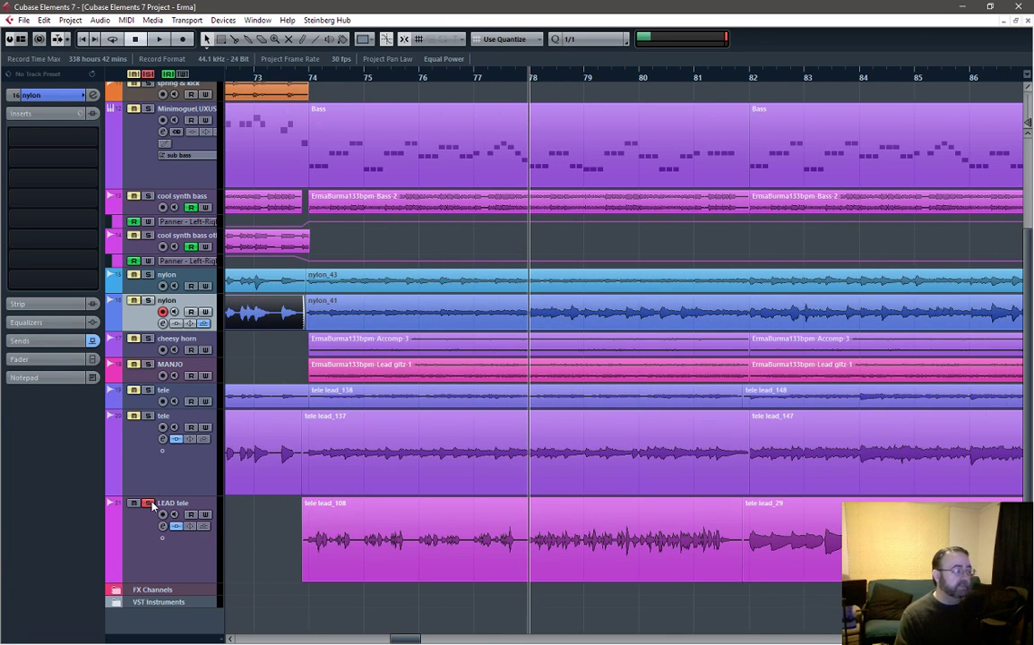
pyautogui.click(624, 493)
pyautogui.press('space')
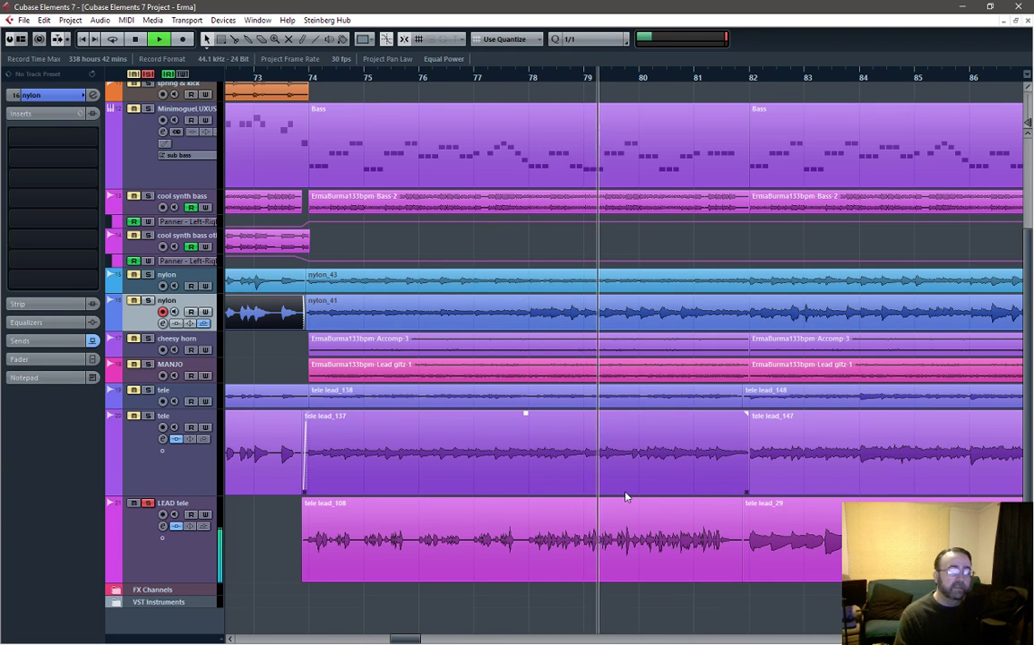
pyautogui.press('space')
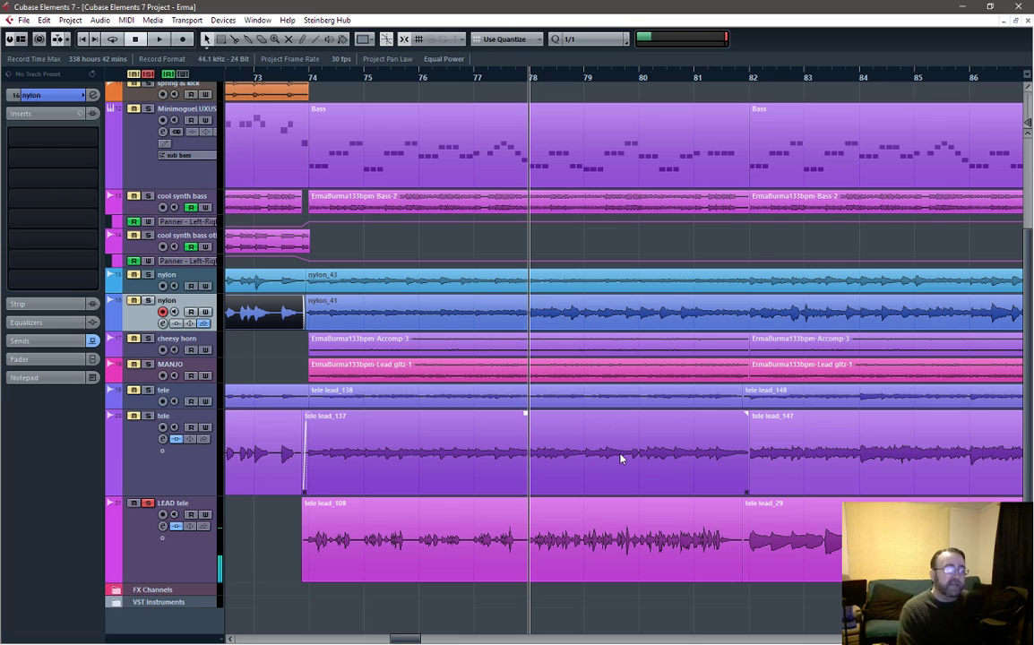
# Replay the soloed LEAD tele passage from bar 78 two more times
pyautogui.click(624, 403)
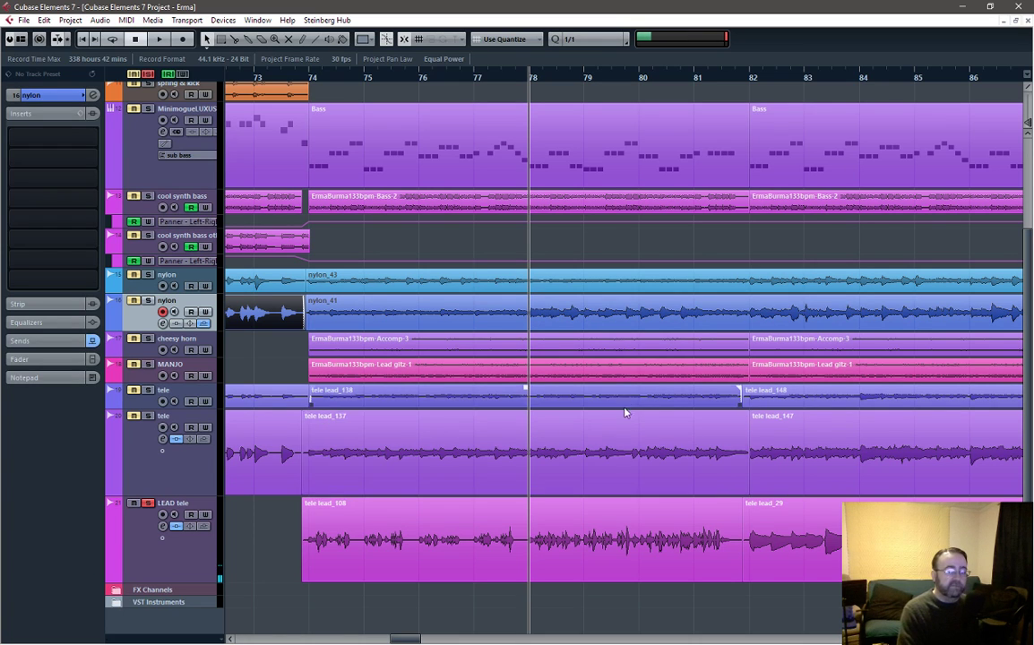
pyautogui.click(627, 448)
pyautogui.click(695, 506)
pyautogui.press('space')
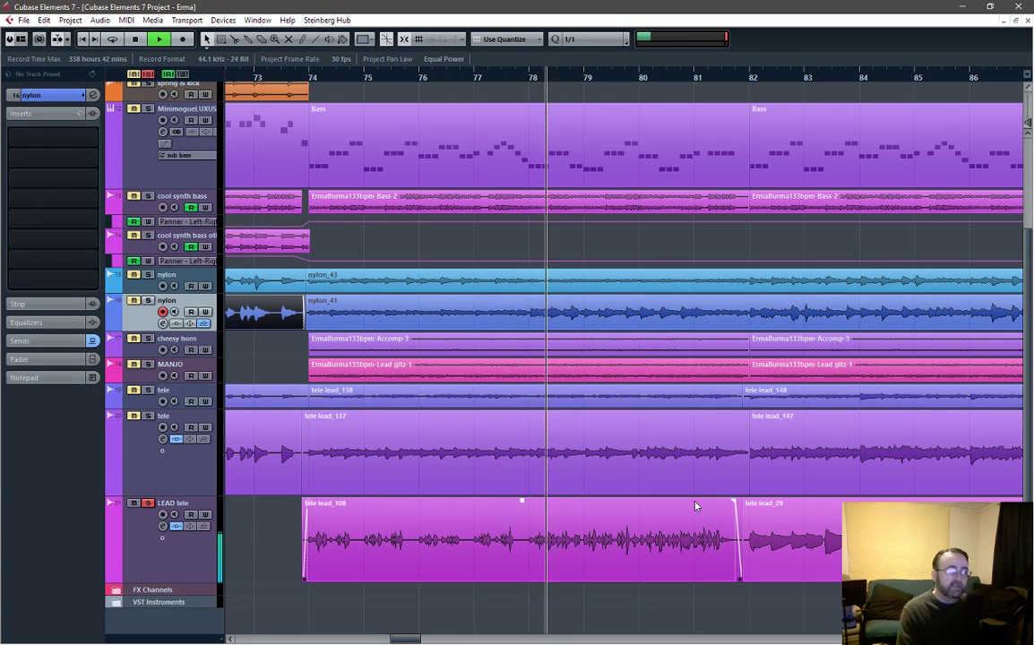
pyautogui.press('space')
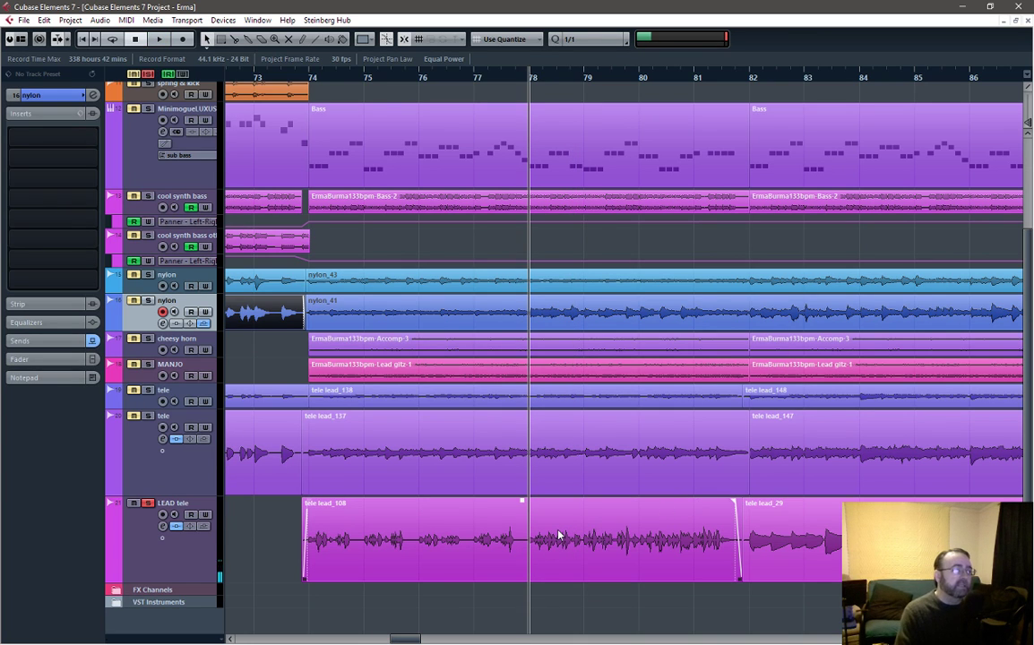
pyautogui.press('space')
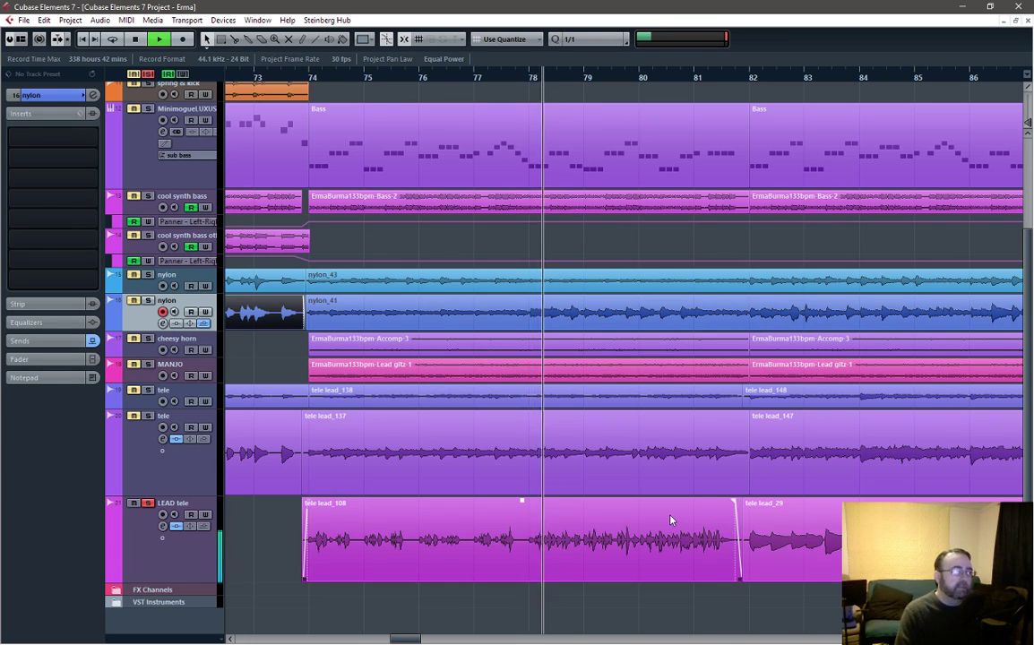
pyautogui.press('space')
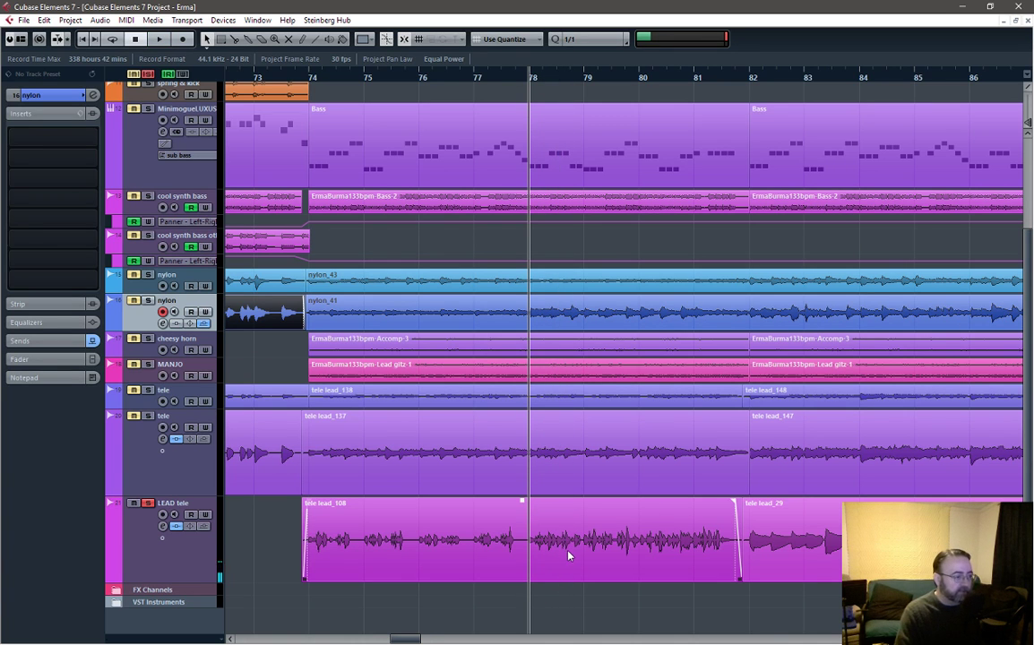
# Play just the opening notes of bar 78 on LEAD tele twice to locate the note that needs fixing
pyautogui.scroll(4, 568, 555)
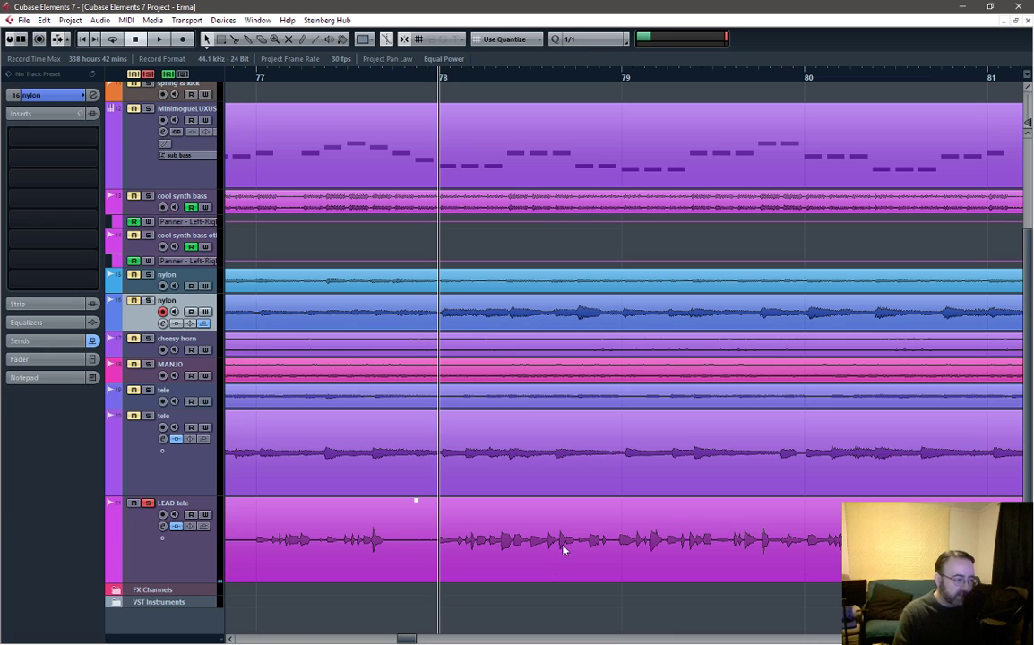
pyautogui.press('space')
pyautogui.press('space')
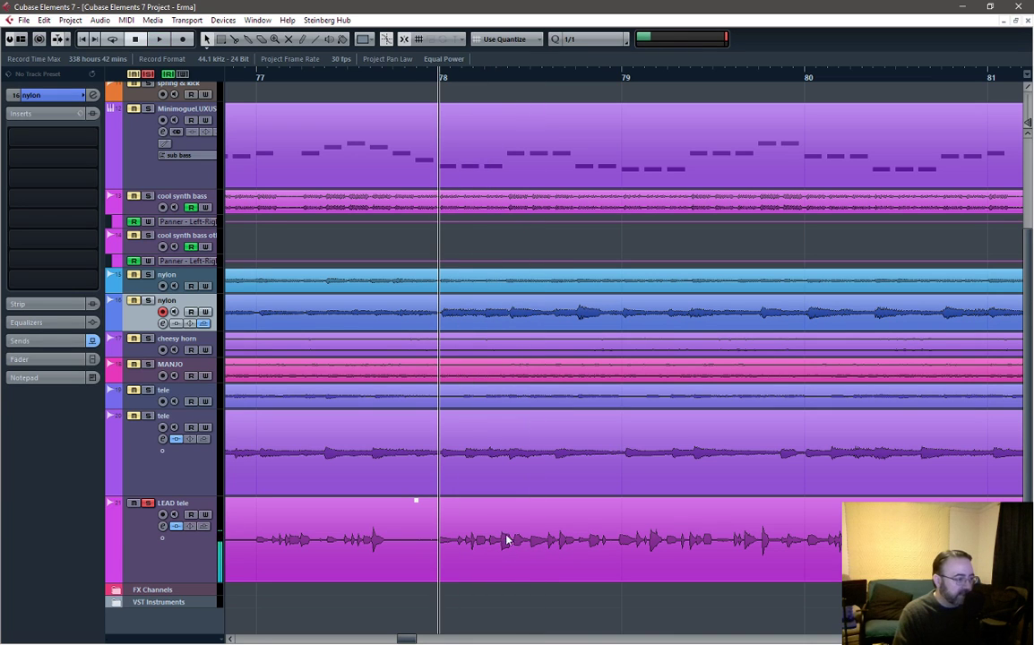
pyautogui.press('space')
pyautogui.press('space')
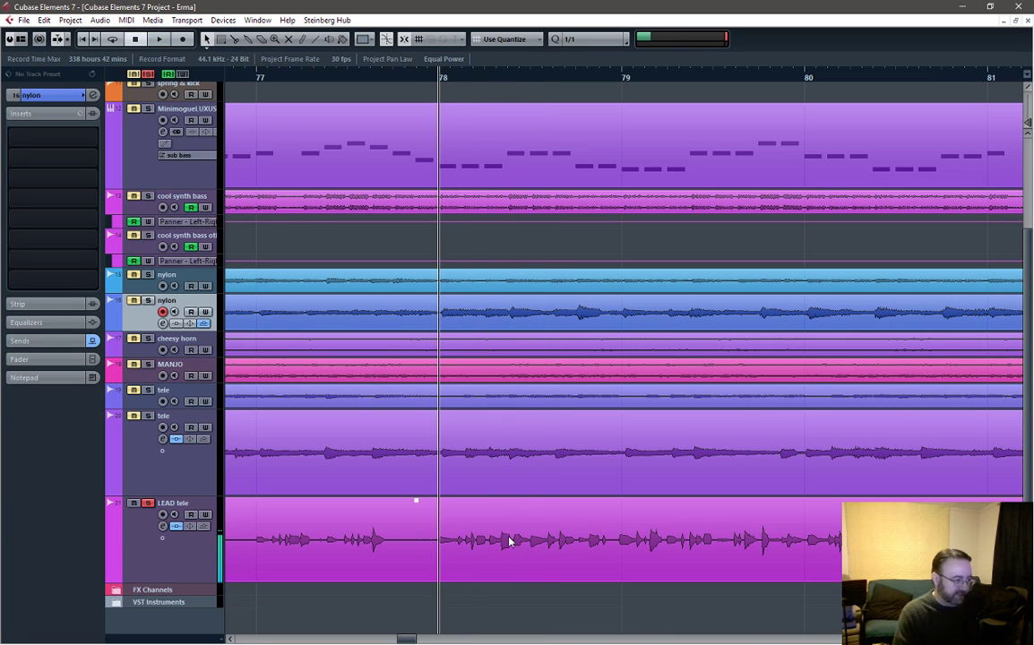
# Switch to the Range Selection tool and set the quantize value to 1/16 Triplet
pyautogui.rightClick(551, 600)
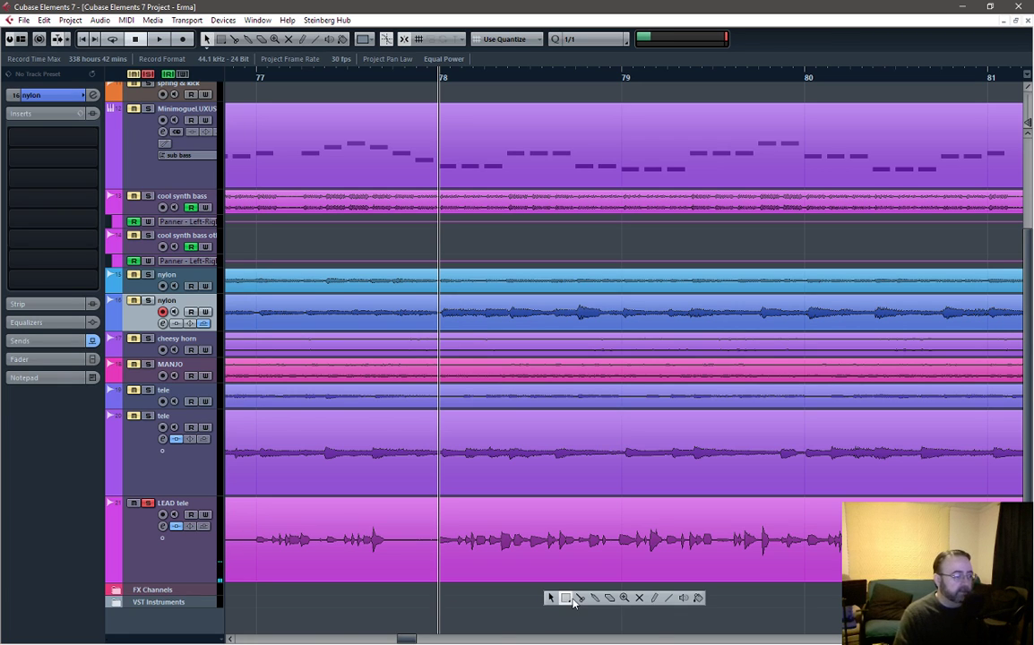
pyautogui.click(572, 600)
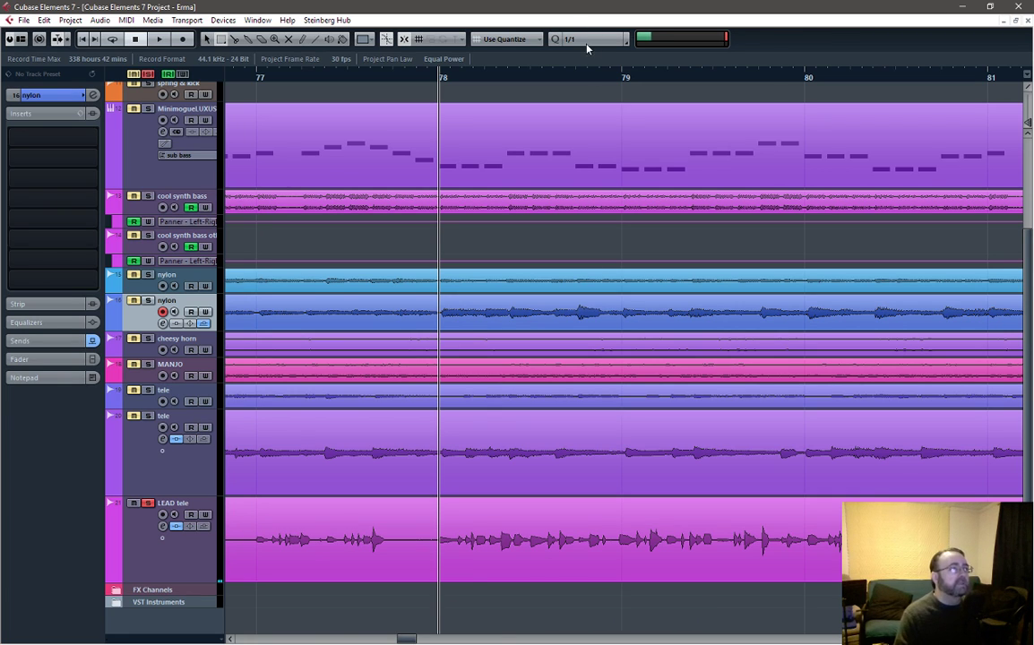
pyautogui.click(587, 41)
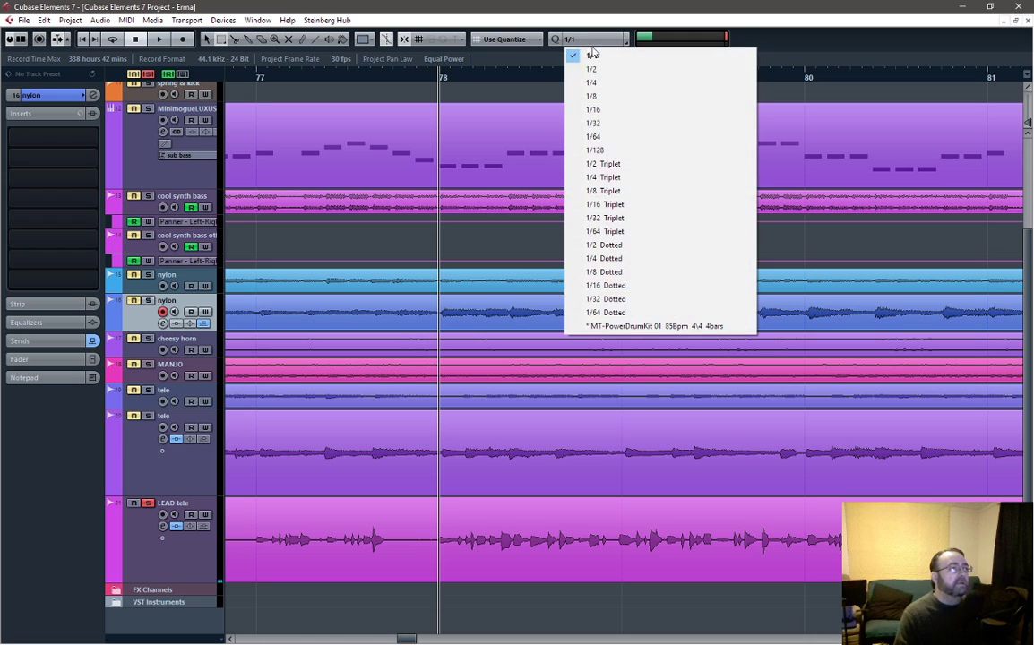
pyautogui.click(613, 125)
pyautogui.press('space')
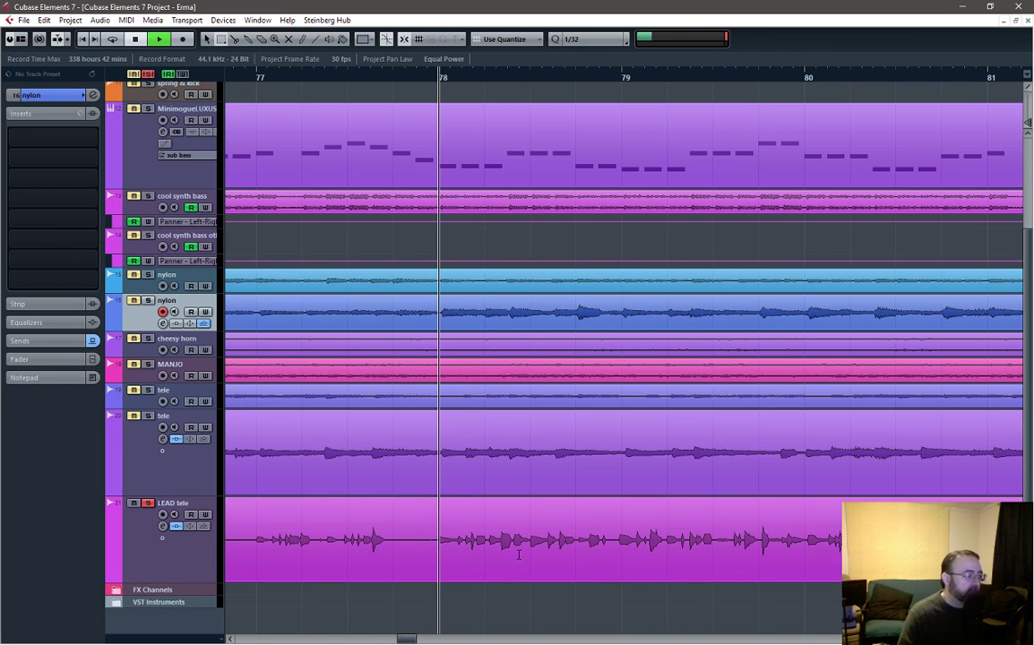
pyautogui.press('space')
pyautogui.click(589, 39)
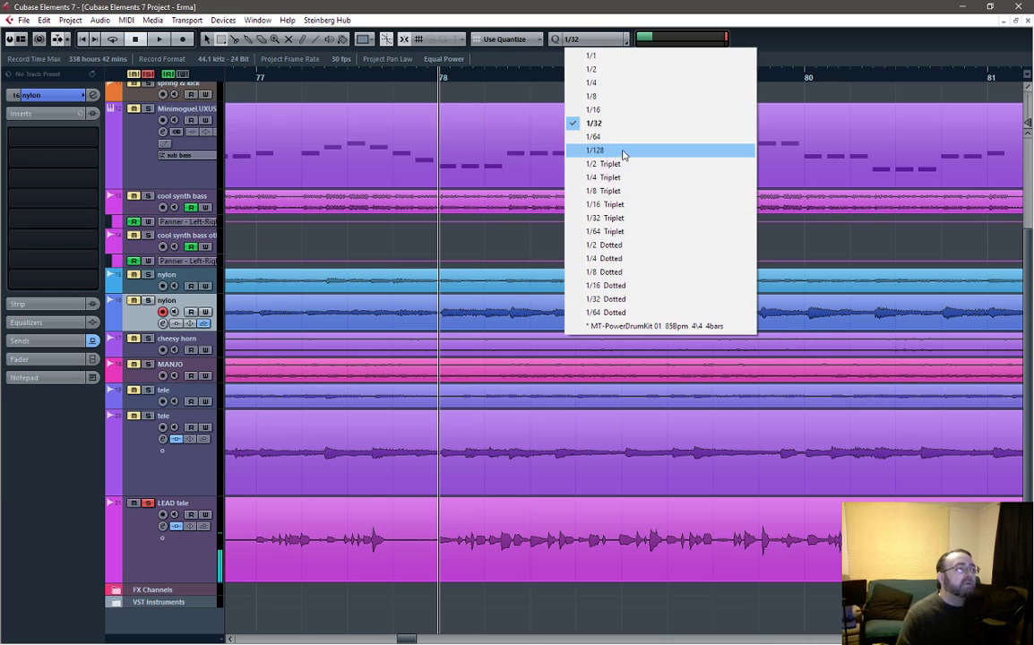
pyautogui.click(628, 206)
# Select a range tightly around the single loud note between beats 2 and 3 of bar 78 on LEAD tele
pyautogui.scroll(3, 514, 544)
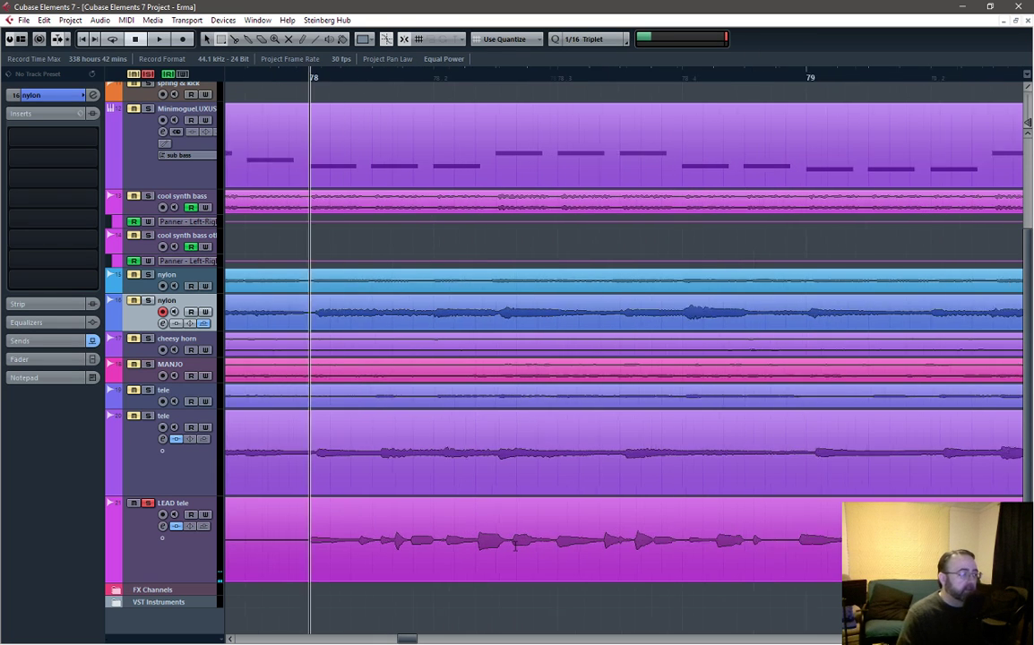
pyautogui.scroll(2, 514, 543)
pyautogui.press('space')
pyautogui.press('space')
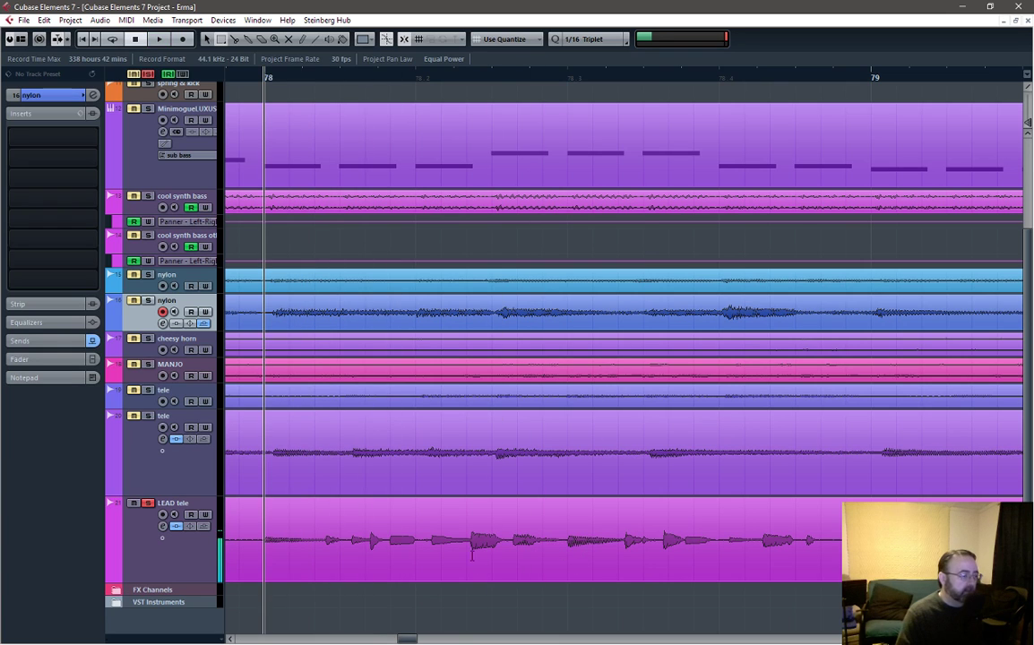
pyautogui.moveTo(466, 541); pyautogui.dragTo(516, 541)
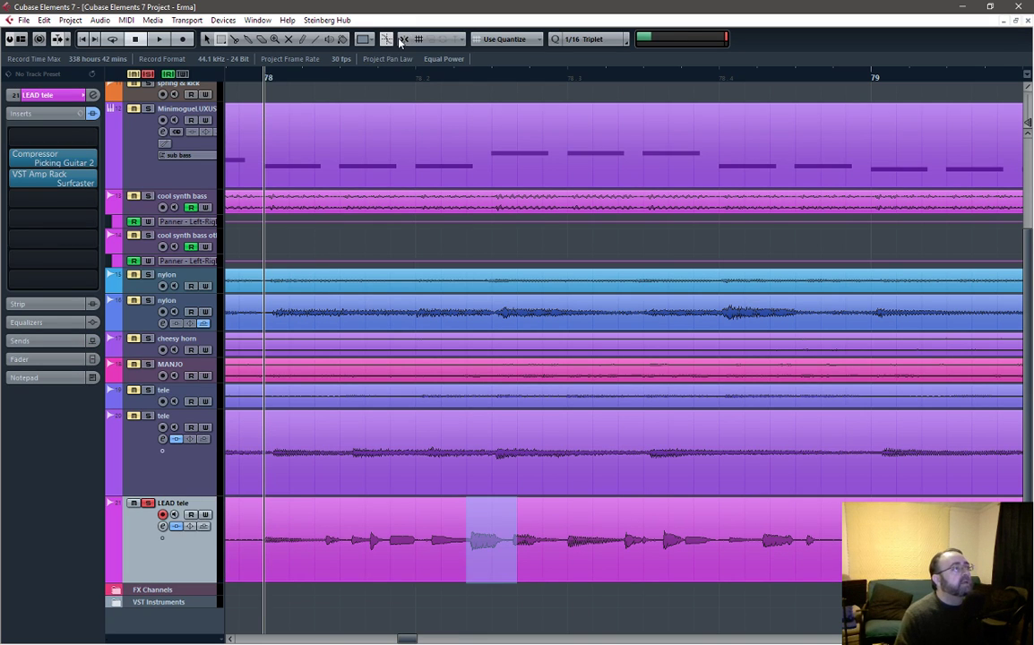
pyautogui.moveTo(466, 554); pyautogui.dragTo(471, 552)
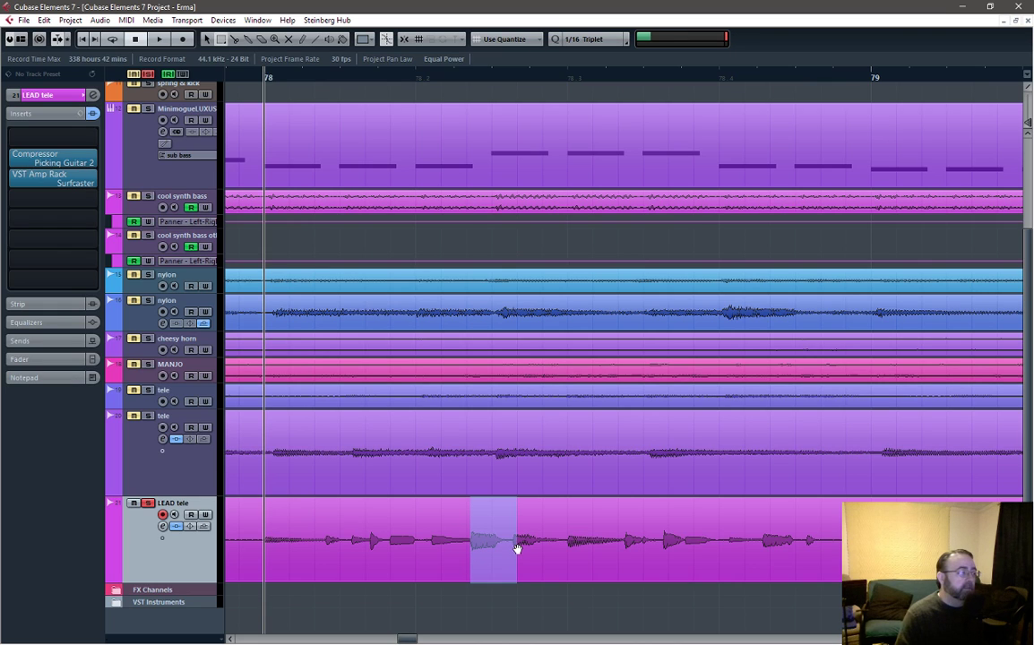
pyautogui.moveTo(517, 548); pyautogui.dragTo(513, 550)
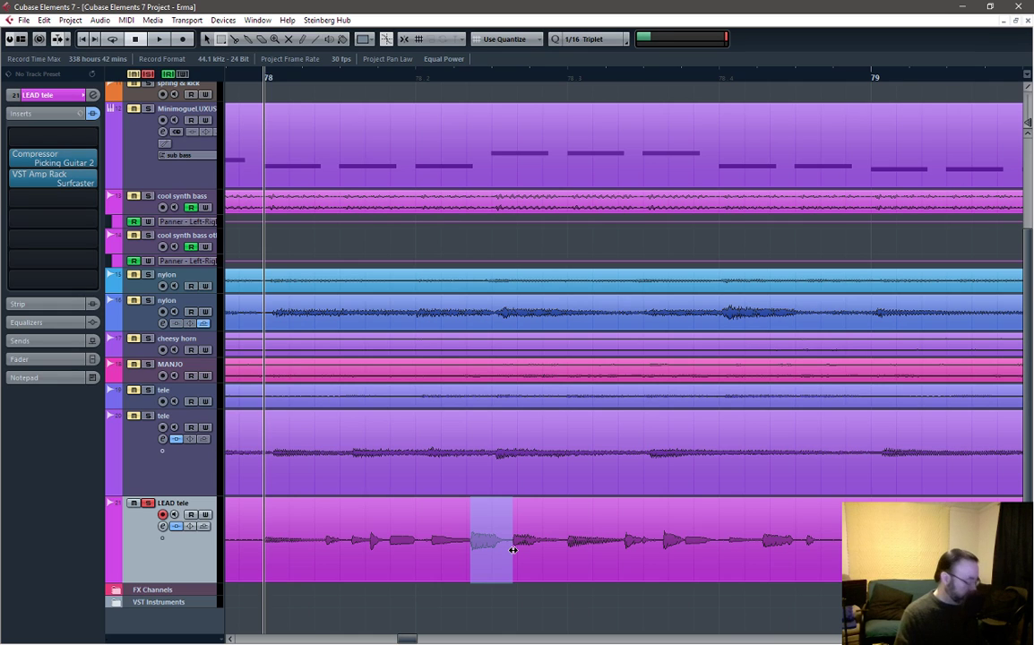
# Split the selected LEAD tele note into its own event and lower that event's volume
pyautogui.press('Delete')
pyautogui.hotkey('ctrl', 'z')
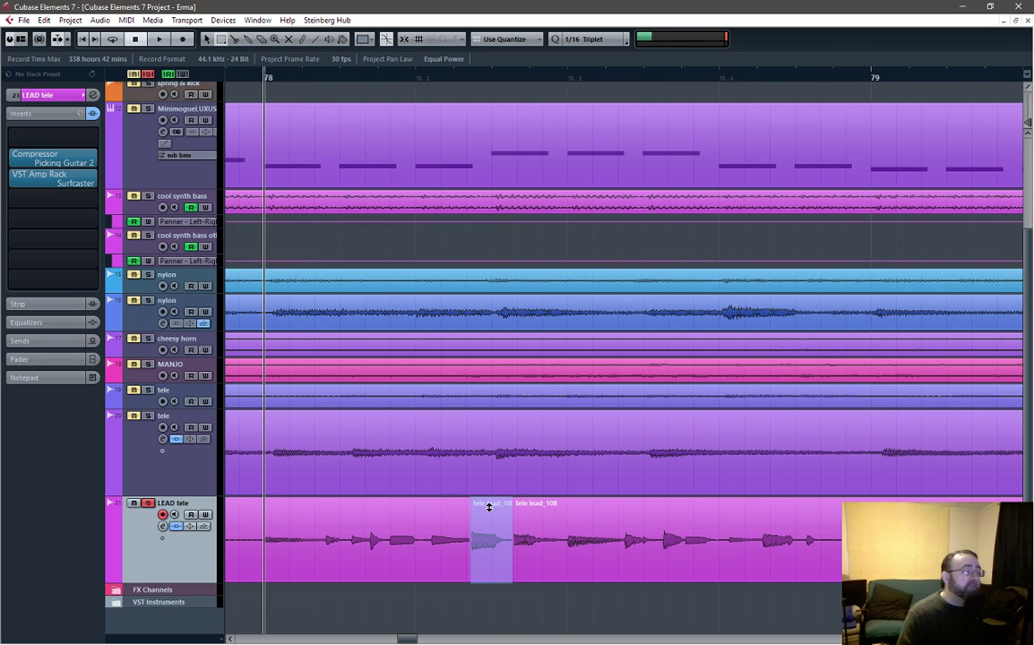
pyautogui.rightClick(428, 536)
pyautogui.press('Escape')
pyautogui.click(484, 537)
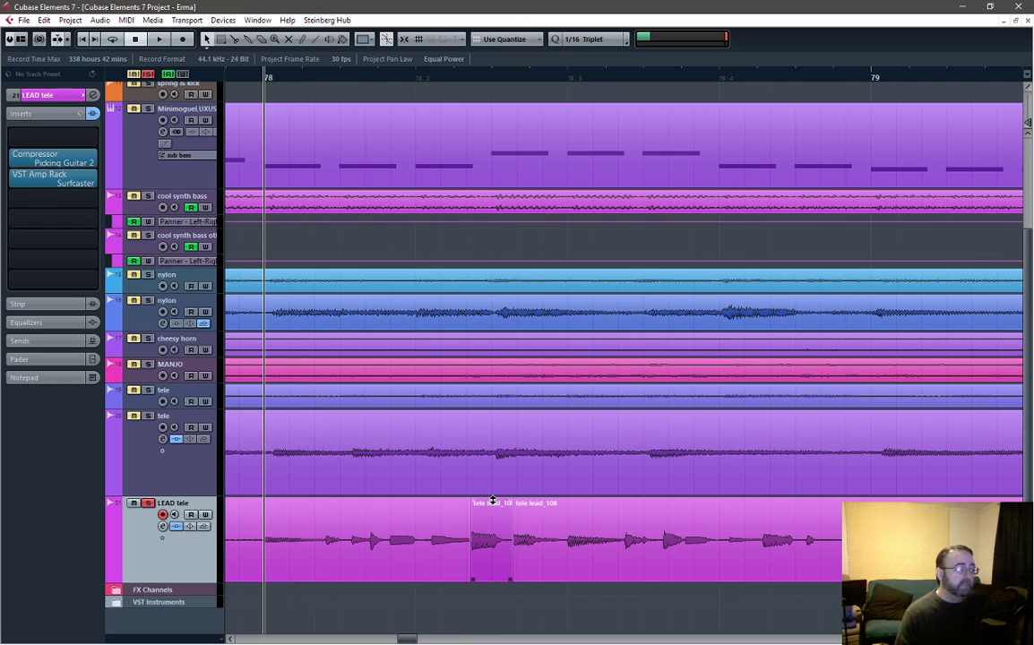
pyautogui.moveTo(489, 505); pyautogui.dragTo(490, 525)
# Play the soloed LEAD tele from bar 78 and make a small readjustment to the split-off note event
pyautogui.press('space')
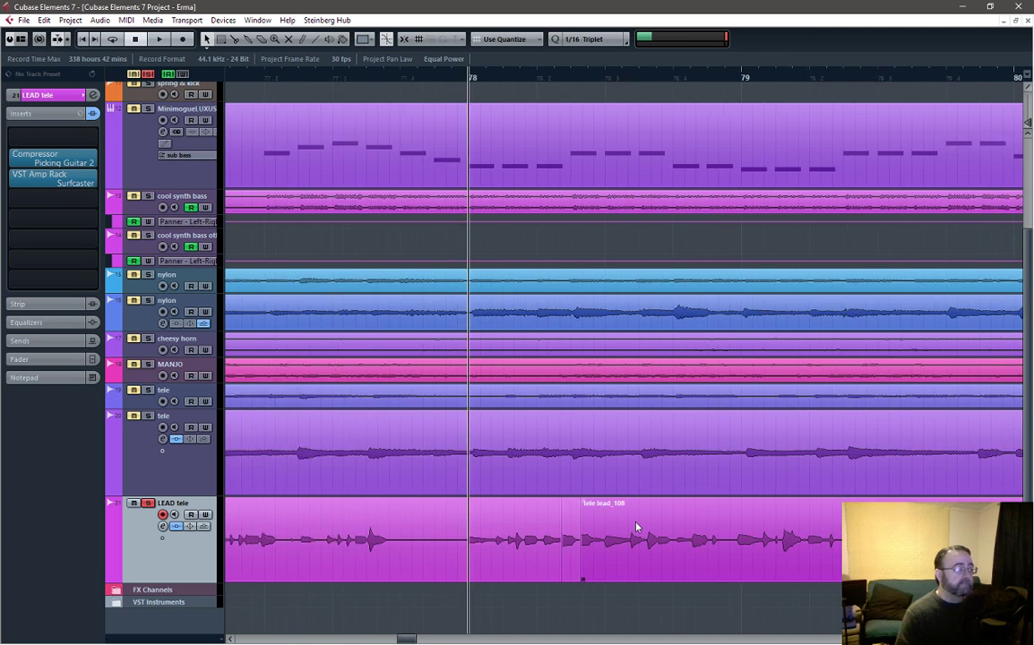
pyautogui.press('g')
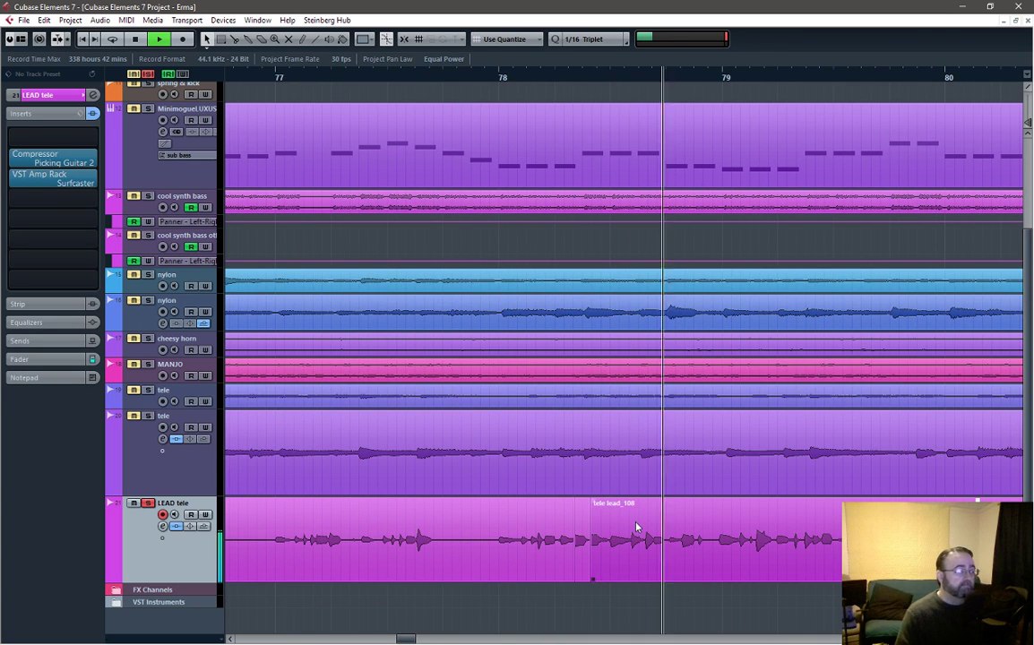
pyautogui.press('space')
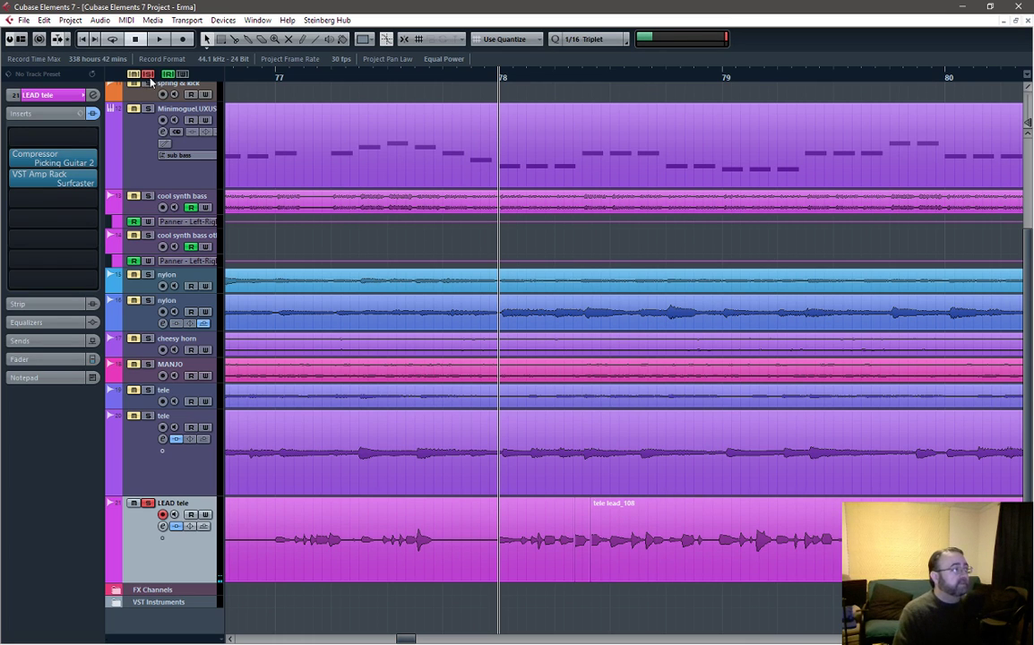
pyautogui.click(582, 526)
pyautogui.moveTo(583, 526); pyautogui.dragTo(581, 529)
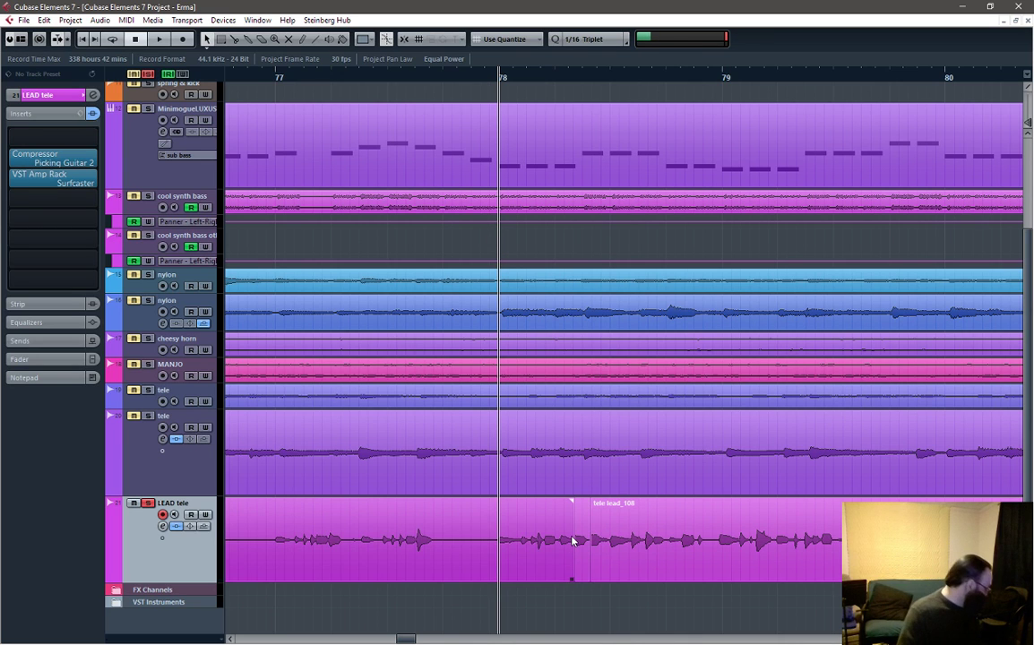
# Replay the soloed LEAD tele from bar 78, then clear the solo and play the full mix from there
pyautogui.press('space')
pyautogui.press('space')
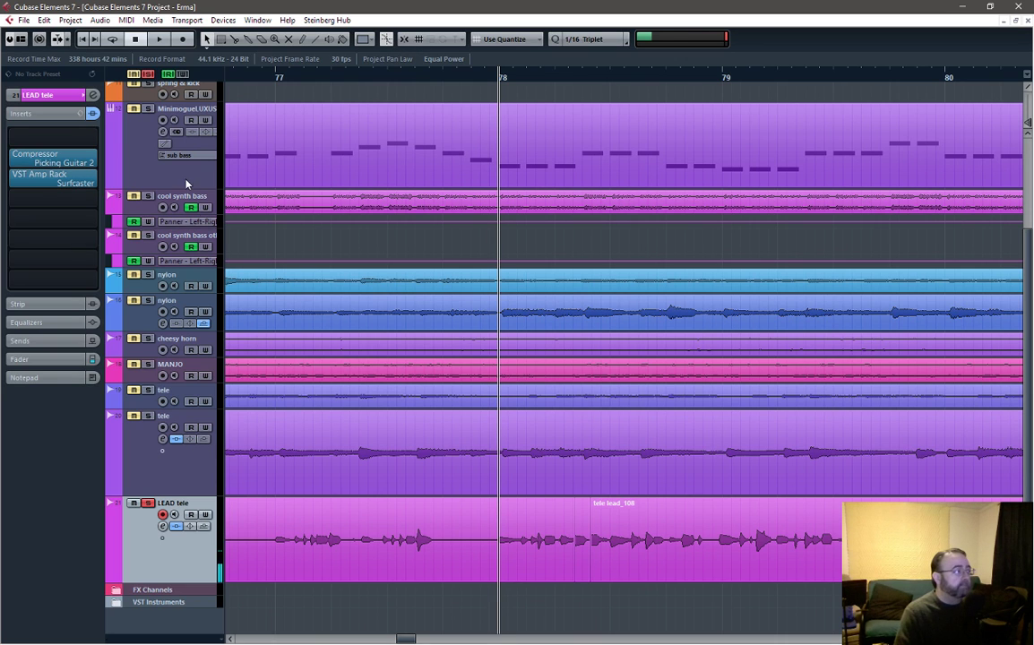
pyautogui.press('space')
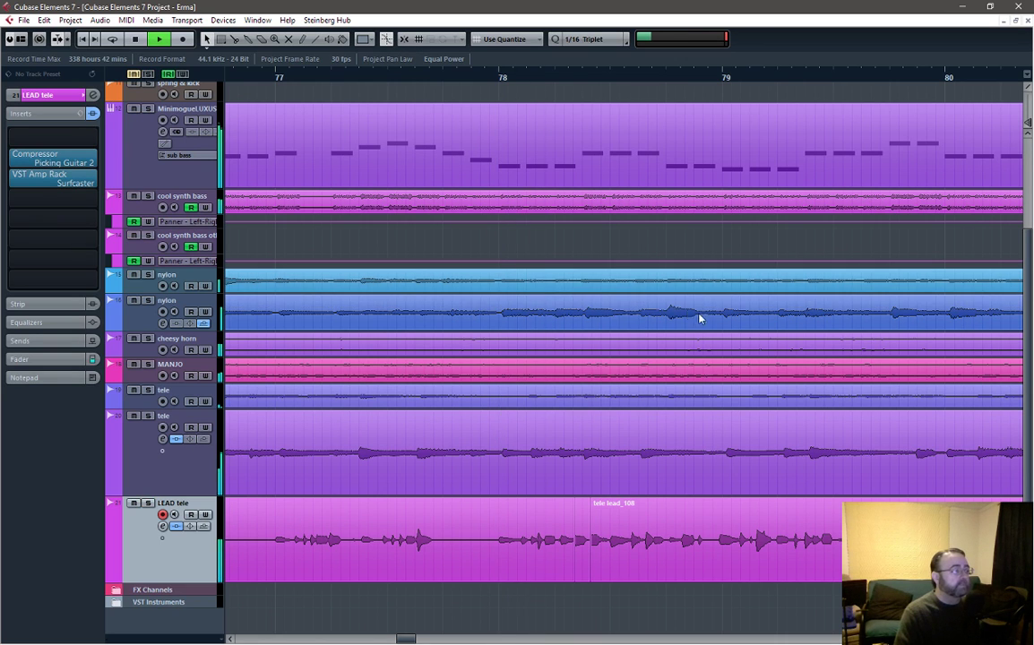
pyautogui.press('space')
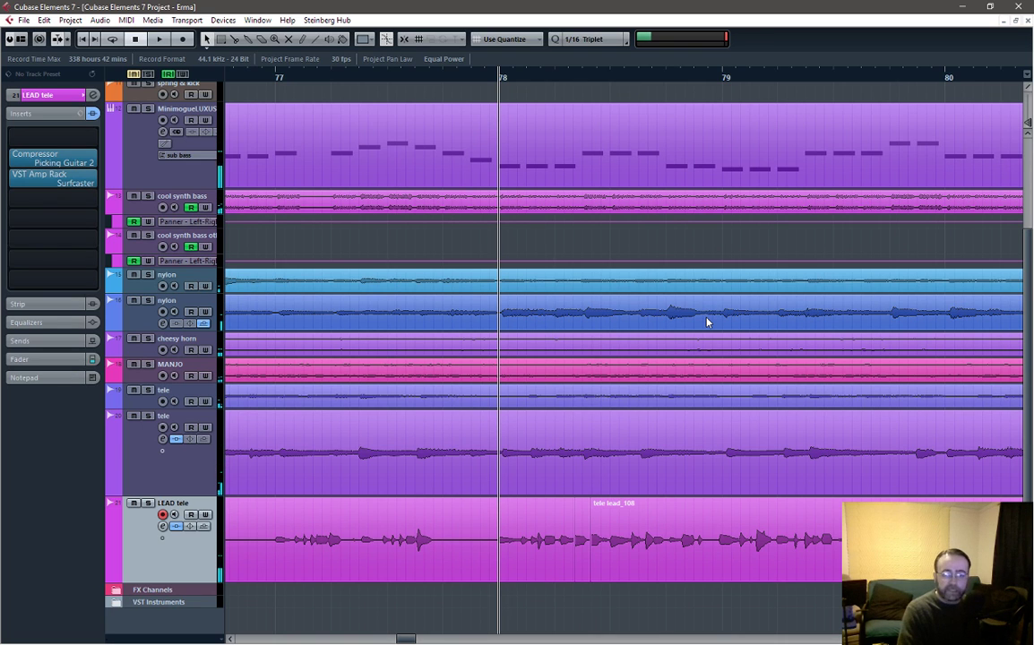
# Try deleting the split-off note event in bar 78 on LEAD tele, then undo back to the original unsplit event
pyautogui.press('space')
pyautogui.press('space')
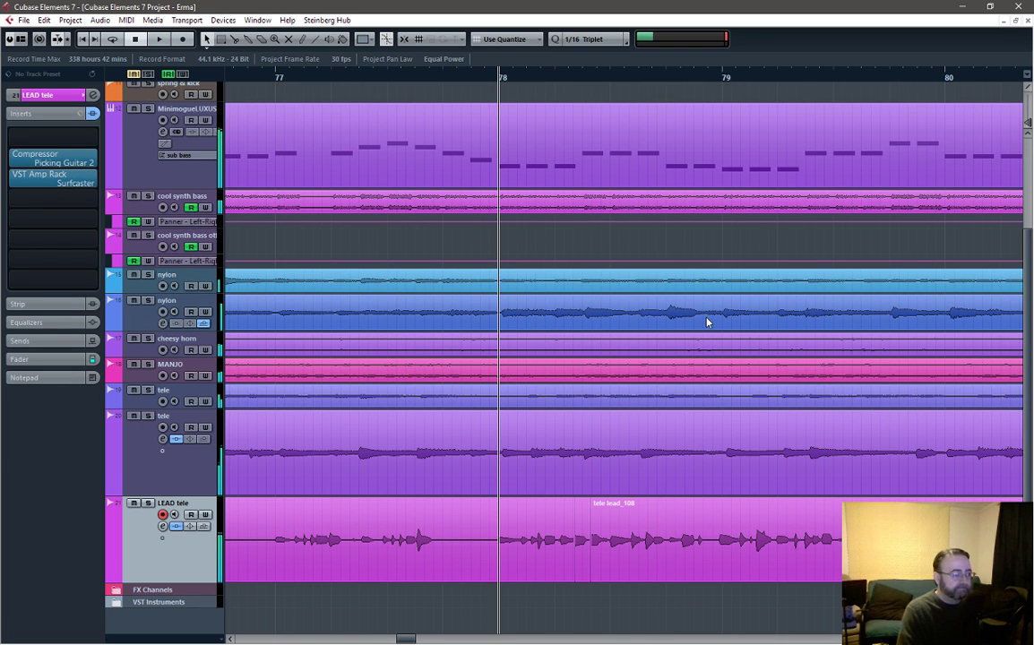
pyautogui.click(576, 546)
pyautogui.scroll(5, 576, 546)
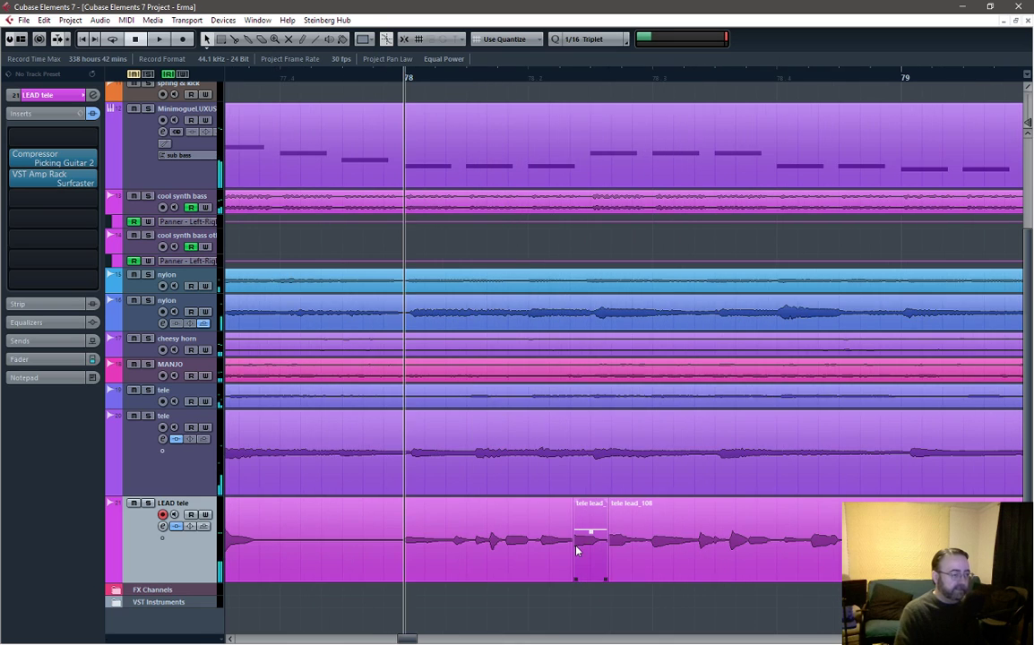
pyautogui.press('Delete')
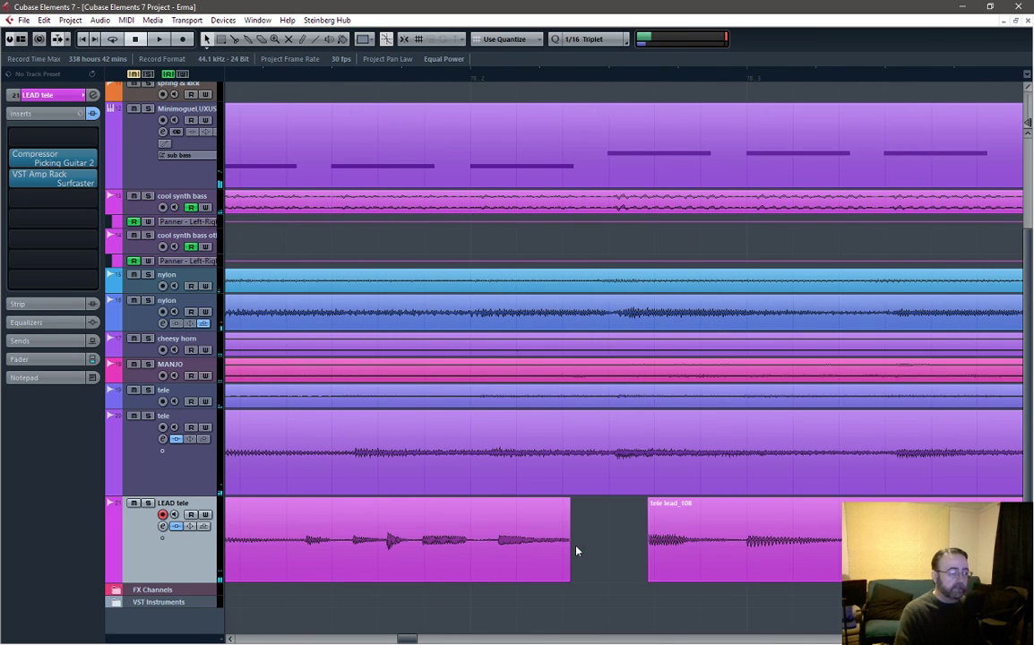
pyautogui.hotkey('ctrl', 'z')
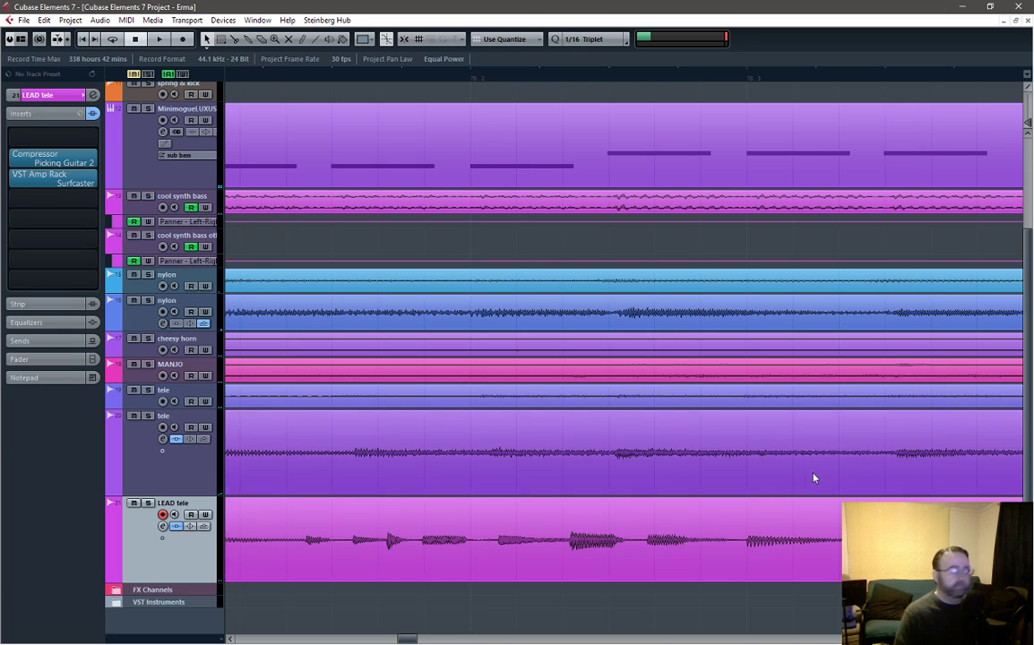
# Shrink the second tele, LEAD tele and Minimogue tracks to the compact height of the other tracks
pyautogui.scroll(-6, 766, 391)
pyautogui.scroll(-10, 766, 390)
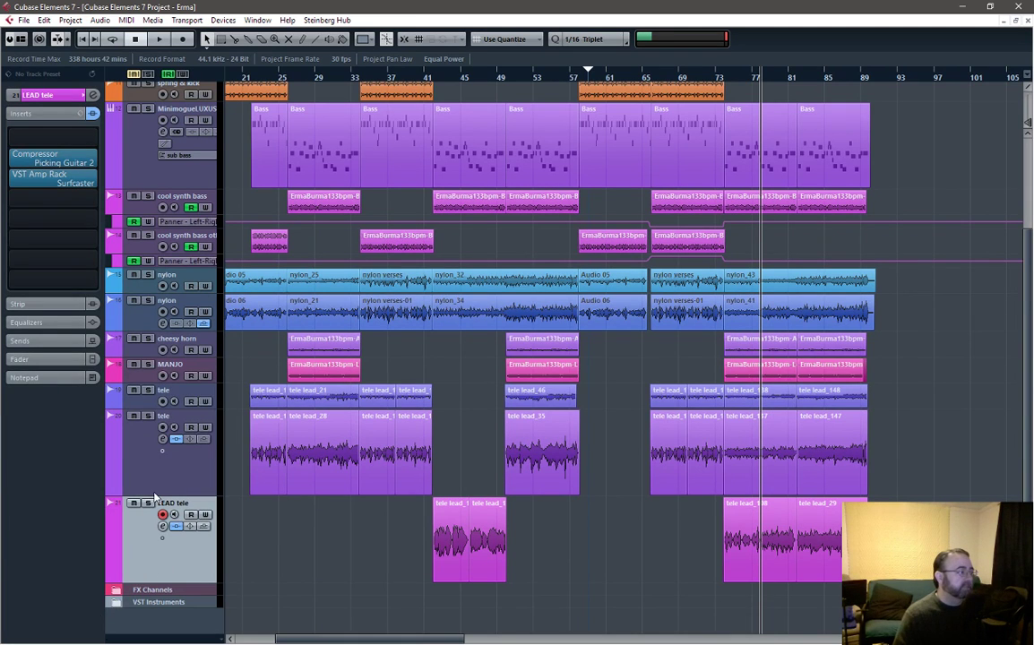
pyautogui.click(157, 438)
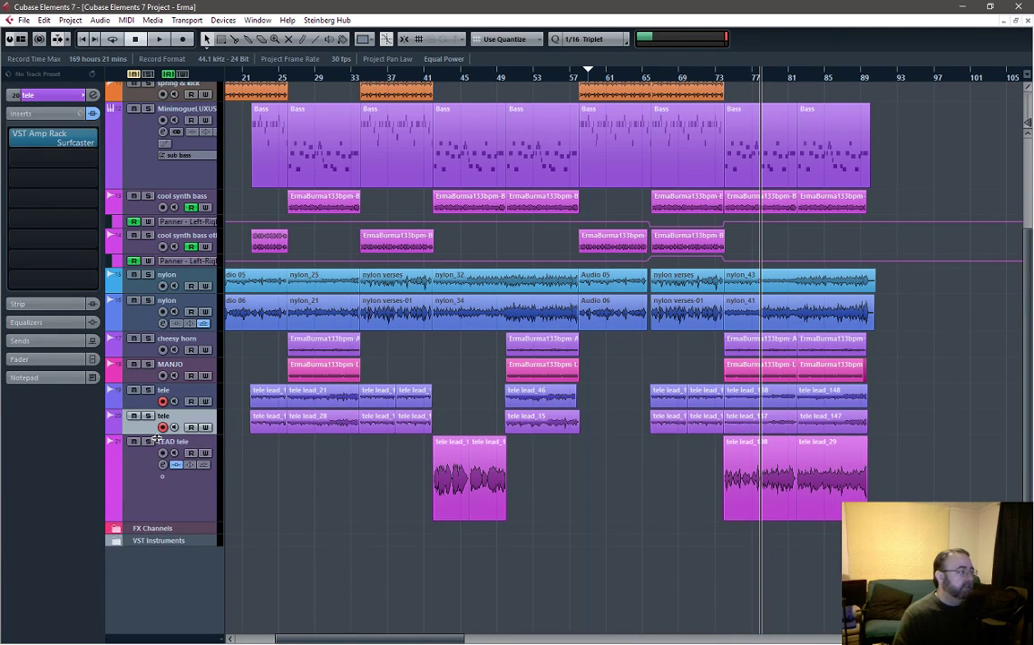
pyautogui.scroll(2, 178, 541)
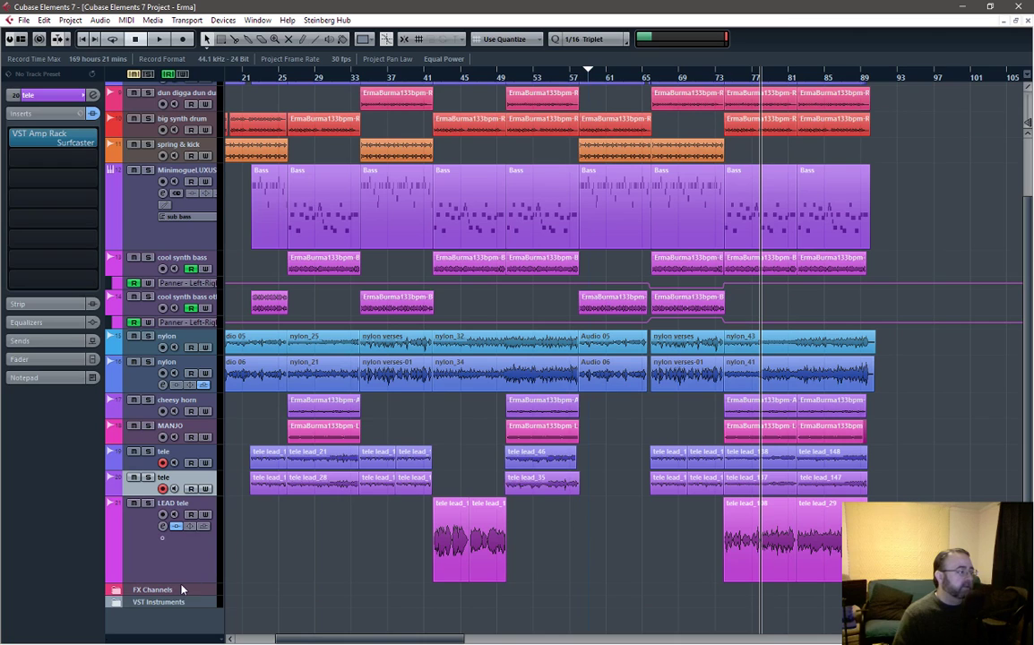
pyautogui.click(183, 563)
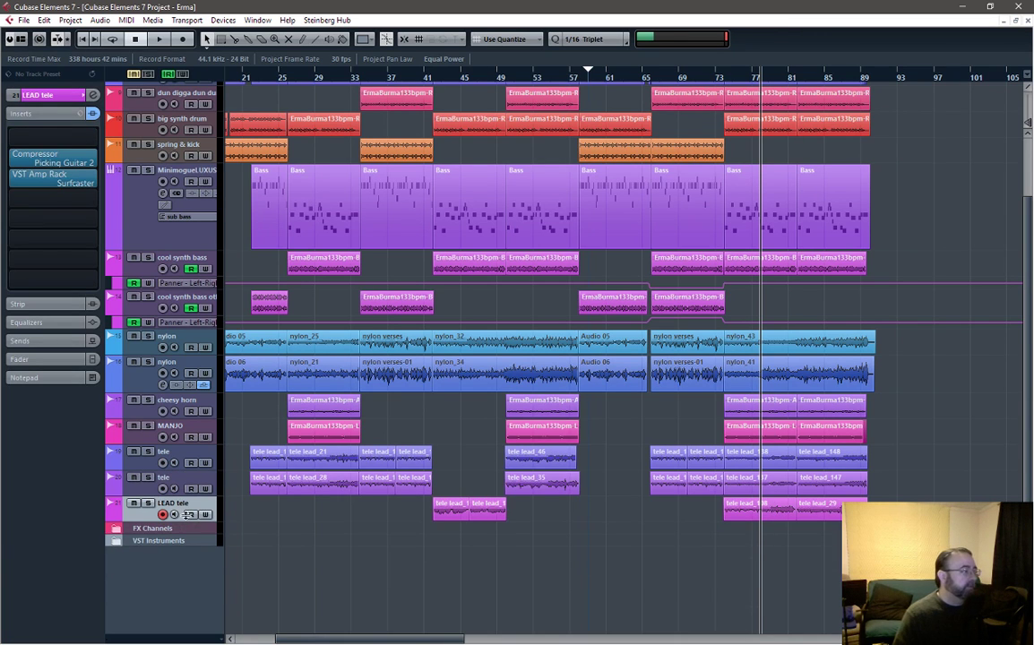
pyautogui.scroll(2, 170, 212)
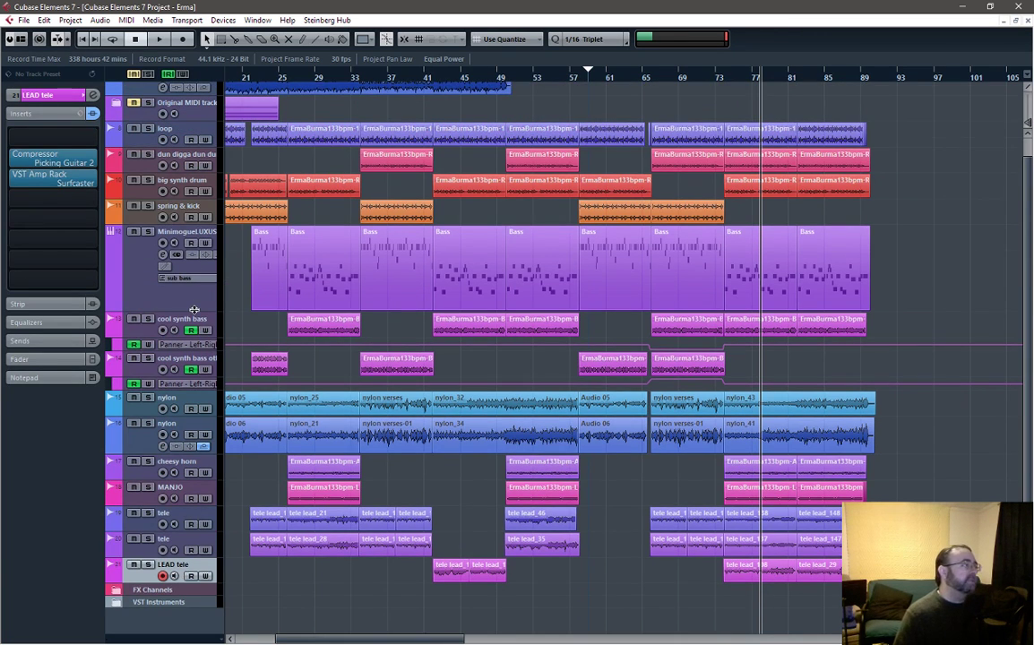
pyautogui.moveTo(193, 309); pyautogui.dragTo(192, 247)
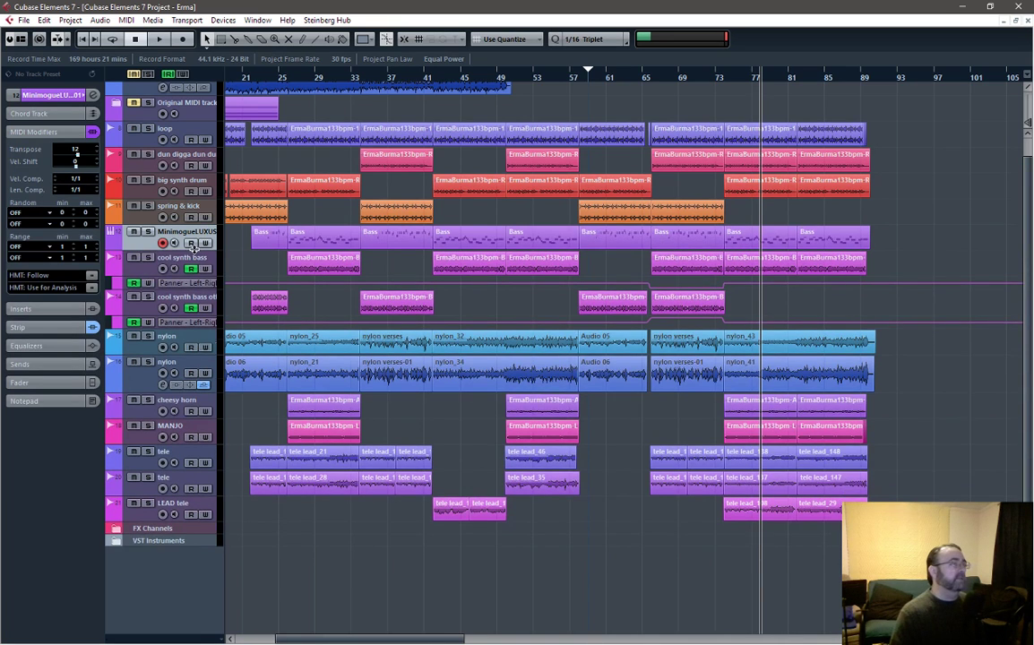
pyautogui.scroll(1, 192, 248)
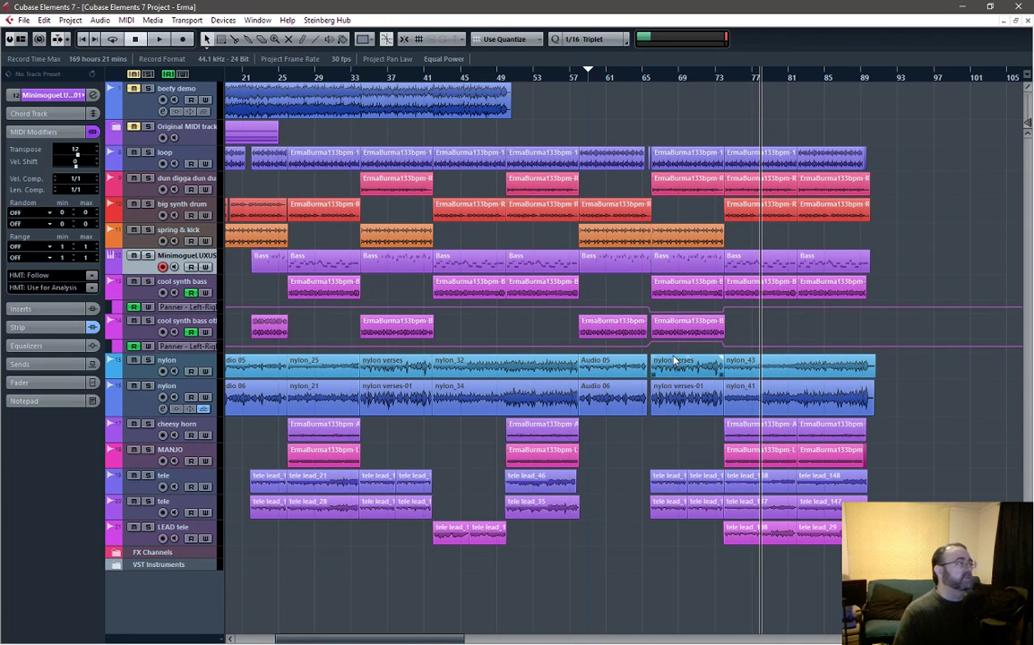
# Return the project cursor to bar 1 and add three stereo audio tracks below LEAD tele
pyautogui.press('g')
pyautogui.press('g')
pyautogui.press('g')
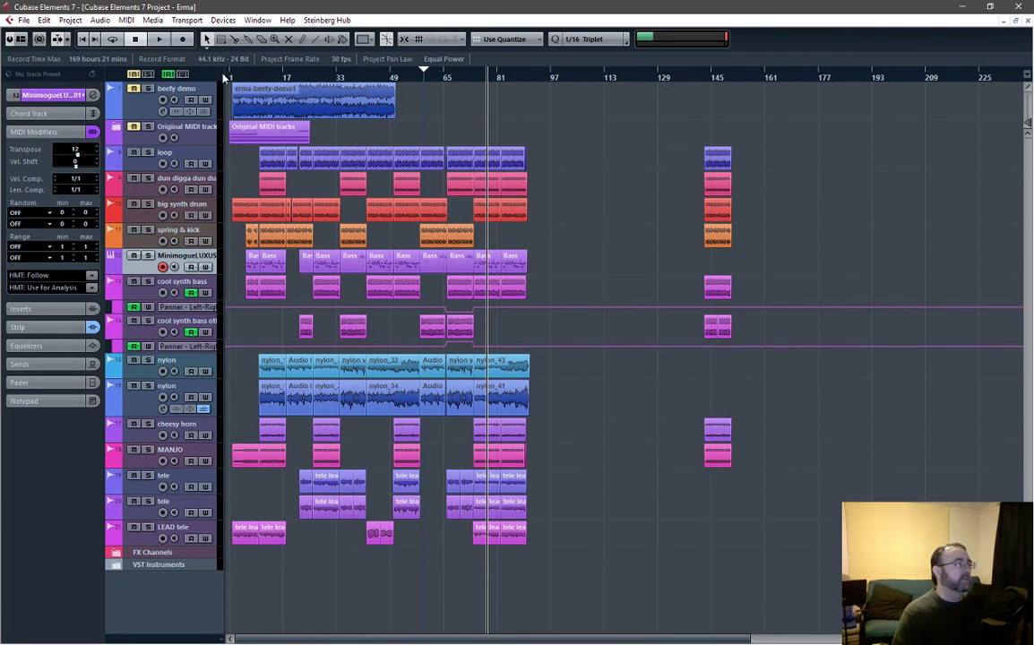
pyautogui.click(231, 79)
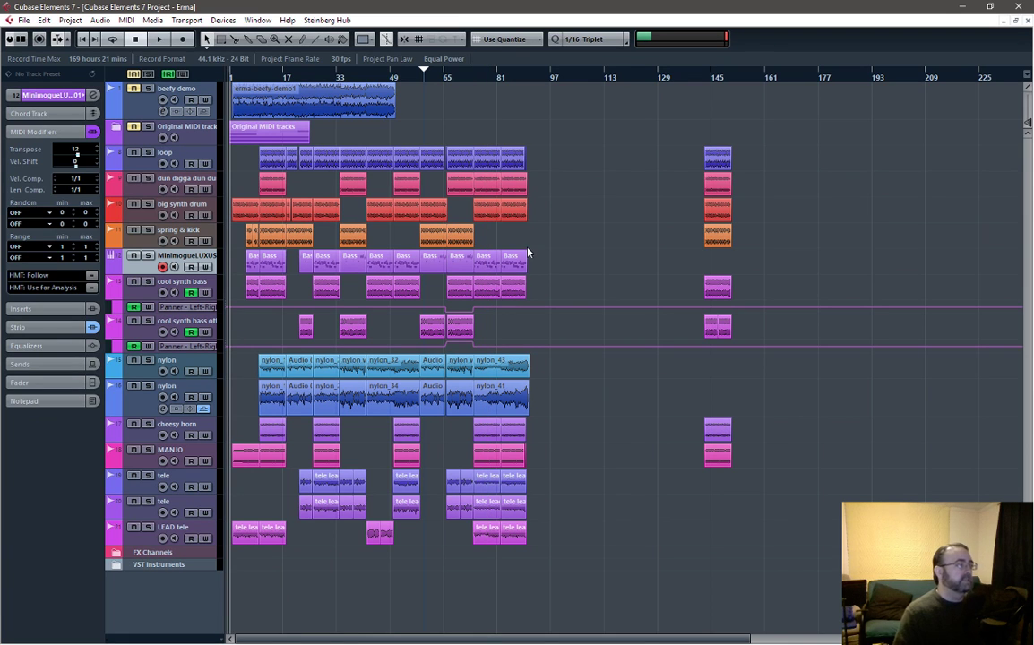
pyautogui.rightClick(178, 529)
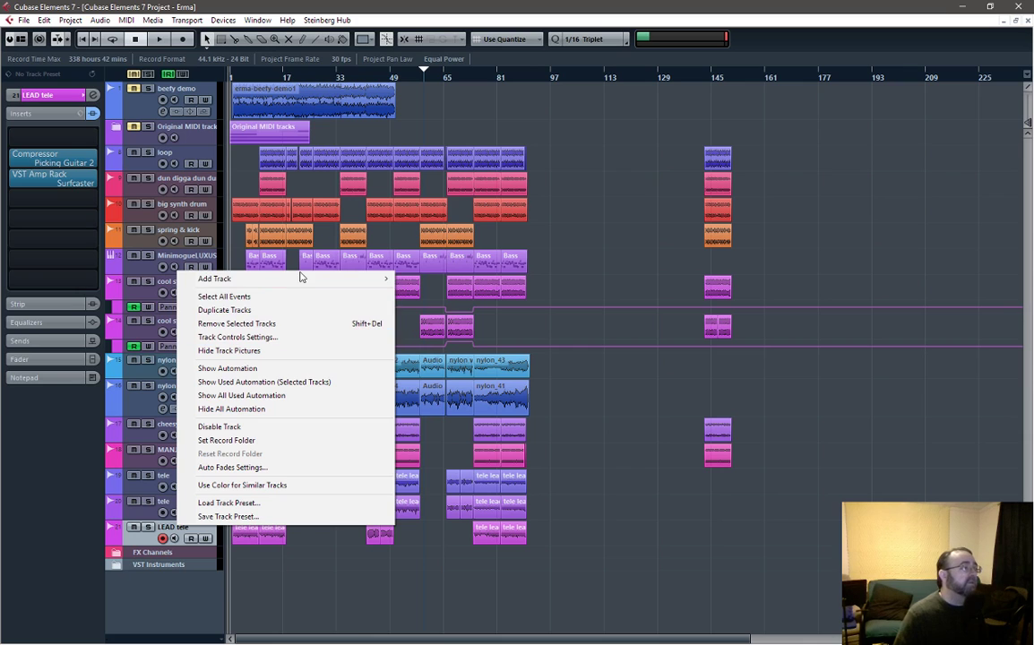
pyautogui.moveTo(297, 281)
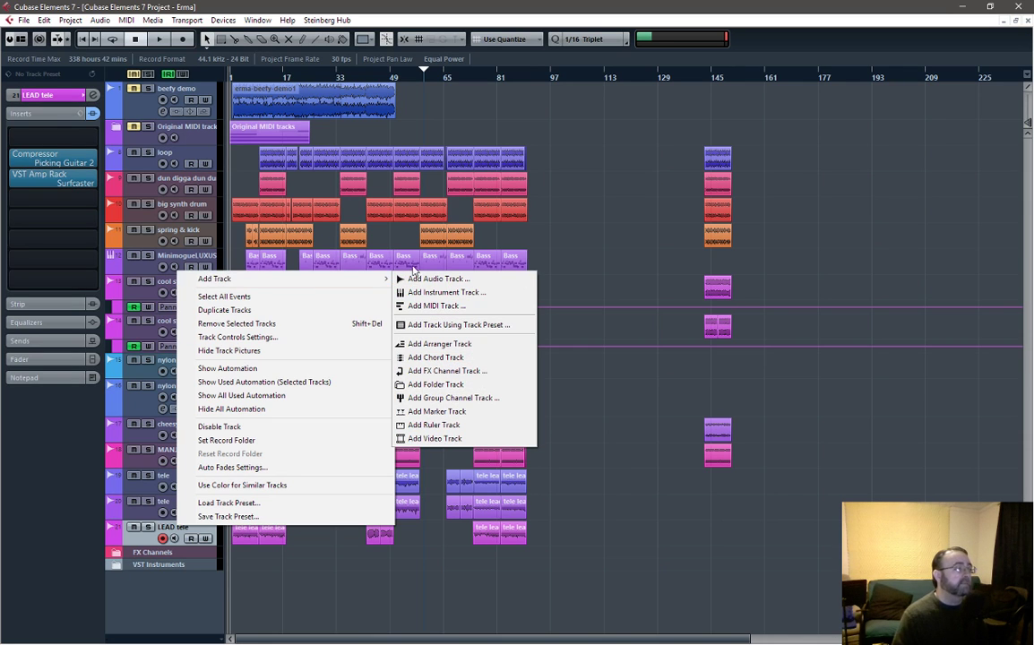
pyautogui.click(470, 281)
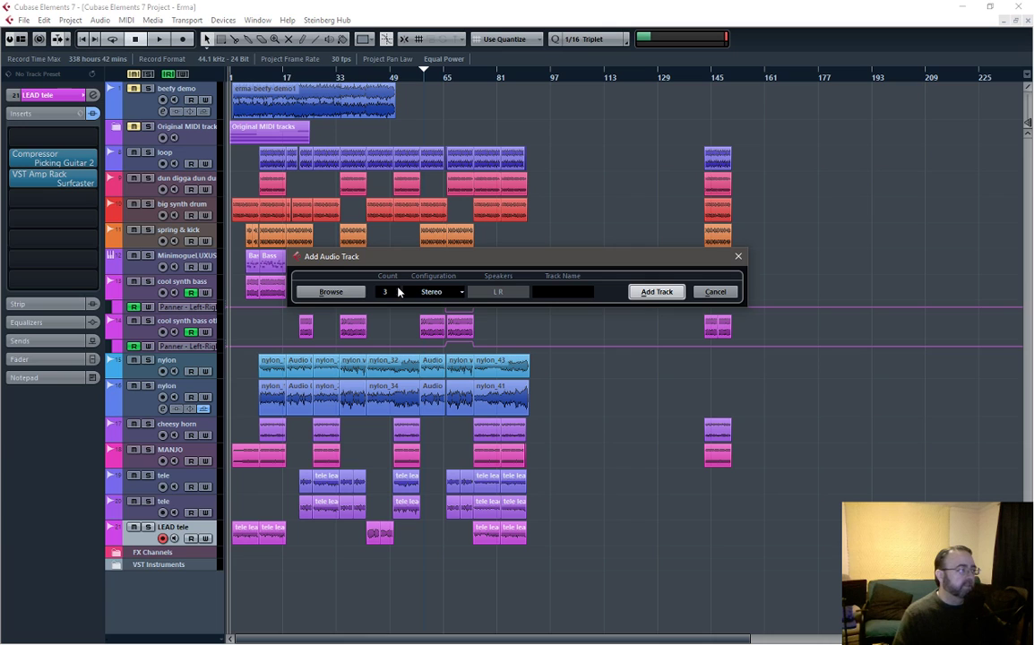
pyautogui.click(648, 292)
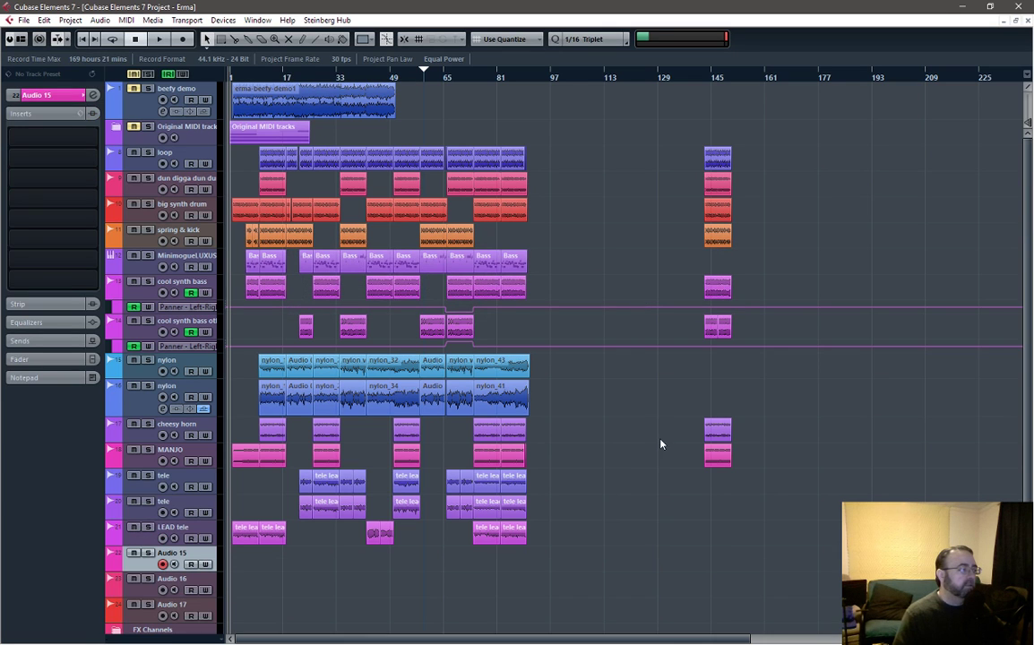
pyautogui.scroll(-2, 662, 443)
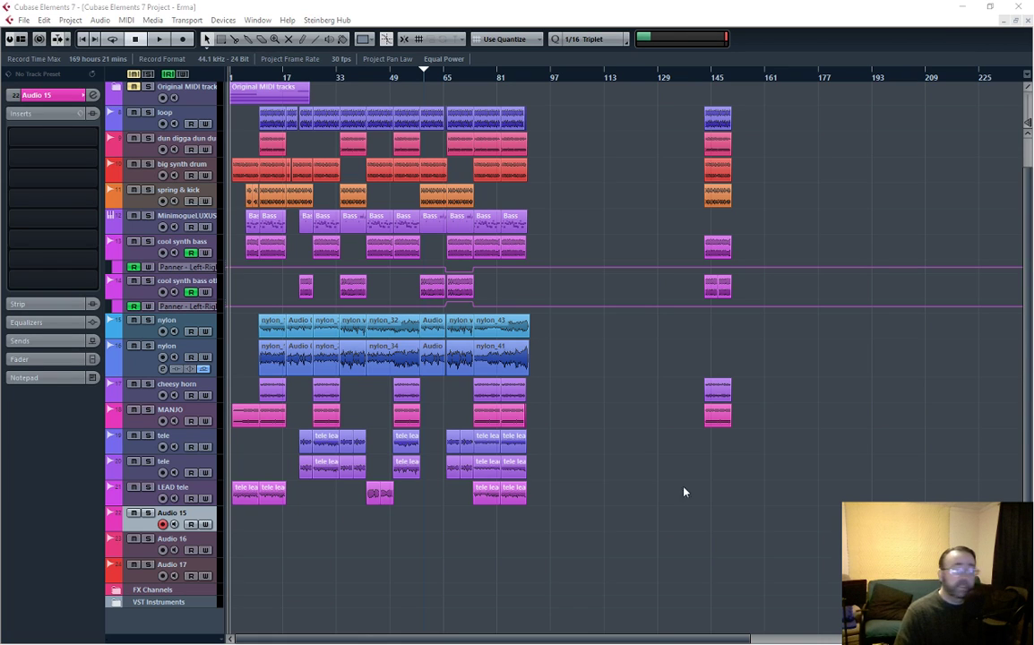
# Set the quantize value to 1/1
pyautogui.click(376, 11)
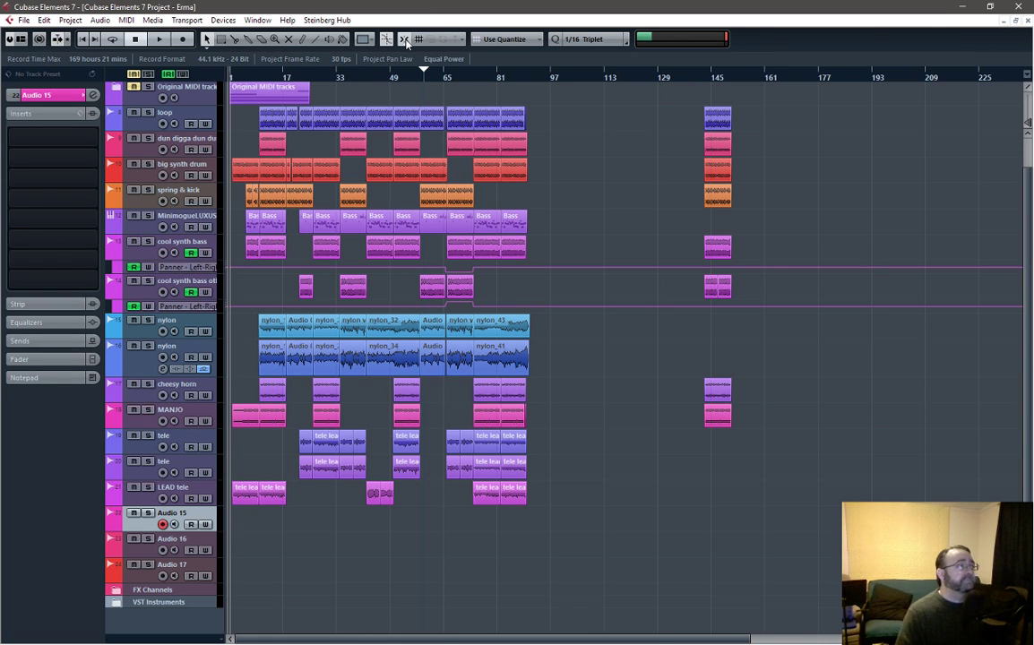
pyautogui.click(587, 38)
pyautogui.click(582, 52)
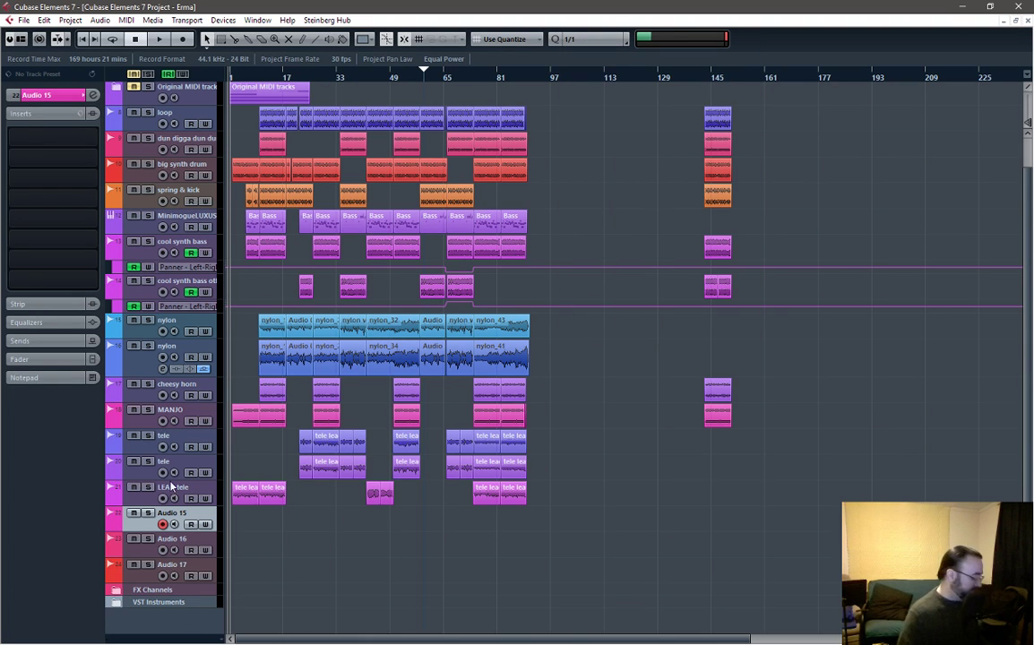
# Import the three erma-beefy-vox1 files at 1.1.1.0 onto different tracks, starting on Audio 15
pyautogui.press('h')
pyautogui.press('h')
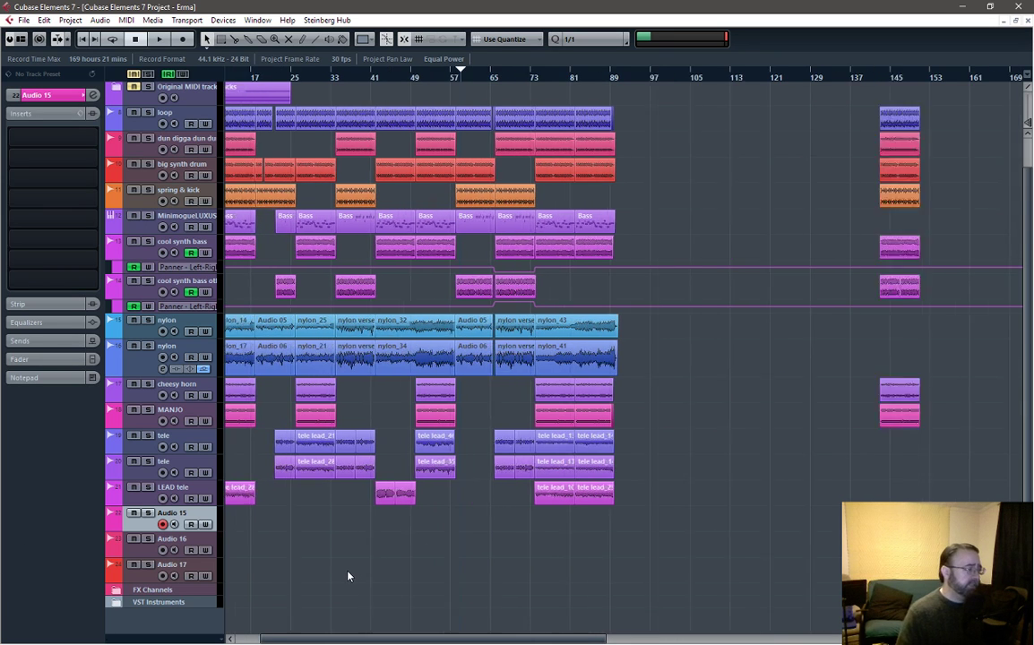
pyautogui.press('g')
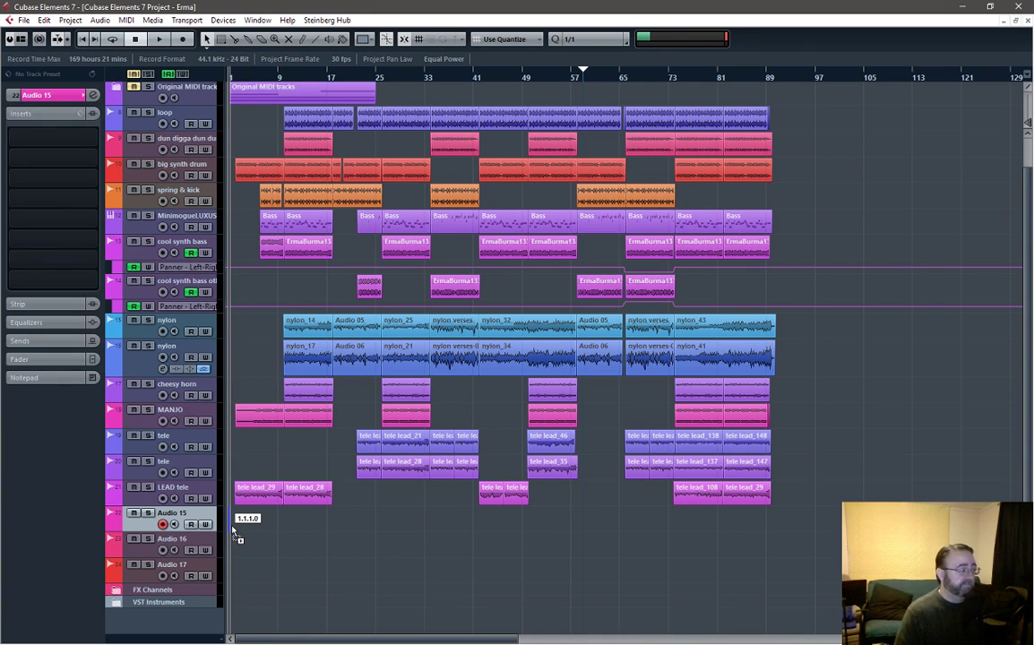
pyautogui.moveTo(233, 531); pyautogui.dragTo(232, 531)
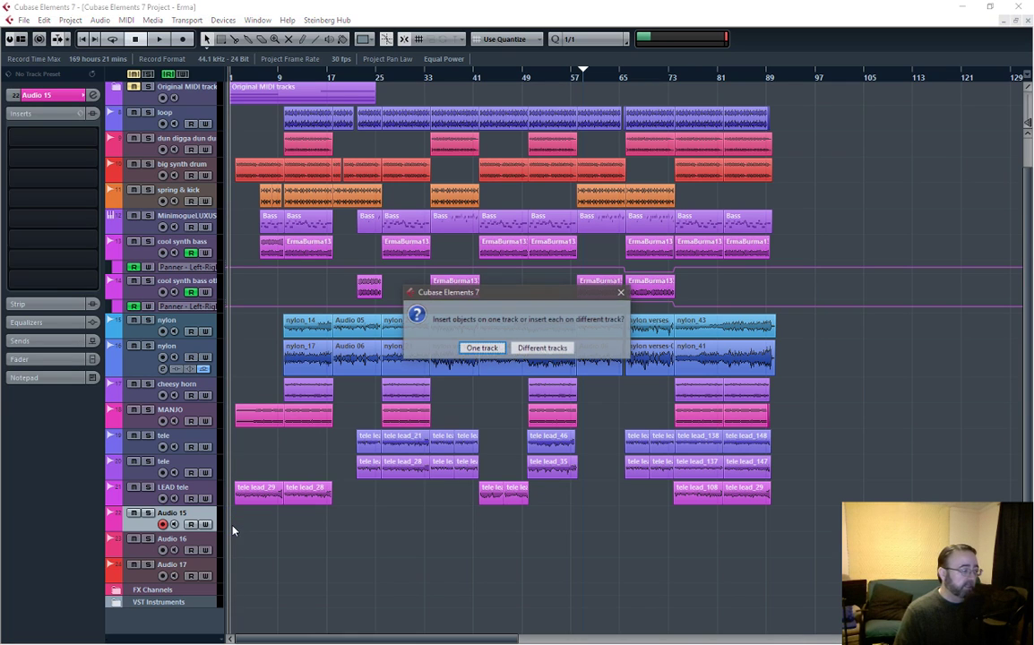
pyautogui.click(548, 348)
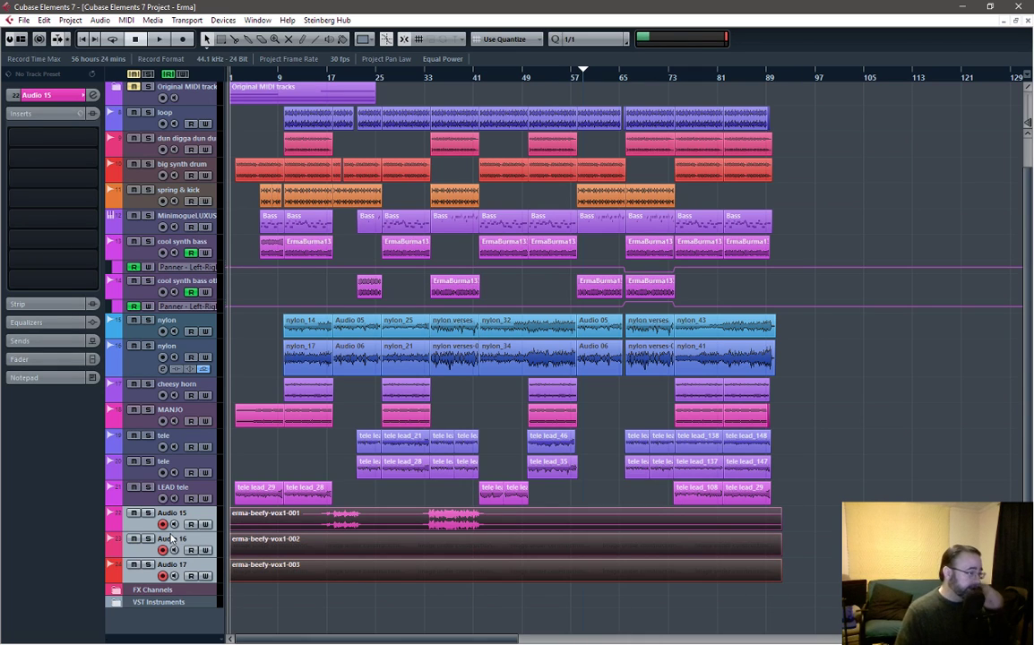
# Examine where the vocal phrases lie in the three imported events on Audio 15, Audio 16 and Audio 17
pyautogui.click(454, 578)
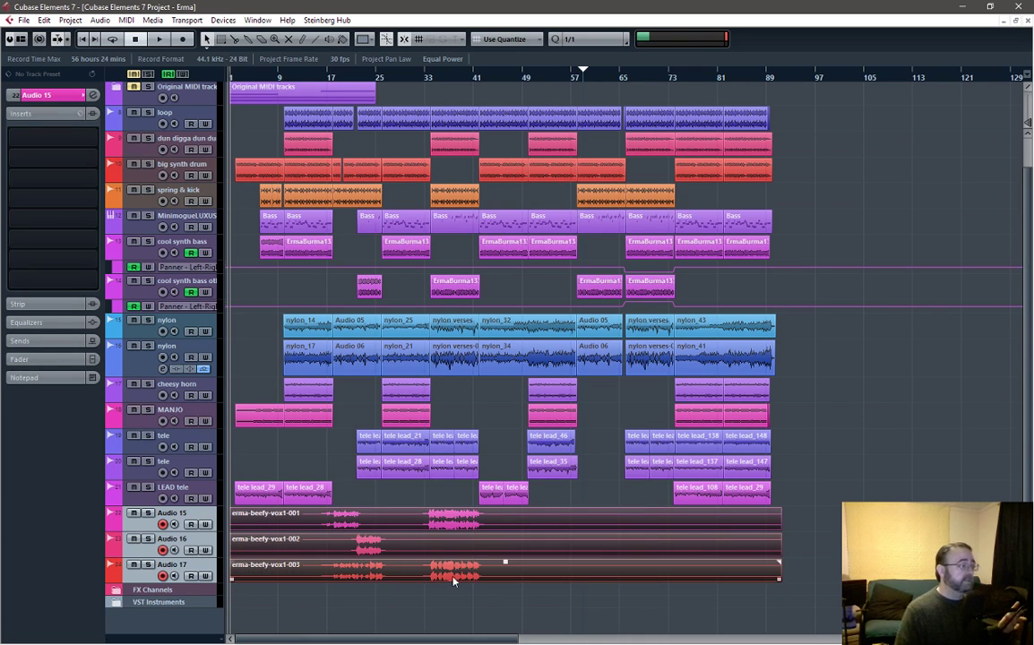
pyautogui.click(252, 553)
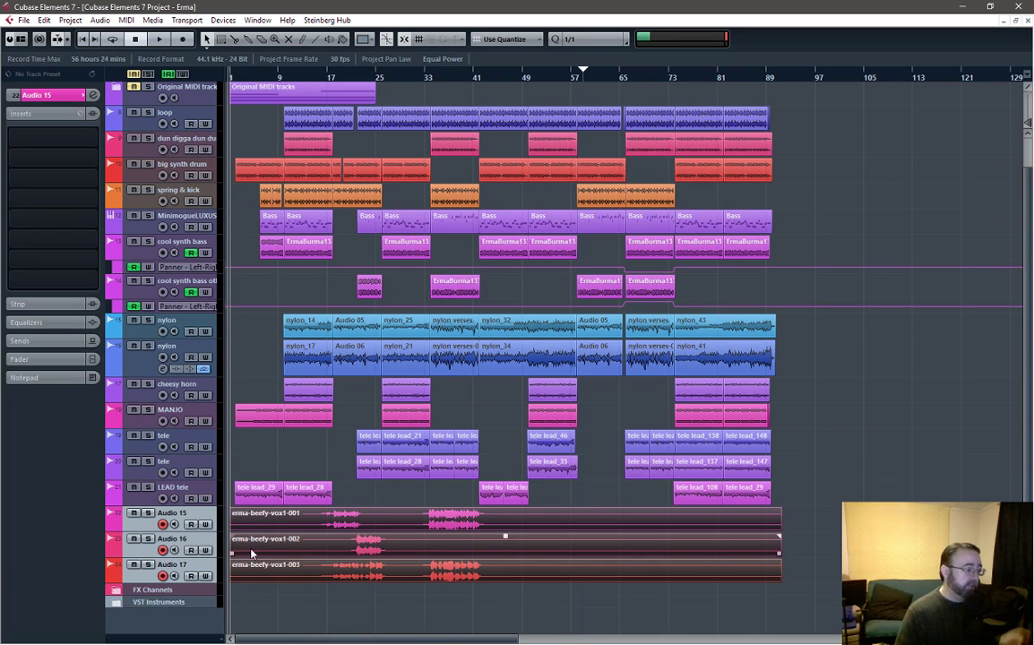
pyautogui.click(511, 578)
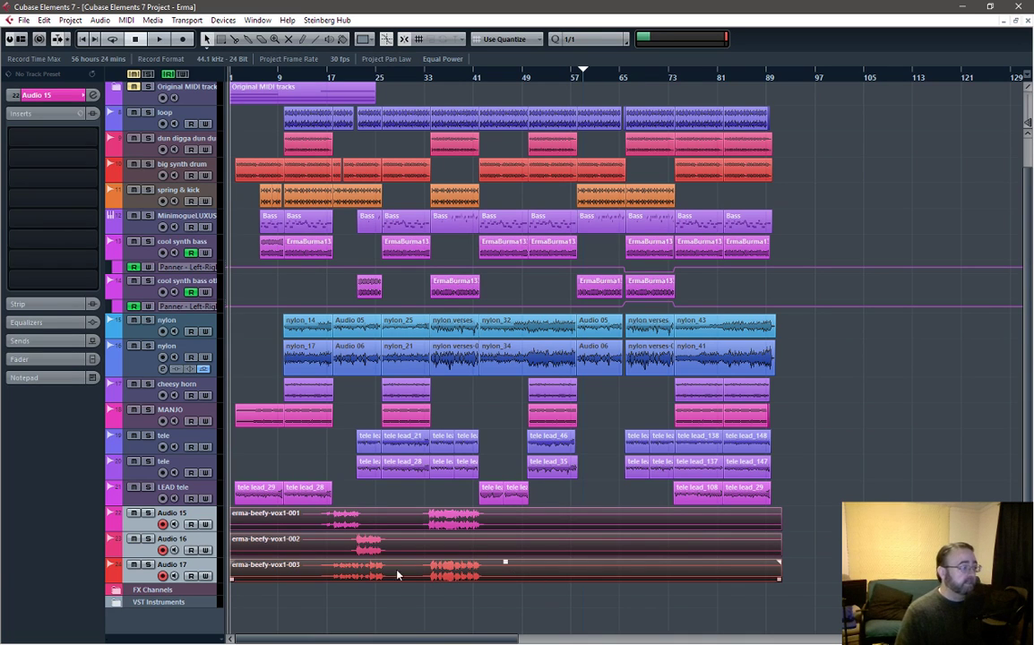
pyautogui.click(466, 549)
pyautogui.click(182, 517)
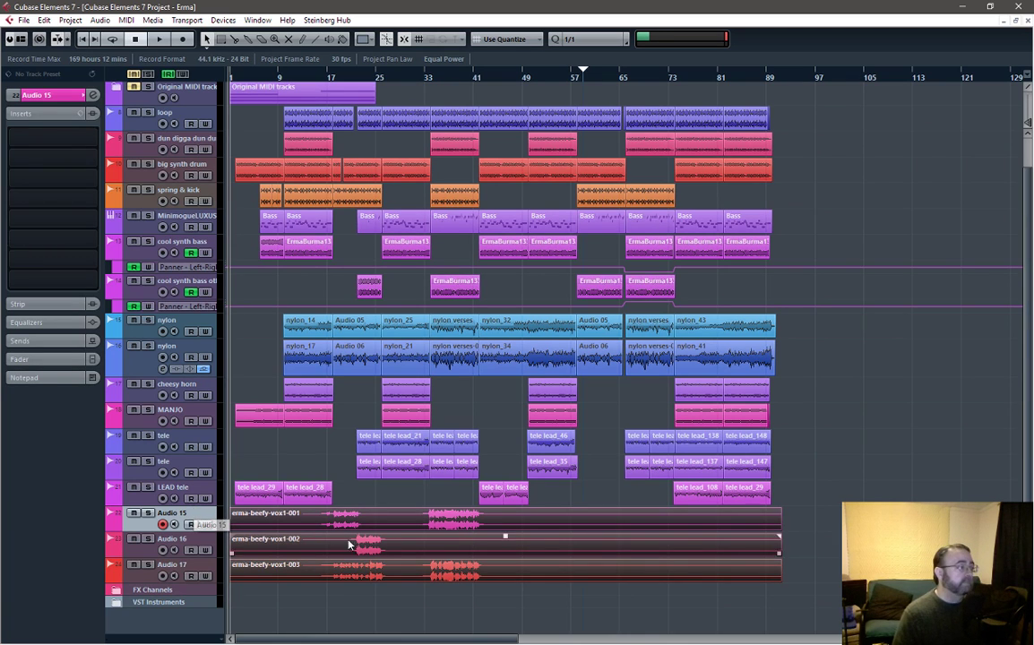
pyautogui.click(324, 522)
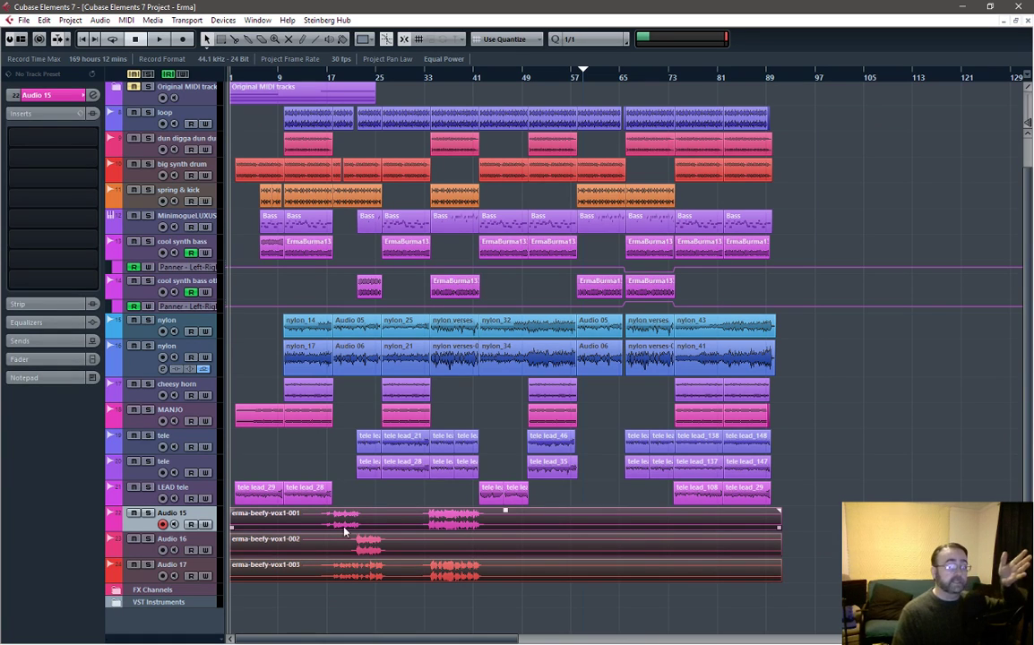
pyautogui.click(390, 550)
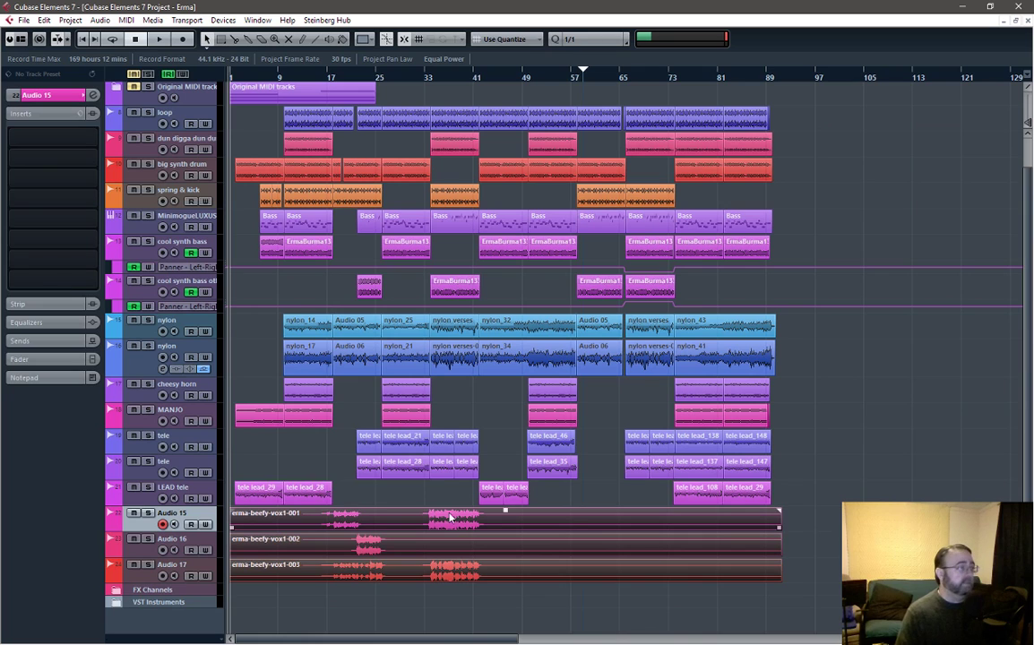
# Place the project cursor at bar 18, where the main vocal phrase on Audio 15 begins
pyautogui.click(328, 69)
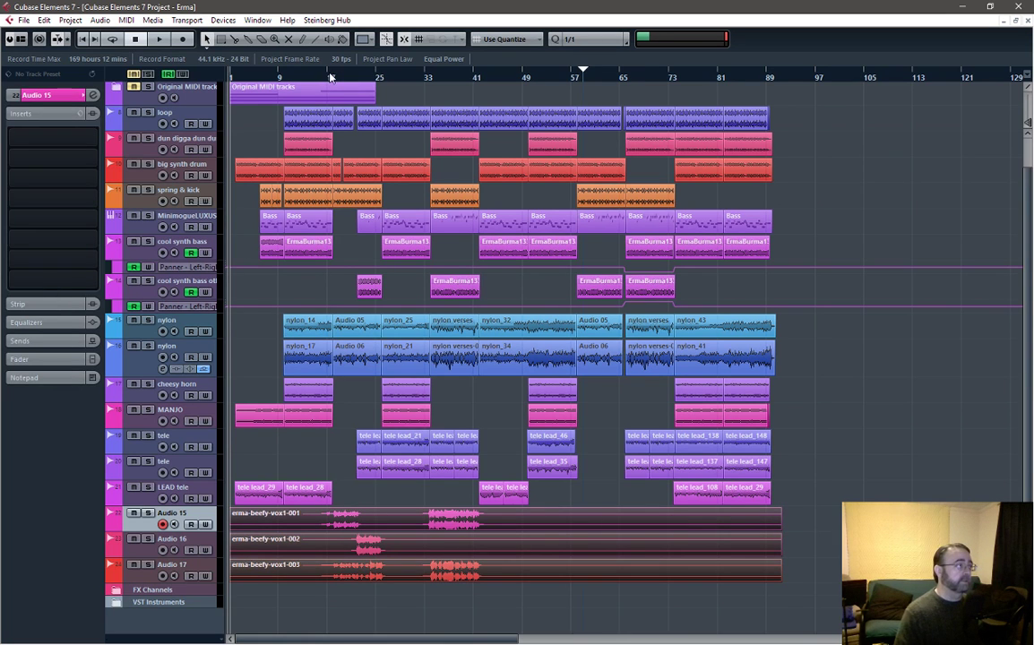
pyautogui.press('h')
pyautogui.press('h')
pyautogui.press('h')
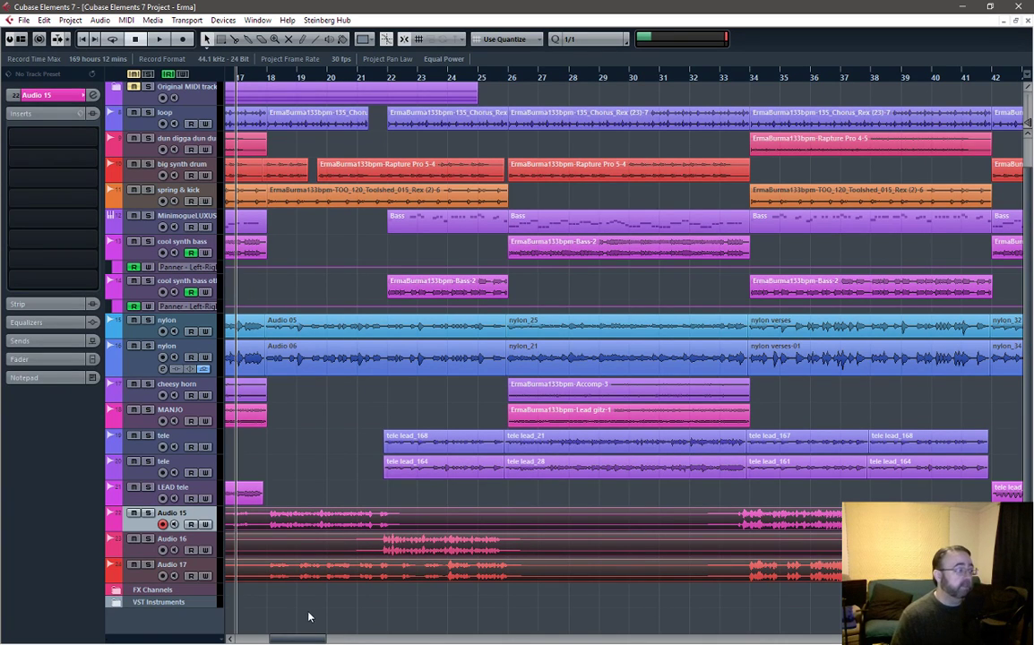
pyautogui.moveTo(302, 641); pyautogui.dragTo(243, 641)
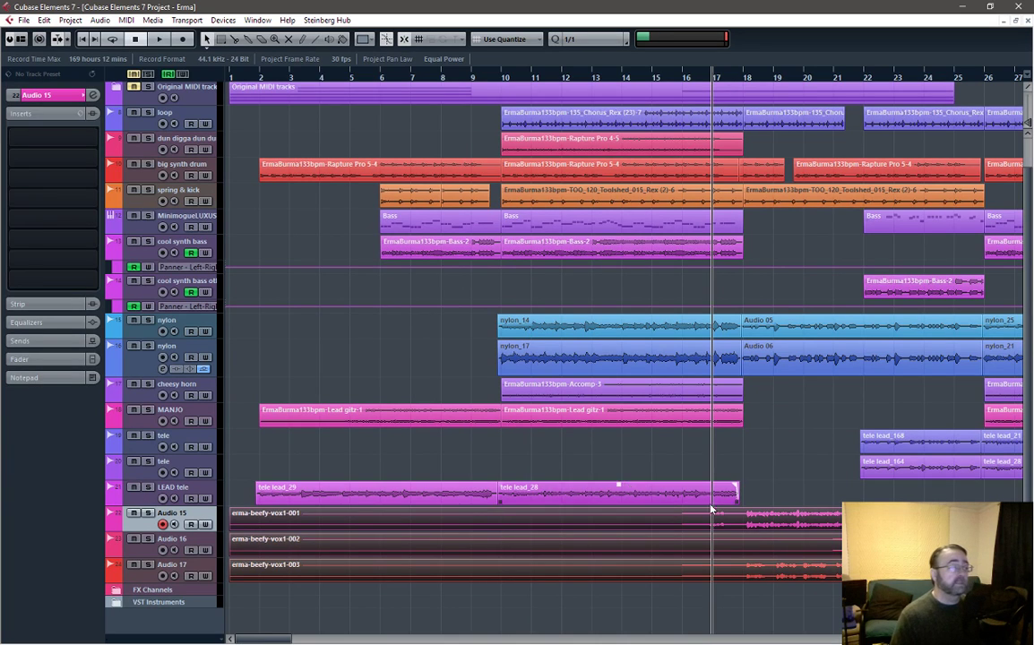
pyautogui.click(745, 79)
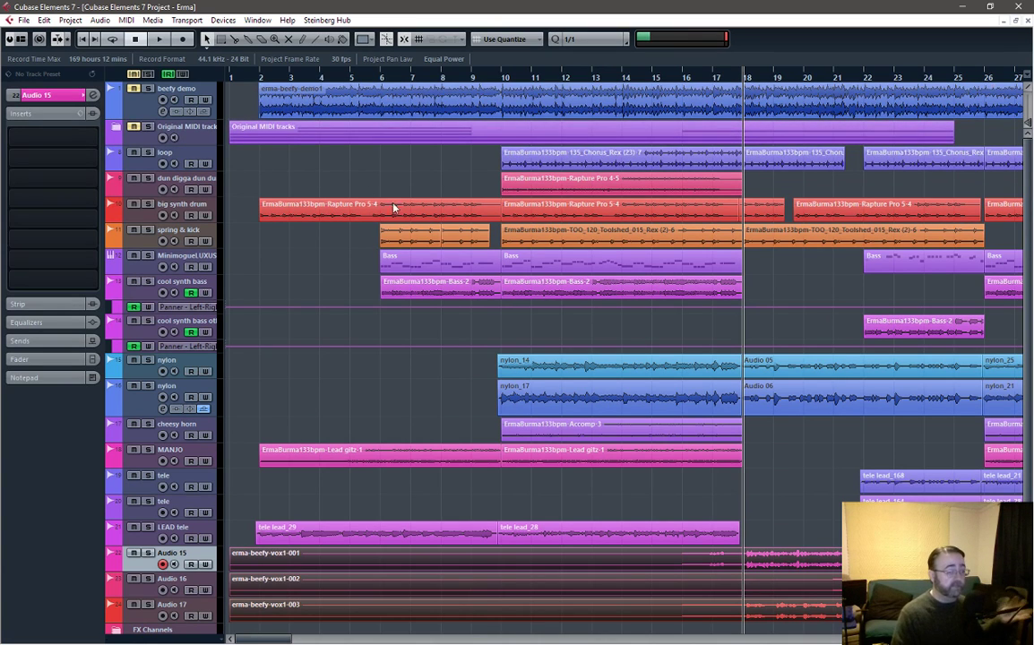
pyautogui.scroll(-1, 502, 465)
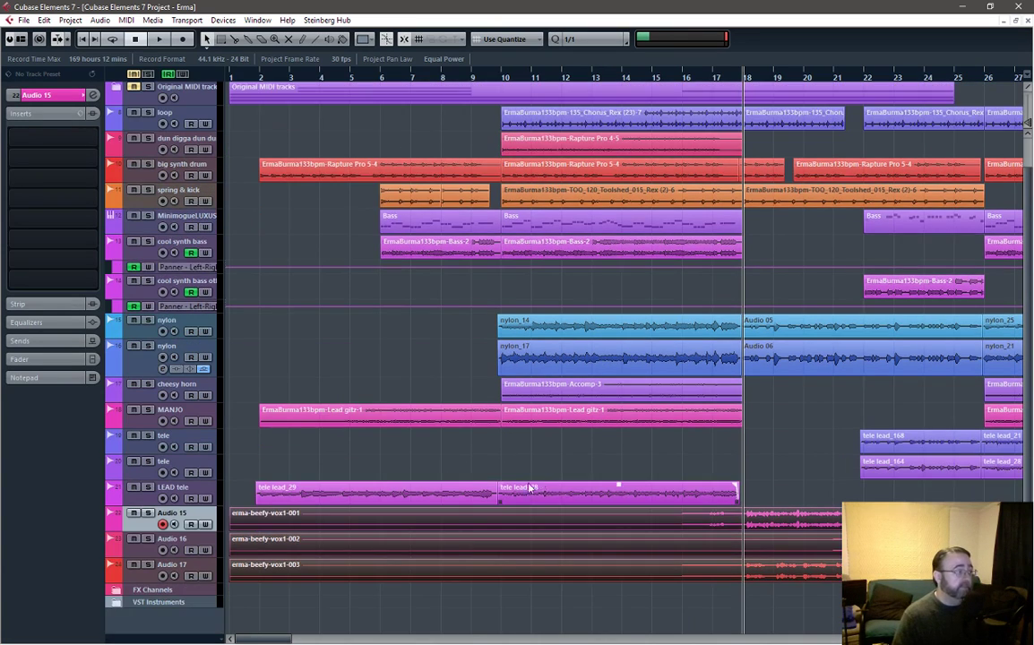
# Trim the three erma-beefy-vox1 events together and place them to start at bar 2, with the main phrase on Audio 15 at bar 18
pyautogui.moveTo(640, 506)
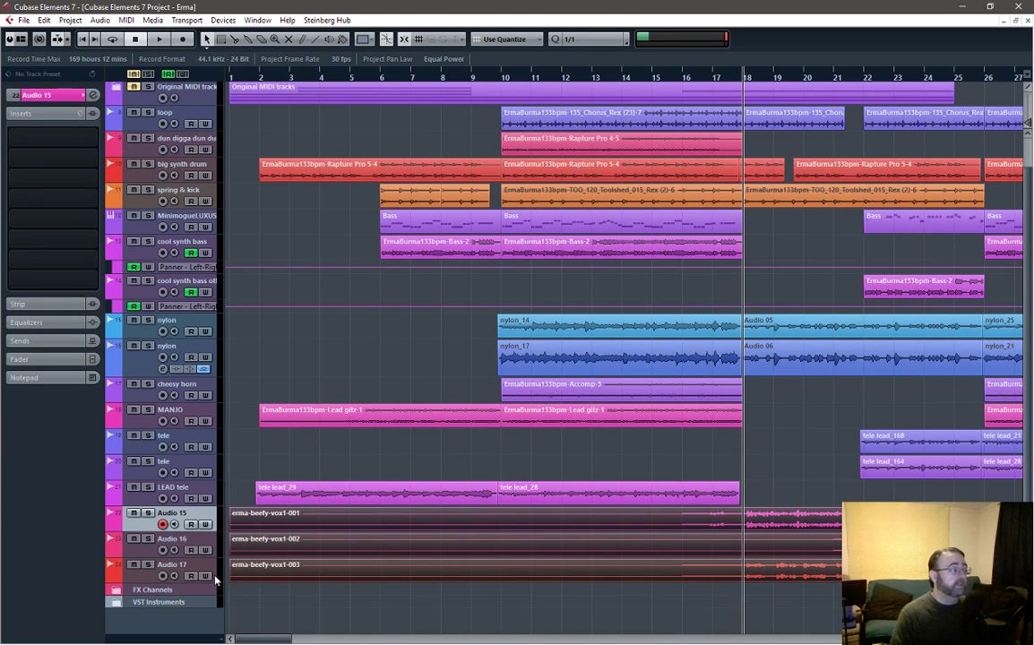
pyautogui.moveTo(232, 578)
pyautogui.mouseDown()
pyautogui.moveTo(269, 560)
pyautogui.moveTo(670, 540)
pyautogui.moveTo(221, 576)
pyautogui.moveTo(279, 578)
pyautogui.moveTo(232, 579)
pyautogui.mouseUp()
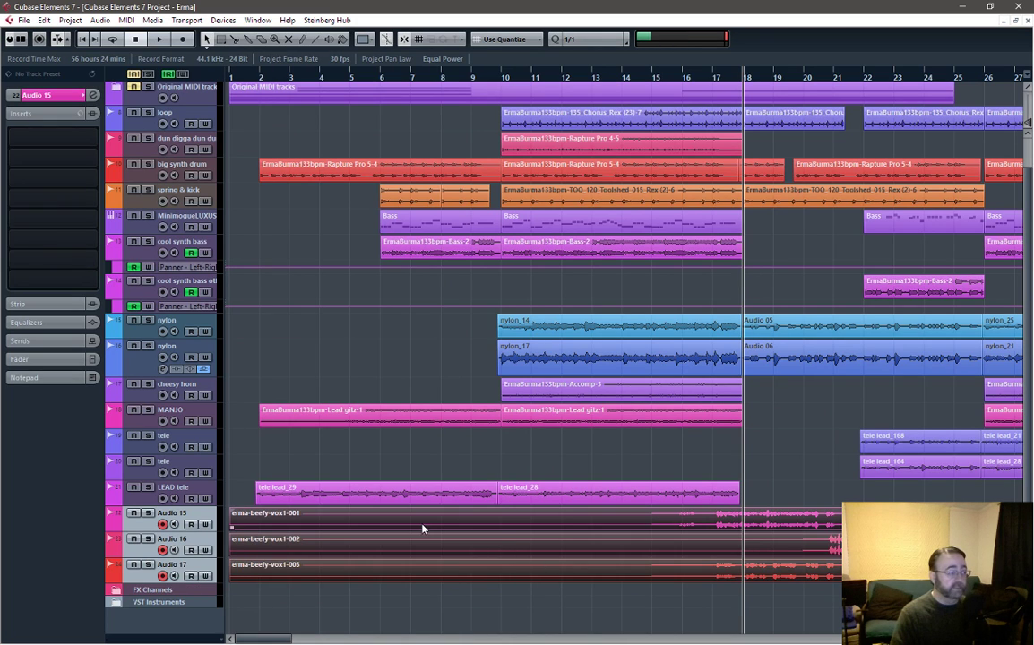
pyautogui.moveTo(402, 520)
pyautogui.mouseDown()
pyautogui.moveTo(459, 526)
pyautogui.moveTo(422, 526)
pyautogui.mouseUp()
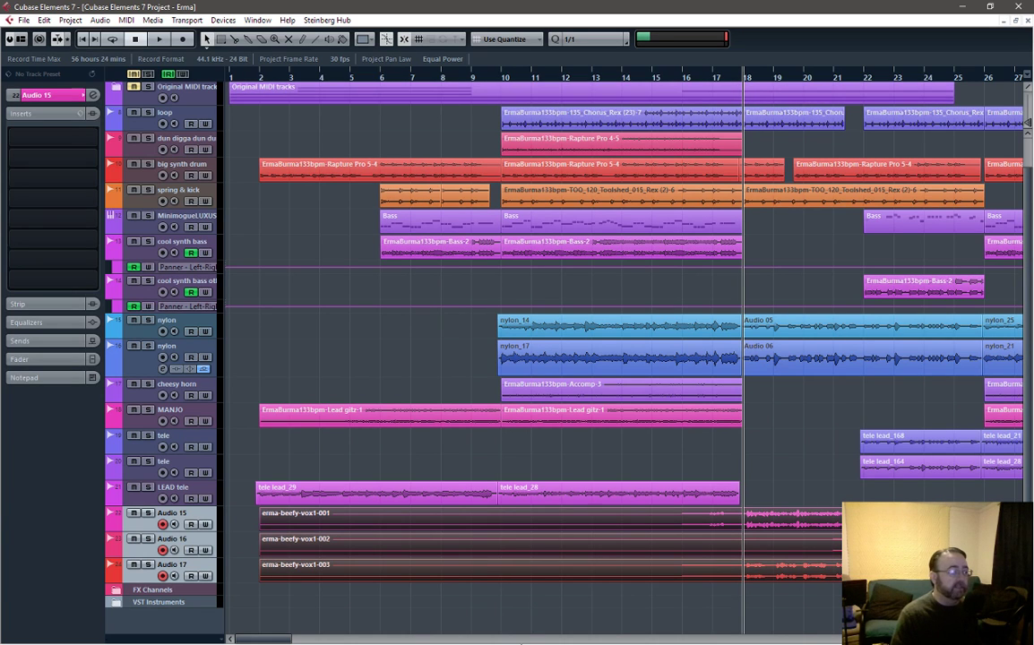
# Place the project cursor at bar 16 and solo the Audio 15, Audio 16 and Audio 17 tracks
pyautogui.moveTo(267, 639); pyautogui.dragTo(288, 640)
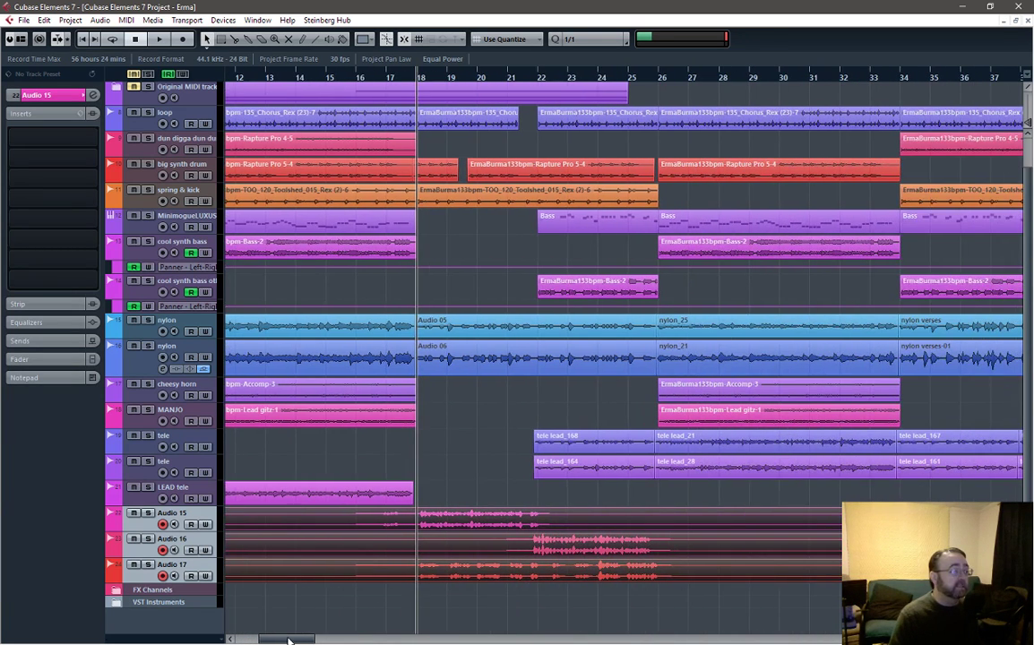
pyautogui.click(358, 78)
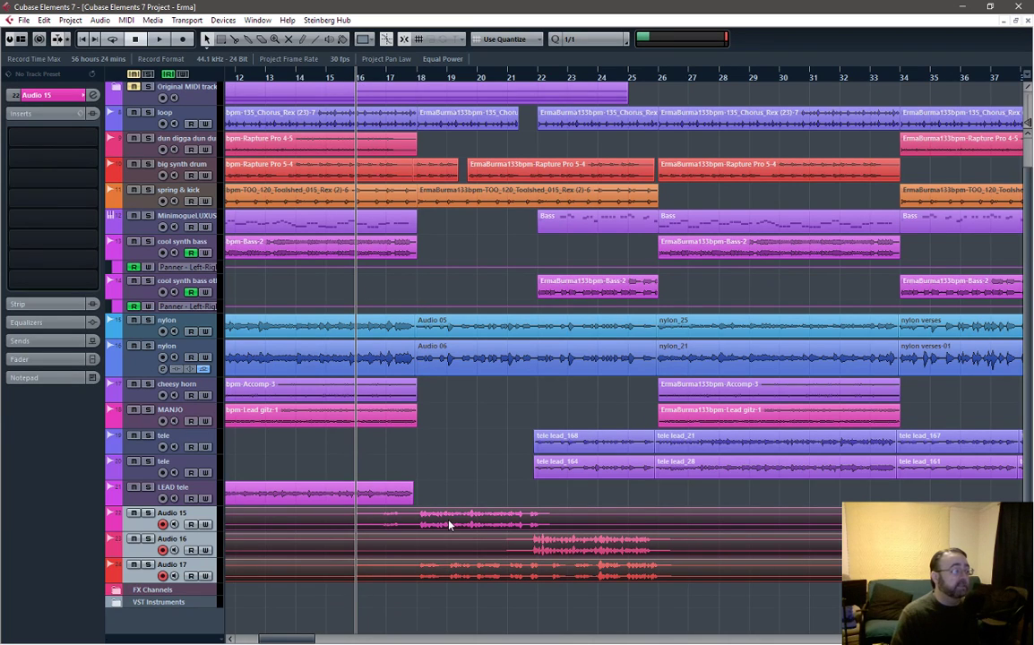
pyautogui.click(147, 514)
pyautogui.click(147, 538)
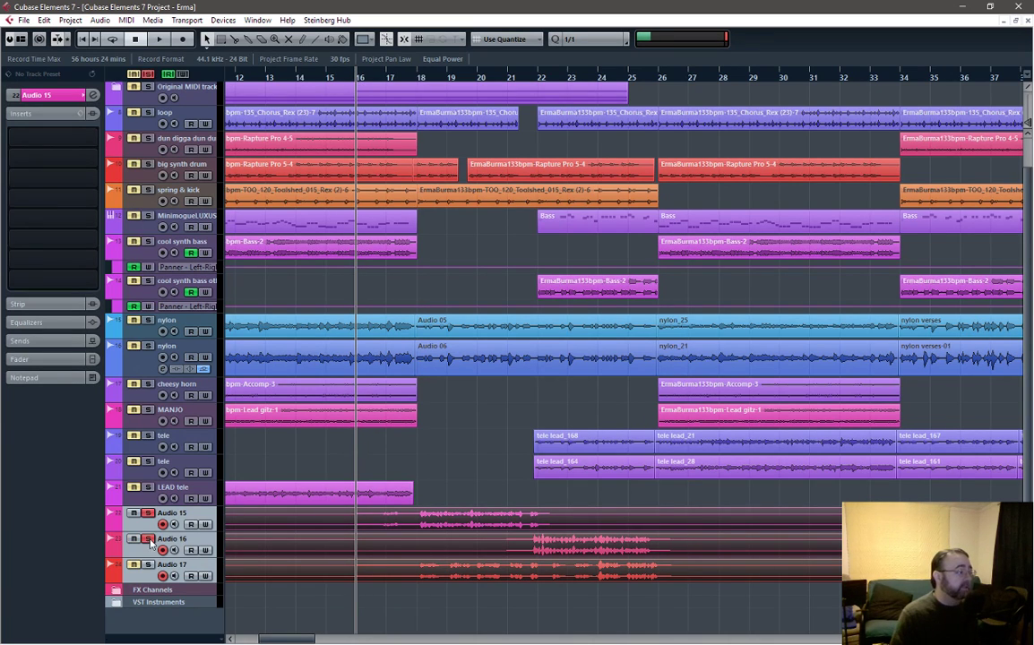
pyautogui.click(148, 564)
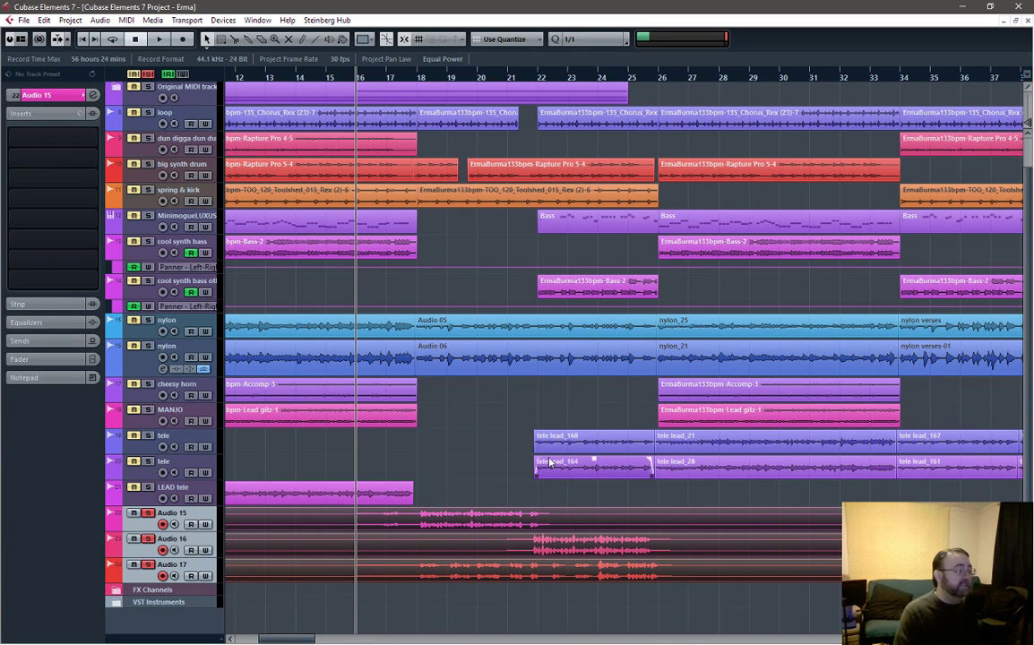
# Play the soloed vocals briefly from bar 16 and enlarge the height of the Audio 15, Audio 16 and Audio 17 tracks
pyautogui.press('space')
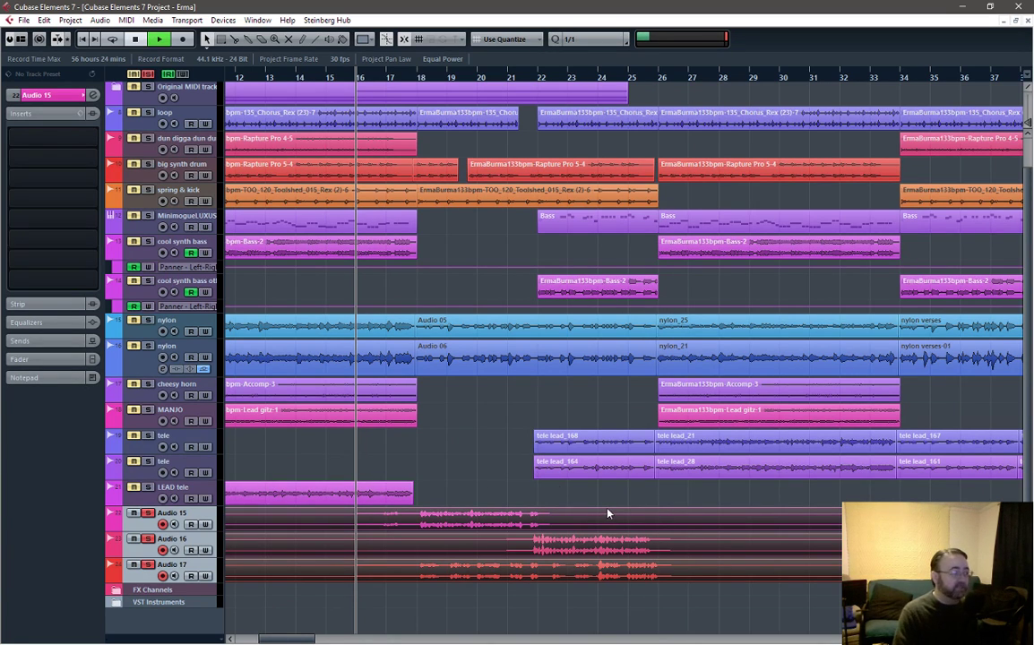
pyautogui.press('space')
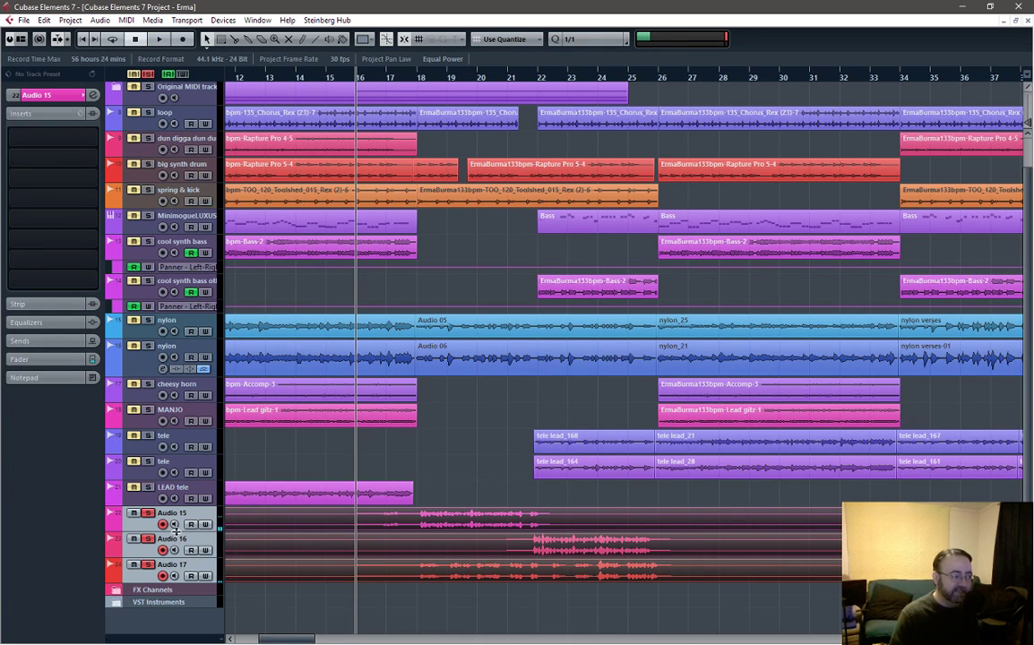
pyautogui.moveTo(151, 535); pyautogui.dragTo(168, 566)
pyautogui.press('space')
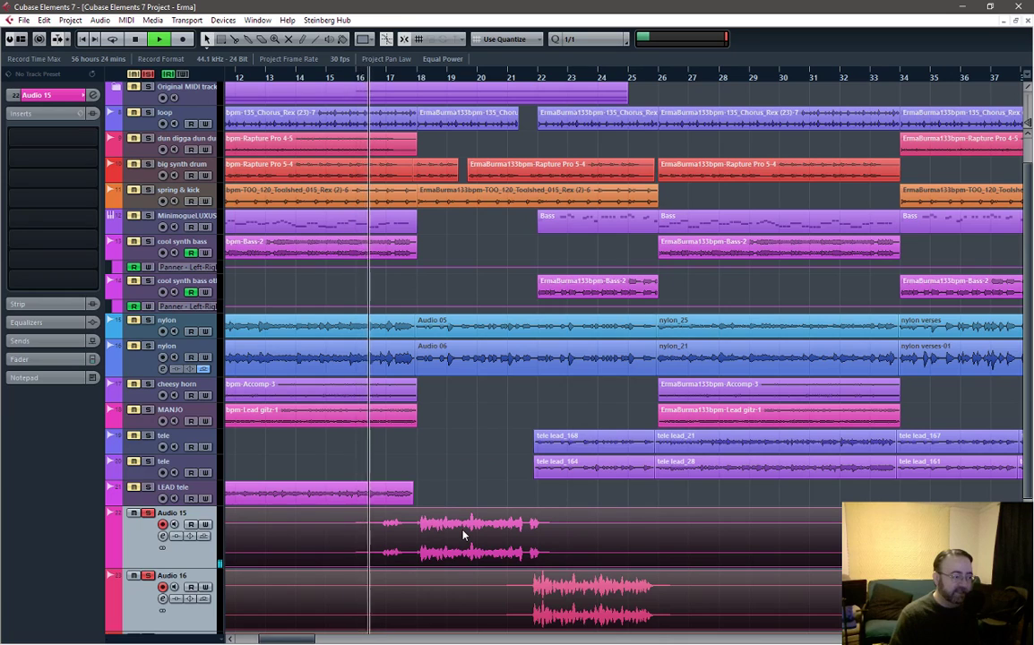
pyautogui.press('space')
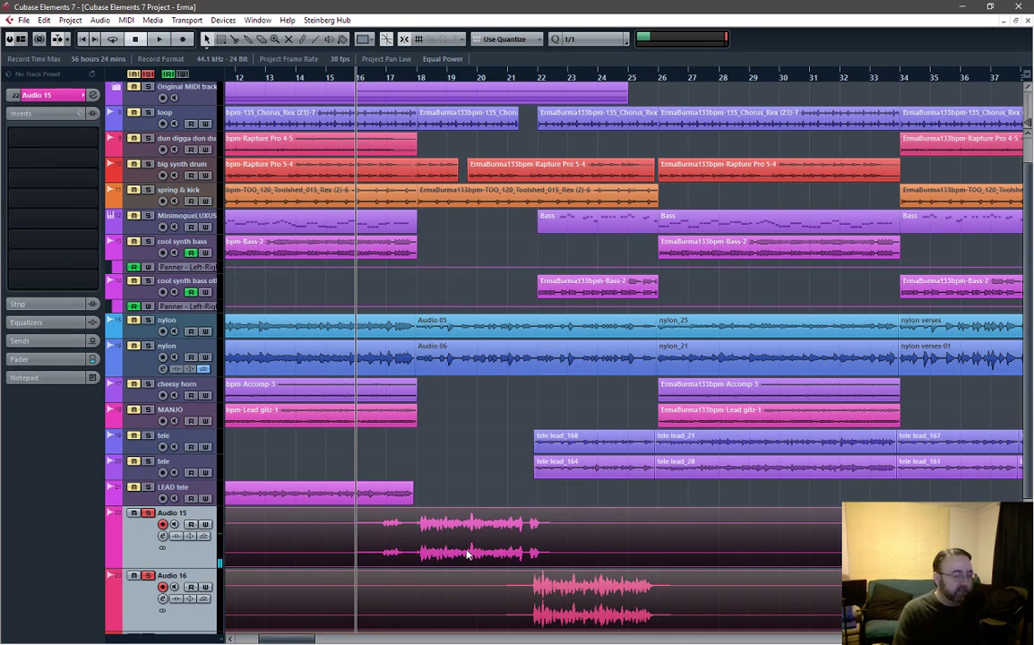
# Trim the starts of all three erma-beefy-vox1 events together to bar 16, removing the empty section before the vocals
pyautogui.scroll(-3, 466, 554)
pyautogui.keyDown('ctrl'); pyautogui.scroll(-3, 465, 548); pyautogui.keyUp('ctrl')
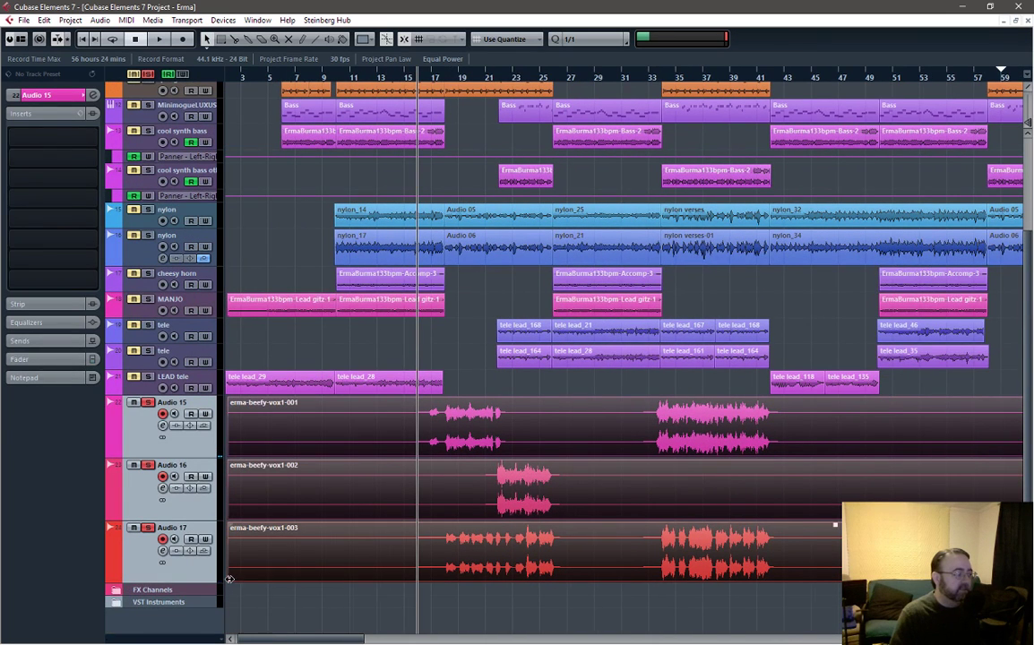
pyautogui.moveTo(229, 542); pyautogui.dragTo(422, 542)
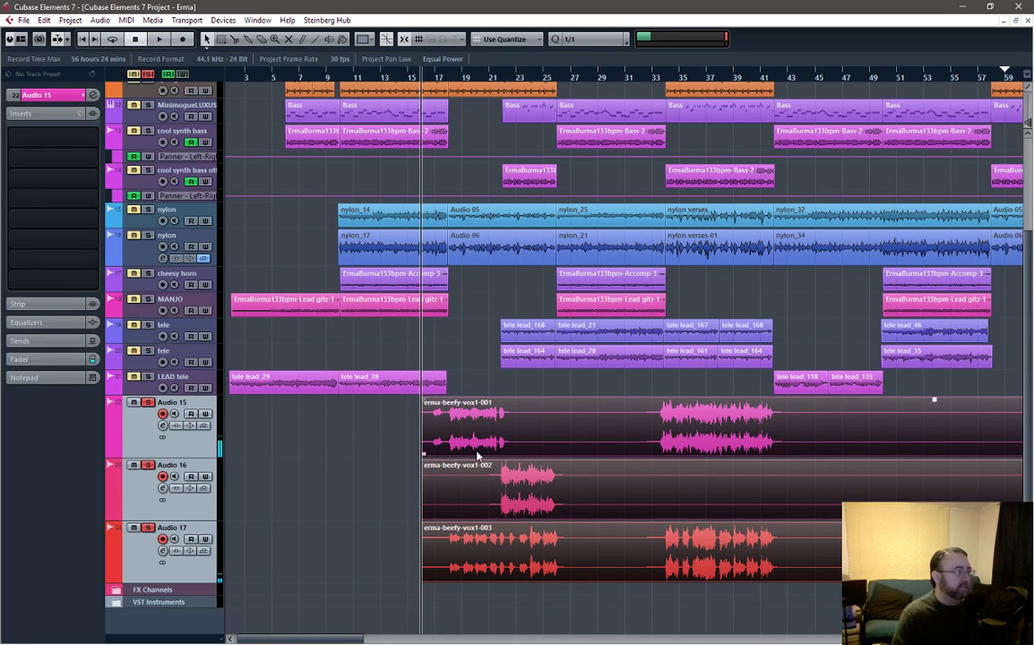
# Listen to the three trimmed vocal events from bar 16 to check the audio before the first phrase
pyautogui.scroll(2, 483, 461)
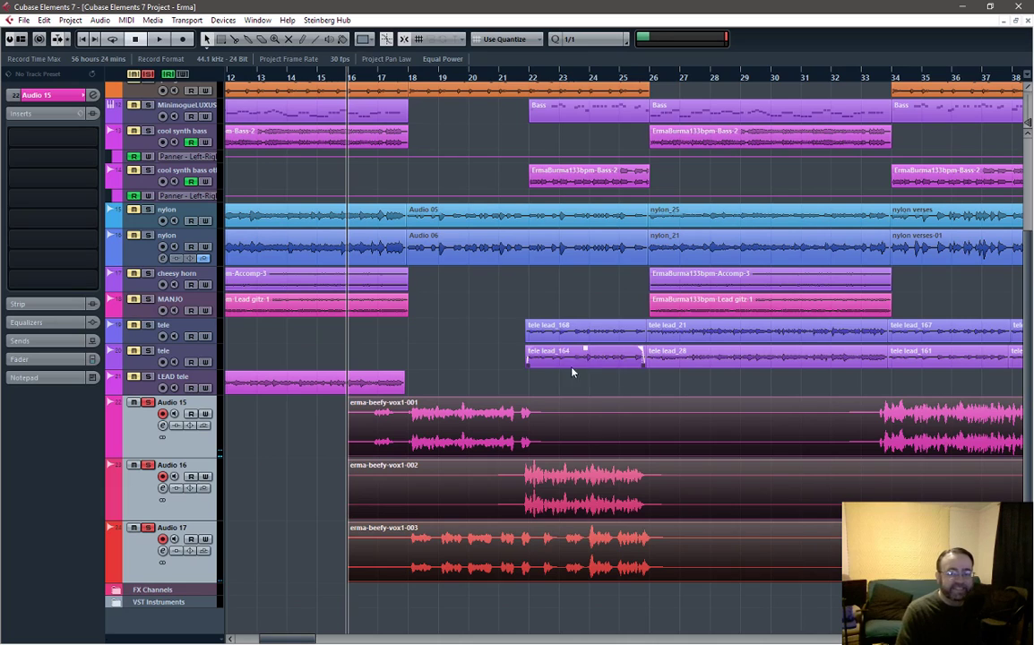
pyautogui.press('space')
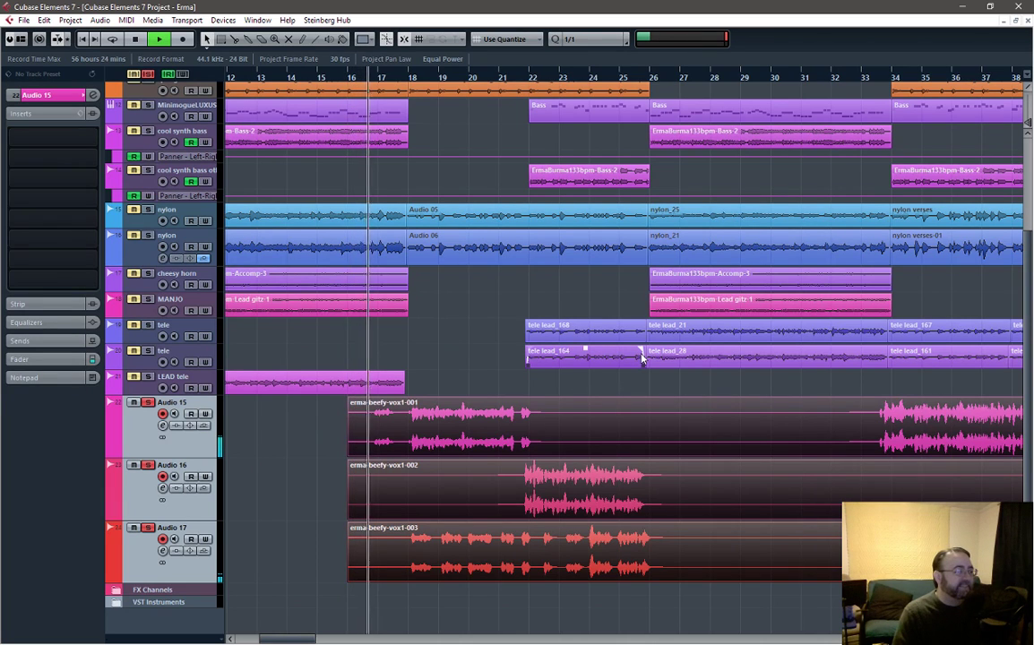
pyautogui.press('space')
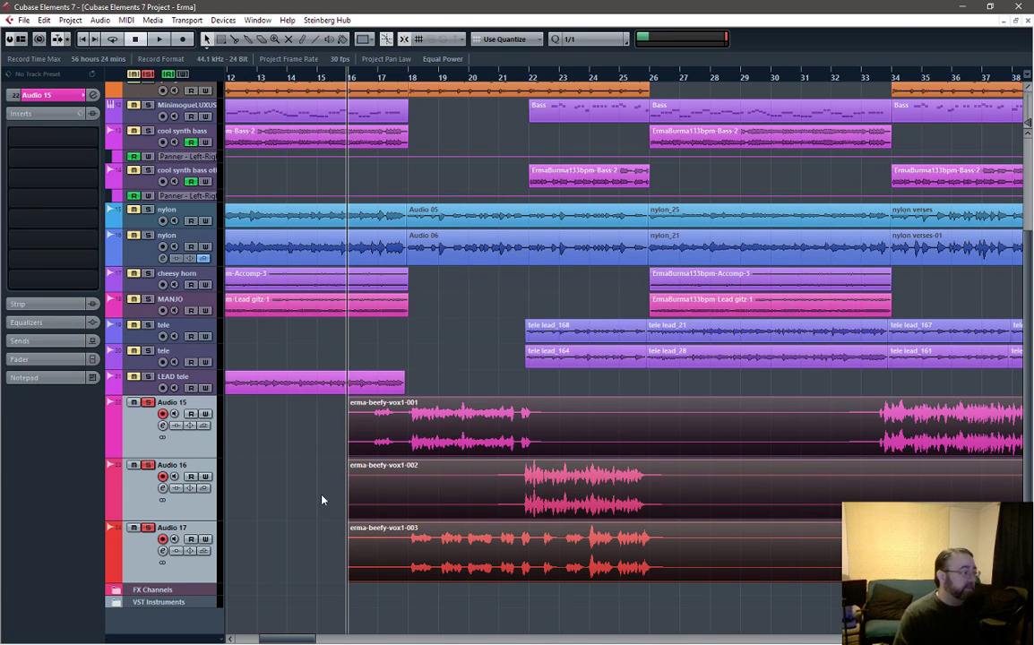
# Set the quantize value to 1/16 and trim the starts of all three vocal events to about beat 4 of bar 16
pyautogui.scroll(2, 403, 498)
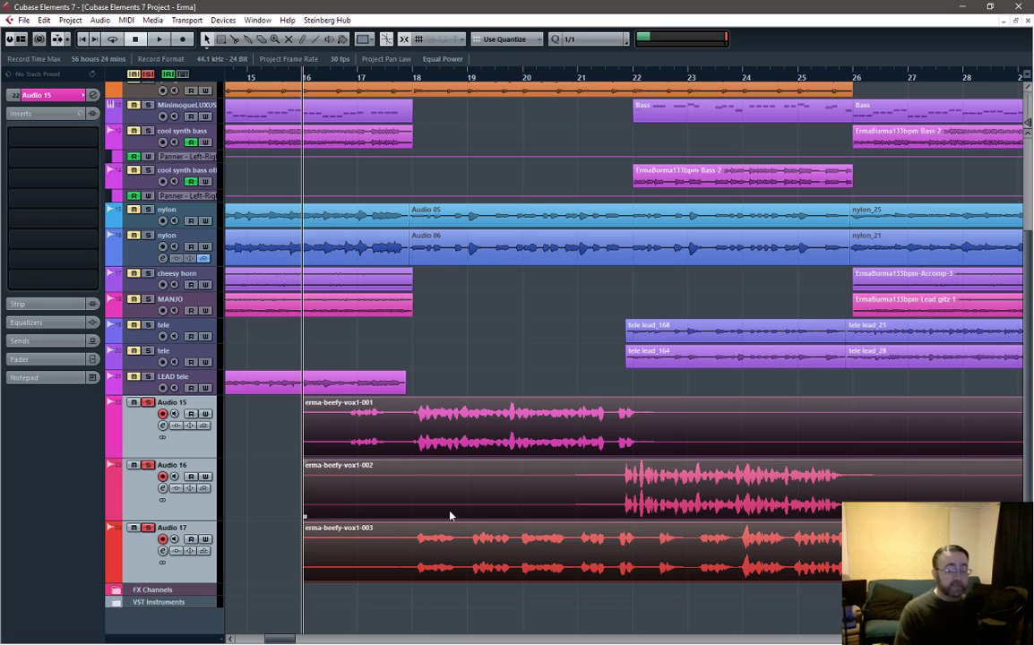
pyautogui.click(578, 38)
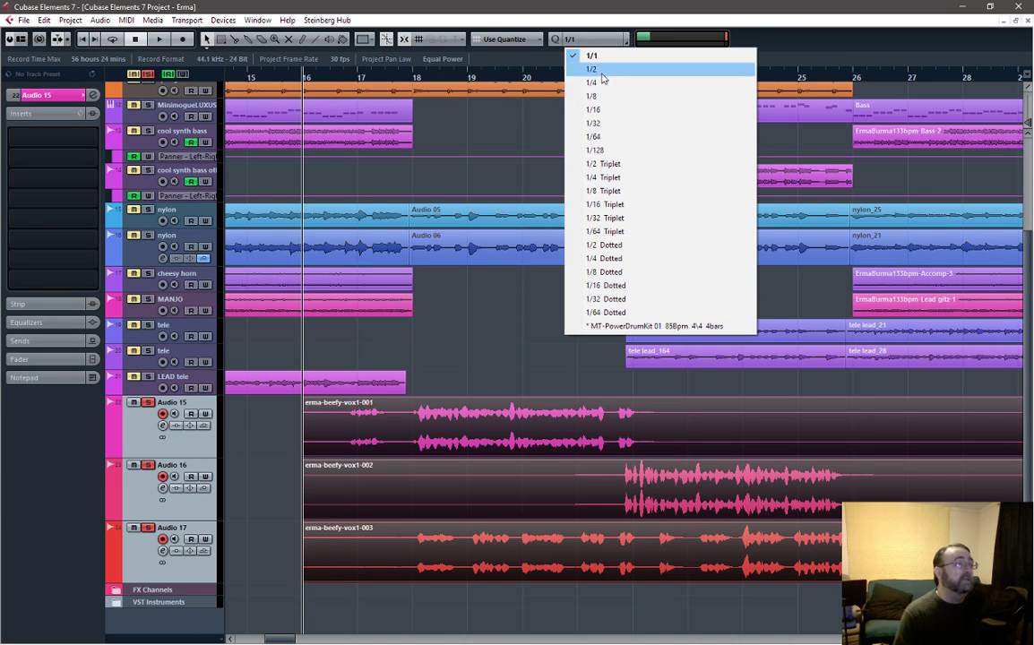
pyautogui.click(613, 110)
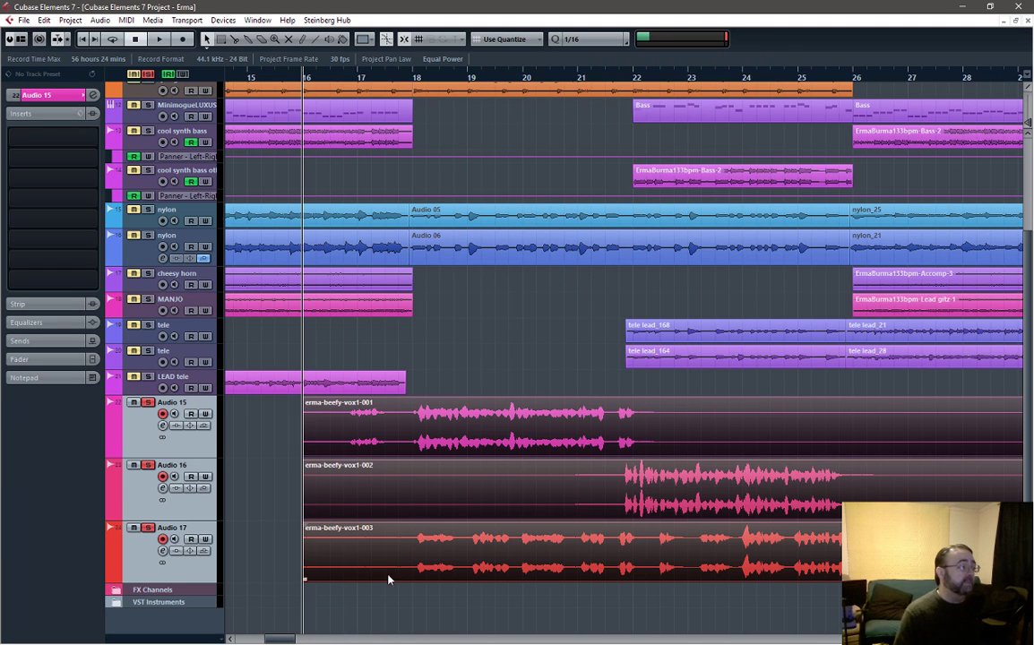
pyautogui.moveTo(309, 574); pyautogui.dragTo(345, 580)
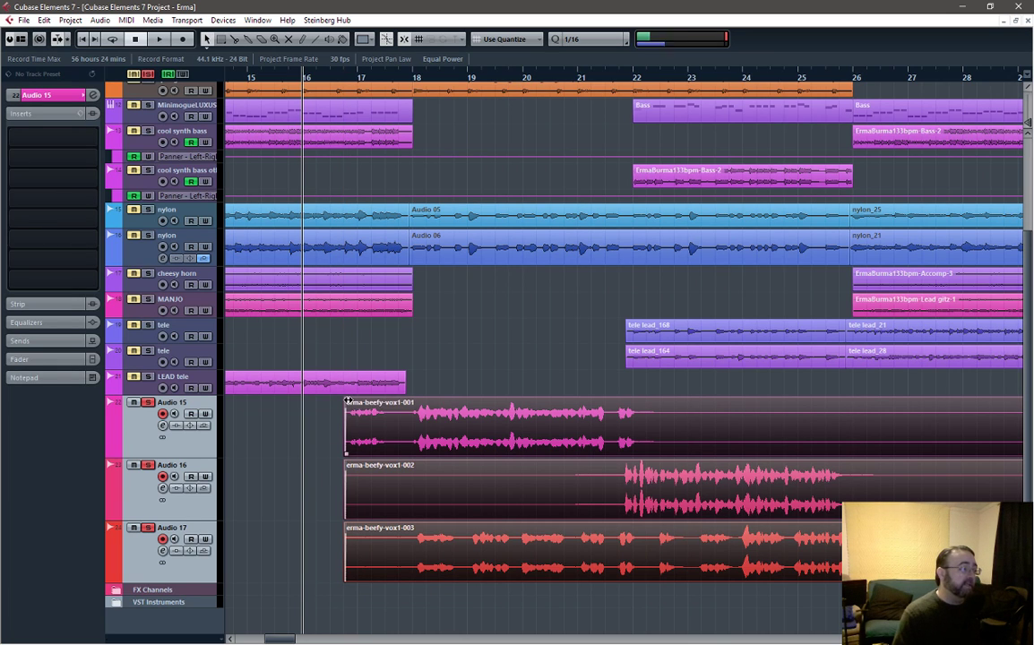
# Trim the start of the Audio 16 event to about beat 4 of bar 21 and the Audio 17 event to bar 18, with very short fade-ins
pyautogui.click(362, 490)
pyautogui.moveTo(346, 507); pyautogui.dragTo(578, 506)
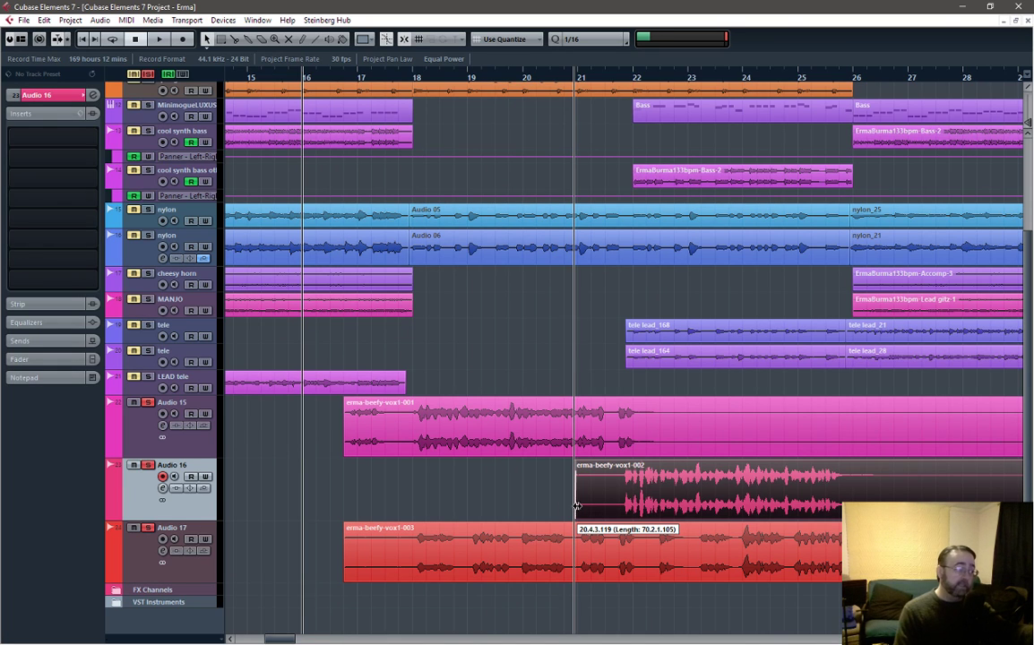
pyautogui.moveTo(578, 506); pyautogui.dragTo(623, 500)
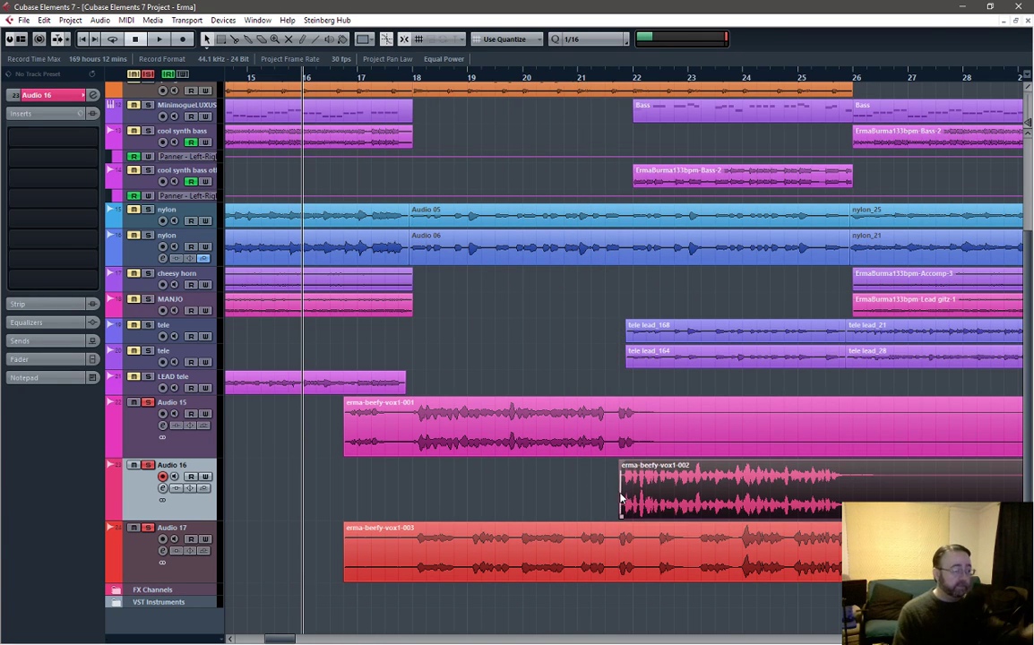
pyautogui.moveTo(621, 465); pyautogui.dragTo(621, 466)
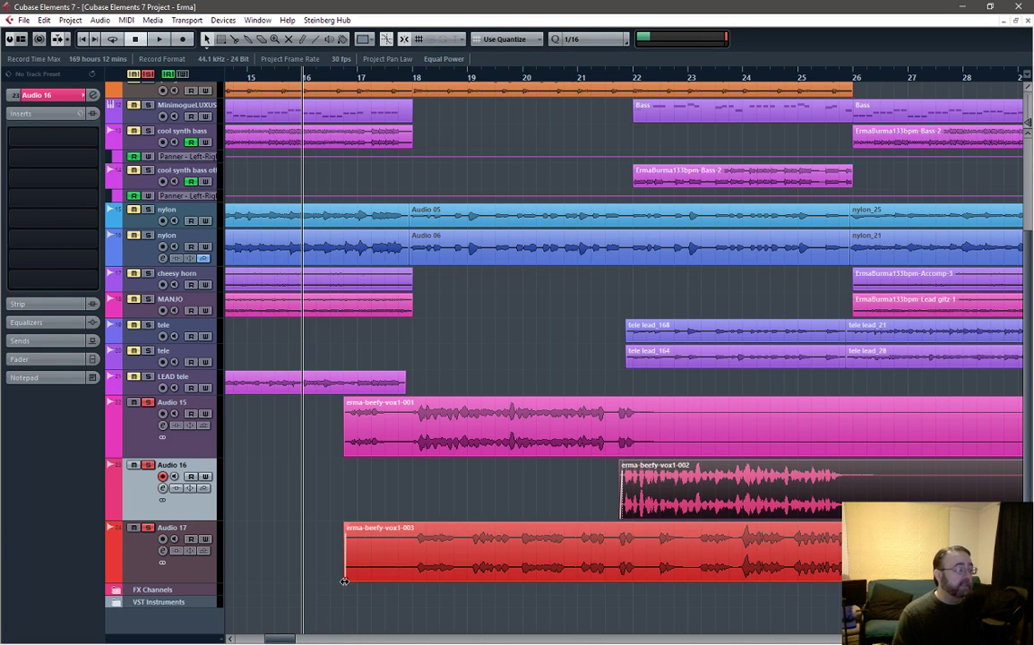
pyautogui.moveTo(345, 569); pyautogui.dragTo(412, 573)
pyautogui.moveTo(416, 523); pyautogui.dragTo(416, 523)
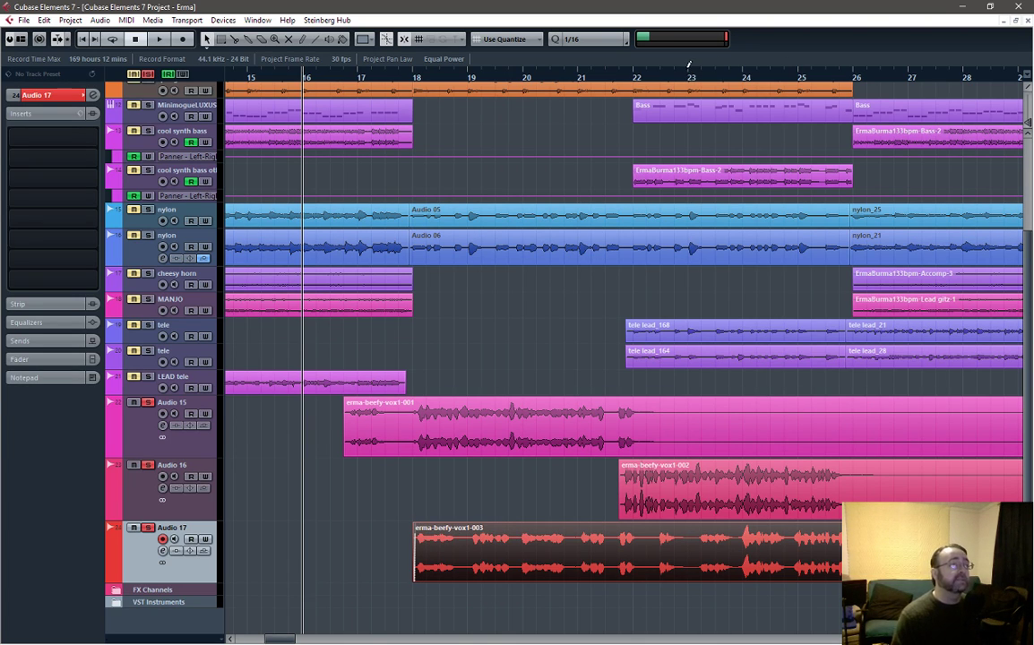
# Mark a short cycle range around bar 33, in the silent stretch before the second vocal phrase on Audio 15
pyautogui.moveTo(688, 64); pyautogui.dragTo(848, 88)
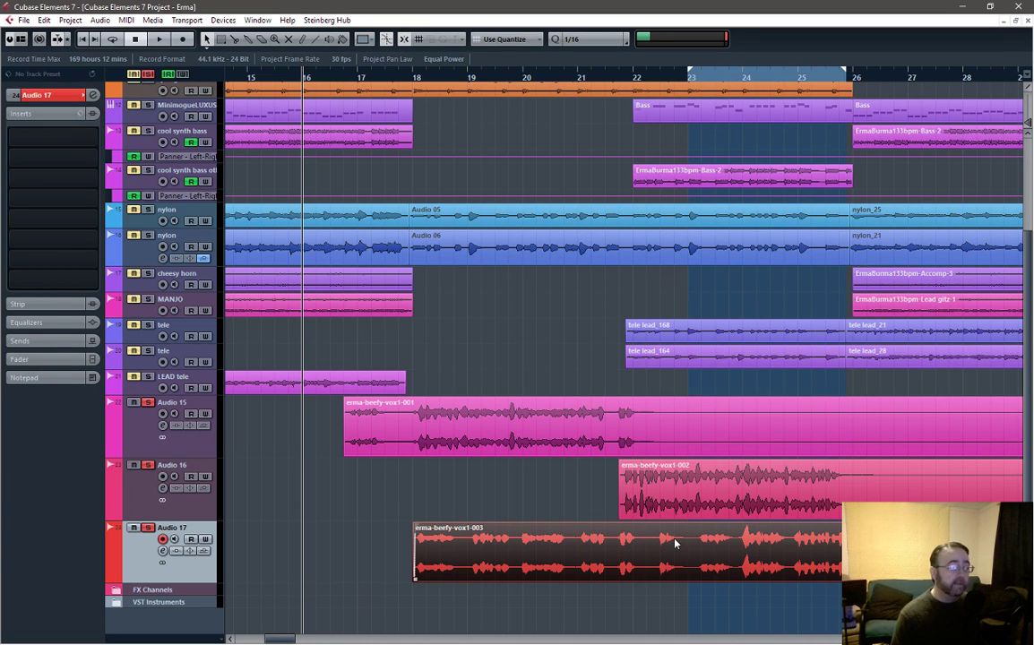
pyautogui.keyDown('ctrl'); pyautogui.scroll(2, 676, 544); pyautogui.keyUp('ctrl')
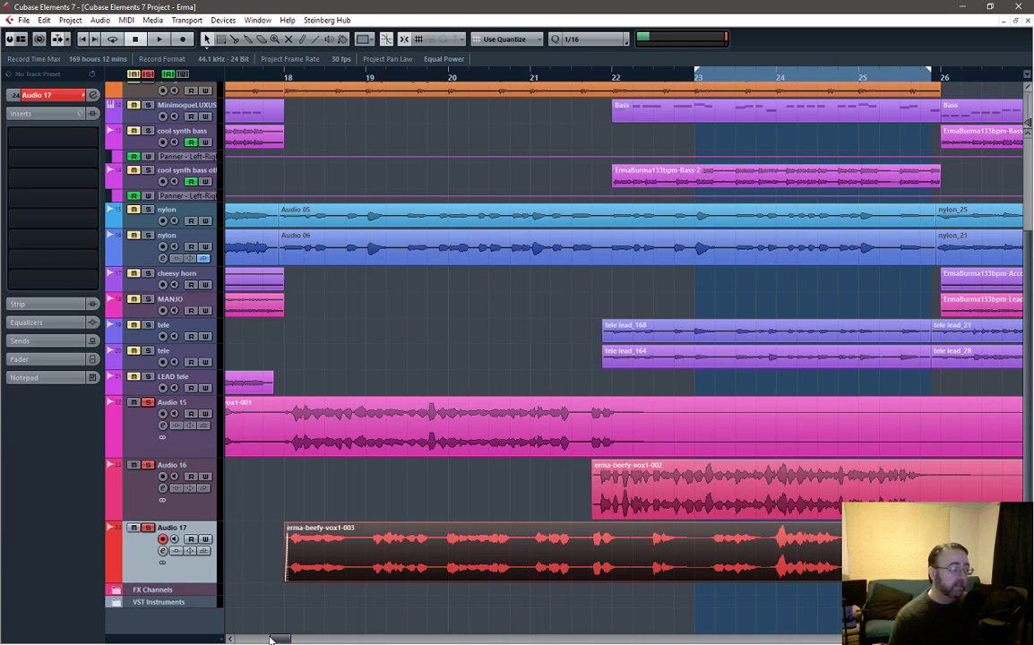
pyautogui.moveTo(280, 639); pyautogui.dragTo(302, 638)
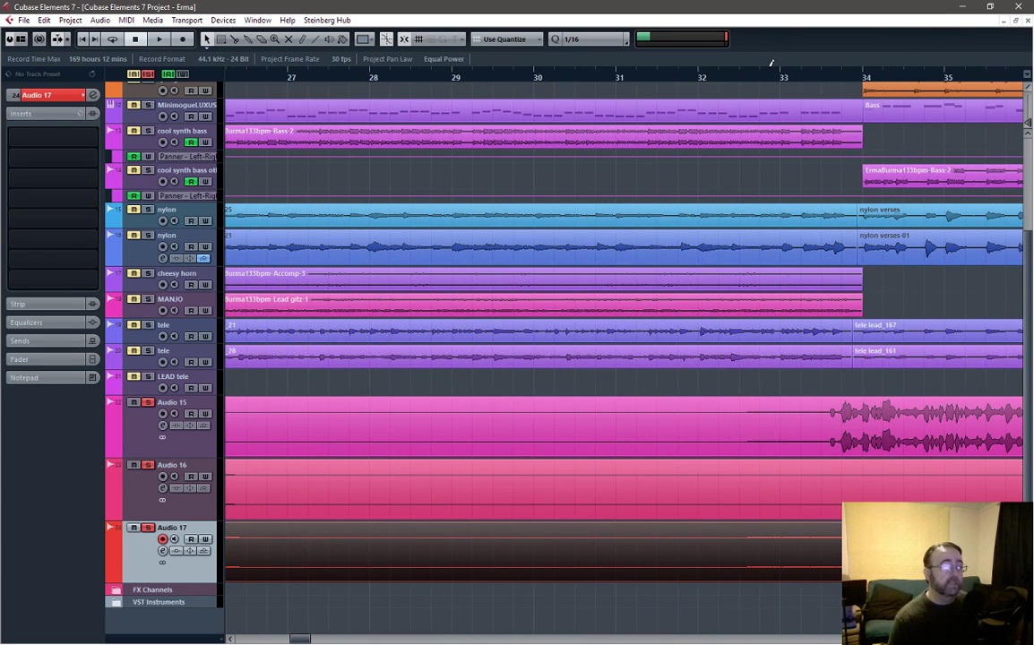
pyautogui.moveTo(769, 66); pyautogui.dragTo(831, 86)
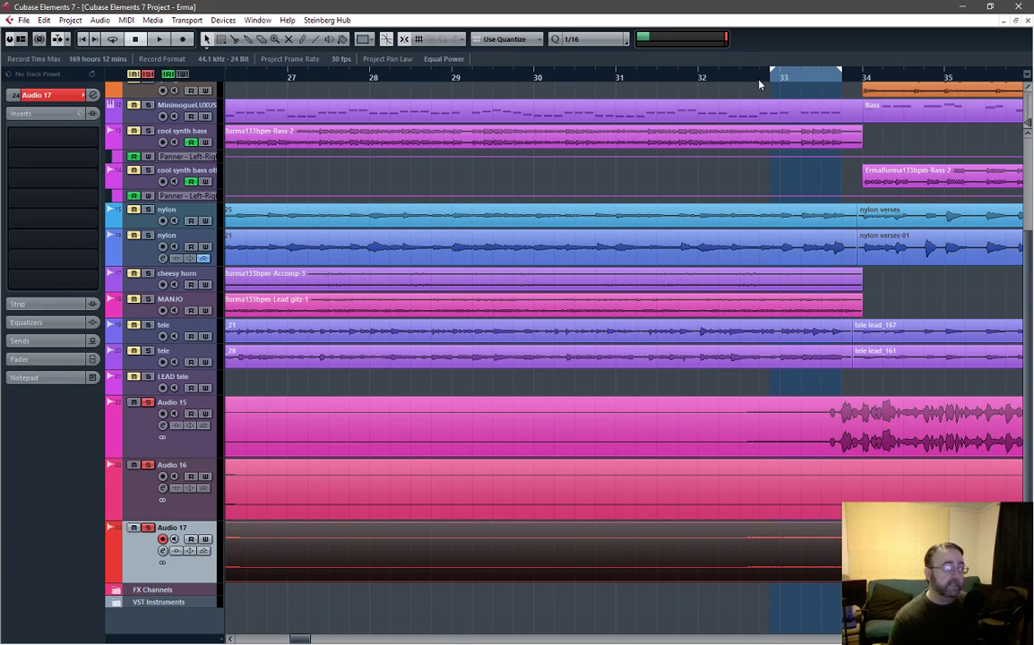
pyautogui.click(338, 247)
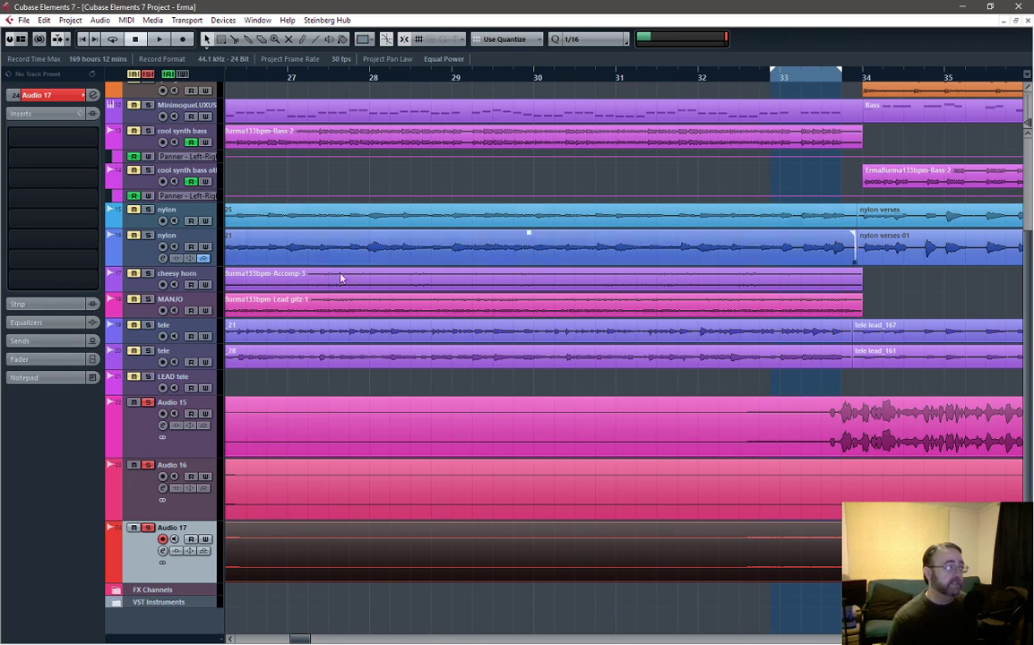
pyautogui.click(496, 406)
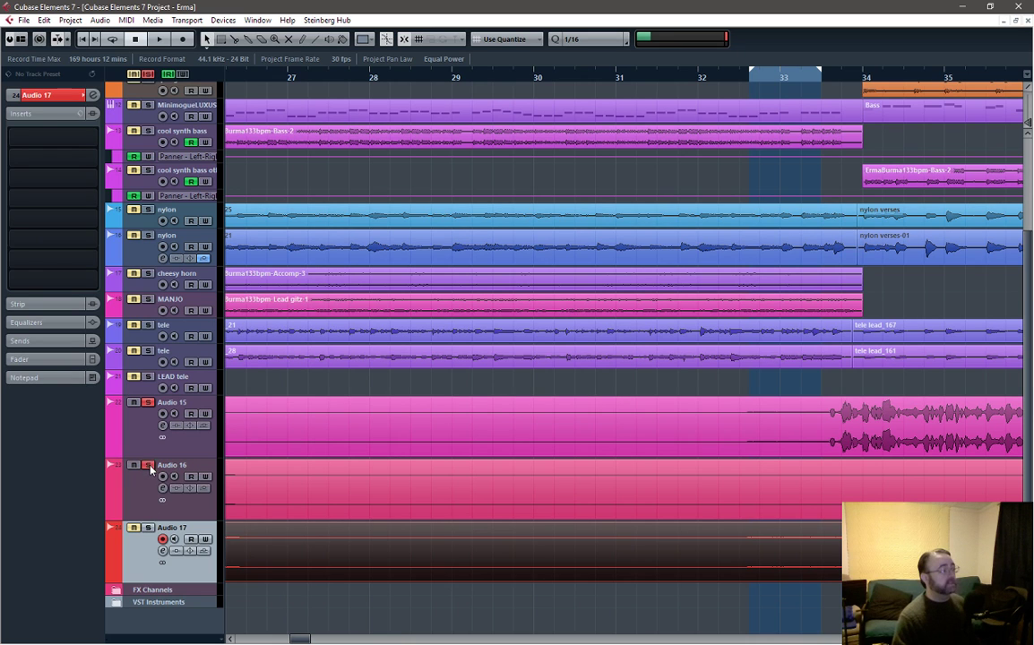
# Select Audio 15 as the only soloed track and audition the quiet range around bar 33 in cycle playback
pyautogui.click(178, 413)
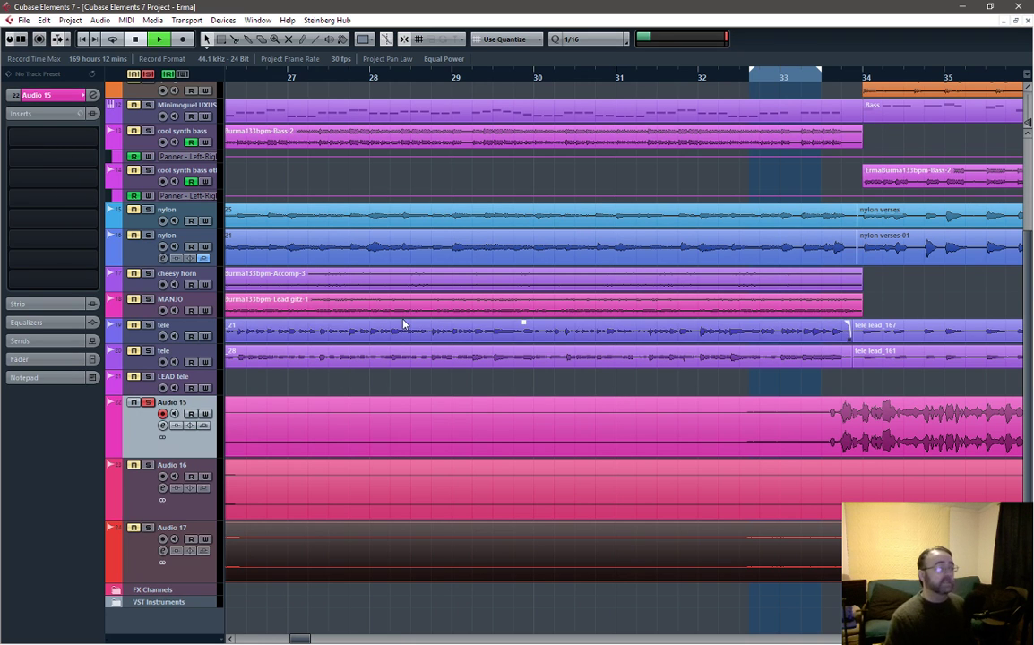
pyautogui.press('space')
pyautogui.press('g')
pyautogui.press('g')
pyautogui.press('g')
pyautogui.press('g')
pyautogui.press('g')
pyautogui.press('g')
pyautogui.press('g')
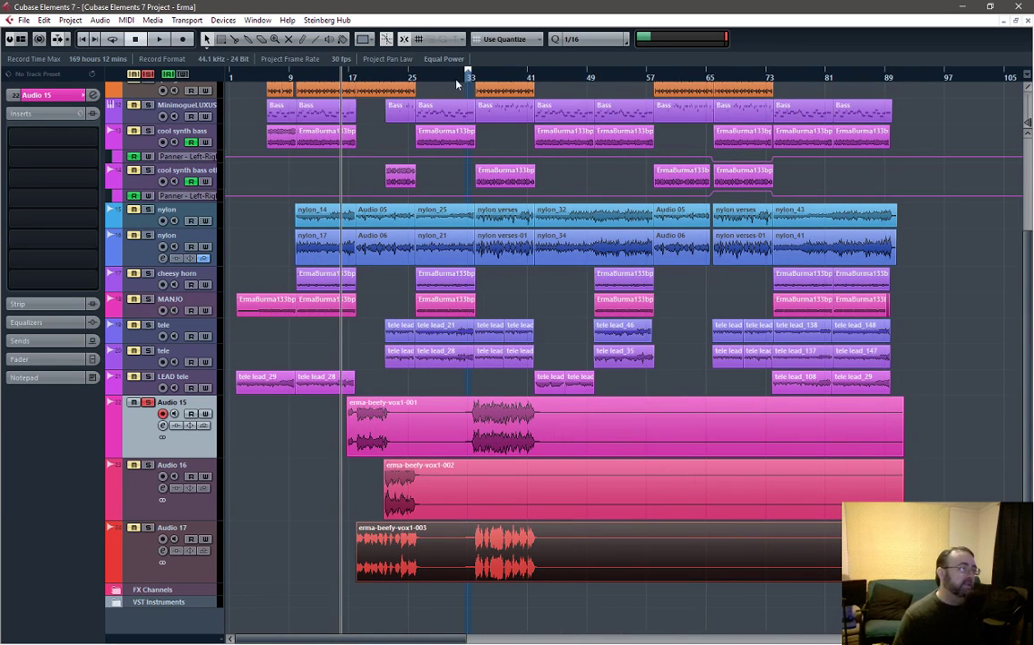
pyautogui.click(466, 78)
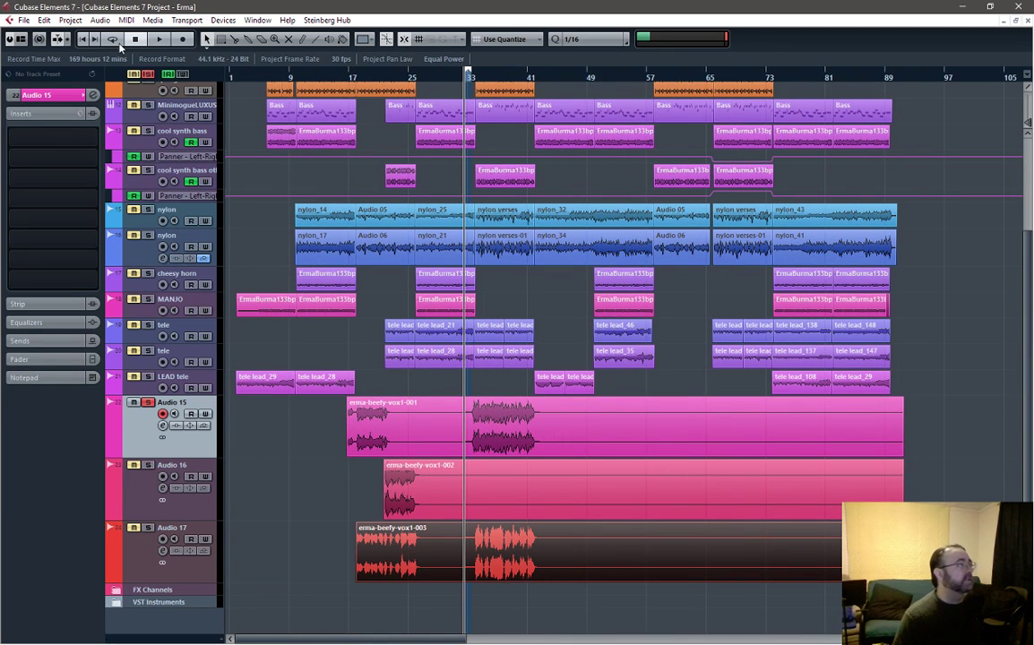
pyautogui.scroll(6, 446, 293)
pyautogui.press('space')
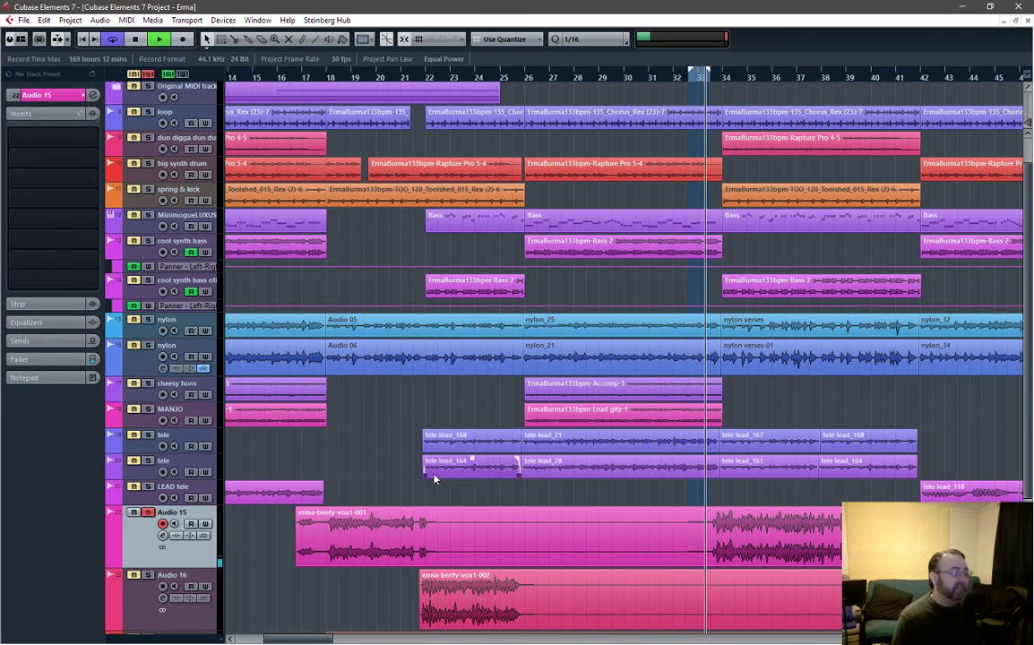
pyautogui.press('space')
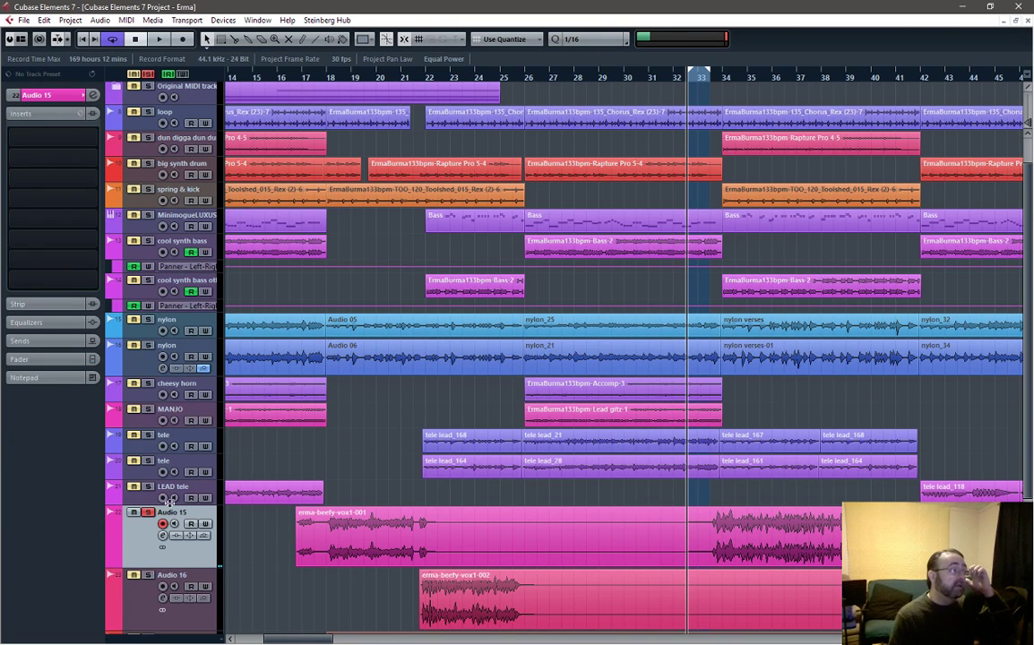
# Open the Audio 15 channel settings during playback, then enable the low-cut filter and raise its frequency
pyautogui.click(91, 95)
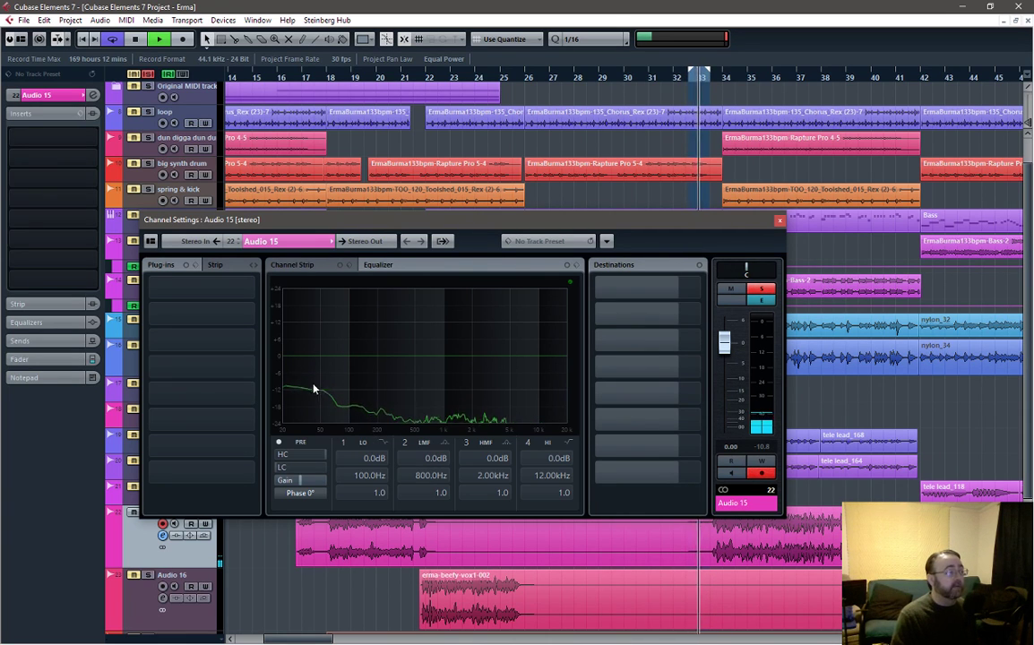
pyautogui.click(283, 467)
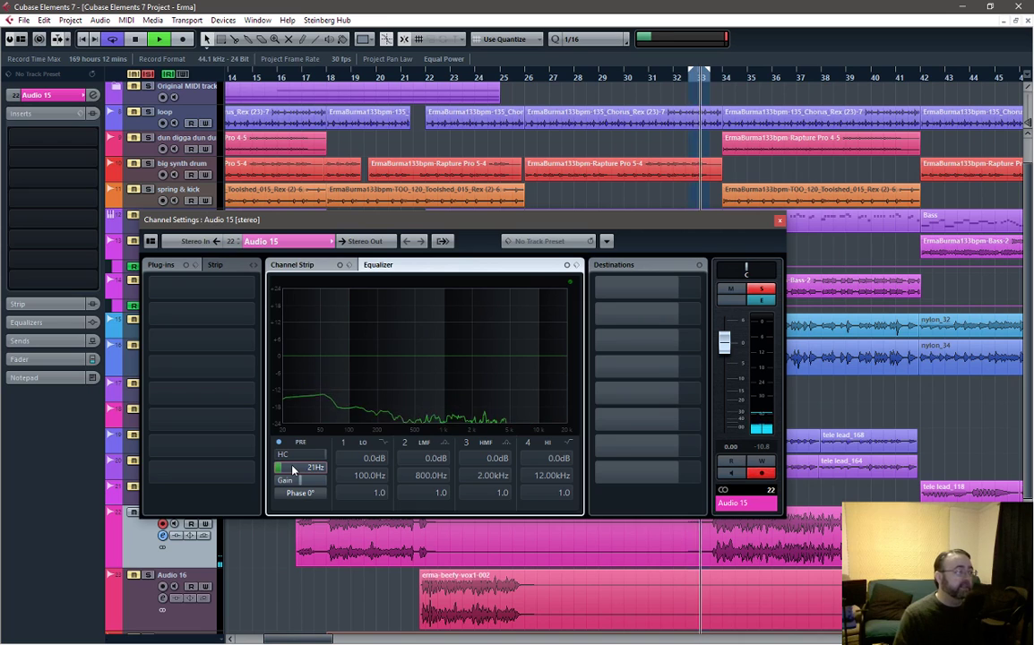
pyautogui.moveTo(292, 470); pyautogui.dragTo(303, 470)
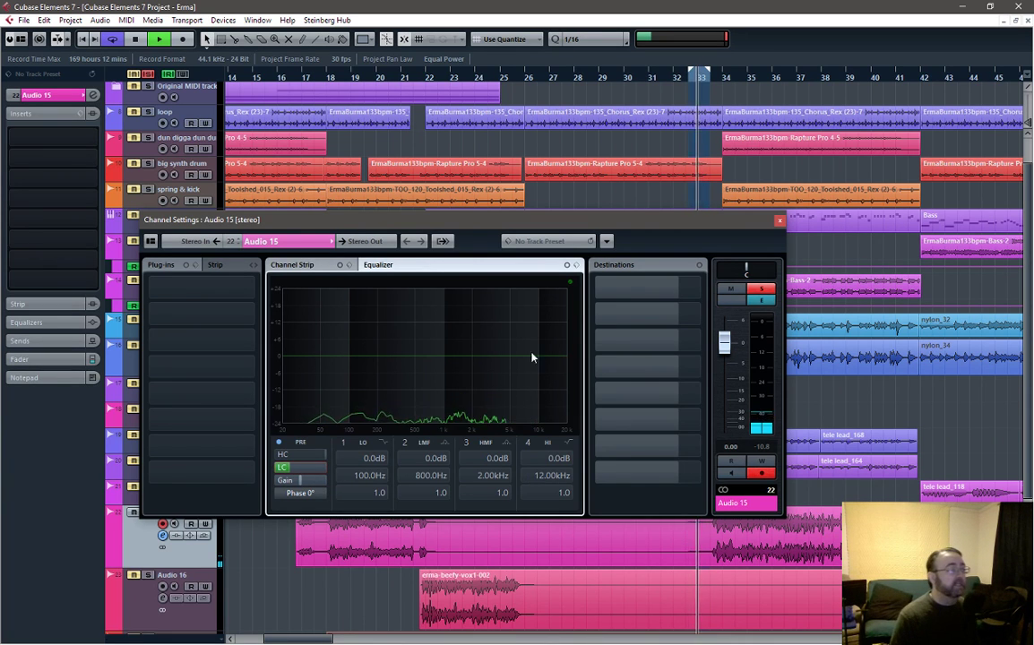
# Load the Noise Gate in the Audio 15 channel strip, lower its threshold, and close the channel settings
pyautogui.click(309, 267)
pyautogui.click(329, 285)
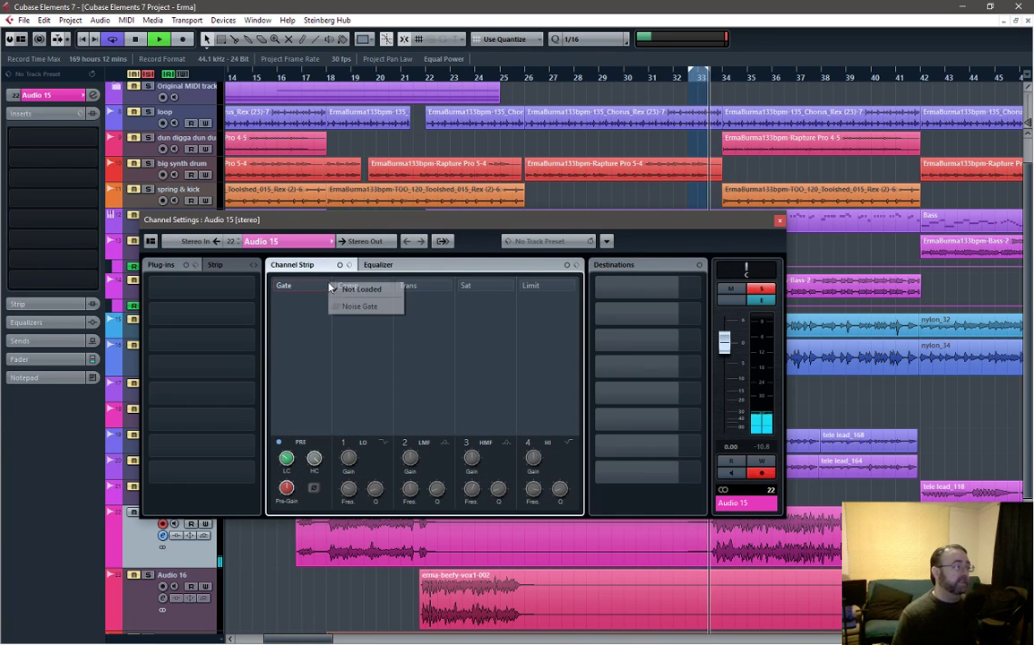
pyautogui.click(356, 308)
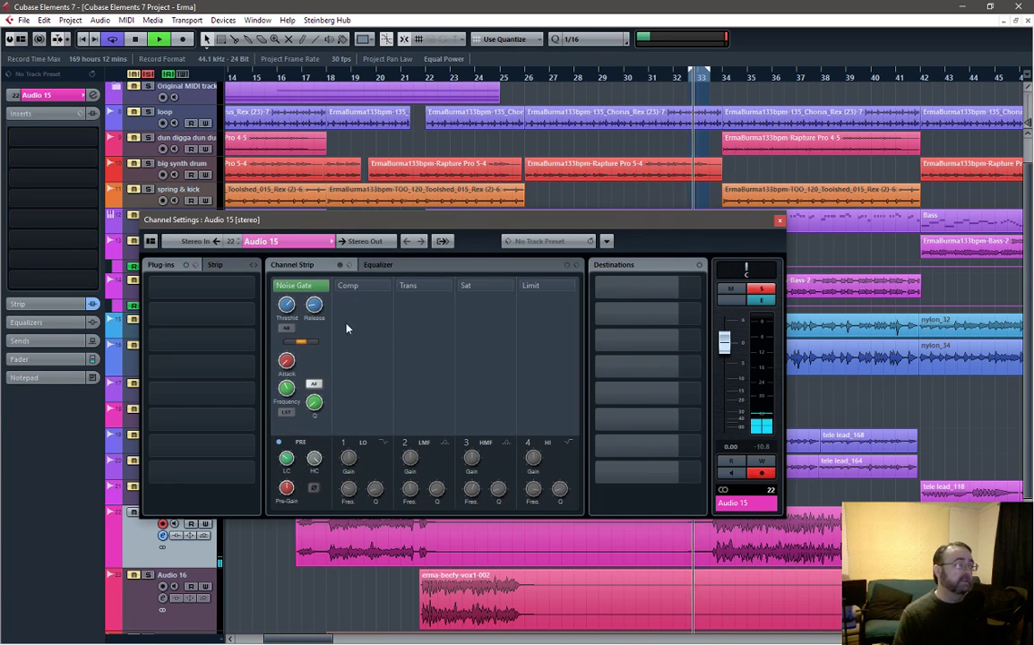
pyautogui.click(281, 310)
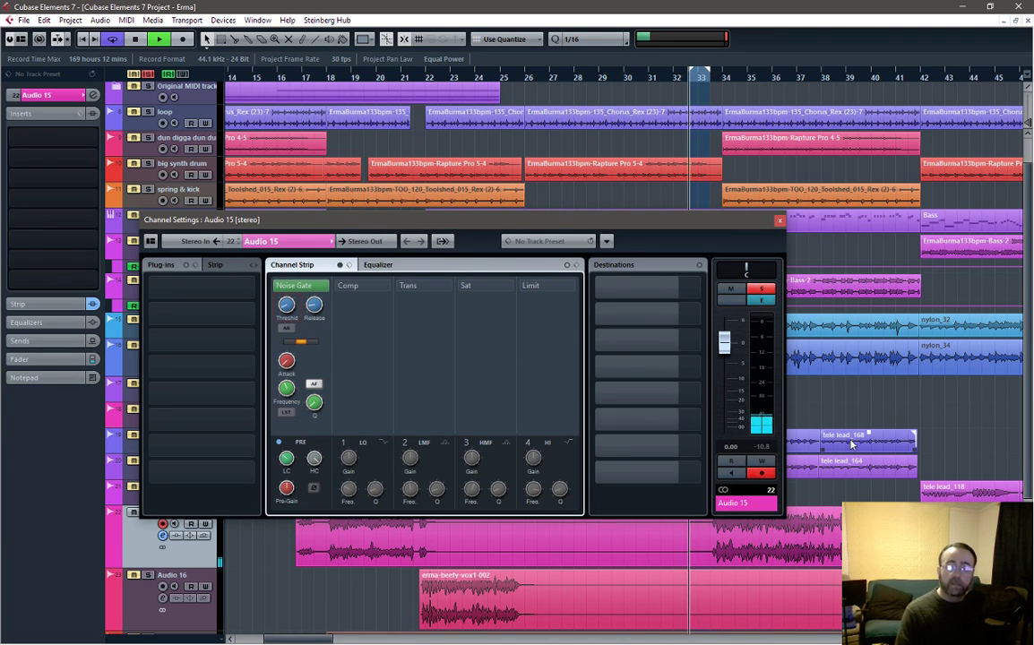
pyautogui.press('space')
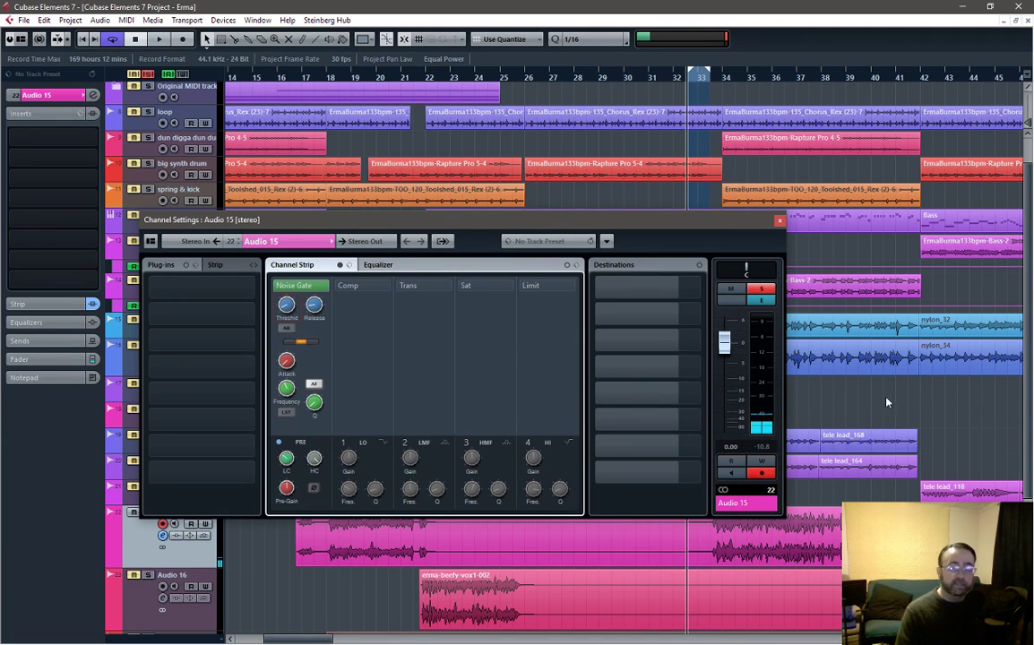
pyautogui.click(778, 222)
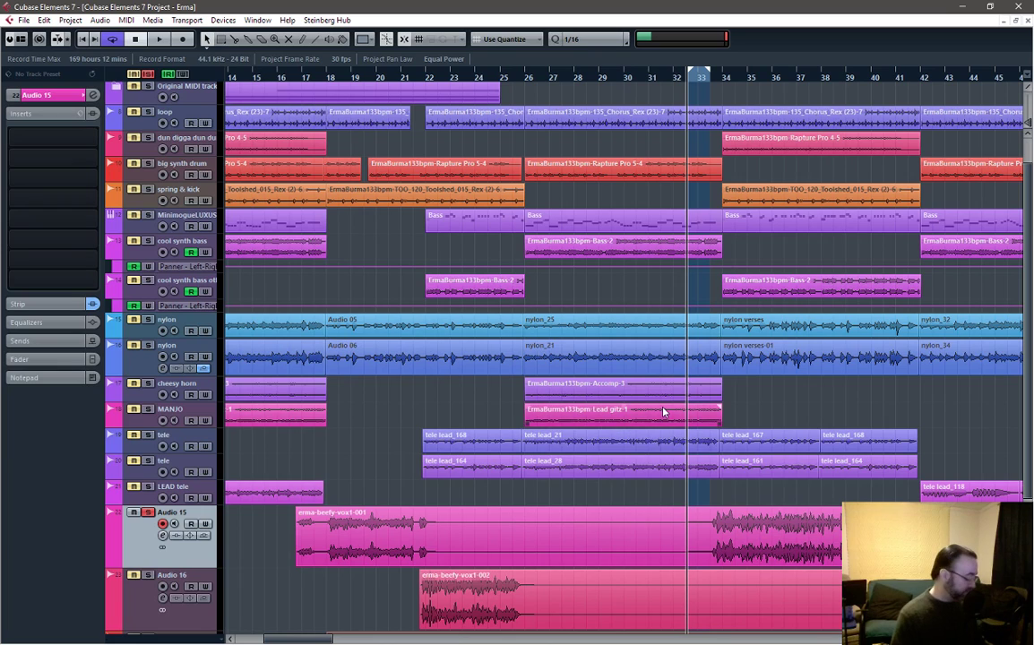
# Set the quantize value to 1/1 and the cycle range from bar 34 to bar 41
pyautogui.click(471, 525)
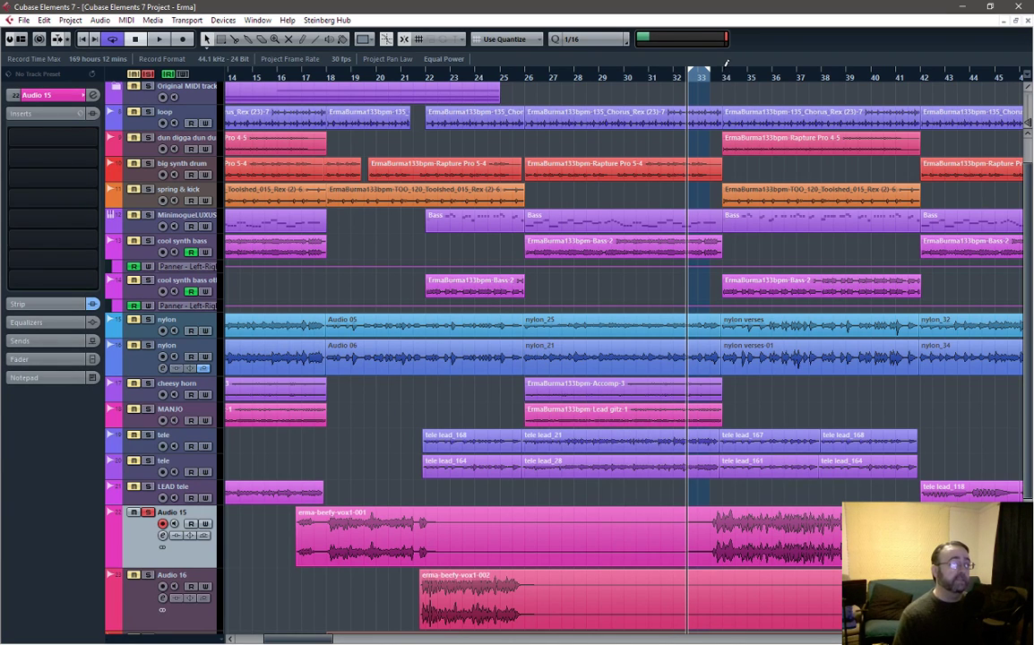
pyautogui.moveTo(725, 64); pyautogui.dragTo(806, 81)
pyautogui.click(589, 39)
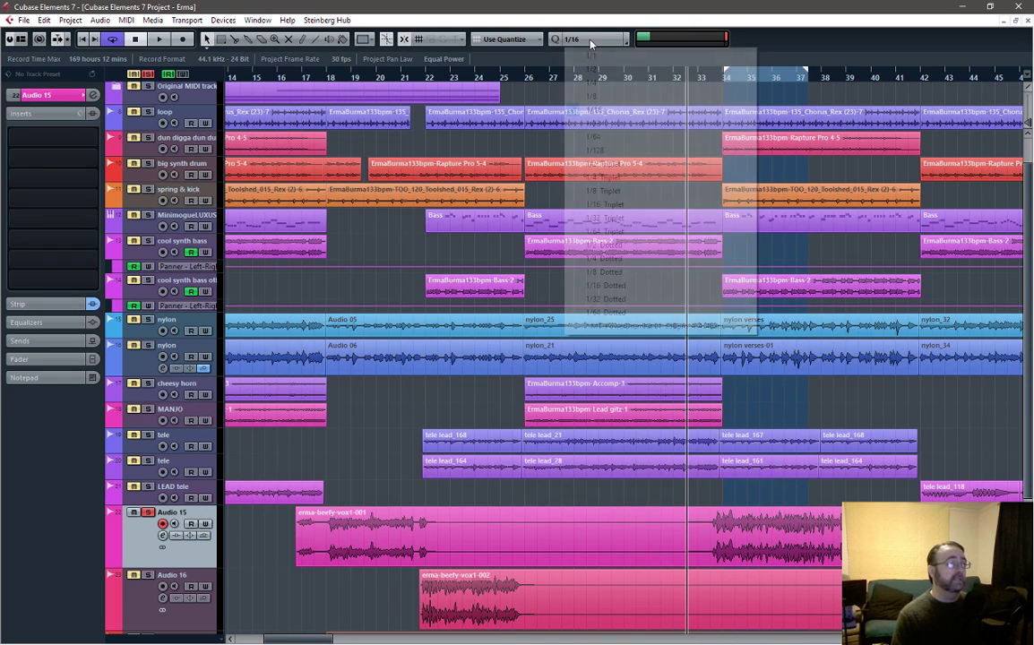
pyautogui.click(590, 58)
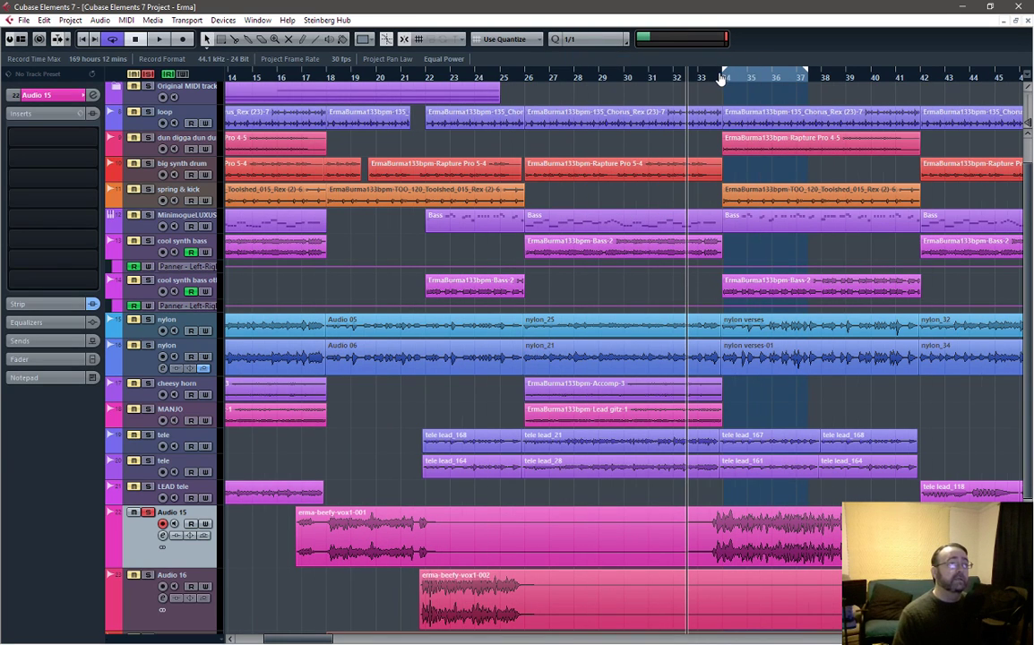
pyautogui.moveTo(808, 78); pyautogui.dragTo(888, 96)
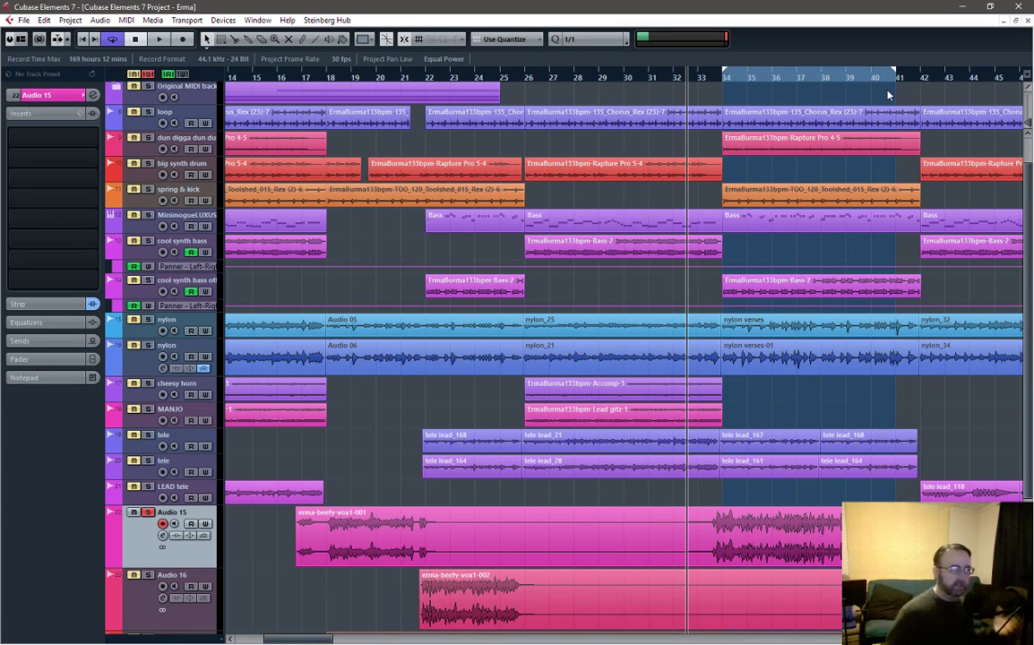
# Place the playback position at bar 34 and audition the gated vocal on Audio 15
pyautogui.click(710, 81)
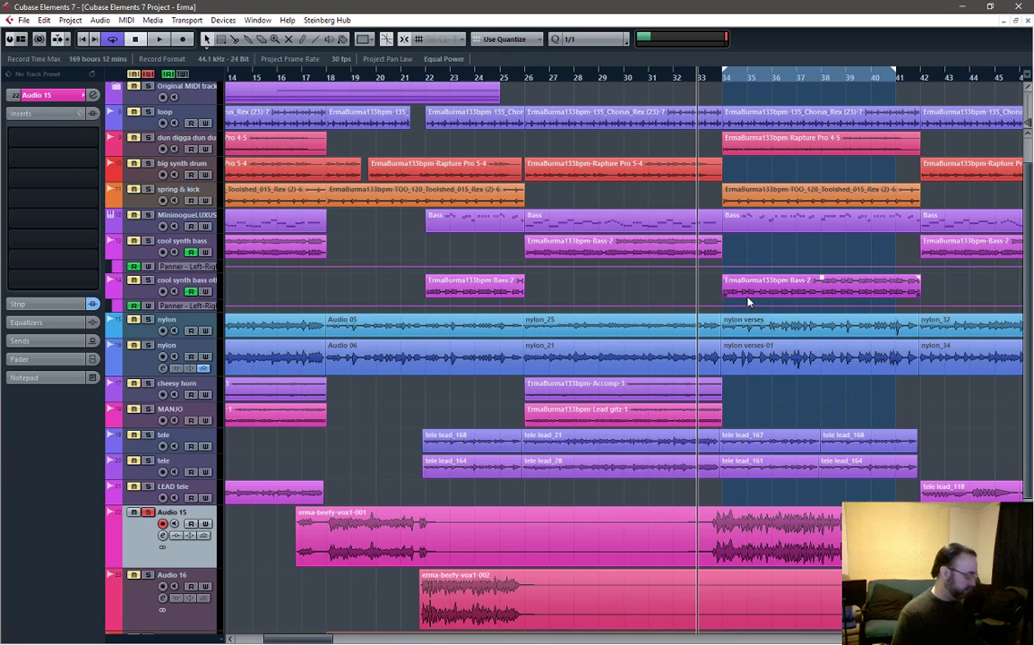
pyautogui.keyDown('ctrl'); pyautogui.scroll(4, 766, 503); pyautogui.keyUp('ctrl')
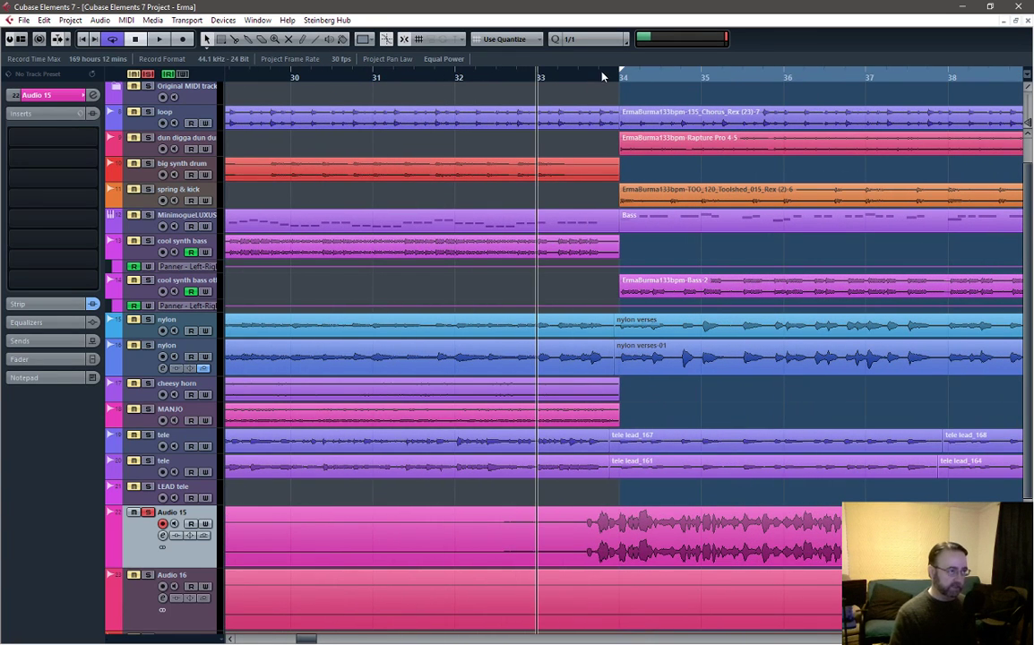
pyautogui.click(604, 77)
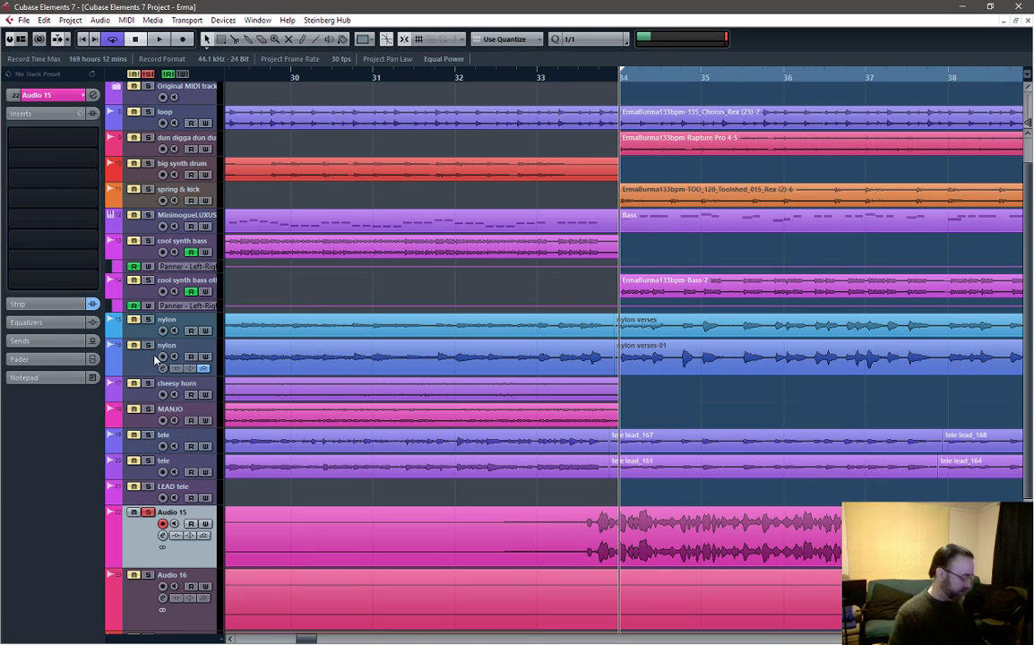
pyautogui.click(267, 388)
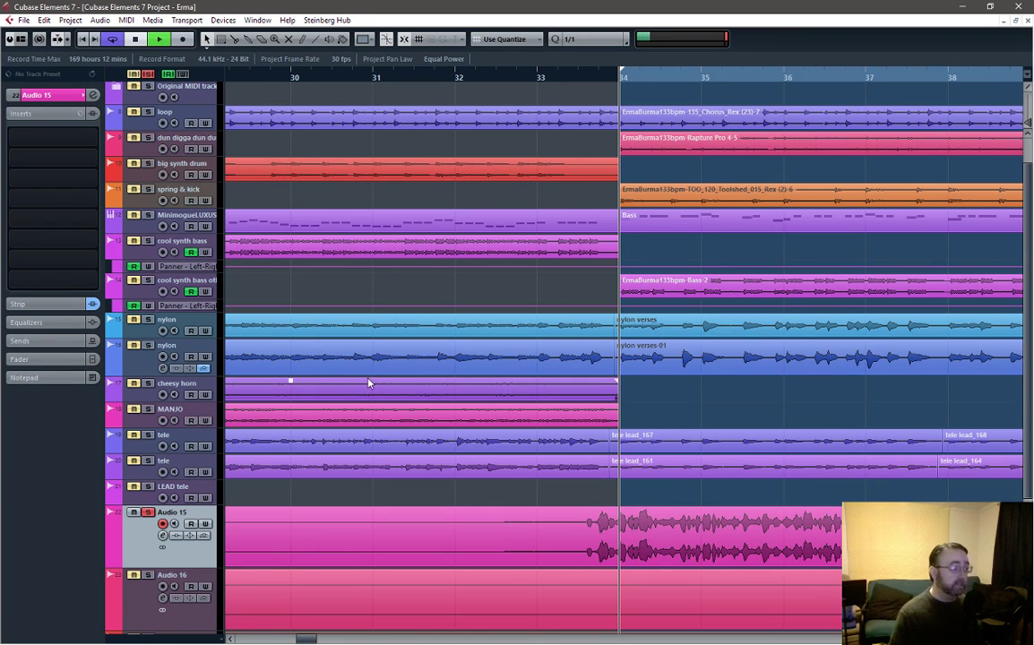
pyautogui.press('space')
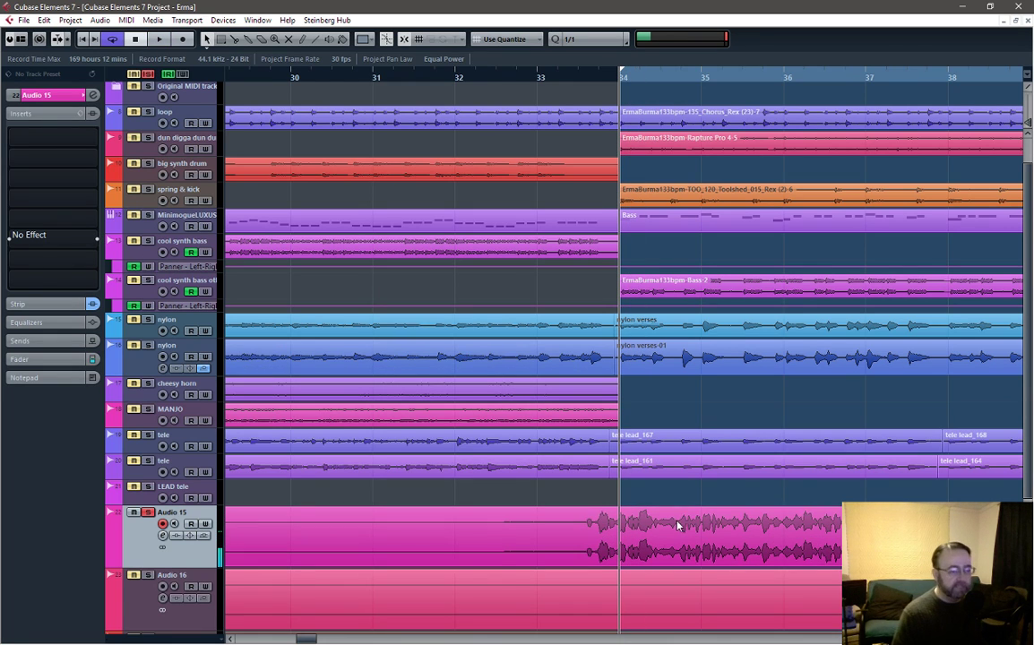
pyautogui.press('space')
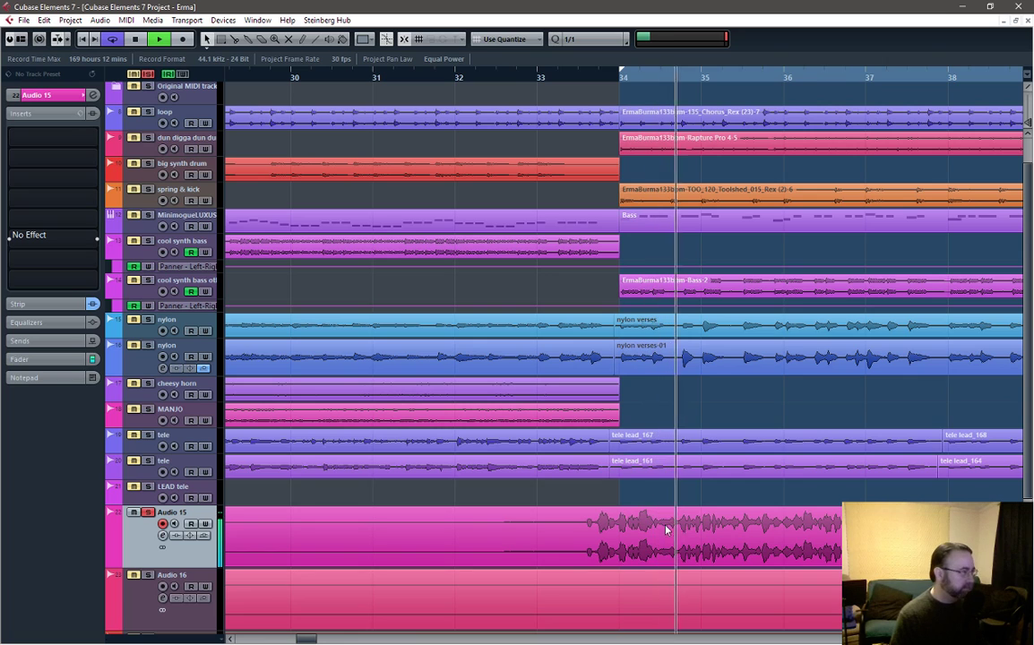
# Check the level of Audio 15 in its channel settings, lower its fader to -7.43 dB, and resume playback
pyautogui.click(90, 95)
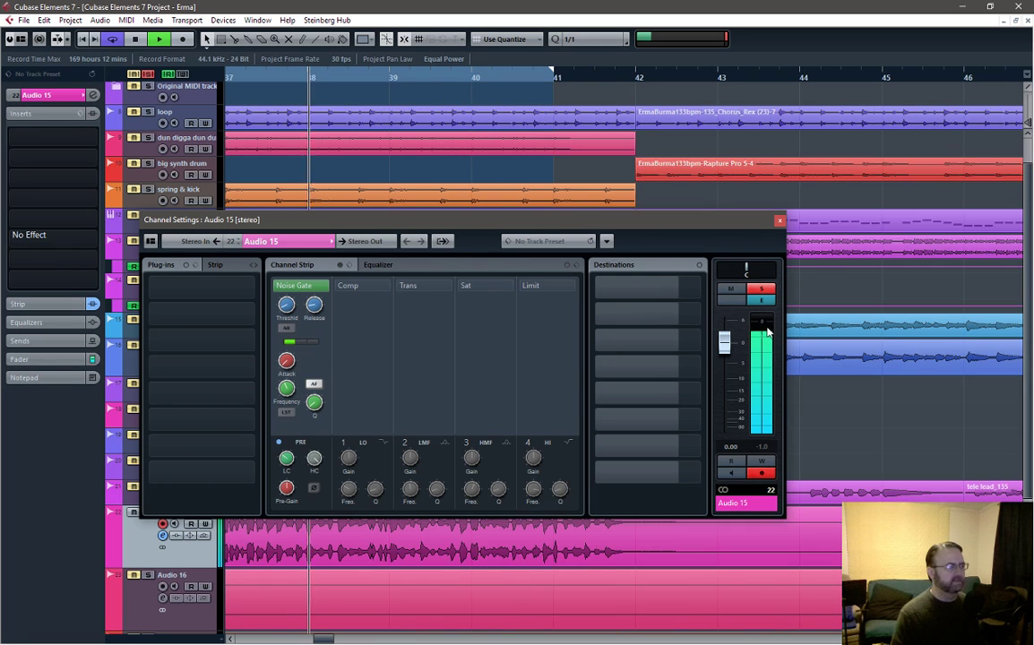
pyautogui.press('space')
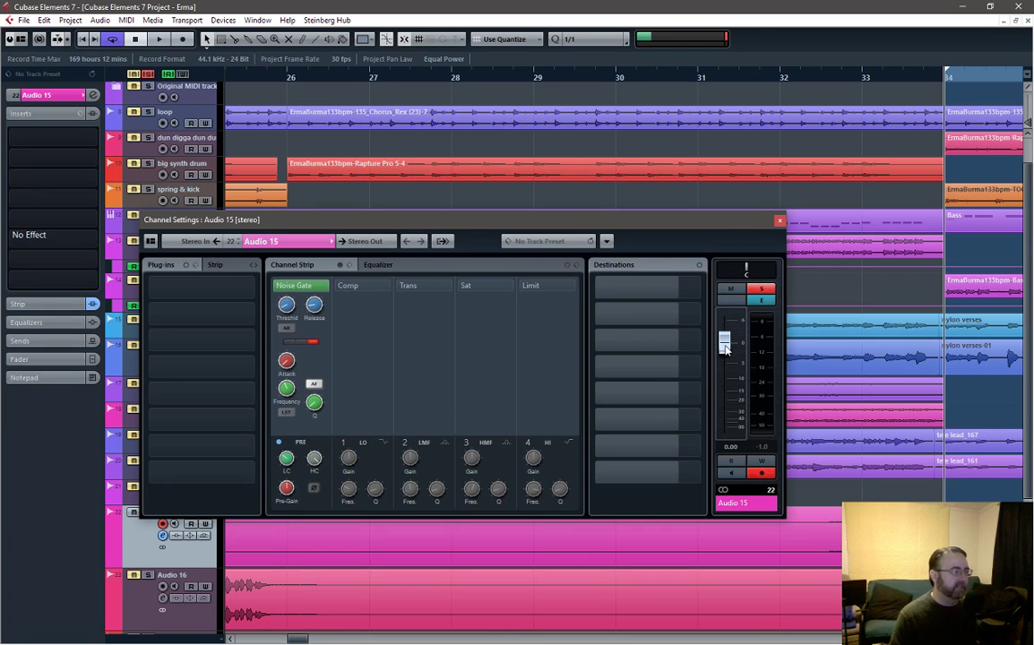
pyautogui.moveTo(725, 343); pyautogui.dragTo(725, 372)
pyautogui.press('space')
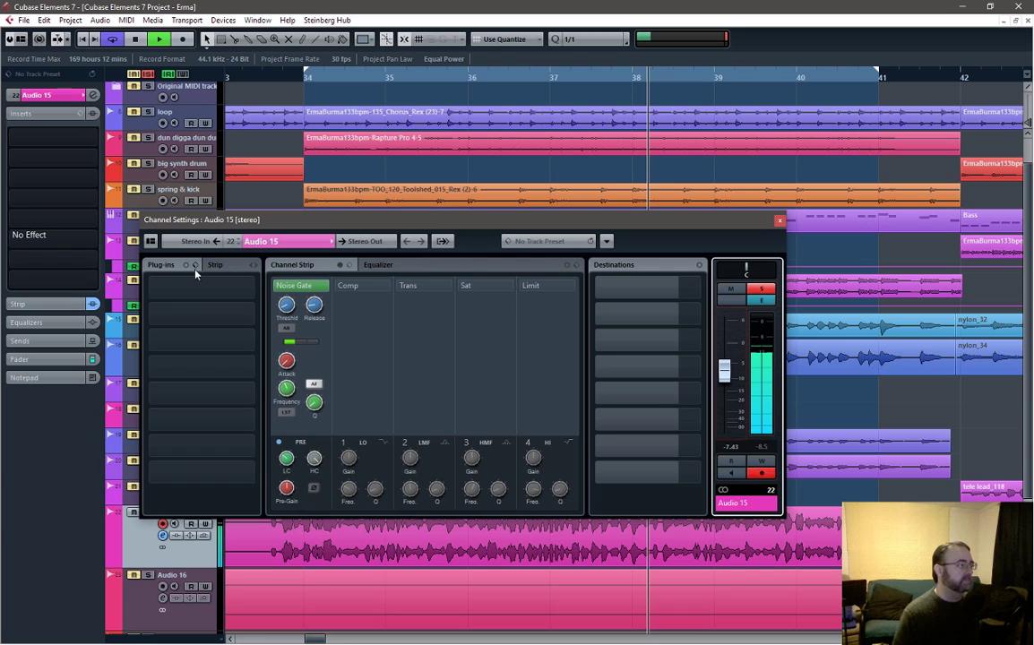
# Assign Audio 15's first two sends to FX 1-RoomWorks SE and FX 2-MonoDelay
pyautogui.click(697, 287)
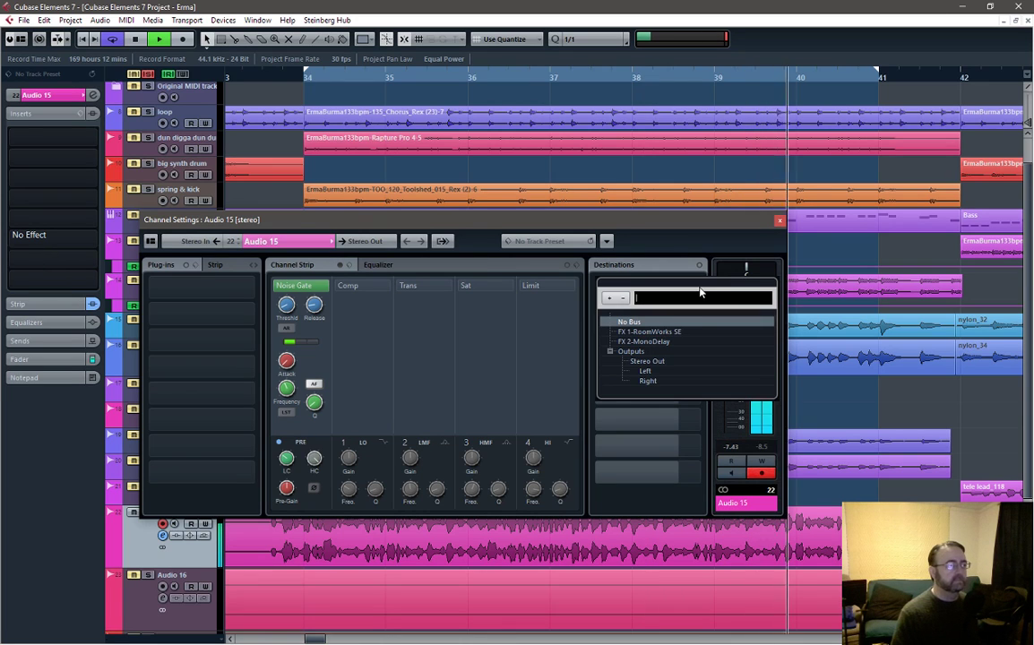
pyautogui.click(673, 332)
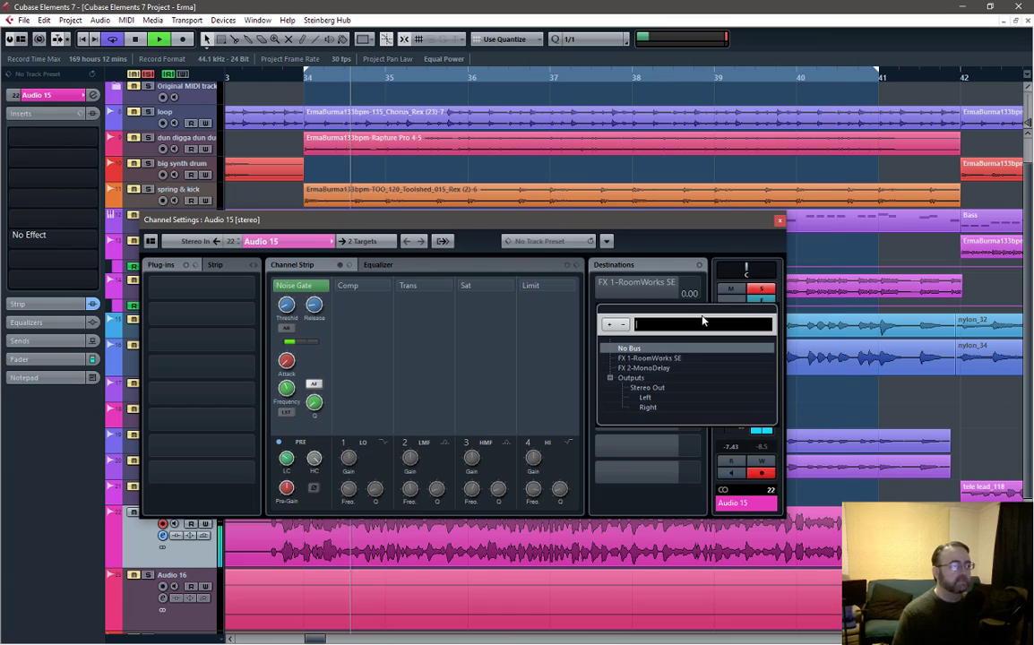
pyautogui.click(668, 369)
pyautogui.press('space')
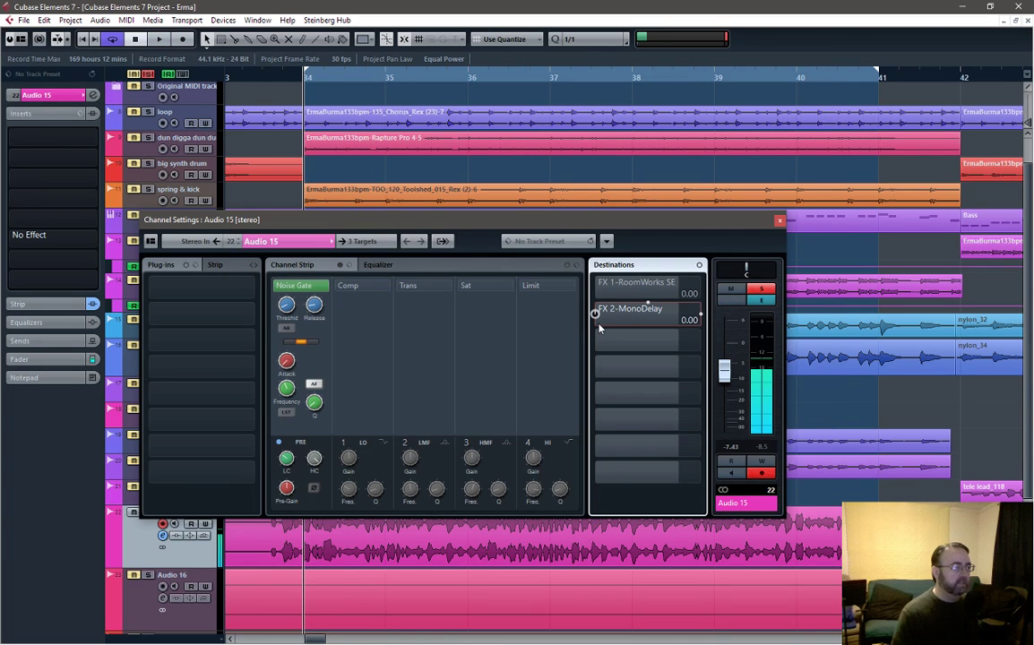
# Activate the RoomWorks SE and MonoDelay sends on Audio 15 and start playback of the vocal
pyautogui.click(595, 312)
pyautogui.click(594, 288)
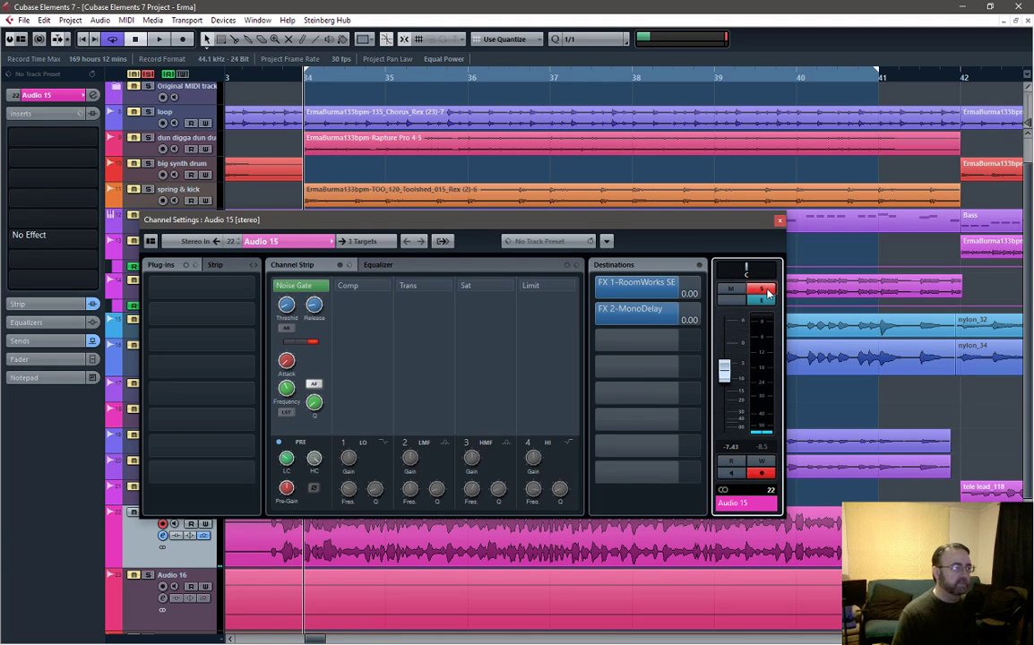
pyautogui.press('space')
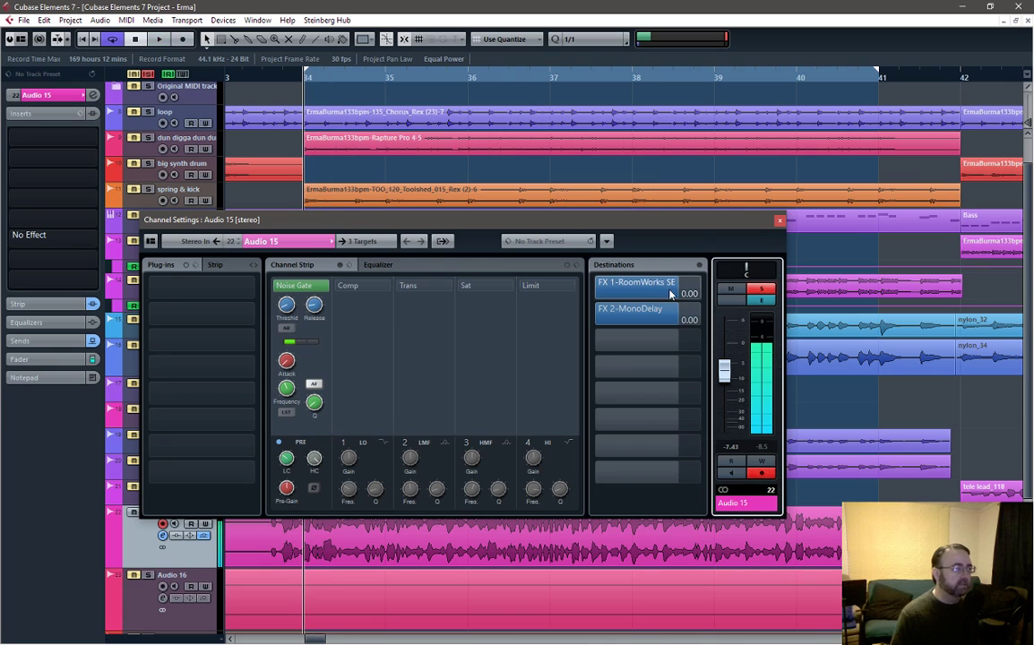
# Set Audio 15's RoomWorks SE send to -12.5 dB and MonoDelay send to -17.1 dB while auditioning, and close the channel settings
pyautogui.moveTo(679, 296); pyautogui.dragTo(630, 358)
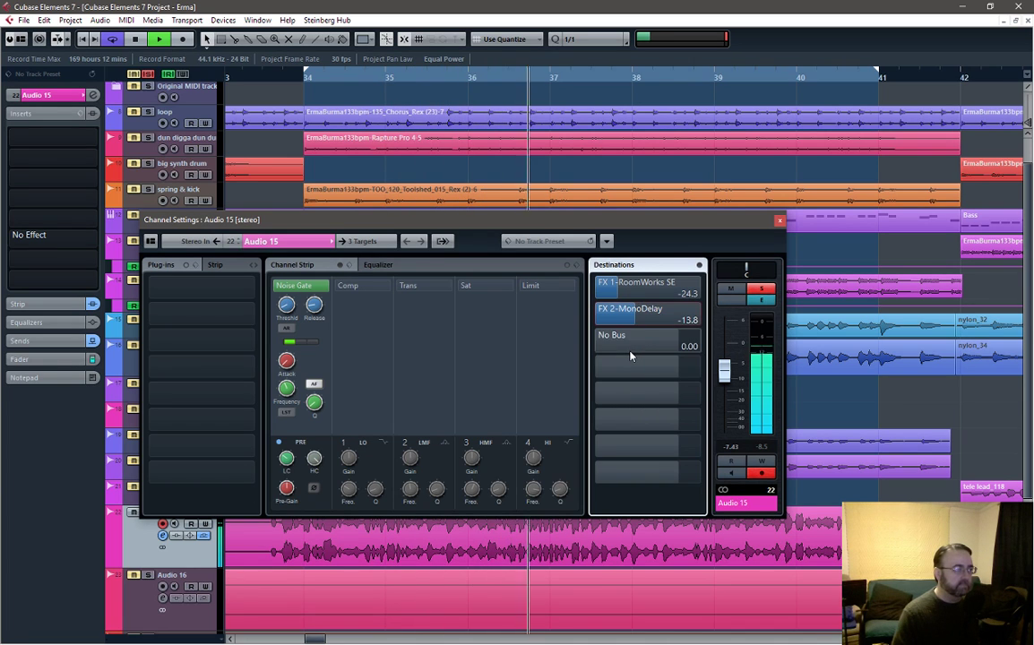
pyautogui.moveTo(632, 310); pyautogui.dragTo(624, 335)
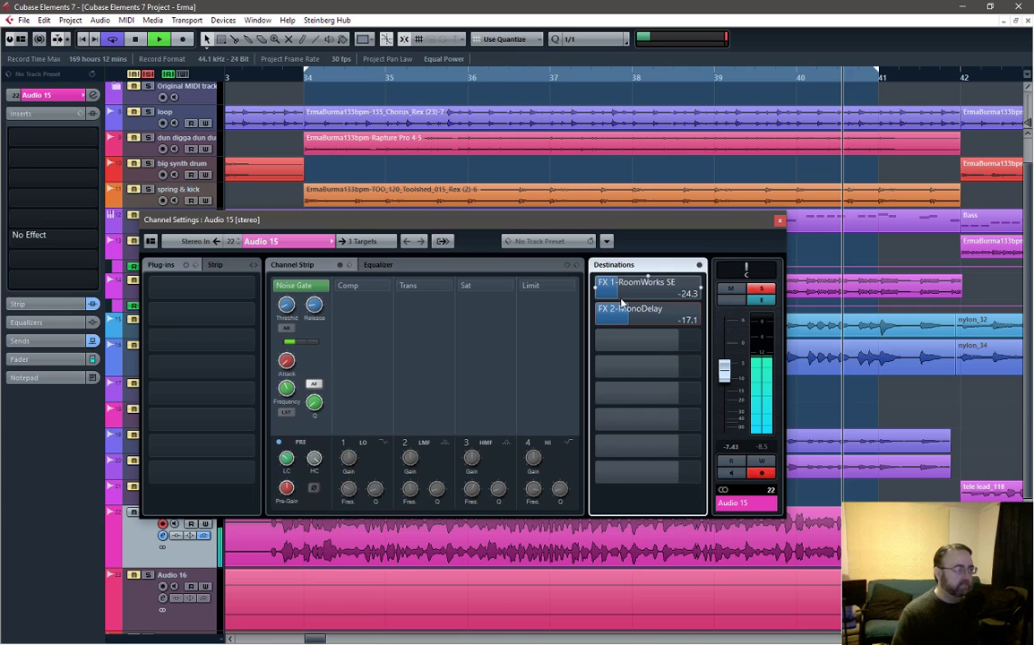
pyautogui.moveTo(620, 302); pyautogui.dragTo(647, 307)
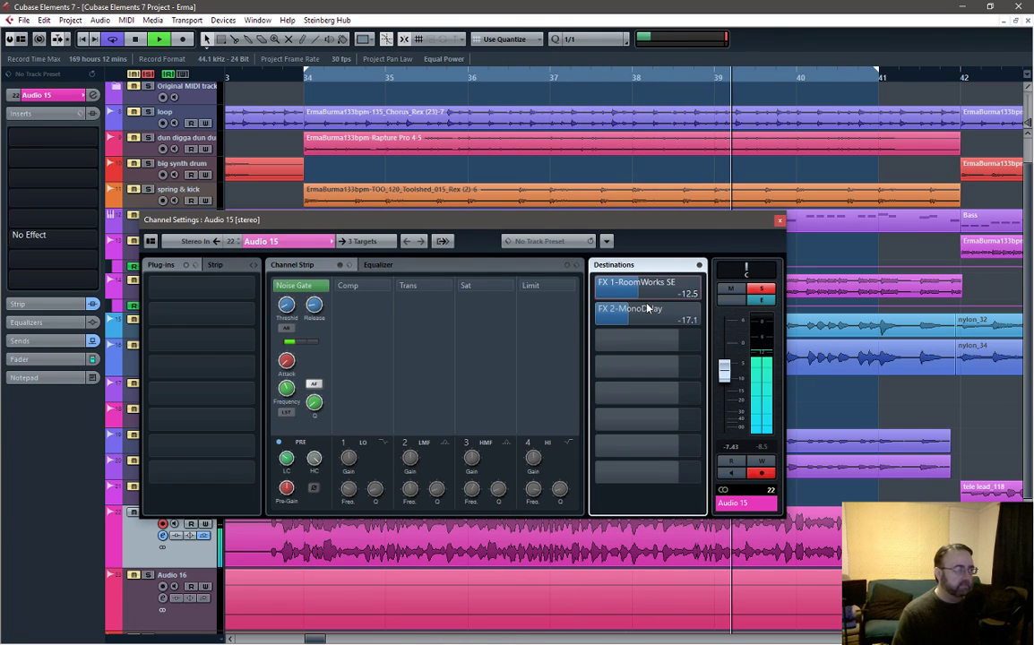
pyautogui.press('space')
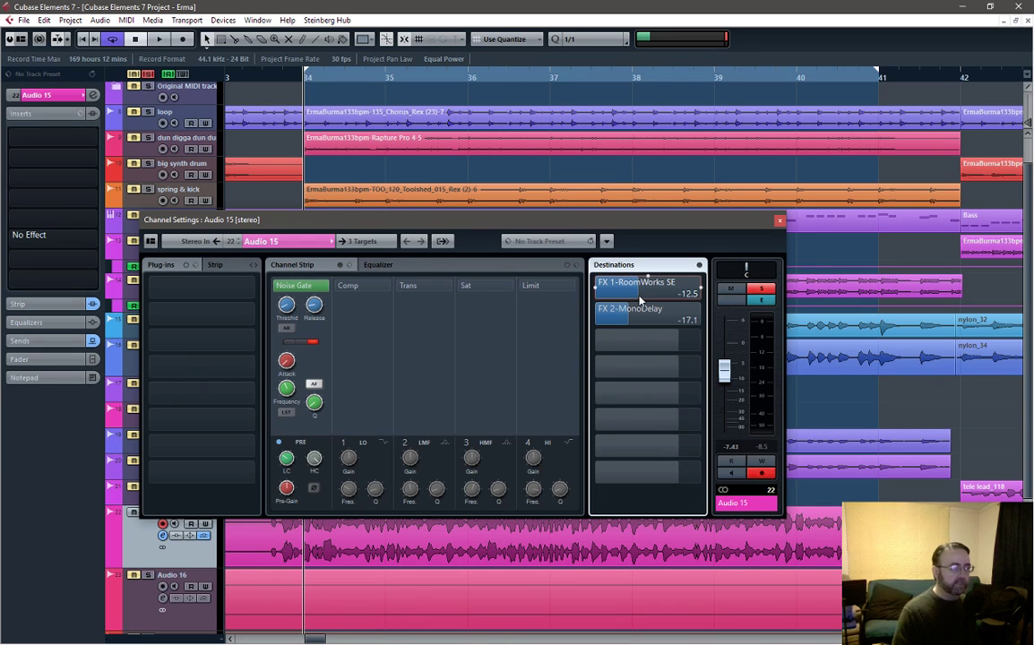
pyautogui.press('space')
pyautogui.press('space')
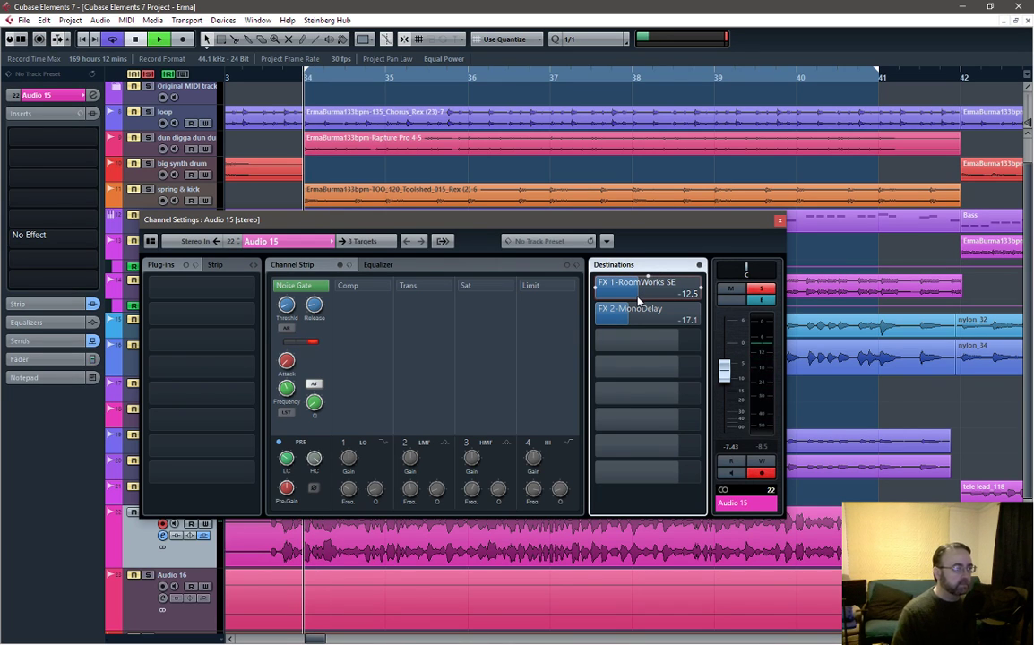
pyautogui.click(778, 221)
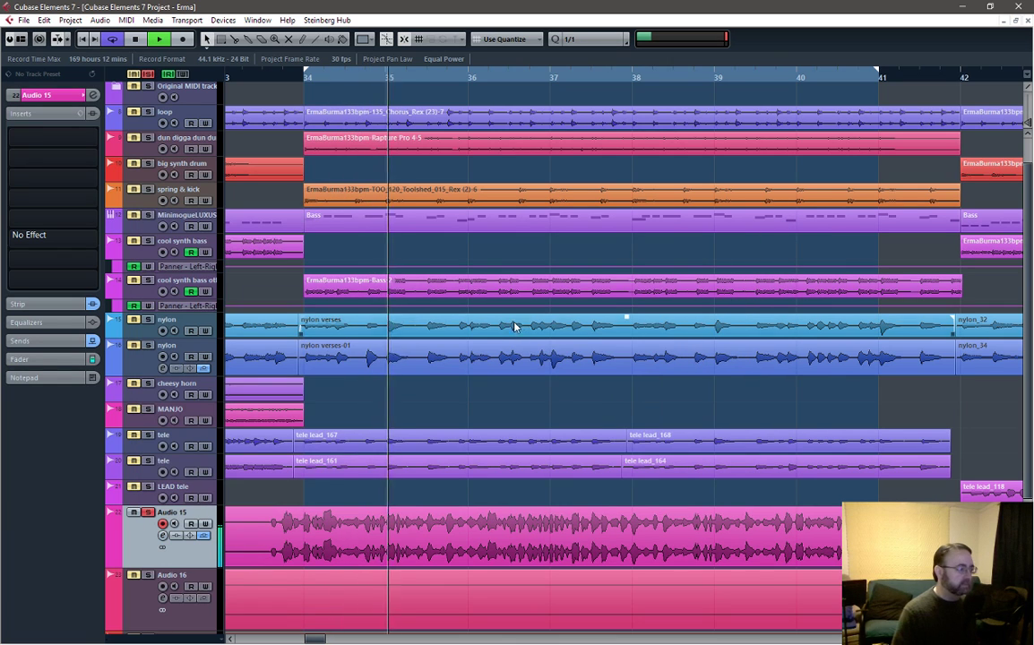
# Rename the Audio 15 channel as "the beef" in the MixConsole
pyautogui.press('F3')
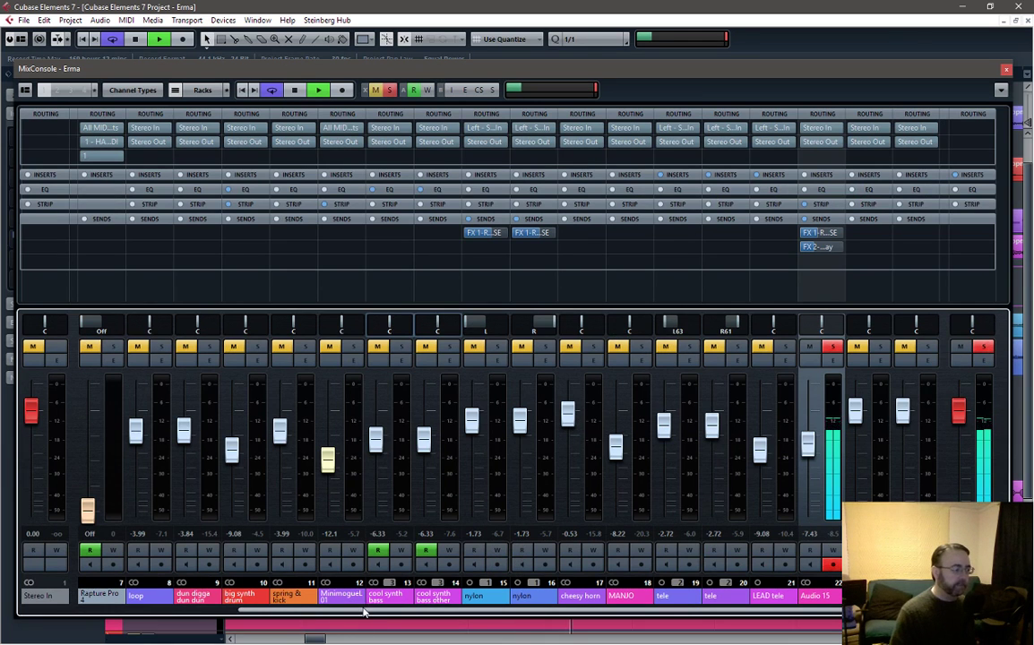
pyautogui.moveTo(364, 612); pyautogui.dragTo(484, 612)
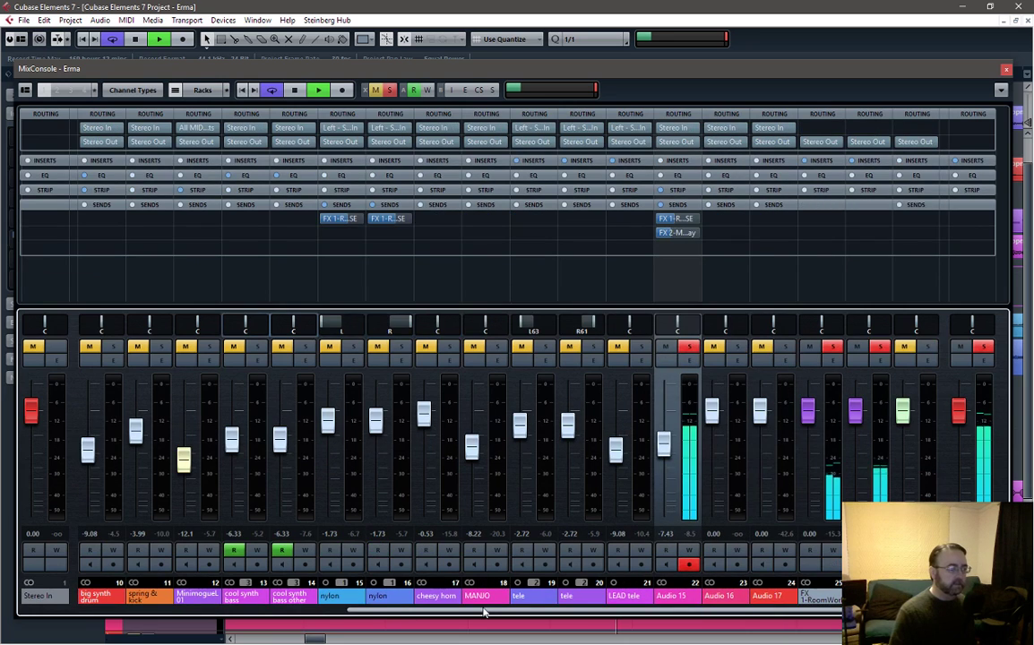
pyautogui.doubleClick(668, 597)
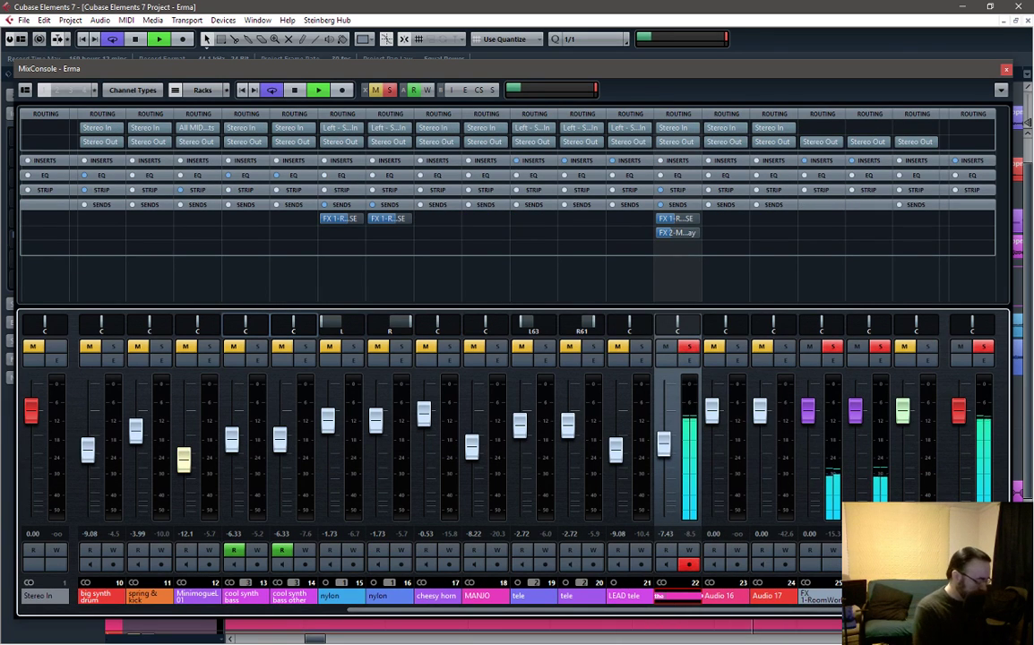
pyautogui.write('the beef')
pyautogui.press('Return')
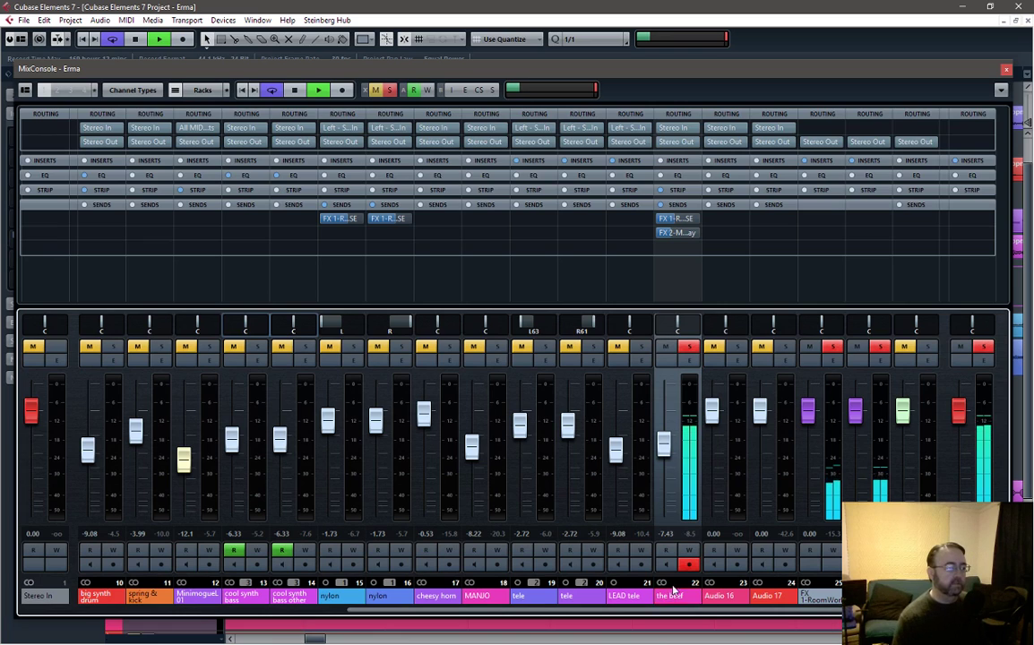
# Rename the Audio 16 channel as "thee beef"
pyautogui.doubleClick(736, 604)
pyautogui.press('BackSpace')
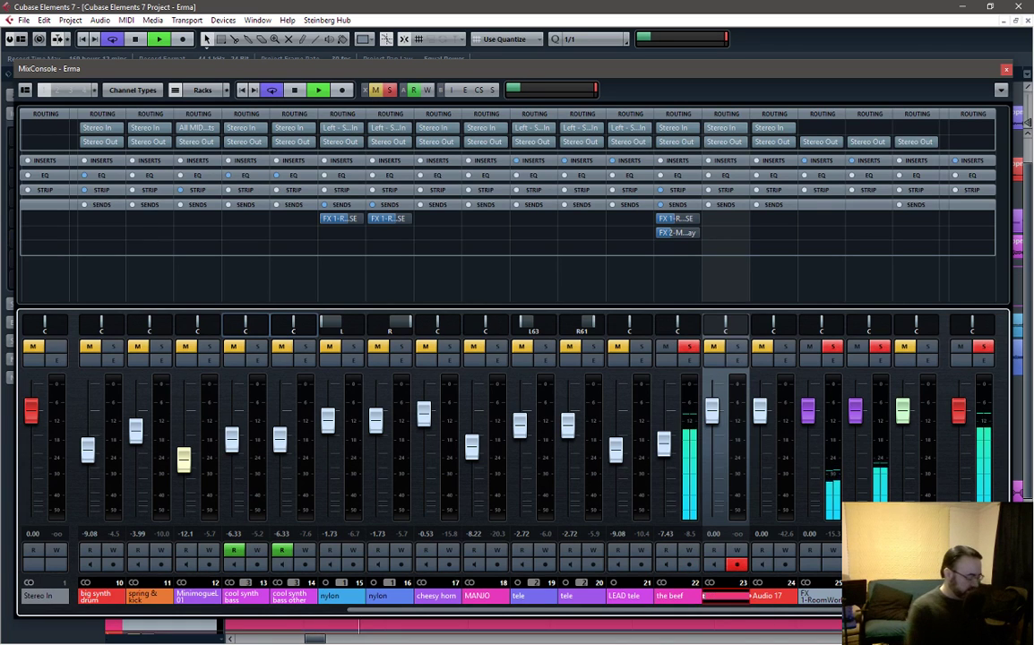
pyautogui.write('thee beef')
pyautogui.press('Return')
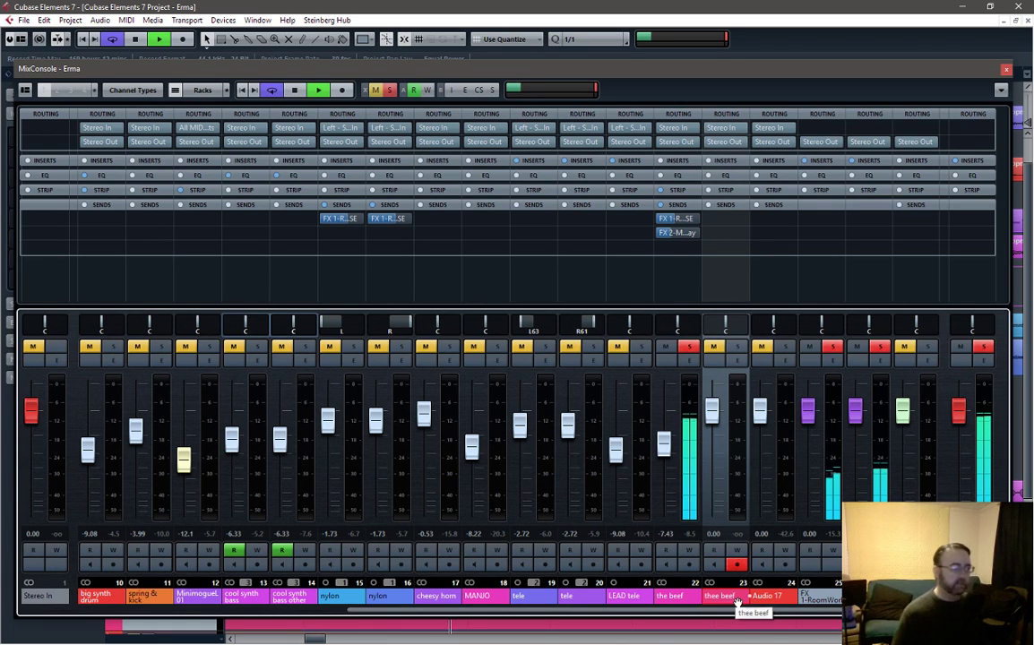
# Rename the Audio 17 channel as "the beef" and close the MixConsole
pyautogui.doubleClick(776, 597)
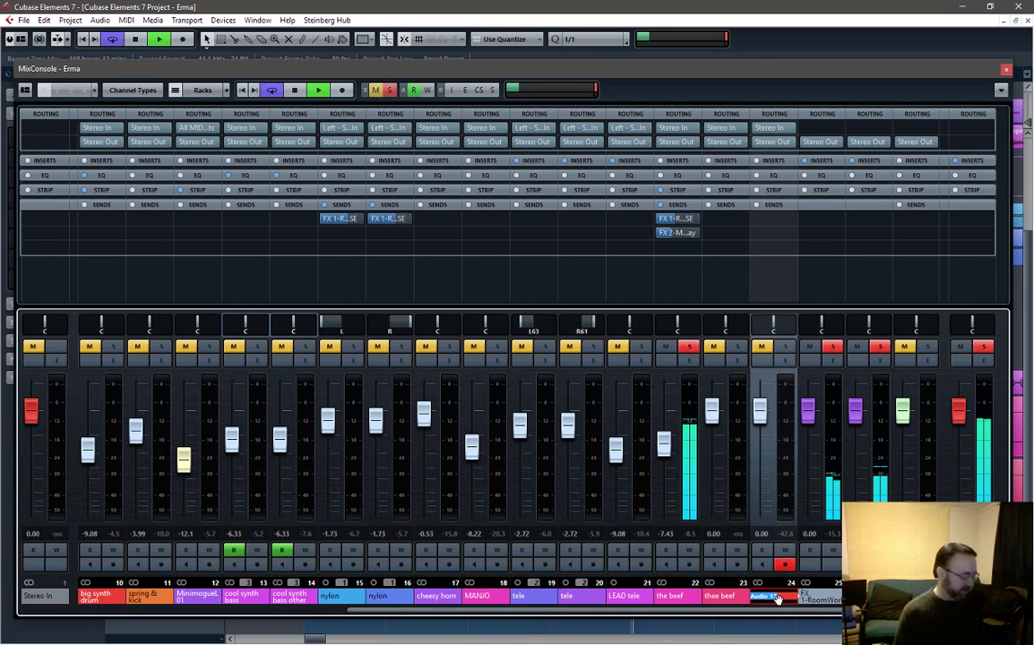
pyautogui.press('BackSpace')
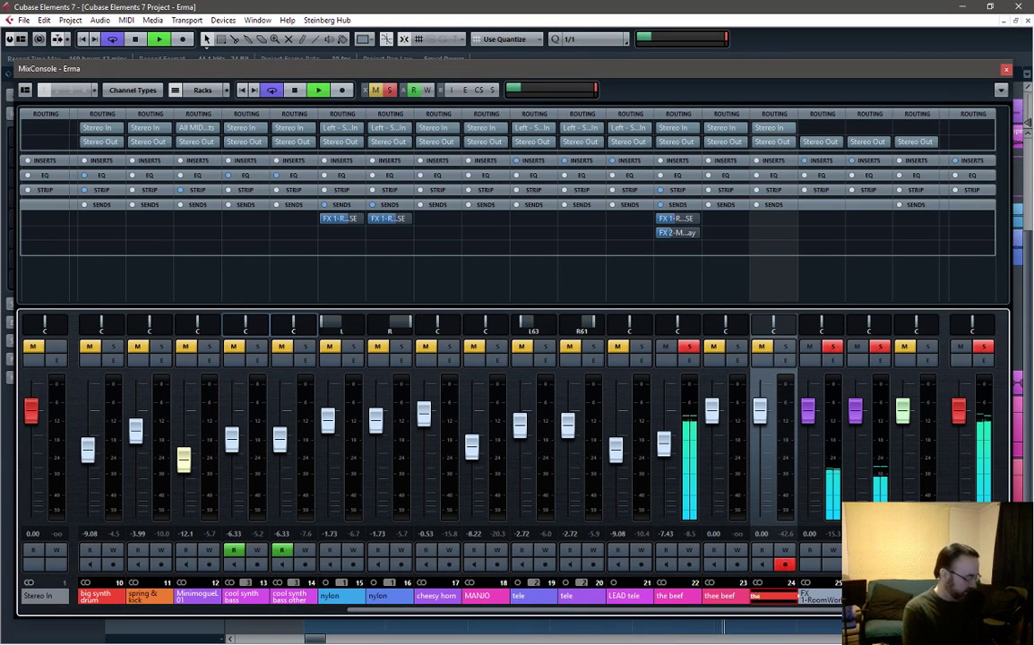
pyautogui.write('the beef')
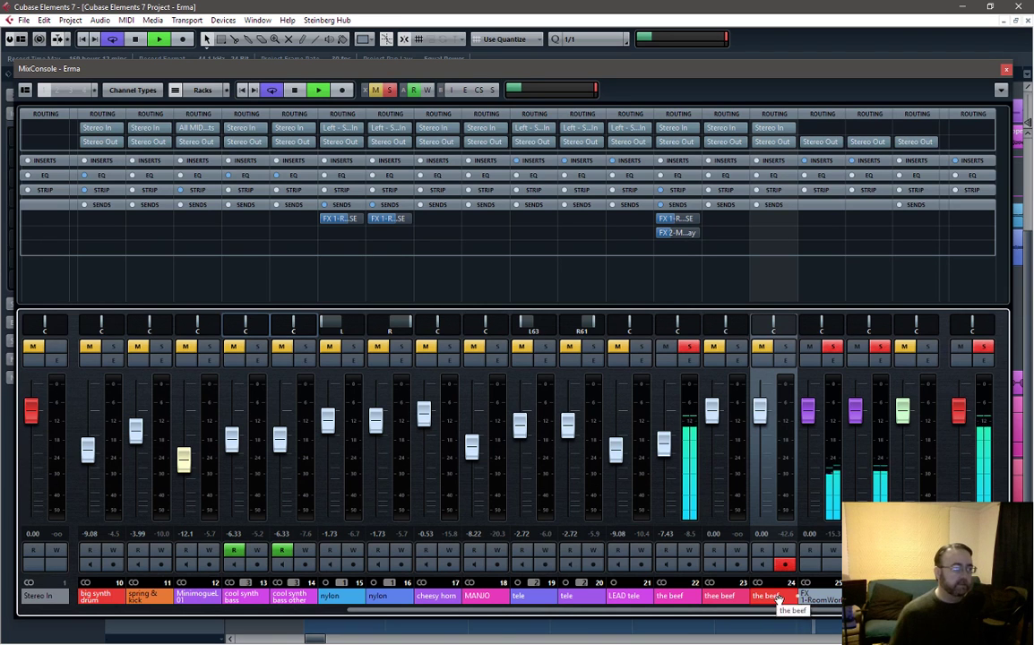
pyautogui.press('Return')
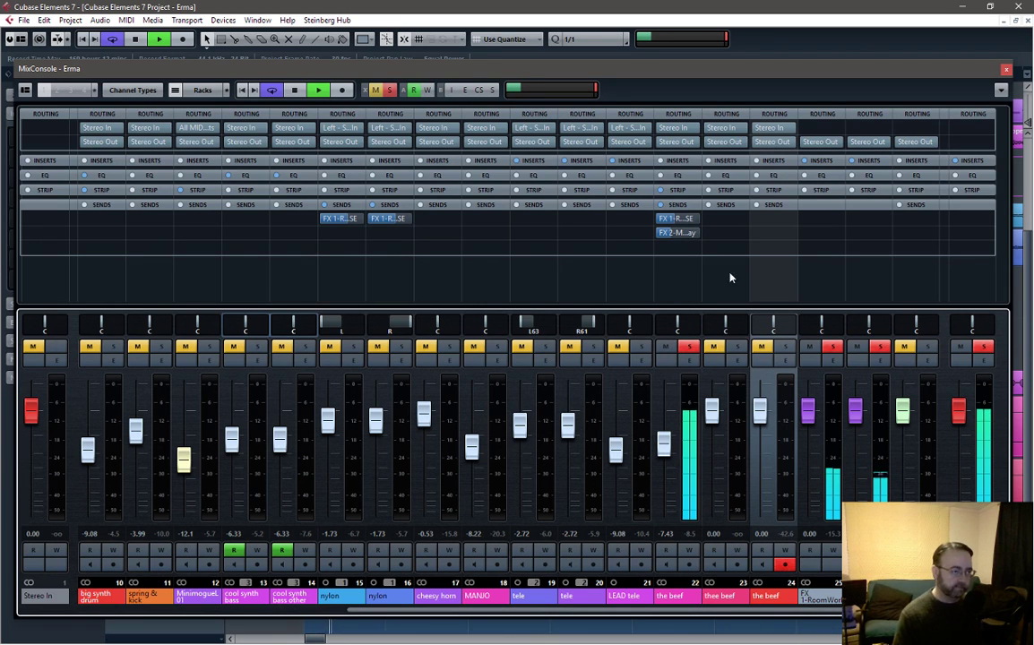
pyautogui.click(1006, 71)
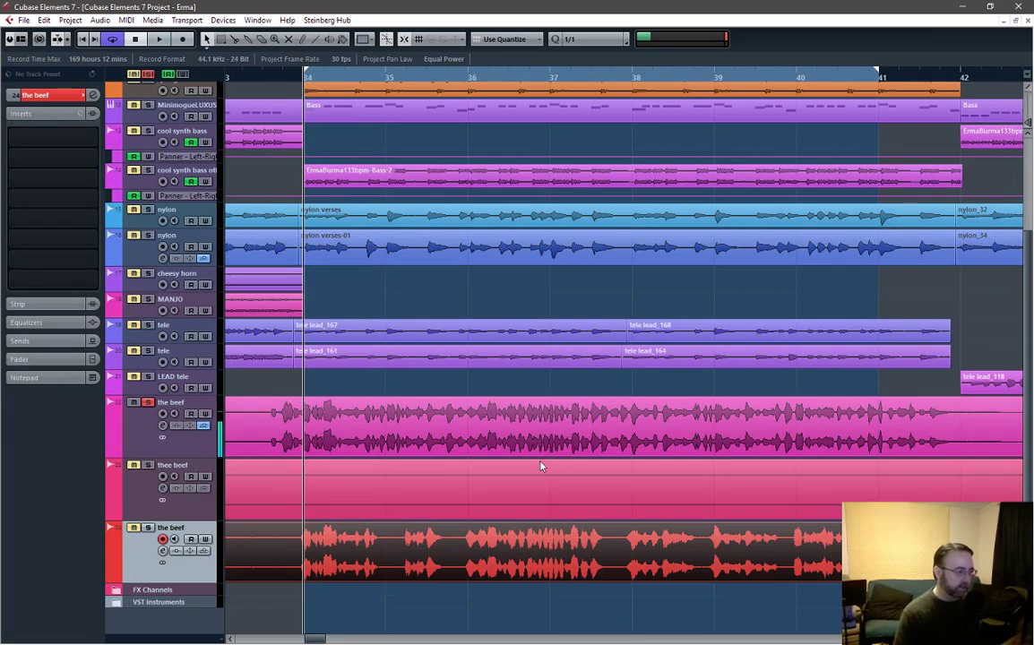
# Stop playback, set the cycle range from bar 18 to bar 26, and place the playback position at bar 18
pyautogui.press('space')
pyautogui.keyDown('ctrl'); pyautogui.scroll(-2, 542, 474); pyautogui.keyUp('ctrl')
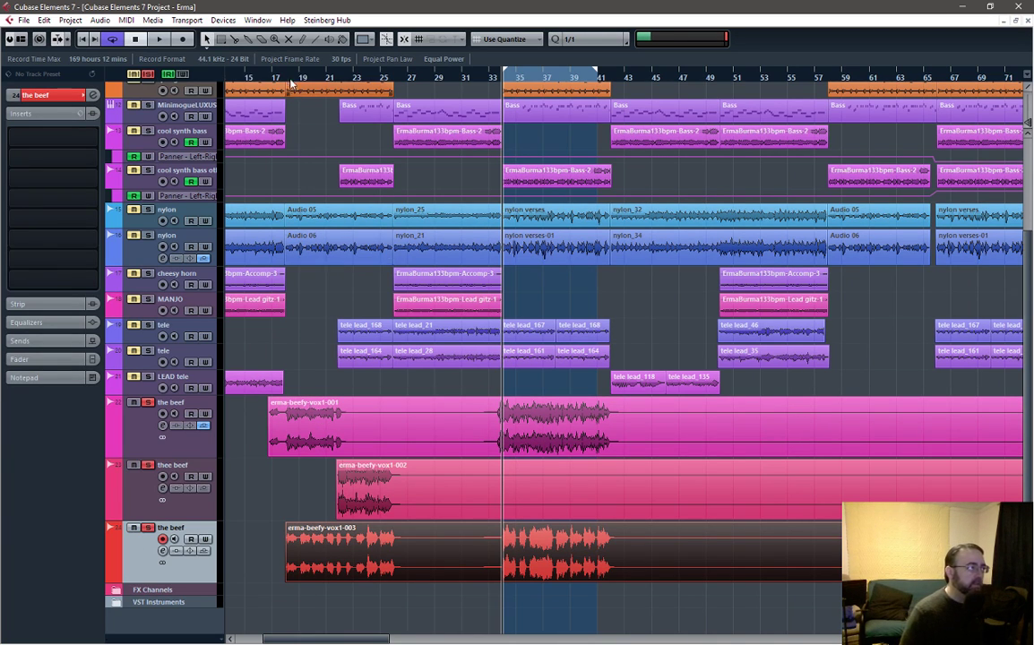
pyautogui.moveTo(290, 75); pyautogui.dragTo(394, 94)
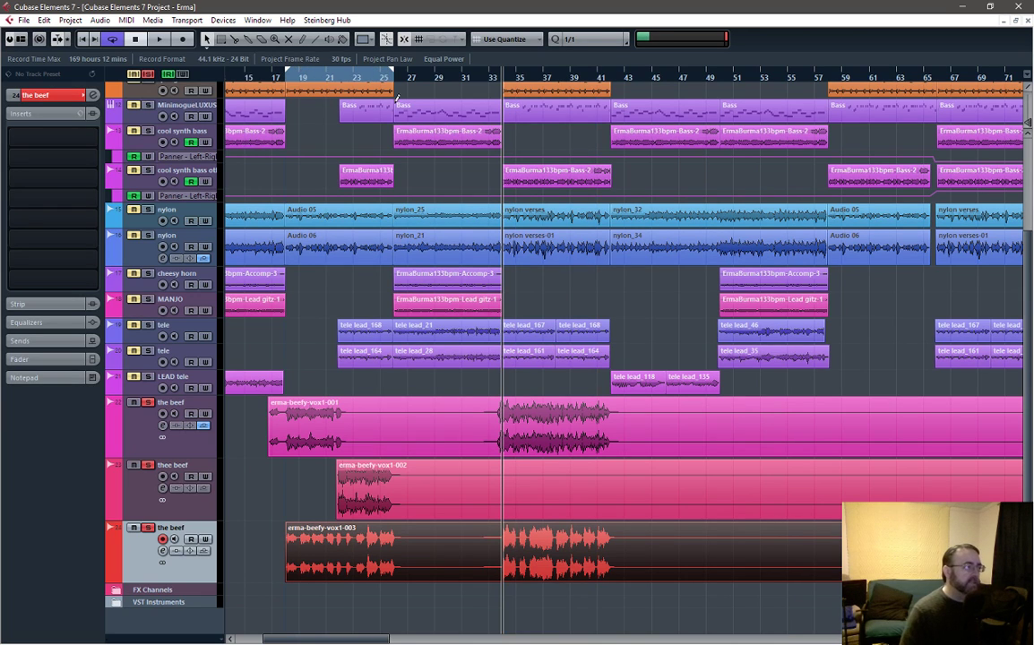
pyautogui.click(285, 78)
# Lower the faders of vocal channel 23 to -8.90 dB and channel 24 to -6.03 dB in the MixConsole, and audition the vocals
pyautogui.press('F3')
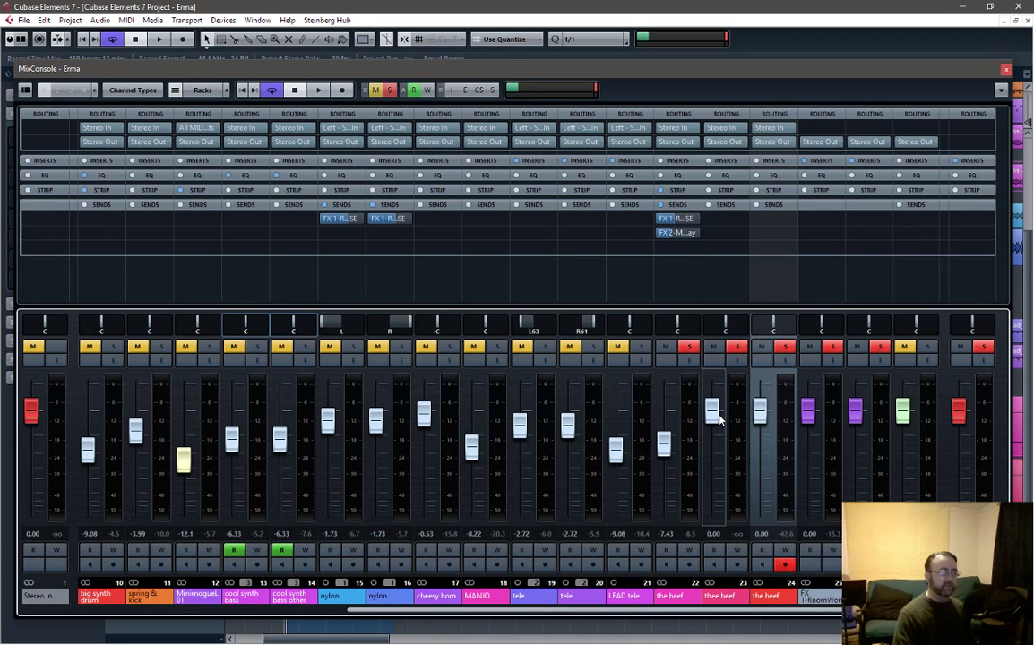
pyautogui.moveTo(720, 418); pyautogui.dragTo(719, 453)
pyautogui.moveTo(759, 412); pyautogui.dragTo(759, 448)
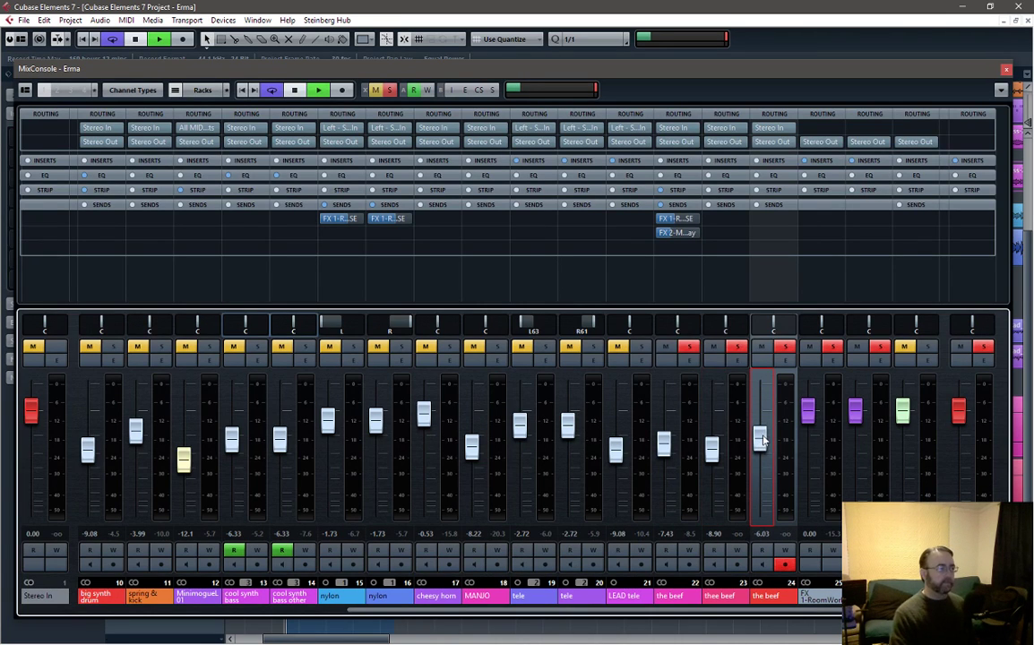
pyautogui.press('space')
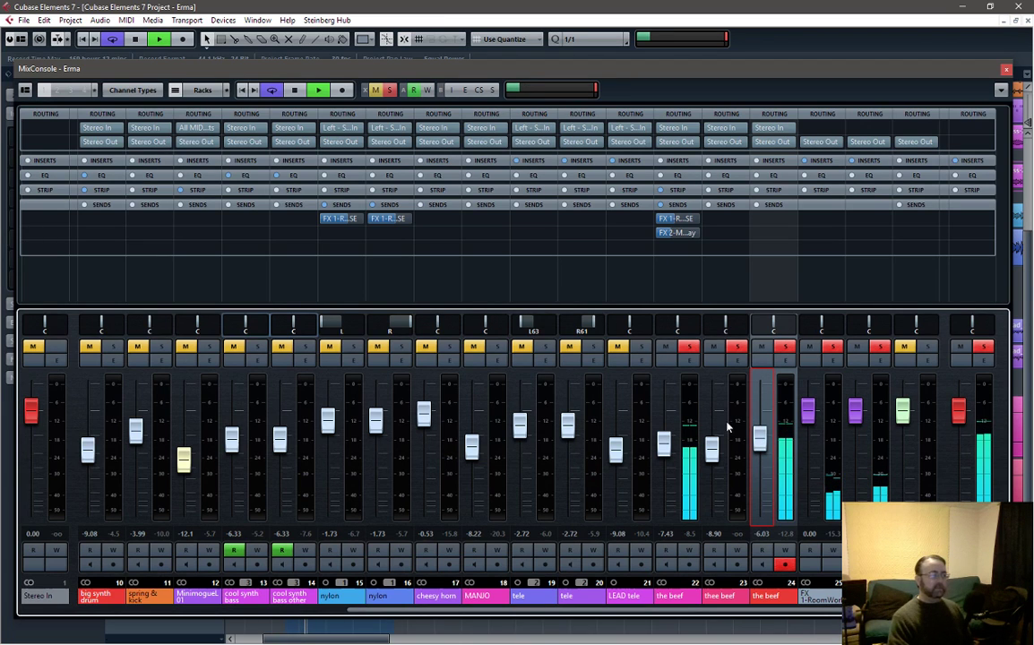
pyautogui.press('space')
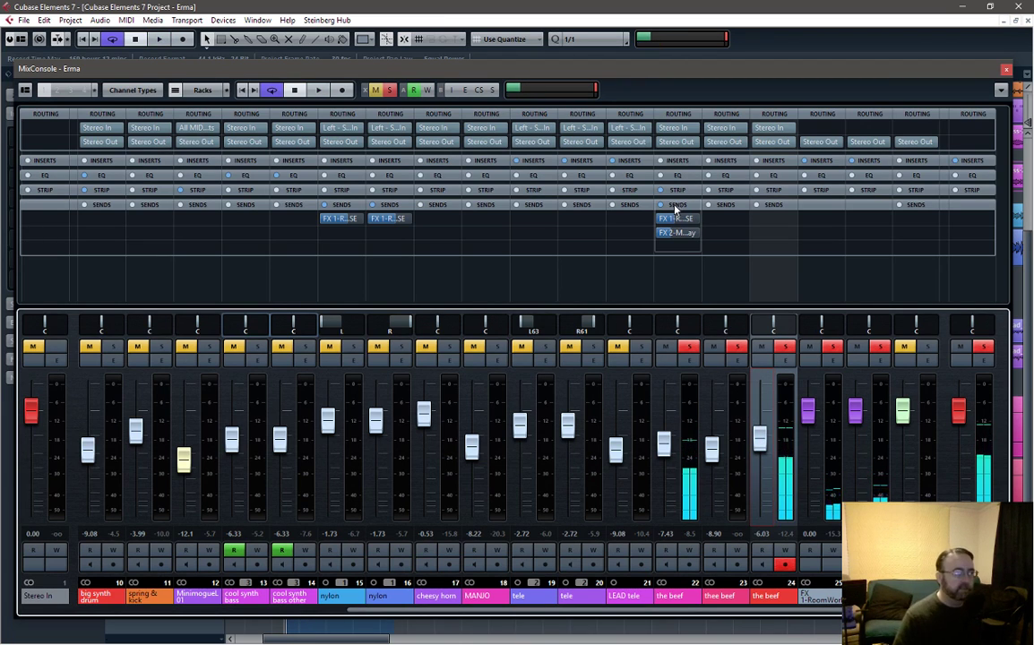
# Copy the reverb and delay sends of vocal channel 22 to channels 23 and 24
pyautogui.rightClick(678, 210)
pyautogui.click(704, 230)
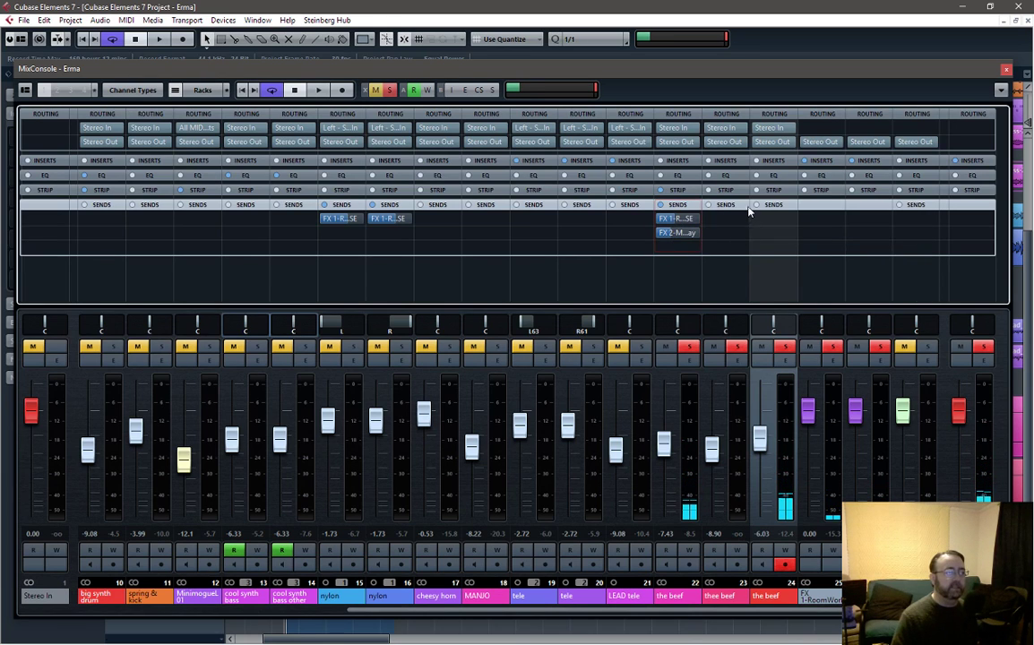
pyautogui.rightClick(726, 206)
pyautogui.click(754, 240)
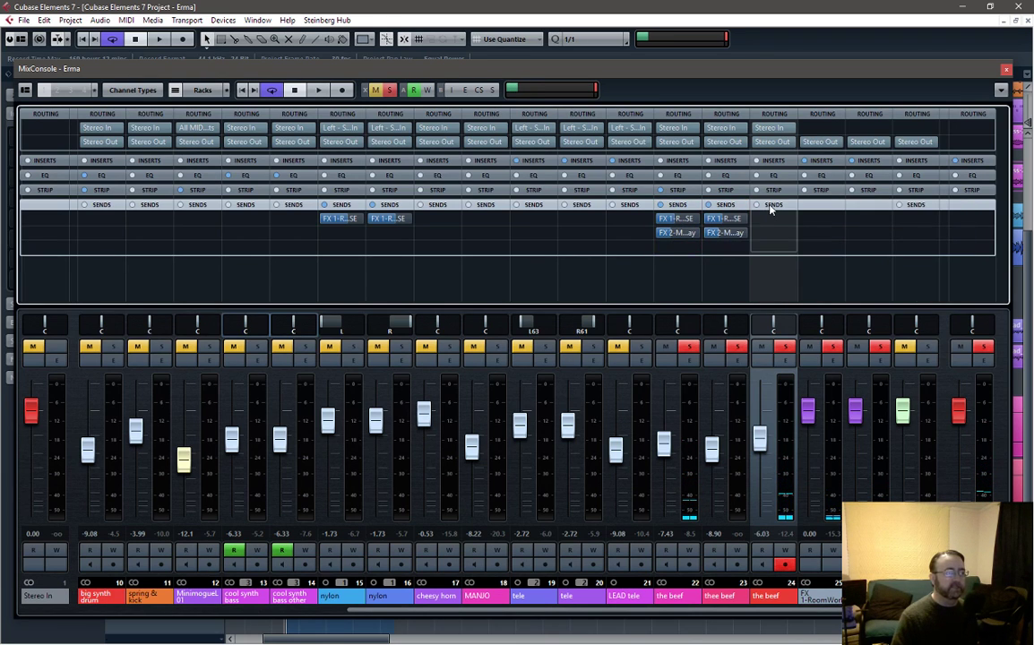
pyautogui.rightClick(772, 207)
pyautogui.click(795, 243)
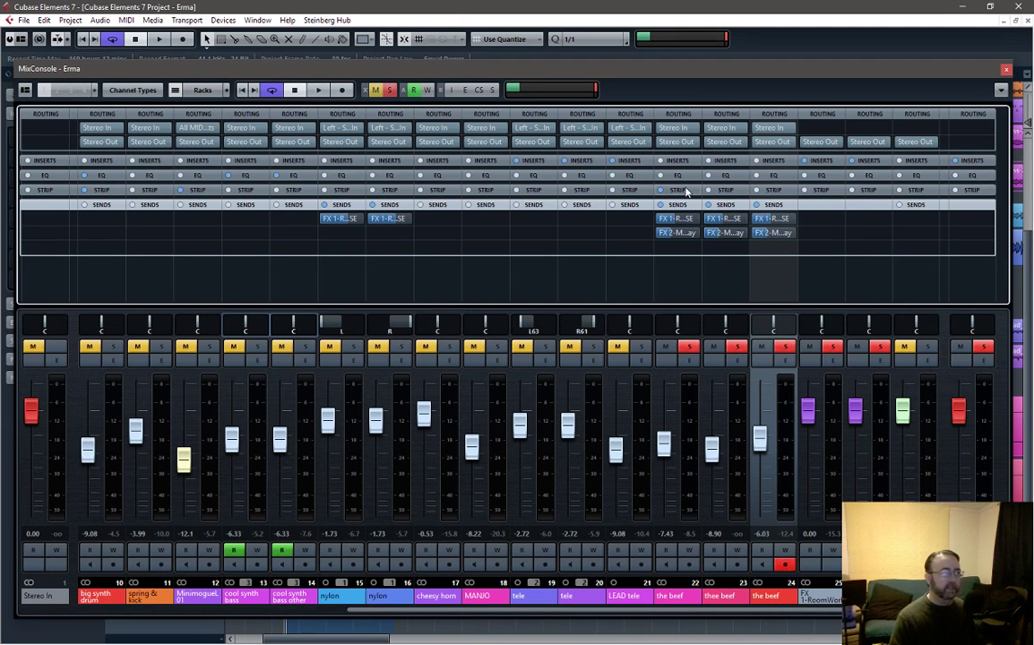
# Copy the channel strip settings of vocal channel 22 to channels 23 and 24
pyautogui.rightClick(702, 191)
pyautogui.click(713, 215)
pyautogui.rightClick(769, 191)
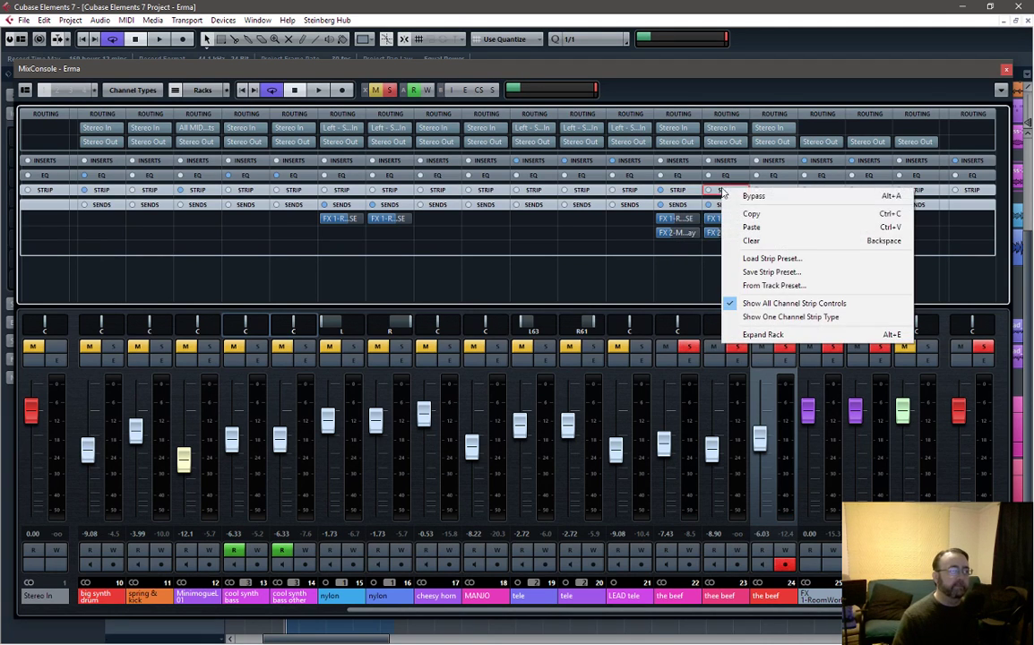
pyautogui.click(789, 229)
pyautogui.rightClick(768, 195)
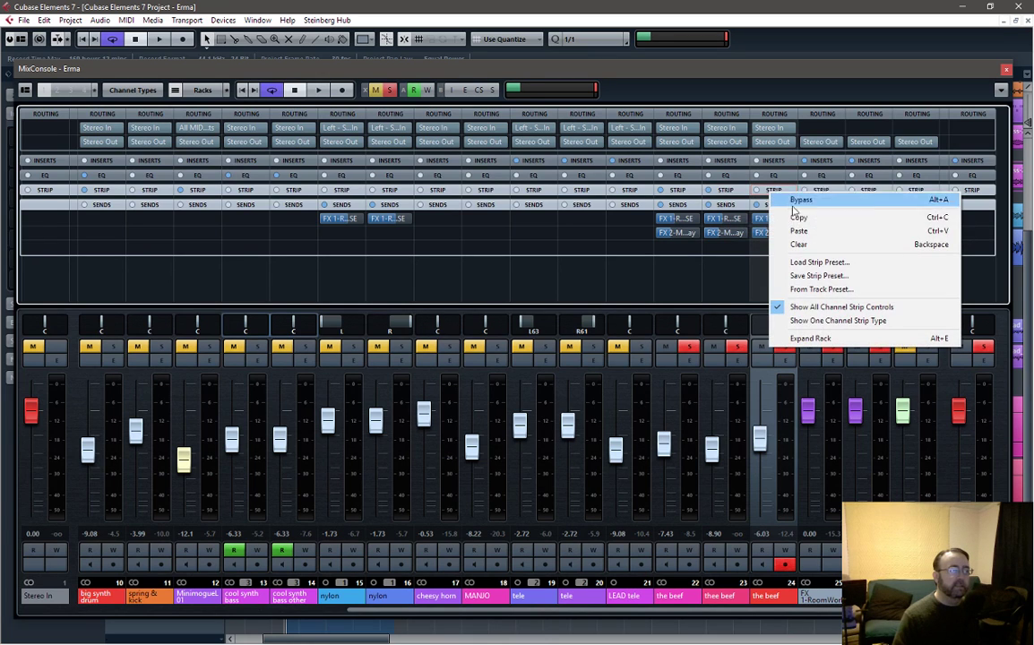
pyautogui.click(800, 229)
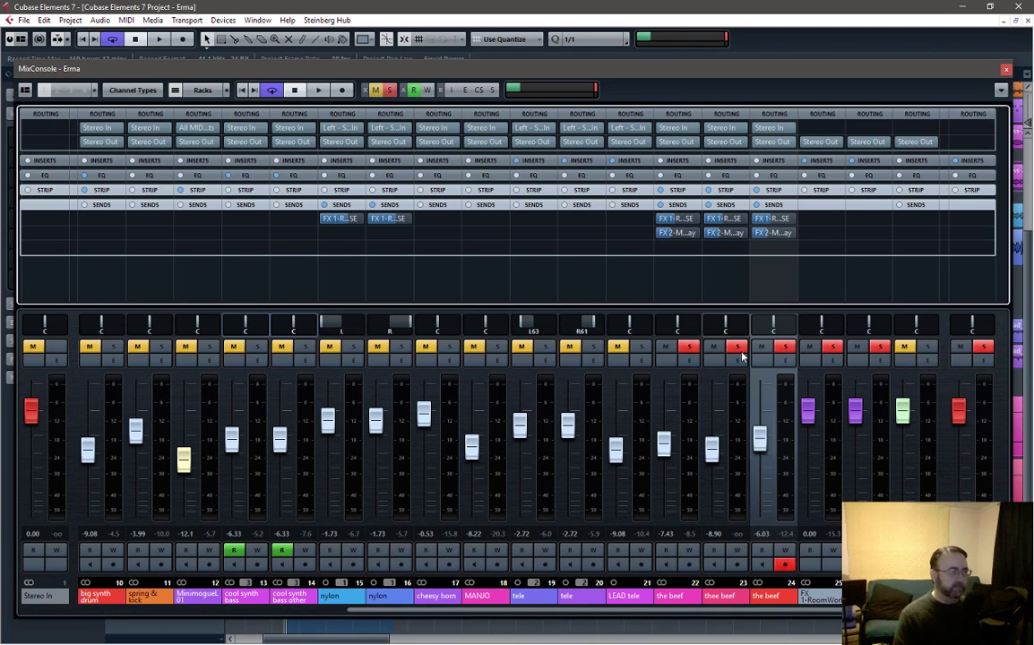
# Audition the three vocals together, and pan channel 22 to L44 and channel 24 to R41
pyautogui.press('space')
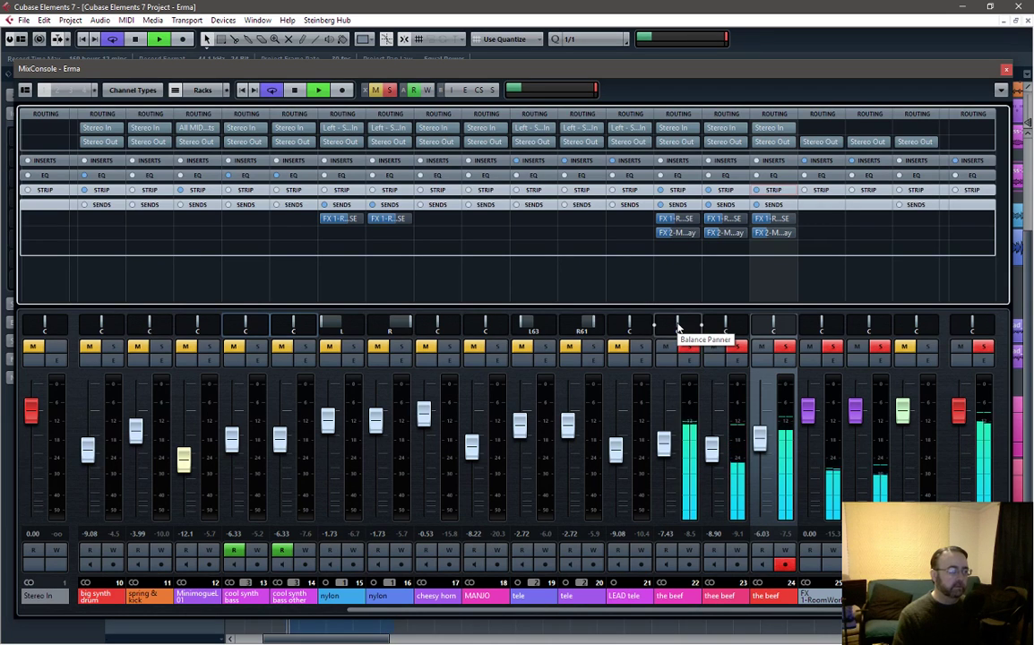
pyautogui.press('space')
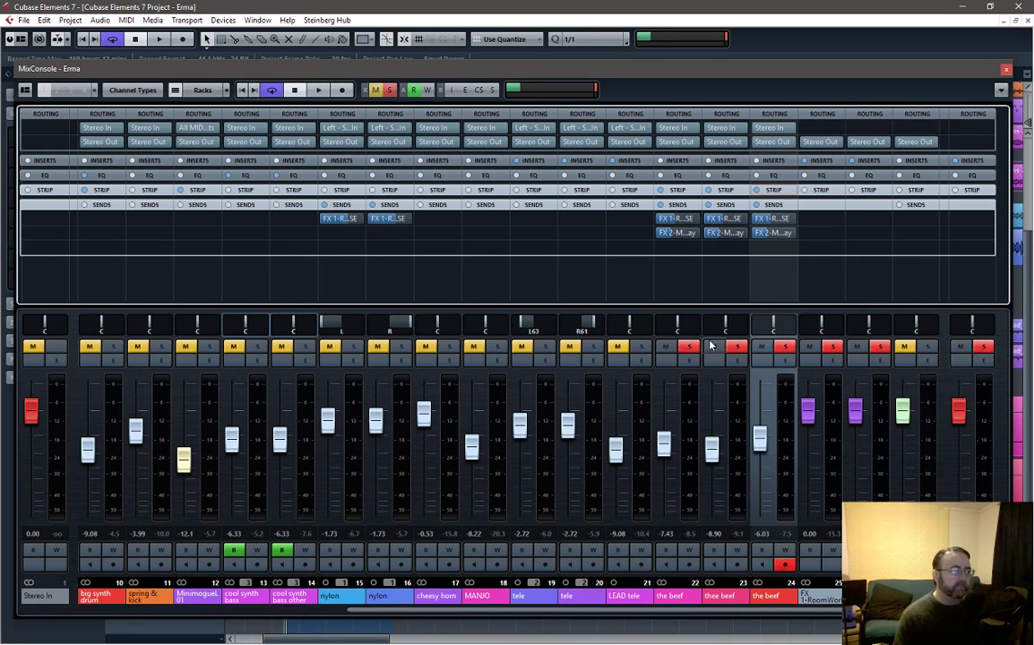
pyautogui.moveTo(661, 322); pyautogui.dragTo(647, 323)
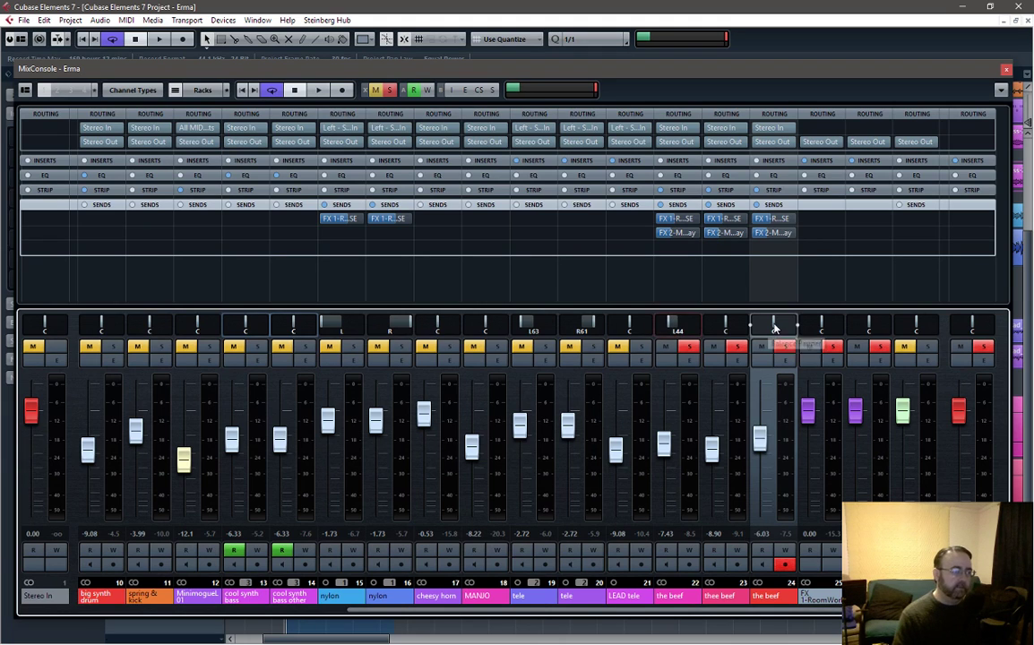
pyautogui.moveTo(775, 326); pyautogui.dragTo(788, 327)
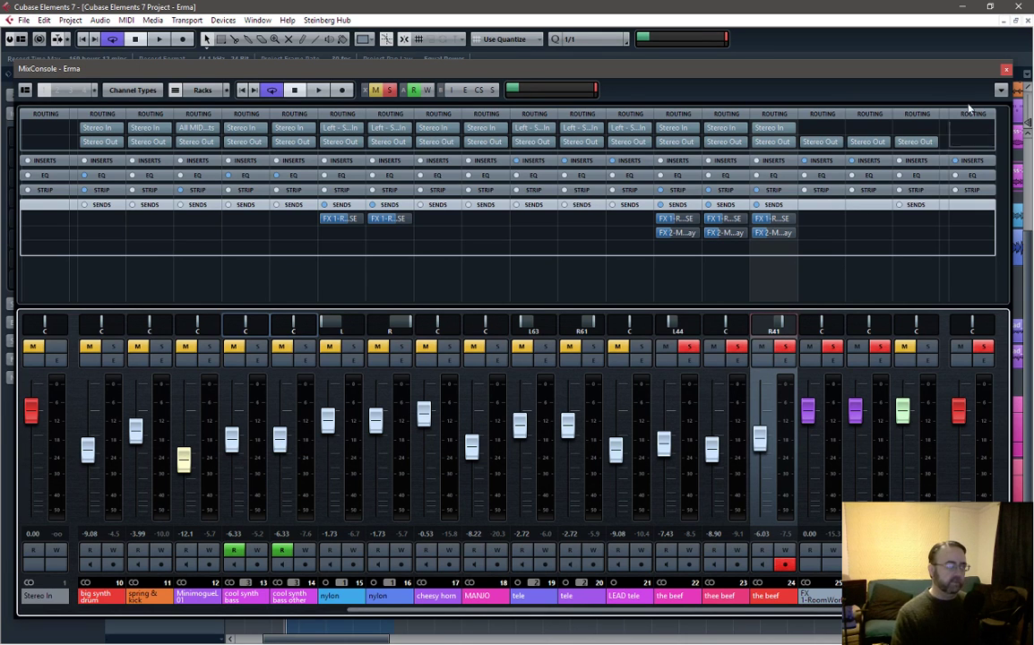
# Show the full arrangement in the project window and play the three vocal tracks
pyautogui.click(1004, 72)
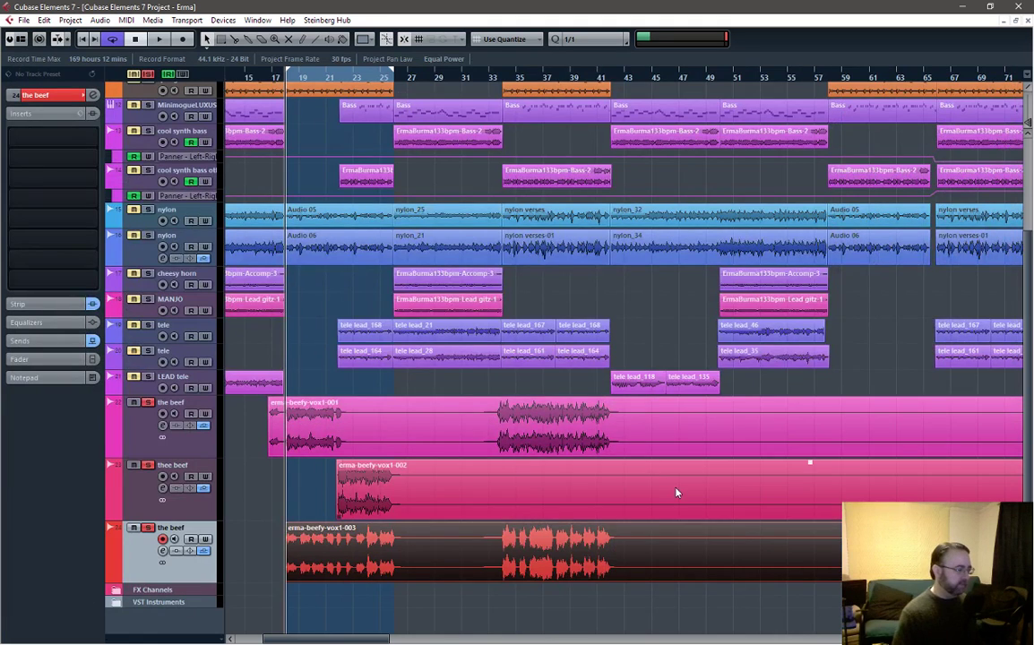
pyautogui.press('g')
pyautogui.press('g')
pyautogui.press('g')
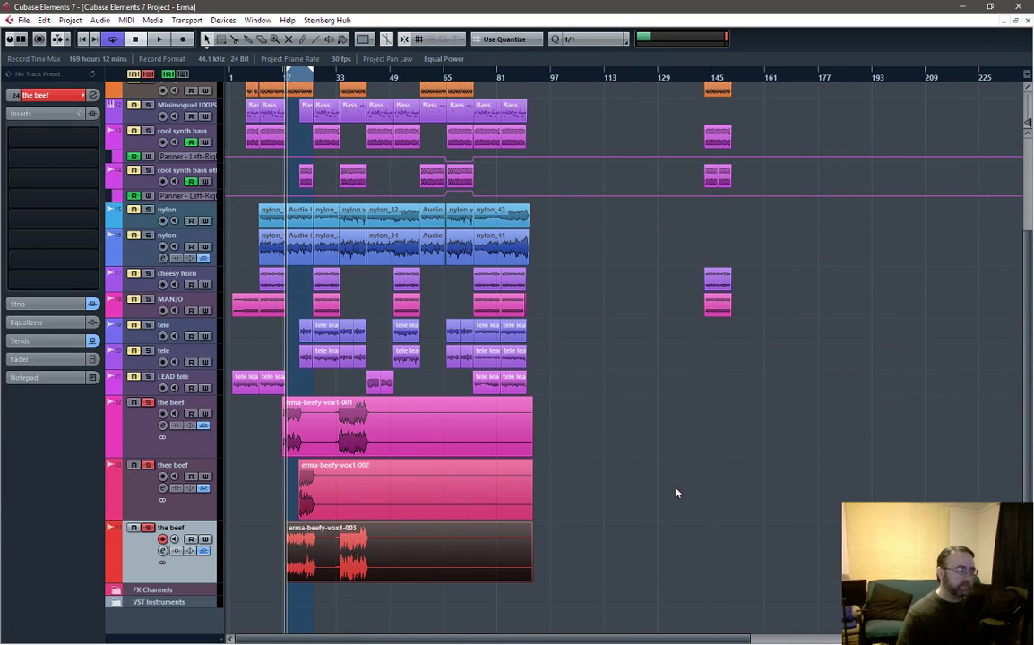
pyautogui.keyDown('ctrl'); pyautogui.scroll(3, 677, 492); pyautogui.keyUp('ctrl')
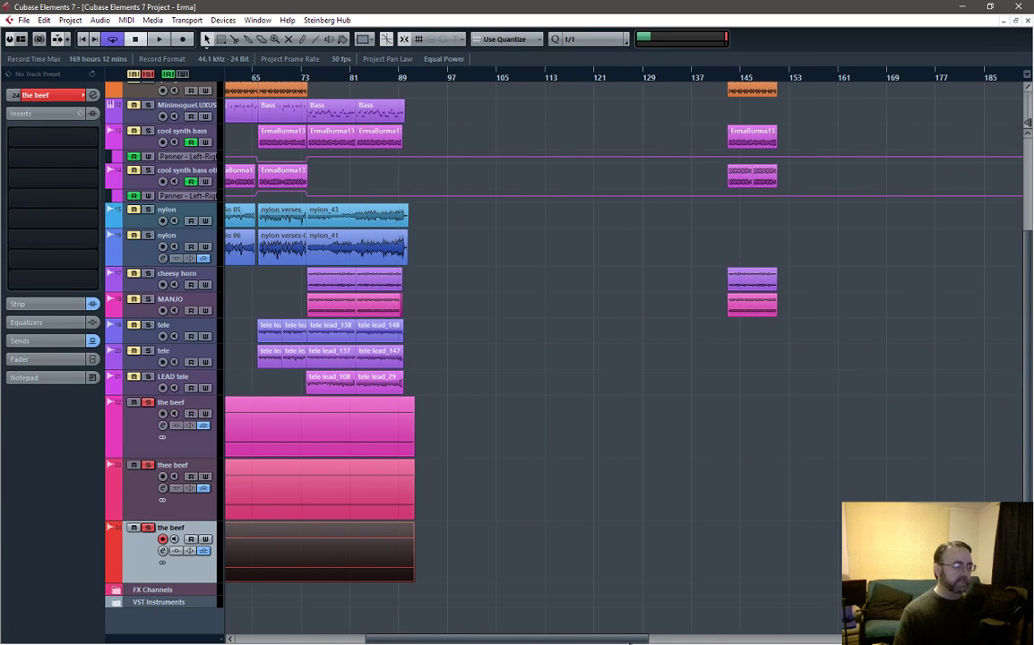
pyautogui.moveTo(630, 642); pyautogui.dragTo(462, 643)
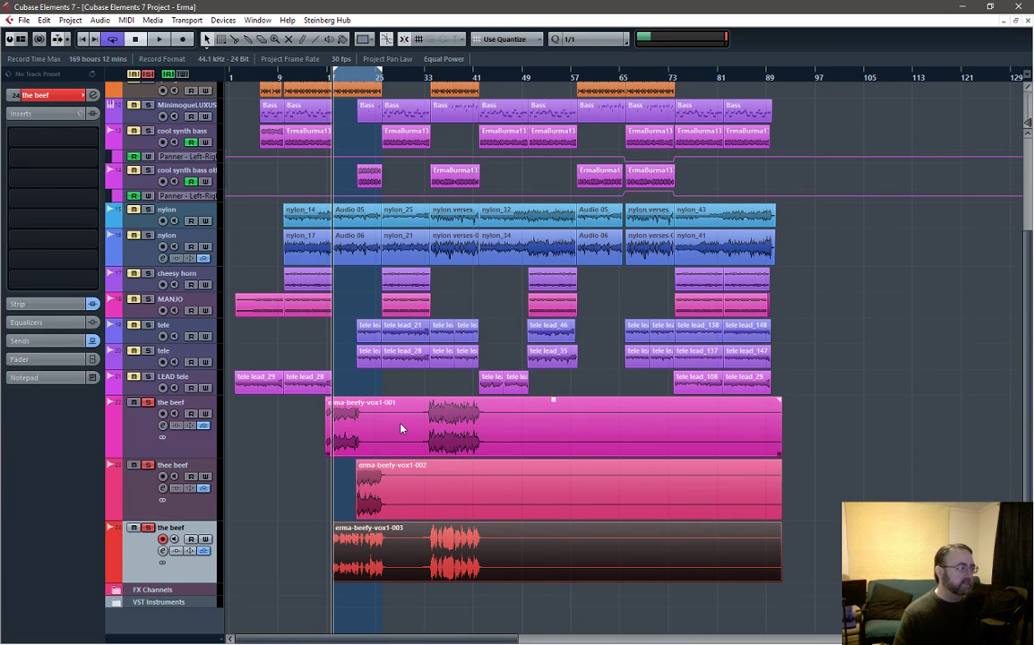
pyautogui.press('space')
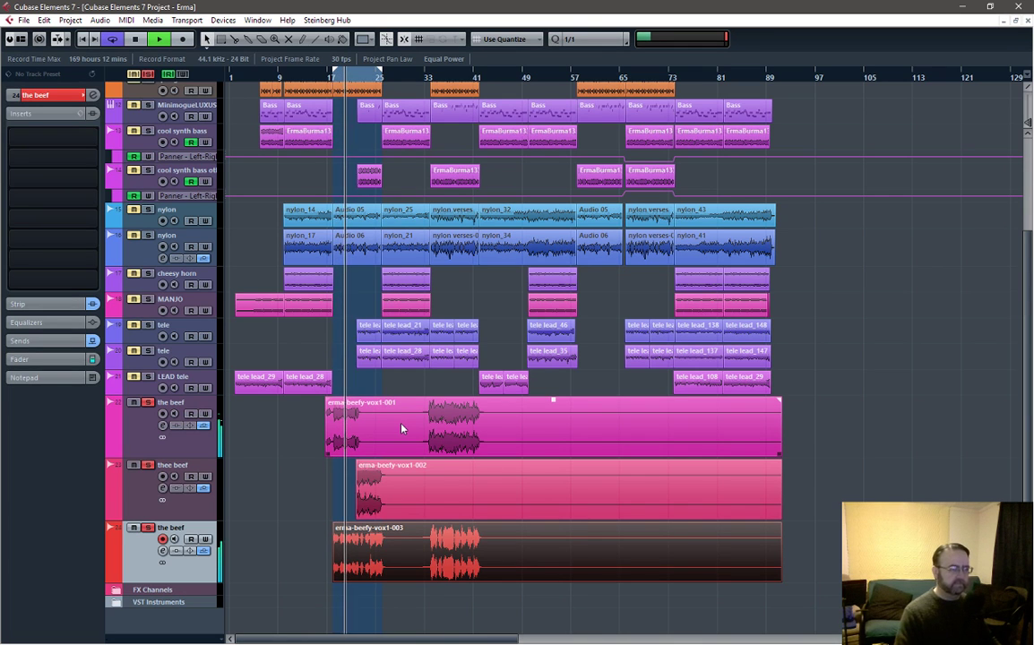
# Set the low-cut filter of vocal channel 23 to 91 Hz in its channel settings while the vocals play
pyautogui.press('F3')
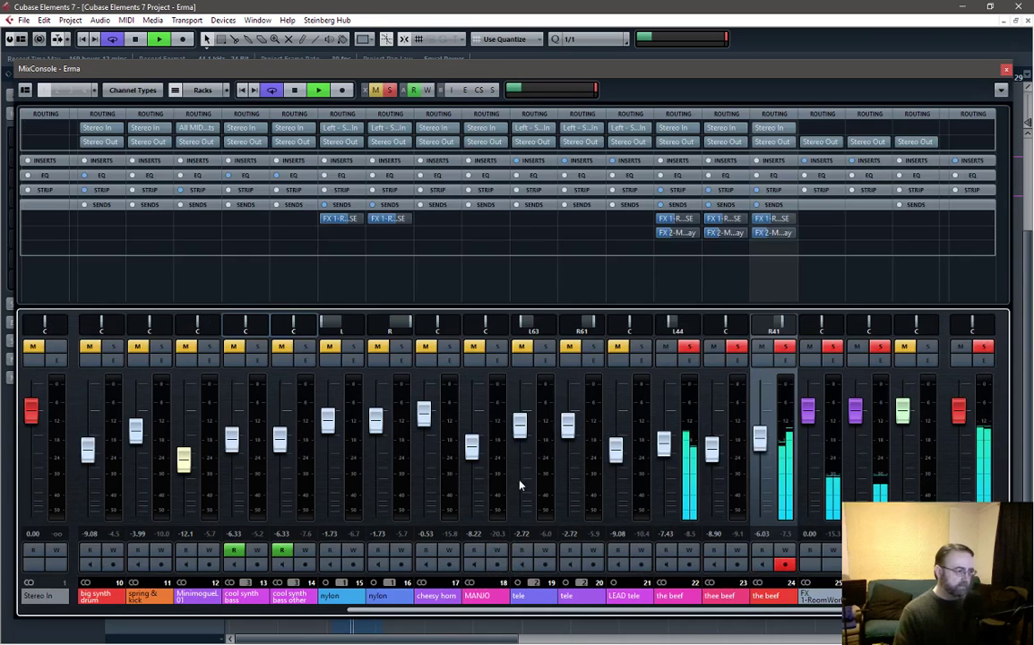
pyautogui.click(690, 361)
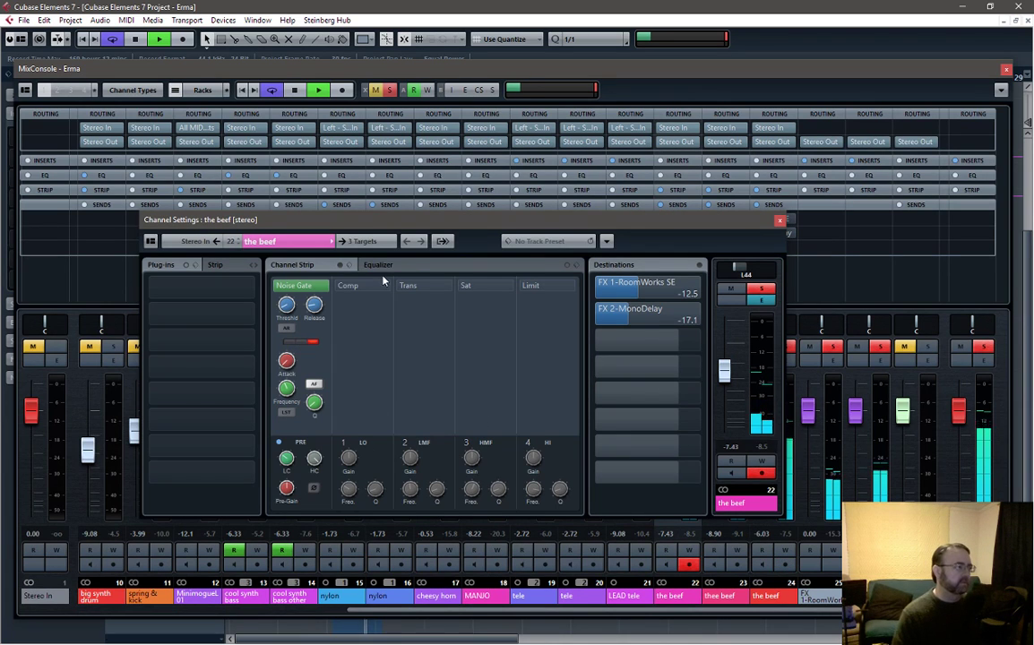
pyautogui.click(408, 265)
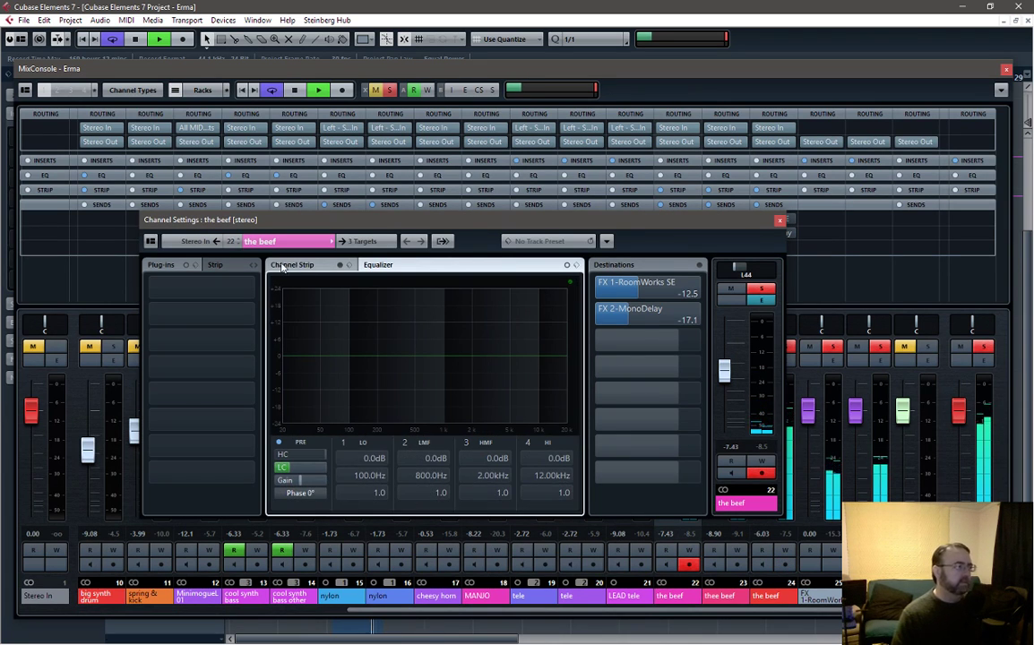
pyautogui.press('Left')
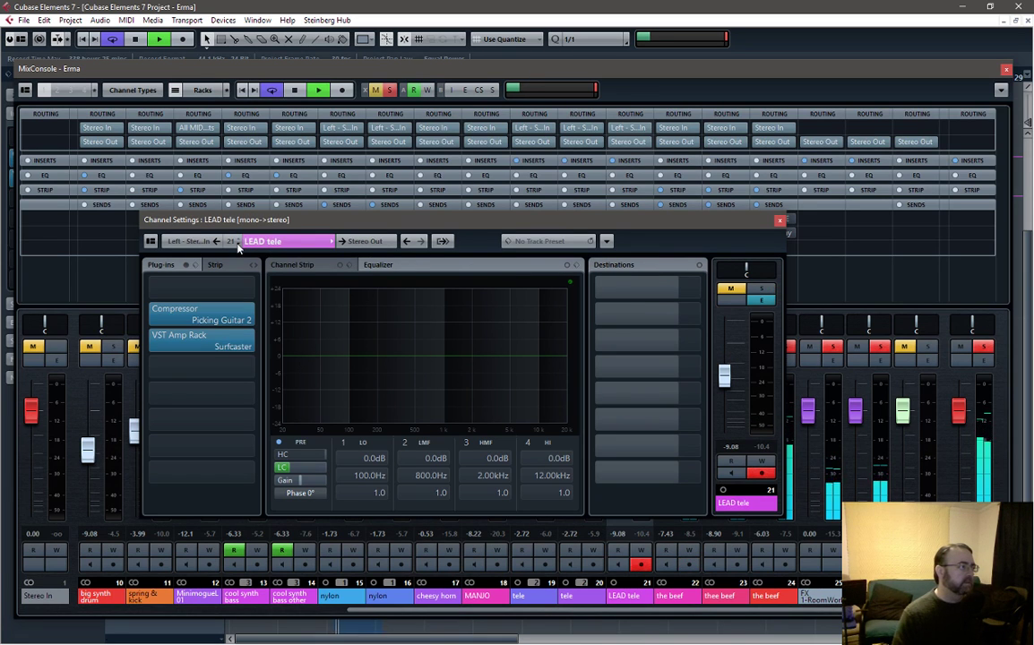
pyautogui.press('Right')
pyautogui.press('Right')
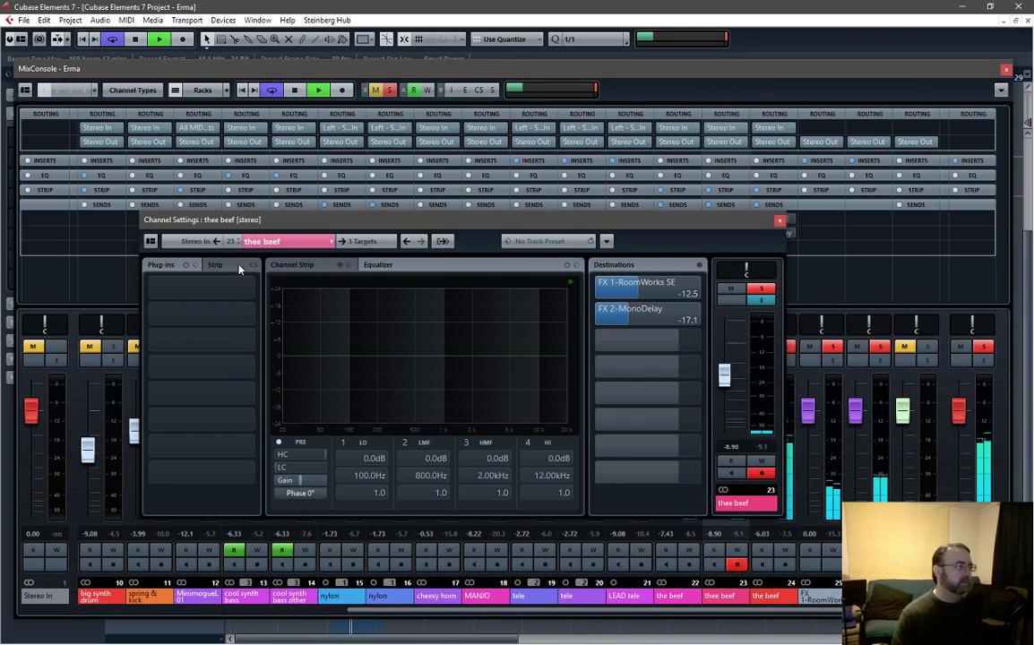
pyautogui.moveTo(276, 468); pyautogui.dragTo(319, 468)
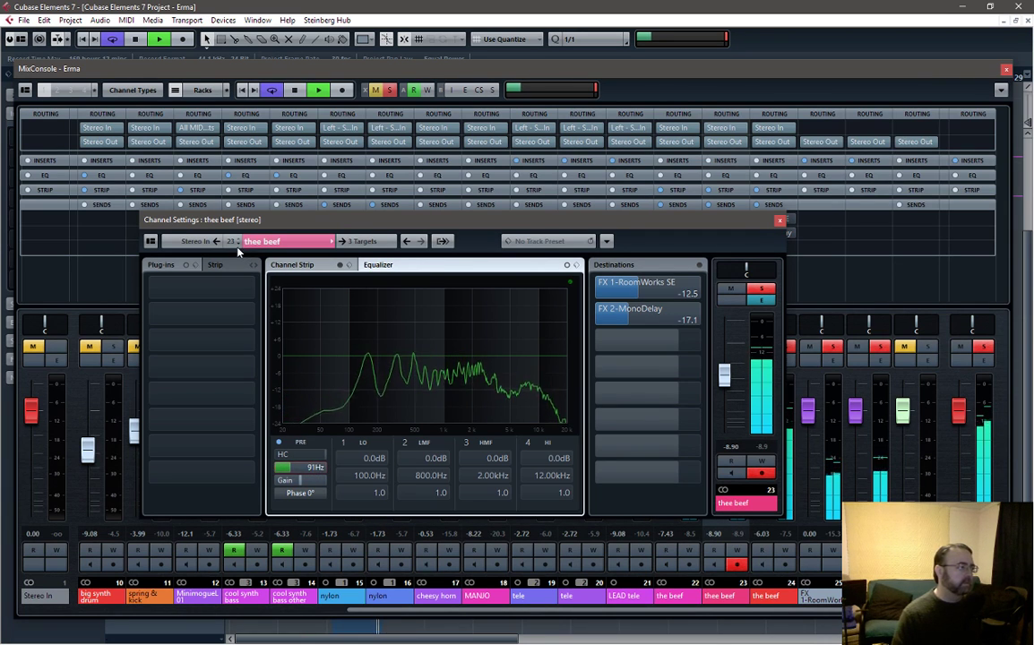
# Set the low-cut filter of vocal channel 24 to 102 Hz and close the channel settings
pyautogui.press('Down')
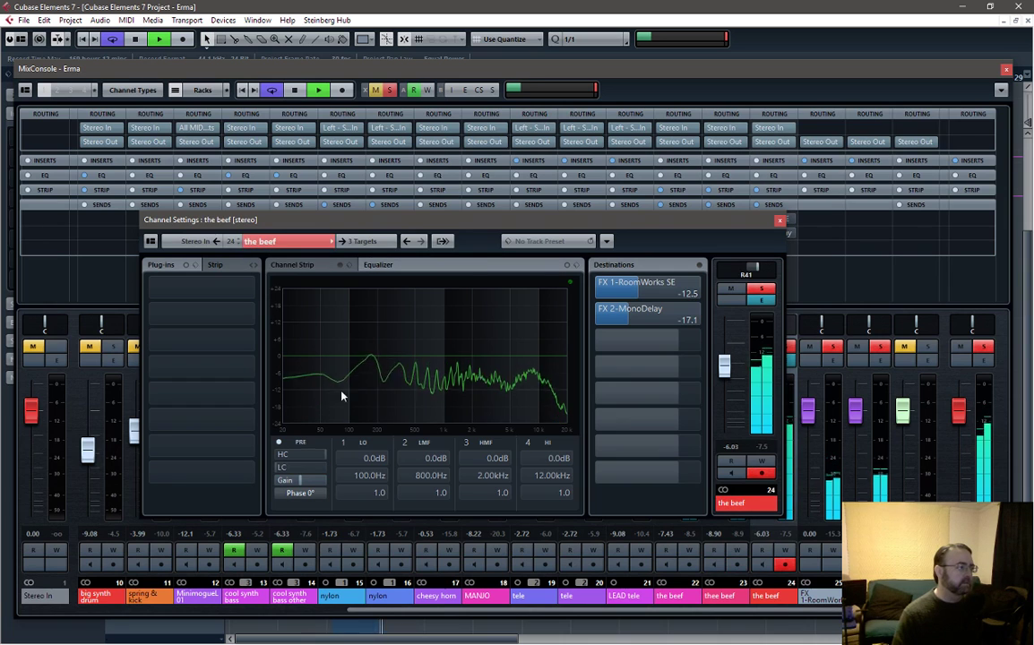
pyautogui.click(293, 468)
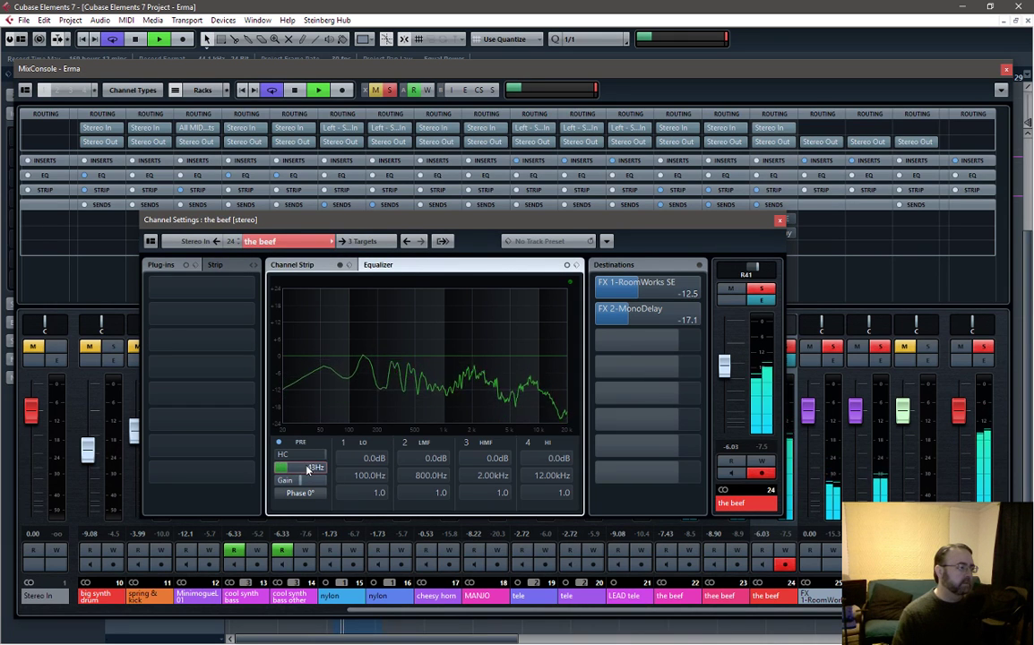
pyautogui.moveTo(301, 472); pyautogui.dragTo(307, 473)
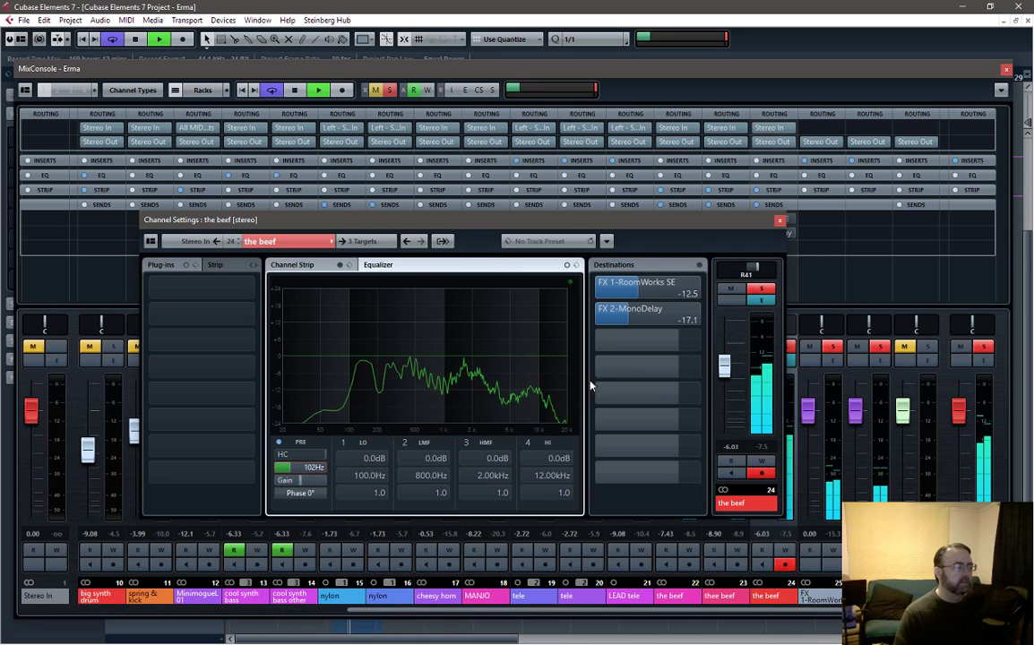
pyautogui.click(779, 221)
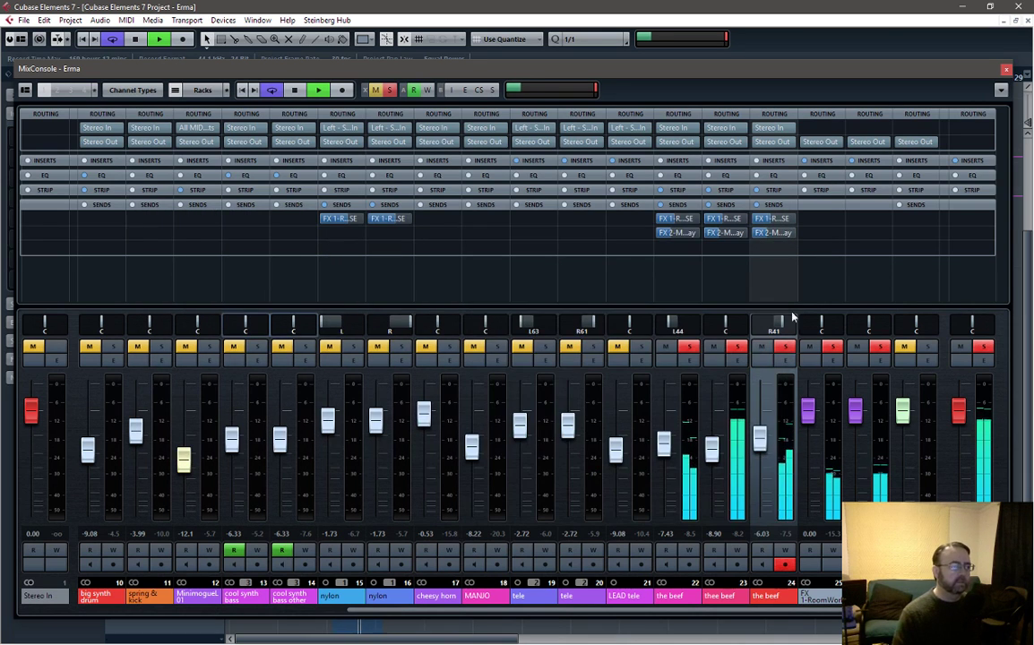
# Isolate vocal channel 22 by silencing channels 23 and 24, and audition it with its equalizer open
pyautogui.press('space')
pyautogui.click(762, 349)
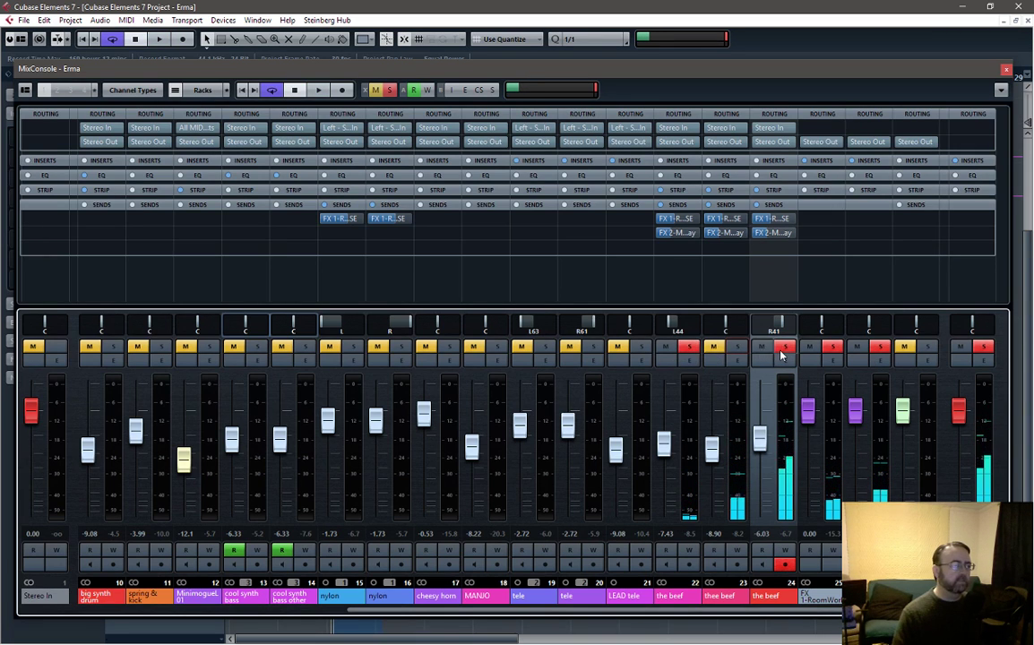
pyautogui.click(689, 363)
pyautogui.press('space')
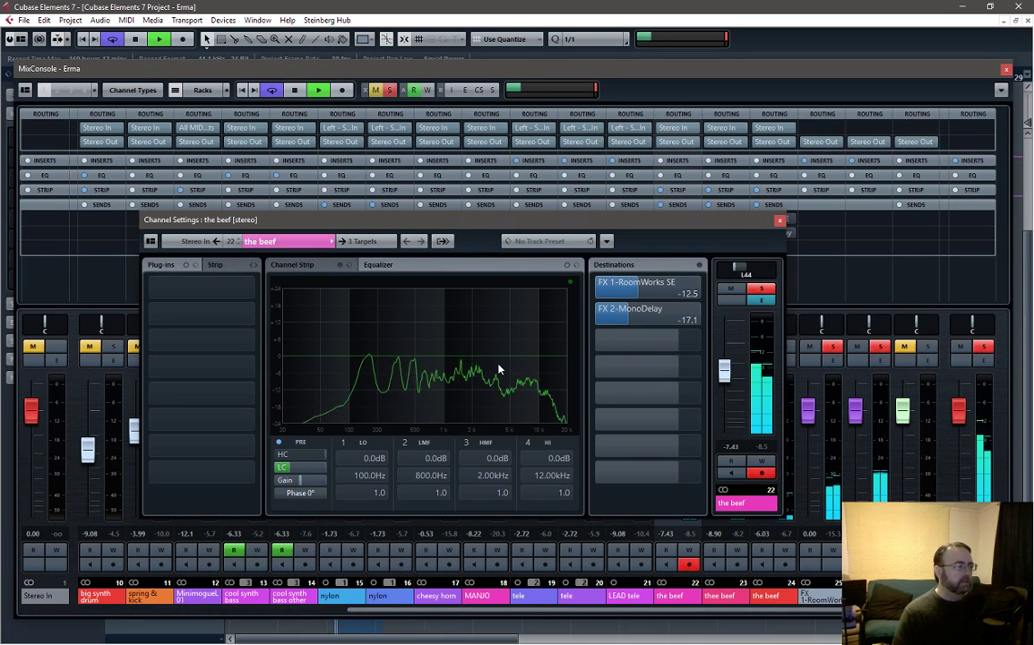
pyautogui.press('space')
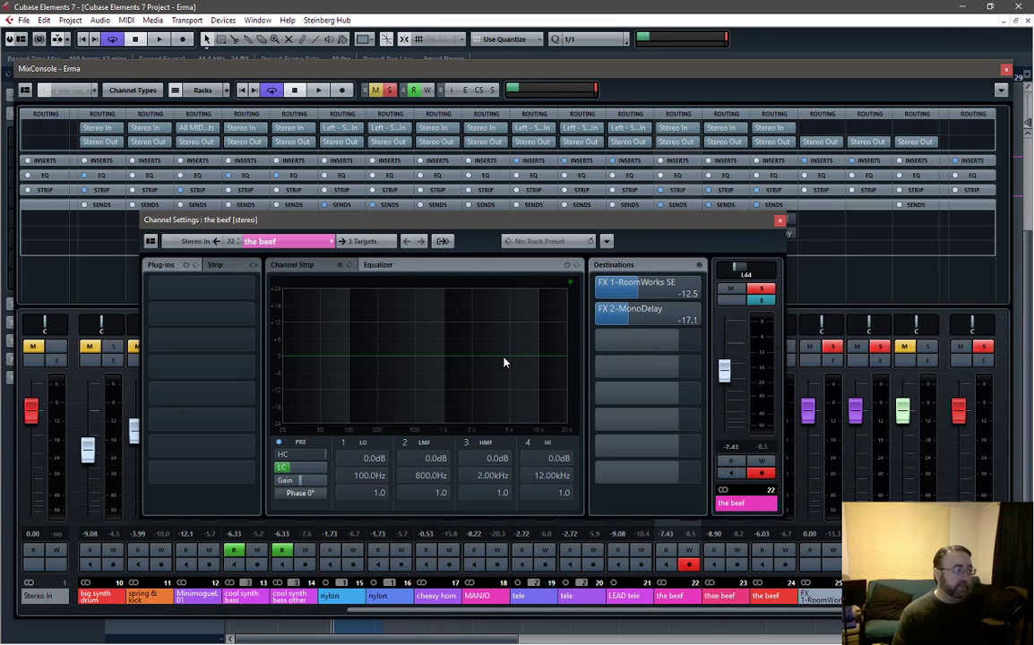
# Boost the high EQ band of vocal channel 22 by 7.6 dB at 3.18 kHz, auditioning the vocal with different boosts
pyautogui.moveTo(507, 360); pyautogui.dragTo(511, 335)
pyautogui.press('space')
pyautogui.press('space')
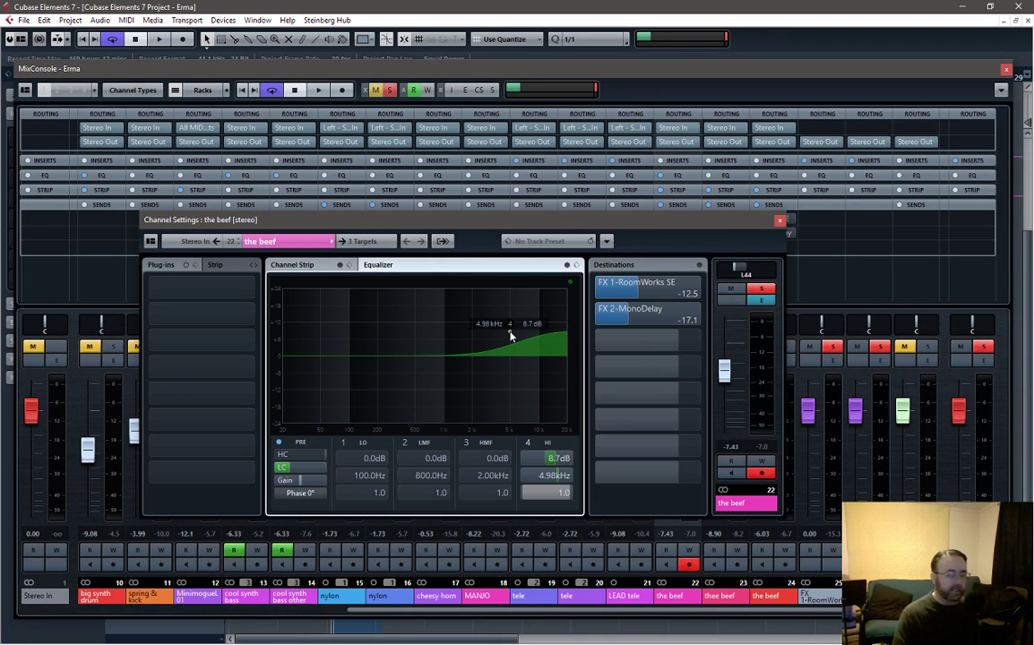
pyautogui.moveTo(511, 334); pyautogui.dragTo(510, 328)
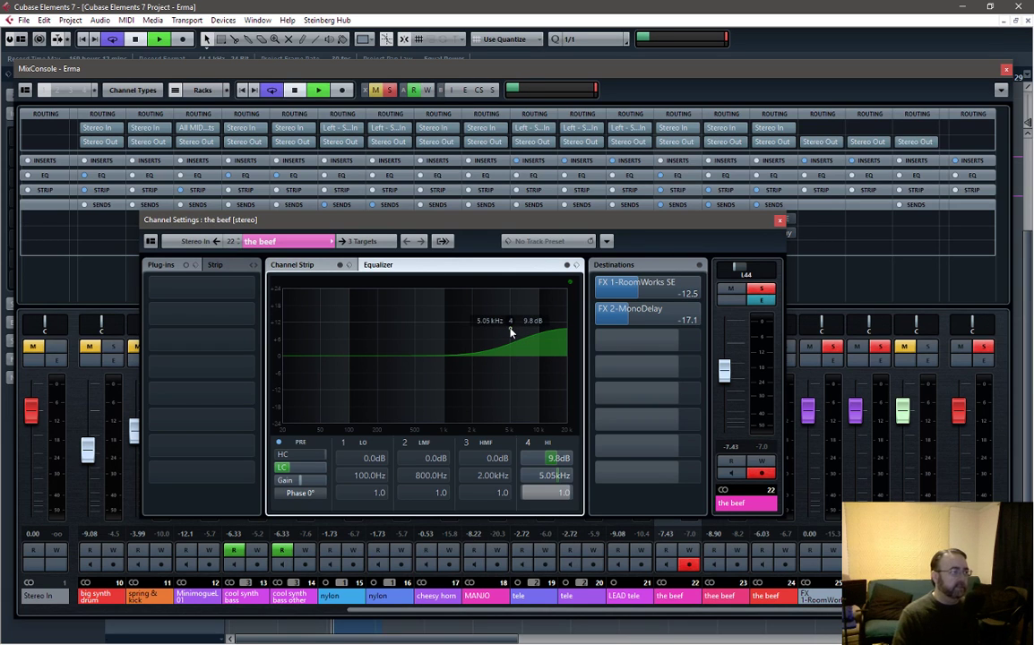
pyautogui.moveTo(510, 333); pyautogui.dragTo(491, 323)
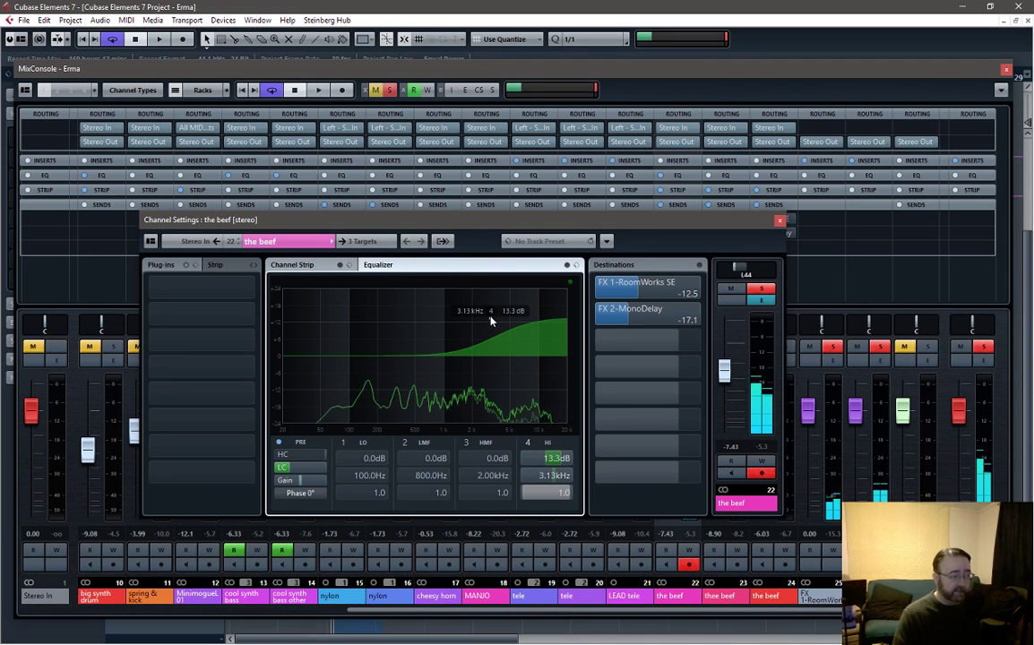
pyautogui.press('space')
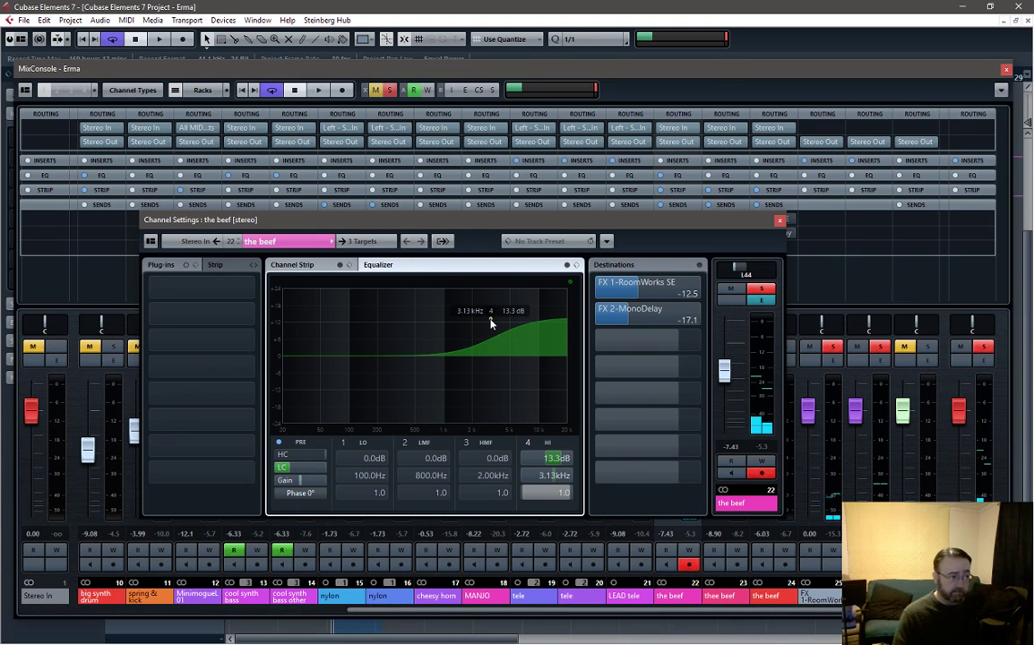
pyautogui.moveTo(490, 323); pyautogui.dragTo(491, 339)
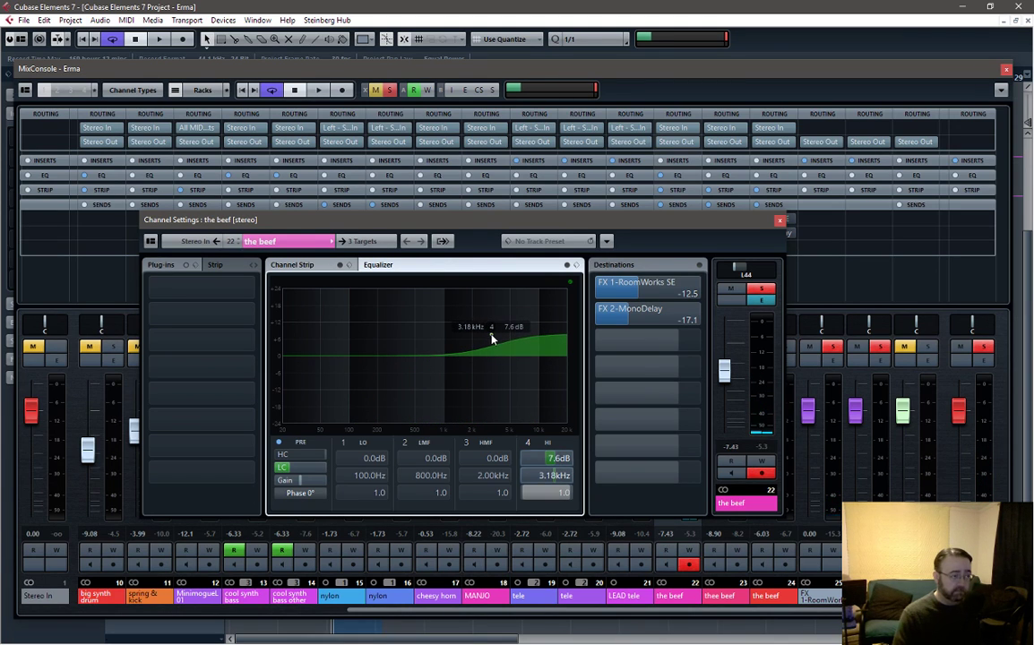
pyautogui.press('space')
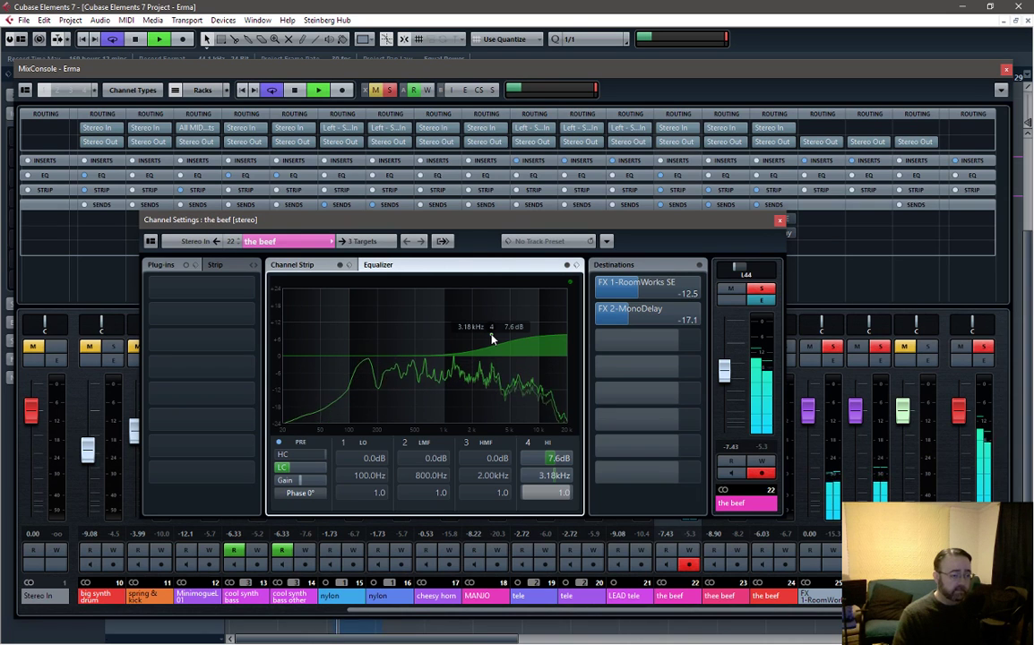
pyautogui.press('space')
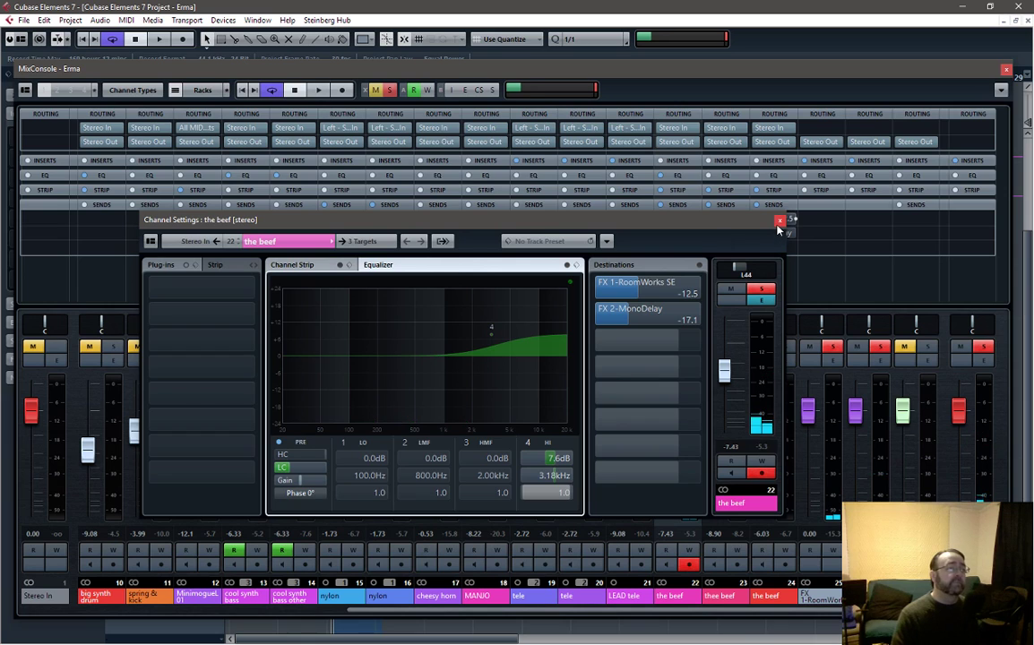
pyautogui.click(778, 221)
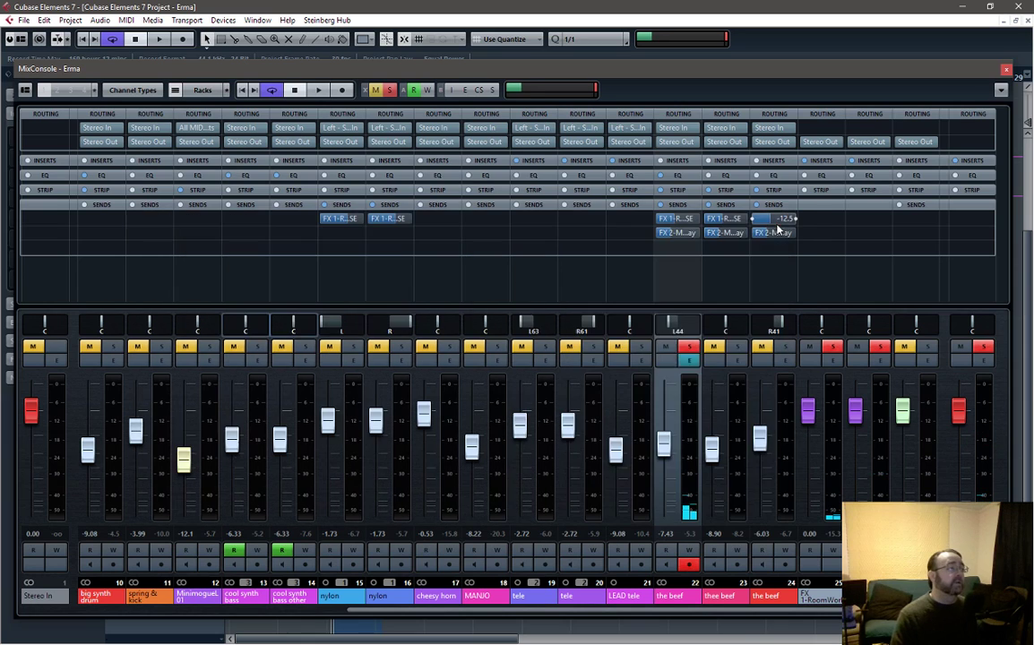
# Copy the EQ settings of vocal channel 22 to channels 23 and 24
pyautogui.rightClick(675, 177)
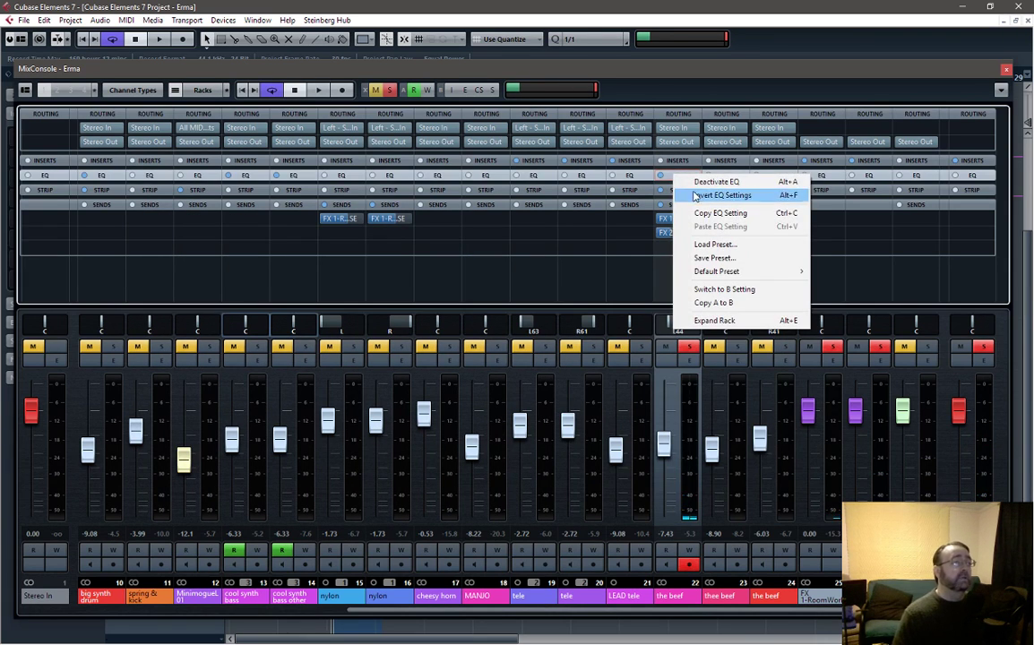
pyautogui.click(706, 173)
pyautogui.rightClick(732, 176)
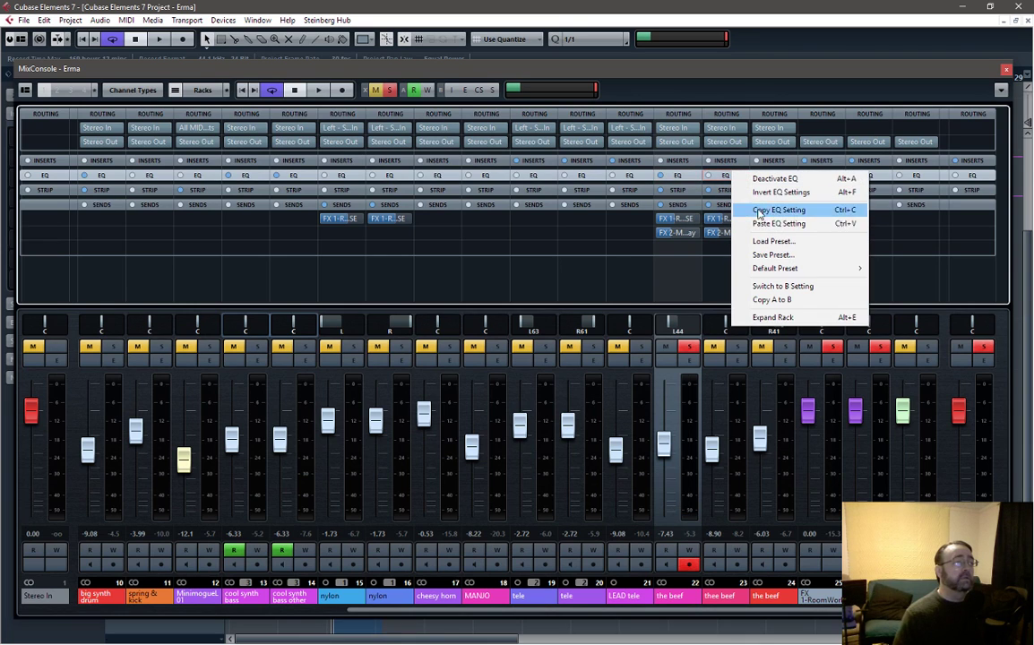
pyautogui.click(770, 224)
pyautogui.rightClick(751, 177)
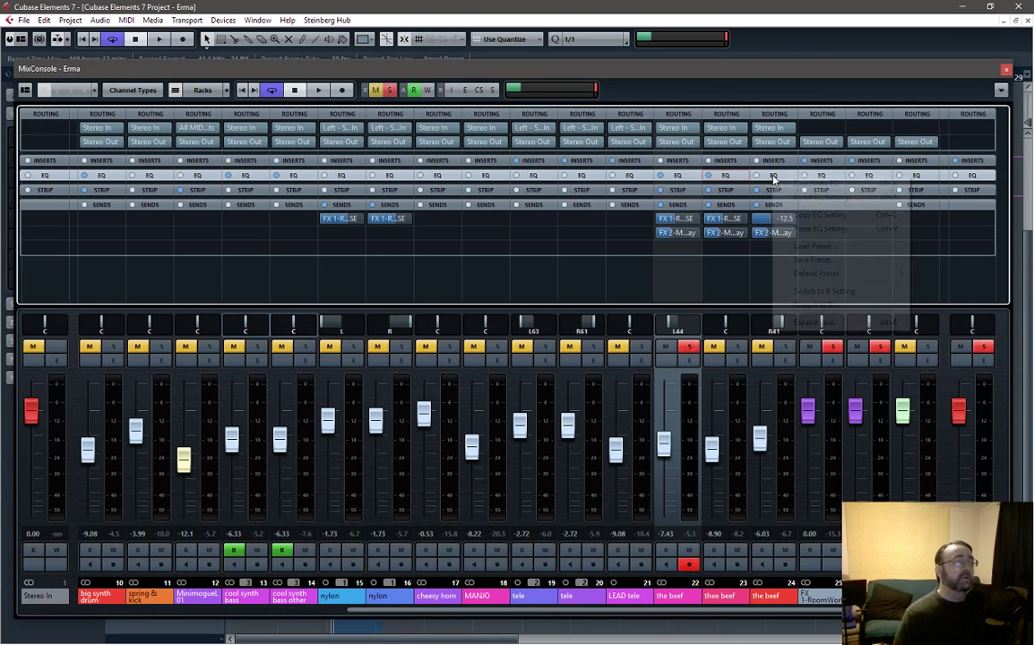
pyautogui.click(777, 227)
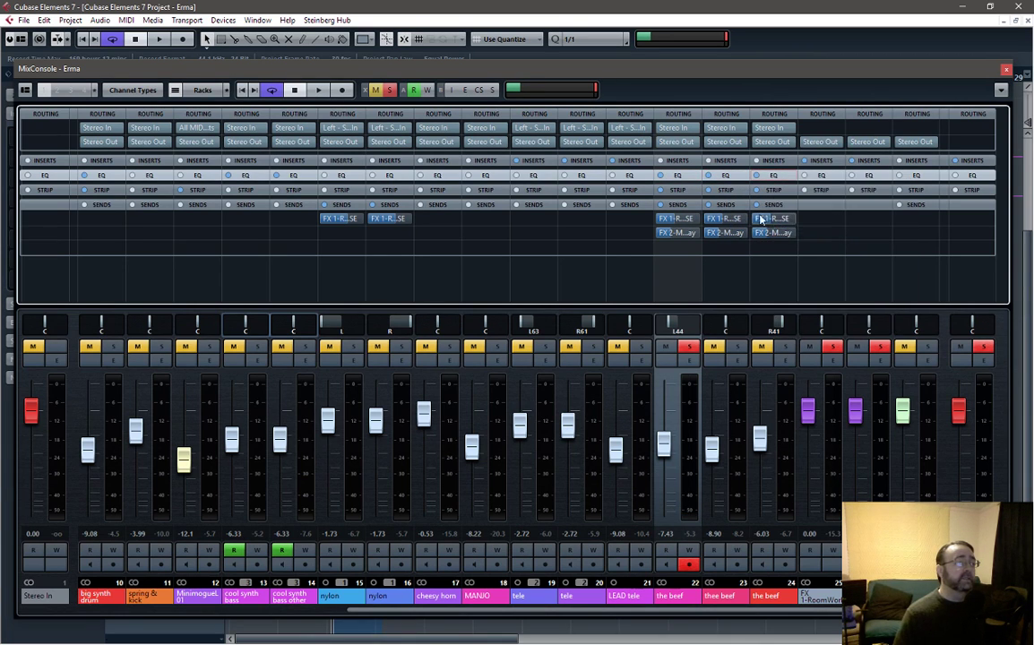
# Examine the EQ curves and band values of the vocal channels, including channel 23's equalizer
pyautogui.click(729, 177)
pyautogui.click(739, 362)
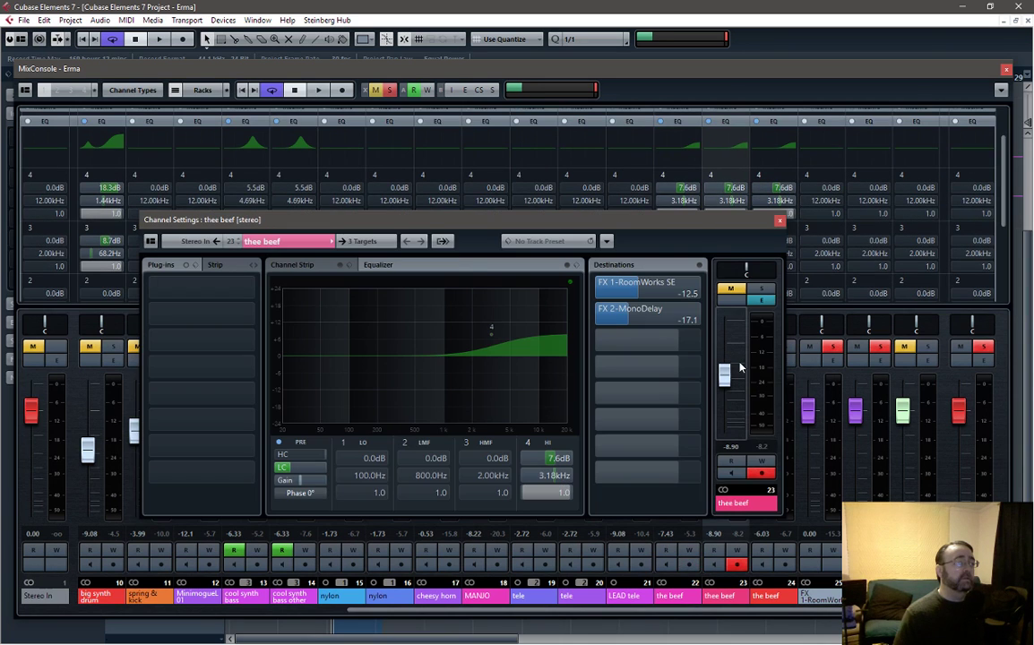
pyautogui.click(778, 221)
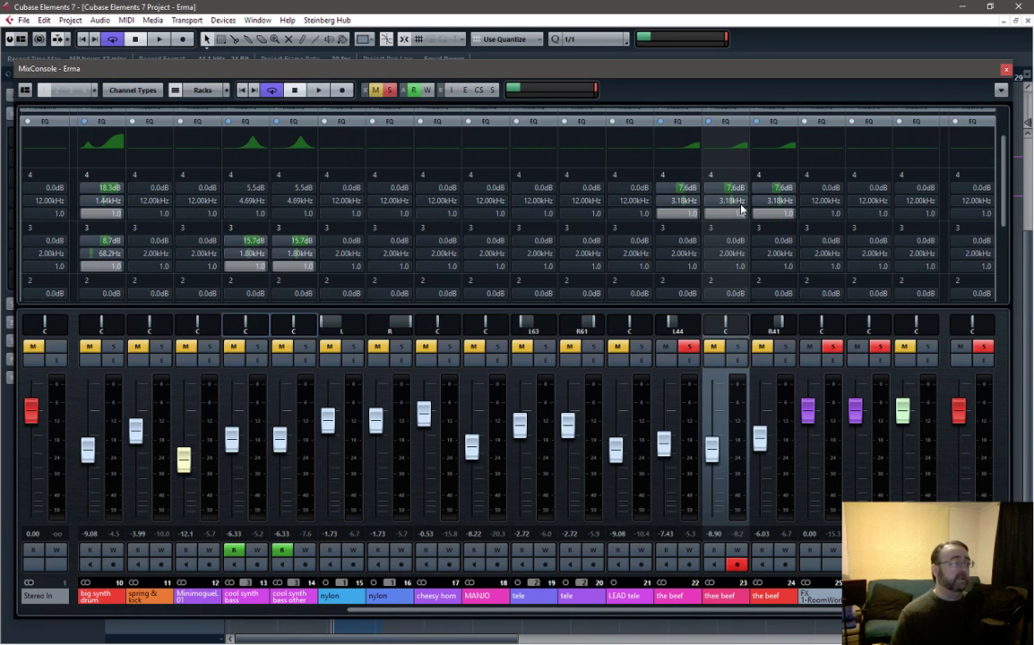
pyautogui.click(677, 123)
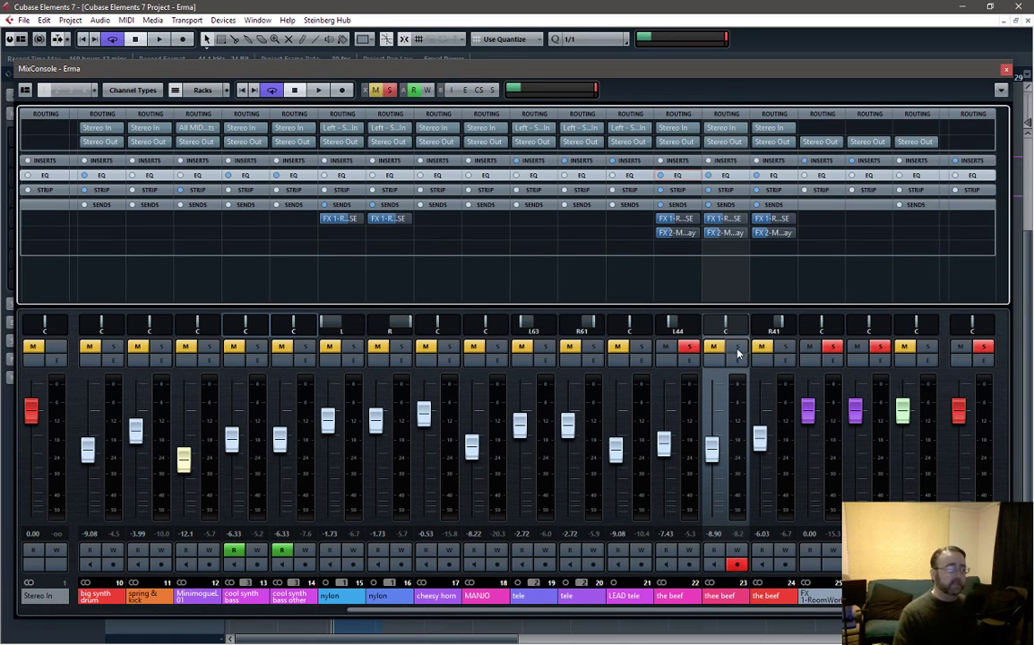
# Solo vocal channels 23 and 24 again, and raise the faders of channel 22 to -6.48 dB and channel 23 to -7.25 dB
pyautogui.click(737, 350)
pyautogui.press('space')
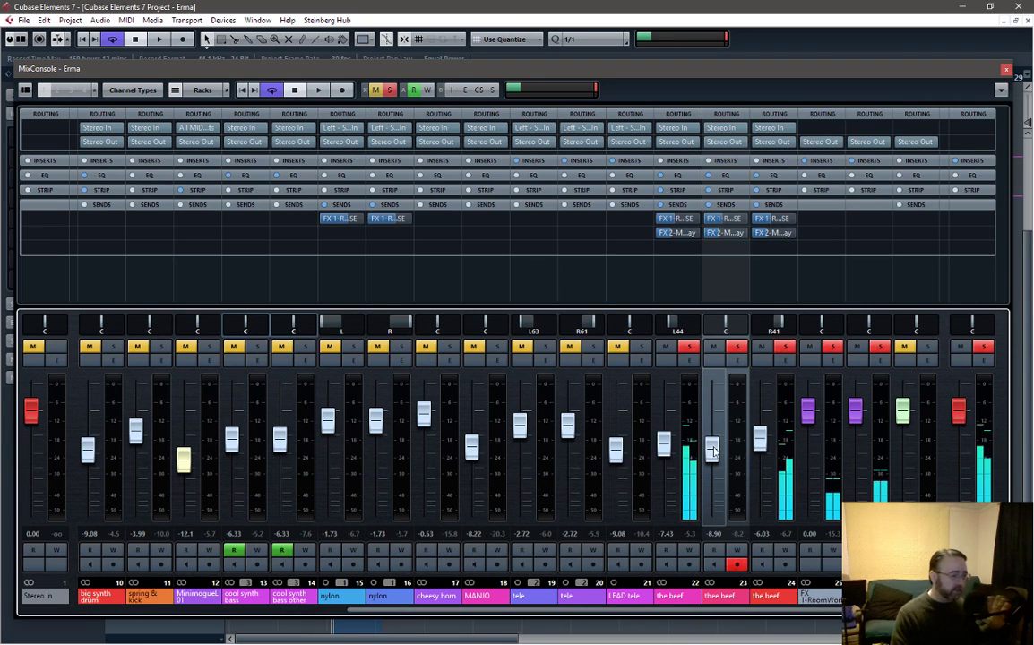
pyautogui.click(674, 598)
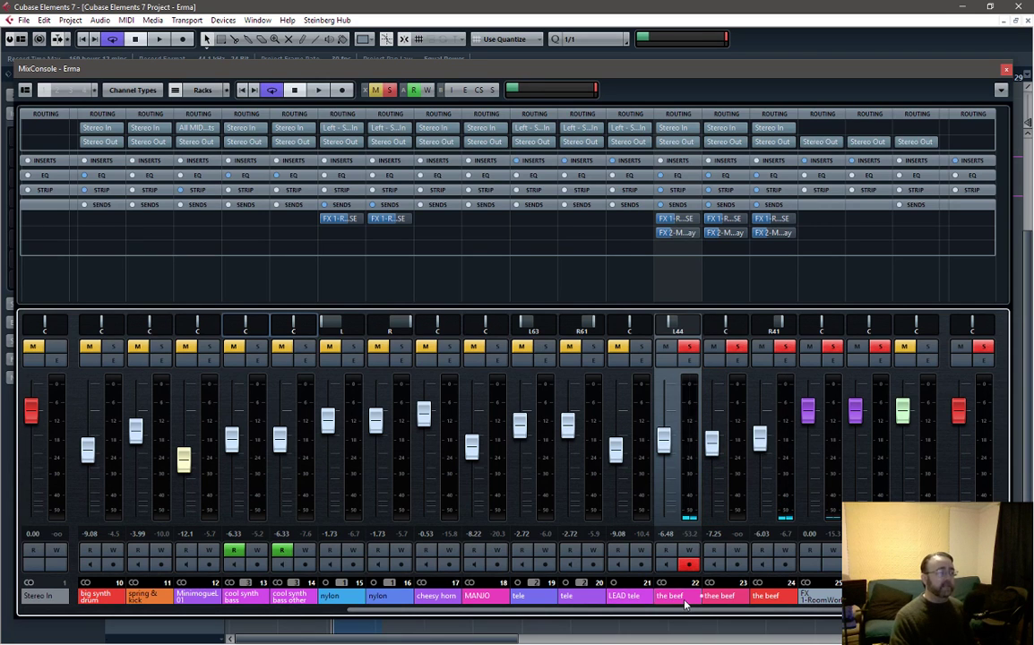
# Link vocal channels 22, 23 and 24 into one fader group and start playback to check them
pyautogui.keyDown('shift'); pyautogui.click(721, 597); pyautogui.keyUp('shift')
pyautogui.keyDown('shift'); pyautogui.click(768, 598); pyautogui.keyUp('shift')
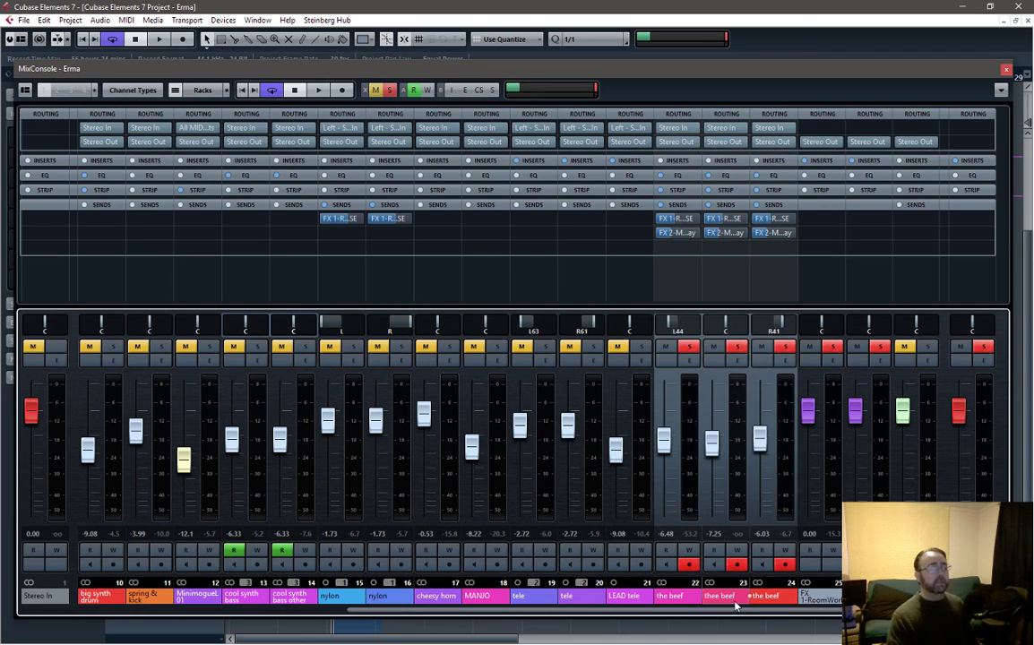
pyautogui.rightClick(737, 595)
pyautogui.click(788, 412)
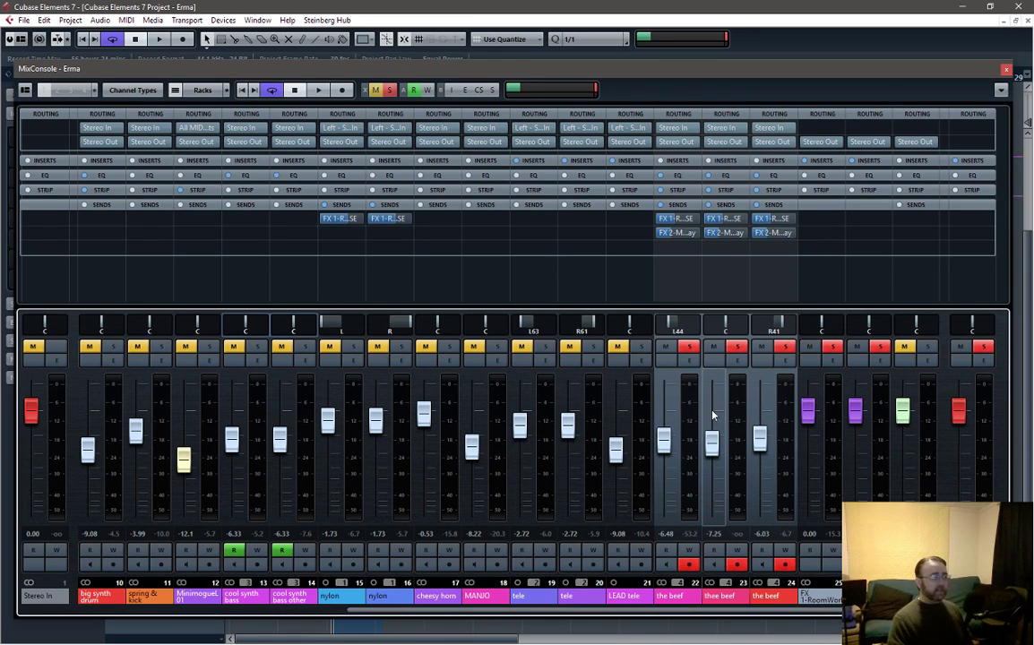
pyautogui.press('space')
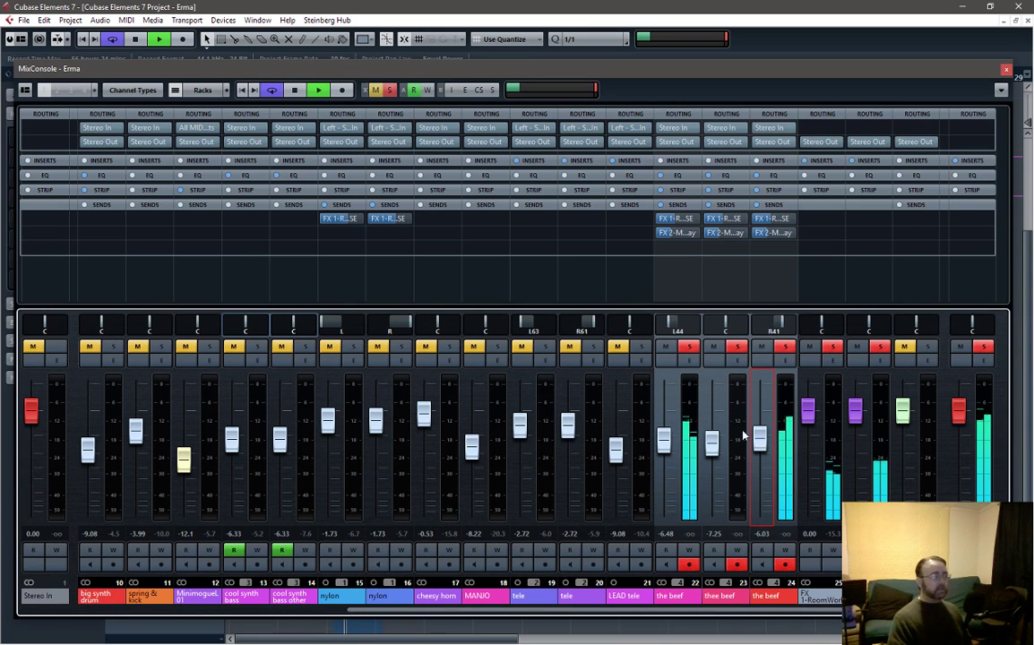
# Clear the vocal solos, turn cycle off, and listen to the full mix from the start of the song
pyautogui.click(1005, 69)
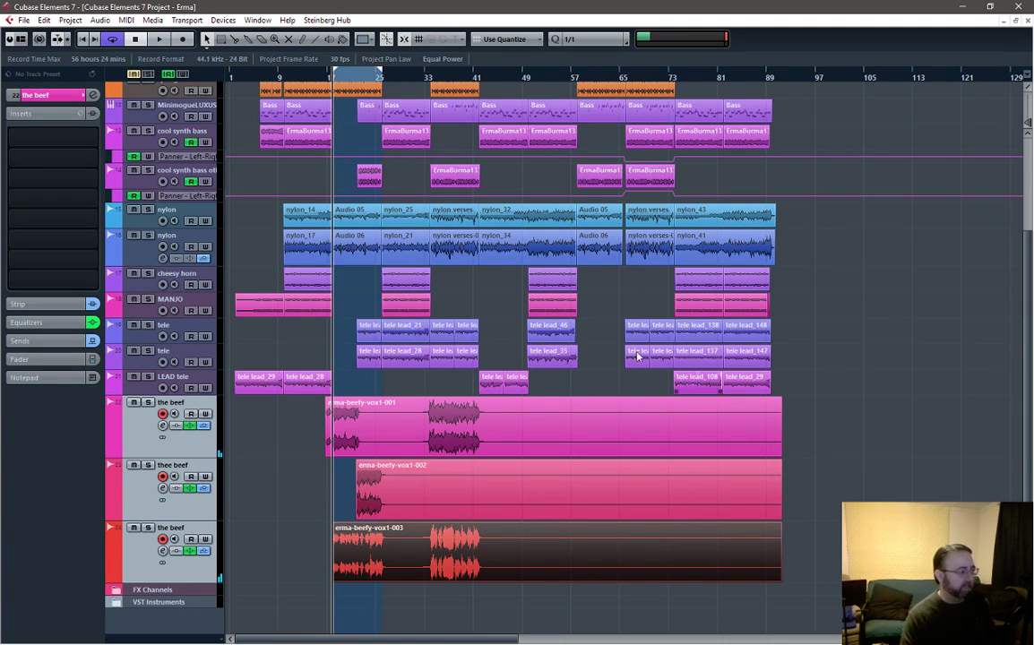
pyautogui.press('Home')
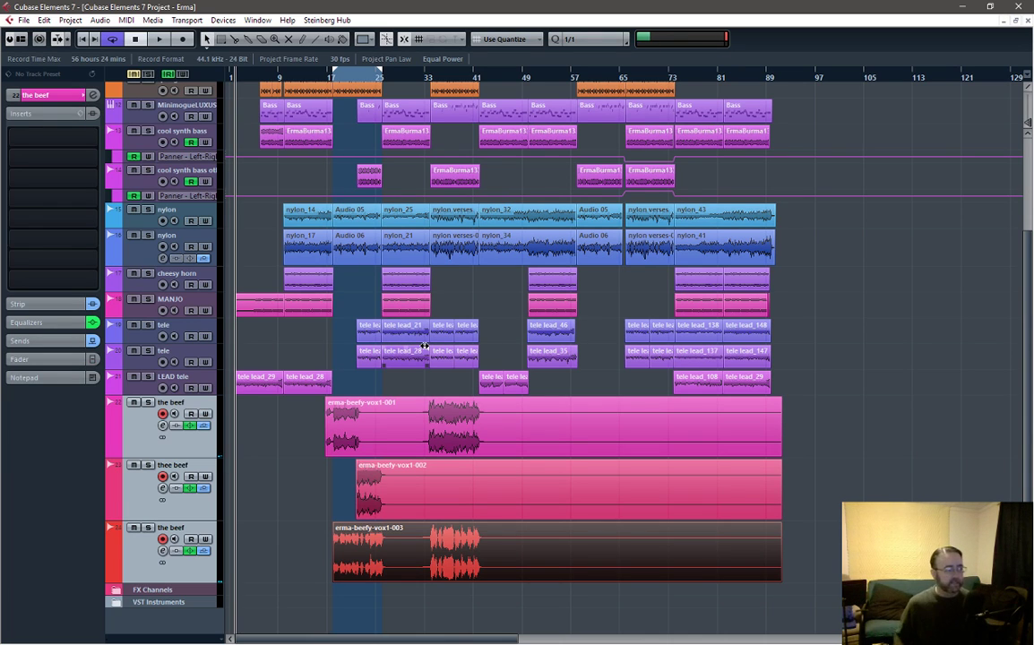
pyautogui.press('space')
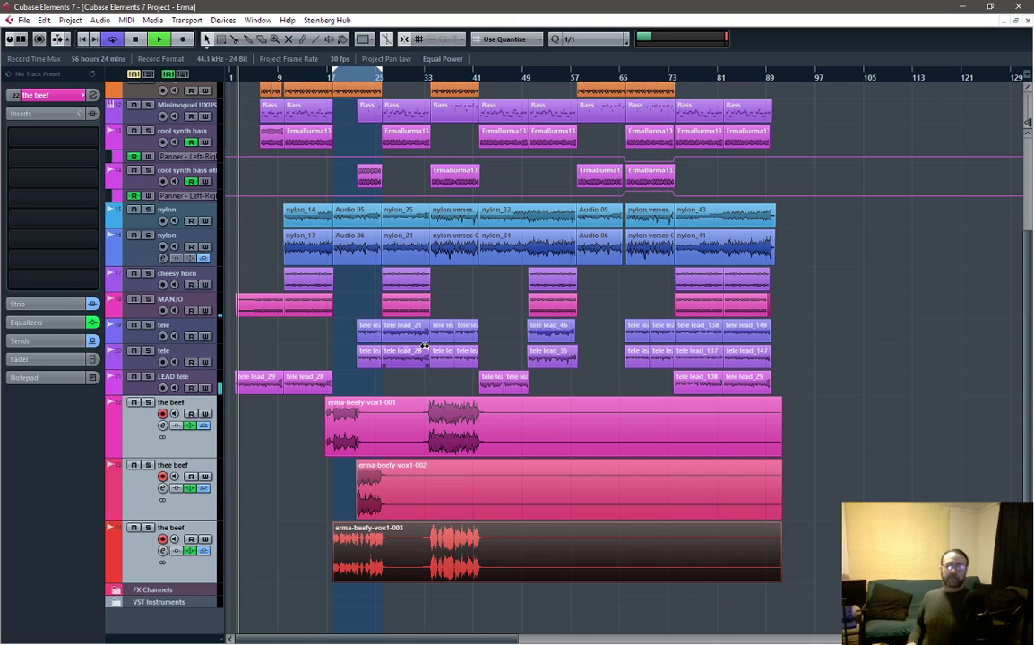
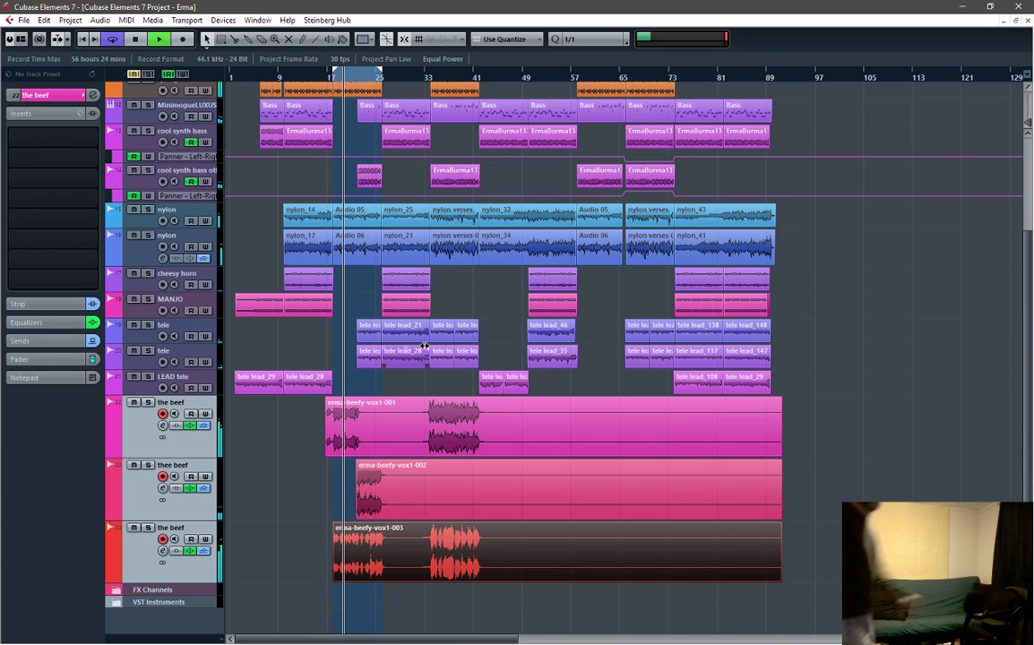
pyautogui.press('space')
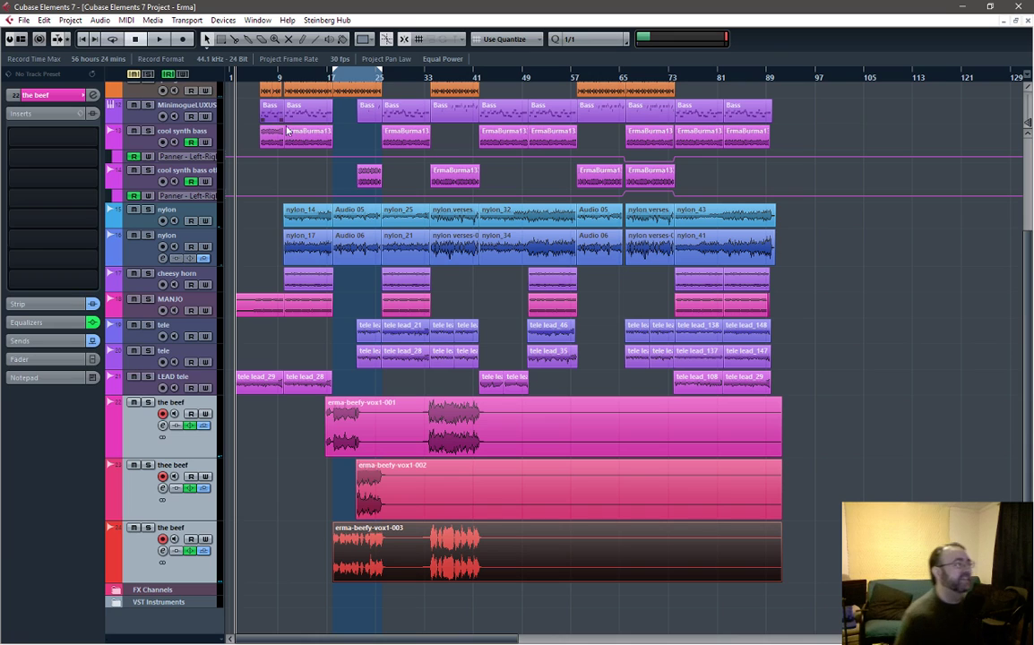
pyautogui.press('F3')
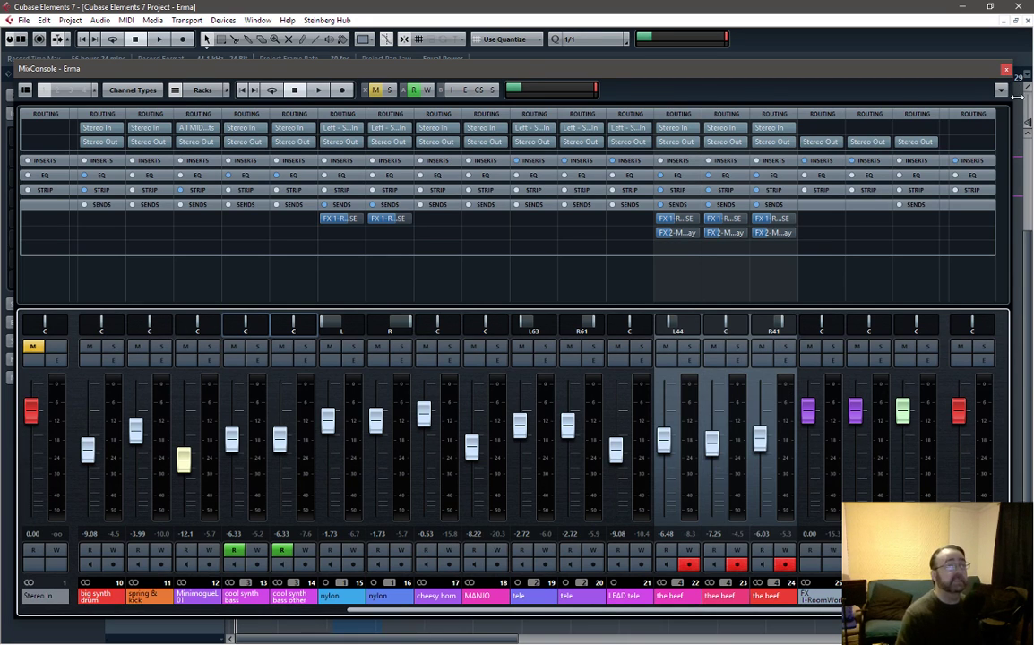
pyautogui.click(1006, 70)
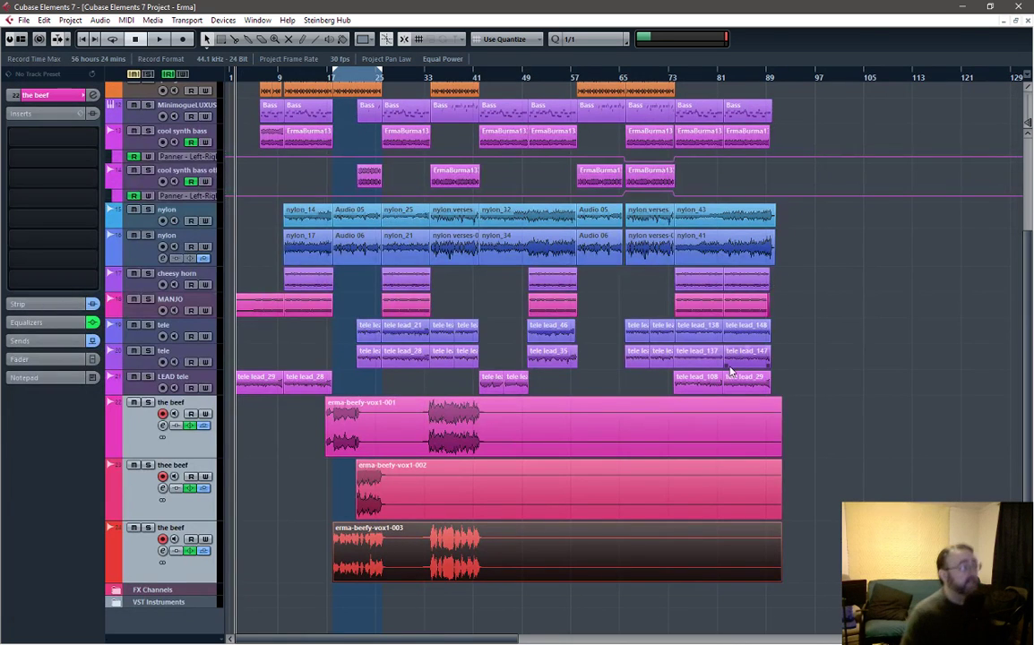
# Play from just before bar 17 and lower the linked vocal faders to -8.48, -9.26 and -8.04 dB on channels 22, 23 and 24
pyautogui.click(329, 79)
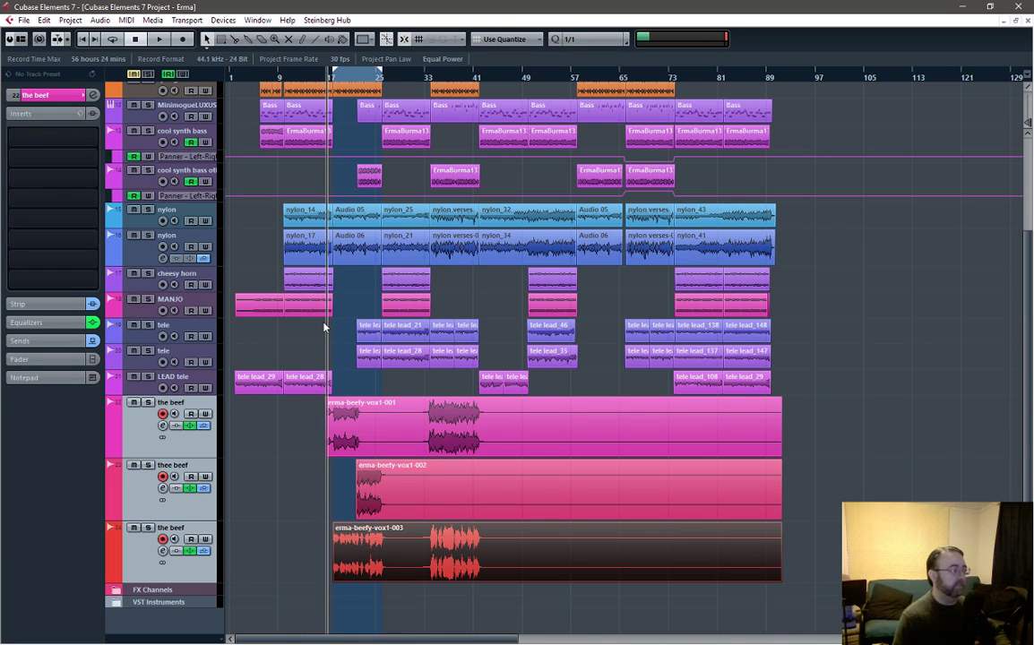
pyautogui.press('F3')
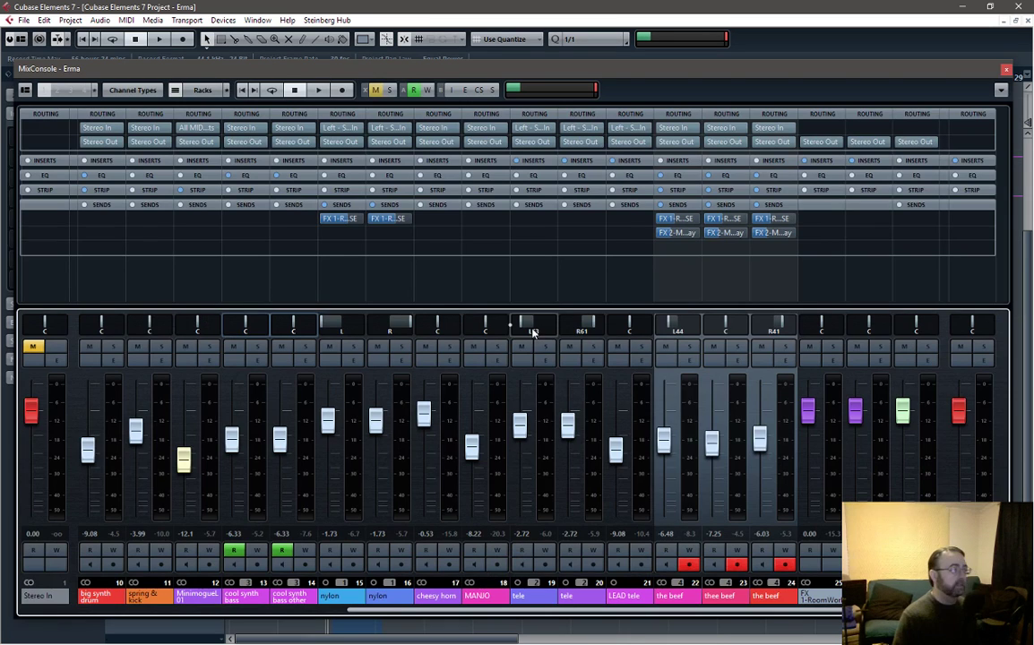
pyautogui.press('space')
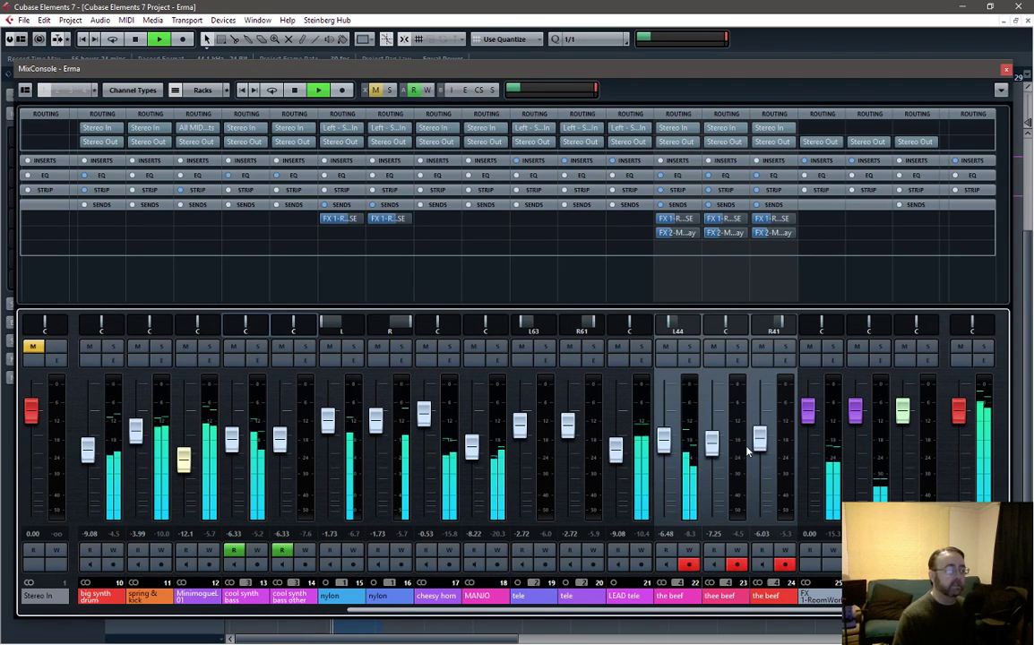
pyautogui.moveTo(703, 454); pyautogui.dragTo(713, 457)
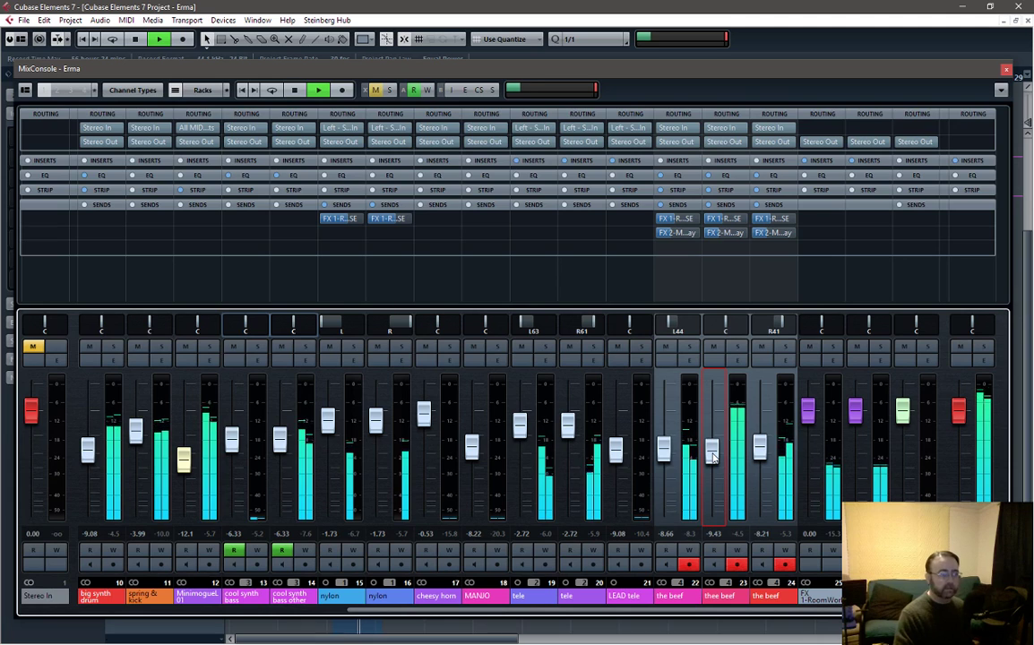
pyautogui.scroll(1, 713, 457)
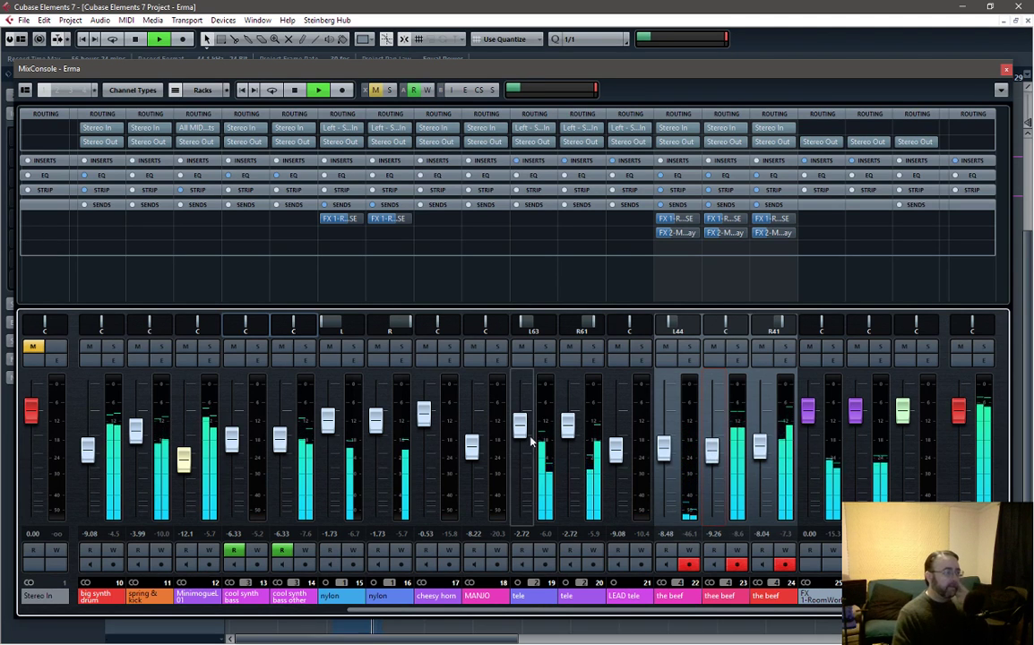
# Lower the linked tele channels 19 and 20 to -4.62 dB while the full mix plays
pyautogui.click(565, 596)
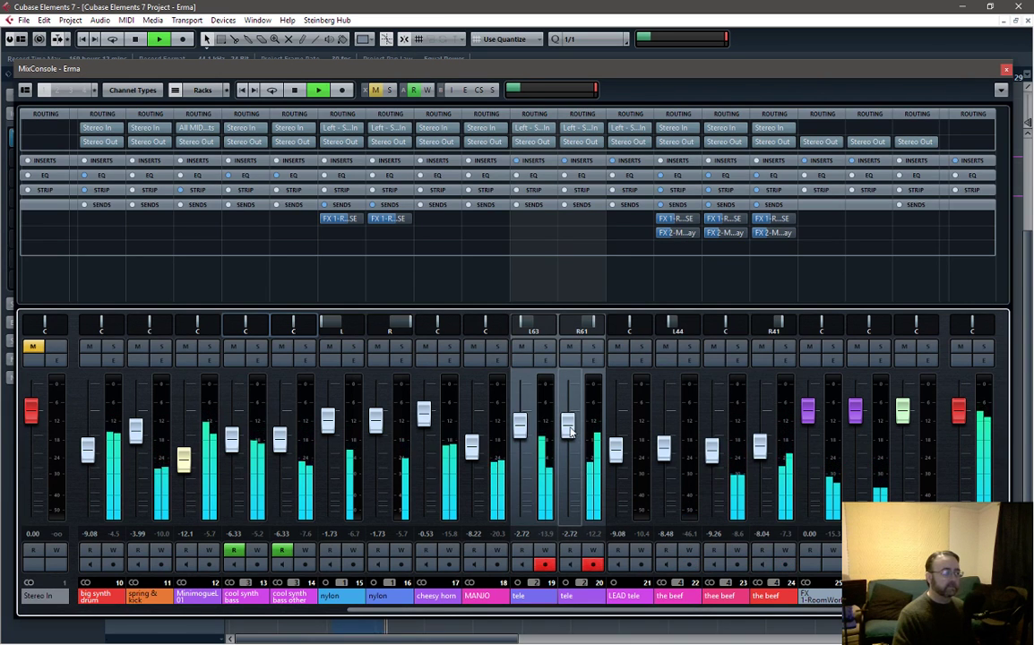
pyautogui.scroll(-2, 569, 431)
pyautogui.scroll(-3, 568, 432)
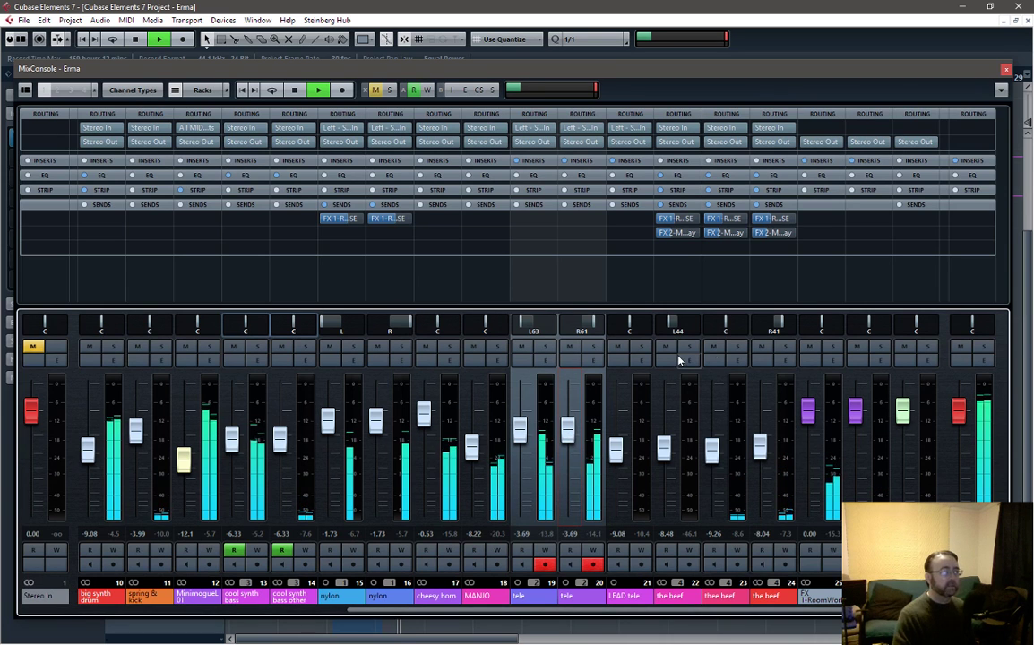
pyautogui.click(1005, 69)
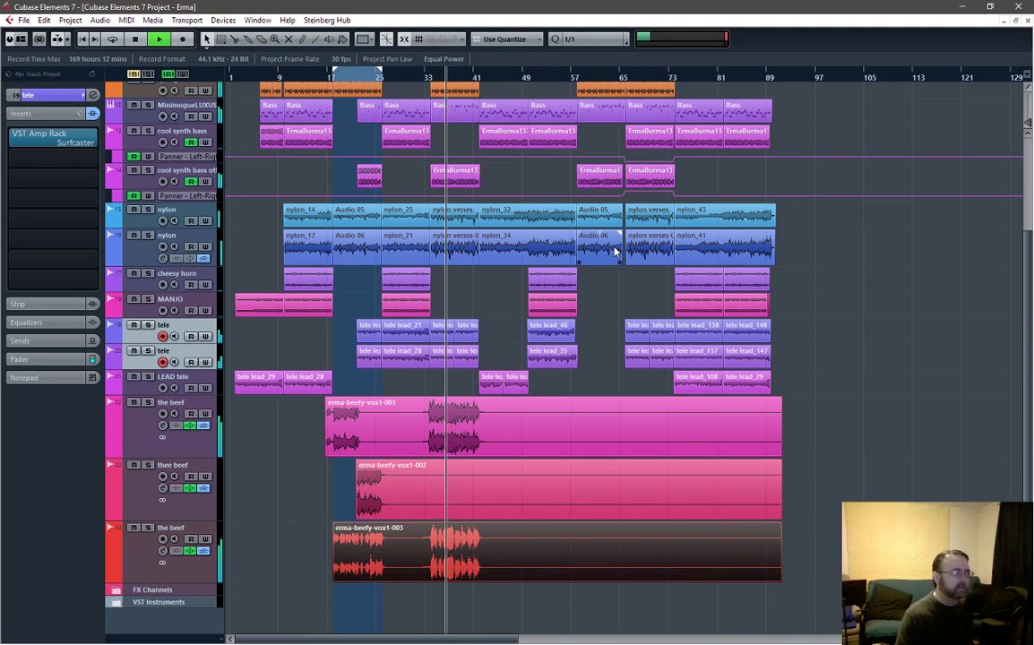
pyautogui.press('F3')
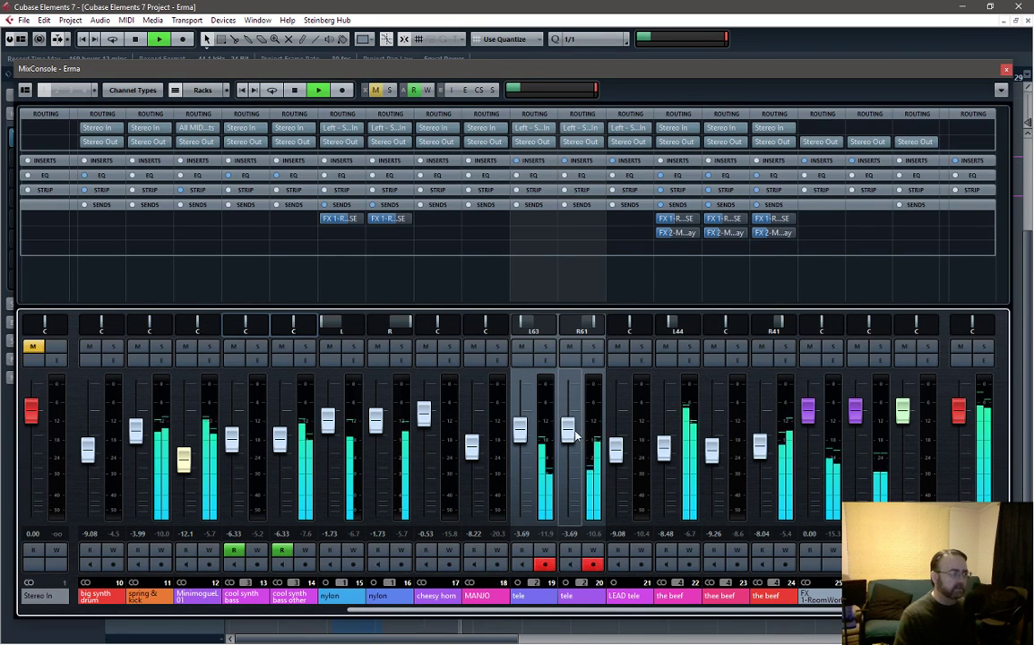
pyautogui.moveTo(561, 433); pyautogui.dragTo(569, 441)
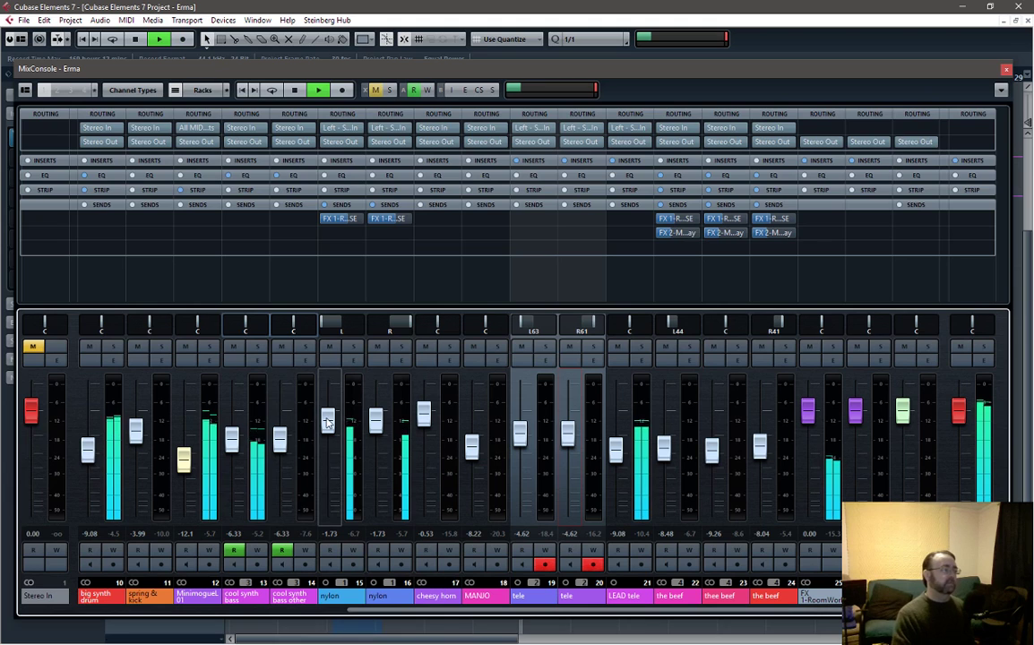
# Lower the linked nylon channels 15 and 16 to -3.26 dB and keep listening to the balance
pyautogui.moveTo(328, 418); pyautogui.dragTo(328, 424)
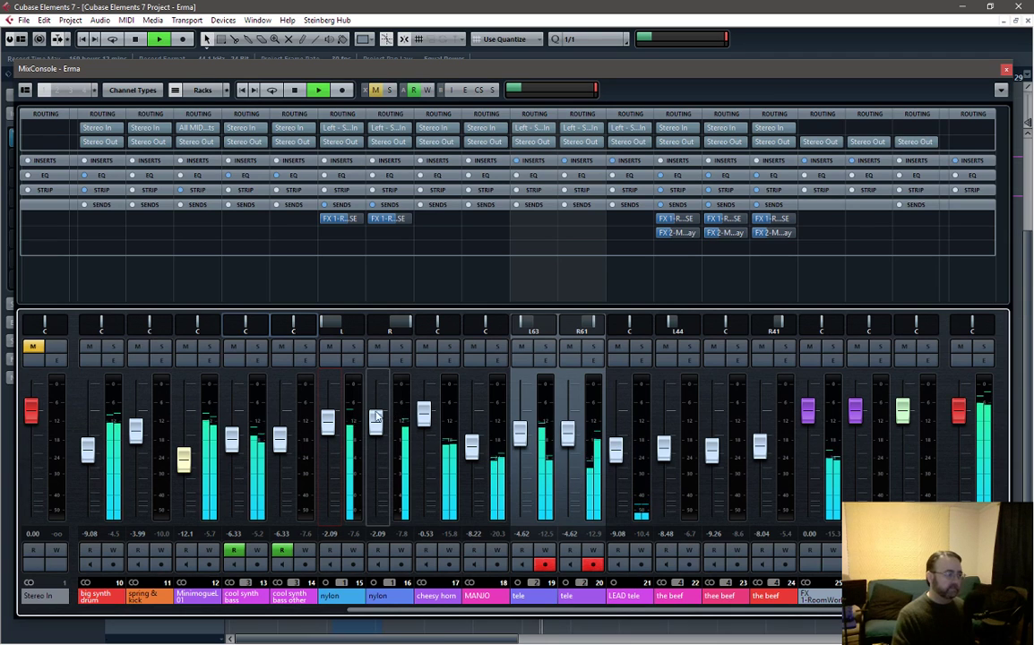
pyautogui.moveTo(375, 421); pyautogui.dragTo(376, 431)
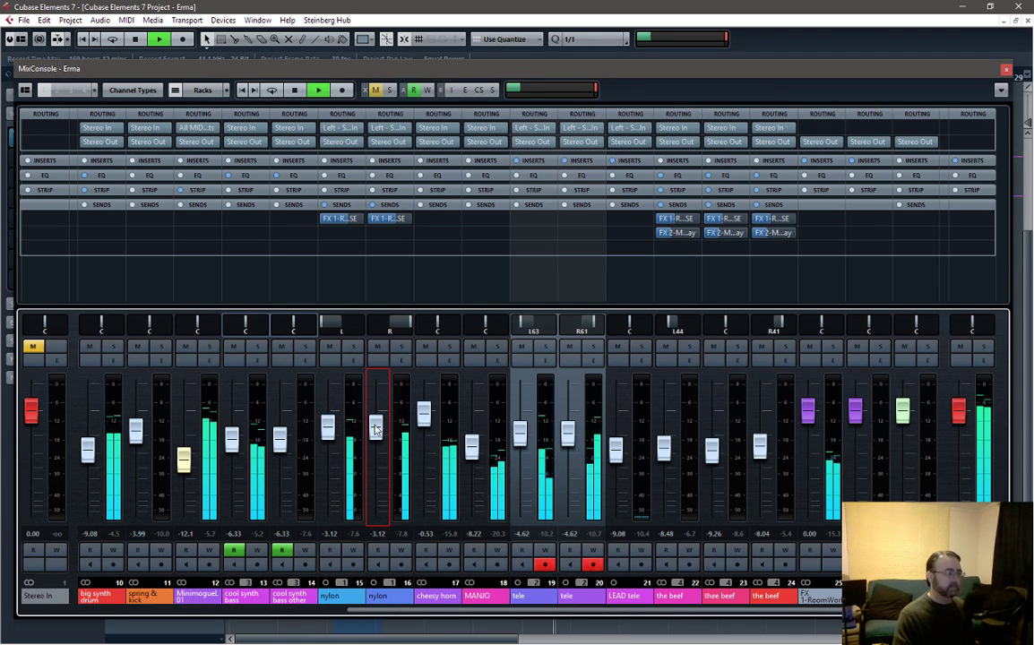
pyautogui.click(567, 435)
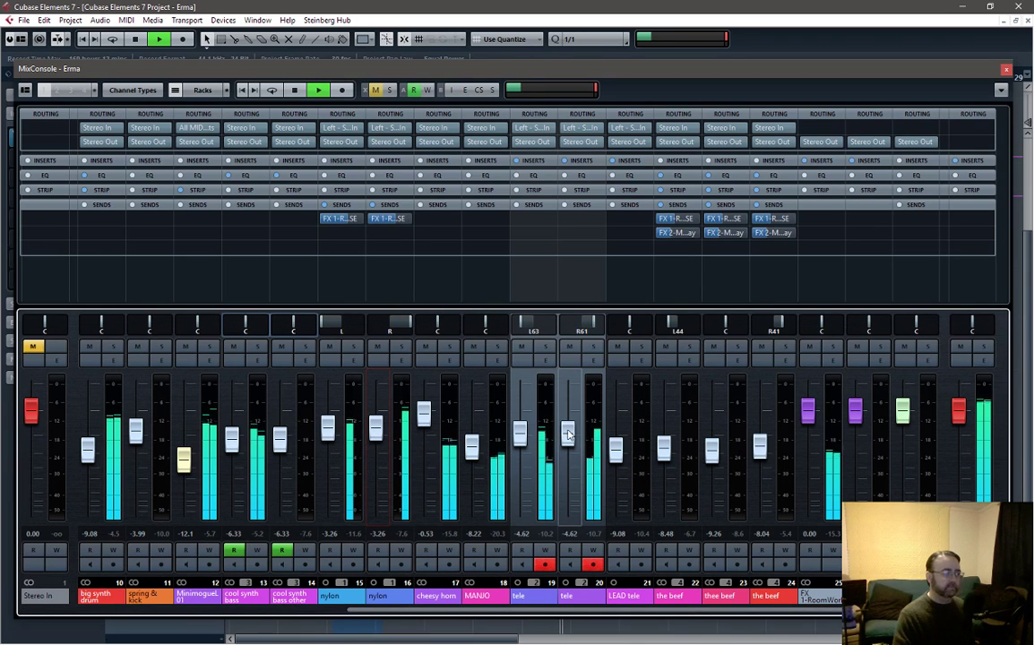
pyautogui.click(567, 435)
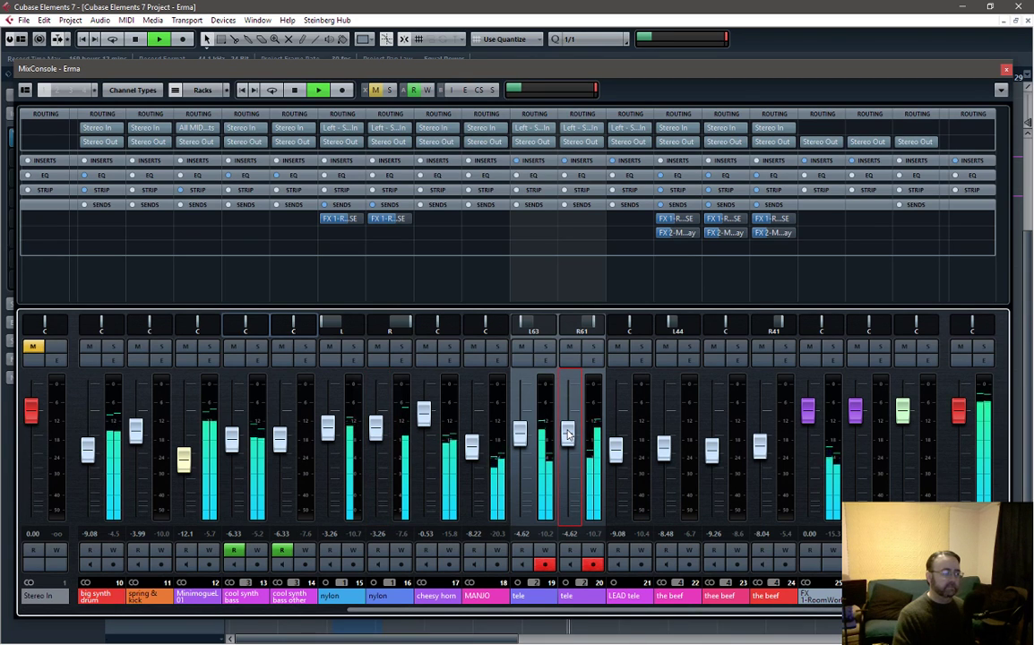
pyautogui.click(472, 446)
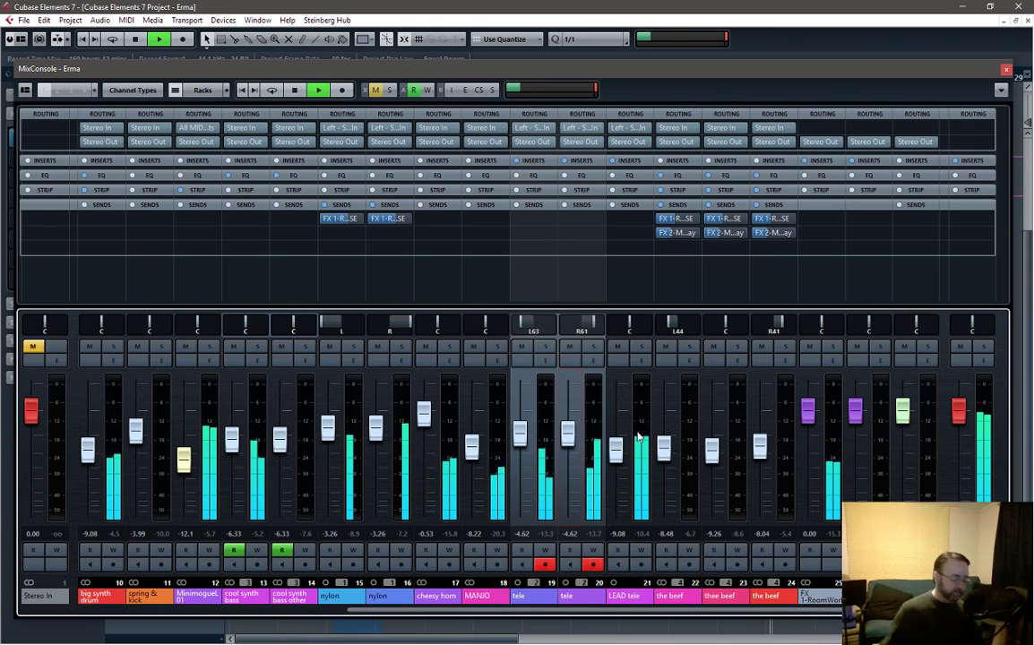
# Stop playback, return to the project view, and set the locator range from bar 1 to just past the last event
pyautogui.press('space')
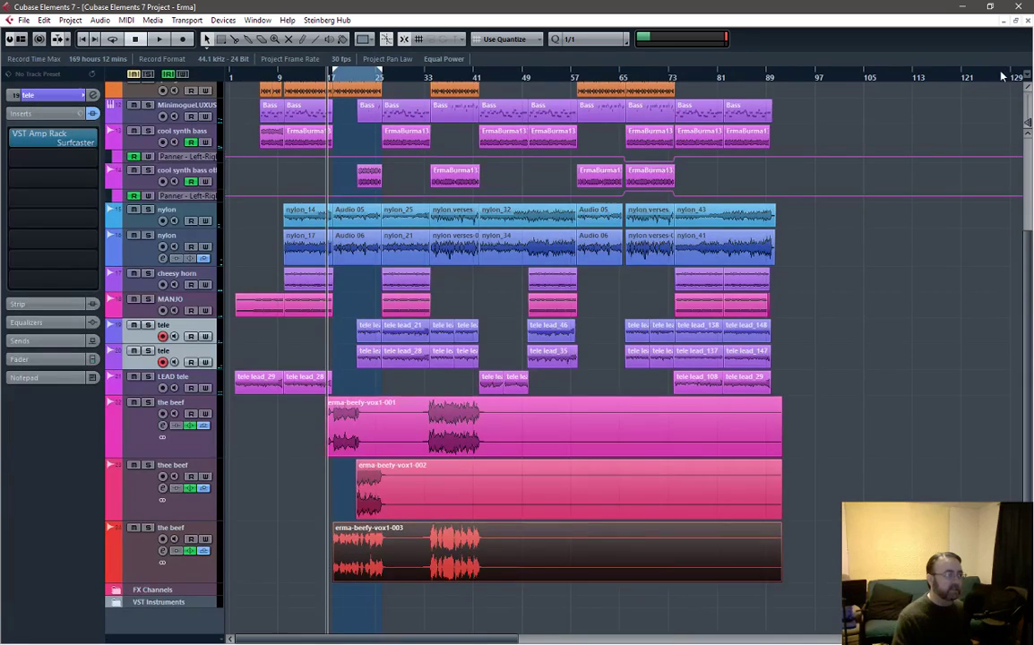
pyautogui.click(1007, 69)
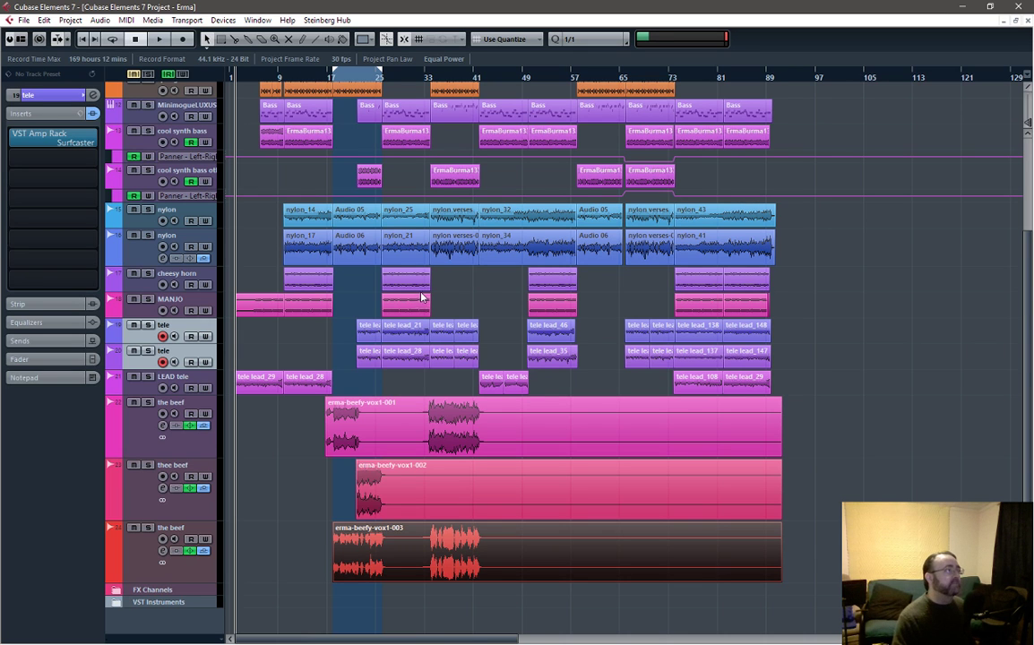
pyautogui.scroll(3, 597, 239)
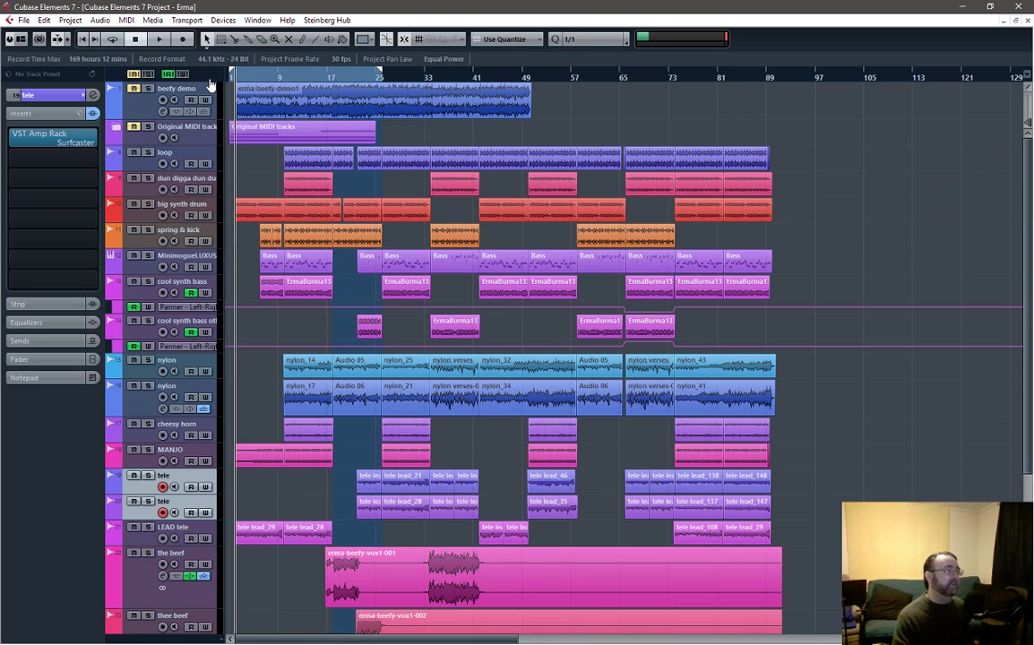
pyautogui.moveTo(397, 87); pyautogui.dragTo(783, 159)
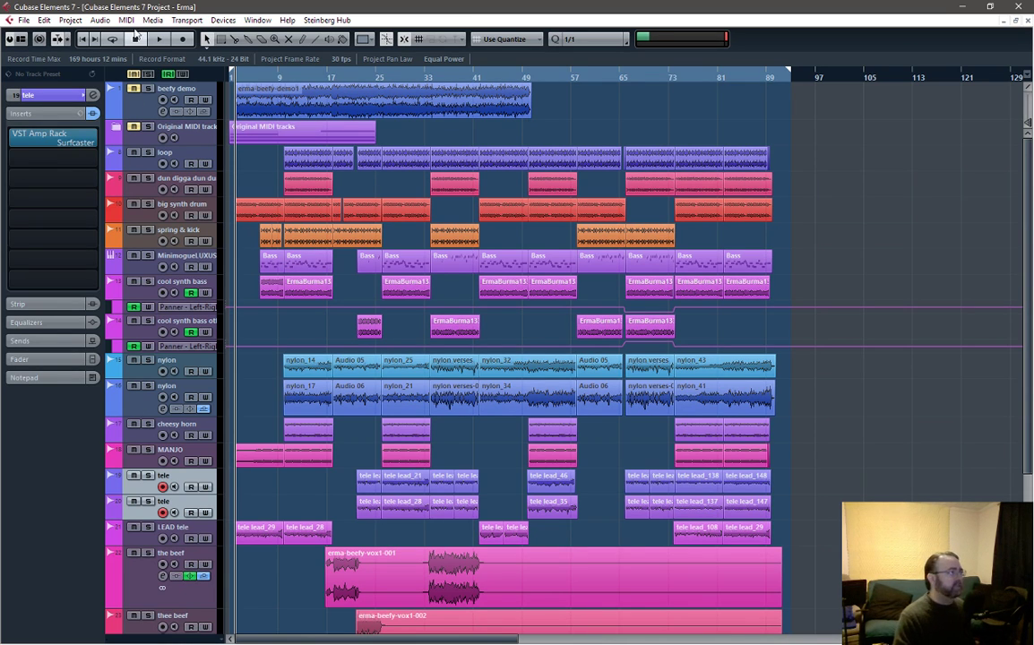
# Open the project's Pool and examine the clips in the Audio and Trash folders
pyautogui.click(158, 22)
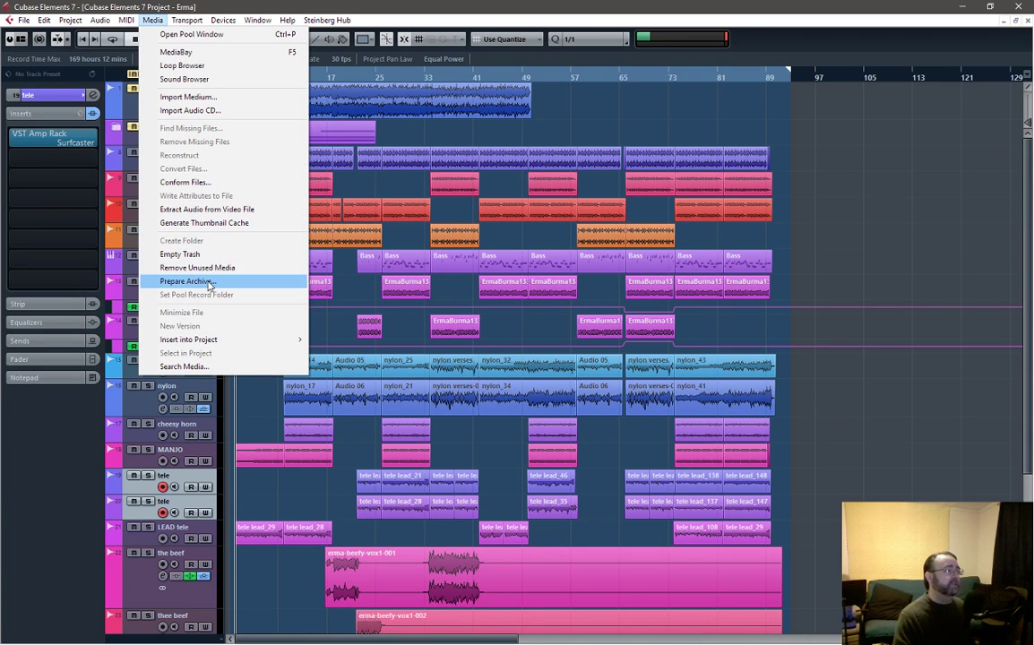
pyautogui.click(190, 34)
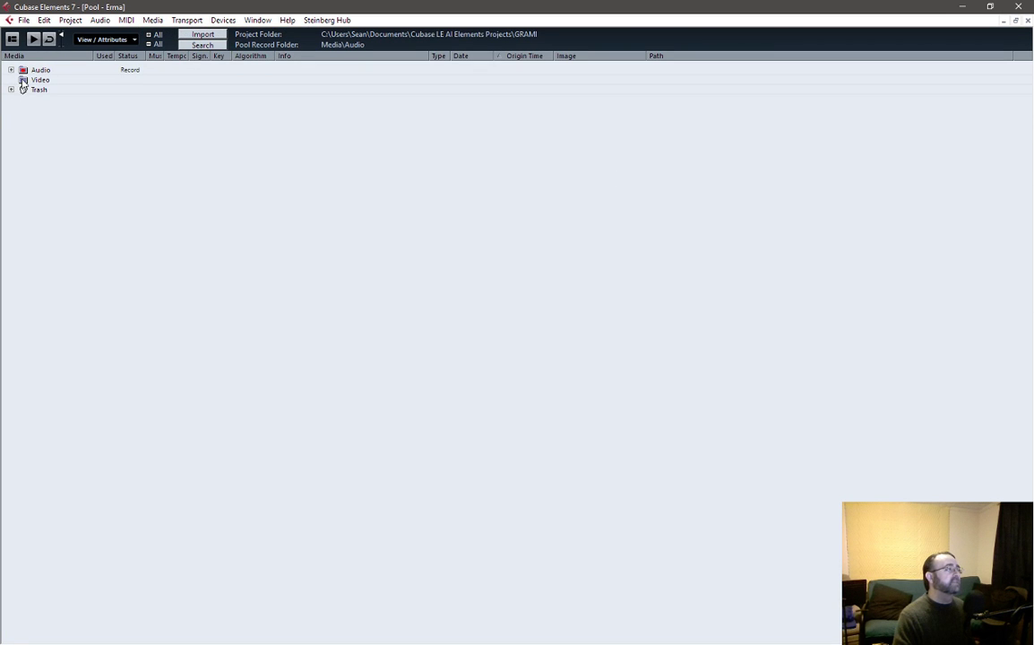
pyautogui.click(11, 70)
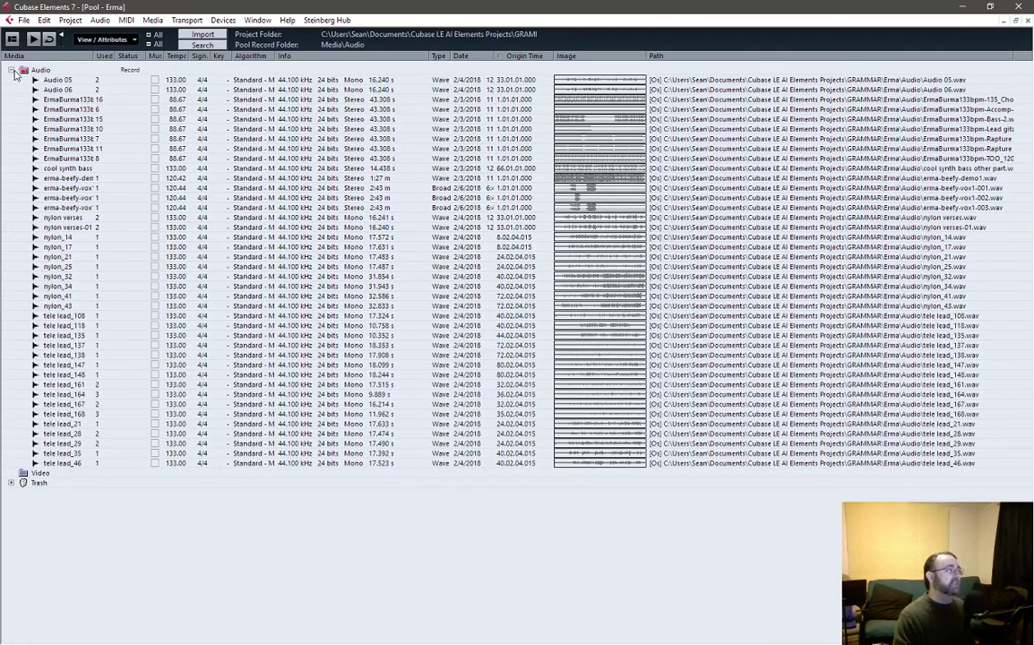
pyautogui.click(12, 70)
pyautogui.click(11, 90)
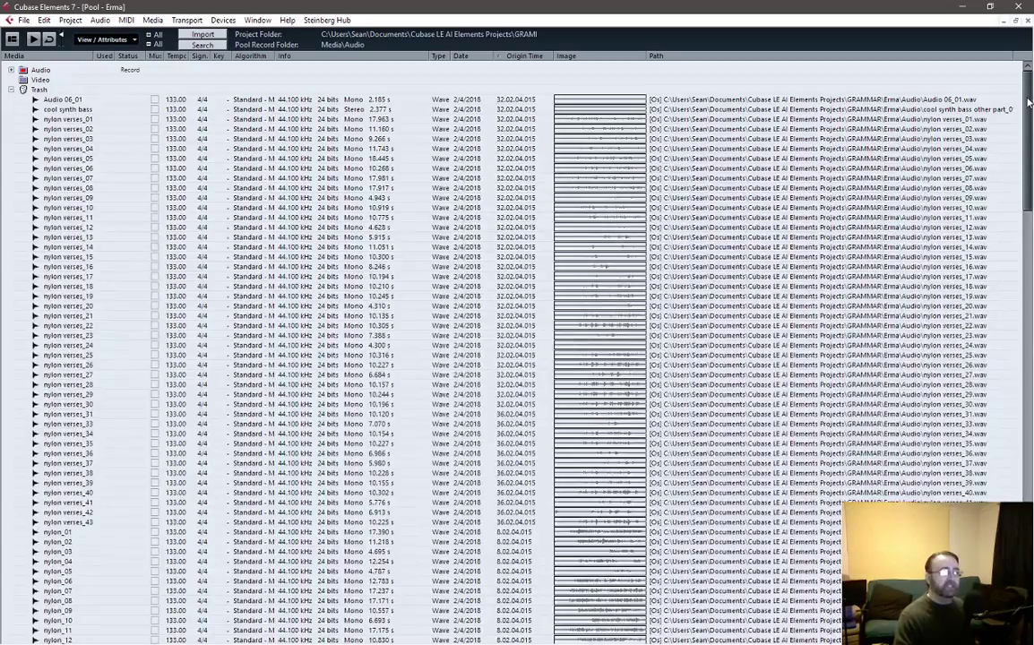
pyautogui.moveTo(1029, 103)
pyautogui.mouseDown()
pyautogui.moveTo(1031, 457)
pyautogui.moveTo(1029, 103)
pyautogui.mouseUp()
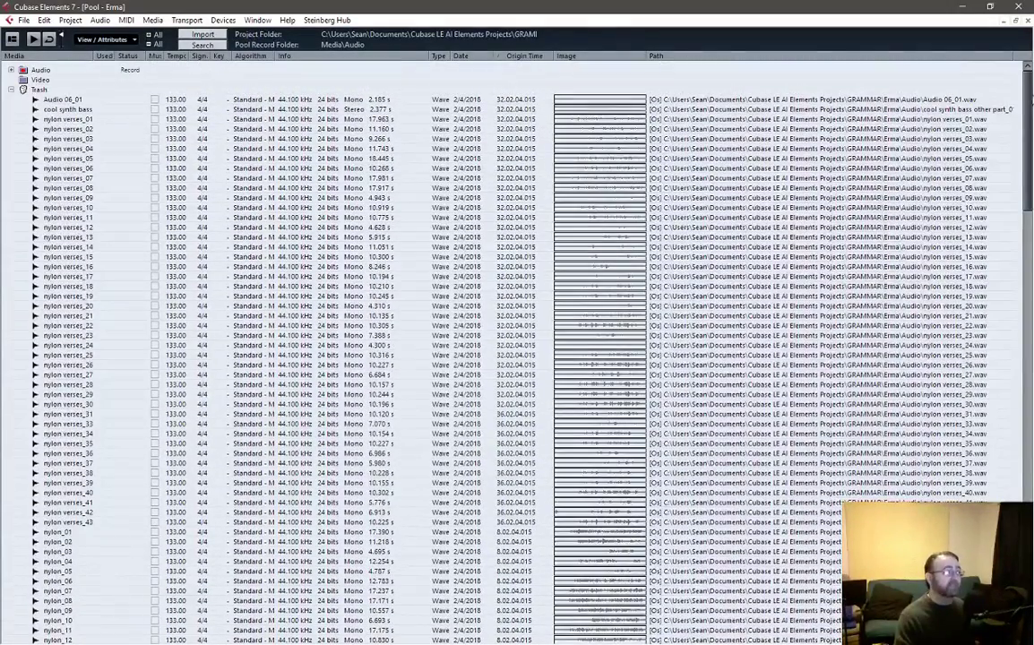
pyautogui.click(22, 90)
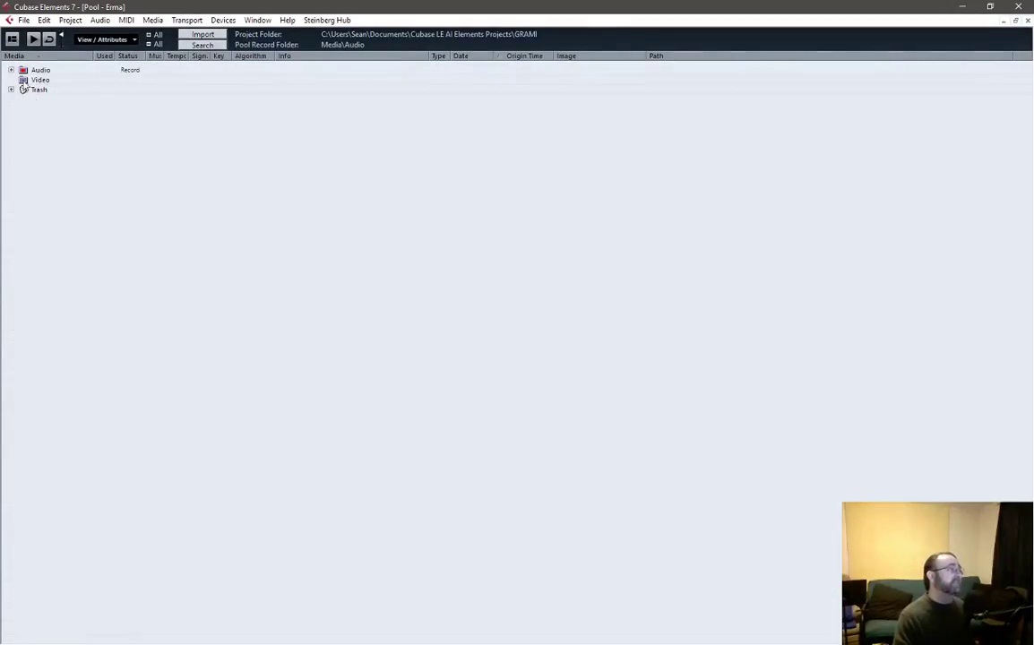
# Leave the Pool, remove the unused media from the project, and empty the trash by erasing its files
pyautogui.click(1026, 23)
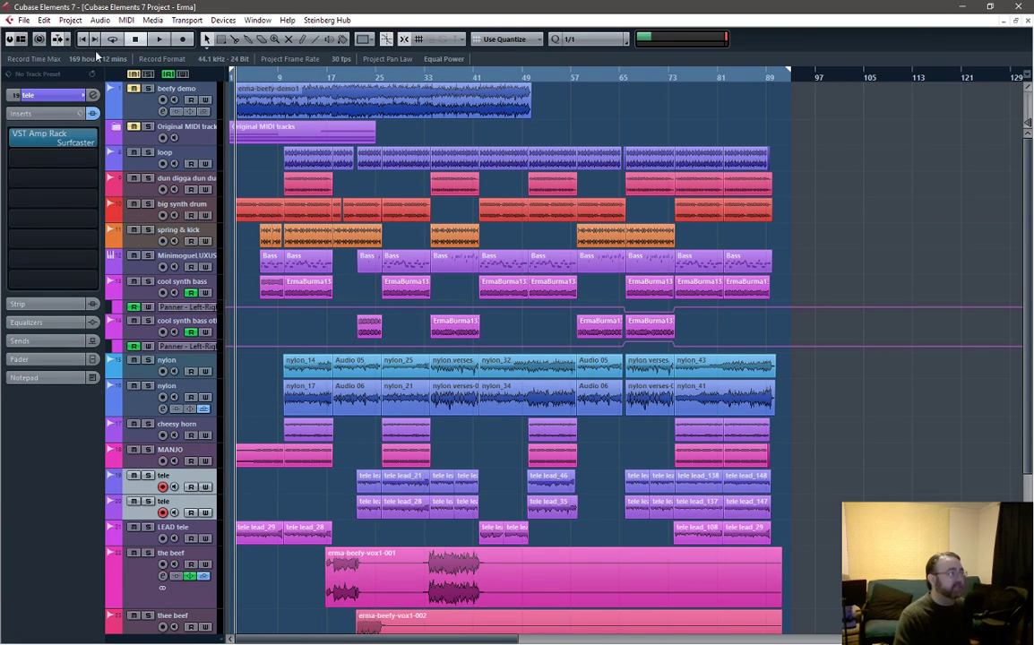
pyautogui.click(153, 20)
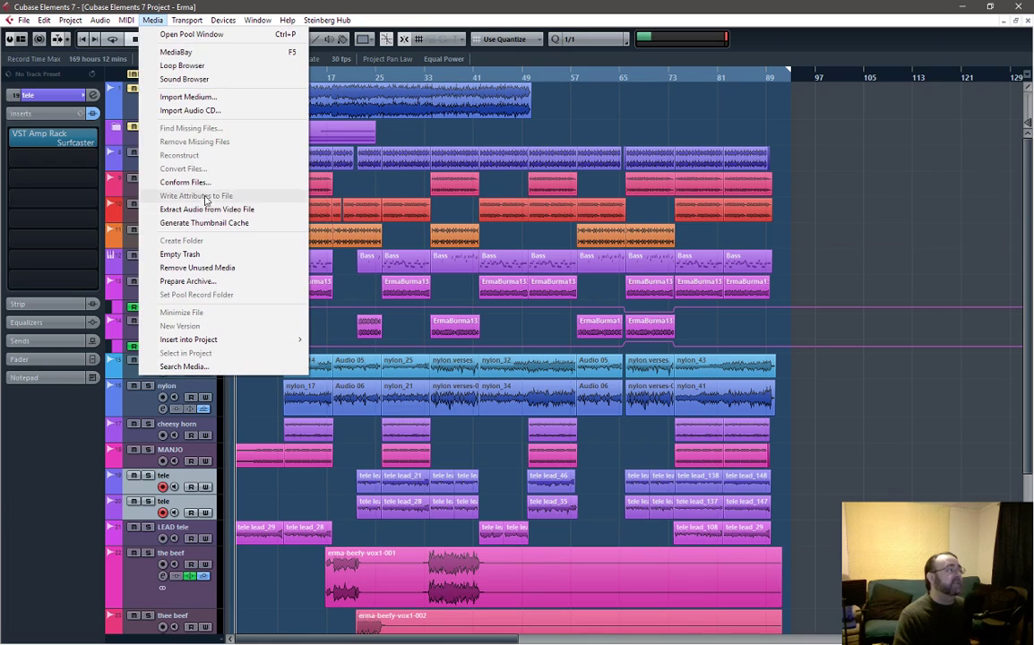
pyautogui.click(216, 269)
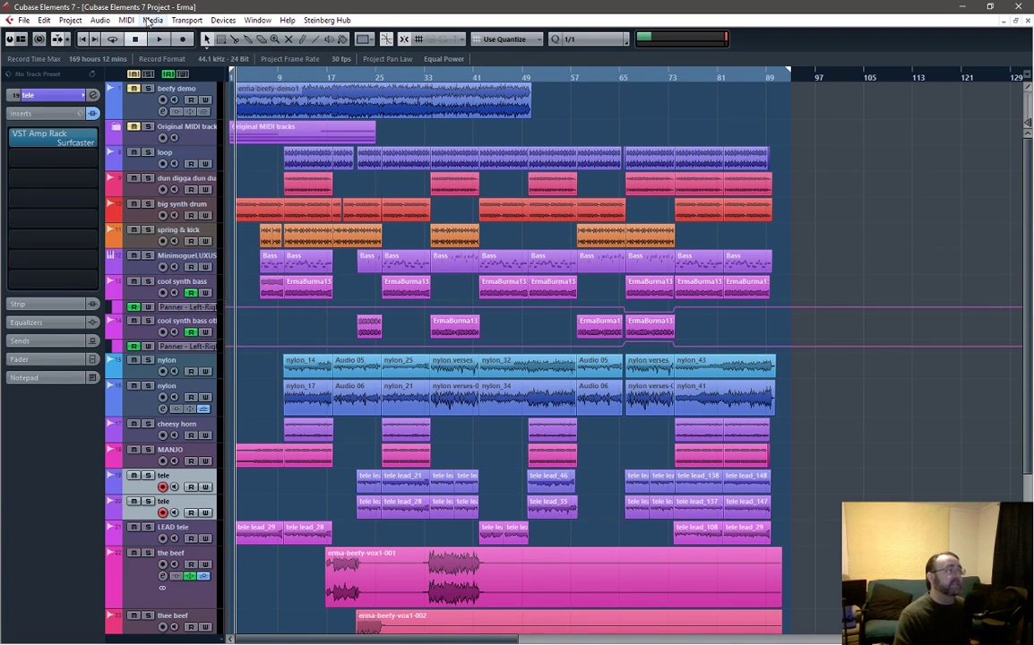
pyautogui.click(152, 20)
pyautogui.click(229, 254)
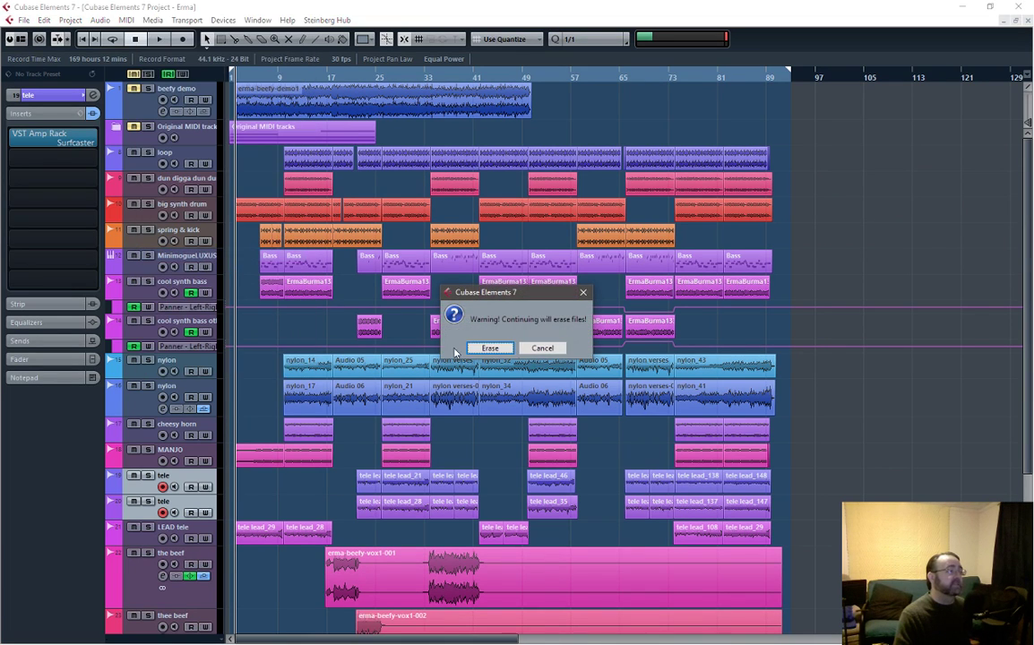
pyautogui.click(492, 350)
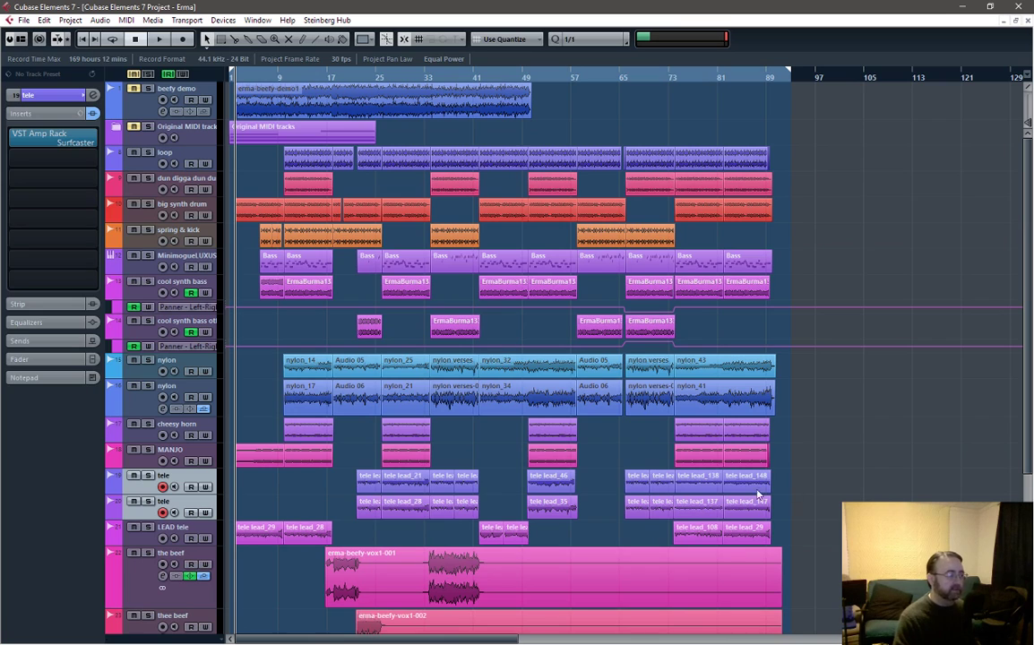
# Solo the loop track, check the channels in the MixConsole, and clear all mute states
pyautogui.click(174, 159)
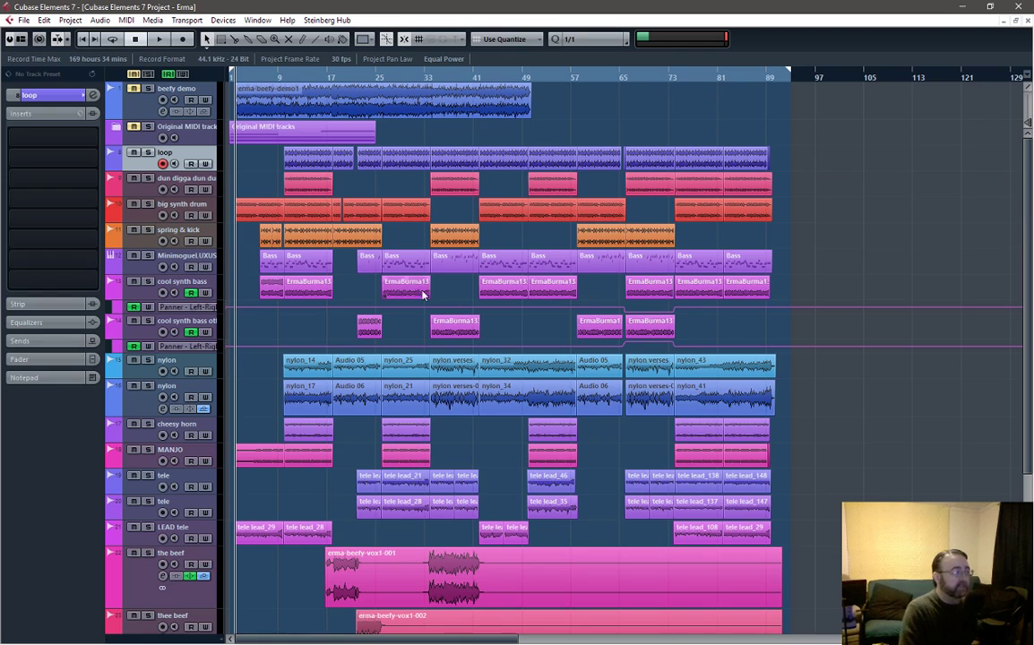
pyautogui.click(149, 154)
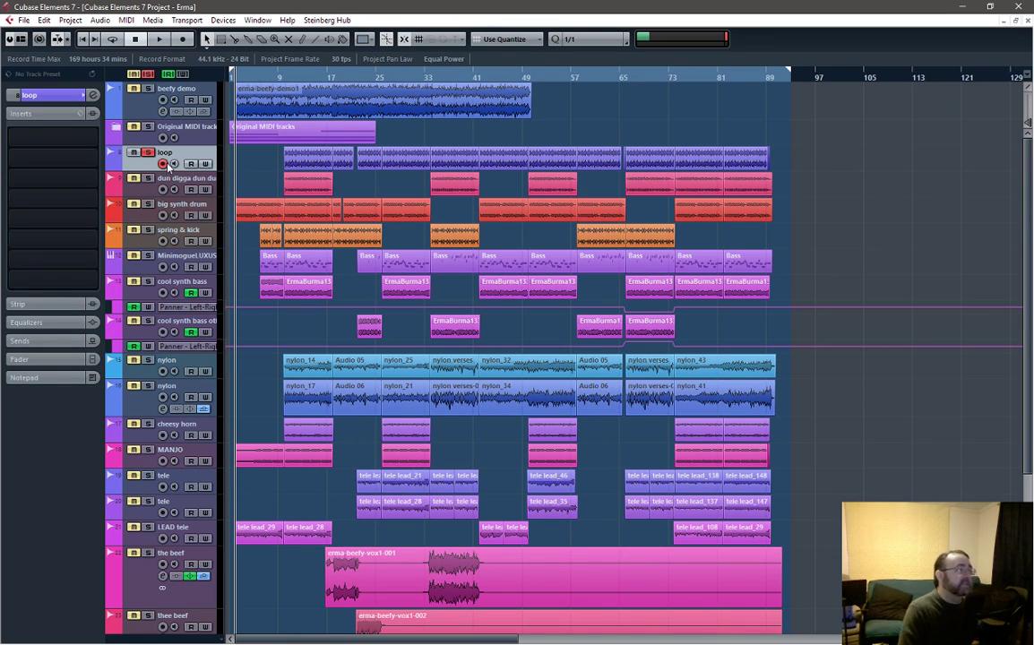
pyautogui.press('F3')
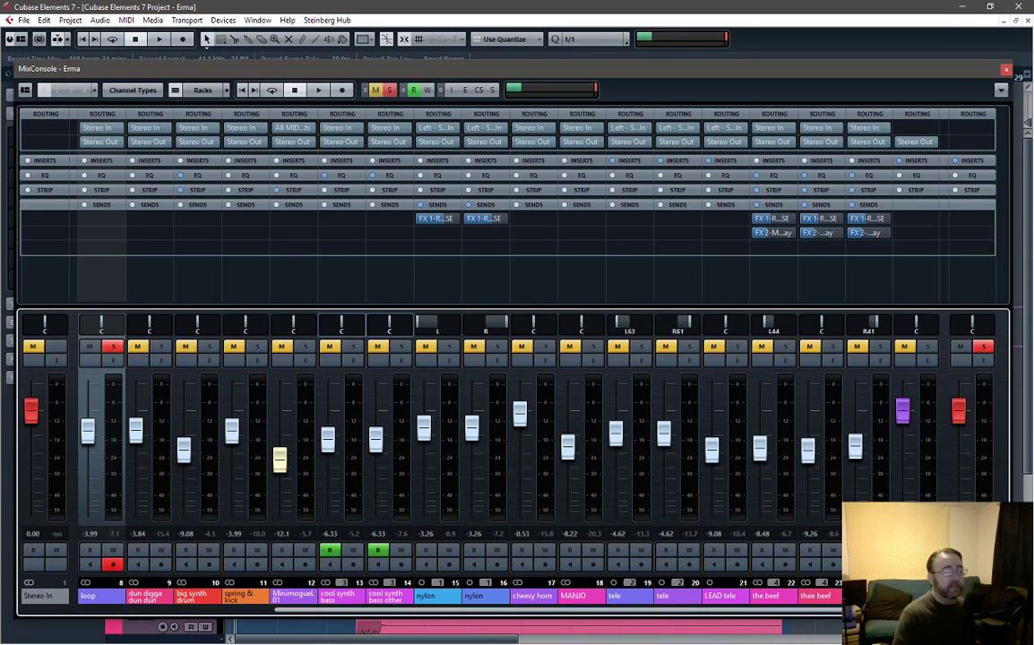
pyautogui.hscroll(2, 510, 430)
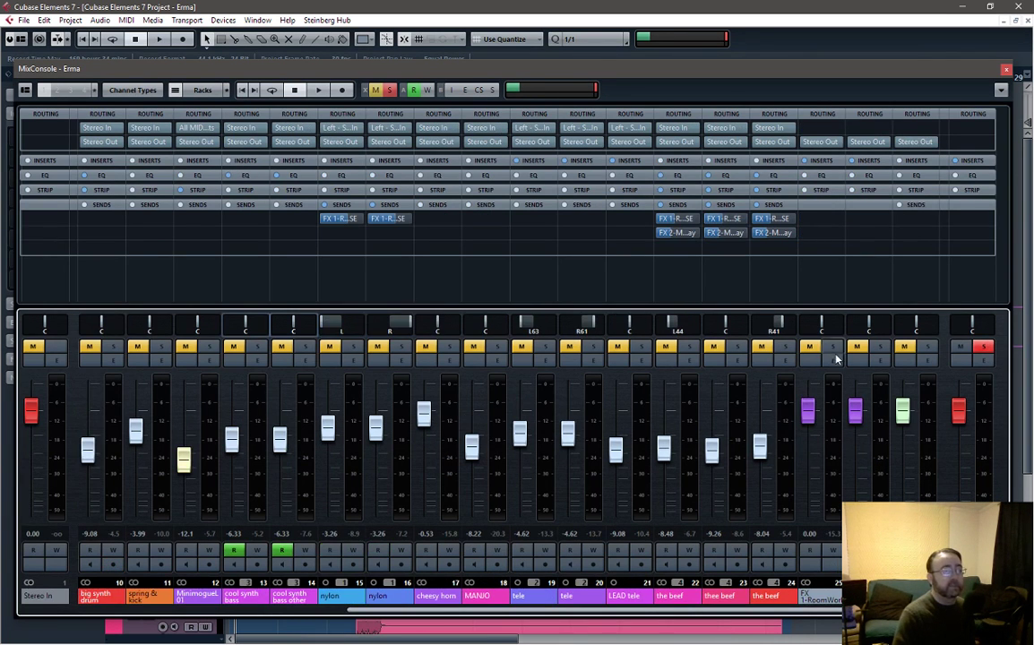
pyautogui.click(376, 89)
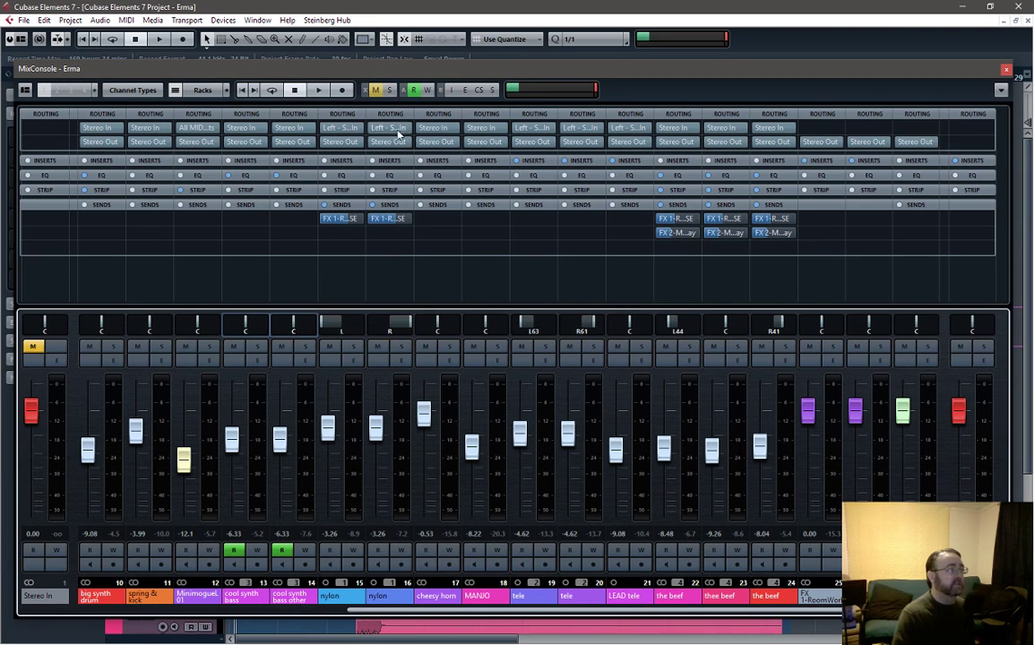
# Mute the two FX channels and unmute them again
pyautogui.click(808, 347)
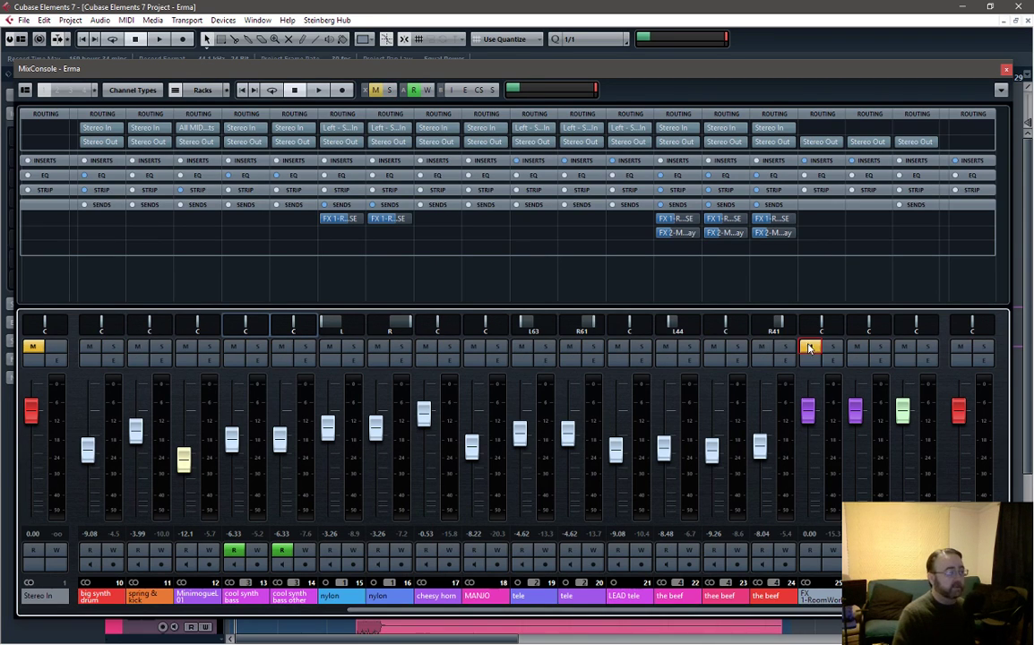
pyautogui.click(857, 348)
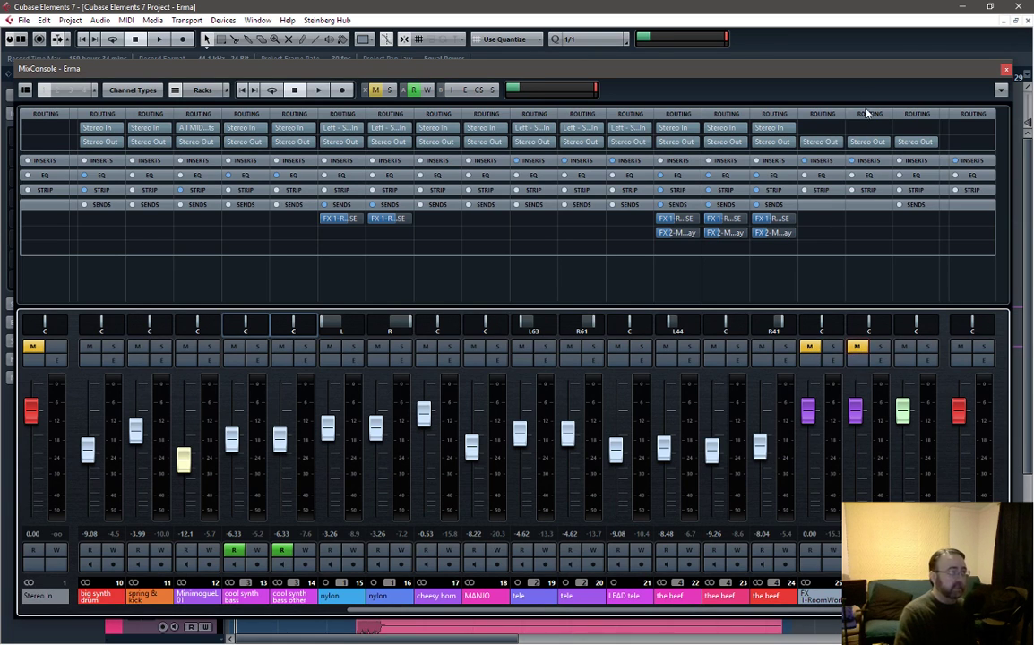
pyautogui.click(809, 347)
pyautogui.click(854, 347)
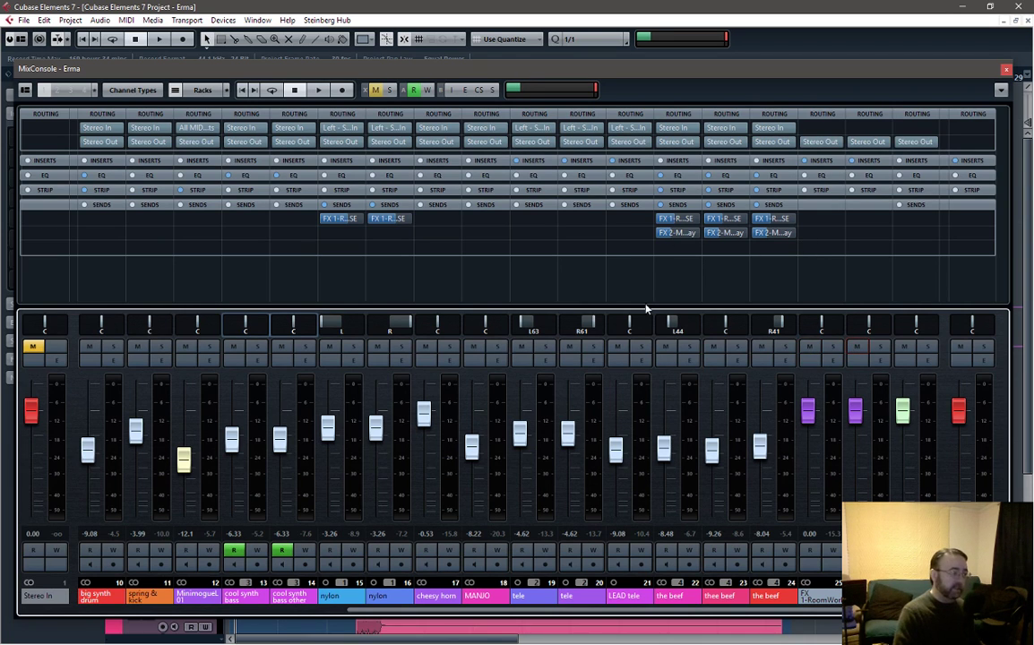
# Select all track channels and save their mixer settings with Save Selected Channels
pyautogui.hotkey('ctrl', 'a')
pyautogui.press('r')
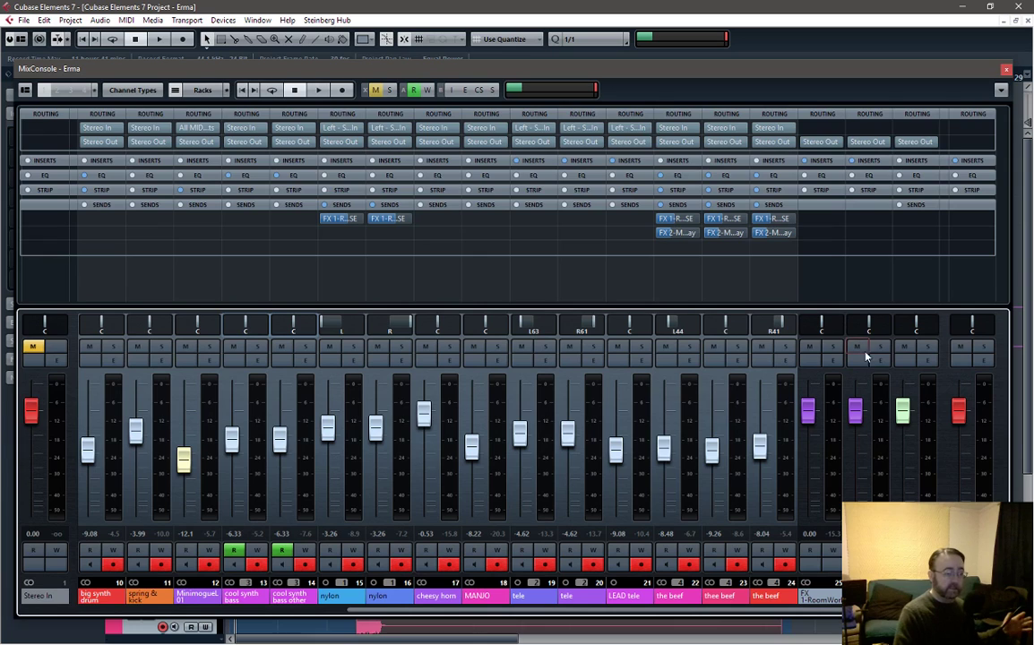
pyautogui.click(1001, 89)
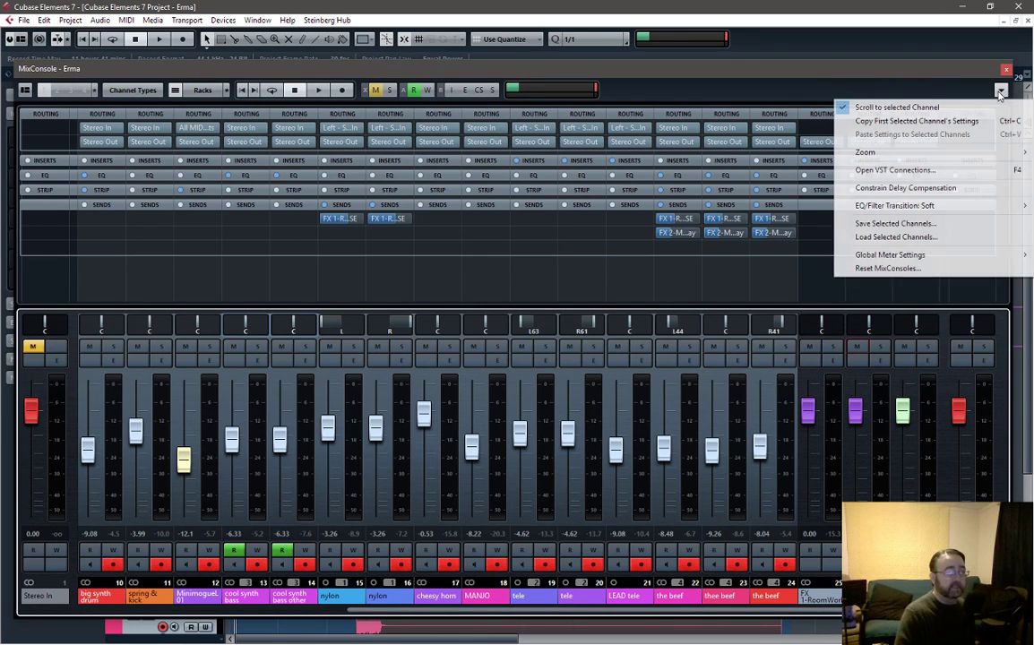
pyautogui.moveTo(966, 212)
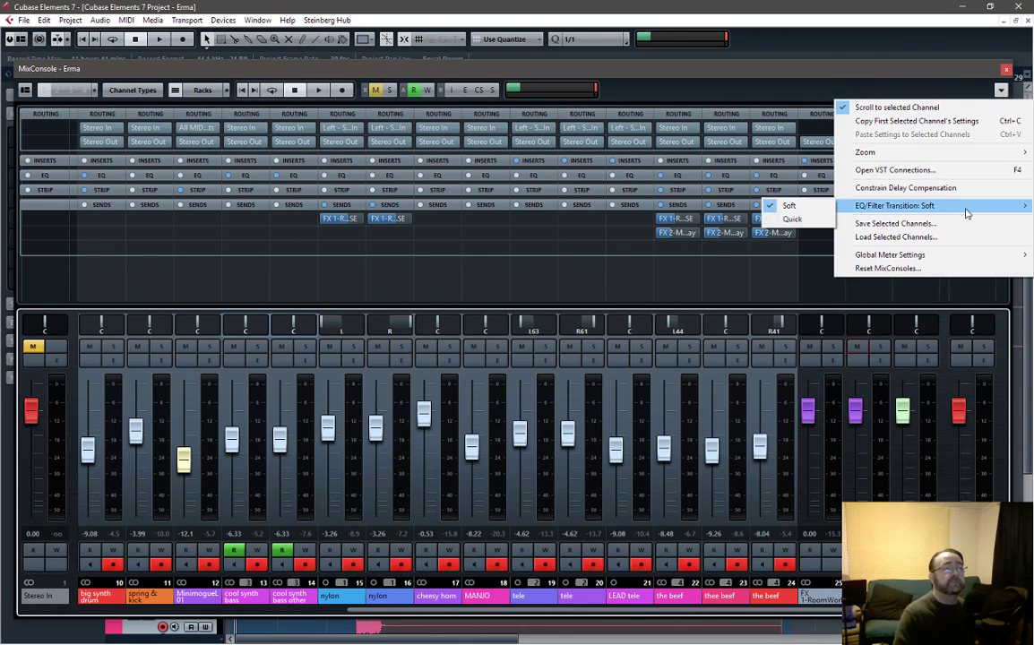
pyautogui.moveTo(949, 256)
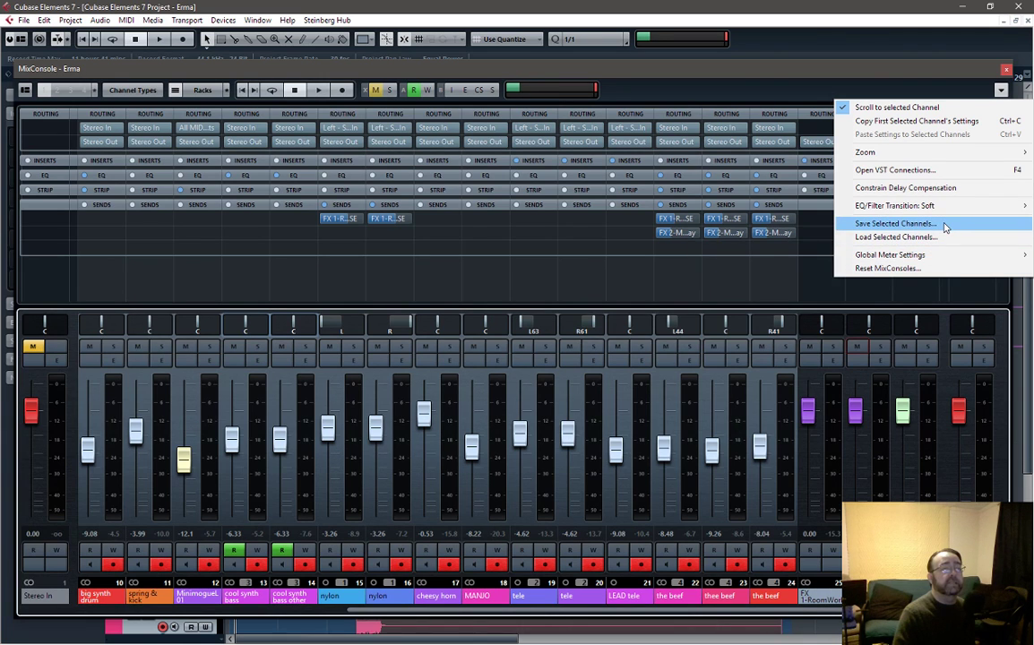
pyautogui.click(945, 228)
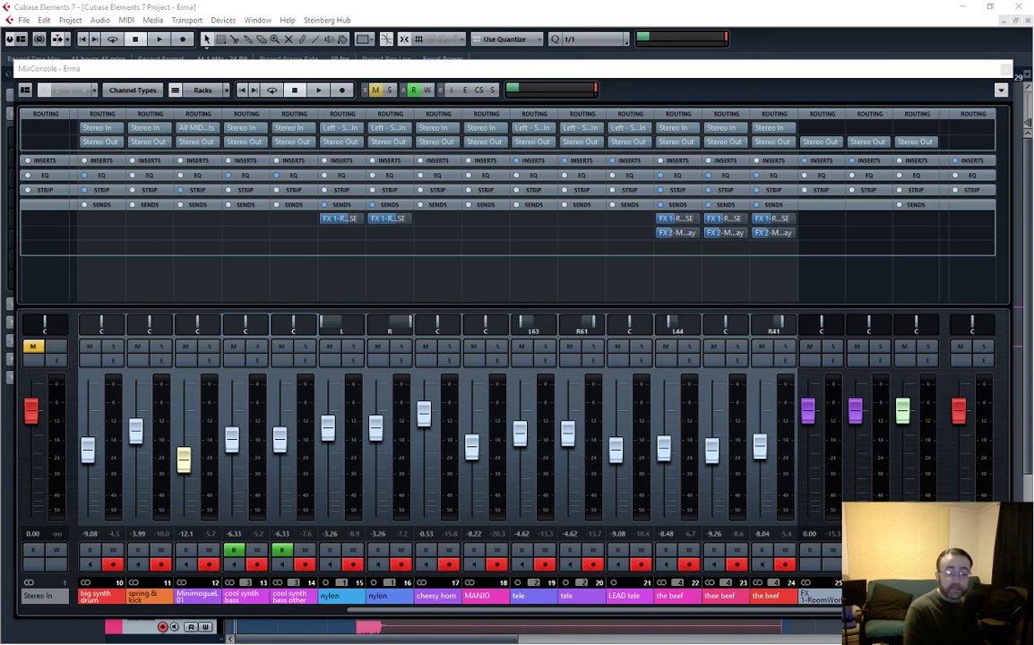
# Pull the cheesy horn, tele and cool synth bass channels down to minus infinity and raise the linked nylon channels to 6.02 dB
pyautogui.click(857, 347)
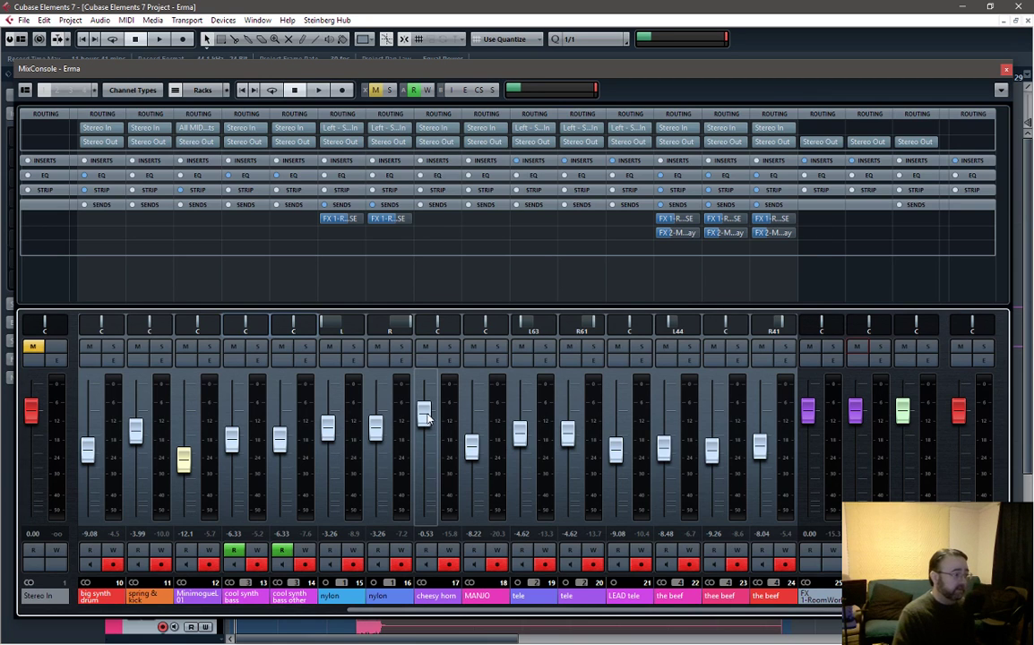
pyautogui.moveTo(426, 418); pyautogui.dragTo(433, 538)
pyautogui.moveTo(517, 433); pyautogui.dragTo(511, 534)
pyautogui.moveTo(376, 428); pyautogui.dragTo(350, 360)
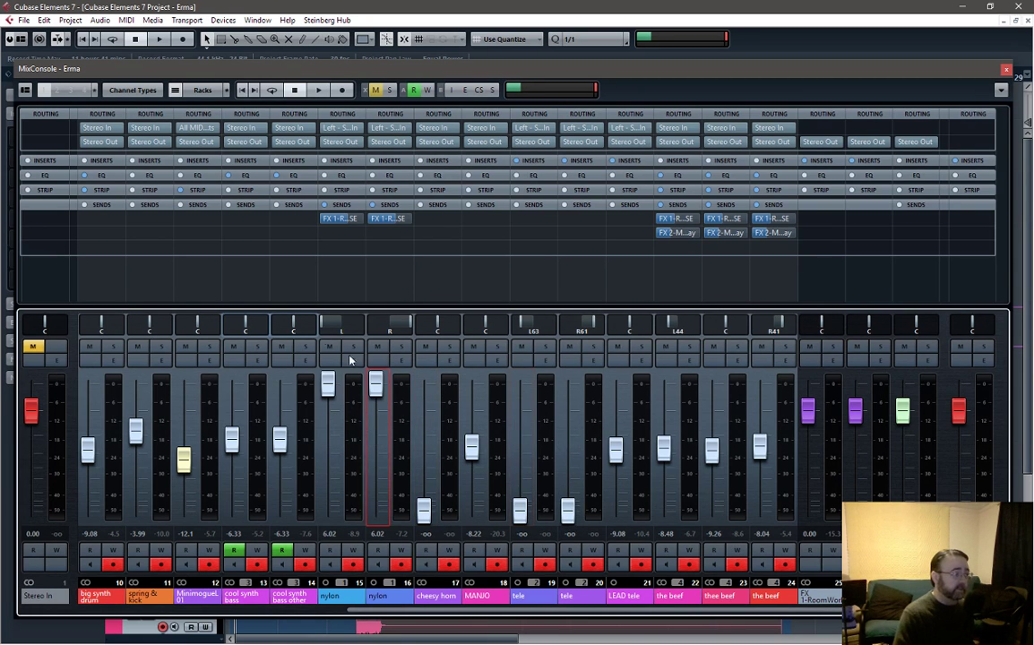
pyautogui.moveTo(231, 439); pyautogui.dragTo(231, 511)
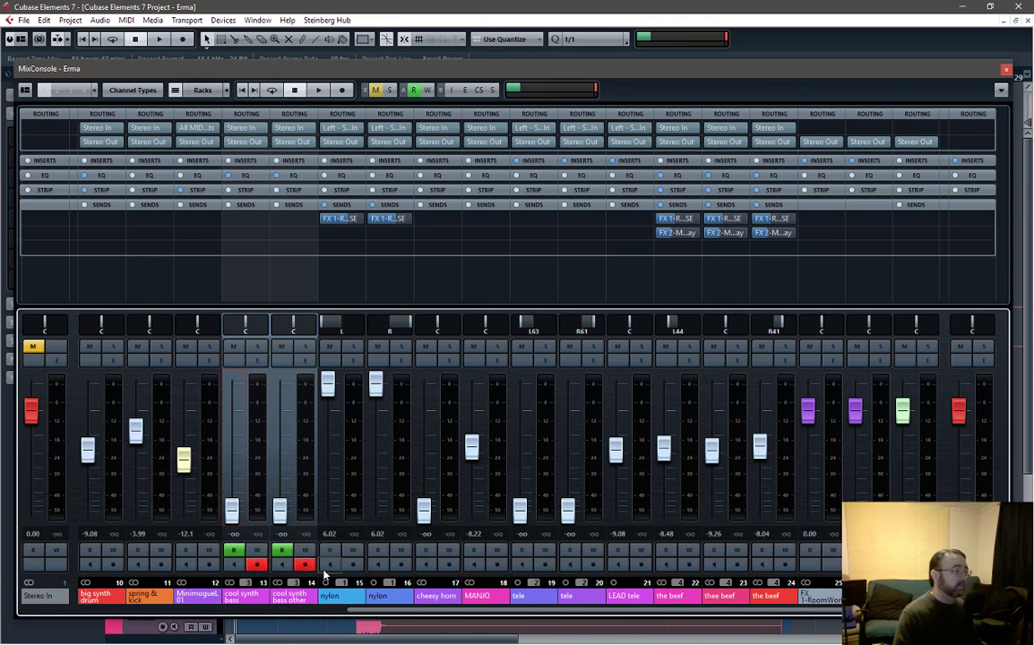
pyautogui.click(332, 603)
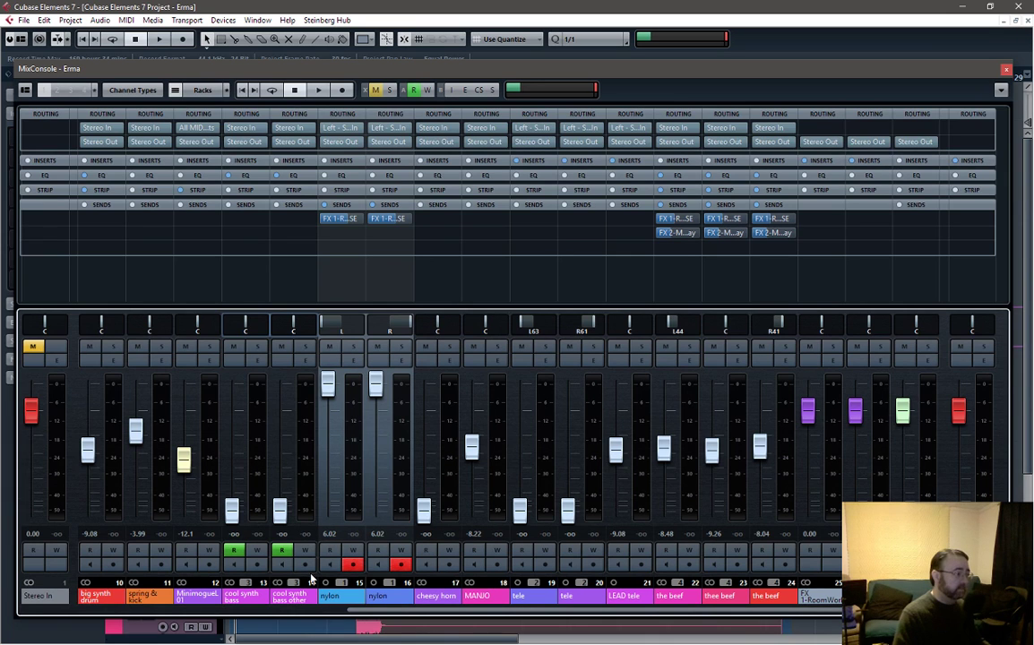
# Select all tracks in the project and load the saved channel settings back into the MixConsole
pyautogui.click(1005, 70)
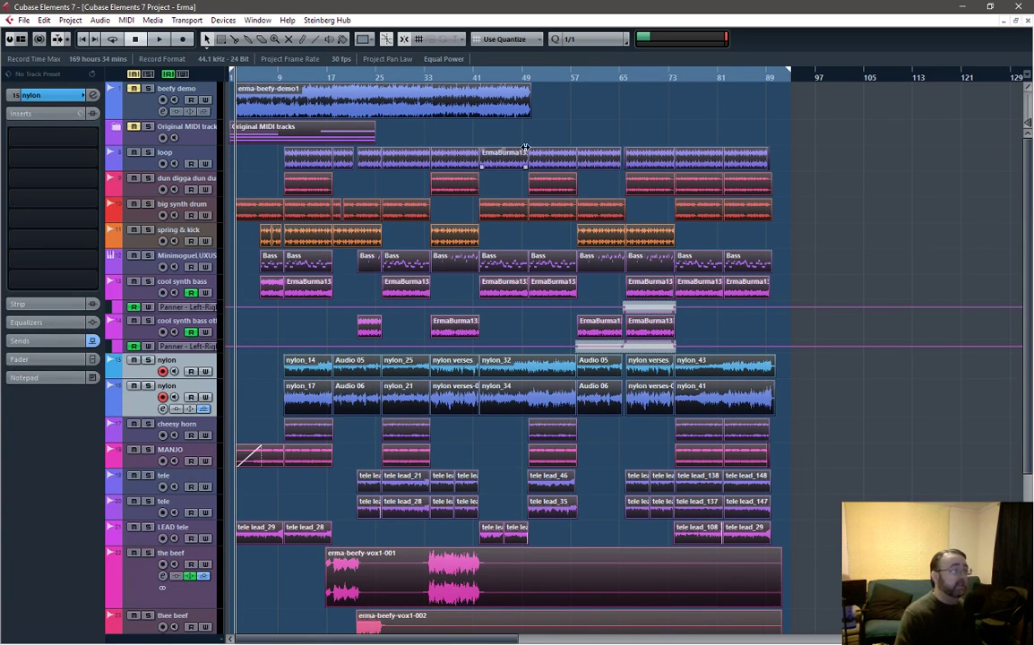
pyautogui.hotkey('ctrl', 'a')
pyautogui.click(448, 144)
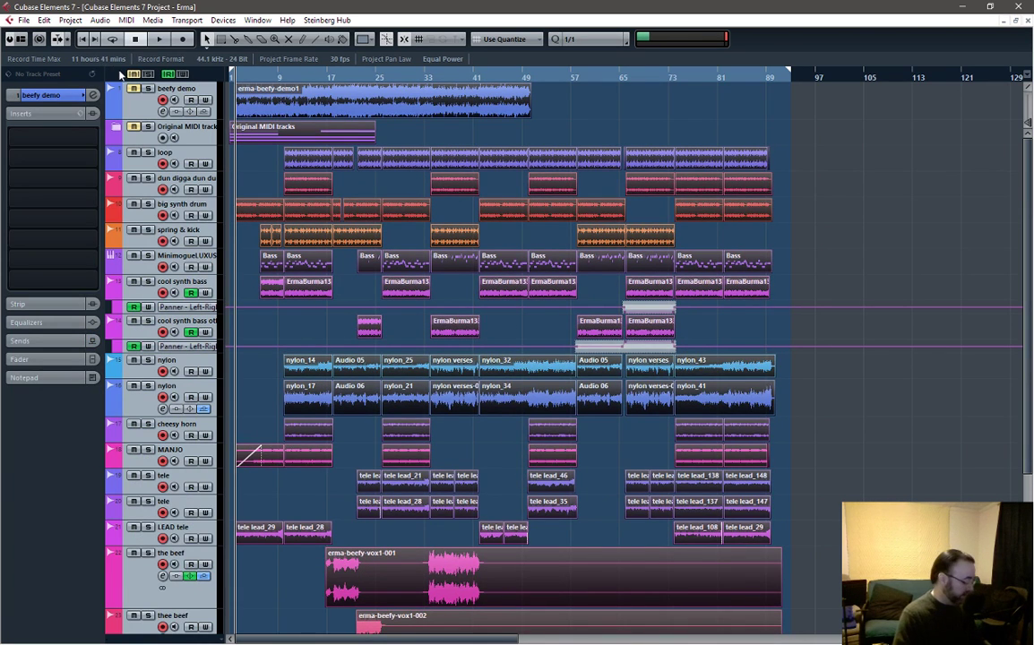
pyautogui.press('F3')
pyautogui.click(1000, 92)
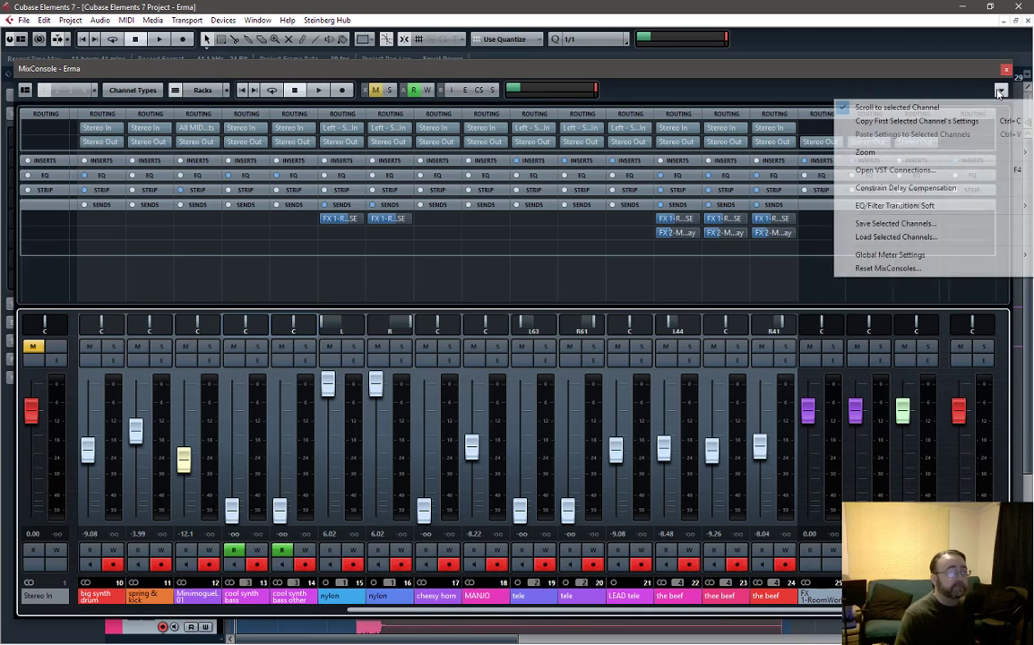
pyautogui.click(938, 239)
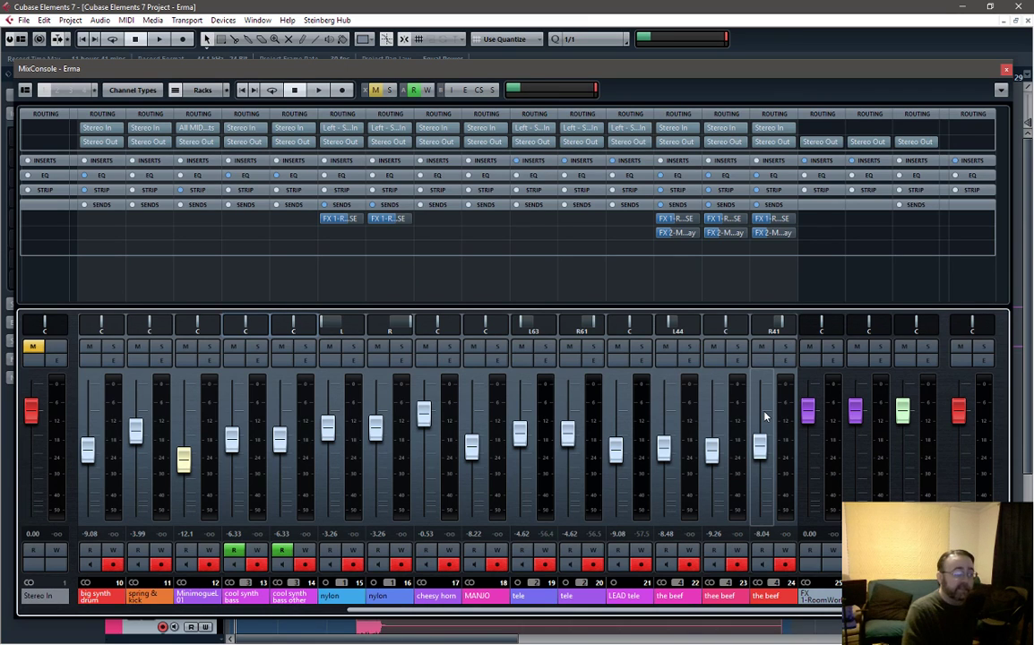
# Mute the two FX channels and set the big synth drum, spring & kick and Minimoogue channels to 0 dB
pyautogui.click(399, 279)
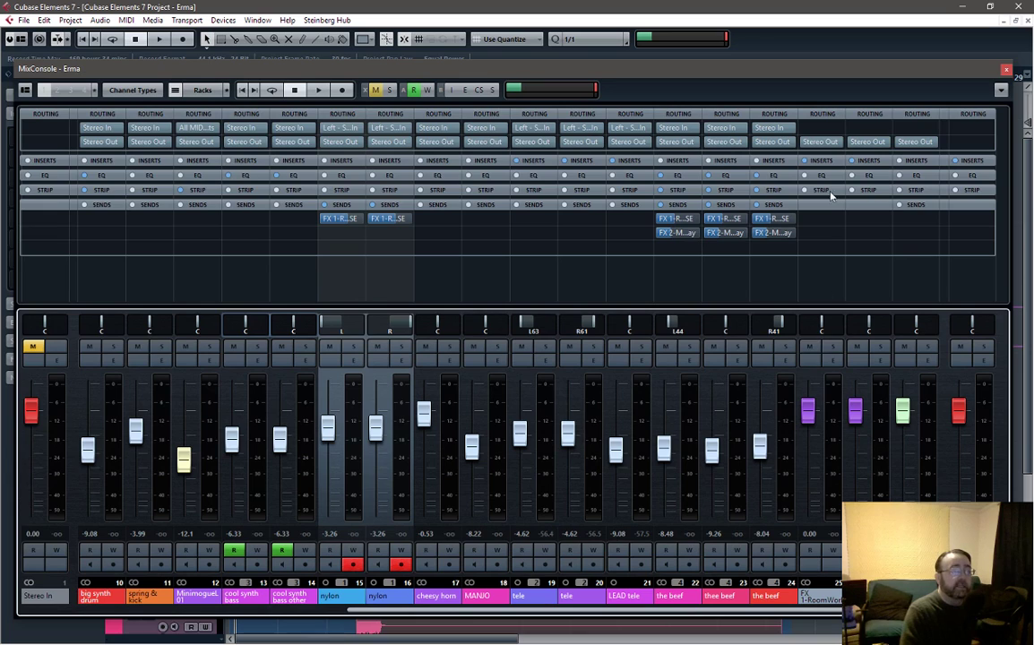
pyautogui.click(808, 346)
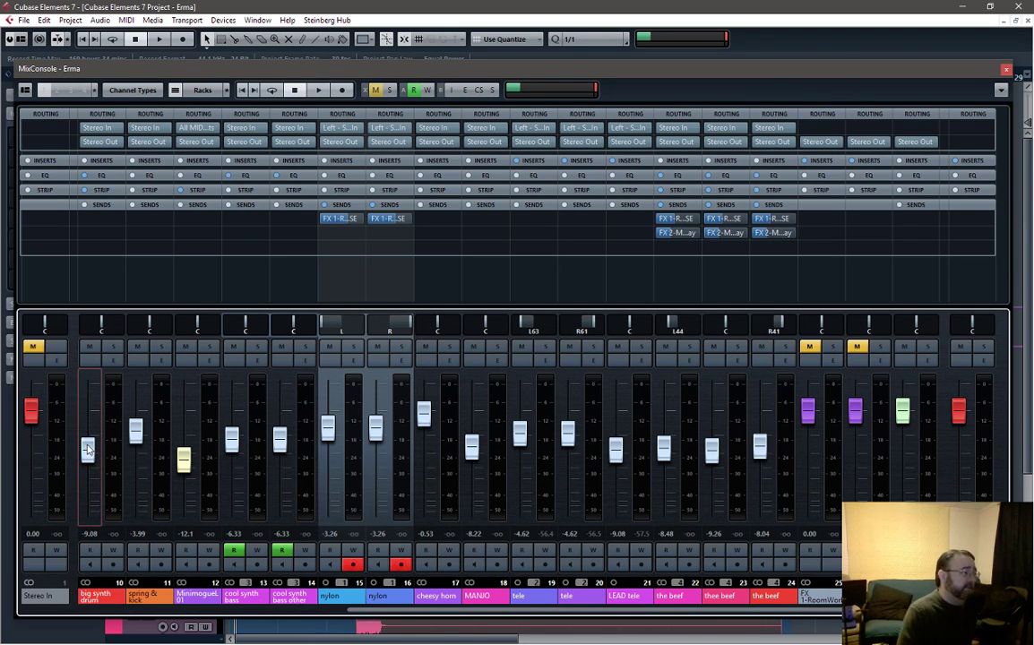
pyautogui.click(88, 534)
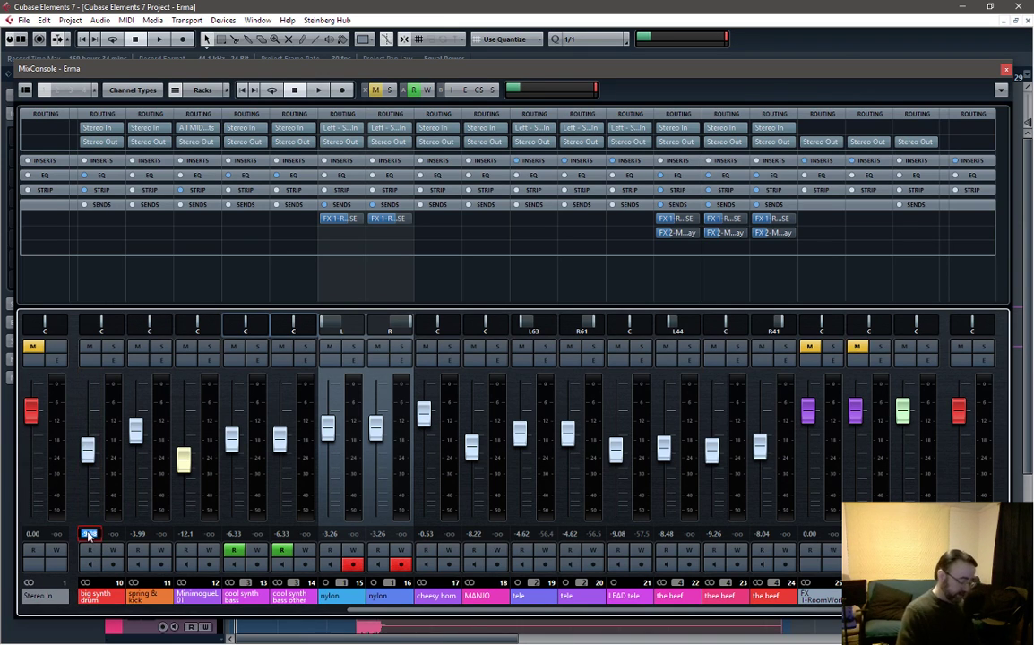
pyautogui.write('0')
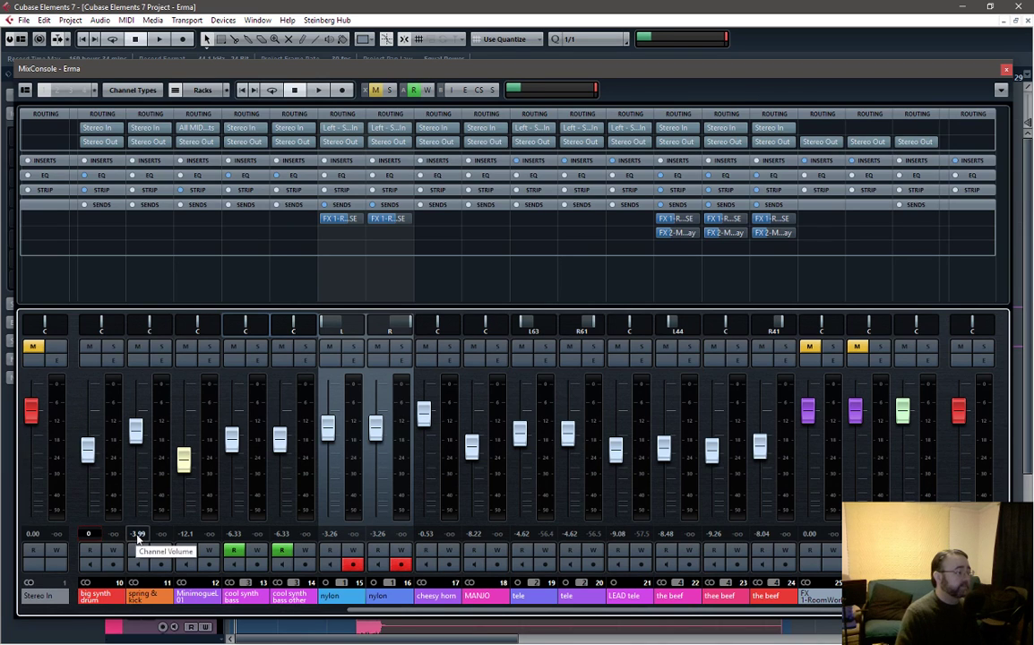
pyautogui.click(137, 535)
pyautogui.write('0')
pyautogui.click(185, 534)
pyautogui.write('0')
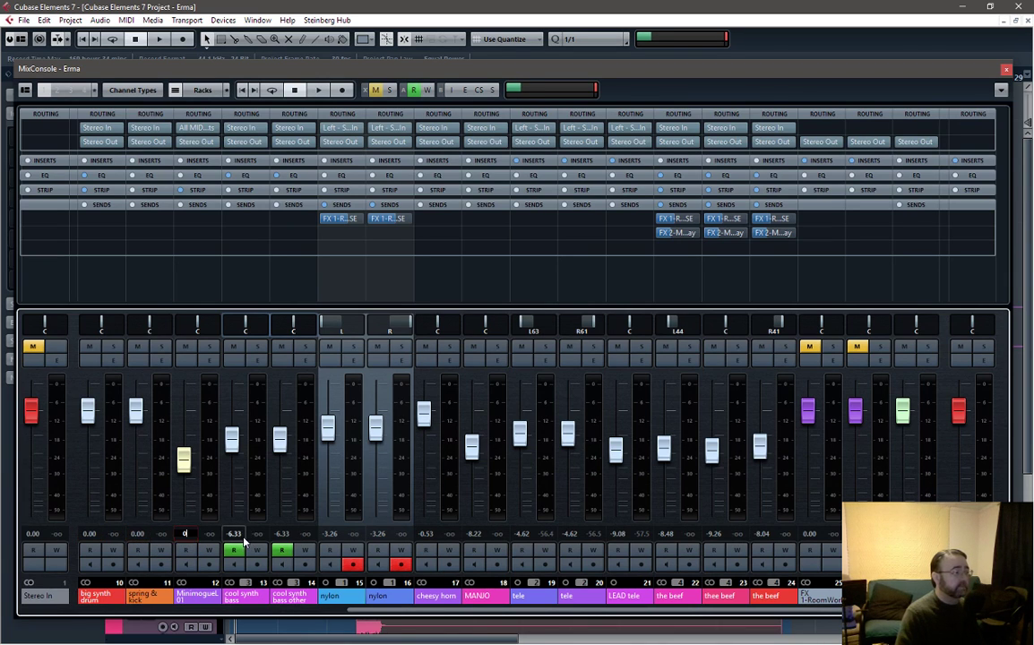
# Set the volumes of the two cool synth bass channels and the two nylon channels to 0 dB
pyautogui.click(234, 535)
pyautogui.write('0')
pyautogui.click(281, 534)
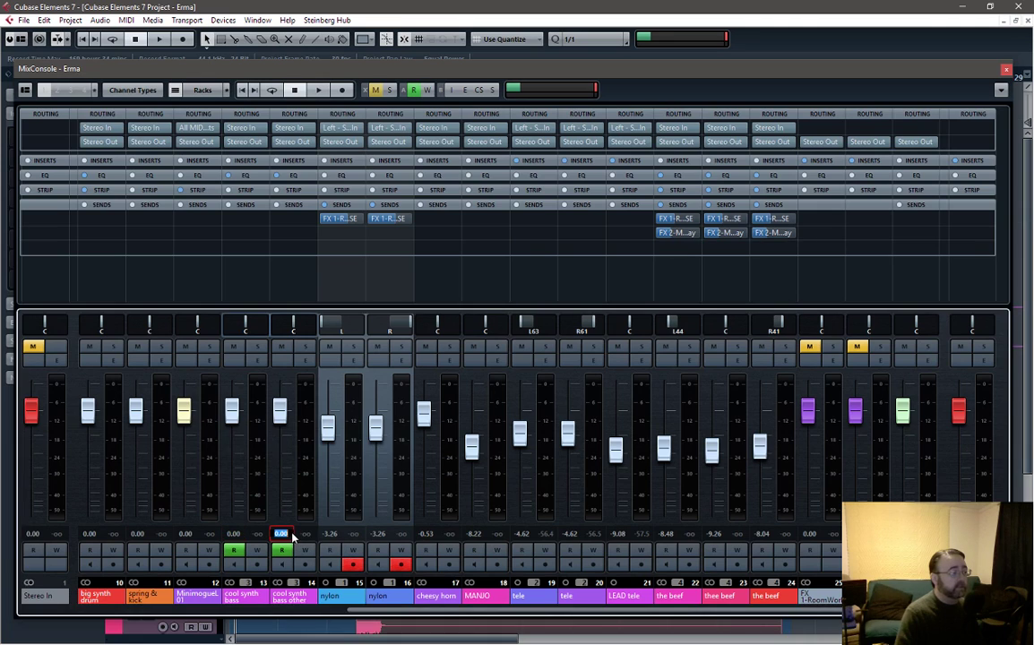
pyautogui.write('0')
pyautogui.click(330, 535)
pyautogui.write('0')
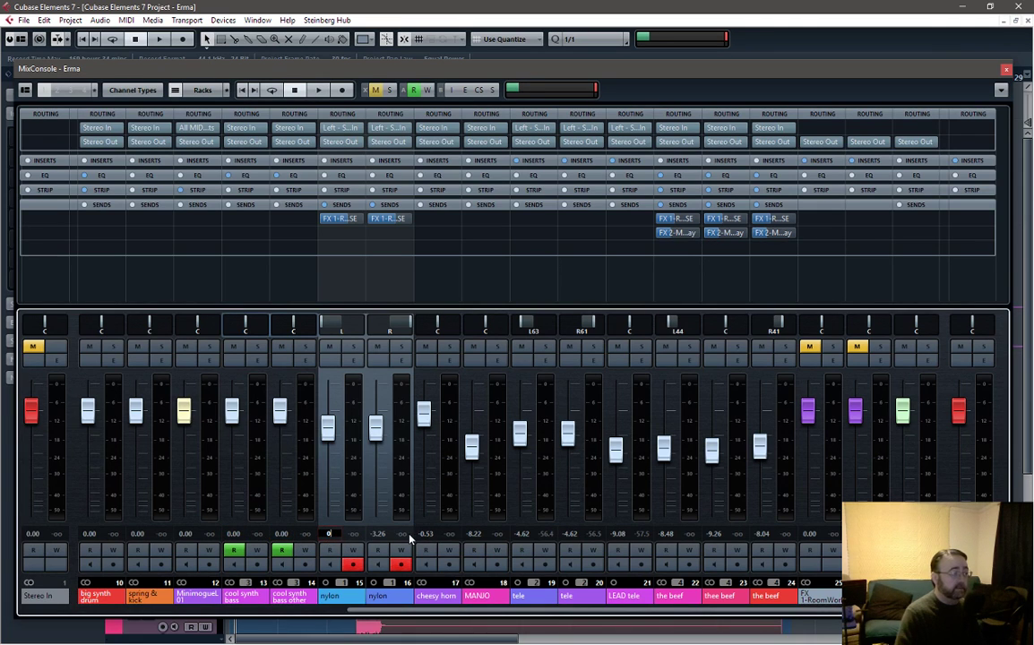
pyautogui.click(388, 535)
pyautogui.write('0')
# Set the volumes of the cheesy horn, MANJO and first tele channels to 0 dB
pyautogui.click(425, 535)
pyautogui.write('0')
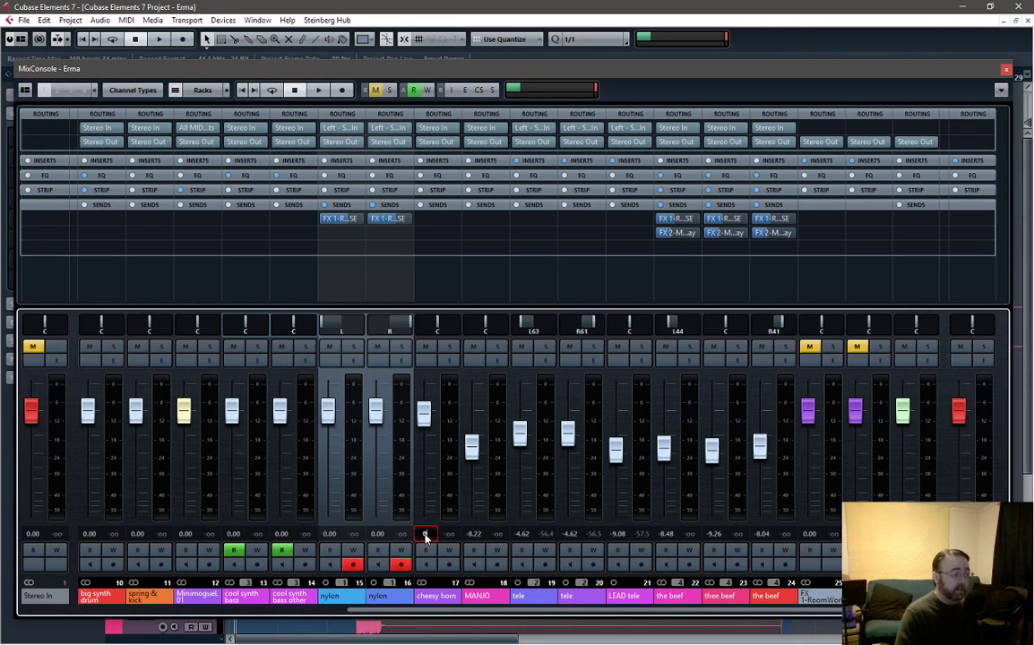
pyautogui.click(489, 535)
pyautogui.write('0')
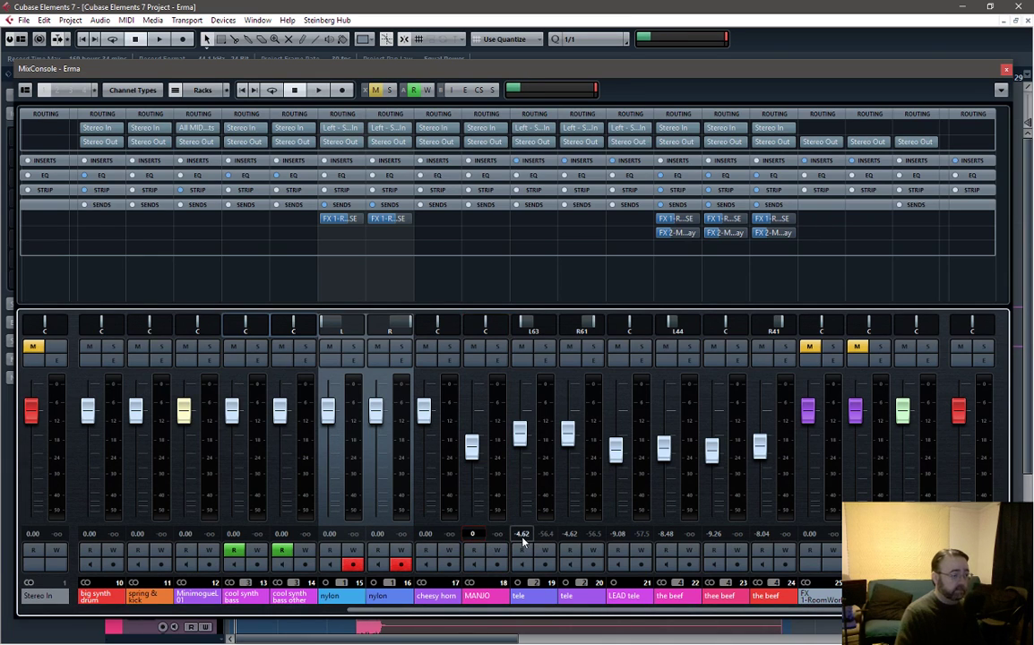
pyautogui.click(523, 535)
pyautogui.write('0')
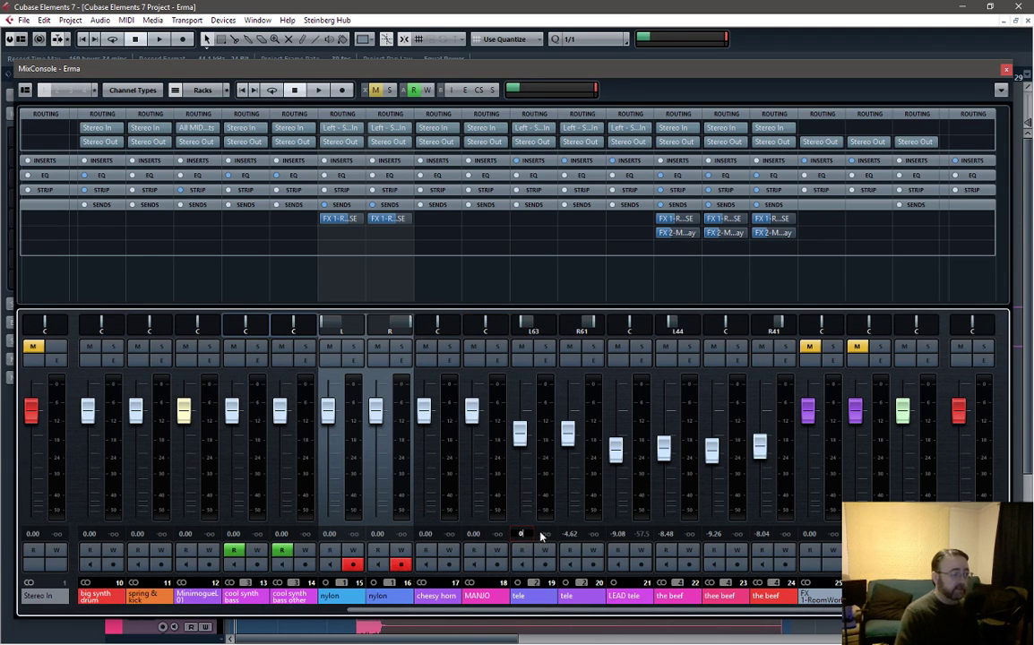
# Set the volumes of the second tele, LEAD tele and first the beef channels to 0 dB
pyautogui.click(561, 535)
pyautogui.write('0')
pyautogui.click(617, 535)
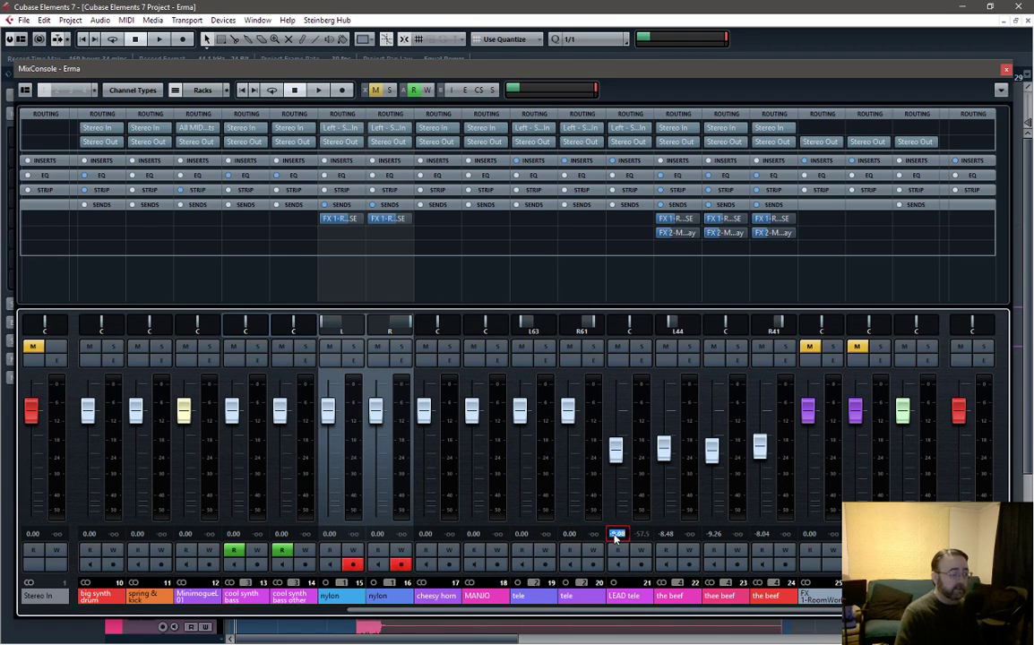
pyautogui.write('0')
pyautogui.press('Return')
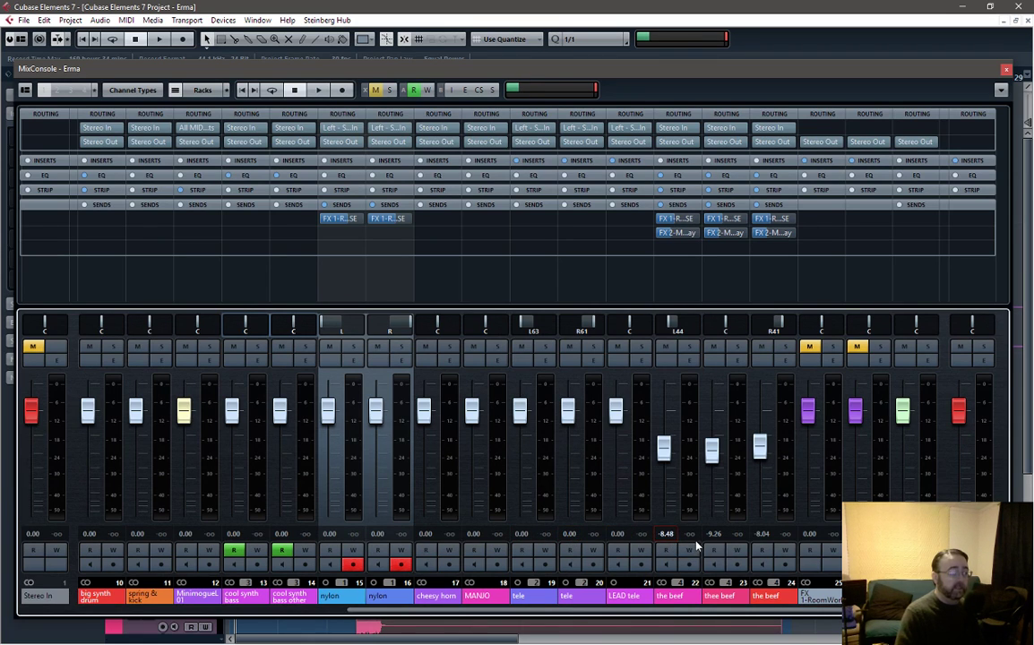
pyautogui.click(672, 535)
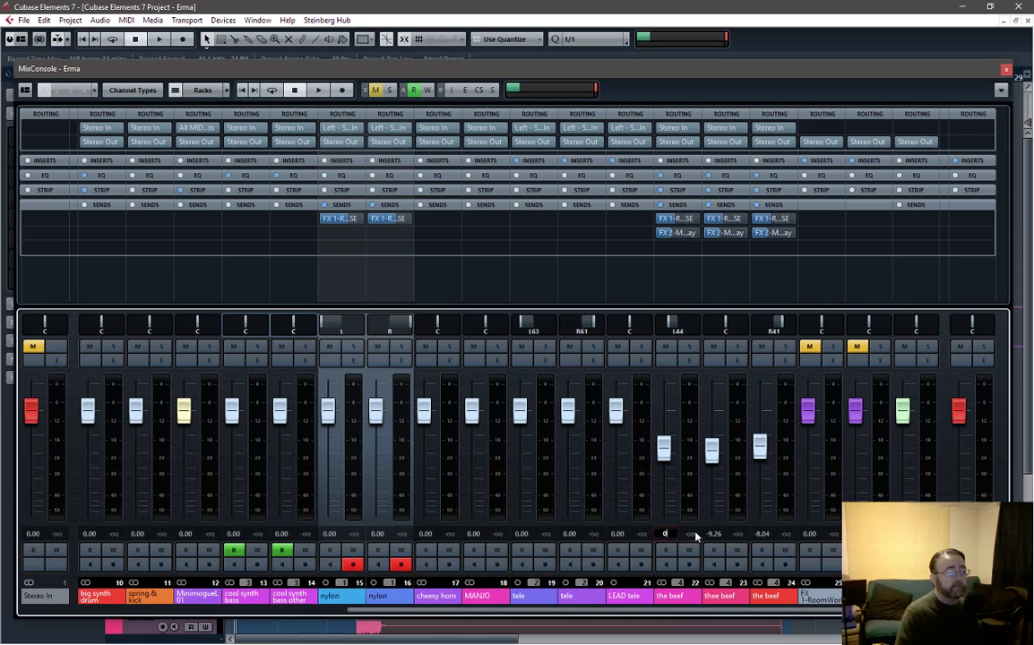
pyautogui.write('0')
pyautogui.click(713, 535)
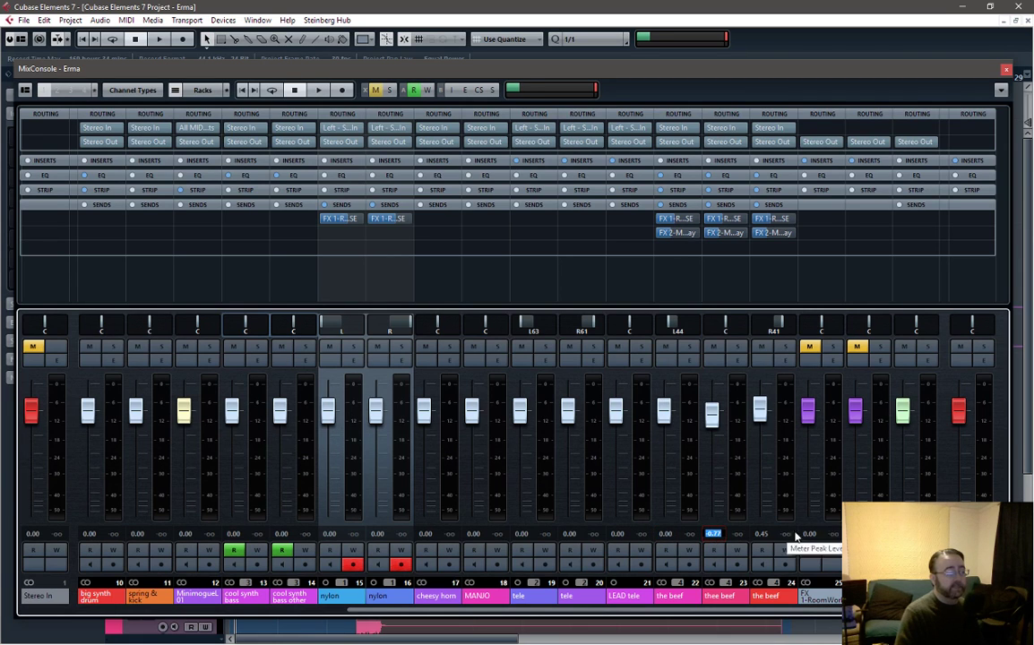
# Set the volumes of the loop and dun digga dun dun channels to 0 dB and close the MixConsole
pyautogui.moveTo(758, 617); pyautogui.dragTo(323, 616)
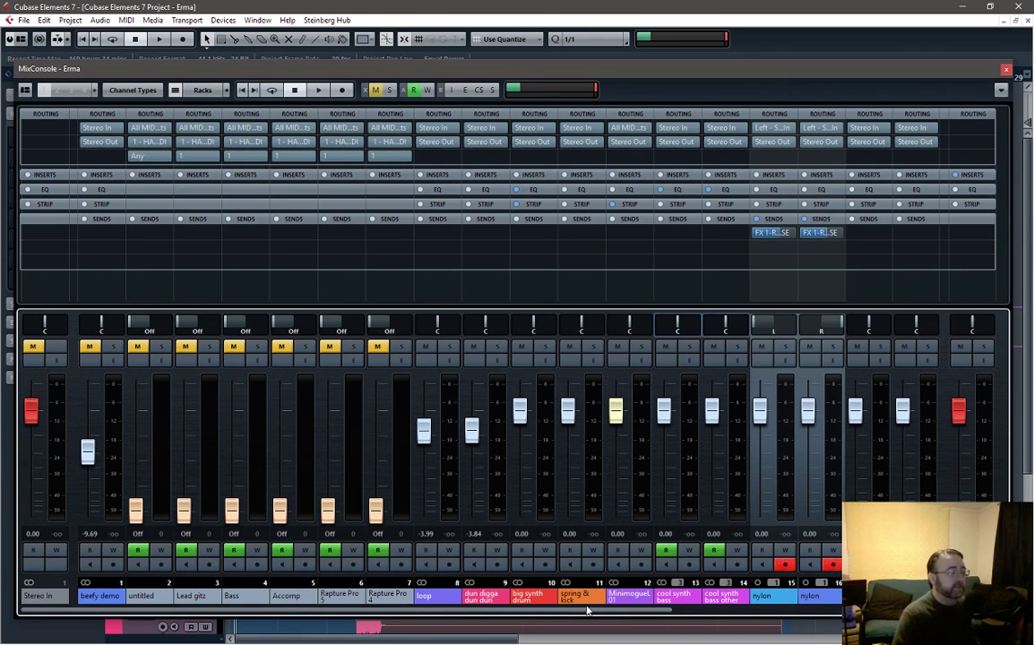
pyautogui.hscroll(6, 817, 598)
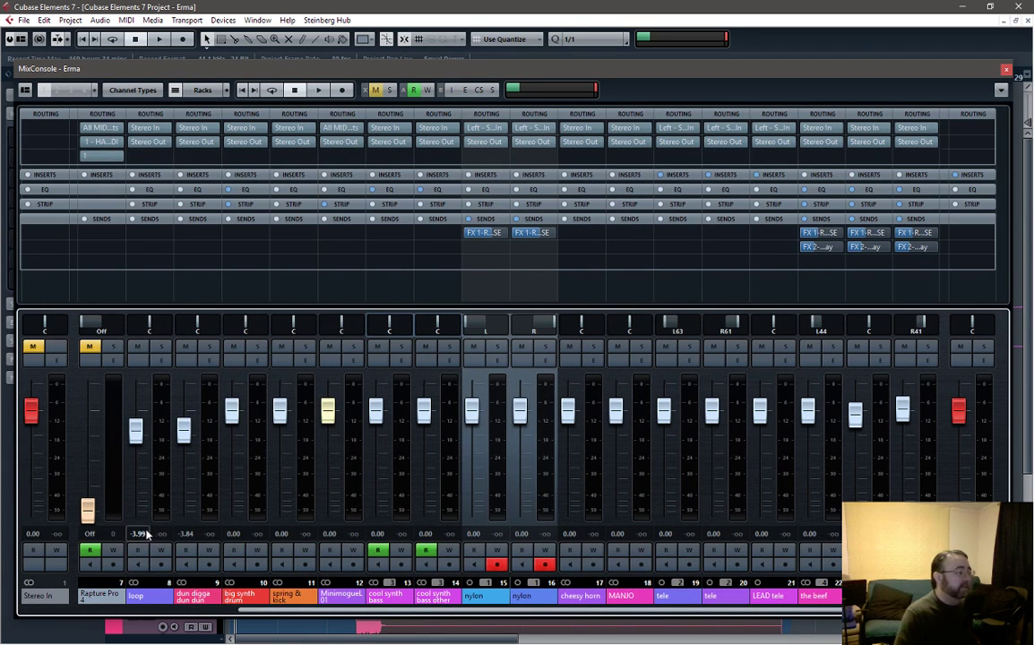
pyautogui.click(148, 535)
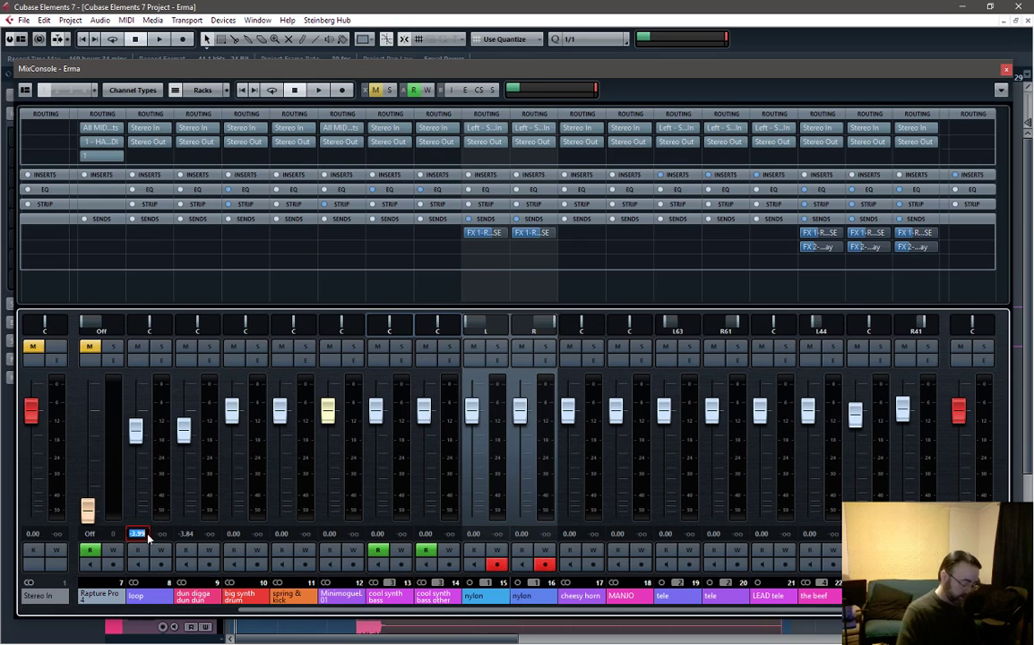
pyautogui.write('0')
pyautogui.press('Return')
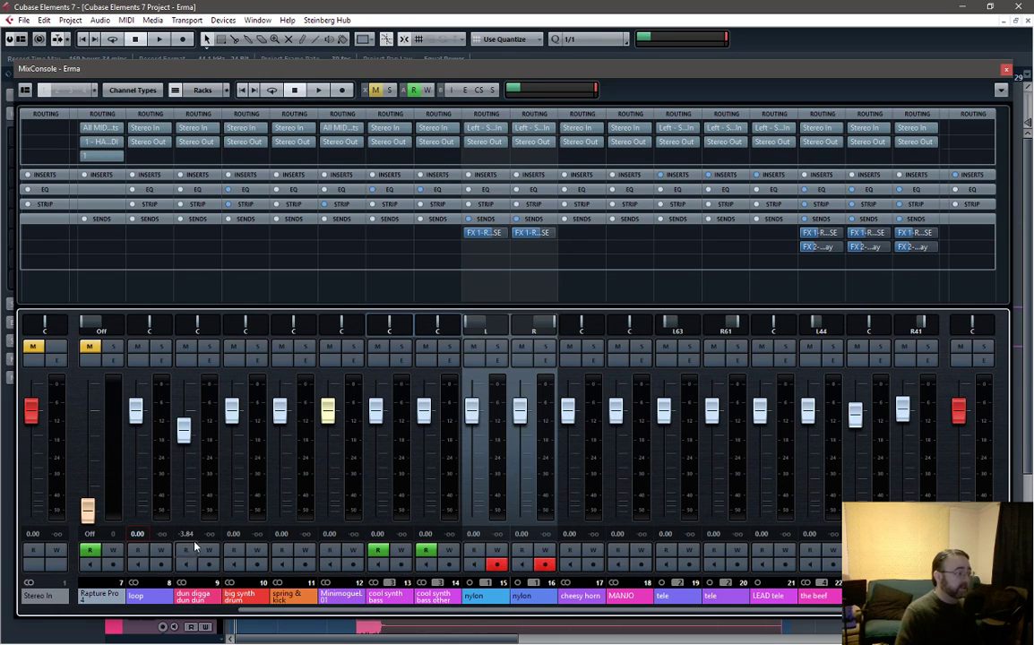
pyautogui.click(185, 535)
pyautogui.write('0')
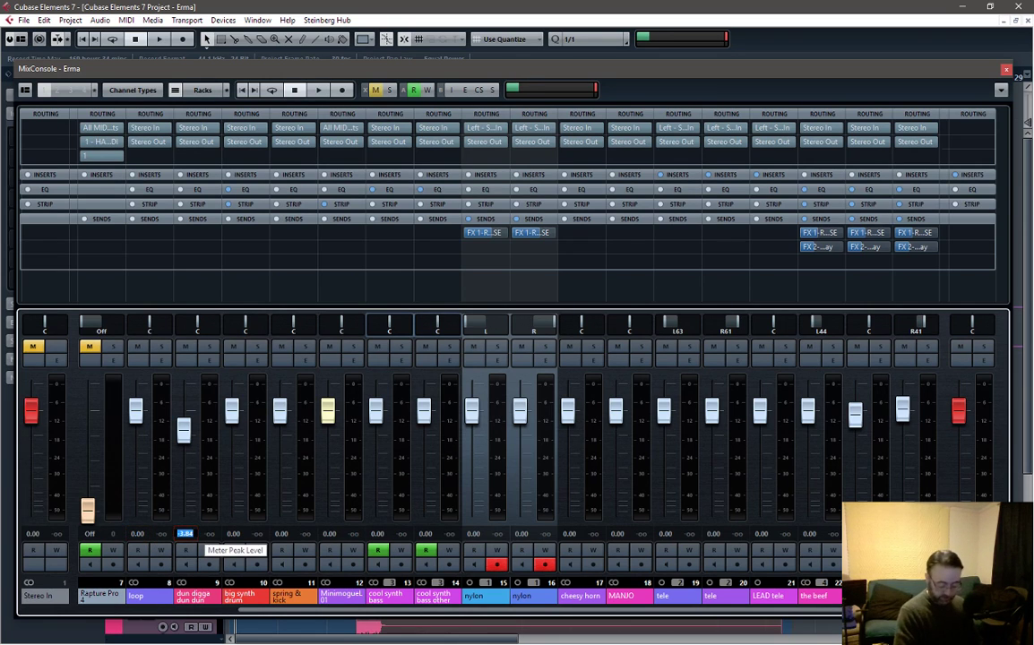
pyautogui.press('Return')
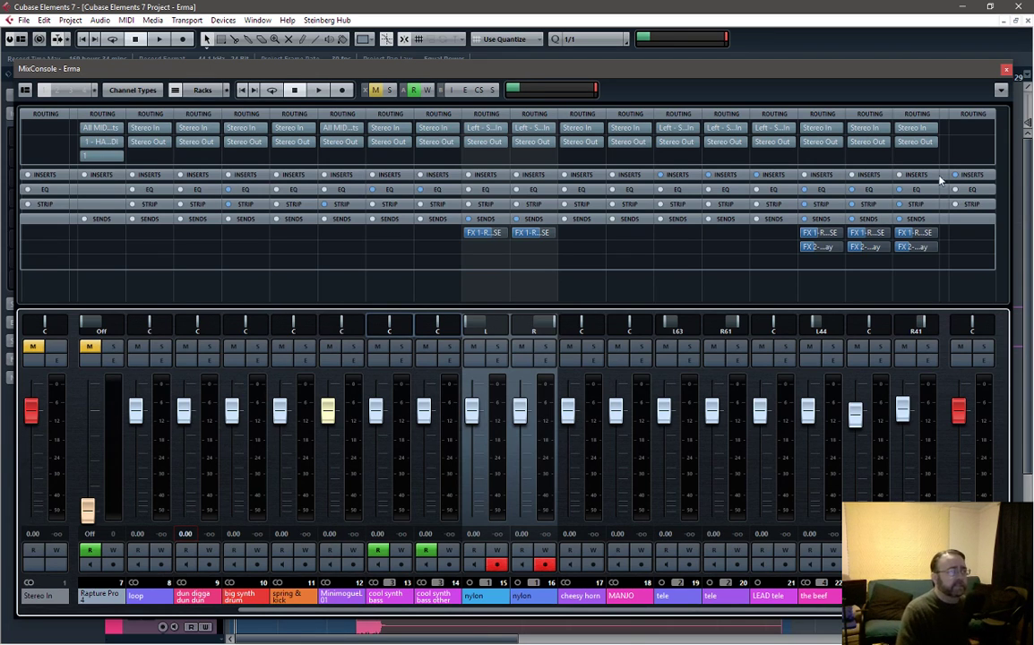
pyautogui.click(1005, 69)
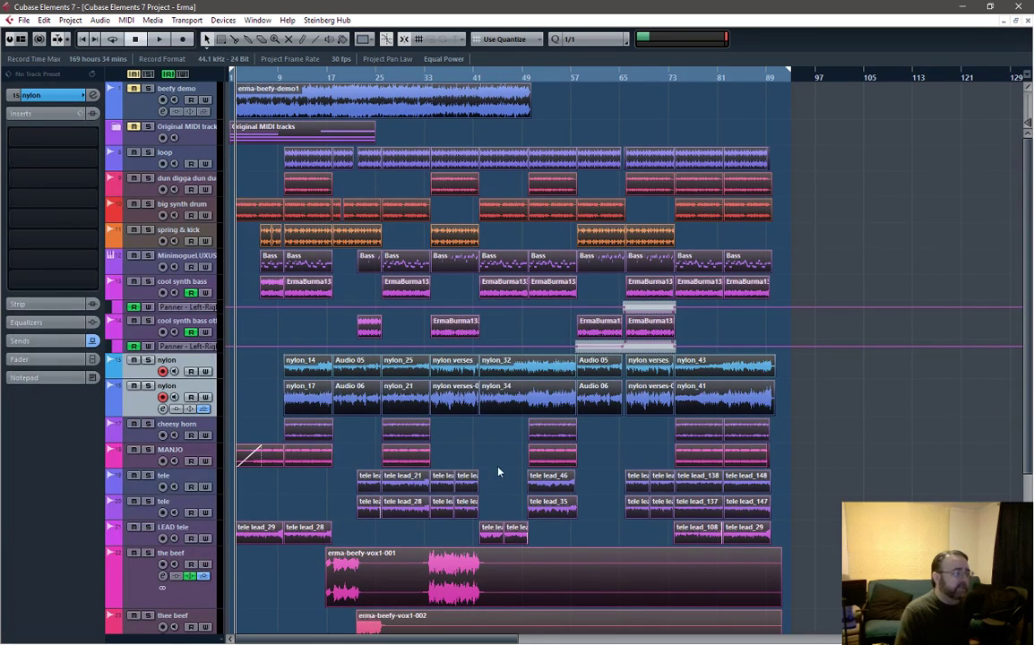
pyautogui.click(556, 460)
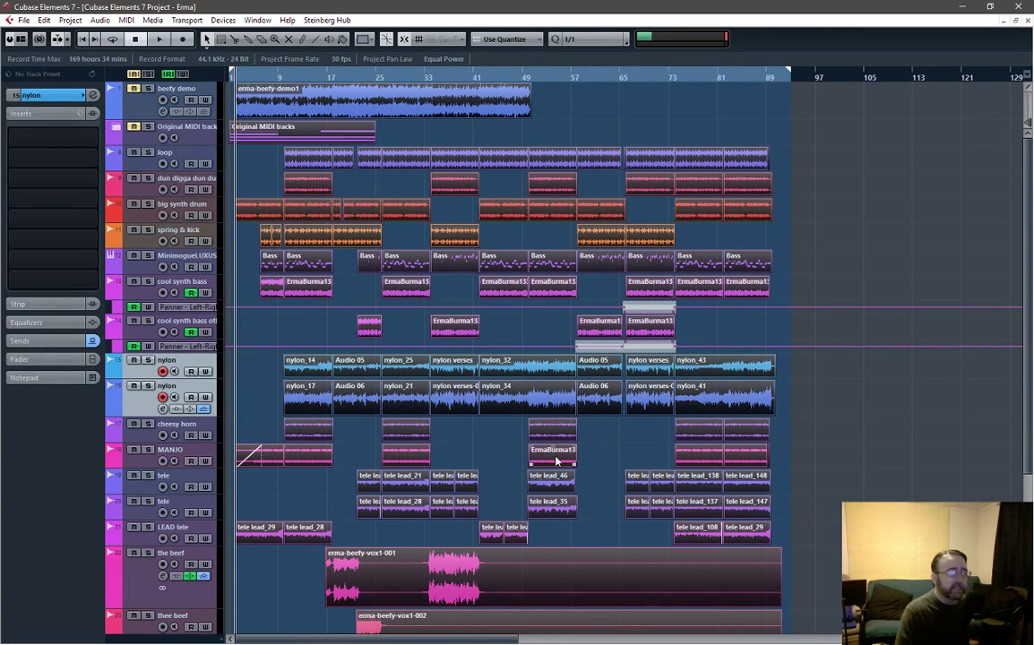
pyautogui.click(255, 457)
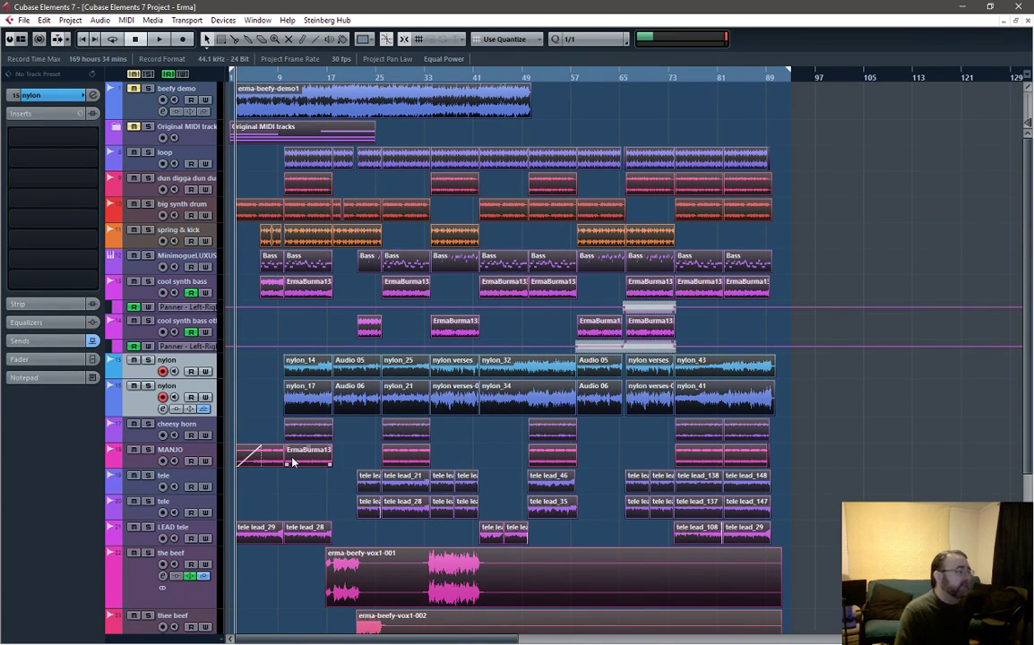
pyautogui.moveTo(247, 460); pyautogui.dragTo(260, 447)
pyautogui.click(308, 431)
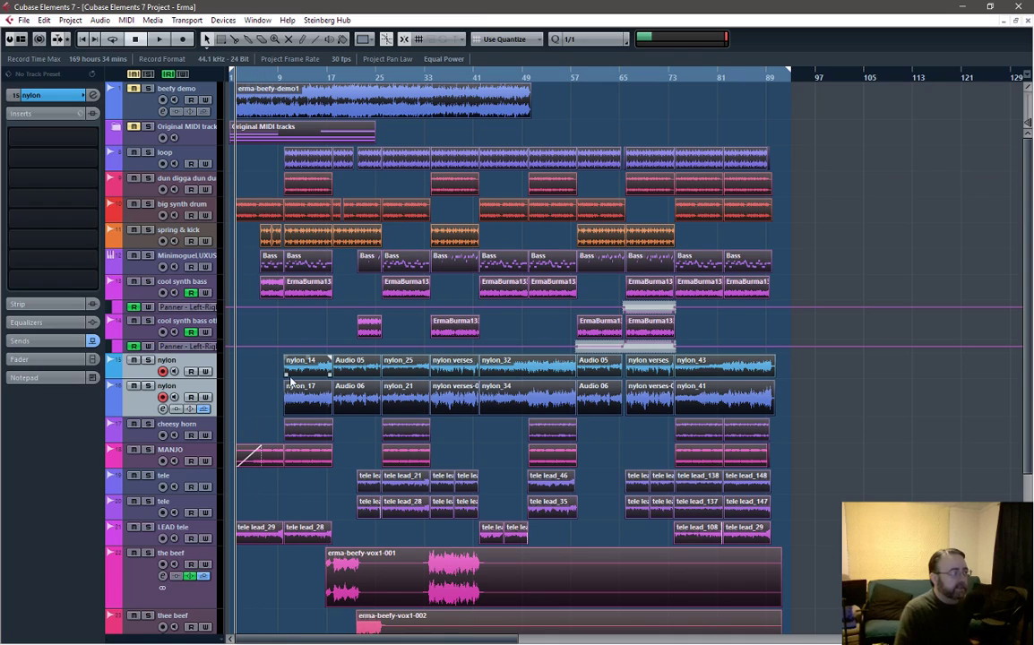
# Select the loop track, select all events in the project and return the project cursor to the start
pyautogui.click(159, 178)
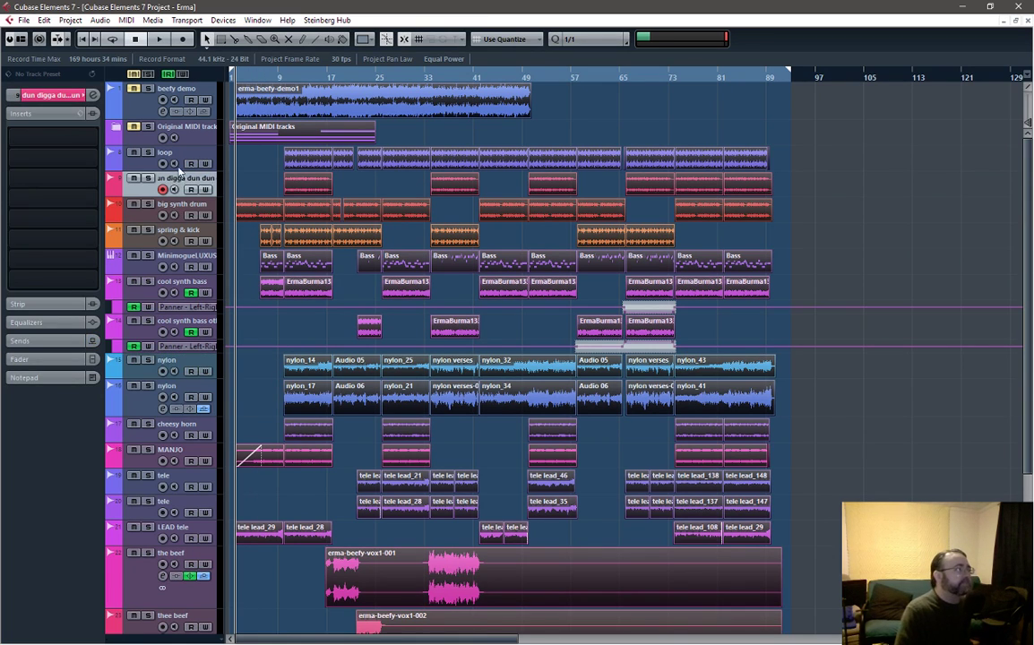
pyautogui.click(189, 158)
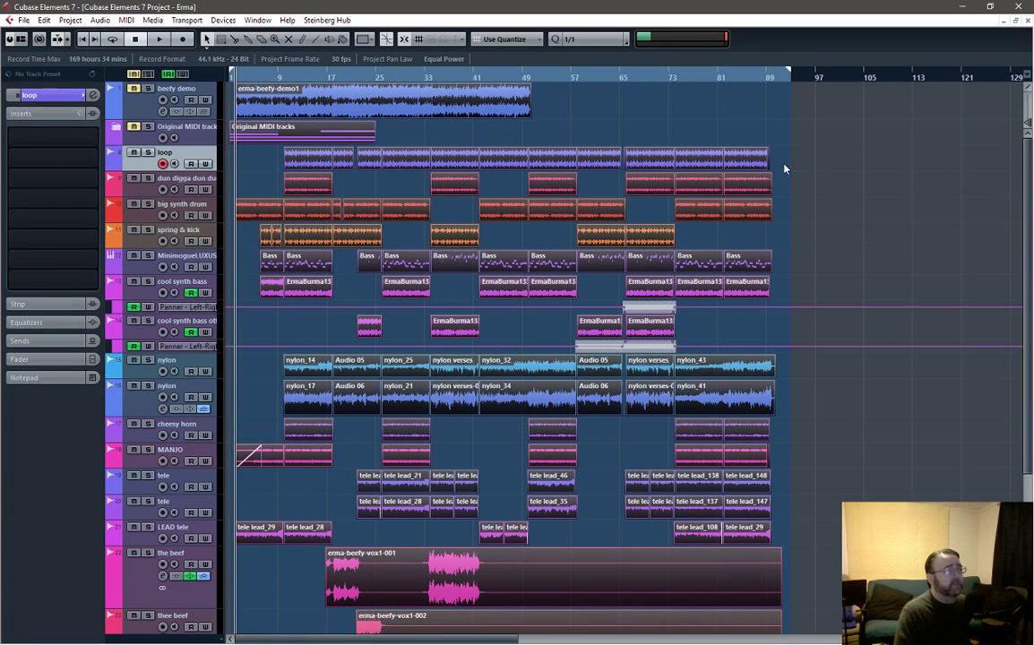
pyautogui.hotkey('ctrl', 'a')
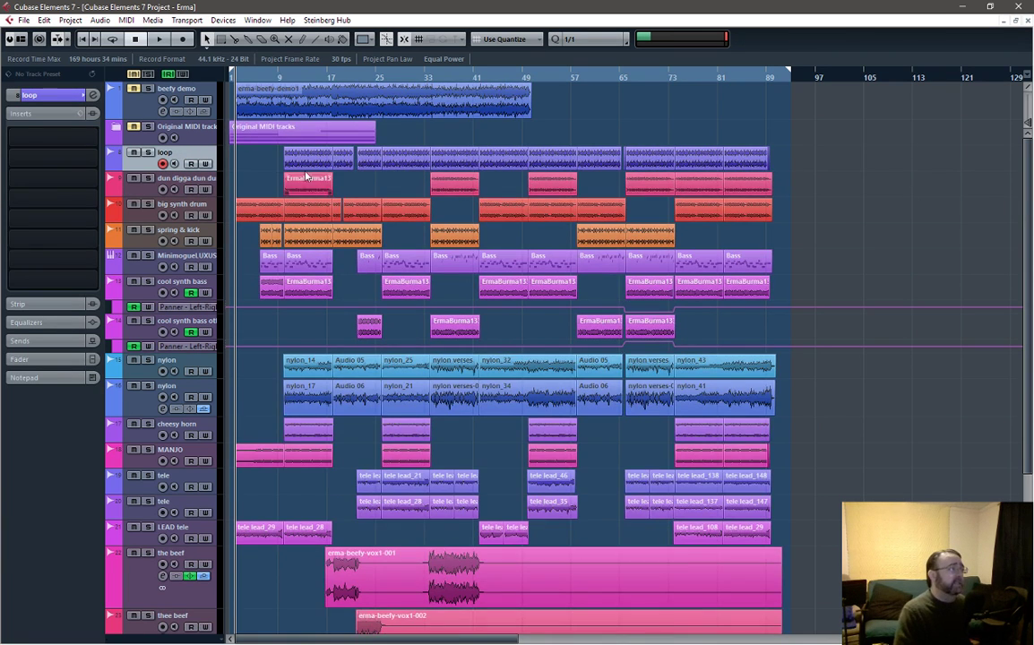
pyautogui.click(82, 39)
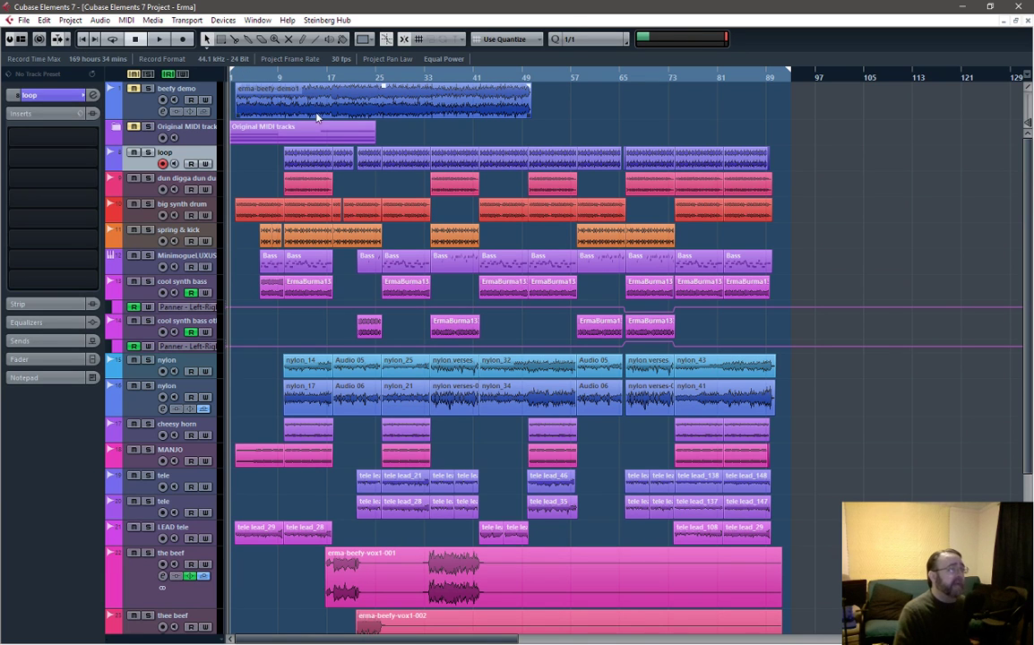
pyautogui.scroll(3, 484, 311)
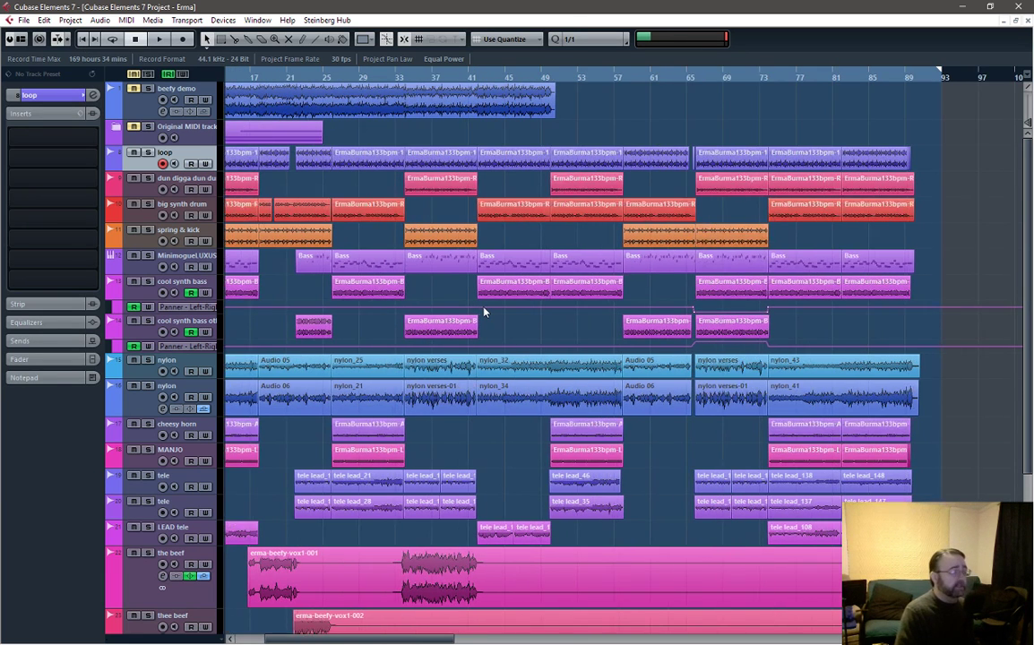
pyautogui.hscroll(-3, 383, 606)
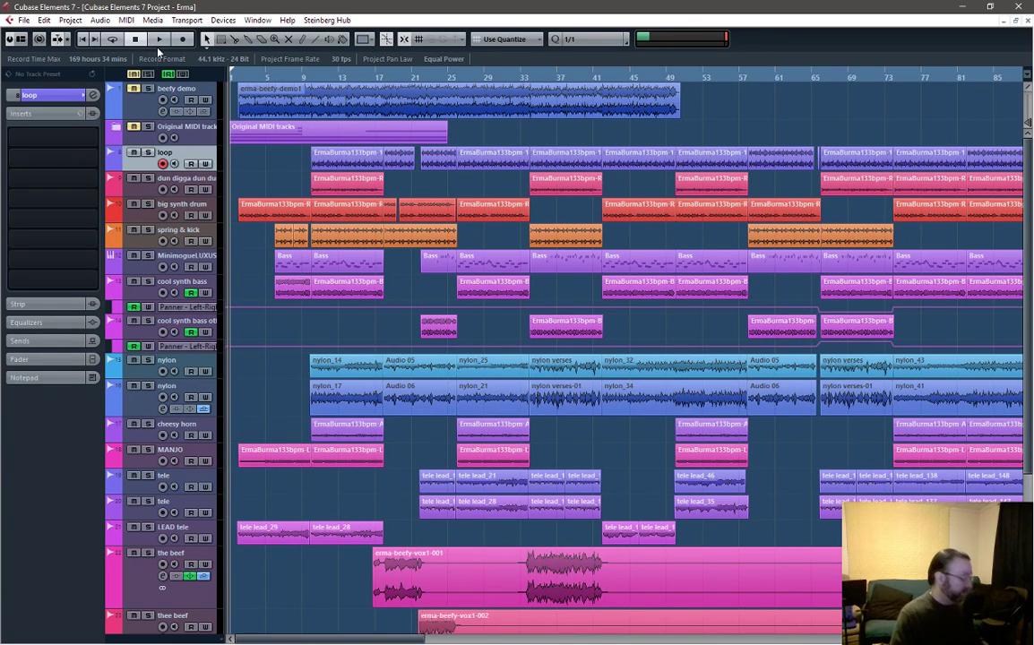
# Save the project as a new file named Erma stem bounce.cpr in the Erma folder
pyautogui.click(24, 20)
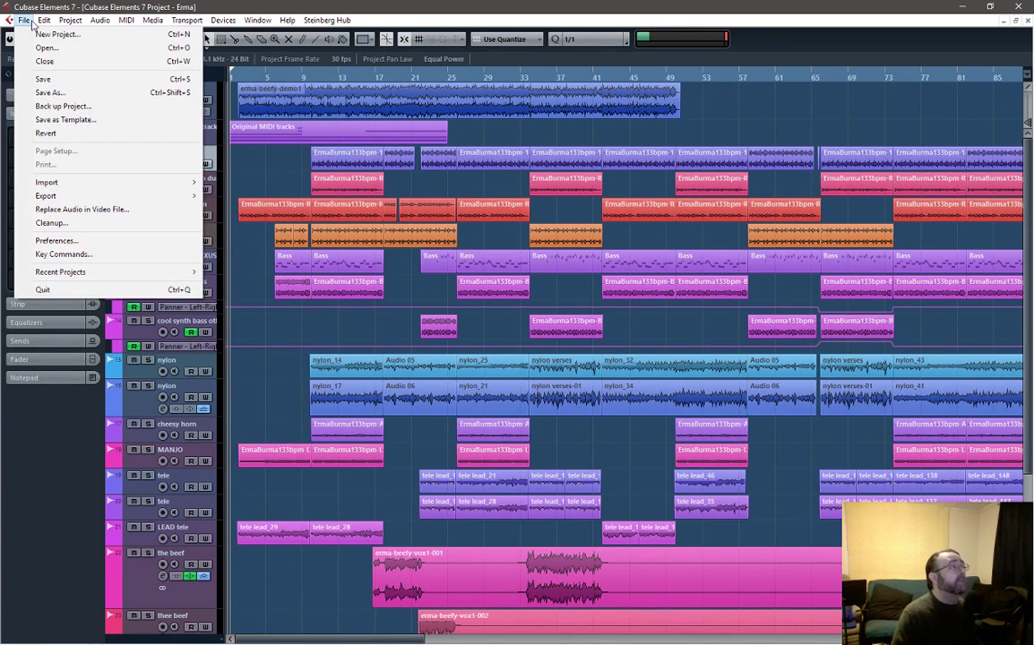
pyautogui.click(70, 94)
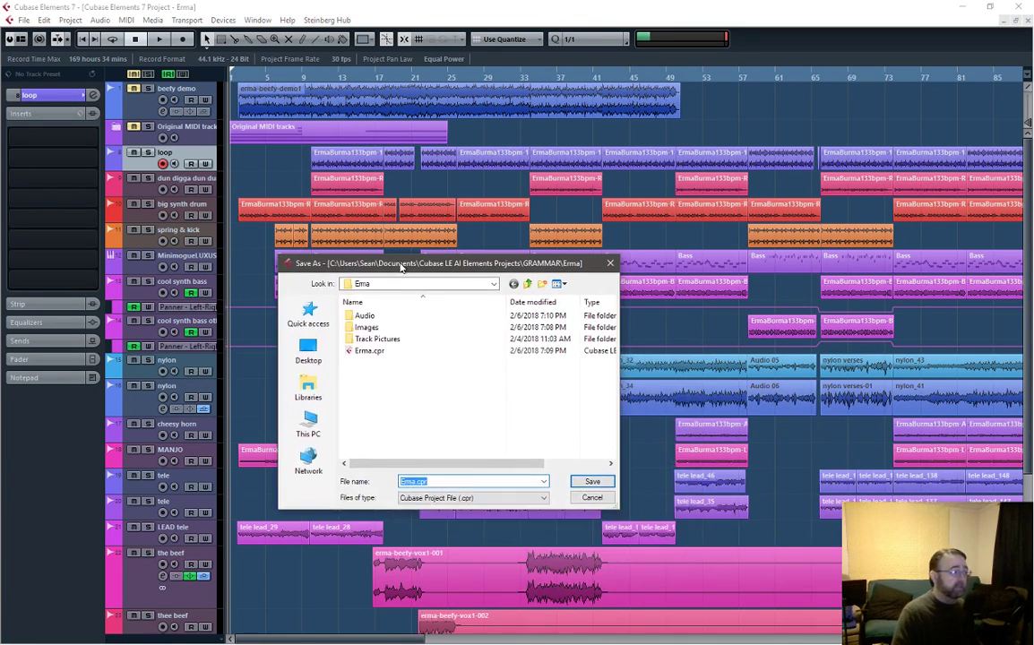
pyautogui.click(451, 482)
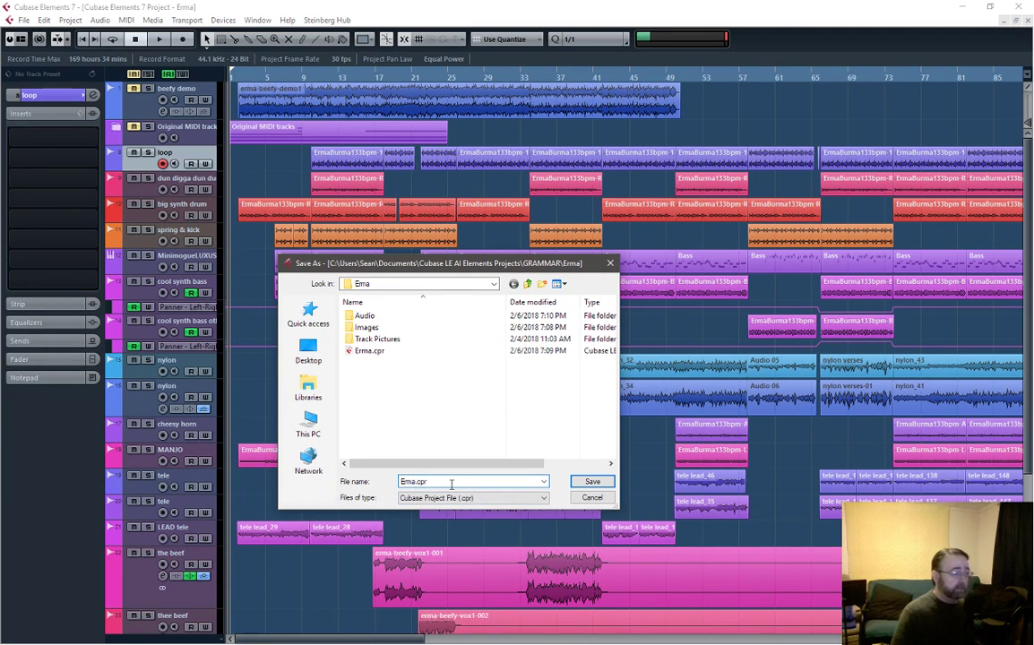
pyautogui.write('stem bou')
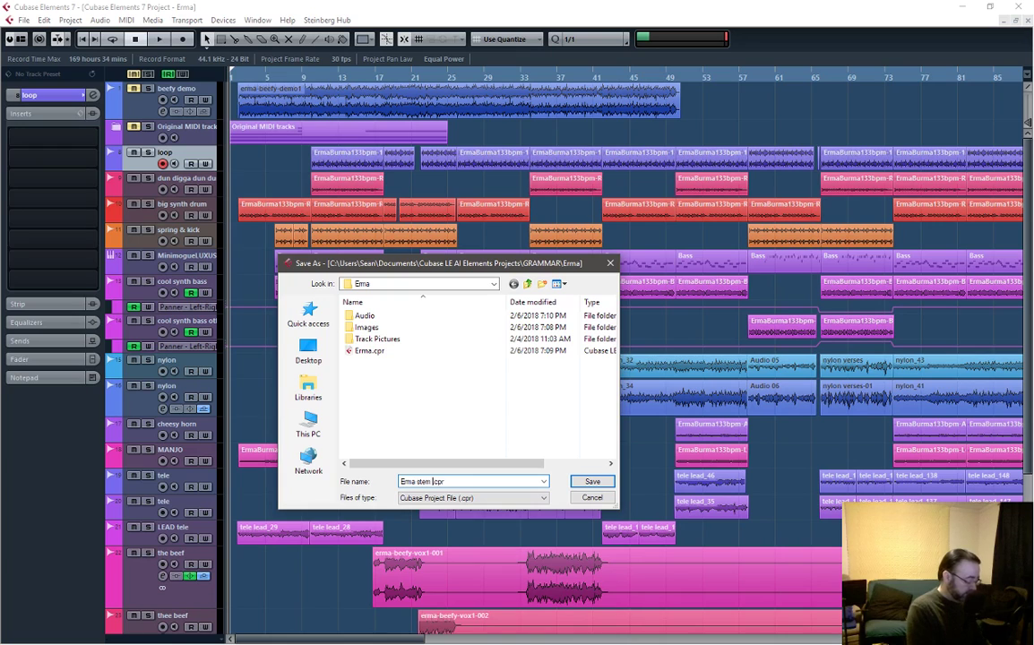
pyautogui.write('nce')
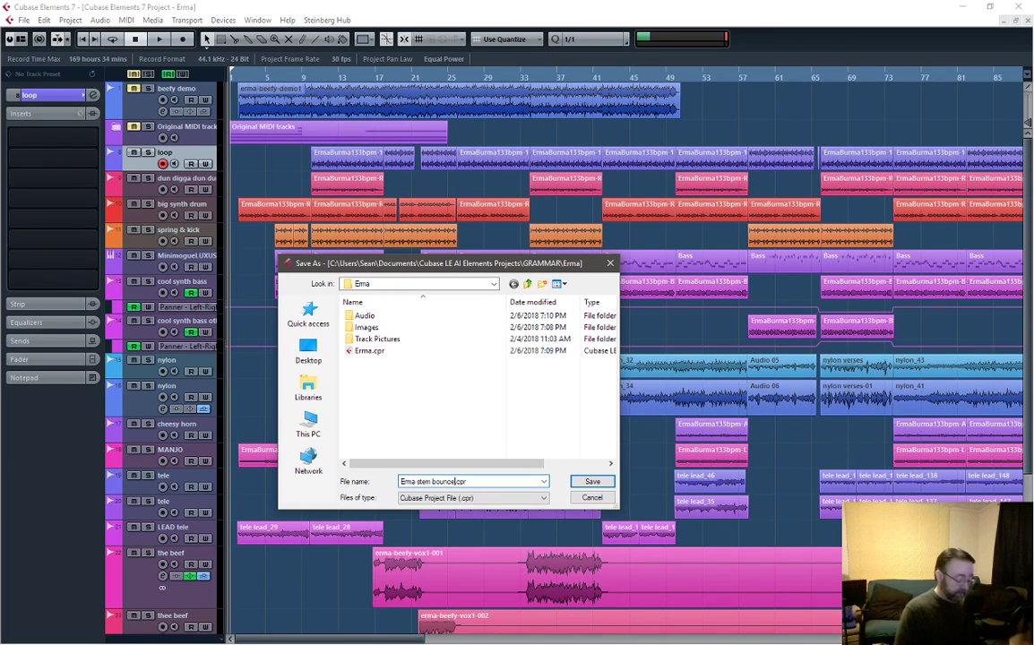
pyautogui.press('Return')
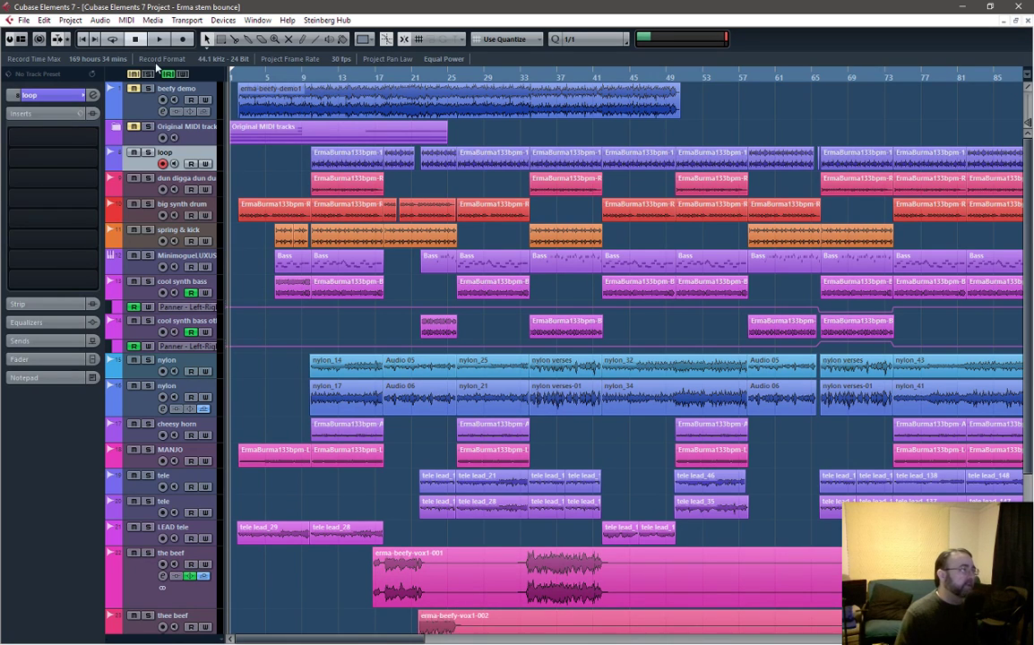
# Solo the loop track and briefly play its first event while showing its level in the MixConsole
pyautogui.click(148, 152)
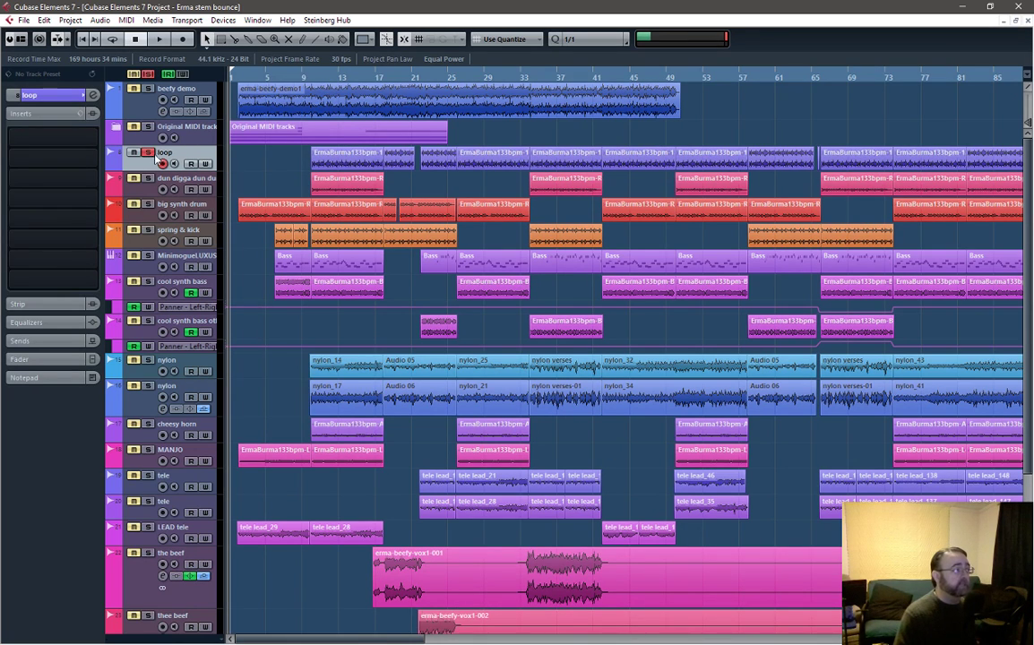
pyautogui.click(310, 78)
pyautogui.click(354, 157)
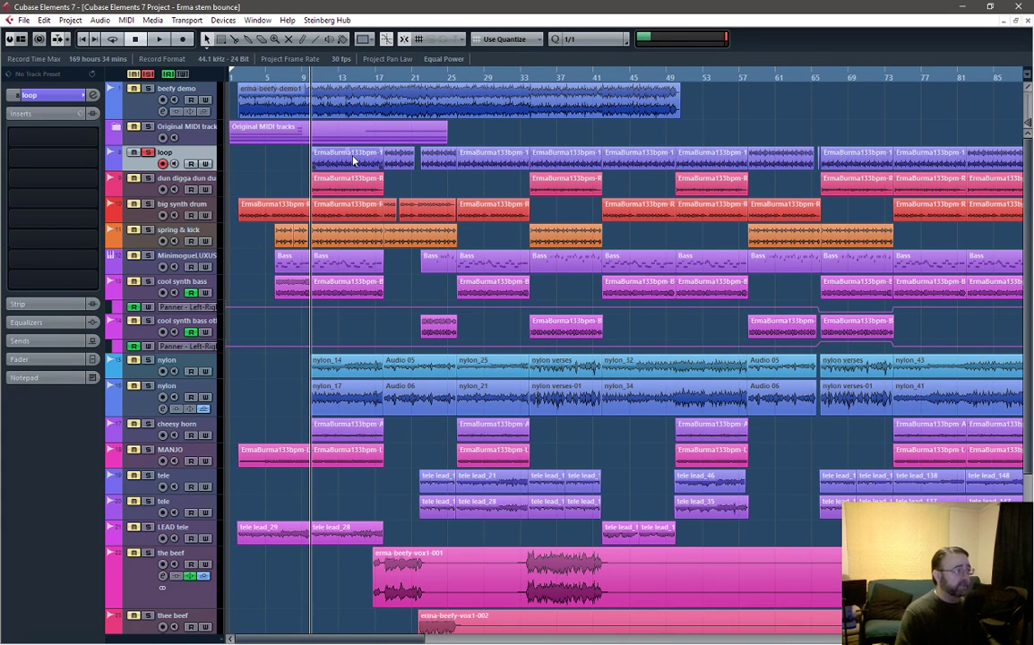
pyautogui.press('space')
pyautogui.press('F3')
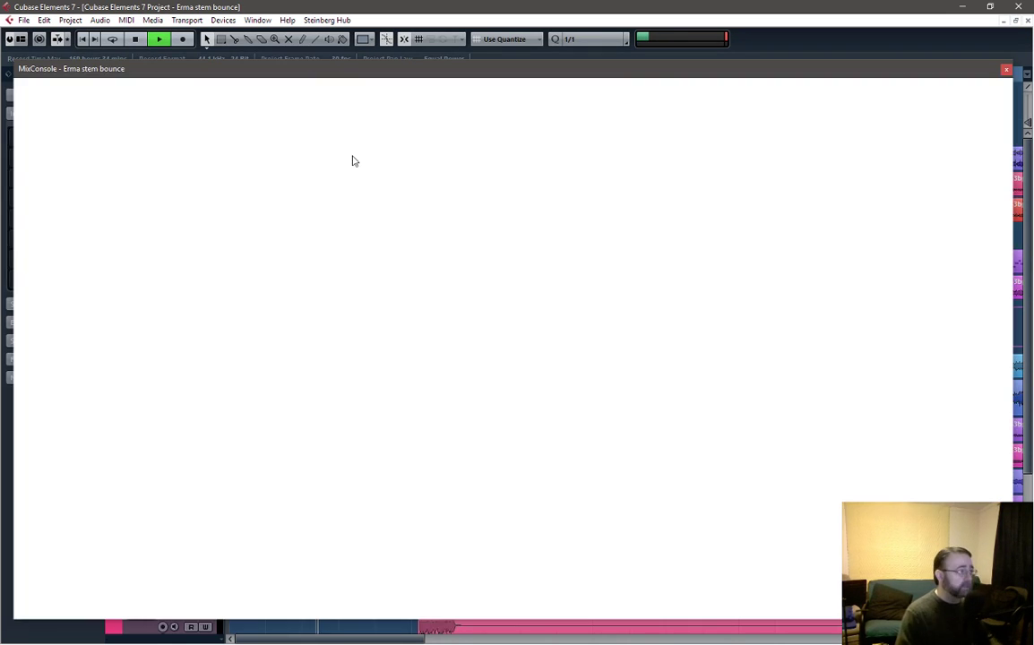
pyautogui.press('space')
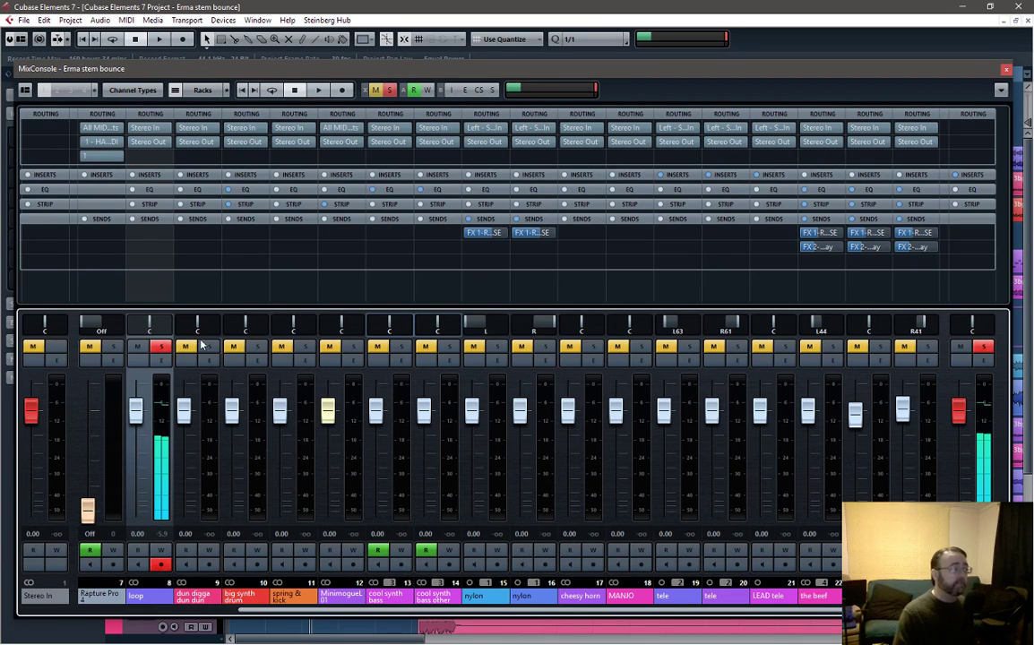
# Examine the loop channel's plug-in and equalizer settings, then close its channel settings
pyautogui.click(159, 360)
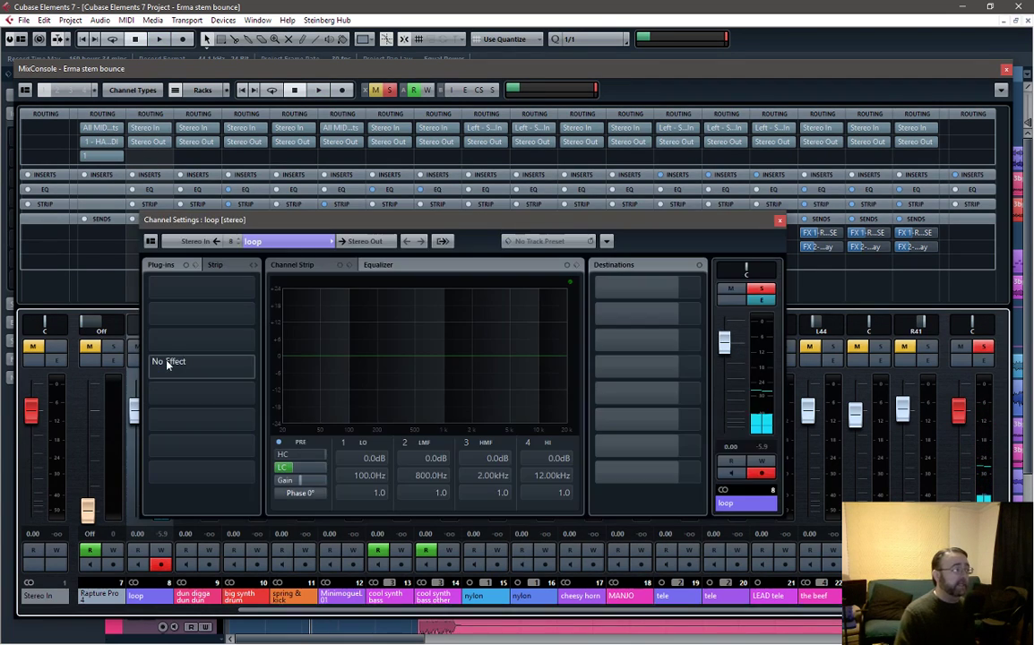
pyautogui.click(296, 467)
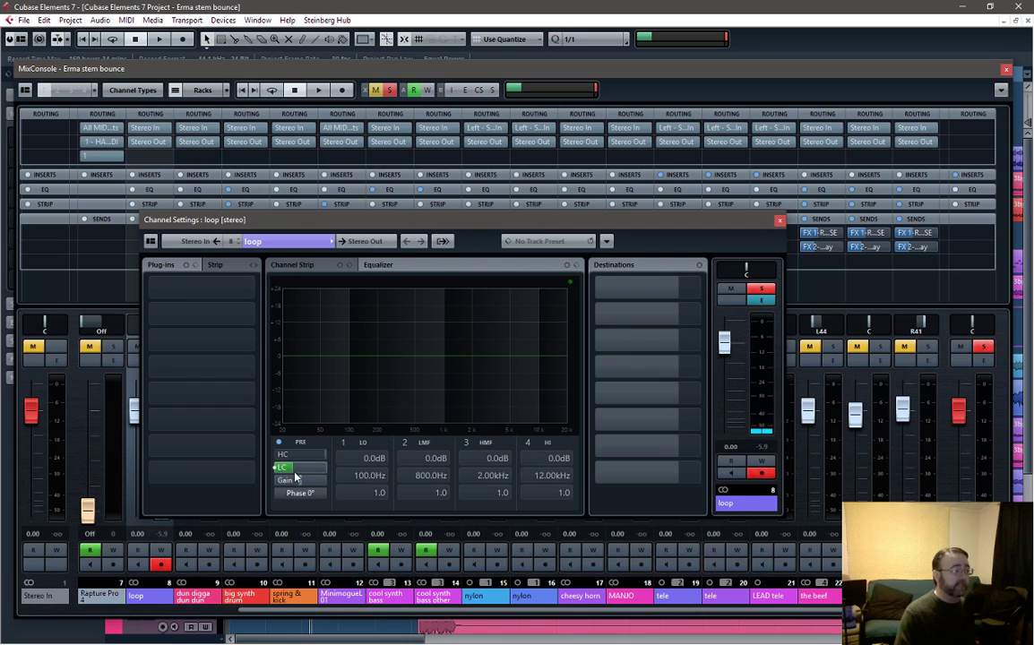
pyautogui.click(779, 221)
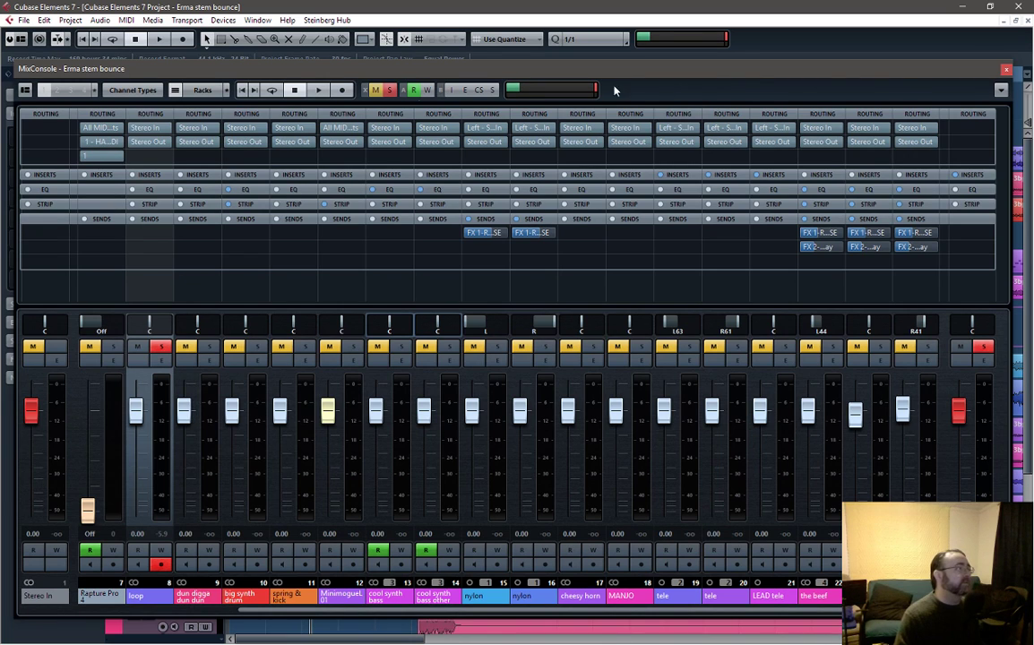
# Start an audio mixdown export of the soloed loop track and name the file drum loop
pyautogui.click(23, 19)
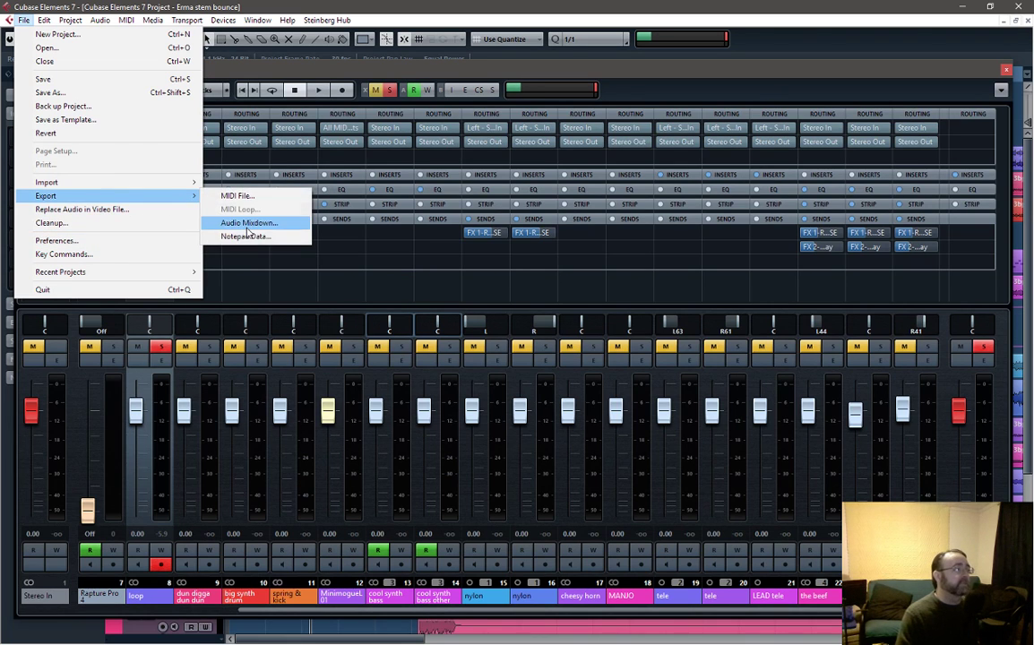
pyautogui.click(247, 222)
pyautogui.click(605, 221)
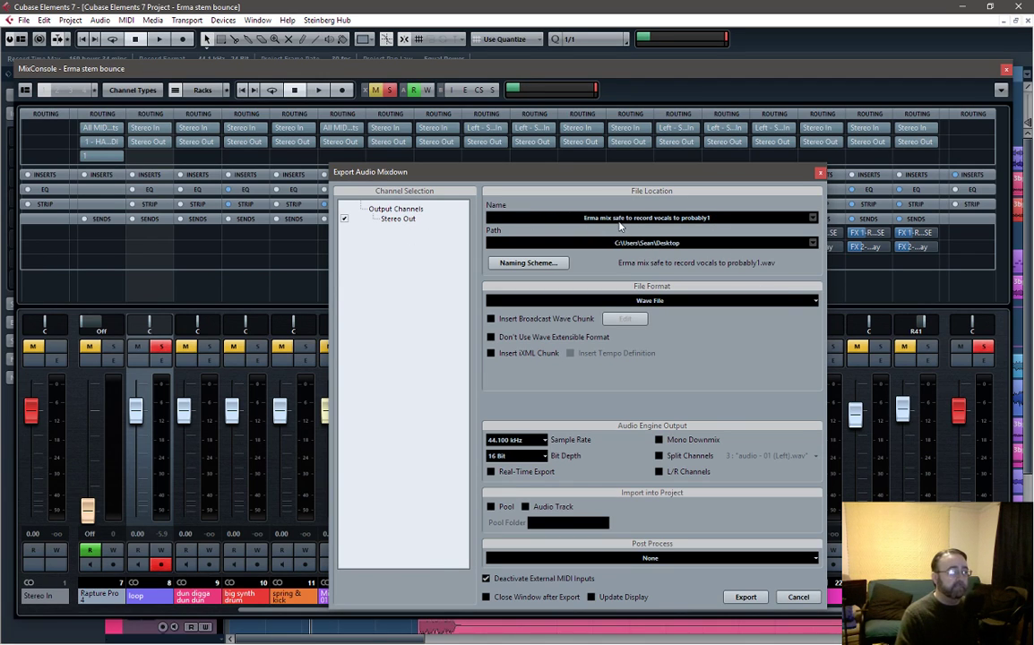
pyautogui.click(724, 224)
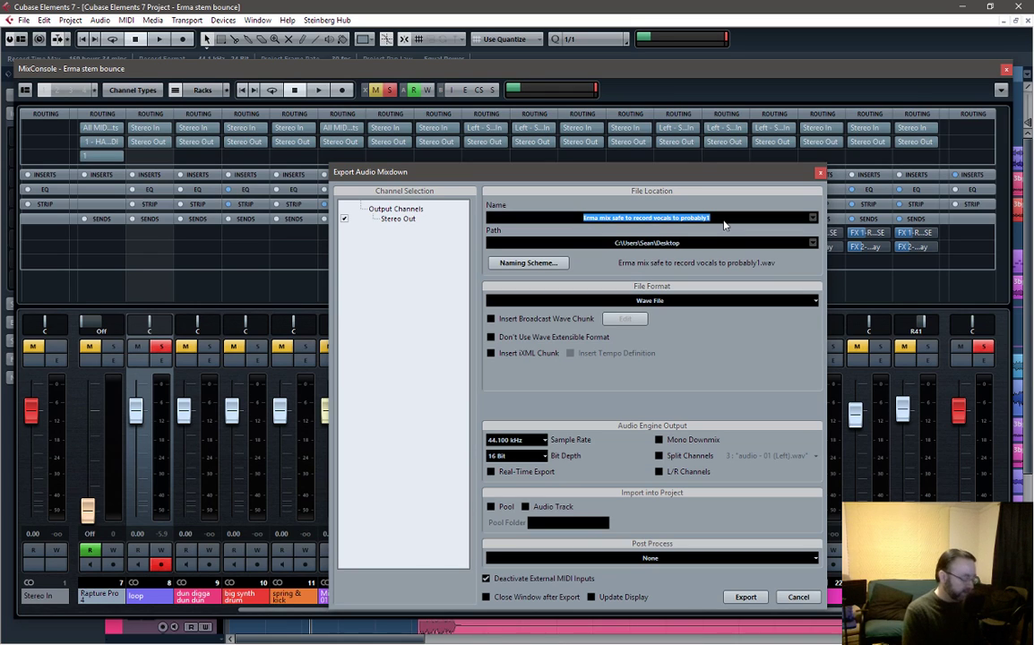
pyautogui.write('drum')
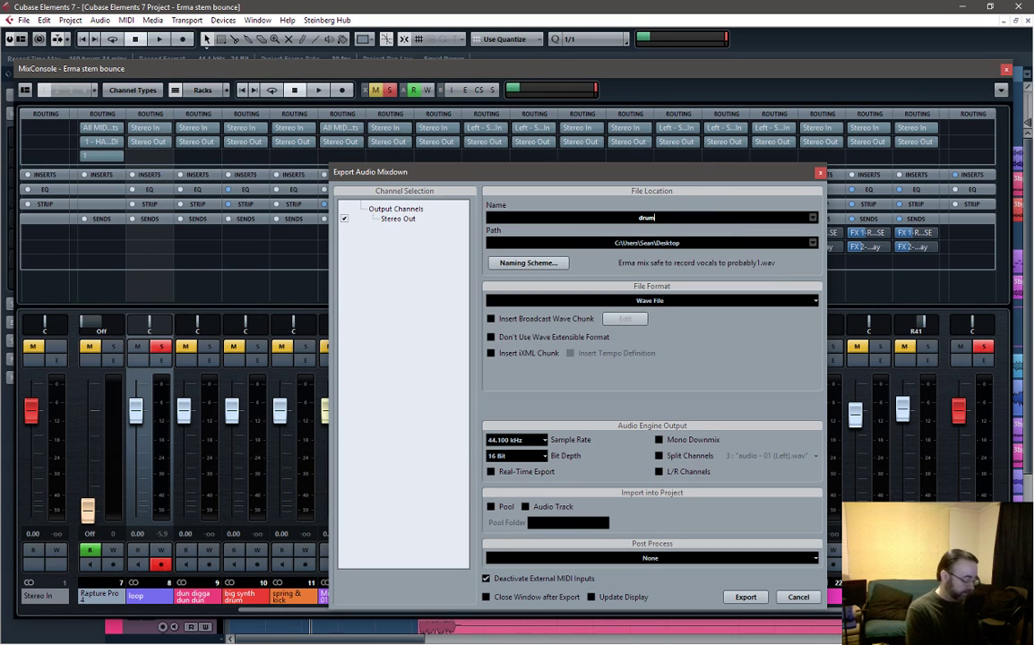
pyautogui.write(' loop')
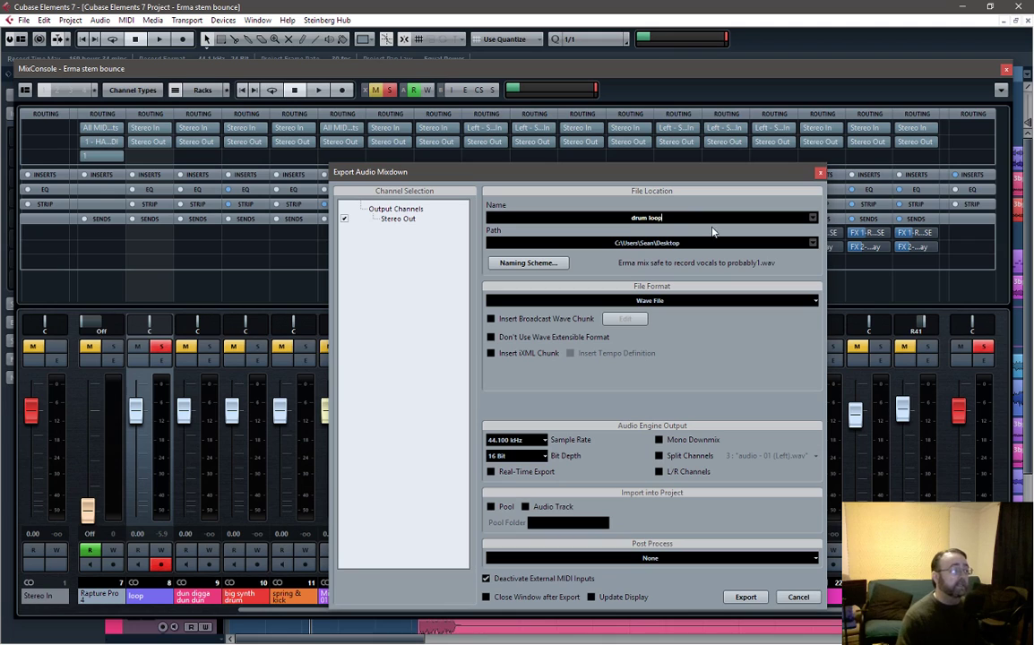
# Set the mixdown's bit depth to 24 Bit, keep the sample rate at 44.100 kHz and export the file
pyautogui.click(532, 457)
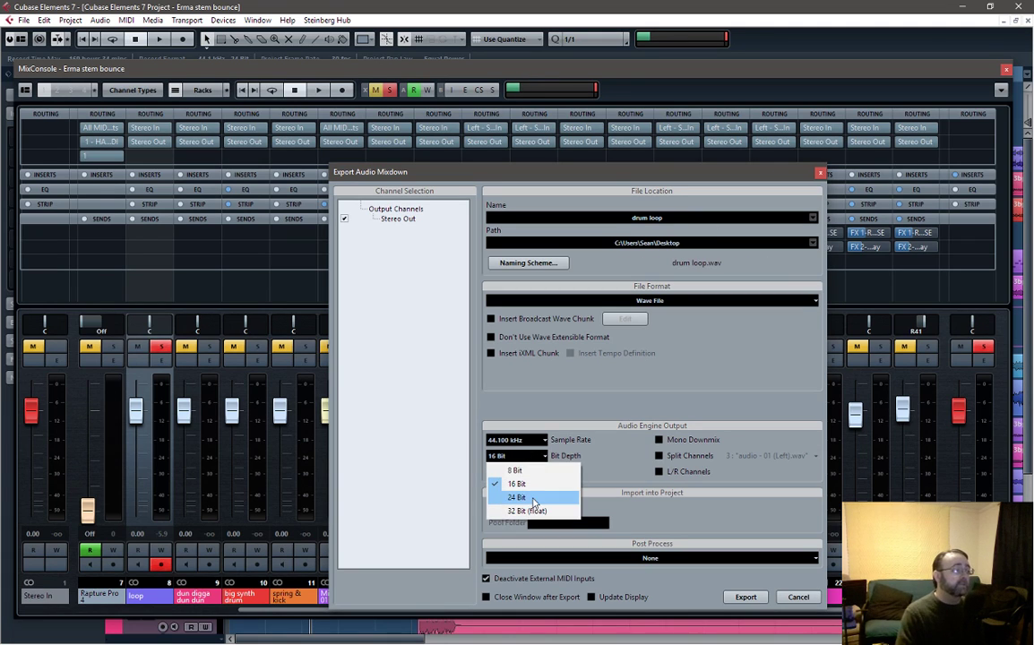
pyautogui.click(534, 500)
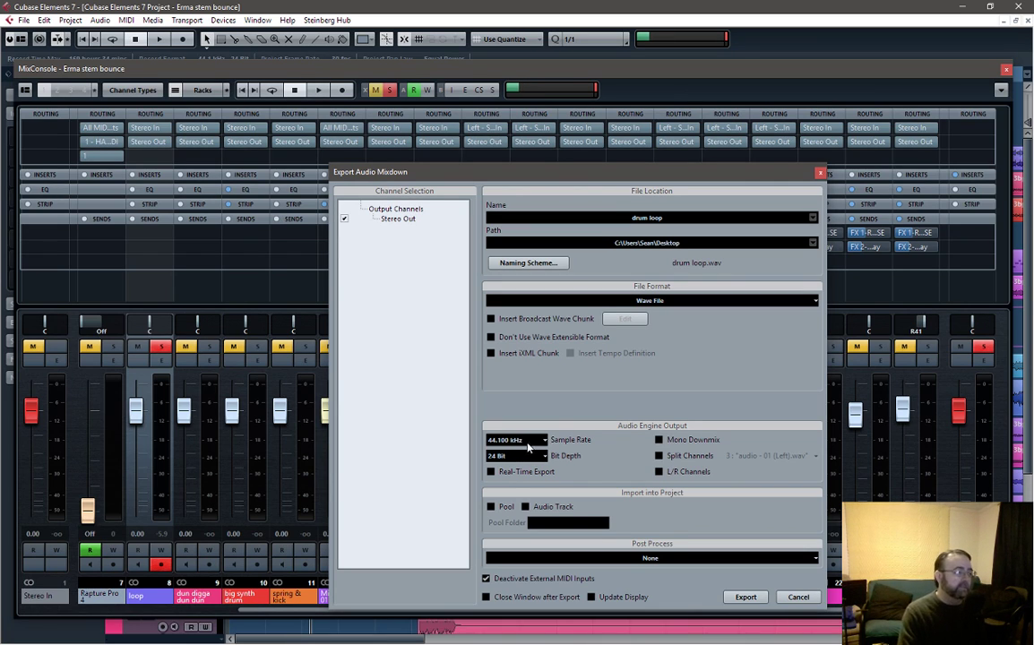
pyautogui.click(511, 440)
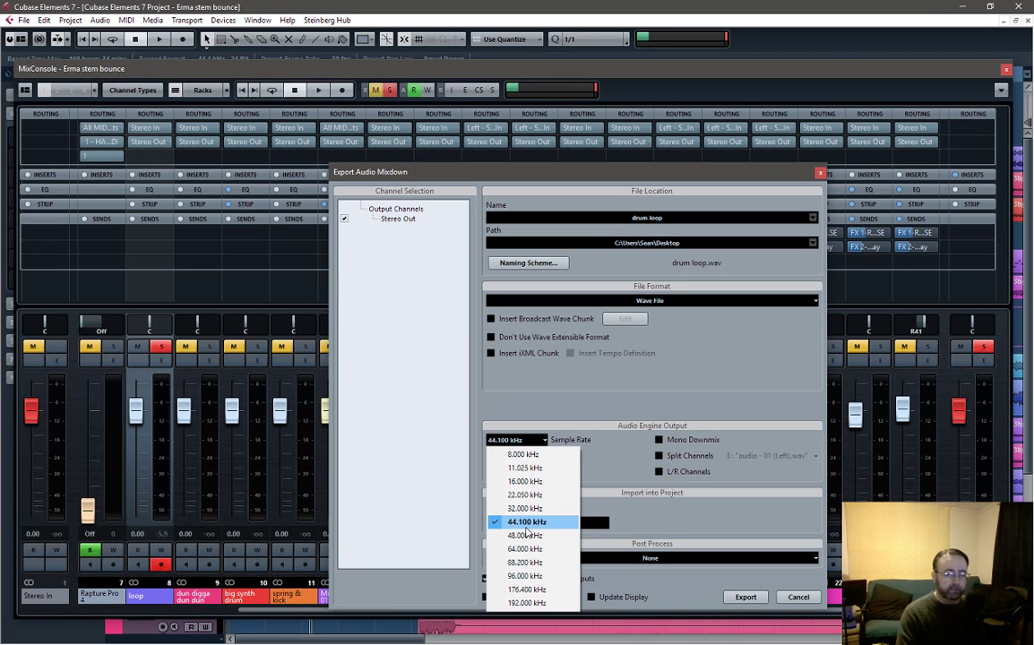
pyautogui.click(569, 421)
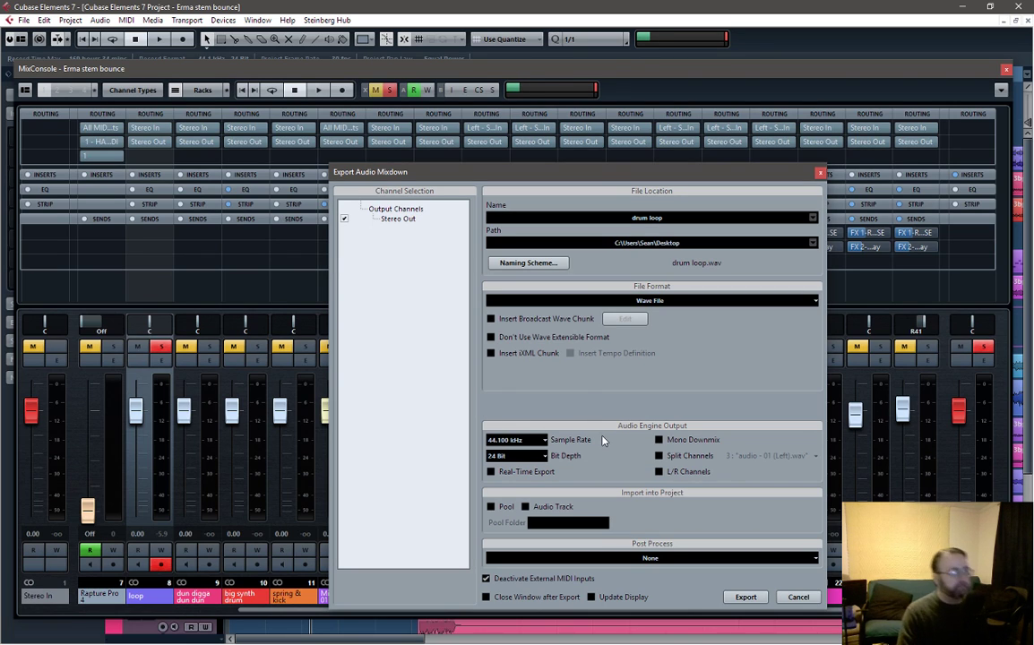
pyautogui.click(516, 458)
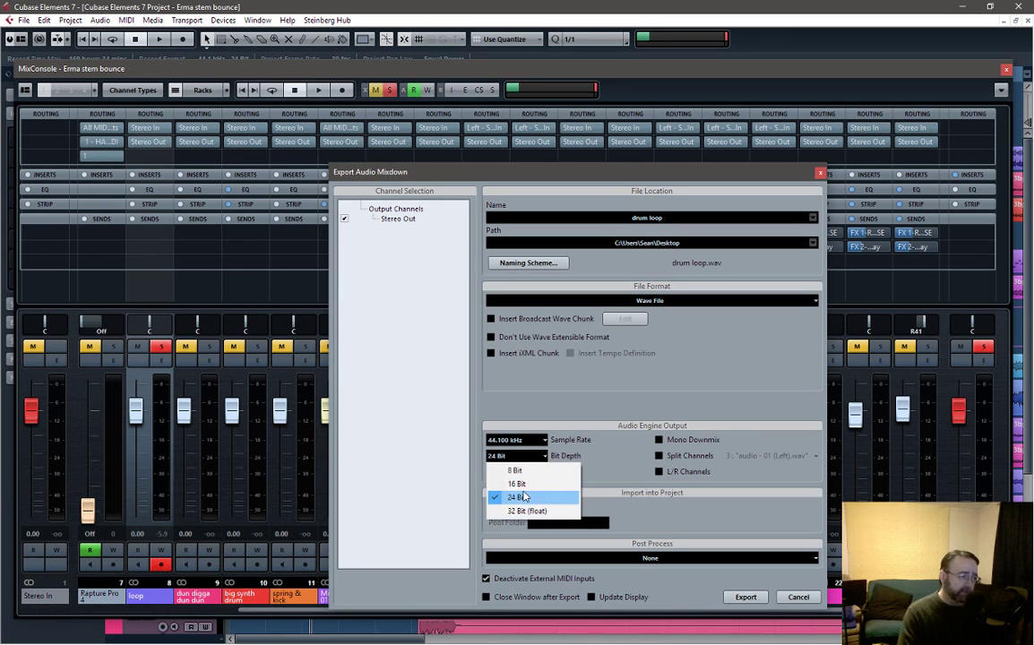
pyautogui.click(512, 495)
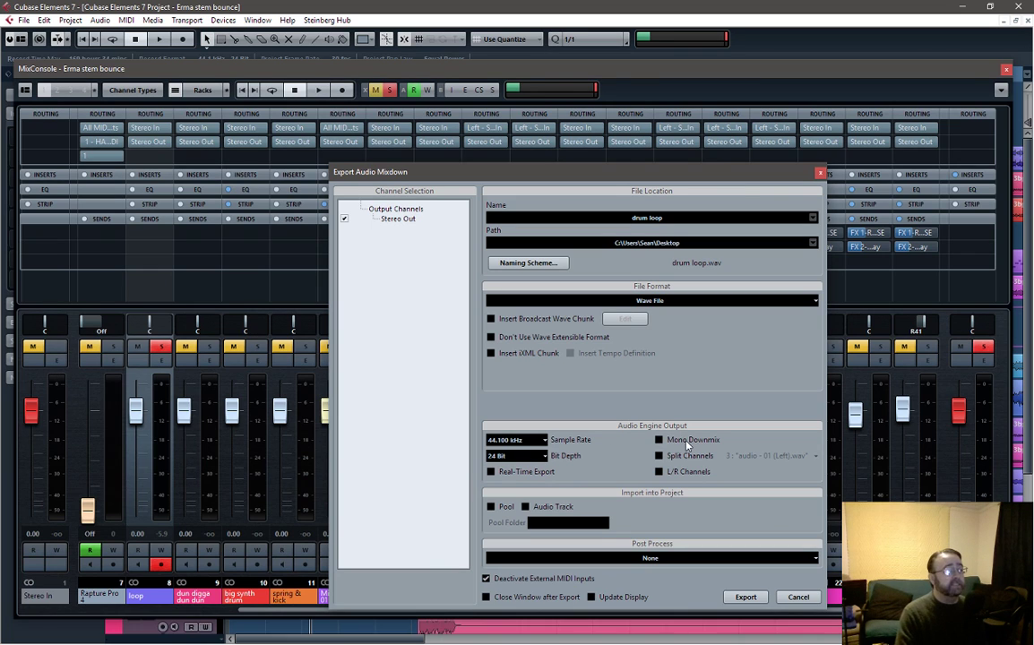
pyautogui.click(757, 599)
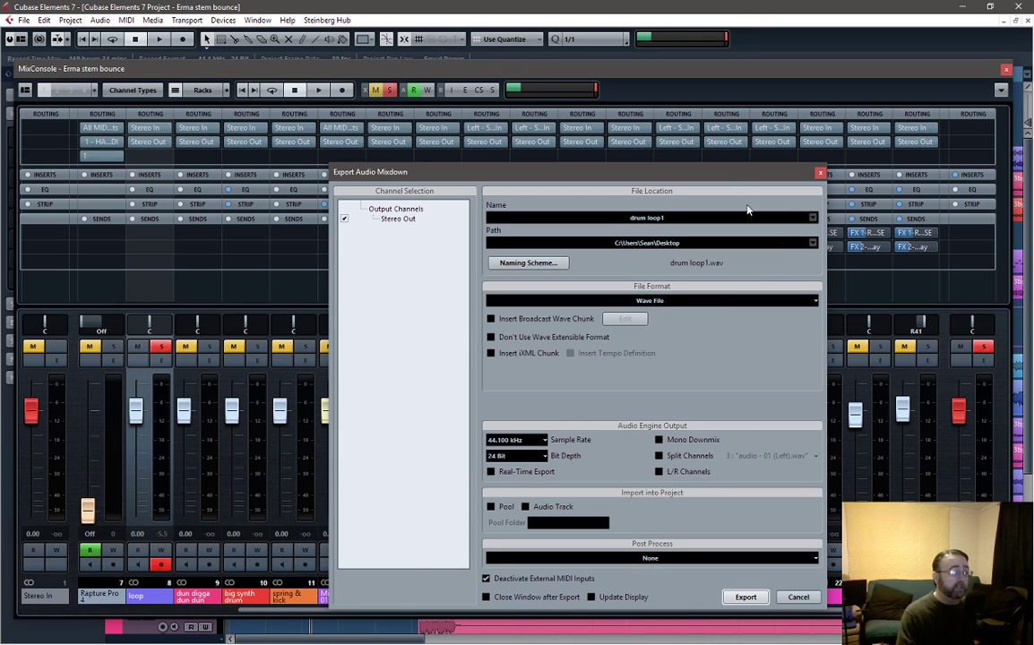
# Clear the export dialog out of view and switch the solo from the loop channel to dun digga dun dun
pyautogui.moveTo(727, 177); pyautogui.dragTo(1033, 358)
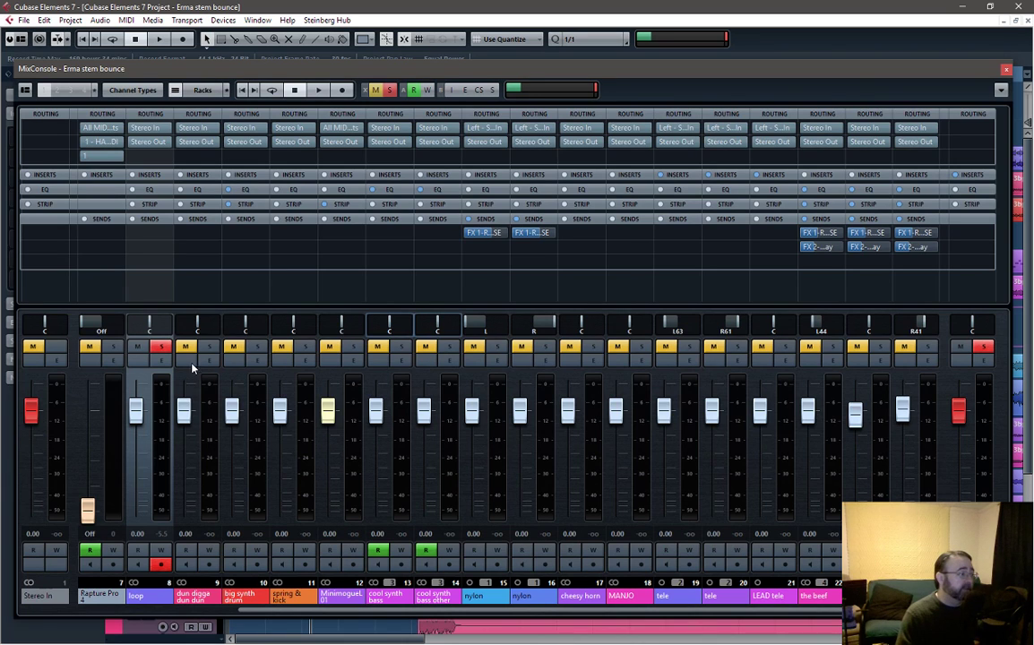
pyautogui.click(160, 347)
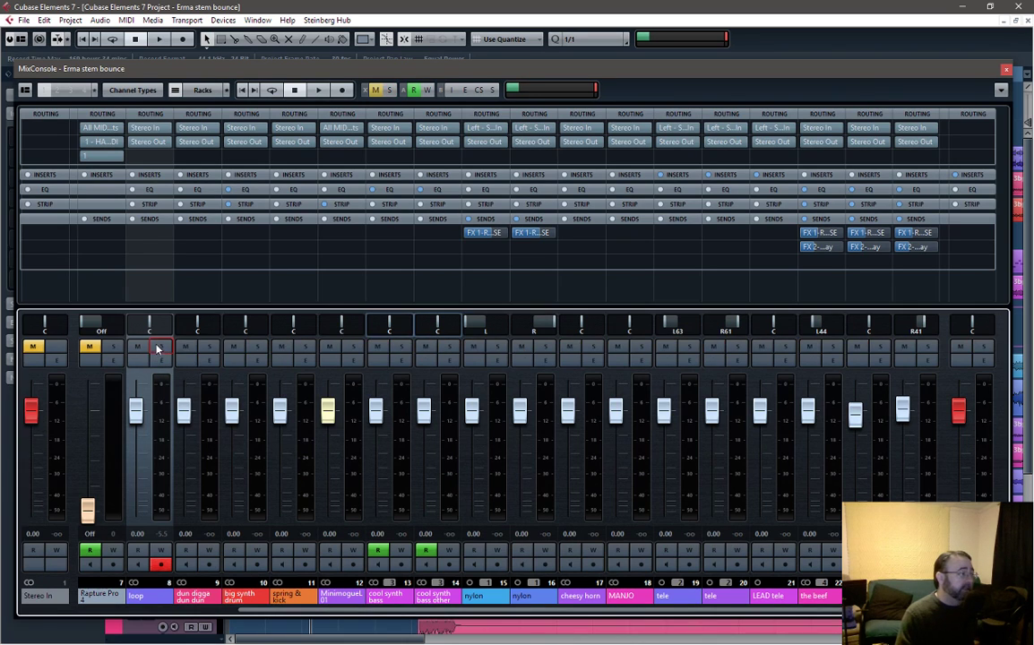
pyautogui.click(209, 347)
# Examine the track arrangement through to the end of the song, then show the MixConsole again
pyautogui.moveTo(961, 73); pyautogui.dragTo(927, 376)
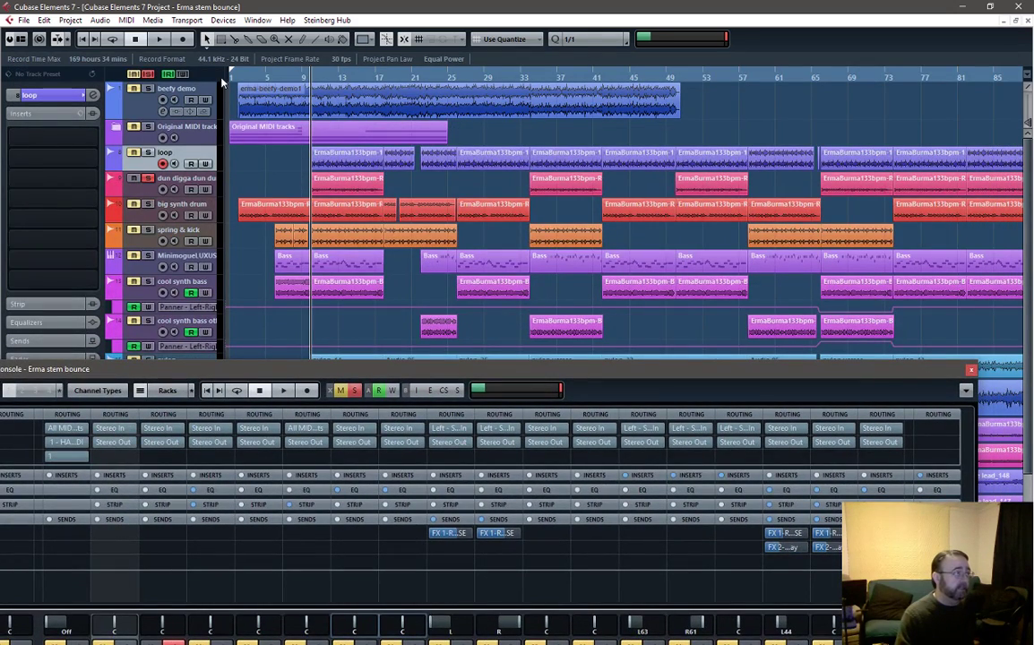
pyautogui.moveTo(668, 372); pyautogui.dragTo(616, 206)
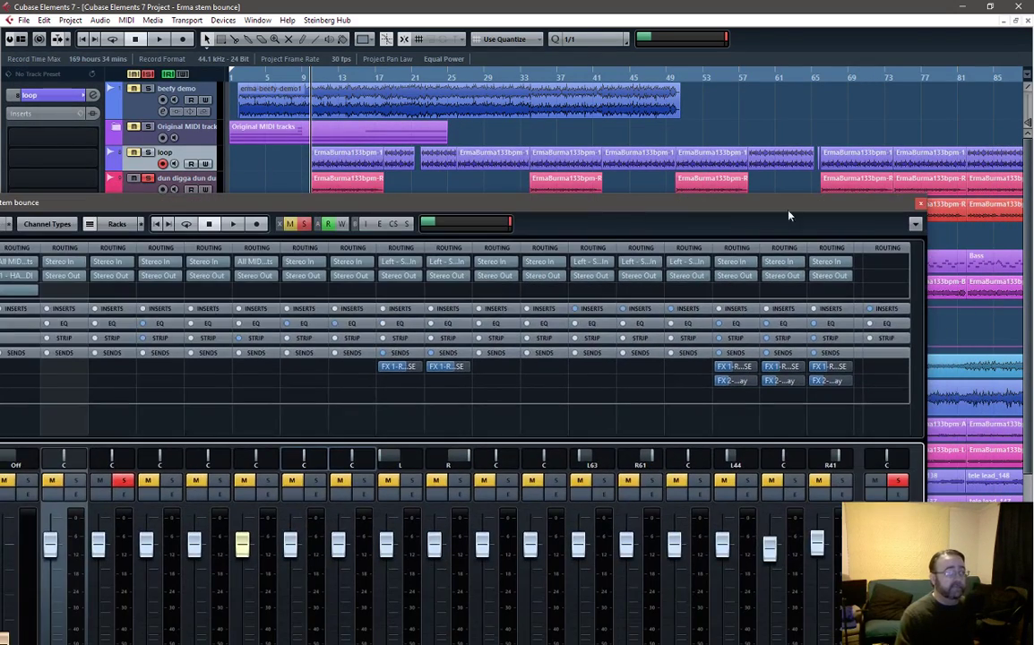
pyautogui.click(920, 205)
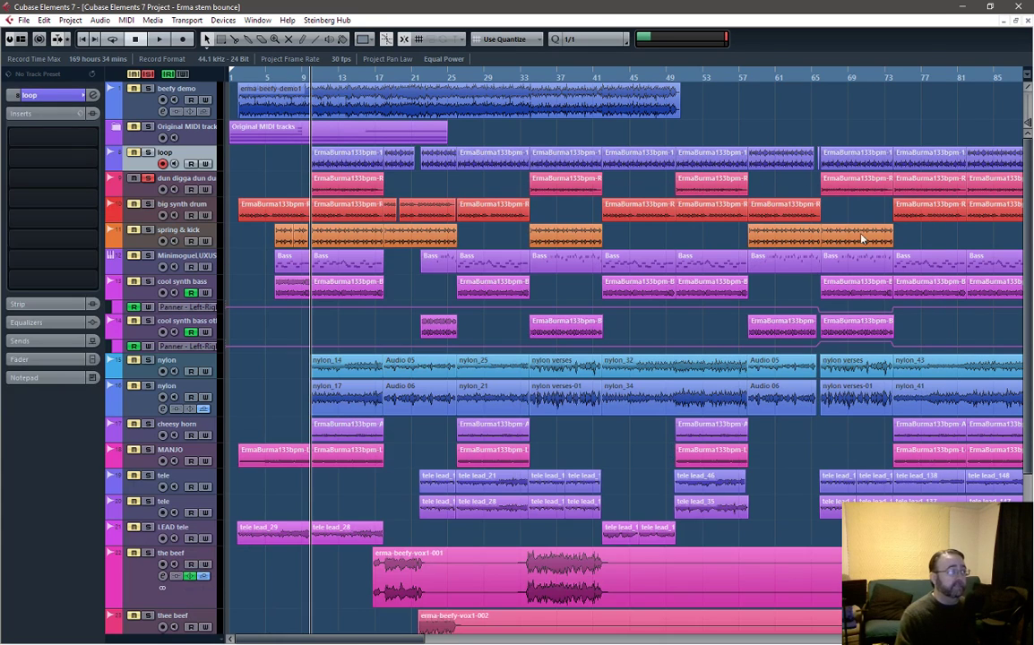
pyautogui.moveTo(403, 640); pyautogui.dragTo(501, 641)
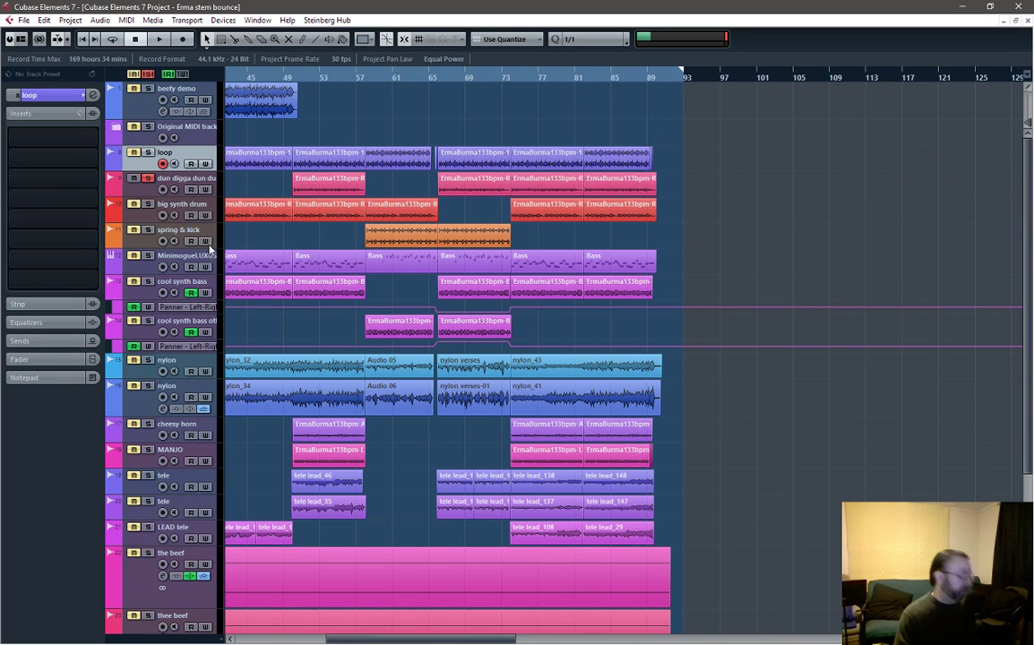
pyautogui.doubleClick(247, 281)
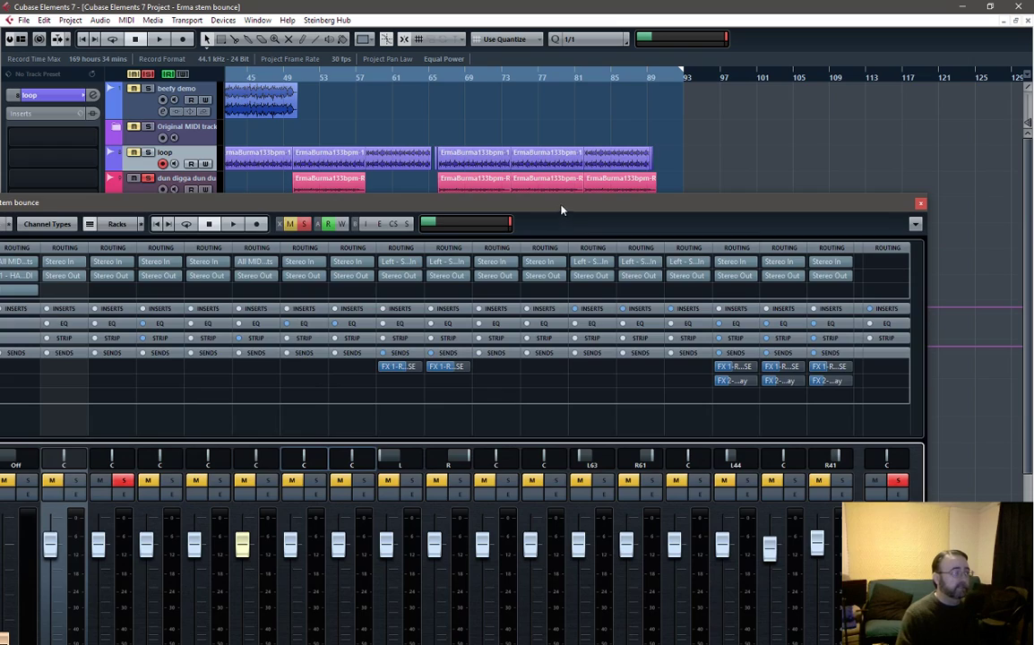
pyautogui.moveTo(562, 209); pyautogui.dragTo(670, 78)
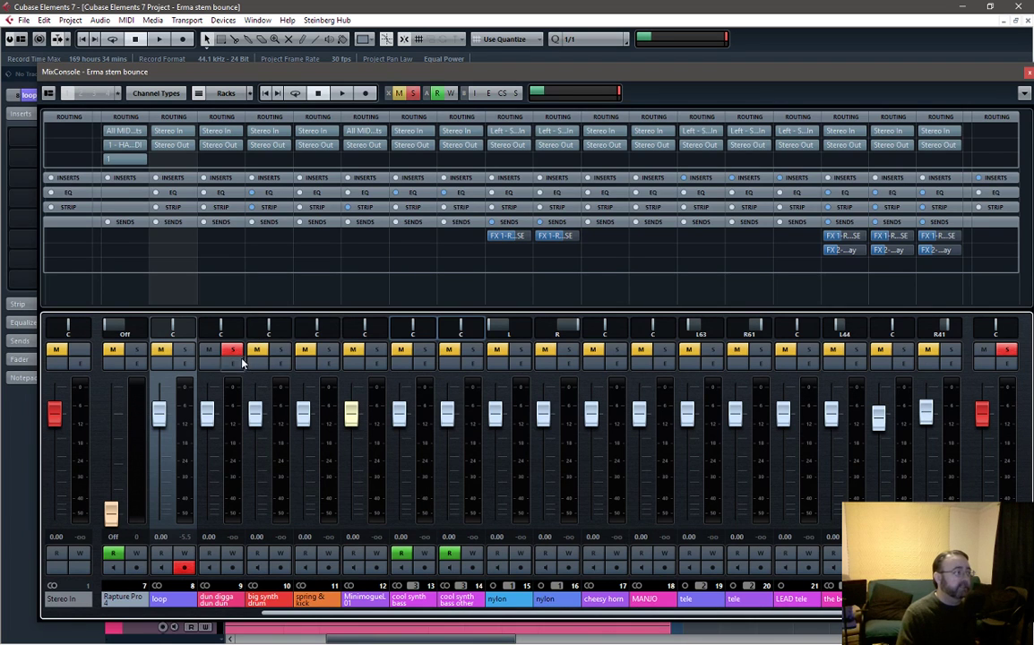
# Select the dun digga dun dun channel and play it from about bar 66 to check its level in the MixConsole
pyautogui.click(224, 602)
pyautogui.moveTo(504, 79); pyautogui.dragTo(486, 205)
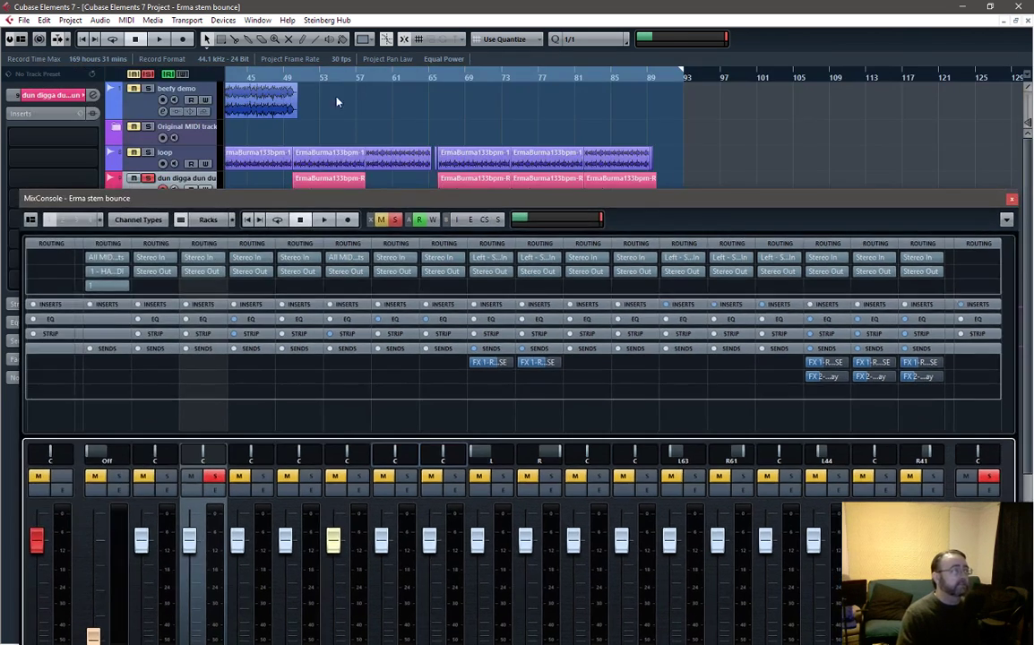
pyautogui.click(404, 79)
pyautogui.press('space')
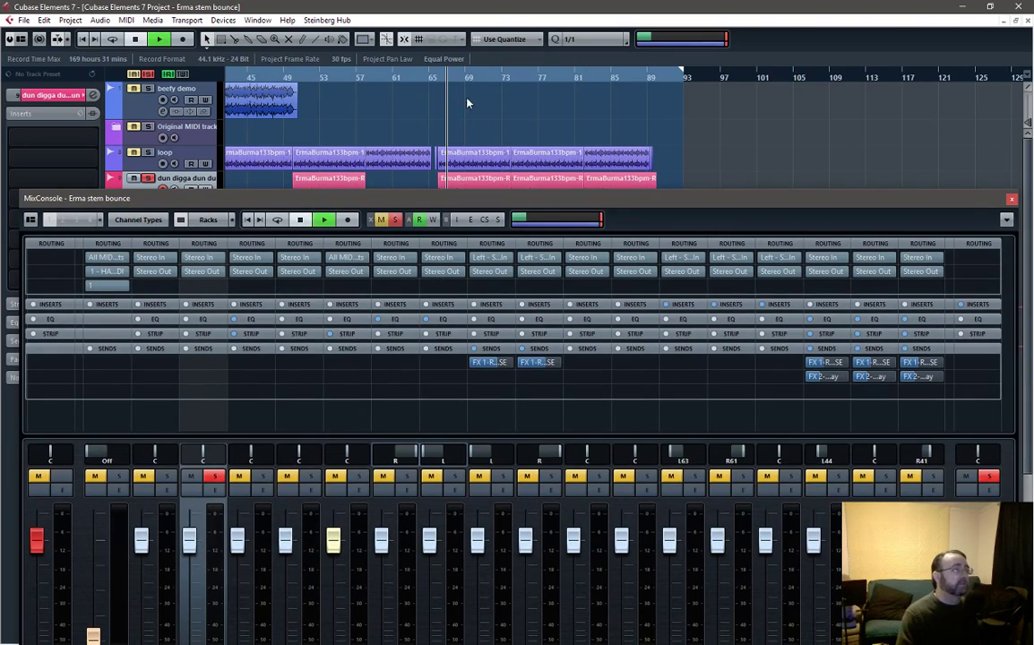
pyautogui.moveTo(533, 202); pyautogui.dragTo(514, 100)
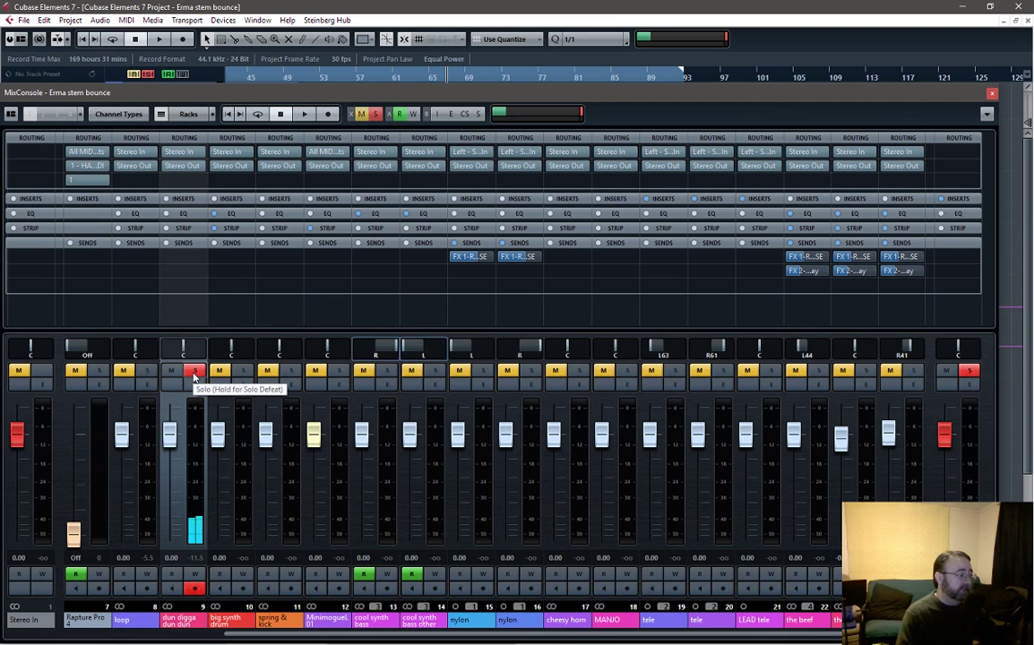
# Switch the solo from dun digga dun dun to the big synth drum channel and start playback
pyautogui.click(194, 372)
pyautogui.click(243, 372)
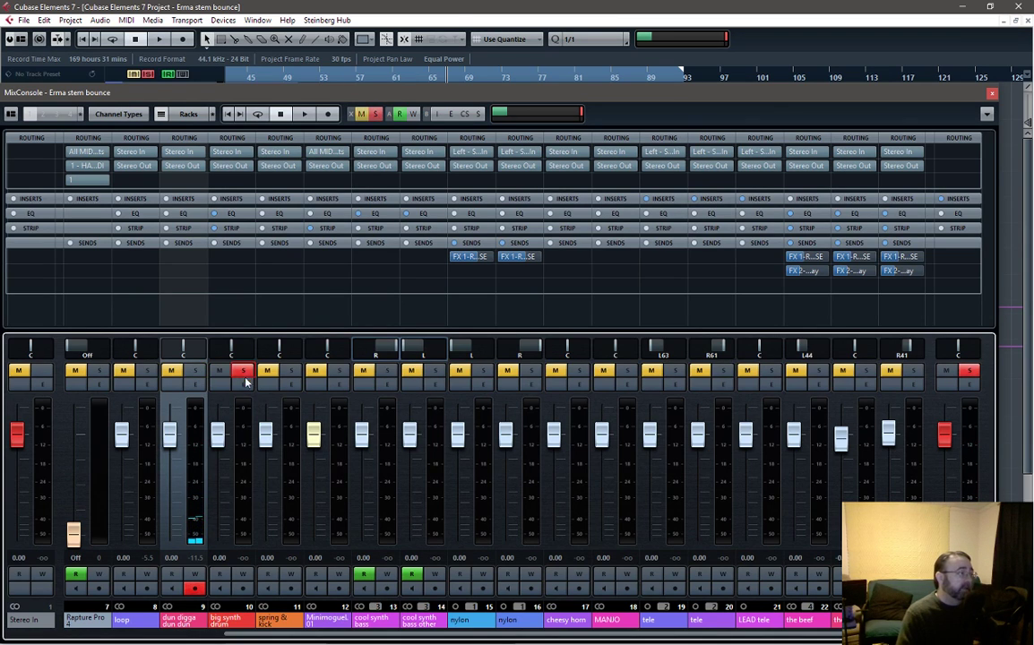
pyautogui.press('space')
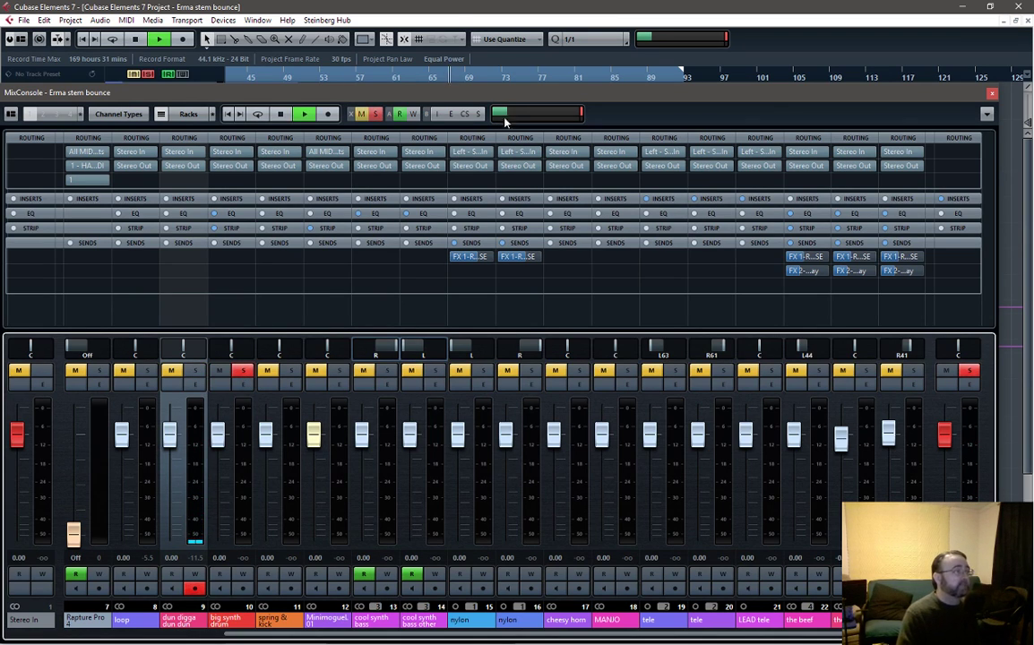
# Expand the EQ rack to examine the big synth drum's EQ bands, then collapse it again
pyautogui.click(231, 215)
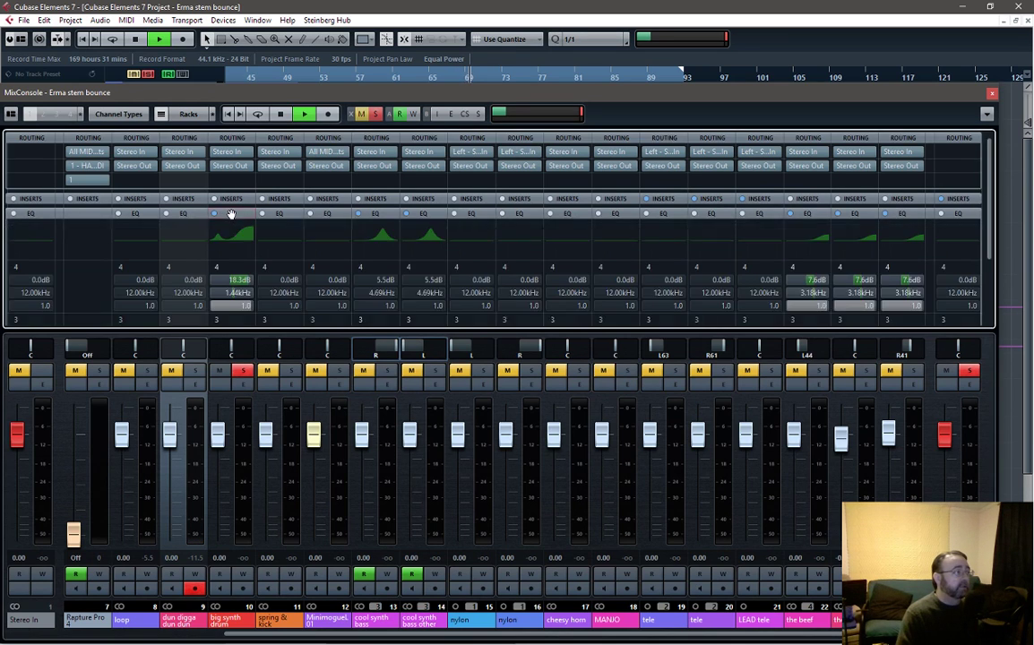
pyautogui.scroll(-3, 232, 215)
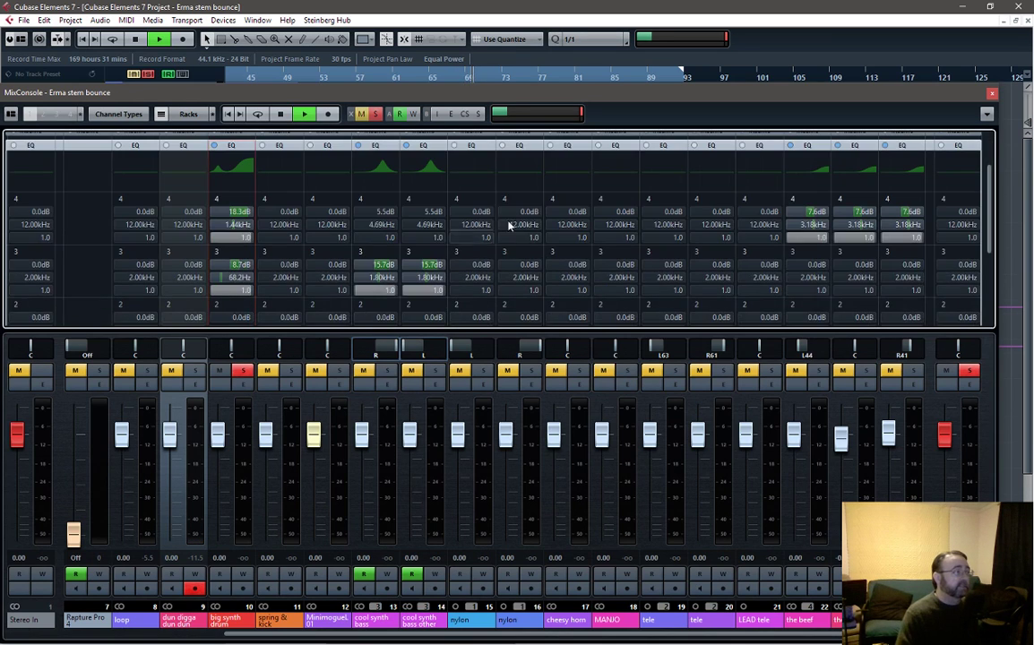
pyautogui.click(229, 150)
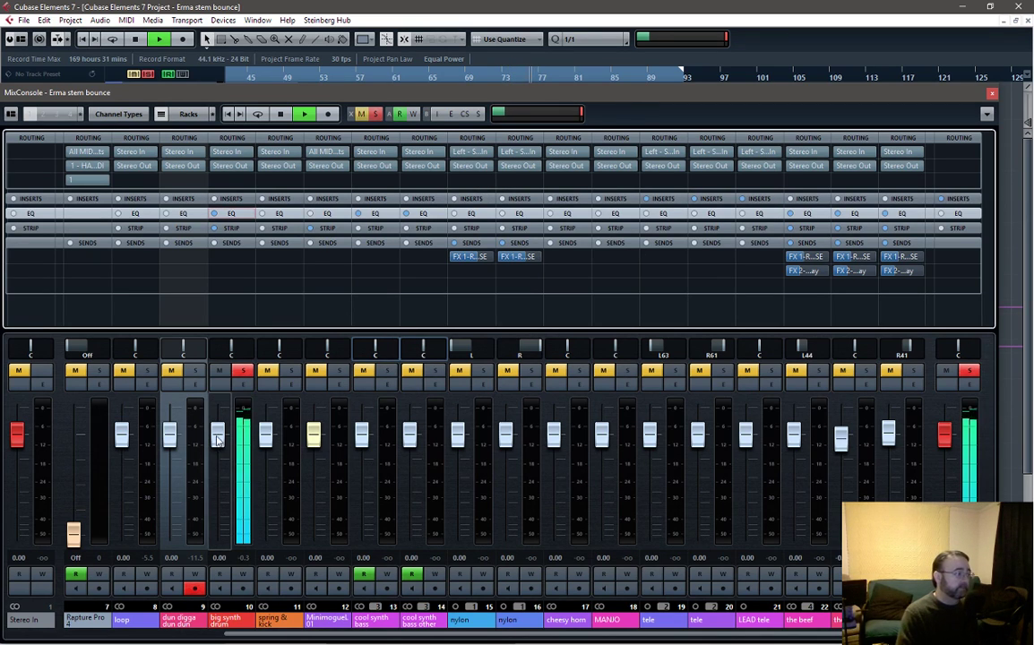
# Lower the big synth drum's volume to -1.73 dB and play the mix with its solo turned off
pyautogui.moveTo(217, 439); pyautogui.dragTo(217, 448)
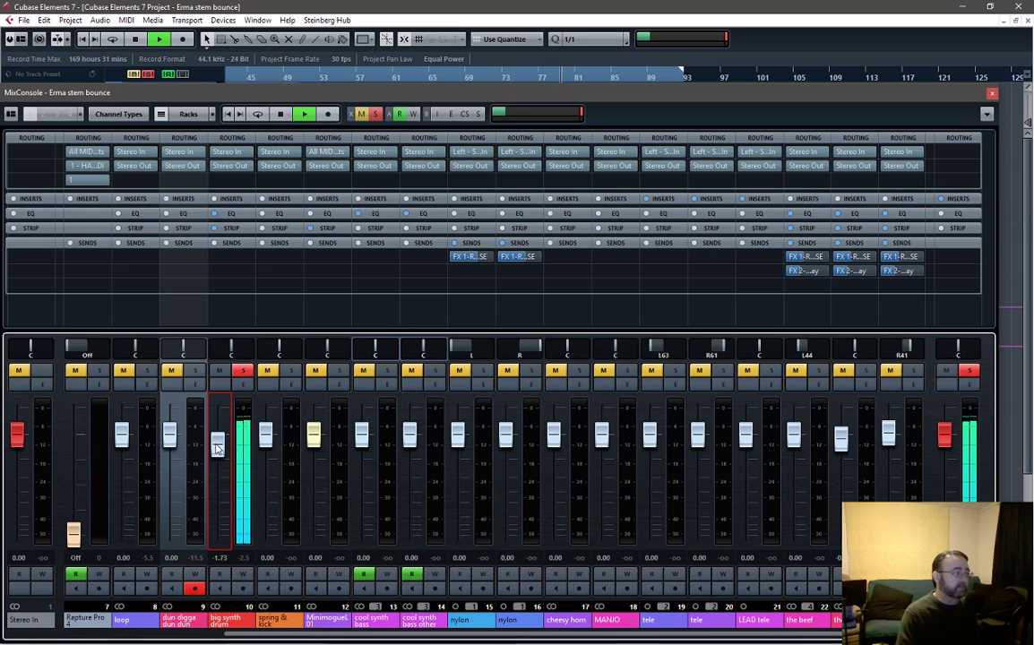
pyautogui.press('space')
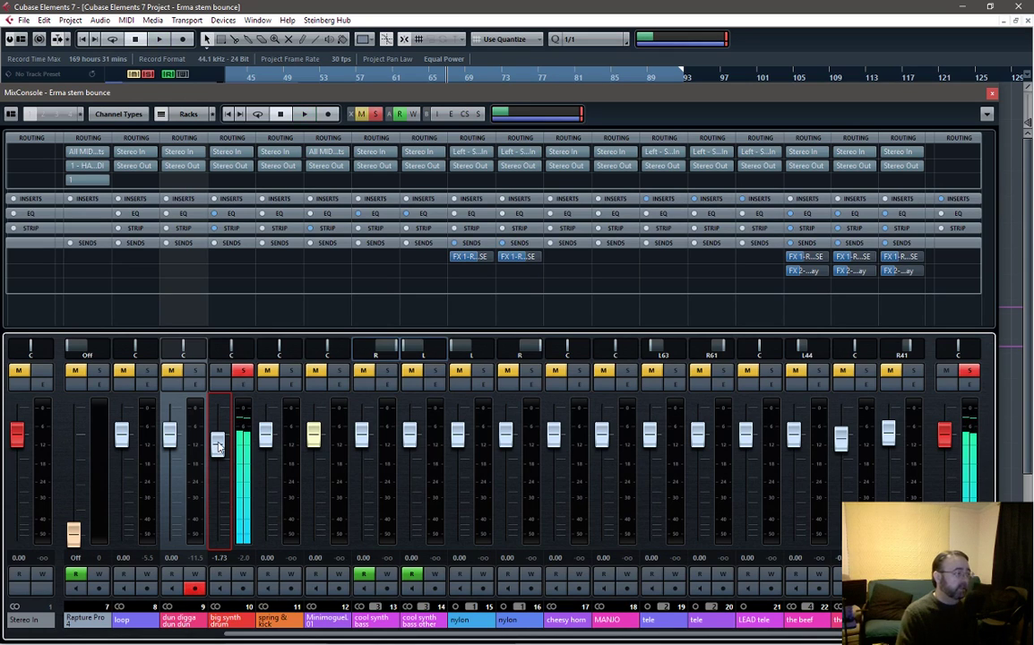
pyautogui.click(242, 370)
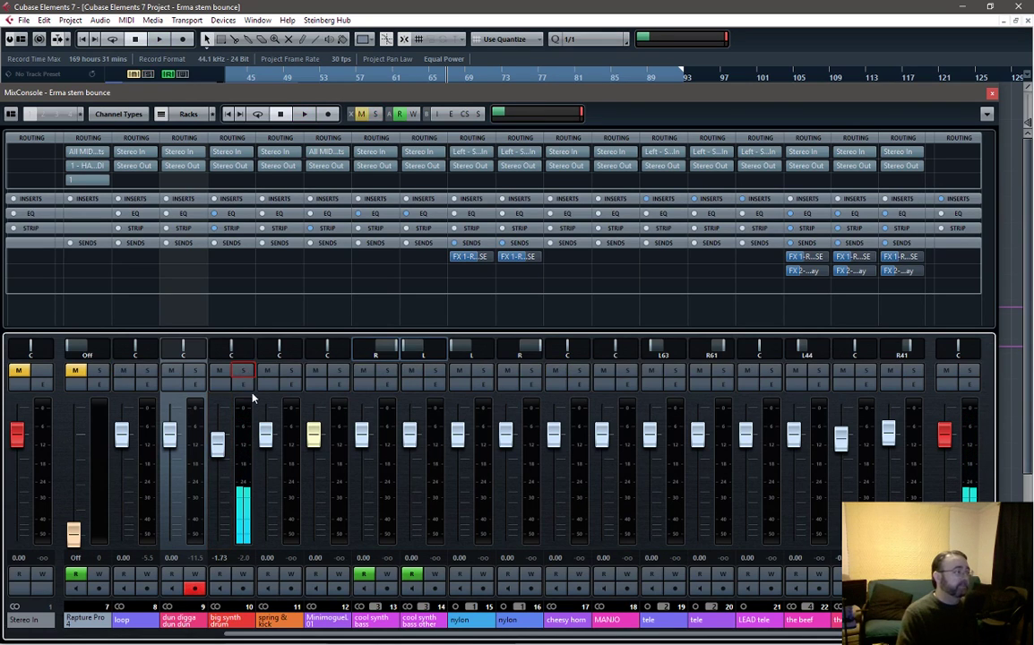
pyautogui.press('space')
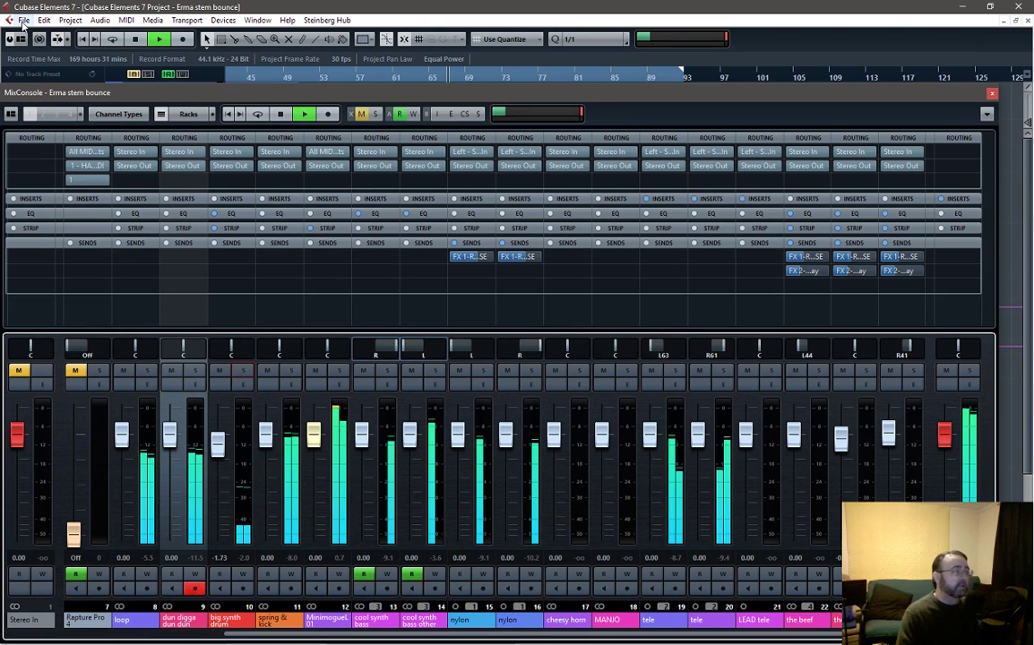
# Stop playback, export the soloed big synth drum as an audio mixdown, and turn its solo off
pyautogui.press('space')
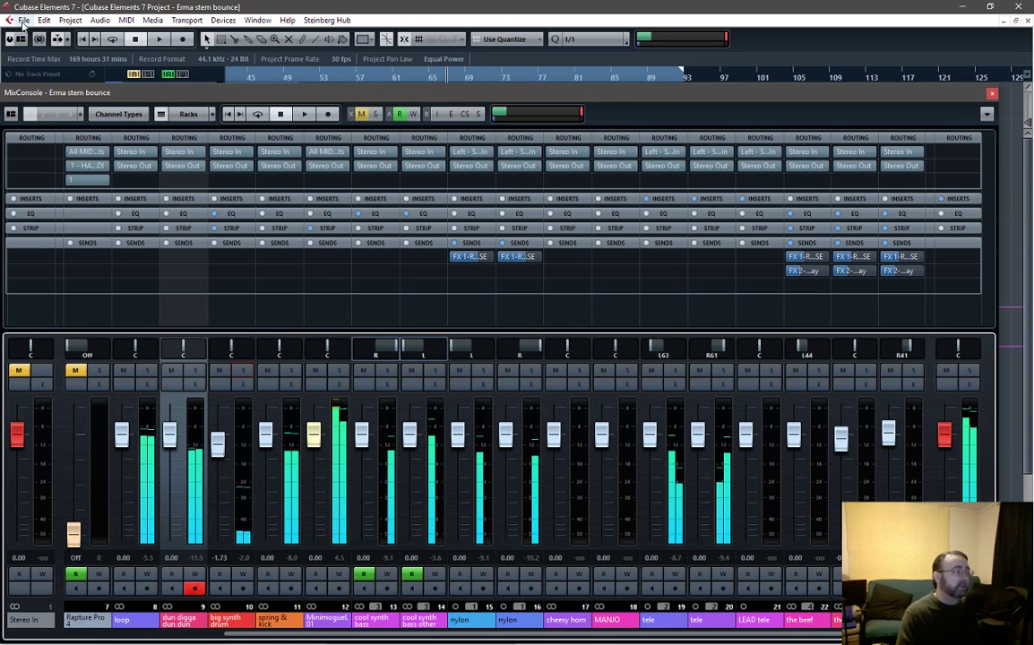
pyautogui.click(243, 370)
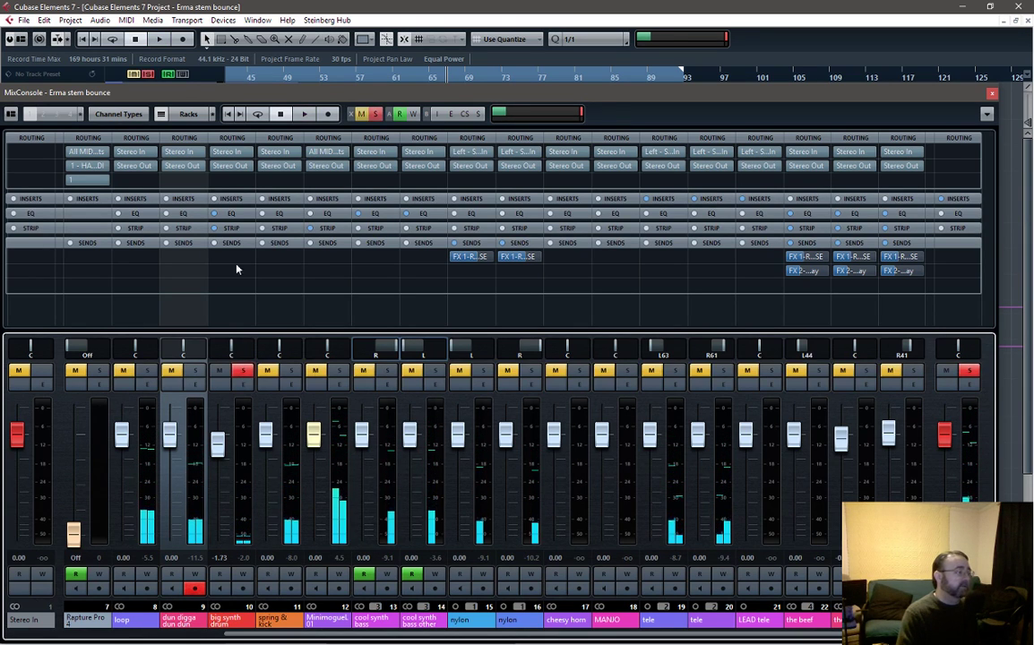
pyautogui.click(23, 19)
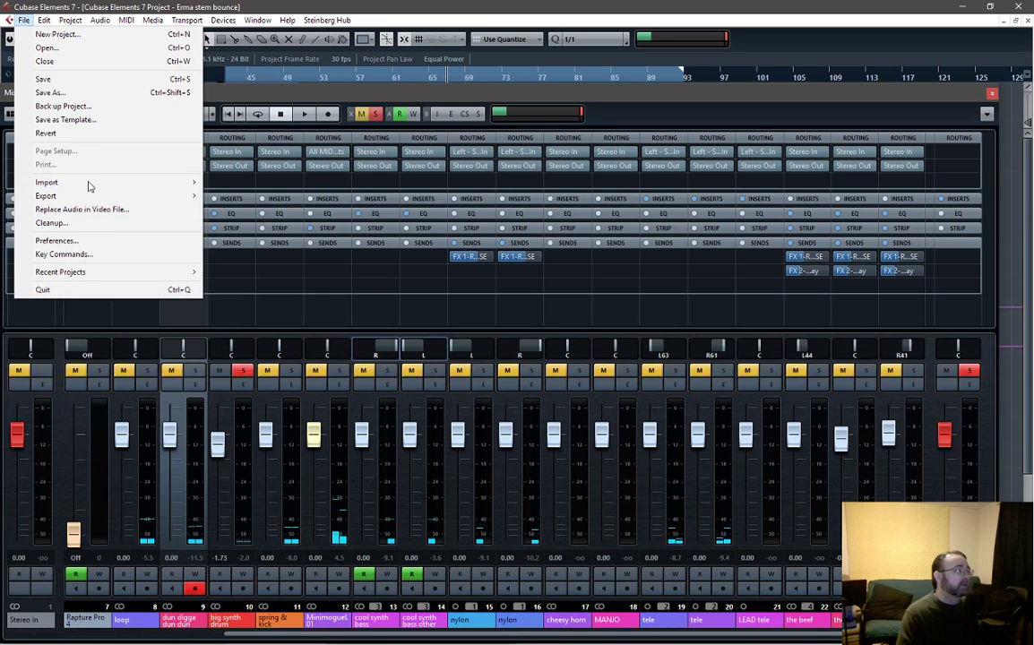
pyautogui.moveTo(90, 195)
pyautogui.click(262, 223)
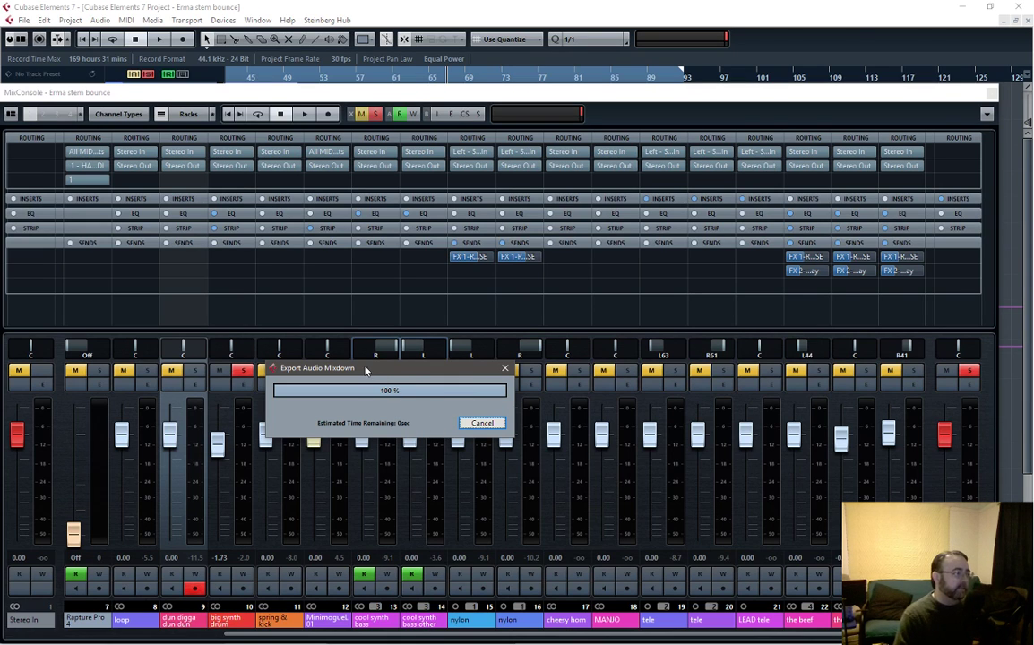
pyautogui.click(243, 370)
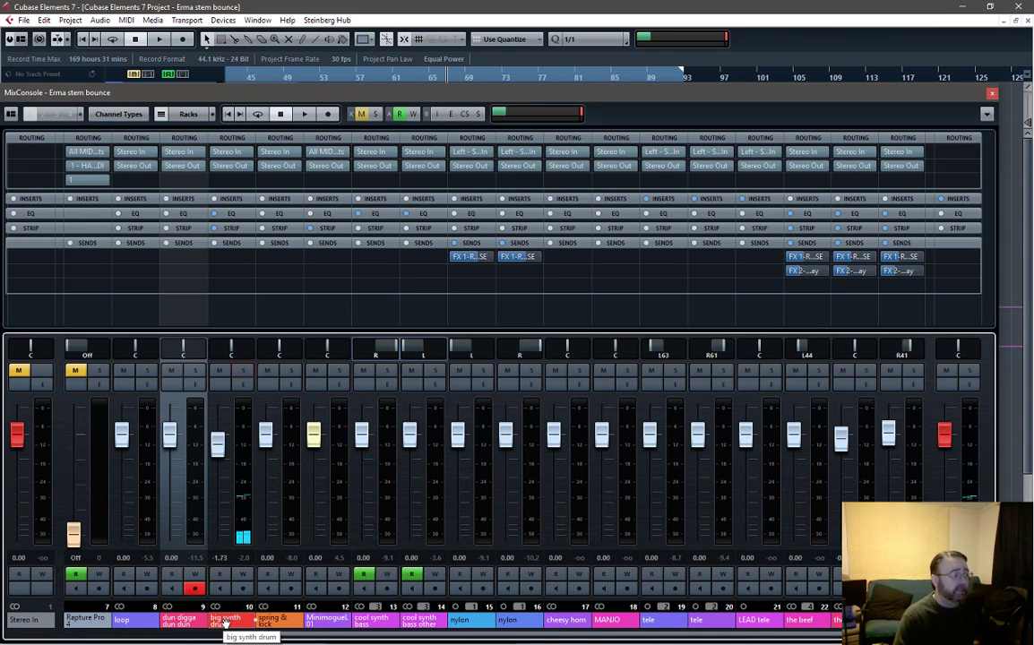
# Solo the two nylon channels, look over their EQ settings, and play them briefly to check their levels
pyautogui.click(478, 623)
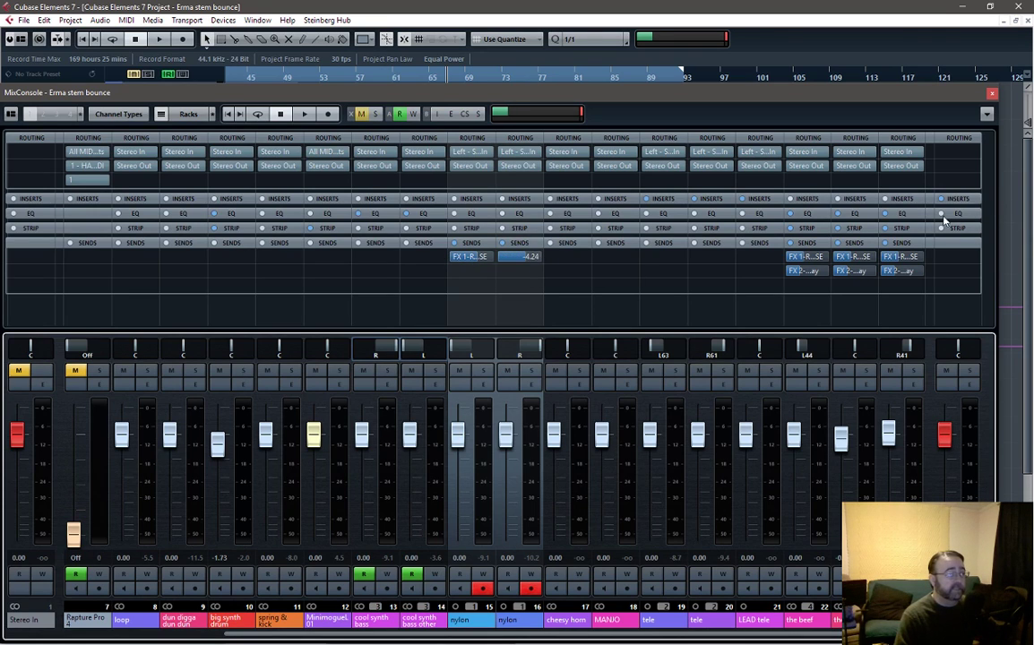
pyautogui.click(468, 214)
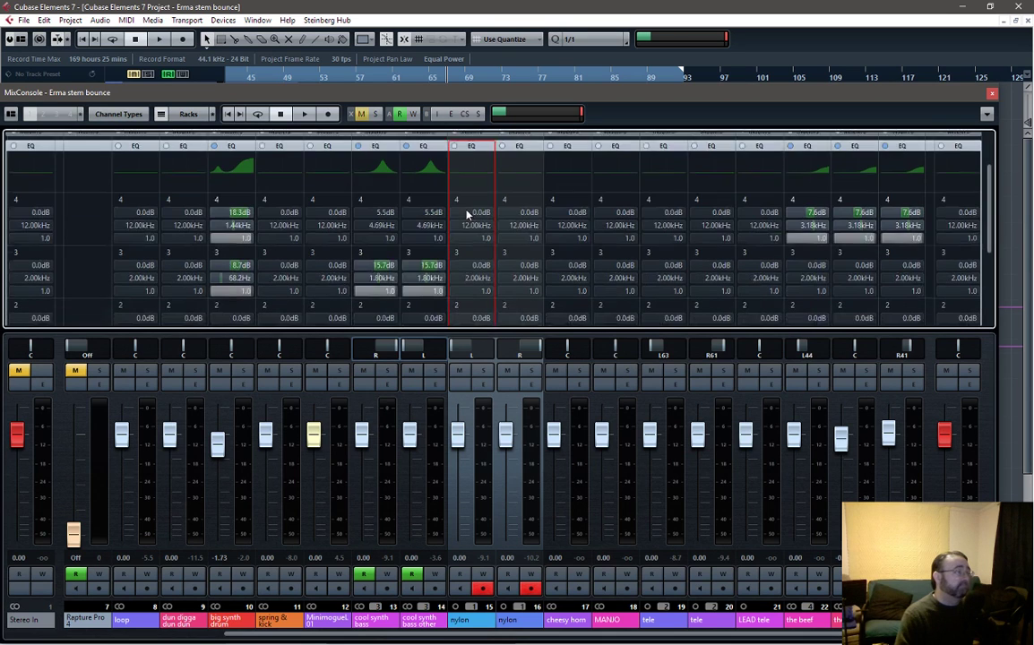
pyautogui.click(469, 147)
pyautogui.click(483, 371)
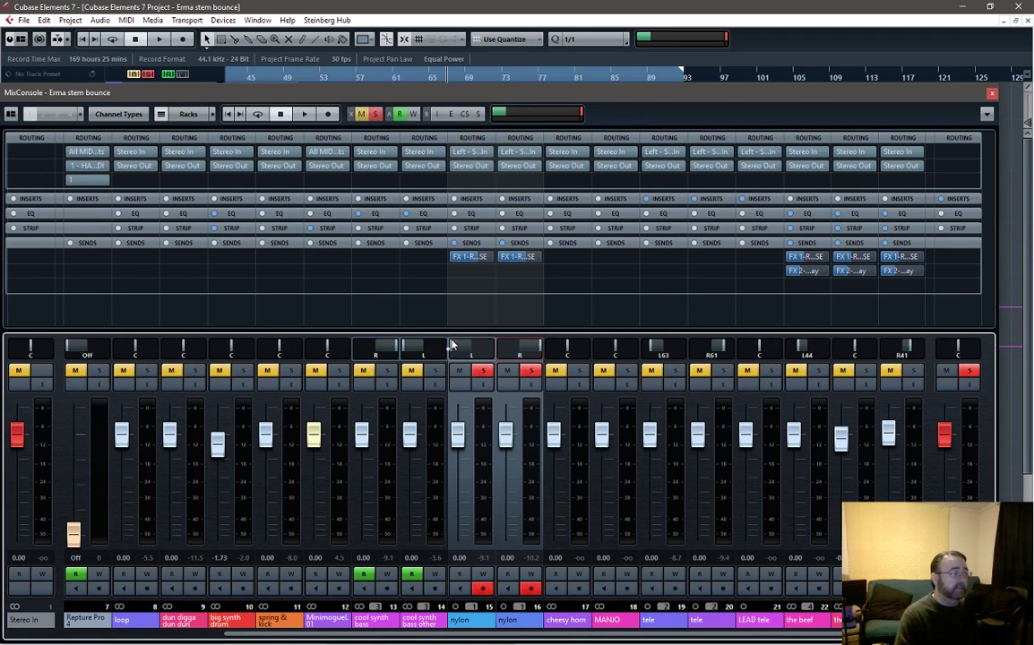
pyautogui.press('space')
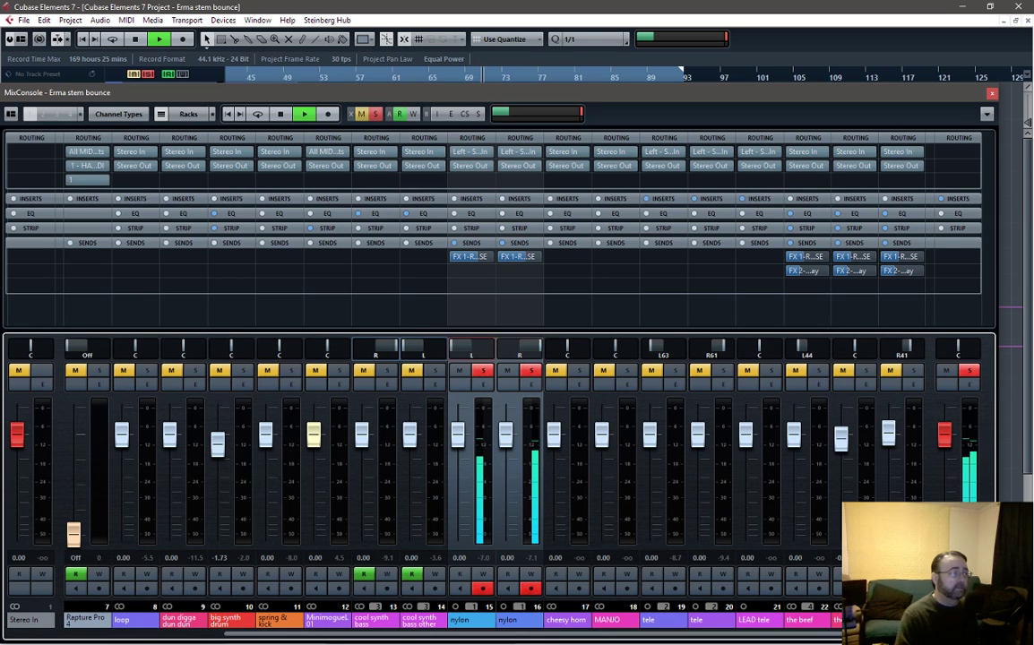
pyautogui.press('space')
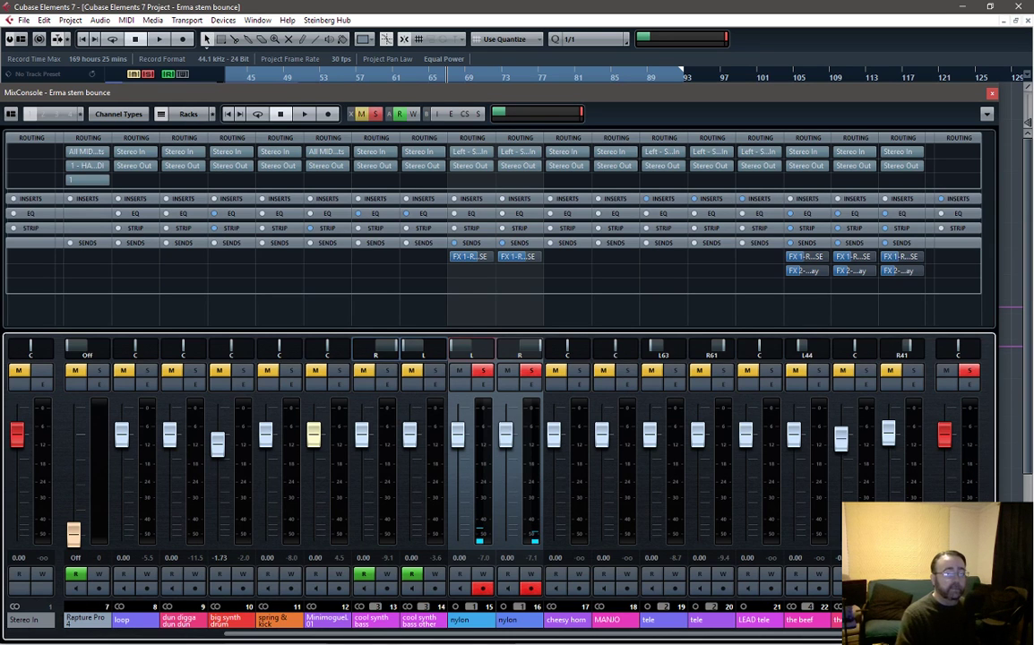
# Set up an audio mixdown named nylon guitar with Split Channels enabled
pyautogui.moveTo(1033, 399); pyautogui.dragTo(357, 96)
pyautogui.click(534, 149)
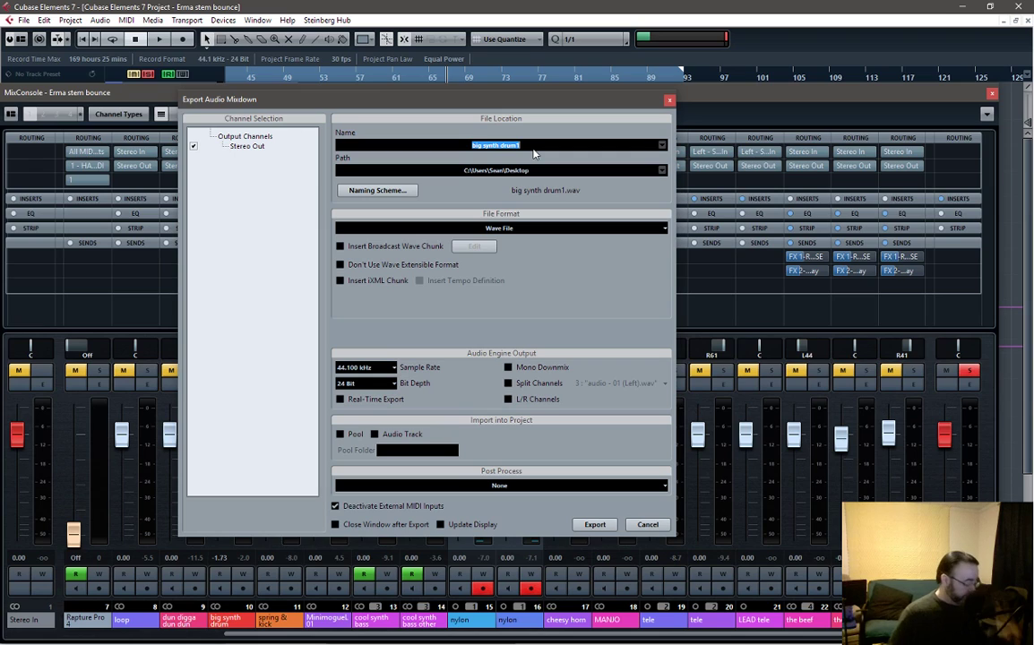
pyautogui.write('eylon guitars')
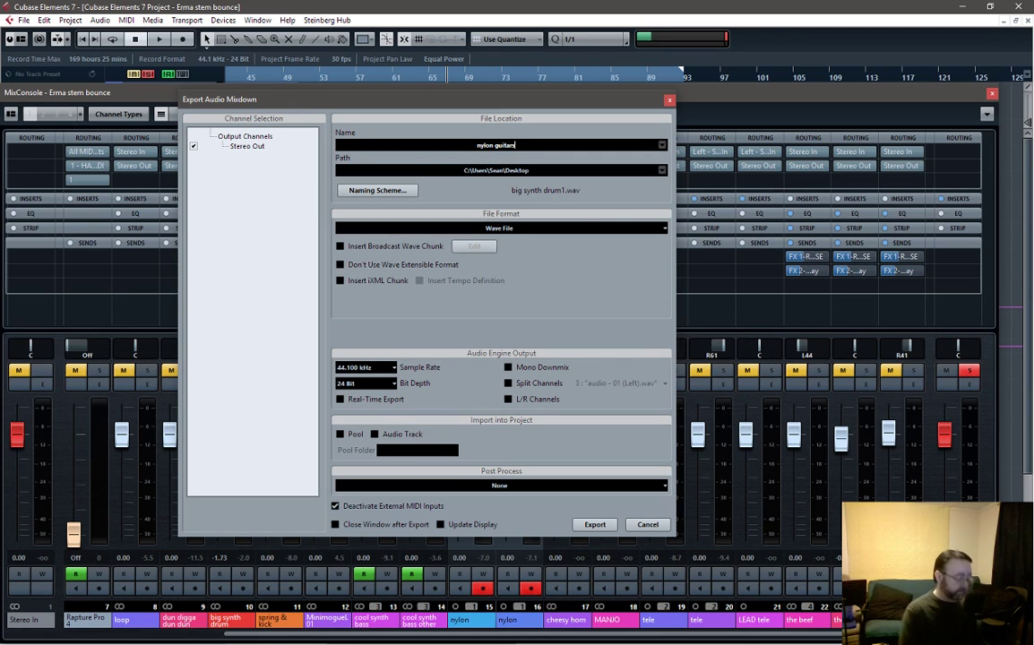
pyautogui.press('BackSpace')
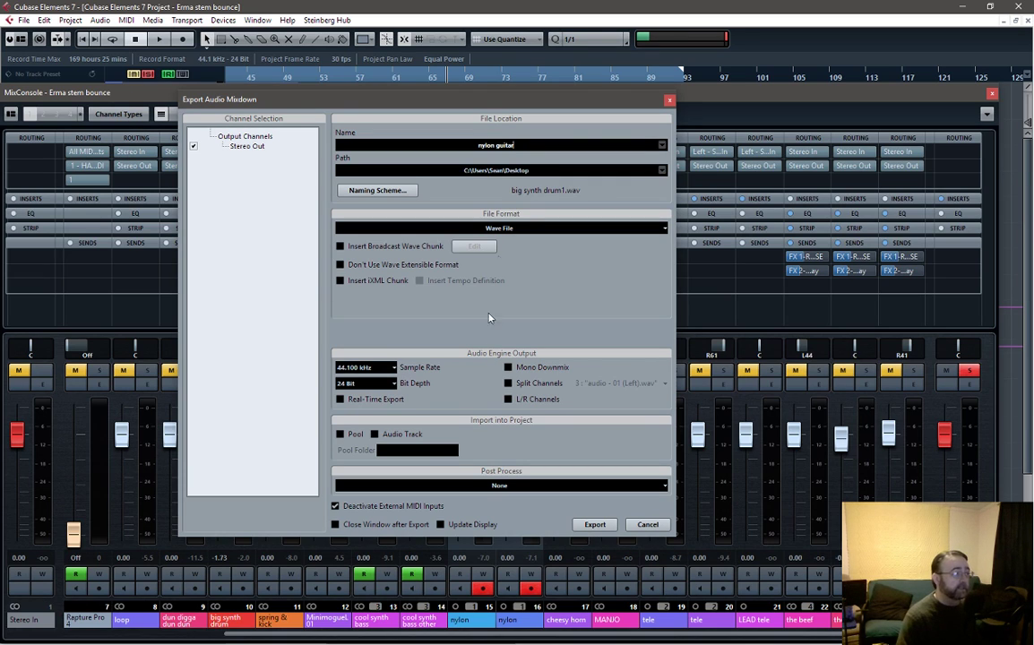
pyautogui.click(508, 384)
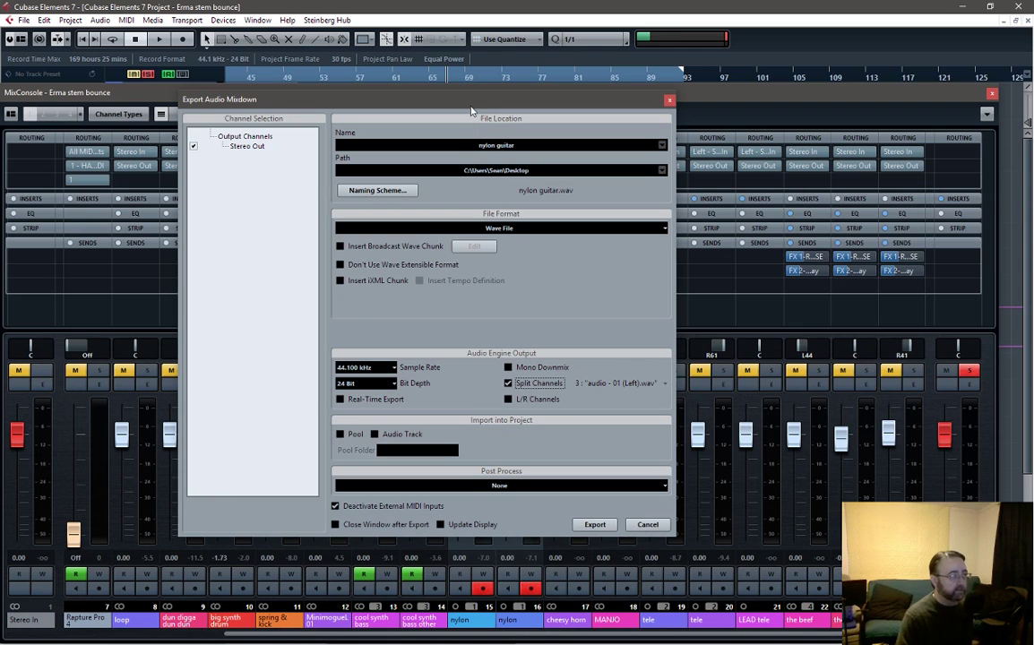
pyautogui.moveTo(473, 112); pyautogui.dragTo(411, 96)
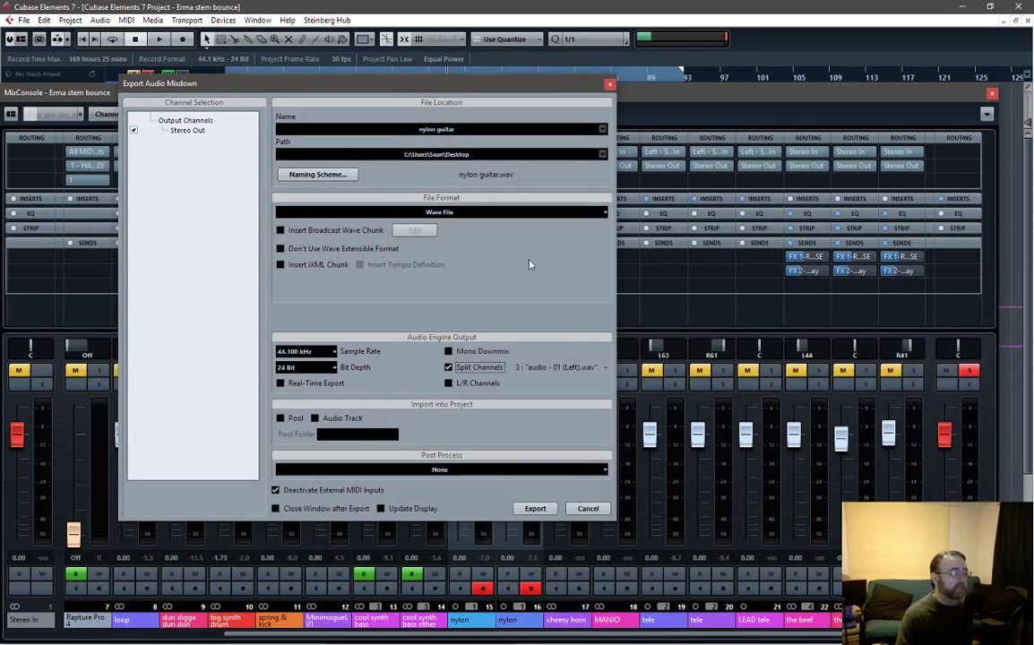
# Export the nylon guitar mixdown, close the export settings, and turn off the solo on both nylon channels
pyautogui.click(533, 509)
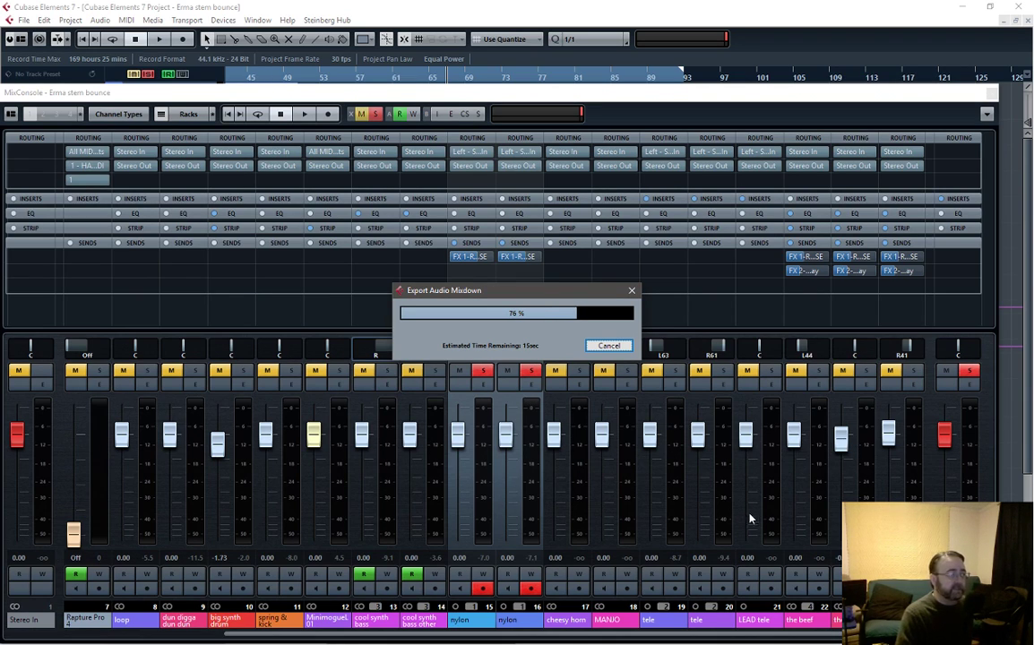
pyautogui.moveTo(526, 296); pyautogui.dragTo(518, 467)
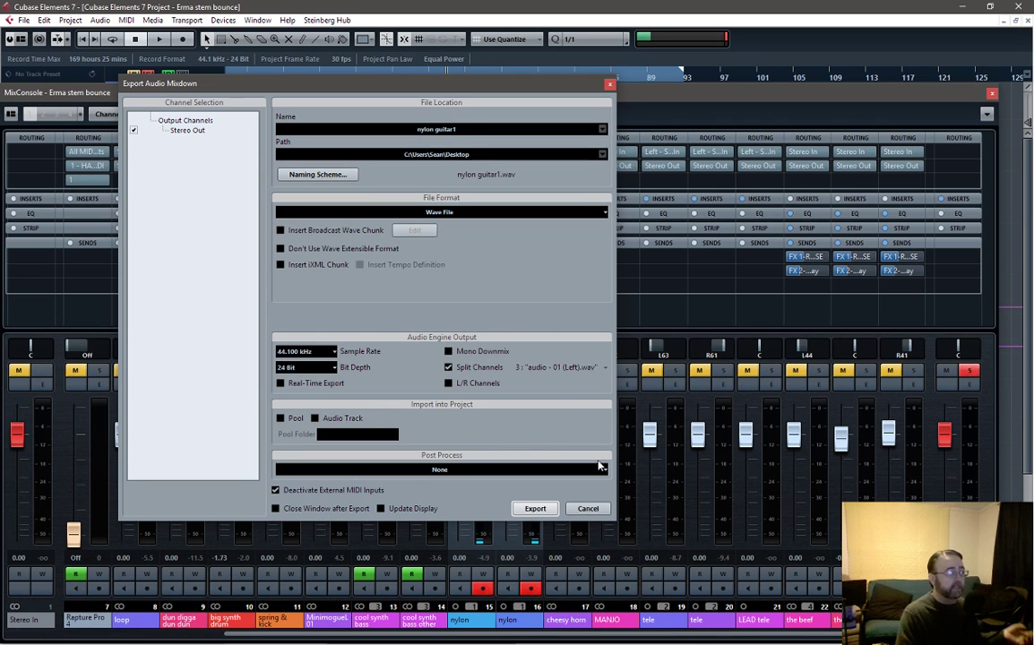
pyautogui.press('Escape')
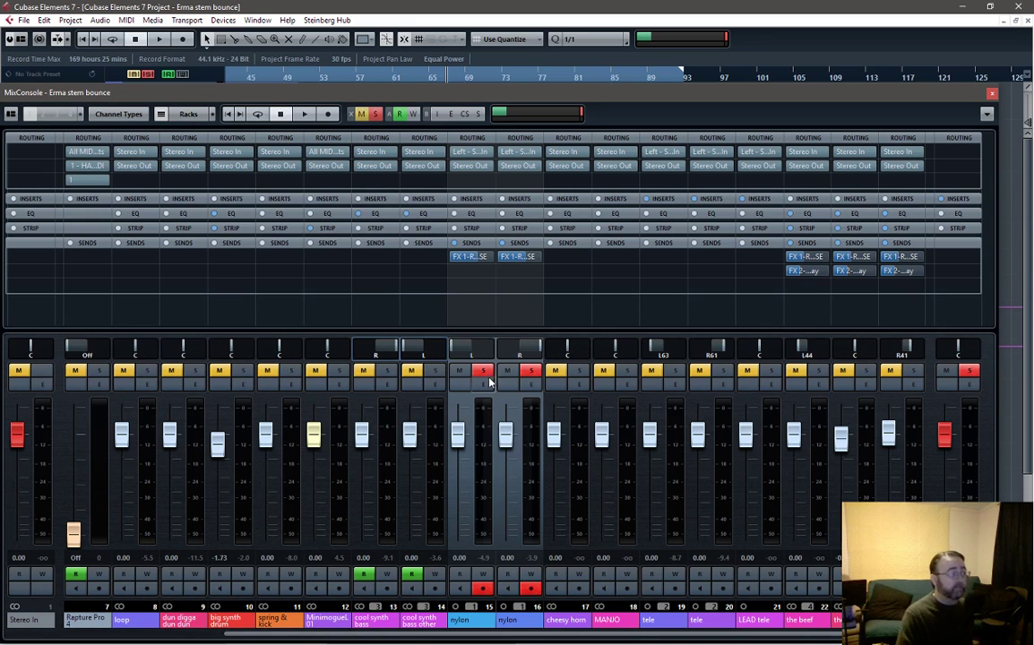
pyautogui.click(532, 370)
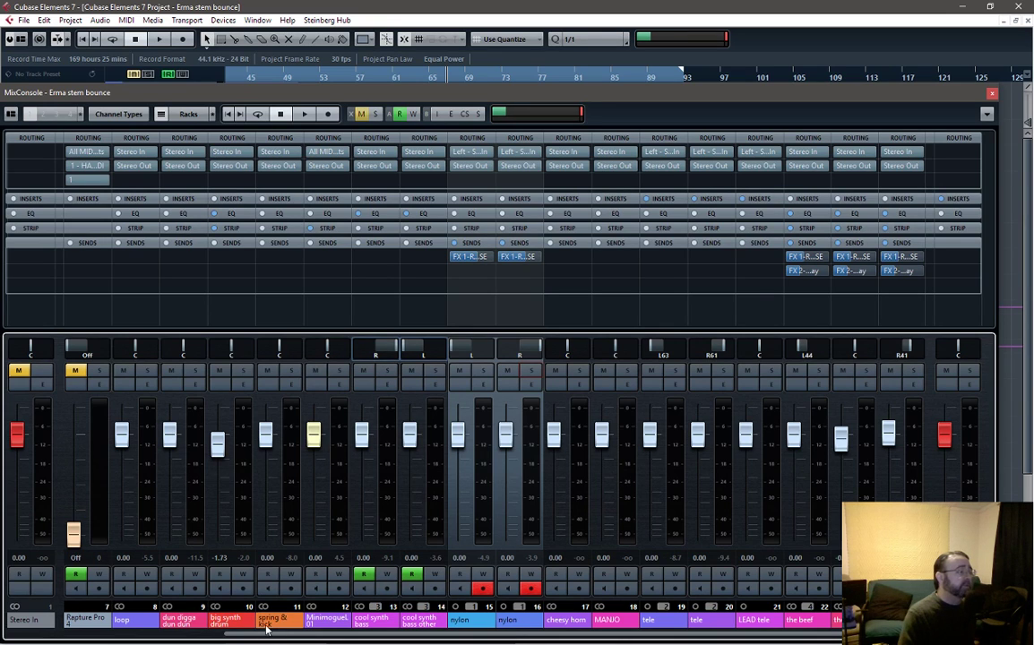
# Solo the Minimogue channel and export it with Mono Downmix enabled under the name nylon guitar1
pyautogui.click(306, 563)
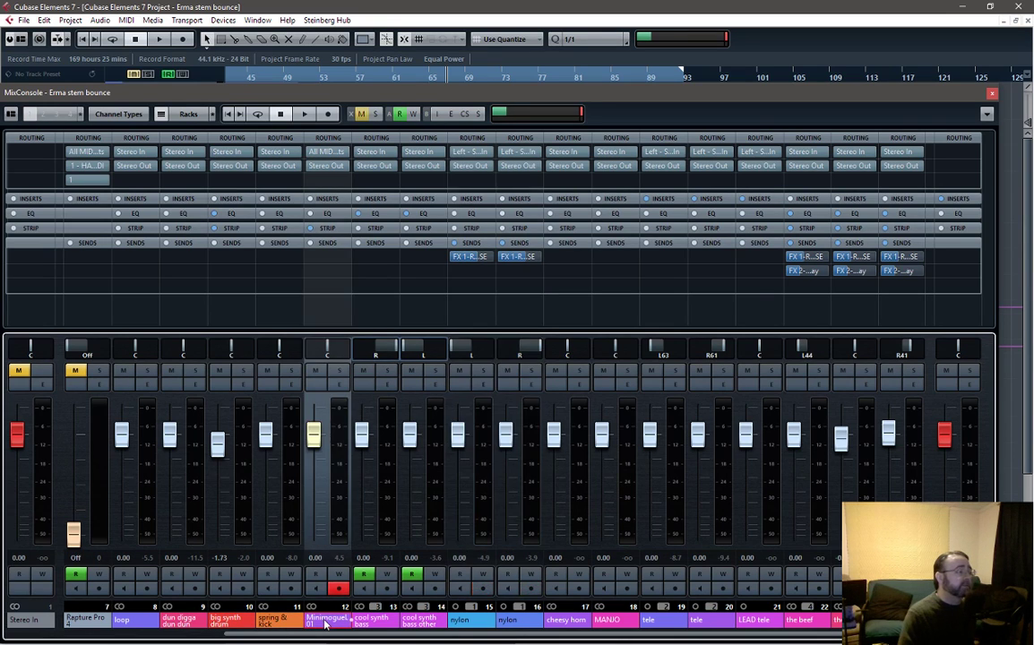
pyautogui.click(339, 370)
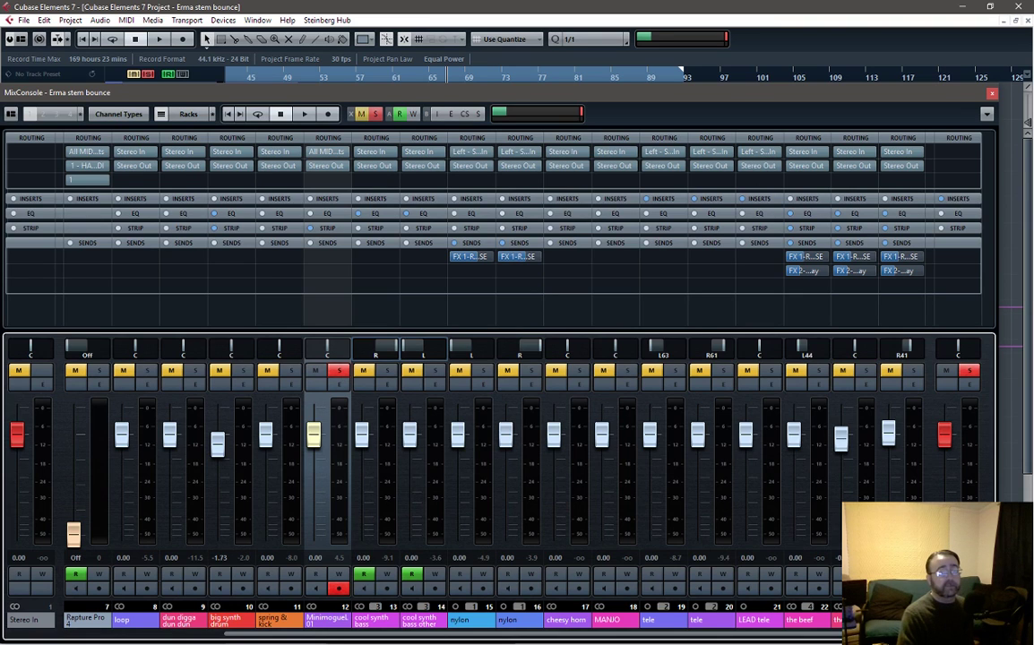
pyautogui.hotkey('ctrl', 'shift', 'e')
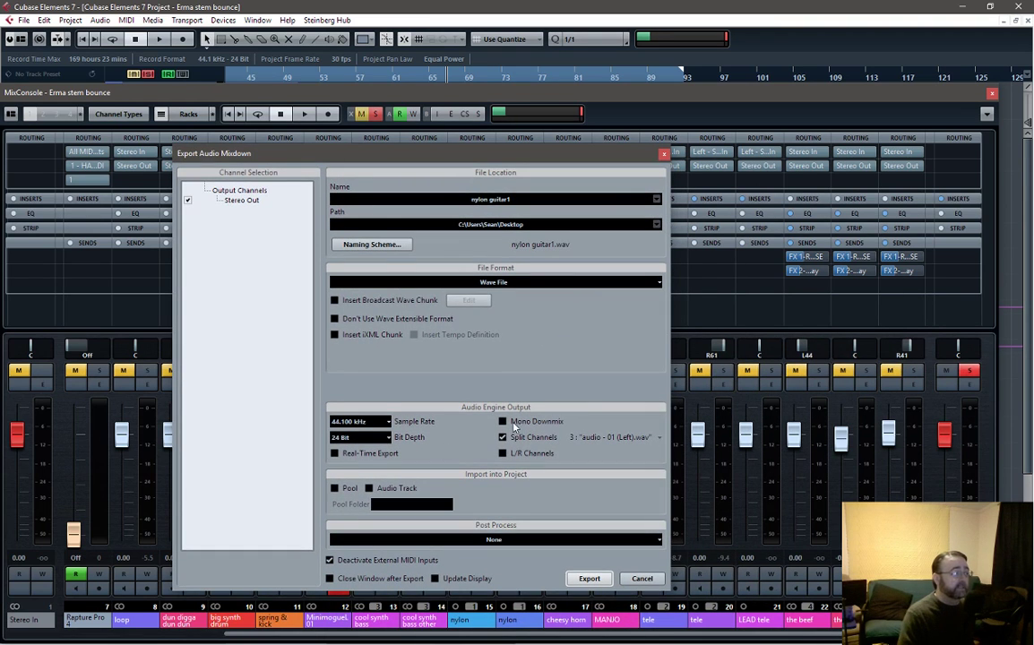
pyautogui.click(514, 423)
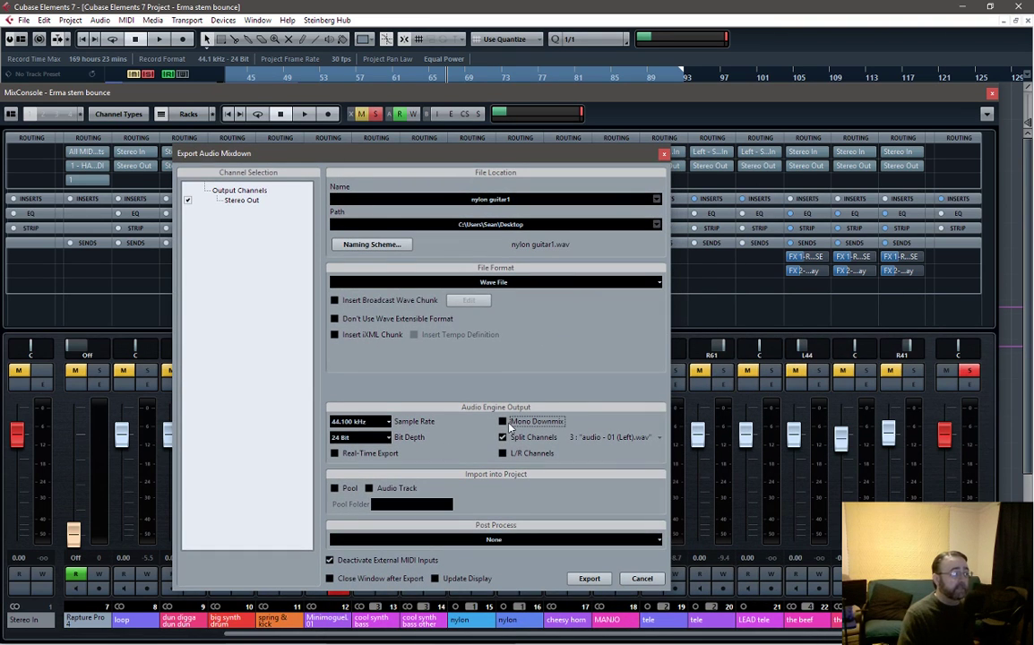
pyautogui.click(589, 579)
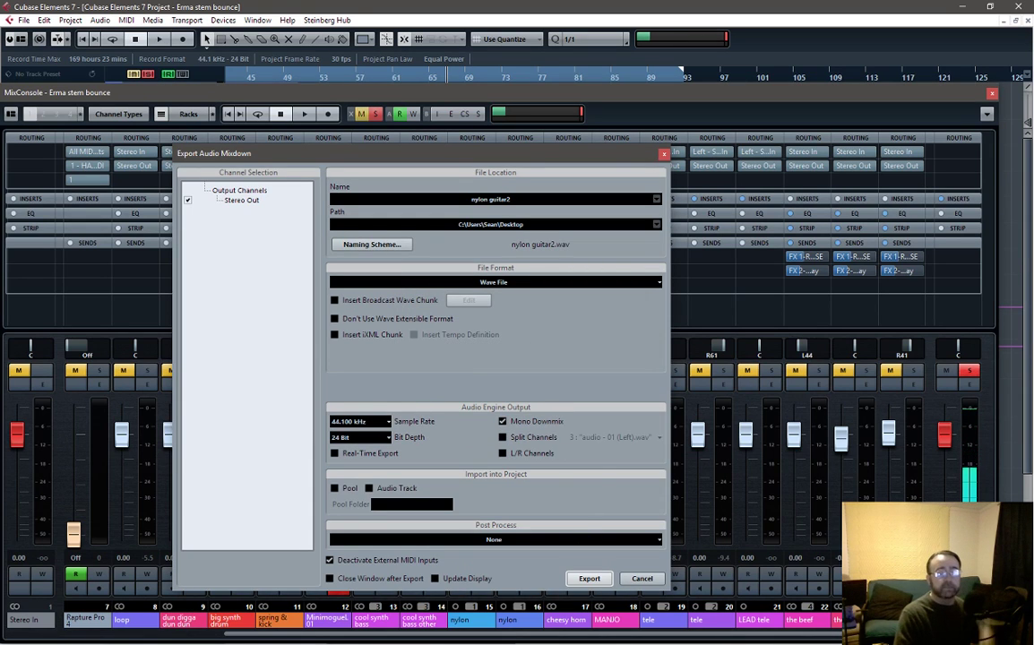
pyautogui.press('Escape')
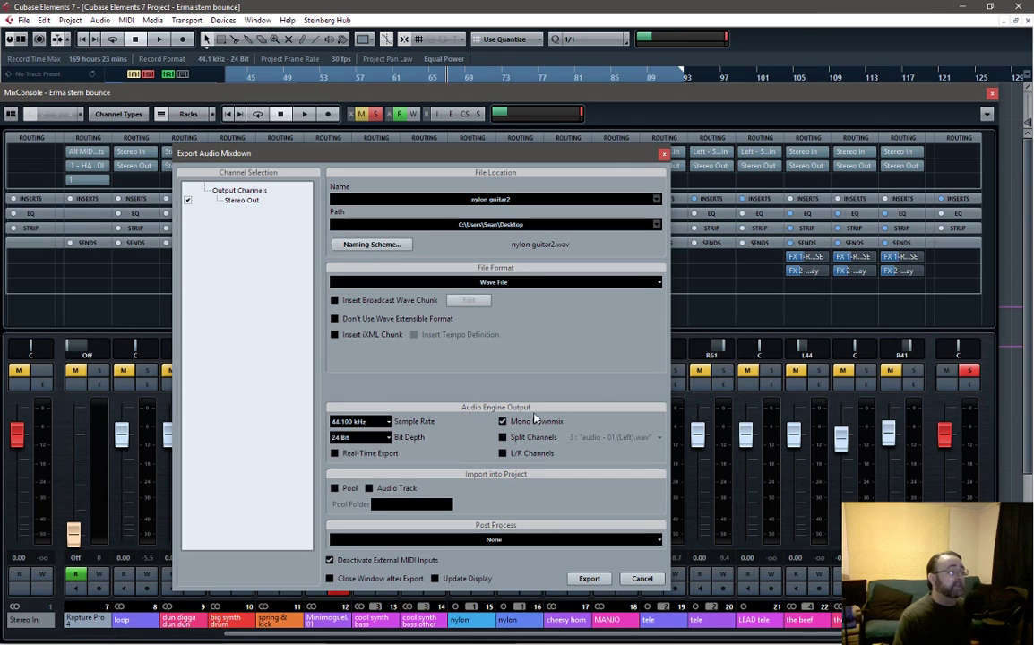
pyautogui.click(663, 154)
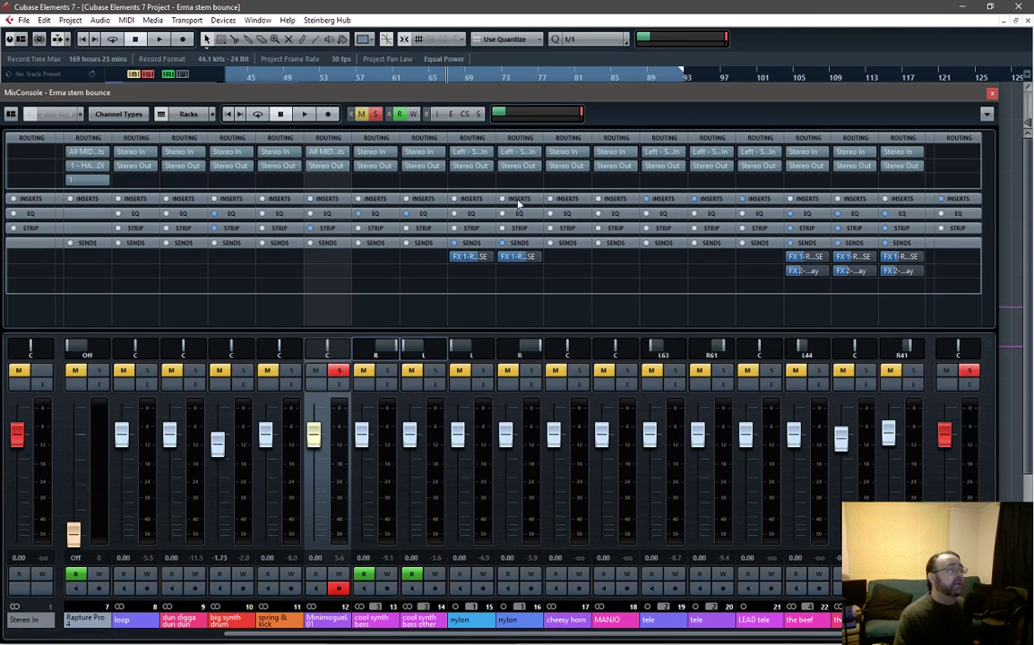
pyautogui.click(332, 231)
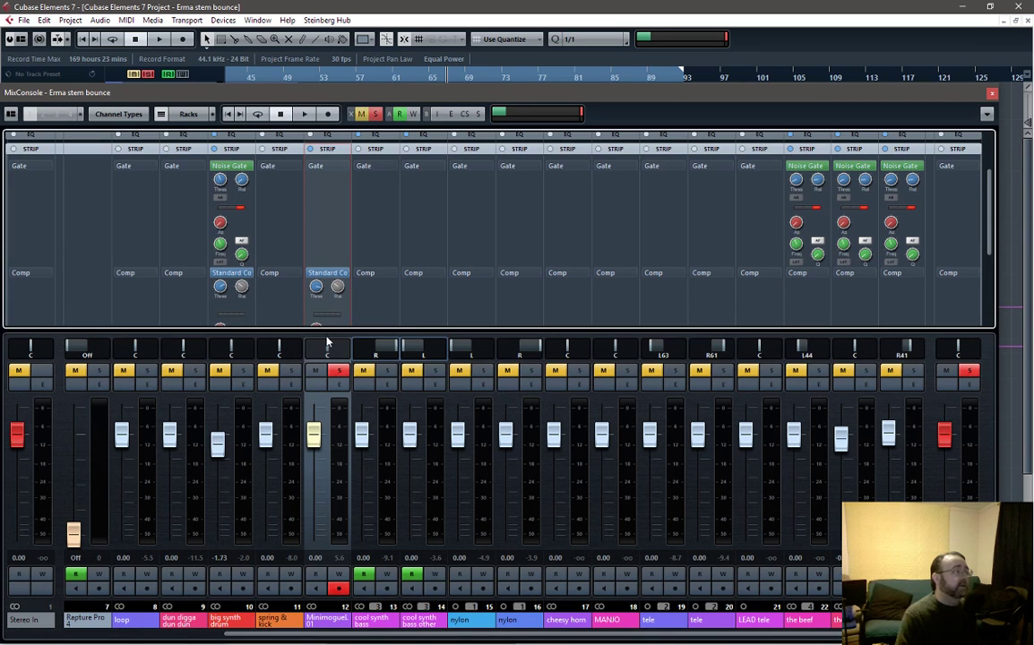
pyautogui.click(331, 149)
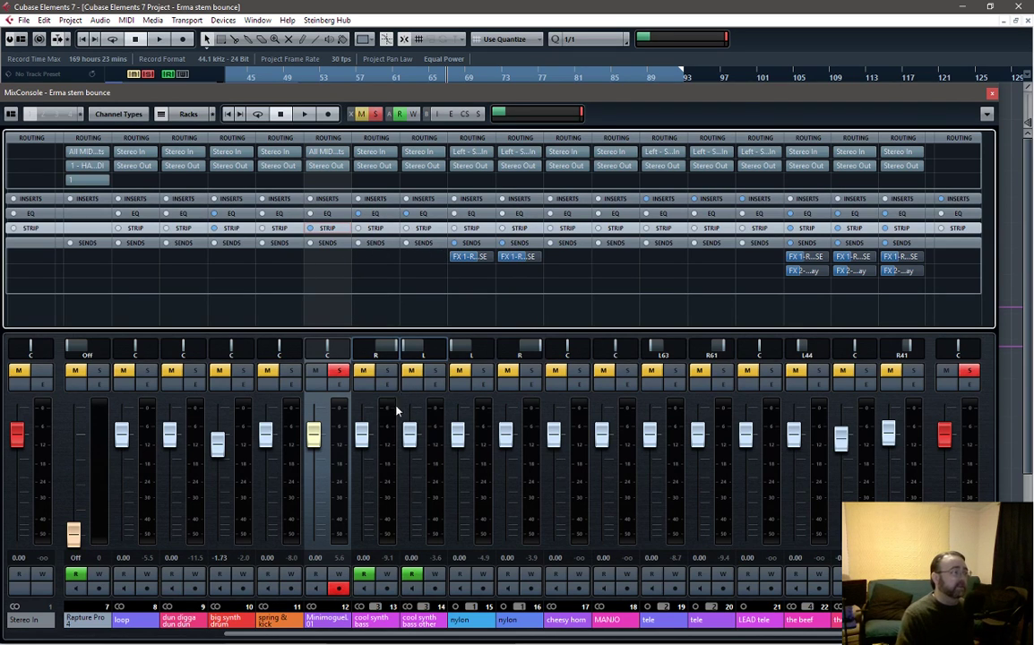
pyautogui.keyDown('ctrl'); pyautogui.click(391, 371); pyautogui.keyUp('ctrl')
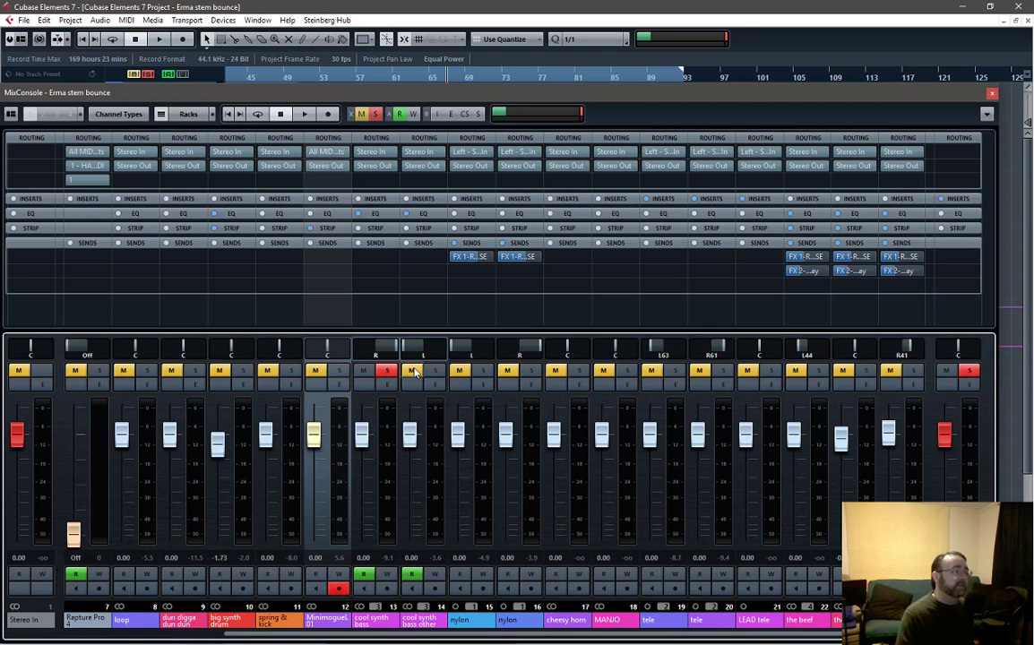
pyautogui.click(434, 370)
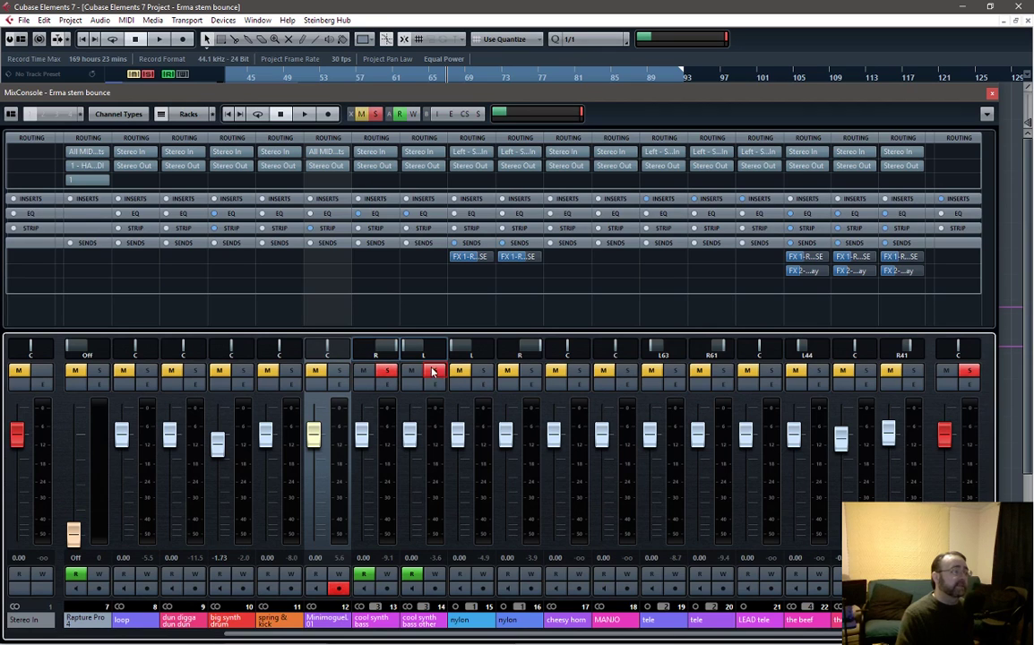
# Place the playhead near bar 49 to check the cool synth bass channels' panning, and view the arrangement from bar 1 without the MixConsole
pyautogui.click(992, 93)
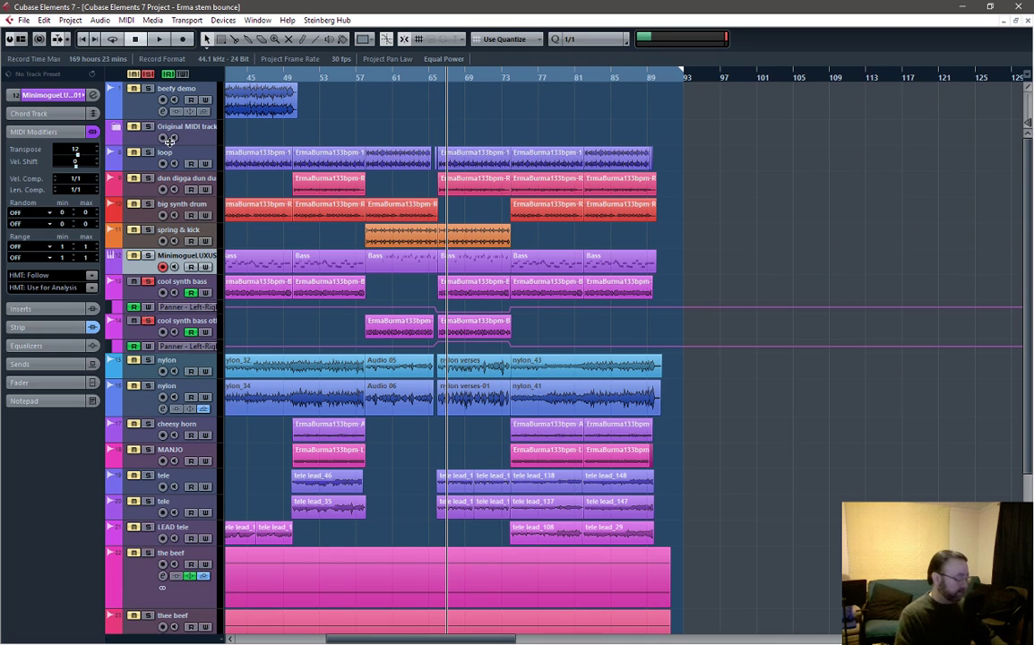
pyautogui.press('F3')
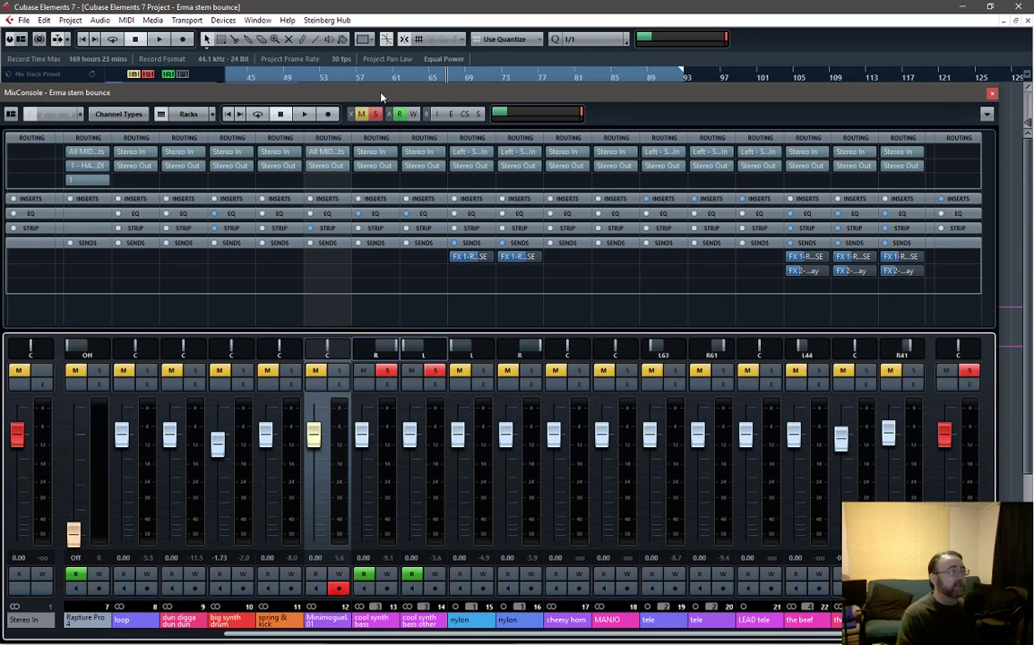
pyautogui.moveTo(381, 94); pyautogui.dragTo(414, 179)
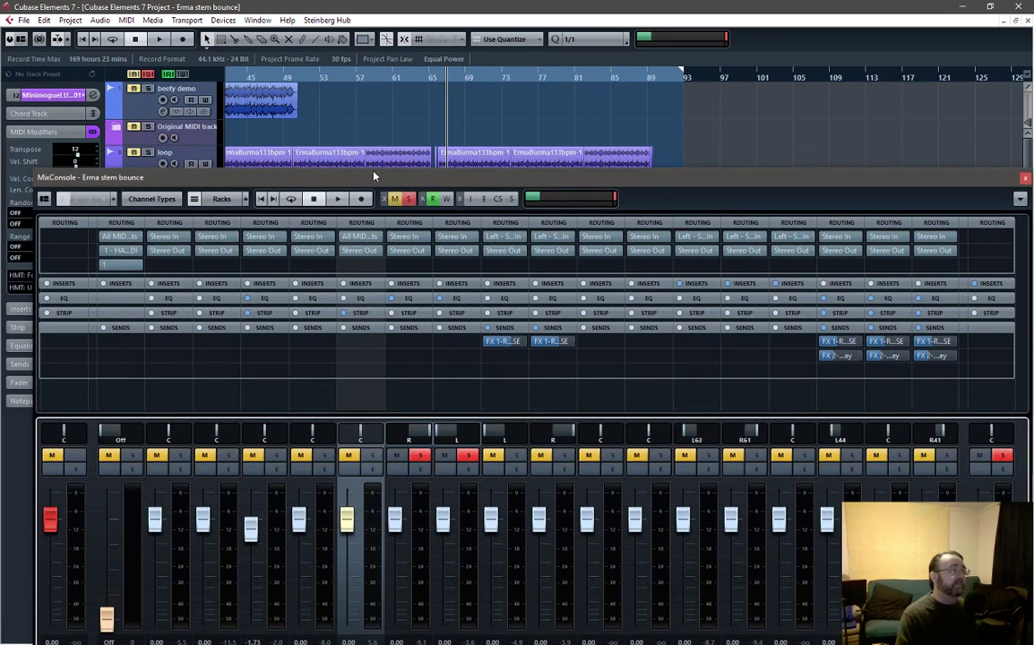
pyautogui.moveTo(336, 153); pyautogui.dragTo(331, 106)
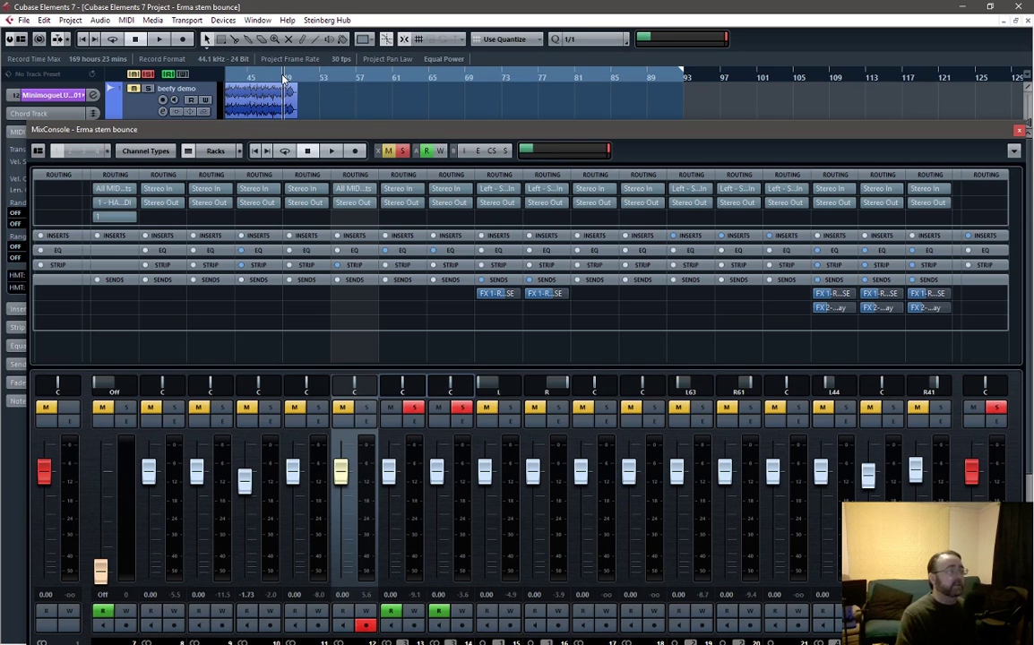
pyautogui.click(1018, 130)
pyautogui.moveTo(392, 639); pyautogui.dragTo(260, 640)
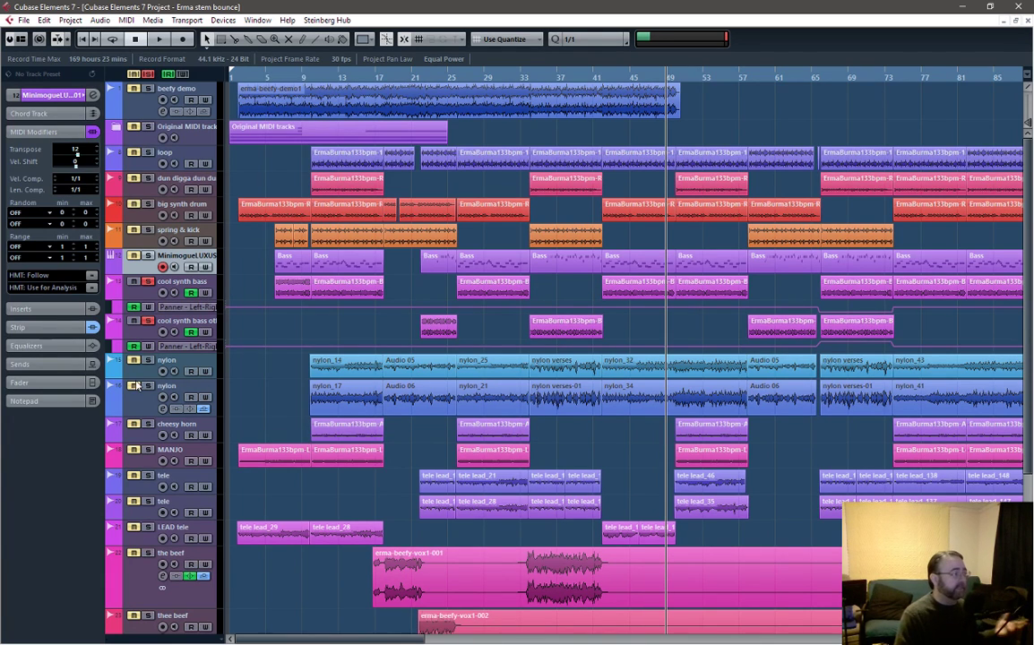
# Audition the soloed cool synth bass channels from about bar 6 and again from about bar 63 to check their panning changes
pyautogui.click(276, 79)
pyautogui.press('space')
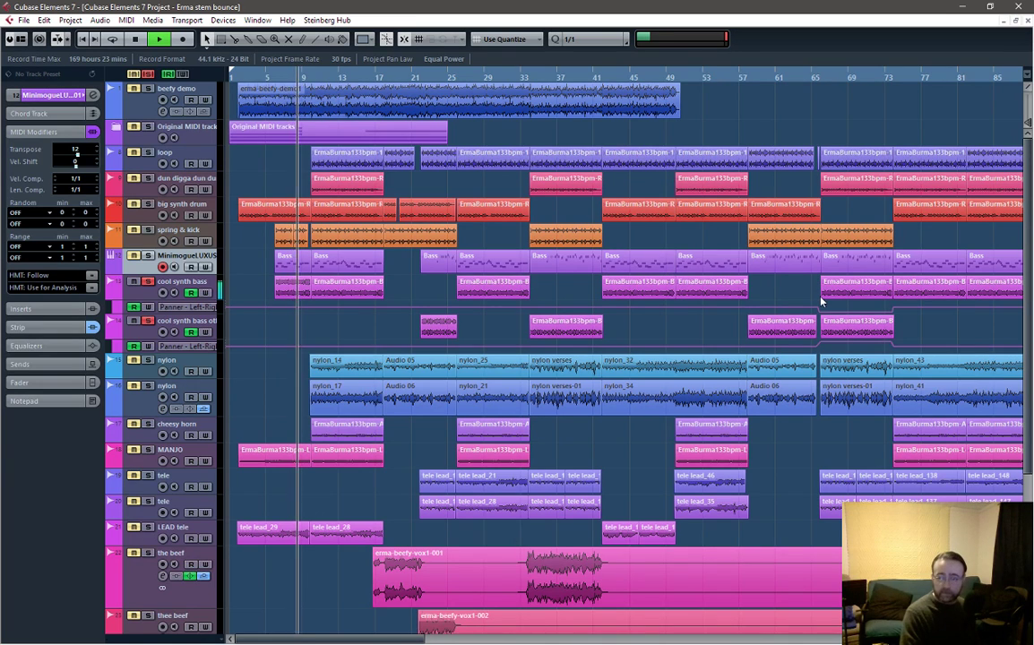
pyautogui.press('space')
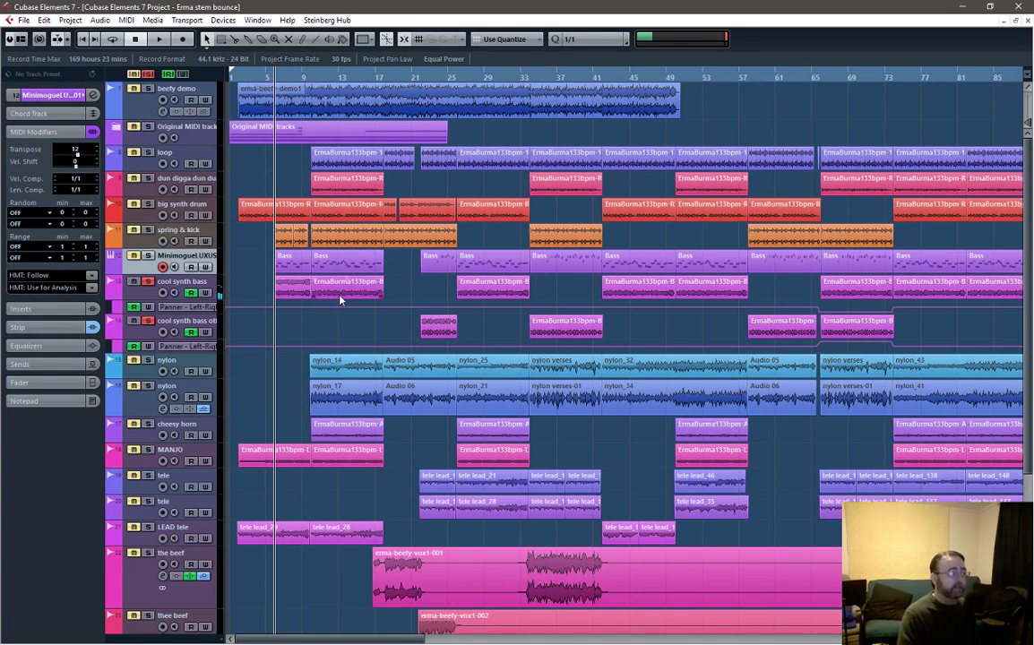
pyautogui.click(474, 293)
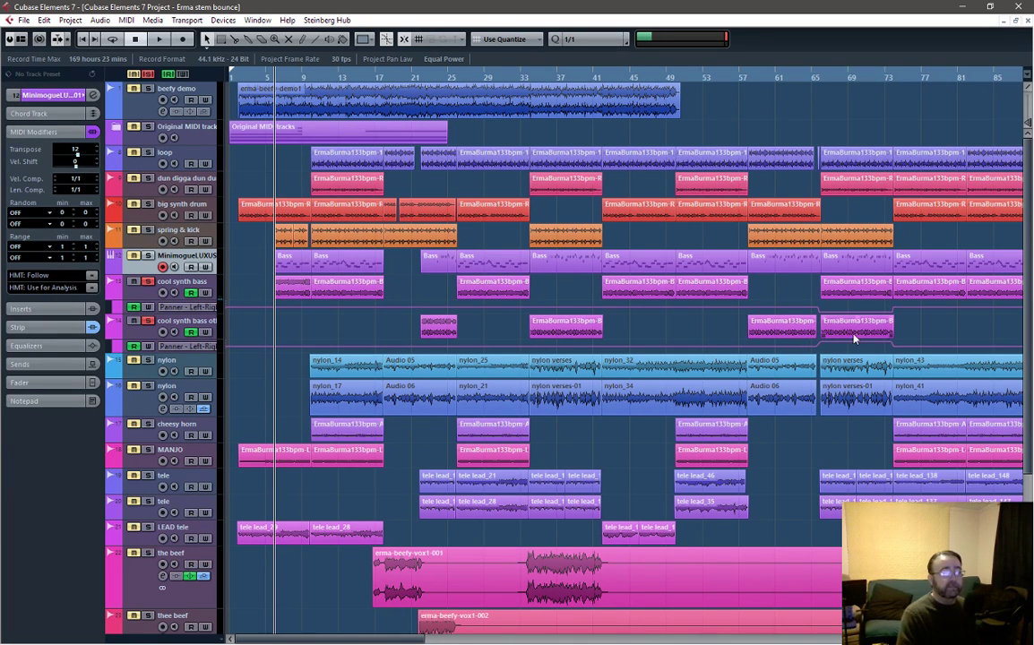
pyautogui.click(873, 297)
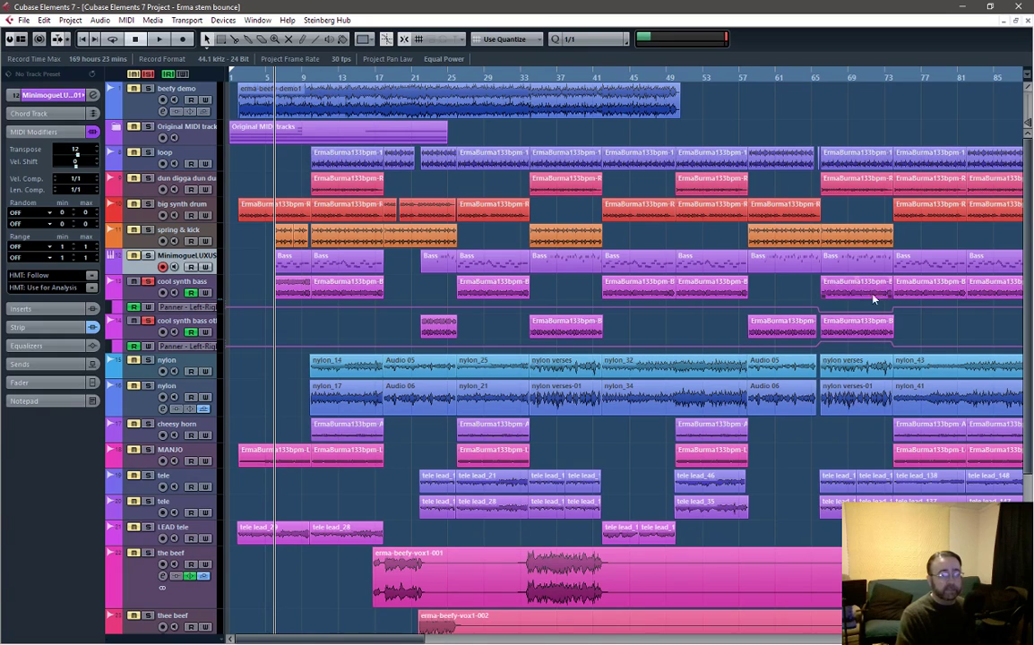
pyautogui.click(797, 80)
pyautogui.press('space')
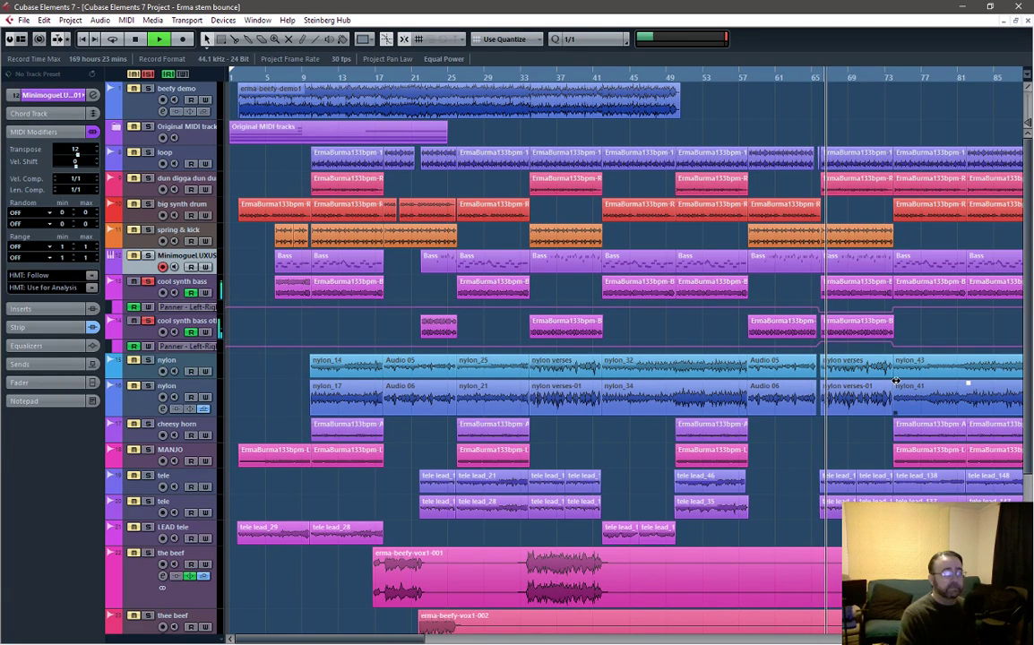
pyautogui.press('space')
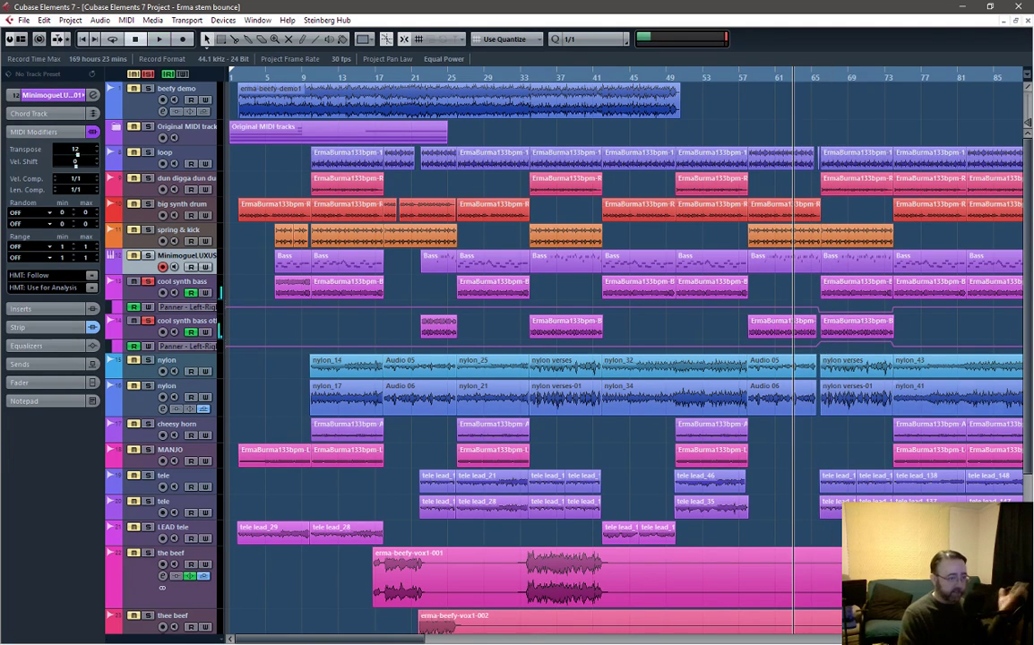
# Select the cool synth bass track, show the MixConsole, and start an audio mixdown export named cool synth
pyautogui.click(176, 292)
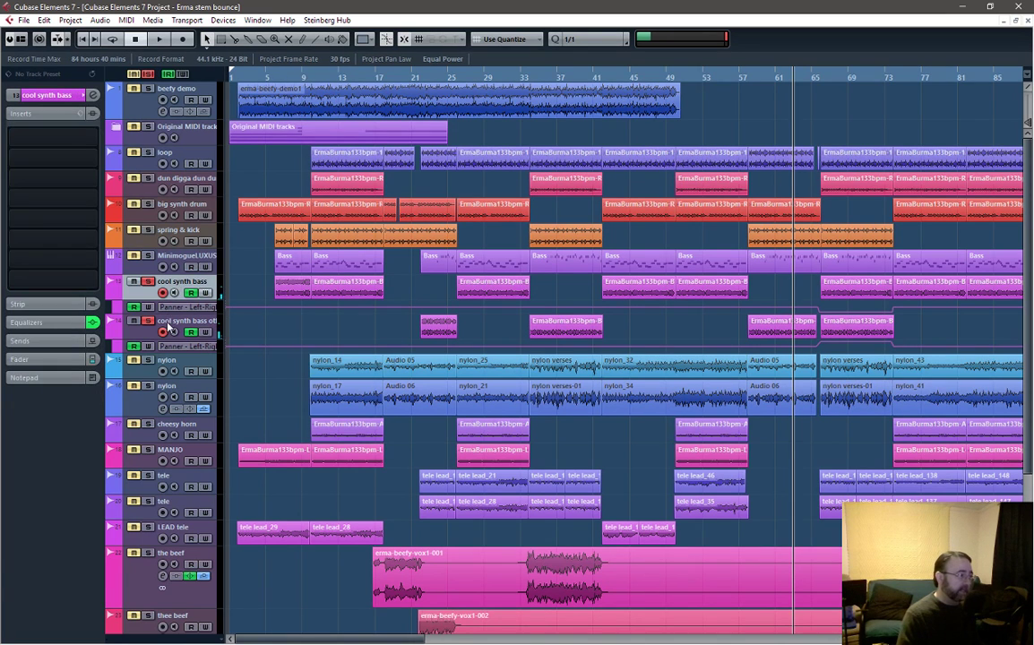
pyautogui.press('F3')
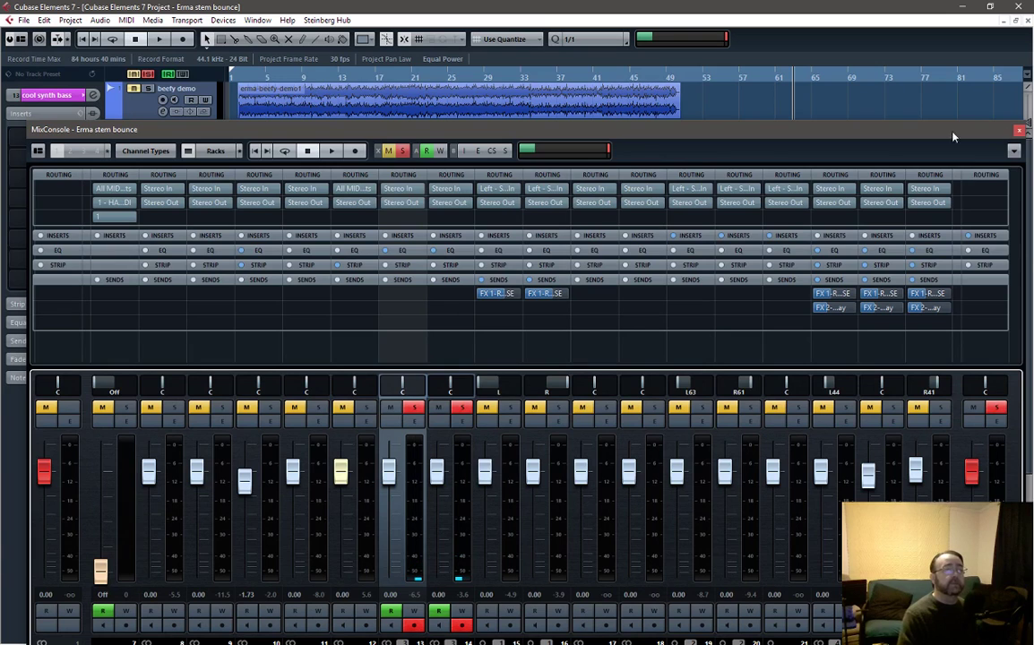
pyautogui.click(25, 20)
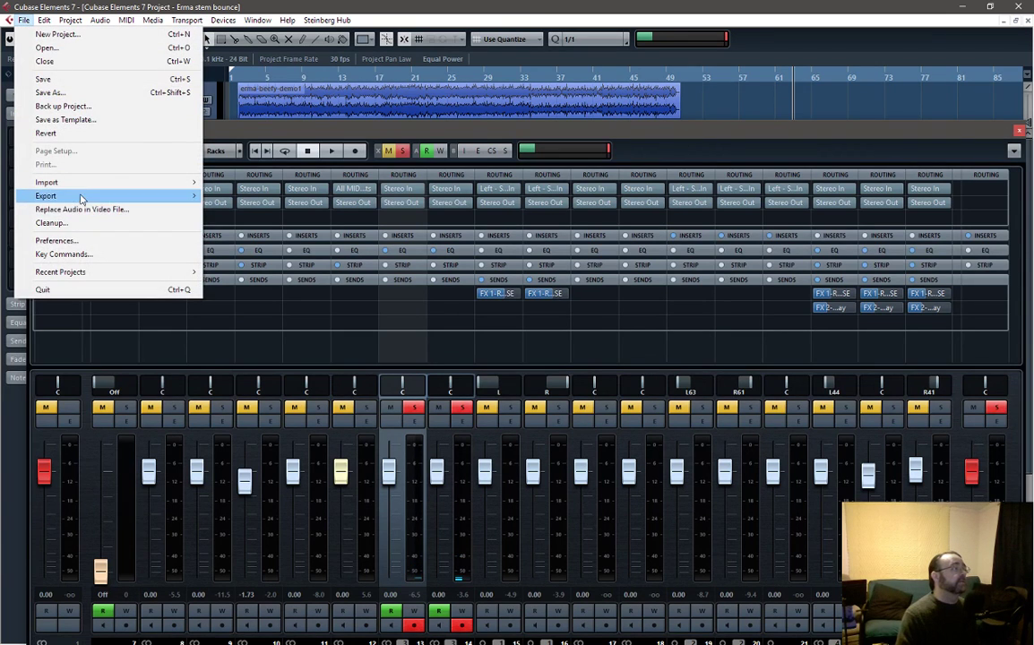
pyautogui.moveTo(113, 199)
pyautogui.click(249, 222)
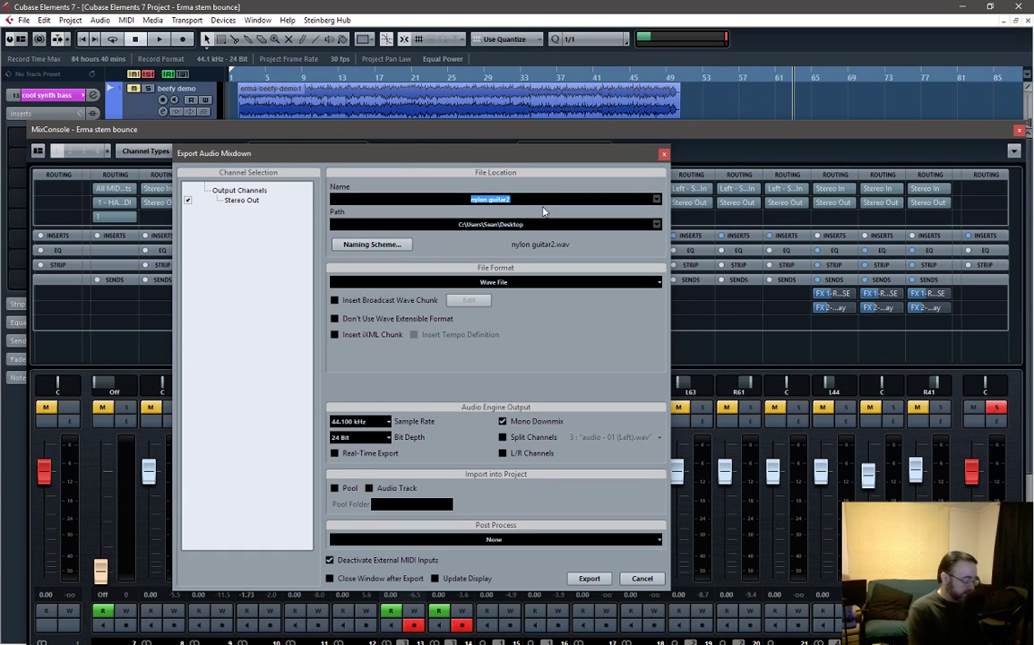
pyautogui.write('cool sy')
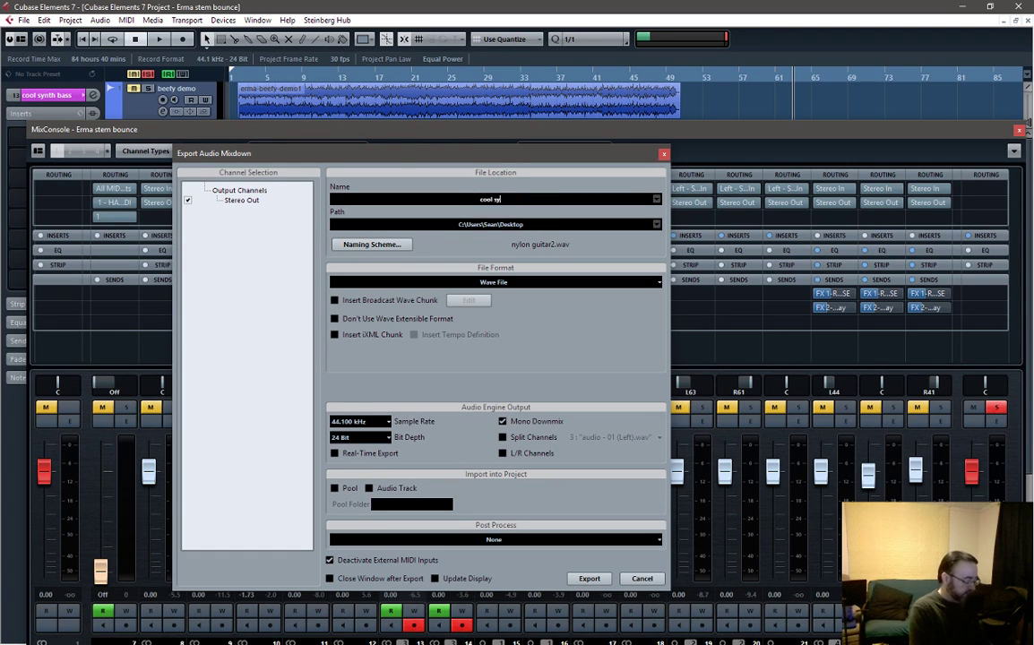
pyautogui.write('nth')
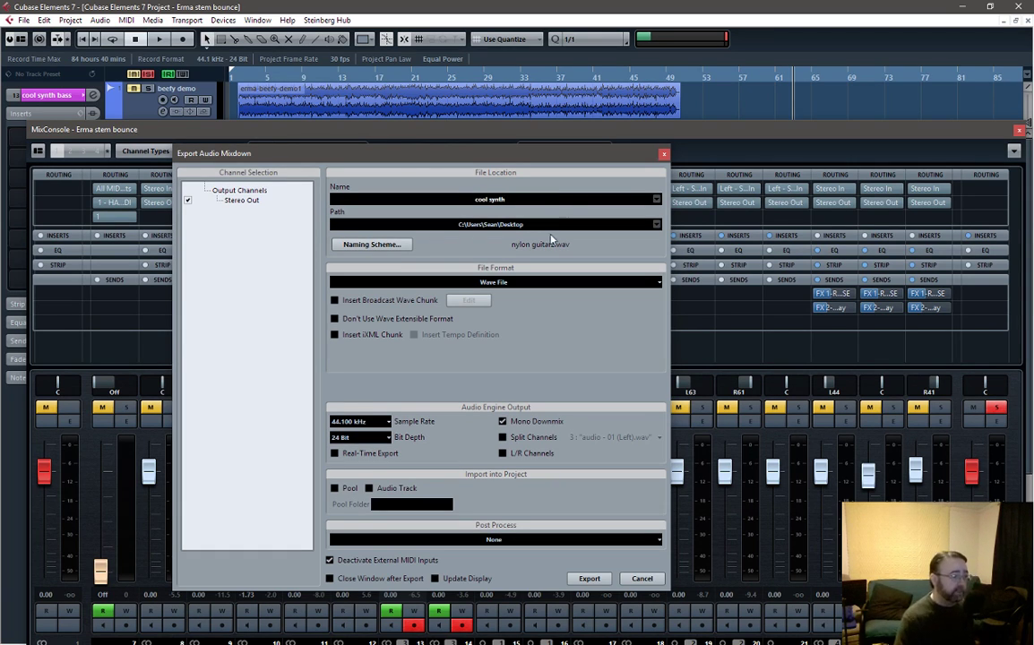
# Disable Mono Downmix, export the cool synth mixdown as a 24-bit Wave file, and close the export settings
pyautogui.click(507, 424)
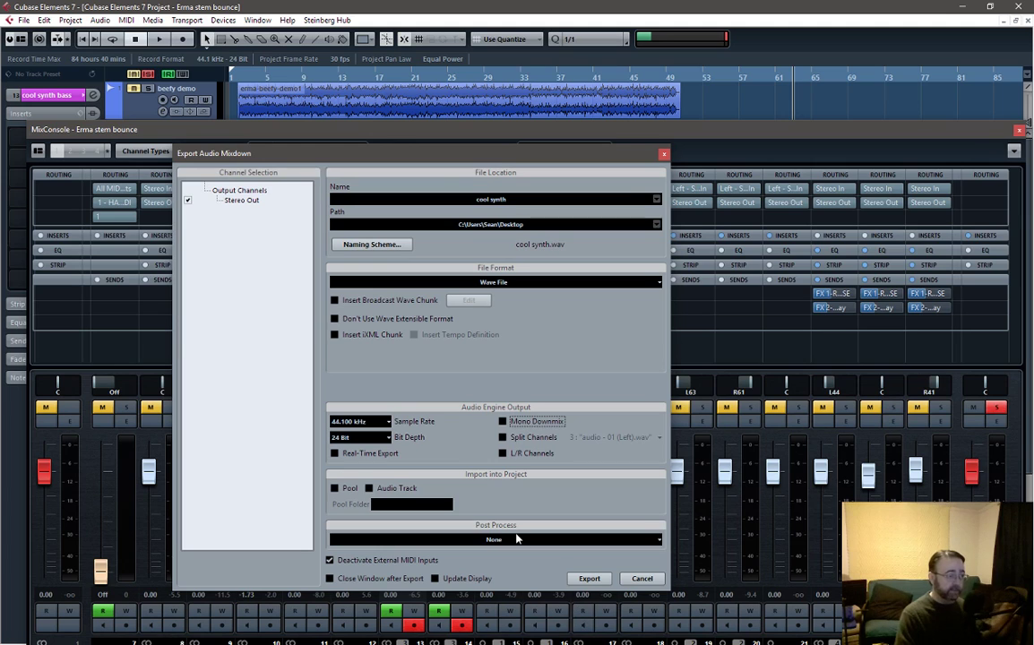
pyautogui.click(589, 579)
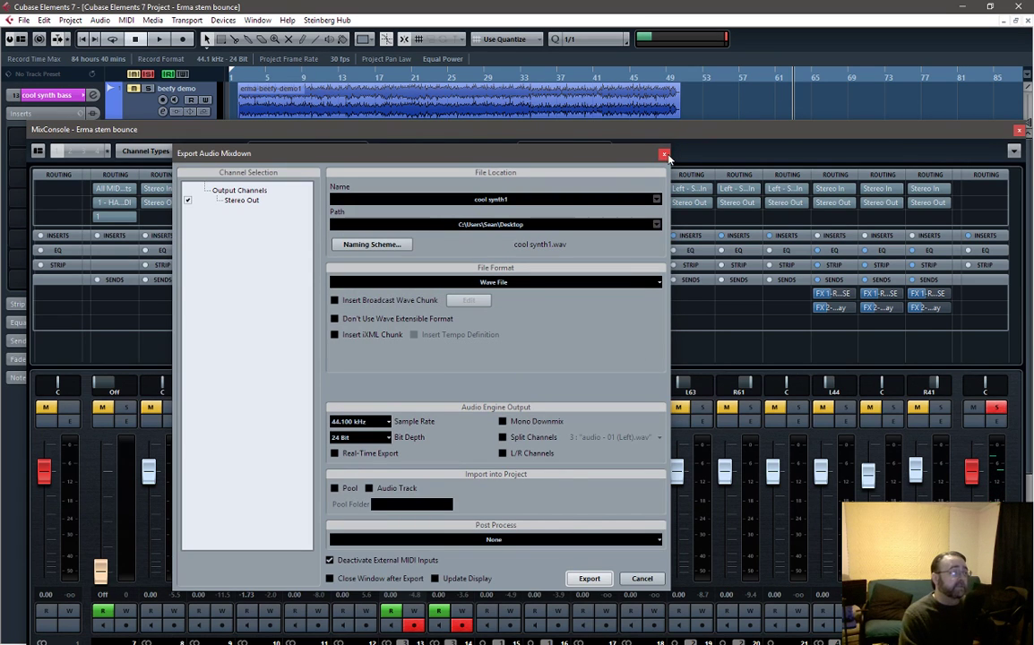
pyautogui.moveTo(656, 160); pyautogui.dragTo(675, 183)
pyautogui.click(682, 177)
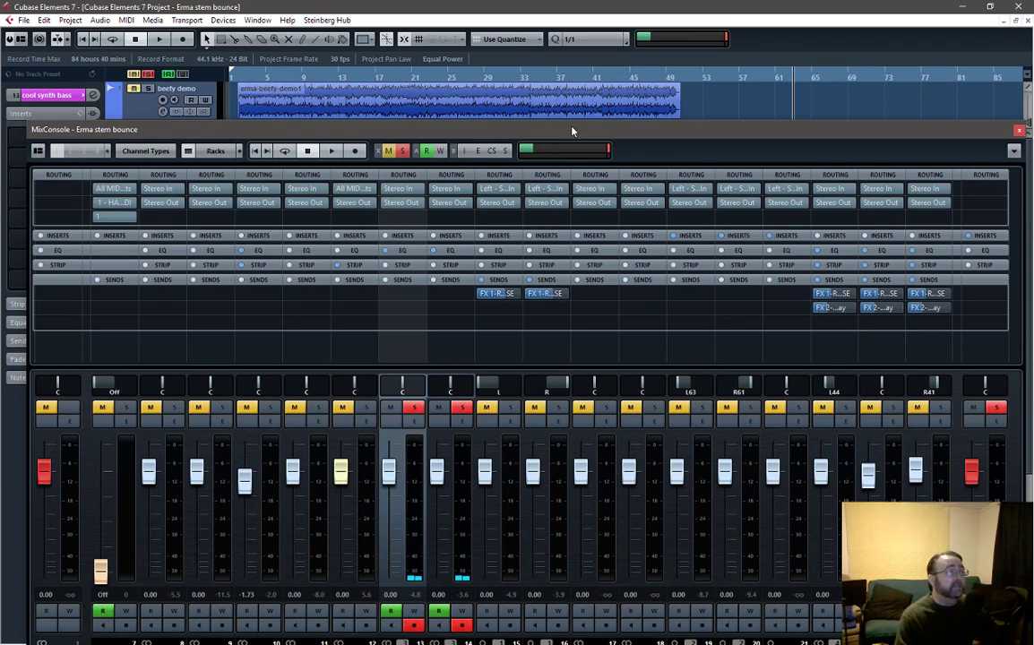
# Solo both tele channels in the MixConsole, panning channel 19 hard left and channel 20 hard right
pyautogui.moveTo(581, 135); pyautogui.dragTo(559, 62)
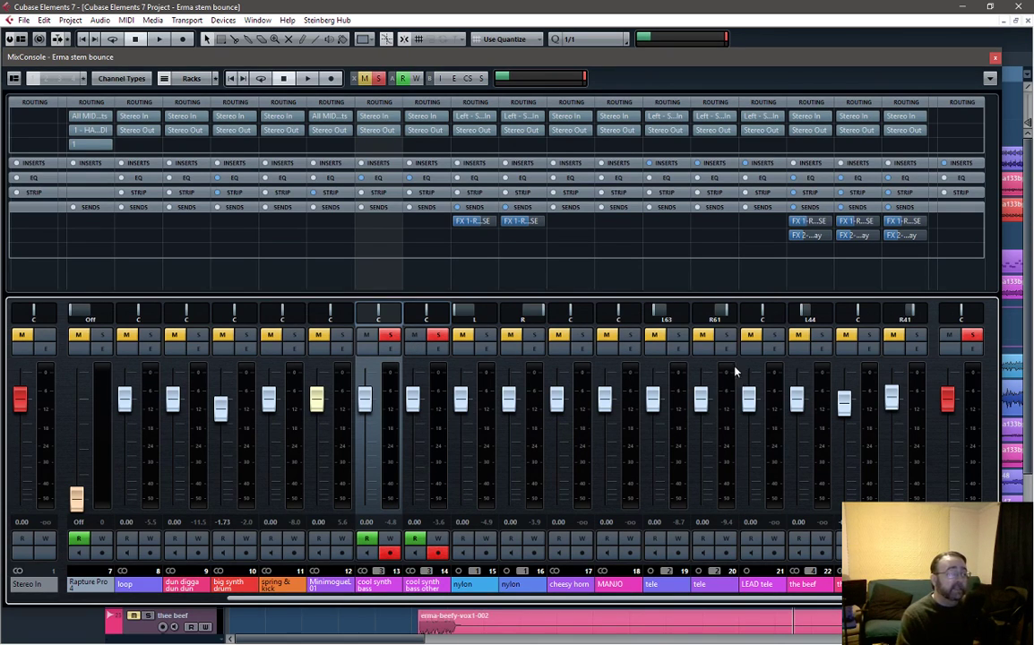
pyautogui.click(724, 337)
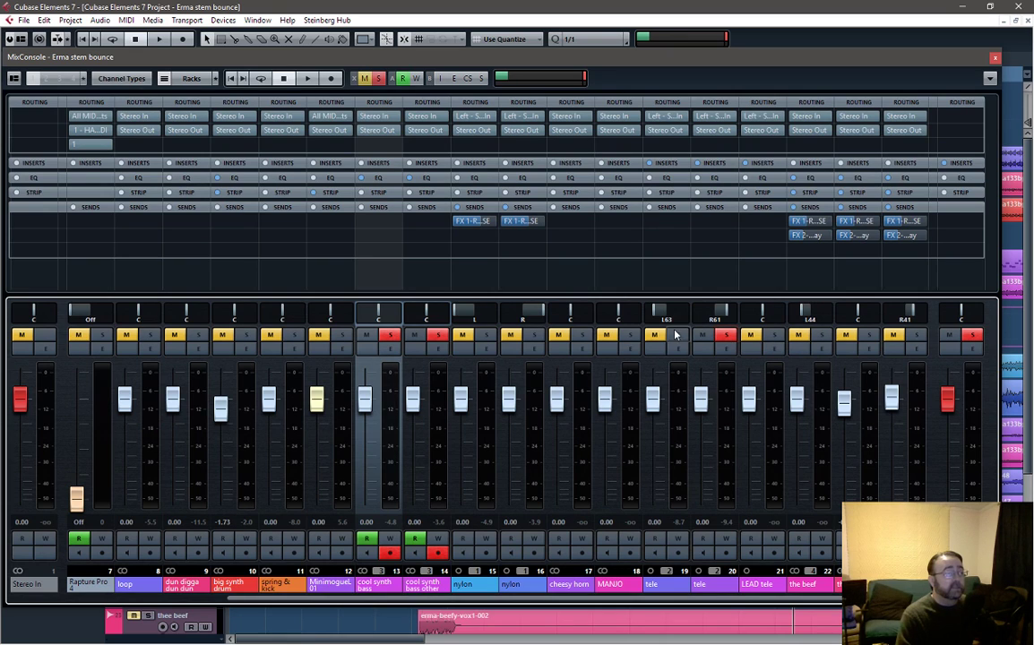
pyautogui.click(671, 338)
pyautogui.click(671, 337)
pyautogui.moveTo(653, 307); pyautogui.dragTo(646, 306)
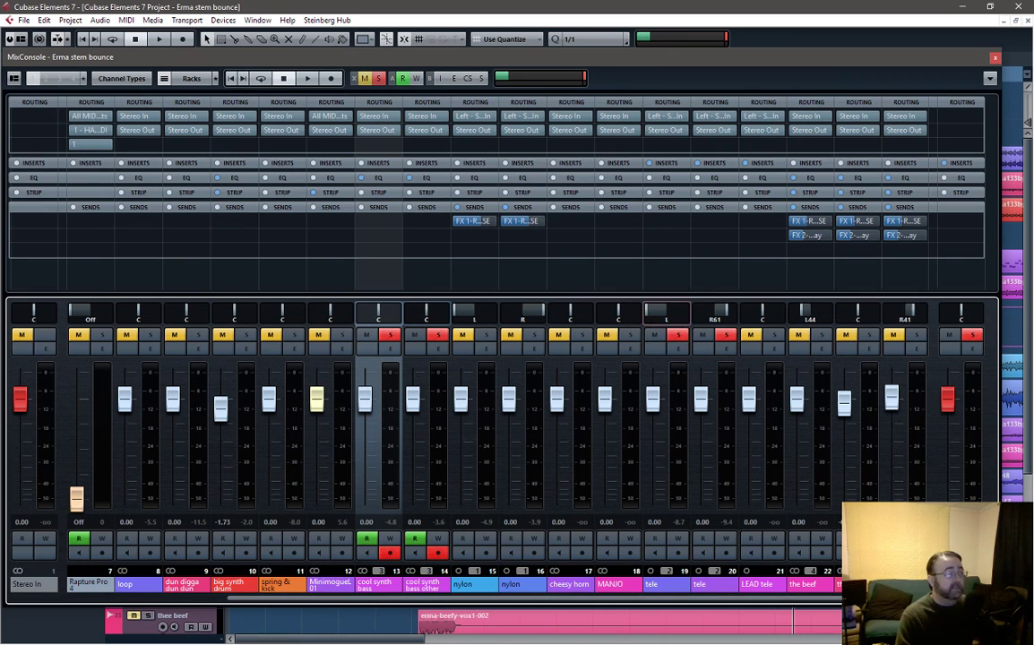
pyautogui.moveTo(722, 320); pyautogui.dragTo(743, 320)
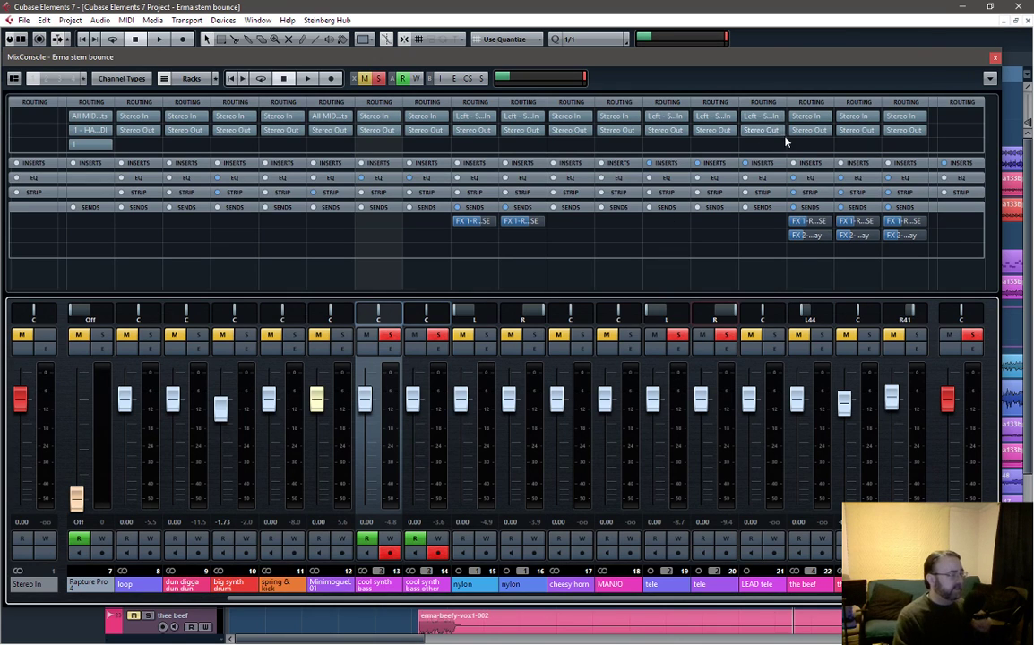
# Play the two tele channels without the cool synth bass solos, and isolate the hard-left tele to check its level
pyautogui.press('space')
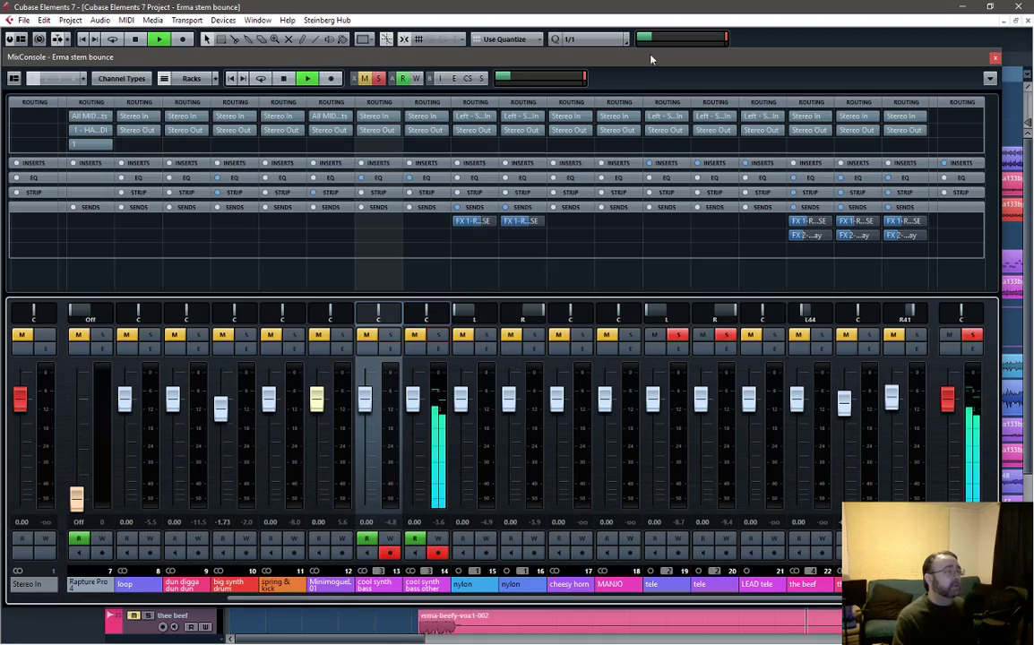
pyautogui.moveTo(650, 57); pyautogui.dragTo(677, 118)
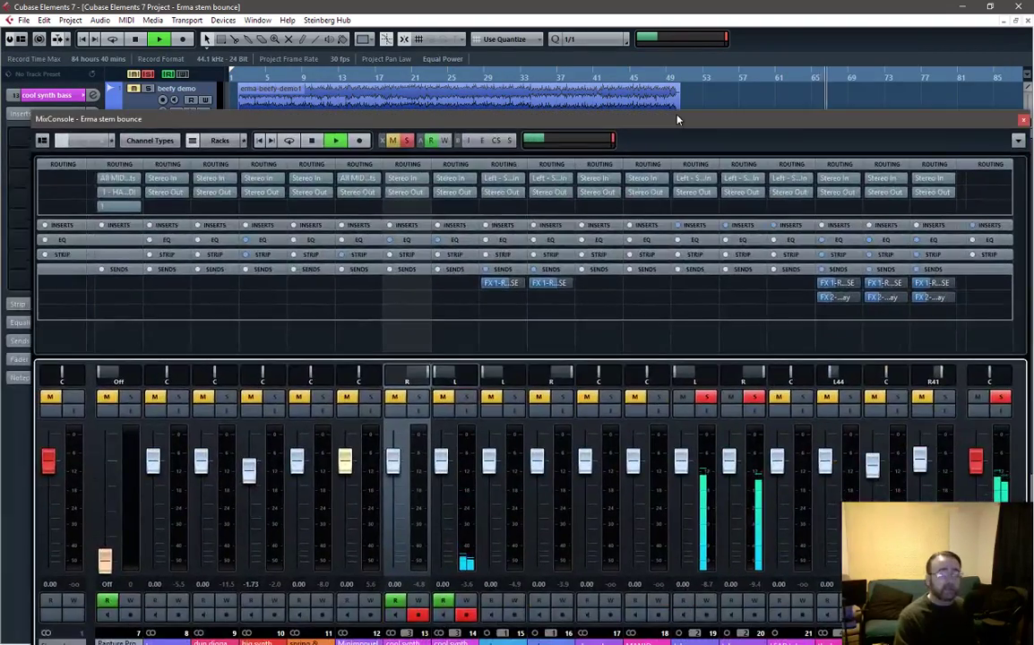
pyautogui.click(754, 398)
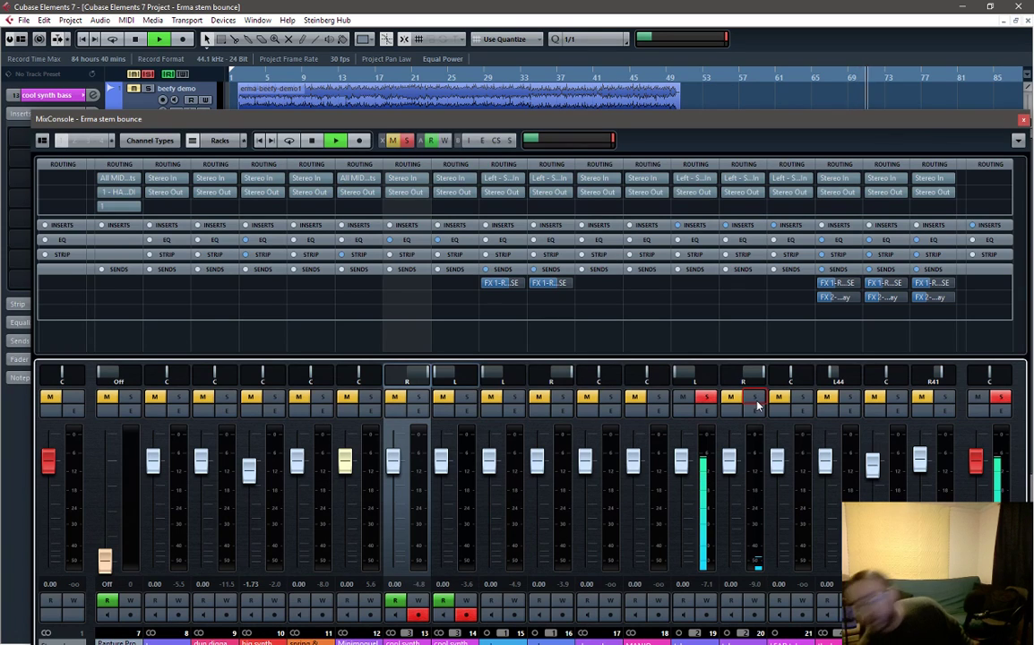
pyautogui.press('space')
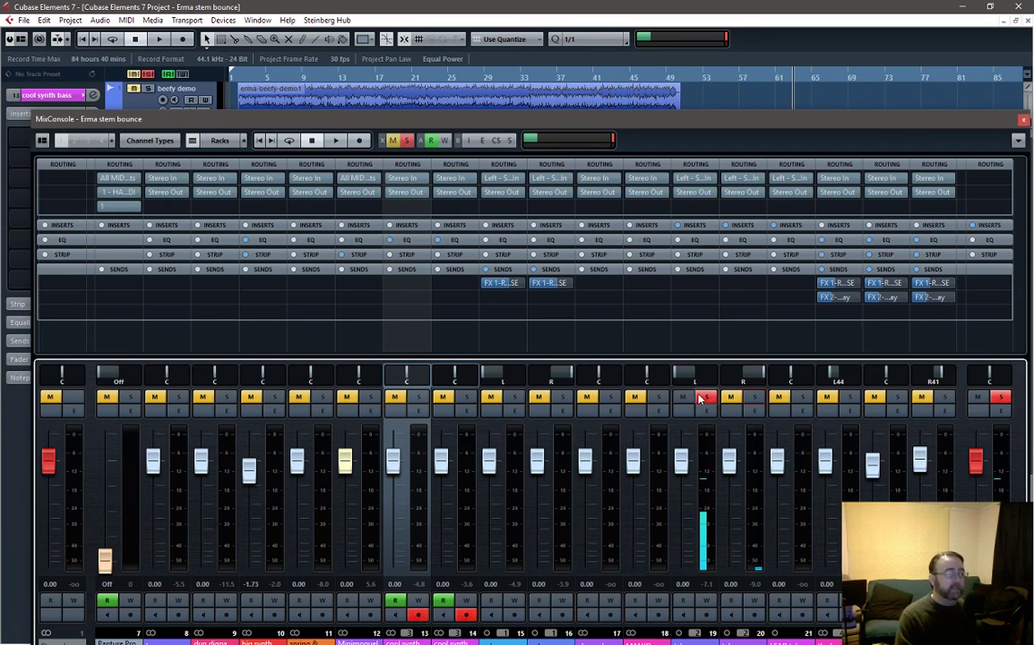
# Audition the hard-right tele channel alone, solo both tele channels again, and return to the arrangement
pyautogui.click(704, 398)
pyautogui.click(755, 399)
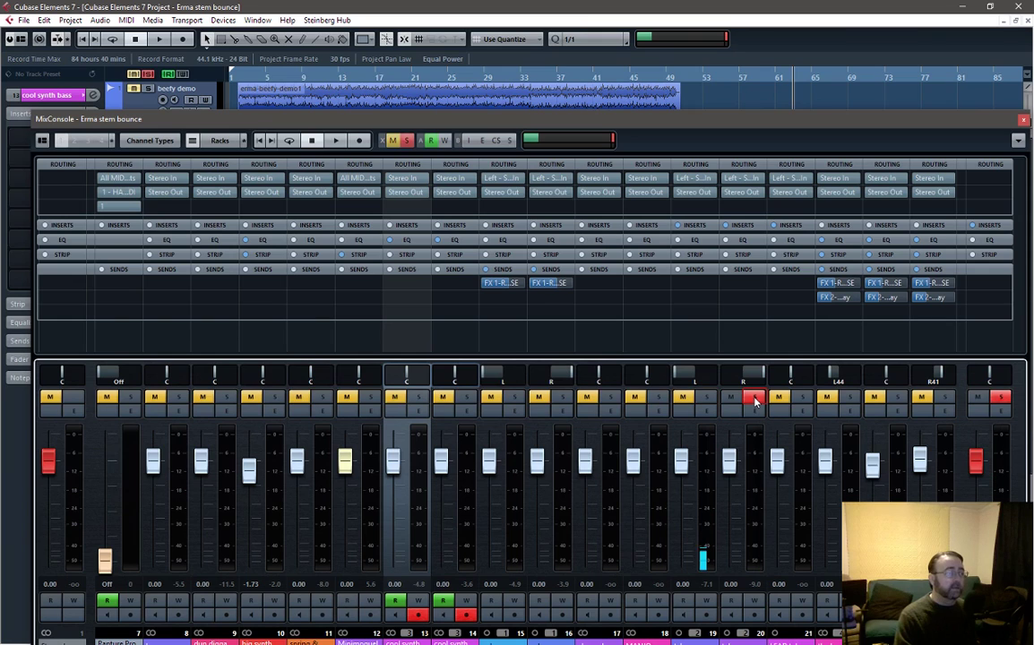
pyautogui.press('space')
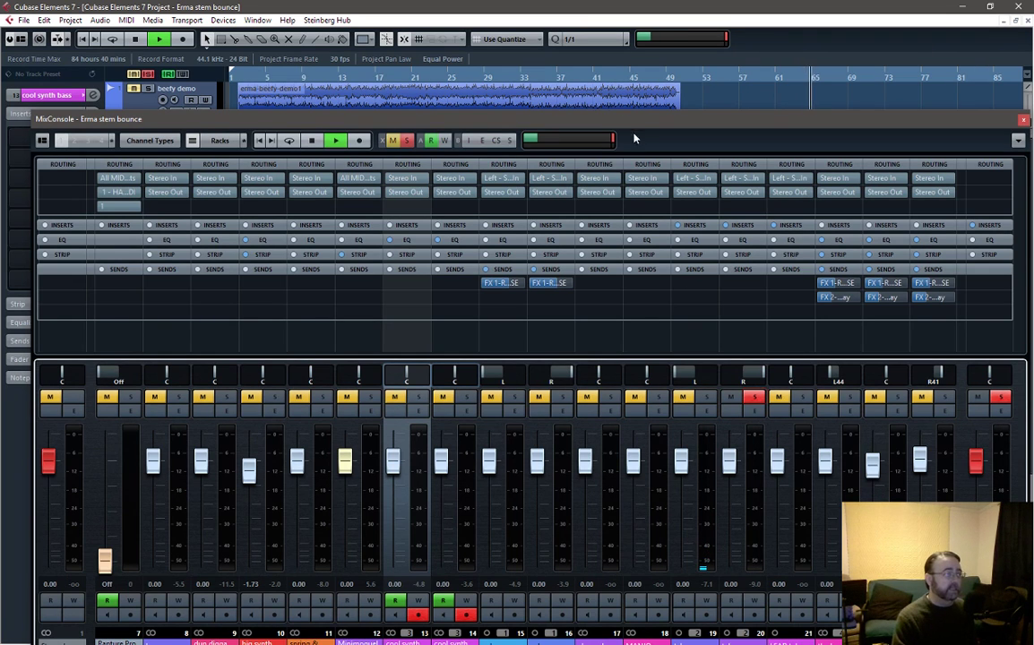
pyautogui.moveTo(636, 120); pyautogui.dragTo(639, 80)
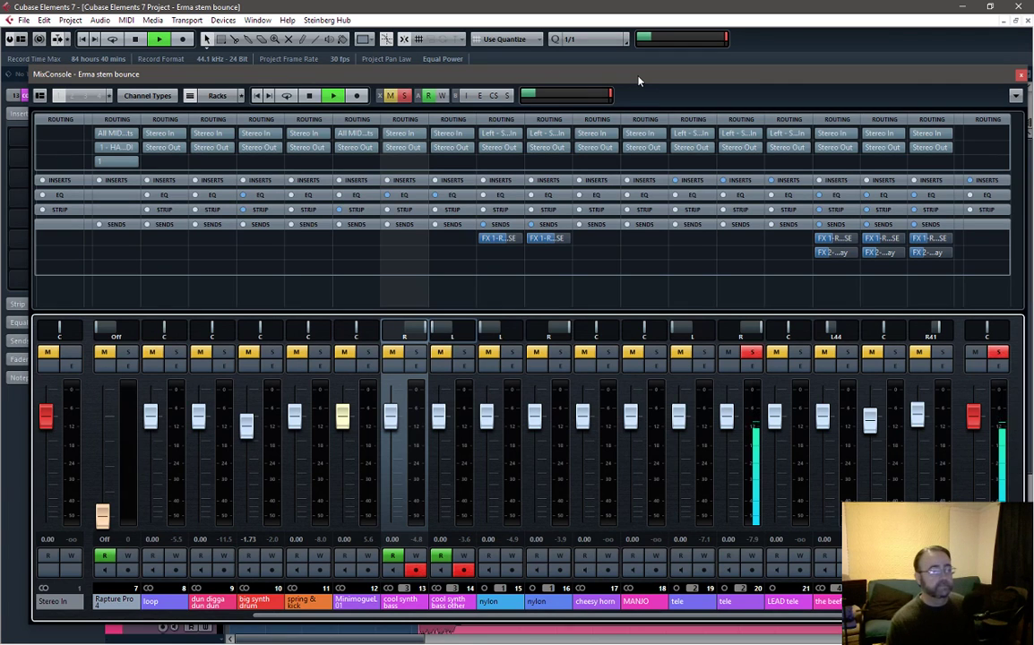
pyautogui.press('space')
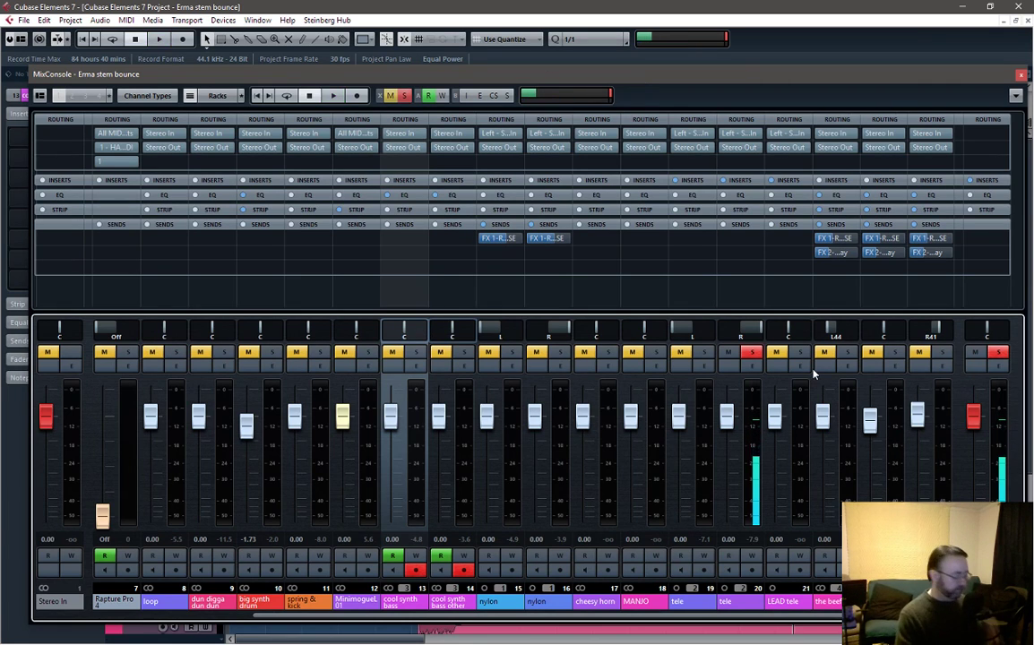
pyautogui.click(703, 353)
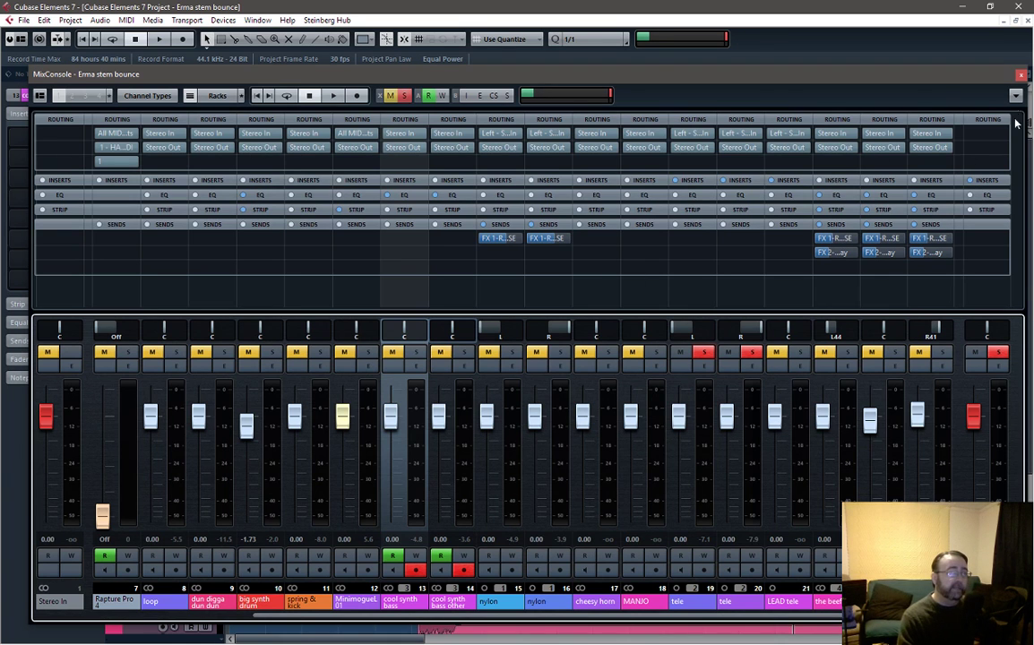
pyautogui.click(1023, 75)
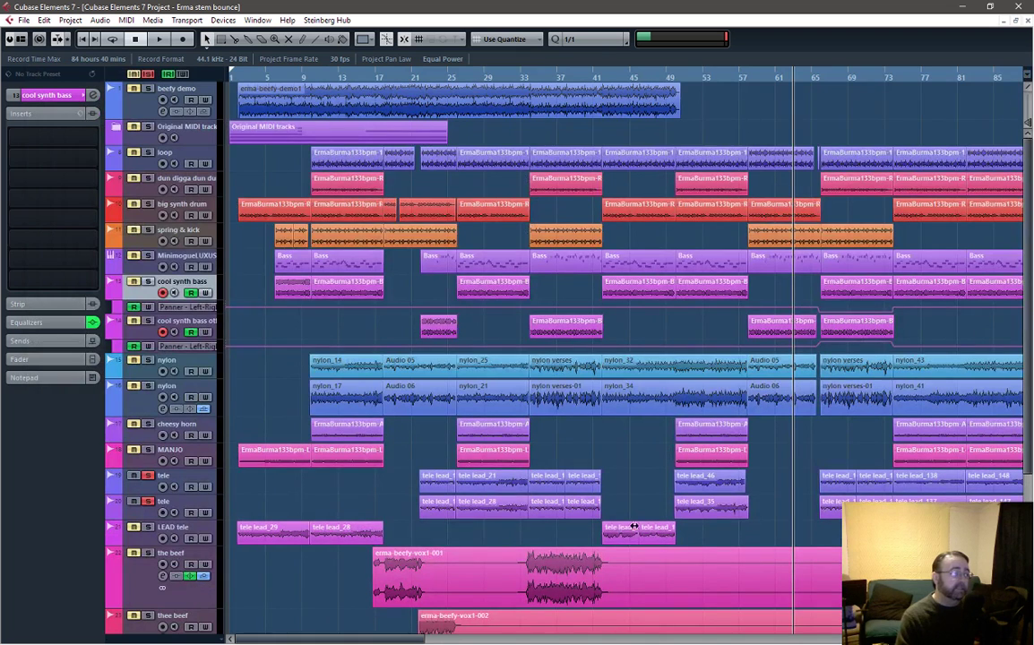